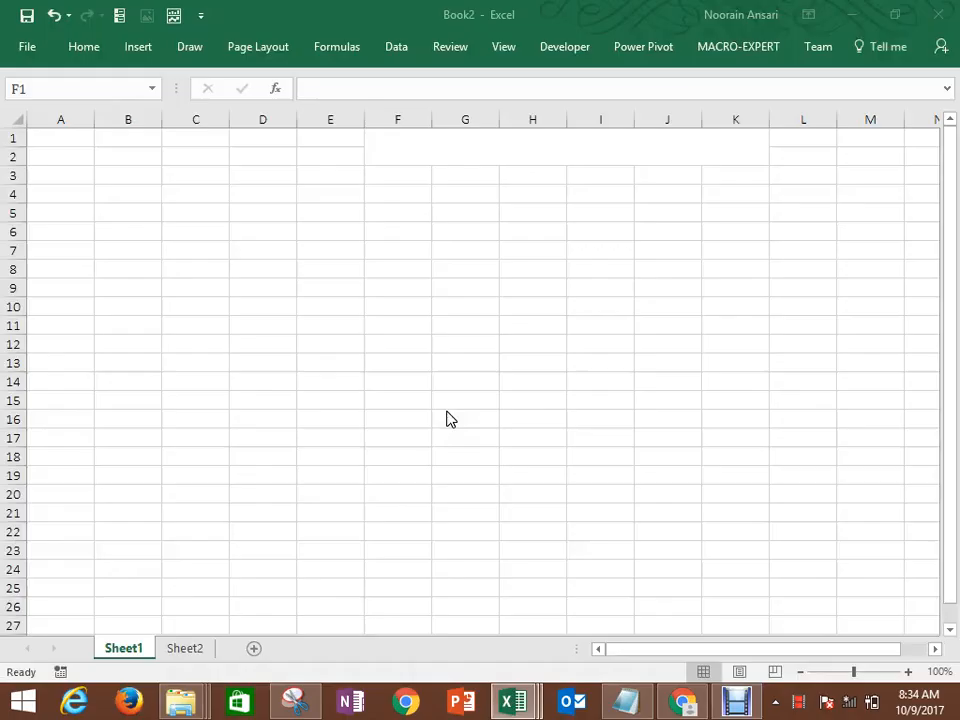
Step: Enter the title "Advanced Filter" in the merged cell F1
type("A")
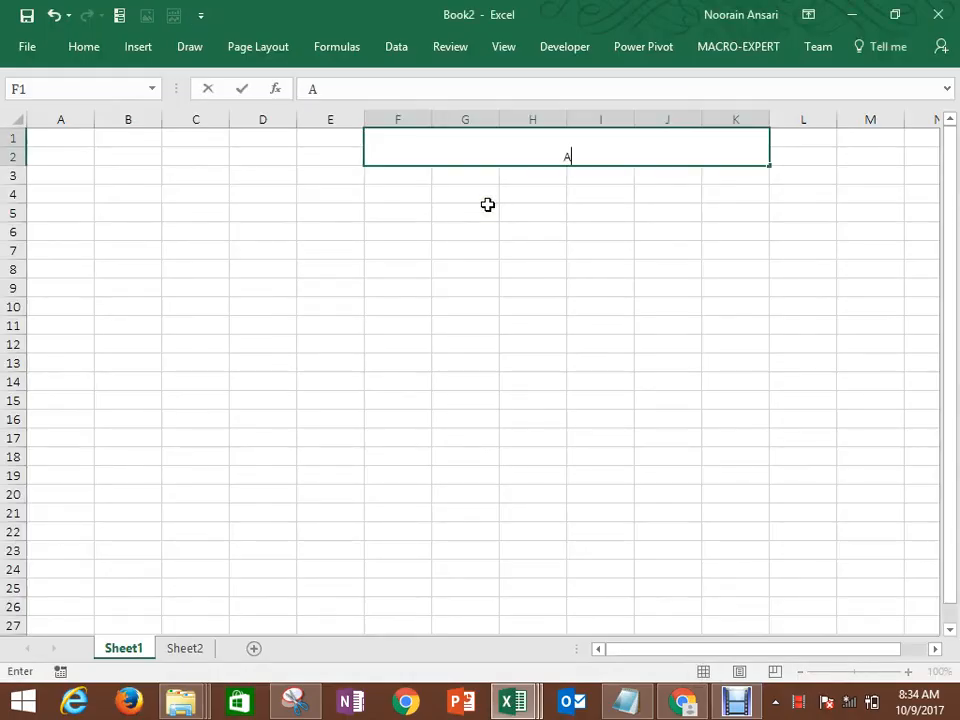
type("dvanced Filter")
key("ctrl+Return")
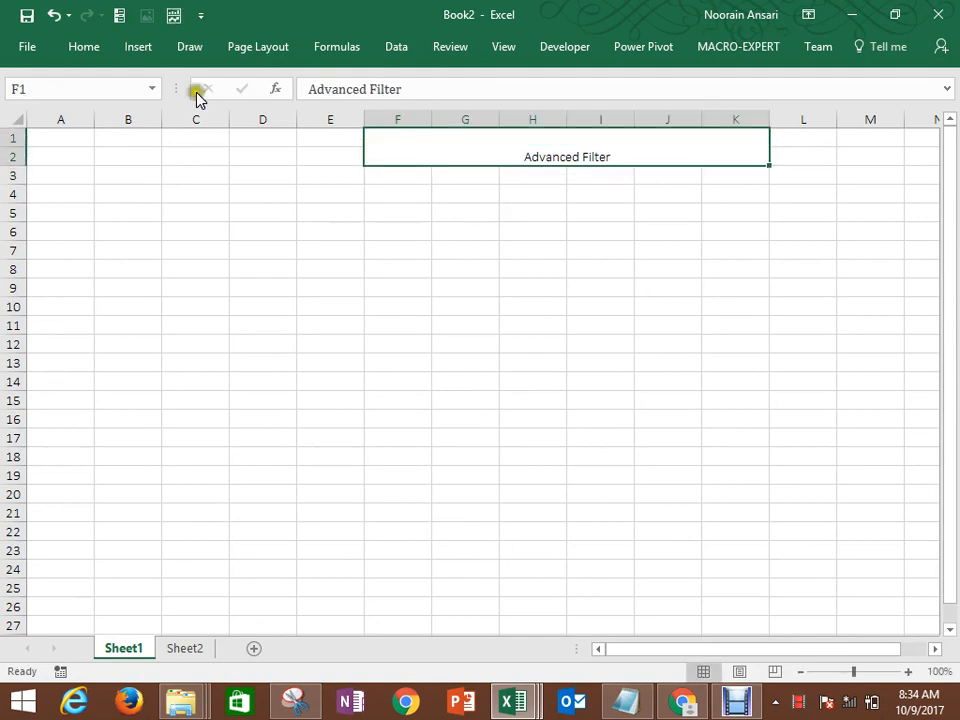
Step: Middle-align the title in F1 vertically and set its font size to 24
left_click(95, 48)
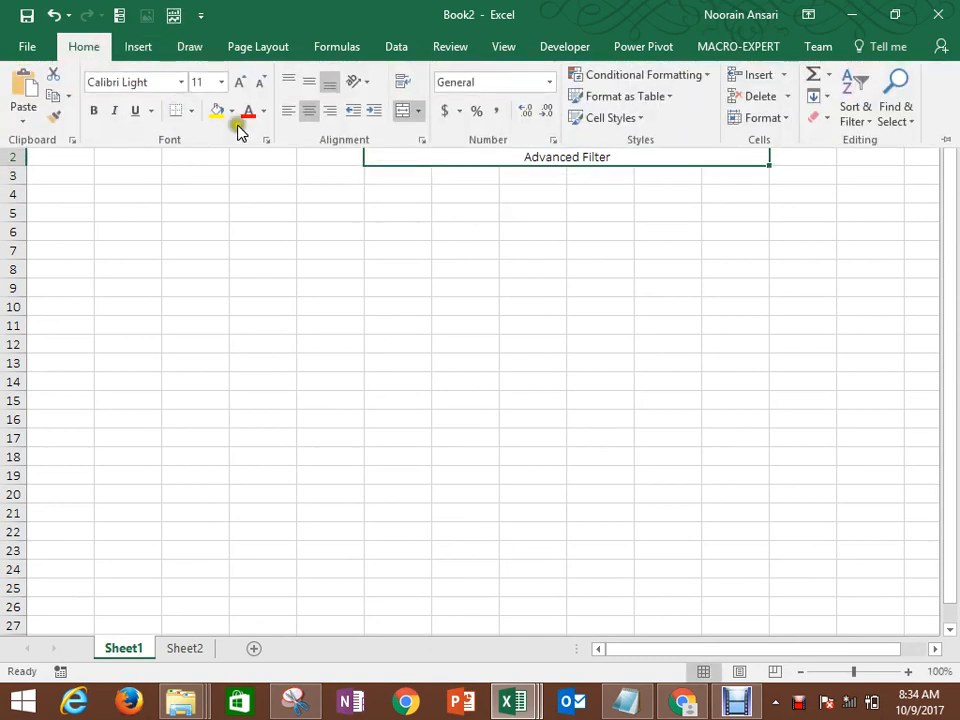
left_click(308, 83)
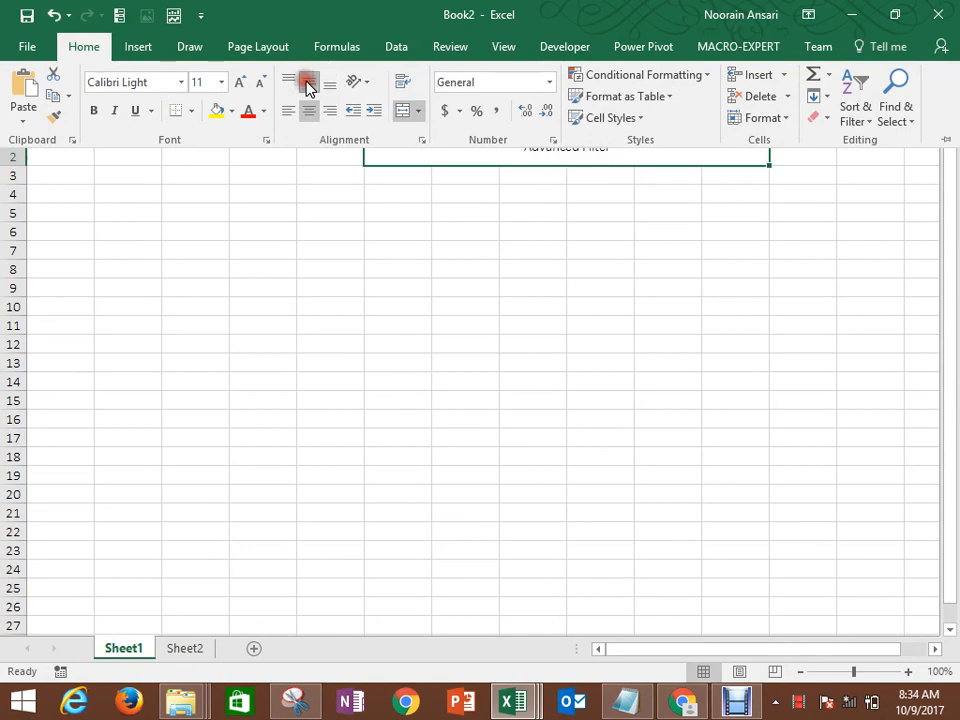
left_click(636, 119)
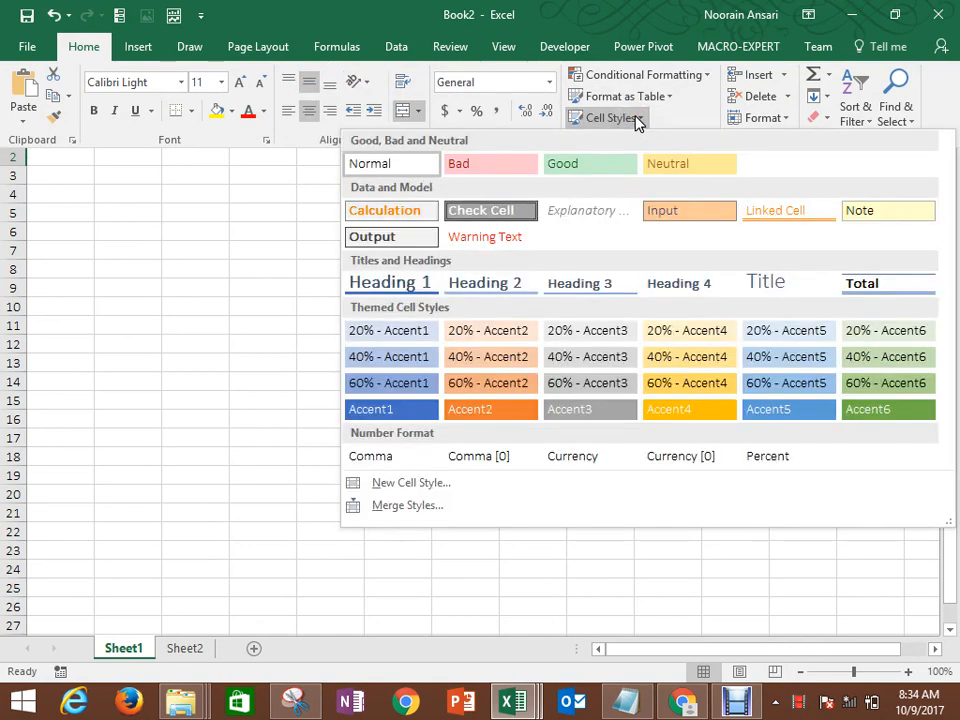
left_click(222, 84)
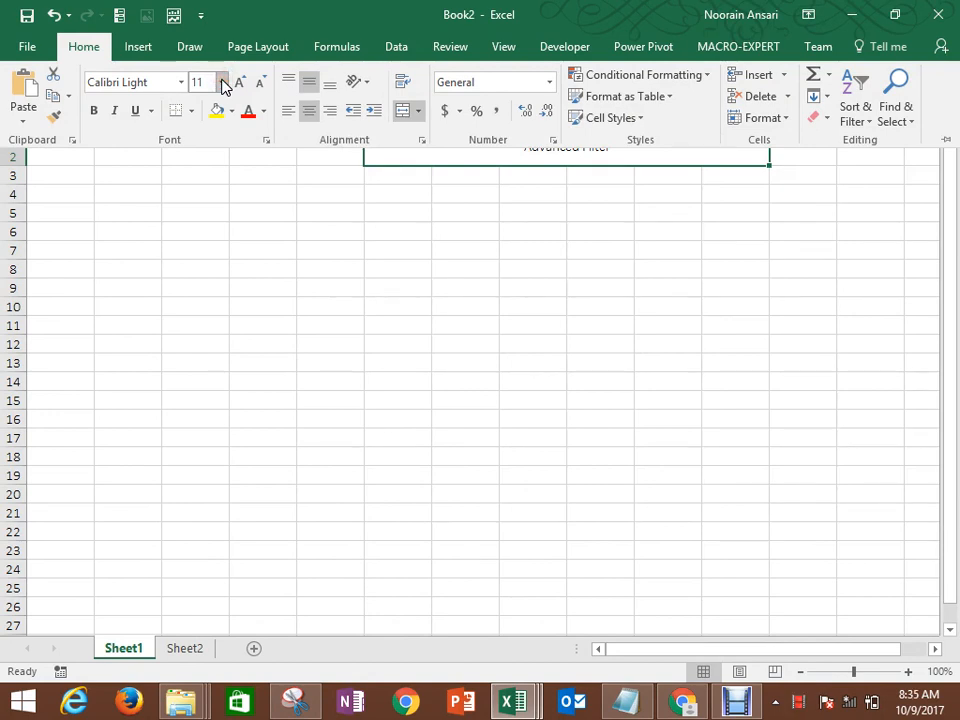
left_click(222, 84)
left_click(224, 84)
left_click(222, 82)
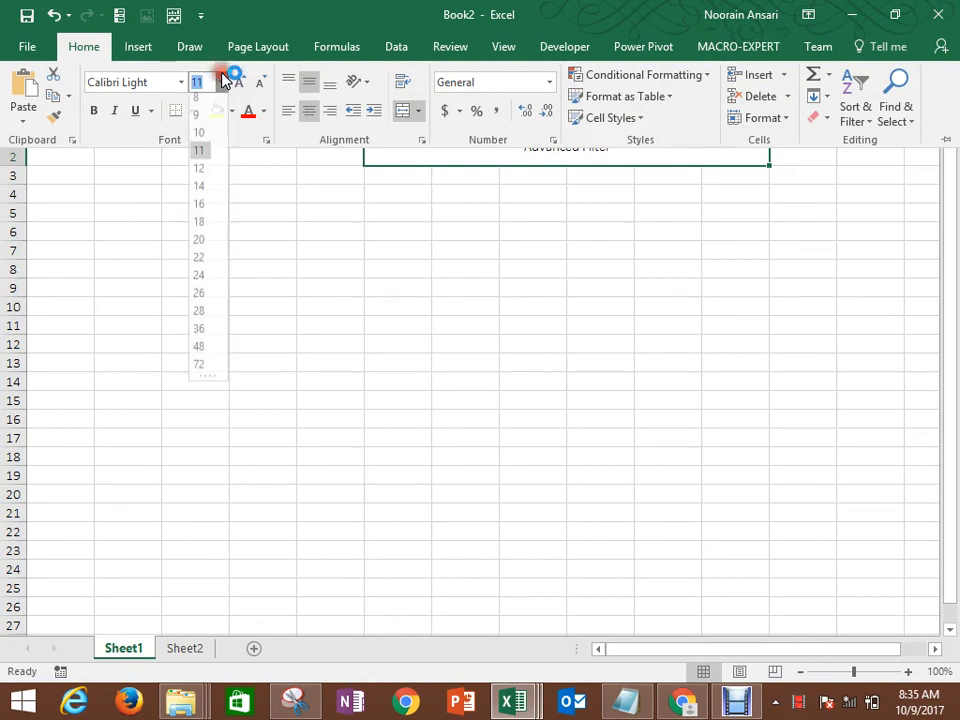
left_click(199, 287)
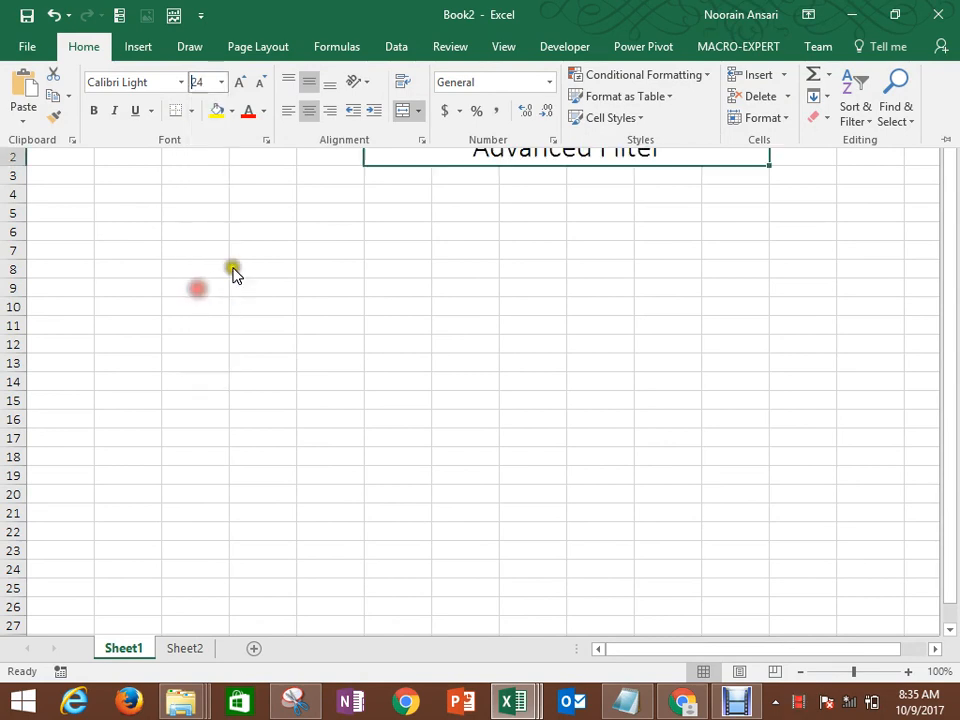
Step: Append "(Alt+A+Q)" to the title in F1 so it reads "Advanced Filter(Alt+A+Q)"
left_click(568, 142)
double_click(568, 142)
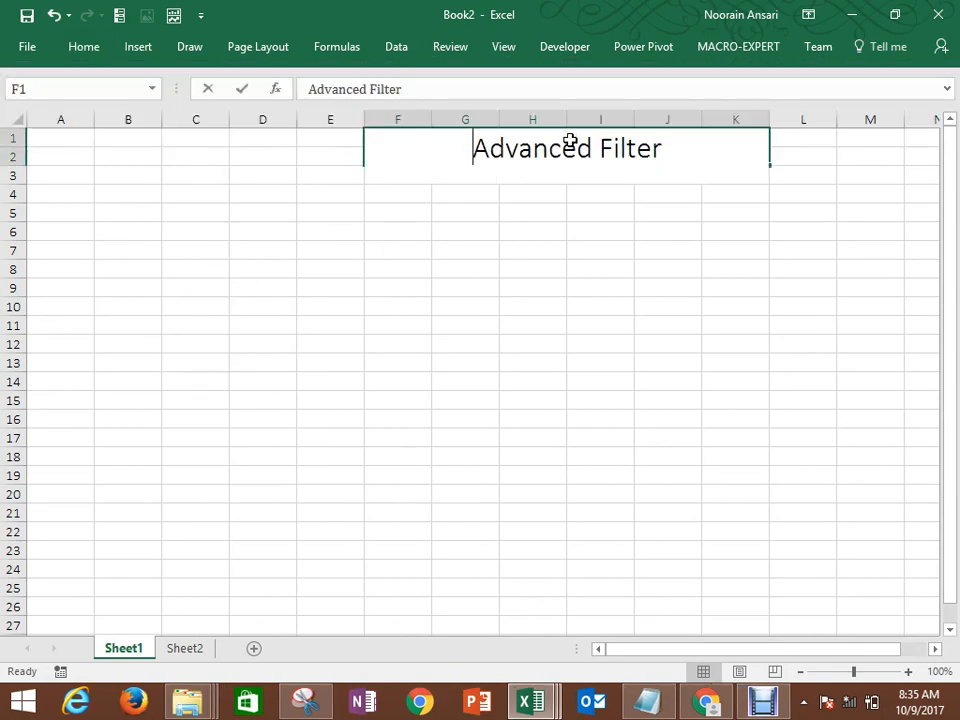
type("(A")
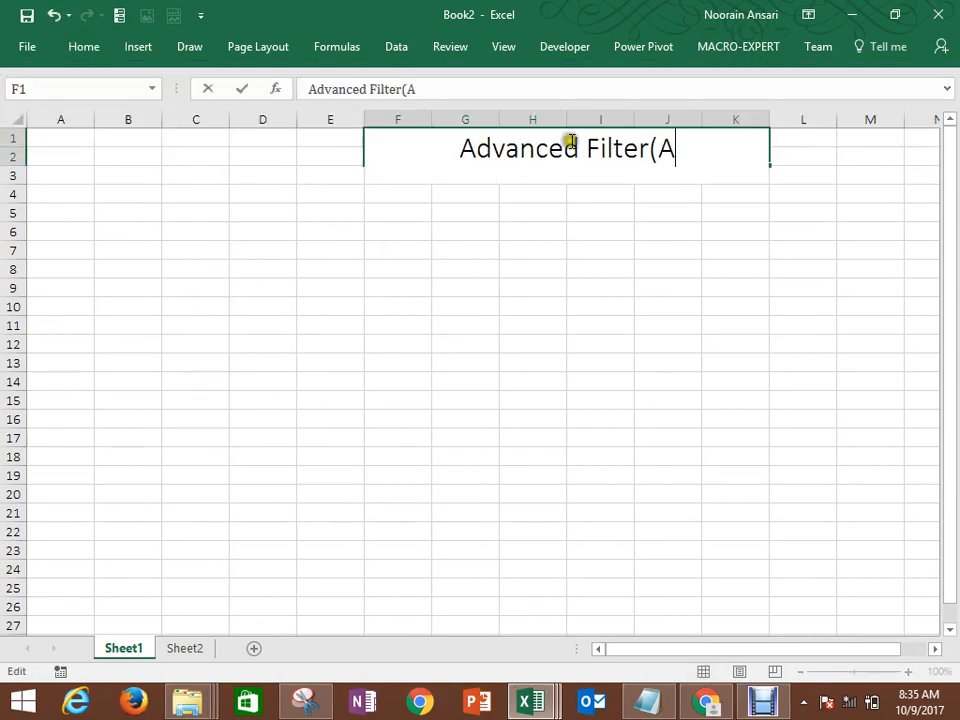
type("lt+A")
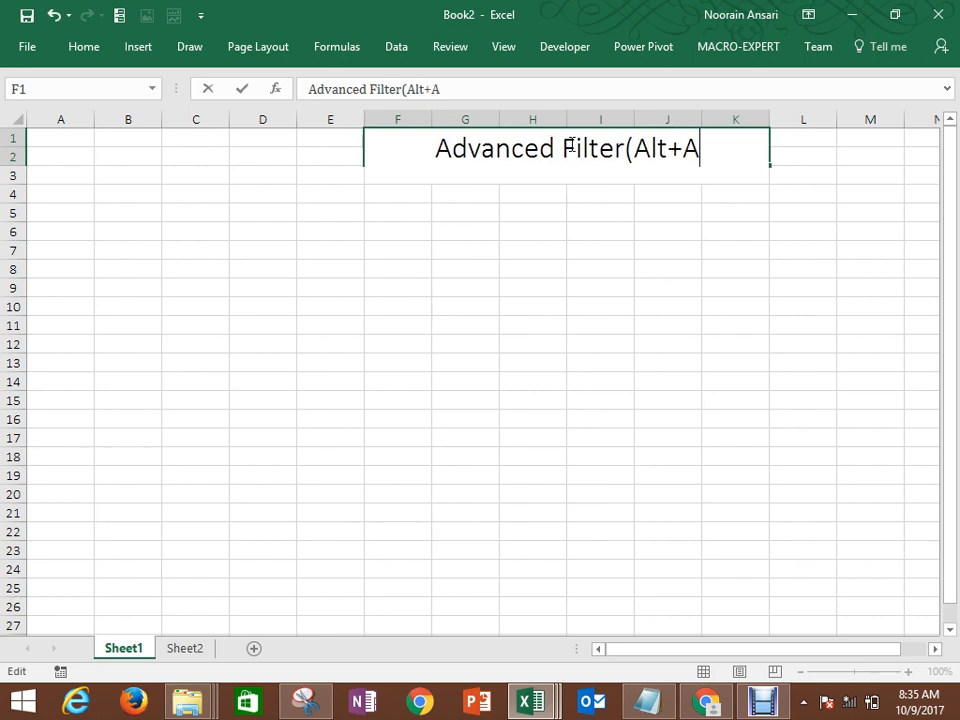
type("+")
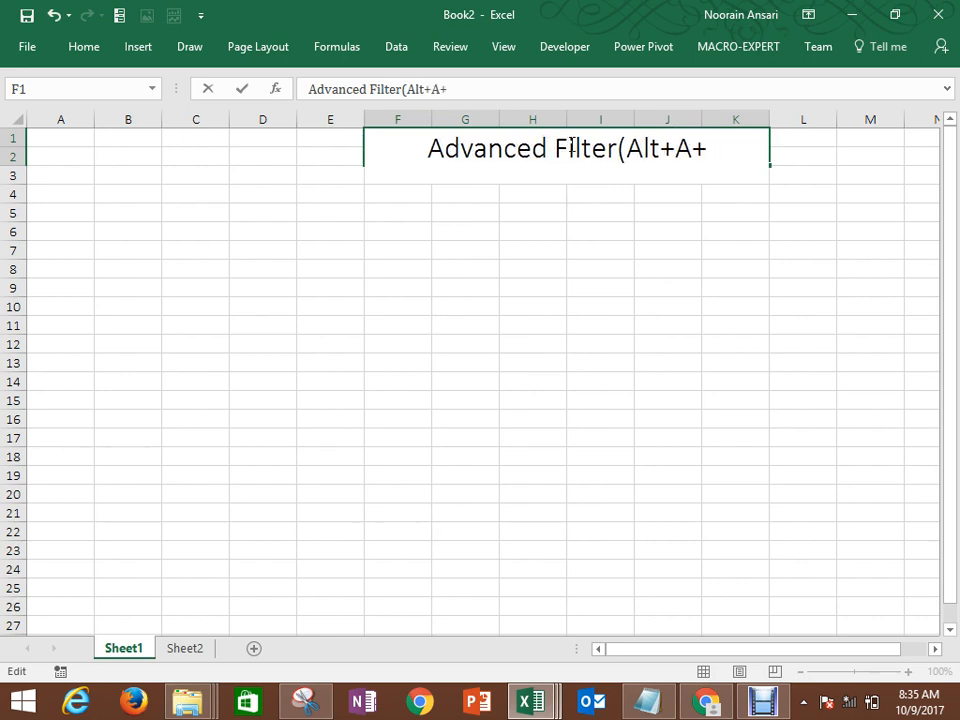
type("Q)")
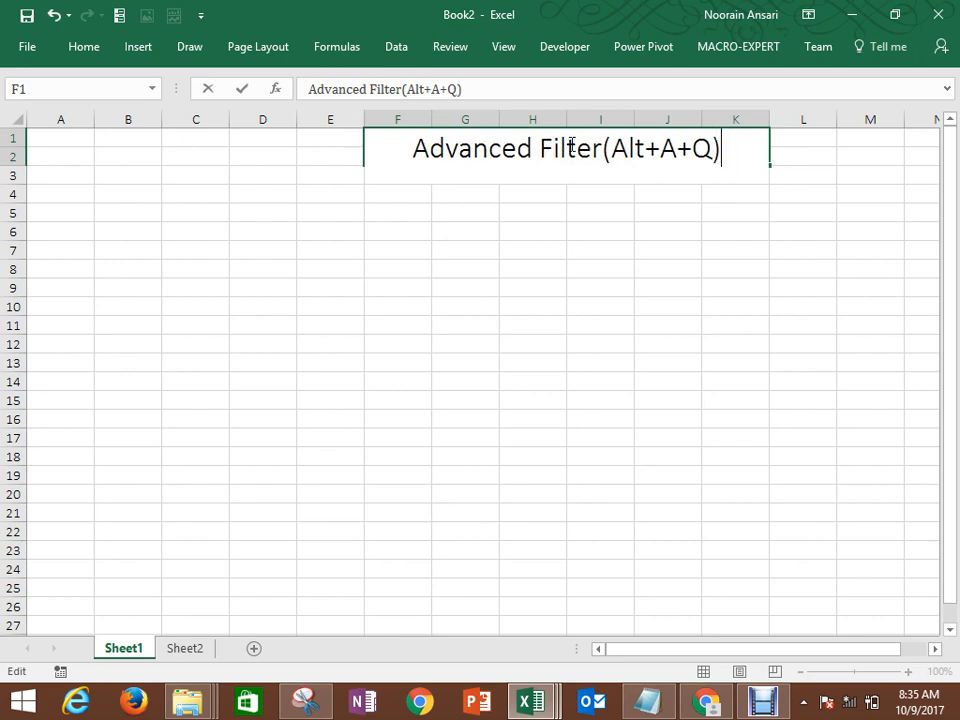
key("Return")
left_click(570, 147)
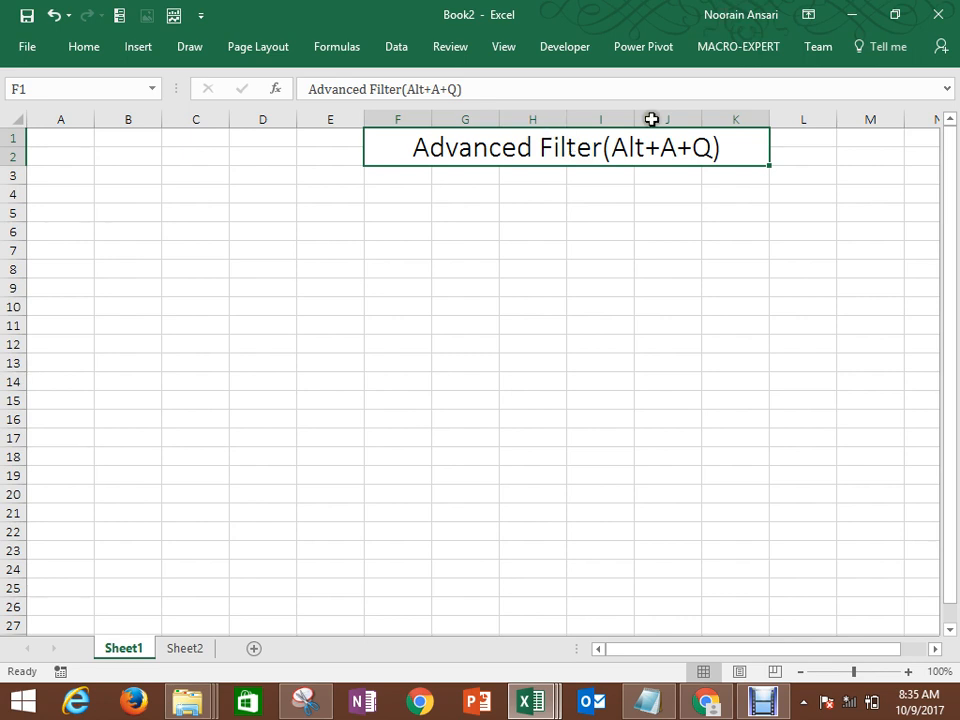
Step: Enter the label "Advanced Filter" in cell H5
left_click(525, 211)
type("Ad")
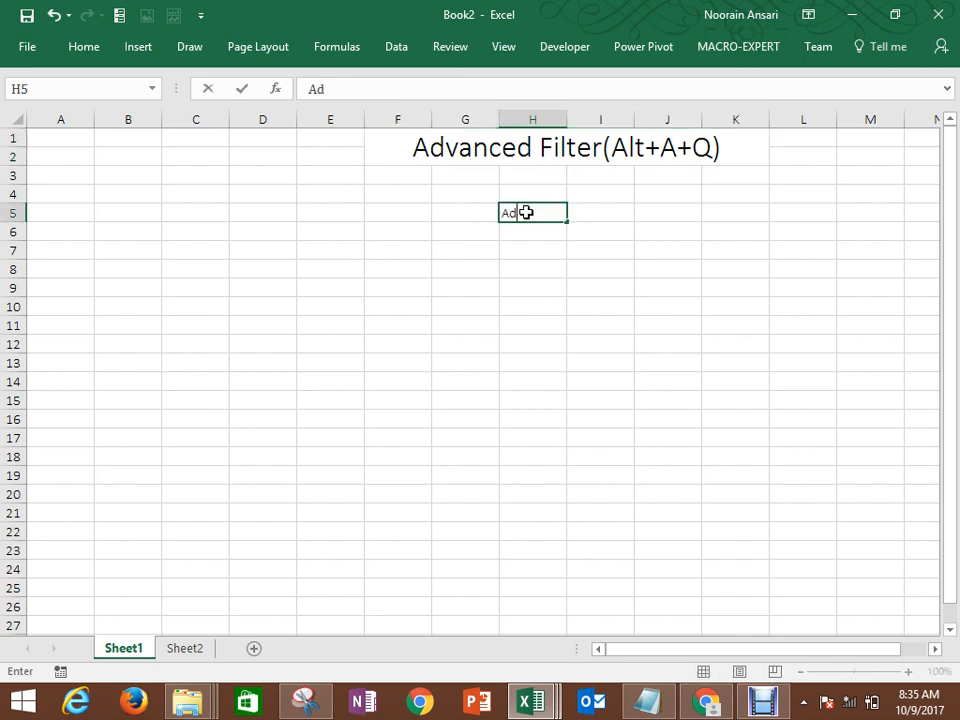
type("vanced Filter")
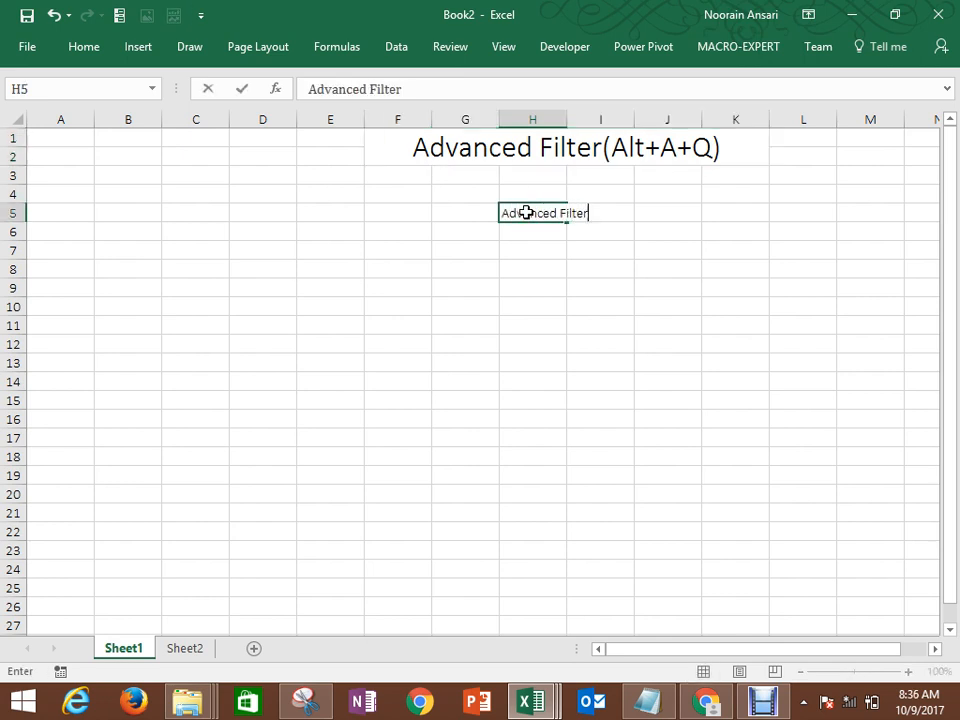
key("Tab")
Step: Enter the description "To Show specific informaiton in Source Data or any other location" in cell I5
type("To S")
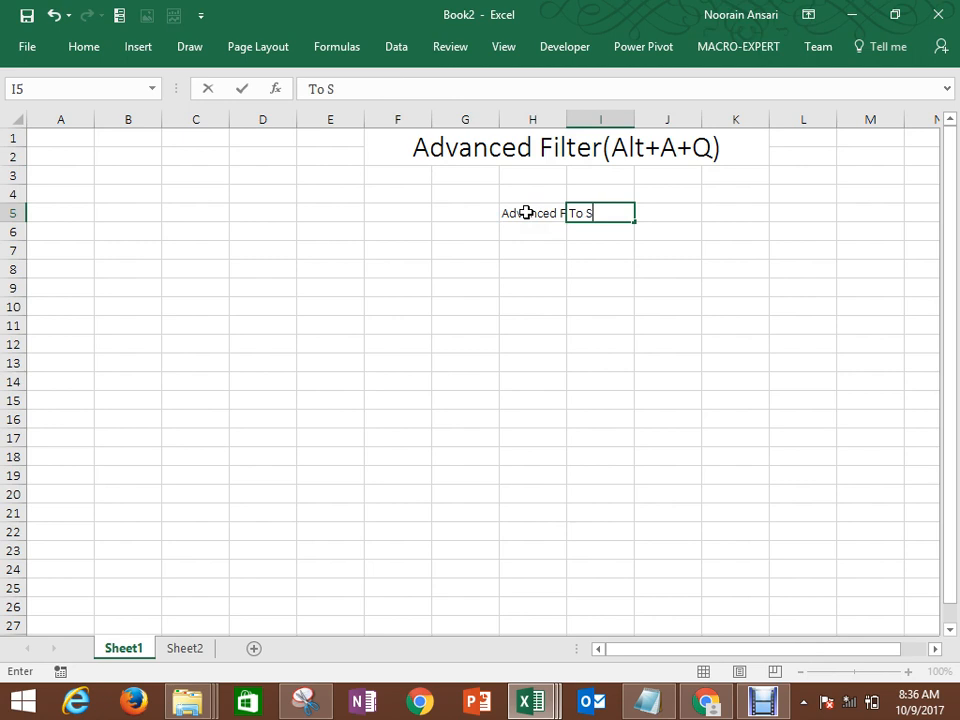
type("how  spe")
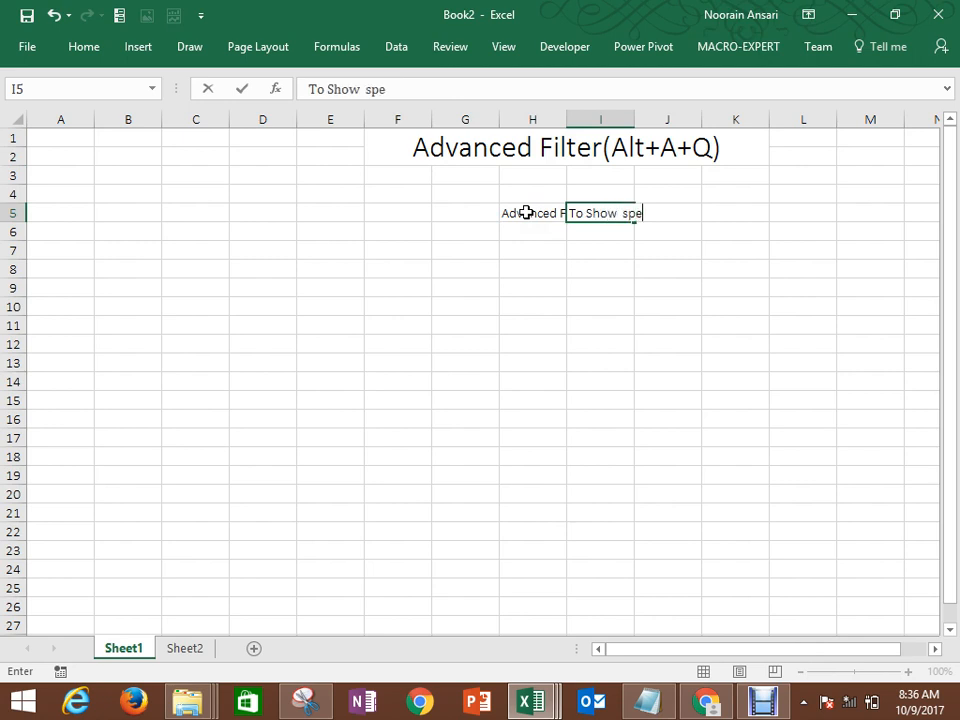
type("cific informa")
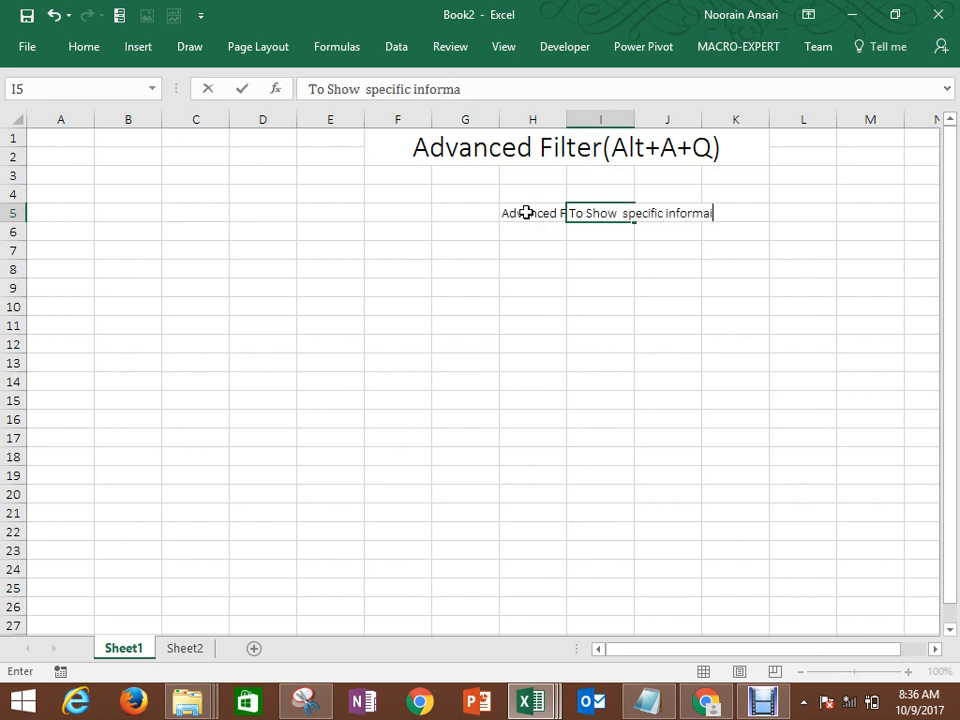
type("iton in S")
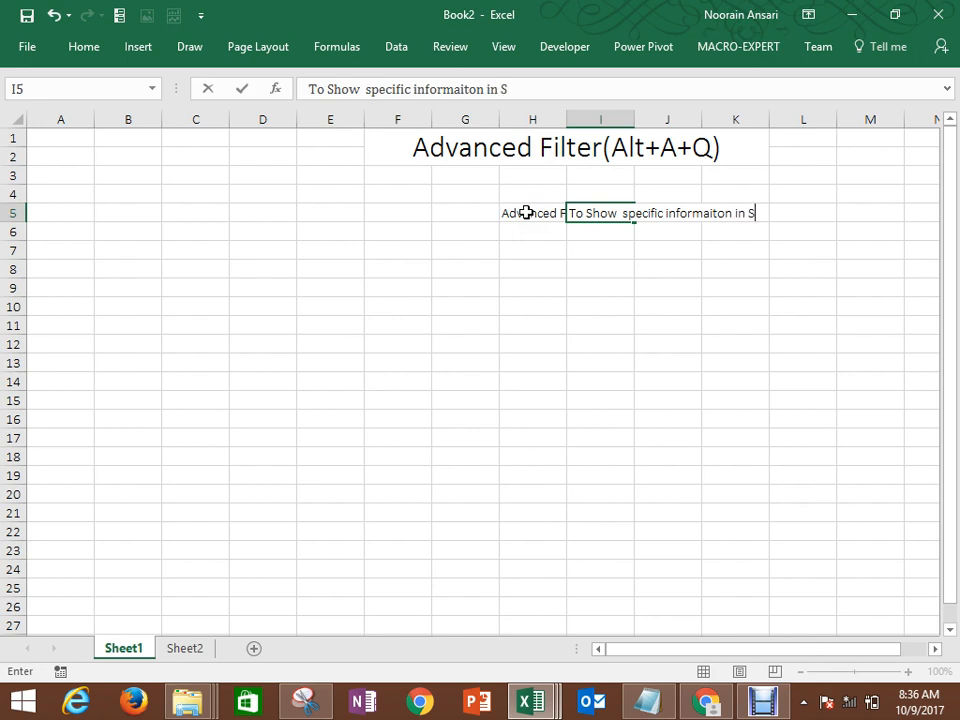
type("ource Dat")
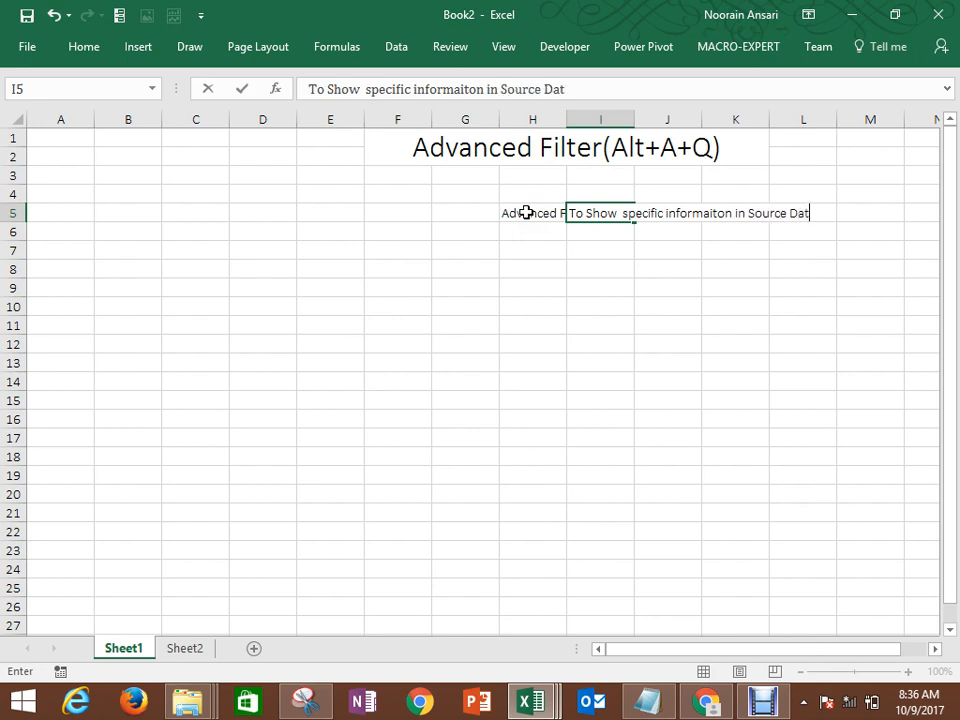
type("a or any ")
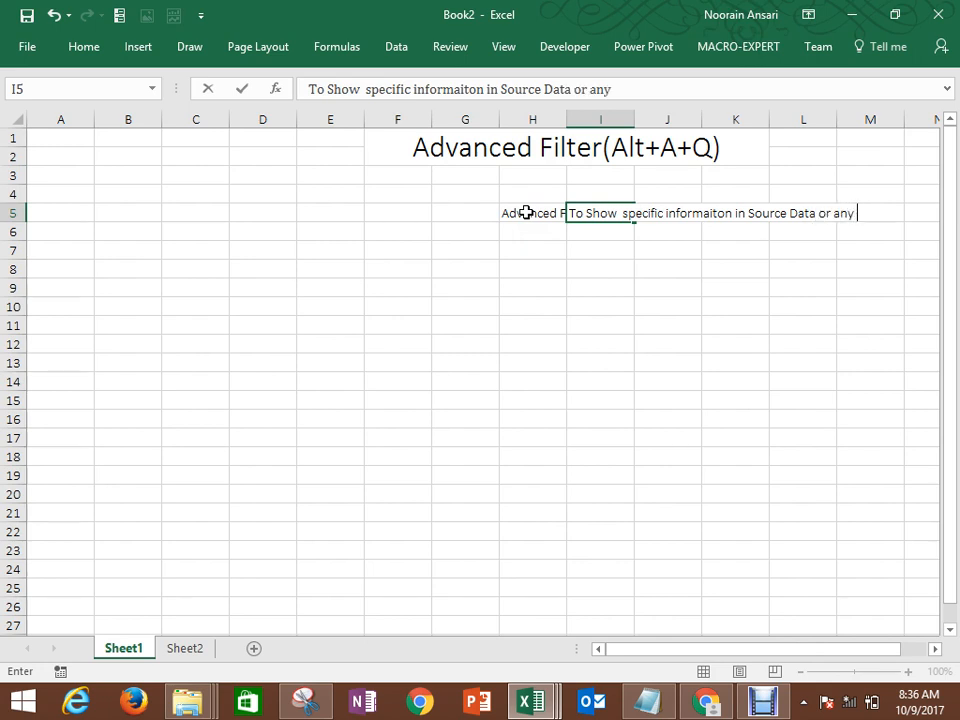
type("other locatio")
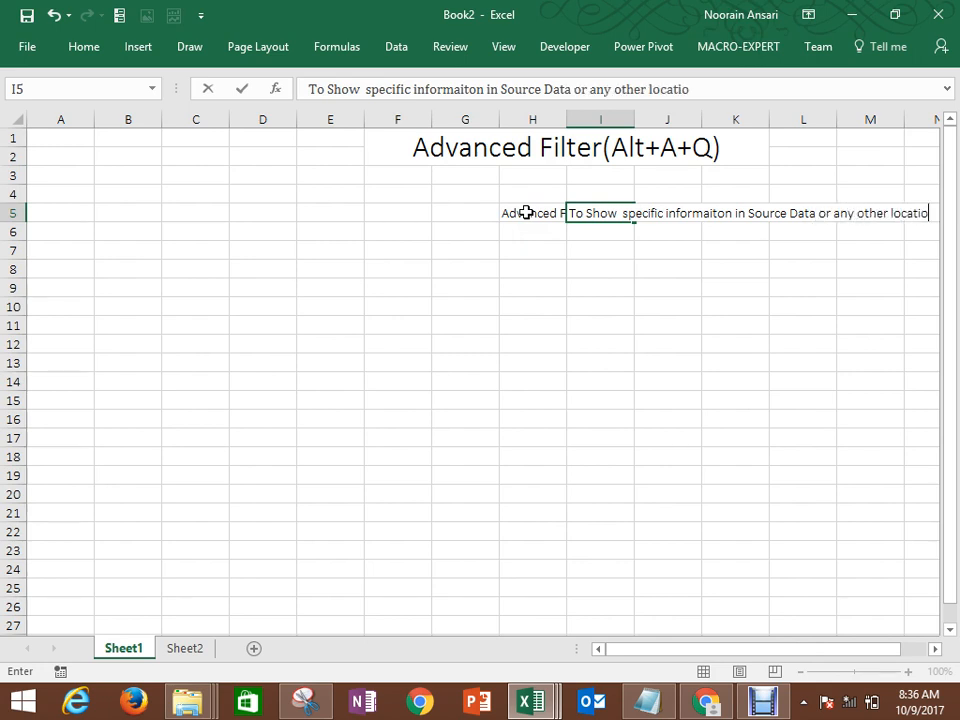
type("n")
key("Return")
Step: Enter the heading "Advanced Filter" in cell H7 and make it bold and underlined
key("Down")
key("Left")
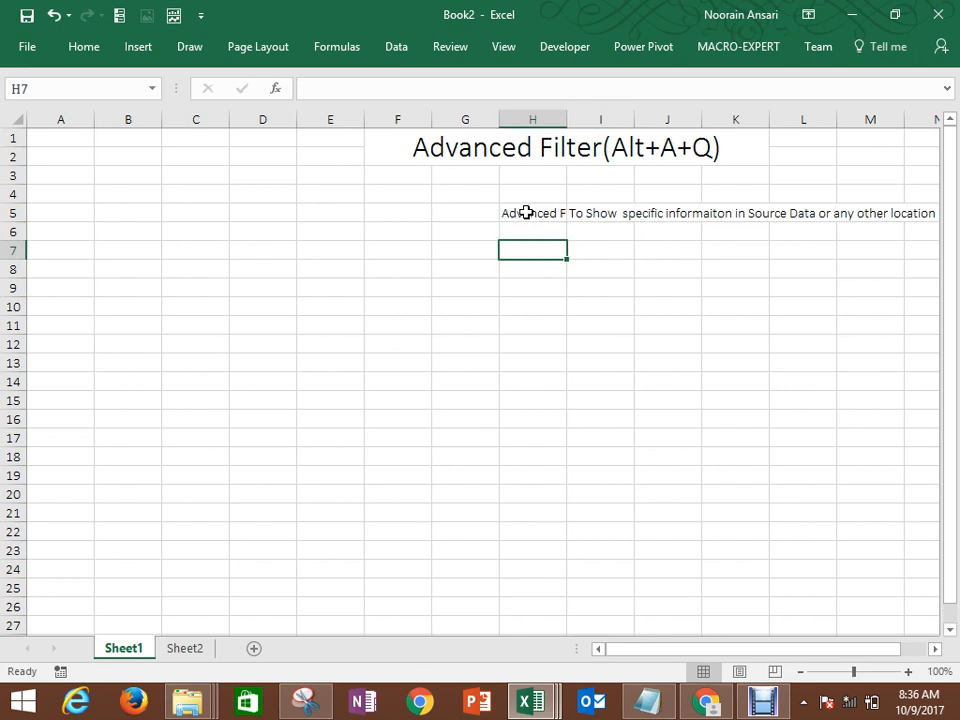
type("Advanced")
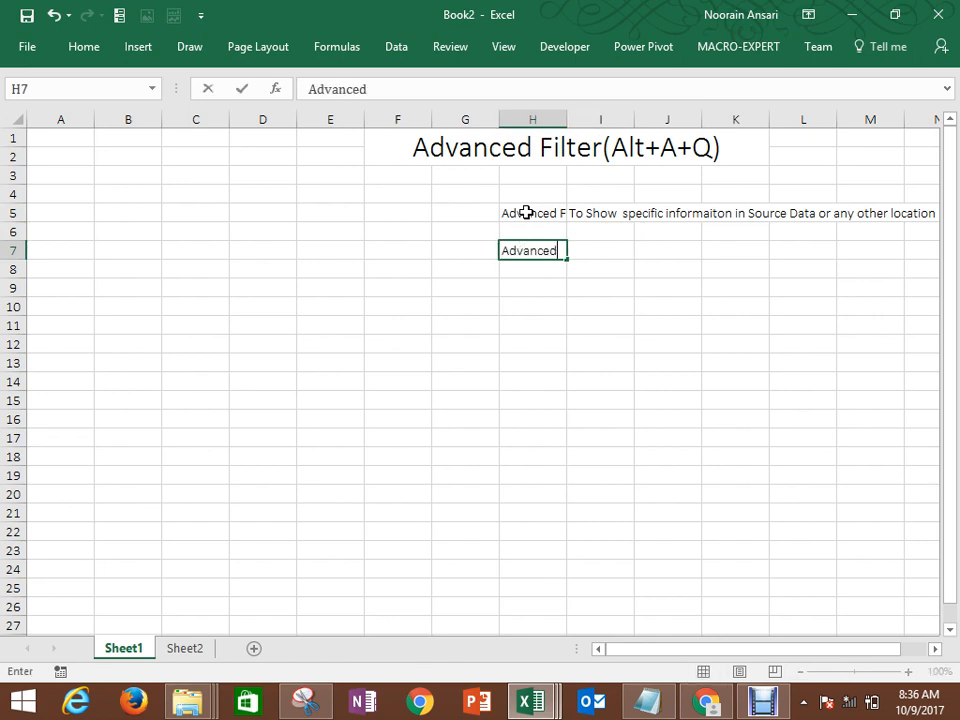
type(" Filter")
key("Return")
key("Up")
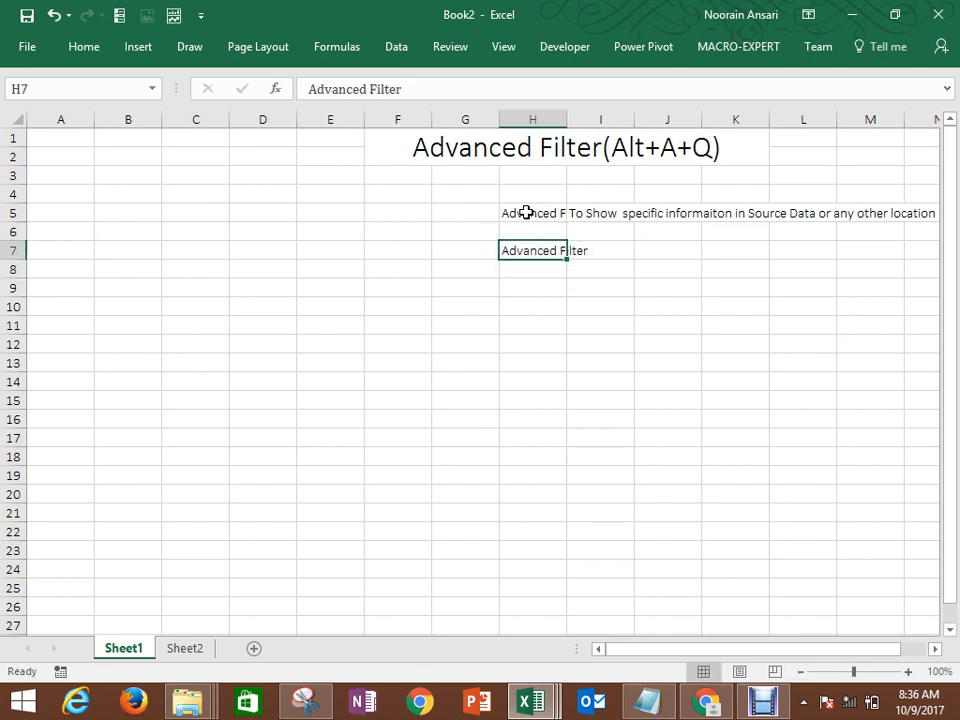
key("ctrl+b")
key("ctrl+u")
Step: Enter the first list item "a). Unique Data" in cell H9
key("Down")
key("Down")
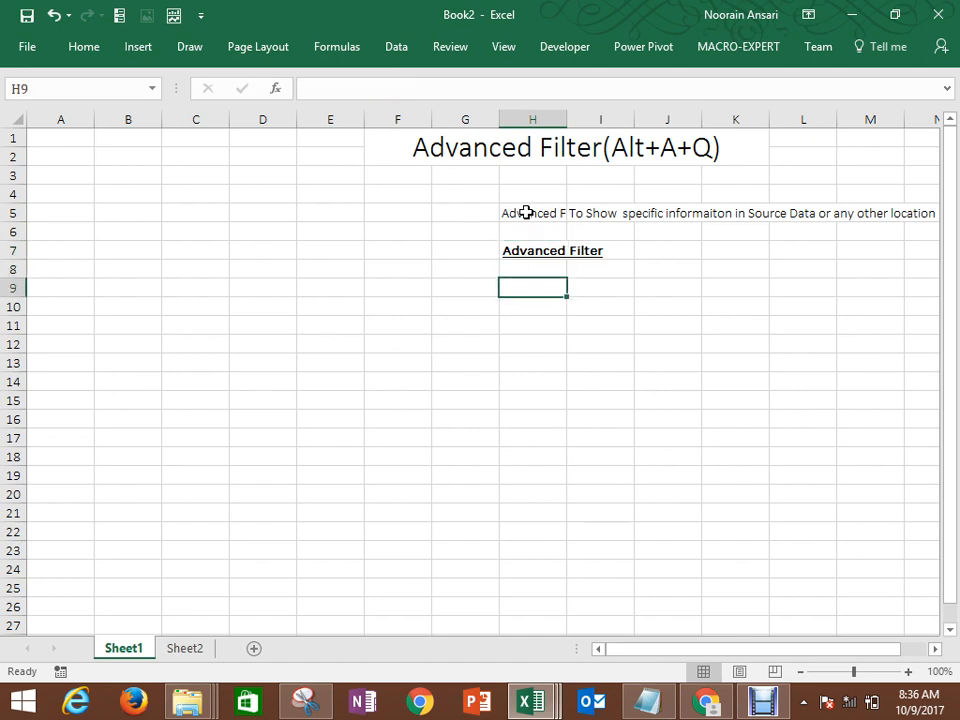
type("a). ")
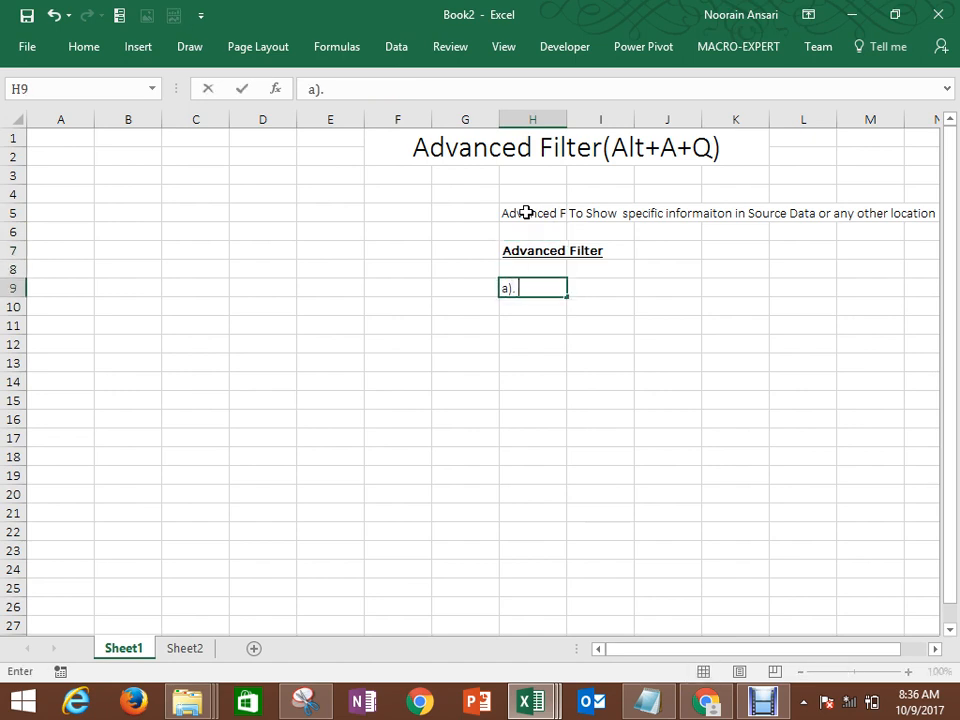
type("Unique Data")
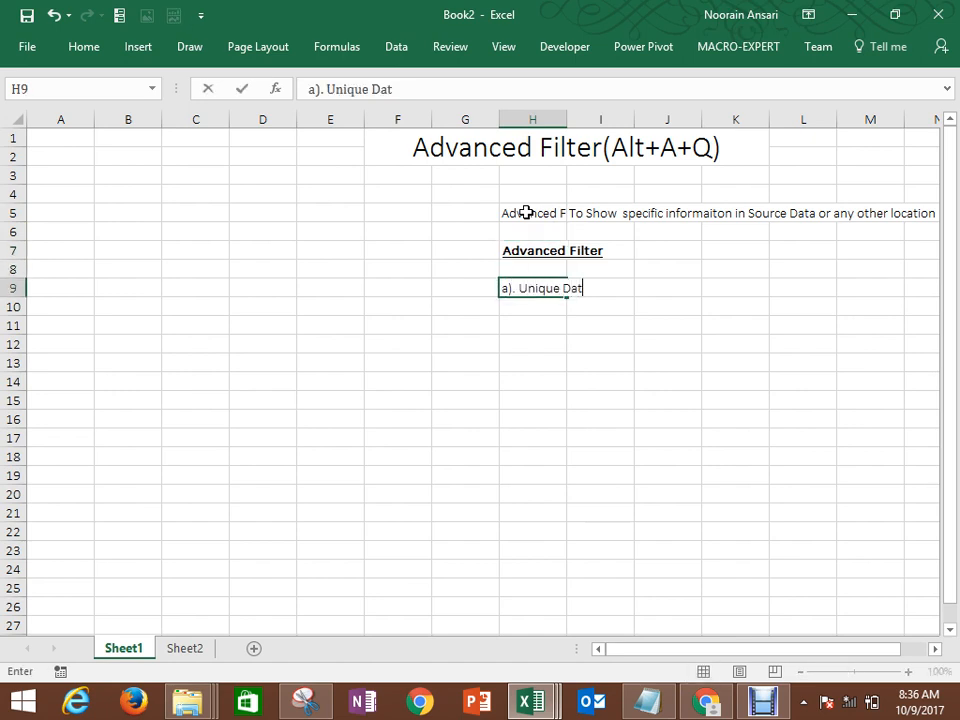
key("Return")
key("Up")
key("Down")
key("Up")
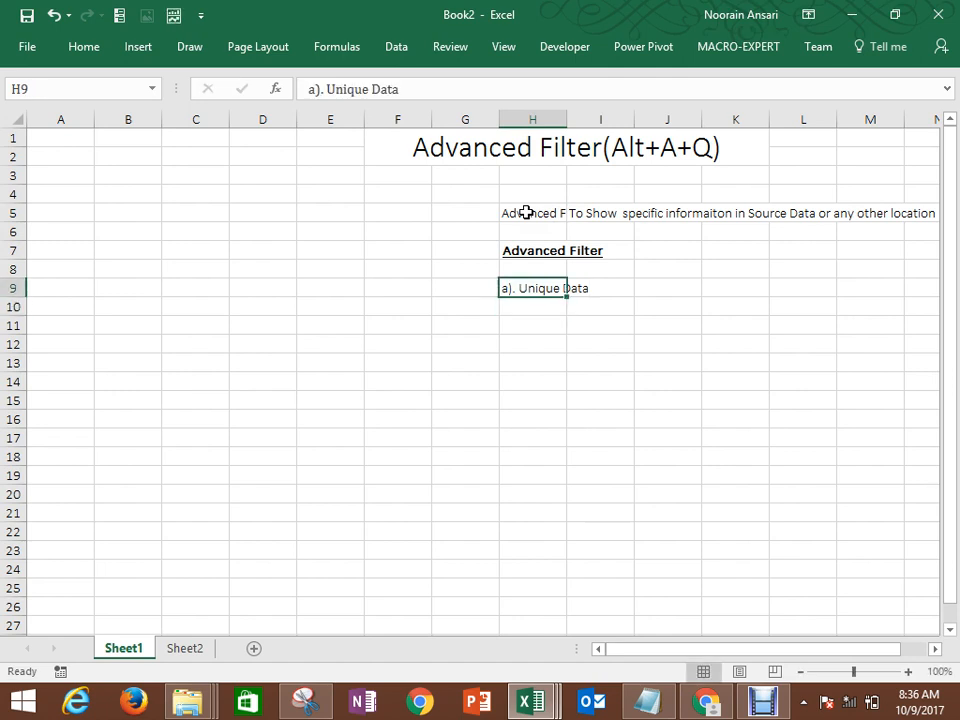
key("F2")
key("ctrl+shift+Left")
key("Escape")
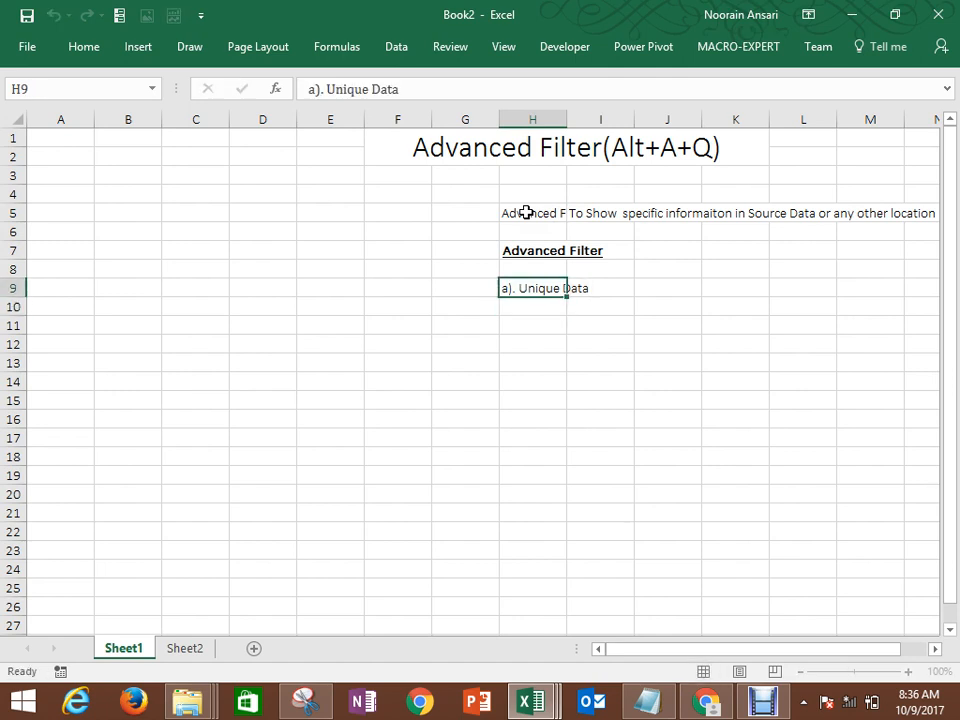
Step: Enter the second list item "b). Work with Single Criteria" in cell H10
key("Down")
type("b). ")
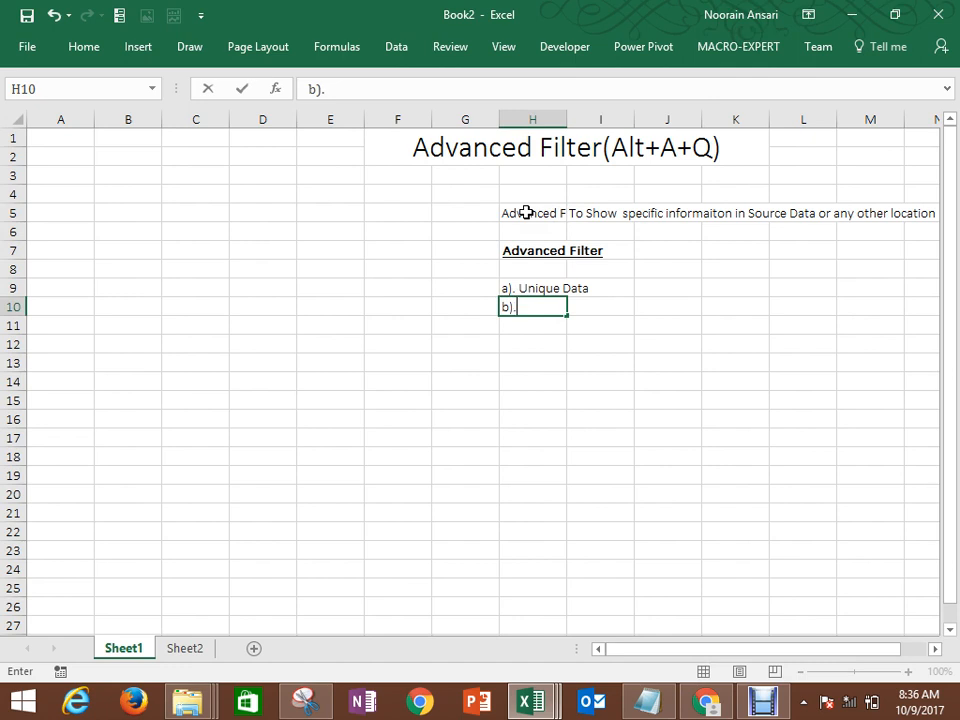
type("Work wiht")
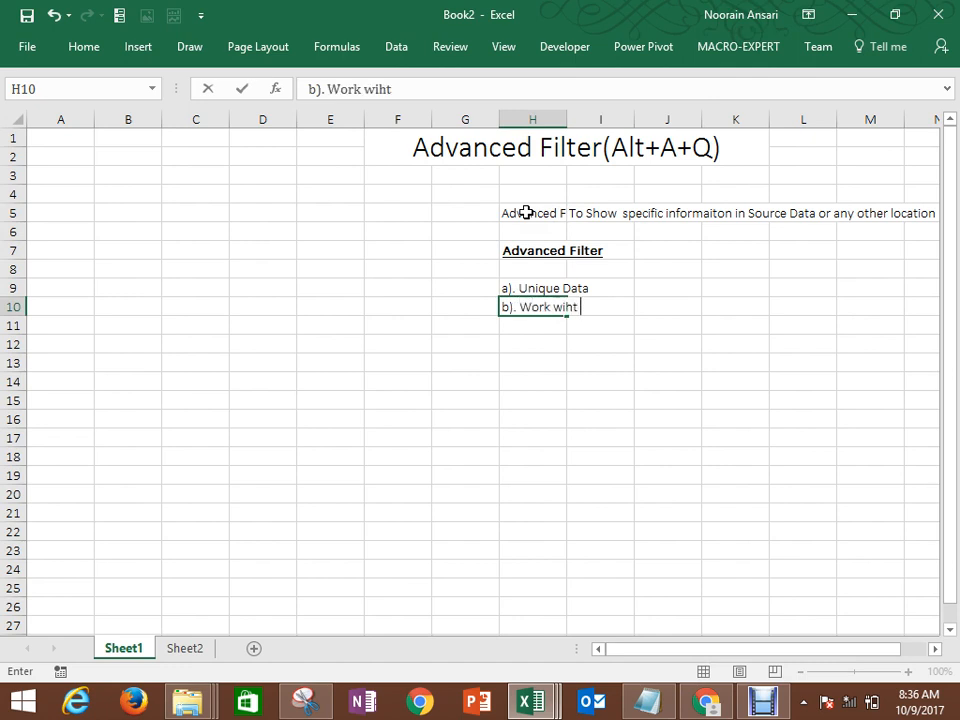
key("BackSpace")
key("BackSpace")
type("th Single Criteria")
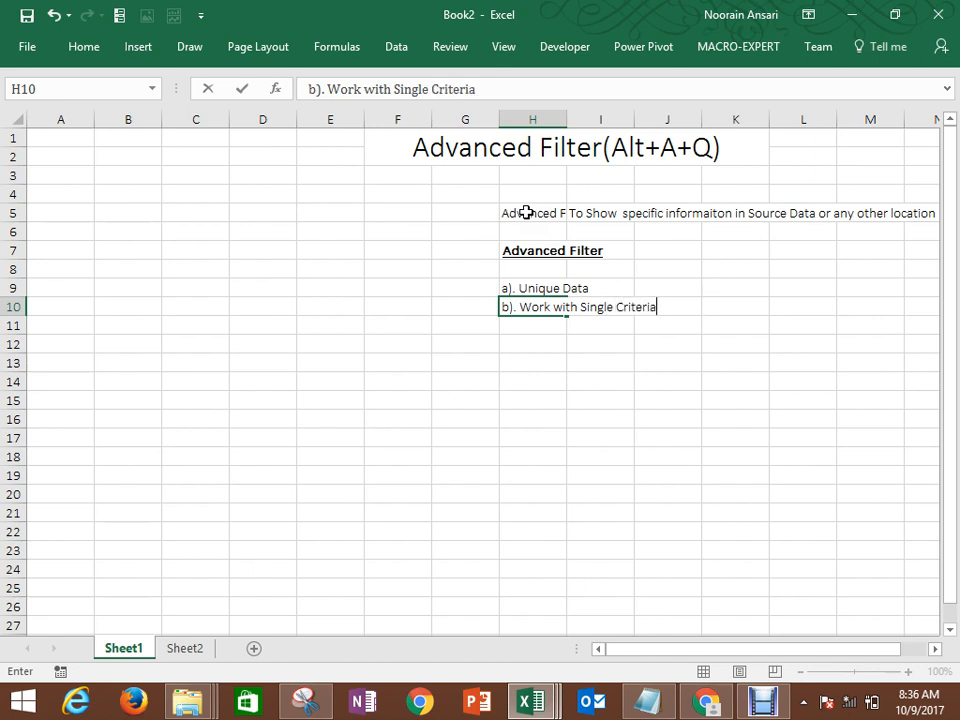
key("Return")
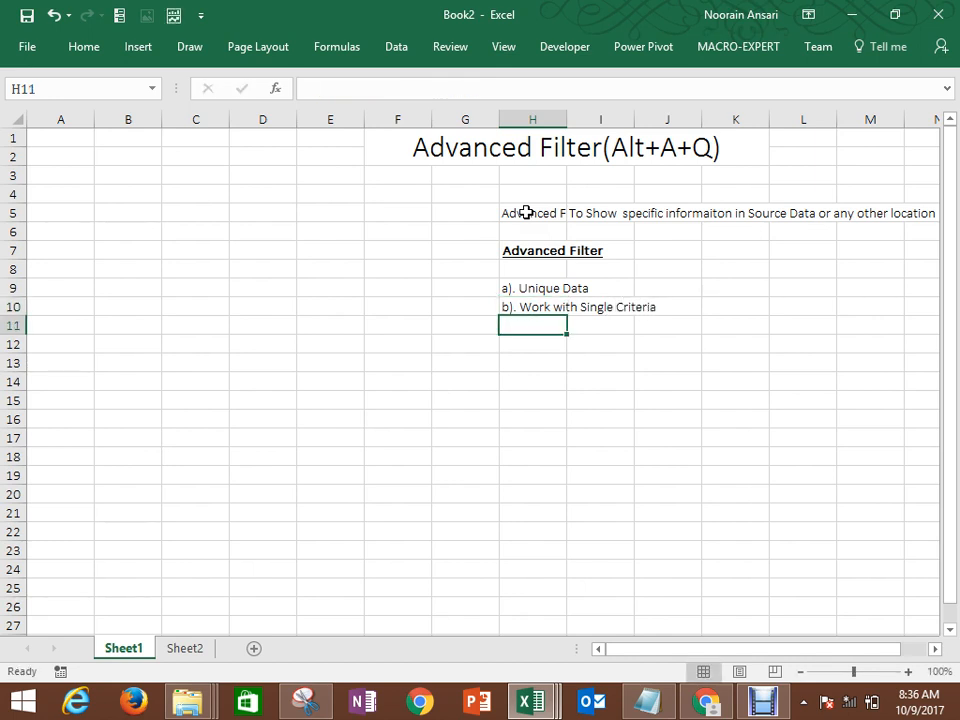
Step: Enter the third list item "c). Work with Multiple criteria" in cell H11
type("c). Wo")
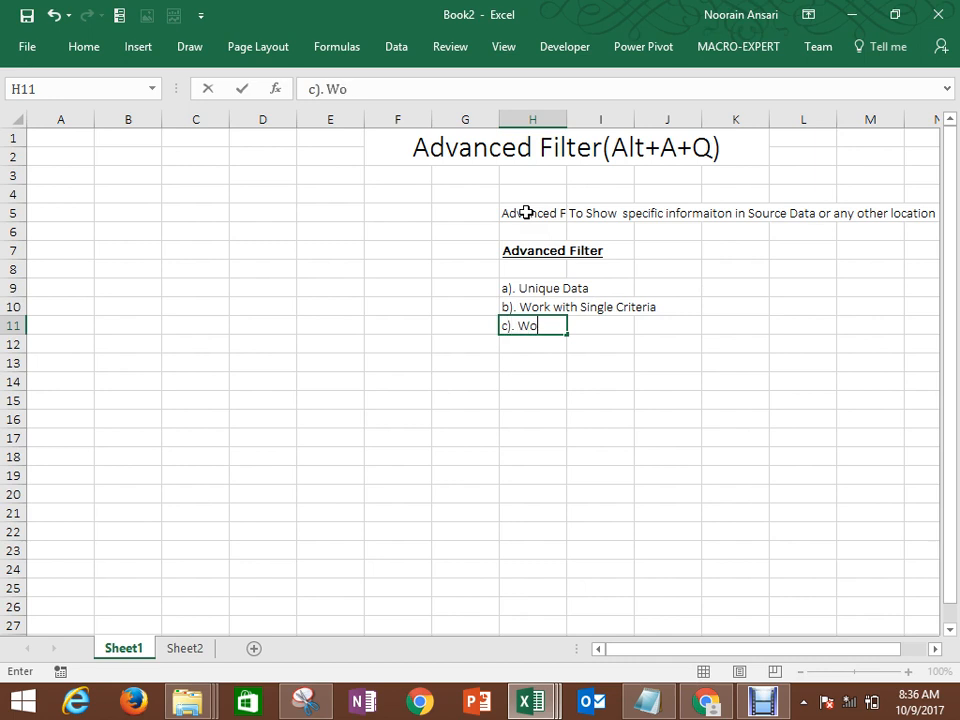
type("rk with Mul")
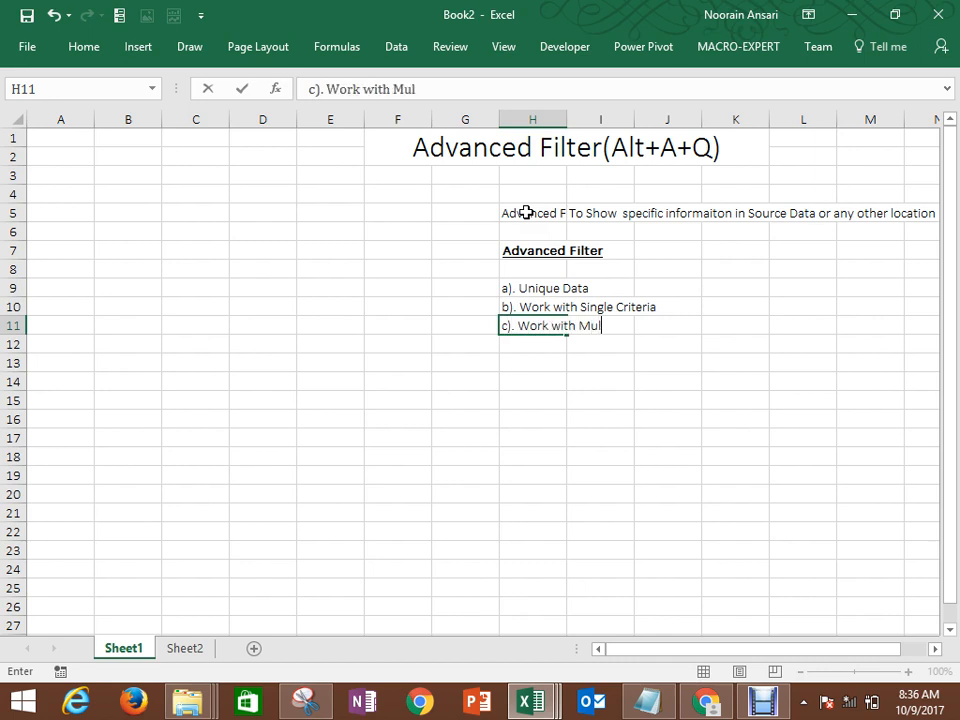
type("tiple critr")
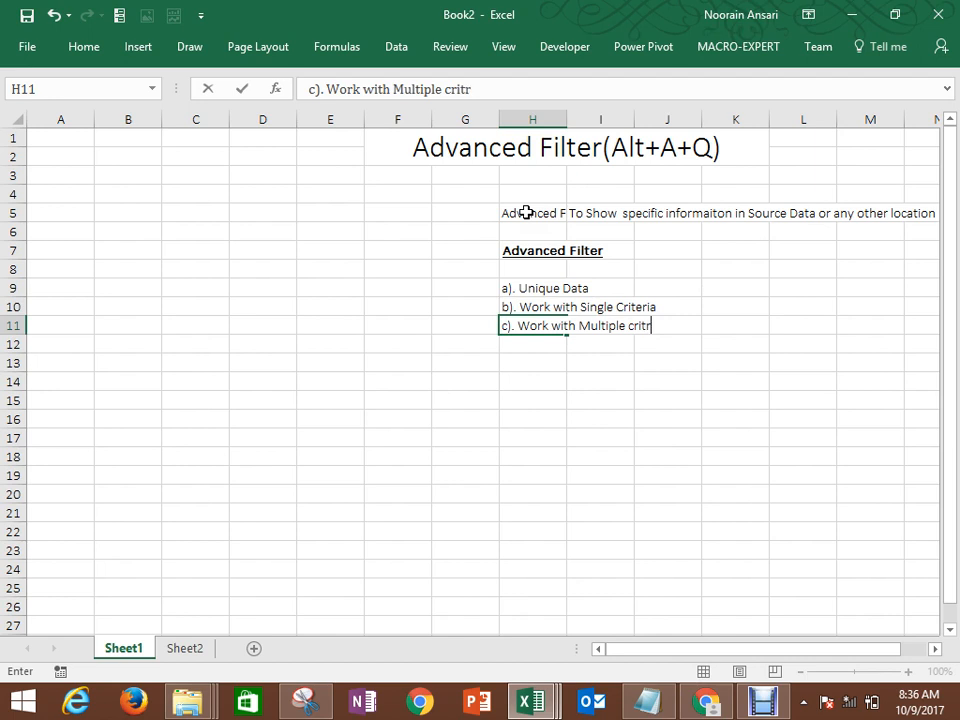
type("eria")
key("Return")
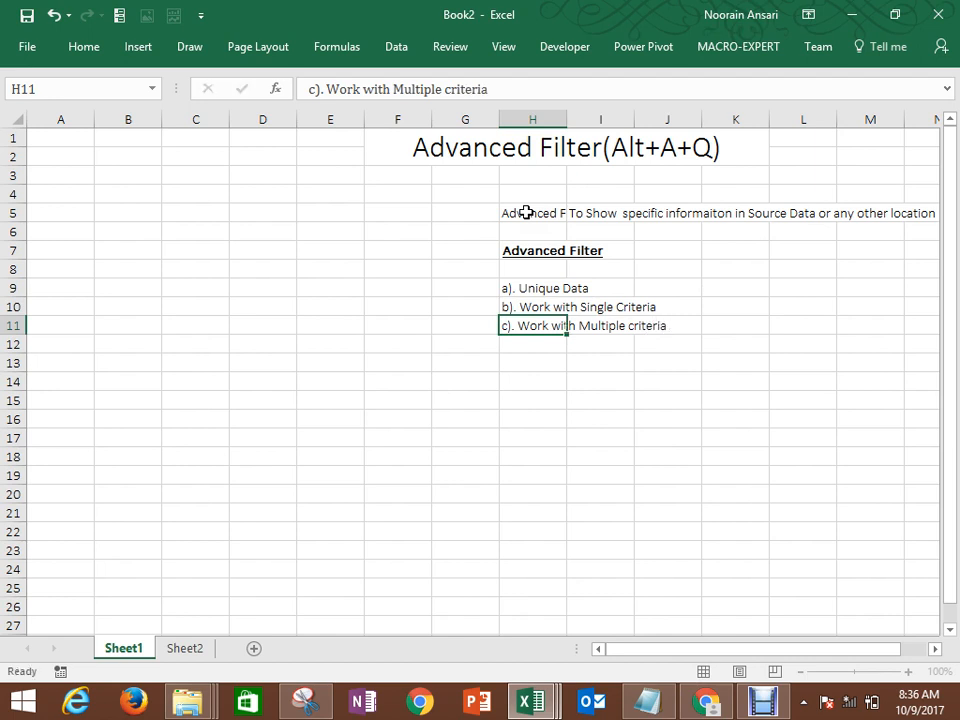
Step: Enter the fourth list item "d). WOrk with Formula" in cell H12
type("d). ")
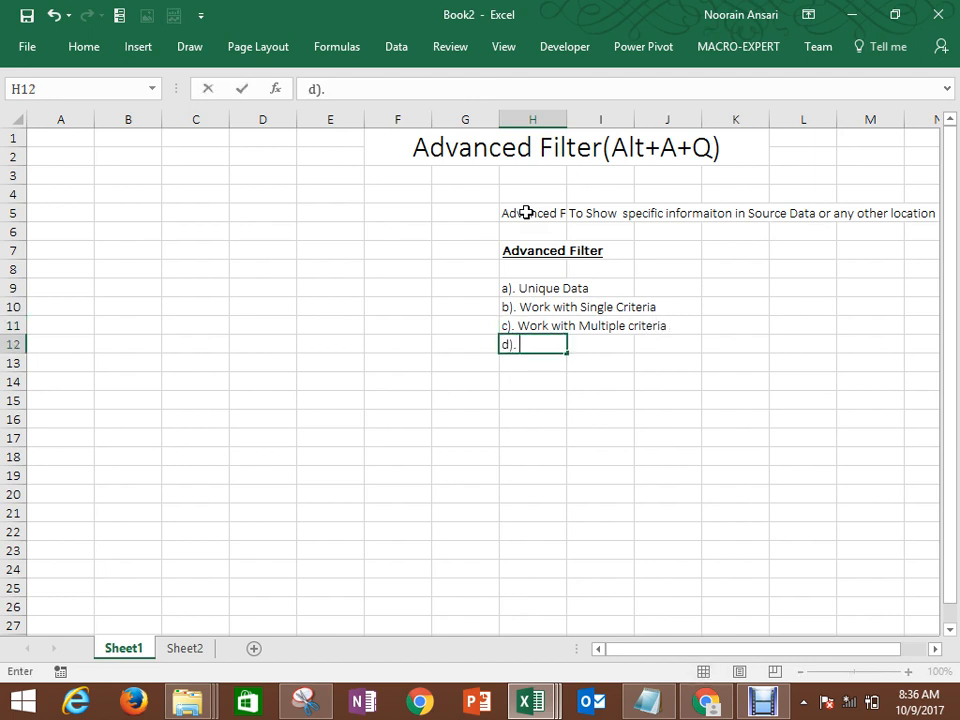
type("WOrk wi")
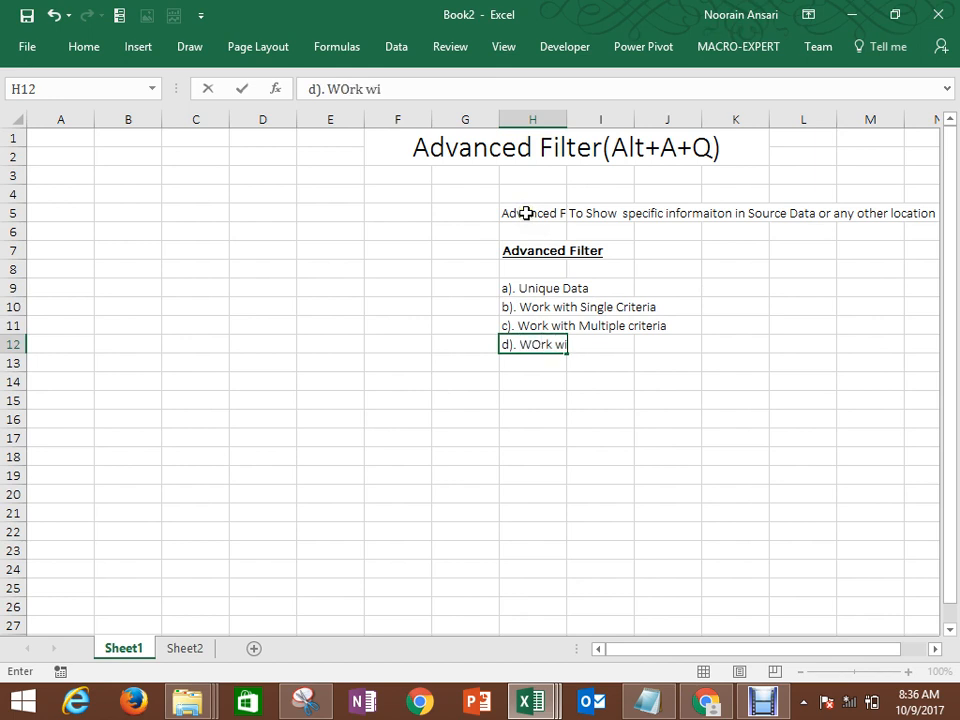
type("th Formula")
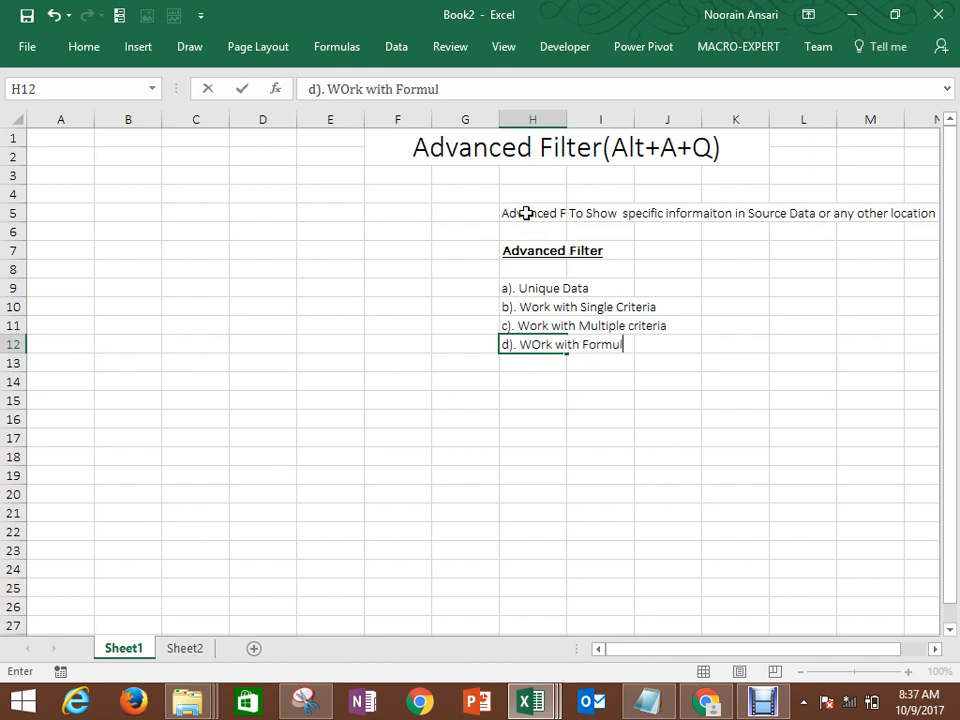
key("Return")
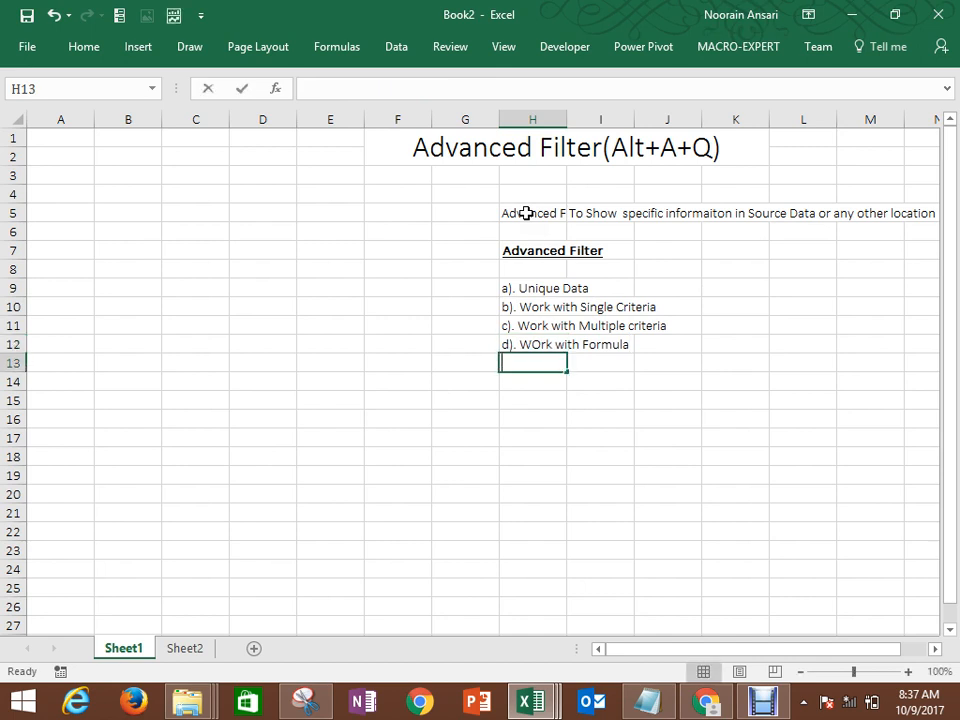
Step: Enter the fifth list item "e) . Interview Question (Quiz)" in cell H13
type("e) Quiz")
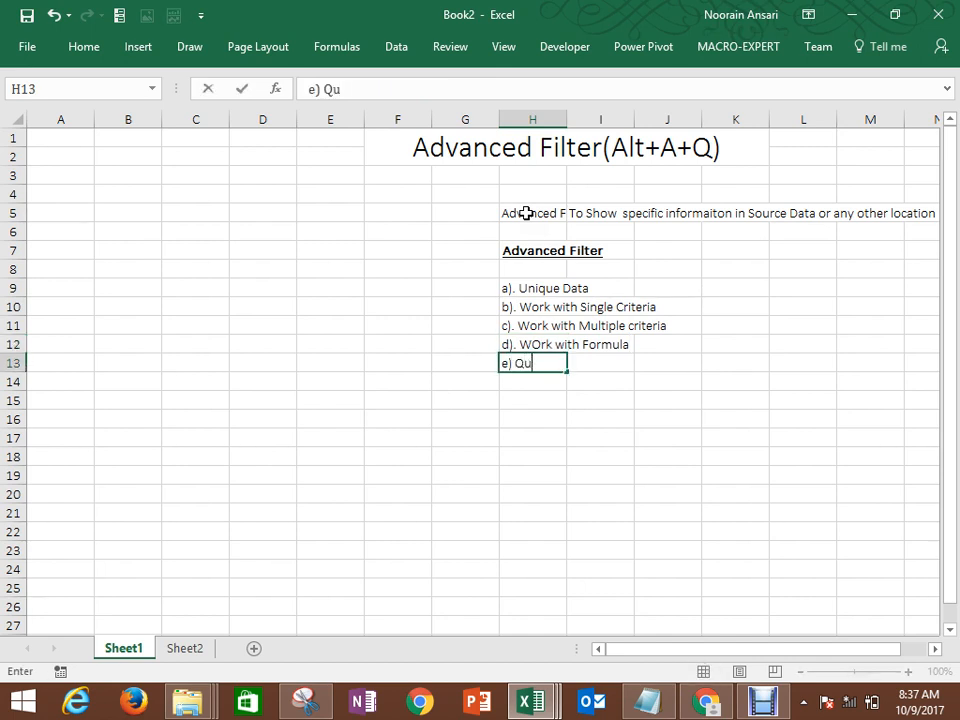
key("BackSpace")
key("BackSpace")
key("BackSpace")
key("BackSpace")
type(". Intervie")
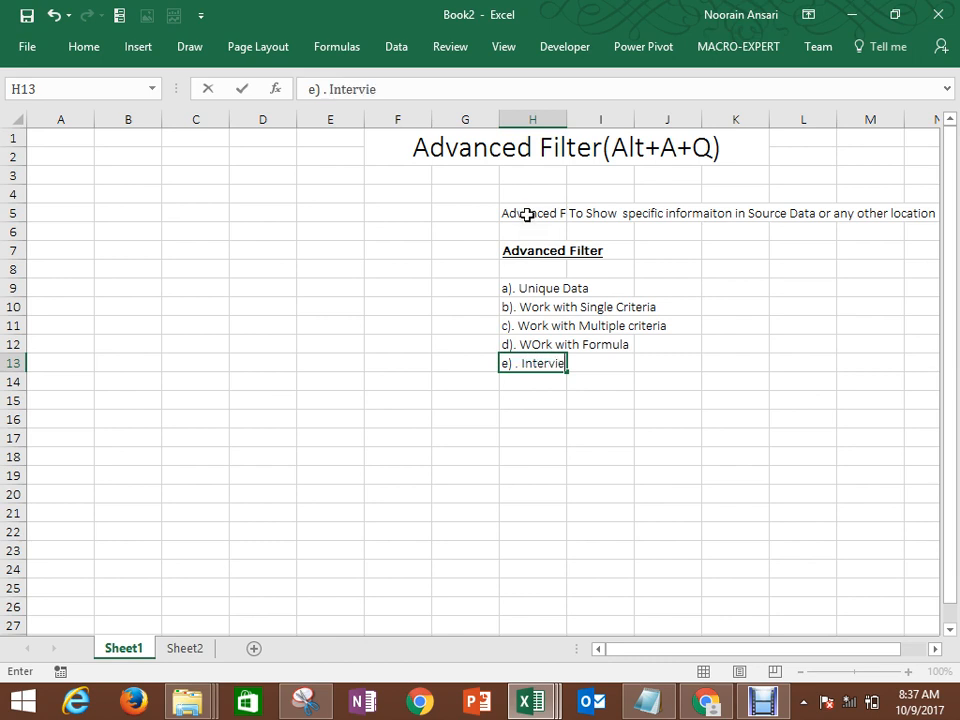
type("w Question ")
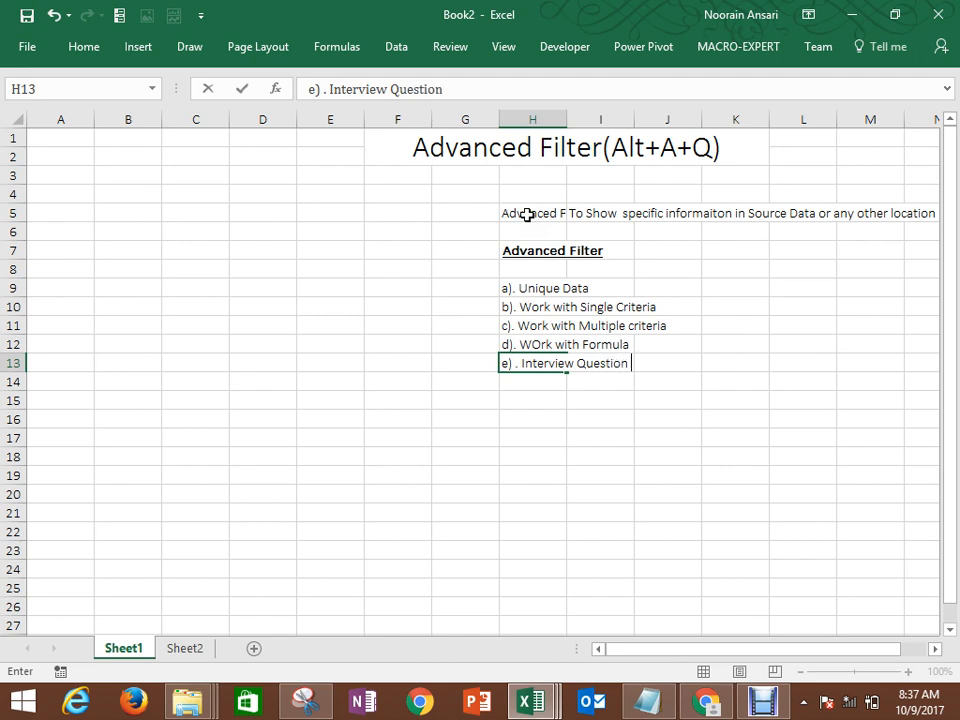
type("(Quiz)")
key("Return")
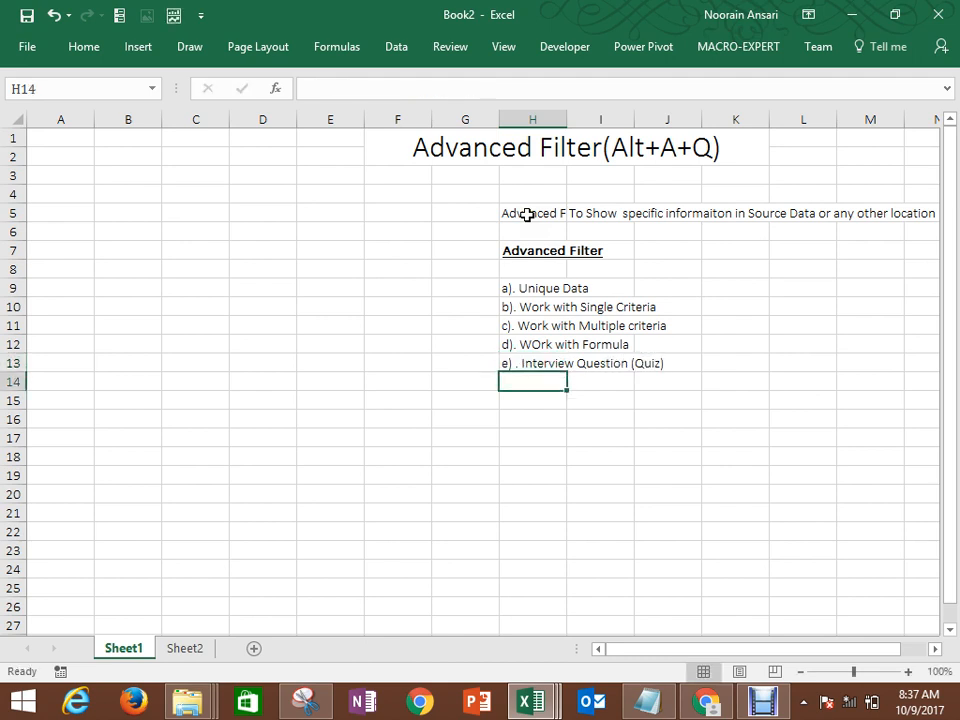
Step: Enter "5 Ebook for Practice" in cell H14 and make it bold
type("5 E")
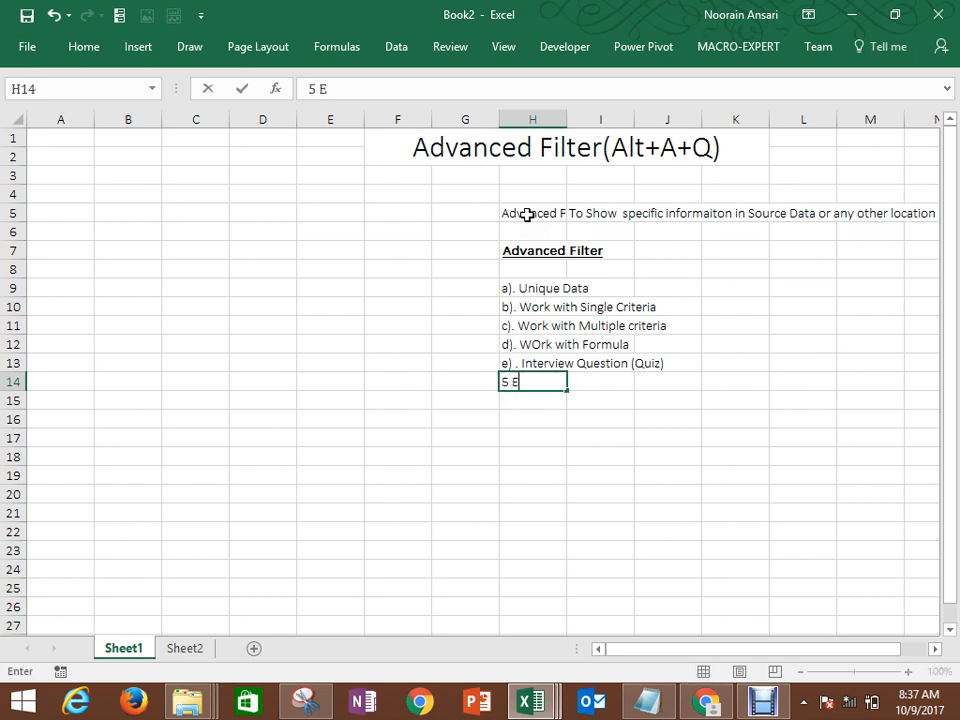
type("book for  Pr")
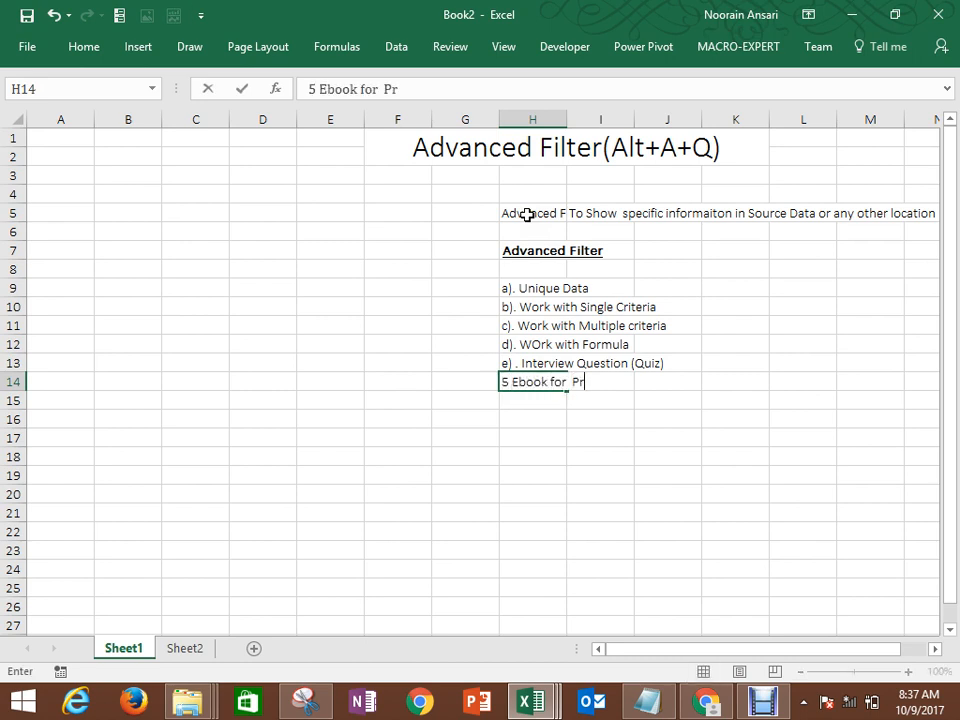
type("actice")
key("ctrl+Return")
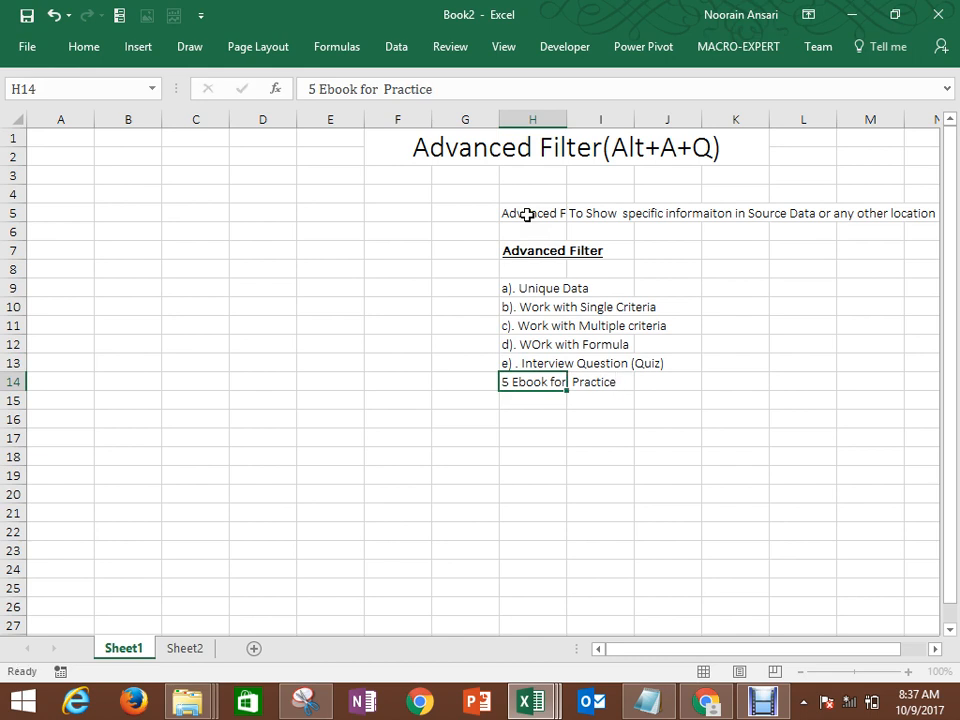
key("ctrl+b")
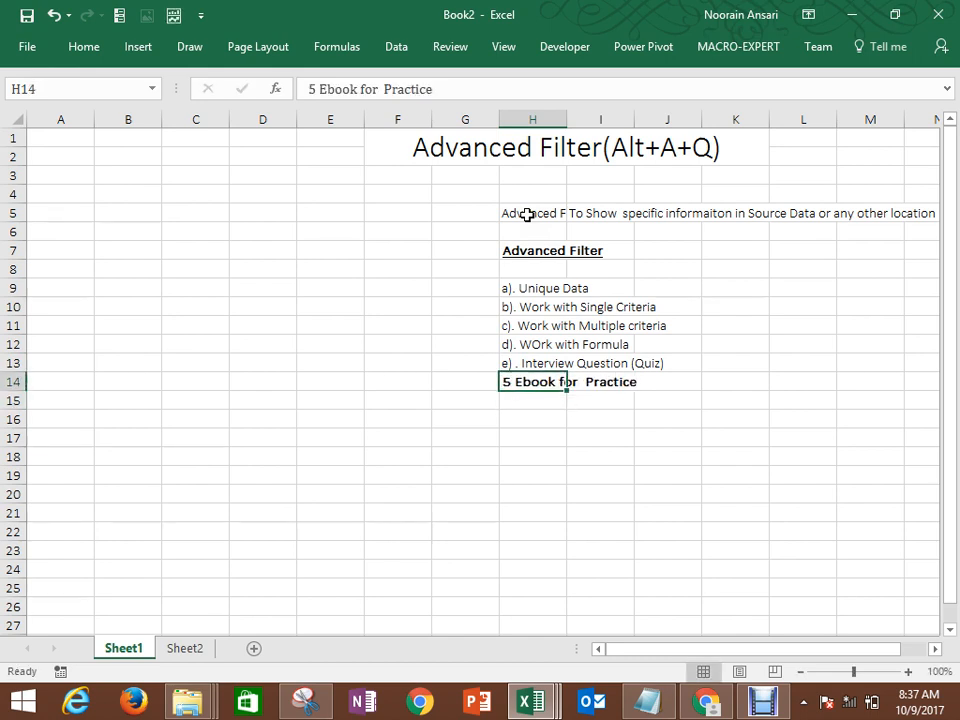
Step: Select the lettered topic list in cells H9:H13 to review it
key("Up")
key("shift+Up")
key("shift+Up")
key("shift+Up")
key("shift+Up")
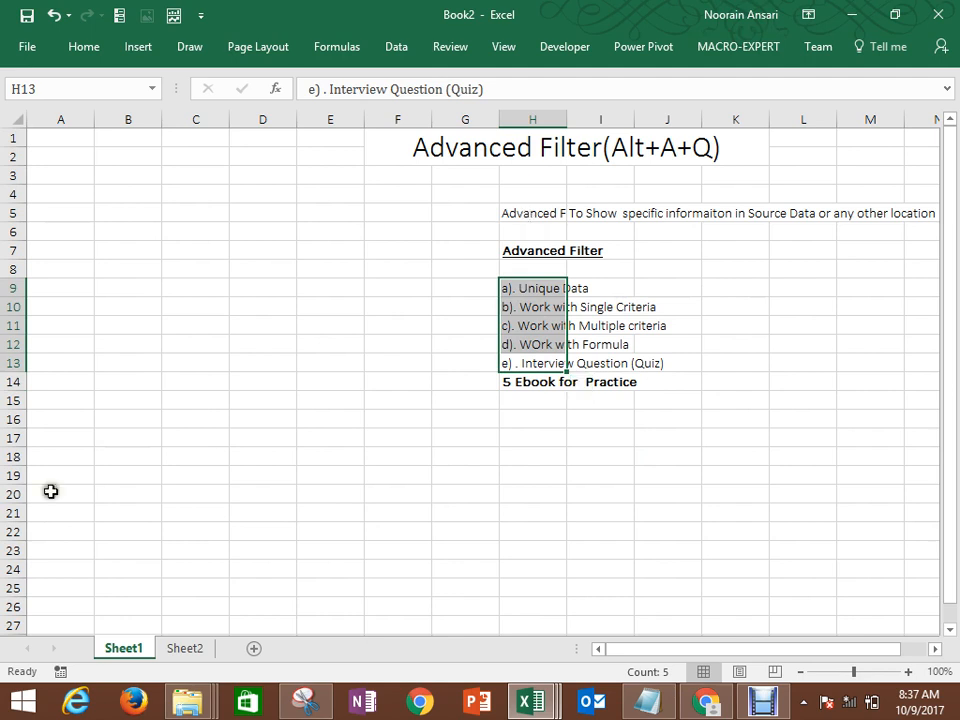
Step: Rename the worksheet Sheet1 as "SummarySheet"
left_click(119, 651)
right_click(119, 651)
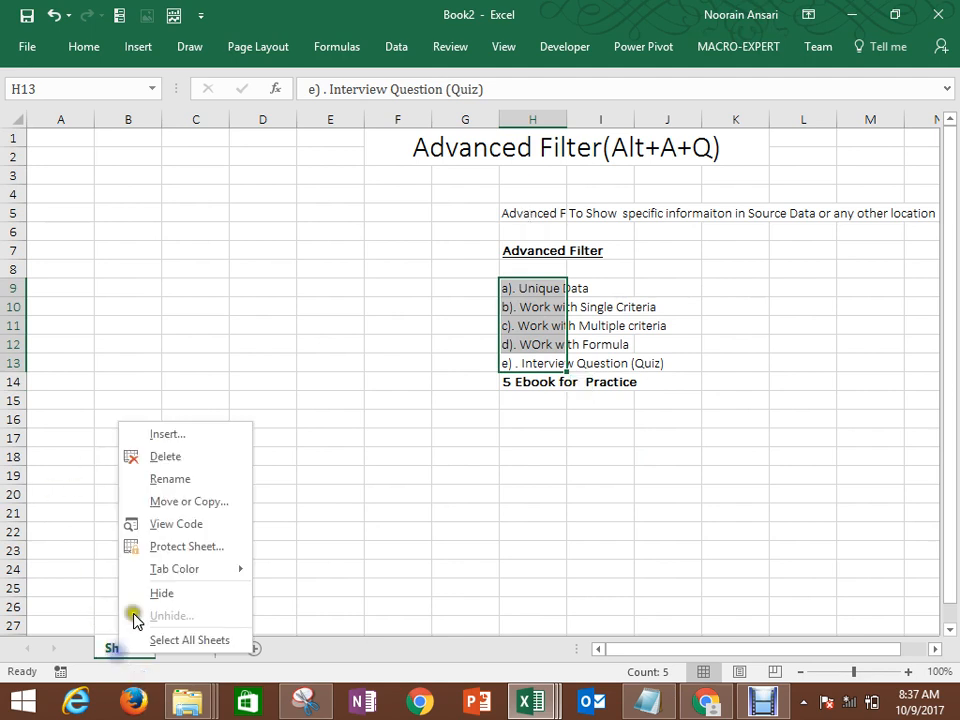
left_click(173, 494)
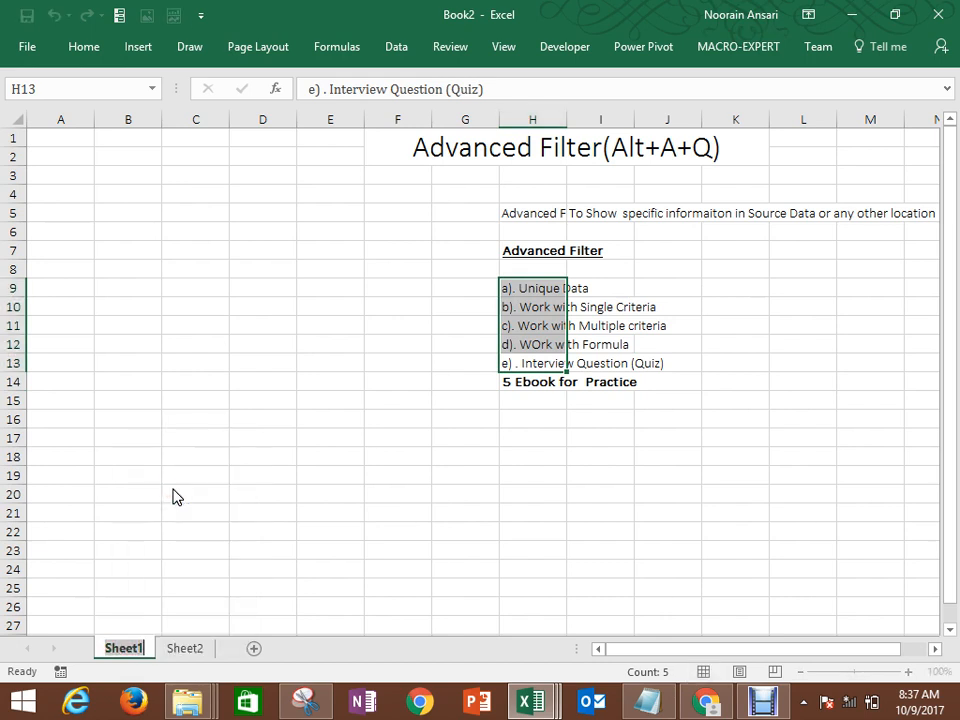
type("Summary")
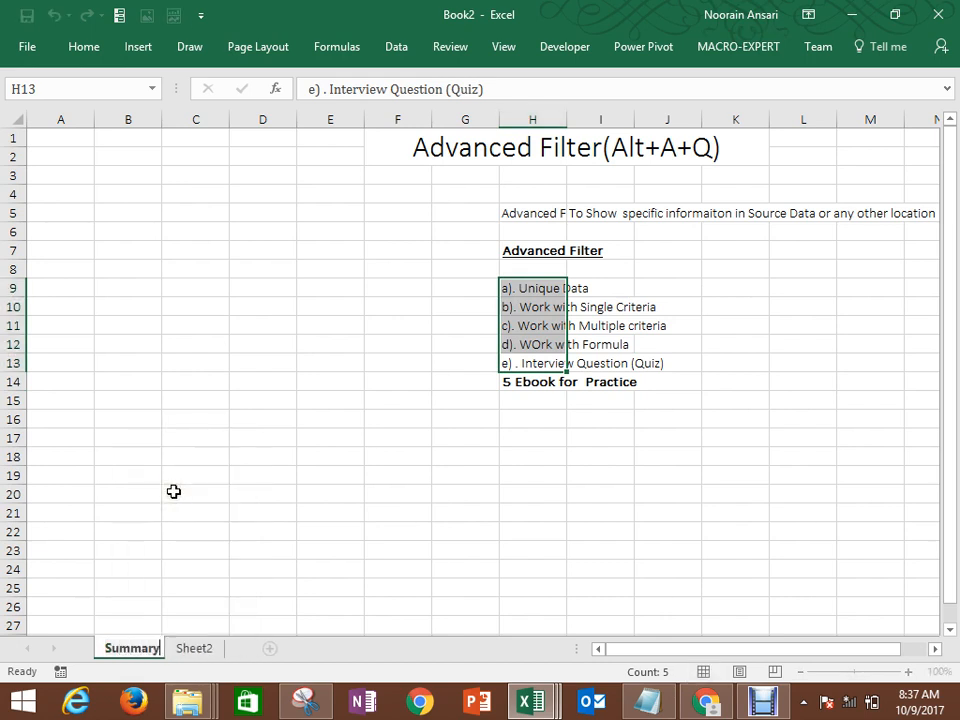
type("Sheet")
Step: Rename the worksheet Sheet2 as "UniqueData" and select cell D8 on it
left_click(238, 650)
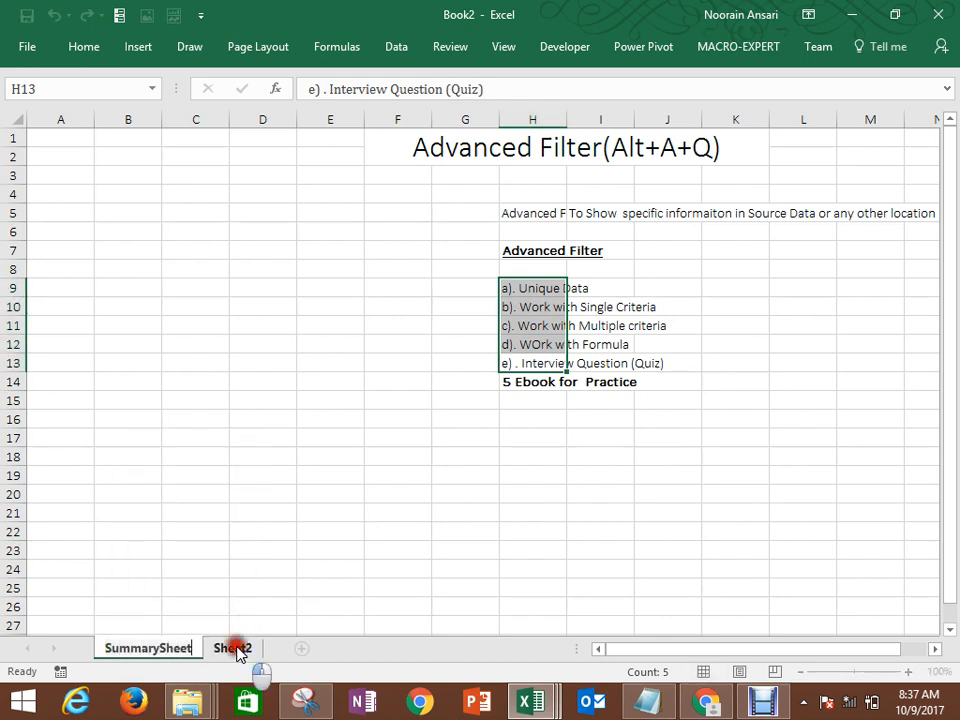
right_click(238, 650)
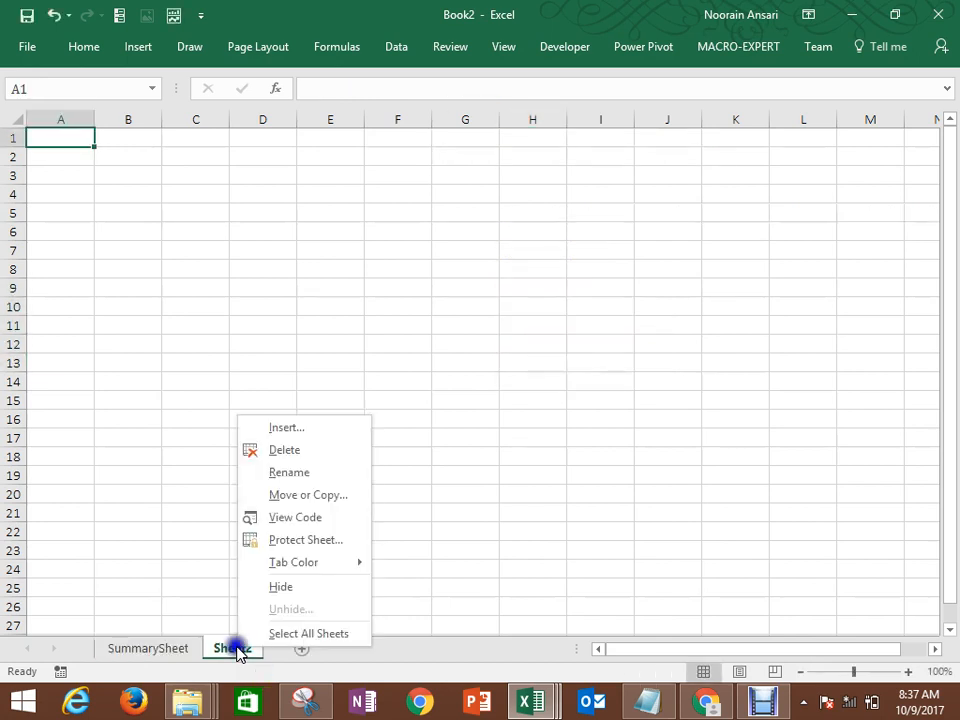
left_click(285, 484)
type("UniqueData")
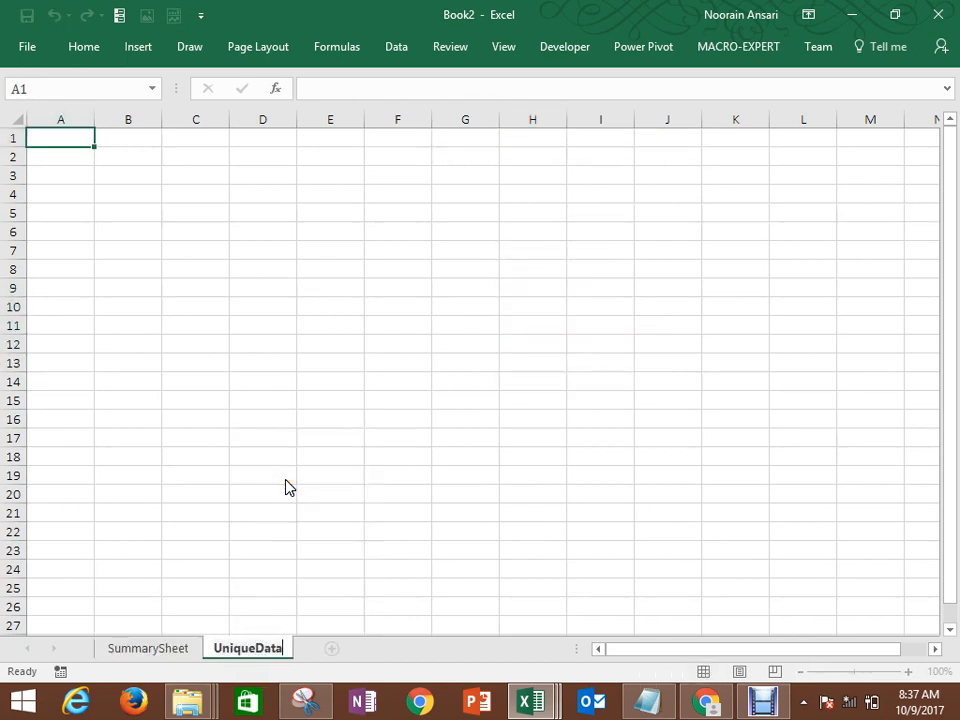
left_click(257, 266)
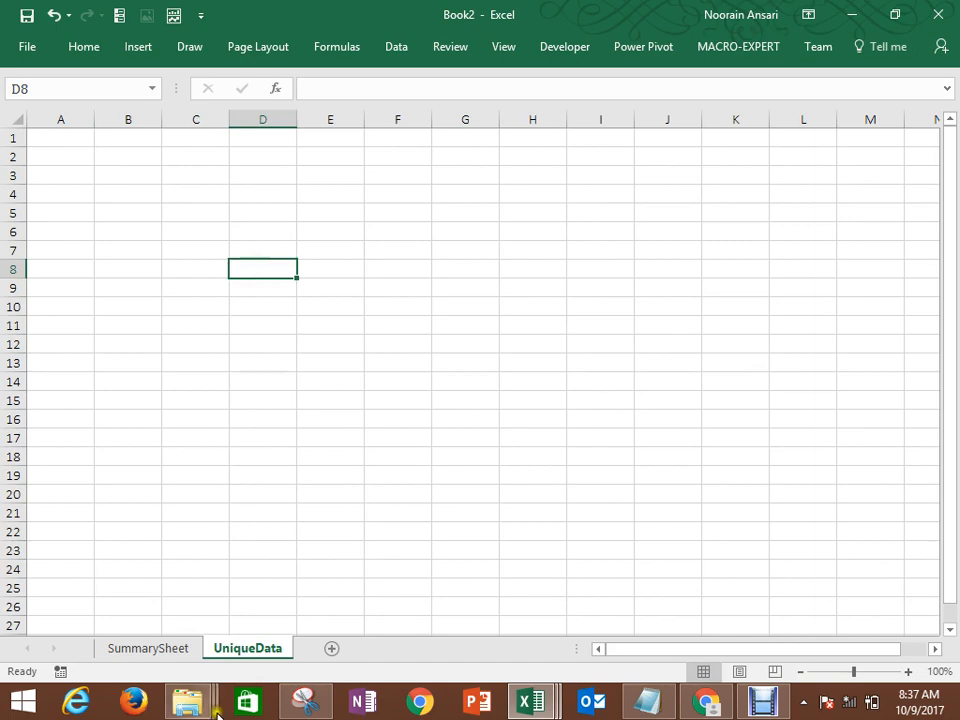
Step: Switch to the 6-Oct File Explorer window and open the MAATI folder on Local Disk (D:)
mouse_move(190, 708)
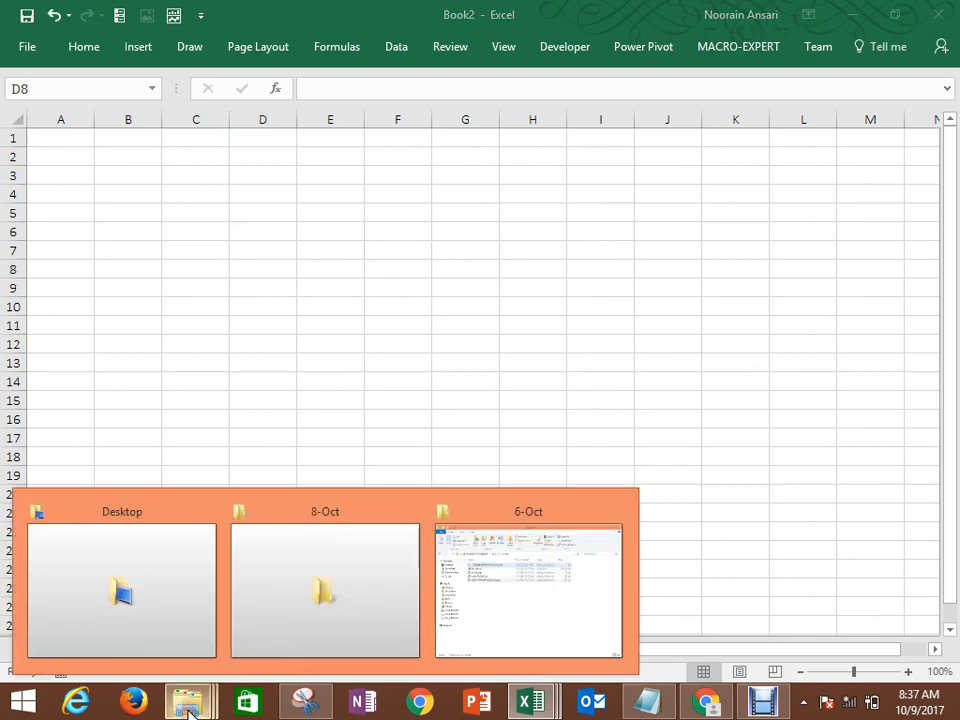
left_click(461, 567)
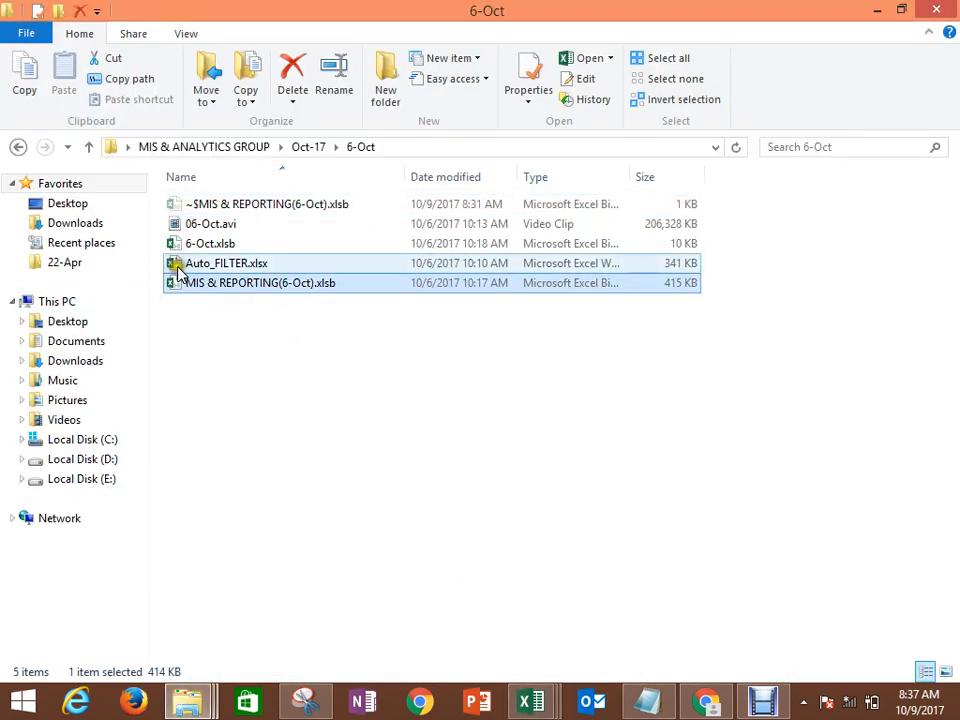
left_click(180, 265)
key("BackSpace")
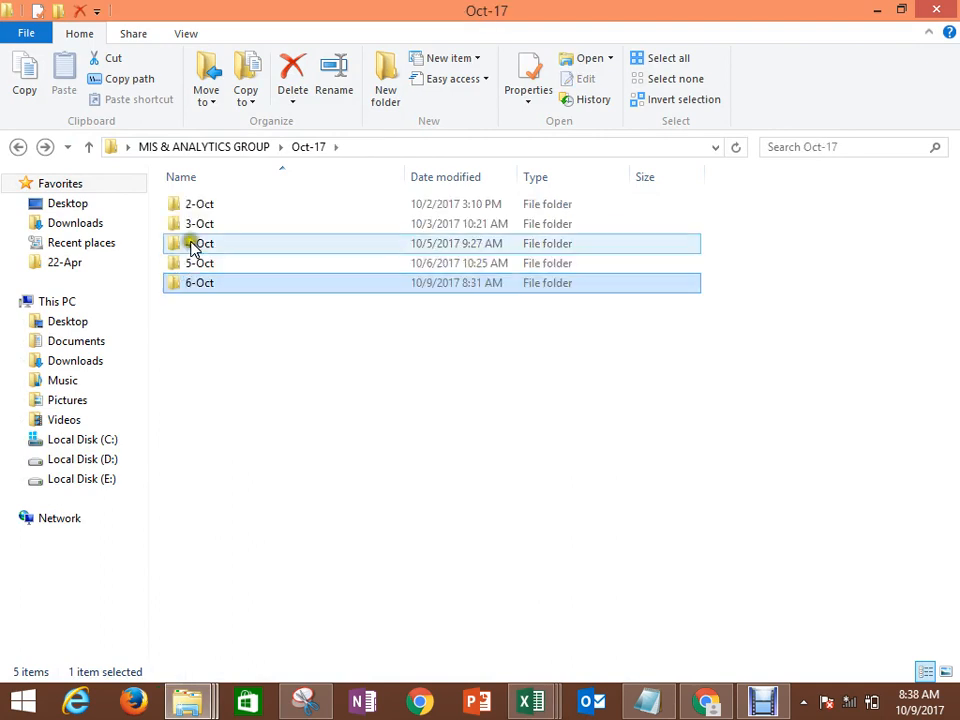
left_click(101, 459)
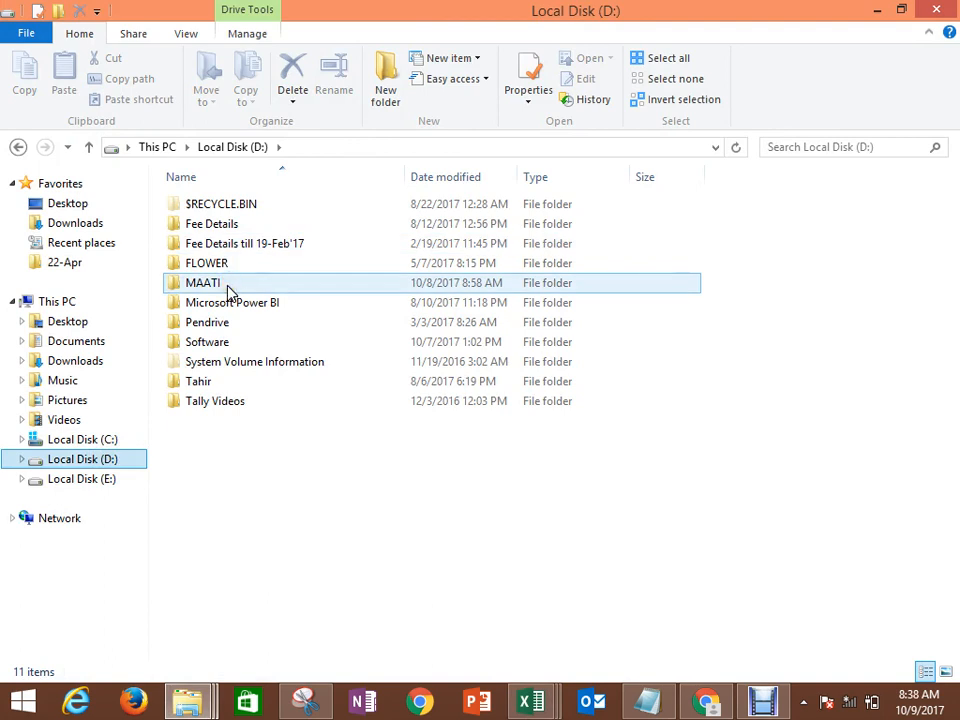
mouse_move(228, 292)
double_click(218, 283)
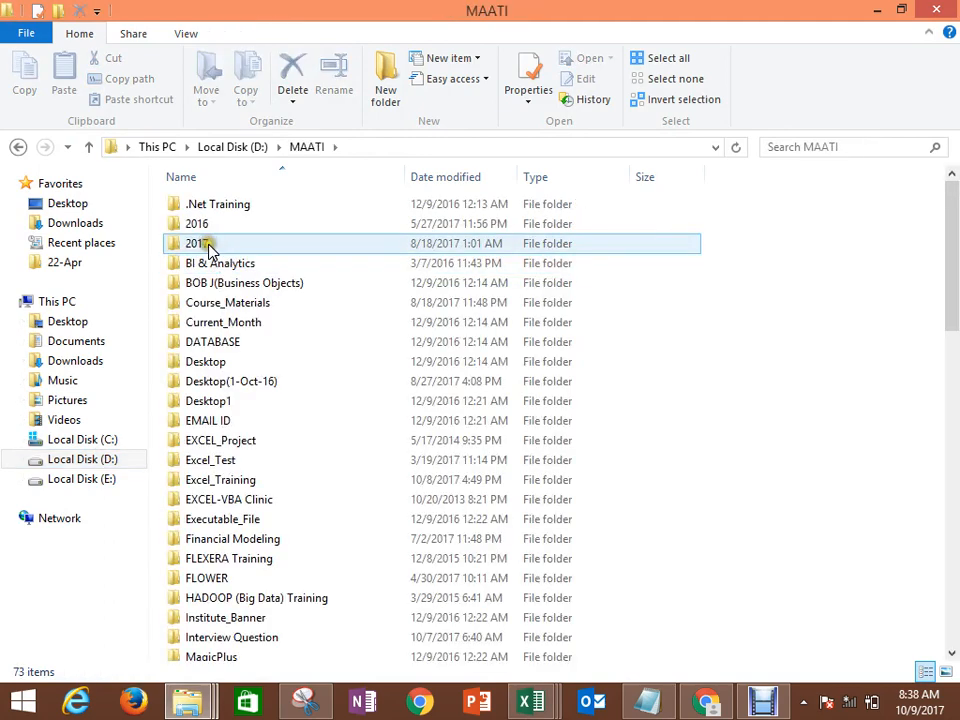
Step: Locate the RawData folder inside MAATI and open it
left_click(216, 343)
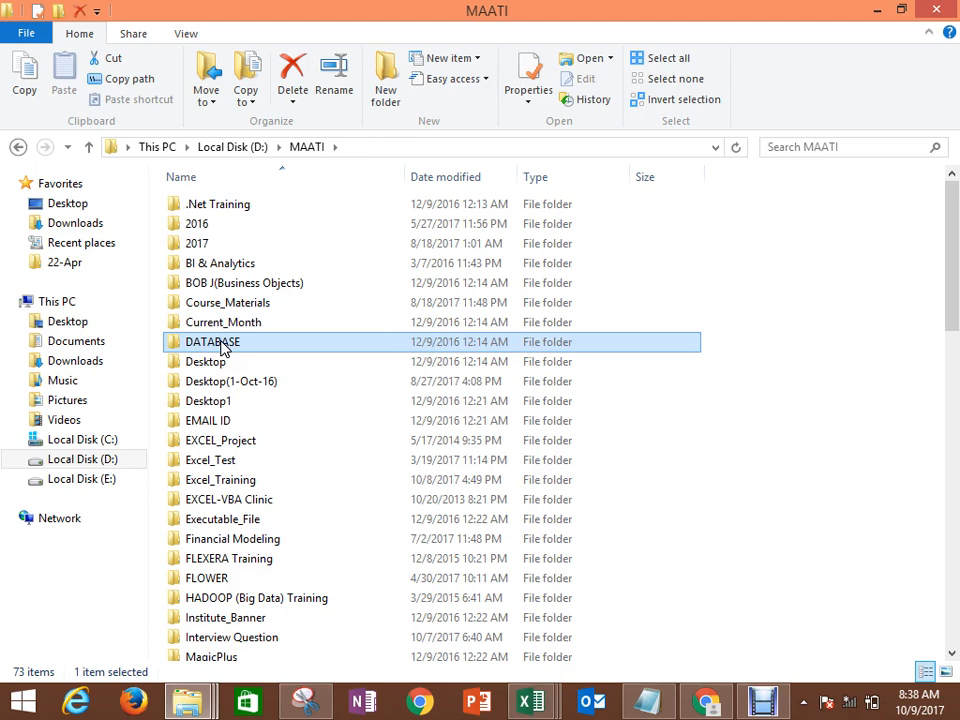
left_click(223, 266)
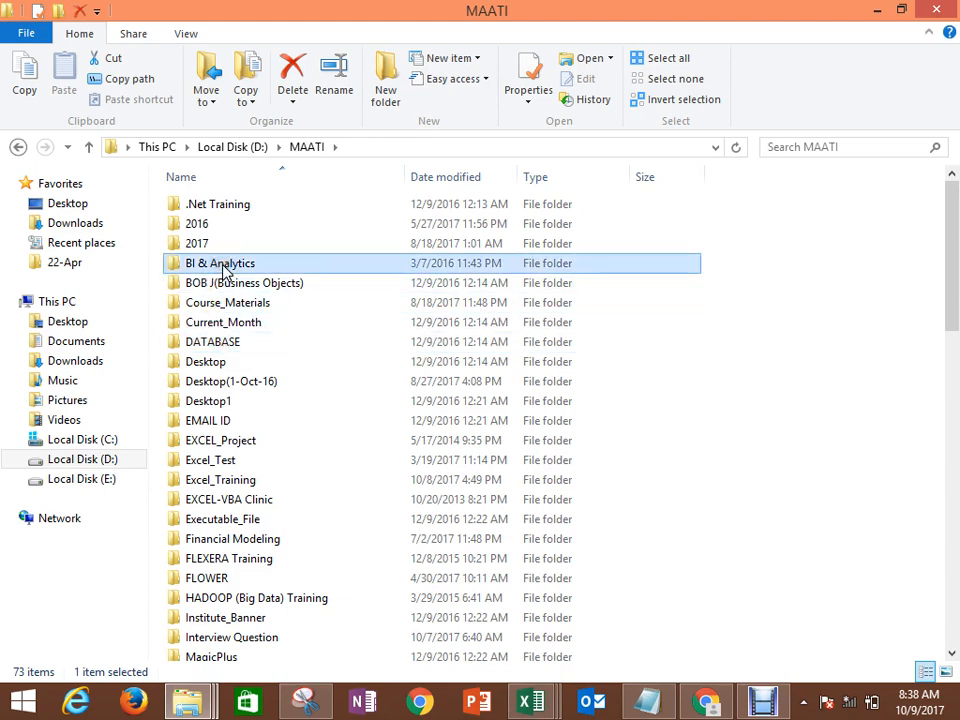
key("Up")
key("Up")
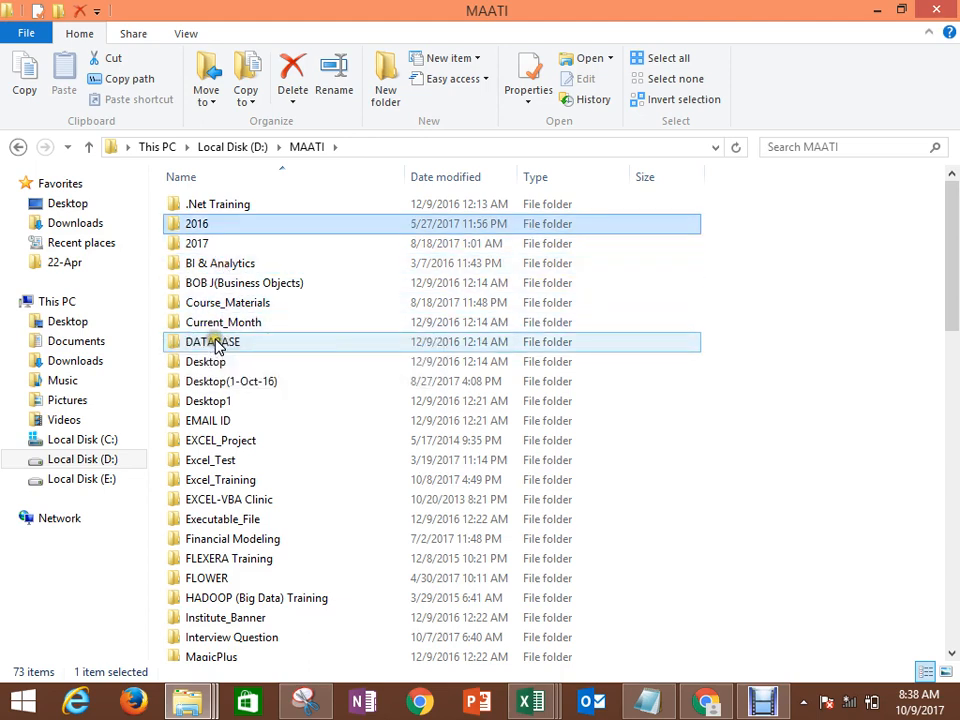
left_click(218, 345)
key("Down")
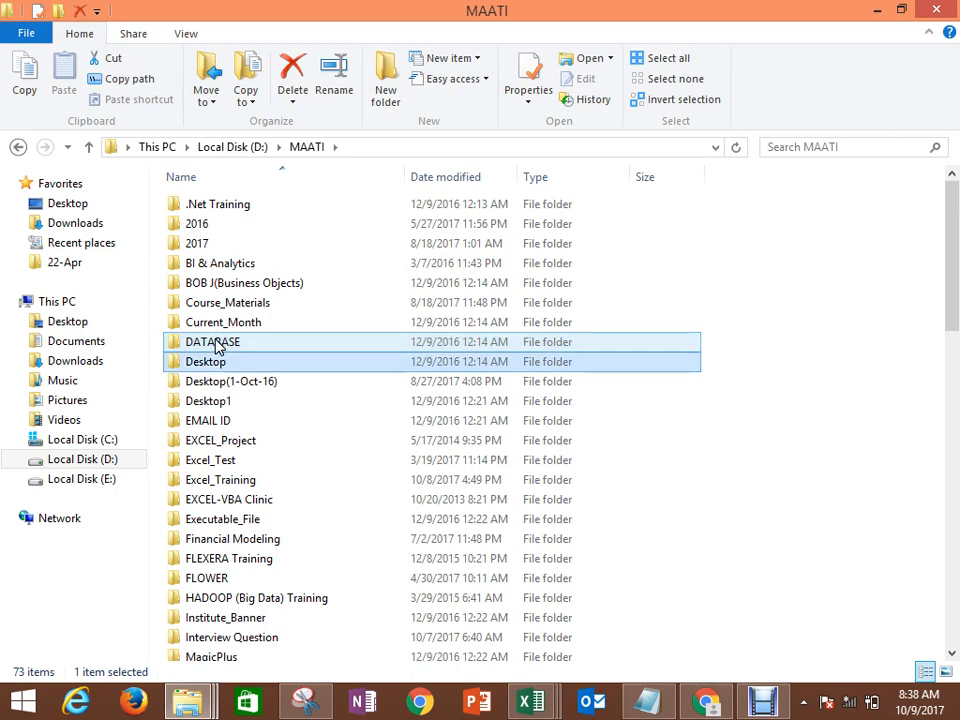
key("Down")
key("Down")
key("Down")
key("Down")
key("Down")
key("Down")
key("Down")
key("Down")
key("Down")
key("Down")
key("Down")
key("Down")
key("Down")
key("Down")
key("Down")
key("Down")
key("Down")
key("Down")
key("Down")
key("Down")
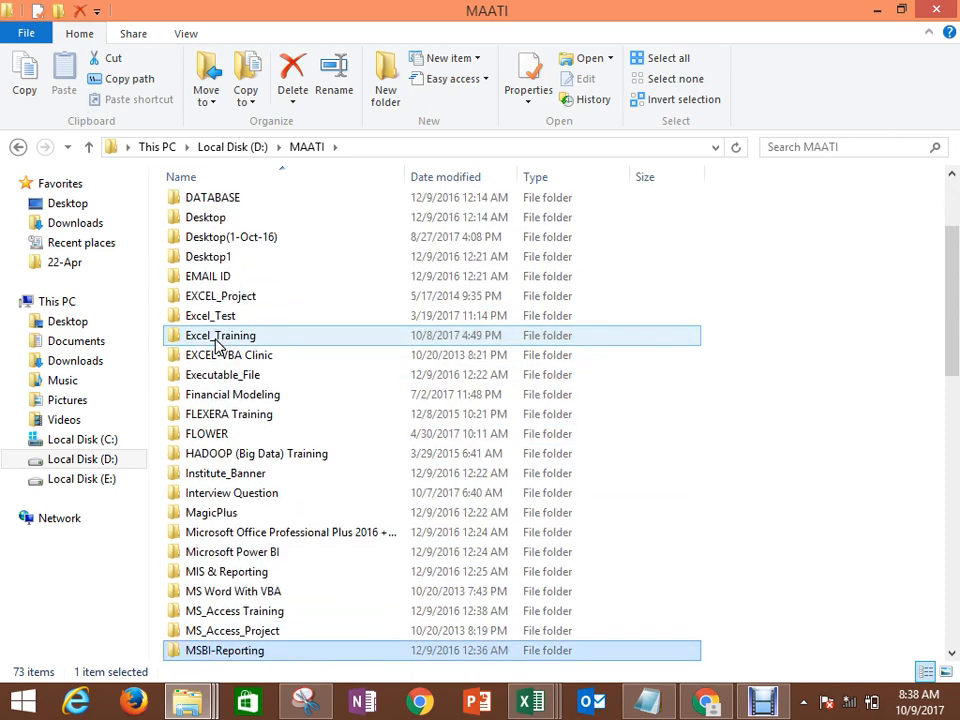
key("Down")
key("Down")
key("Down")
key("Down")
key("Down")
key("Down")
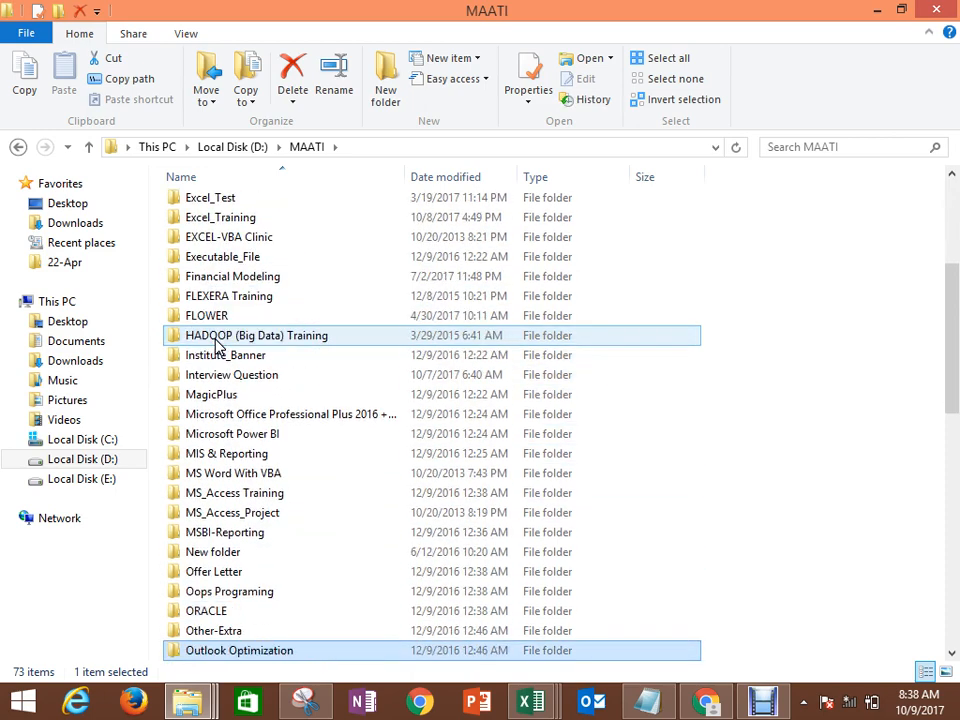
key("r")
key("Down")
key("Down")
key("Return")
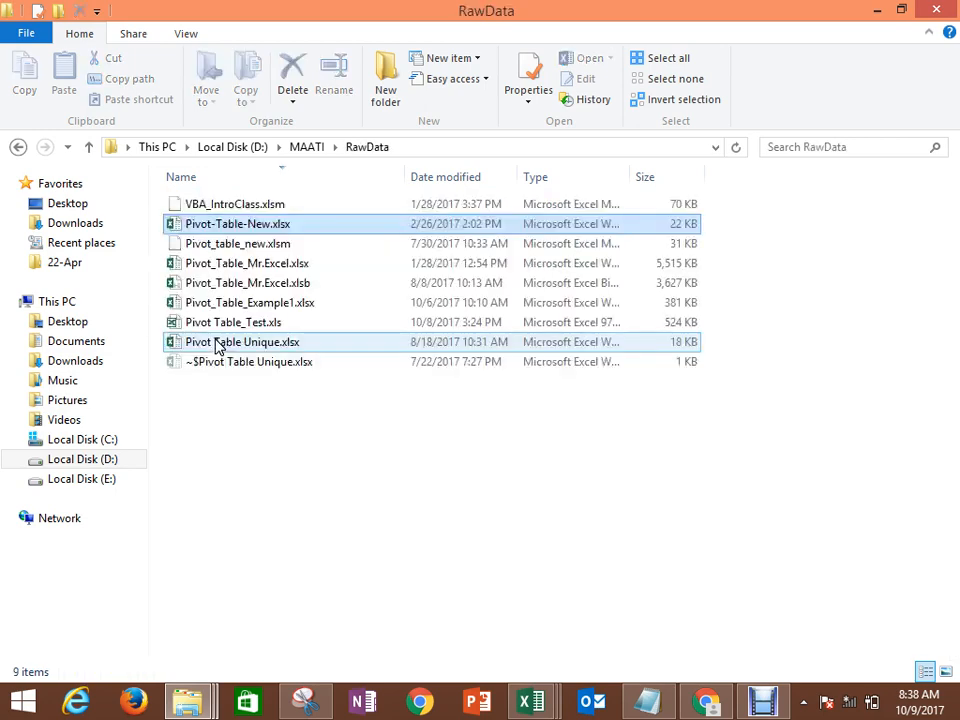
Step: Open the workbook Pivot_Table_Example1.xlsx from the RawData folder
key("Down")
key("Down")
key("Down")
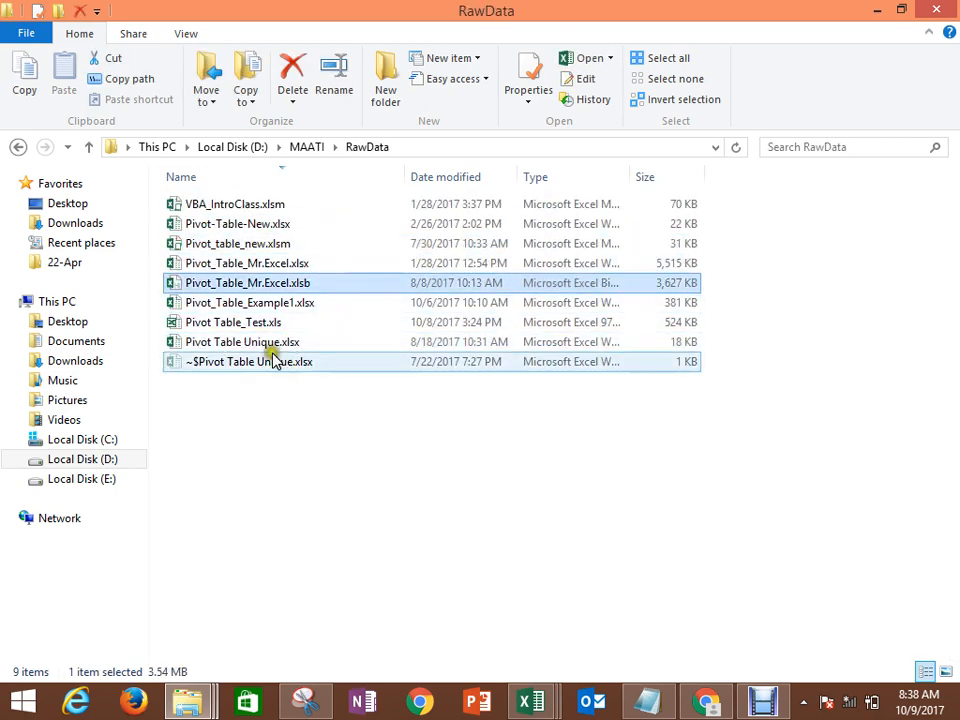
left_click(284, 312)
double_click(284, 312)
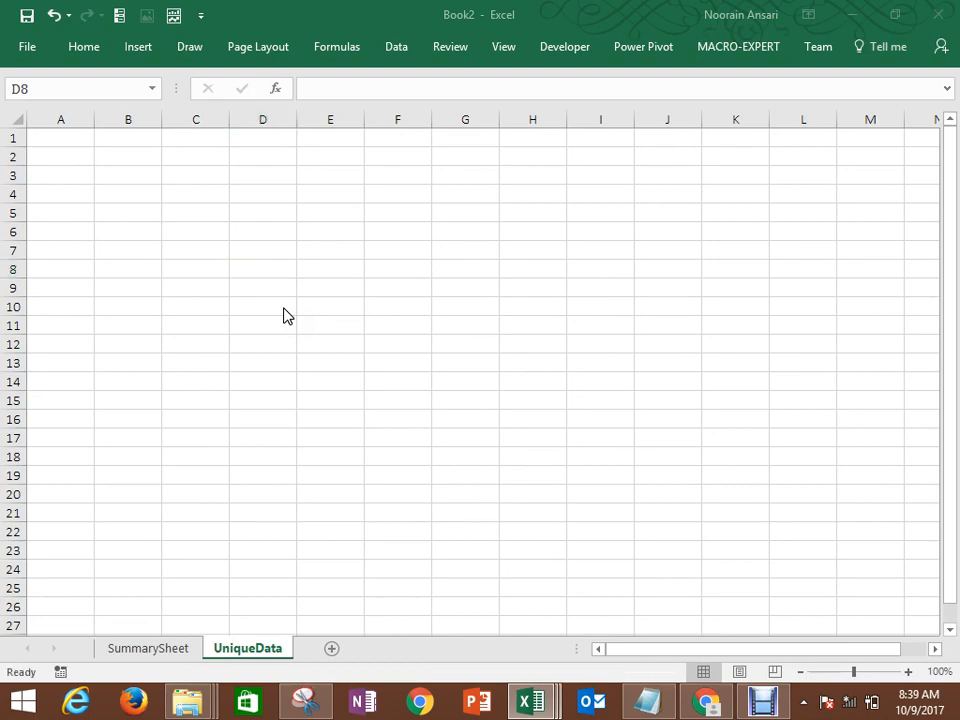
Step: Copy the Region, Product and Grand_Total columns with headers and all rows, cells B1:D9428
left_click(203, 212)
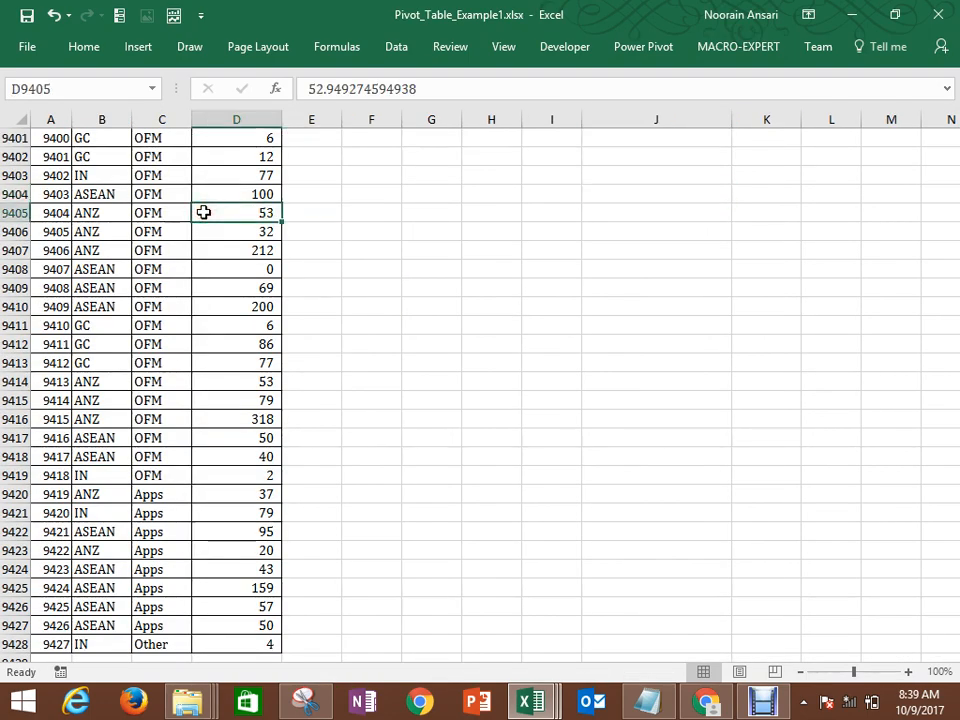
key("Up")
key("Up")
key("Up")
key("Up")
key("Up")
key("Up")
key("Up")
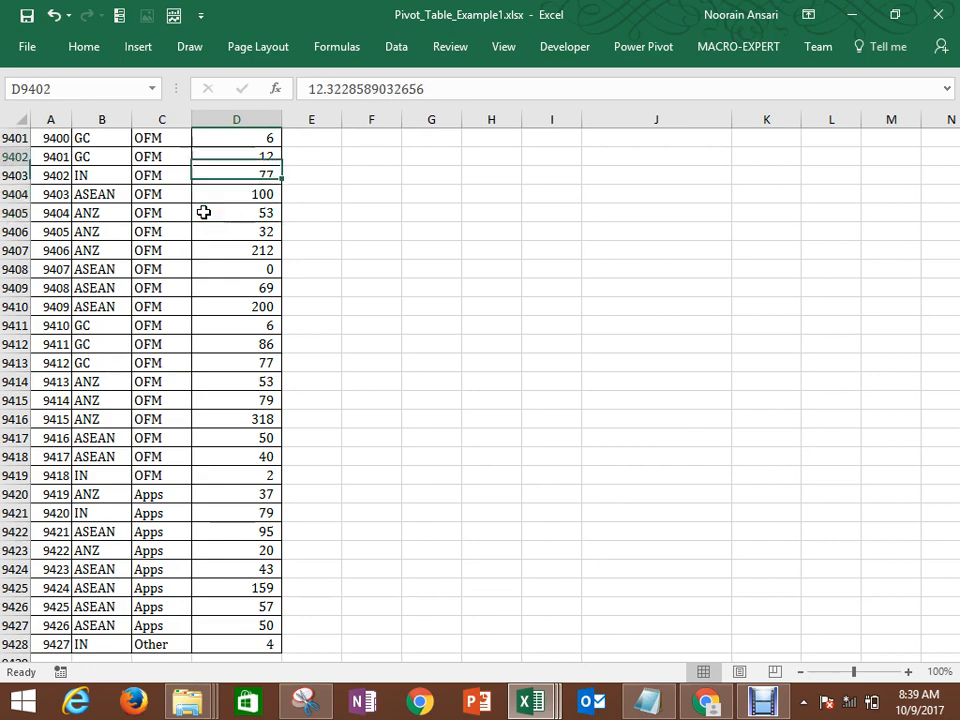
key("Up")
key("Up")
key("Up")
key("Up")
key("Up")
key("Up")
key("Up")
key("Up")
key("Up")
key("Up")
key("Up")
key("Up")
key("Up")
key("Up")
key("Up")
key("Up")
key("Up")
key("Up")
key("Up")
key("Up")
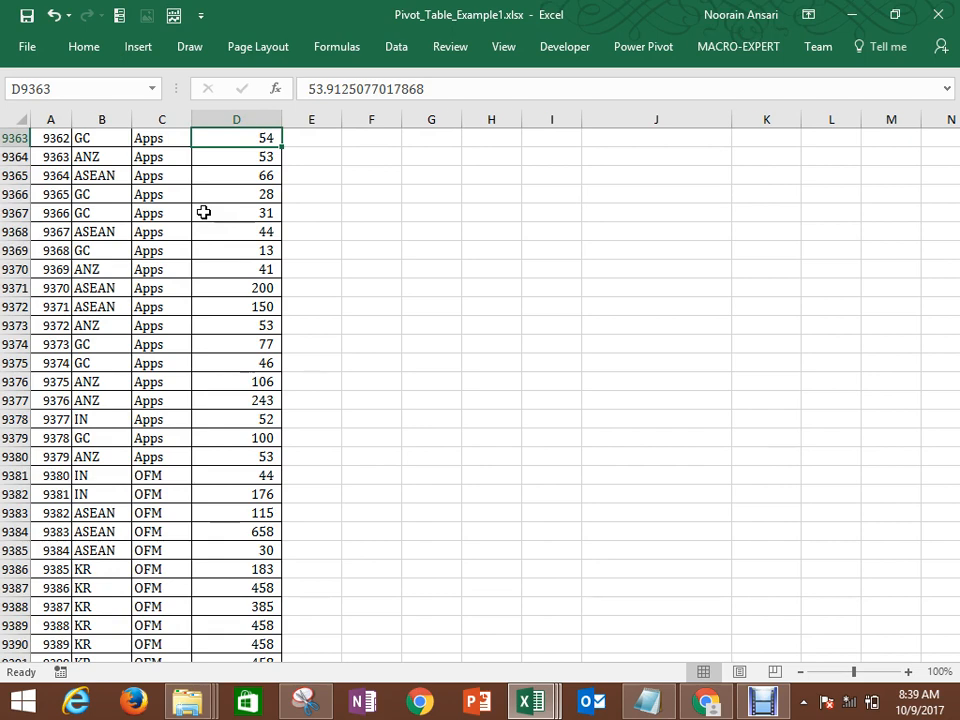
key("ctrl+Up")
key("Left")
key("Left")
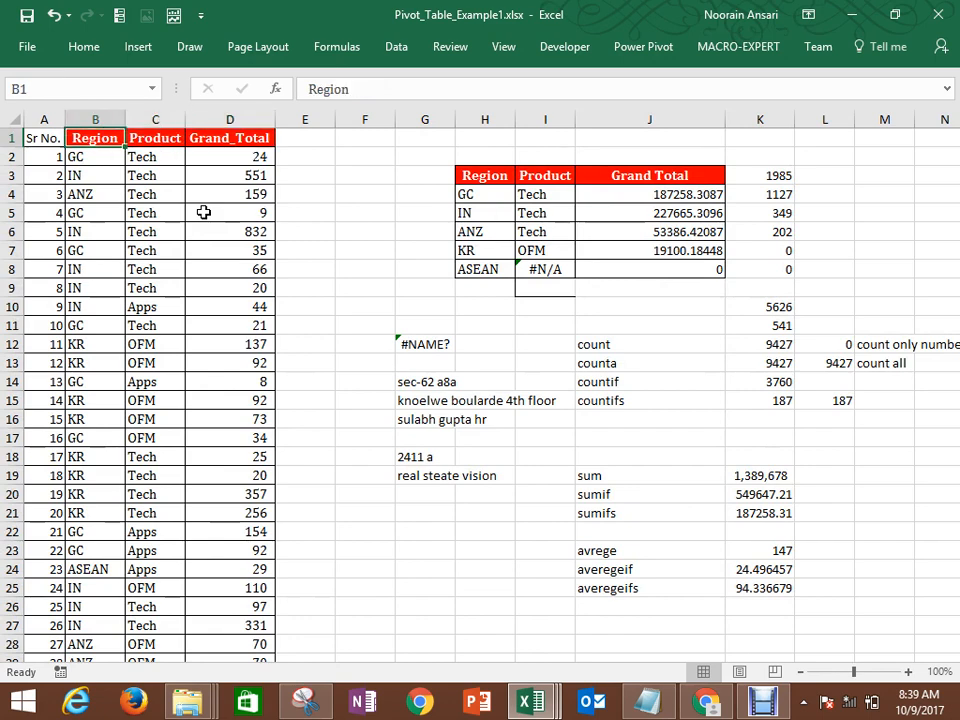
key("ctrl+shift+Right")
key("ctrl+shift+Down")
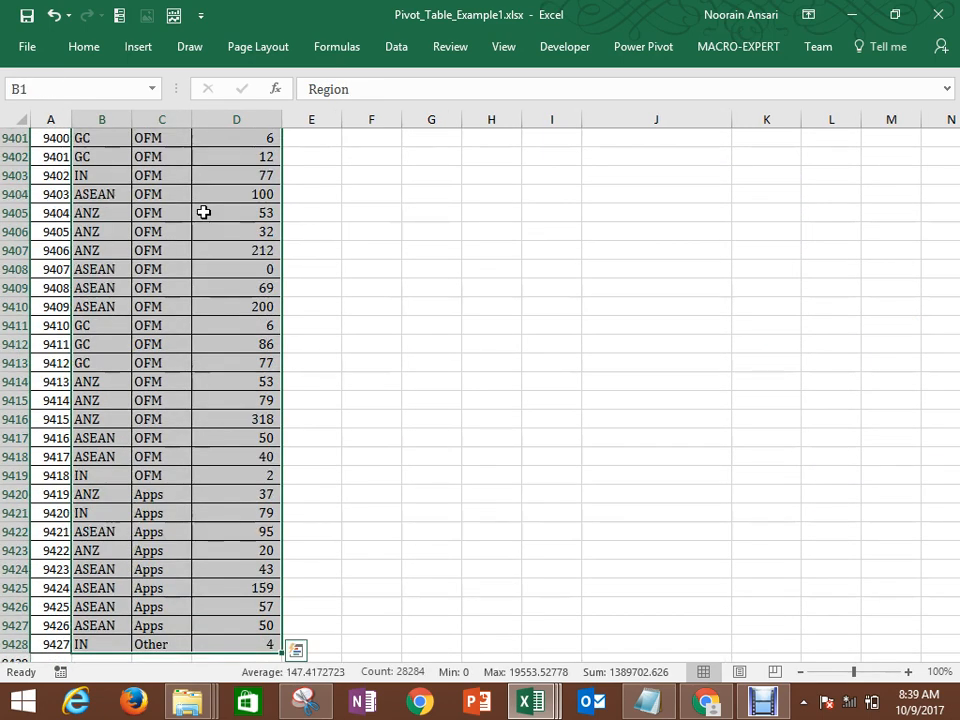
key("ctrl+c")
Step: Switch to the Book2 workbook and paste the copied table at cell A1 of the UniqueData sheet
key("ctrl+Tab")
key("ctrl+Home")
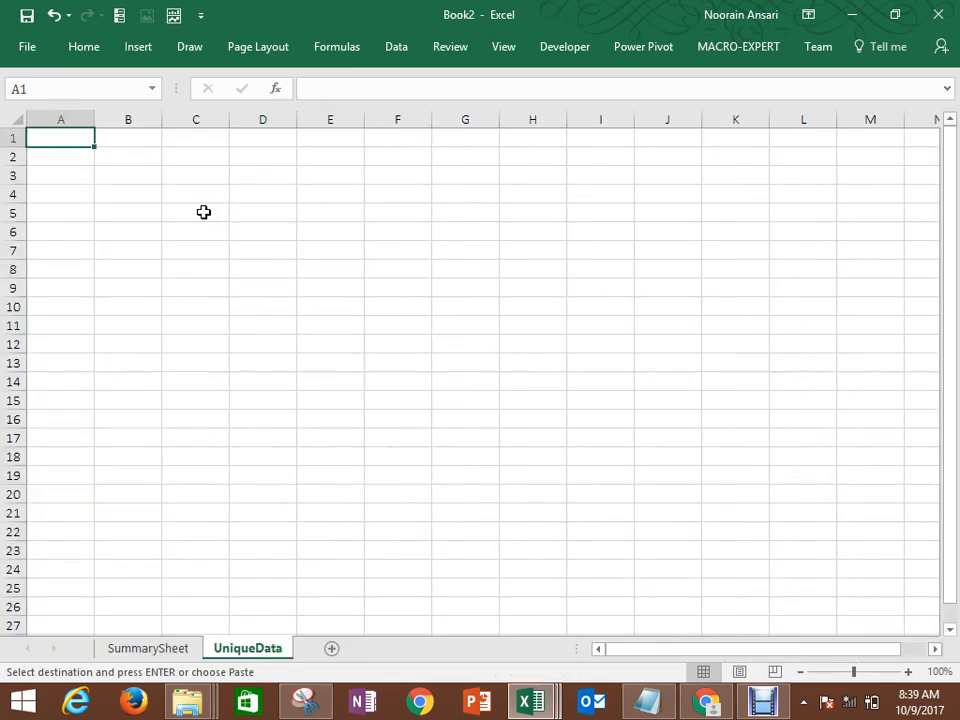
key("ctrl+v")
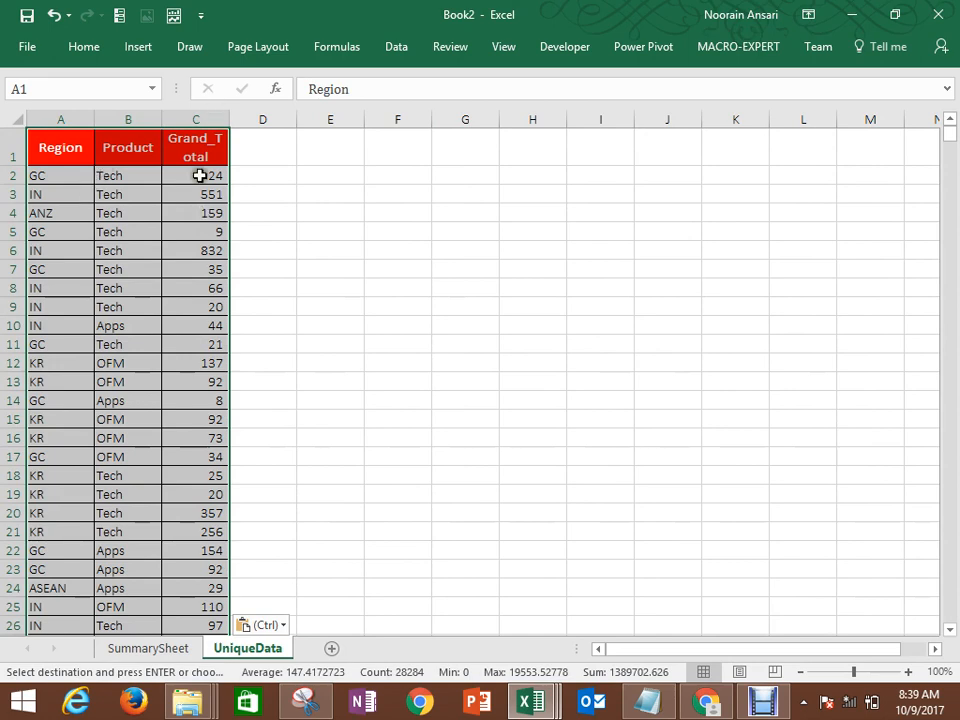
Step: Widen column C so the Grand_Total header fits on one line, and narrow columns A and B to fit their headers
left_click(199, 175)
left_click_drag(228, 119, 250, 119)
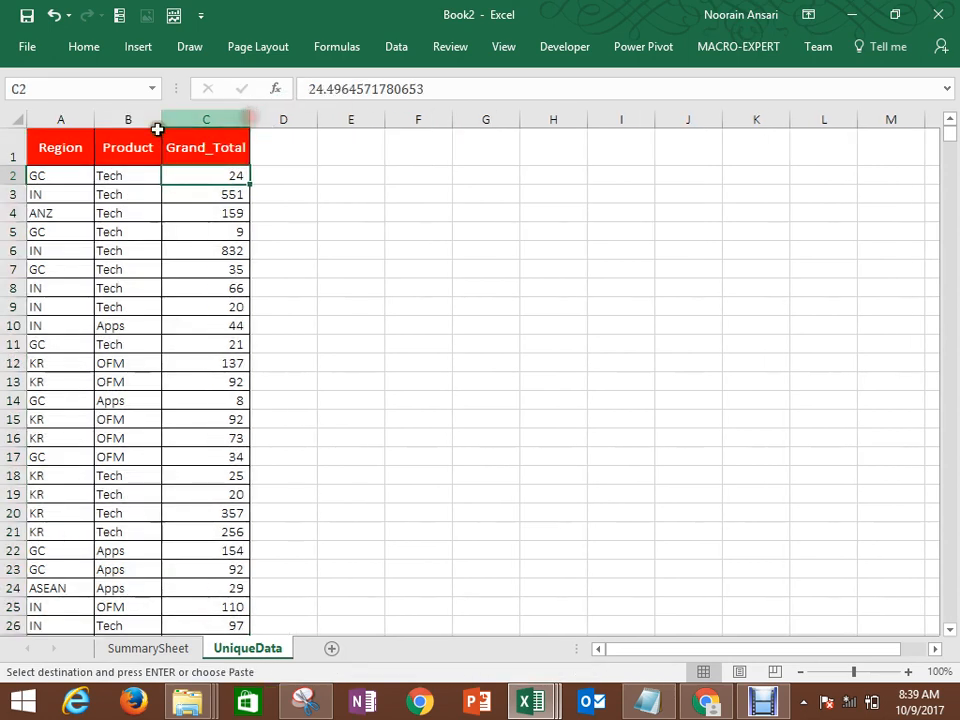
left_click_drag(93, 117, 79, 116)
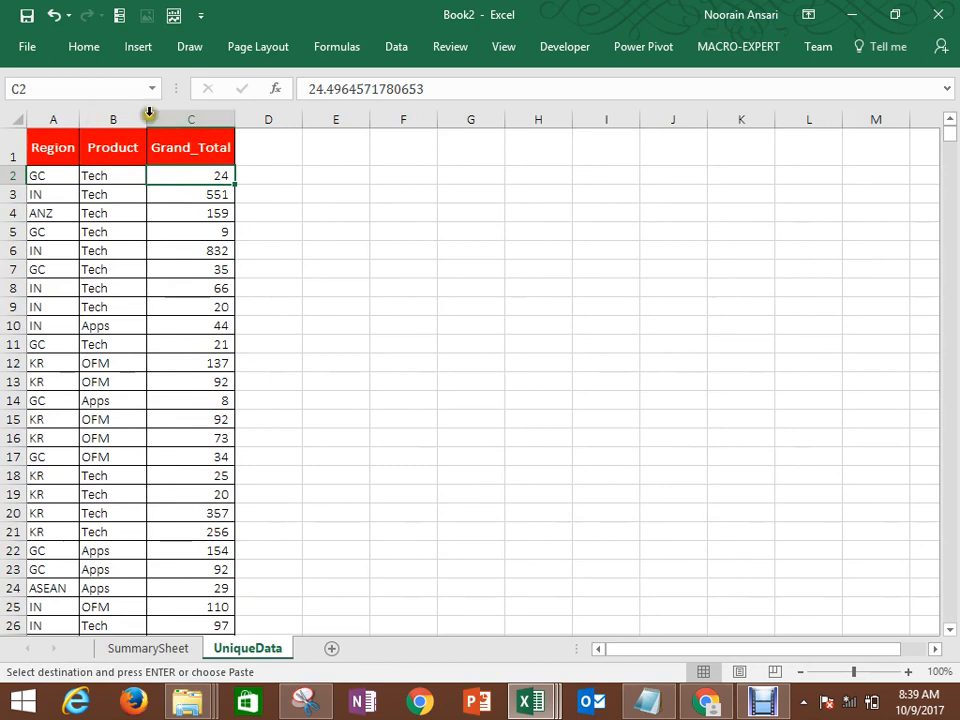
left_click_drag(146, 116, 139, 114)
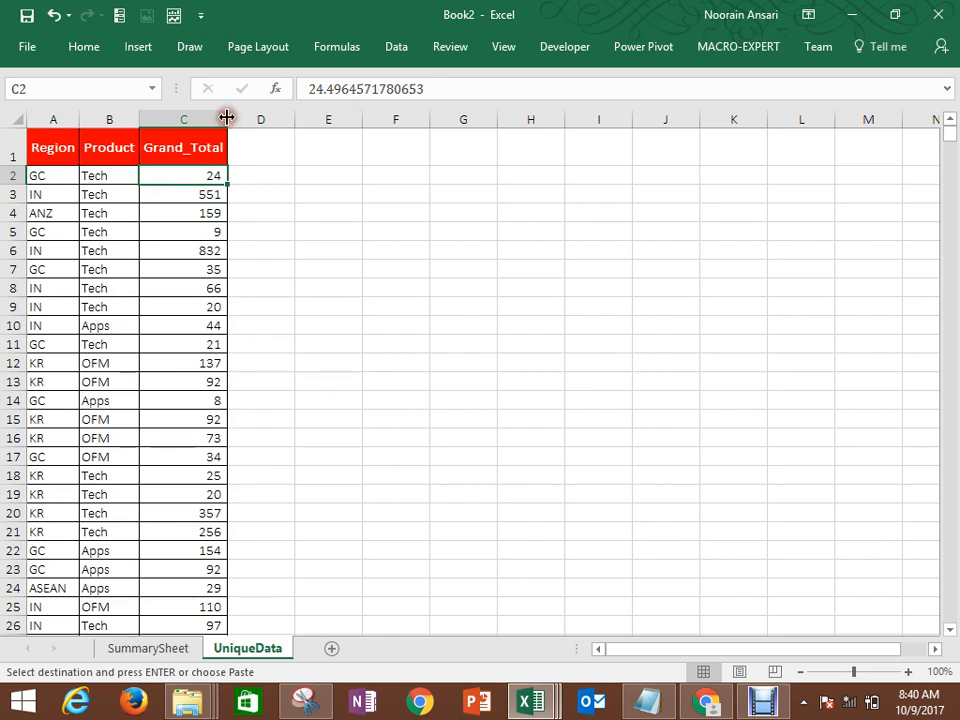
Step: Select the whole table from the Region header to its last row to review its extent, and return to cell A1
left_click(135, 142)
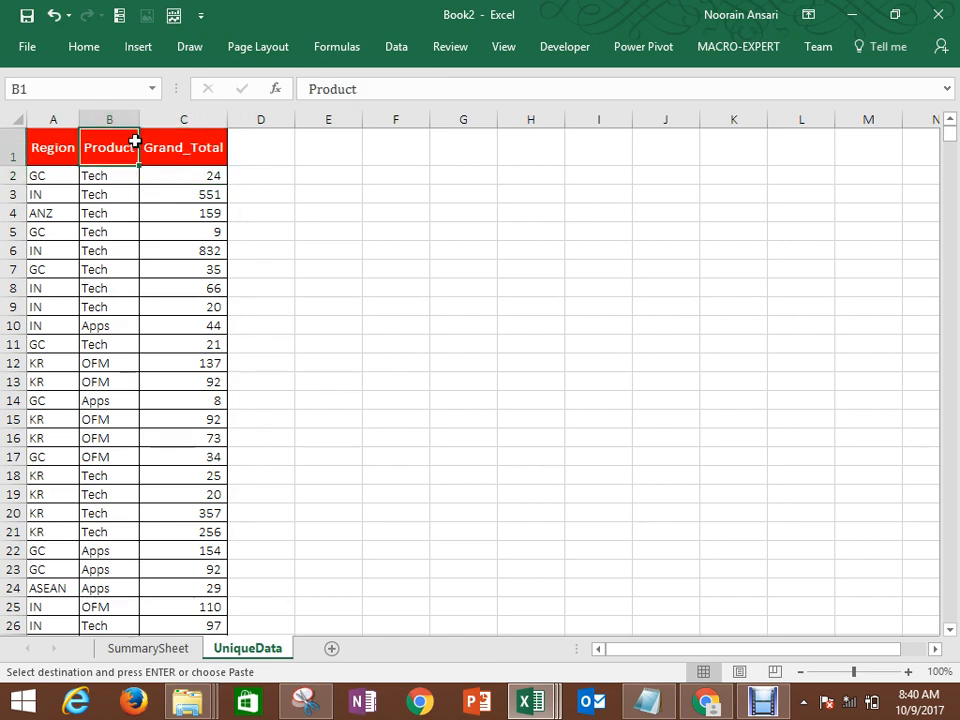
key("Left")
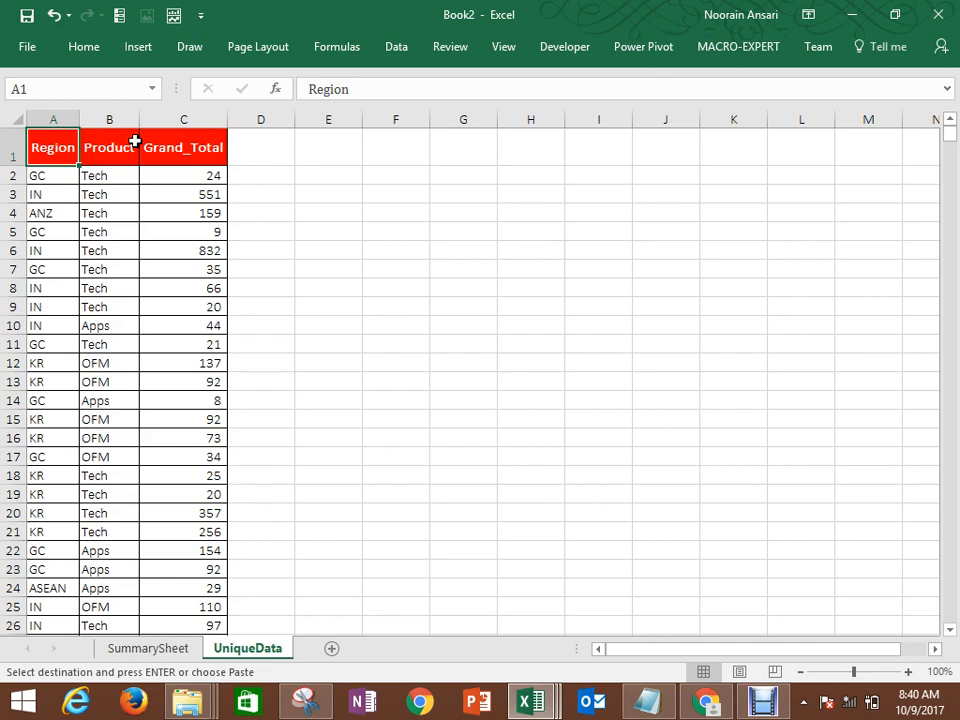
key("ctrl+shift+Right")
key("ctrl+shift+Down")
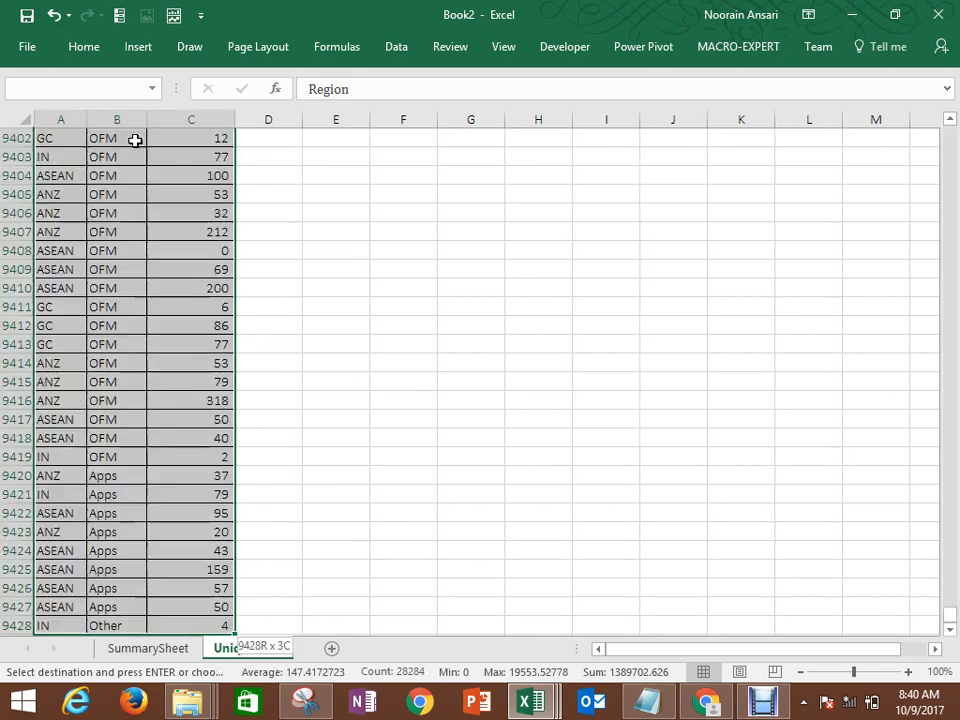
key("ctrl+Home")
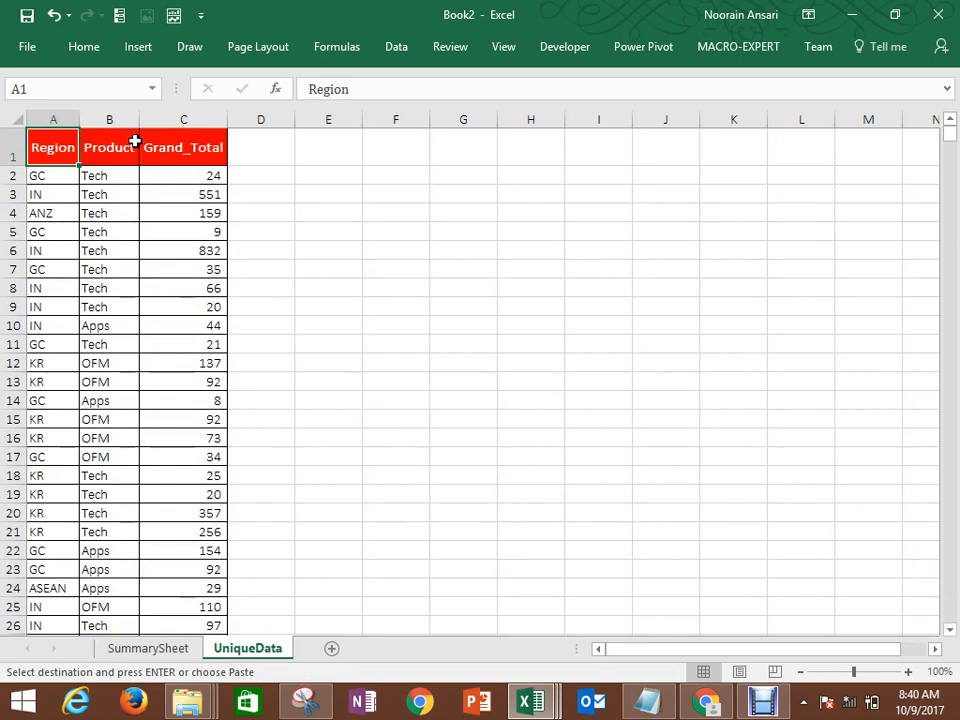
Step: Copy the full Region column, A1:A9428, and paste it at cell H1
key("ctrl+shift+Down")
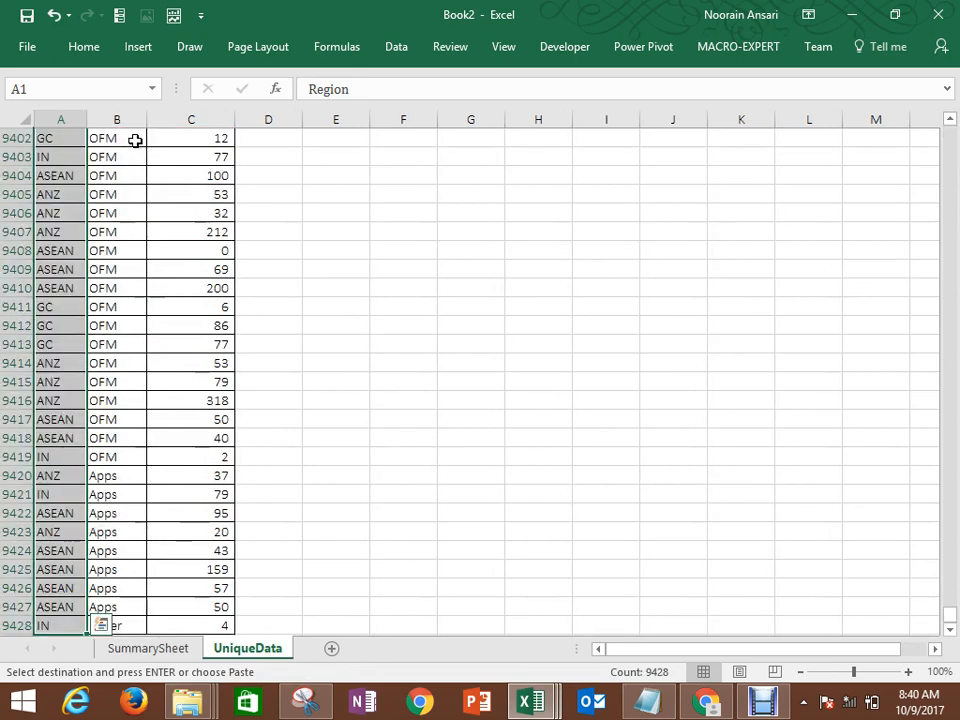
key("ctrl+c")
key("ctrl+Home")
key("Right")
key("Right")
key("Right")
key("Right")
key("Right")
key("Right")
key("Right")
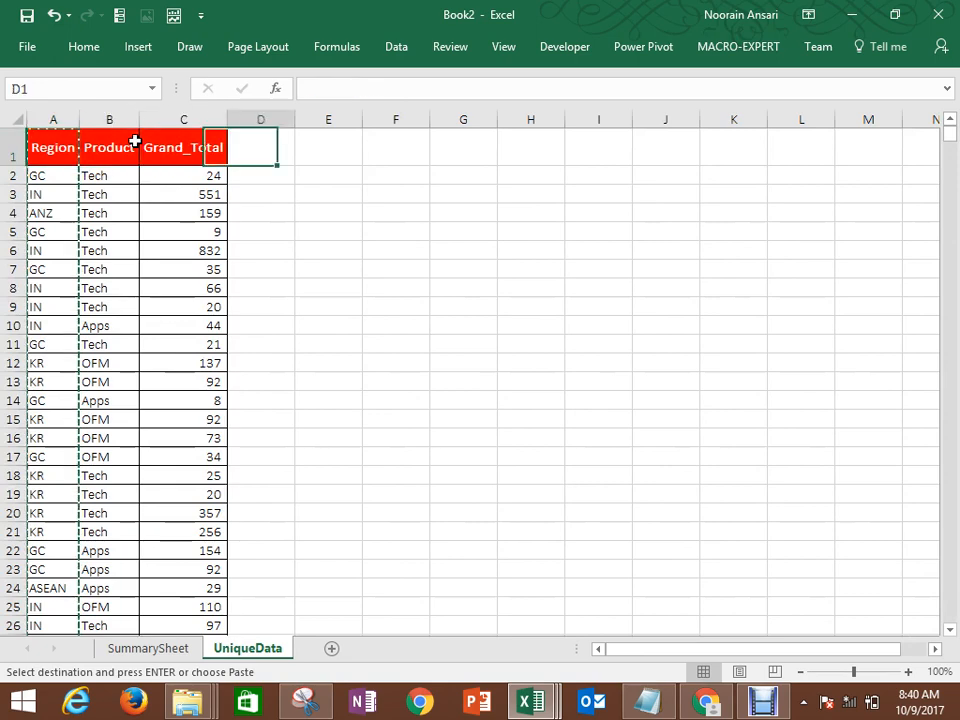
key("ctrl+v")
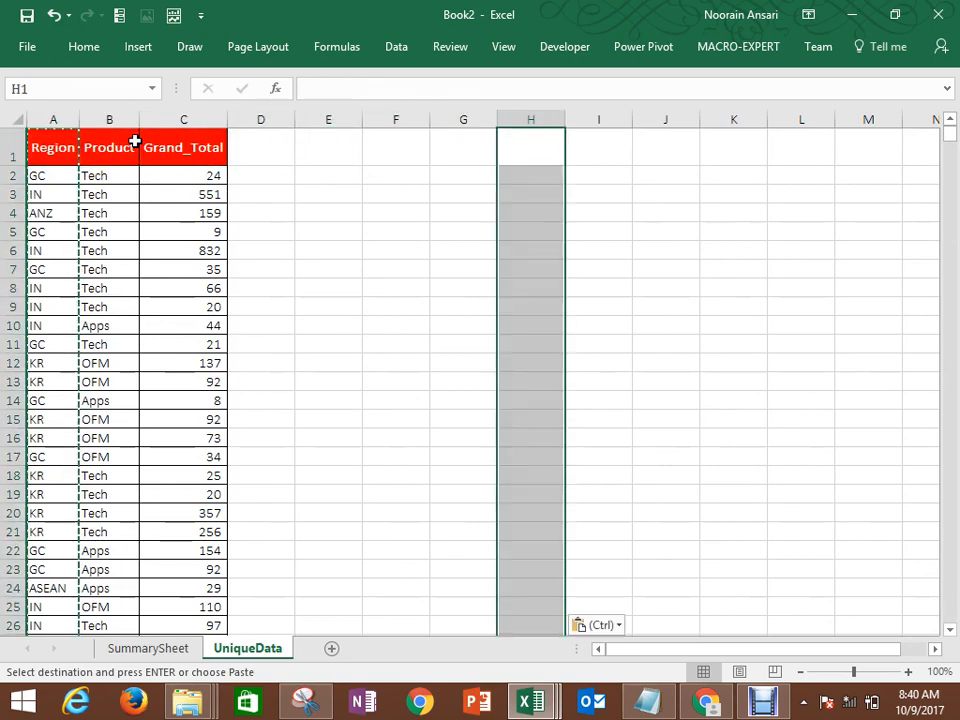
Step: Remove the duplicate values from the Region list in column H, and clear the contents of the whole column
left_click(397, 50)
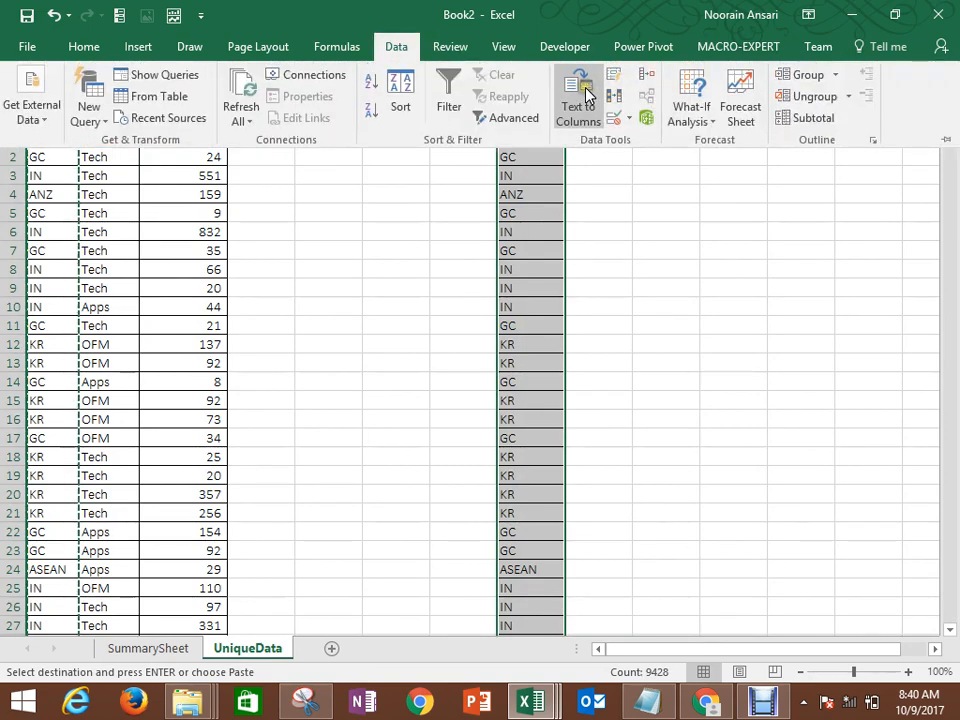
left_click(616, 95)
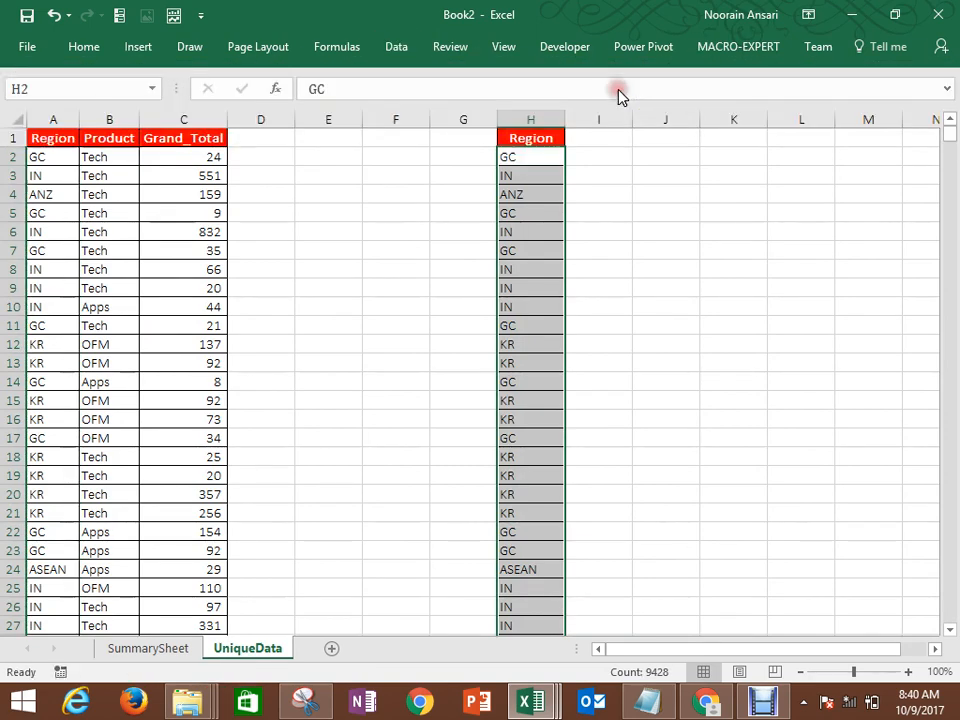
left_click(575, 381)
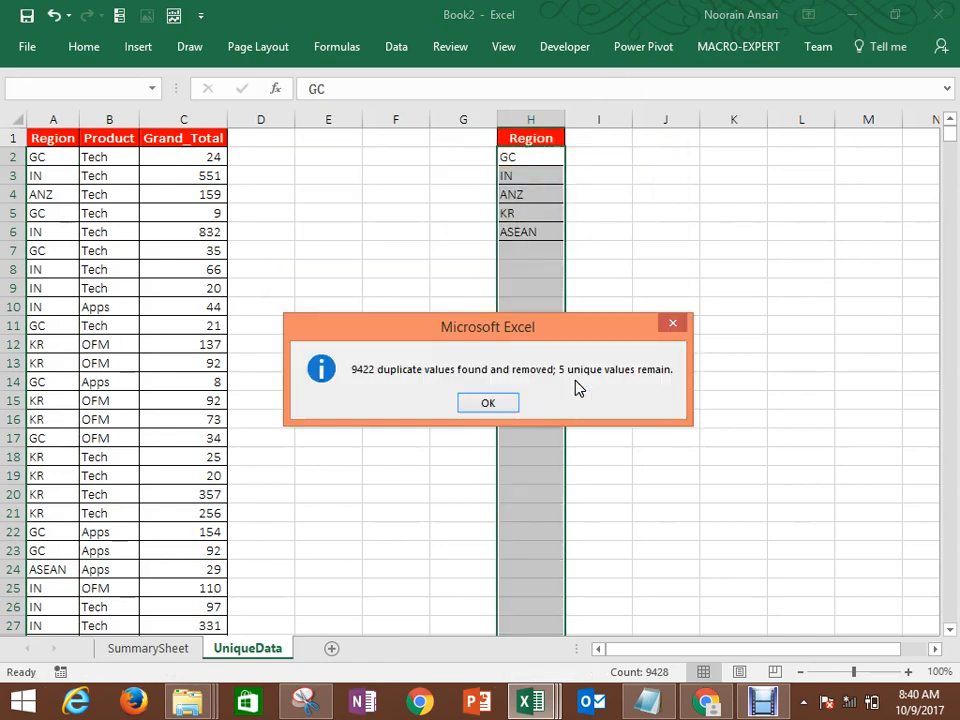
left_click(492, 402)
left_click(589, 323)
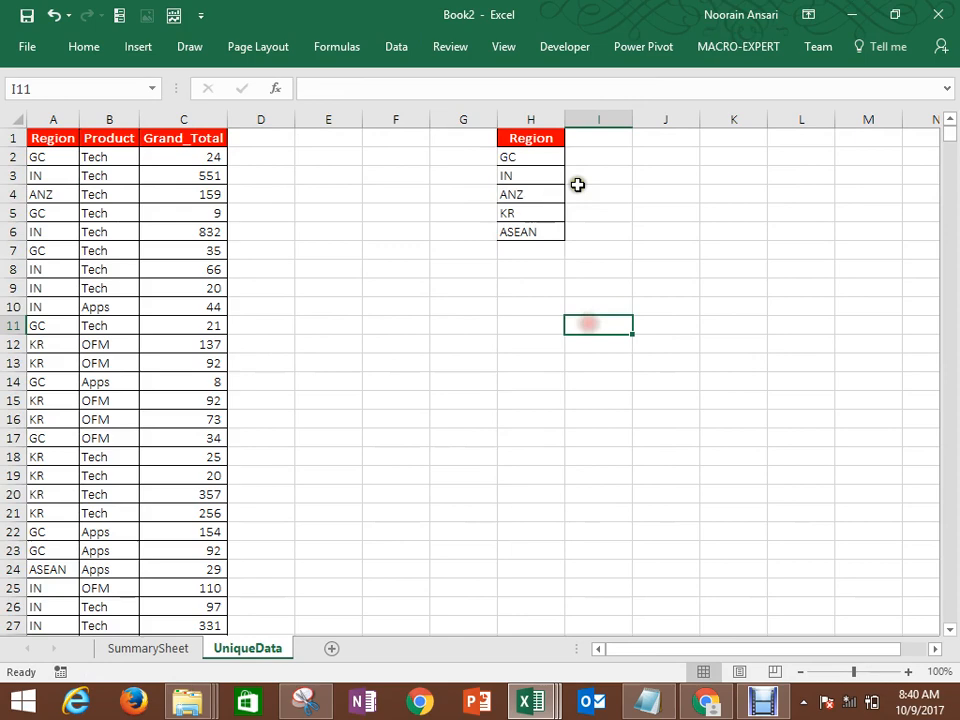
left_click(538, 118)
key("Delete")
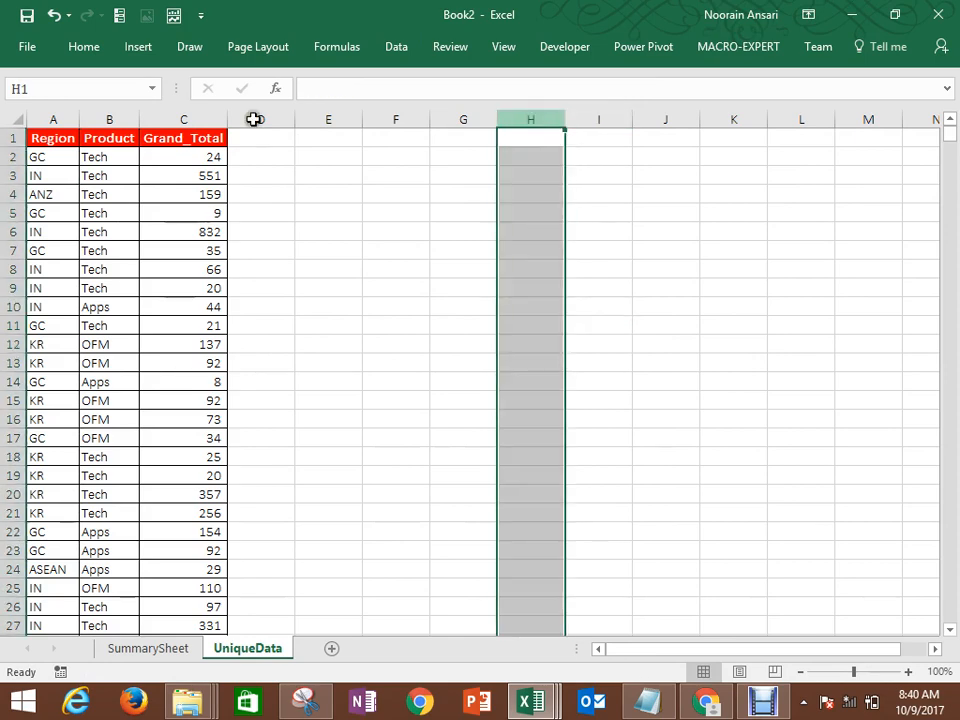
Step: Start an Advanced Filter on the Region column, A1:A9428, and set its action to copy to another location
left_click(62, 139)
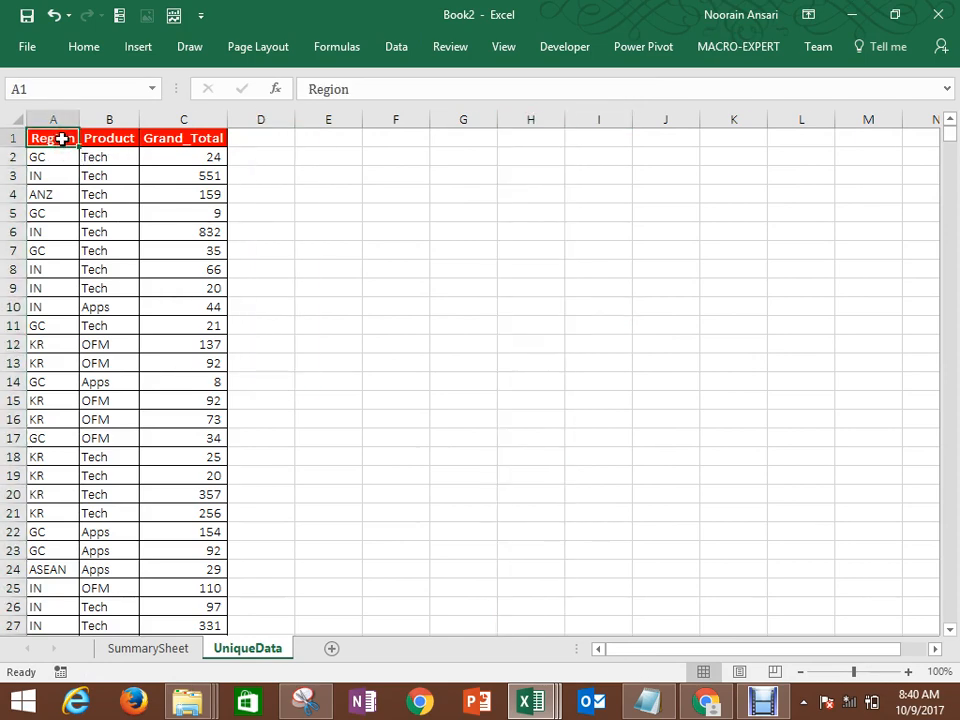
key("ctrl+shift+Down")
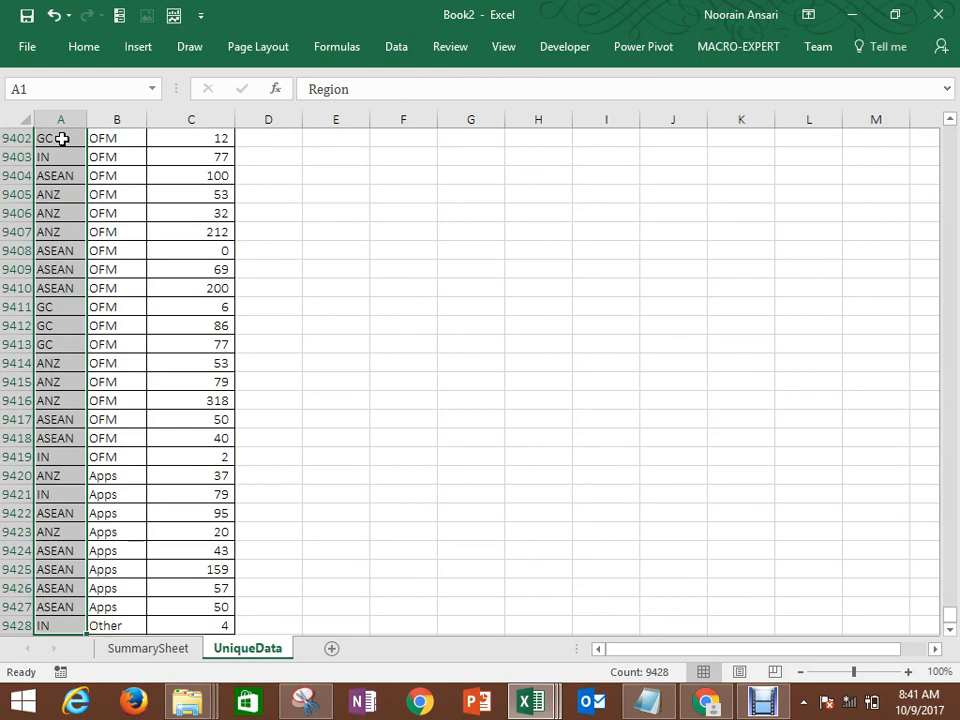
key("alt+a")
key("q")
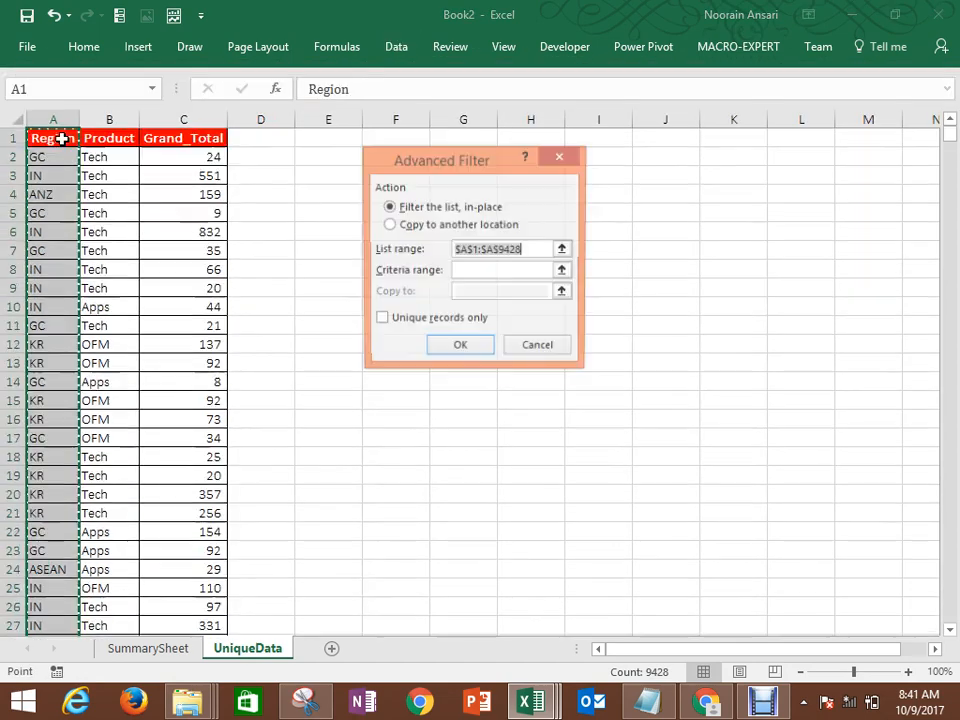
left_click(442, 213)
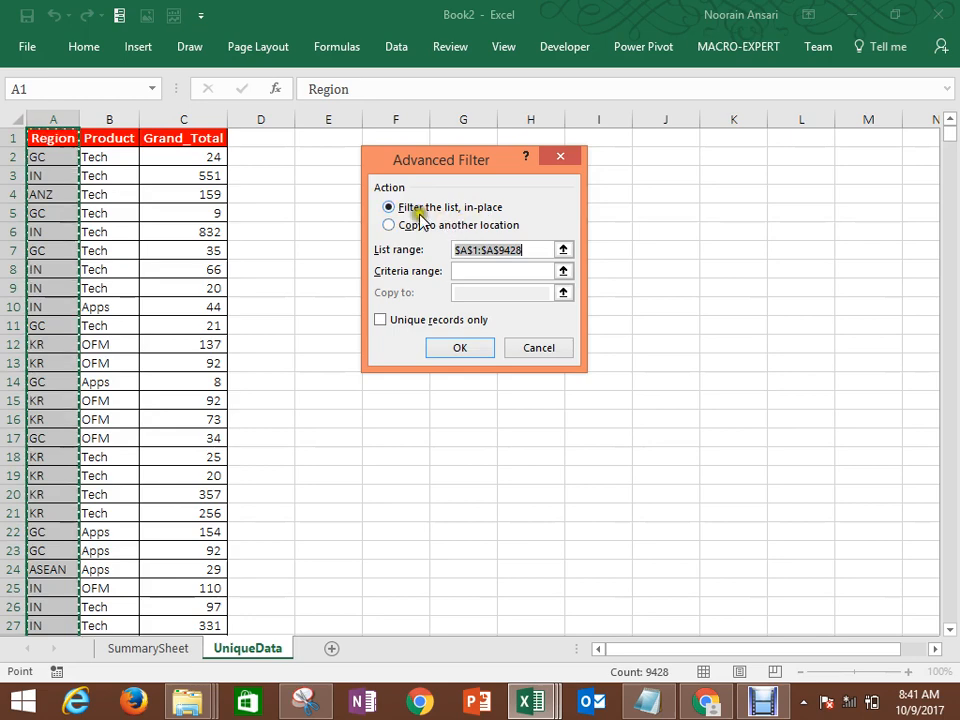
left_click(389, 225)
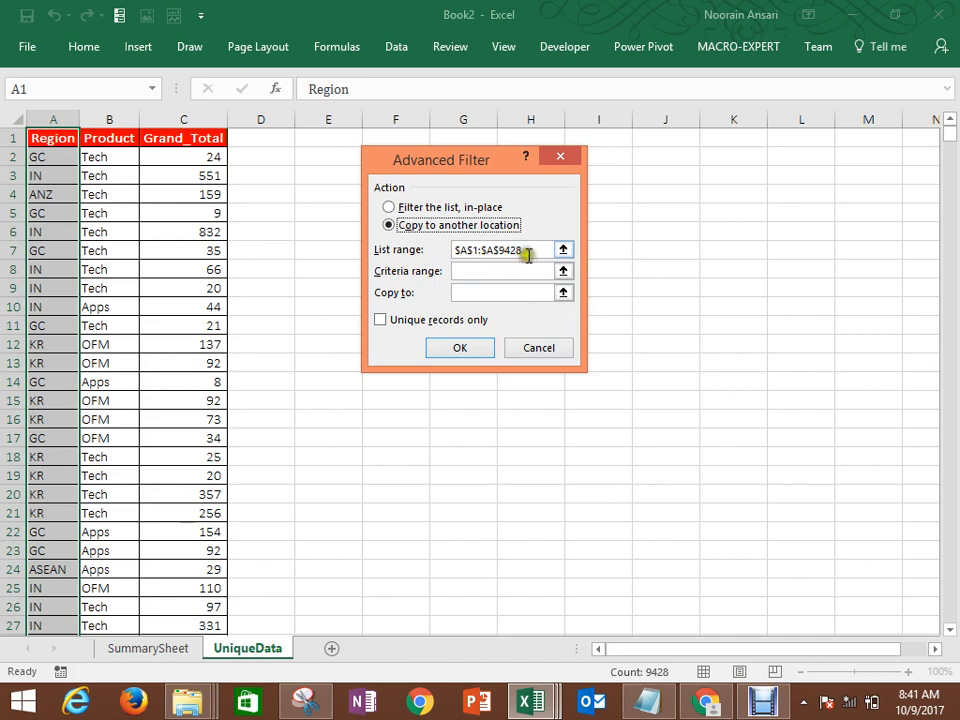
left_click_drag(522, 251, 447, 249)
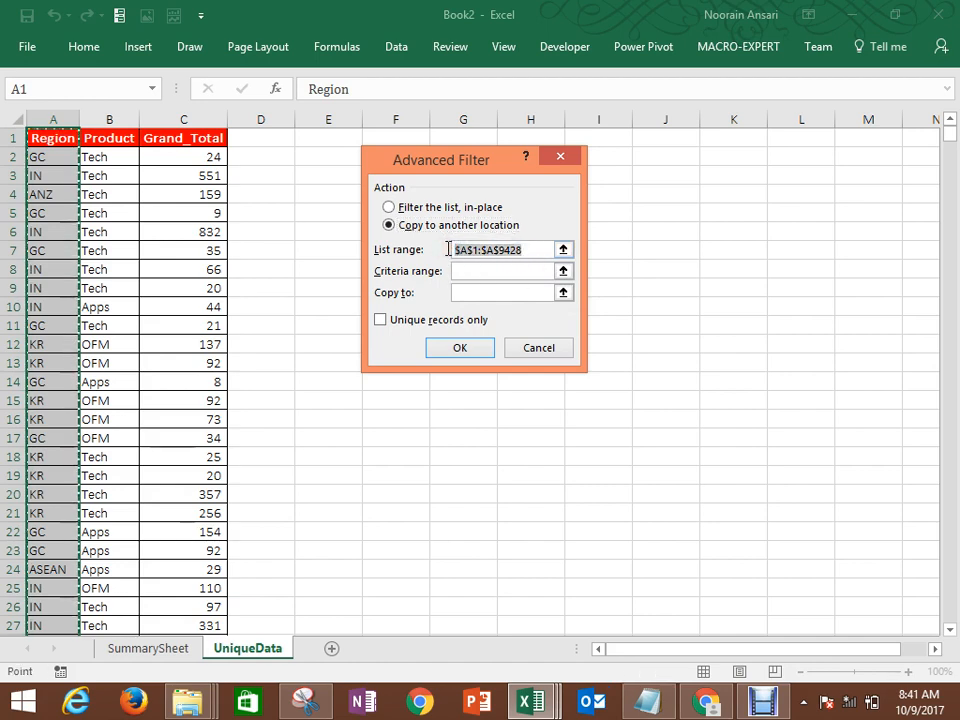
left_click(464, 268)
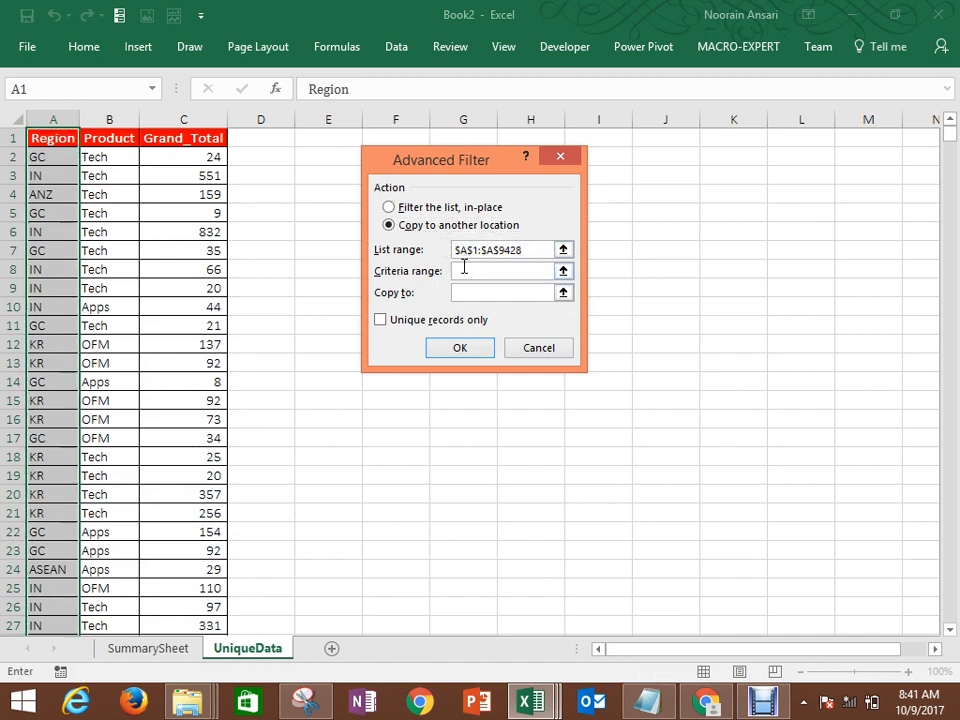
Step: Set the Advanced Filter's copy destination to cell H1 on UniqueData and restrict the output to unique records only
left_click(564, 294)
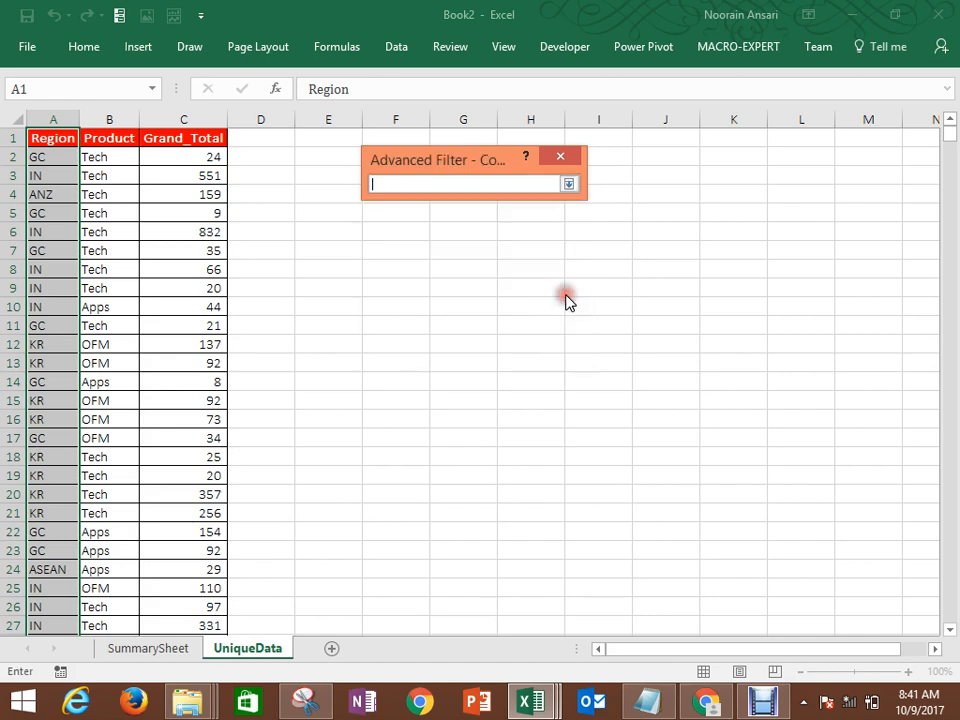
left_click_drag(505, 172, 492, 296)
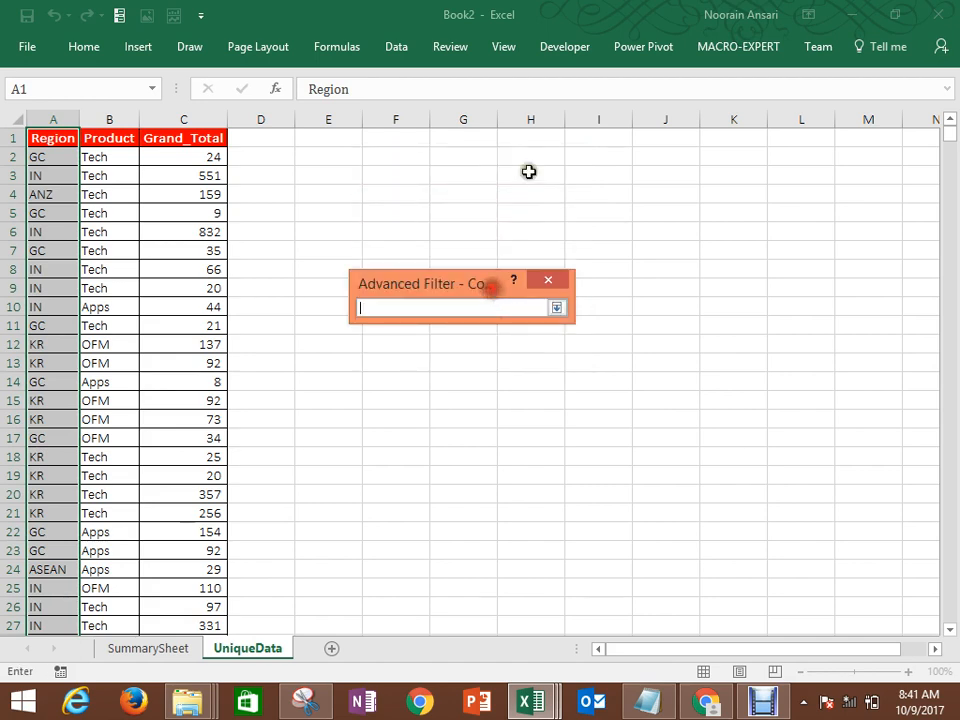
left_click(529, 135)
key("Return")
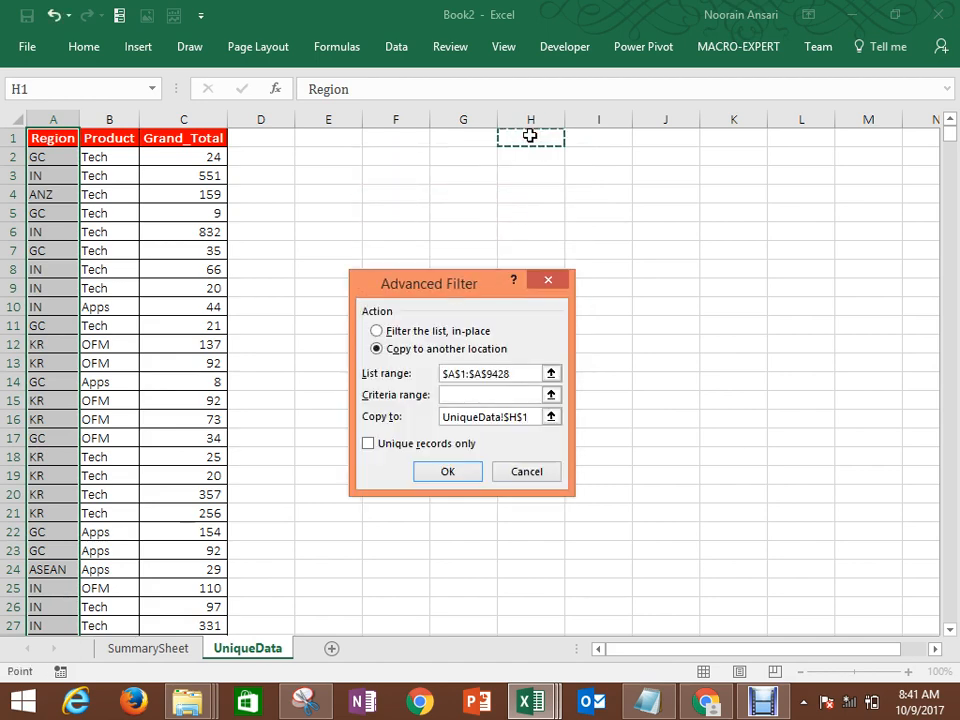
left_click(369, 445)
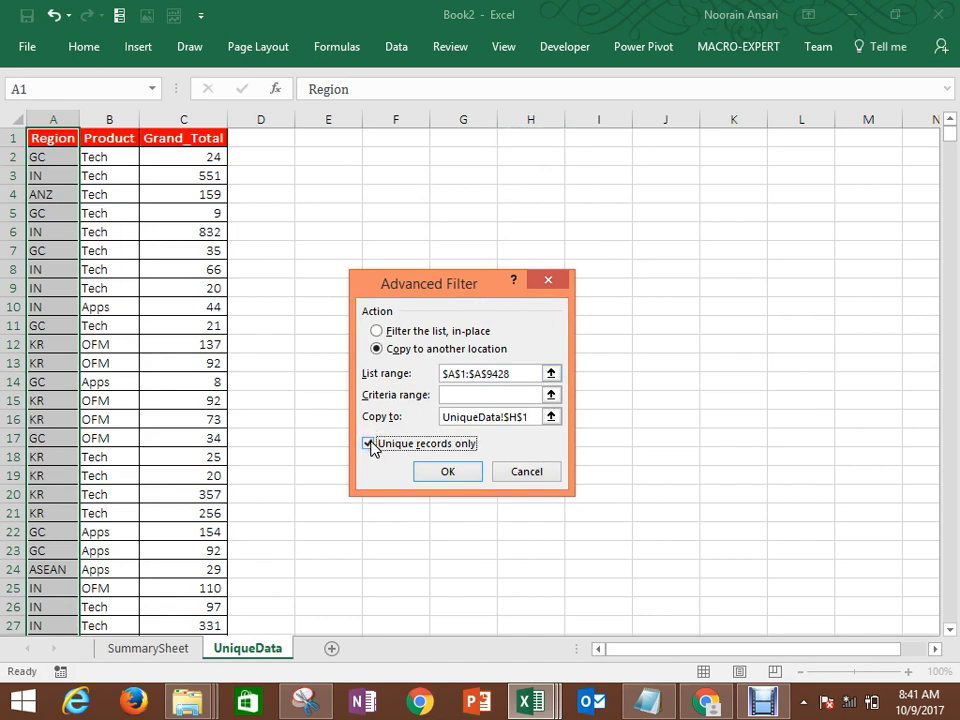
left_click_drag(437, 292, 394, 203)
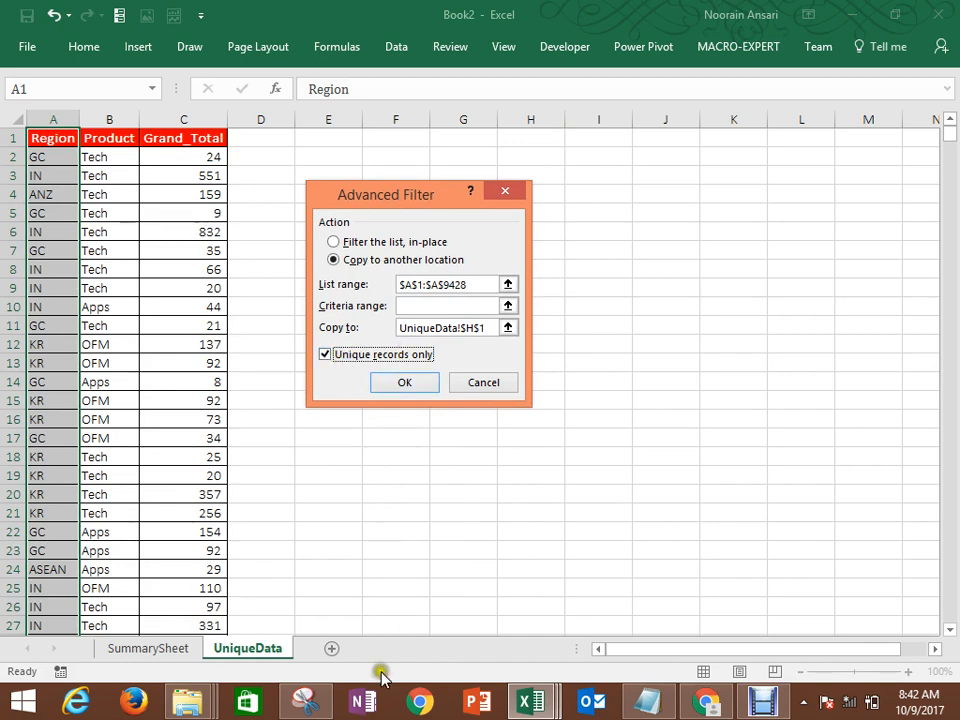
Step: Capture the Advanced Filter dialog with Snipping Tool, and run the filter to extract the unique regions
left_click(304, 699)
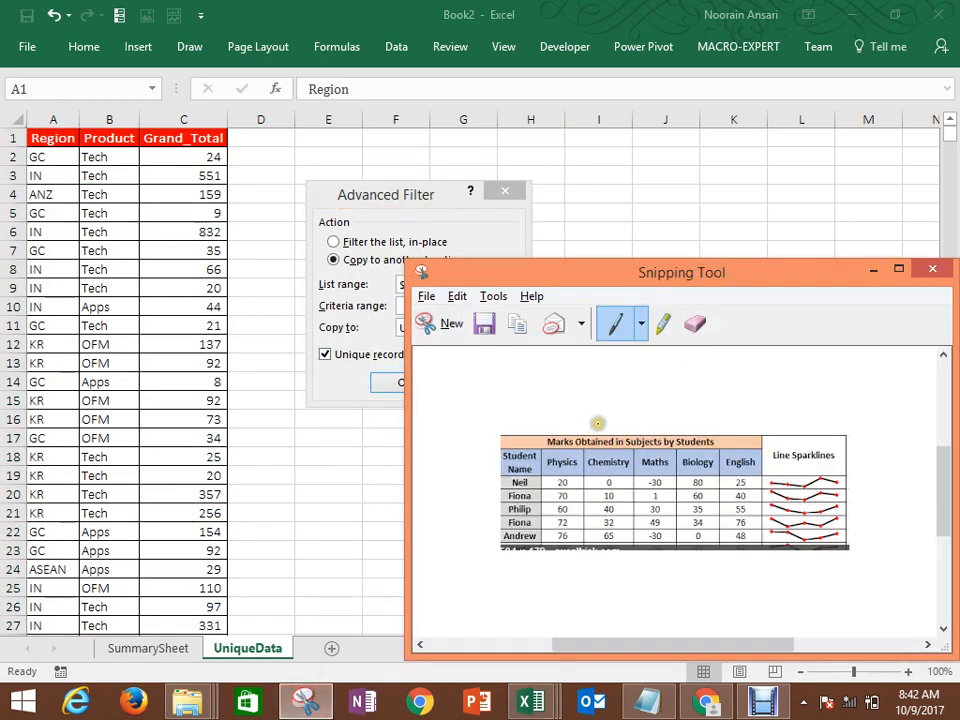
left_click(933, 271)
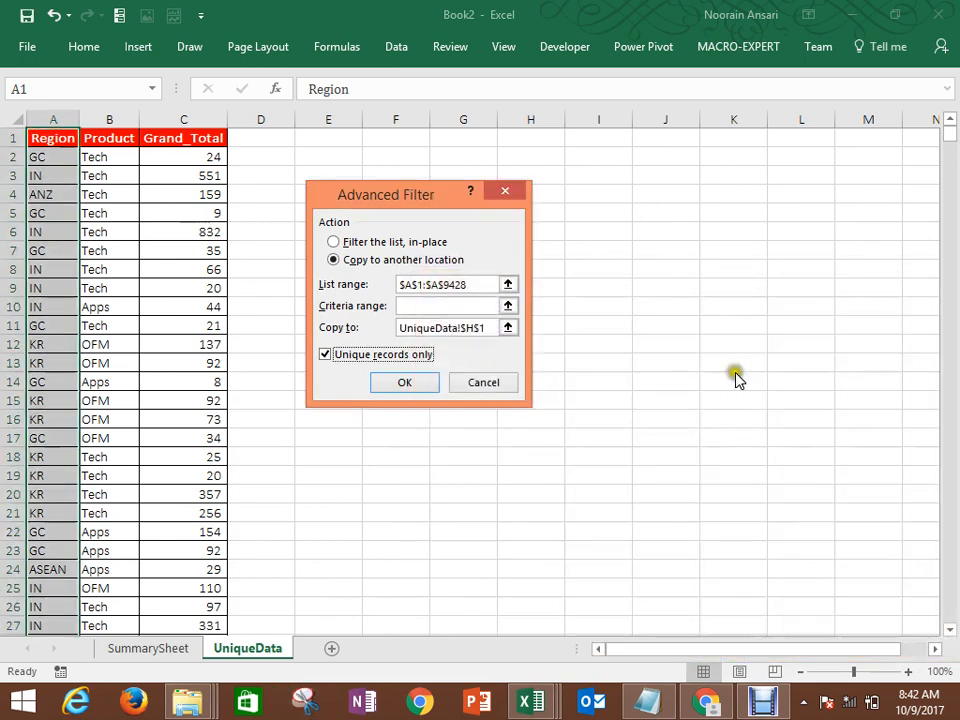
left_click(308, 690)
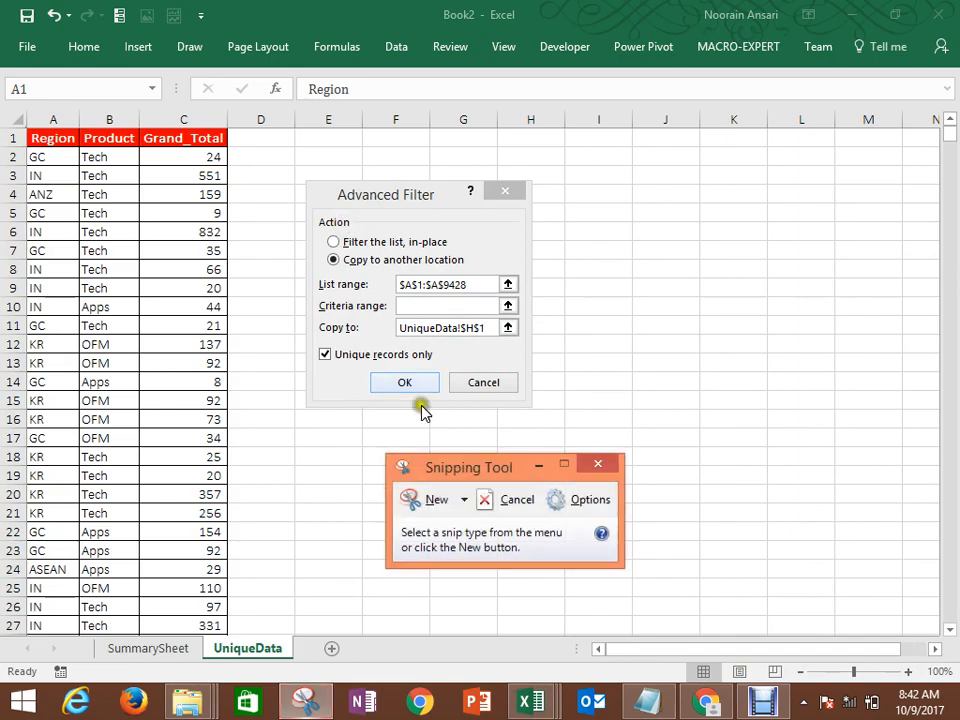
left_click(432, 502)
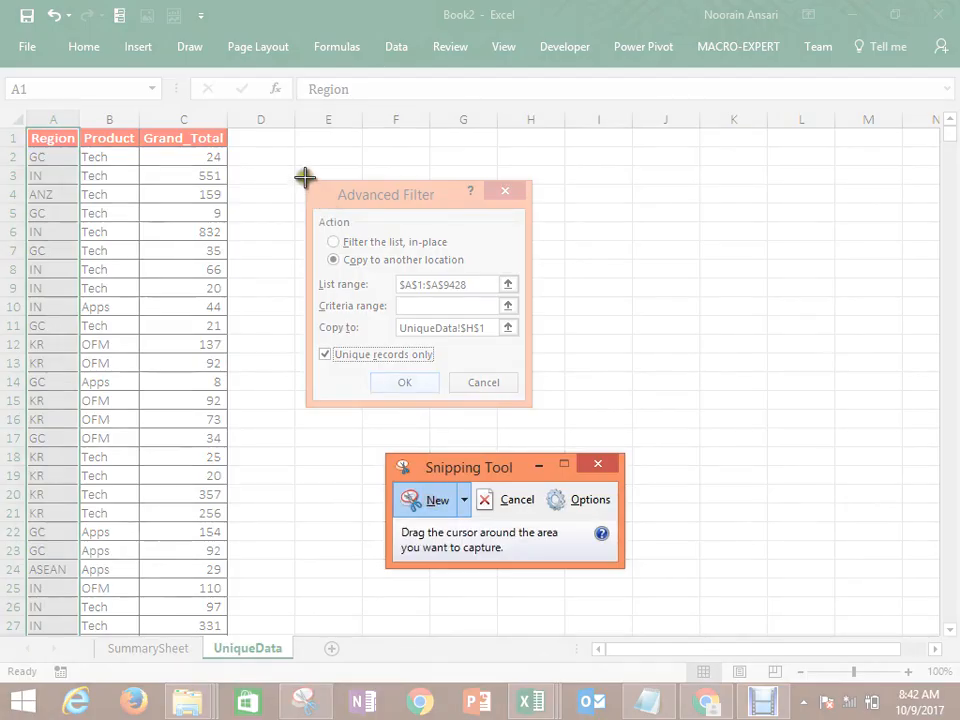
left_click_drag(306, 182, 529, 406)
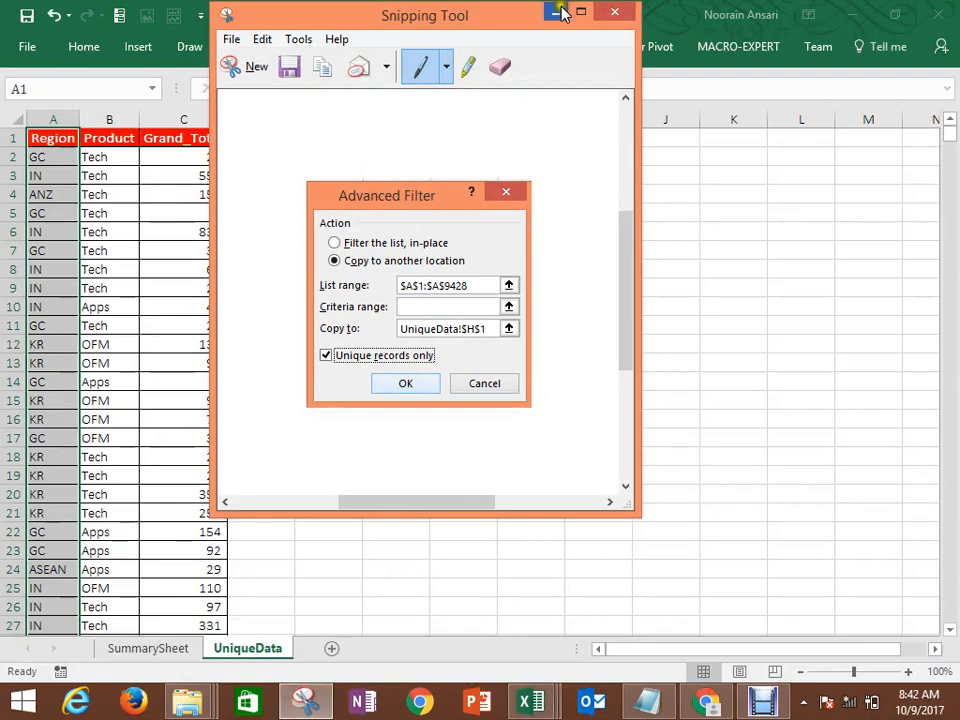
left_click(557, 13)
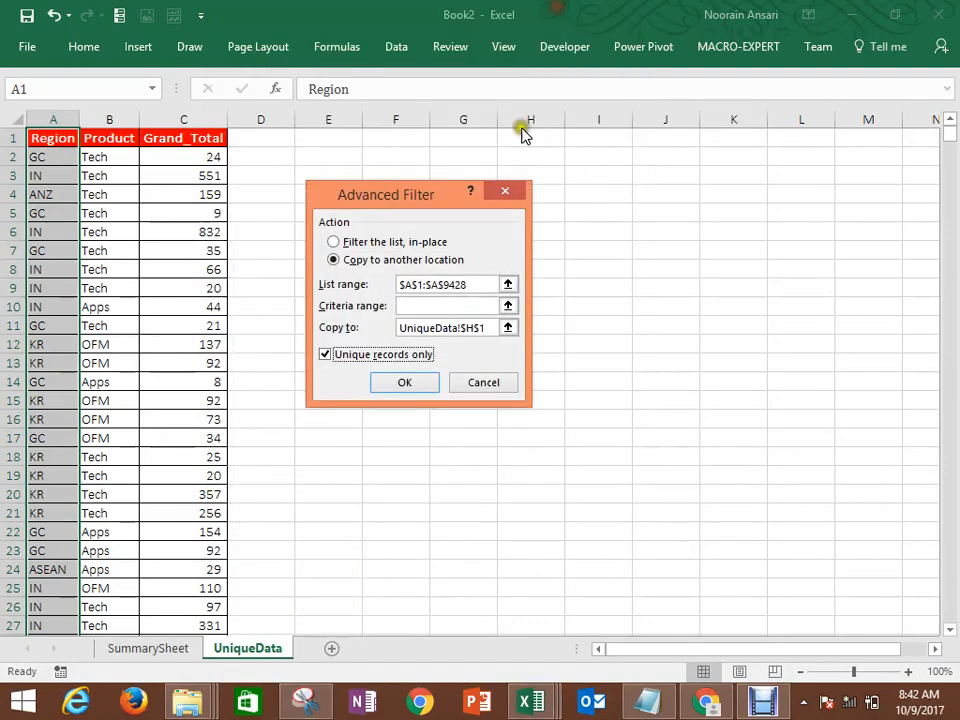
left_click(405, 383)
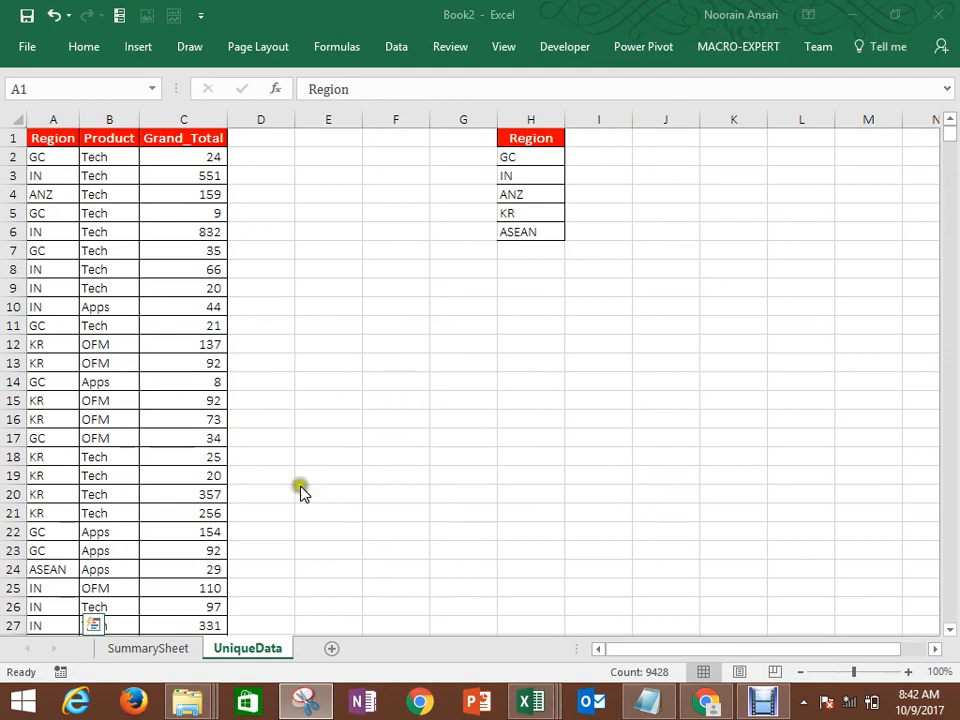
Step: Add a new worksheet after UniqueData and rename it "Adv.Filter with Ctr"
left_click(332, 649)
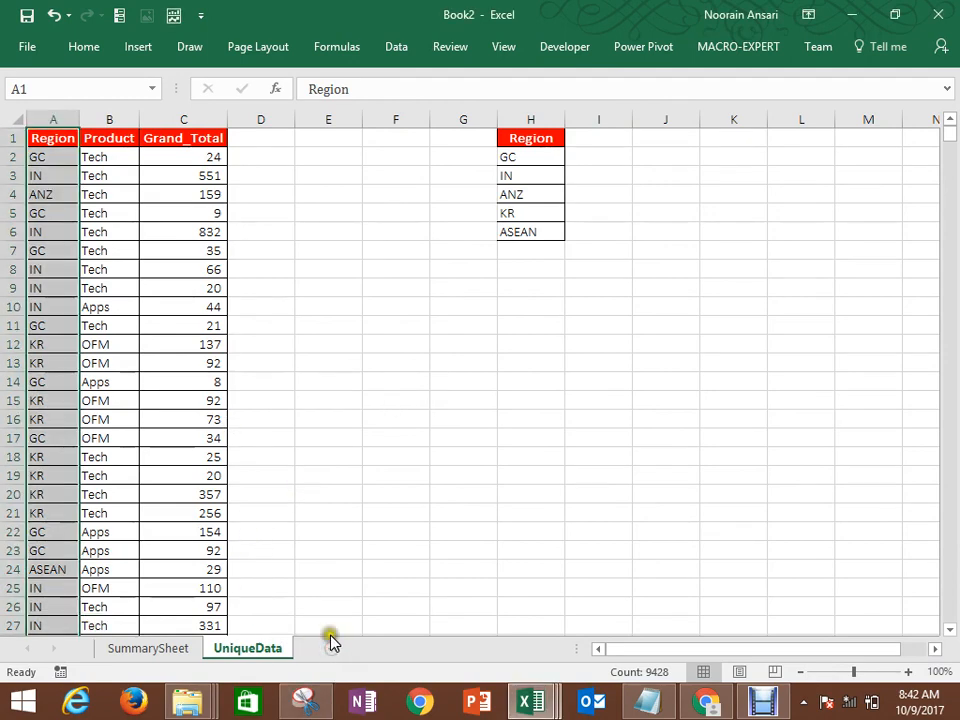
left_click(326, 510)
left_click(335, 650)
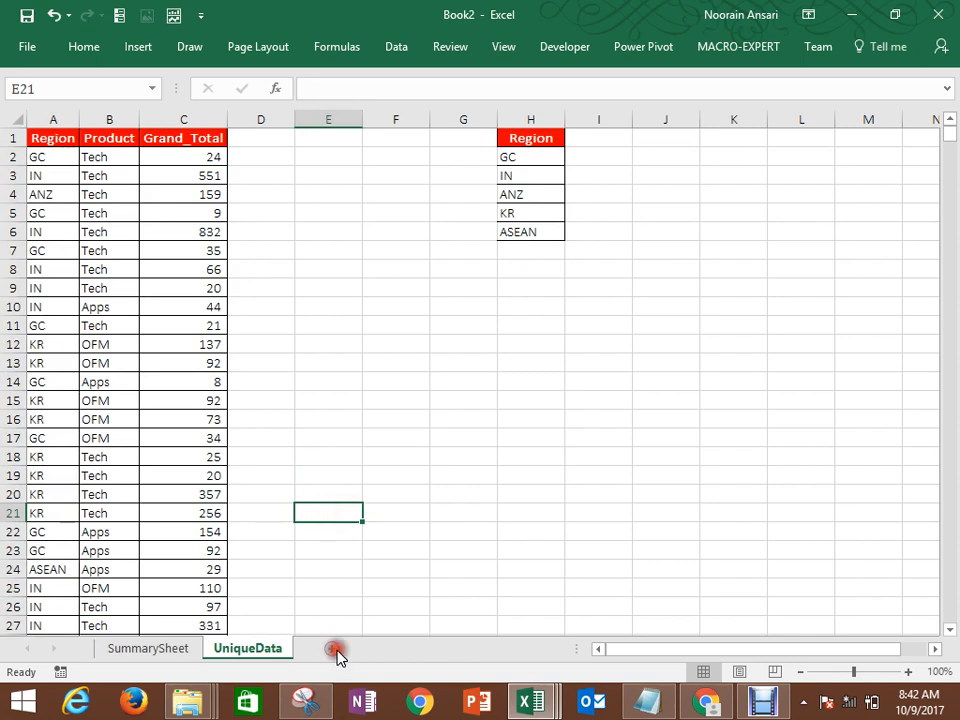
right_click(338, 655)
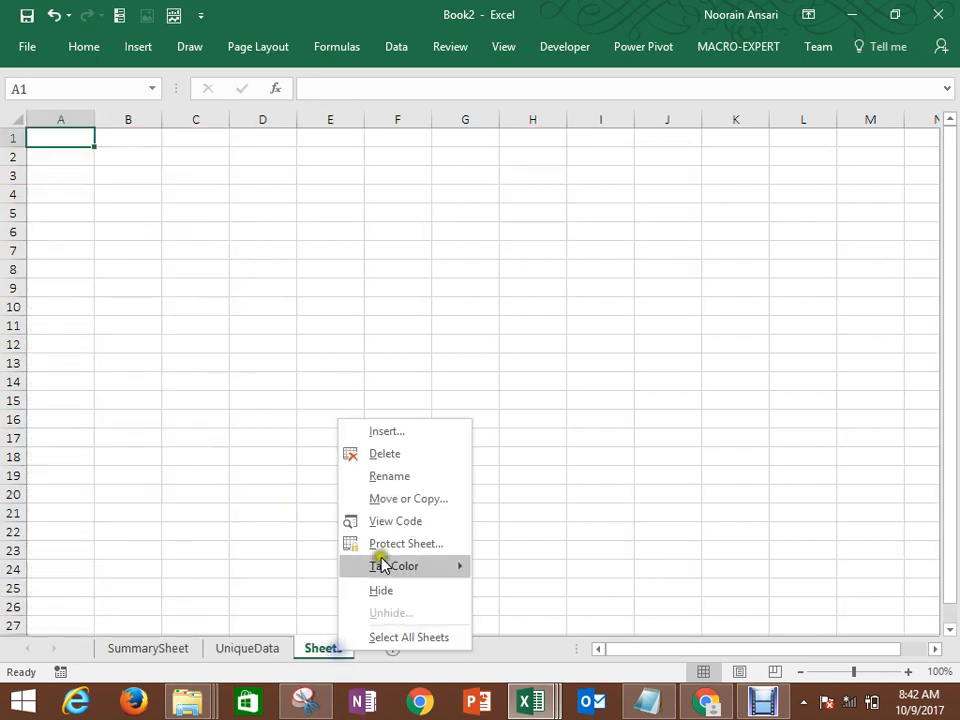
left_click(414, 483)
type("Adv.Fil")
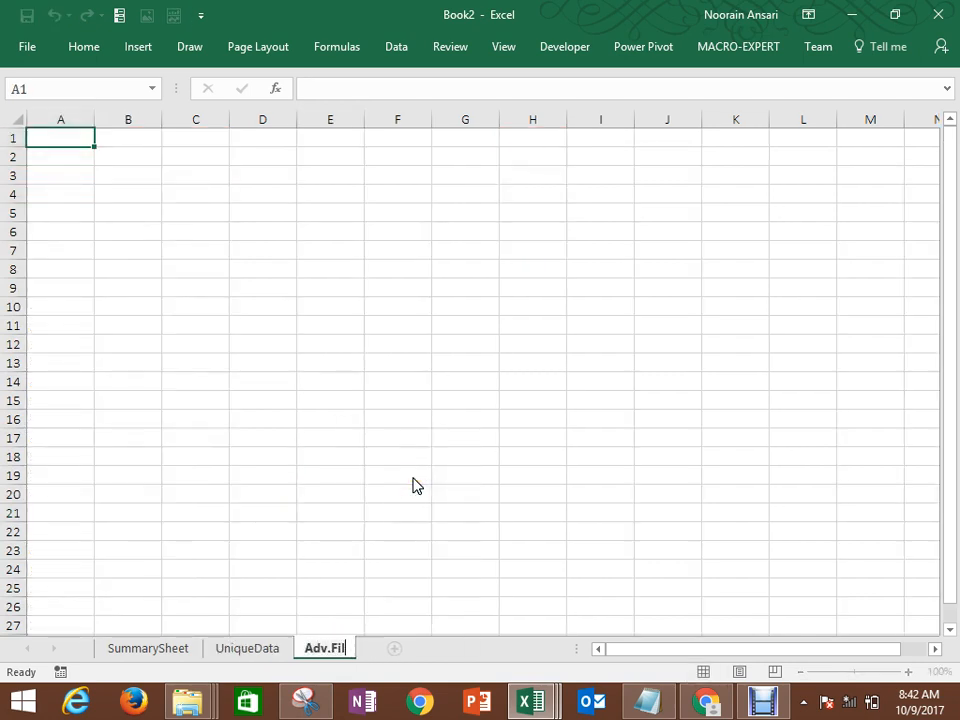
type("ter wih Ct")
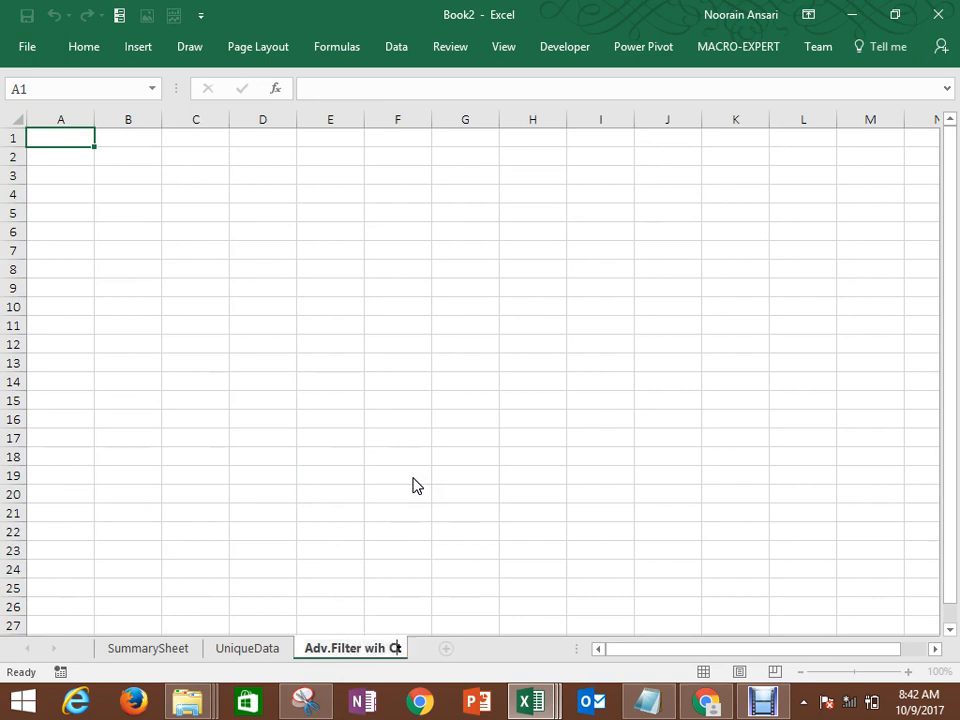
key("BackSpace")
key("BackSpace")
key("BackSpace")
key("BackSpace")
type("th")
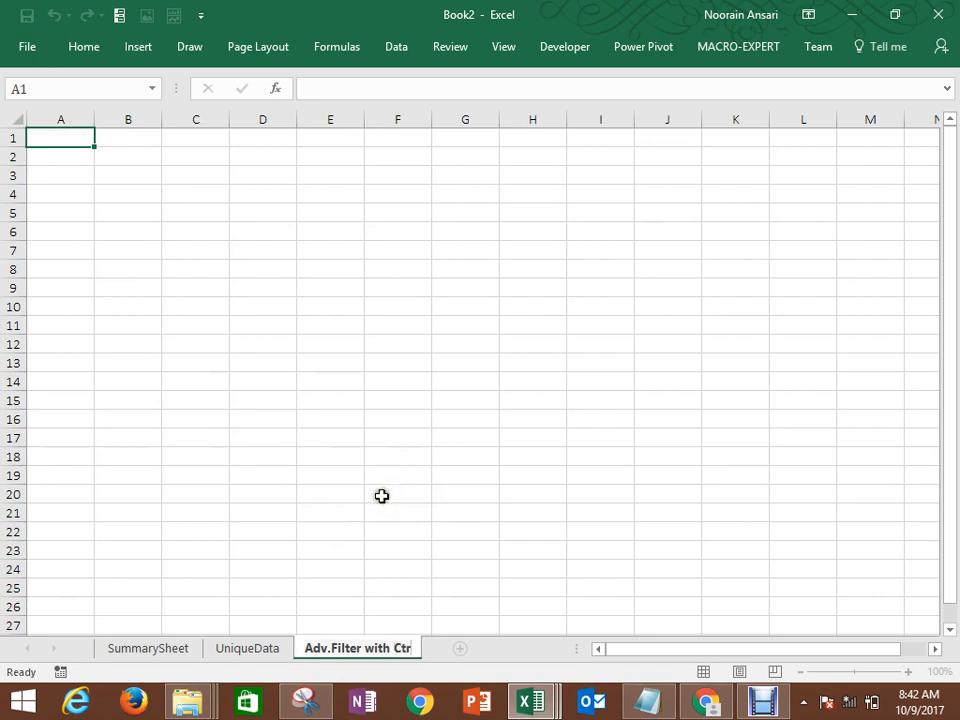
left_click(380, 494)
left_click(250, 648)
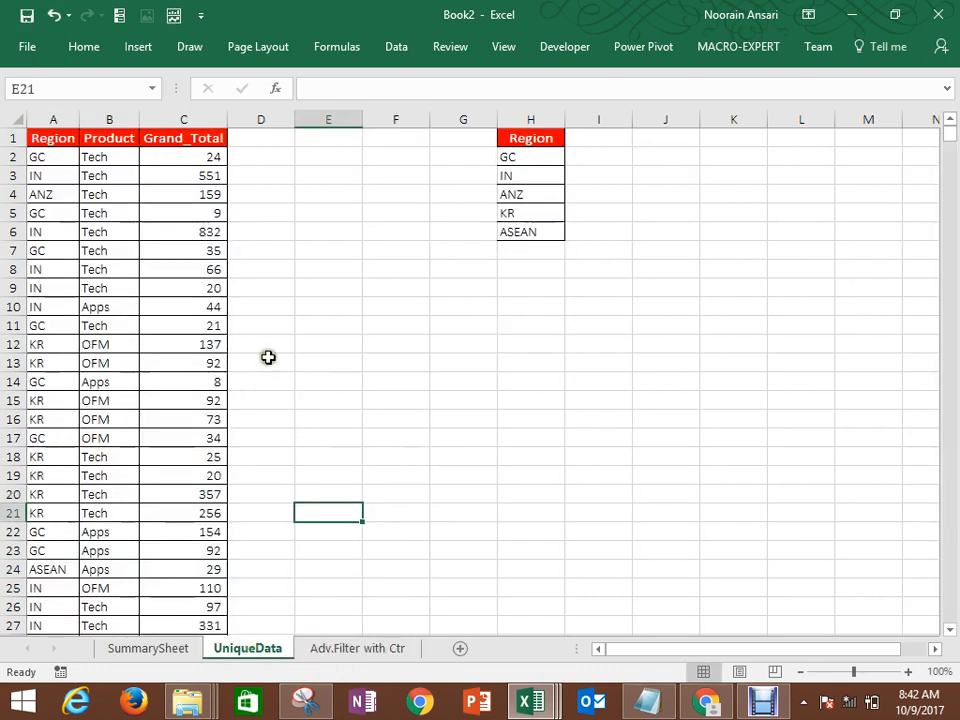
left_click(119, 202)
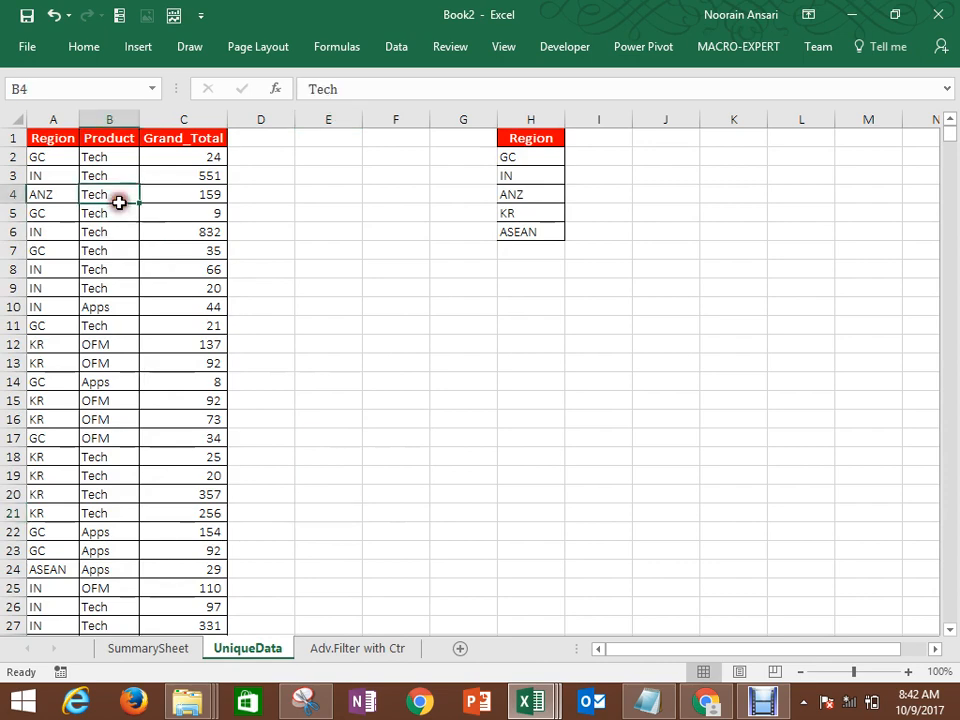
left_click(160, 648)
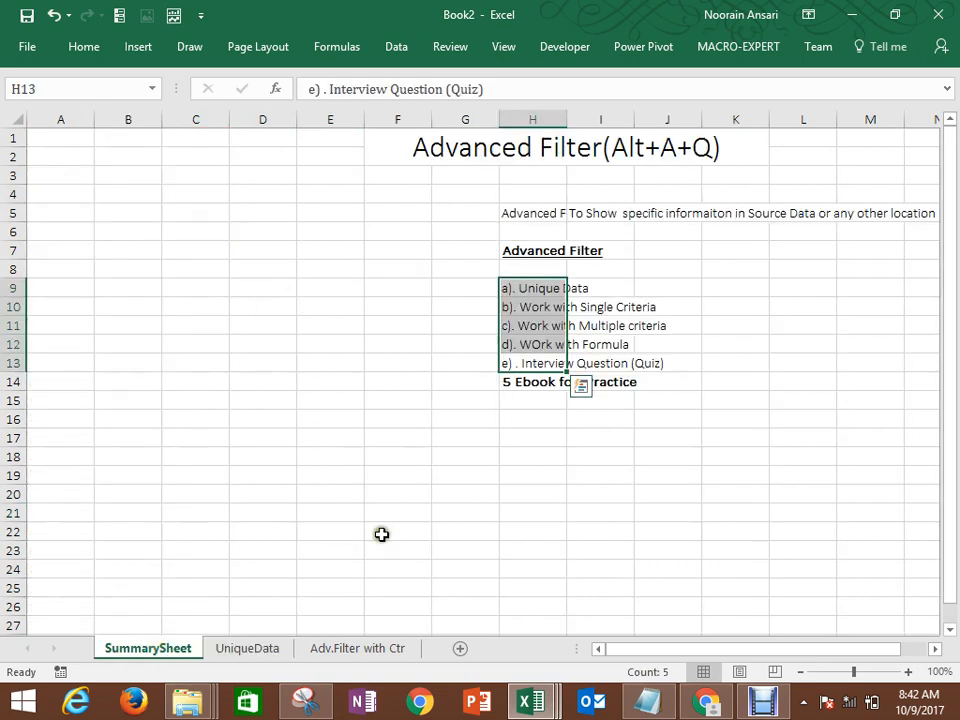
Step: Copy the whole Region, Product and Grand_Total table from UniqueData and paste it at cell A1 of the "Adv.Filter with Ctr" sheet
left_click(265, 653)
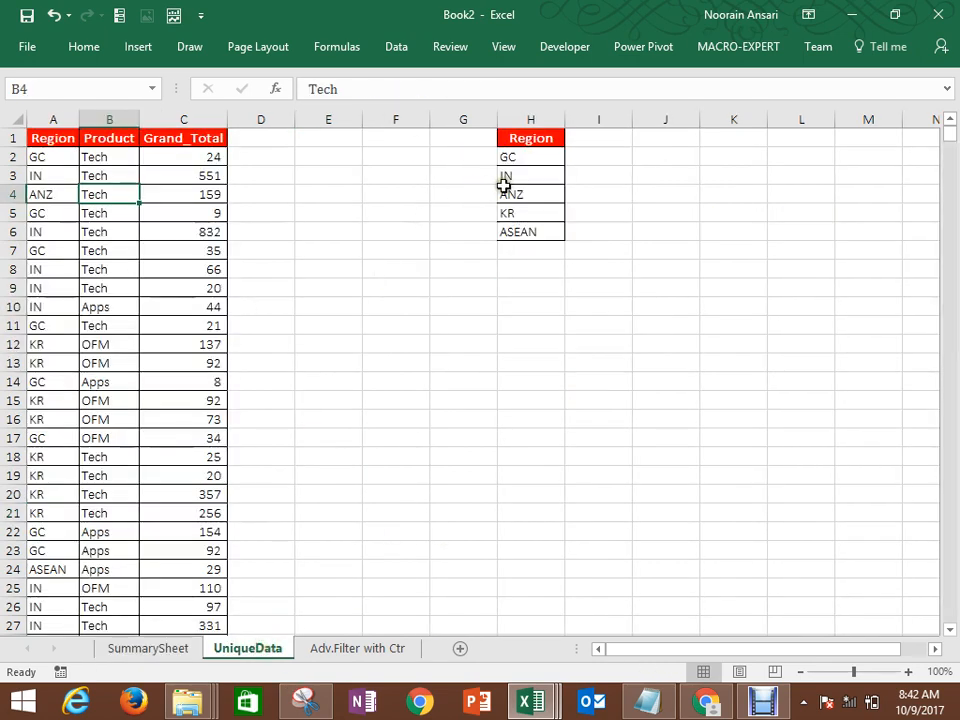
left_click(505, 188)
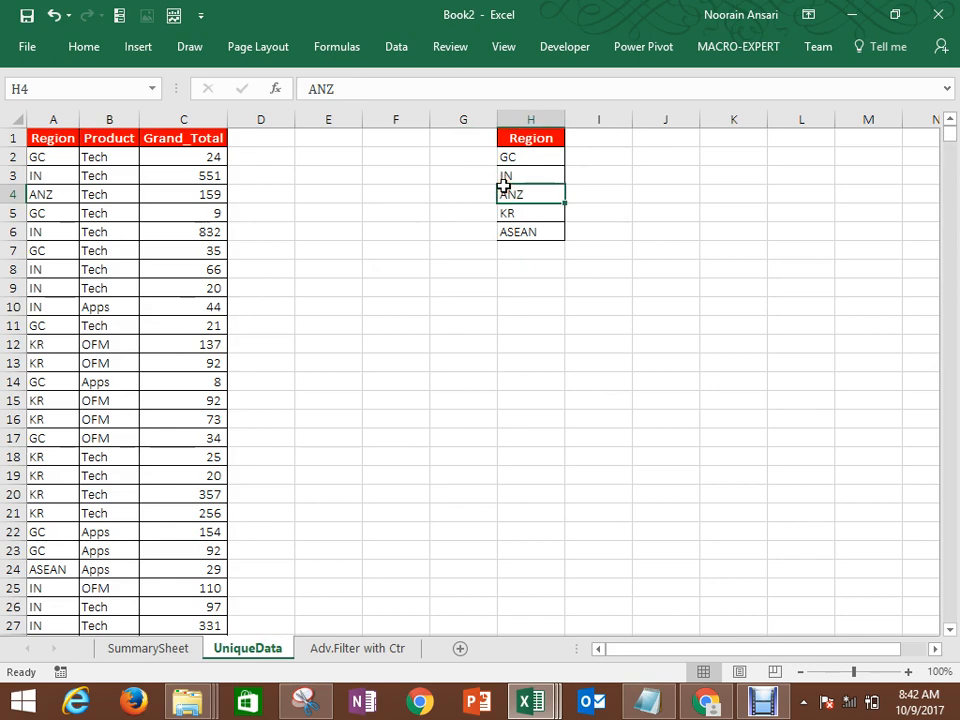
left_click(57, 134)
key("ctrl+shift+Right")
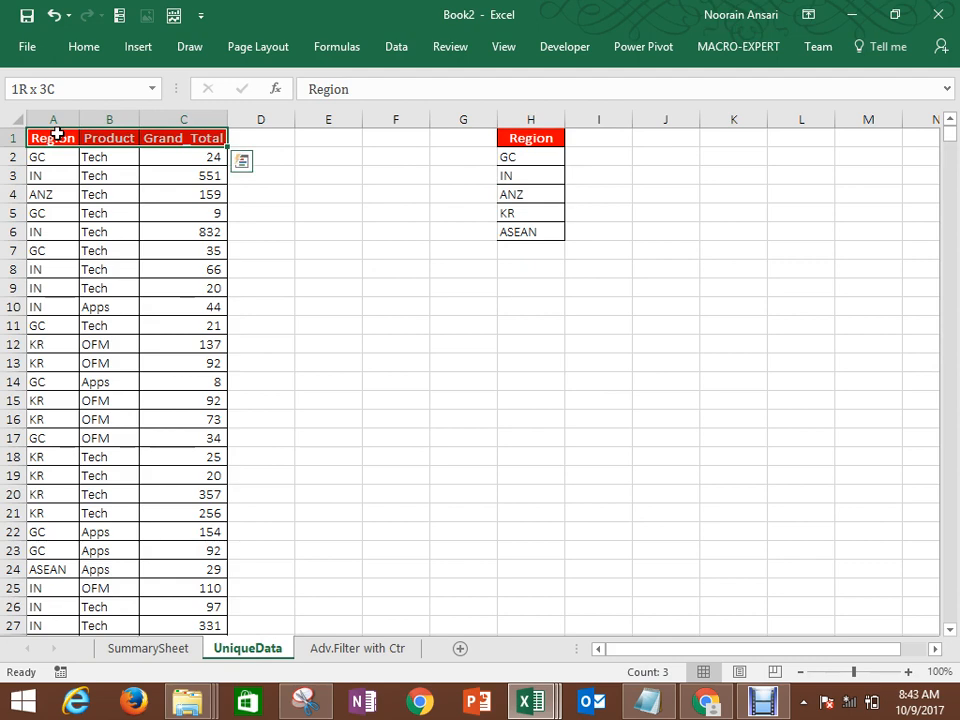
key("ctrl+shift+Down")
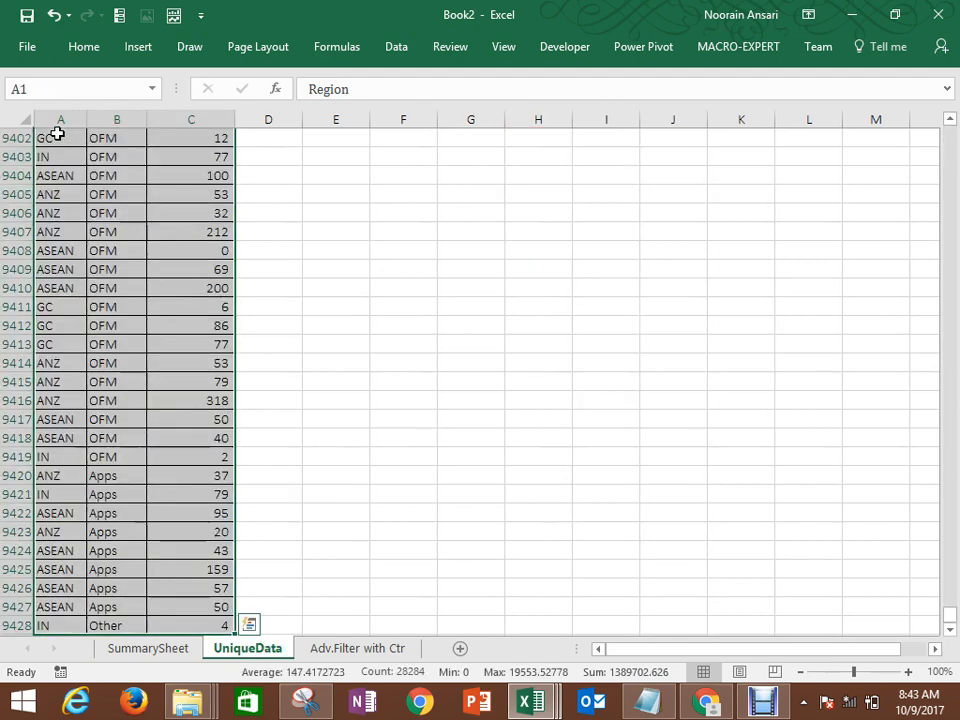
key("ctrl+c")
left_click(334, 645)
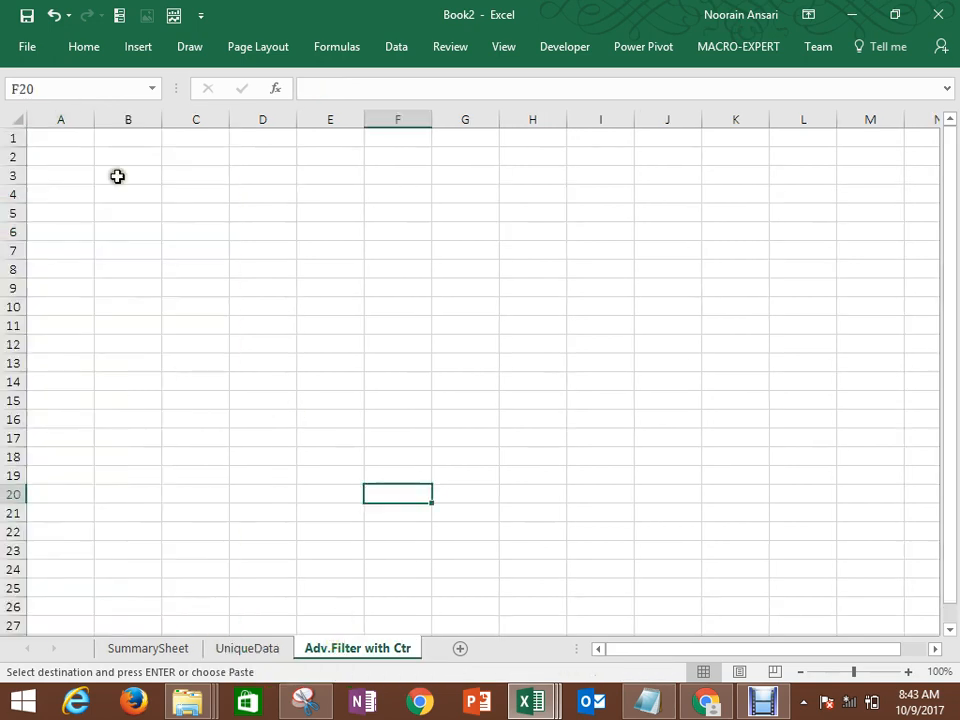
left_click(76, 144)
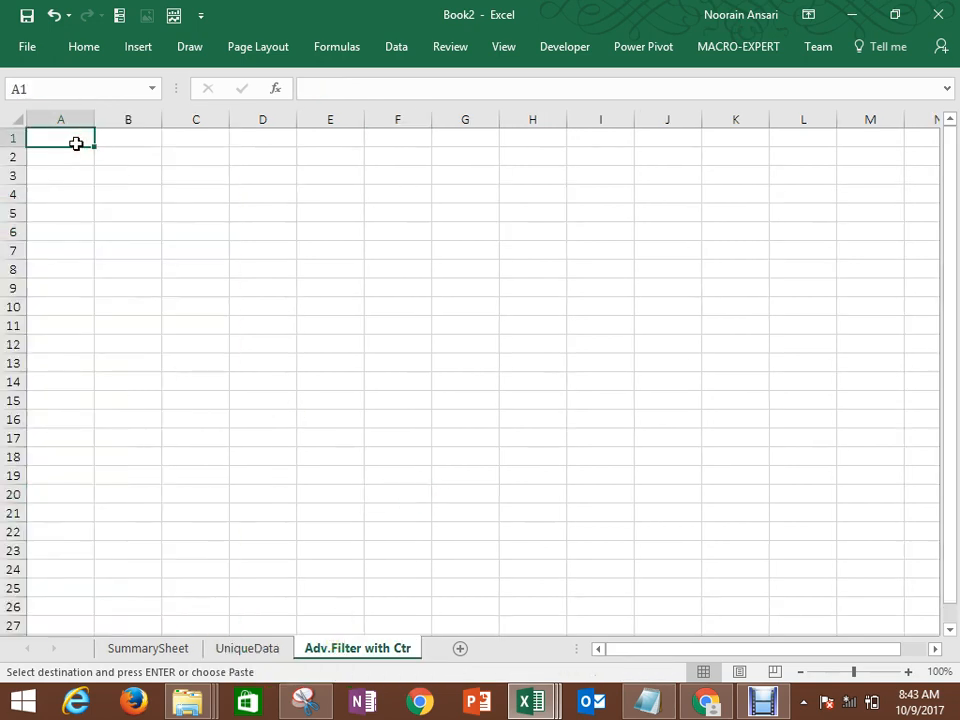
key("ctrl+v")
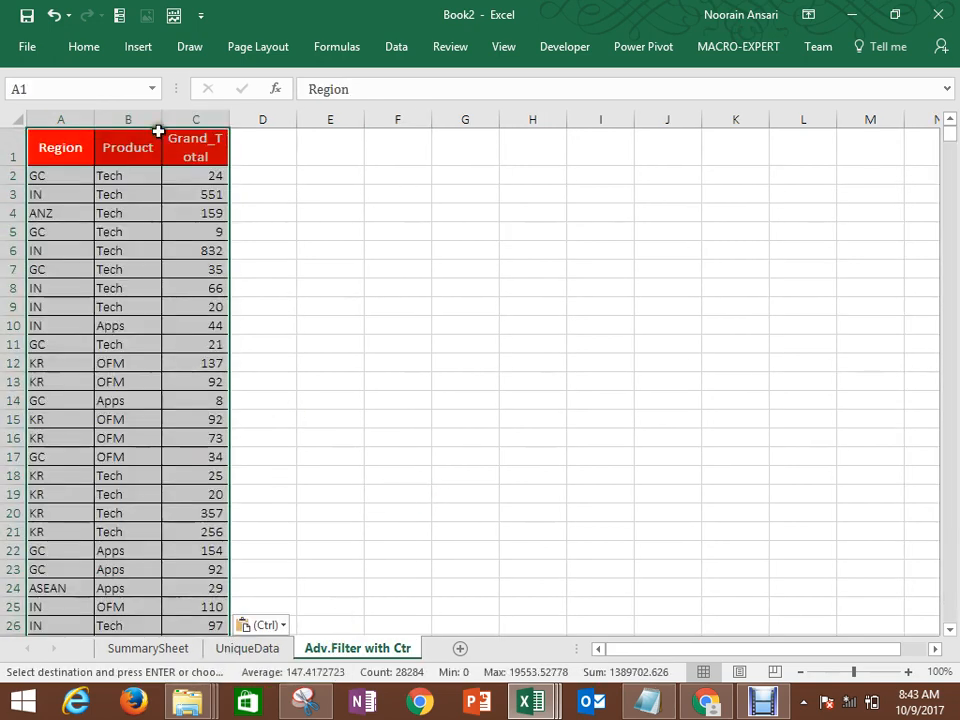
Step: Auto-fit the widths of the Region and Product columns on the "Adv.Filter with Ctr" sheet
double_click(91, 121)
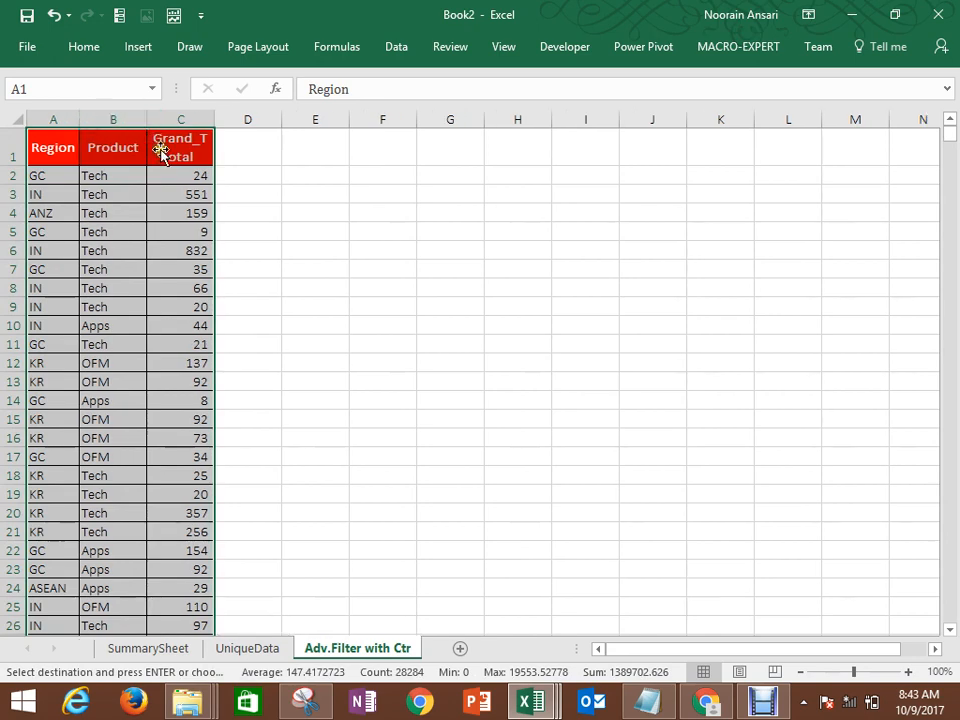
double_click(148, 120)
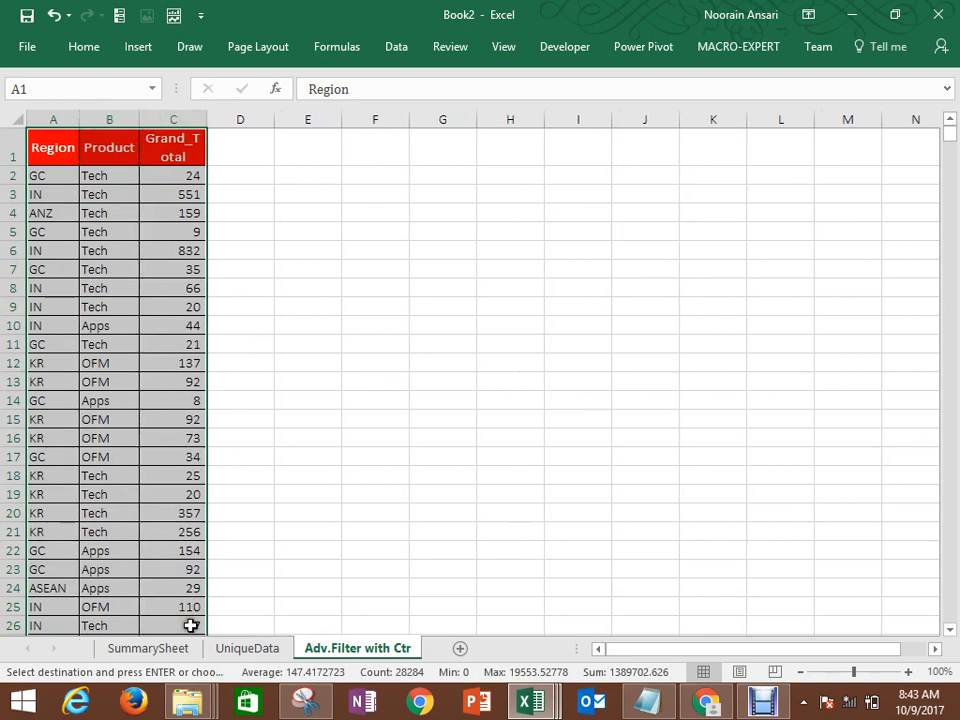
Step: Look over the topic list on SummarySheet, and return to row 1 of the UniqueData sheet
left_click(242, 650)
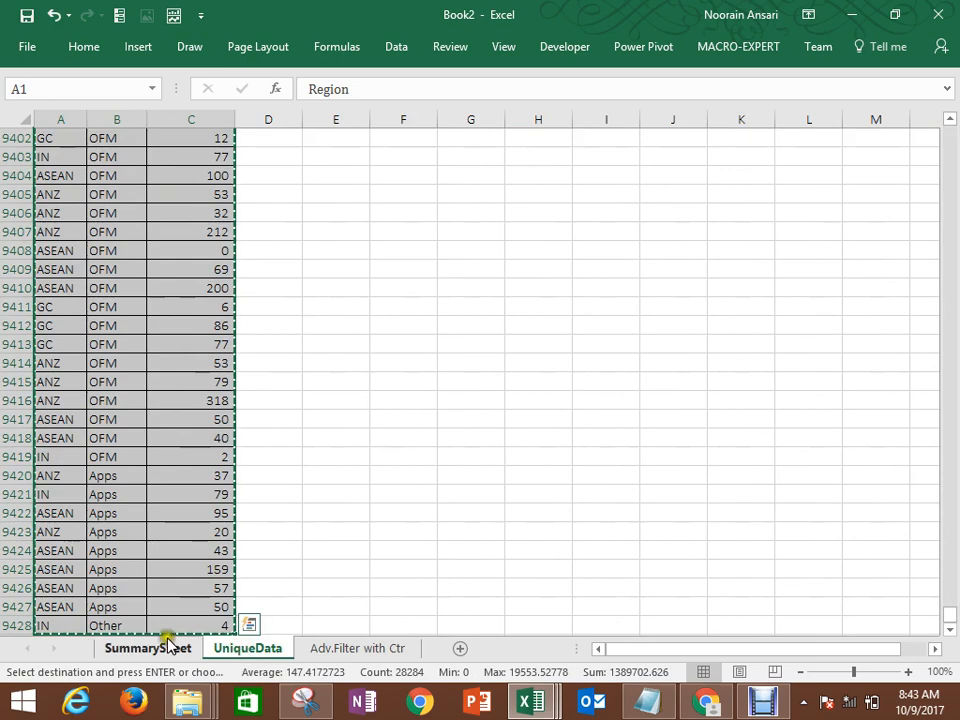
left_click(316, 442)
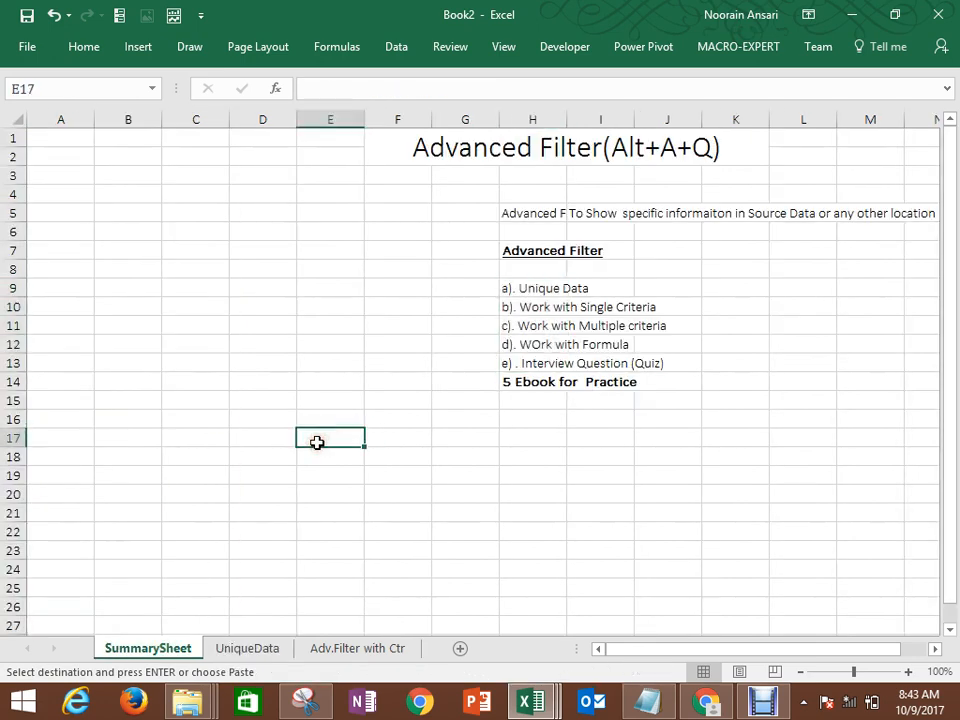
left_click(266, 648)
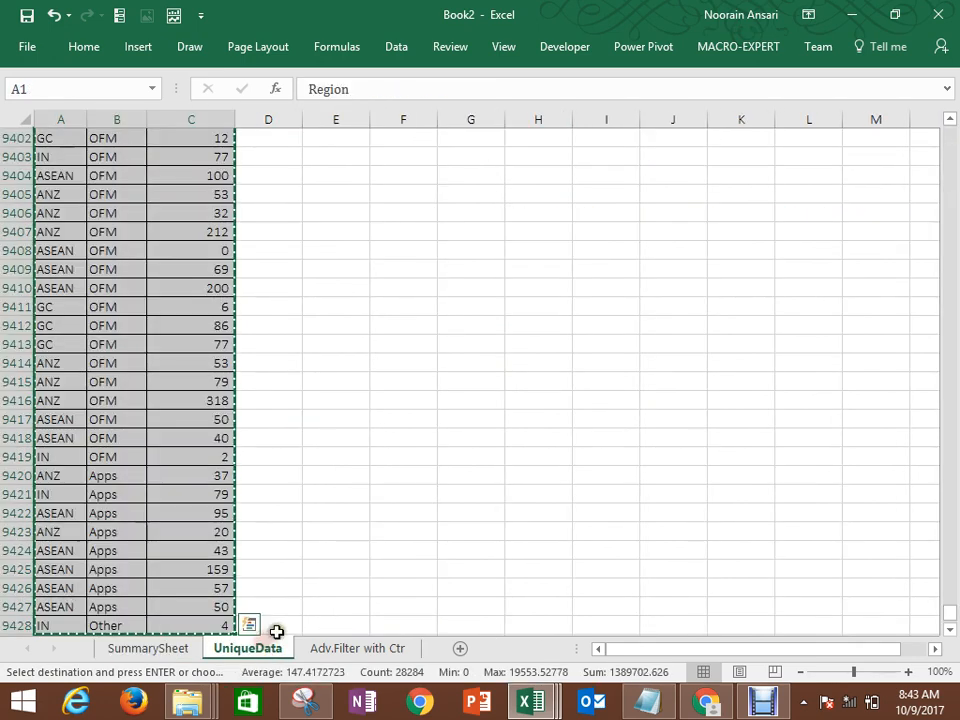
left_click(180, 648)
left_click(276, 650)
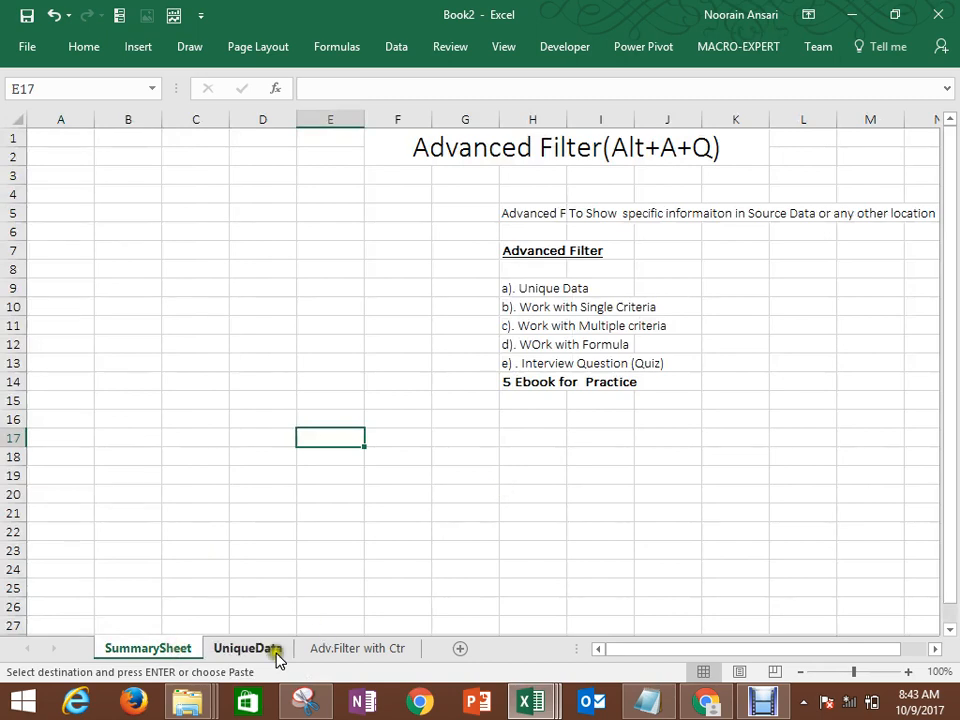
left_click(450, 285)
key("ctrl+Up")
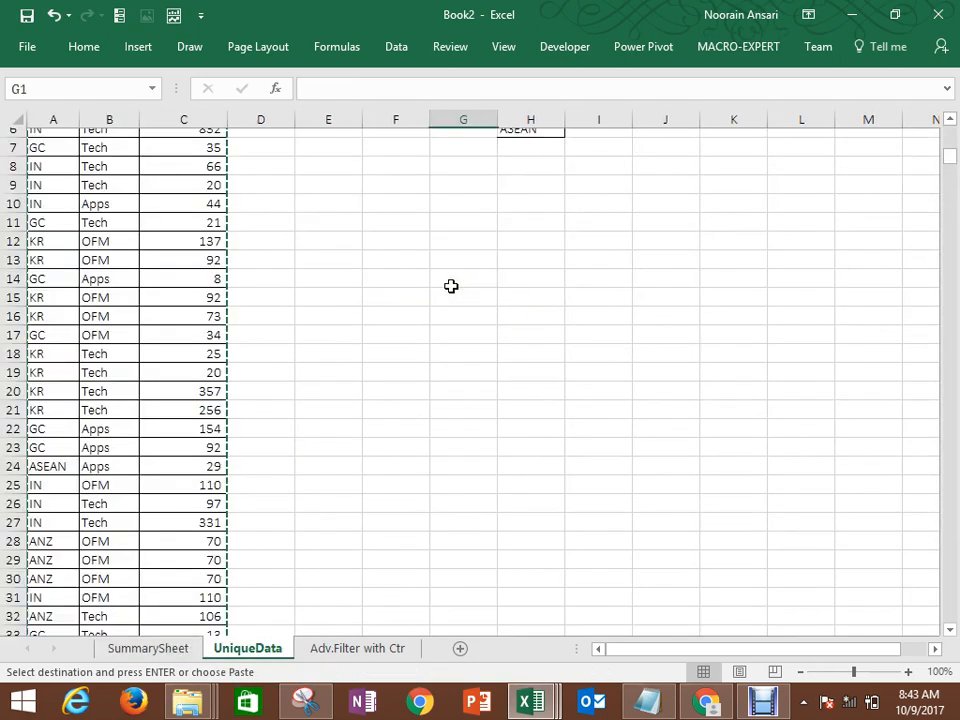
key("Down")
key("Down")
key("Down")
key("Down")
key("Down")
key("Down")
key("Down")
key("Down")
key("Down")
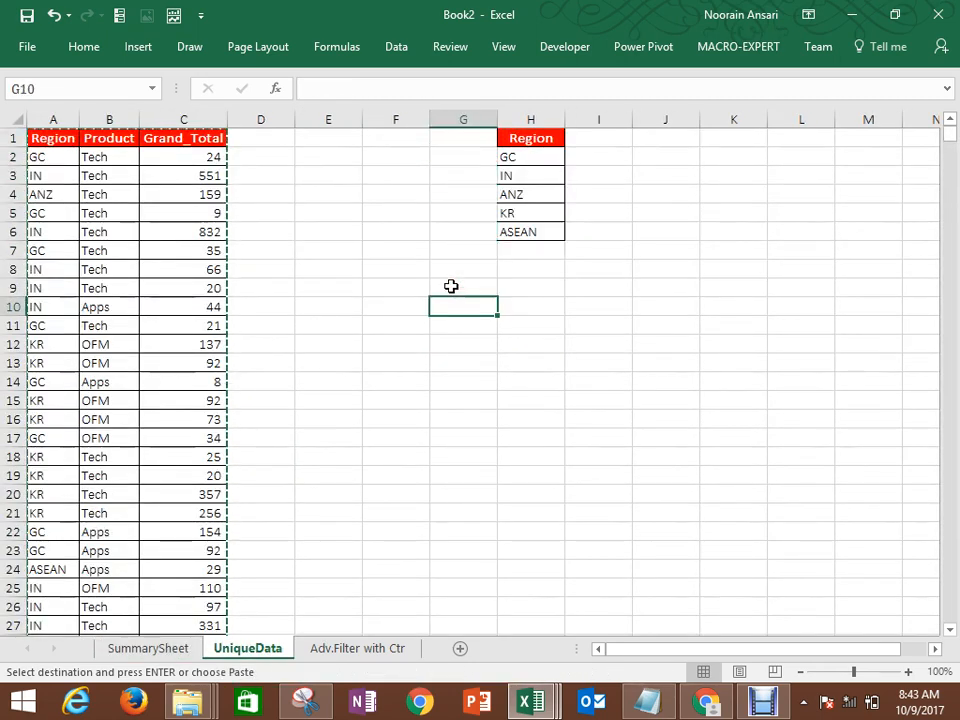
key("ctrl+v")
left_click(451, 287)
key("Escape")
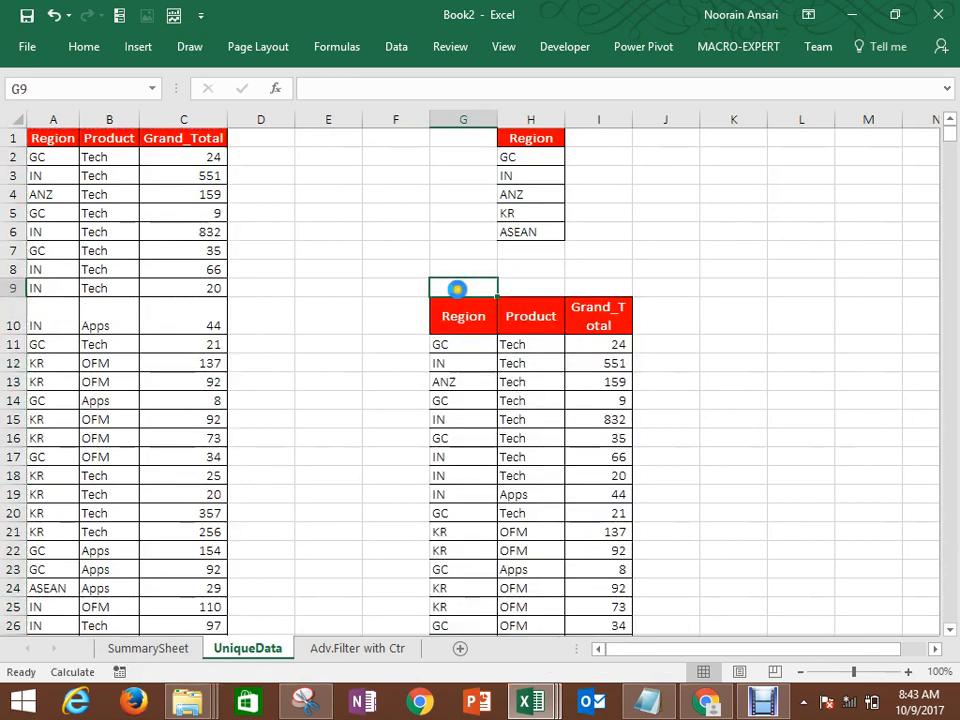
key("ctrl+z")
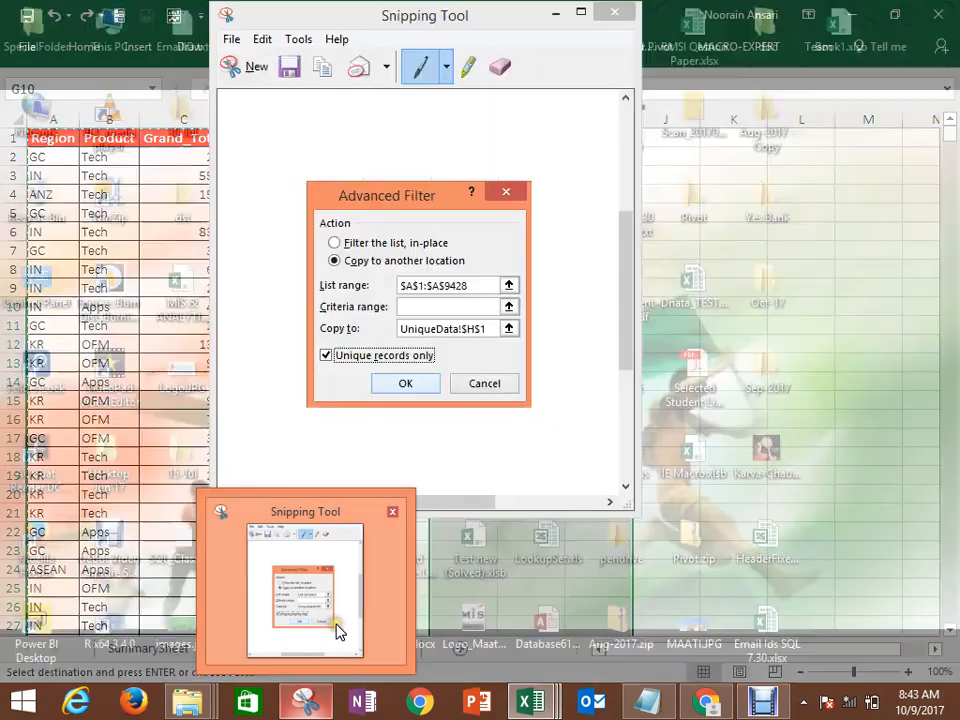
Step: Copy the Advanced Filter capture from Snipping Tool, close the tool, and place the picture below the extracted regions on UniqueData
left_click(338, 630)
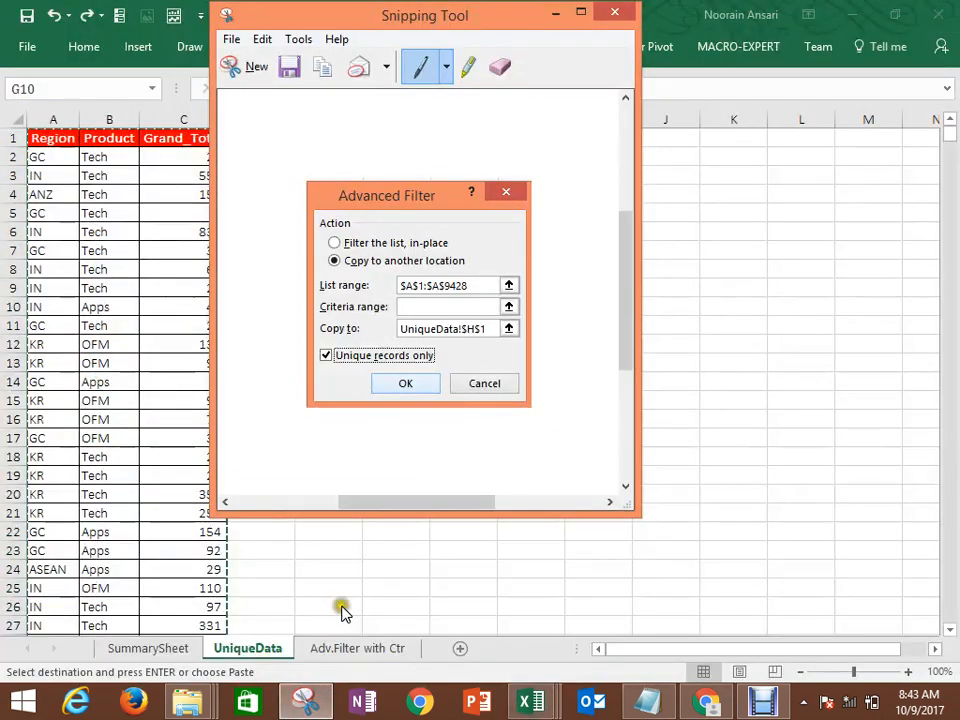
left_click(616, 14)
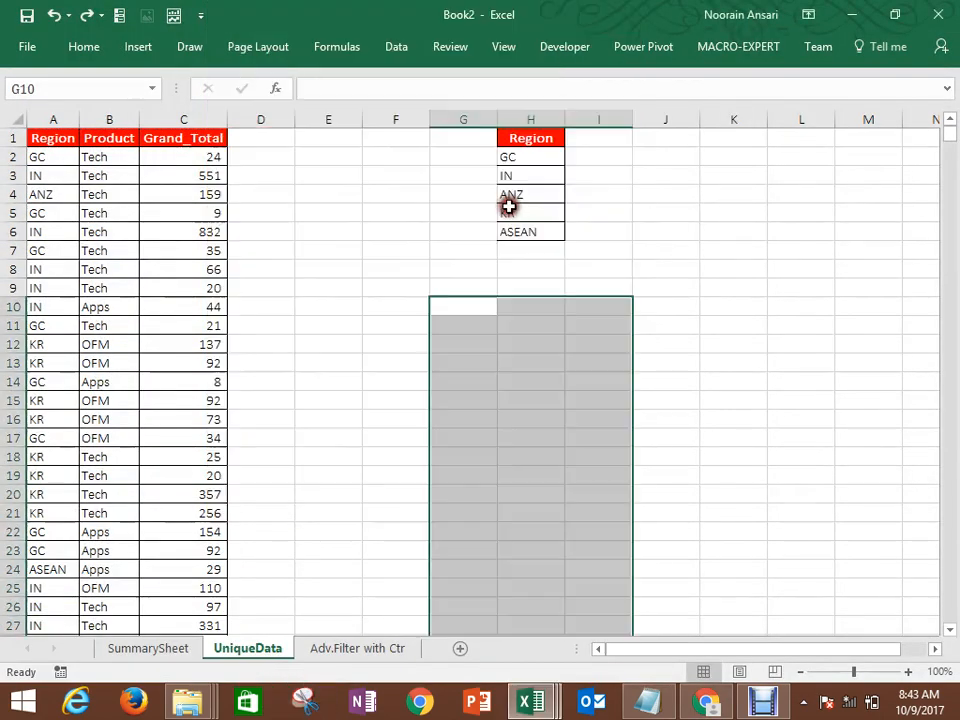
left_click(407, 264)
key("ctrl+v")
left_click_drag(444, 240, 422, 405)
left_click_drag(527, 139, 521, 233)
left_click_drag(439, 377, 486, 283)
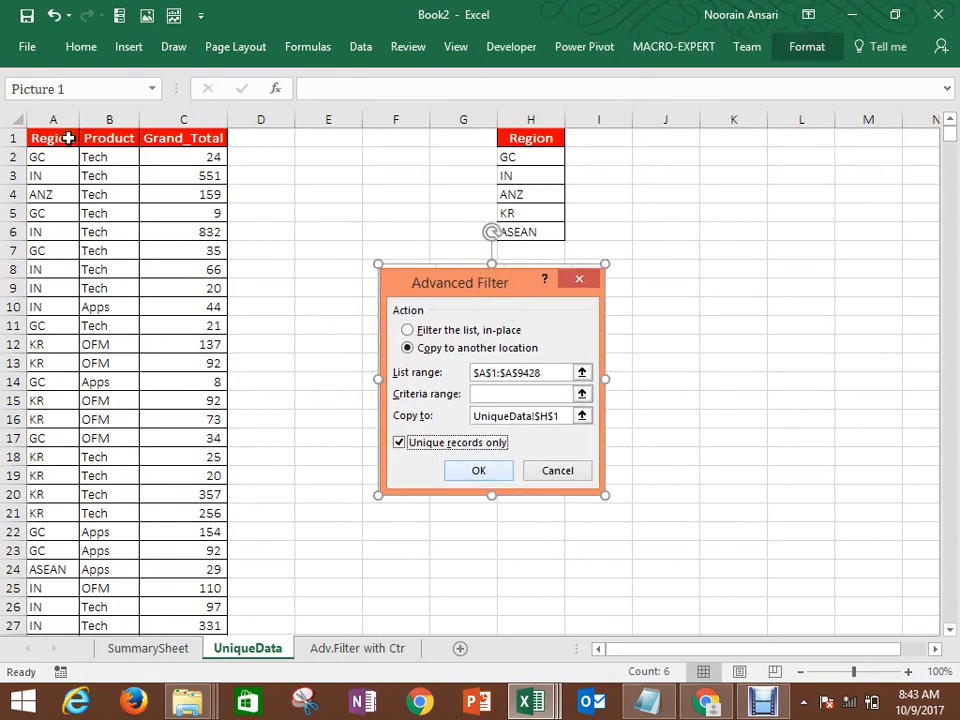
Step: Compare the source Region column and the extracted list at H1 with the filter settings in the picture
left_click_drag(62, 138, 61, 373)
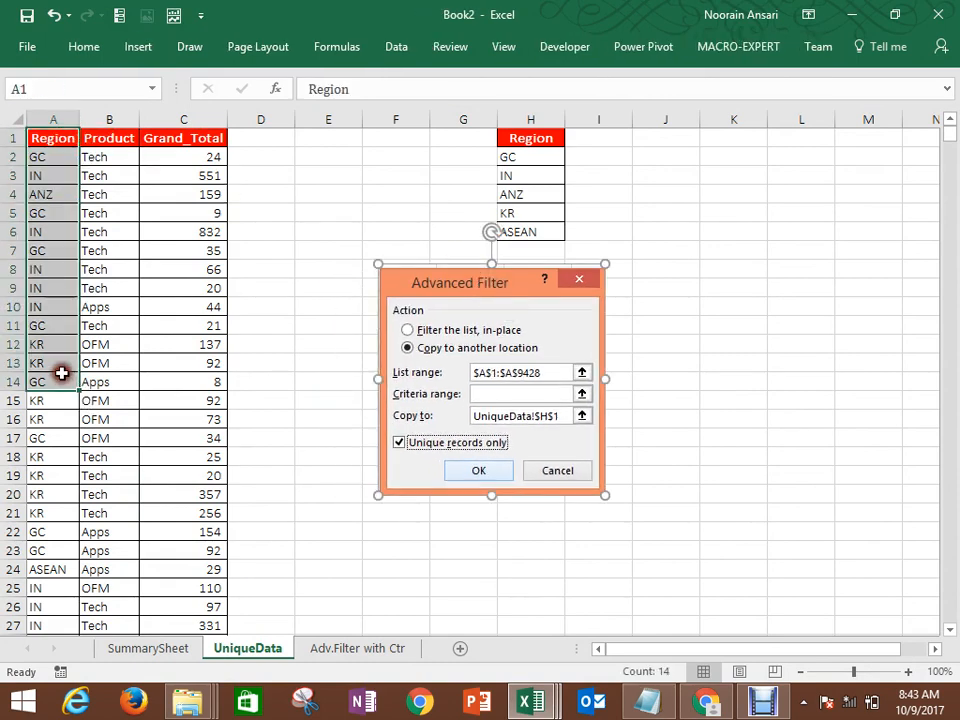
left_click(549, 140)
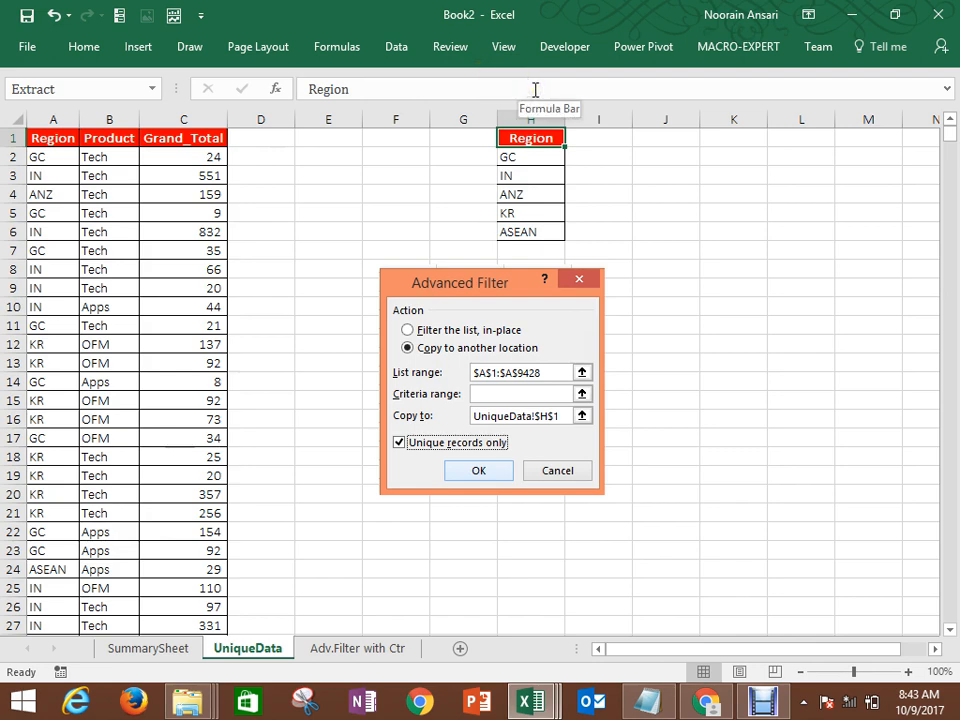
left_click(53, 119)
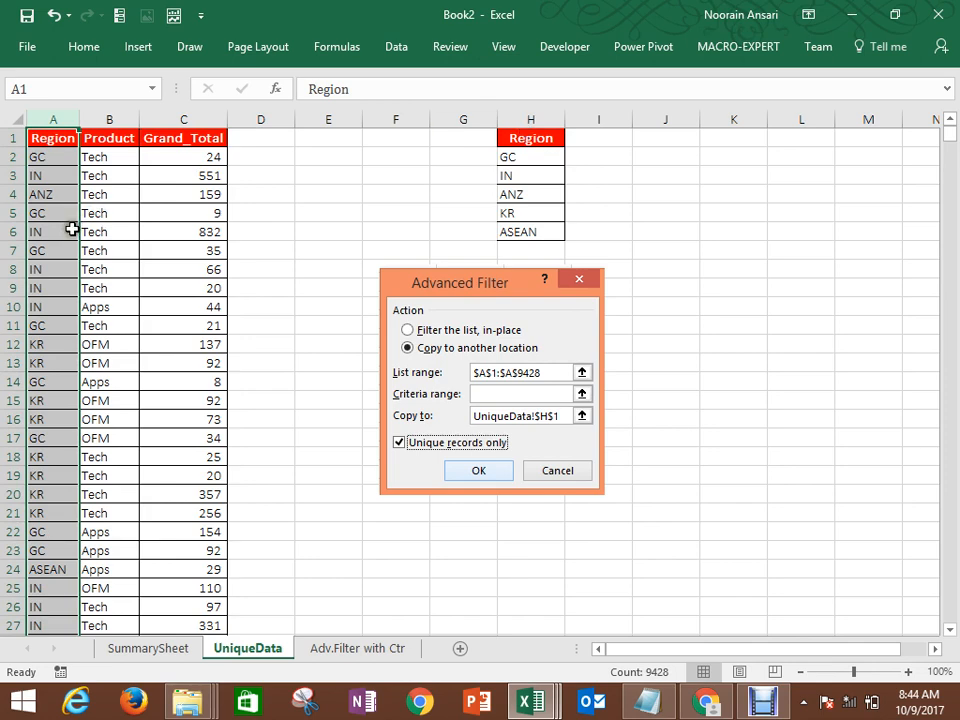
left_click(55, 145)
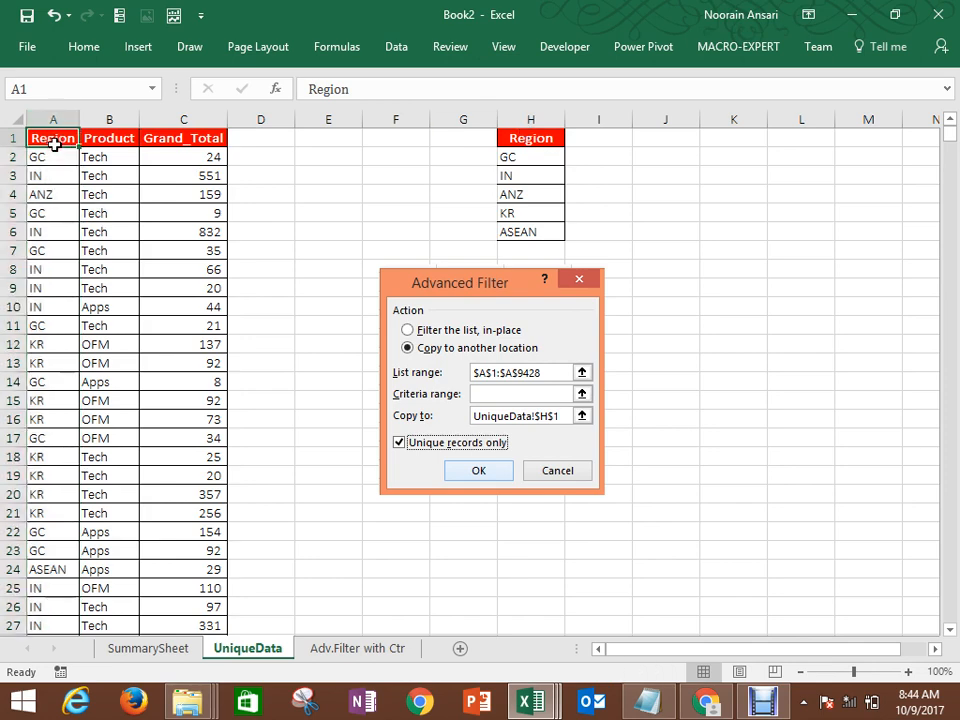
left_click(555, 159)
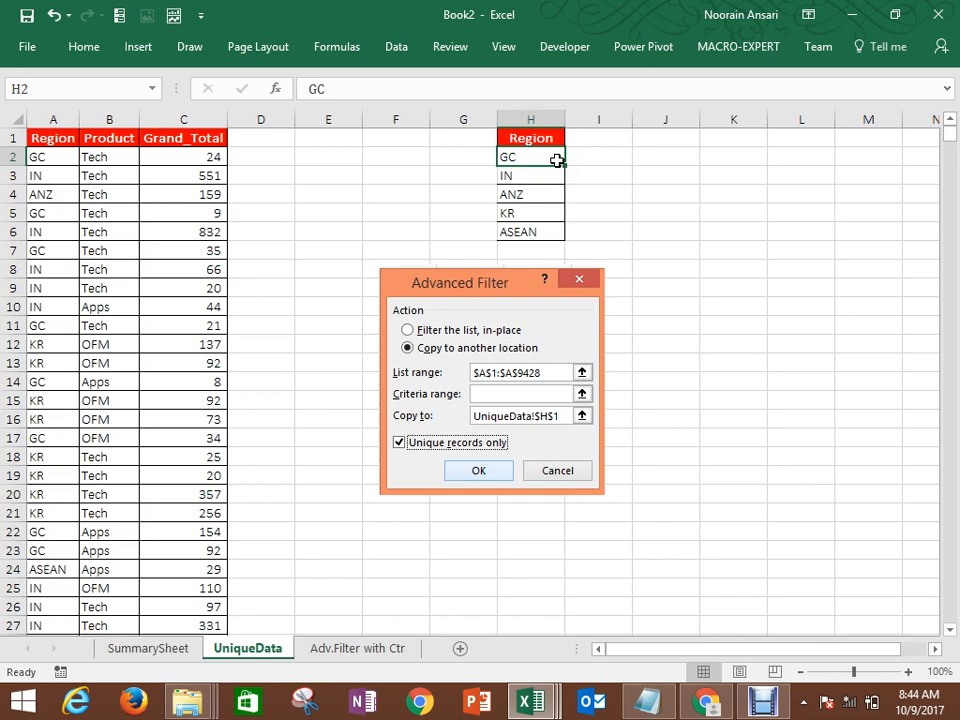
Step: On the "Adv.Filter with Ctr" sheet, copy the Region header and GC value from A1:A2 to G1 as the criteria range
left_click(325, 650)
left_click(356, 349)
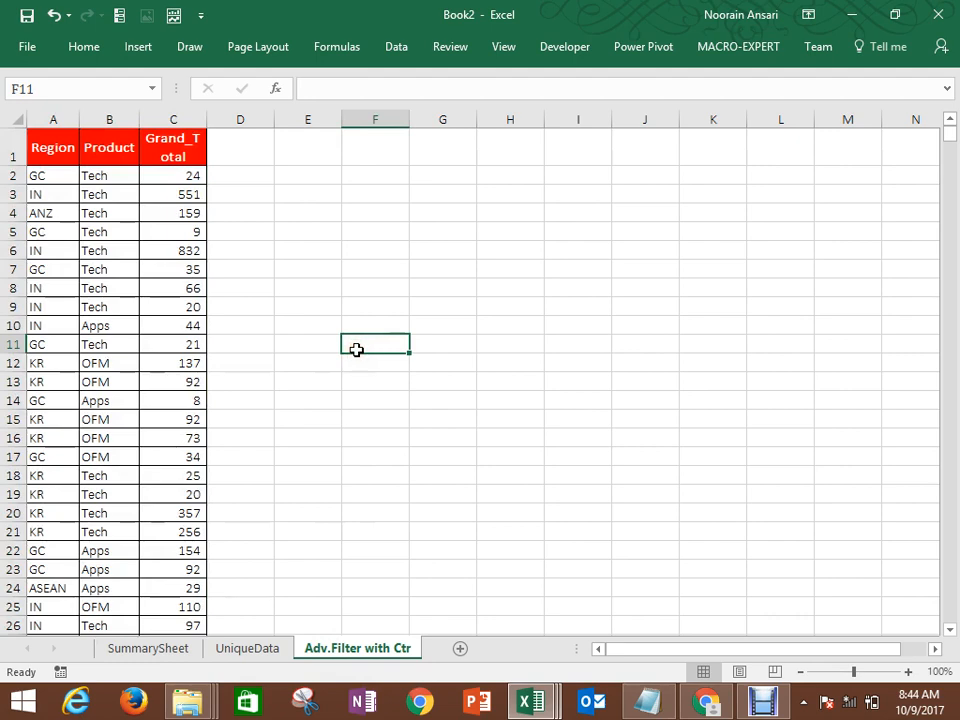
key("ctrl+Left")
key("ctrl+Up")
key("ctrl+Left")
key("shift+Down")
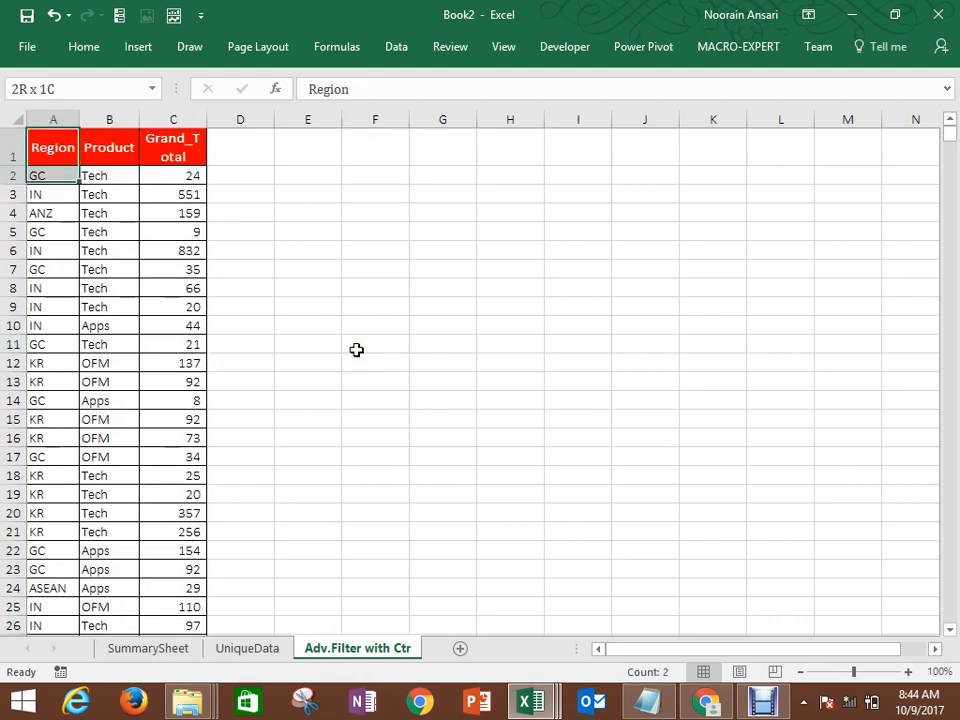
key("ctrl+c")
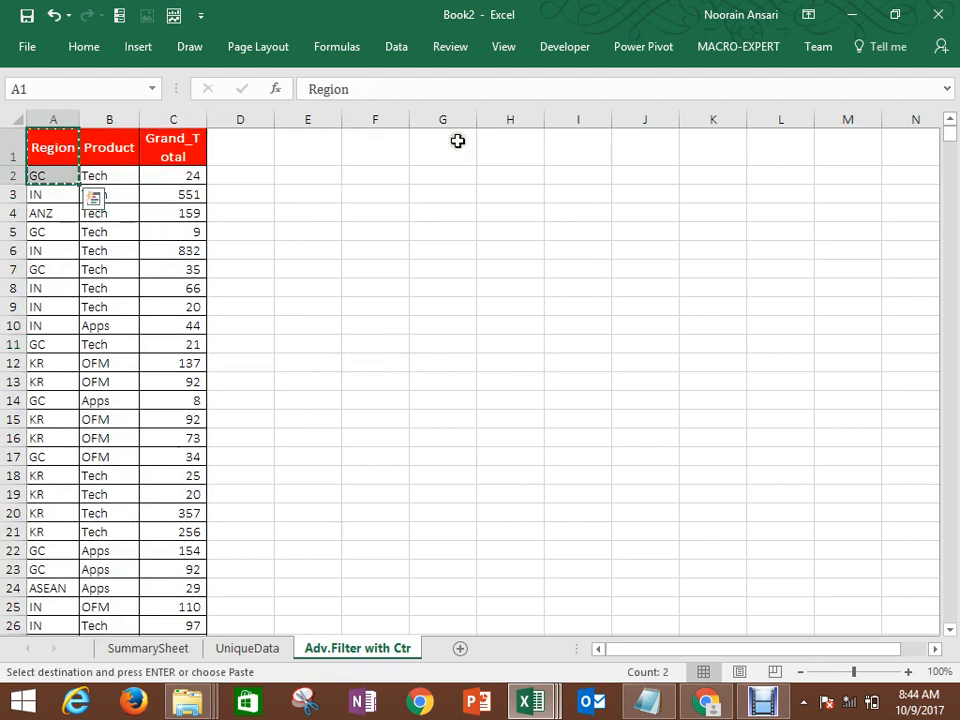
left_click(455, 140)
key("ctrl+v")
left_click(530, 260)
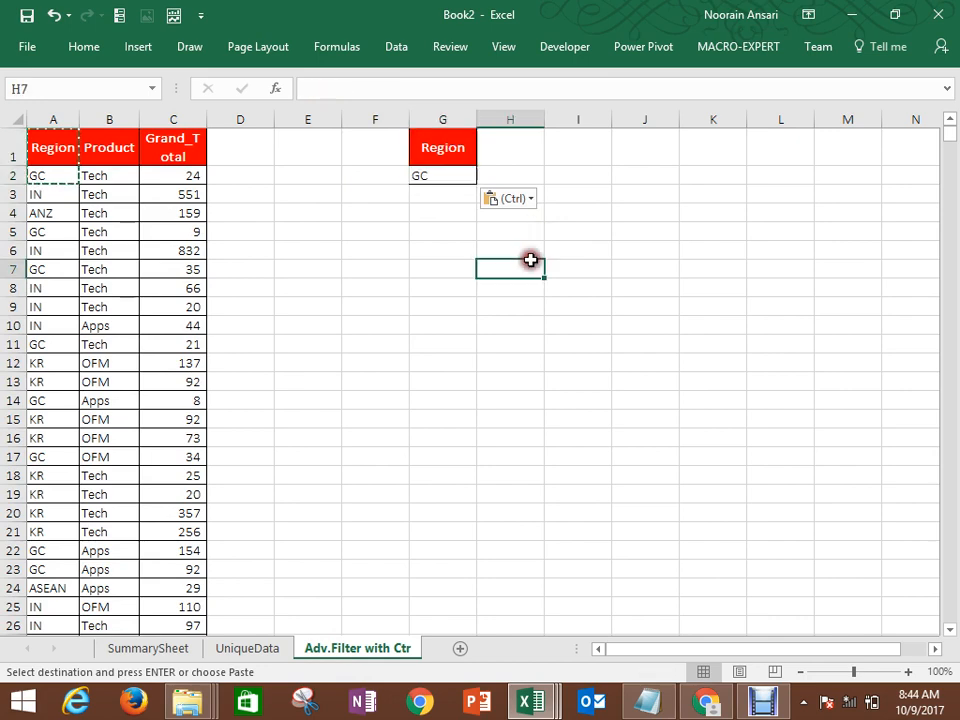
left_click(402, 224)
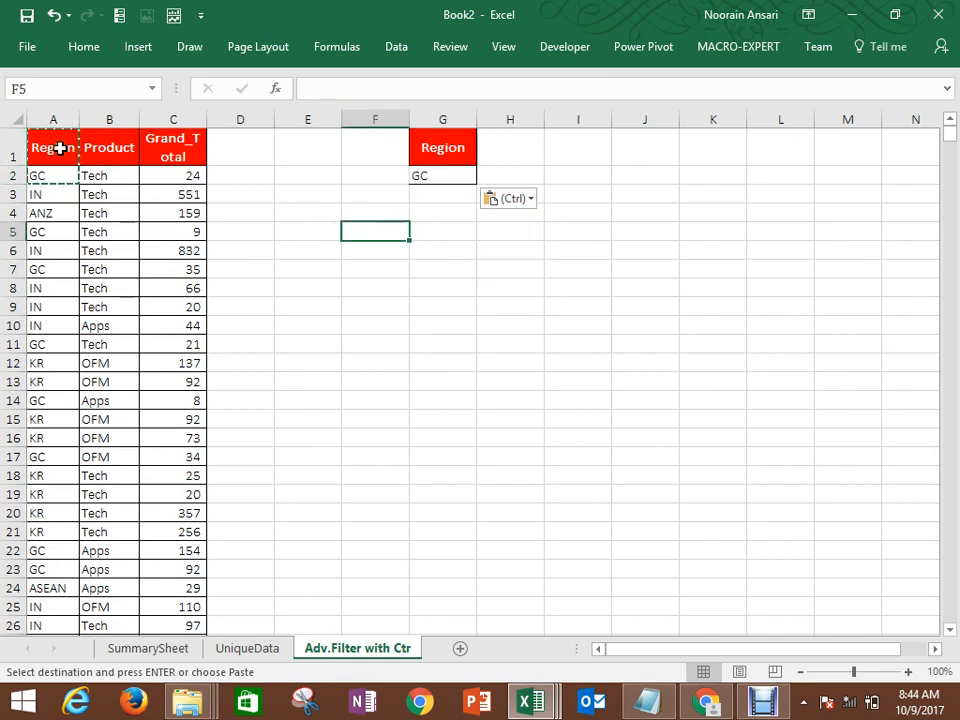
Step: Start an Advanced Filter on the A1:C9428 table that copies to another location, with G1:G2 as the criteria range
left_click(60, 148)
key("alt+a")
key("q")
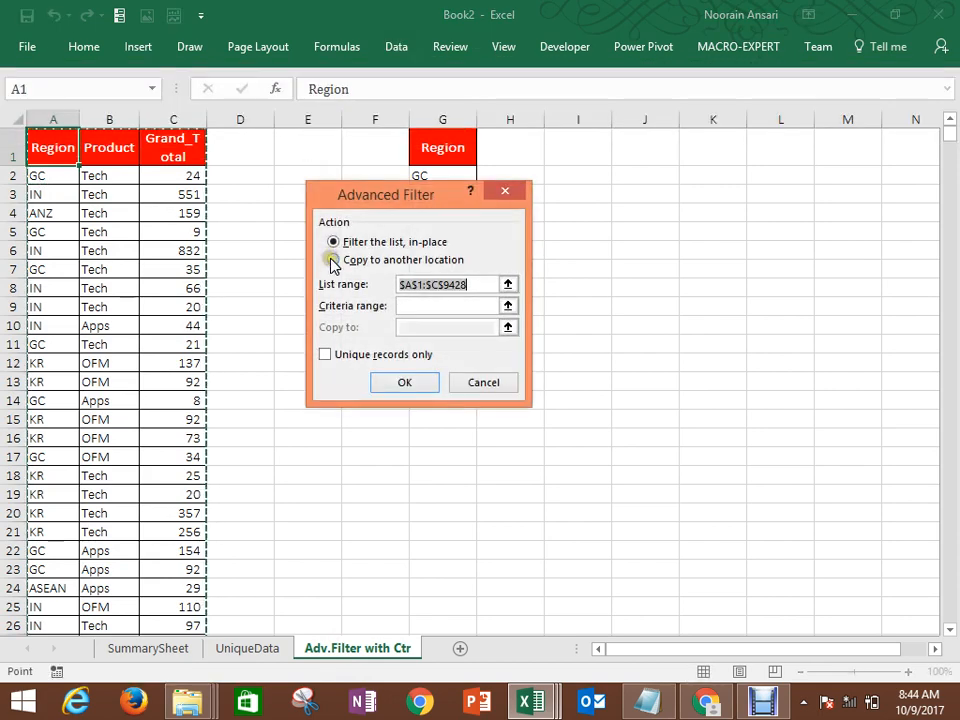
left_click(333, 259)
left_click(508, 309)
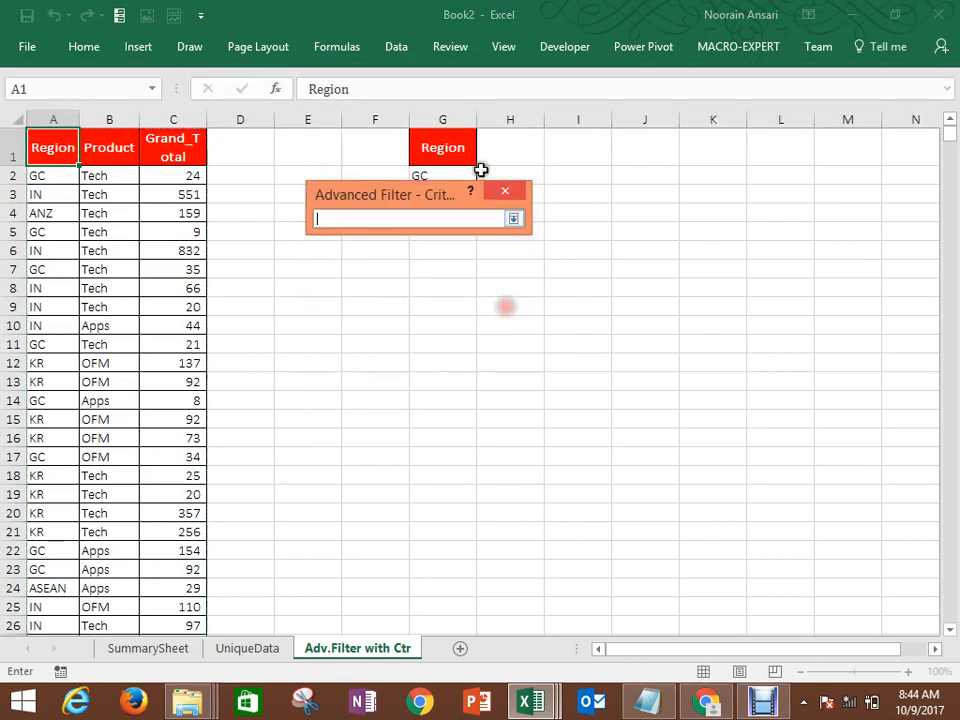
left_click_drag(450, 147, 449, 176)
key("Return")
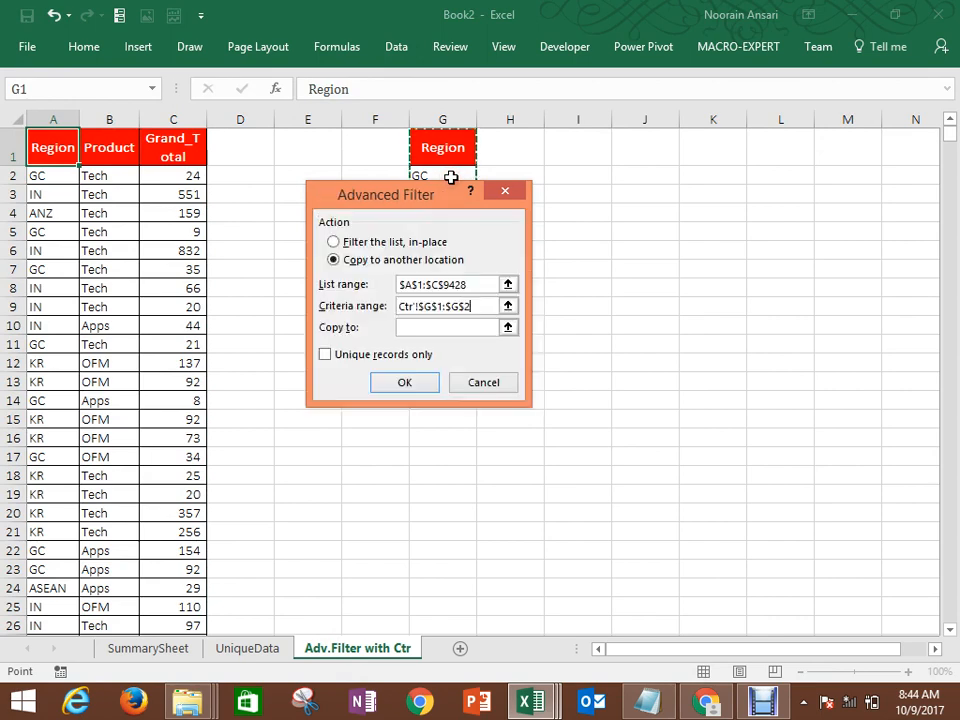
Step: Set the filter's copy destination to cell J1 and run it to extract the GC records
left_click(508, 328)
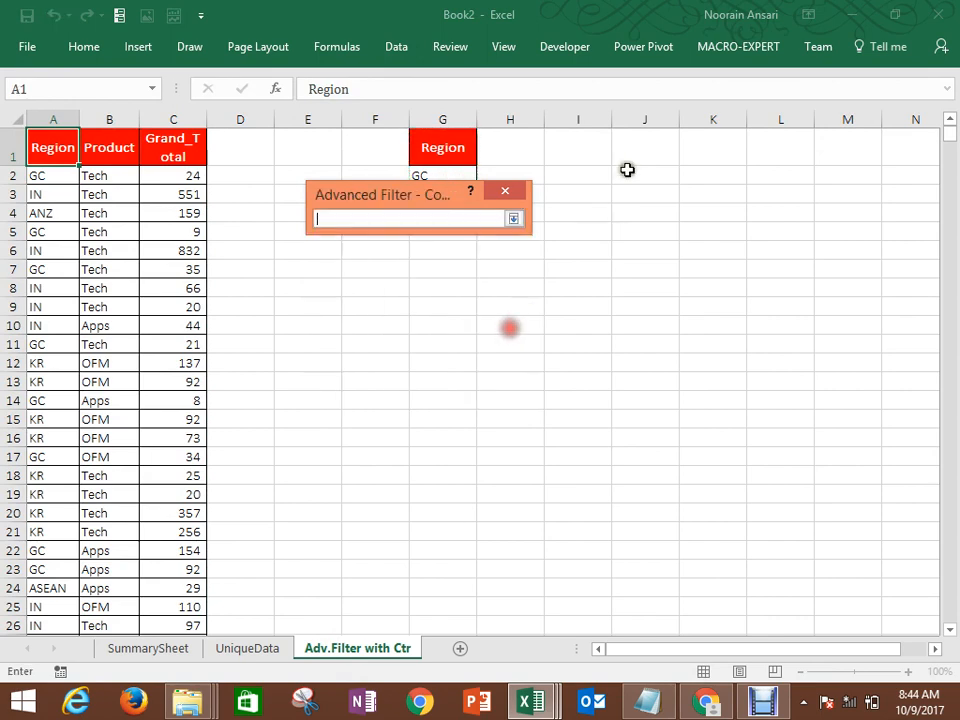
left_click(643, 150)
key("Return")
key("Return")
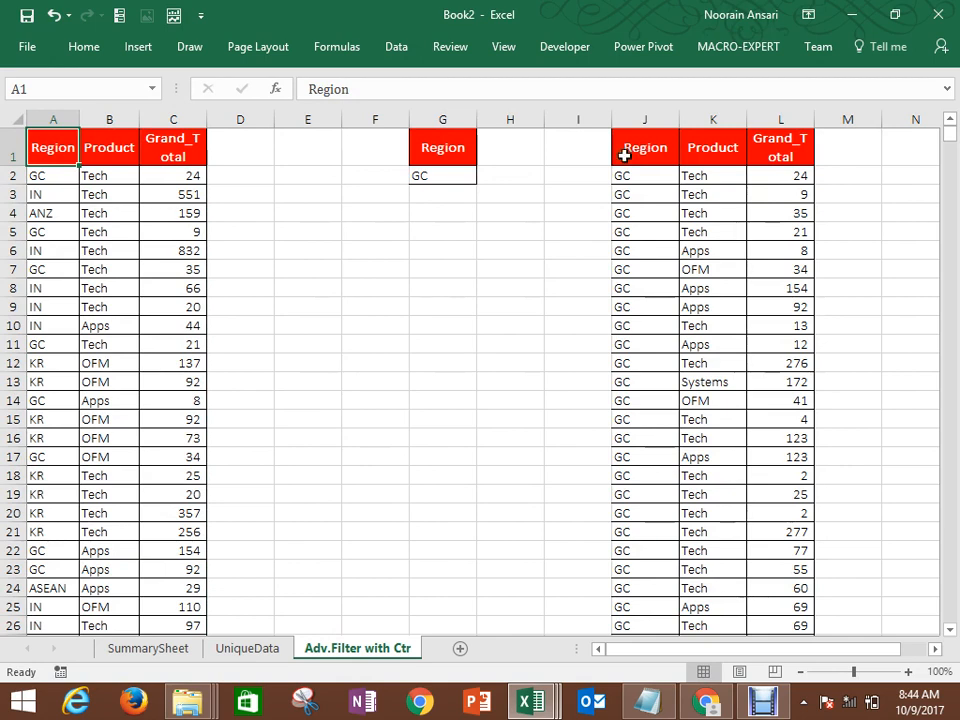
Step: Add a new worksheet after "Adv.Filter with Ctr" and rename it "Adv.Filter with Multictr"
left_click(459, 650)
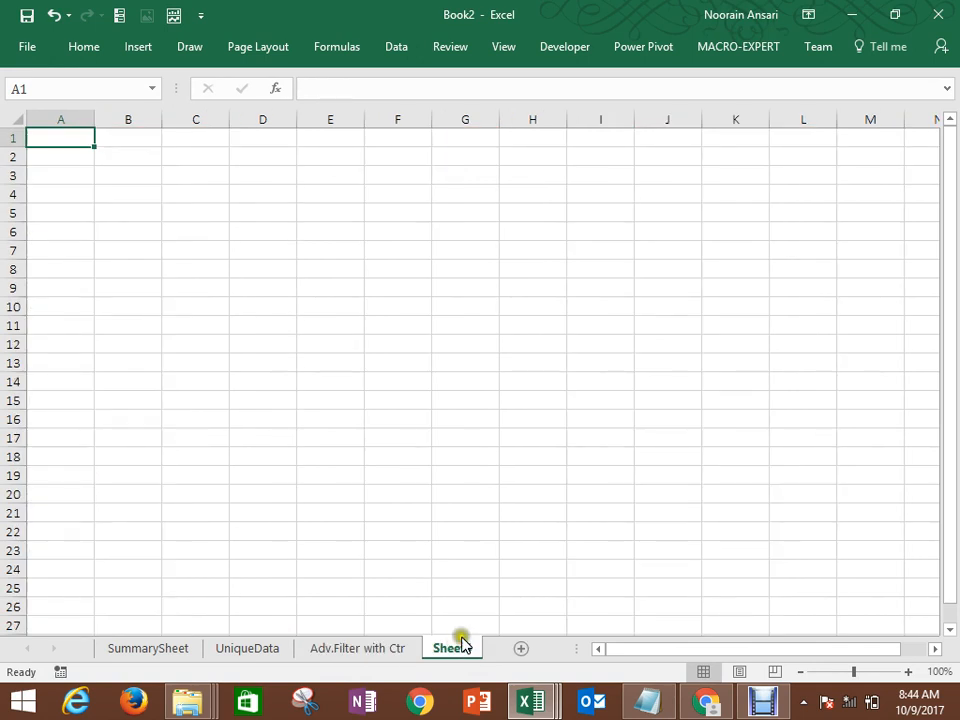
right_click(461, 645)
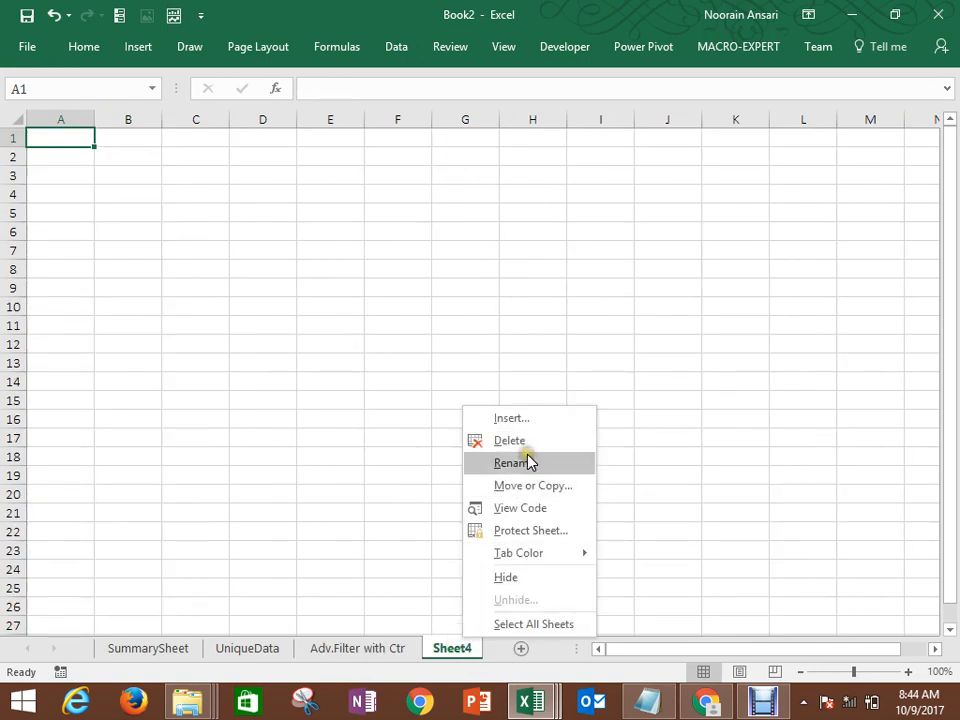
left_click(512, 462)
type("Ad")
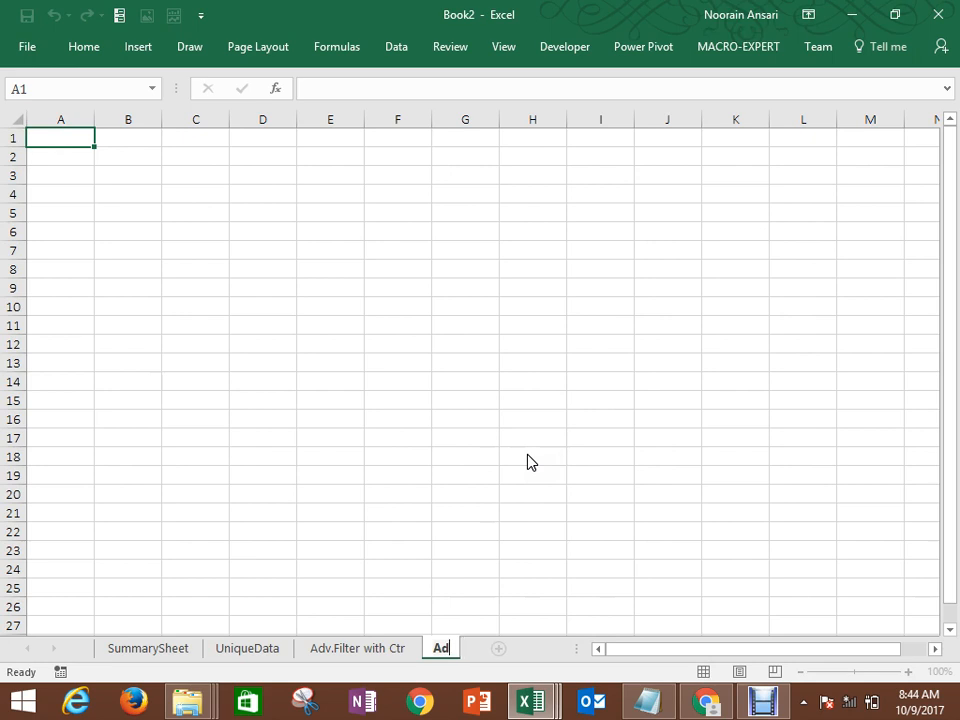
type("v.Filt")
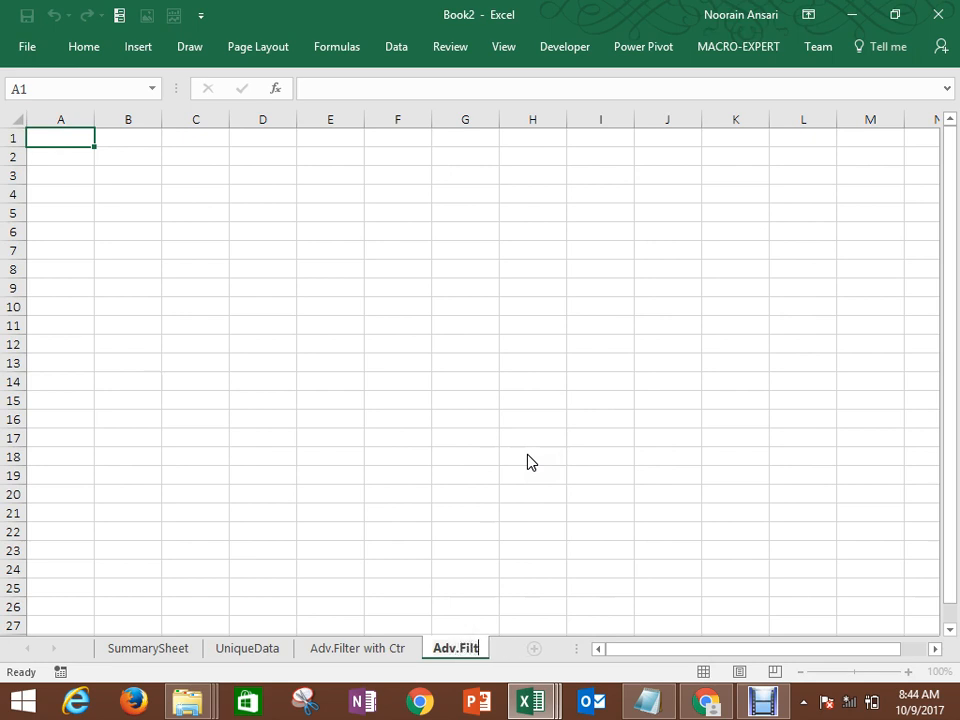
type("er with")
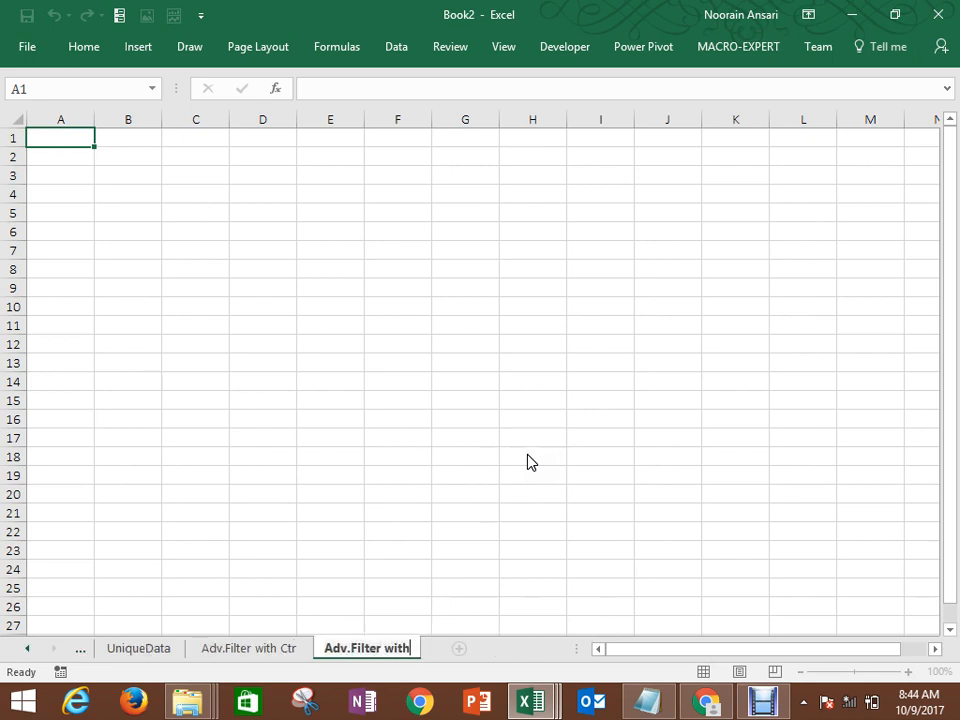
type(" Multictr")
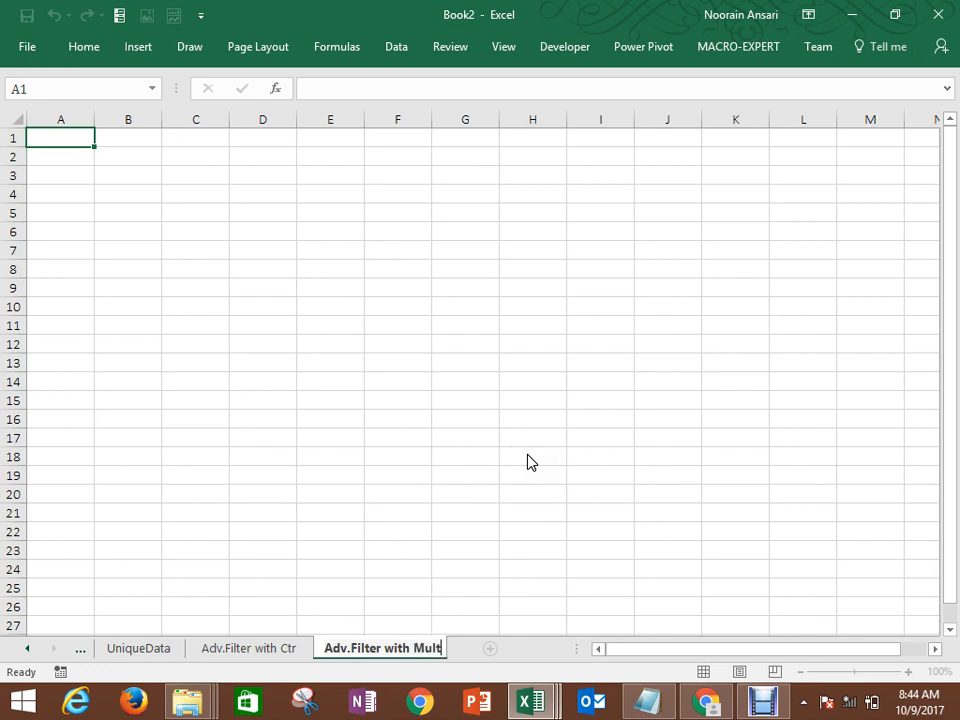
left_click(474, 396)
Step: Copy the full Region, Product and Grand_Total table from "Adv.Filter with Ctr" to cell A1 of "Adv.Filter with Multictr"
left_click(250, 648)
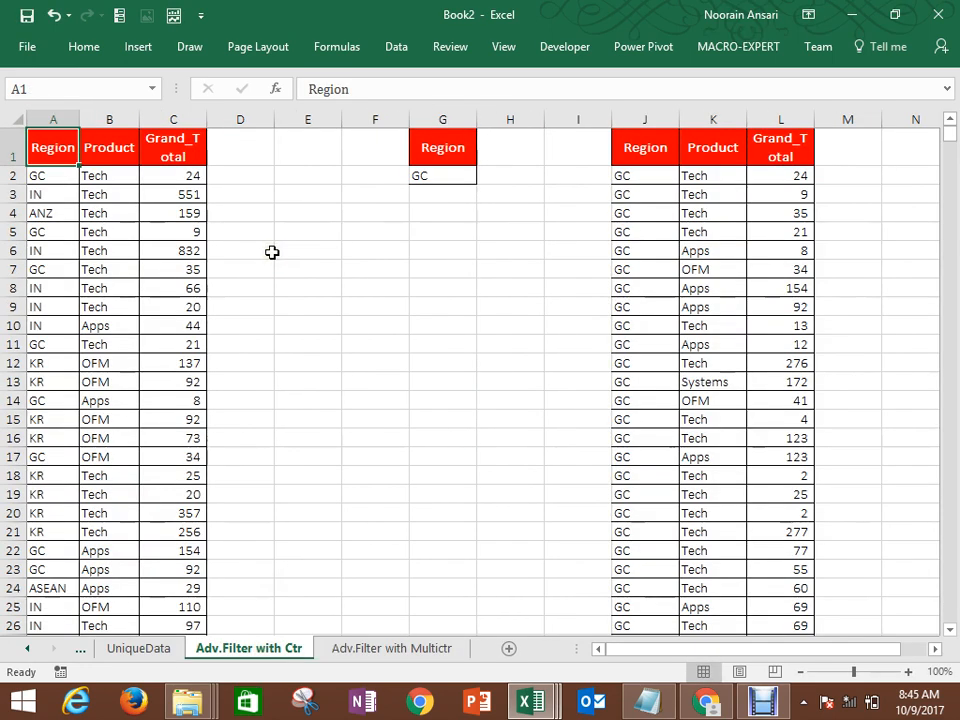
key("Right")
key("Right")
key("Right")
key("Left")
key("Left")
key("Left")
key("ctrl+shift+Right")
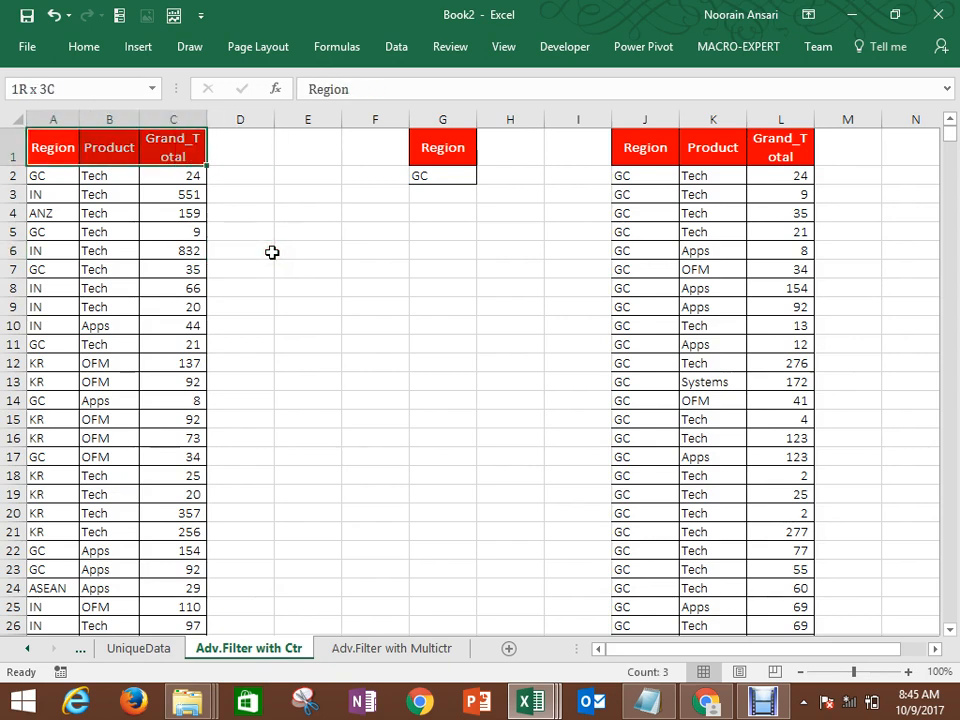
key("ctrl+shift+Down")
key("ctrl+c")
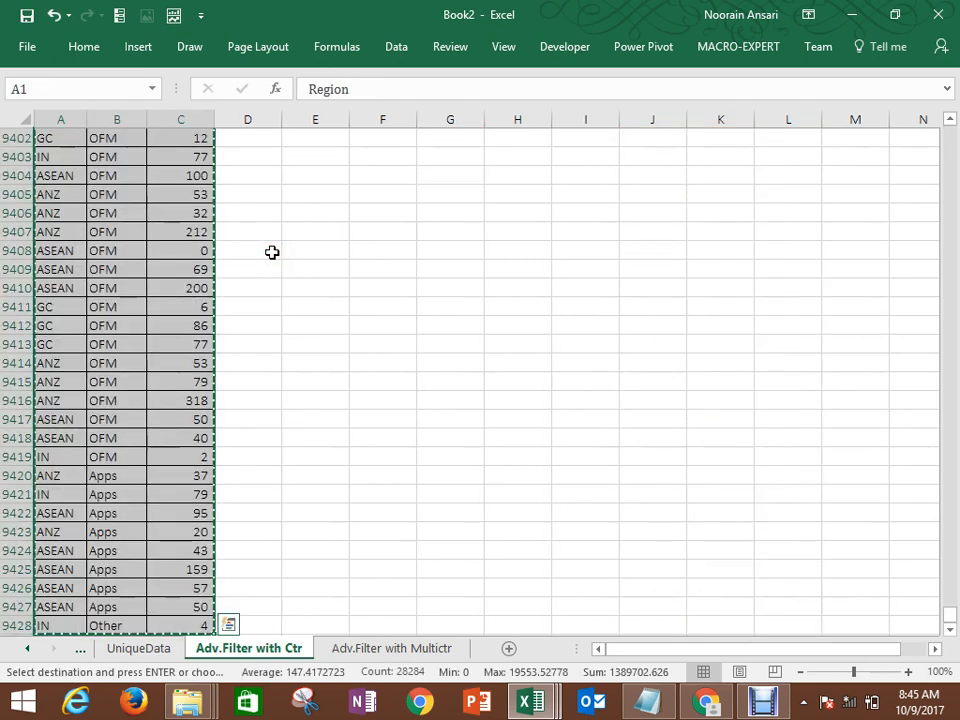
left_click(397, 650)
key("ctrl+Home")
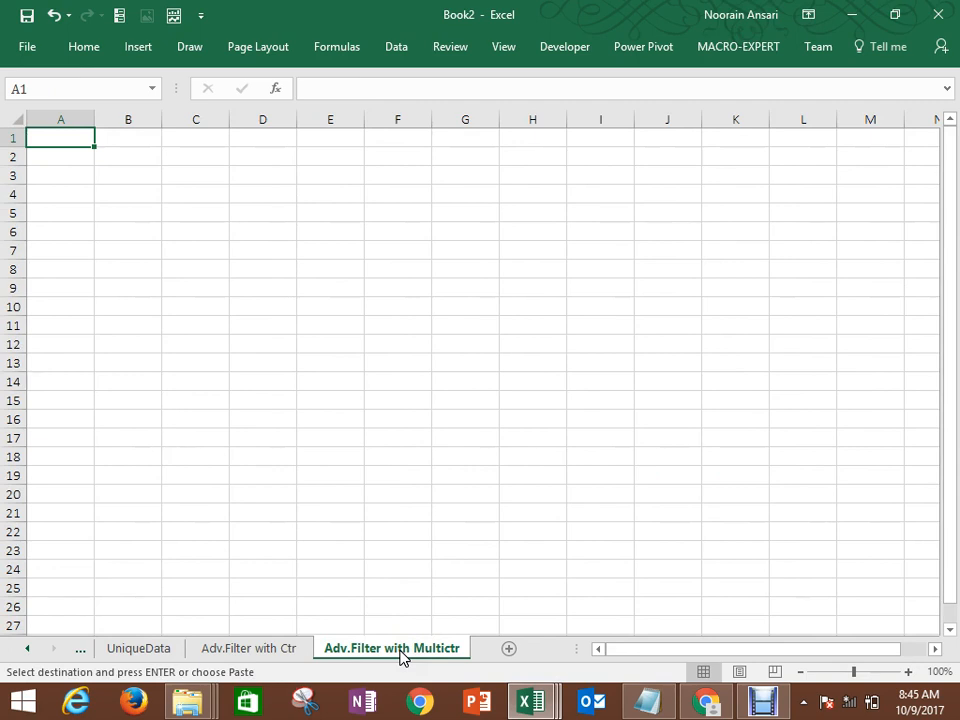
key("ctrl+v")
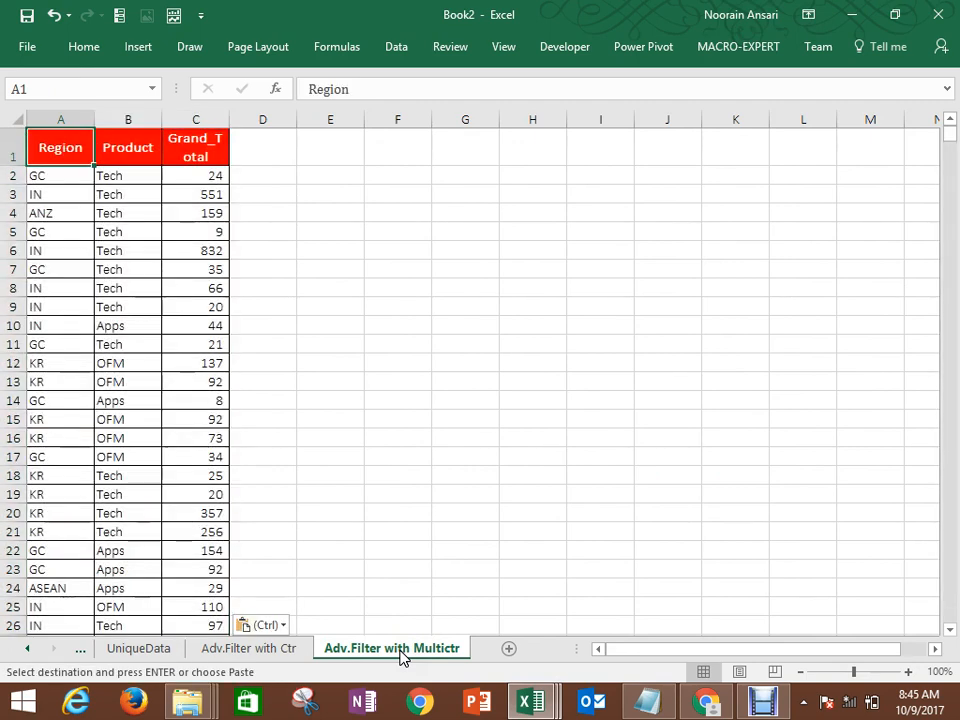
Step: Copy the Region header from A1 to F1 to begin the criteria range
key("ctrl+c")
key("Right")
key("Right")
key("Right")
key("Right")
key("Right")
key("ctrl+v")
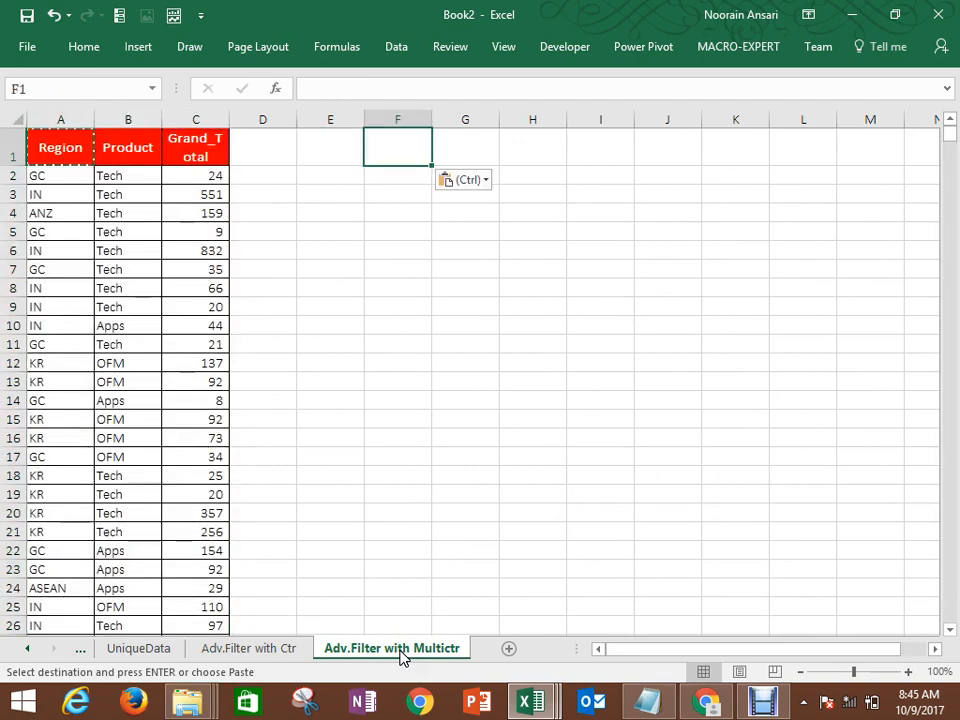
Step: Copy the Product and Grand_Total headers from B1:C1 to G1:H1 beside the Region criteria header
key("Left")
key("Left")
key("Left")
key("Left")
key("shift+Right")
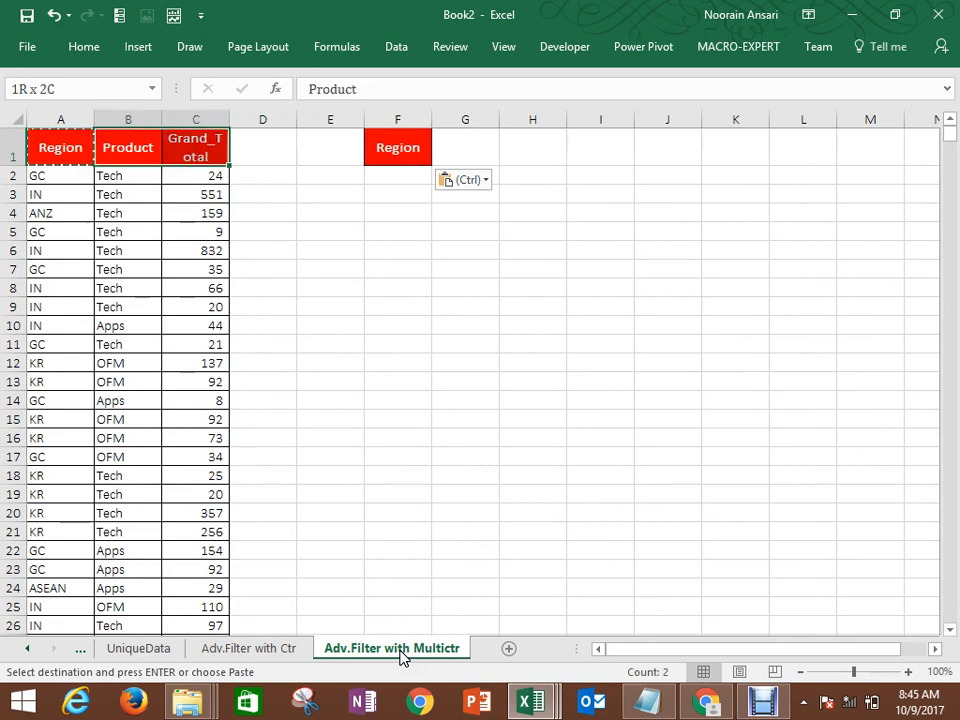
key("Escape")
key("ctrl+c")
key("Right")
key("Right")
key("Right")
key("Right")
key("Right")
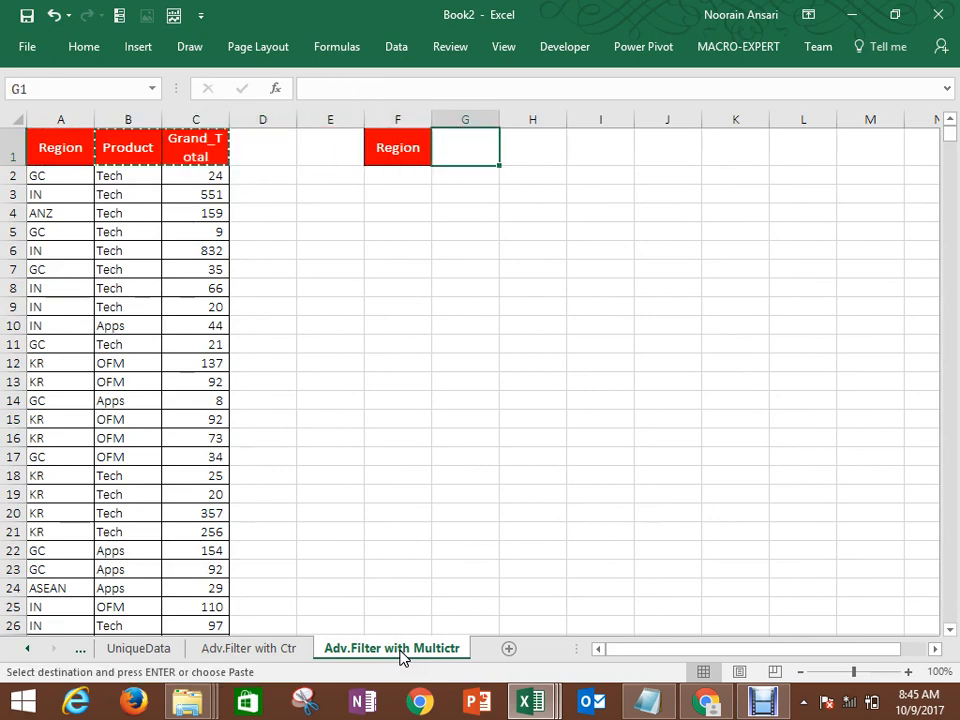
key("ctrl+v")
key("Escape")
Step: Duplicate the Grand_Total criteria header from H1 into I1
key("Right")
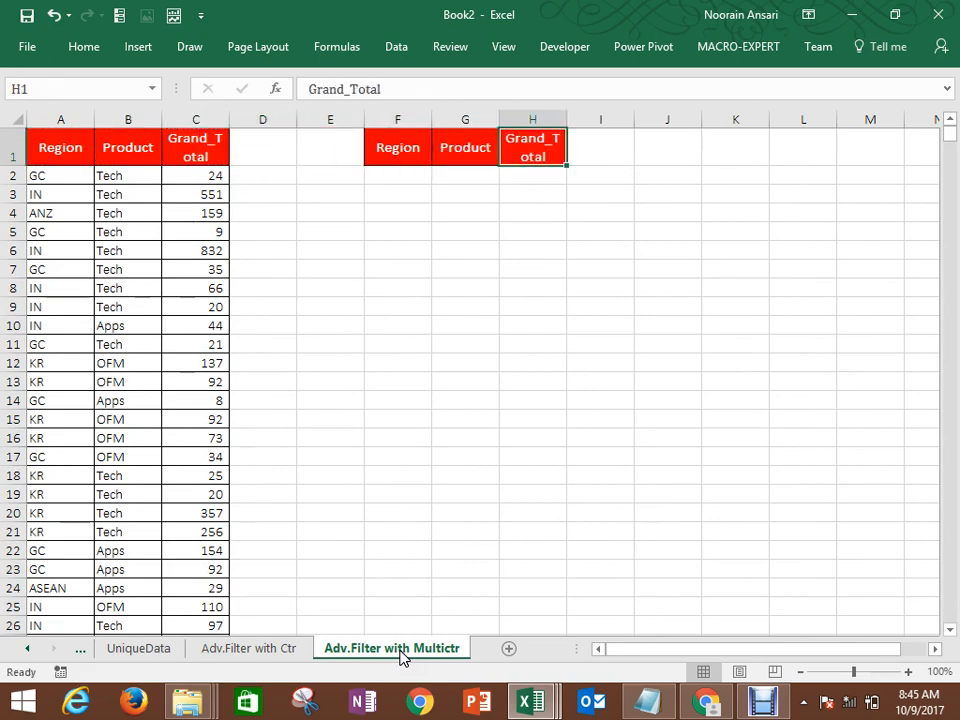
key("ctrl+c")
key("Right")
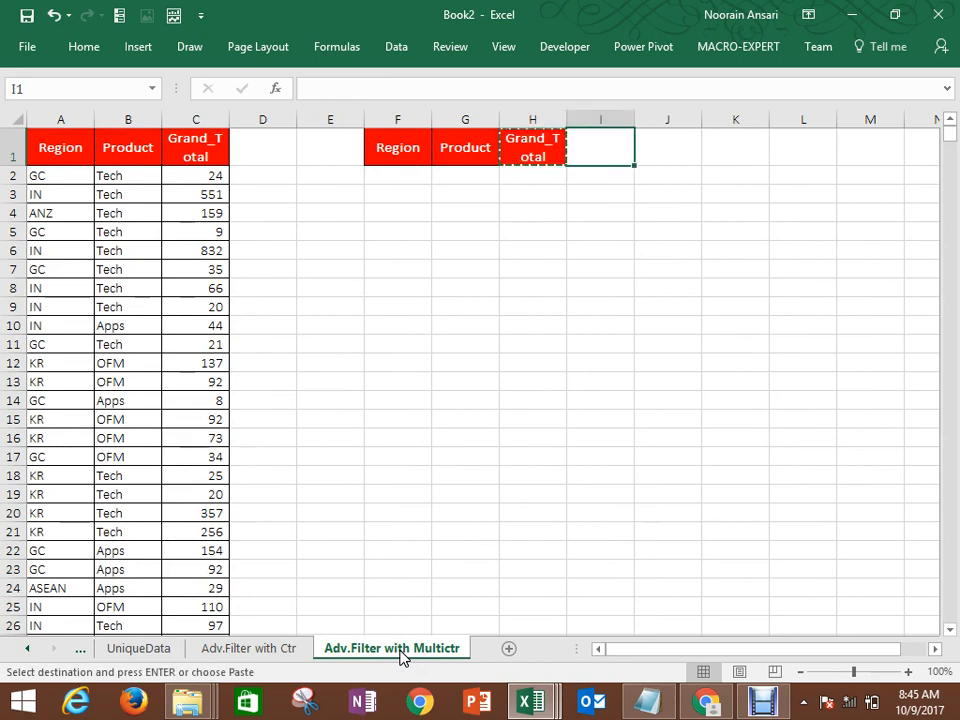
key("ctrl+v")
key("Escape")
Step: Copy the IN and Apps values from A10:B10 to F2:G2 as the Region and Product criteria
key("Left")
key("Left")
key("Down")
key("Down")
key("Down")
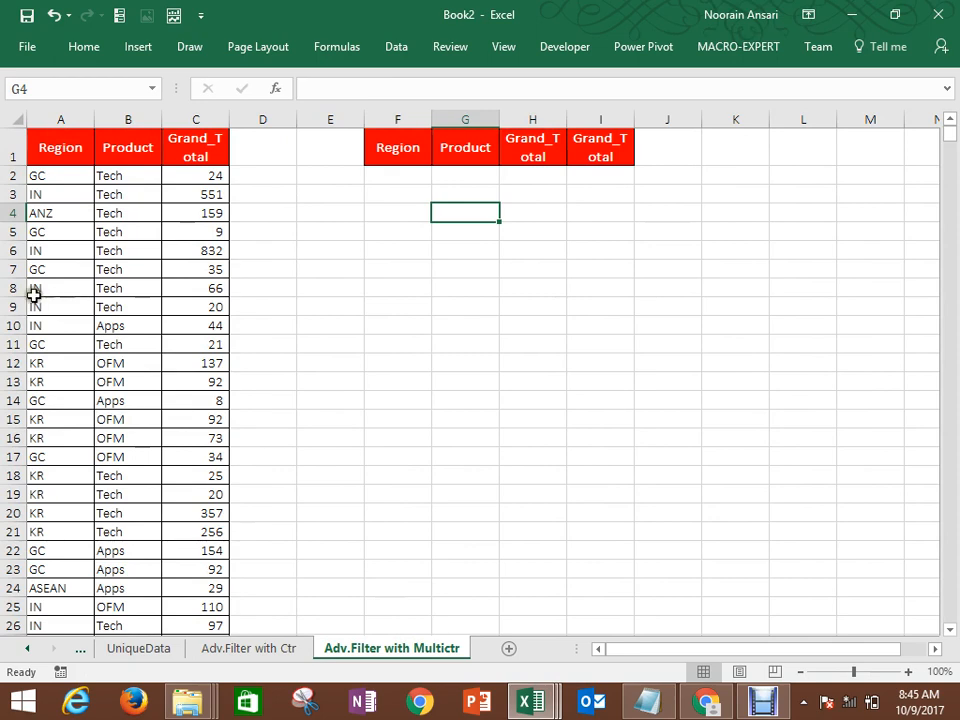
left_click_drag(35, 327, 124, 326)
key("ctrl+c")
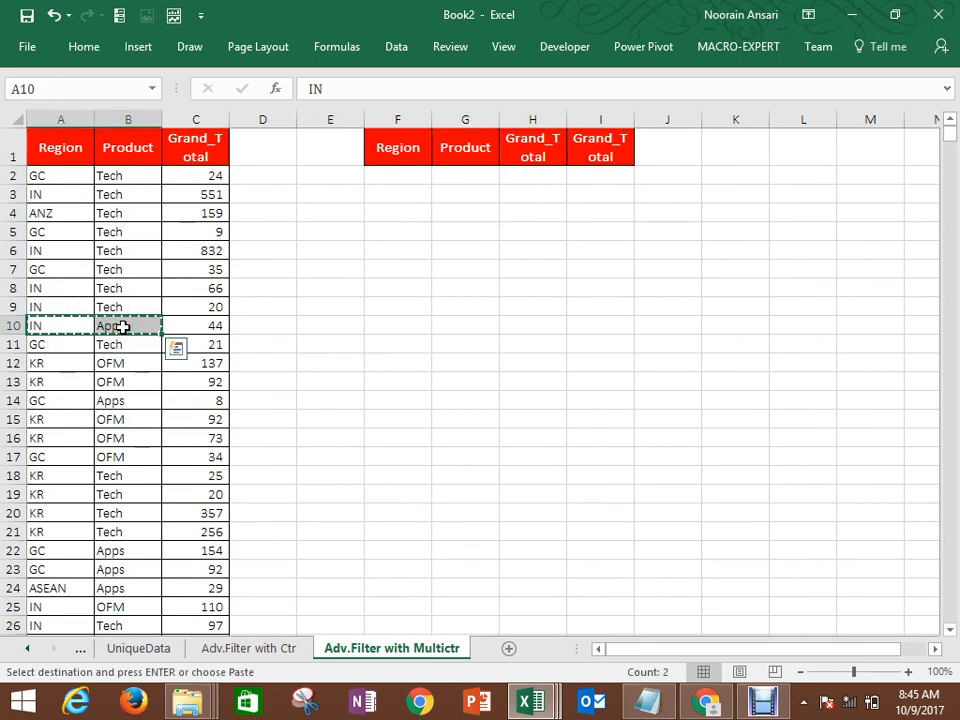
left_click(399, 180)
key("ctrl+v")
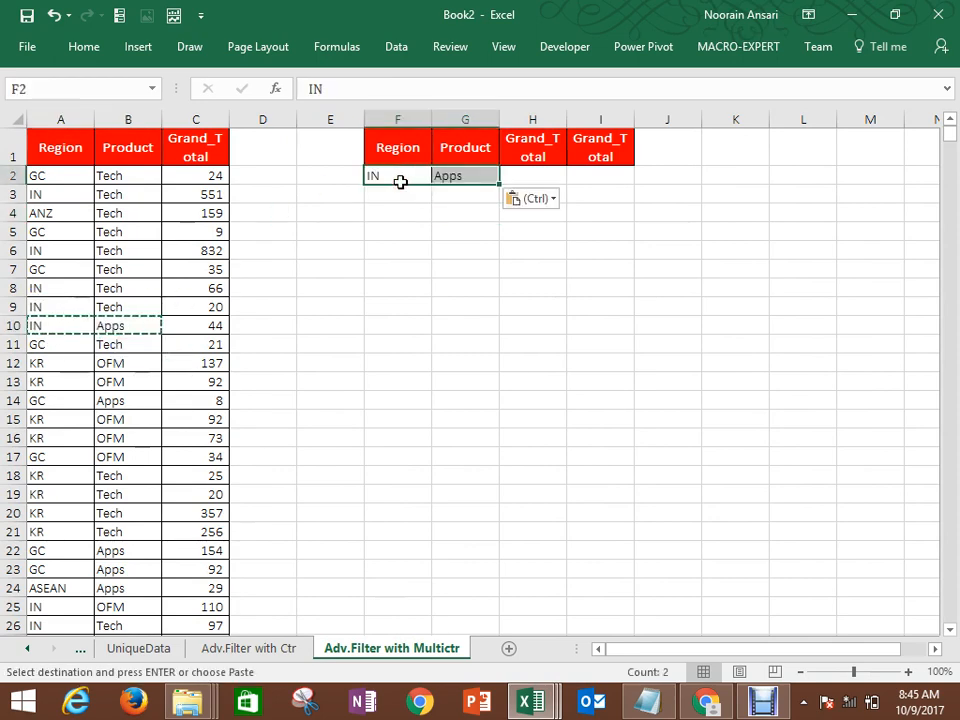
Step: Enter the Grand_Total criteria >50 in H2 and <100 in I2
left_click(517, 171)
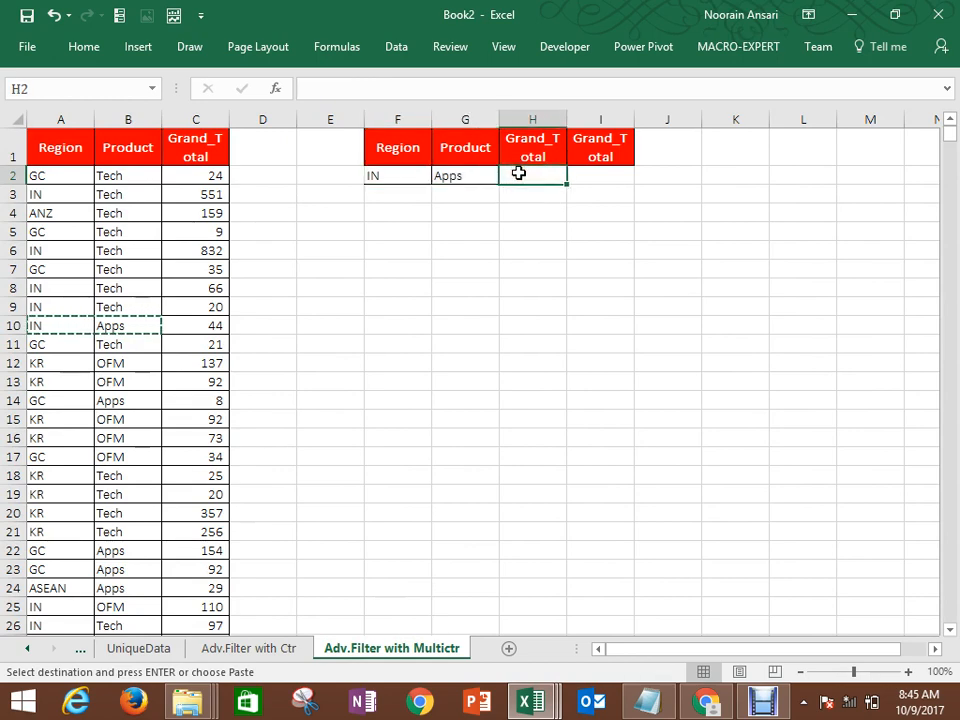
type(">50")
key("Return")
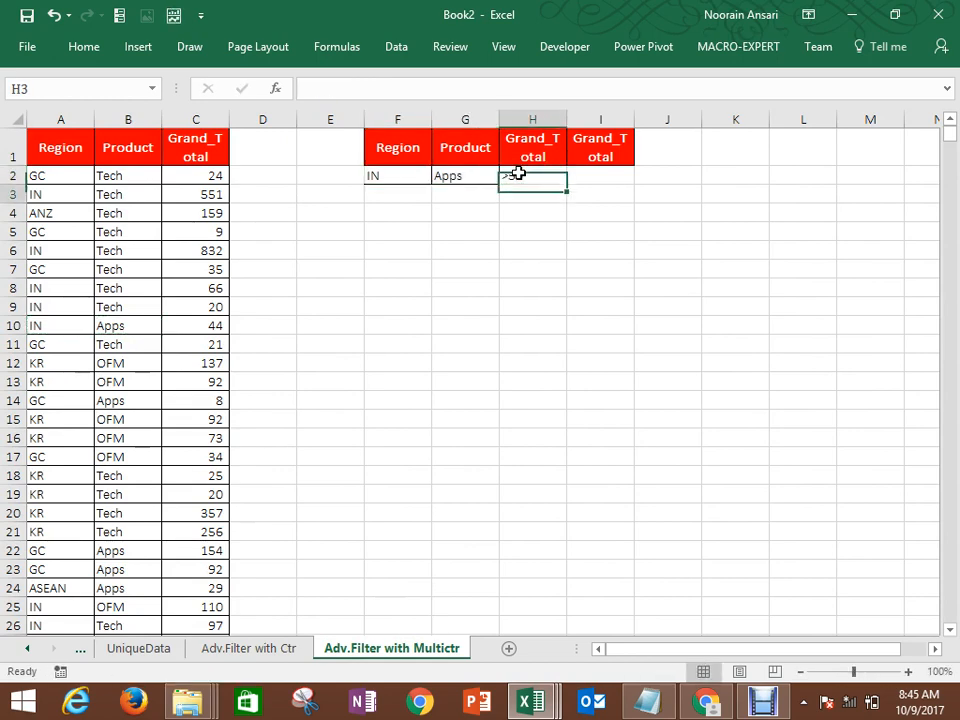
key("Up")
key("Right")
type("<1")
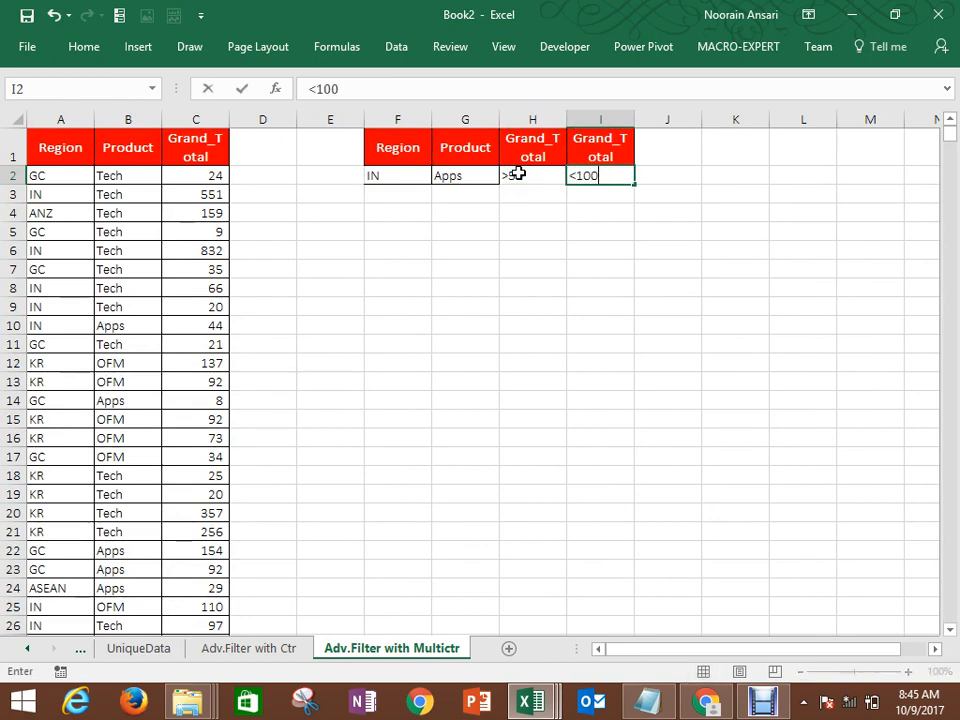
key("Up")
Step: Start an Advanced Filter on the A1:C9428 table that copies to another location, with F1:I2 as the criteria range
key("Left")
key("Left")
key("Left")
key("Left")
key("Left")
key("Left")
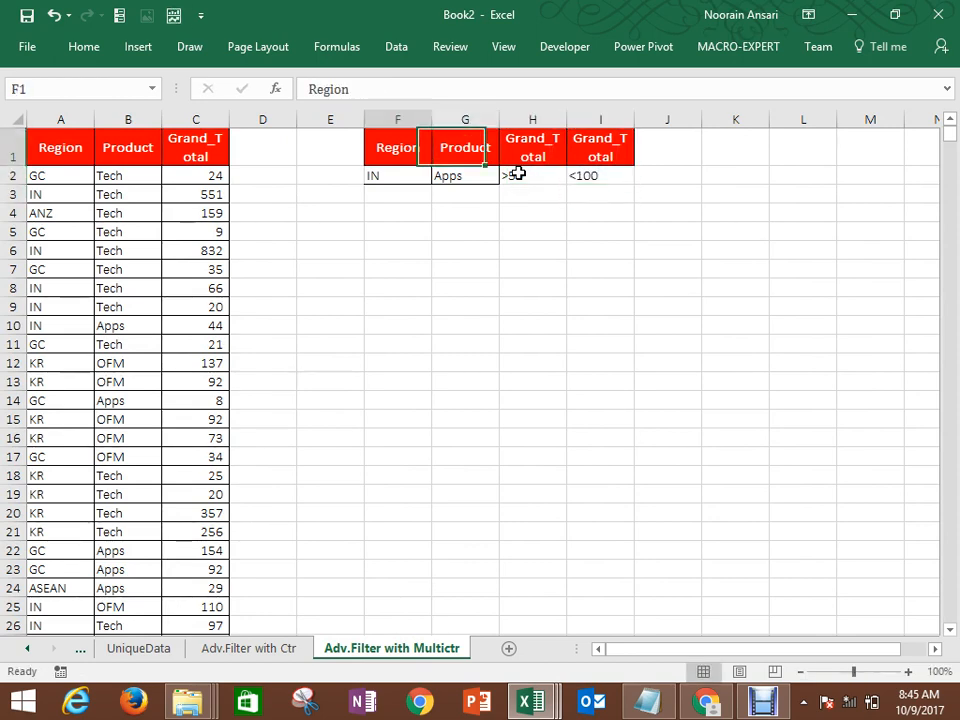
key("Left")
key("Left")
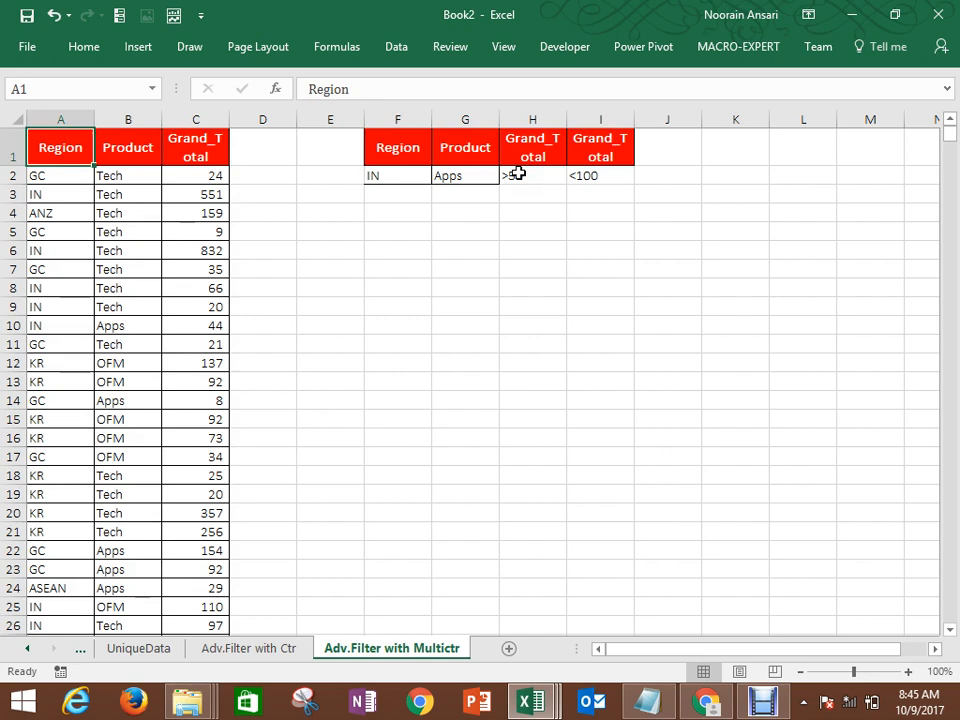
key("alt+a")
key("q")
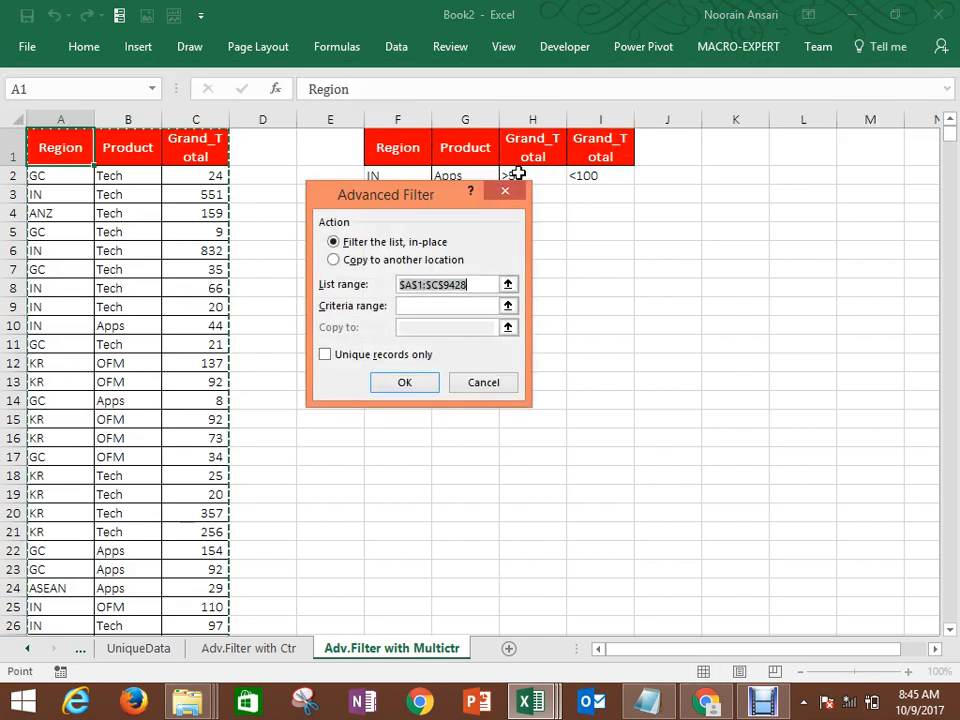
left_click(338, 260)
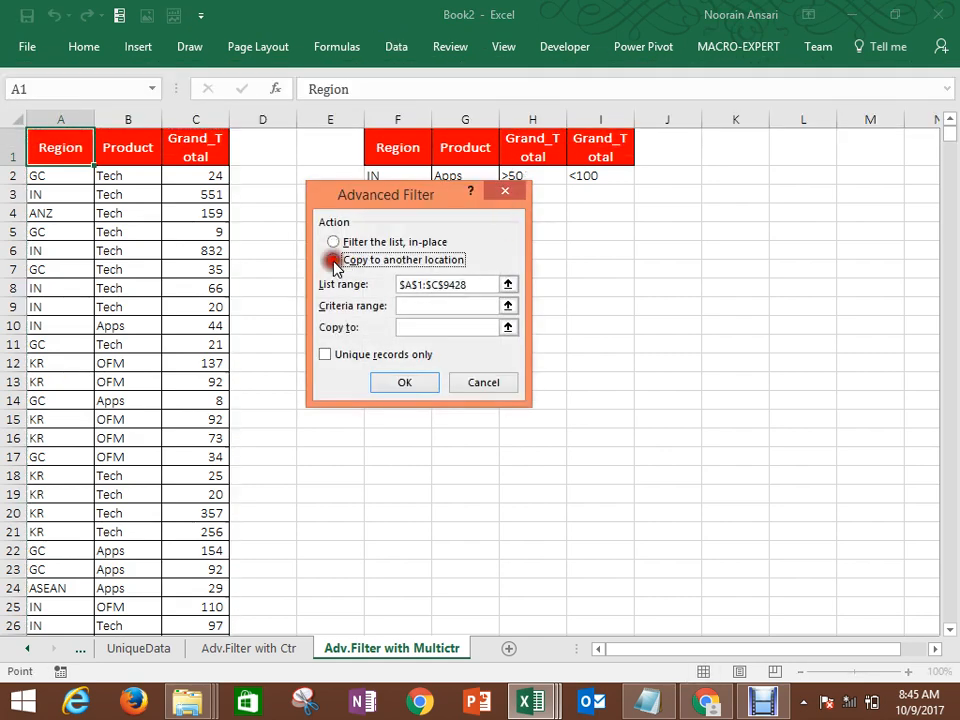
left_click(507, 306)
left_click_drag(422, 148, 593, 176)
key("Return")
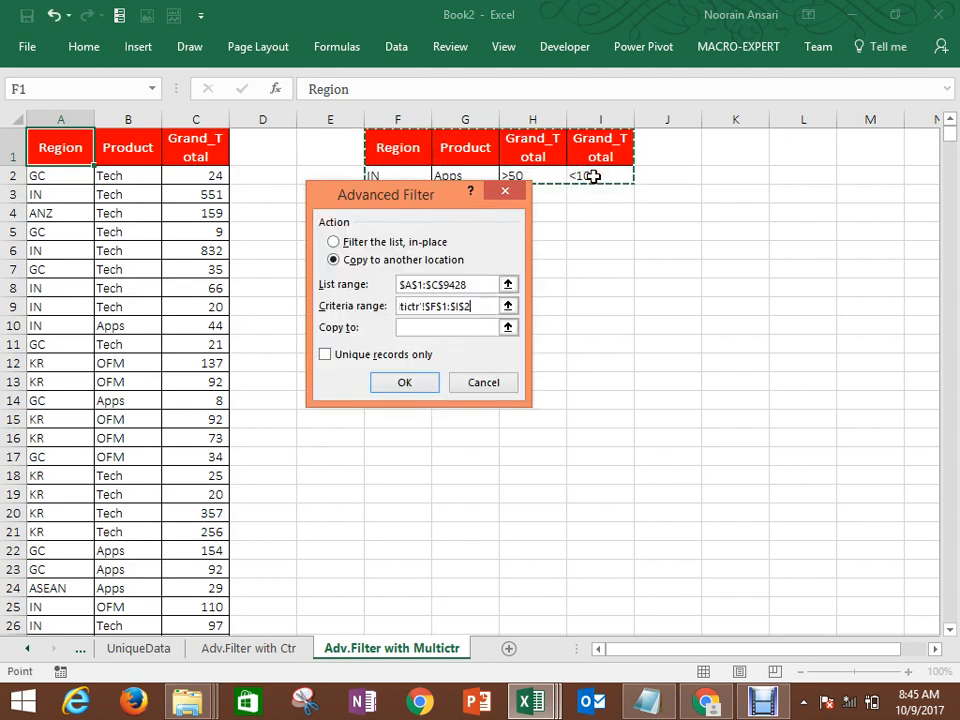
Step: Set the filter's copy destination to cell K1 and run it to extract the matching records
left_click(509, 329)
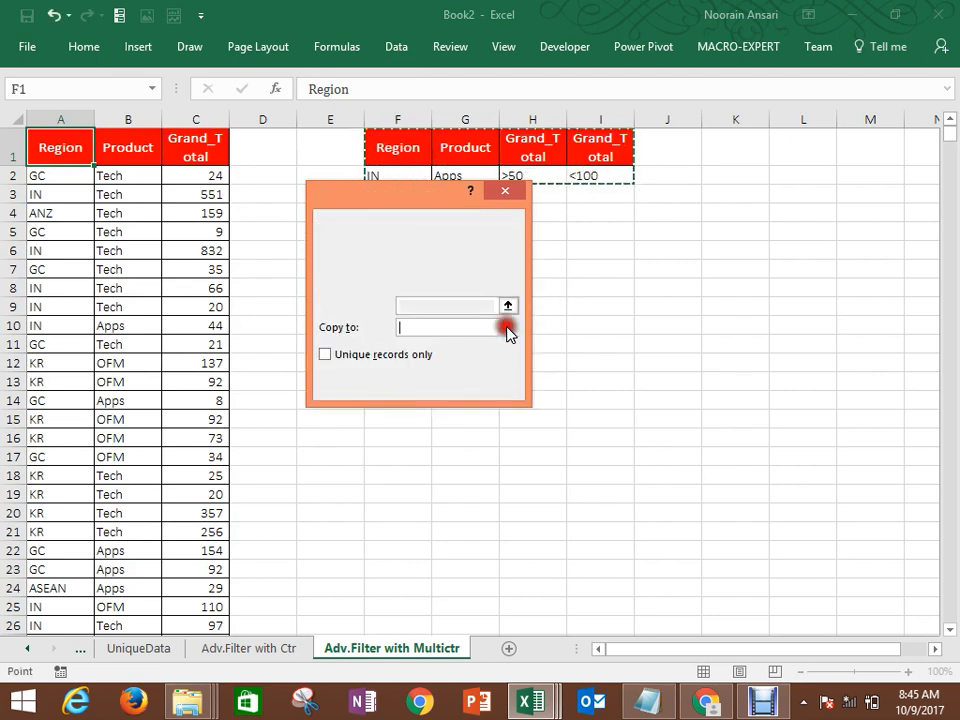
left_click(753, 138)
key("Return")
key("Return")
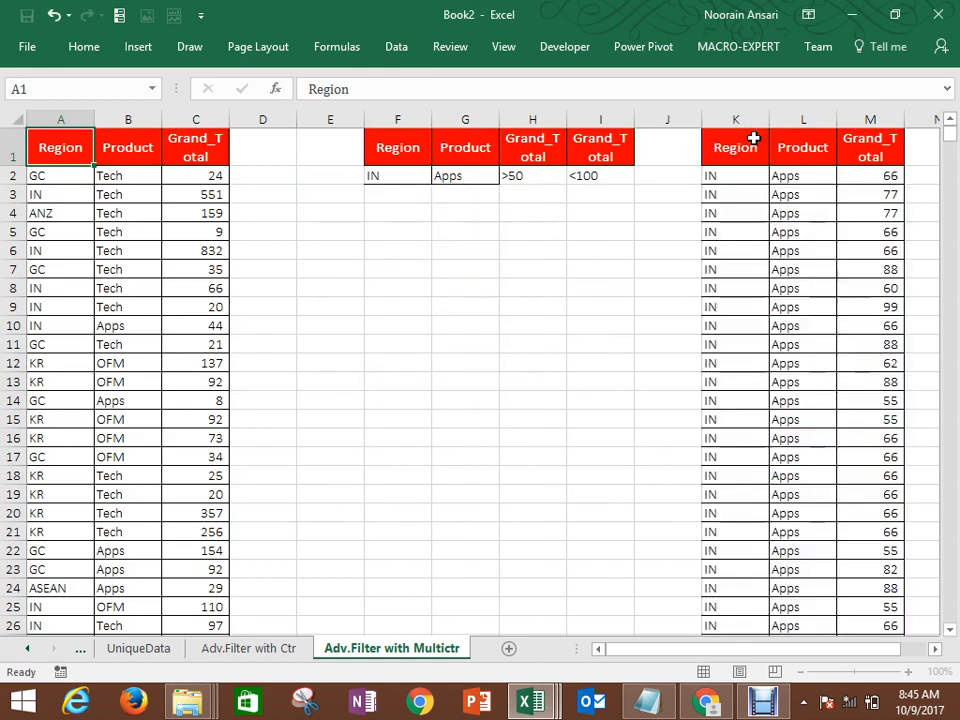
Step: Check the extracted Region, Product and Grand_Total values against the criteria in F2:I2
left_click(735, 180)
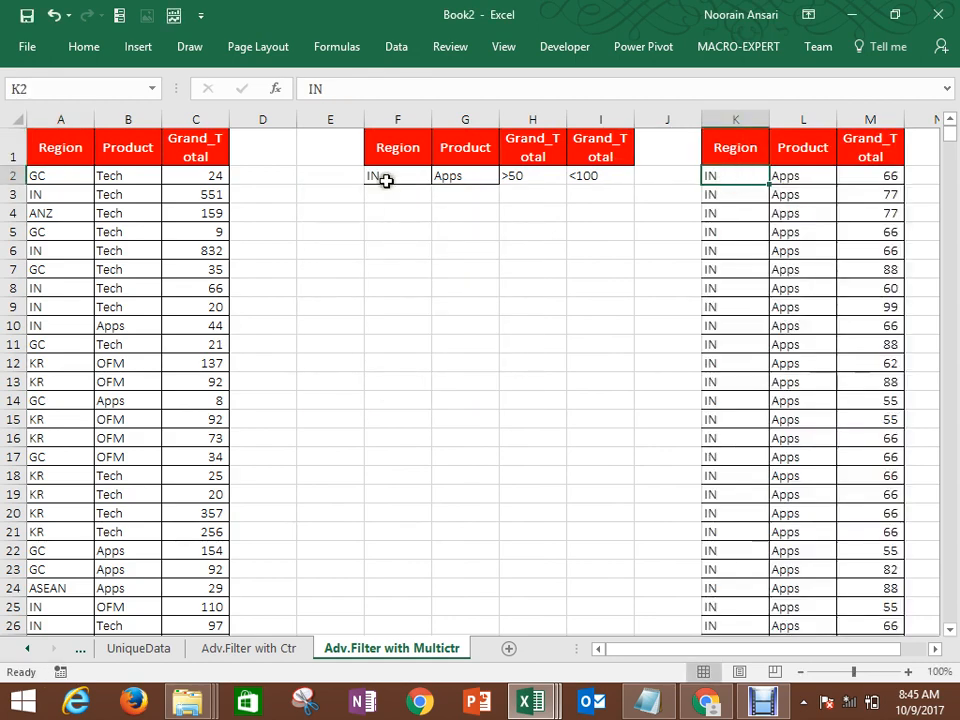
left_click(386, 180)
left_click(450, 177)
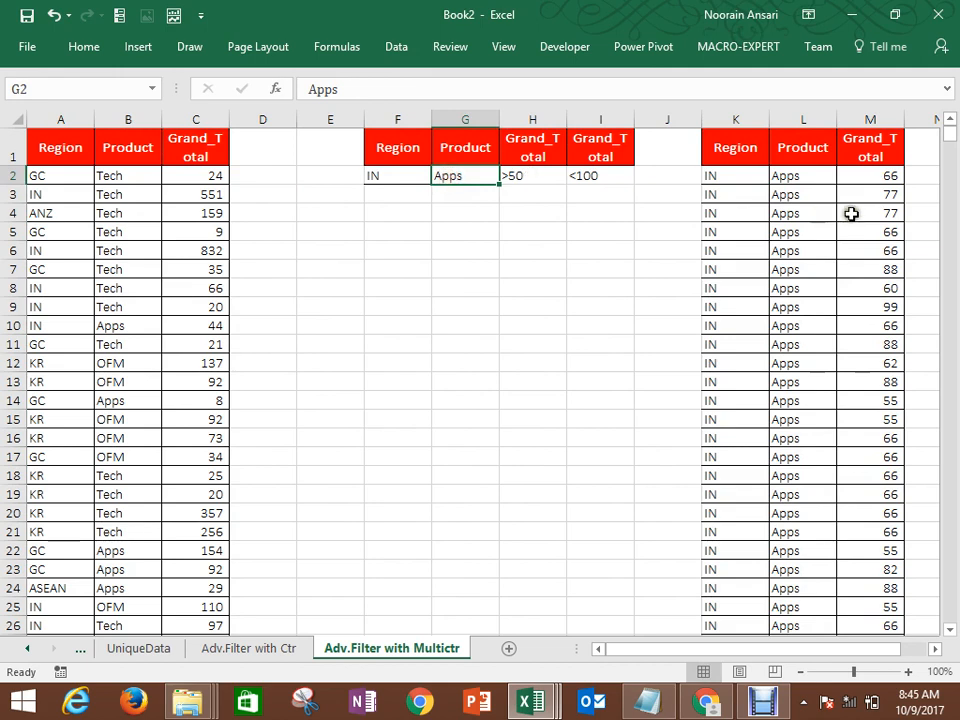
left_click(885, 175)
key("ctrl+shift+Down")
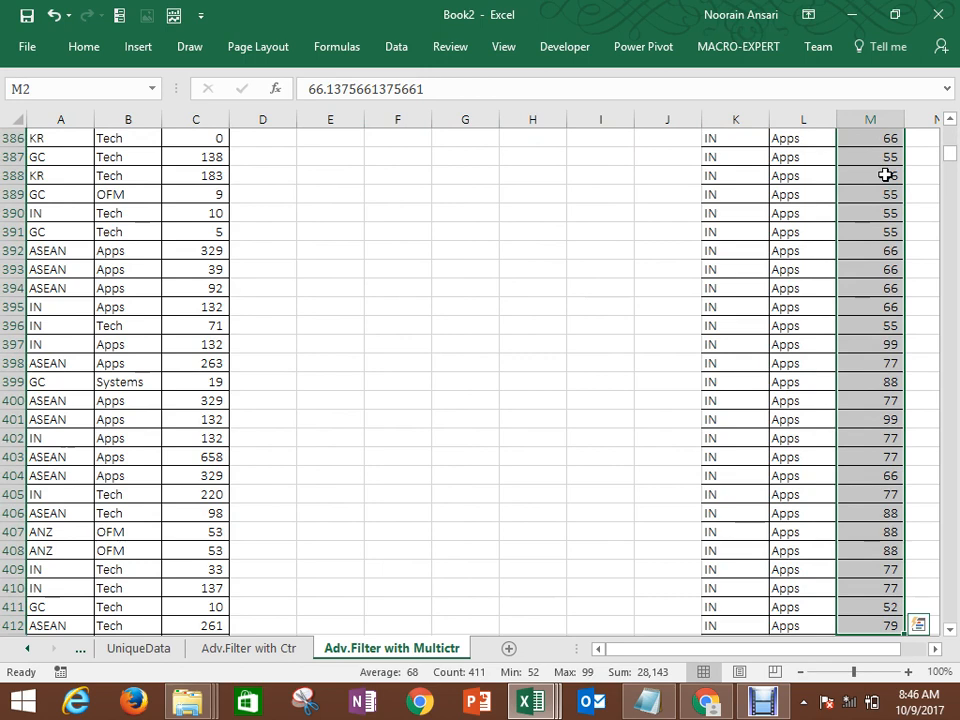
key("ctrl+Up")
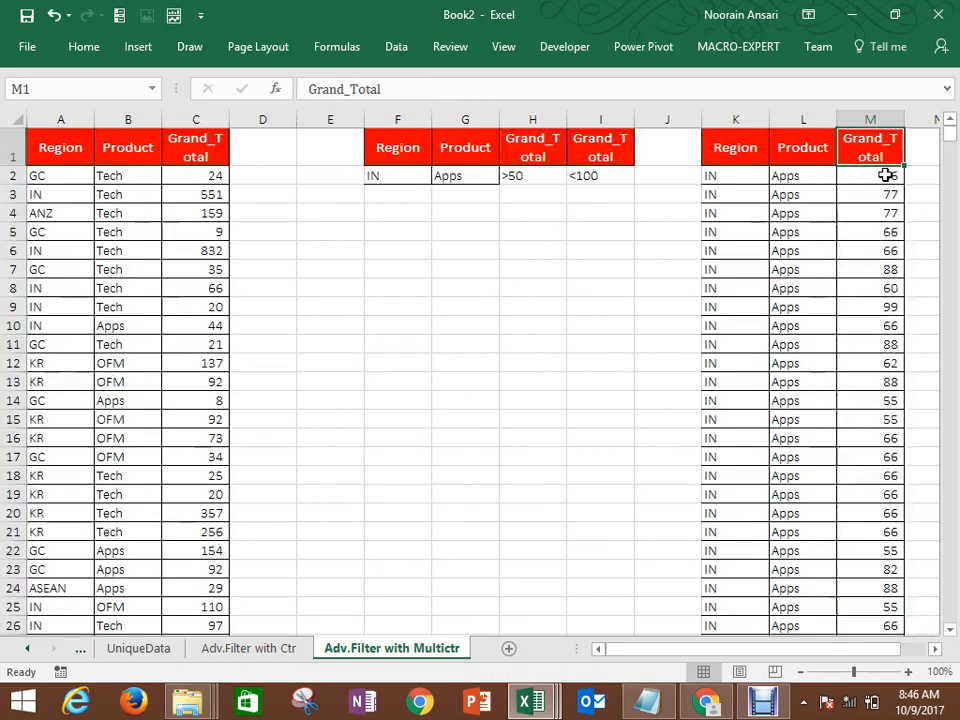
Step: Add a second criteria row in F3:I3 with ANZ, Tech, >200 and <500
left_click(383, 199)
type("ANZ")
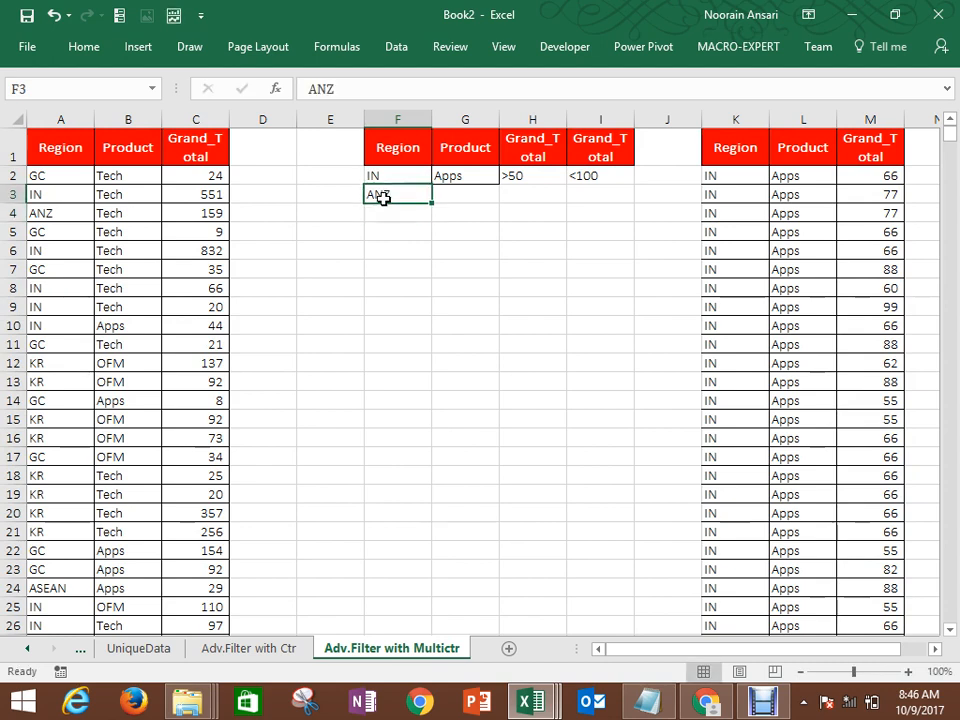
key("Tab")
type("Te")
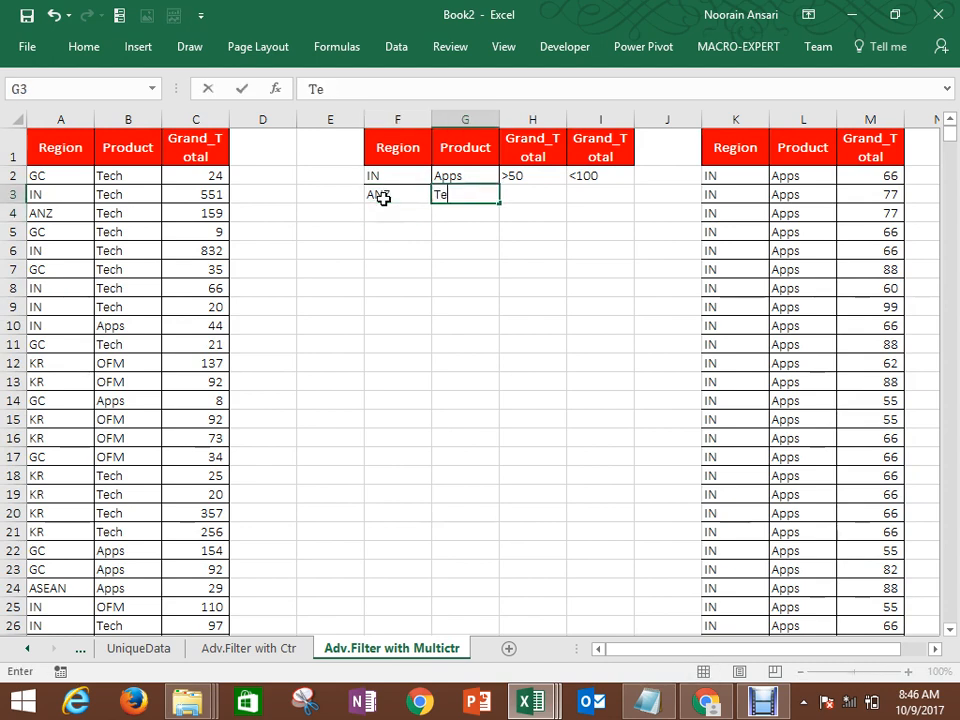
type("ch")
key("Tab")
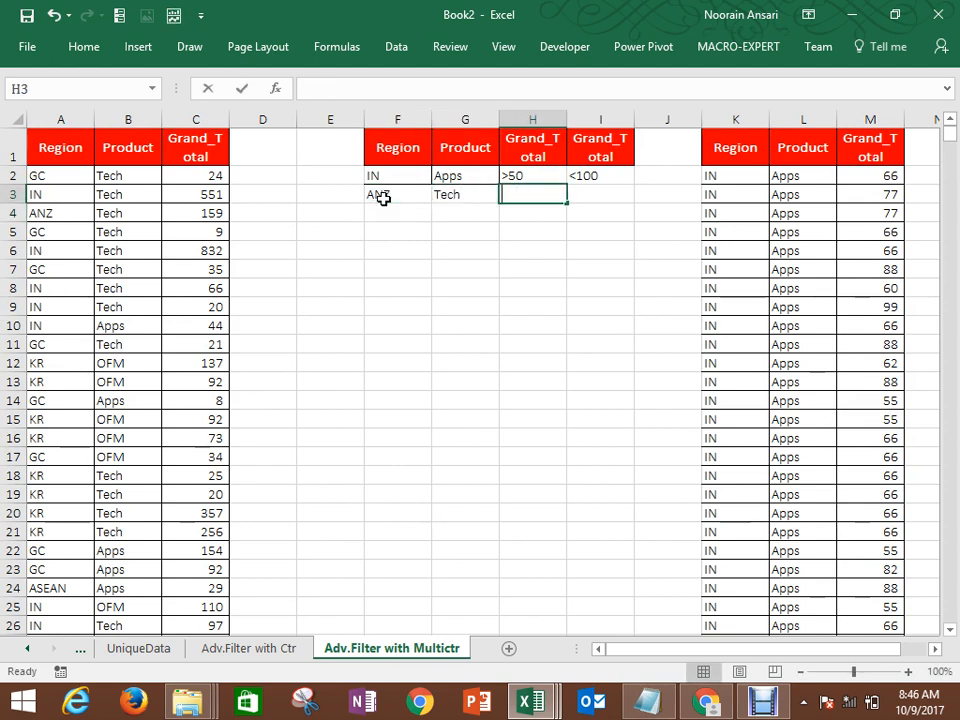
type(">200")
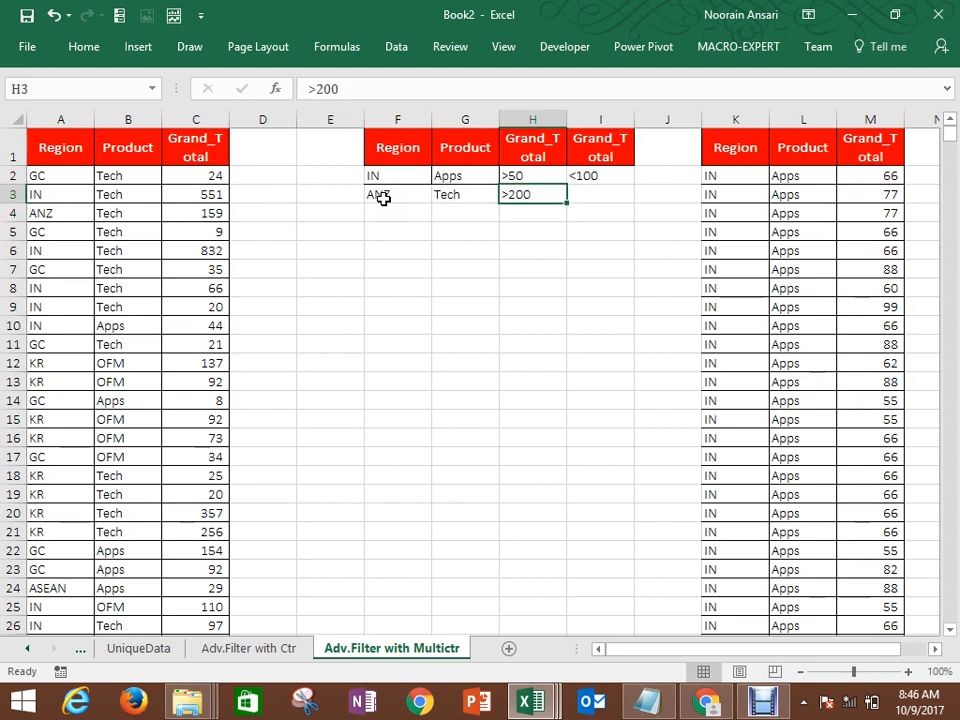
key("Tab")
type("<")
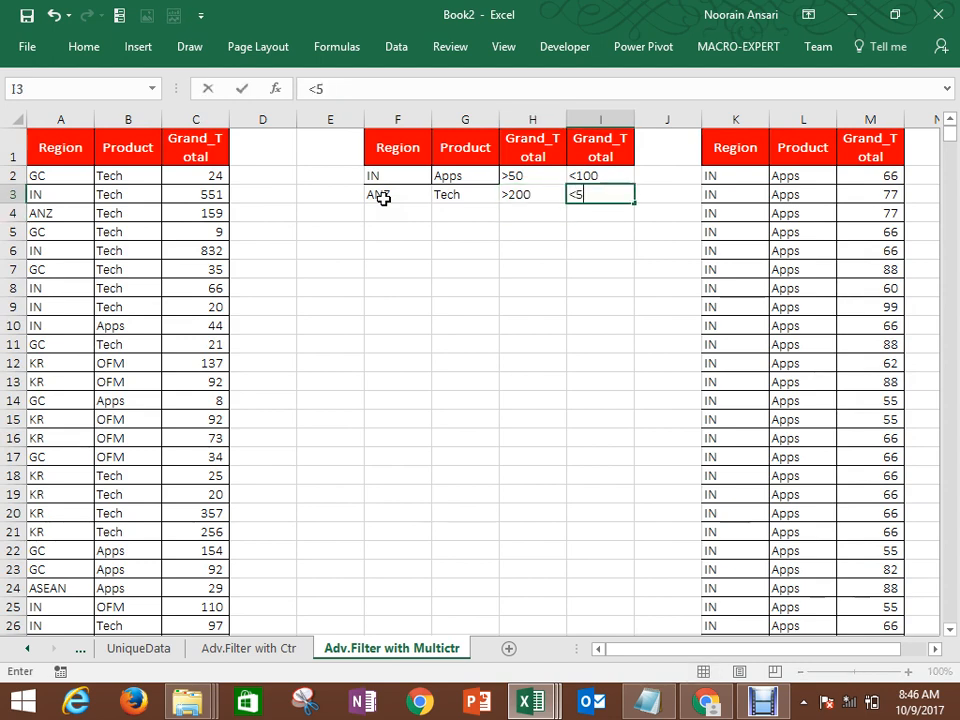
type("500")
key("Return")
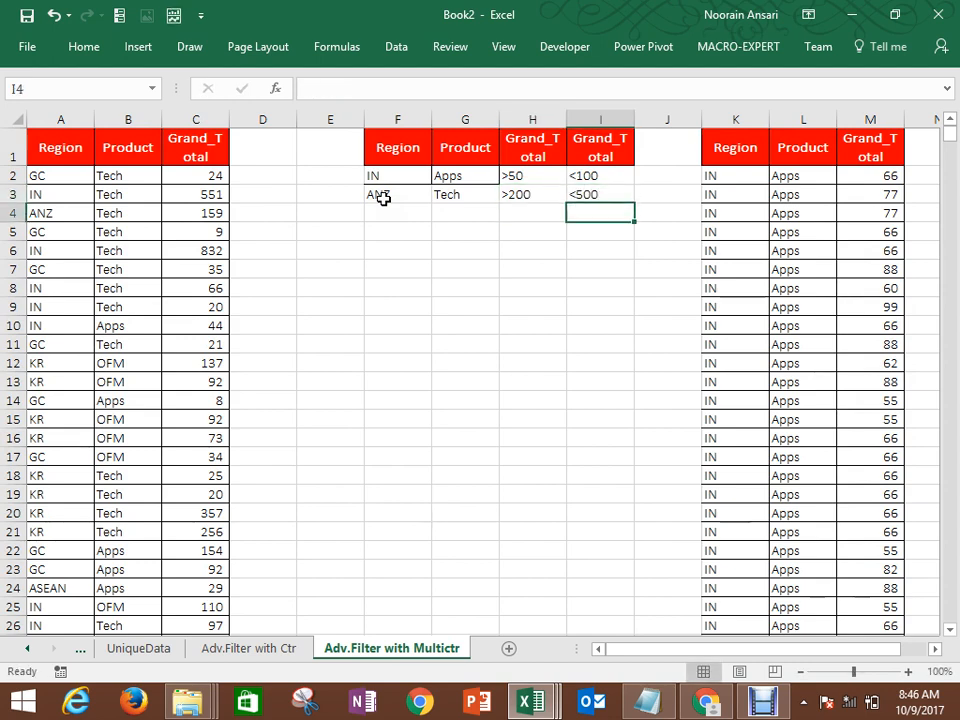
Step: Delete columns K to M holding the extracted records and return to the criteria area in row 1
left_click(718, 120)
key("shift+Right")
key("shift+Right")
key("ctrl+minus")
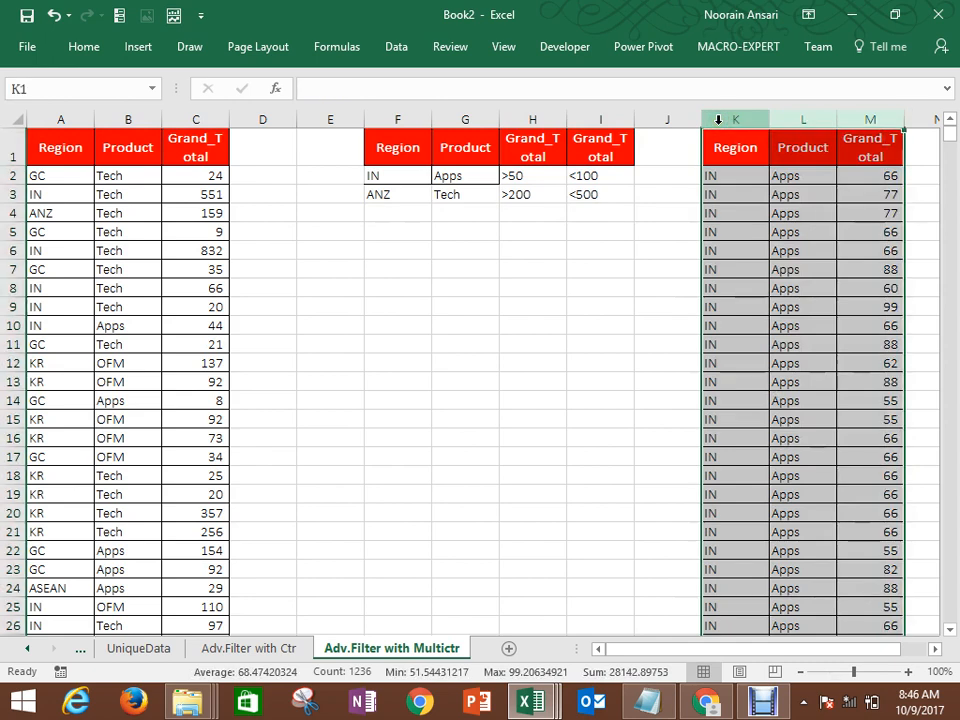
key("ctrl+Left")
key("ctrl+Left")
key("ctrl+shift+Right")
key("Left")
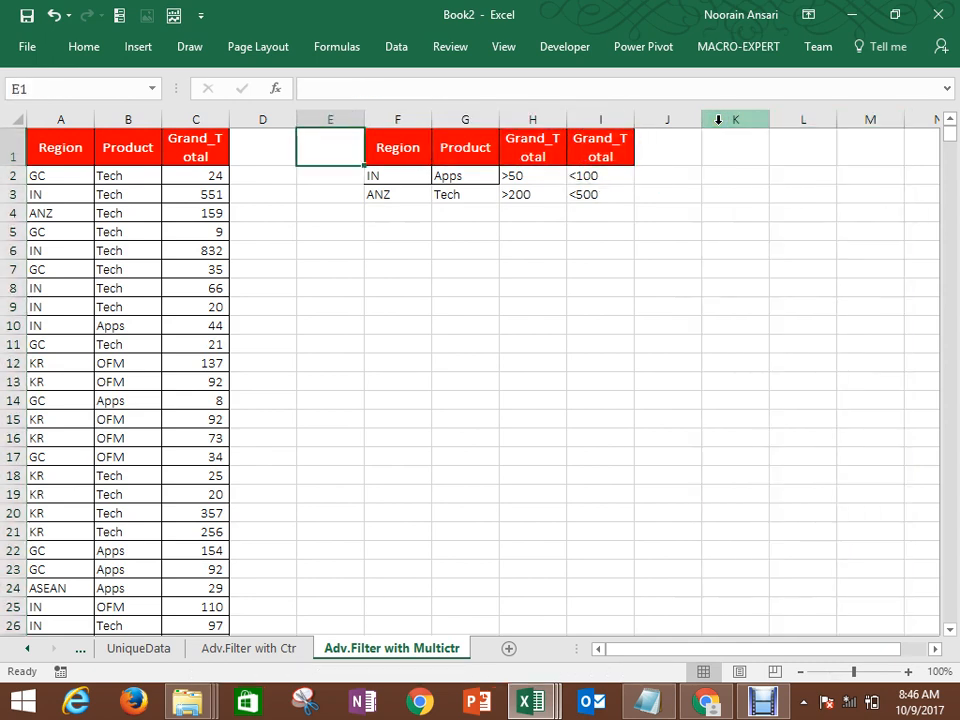
Step: Set up an Advanced Filter on the data list that copies to another location, with criteria range F1:I3
key("ctrl+Left")
key("ctrl+Left")
key("alt+a")
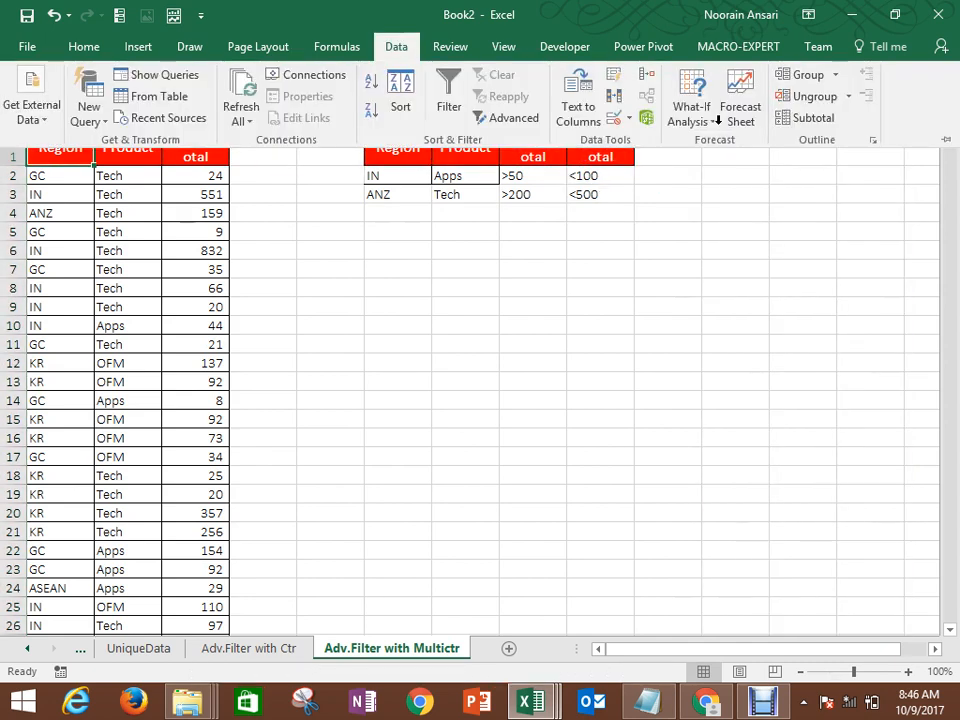
key("q")
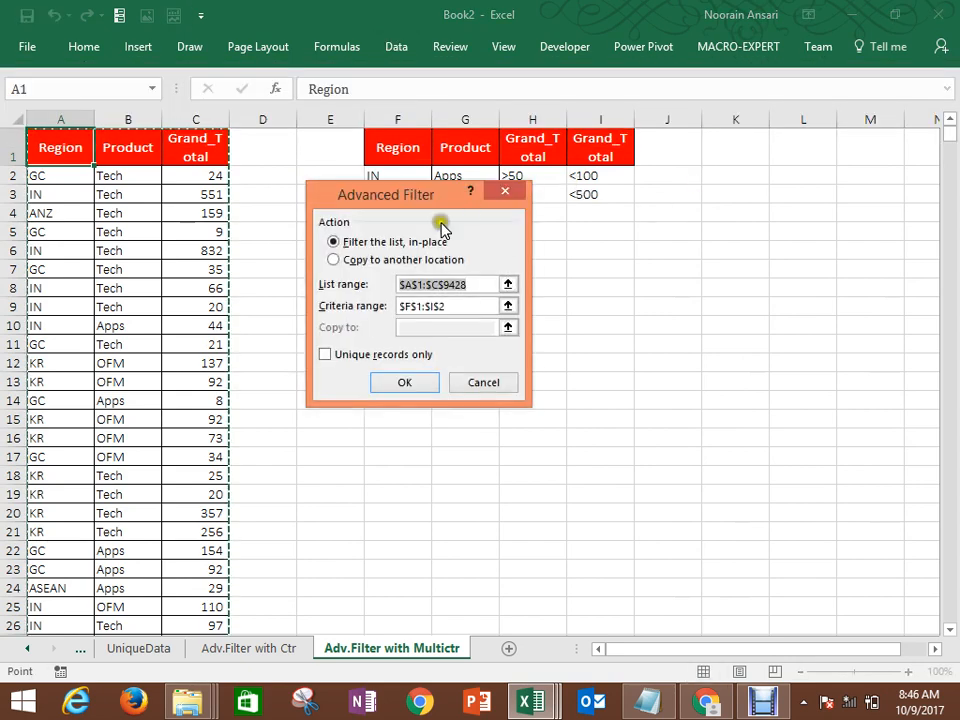
left_click(334, 259)
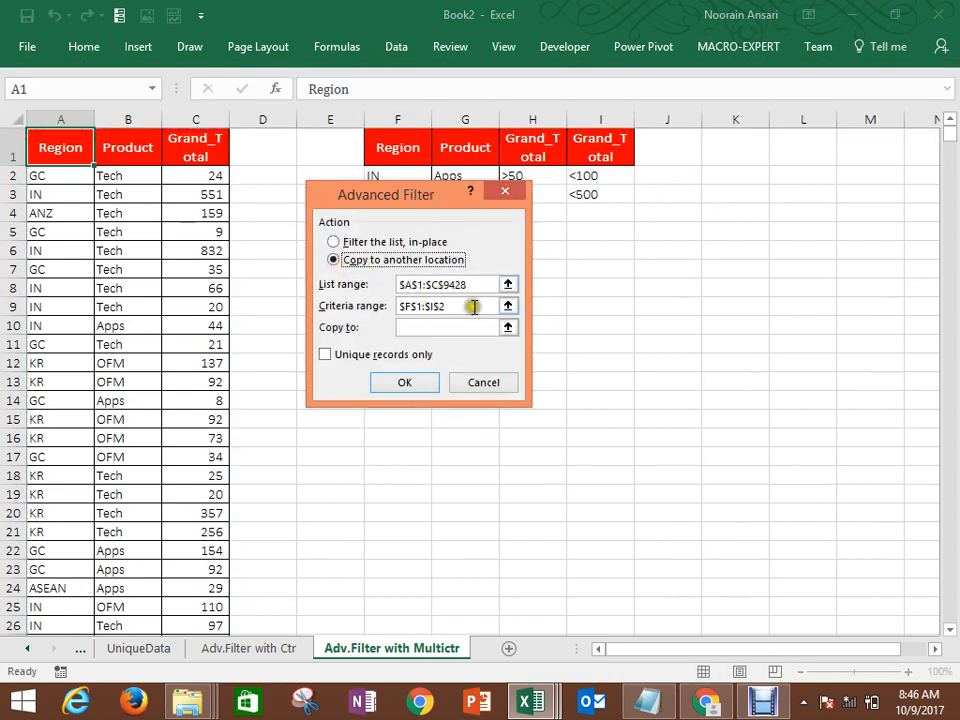
left_click(508, 306)
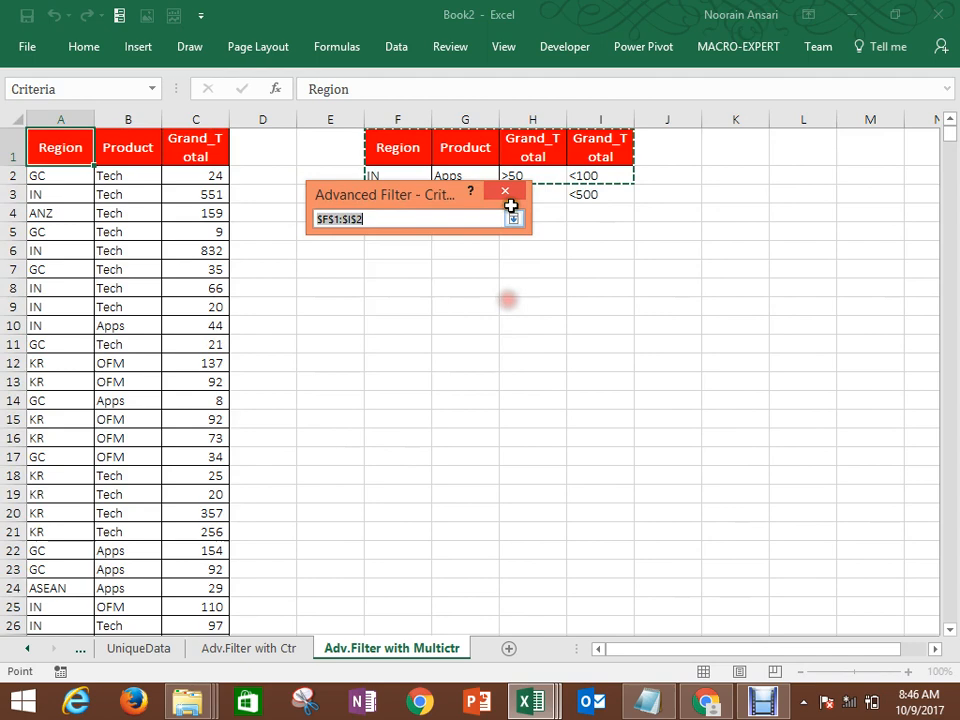
left_click(381, 146)
key("ctrl+shift+Down")
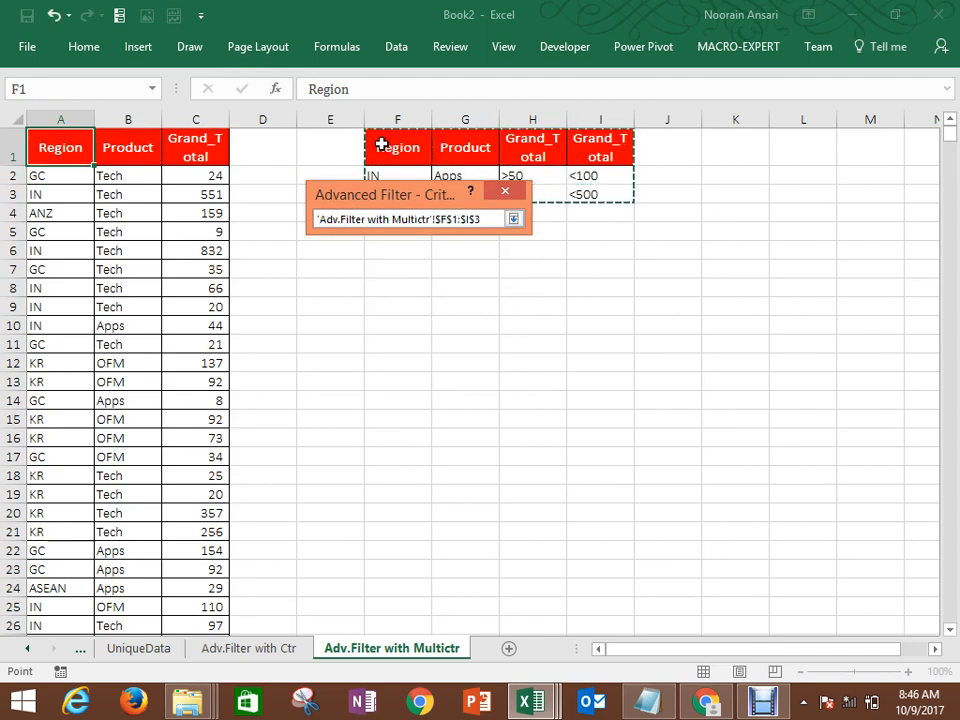
key("Return")
Step: Set the Advanced Filter's copy destination to K1 and extract the records matching either criteria row
left_click(508, 327)
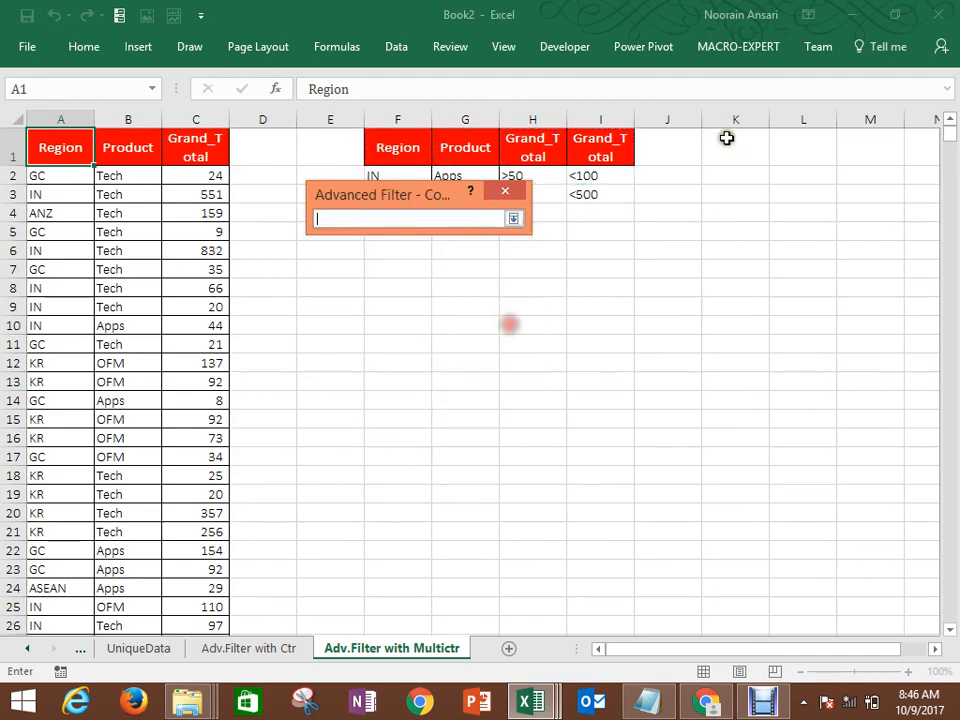
left_click(740, 147)
key("Return")
key("Return")
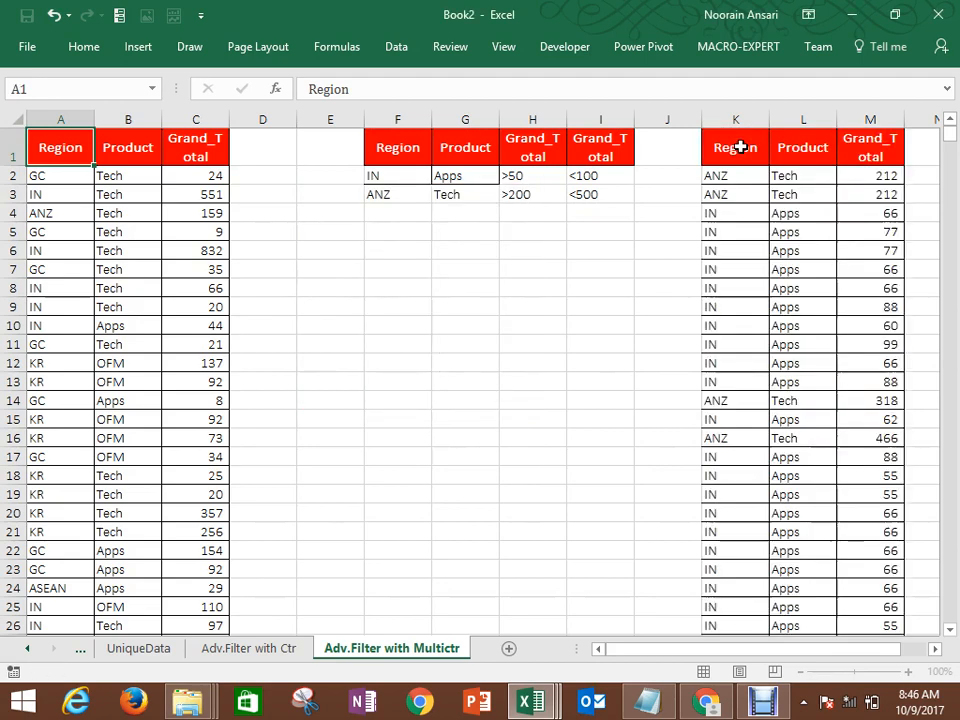
key("Return")
key("Up")
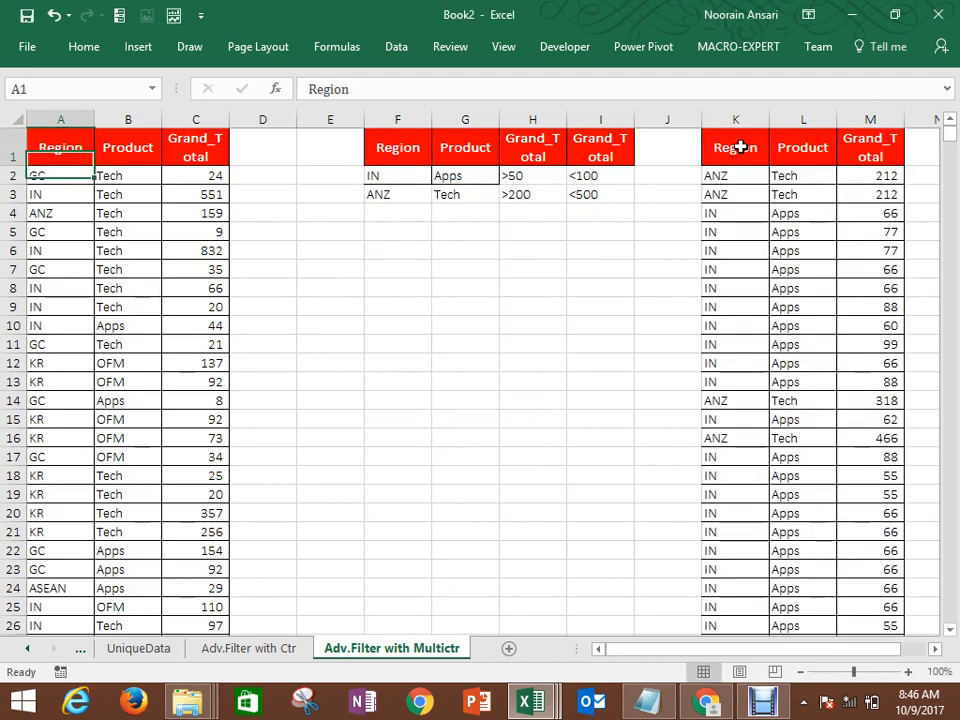
Step: Turn on AutoFilter for the extracted table's headers in K1:M1
left_click(735, 148)
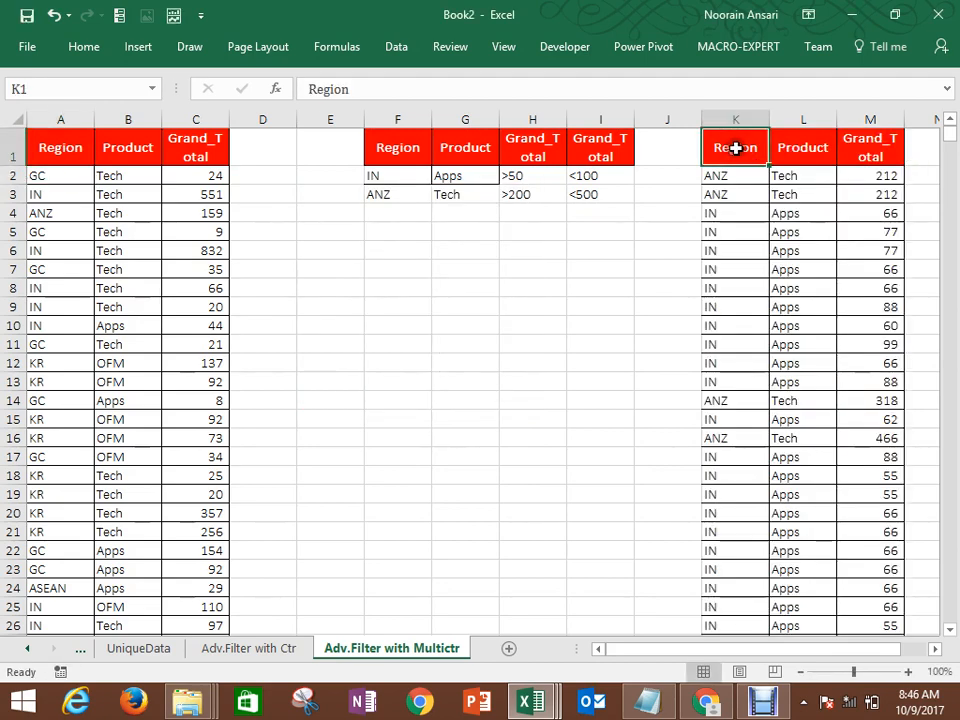
key("alt+d")
key("f")
key("f")
key("Down")
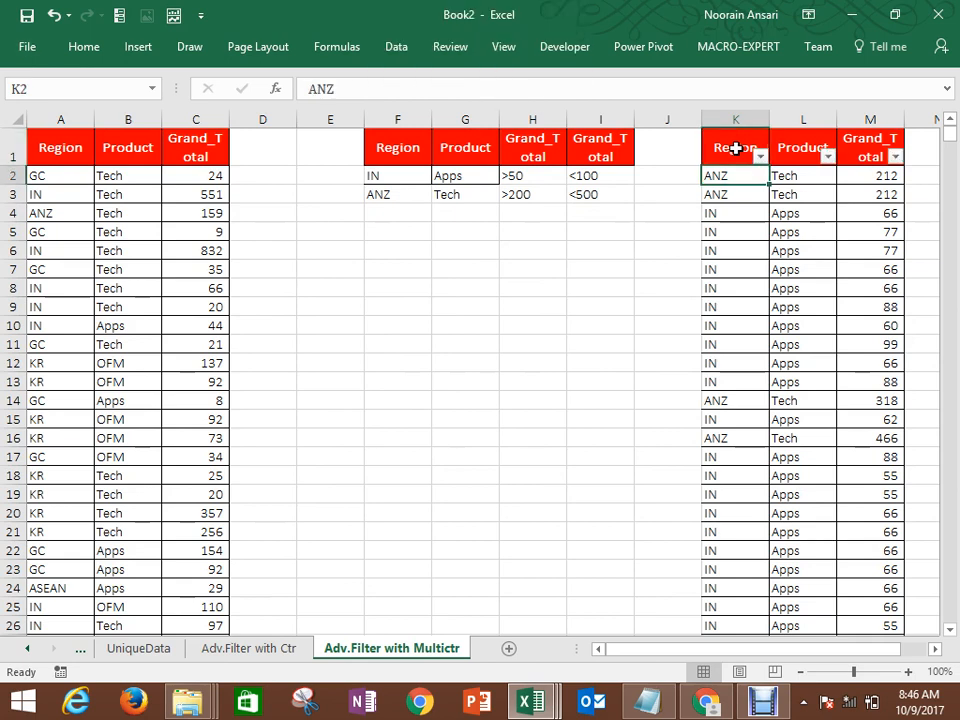
Step: Filter the extracted table's Region column to show only ANZ
key("Up")
key("alt+Down")
key("Down")
key("Down")
key("Down")
key("Down")
key("Down")
key("Down")
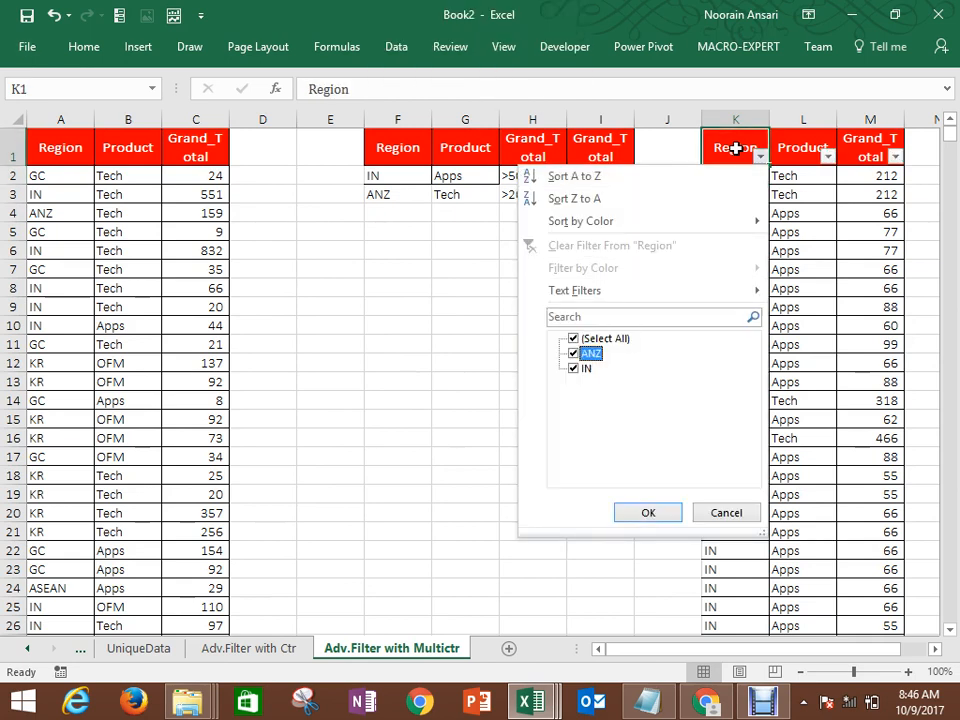
key("Return")
Step: Check the Product values of the extracted ANZ records against the second criteria row
key("Down")
key("Right")
key("ctrl+shift+Down")
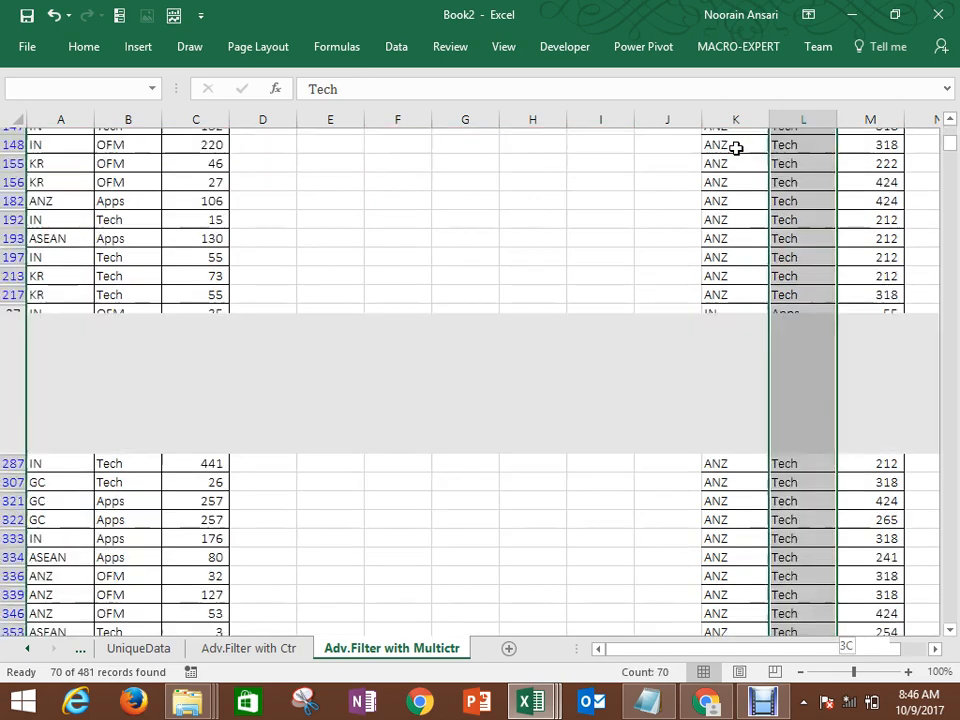
key("ctrl+Up")
key("alt+Down")
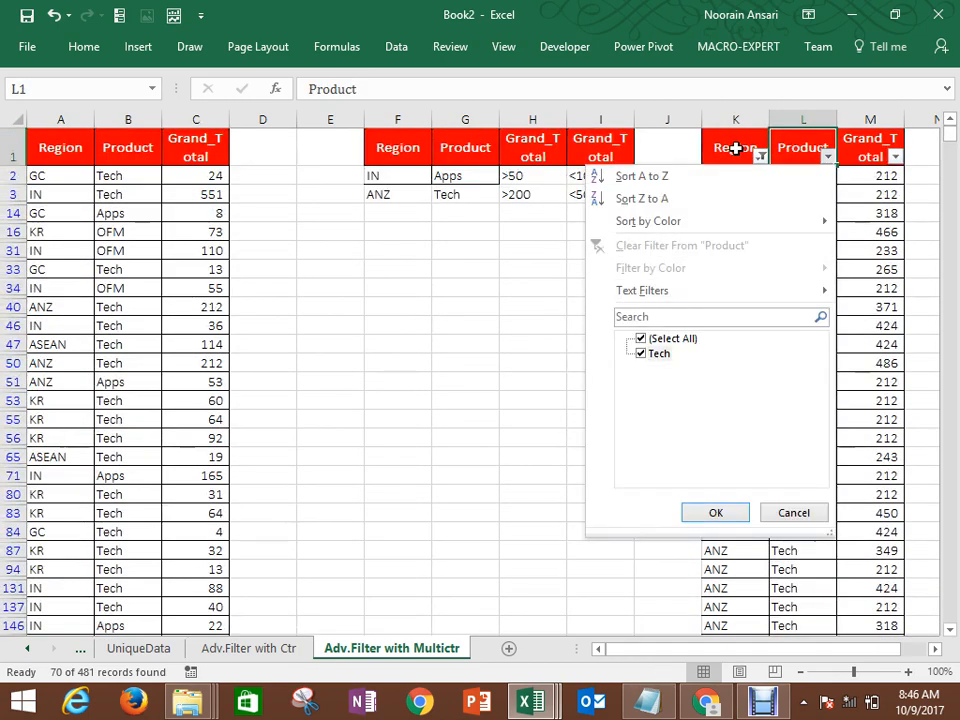
key("Return")
key("Right")
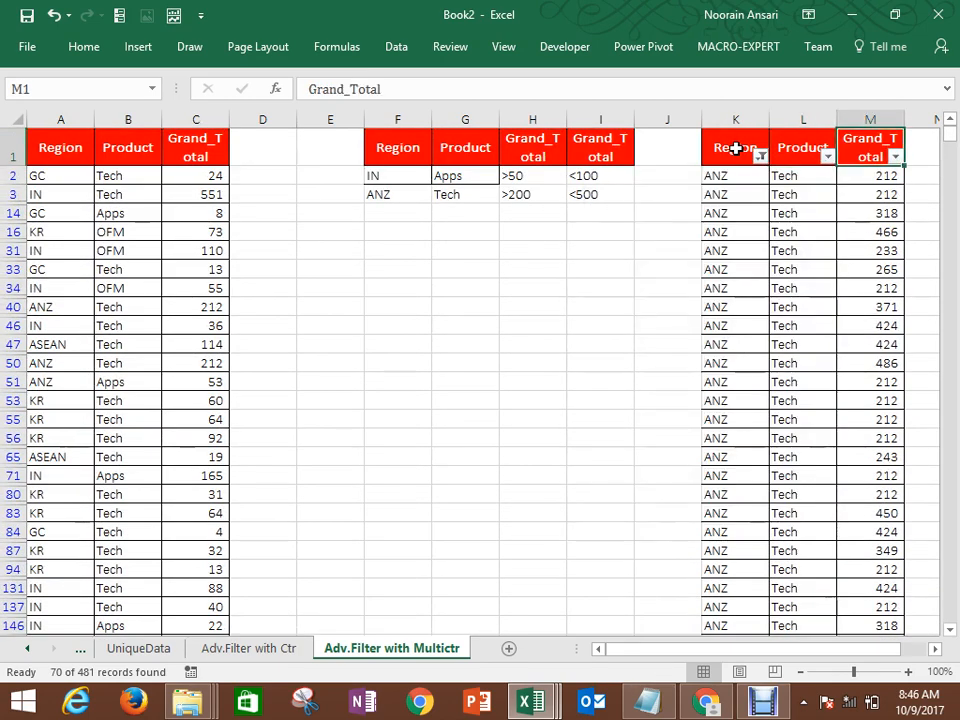
Step: Review the Grand_Total filter values of the extracted ANZ records against the >200 and <500 criteria
key("alt+Down")
key("Down")
key("Down")
key("Down")
key("Down")
key("Up")
key("Up")
key("Up")
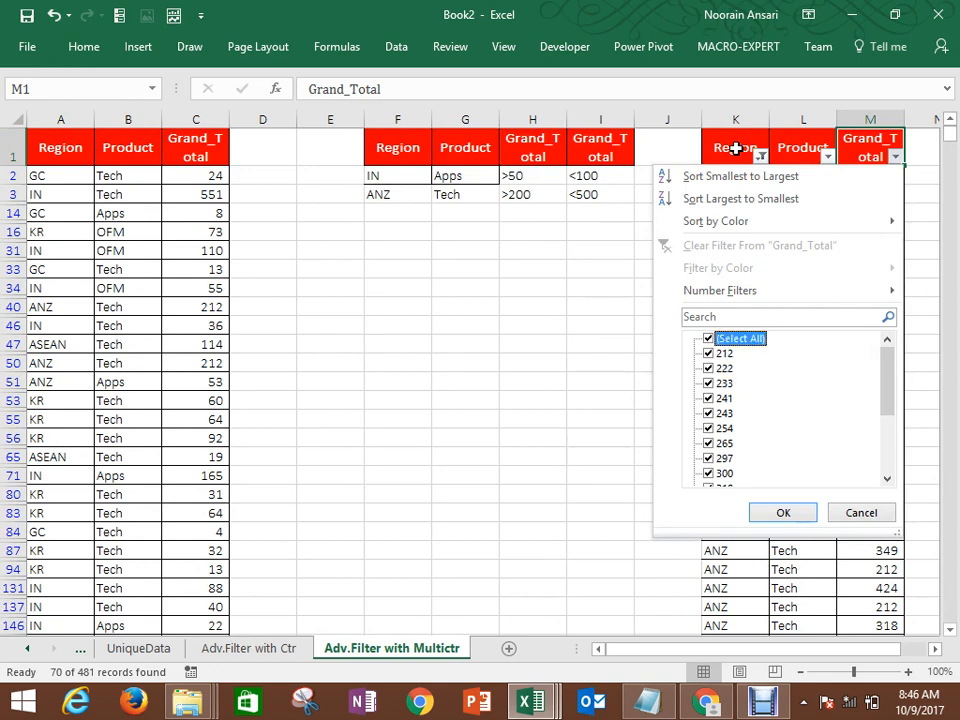
key("Down")
key("Down")
key("Down")
key("Down")
key("Down")
key("Down")
key("Down")
key("Down")
key("Down")
key("Down")
key("Down")
key("Down")
key("Down")
key("Down")
key("Down")
key("Down")
key("Down")
key("Down")
key("Down")
key("Down")
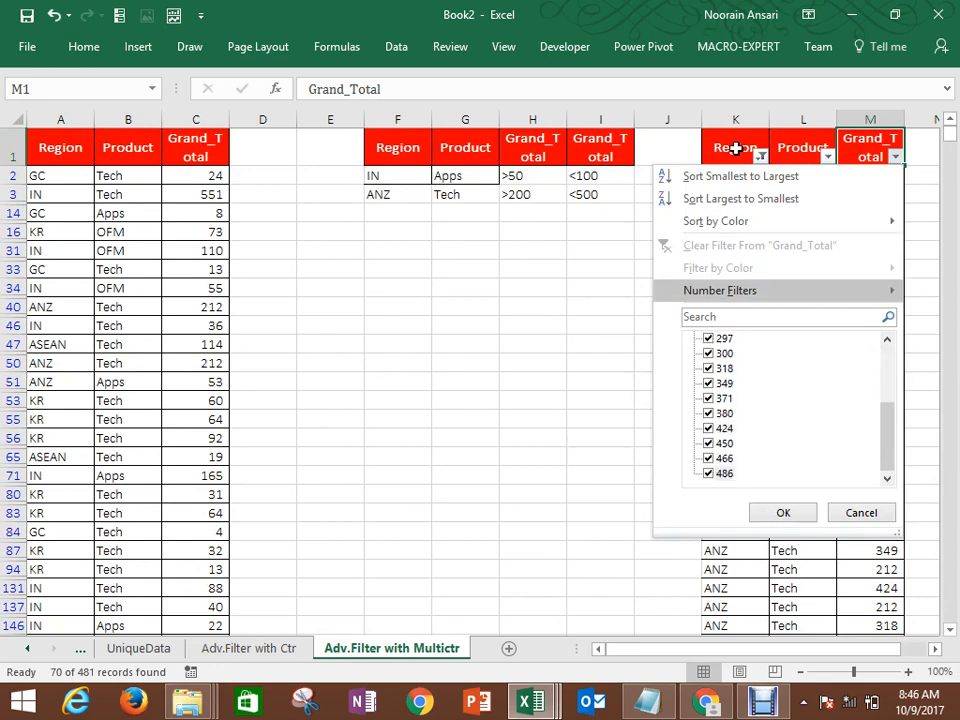
key("Up")
key("Up")
key("Up")
key("Up")
key("Up")
key("Up")
key("Up")
key("Up")
key("Up")
key("Up")
key("Up")
key("Up")
key("Up")
key("Up")
key("Up")
key("Up")
key("Up")
key("Up")
key("Up")
key("Up")
key("Up")
key("Up")
key("Up")
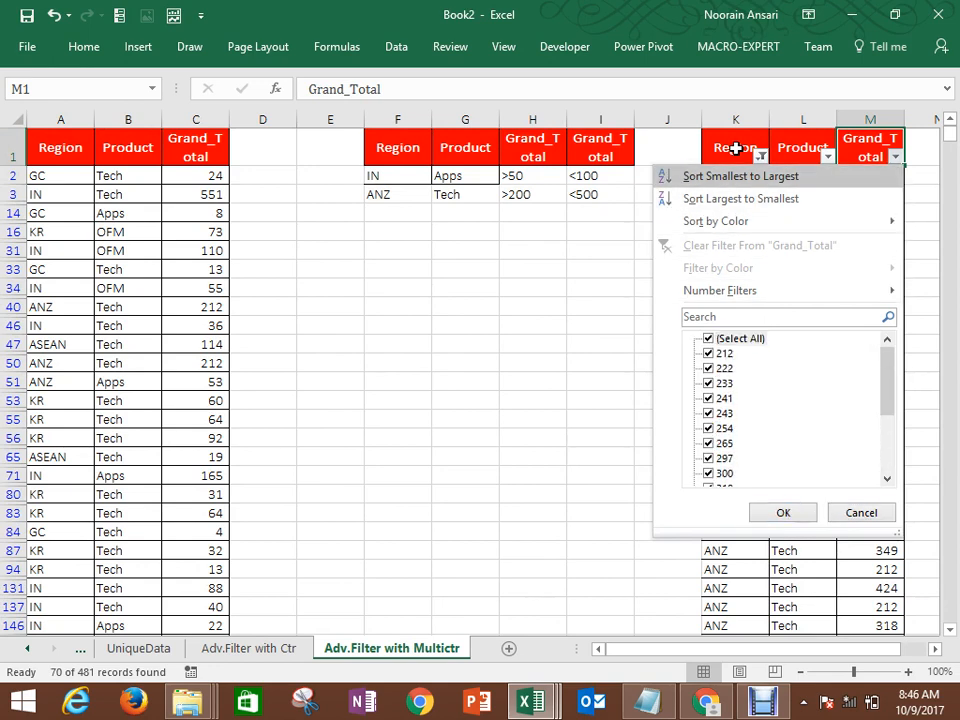
key("Escape")
key("Left")
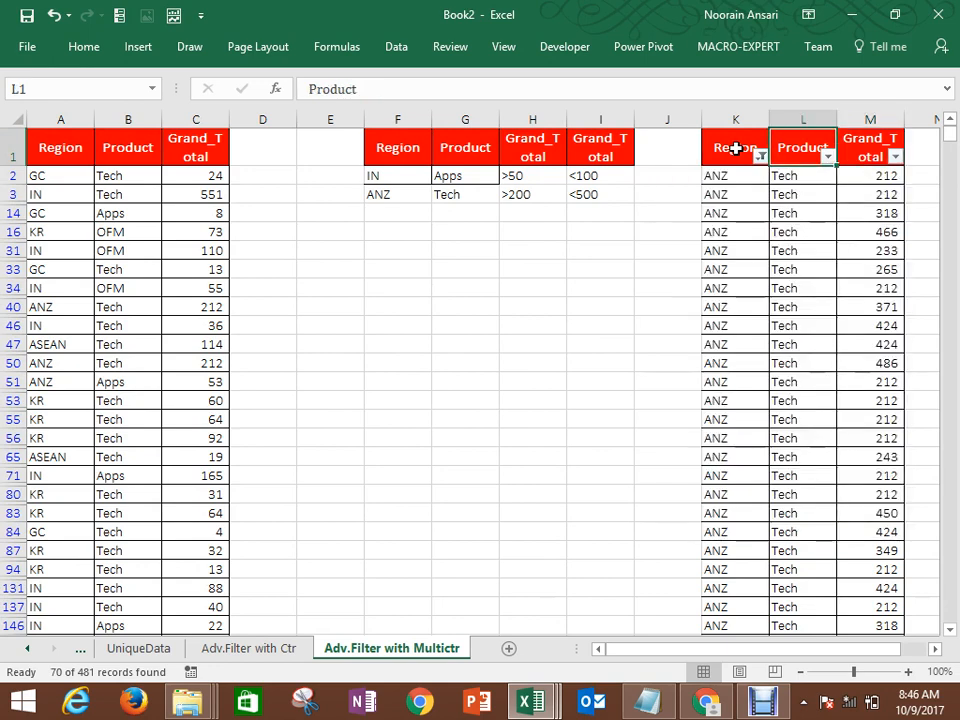
Step: Clear the Region filter and remove AutoFilter from the extracted table
key("Left")
key("alt+d")
key("f")
key("s")
key("ctrl+shift+l")
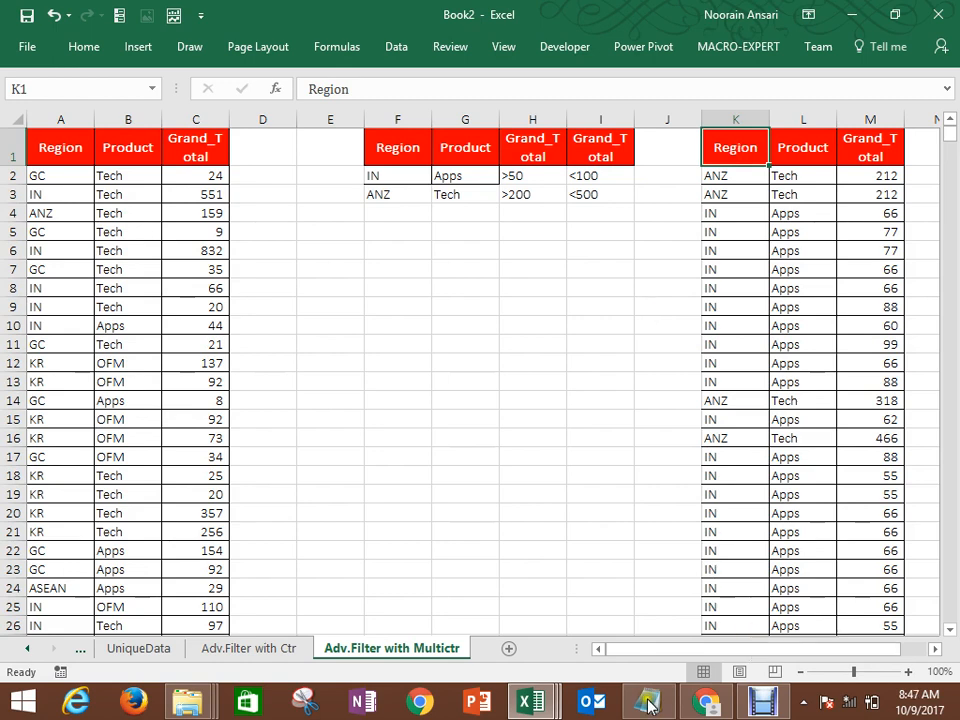
Step: Add a new worksheet after Adv.Filter with Multictr and rename it Adv.filter with Formula
left_click(509, 648)
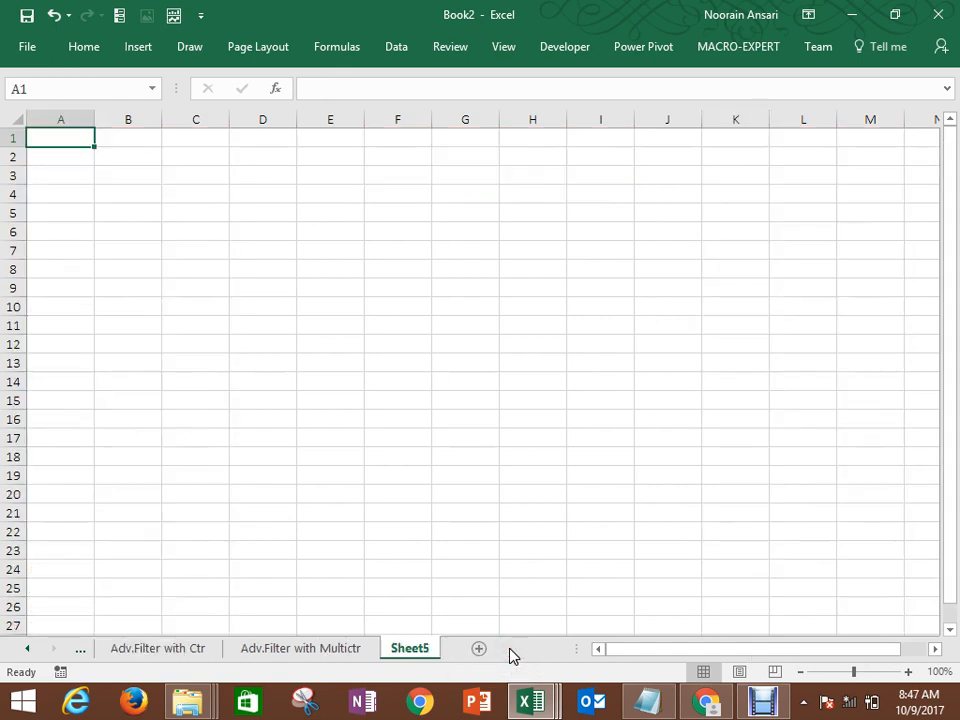
double_click(416, 648)
right_click(416, 648)
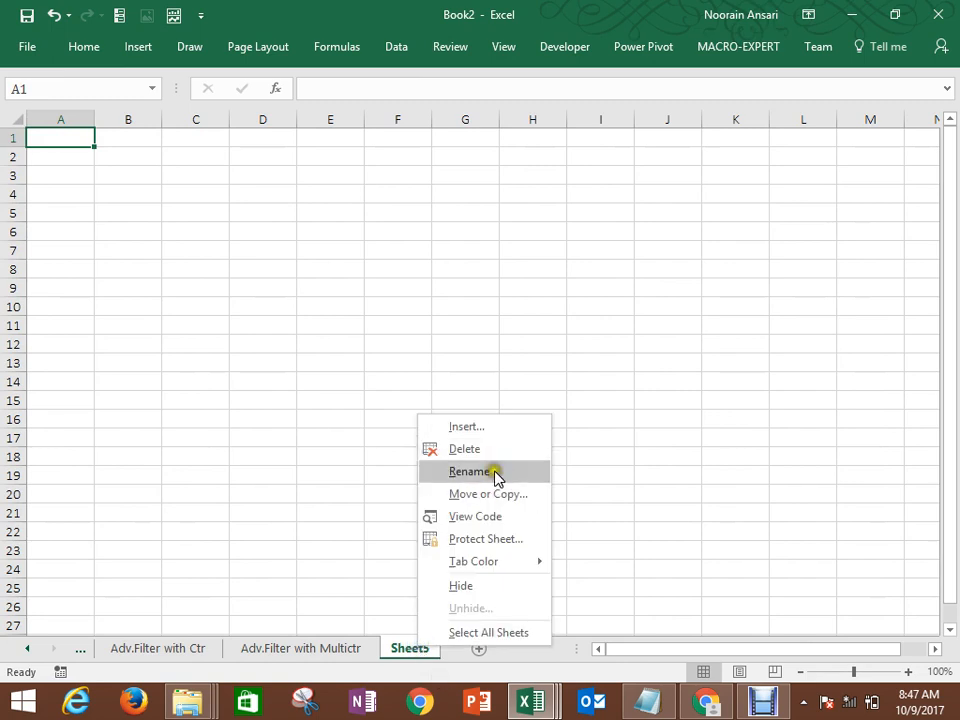
left_click(494, 476)
type("Adv.")
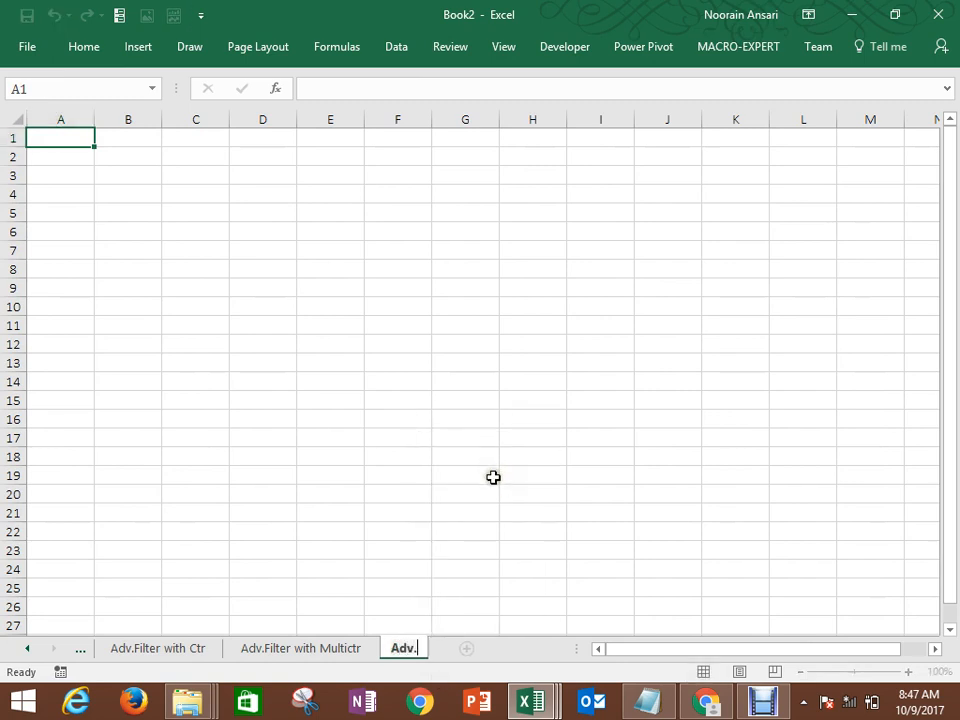
type("filter w")
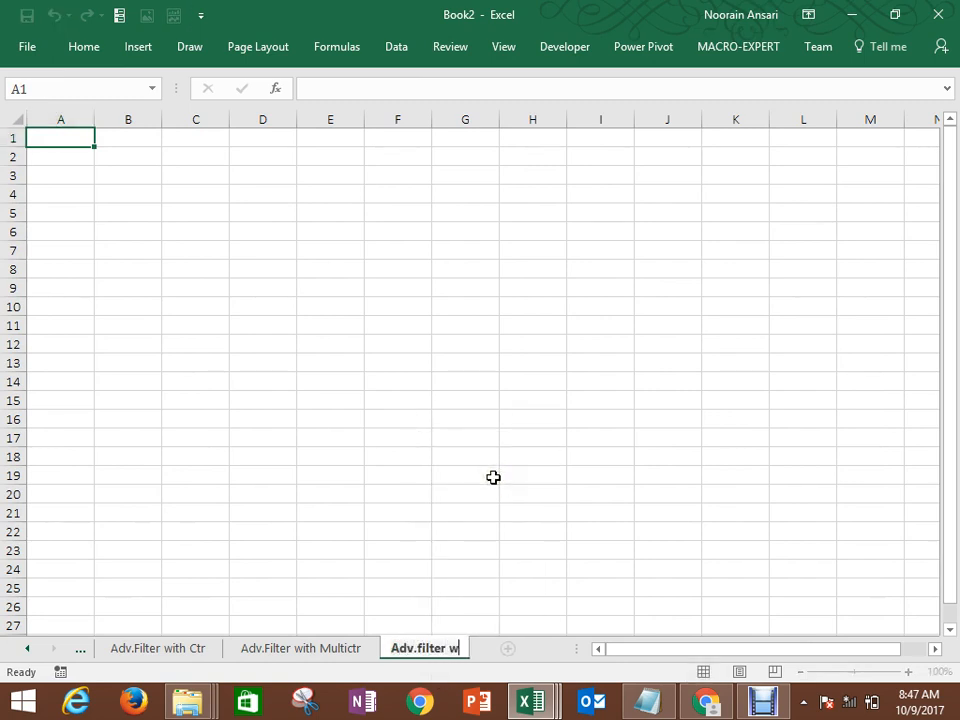
type("ith Formula")
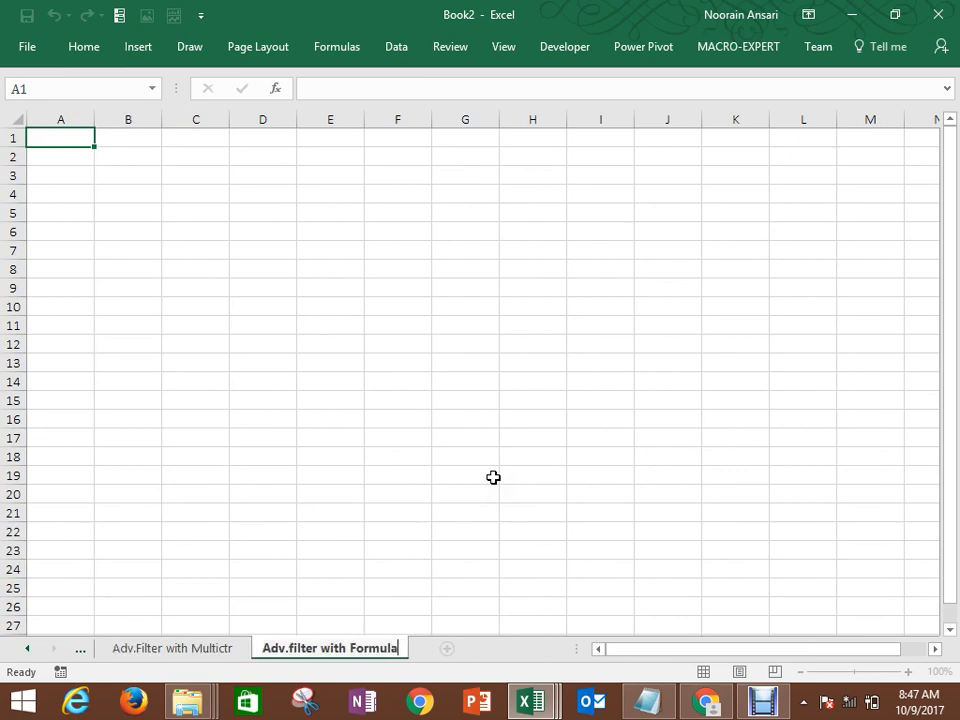
left_click(404, 406)
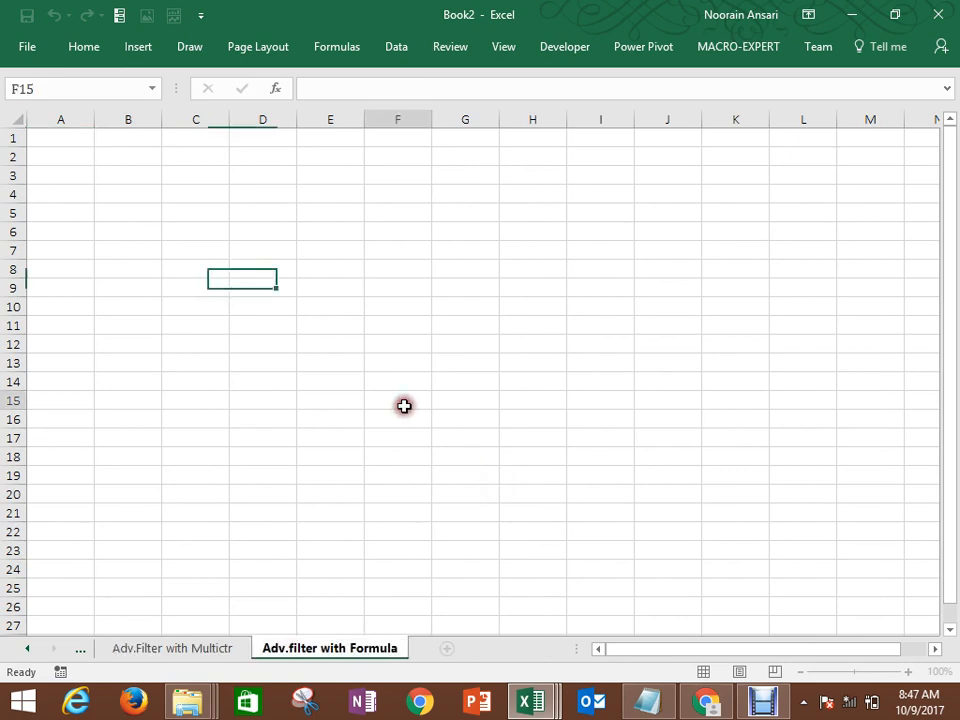
Step: Switch to File Explorer and open the Desktop folder
left_click(180, 708)
left_click(294, 574)
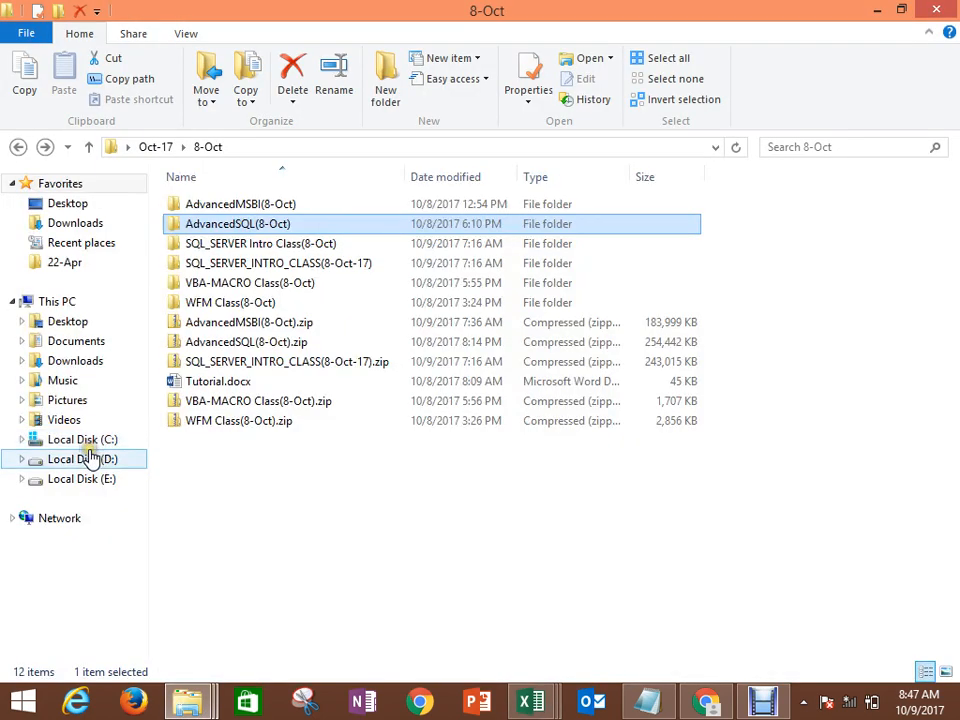
left_click(75, 321)
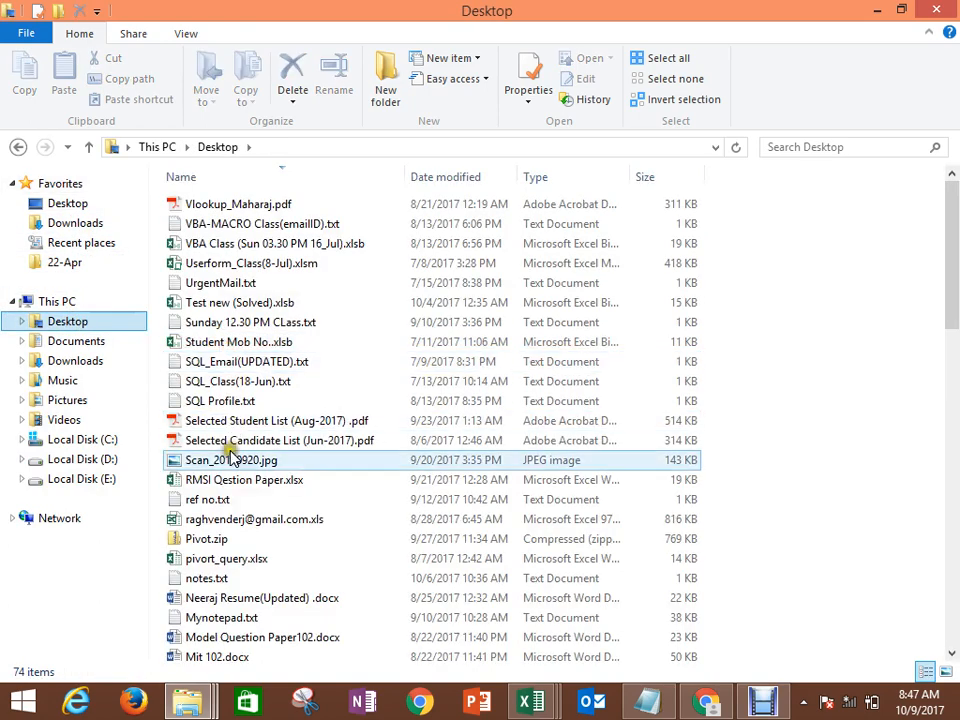
Step: Find the Desktop Jun'17 folder in the Desktop file list and open it
left_click(261, 223)
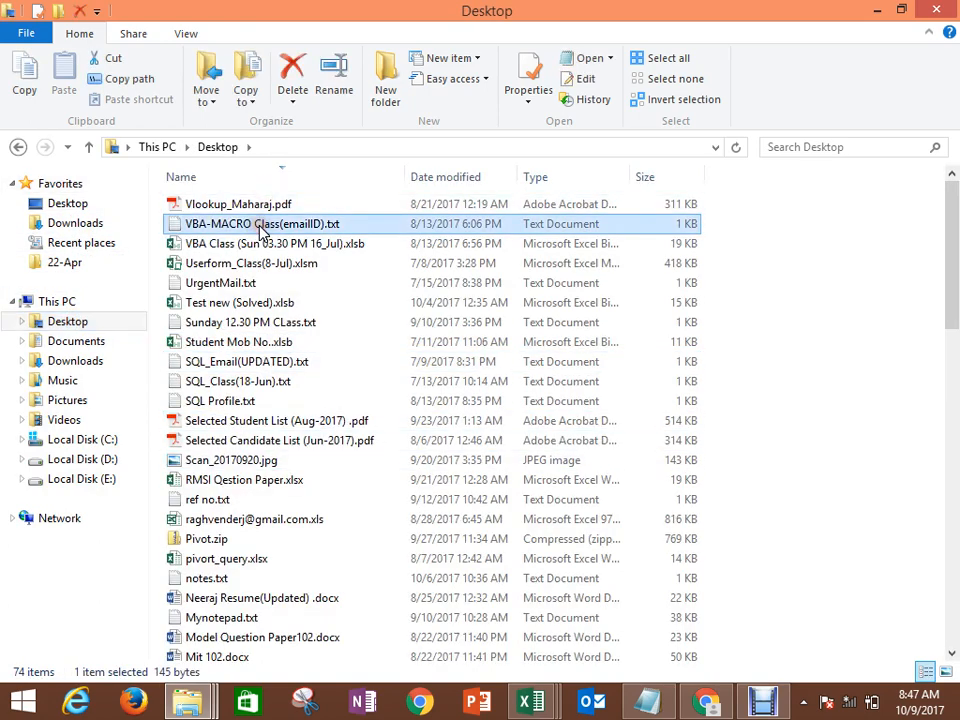
key("Down")
key("Down")
key("Down")
key("Down")
key("Down")
key("Down")
key("Down")
key("Down")
key("Down")
key("Down")
key("Down")
key("Down")
key("Down")
key("Down")
key("Down")
key("Down")
key("Down")
key("Down")
key("Down")
key("Down")
key("Down")
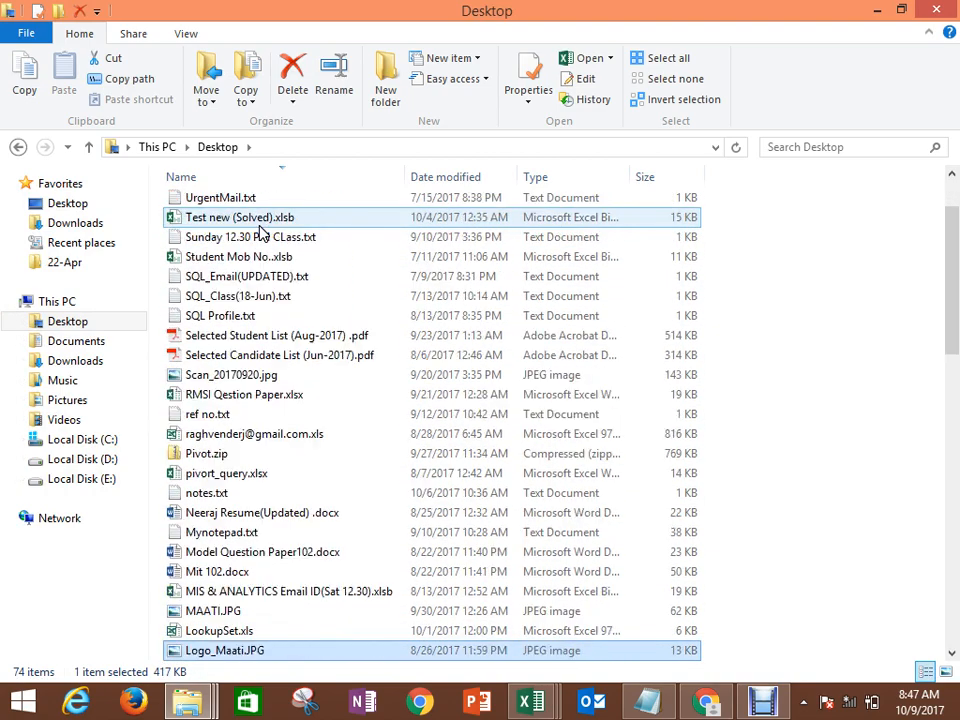
key("Down")
key("Down")
key("Down")
key("Down")
key("Down")
key("Down")
key("Down")
key("Down")
key("Down")
key("Down")
key("Down")
key("Down")
key("Down")
key("Down")
key("Down")
key("Down")
key("Down")
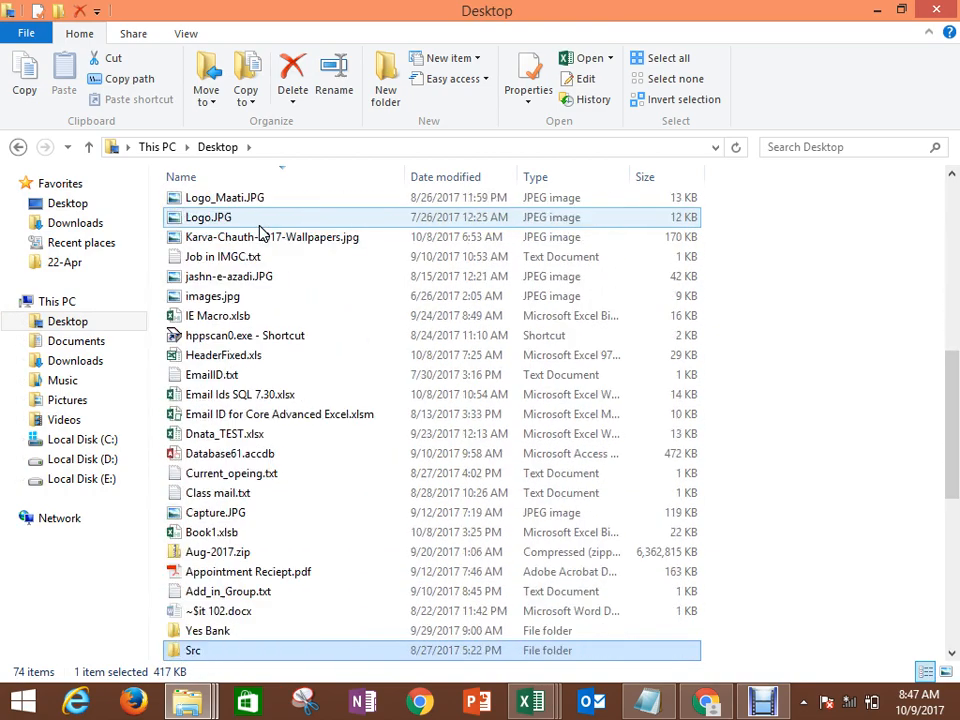
key("Down")
key("Down")
key("Down")
key("Down")
key("Down")
key("Down")
key("Down")
key("Down")
key("Down")
key("Down")
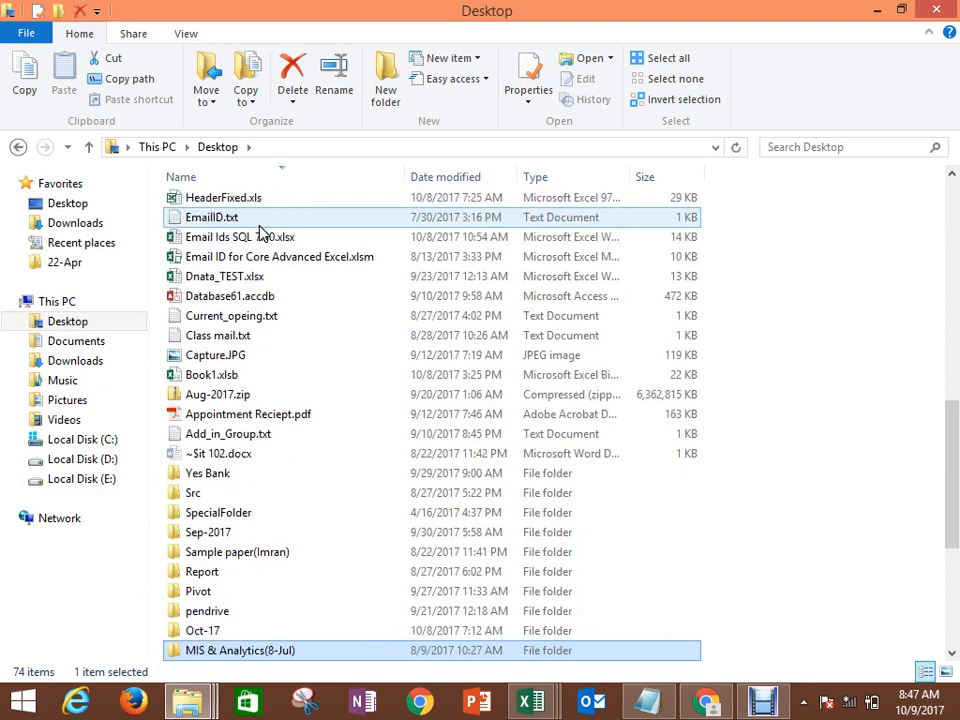
key("Down")
key("Down")
key("Down")
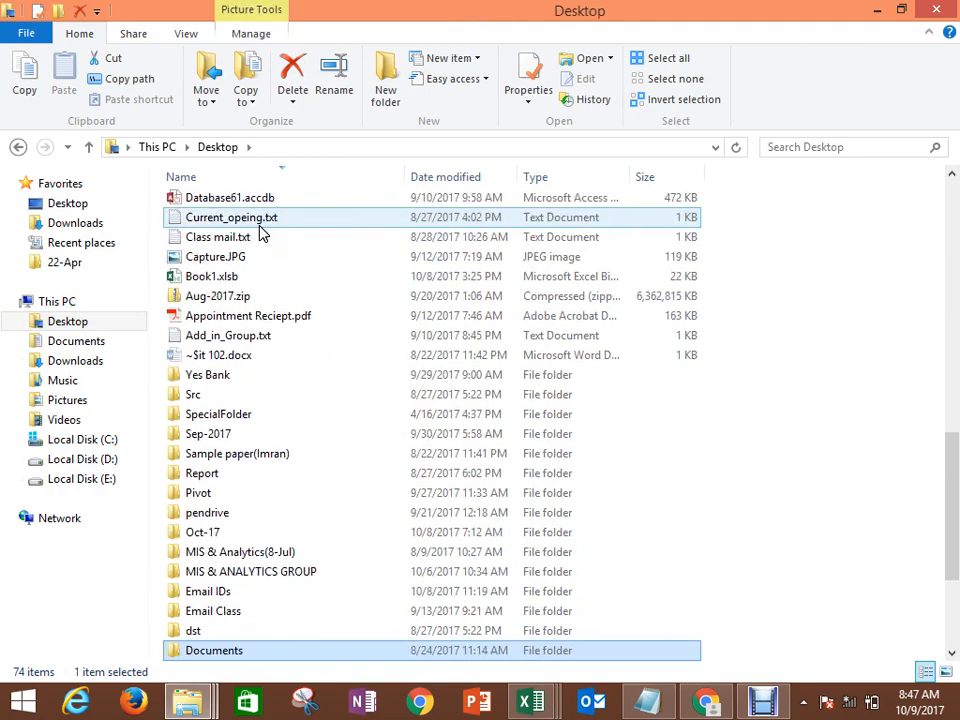
key("Down")
key("Down")
key("Down")
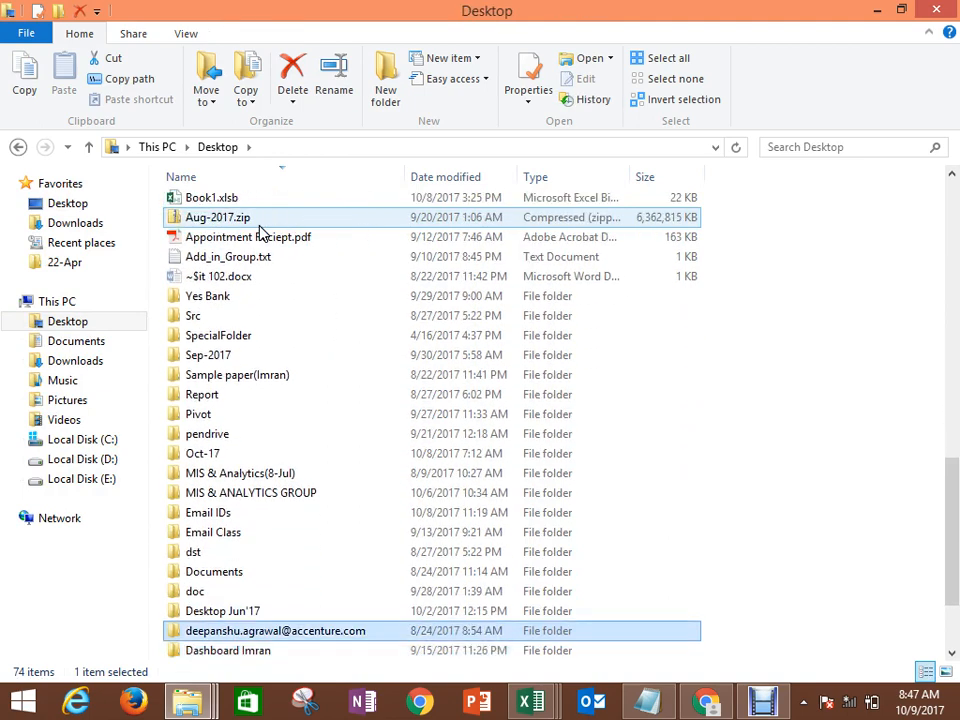
key("Up")
key("Return")
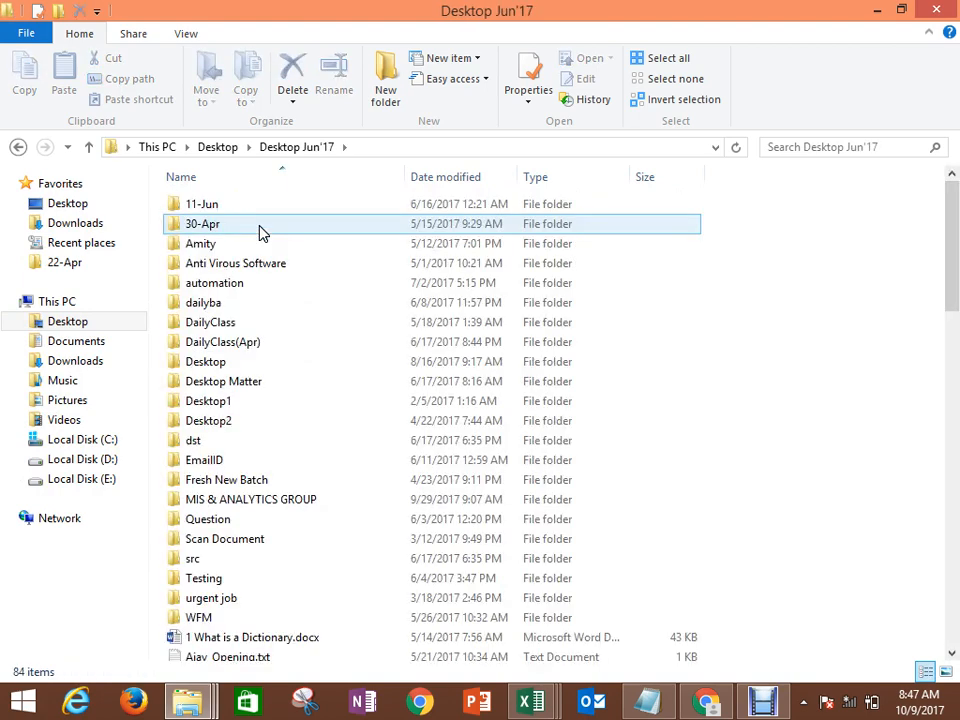
Step: Open the July folder inside MIS & ANALYTICS GROUP and Jul
left_click(236, 400)
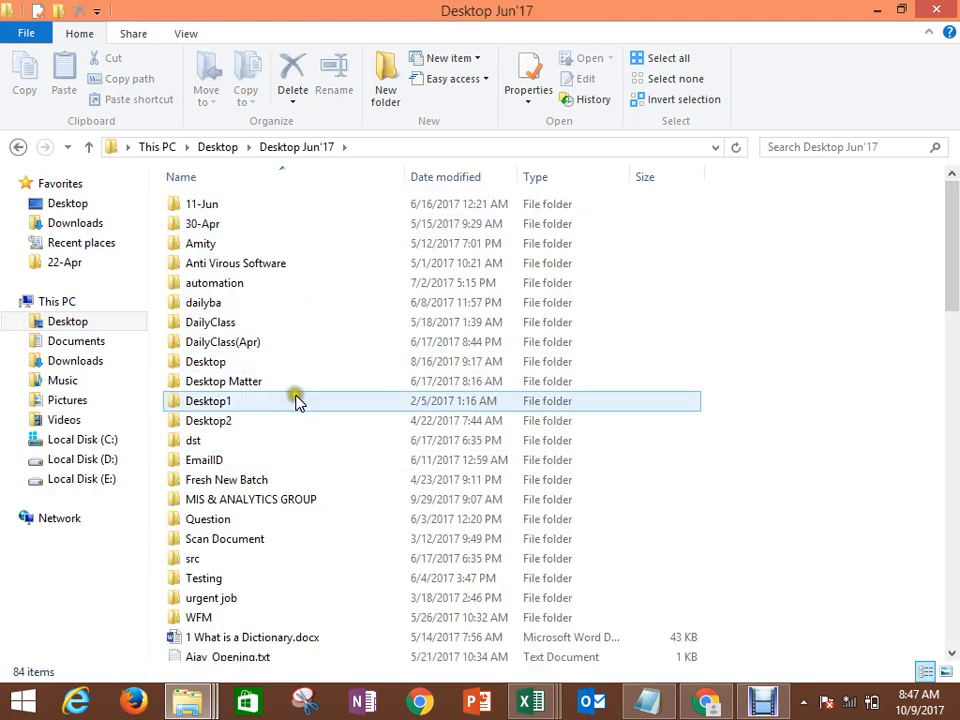
left_click(262, 500)
double_click(262, 500)
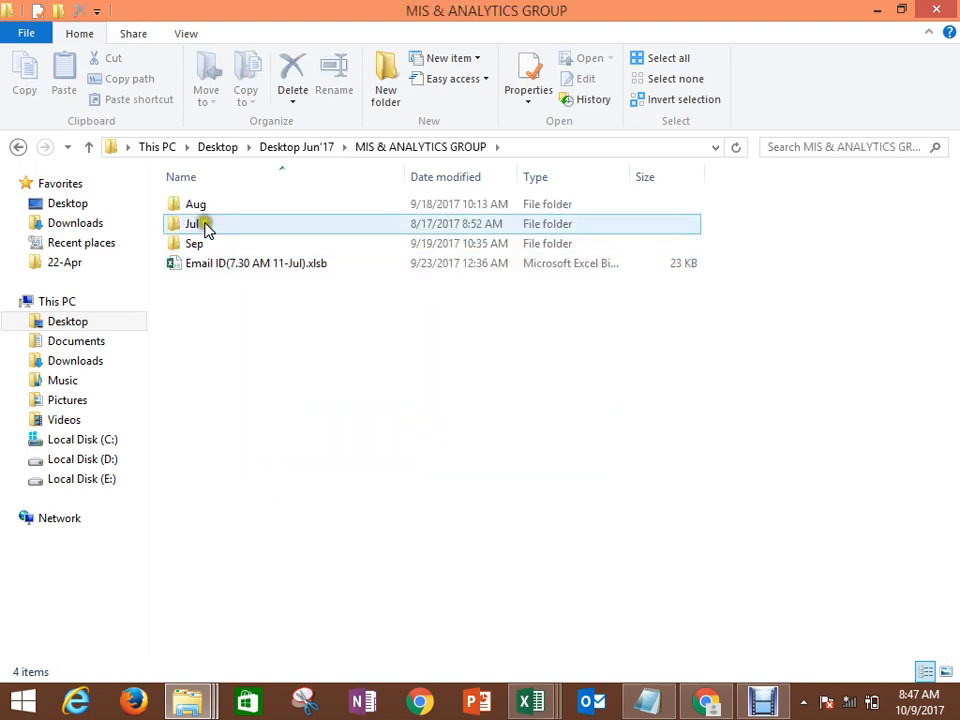
double_click(195, 229)
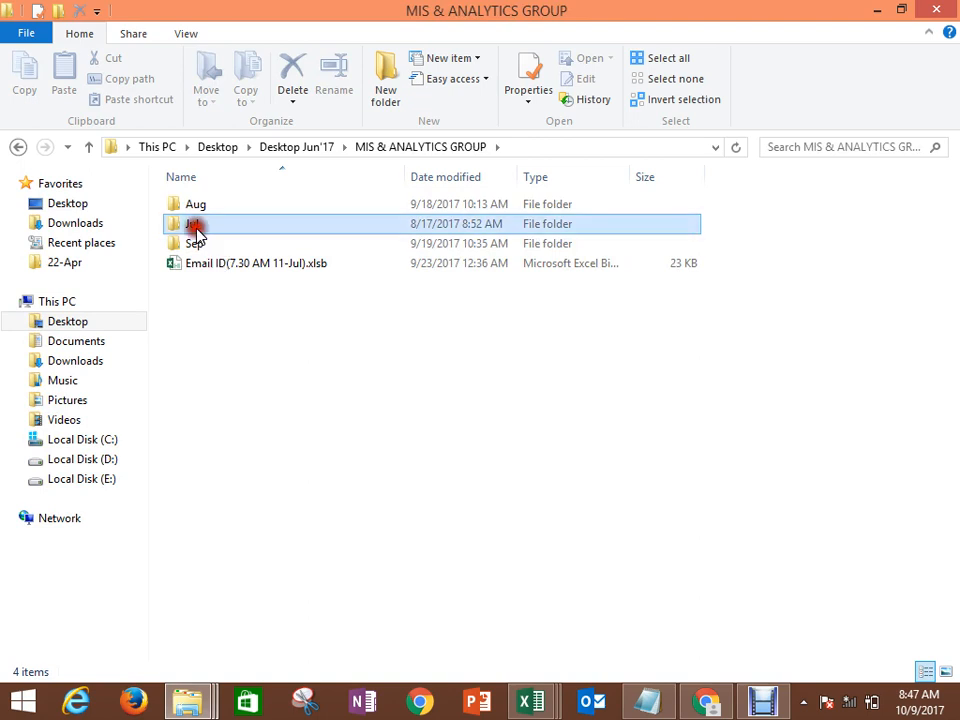
double_click(190, 208)
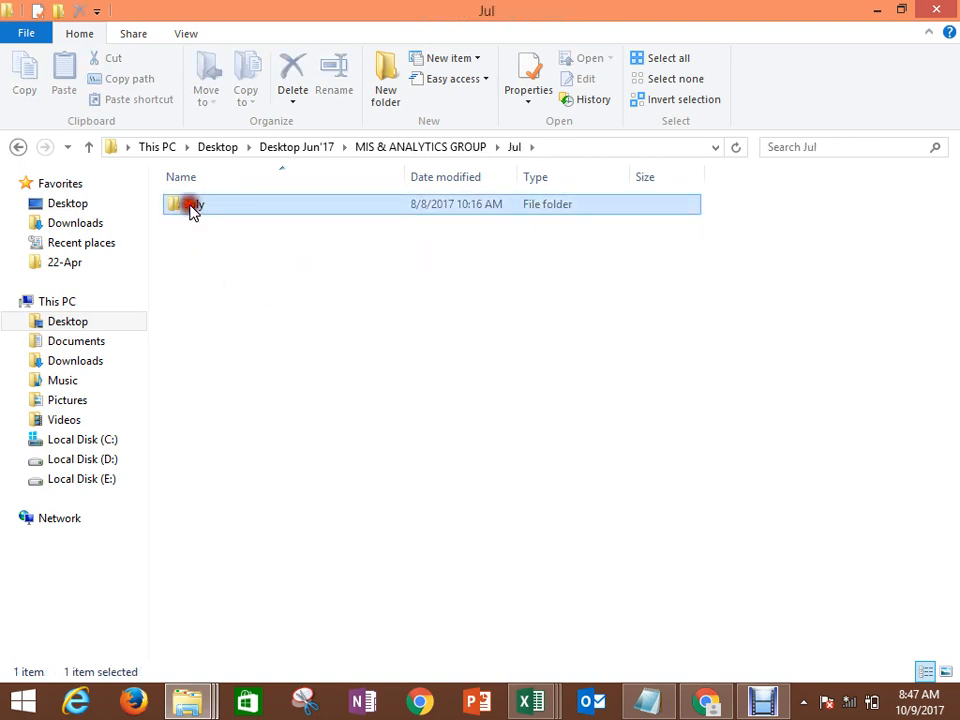
left_click(200, 285)
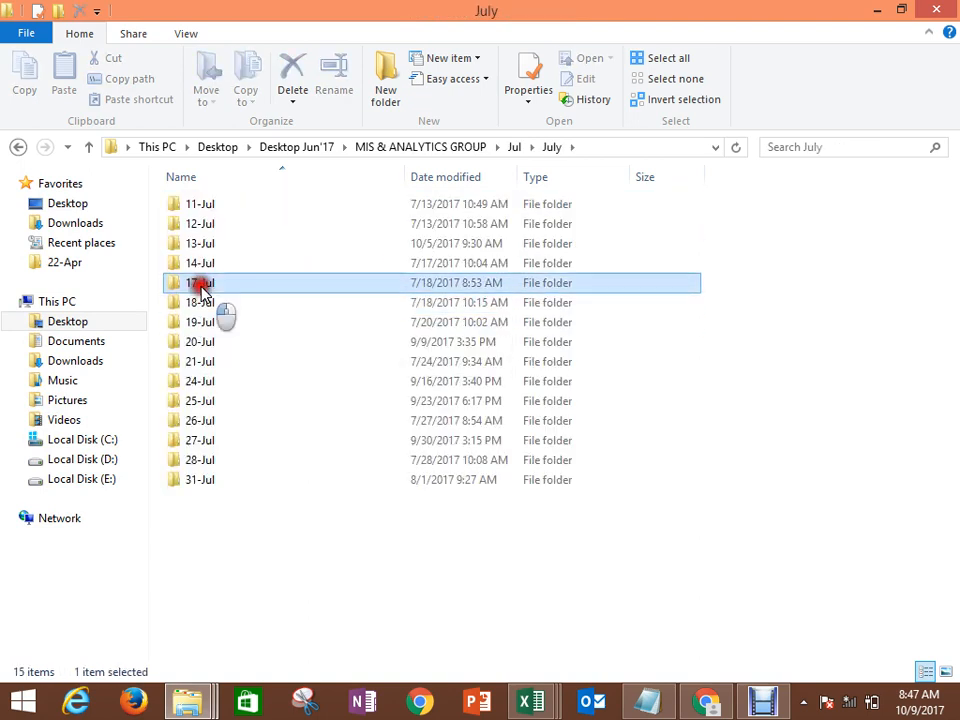
double_click(200, 285)
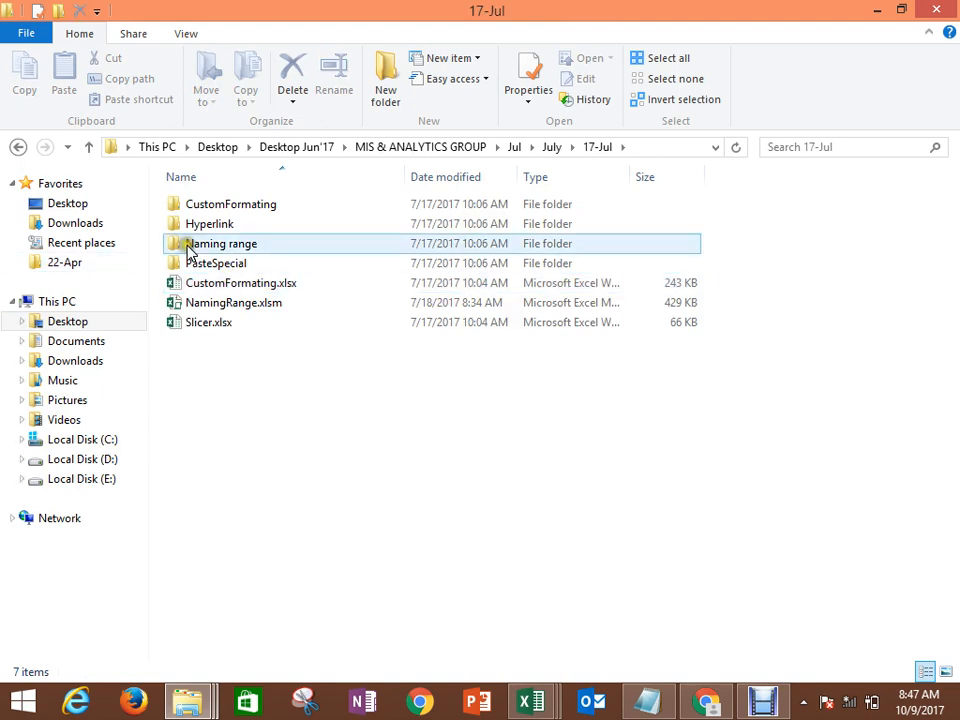
left_click(18, 147)
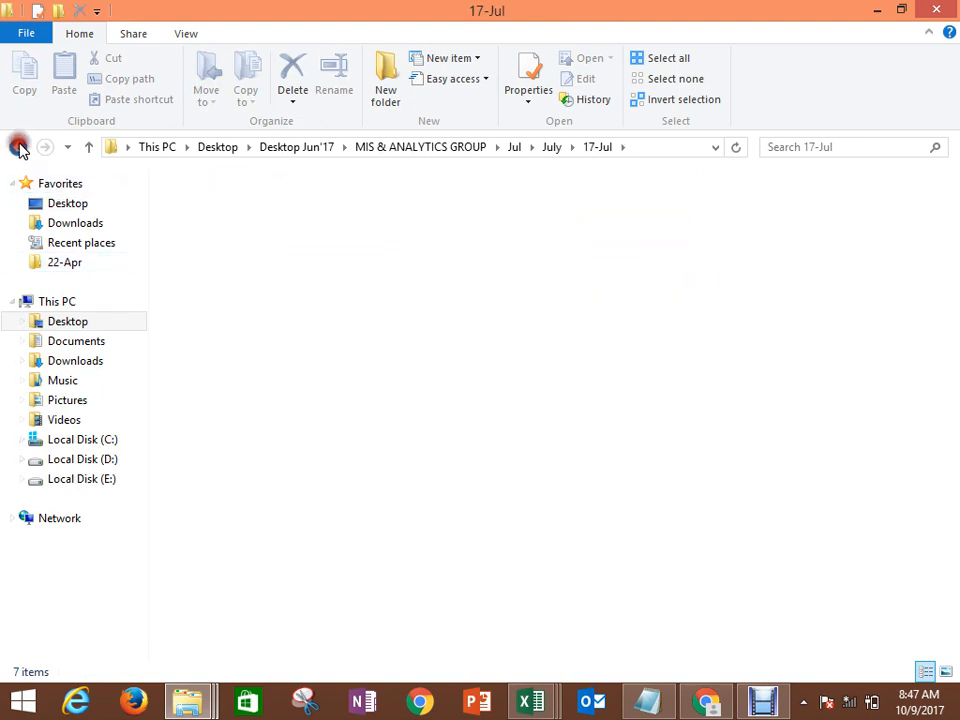
Step: Open the AdvancedFilter.xlsb workbook from the 14-Jul folder
double_click(196, 267)
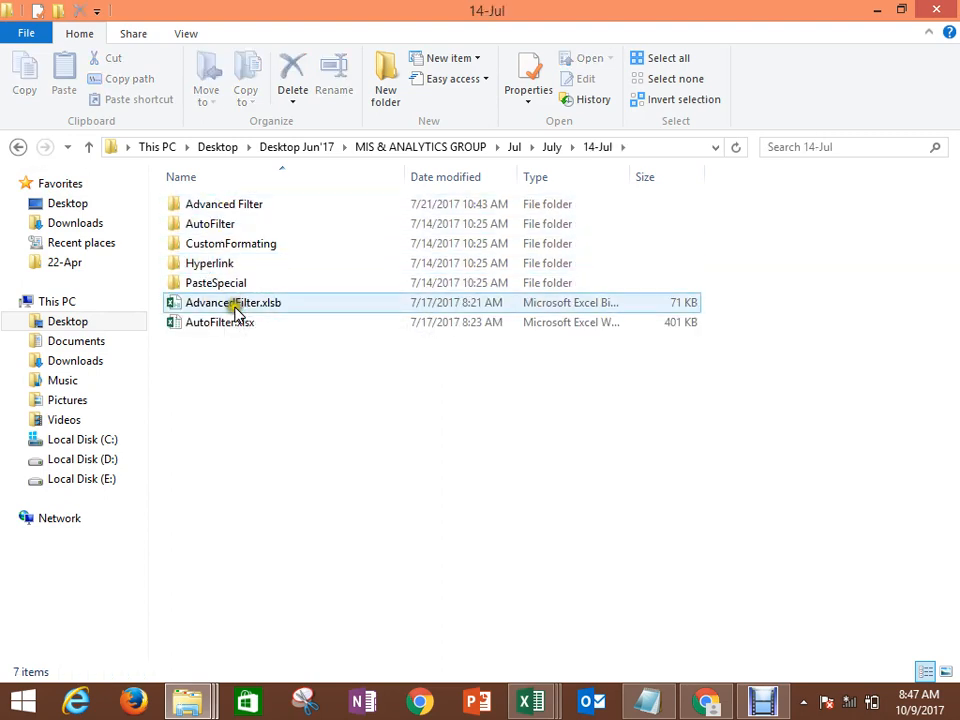
double_click(236, 310)
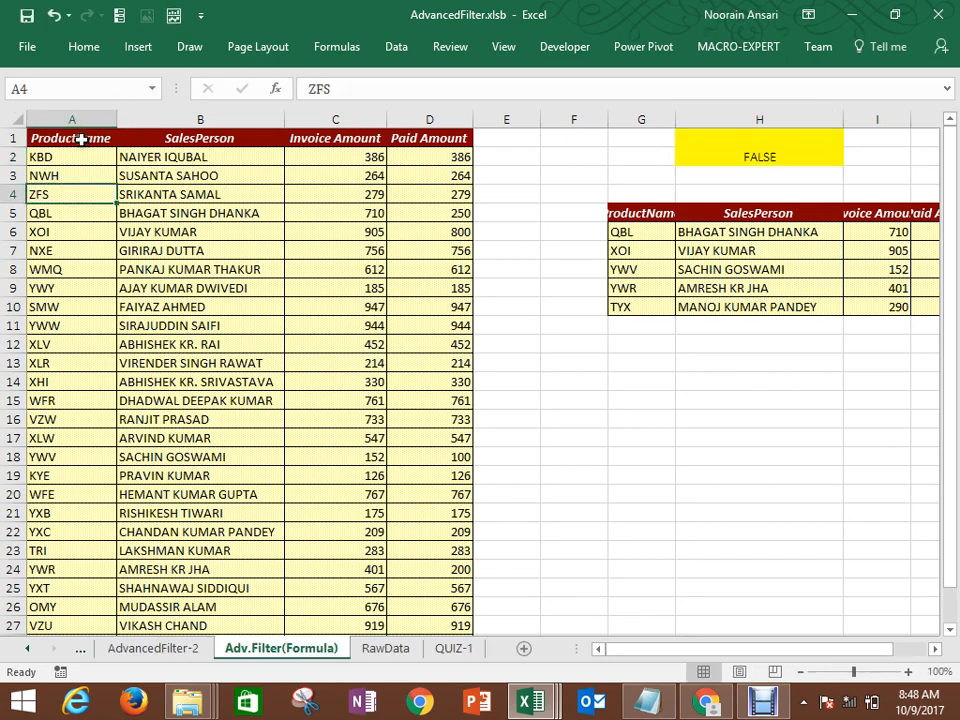
Step: Copy the whole ProductName to Paid Amount table from Adv.Filter(Formula) into cell A1 of Book2's Adv.filter with Formula sheet
left_click(82, 141)
key("ctrl+shift+Right")
key("ctrl+shift+Down")
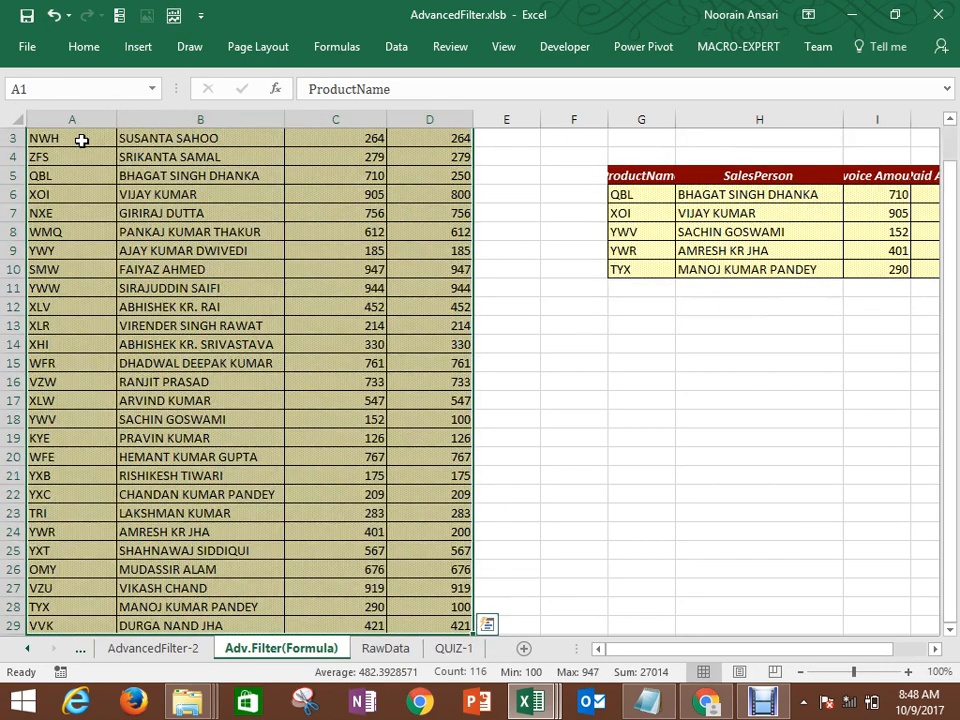
key("ctrl+c")
key("alt+Tab")
left_click(82, 140)
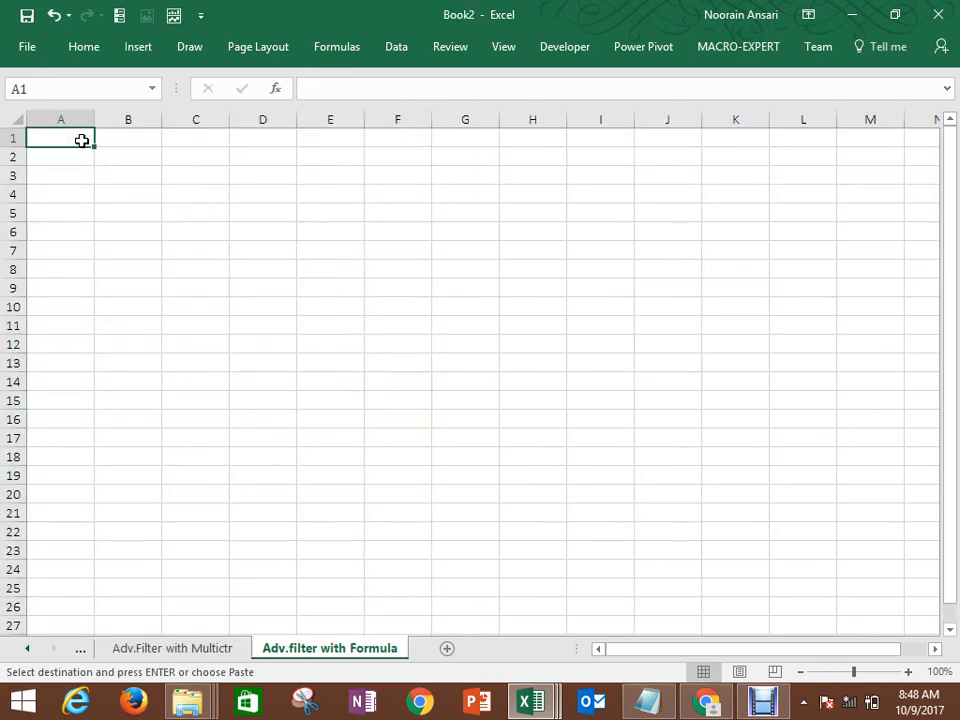
key("ctrl+v")
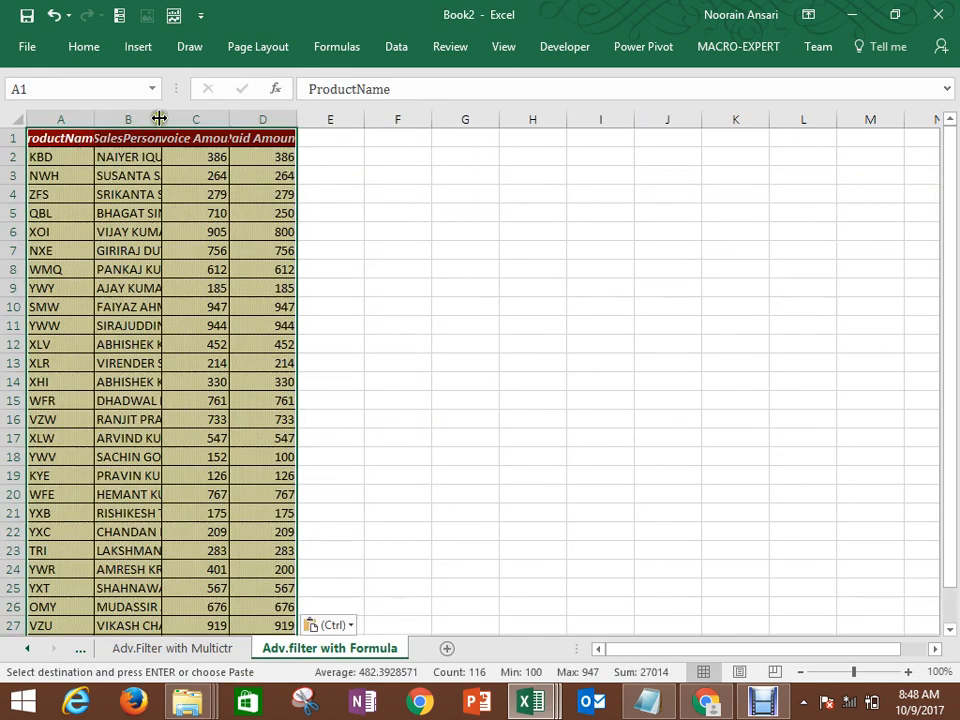
Step: AutoFit the widths of columns A to D to the pasted table's contents
double_click(161, 118)
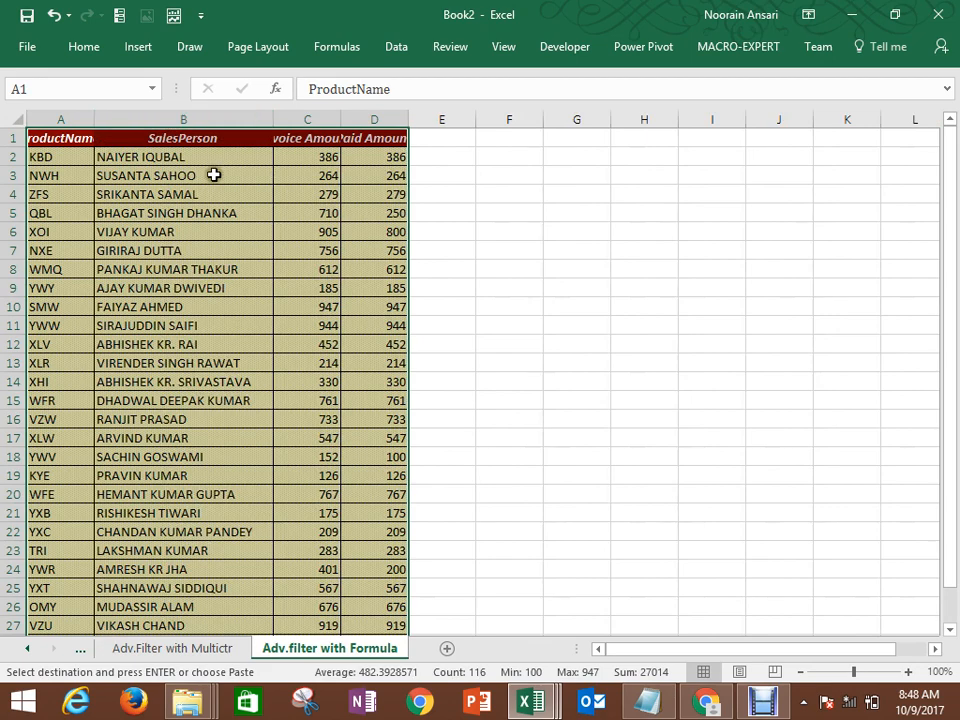
left_click(214, 175)
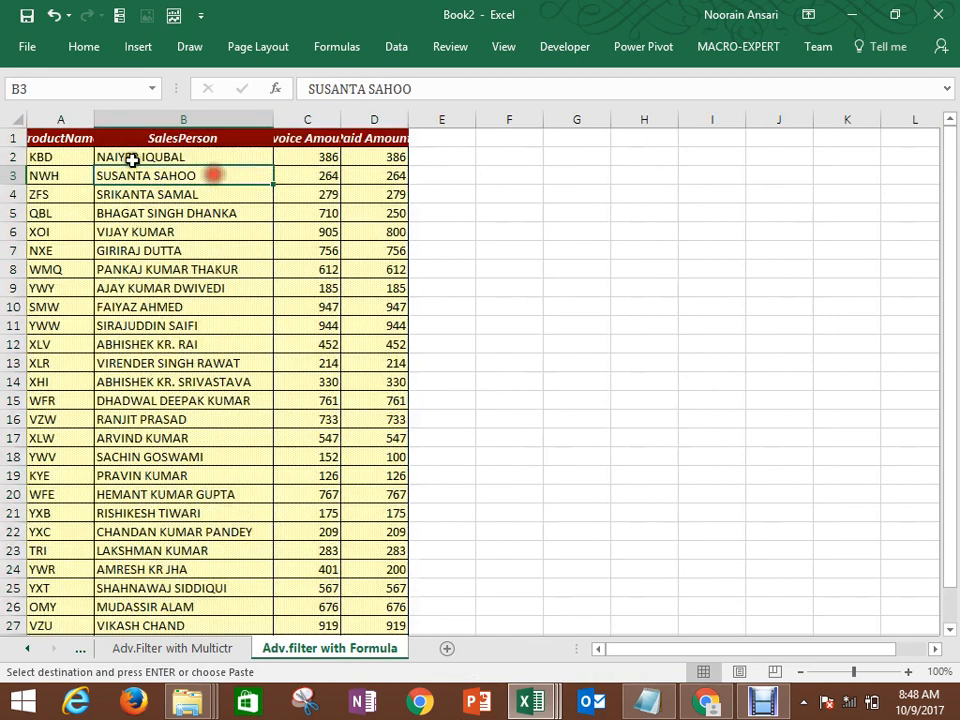
double_click(94, 118)
left_click(80, 118)
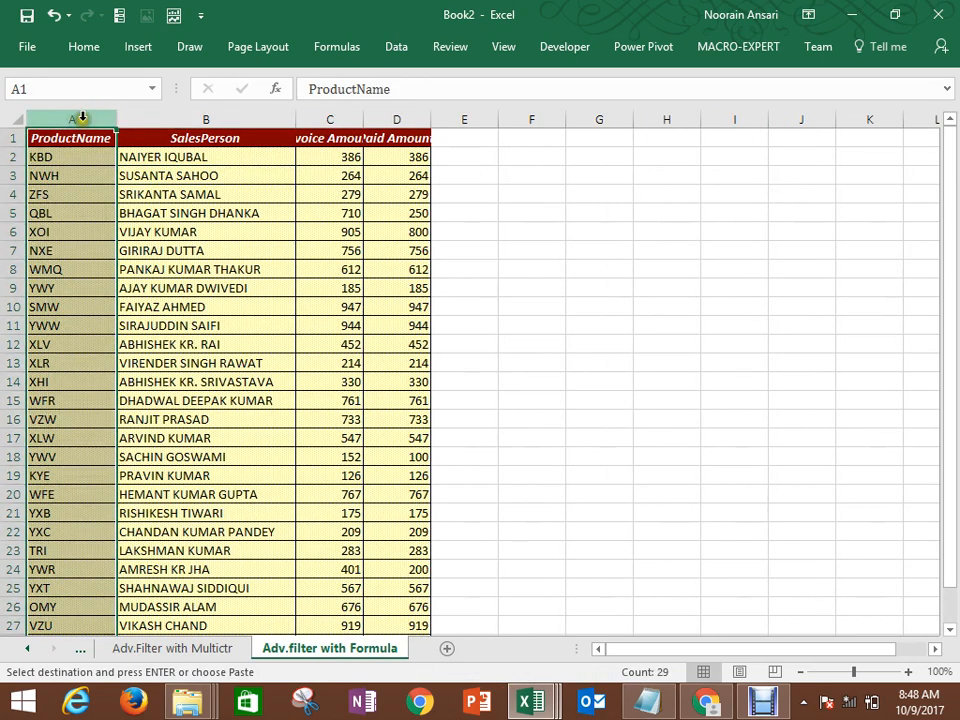
left_click(163, 122)
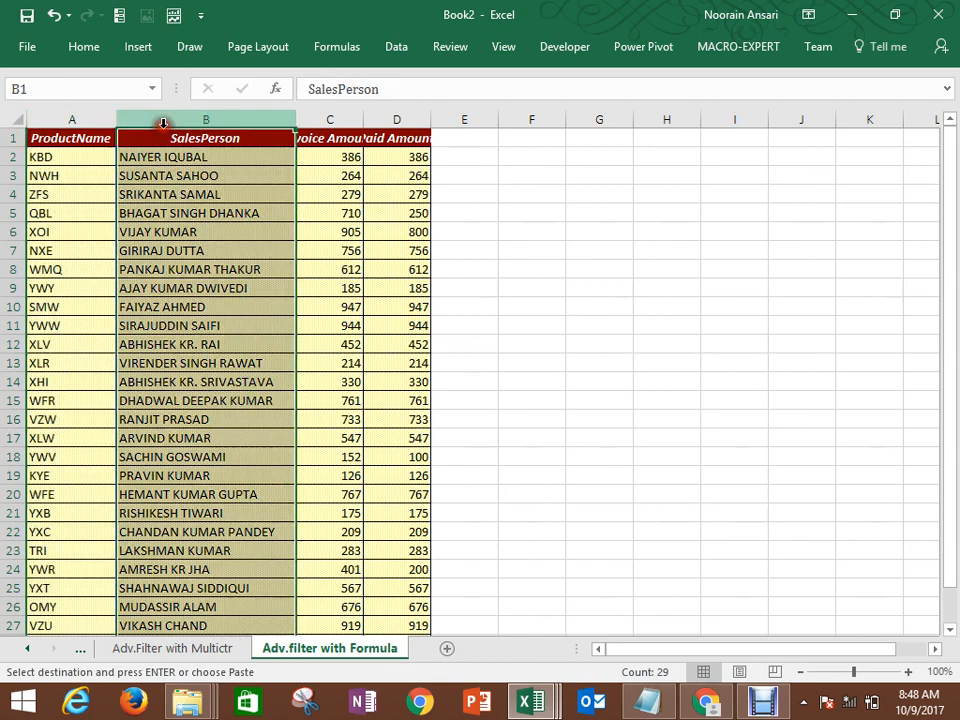
double_click(361, 113)
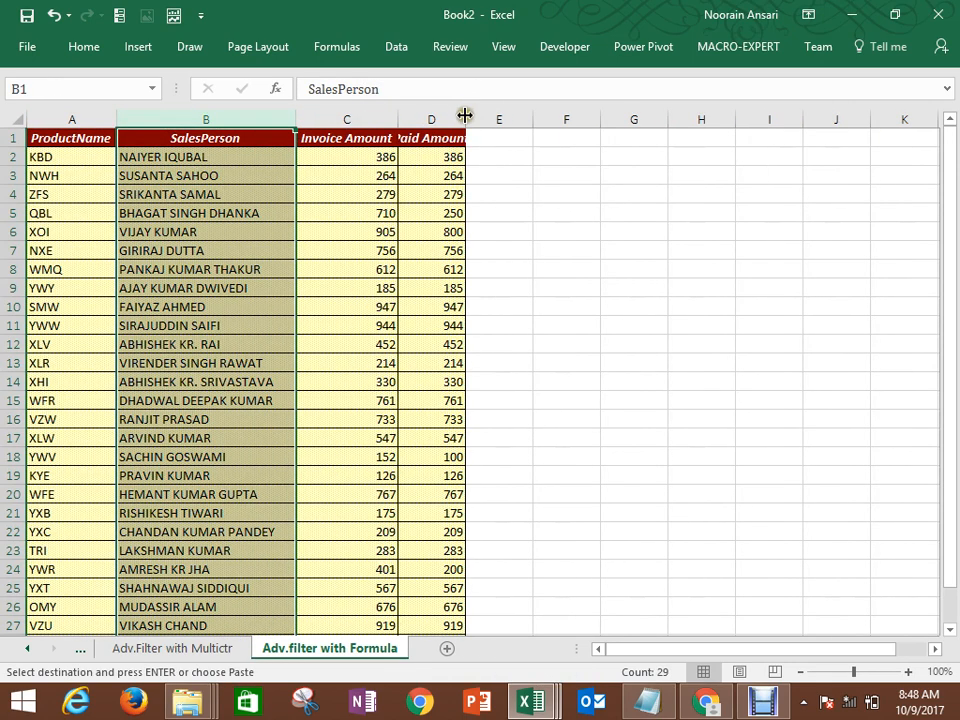
double_click(465, 116)
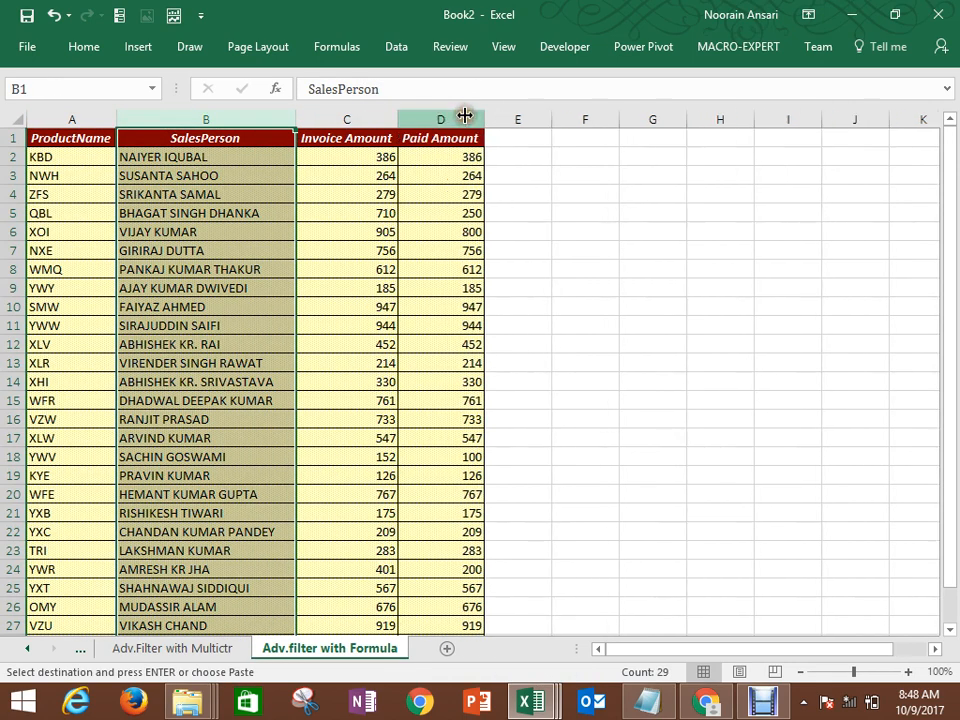
Step: Enter the criteria formula =C2>D2 in cell H2 to compare Invoice Amount with Paid Amount
left_click(358, 119)
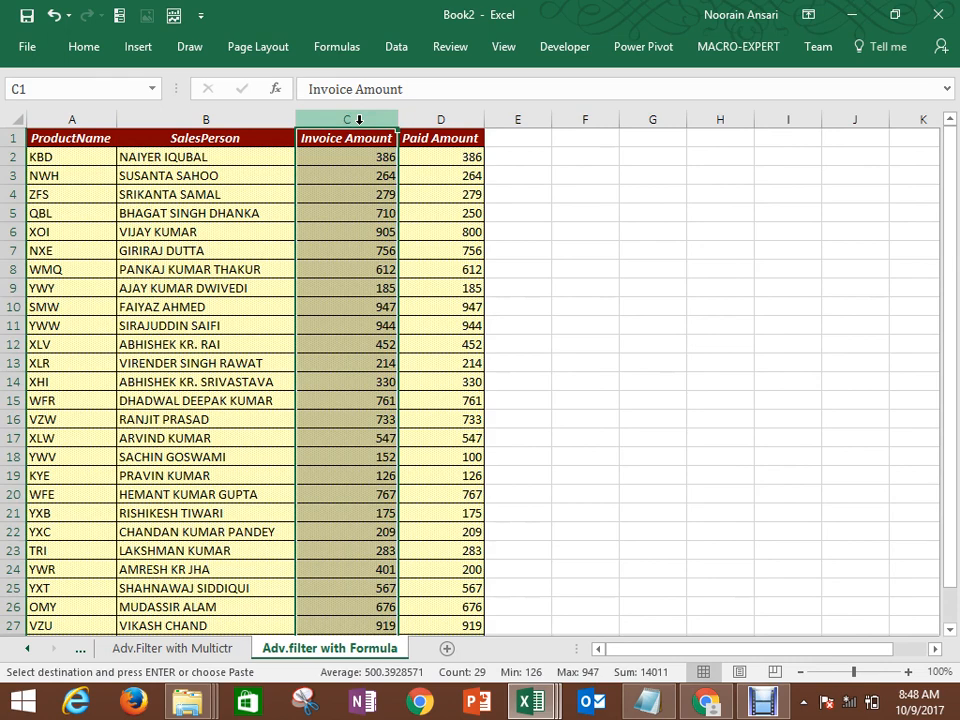
left_click(459, 157)
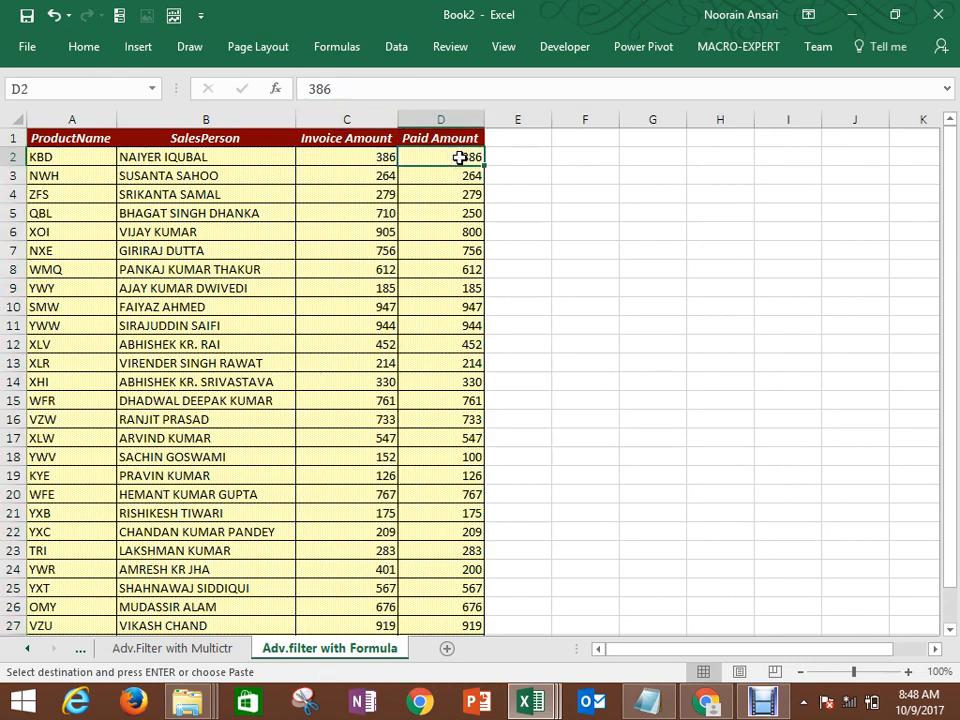
left_click(363, 118)
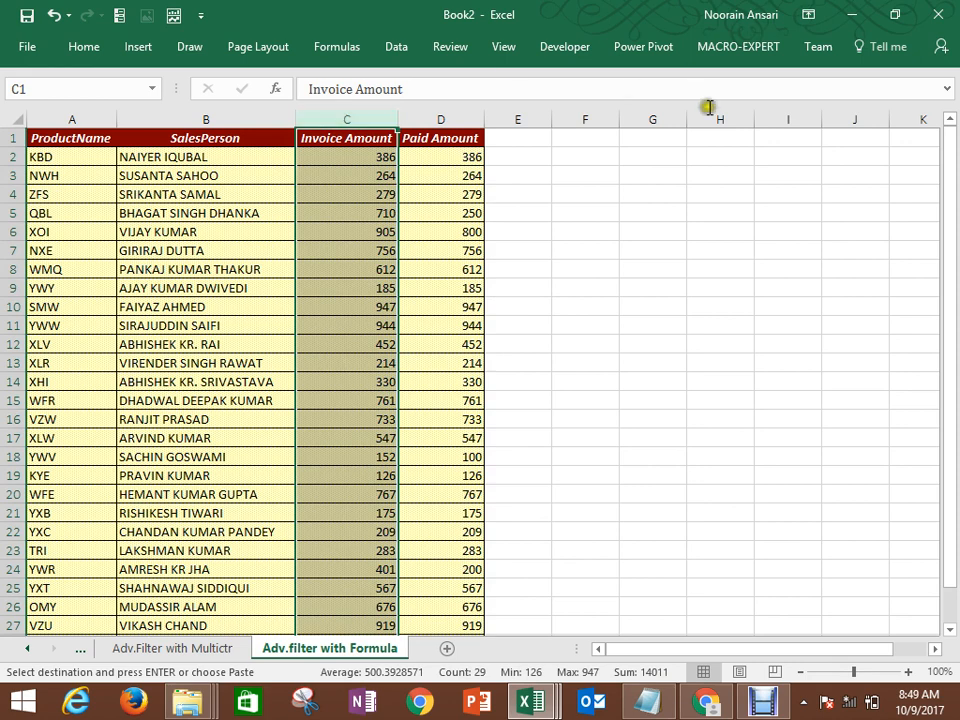
left_click(707, 156)
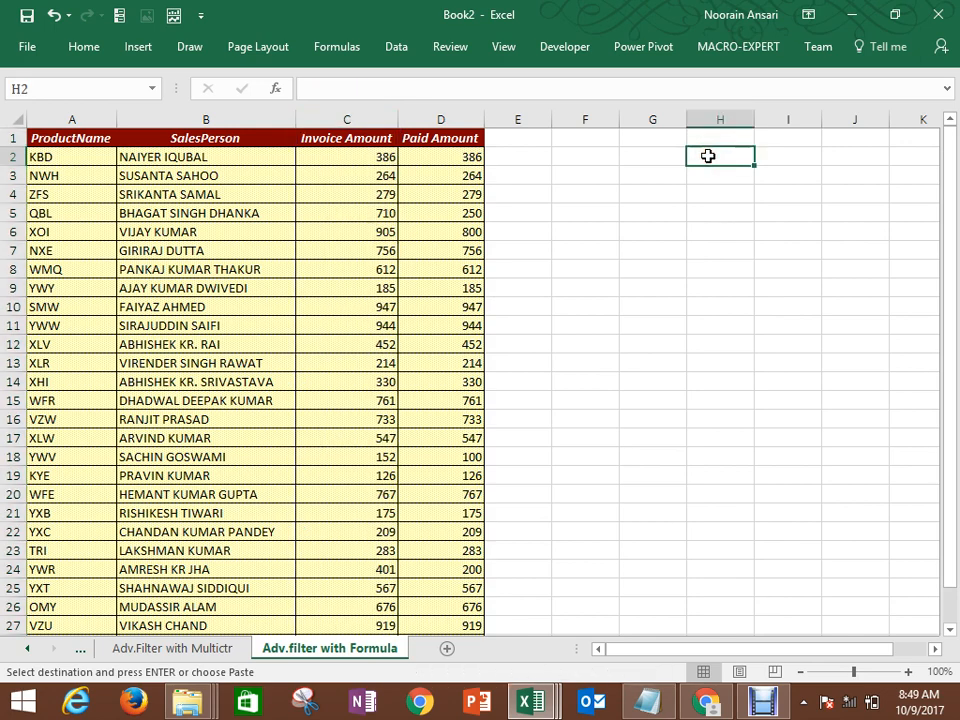
type("=")
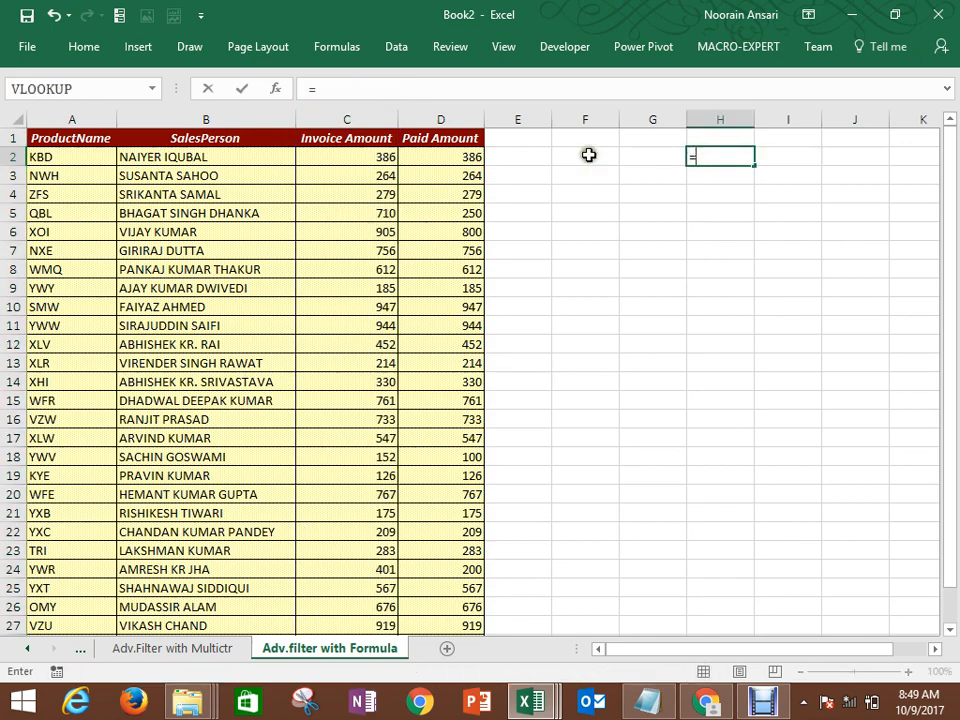
left_click(388, 157)
type(">")
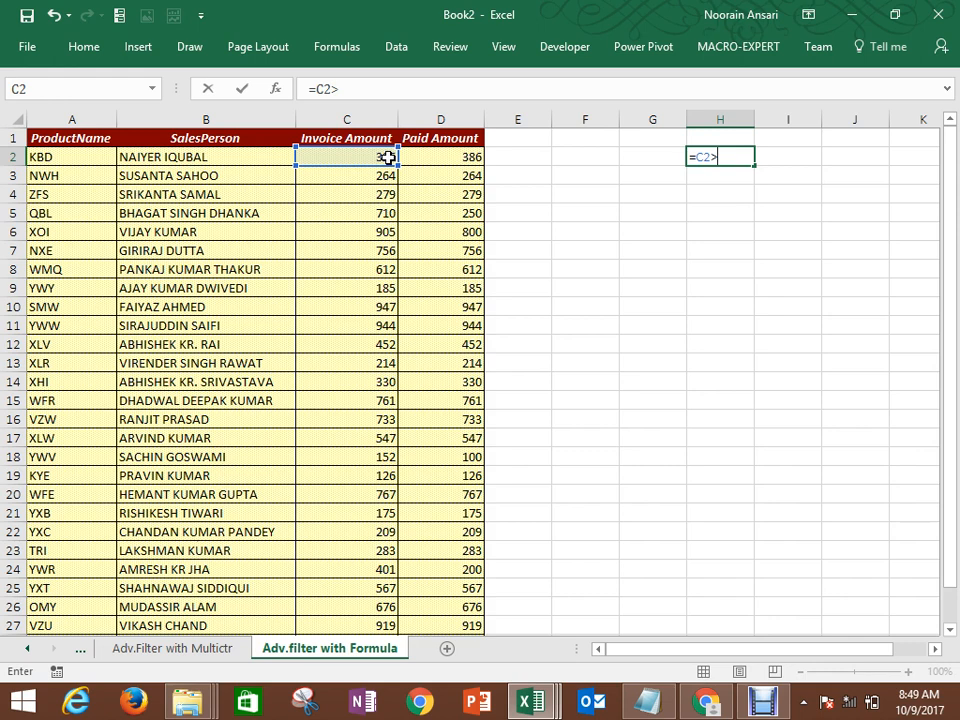
left_click(446, 157)
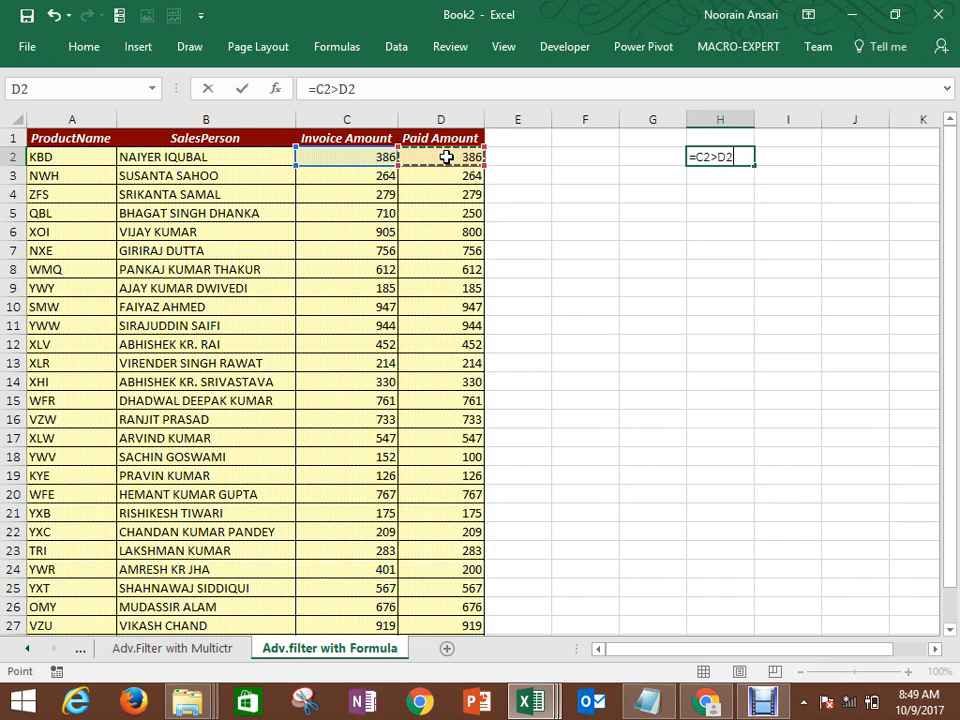
key("ctrl+Return")
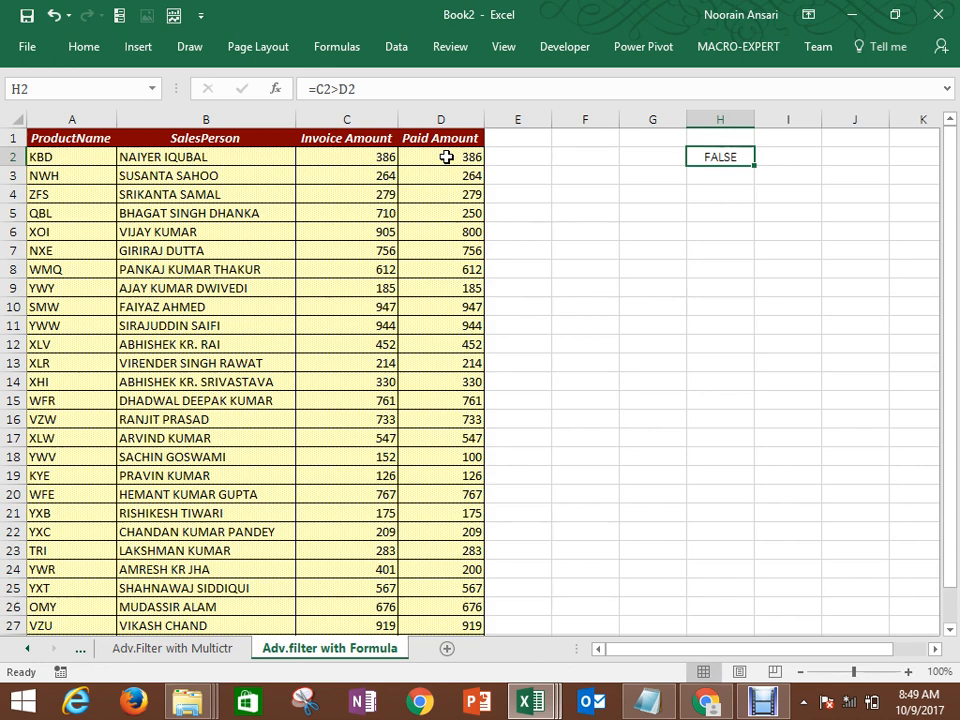
Step: Fill the criteria range H1:H2 with yellow
key("Up")
key("shift+Down")
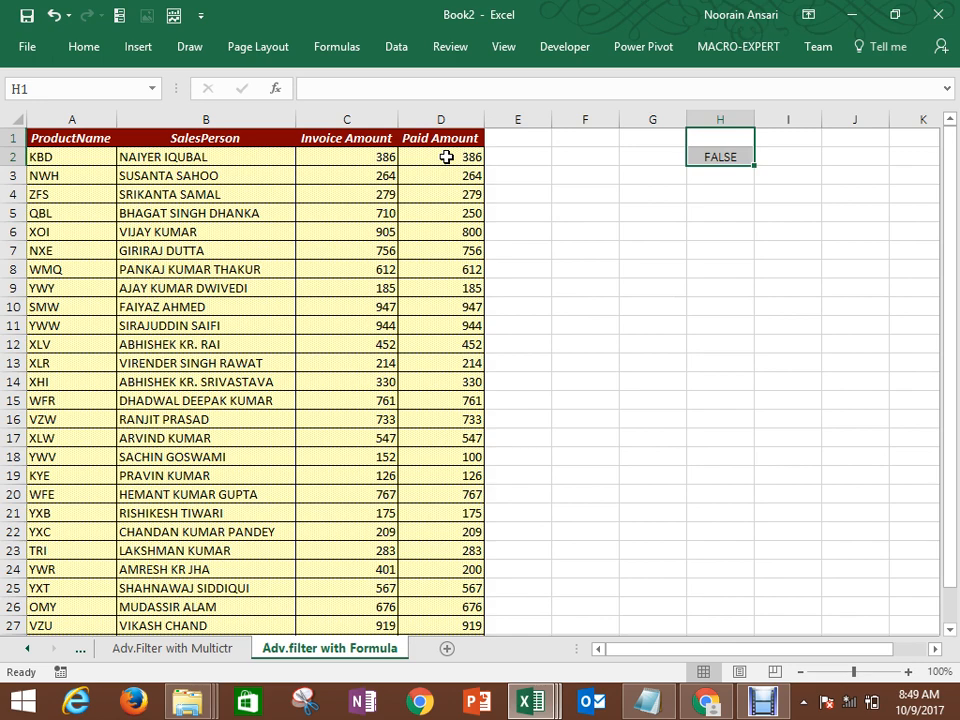
left_click(82, 46)
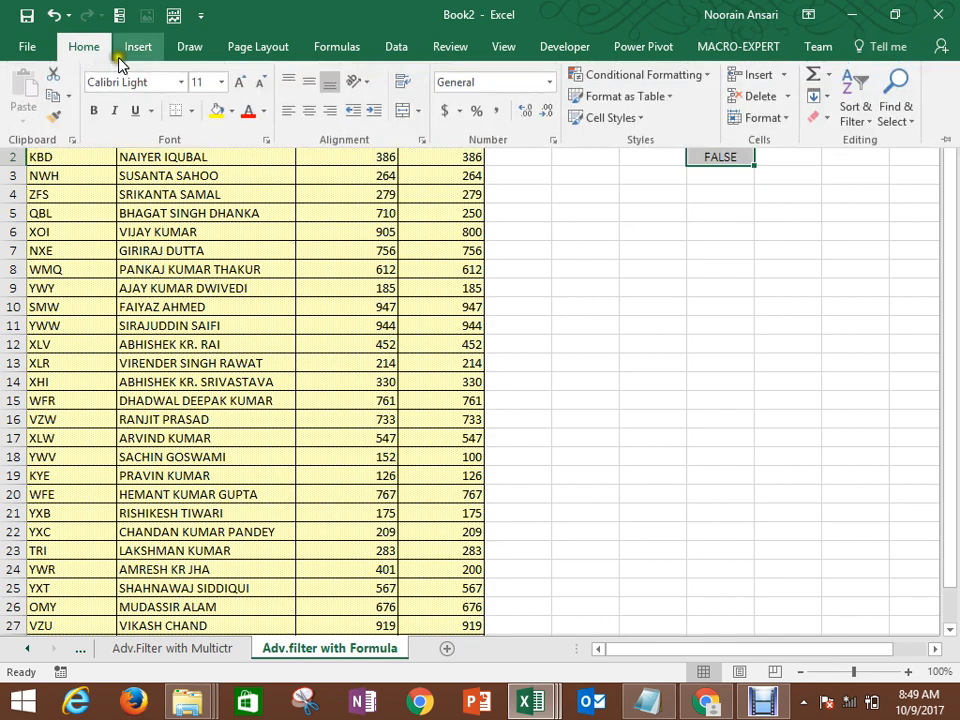
left_click(216, 110)
left_click(624, 250)
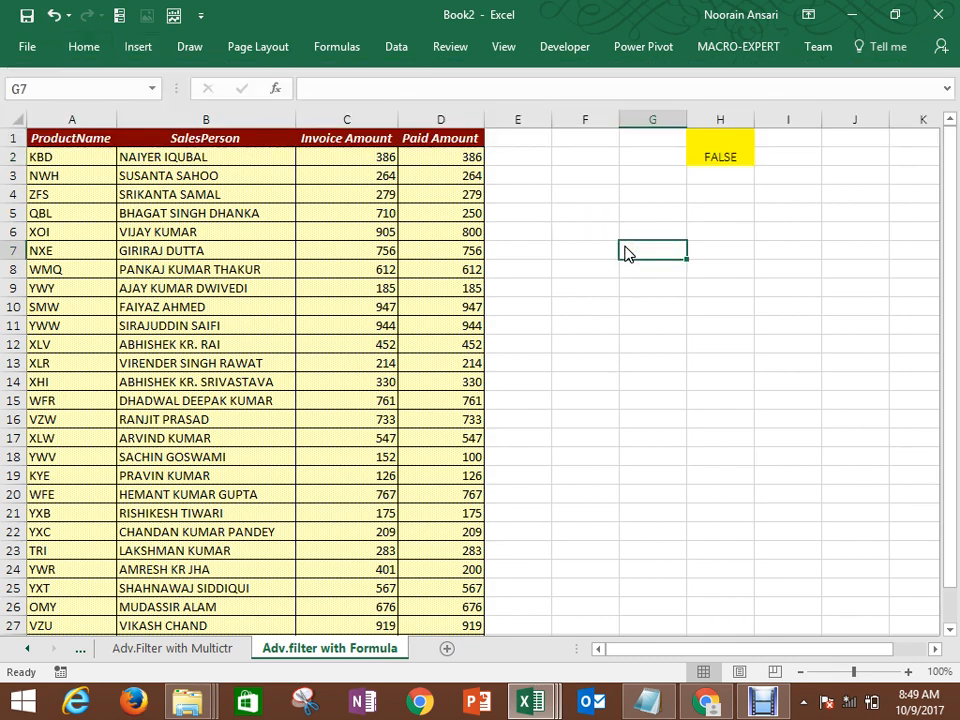
Step: Start an Advanced Filter on the whole table A1:D29, set to copy the results to another location
key("Up")
key("Home")
key("ctrl+Up")
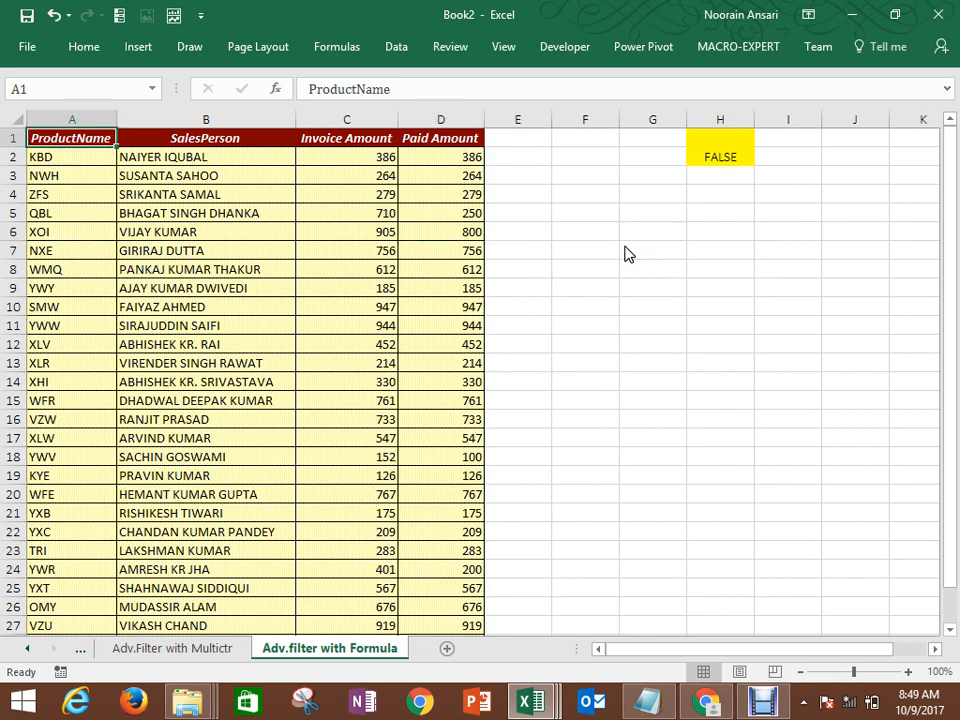
key("ctrl+shift+Right")
key("ctrl+shift+Down")
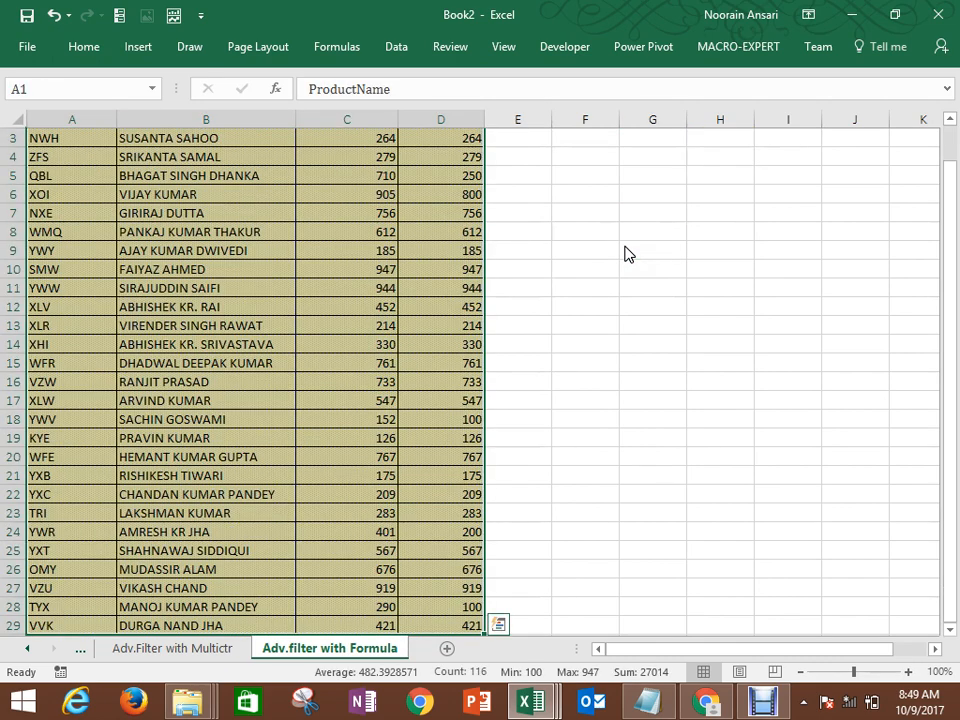
key("alt+a")
key("q")
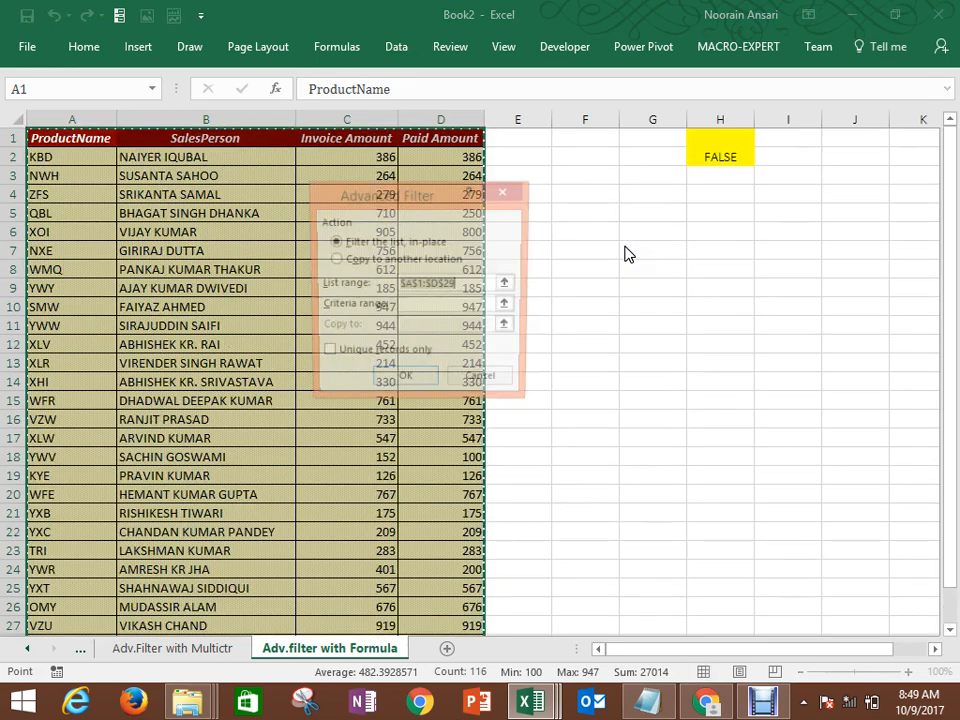
left_click(334, 260)
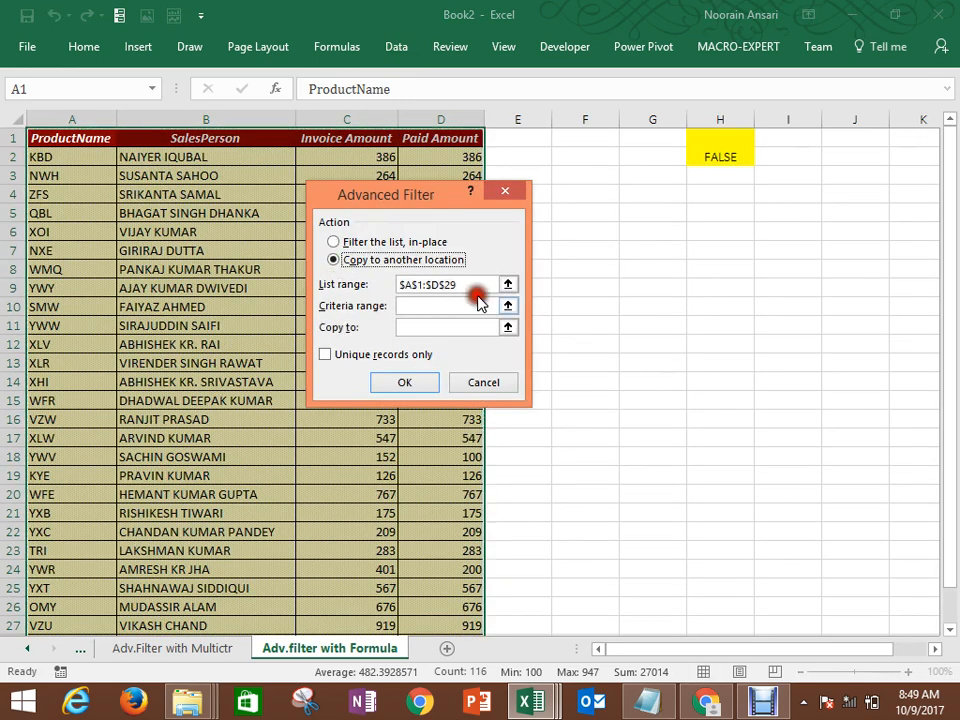
Step: Set H1:H2 as the criteria range and G8 as the copy destination, and run the Advanced Filter
left_click(507, 306)
left_click_drag(718, 140, 720, 160)
key("Return")
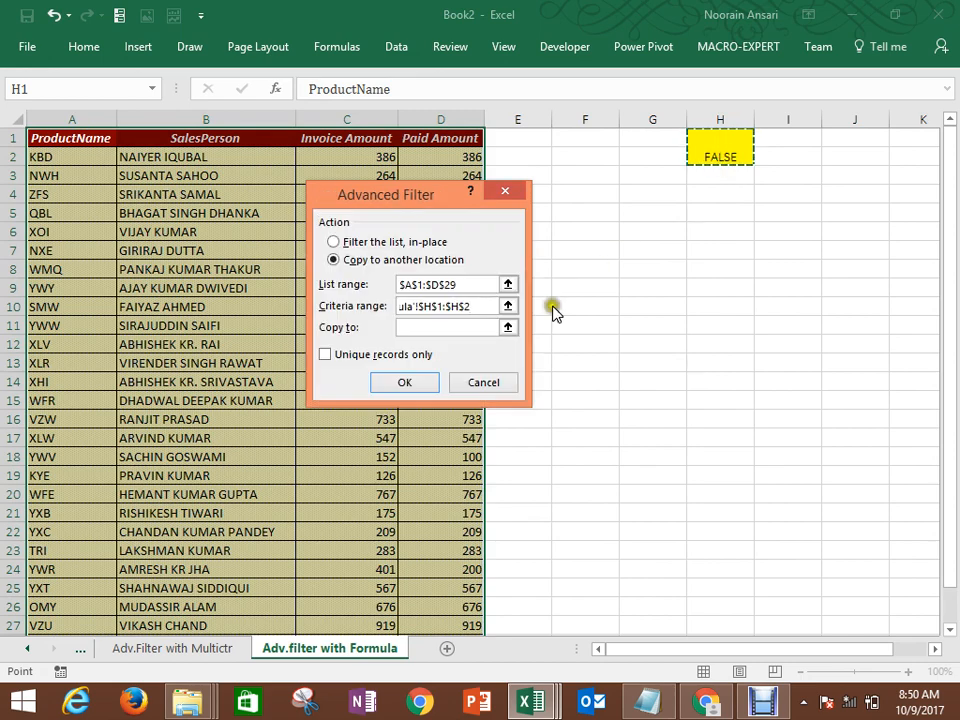
left_click(509, 327)
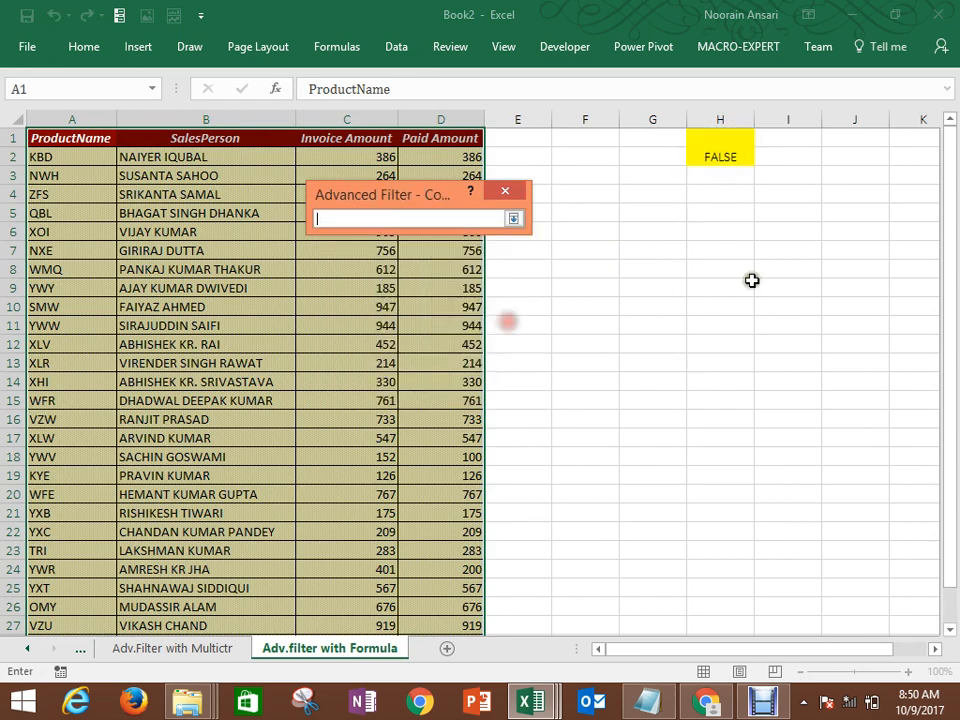
left_click(629, 261)
key("Return")
key("Return")
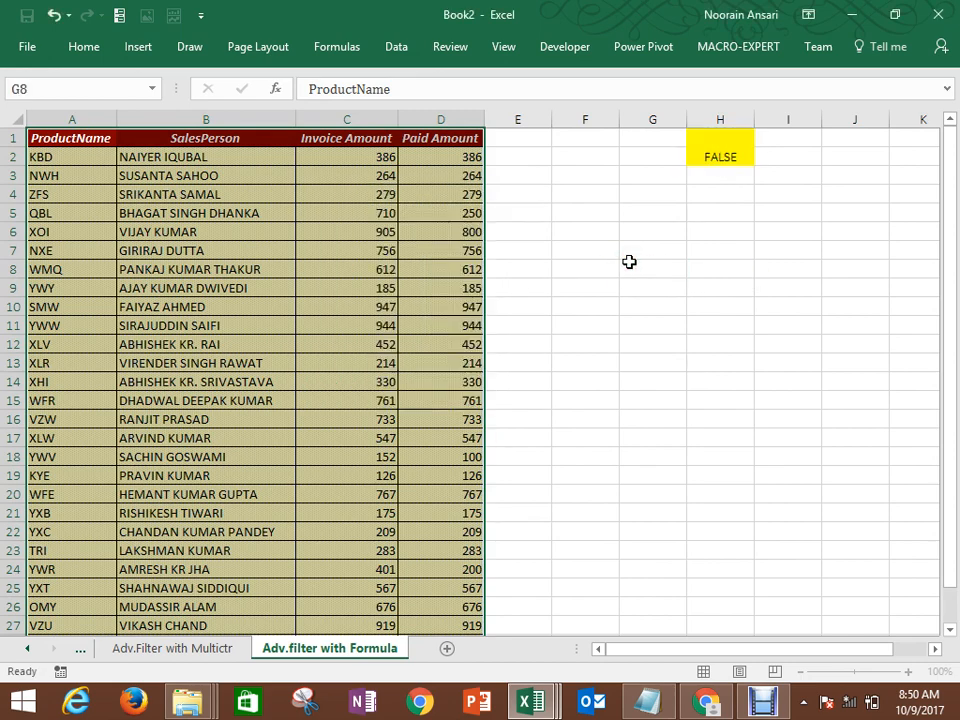
Step: Compare the Invoice Amount and Paid Amount values row by row in the extracted records at G8
left_click_drag(645, 290, 640, 362)
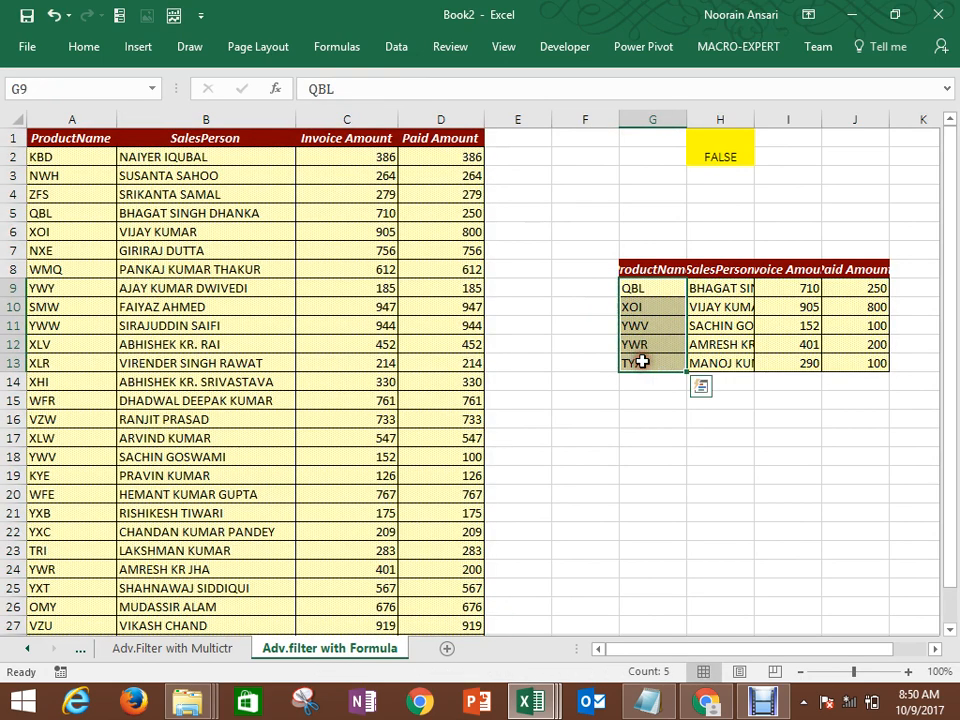
left_click(808, 288)
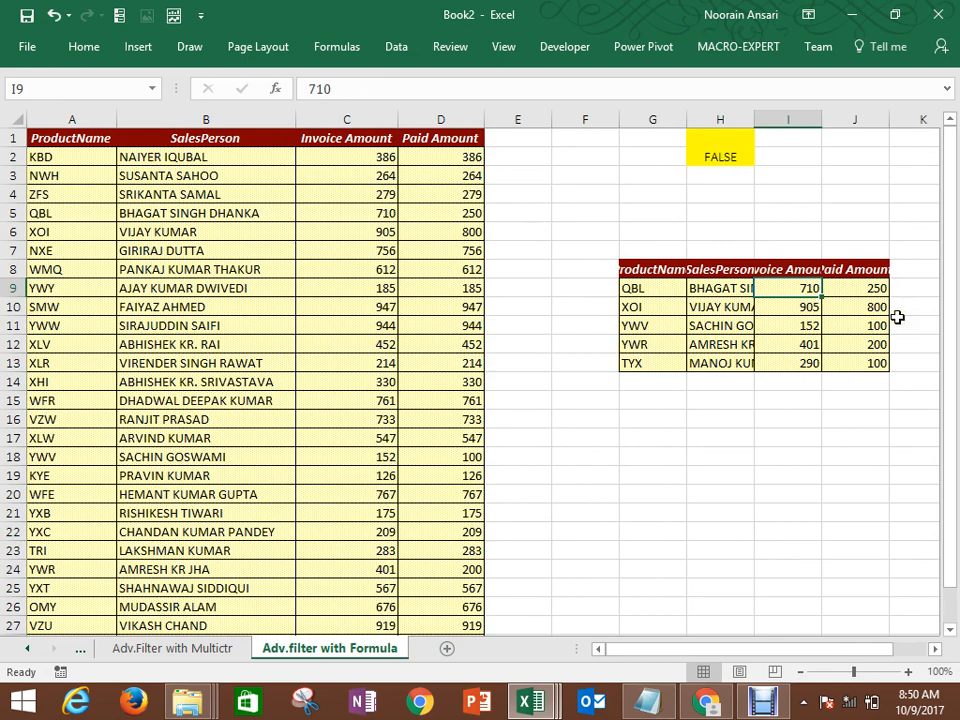
left_click(879, 289)
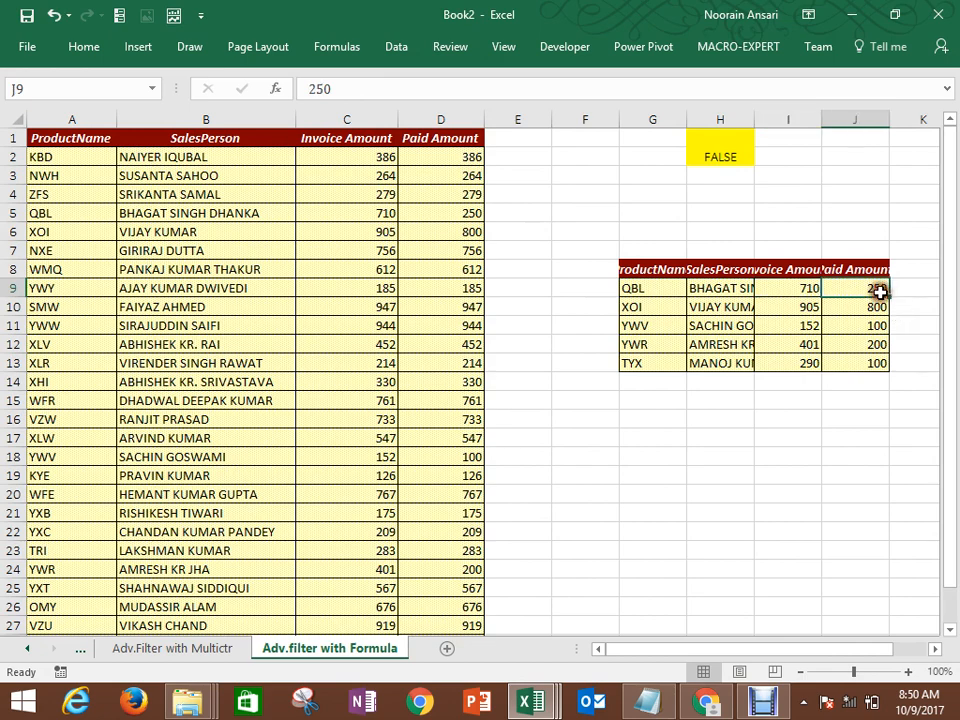
left_click(814, 309)
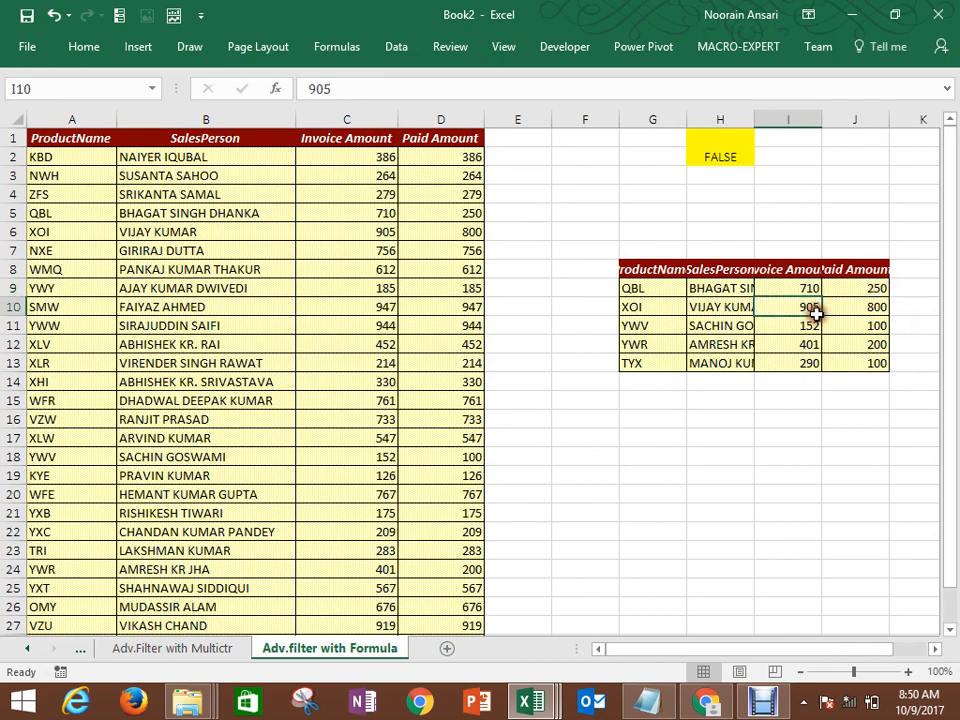
left_click(876, 307)
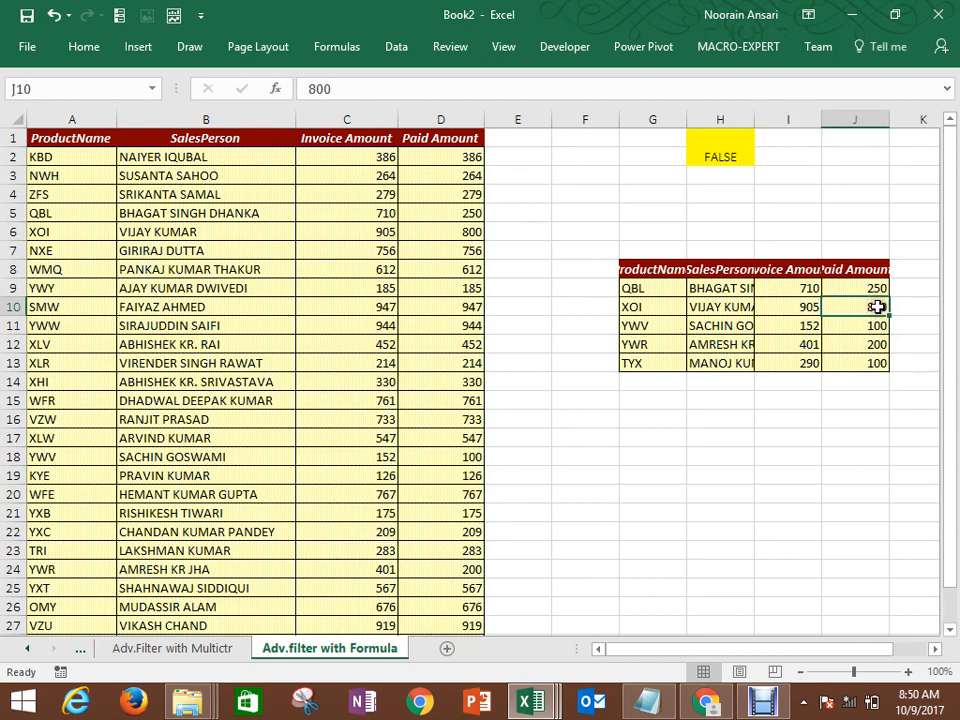
left_click(810, 327)
left_click(880, 344)
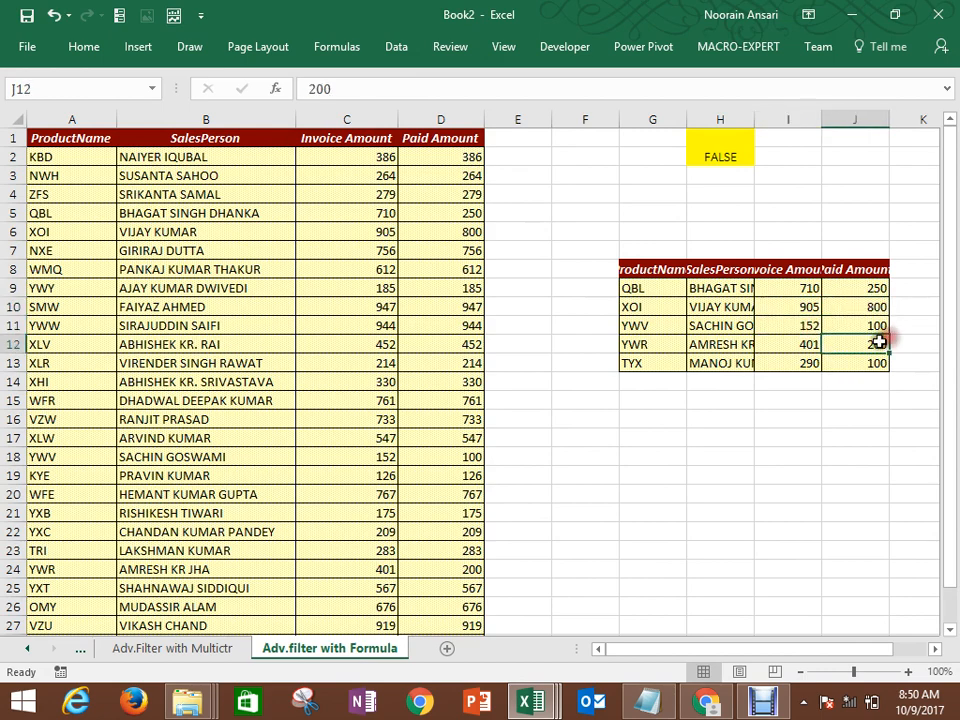
left_click(800, 346)
left_click(868, 354)
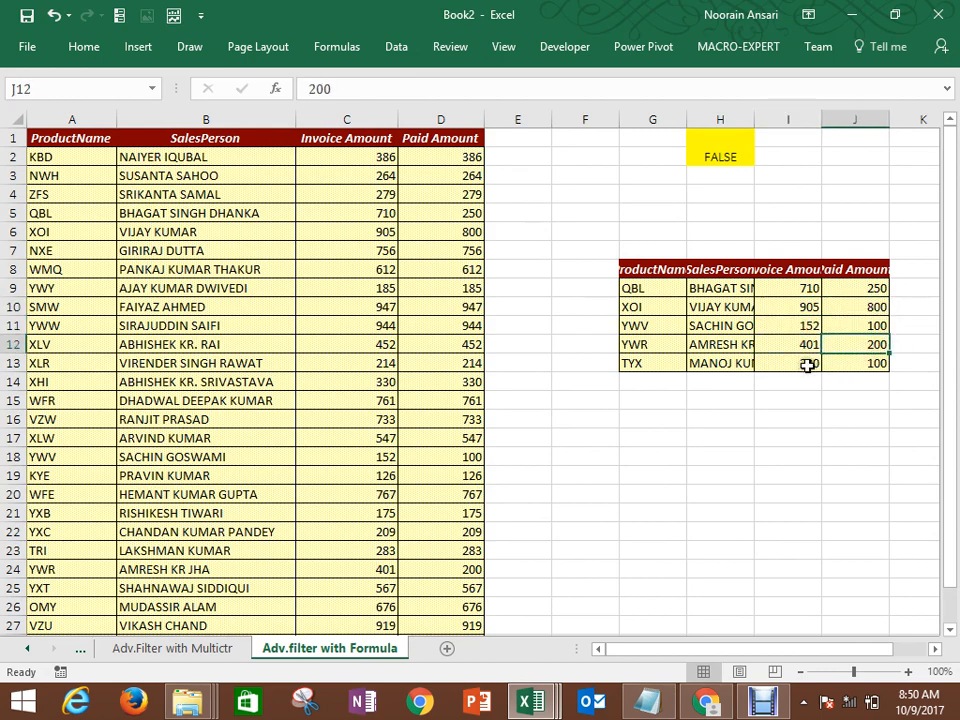
left_click(808, 364)
left_click(865, 374)
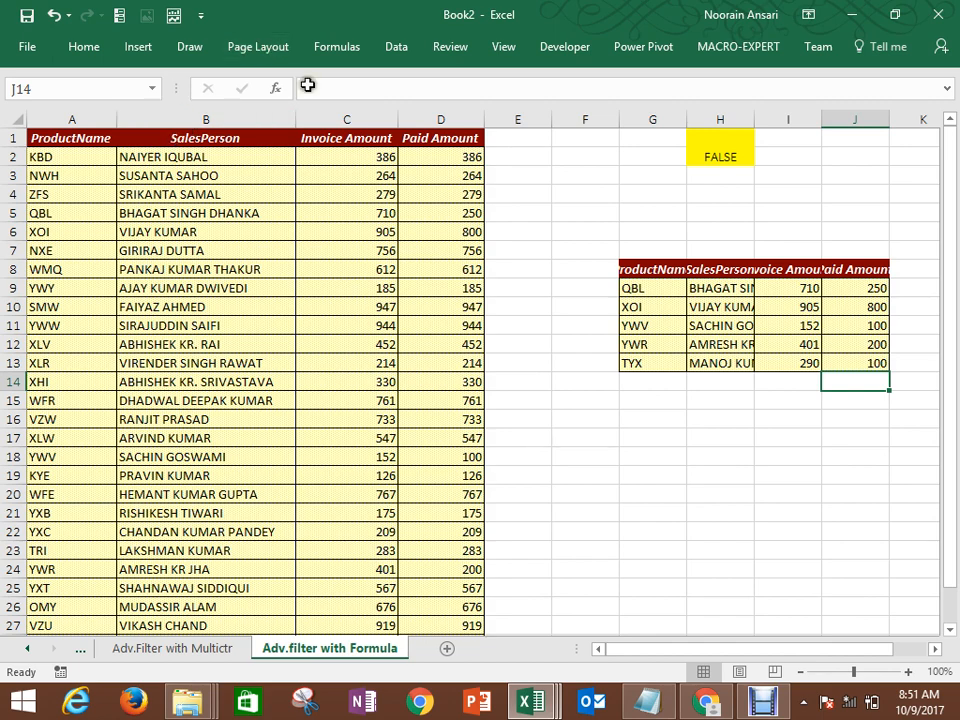
Step: Review the Invoice Amount and Paid Amount columns of the source table
left_click_drag(400, 119, 400, 119)
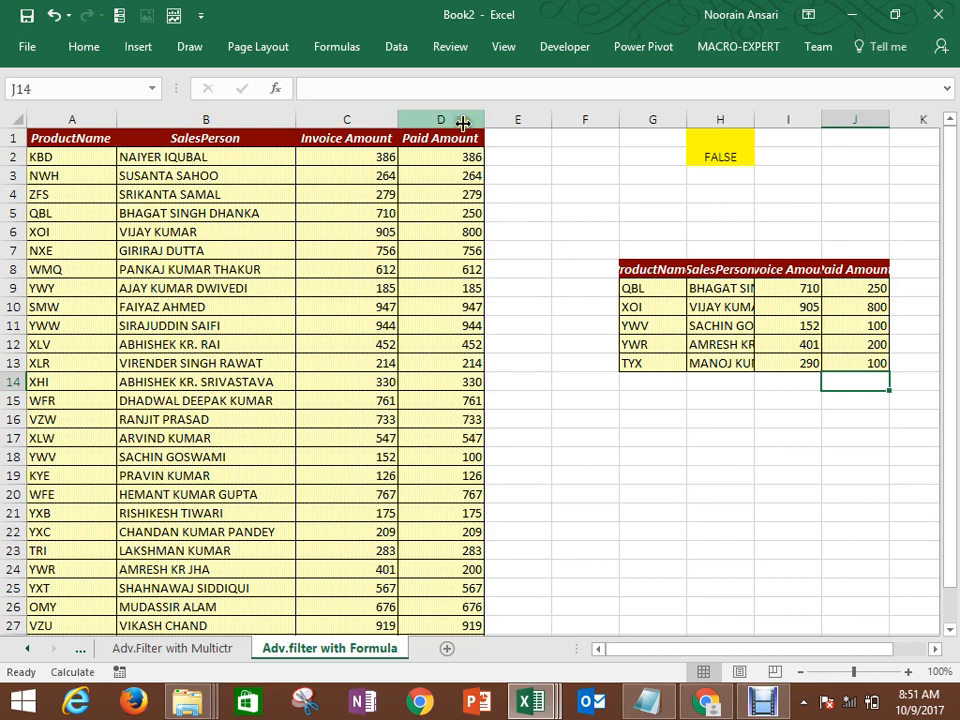
left_click_drag(482, 119, 482, 119)
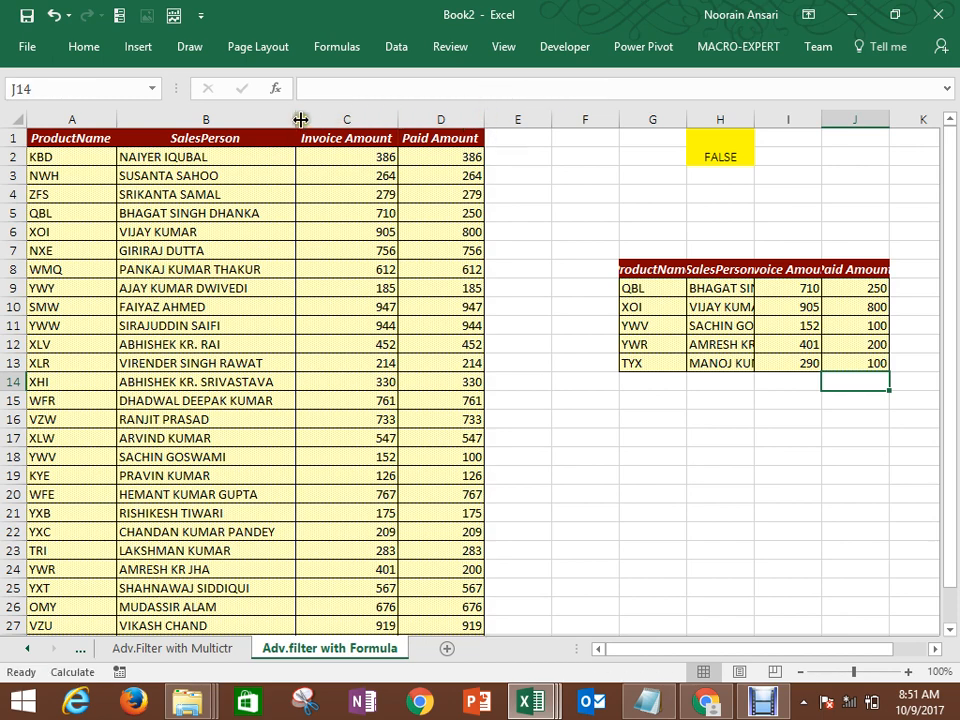
left_click(246, 157)
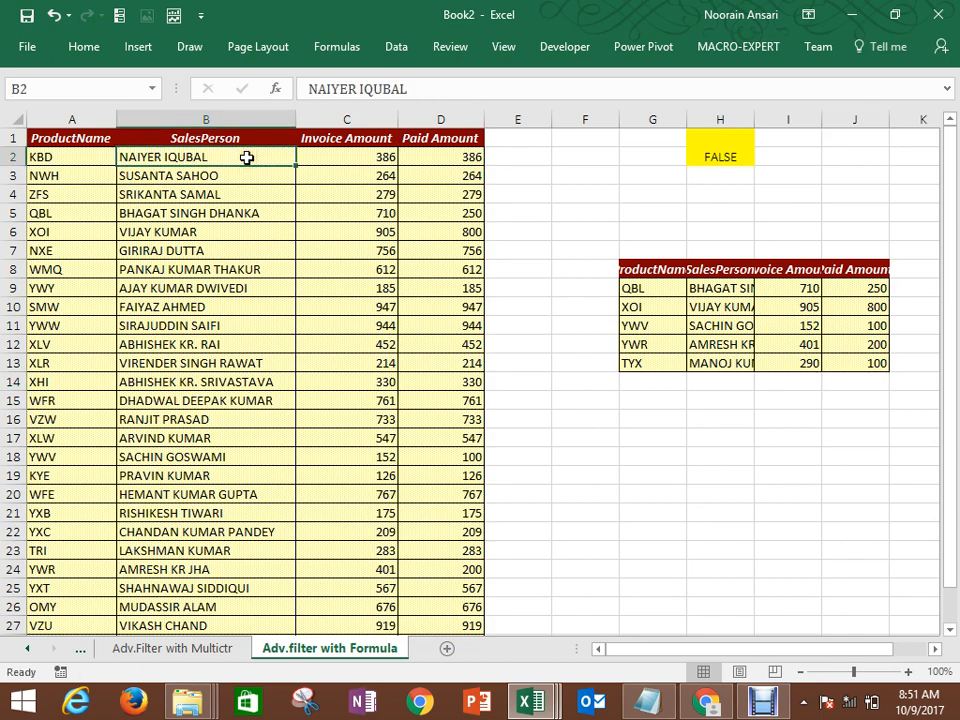
left_click(383, 158)
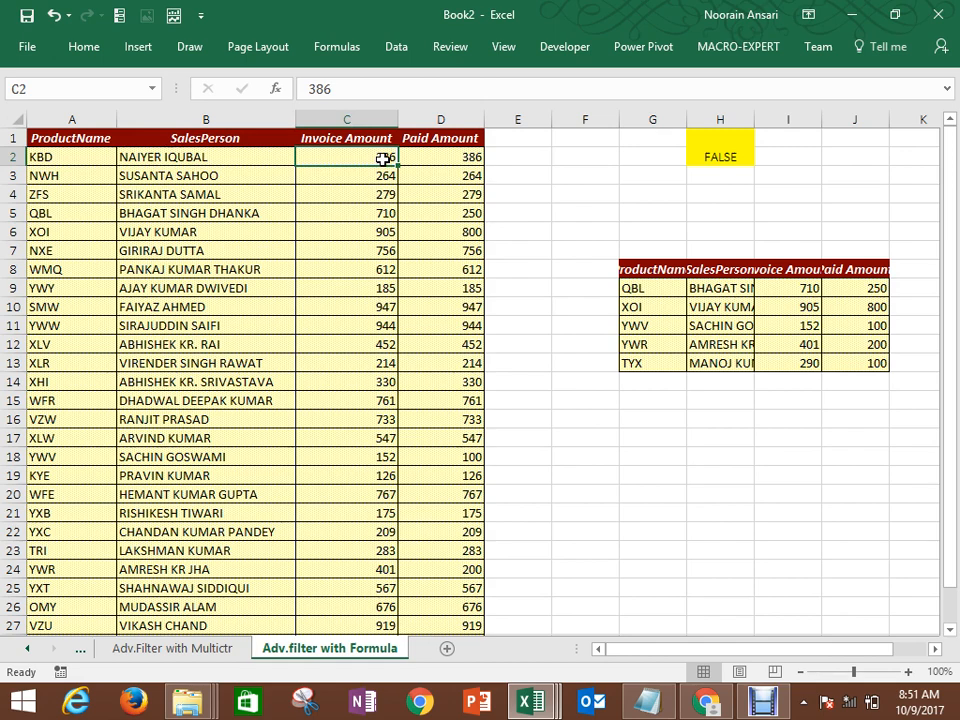
left_click(375, 178)
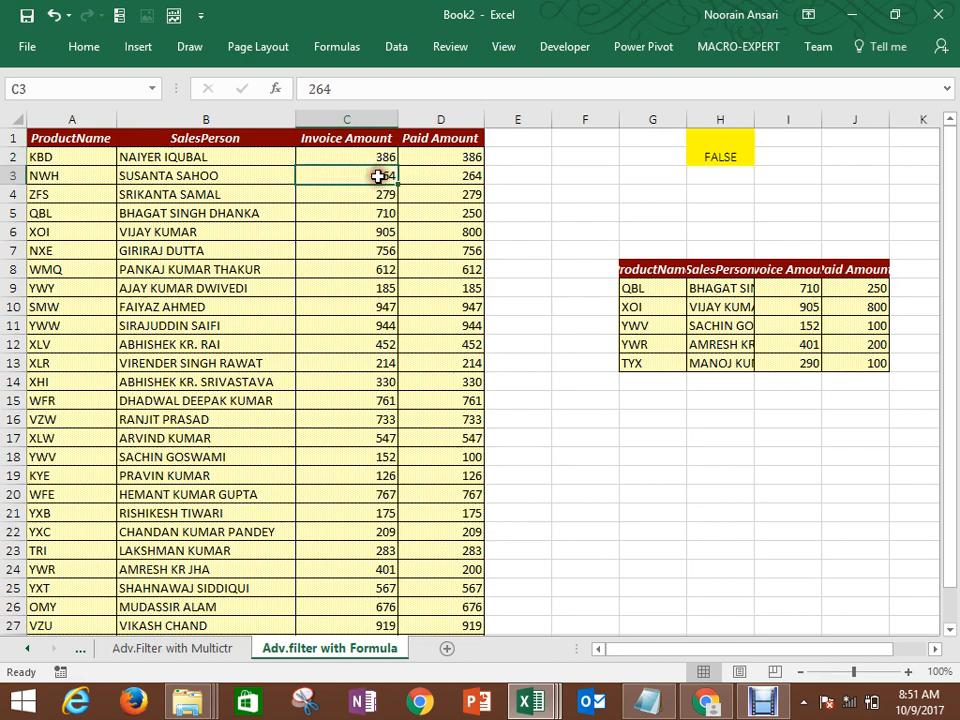
left_click(452, 177)
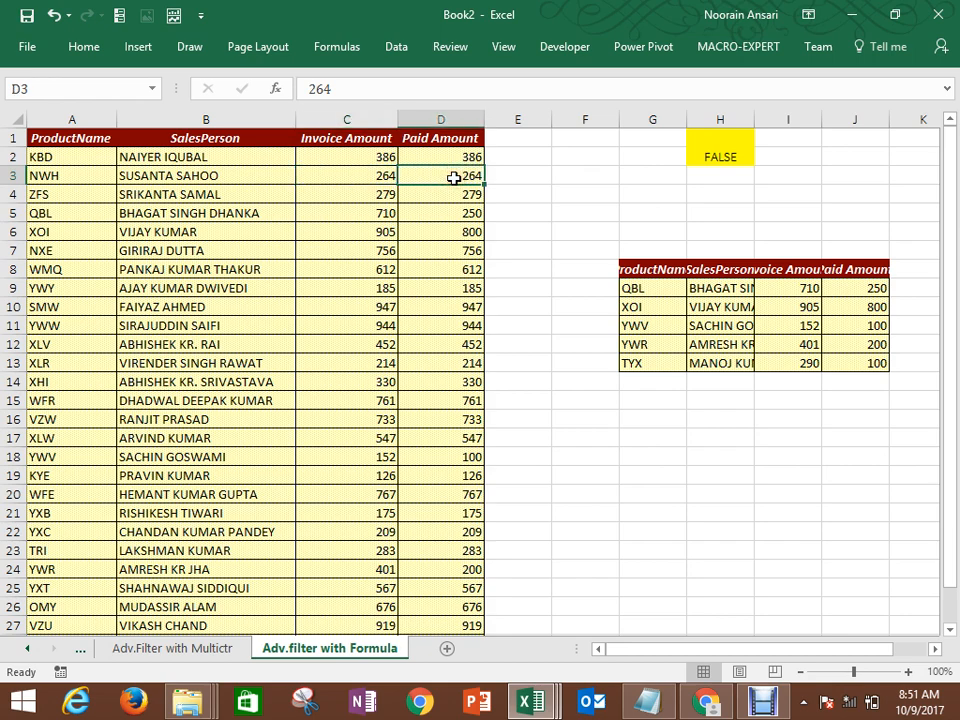
left_click_drag(384, 111, 384, 111)
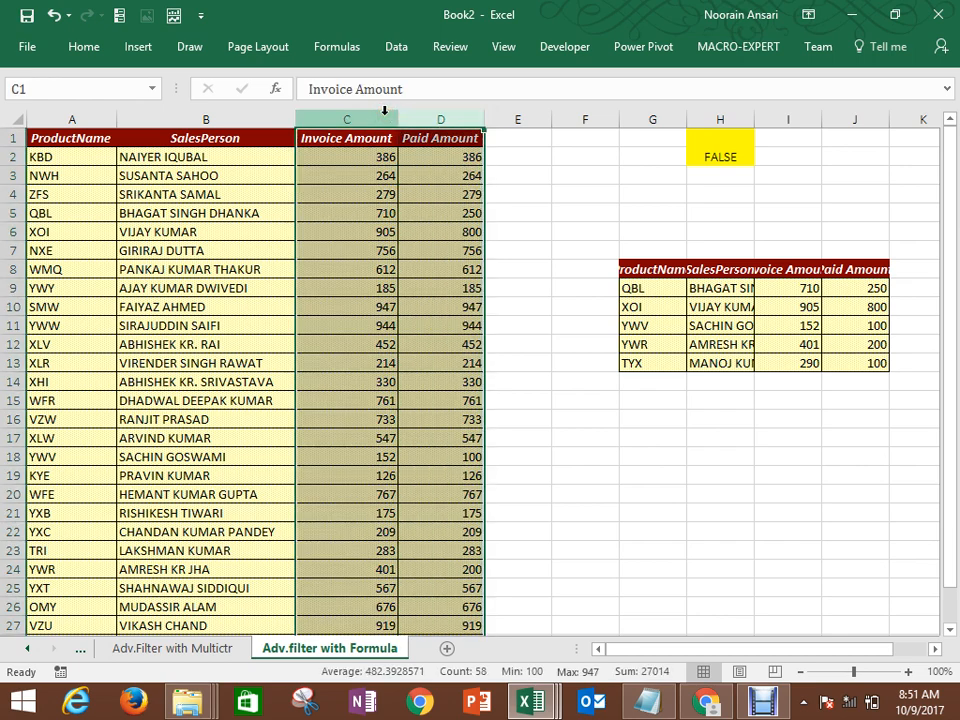
Step: AutoFit columns G and H to the extracted ProductName and SalesPerson data
double_click(686, 116)
double_click(776, 119)
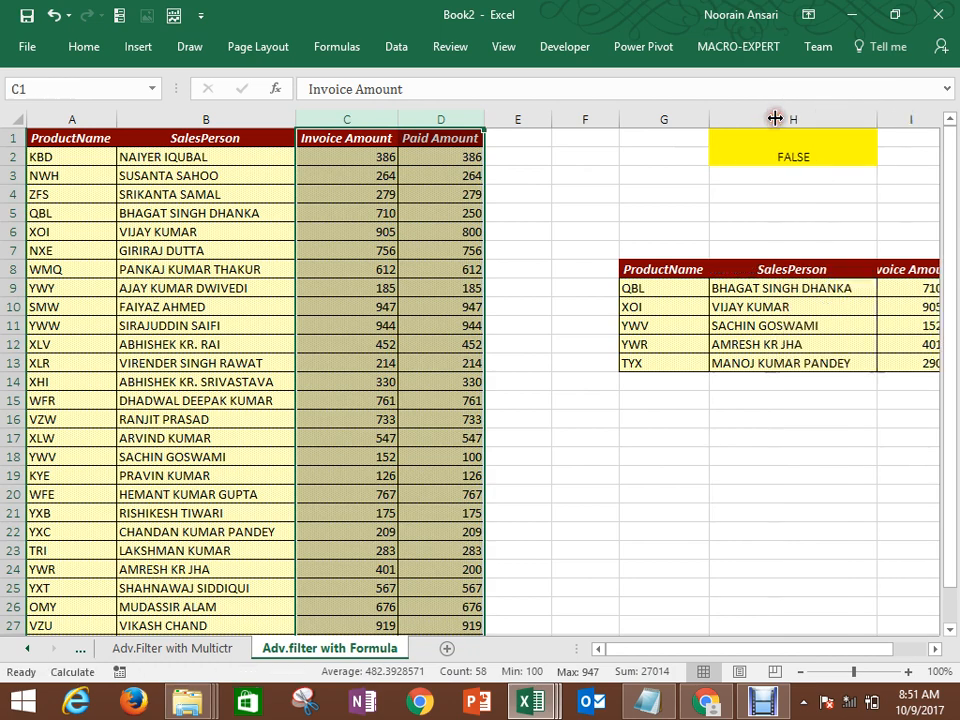
Step: Examine the blank header cell H1 and the comparison operator in H2's criteria formula, leaving the formula as it is
left_click(775, 142)
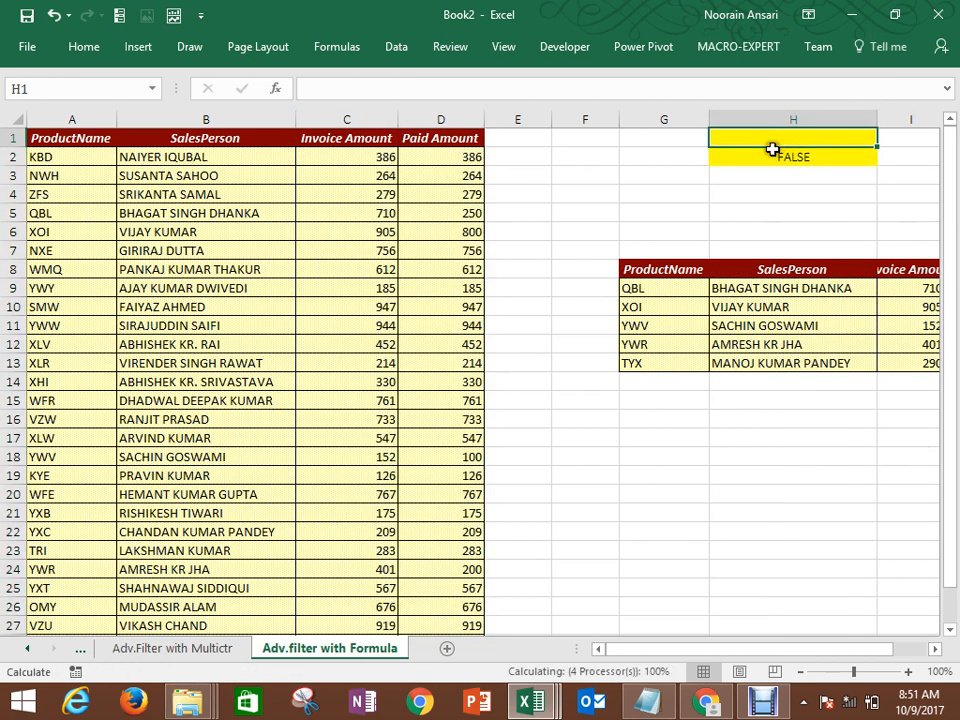
left_click(767, 157)
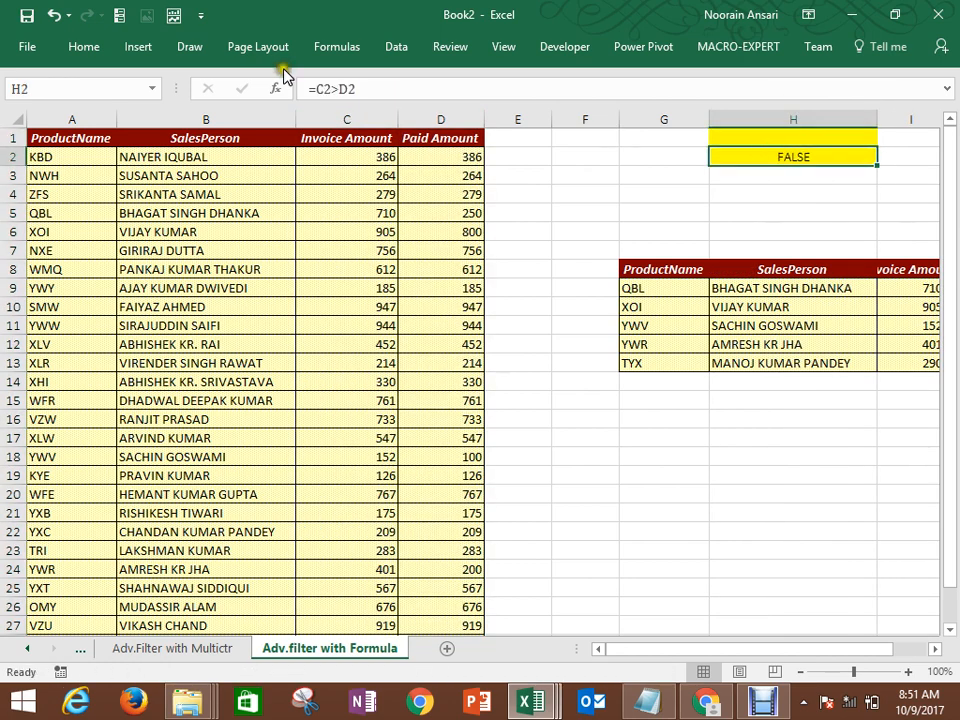
left_click(335, 88)
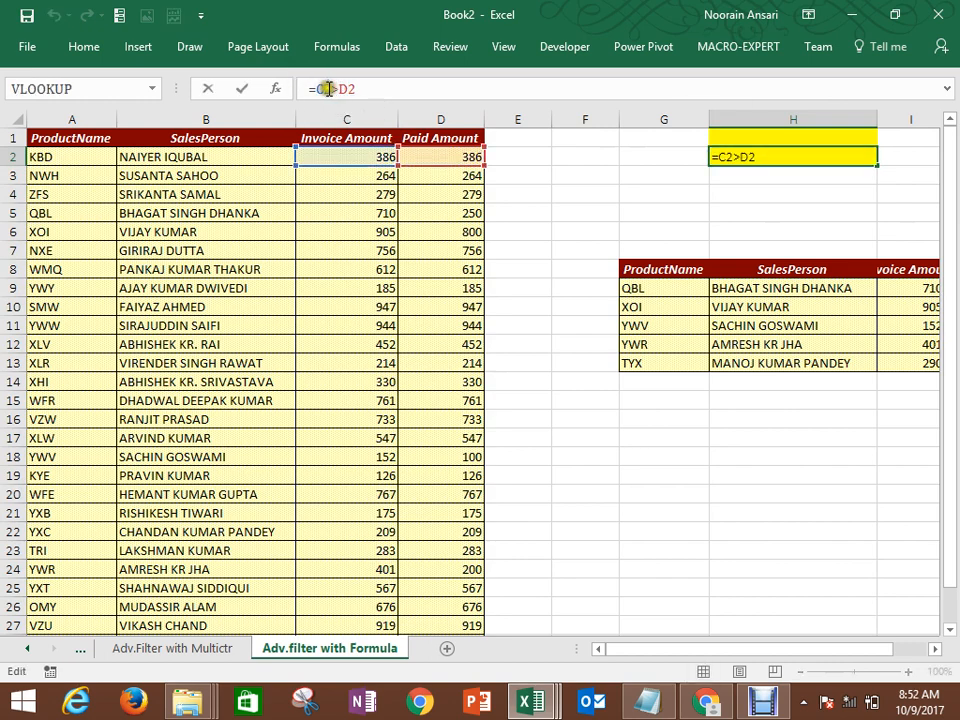
left_click(332, 88)
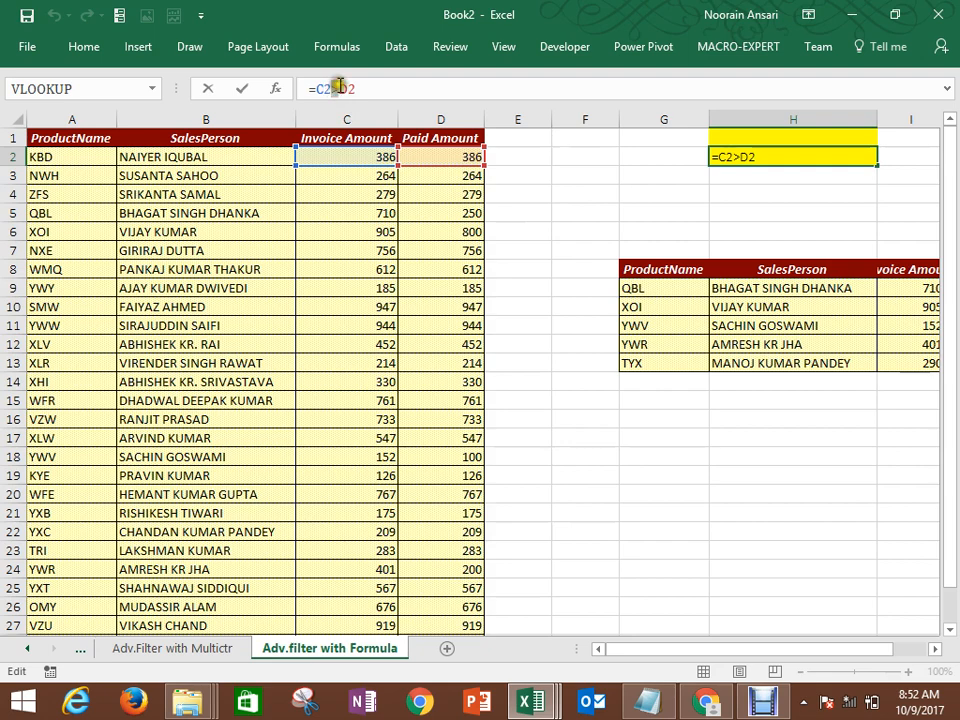
left_click(340, 87)
left_click_drag(340, 87, 335, 87)
key("Escape")
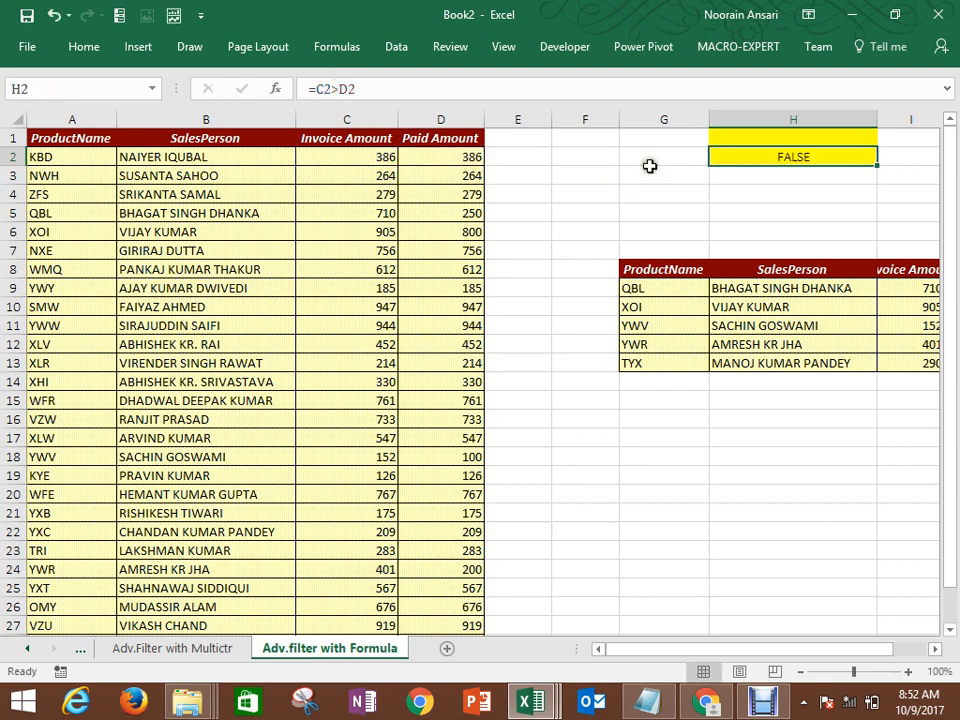
Step: Examine the individual cell references and the operator of the formula =C2>D2 within cell H2
double_click(806, 154)
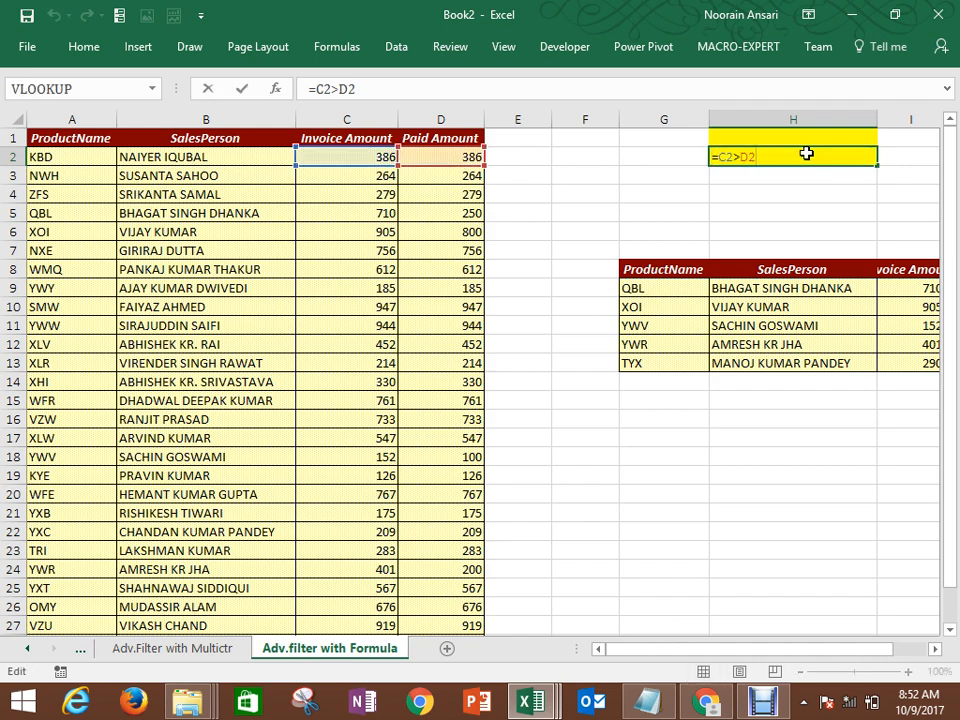
key("shift+Left")
key("Right")
key("Right")
key("shift+Left")
key("shift+Left")
key("shift+Left")
key("shift+Left")
key("Right")
key("Right")
key("shift+Left")
key("shift+Left")
key("Left")
key("Right")
key("Right")
key("Right")
key("shift+Right")
key("shift+Right")
key("Left")
key("ctrl+Return")
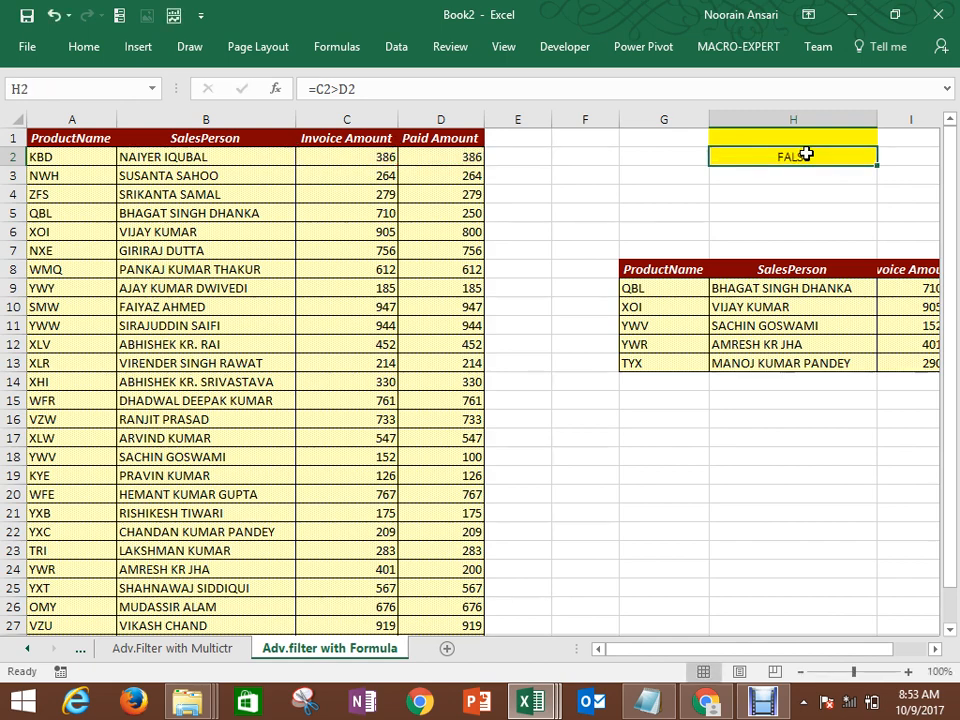
Step: Add a new worksheet after the Adv.filter with Formula sheet and switch to the 14-Jul folder in File Explorer
left_click(447, 651)
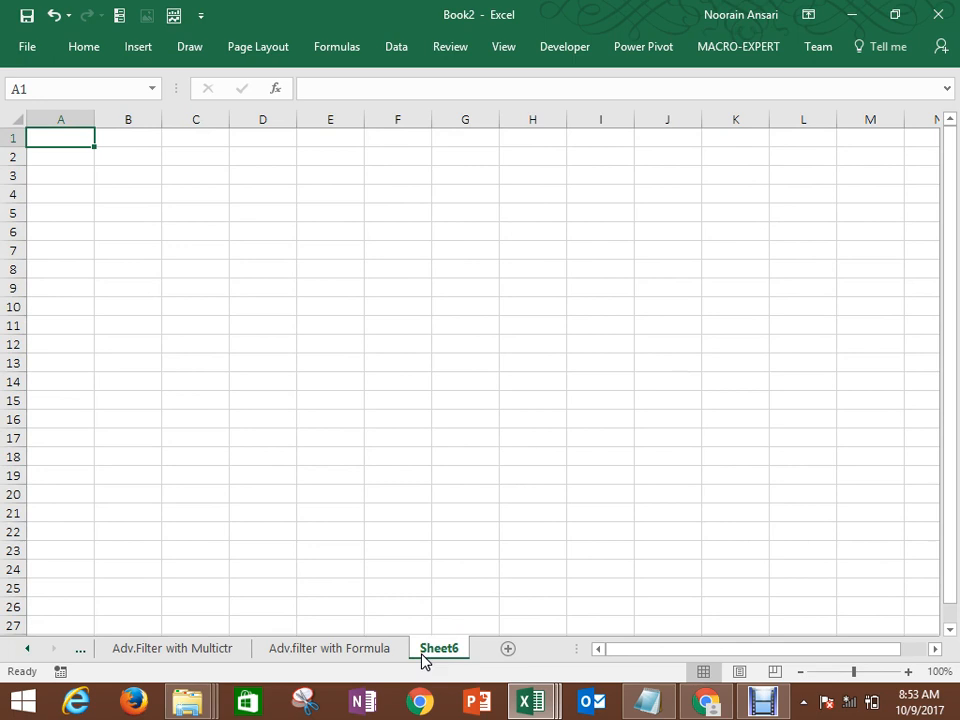
left_click(450, 444)
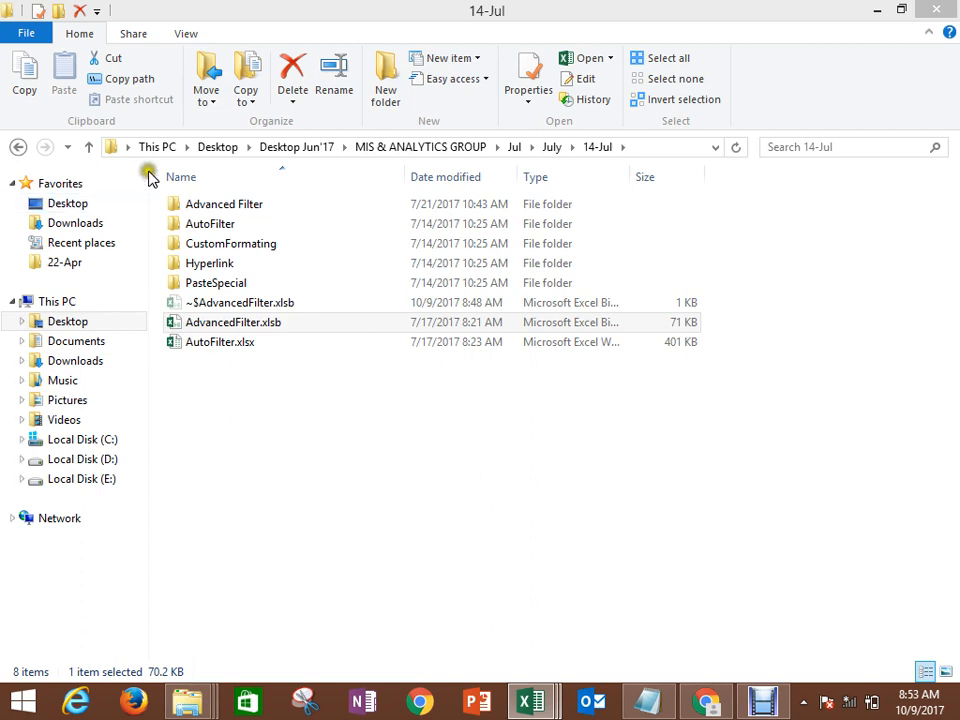
Step: Open FilterAdvCriteria(Practice Sheet).xls from the StudyMaterial folder inside Advanced Filter and bring that workbook to the front
left_click(212, 205)
double_click(212, 205)
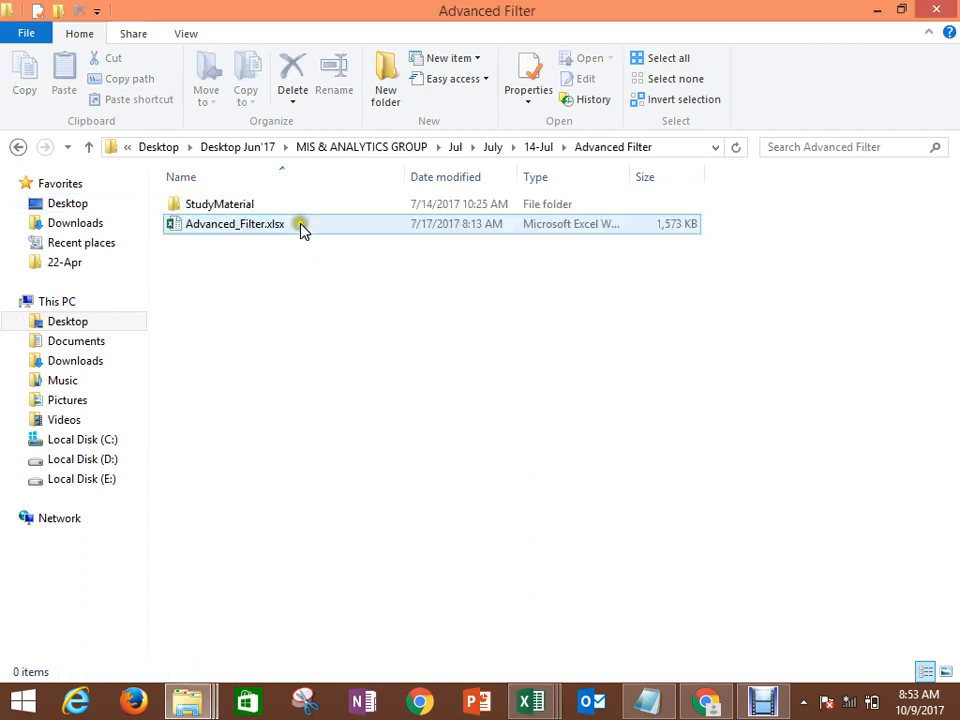
double_click(247, 208)
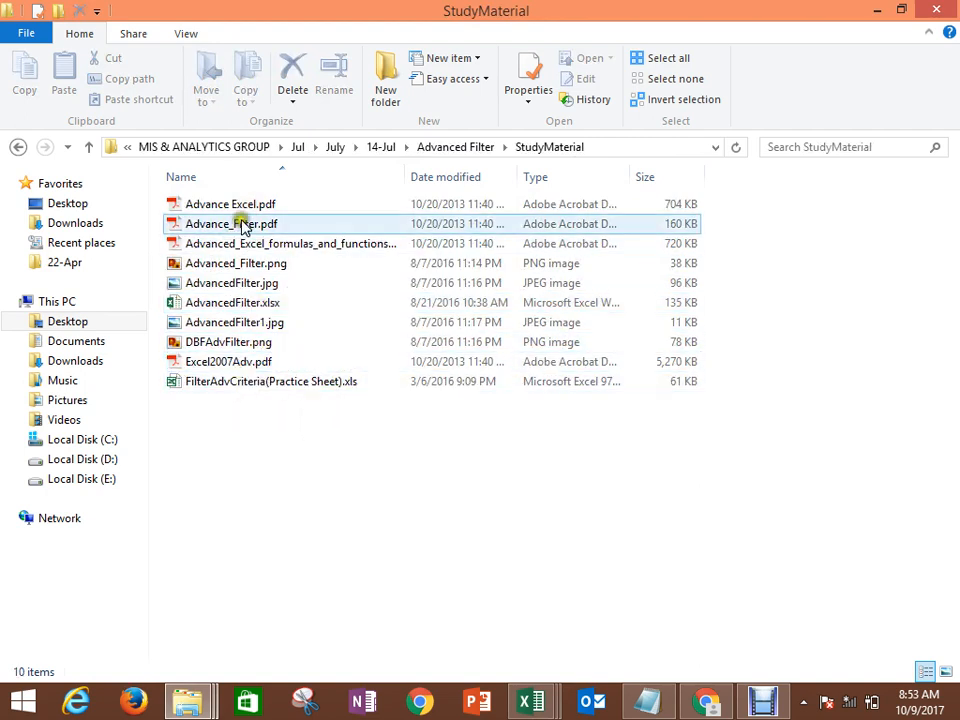
left_click(240, 383)
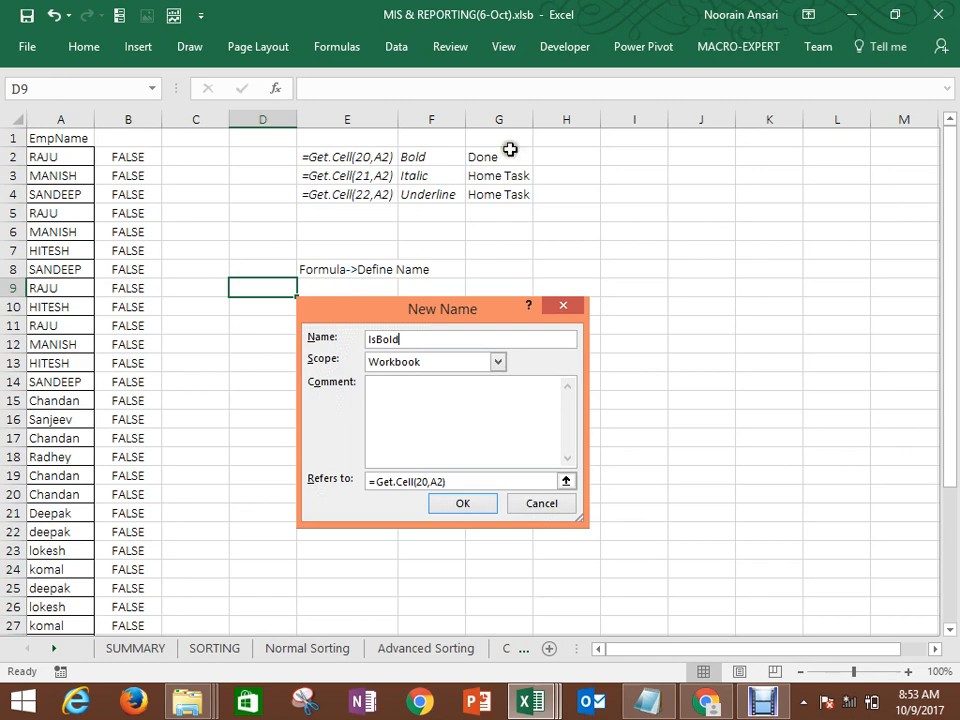
left_click(505, 55)
left_click(628, 122)
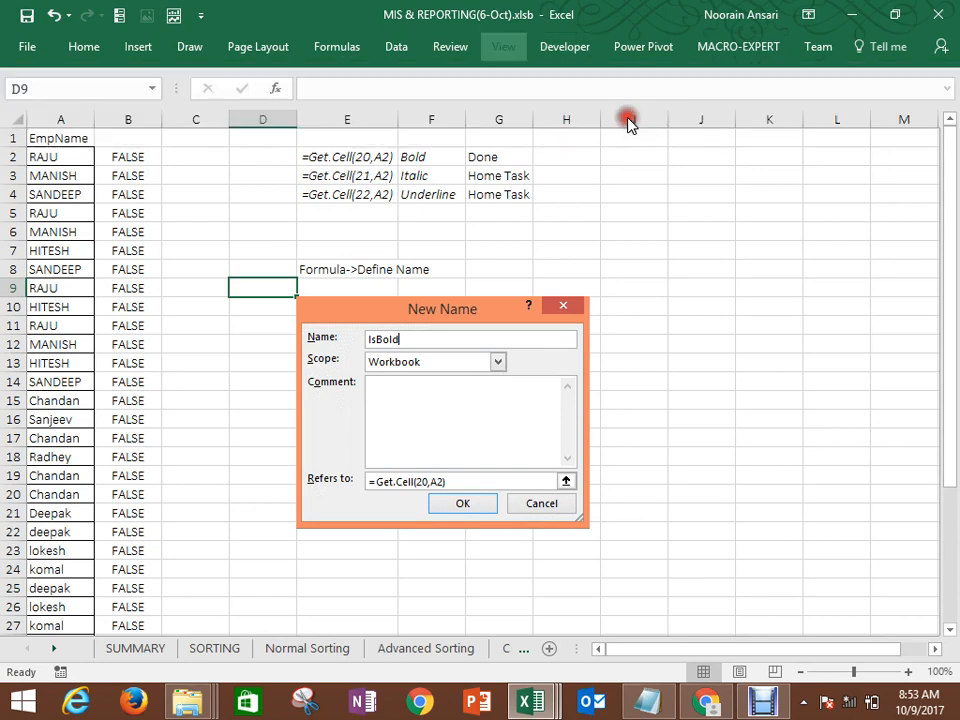
left_click(435, 368)
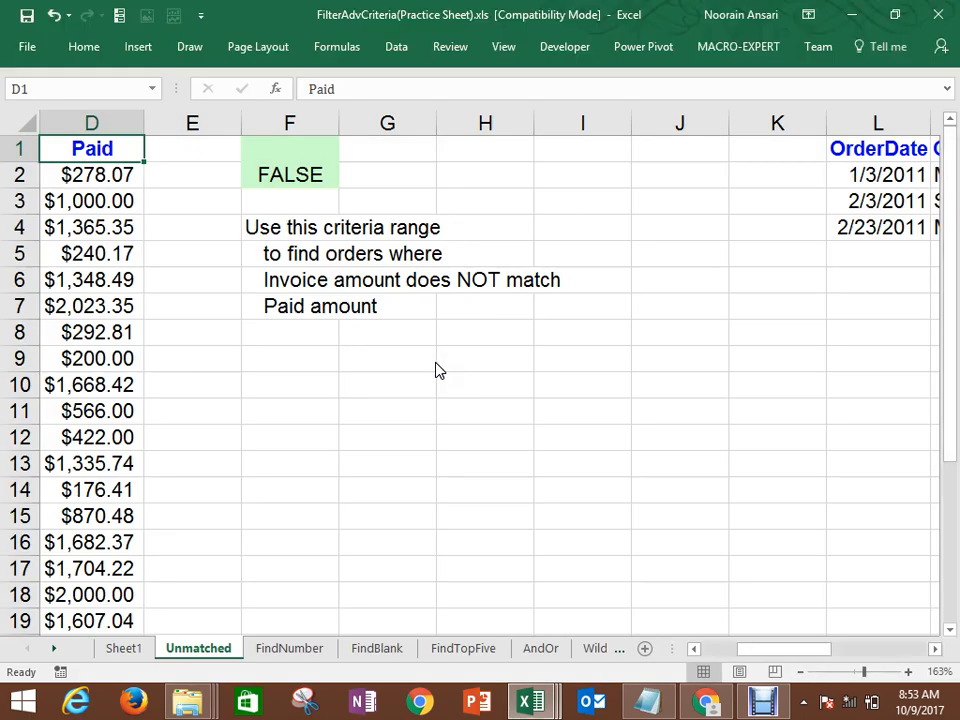
Step: Copy the order table A1:D28 from the practice workbook's FindBlank sheet into Book2's Sheet6, starting at A1
left_click(310, 434)
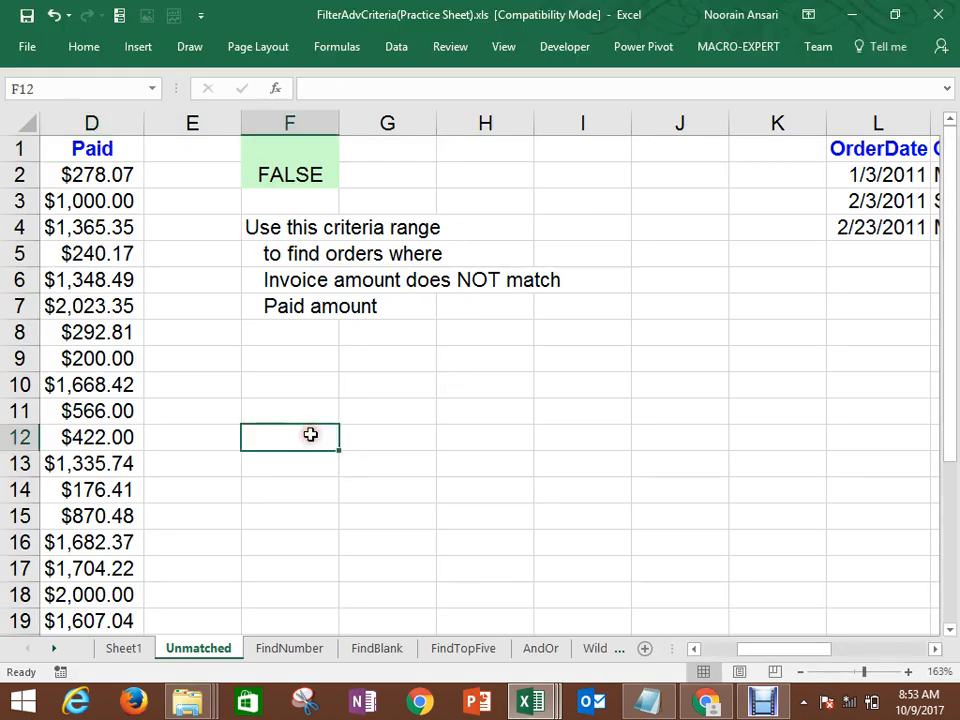
left_click(311, 650)
left_click(379, 650)
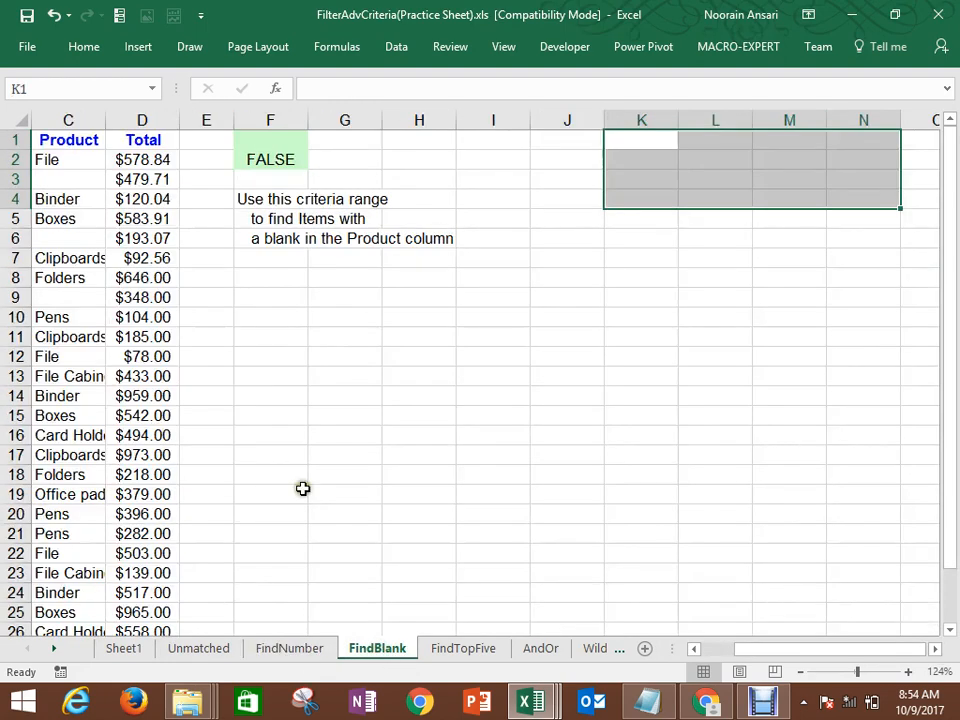
left_click(122, 296)
key("ctrl+Up")
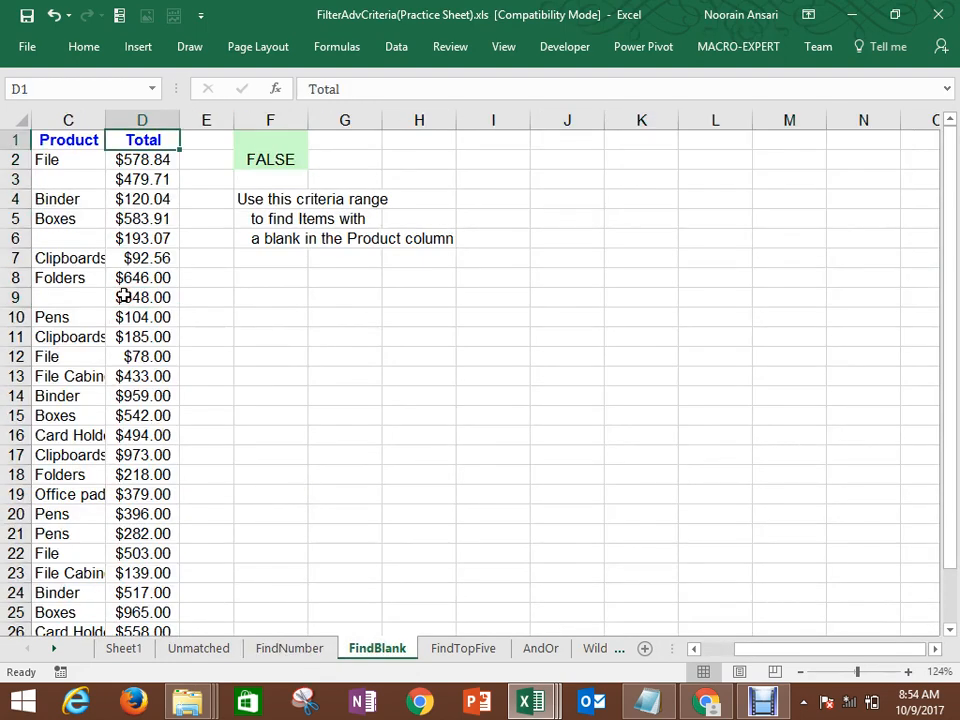
key("ctrl+Left")
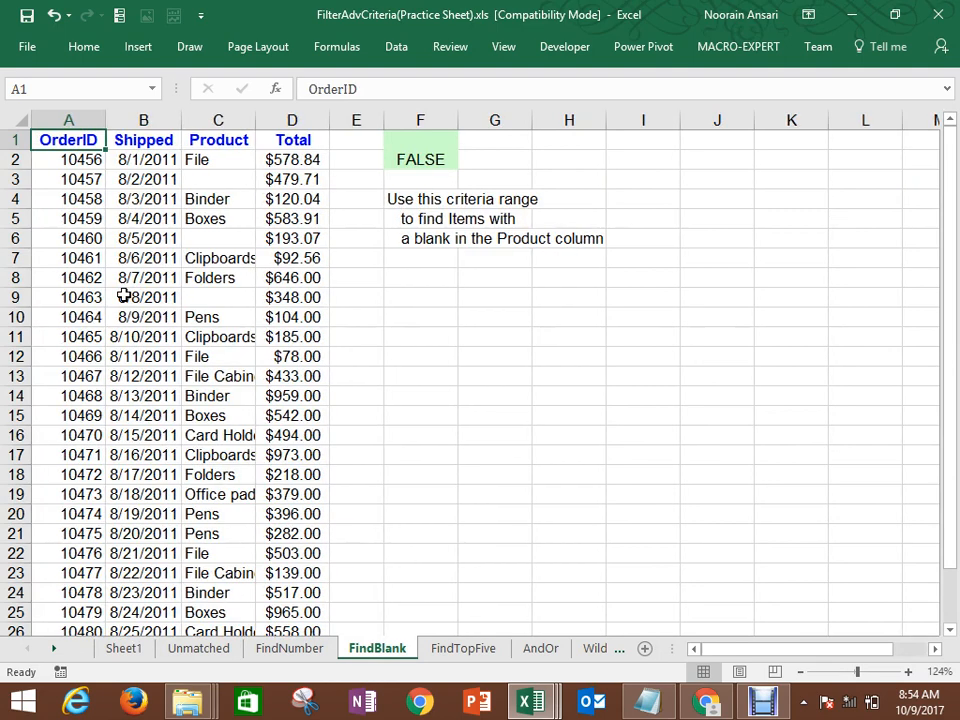
key("ctrl+shift+Down")
key("ctrl+shift+Right")
key("ctrl+c")
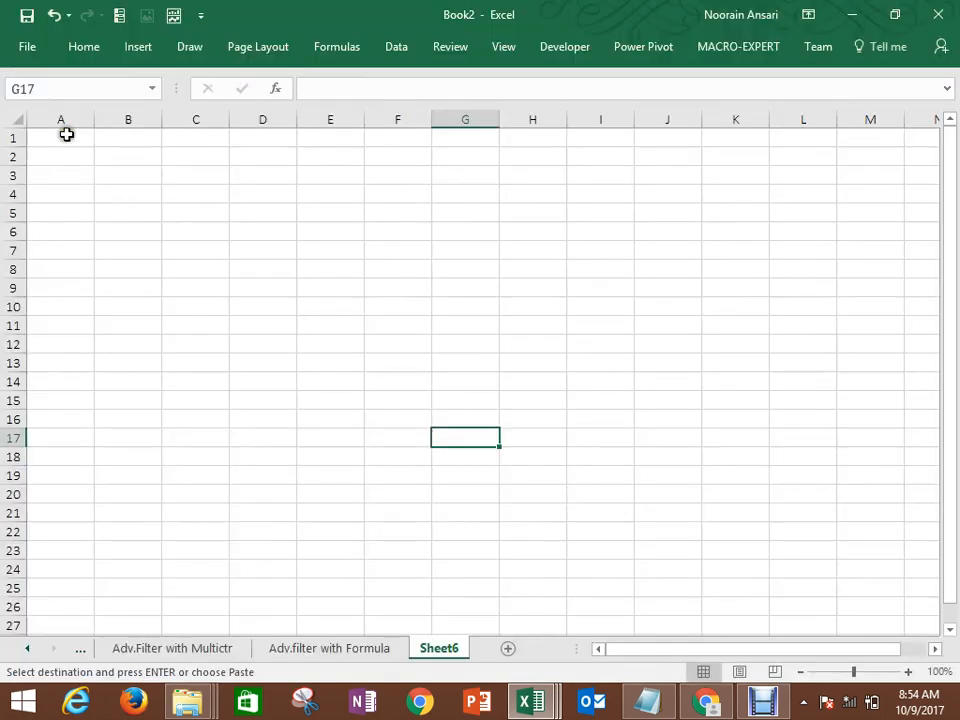
left_click(66, 135)
key("ctrl+v")
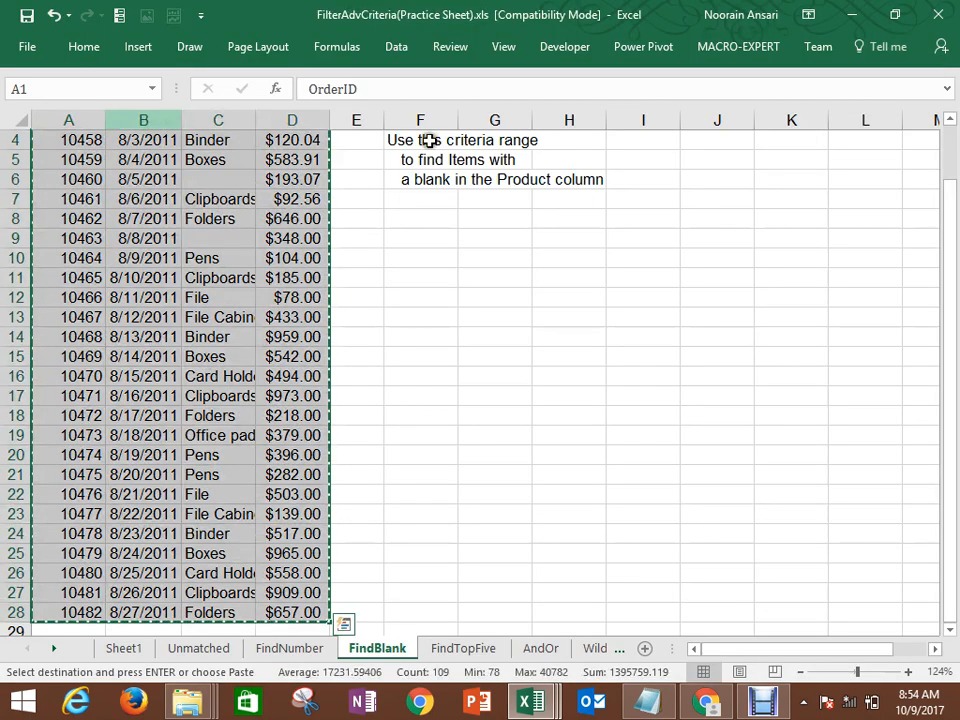
Step: Copy the three-line criteria instruction from F4:F6 of the FindBlank sheet into Sheet6, starting at F3
left_click_drag(420, 140, 420, 179)
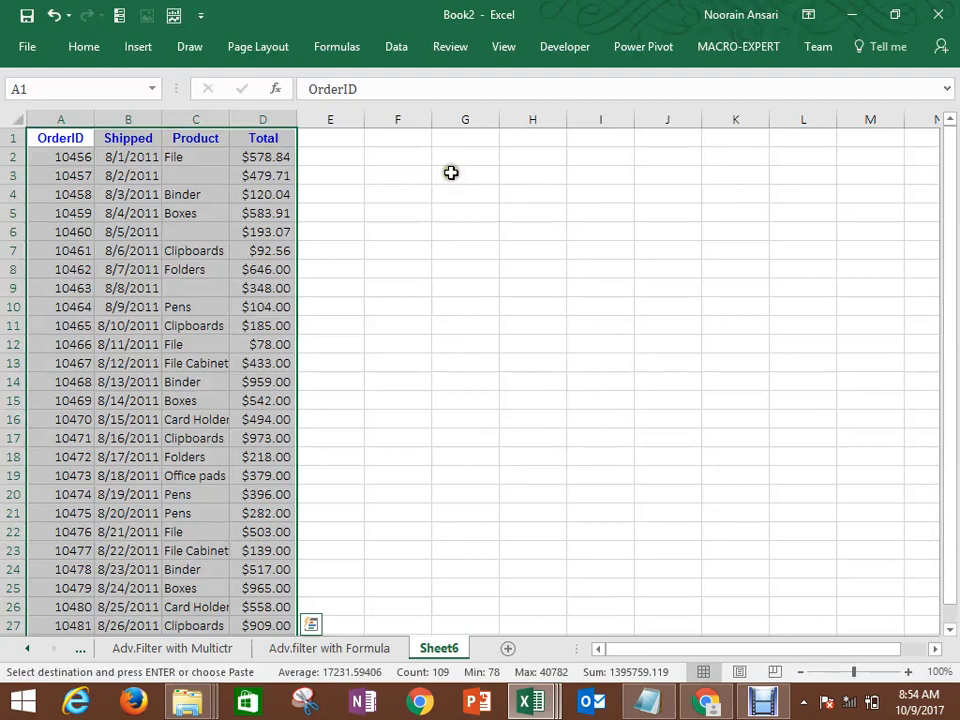
left_click(450, 166)
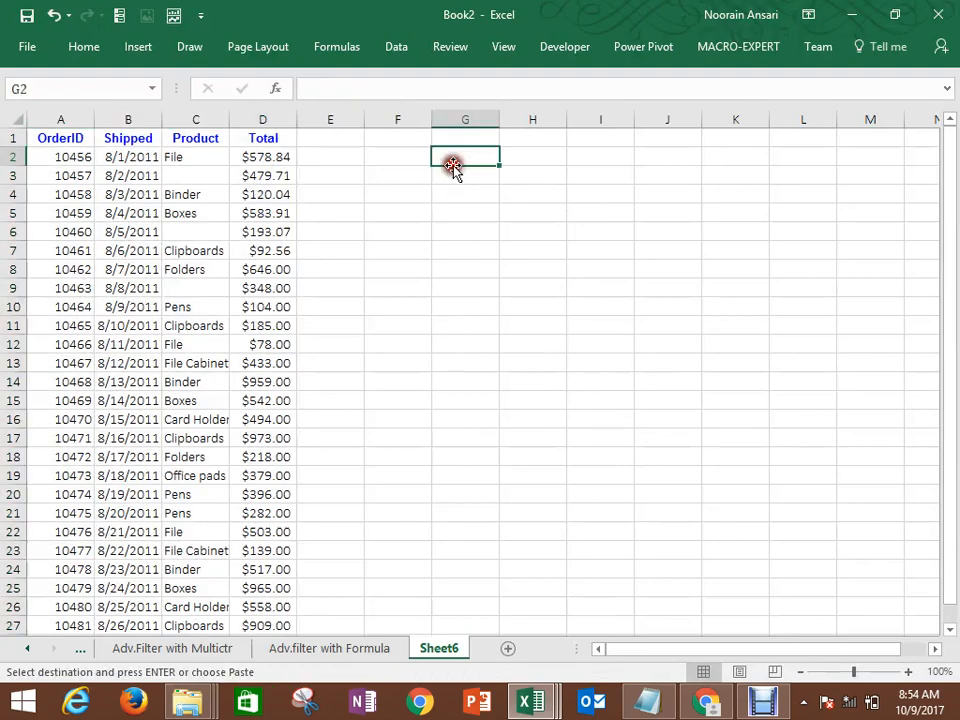
left_click(397, 169)
key("ctrl+v")
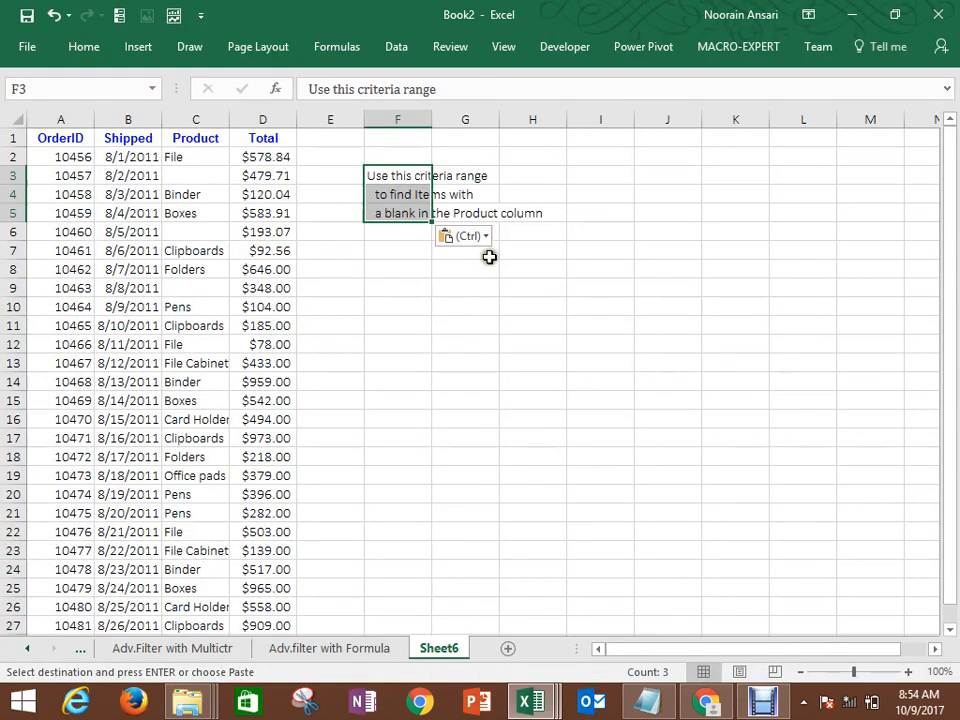
left_click(493, 288)
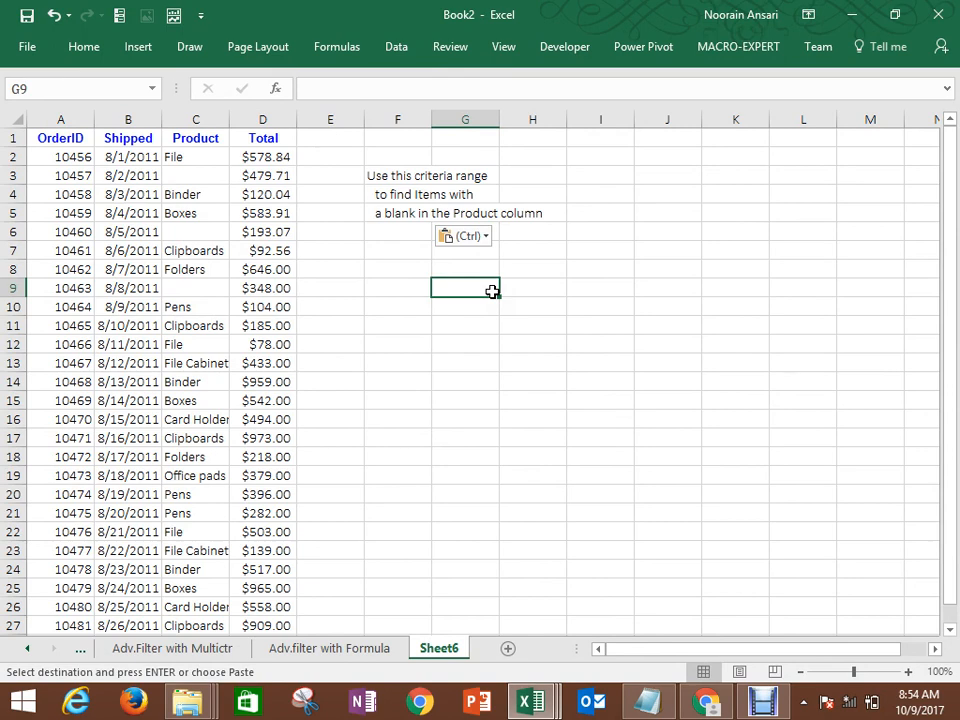
Step: Enter the criteria formula =C2="" in cell I2 to test the Product column for blanks
left_click(198, 135)
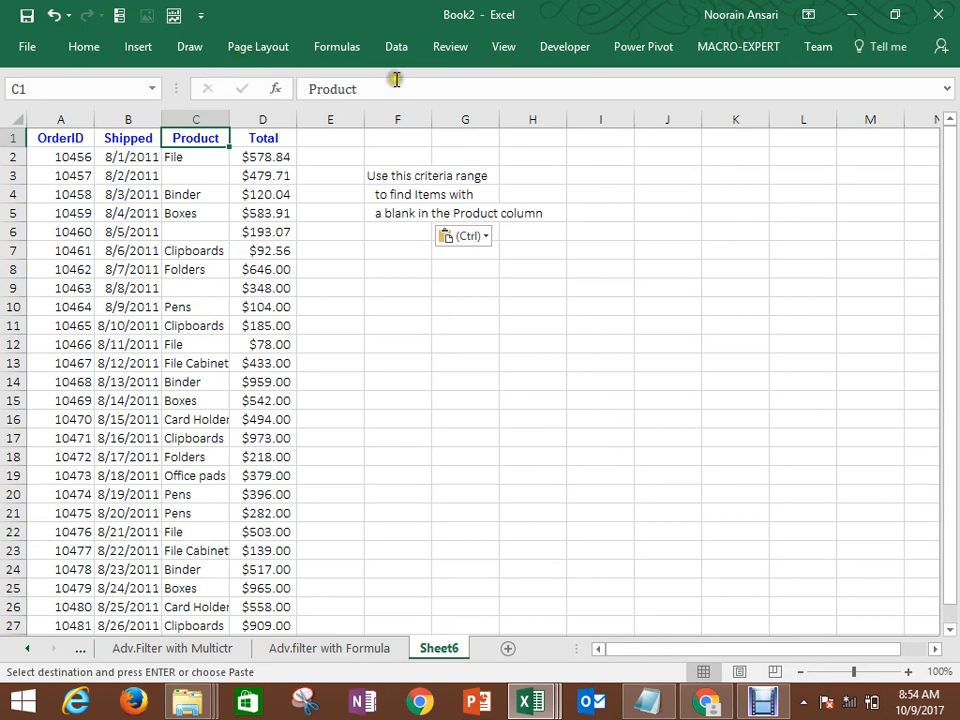
left_click(622, 152)
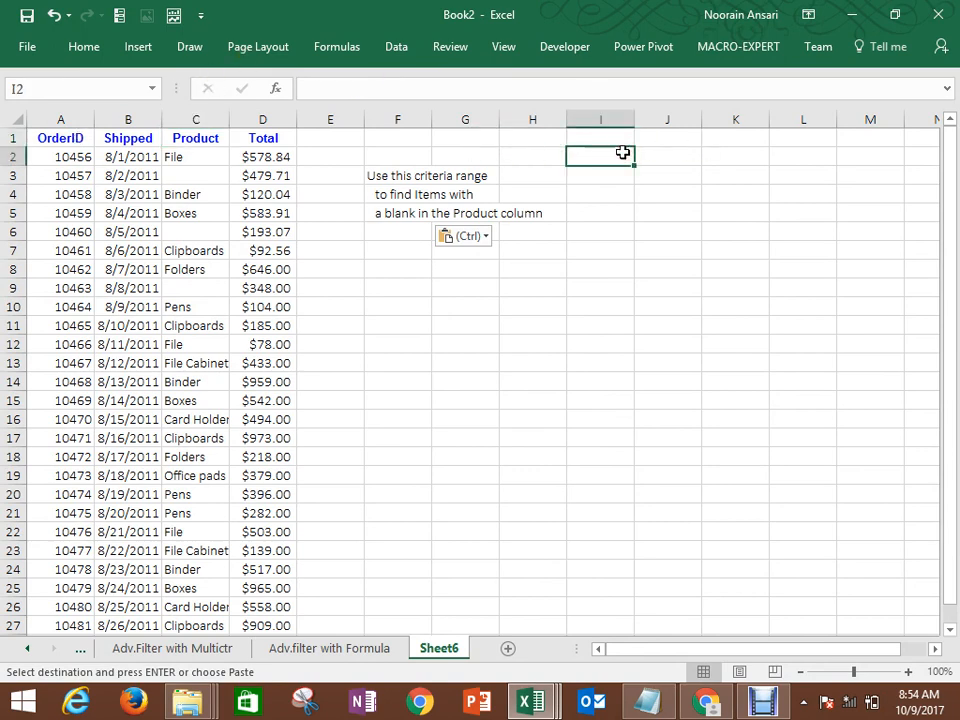
key("Escape")
type("=")
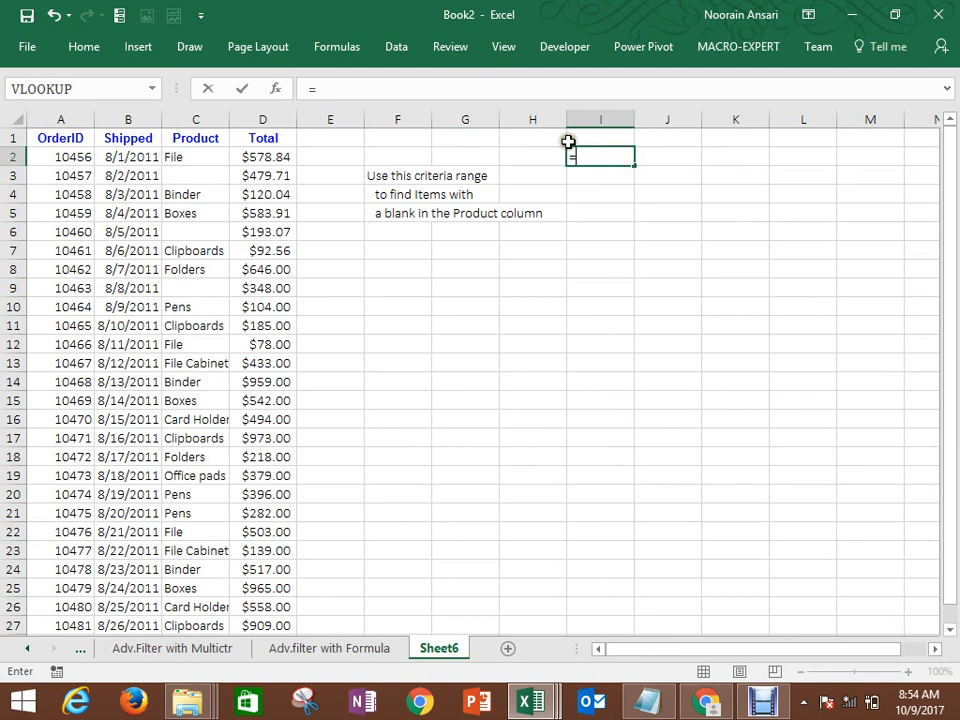
left_click(214, 159)
type("=")
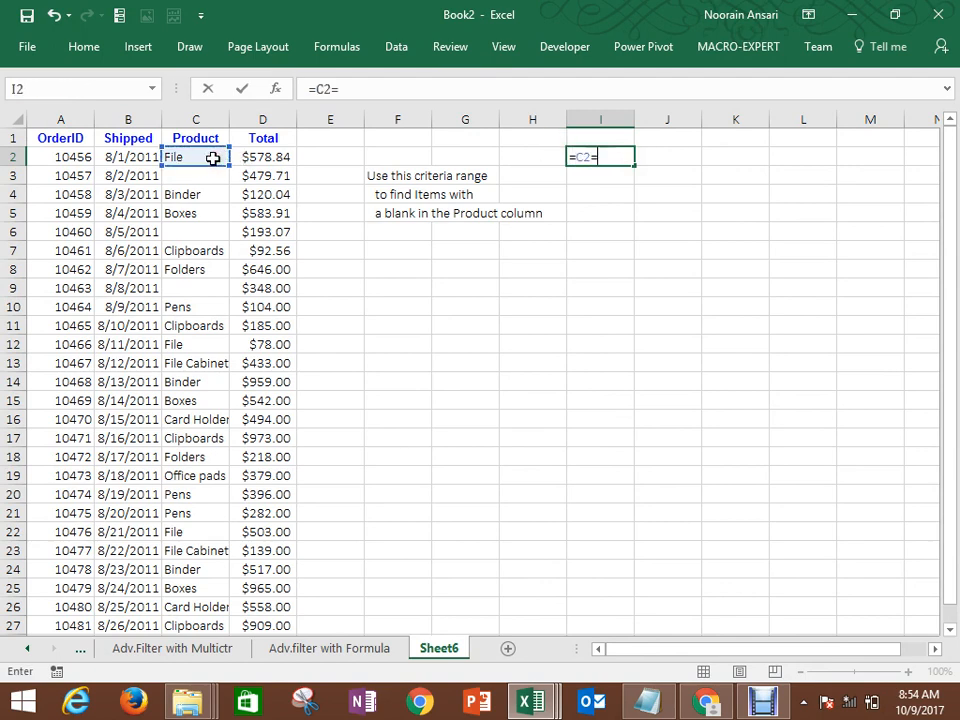
type("\"\"")
key("Return")
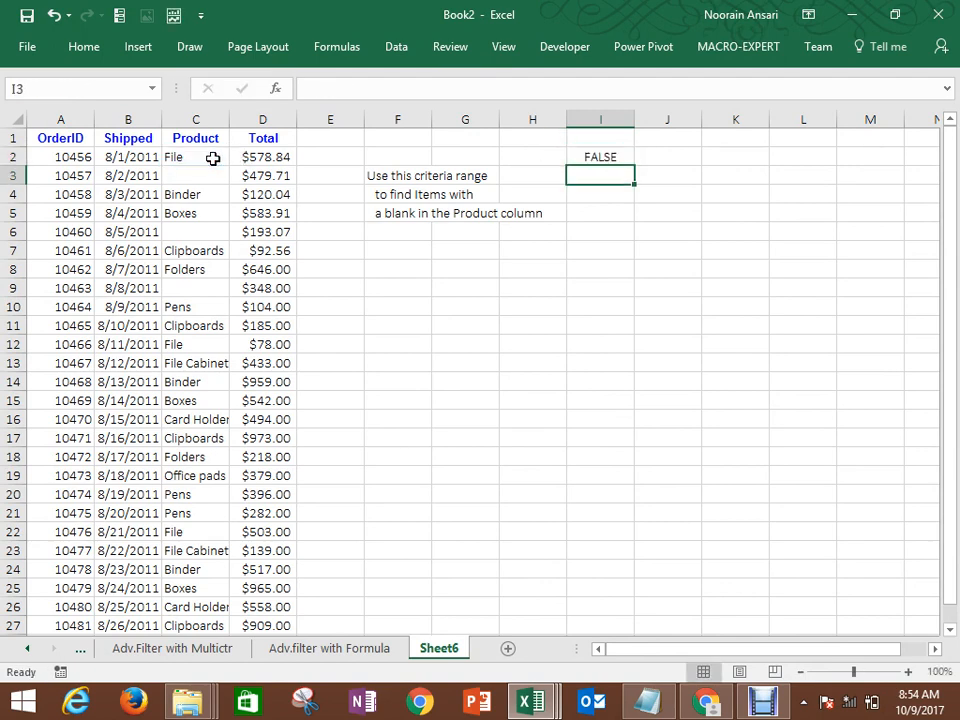
key("Up")
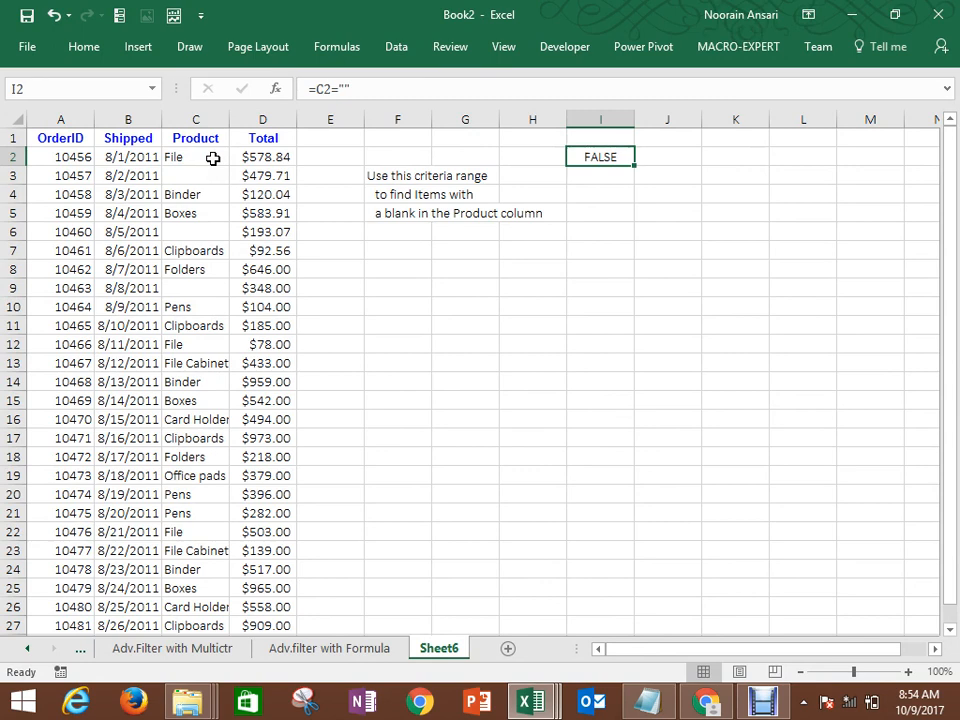
Step: Try the formula =C3="" in cell E3 against the blank Product entry, and clear the cell again
left_click(317, 170)
type("=")
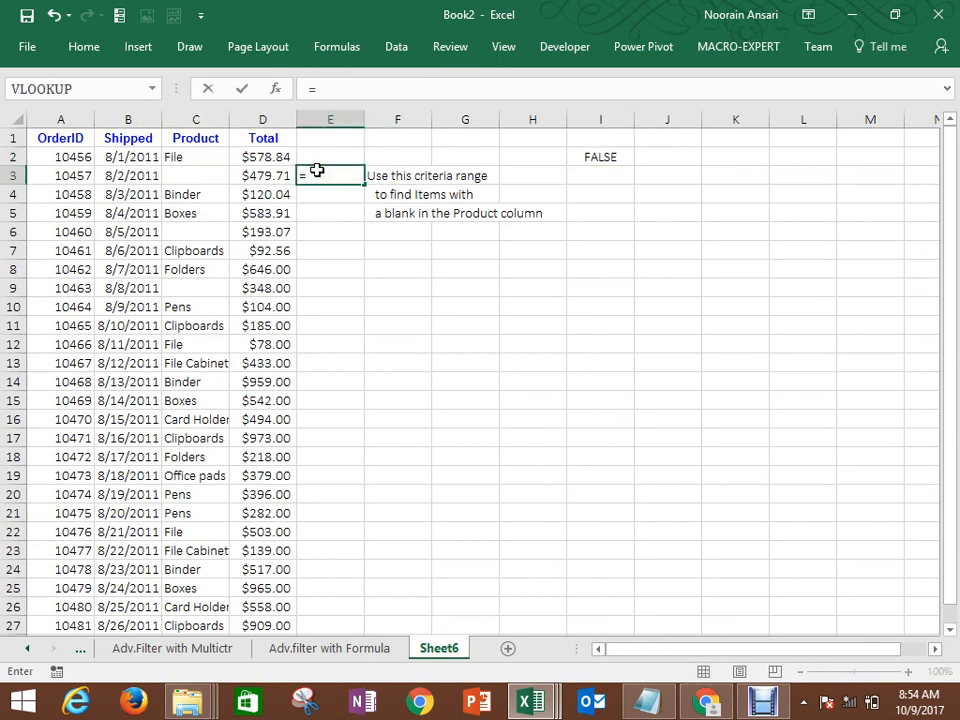
key("Left")
key("Left")
type("=")
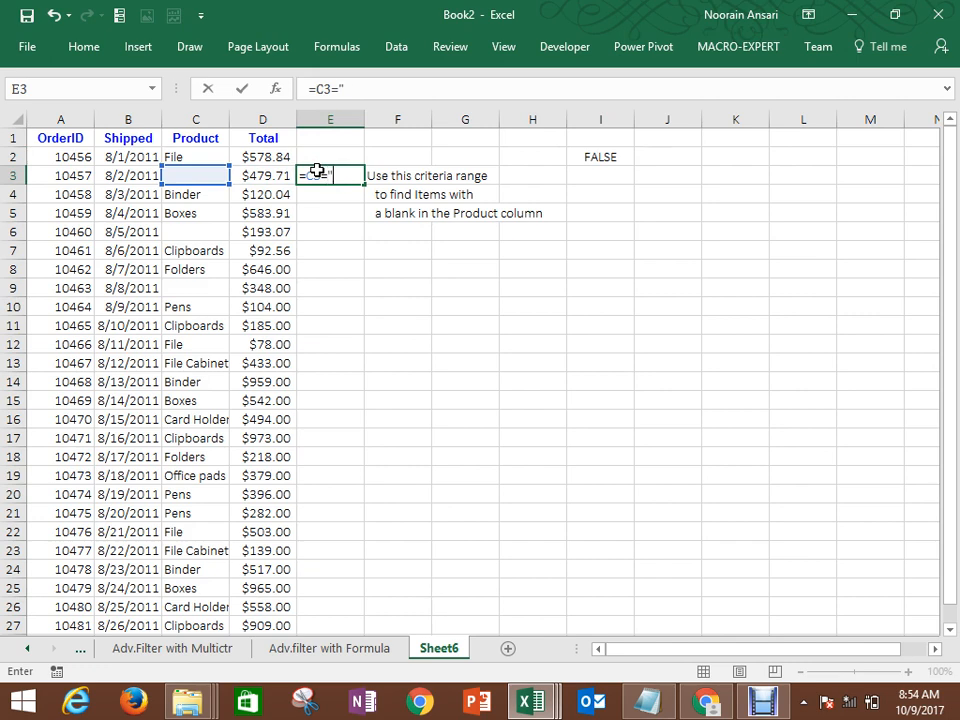
key("Return")
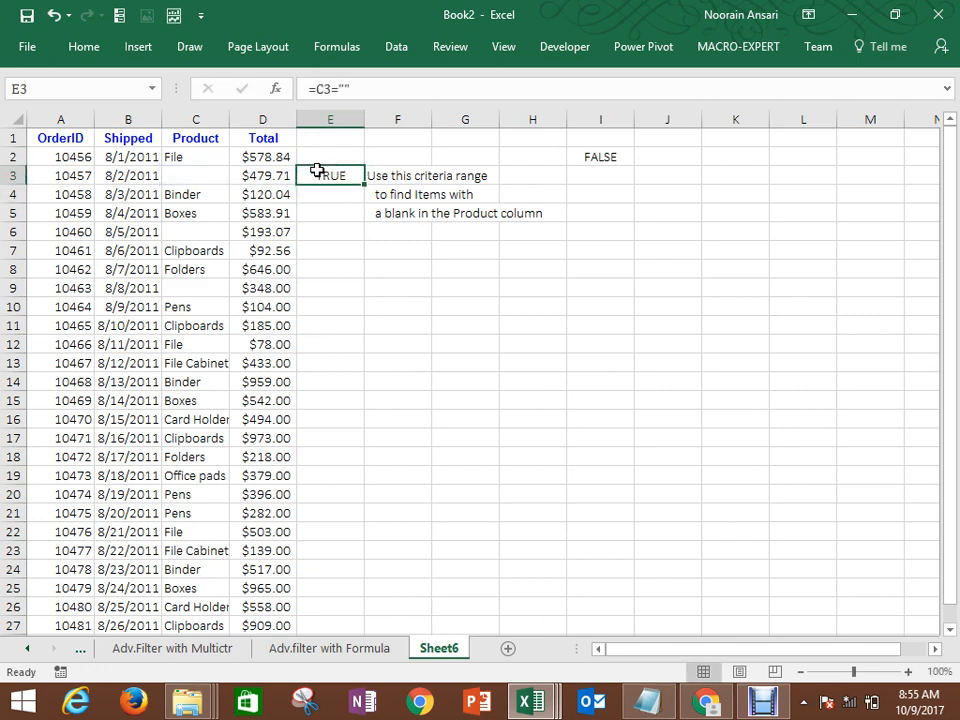
key("Delete")
Step: Fill the criteria range I1:I2 with yellow
key("Up")
key("Right")
key("Right")
key("Right")
key("Right")
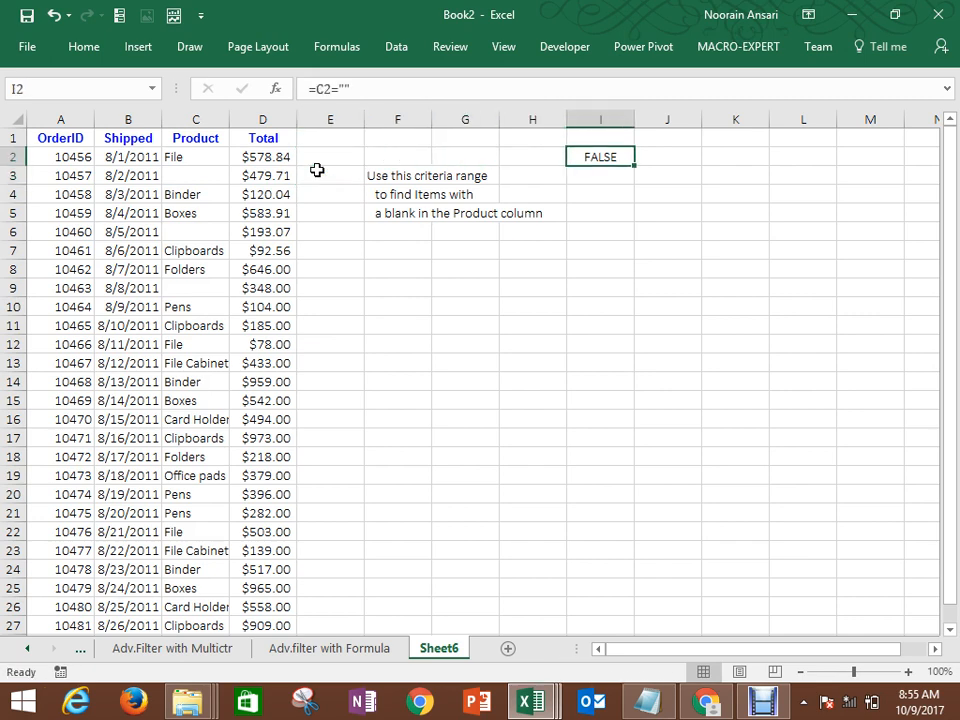
key("Up")
key("shift+Down")
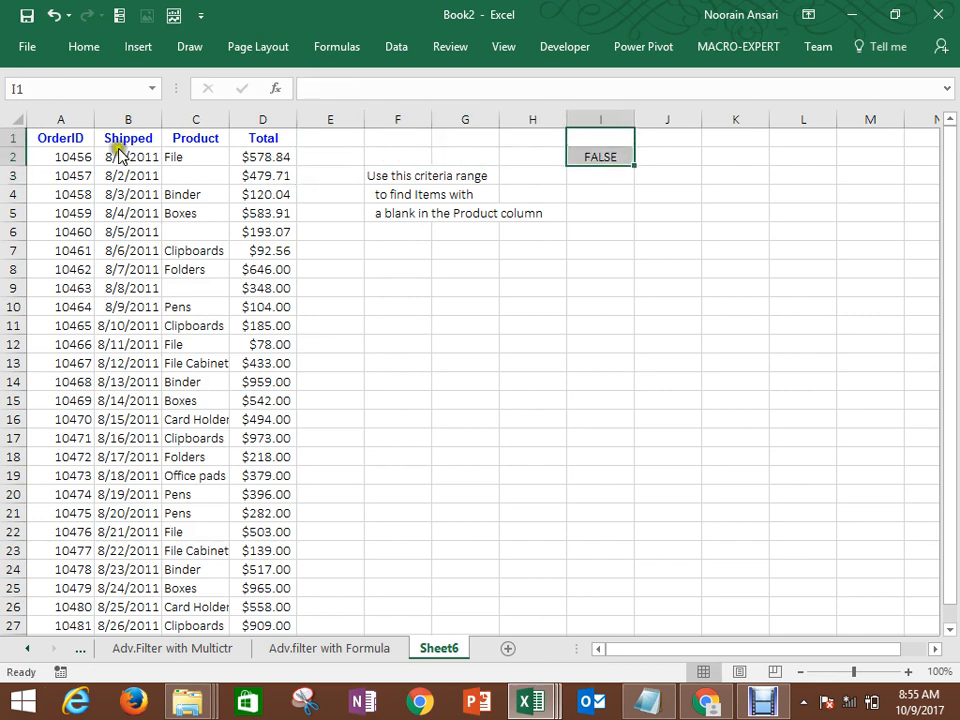
left_click(68, 44)
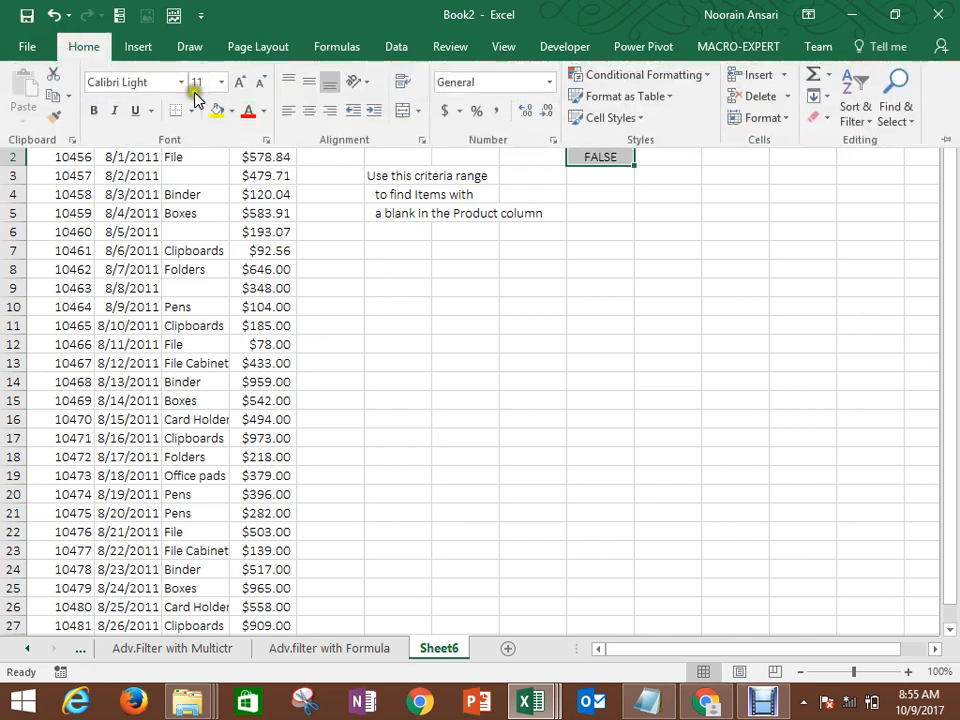
left_click(217, 111)
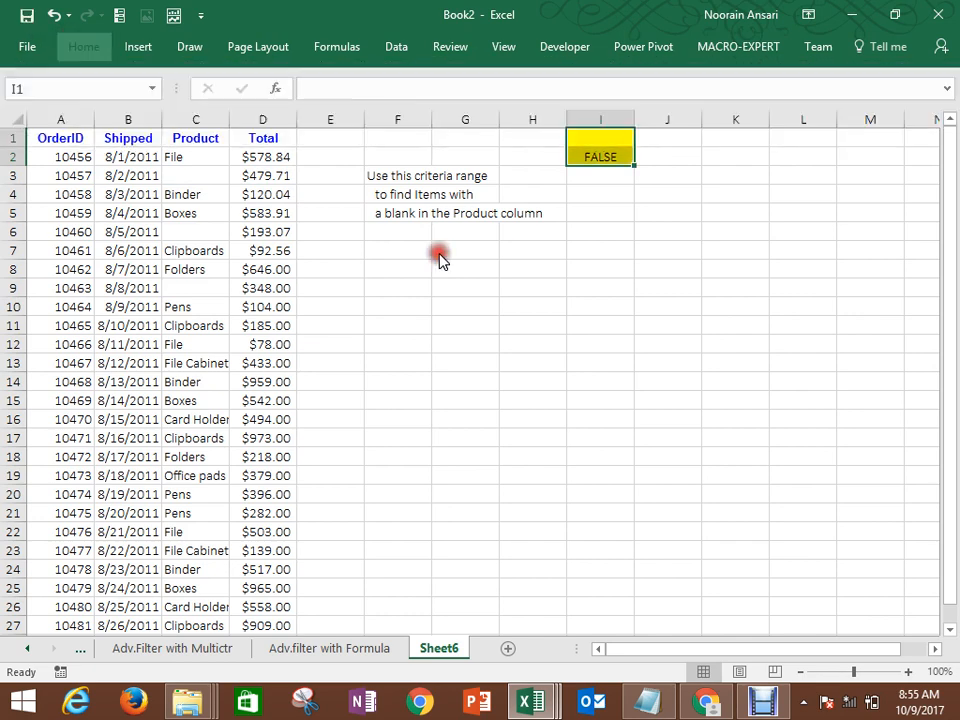
Step: Run an Advanced Filter on A1:D28 with criteria range I1:I2, copying the blank-product orders to cell I7
left_click(62, 141)
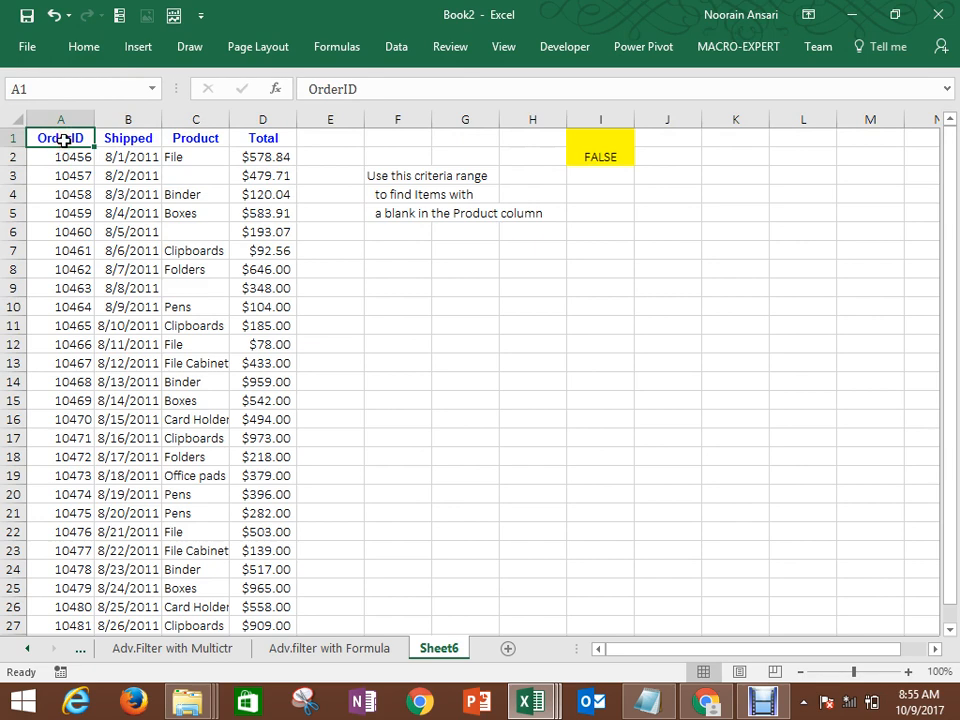
key("alt+a")
key("q")
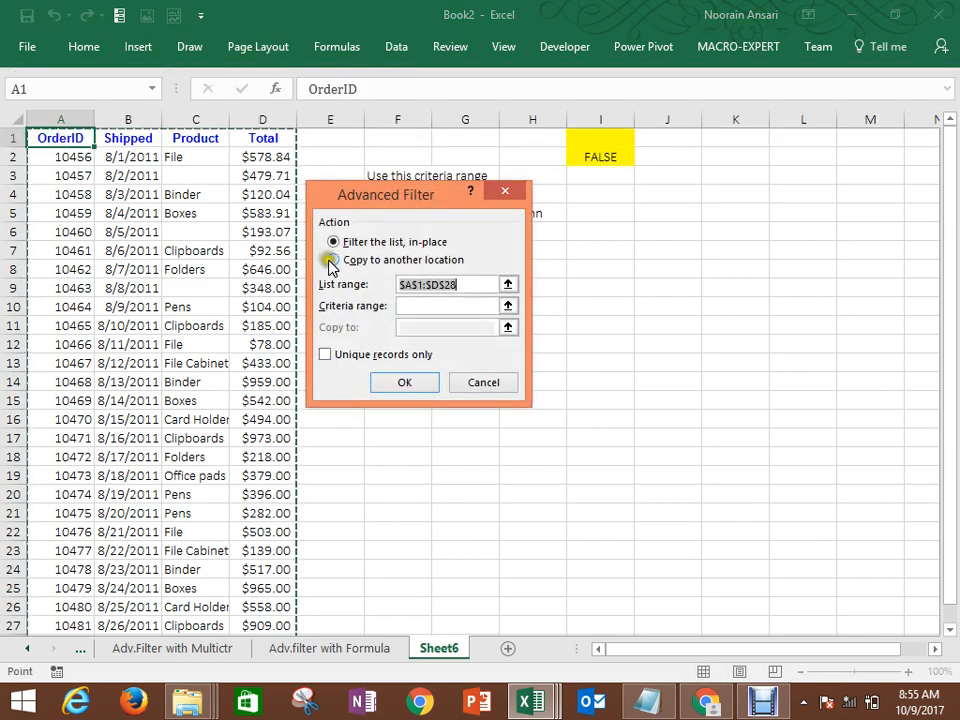
left_click(333, 261)
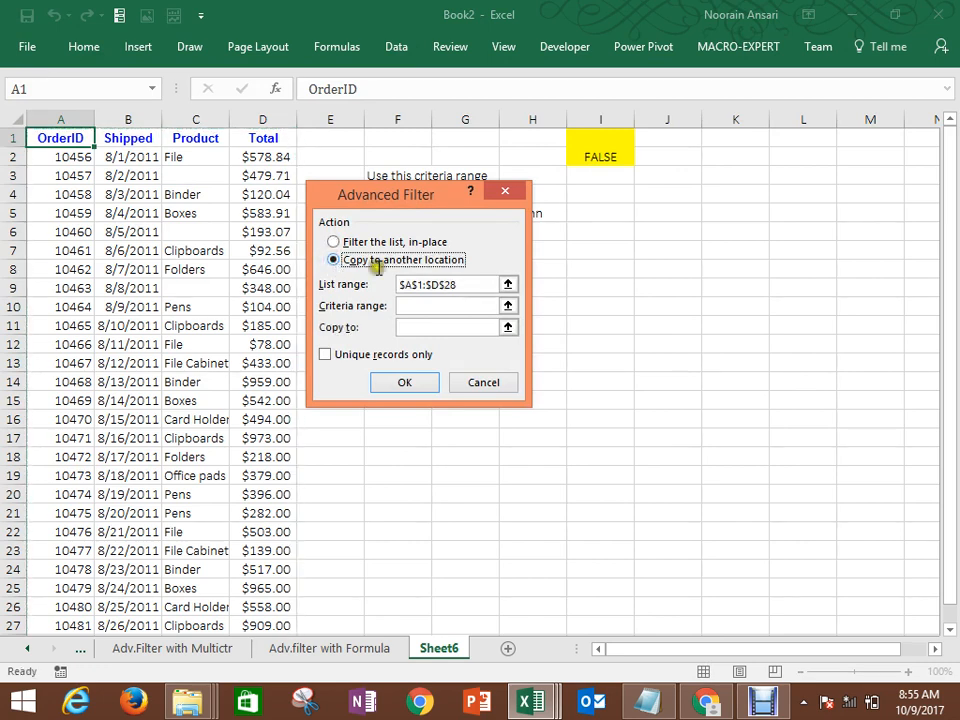
left_click(507, 309)
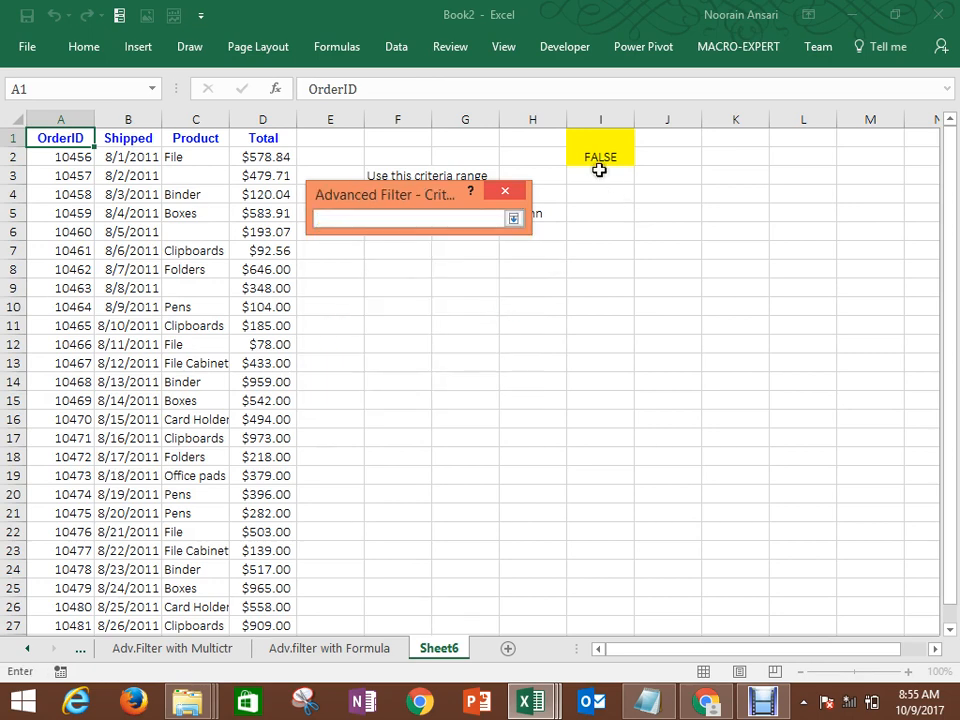
left_click_drag(600, 137, 607, 161)
key("Return")
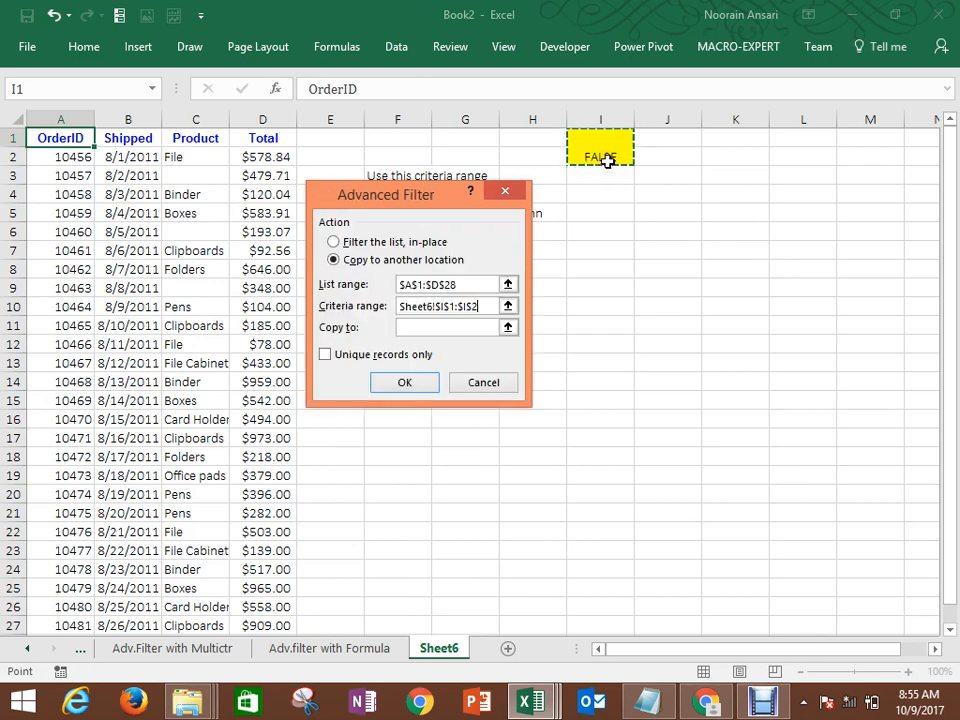
left_click(509, 327)
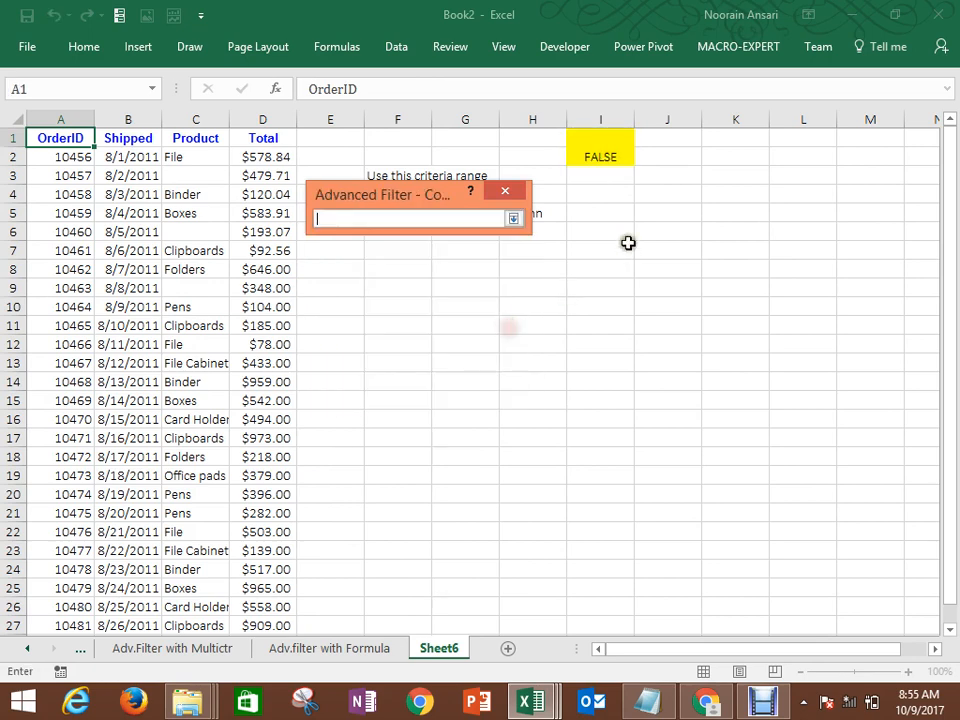
left_click(589, 200)
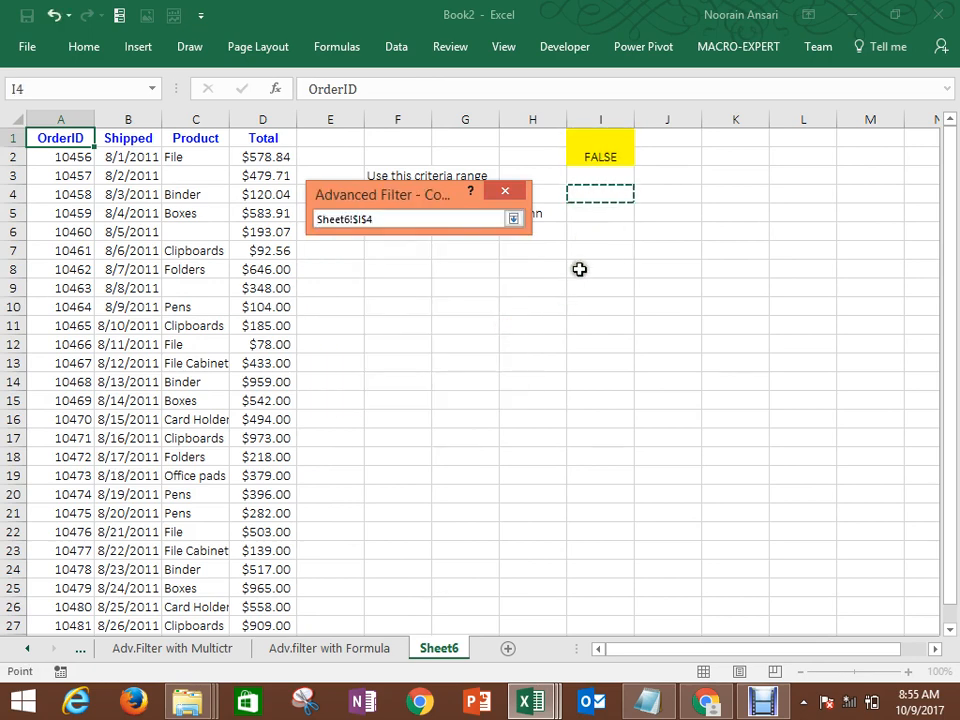
left_click(588, 243)
key("Return")
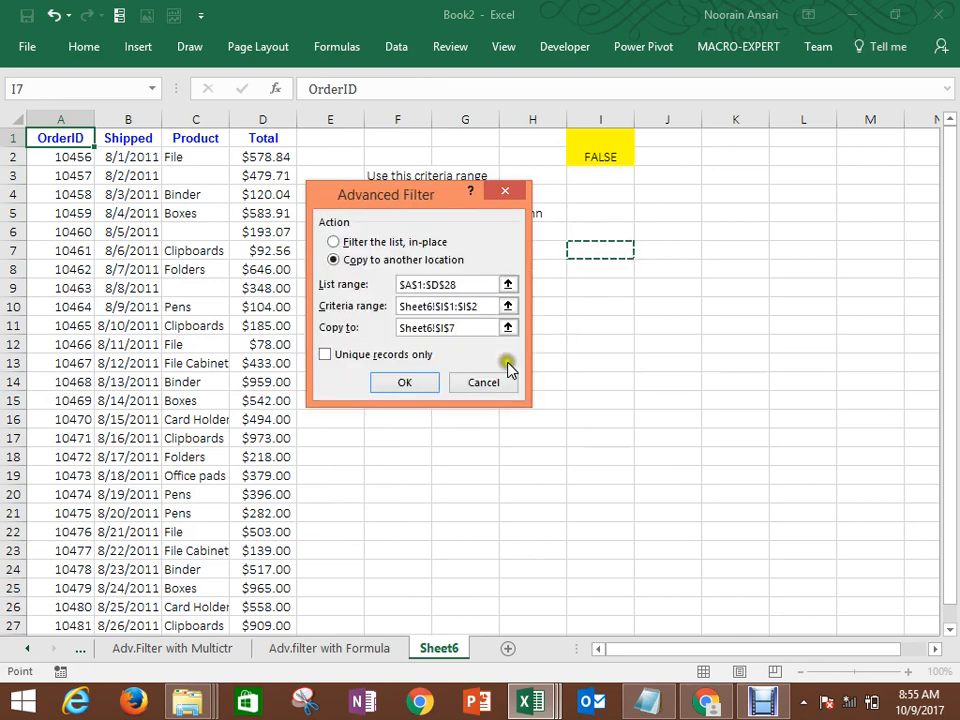
left_click(404, 382)
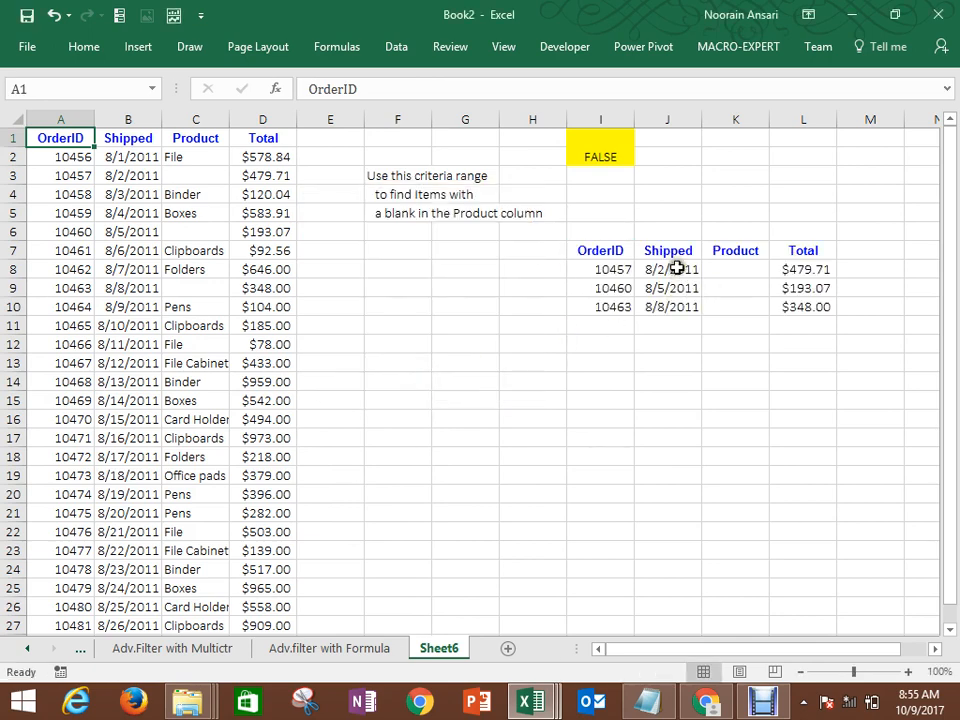
Step: Compare the extracted blank-product orders in I7:L10 with their matching rows in the source list
left_click_drag(718, 267, 716, 306)
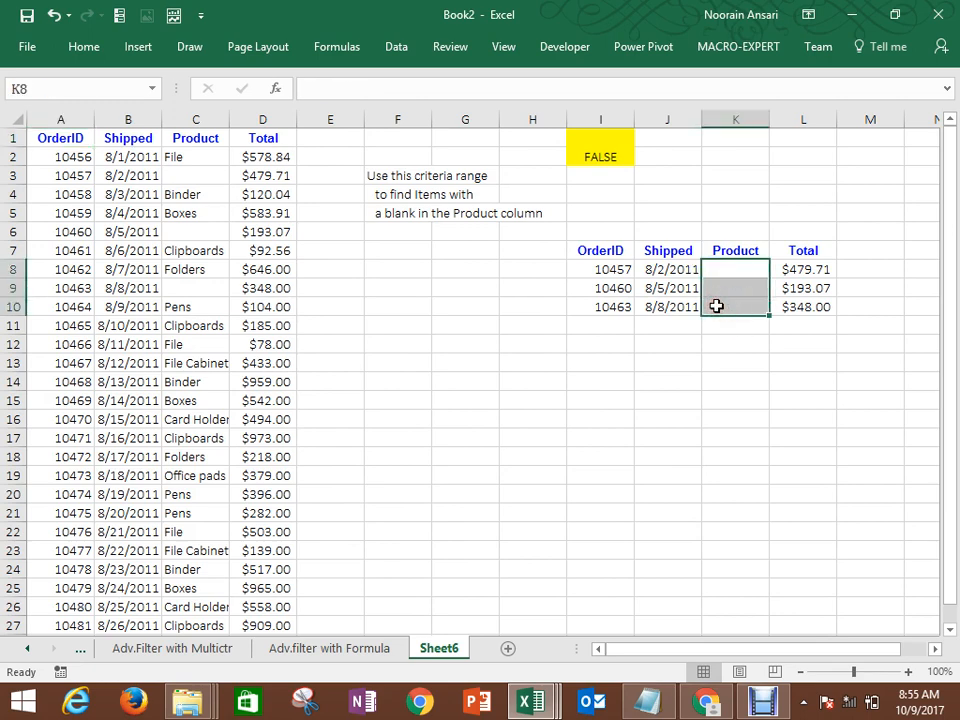
left_click(80, 178)
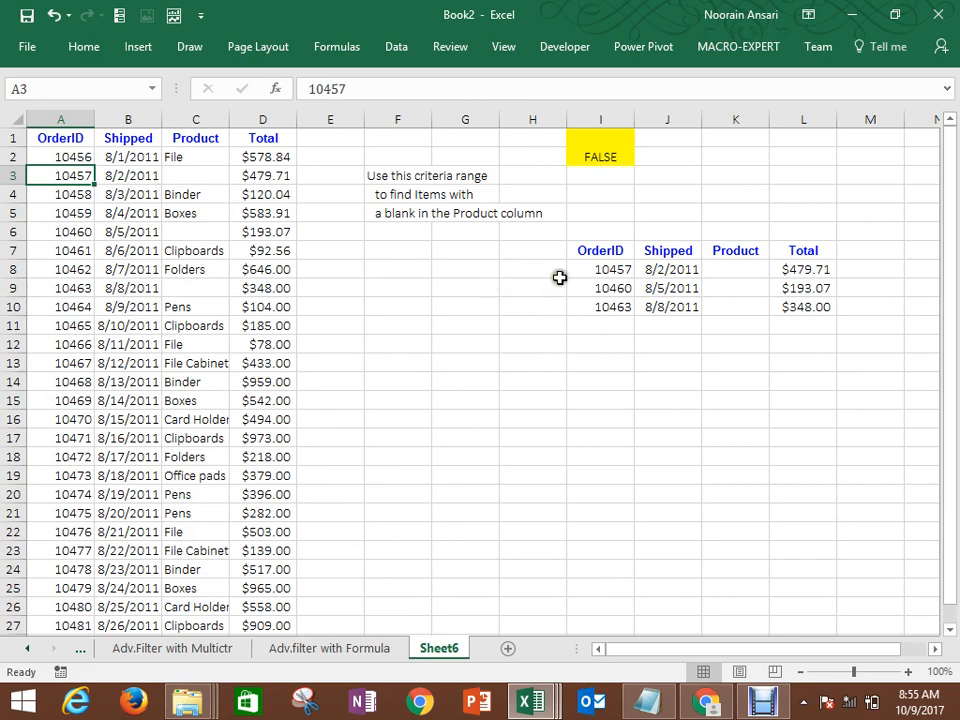
left_click(620, 270)
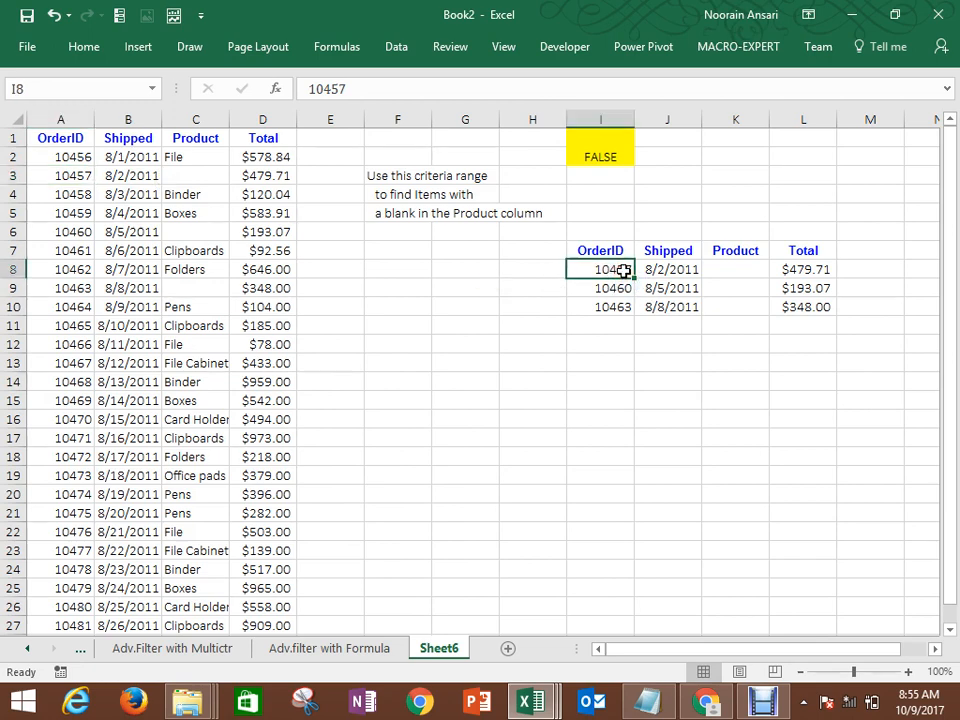
left_click(68, 231)
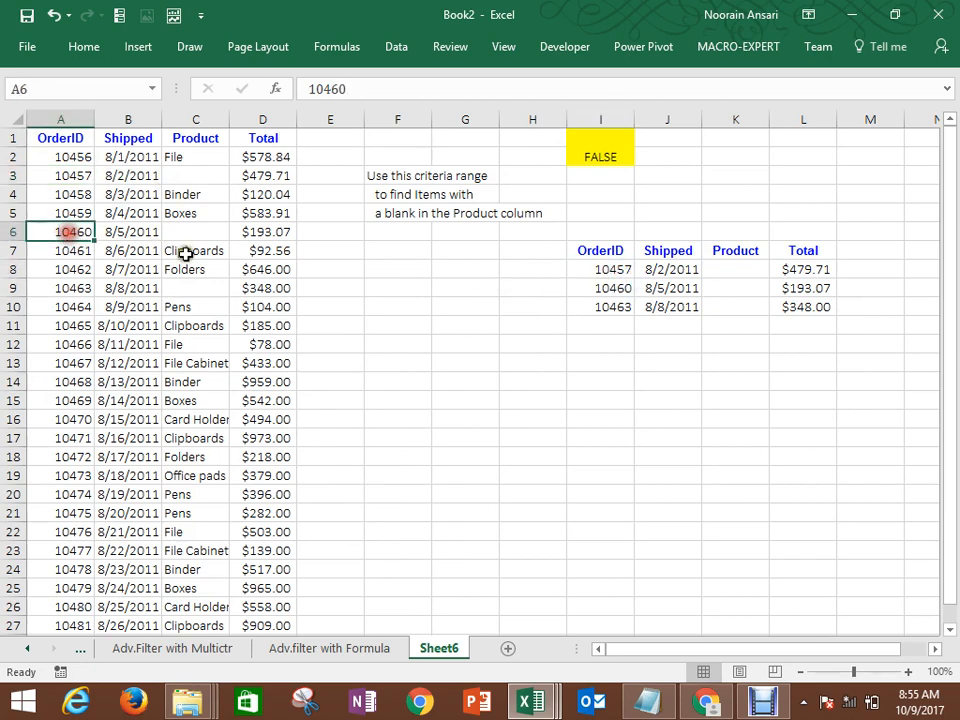
left_click_drag(600, 289, 697, 290)
left_click(90, 289)
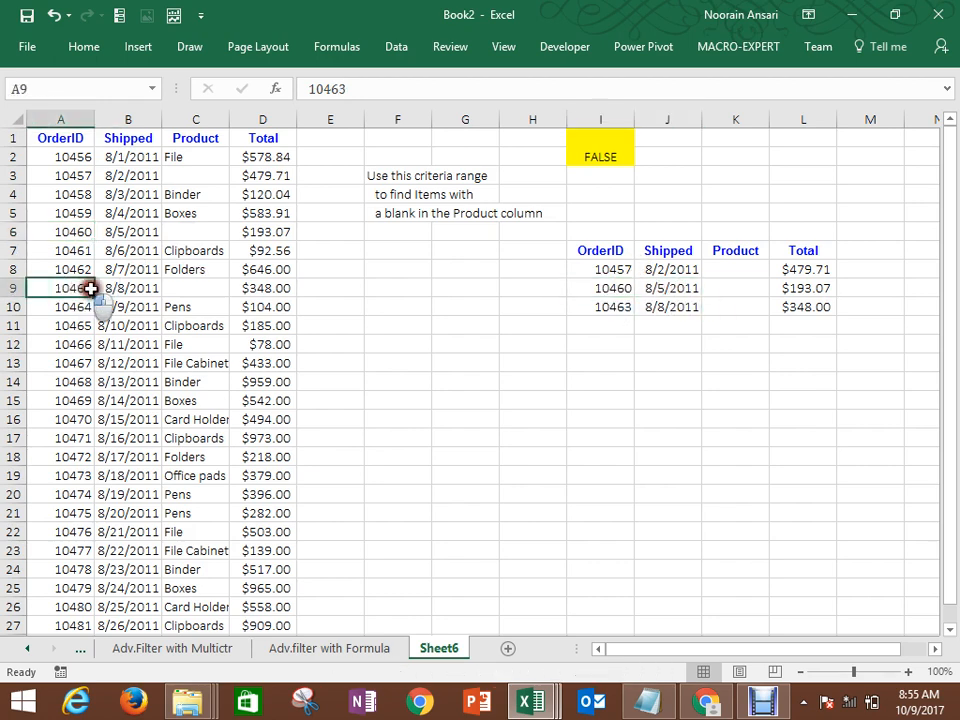
left_click(606, 306)
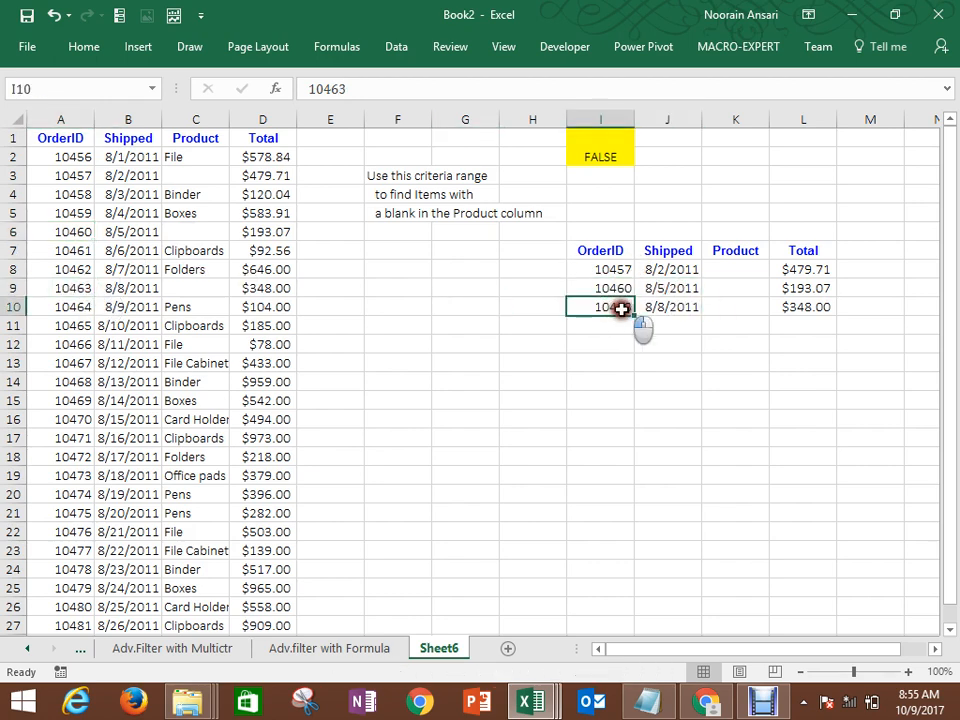
left_click_drag(621, 309, 819, 257)
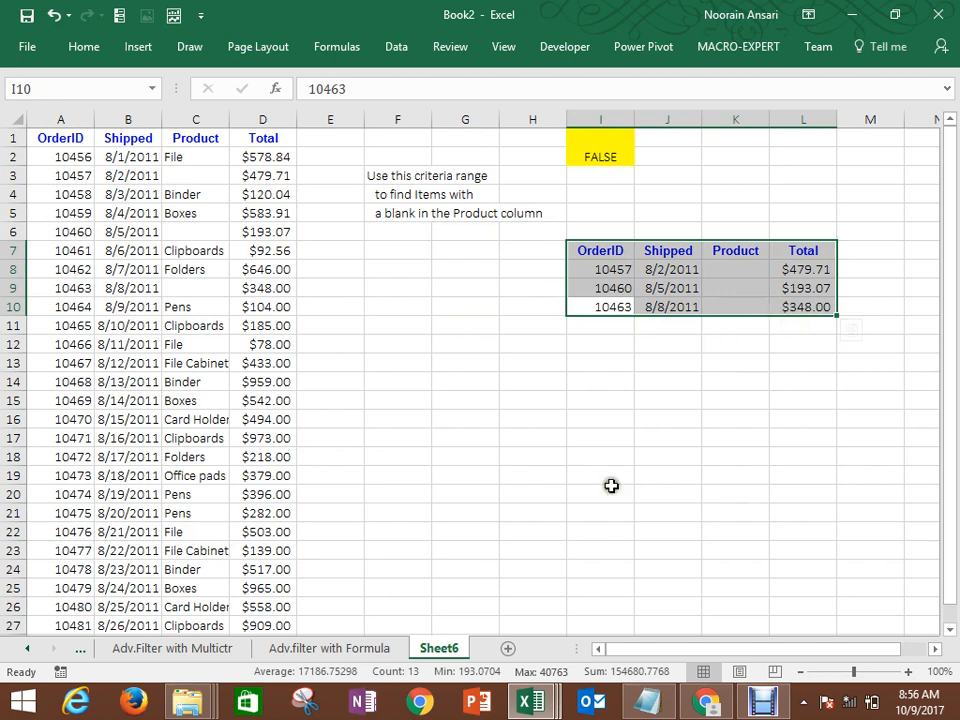
Step: Rename Sheet6 as "Adv.Filter with Formul1"
right_click(448, 649)
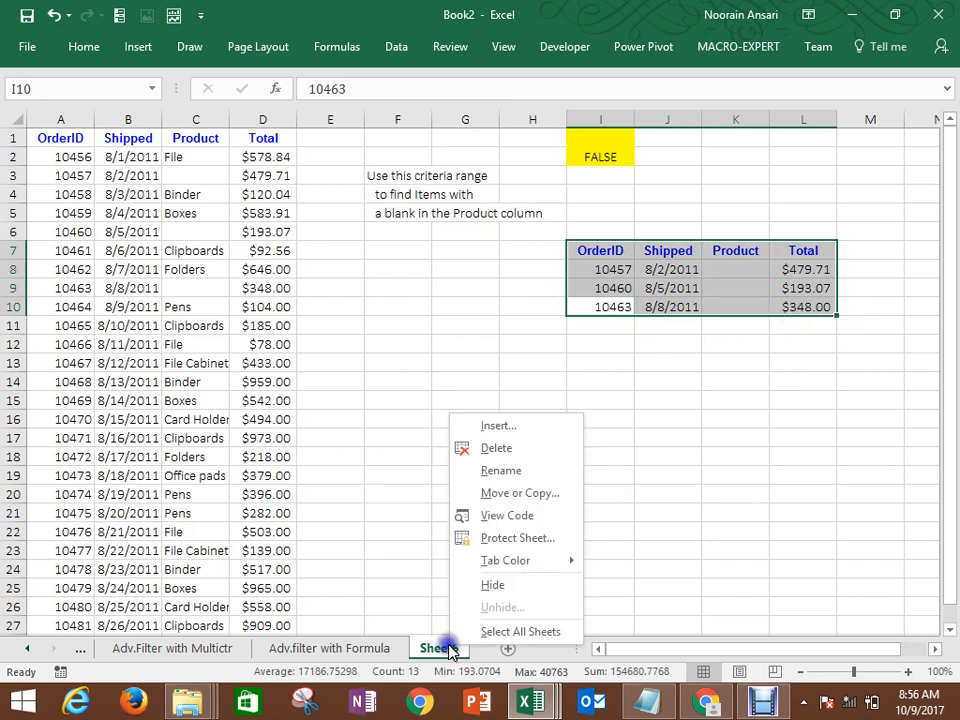
left_click(503, 469)
type("Adv.")
type("F")
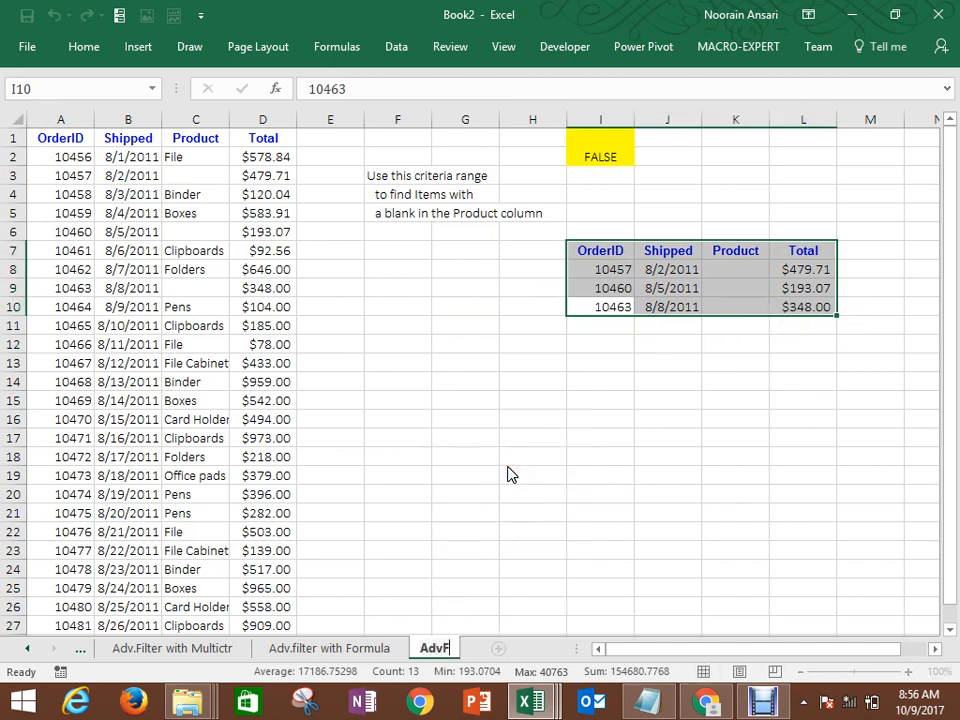
type("i")
key("BackSpace")
key("BackSpace")
type(".Filt")
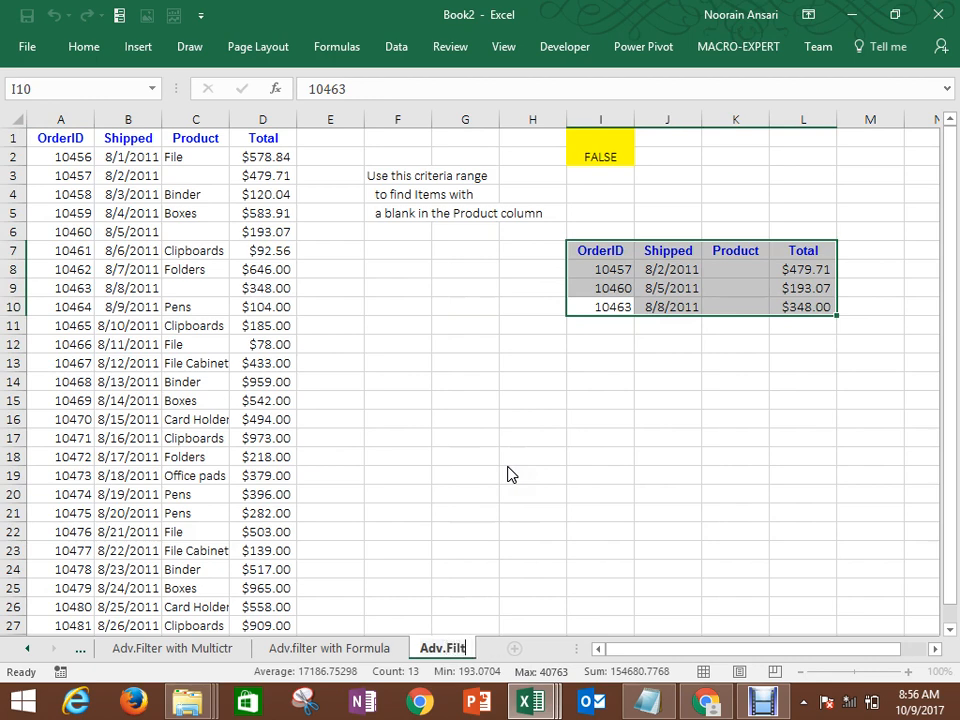
type("er with")
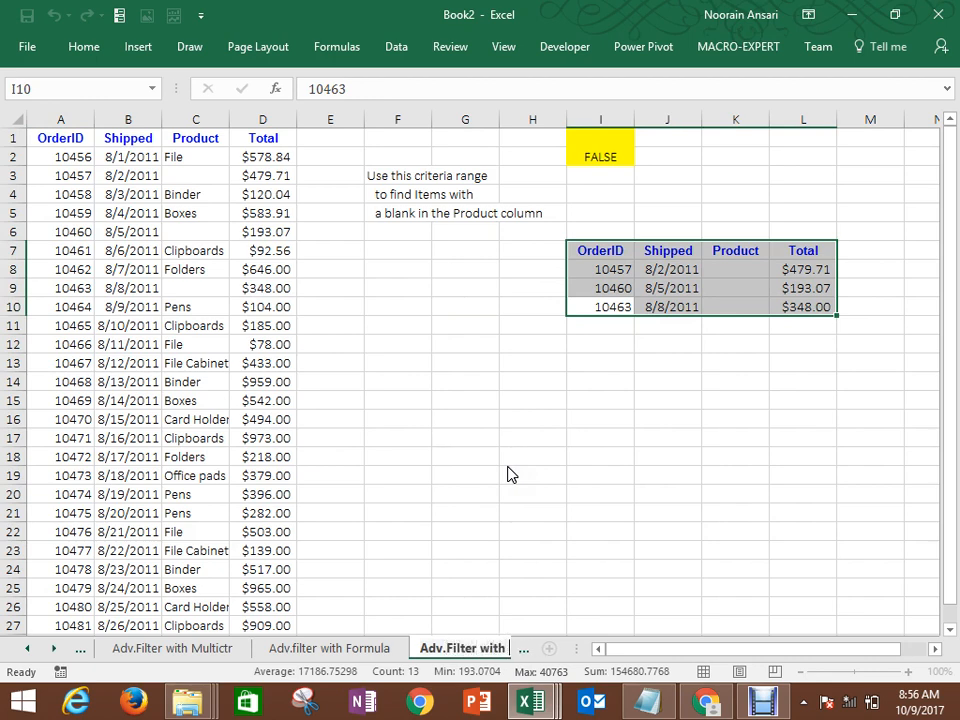
type(" Formul1")
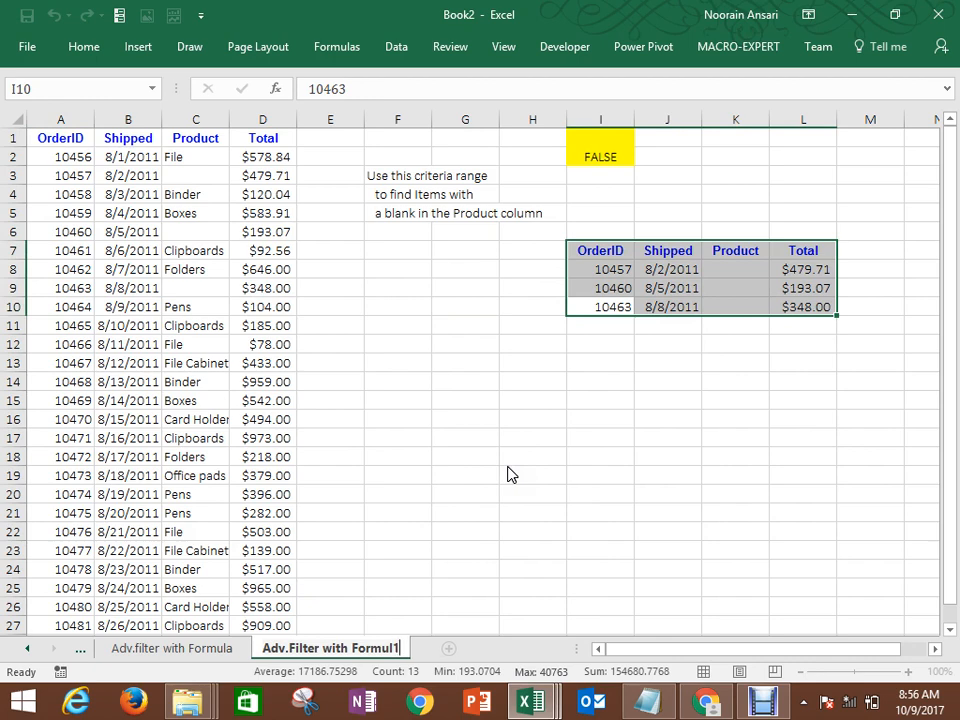
left_click(404, 394)
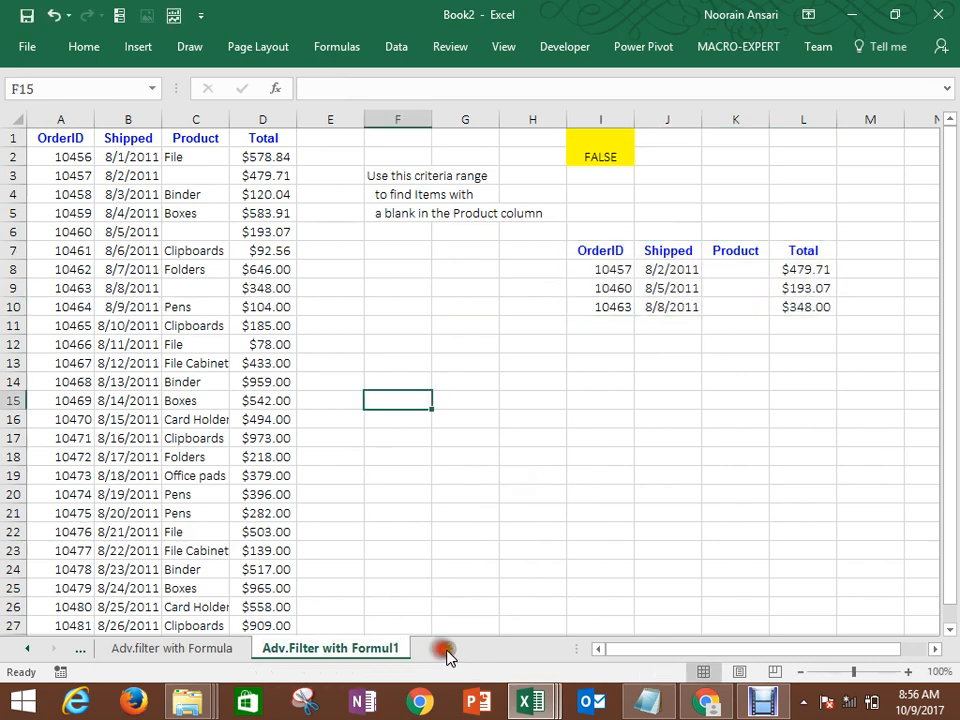
Step: Switch to the FilterAdvCriteria(Practice Sheet).xls workbook and open its FindNumber sheet
key("alt+Tab")
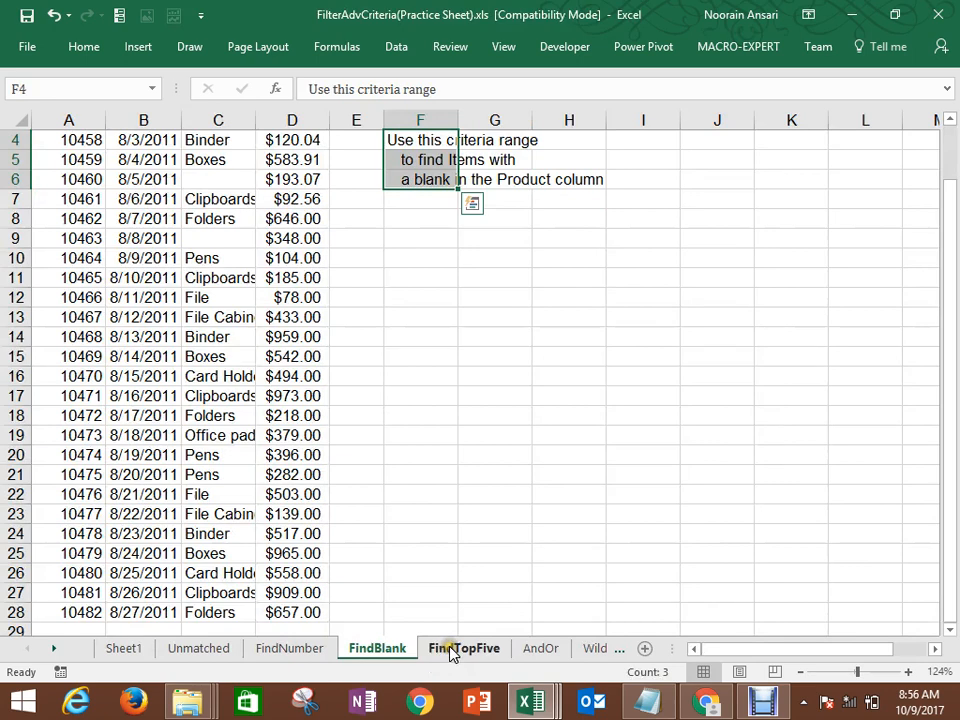
left_click(452, 648)
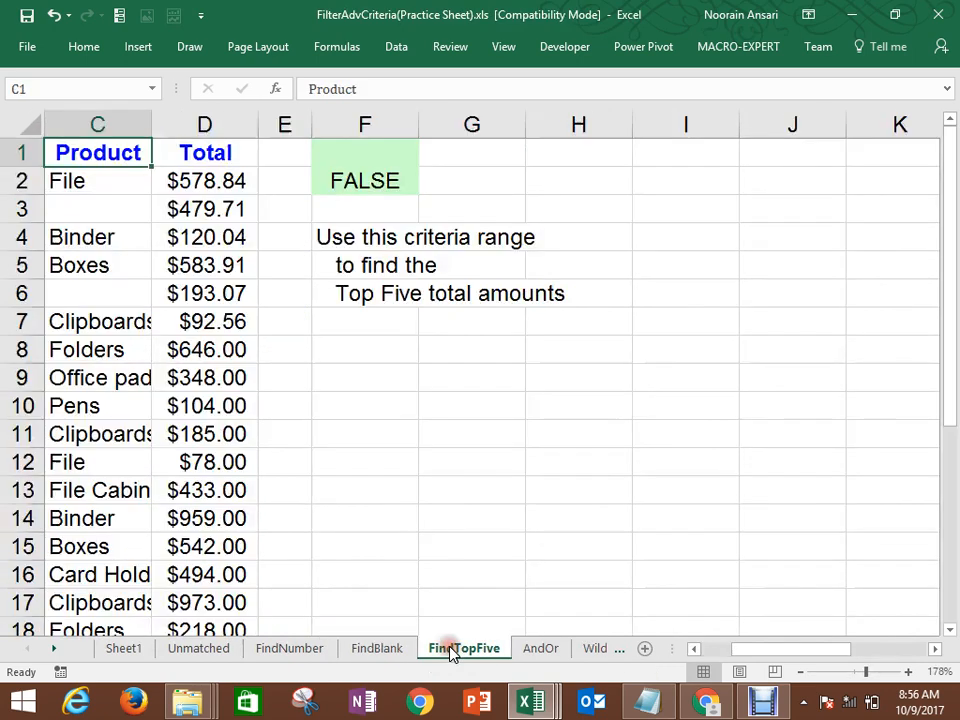
left_click(274, 648)
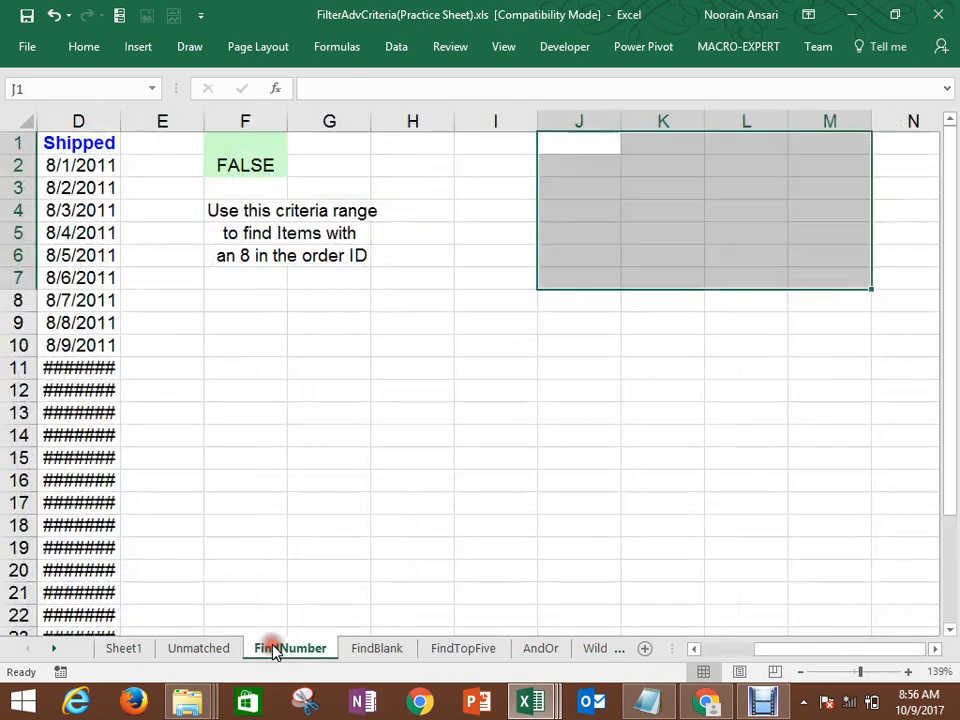
Step: Auto-fit the Total, OrderID and Shipped columns of the FindNumber sheet so their values display in full
left_click(257, 471)
key("ctrl+Up")
key("ctrl+Left")
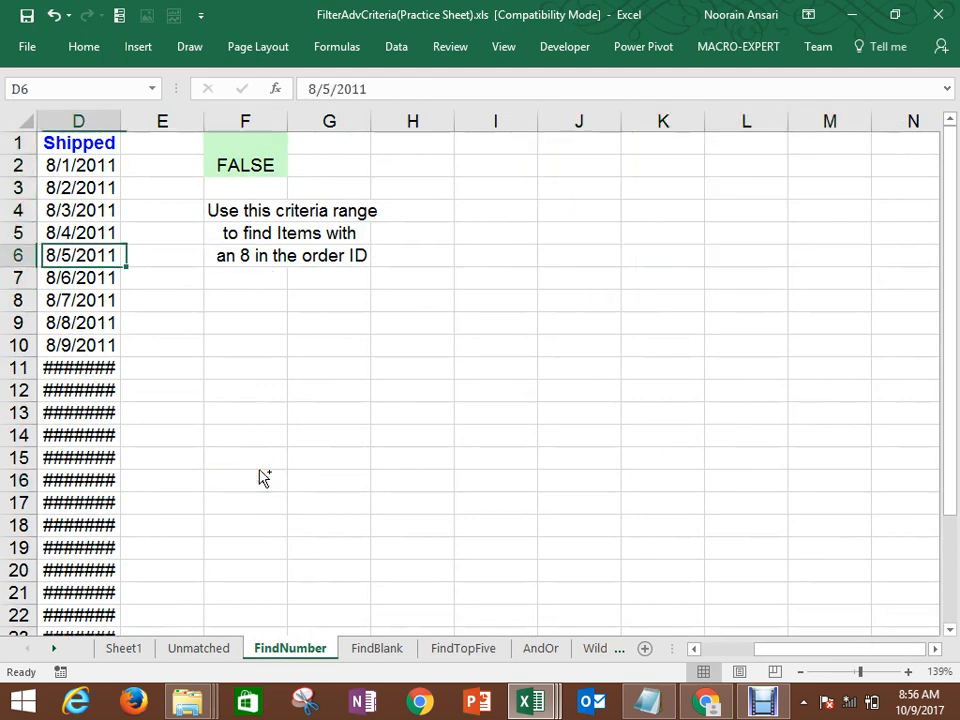
key("ctrl+Left")
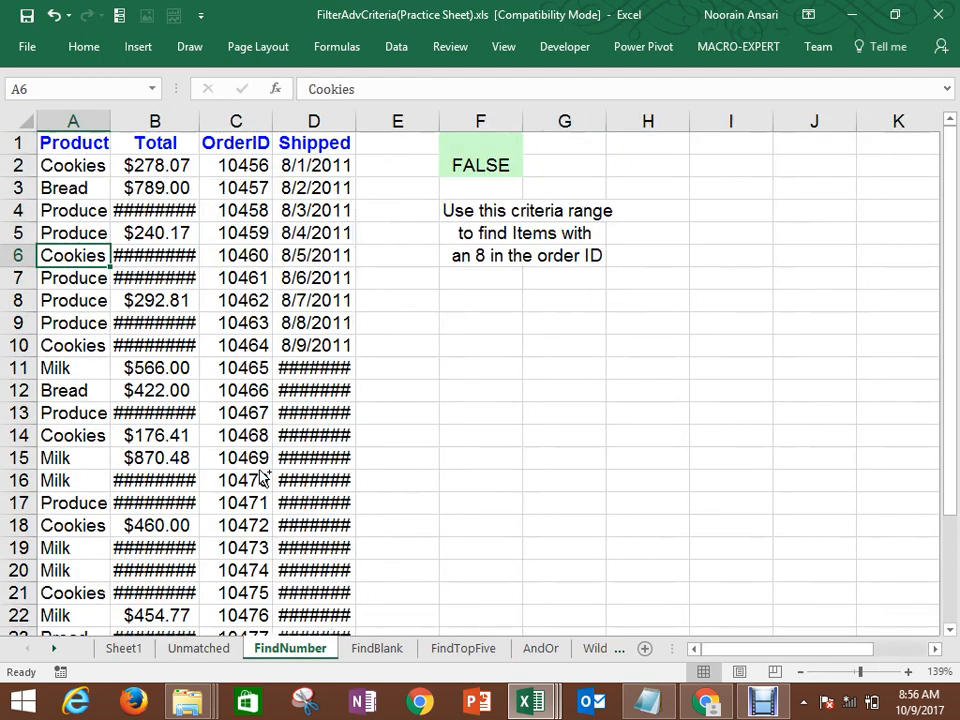
double_click(195, 120)
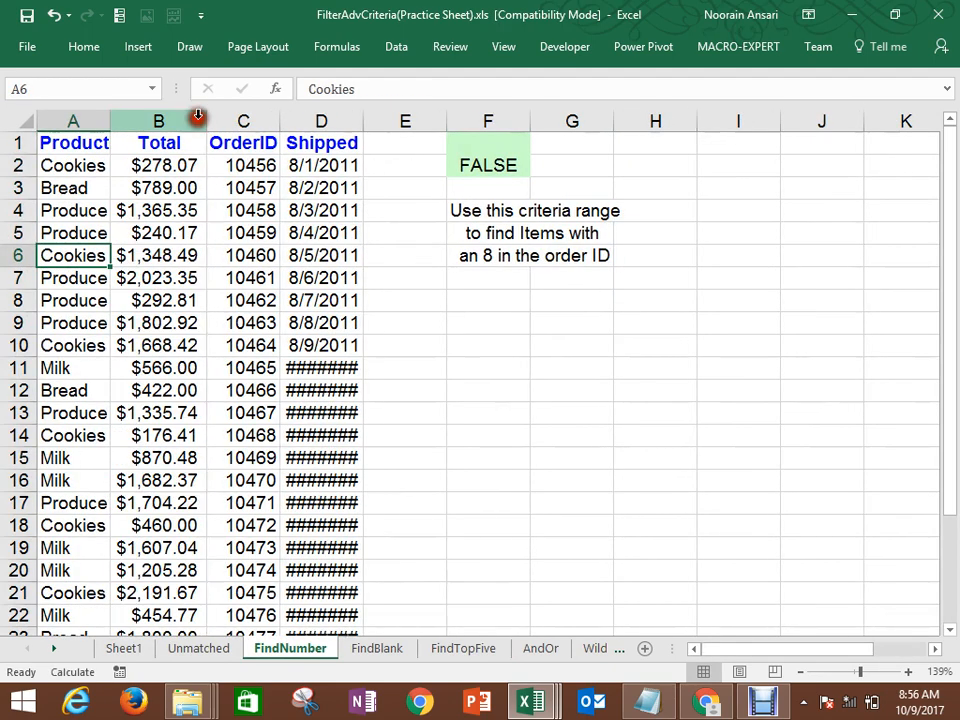
double_click(274, 120)
double_click(364, 120)
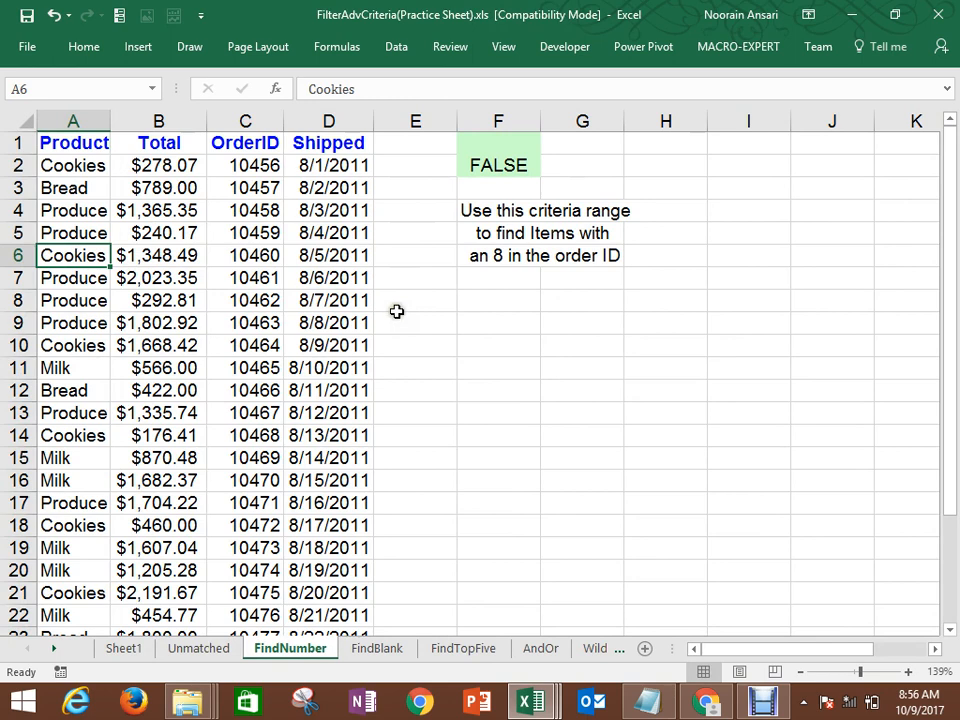
Step: Copy the whole FindNumber order table, headers included, into cell A1 of a new sheet in the Book2 workbook
left_click(253, 162)
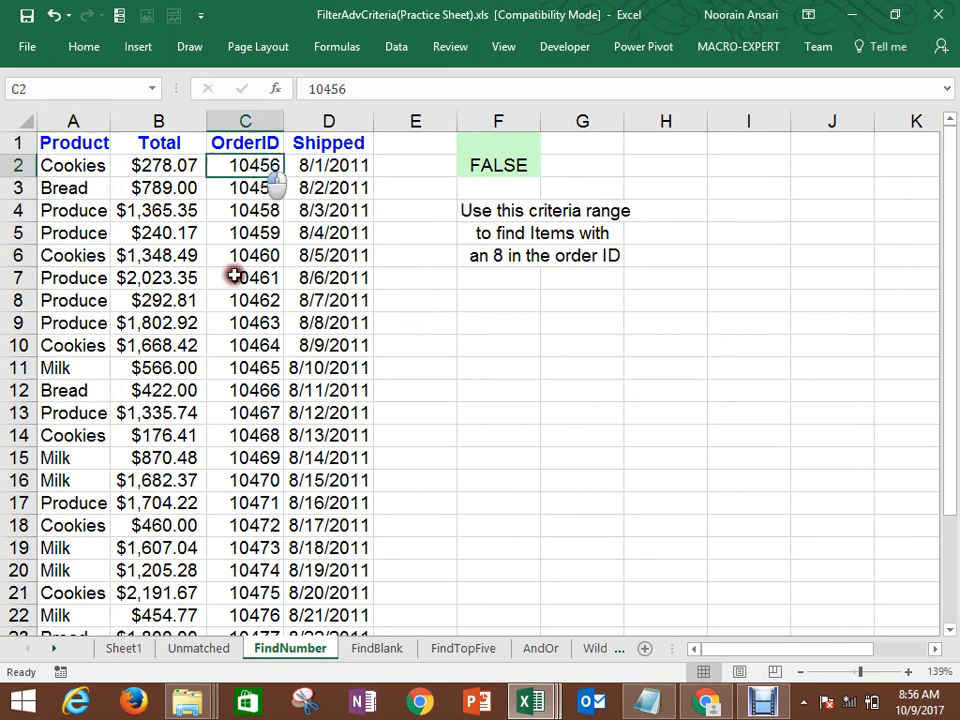
left_click_drag(233, 275, 247, 524)
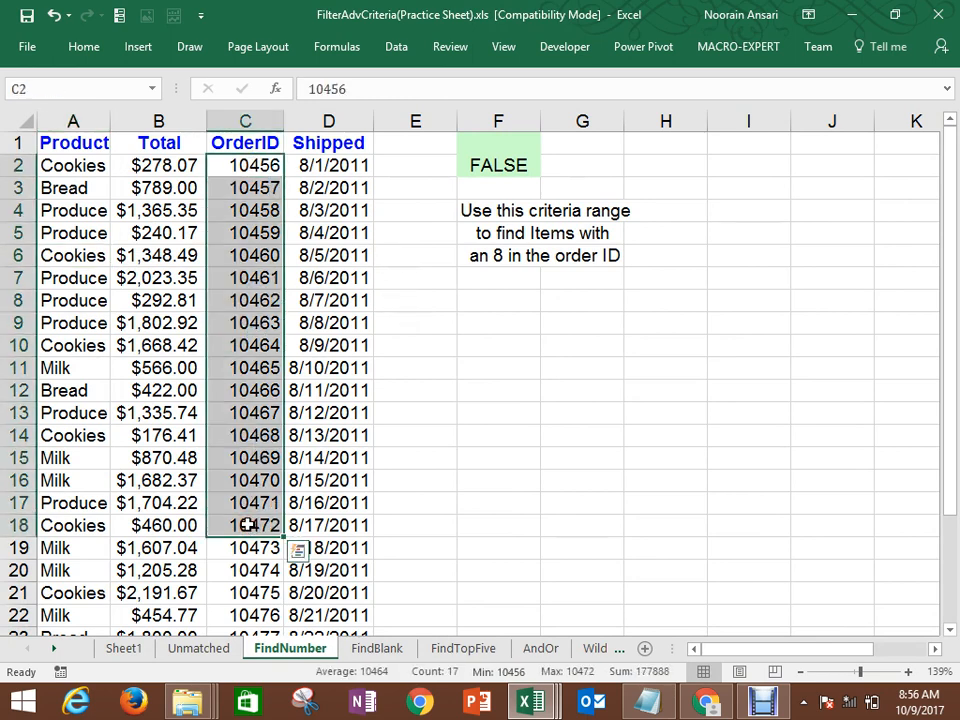
left_click(85, 146)
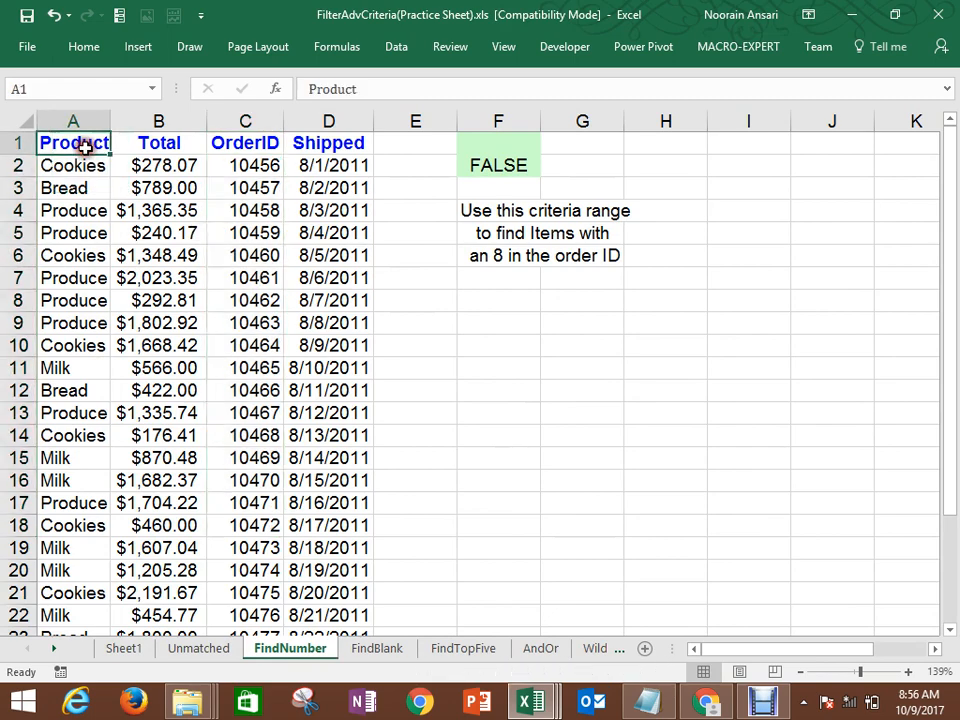
key("ctrl+shift+Right")
key("ctrl+shift+Down")
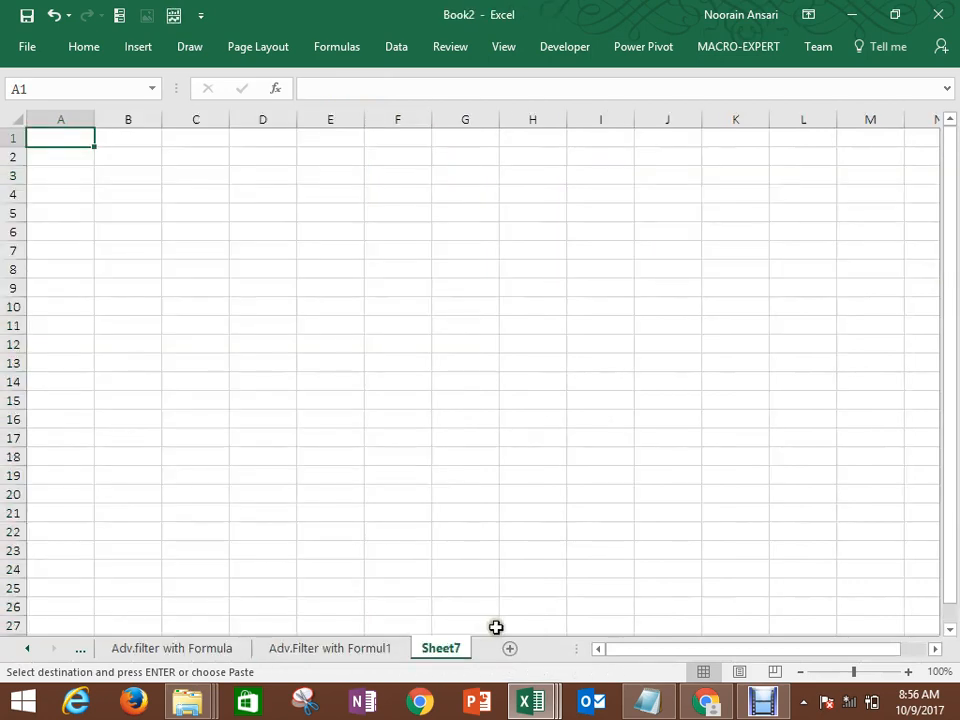
key("ctrl+v")
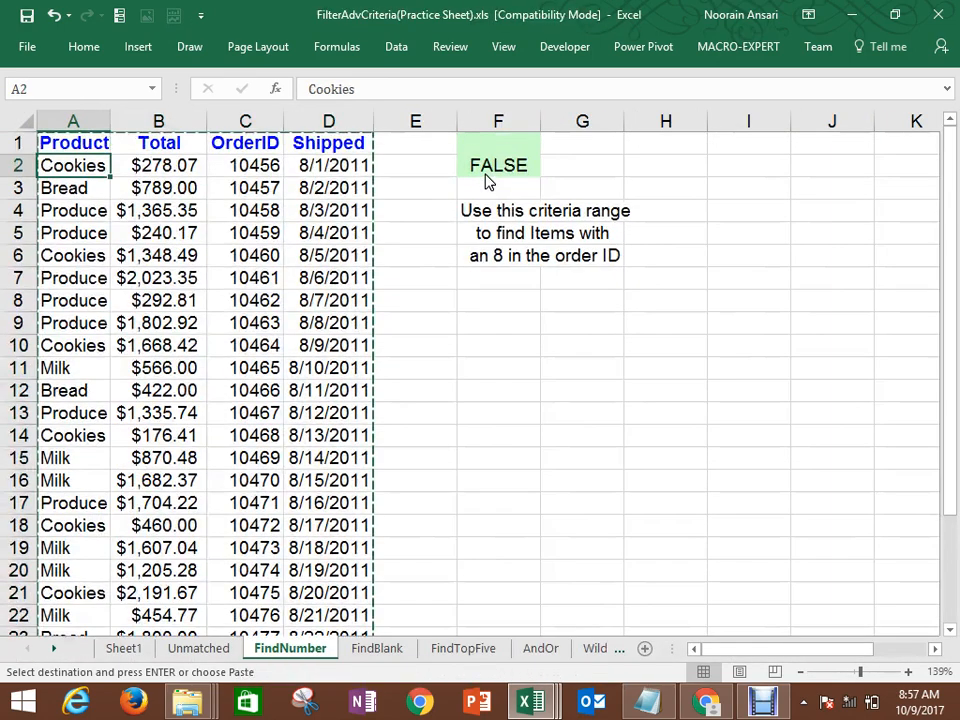
Step: Copy the criteria instruction note from F4:F6 of FindNumber and paste it into cell F5 of Sheet7 in Book2
left_click_drag(482, 208, 510, 255)
key("ctrl+c")
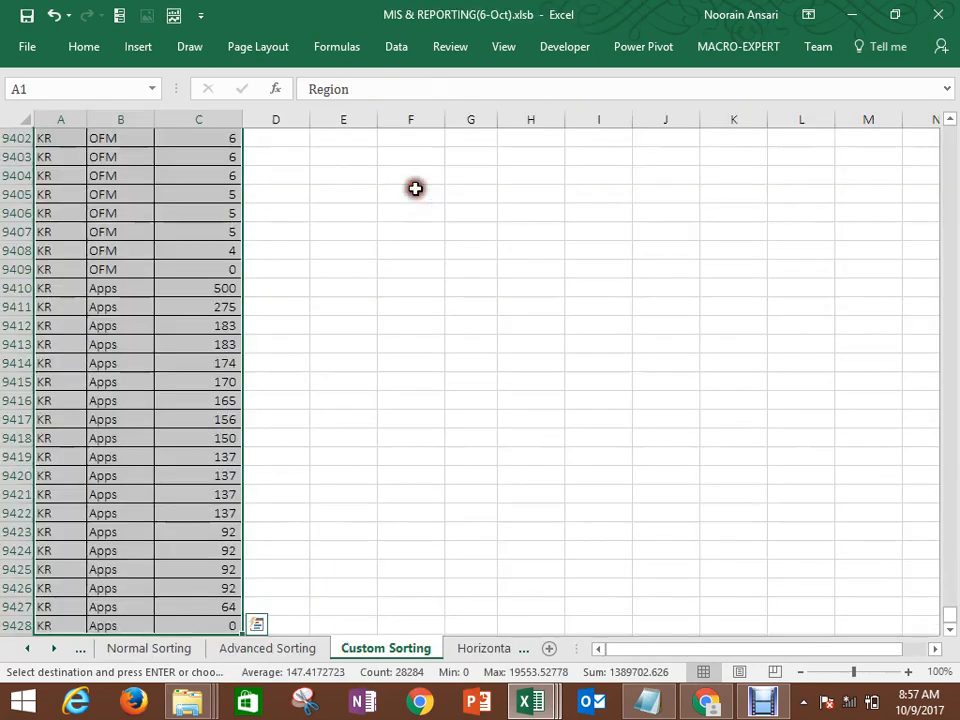
left_click(415, 189)
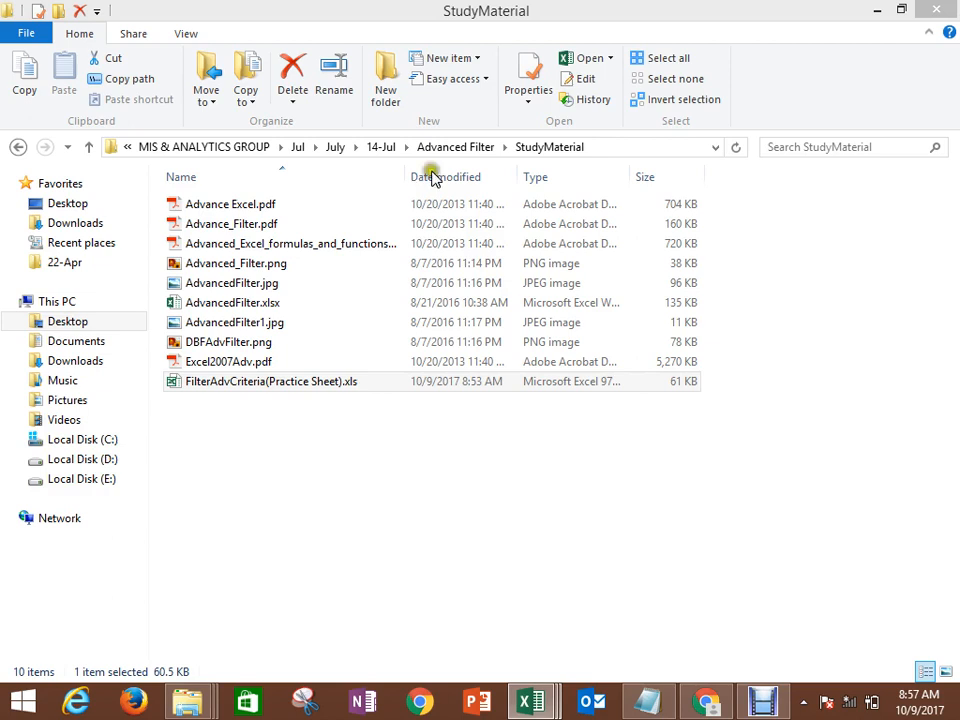
left_click(951, 10)
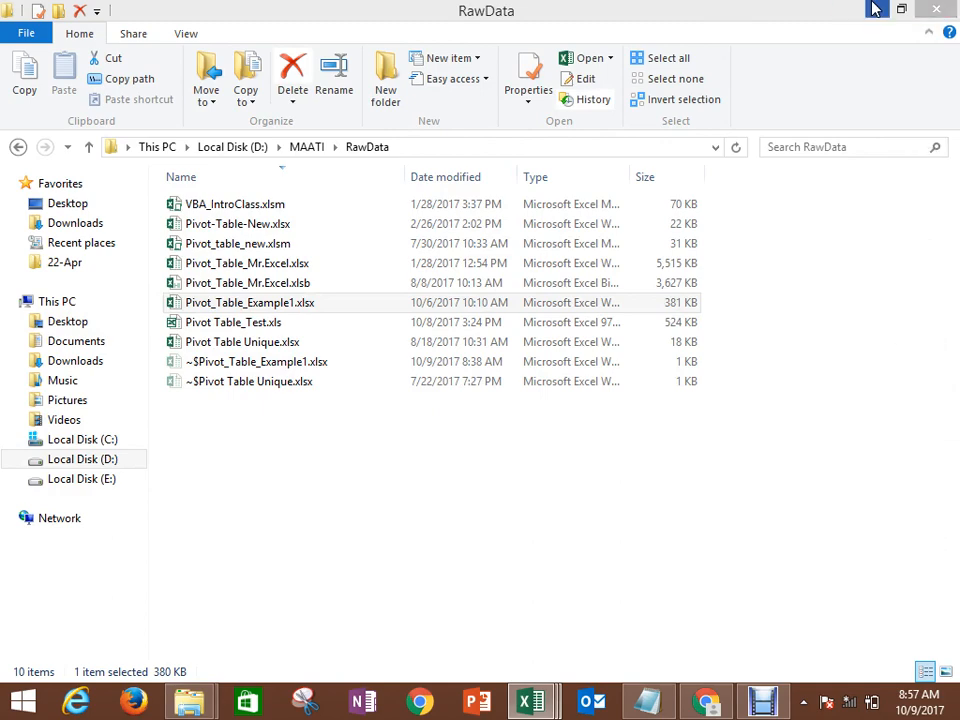
left_click(946, 18)
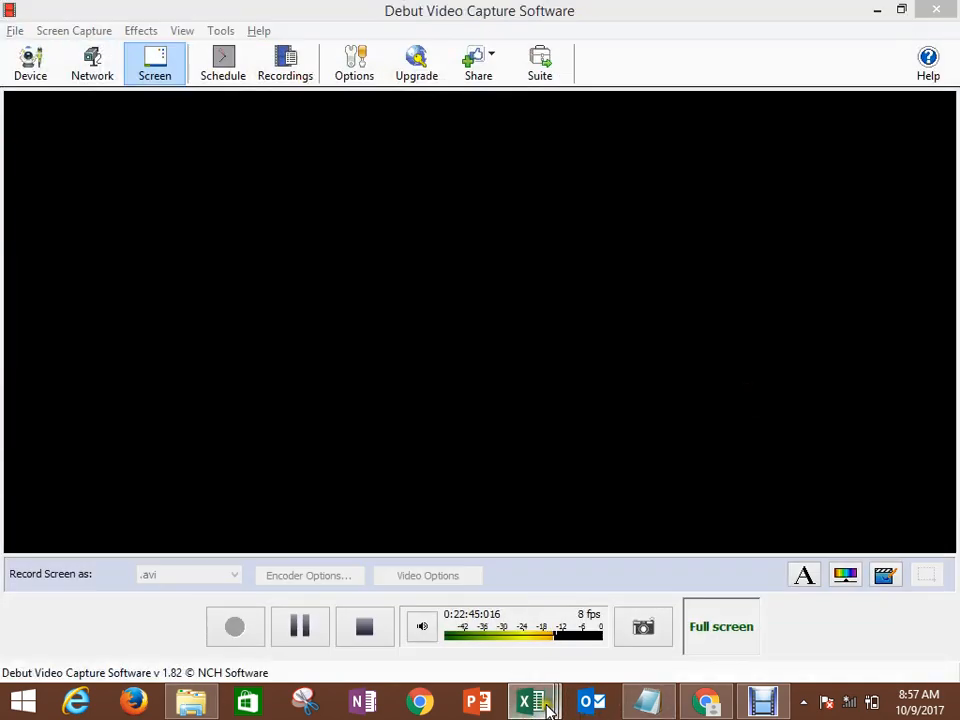
mouse_move(547, 708)
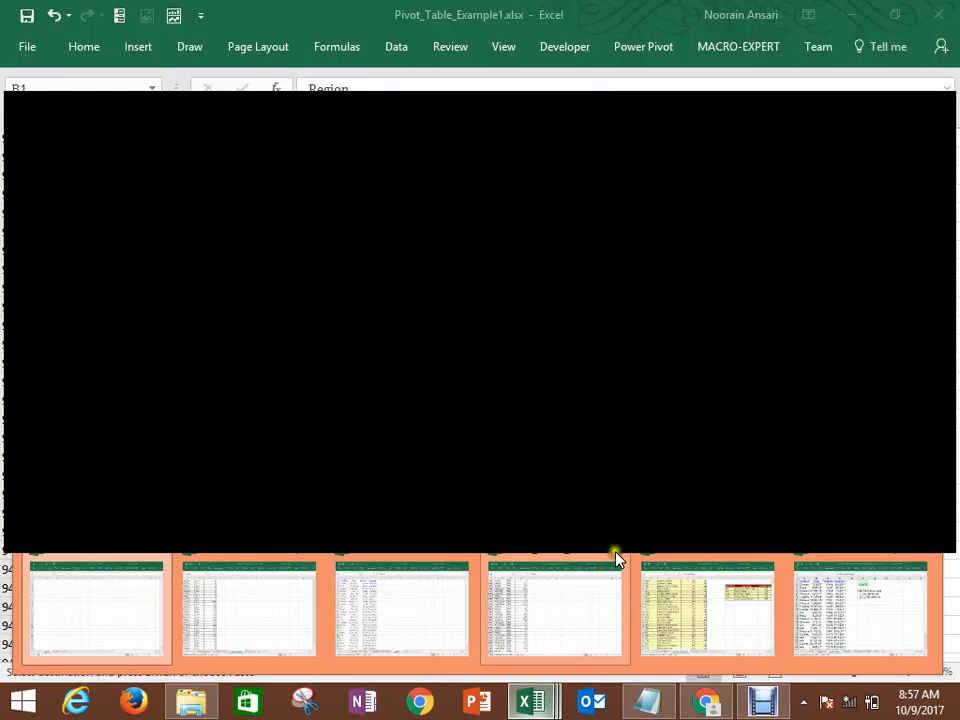
left_click(616, 552)
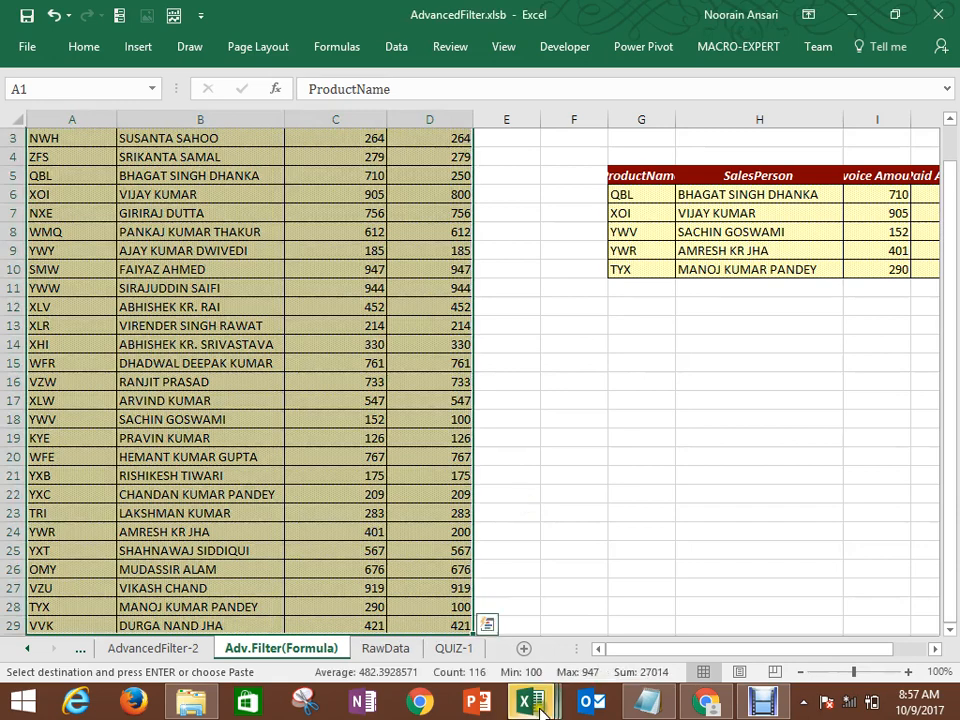
mouse_move(541, 708)
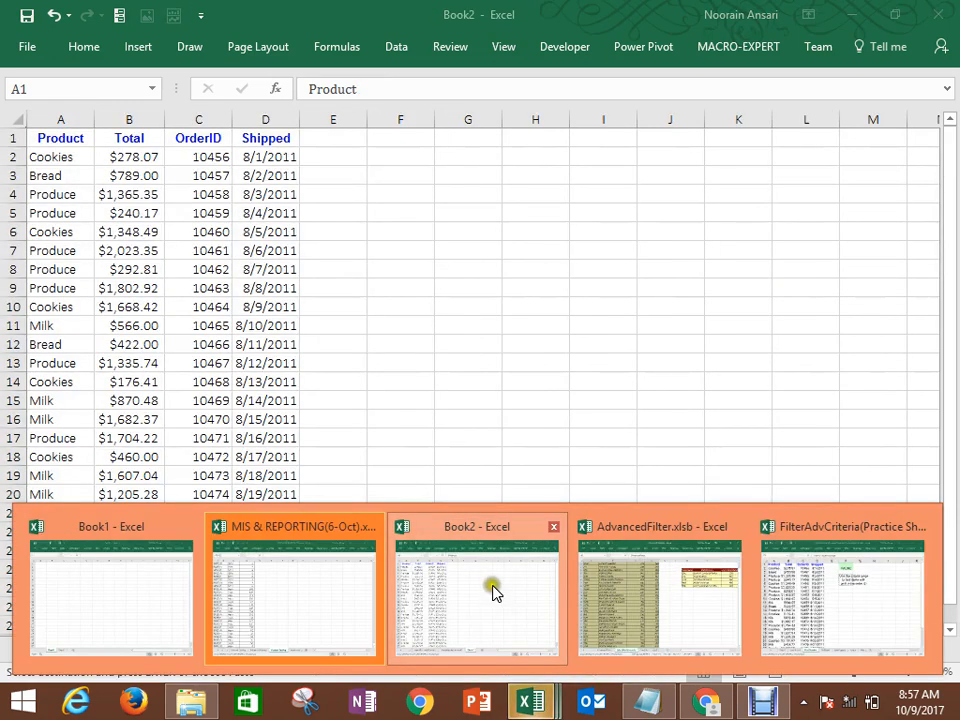
left_click(495, 591)
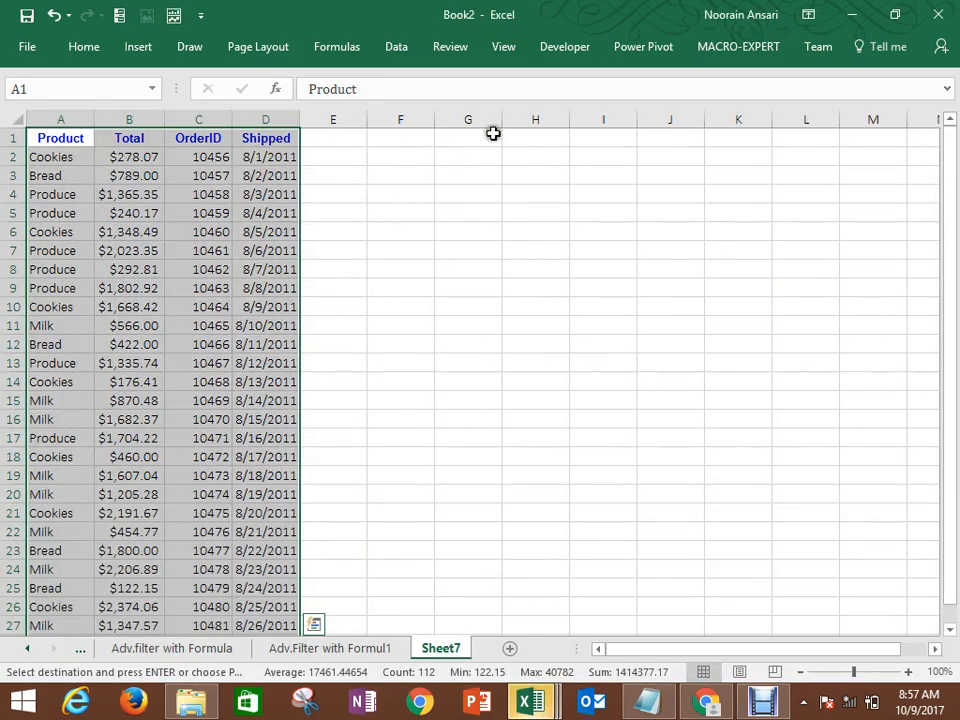
left_click(412, 216)
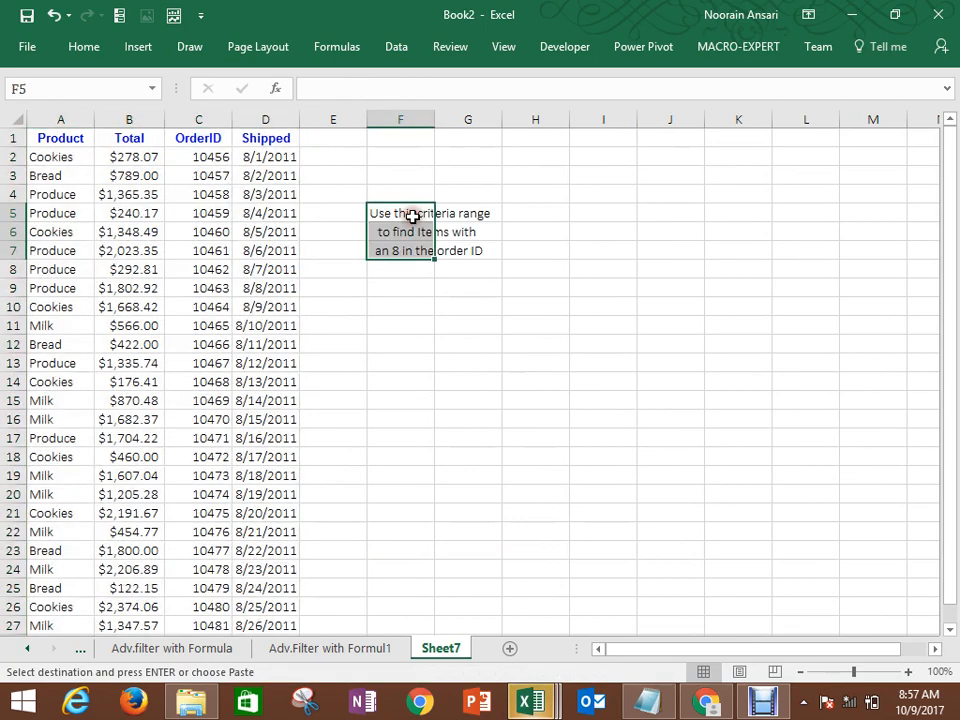
key("ctrl+v")
left_click(546, 297)
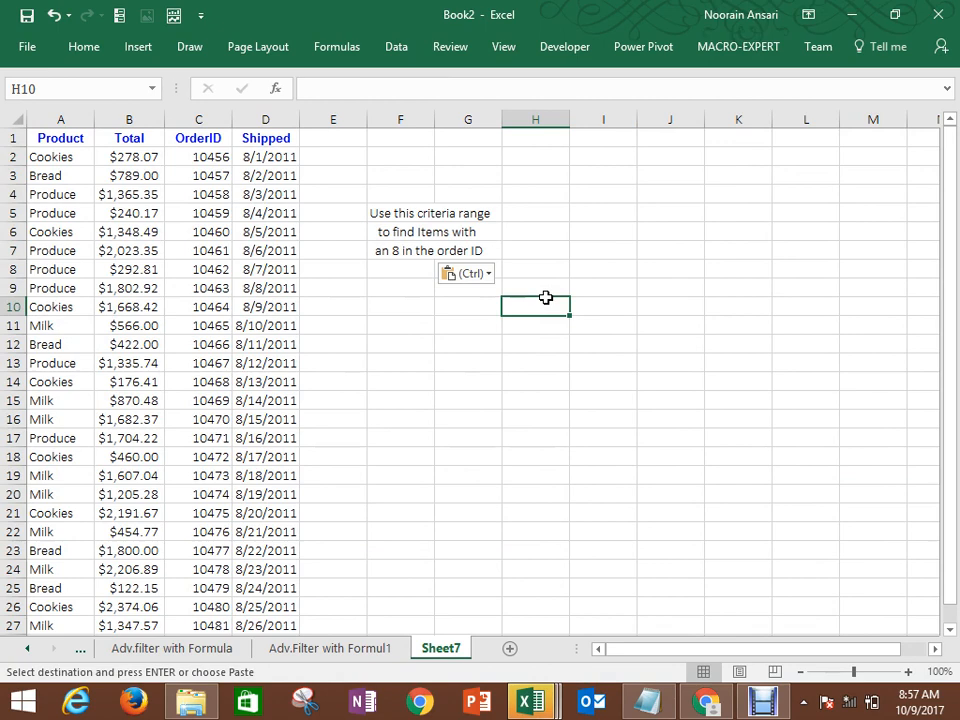
Step: Write the formula =SEARCH("8",C2) in cell H2 to look for an 8 in the first order ID
left_click(527, 153)
type("=se")
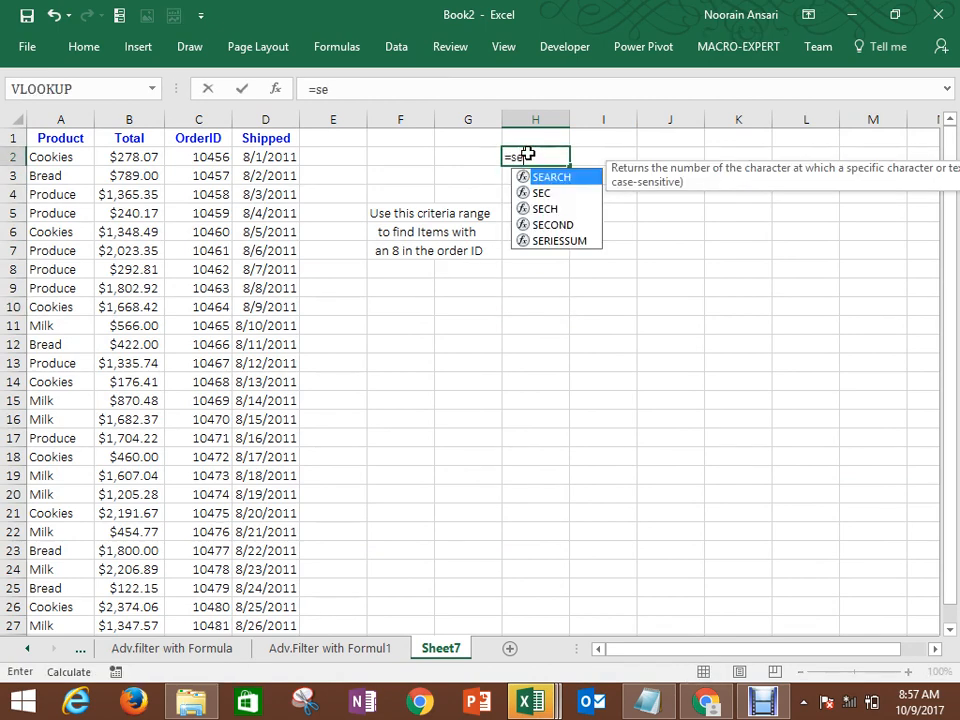
key("Tab")
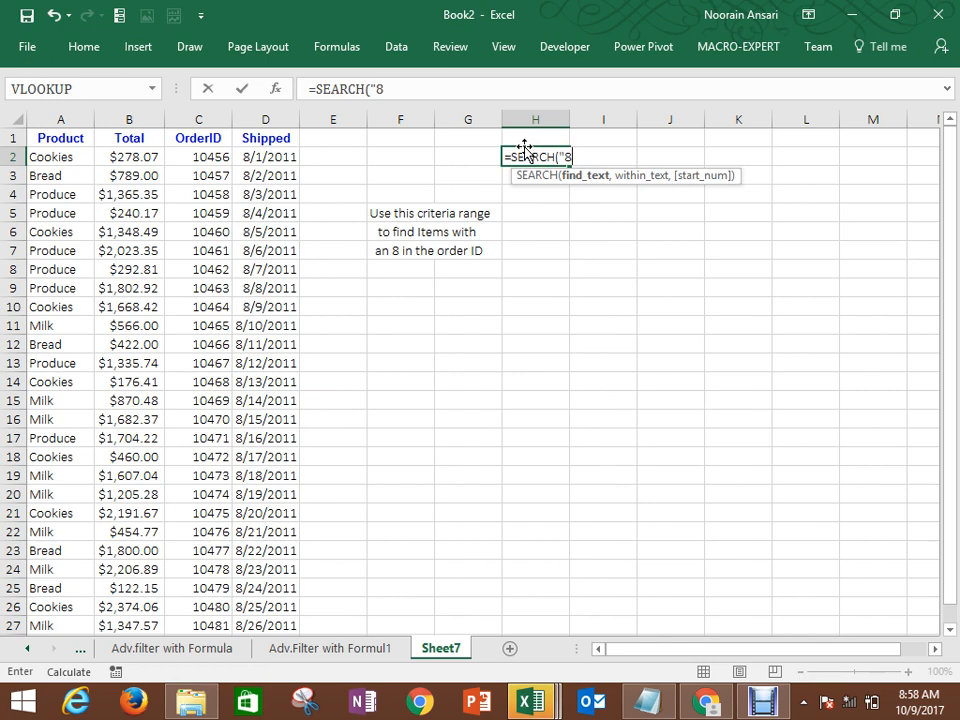
type("\"8\",")
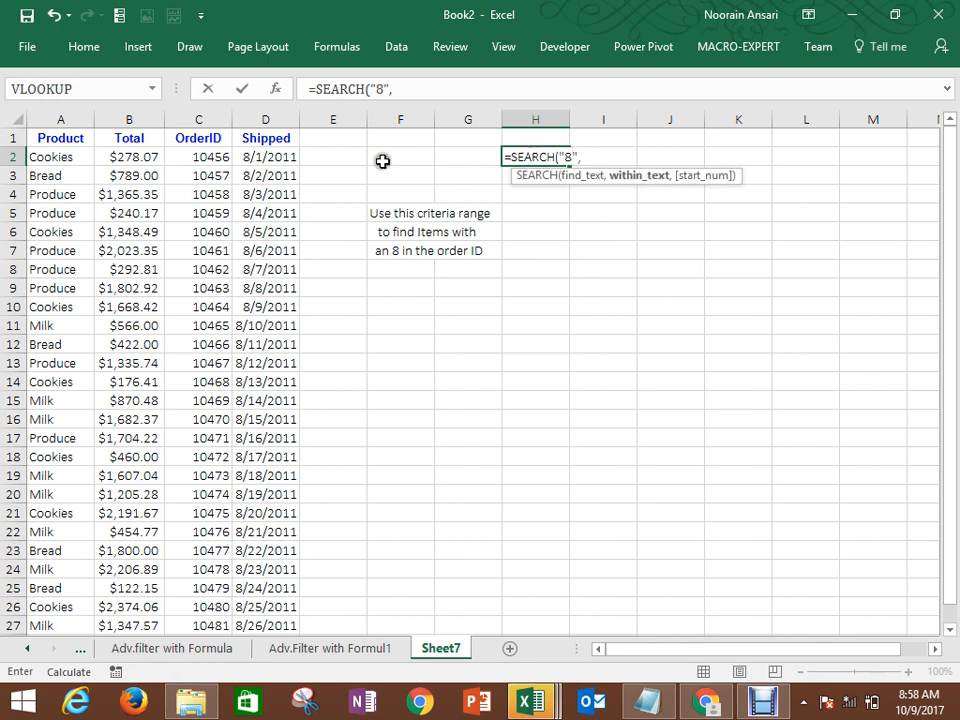
left_click(225, 157)
type(")")
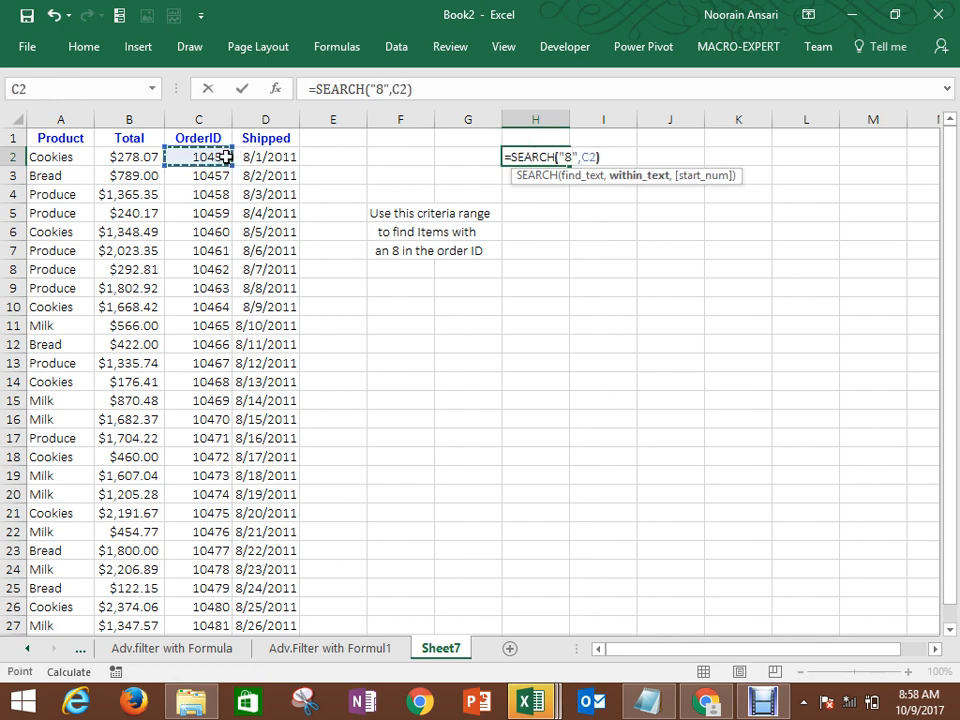
Step: Wrap the H2 formula in ISNUMBER so it reads =ISNUMBER(SEARCH("8",C2)), leaving H1 blank above it
left_click(316, 88)
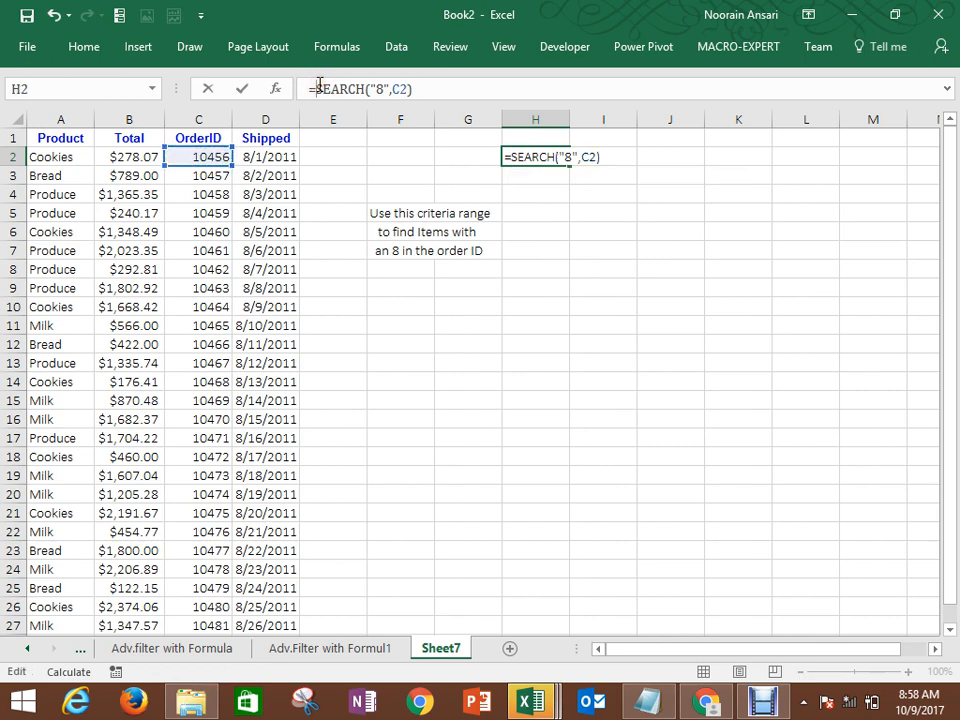
type("isnu")
key("Tab")
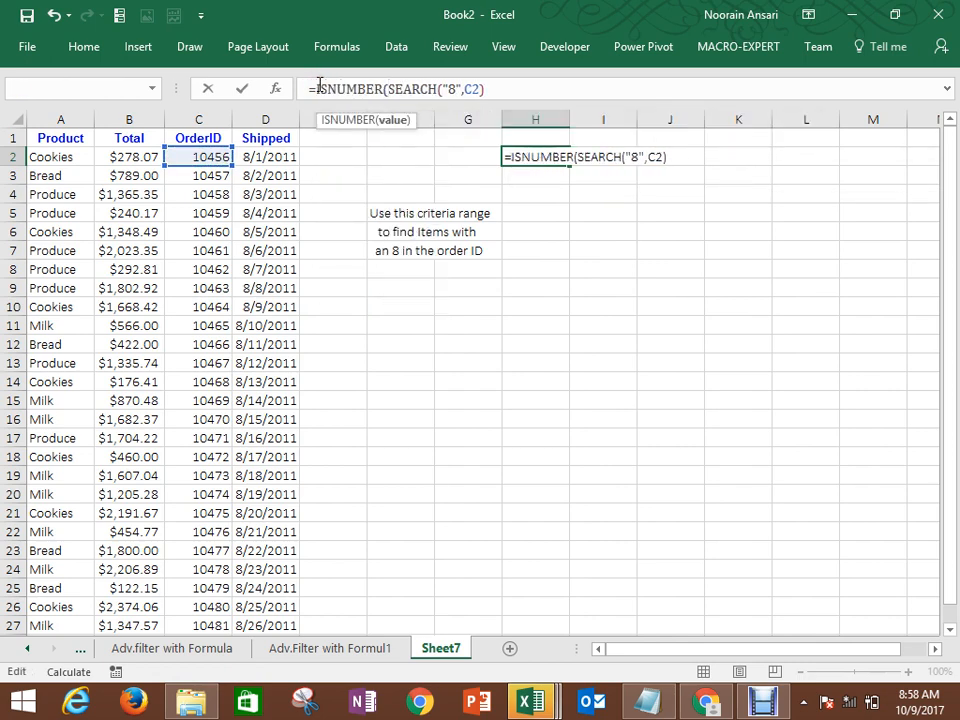
key("End")
type(")")
key("Return")
key("Up")
key("Up")
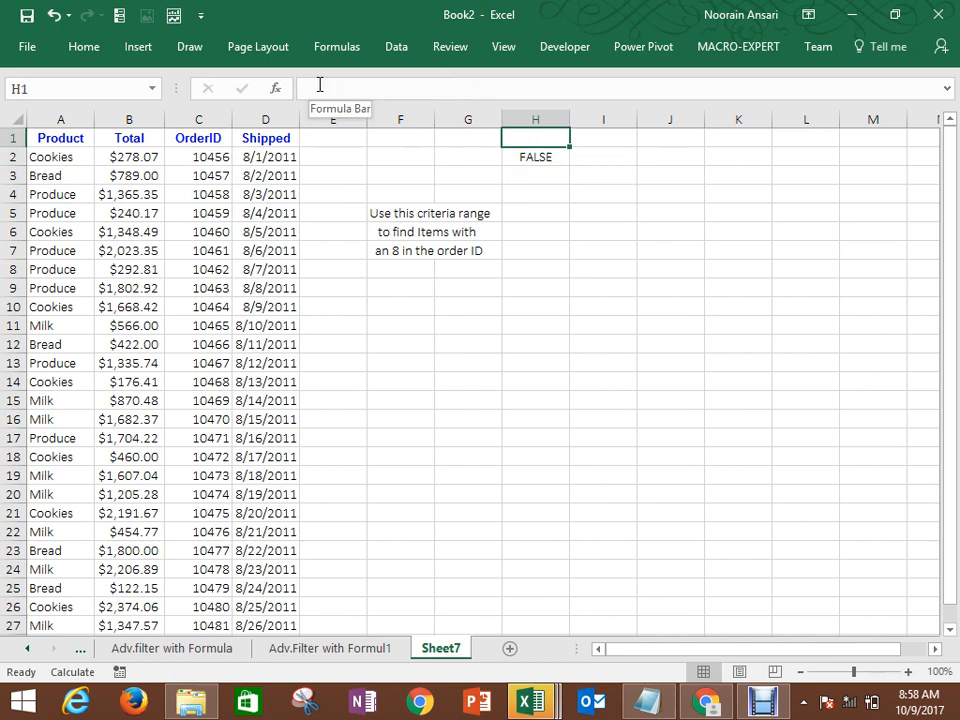
Step: Enter the test formula =SEARCH("8",C4) in cell E4 beside the third order
left_click(314, 197)
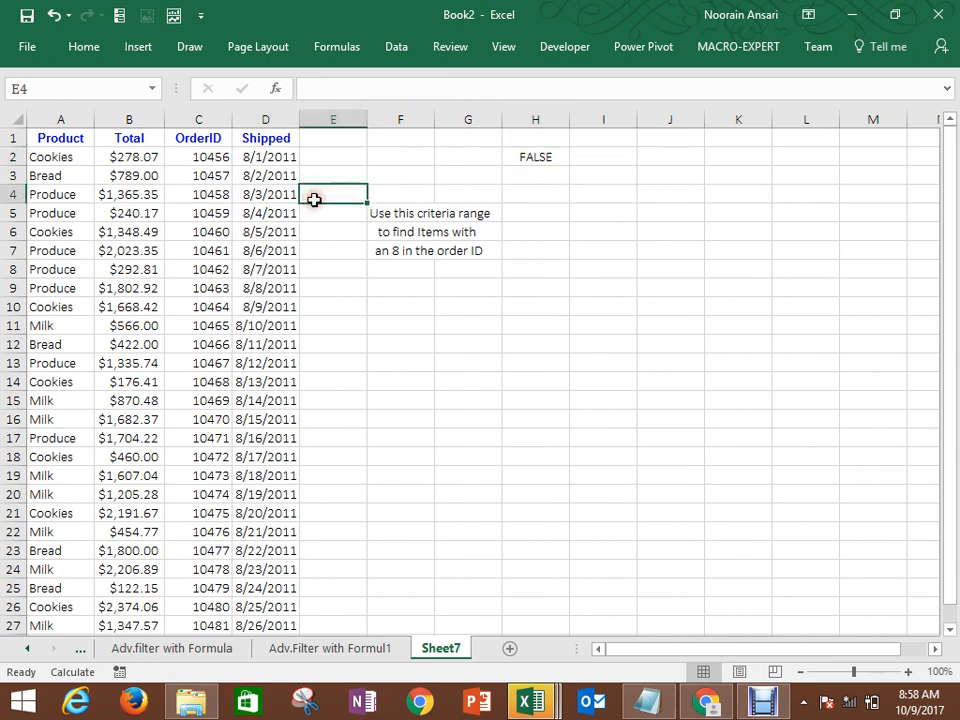
type("=se")
key("Tab")
key("Left")
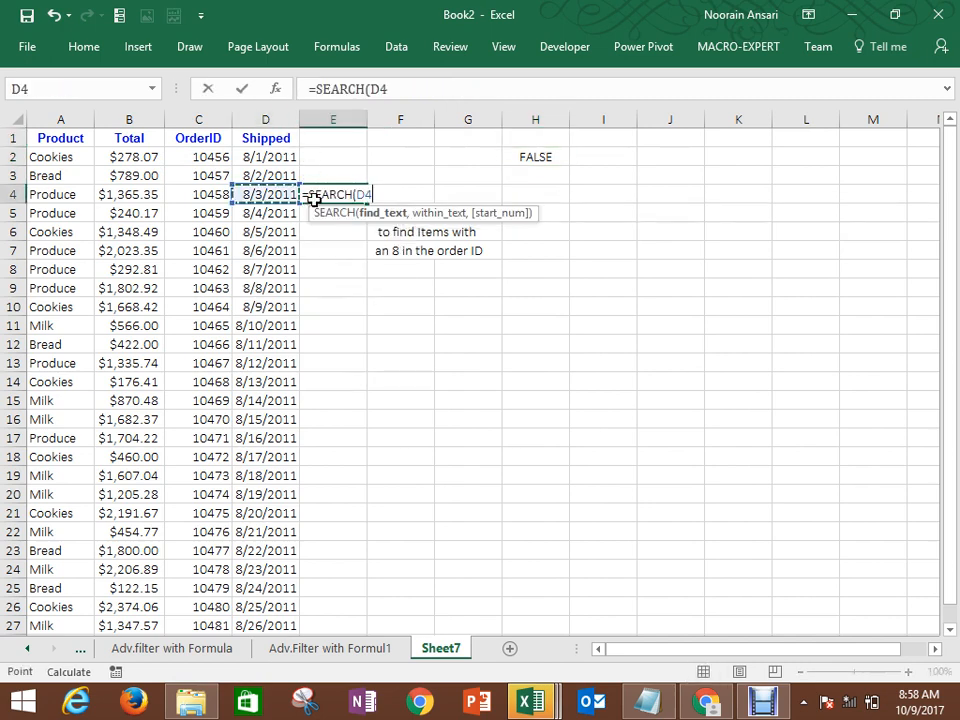
key("BackSpace")
type("\"8\",")
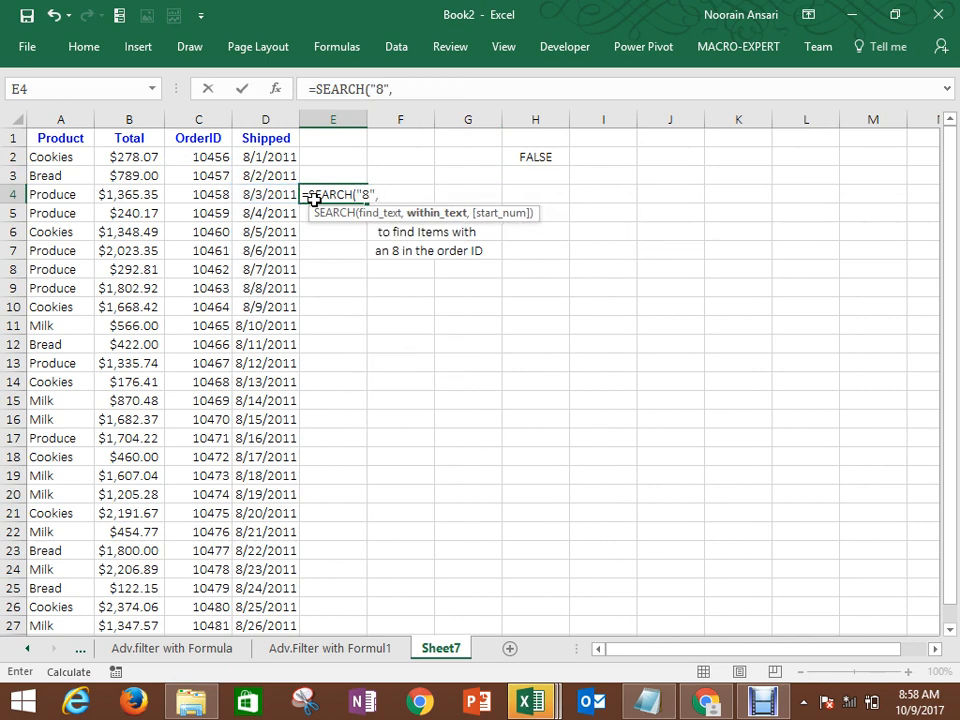
key("Left")
key("Left")
type(")")
key("Return")
left_click(314, 197)
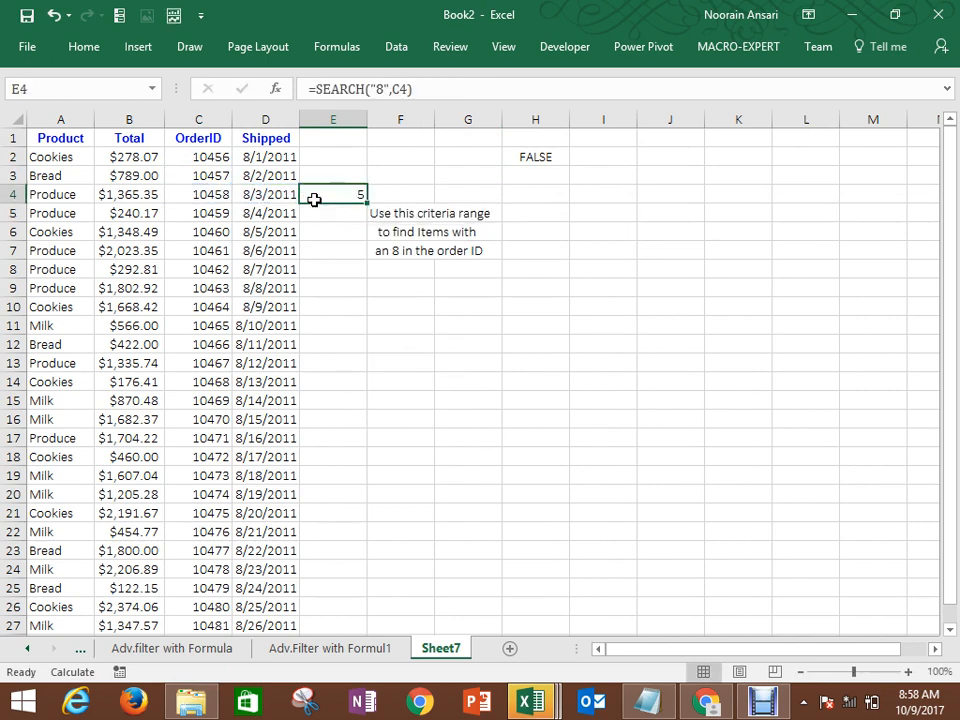
Step: Wrap the test formula in E4 in ISNUMBER so it reads =ISNUMBER(SEARCH("8",C4))
double_click(314, 197)
key("Left")
key("Left")
key("Left")
key("Left")
key("Left")
key("Left")
key("Left")
key("Left")
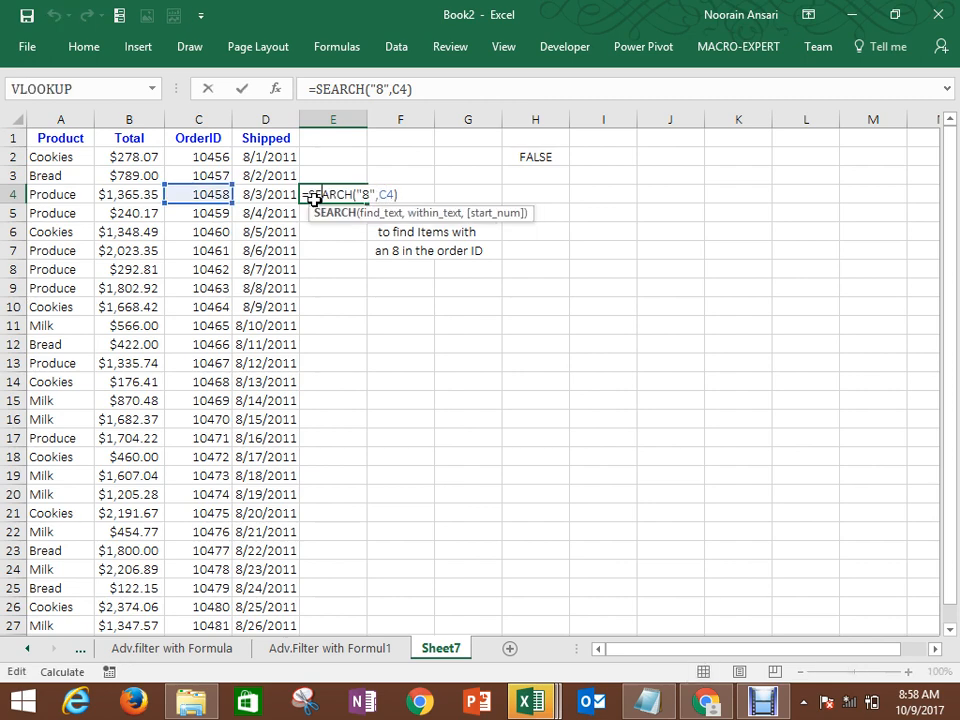
type("isnum")
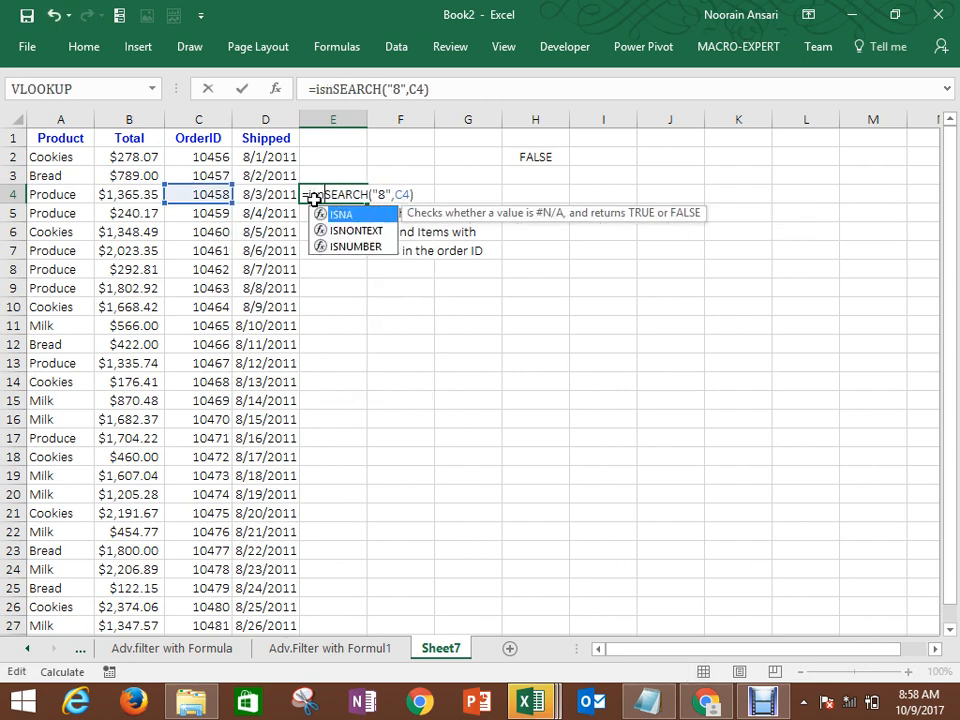
key("Tab")
key("Return")
key("Return")
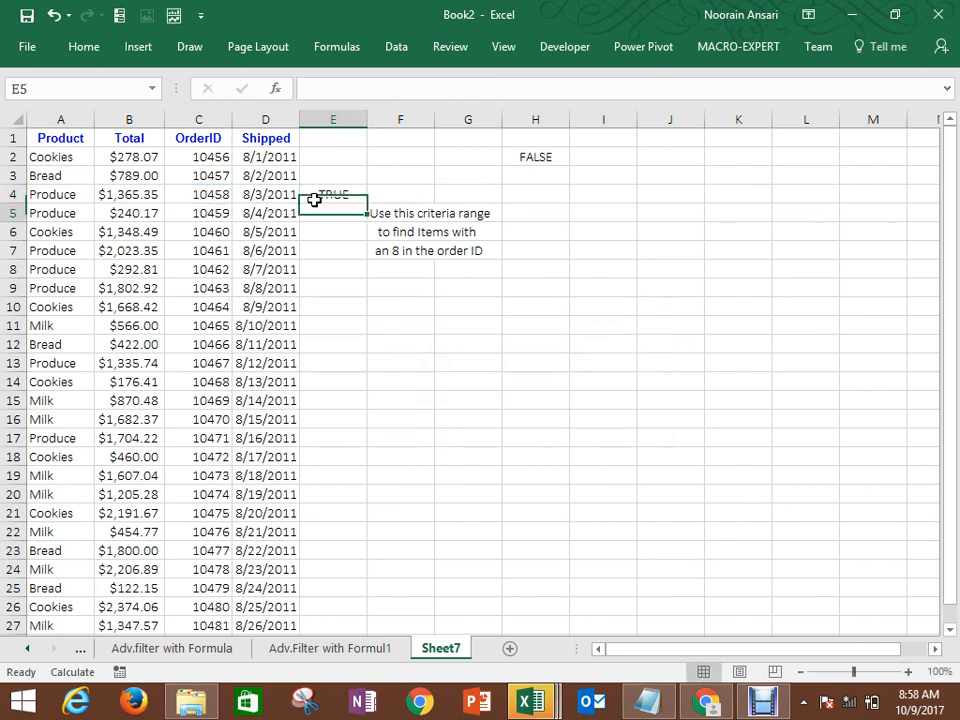
Step: Fill the E4 test formula down to E5, and clear both test cells after checking them
key("shift+Down")
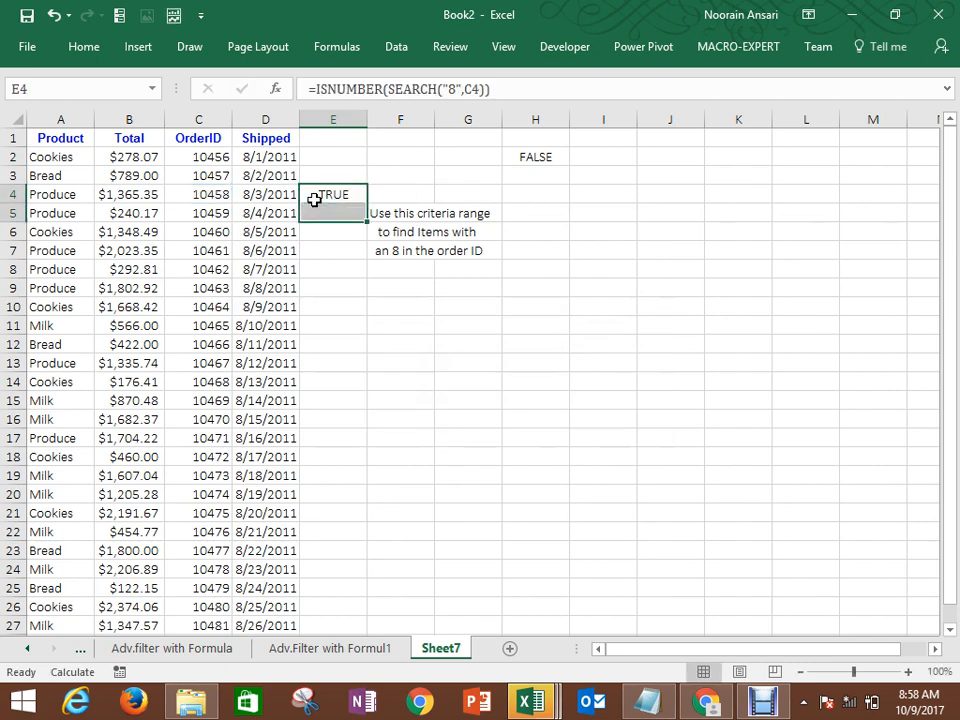
key("ctrl+d")
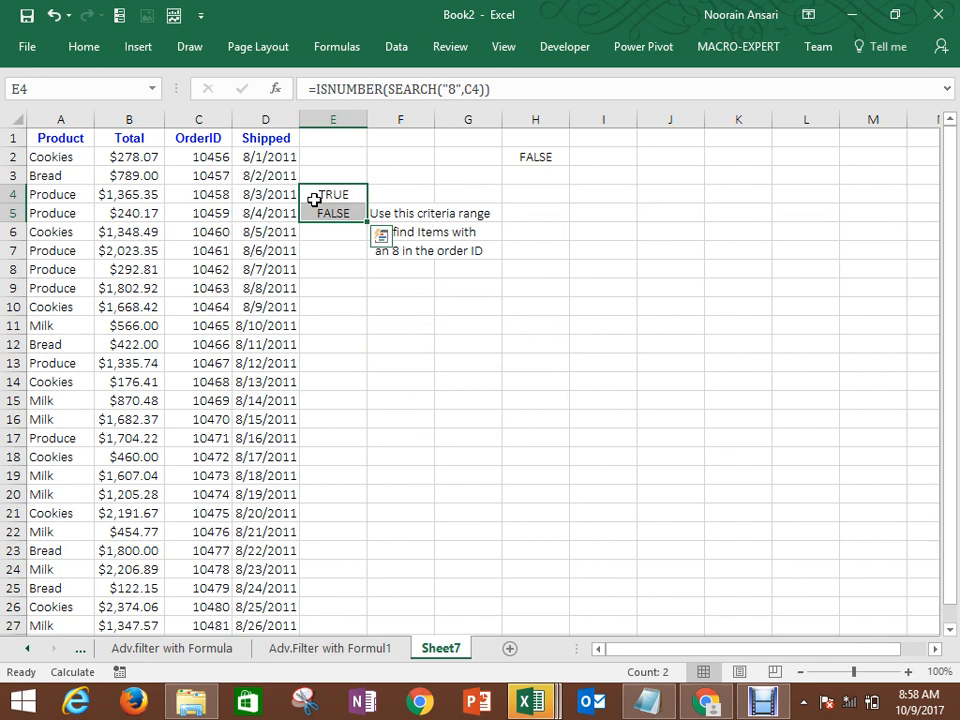
key("Delete")
Step: Shade the criteria range H1:H2 with a fill colour
left_click(314, 200)
key("Up")
key("Up")
key("Up")
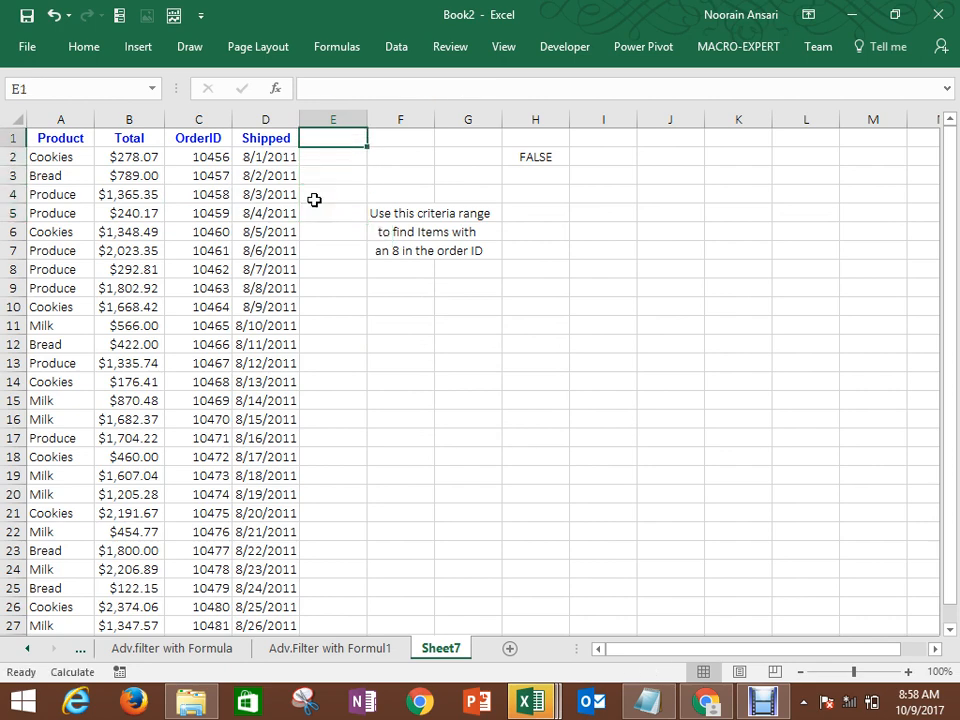
key("Right")
key("Right")
key("Right")
key("shift+Down")
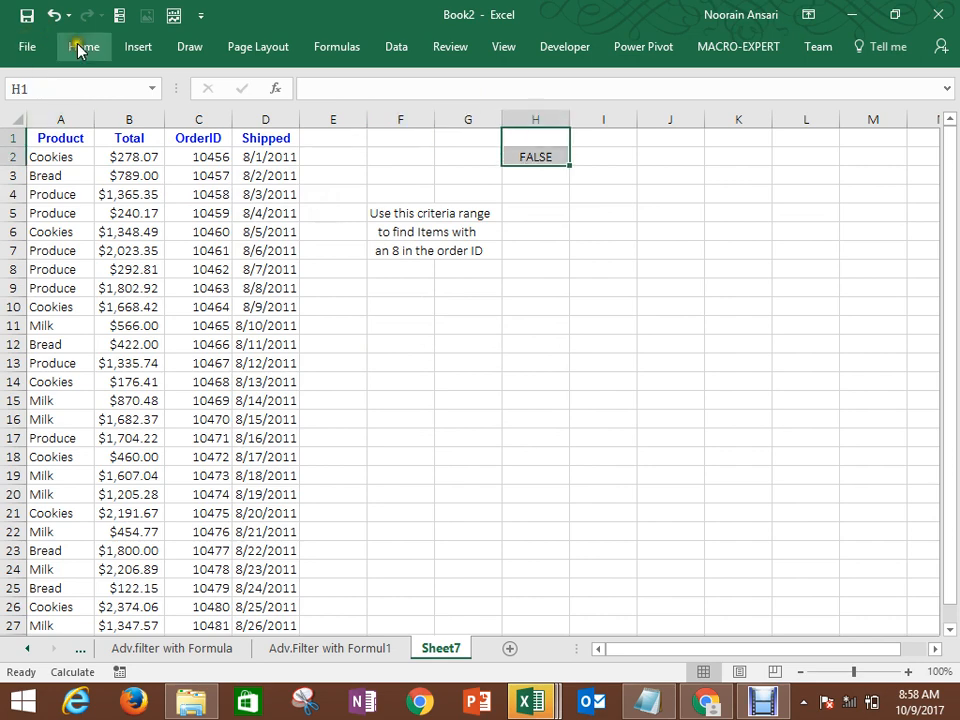
left_click(78, 46)
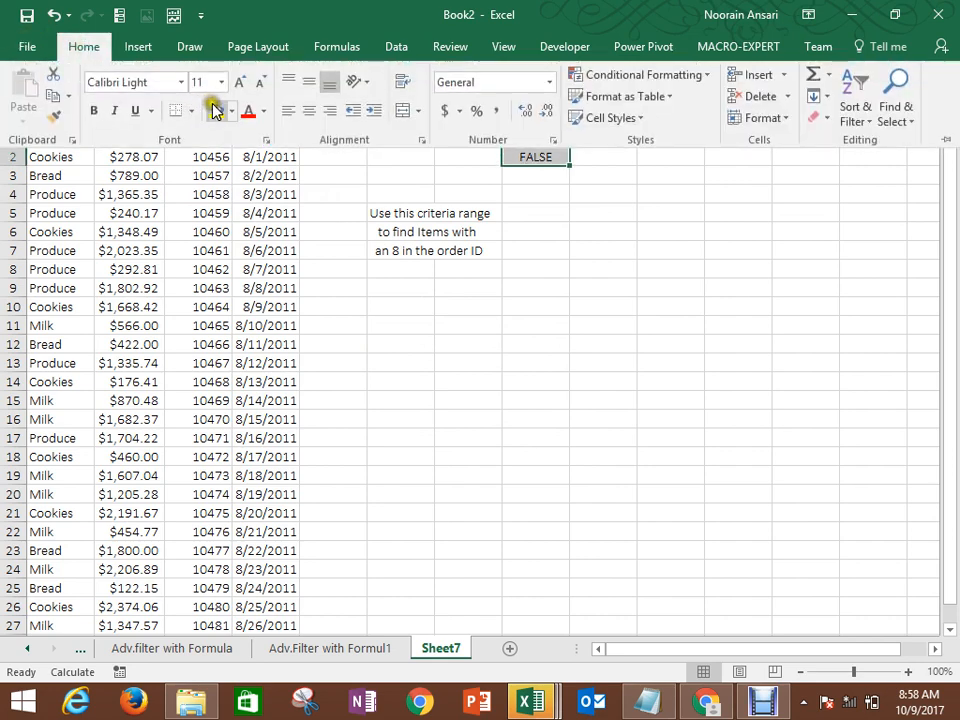
Step: Fill criteria cells H1:H2 yellow and set up an Advanced Filter on list A1:D28 that copies to another location
left_click(213, 110)
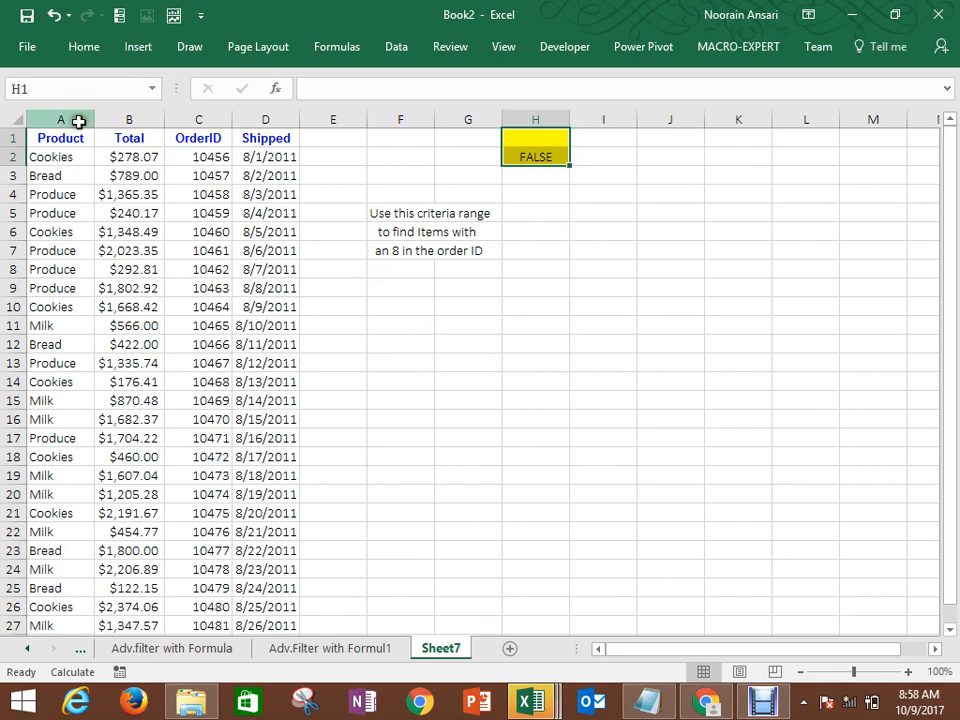
left_click(64, 157)
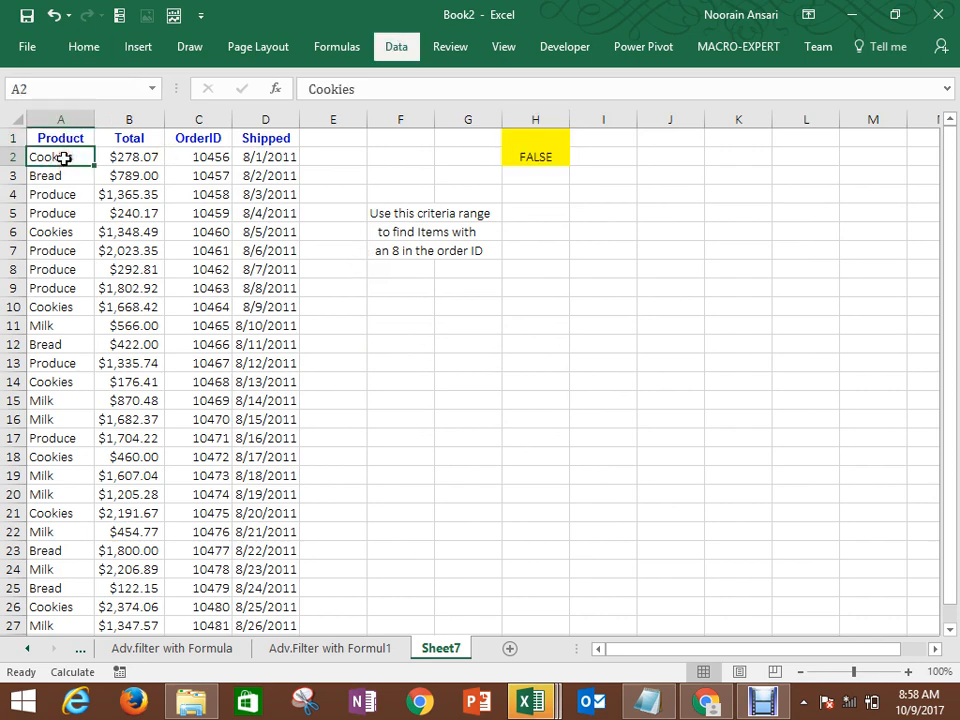
key("alt+a")
key("q")
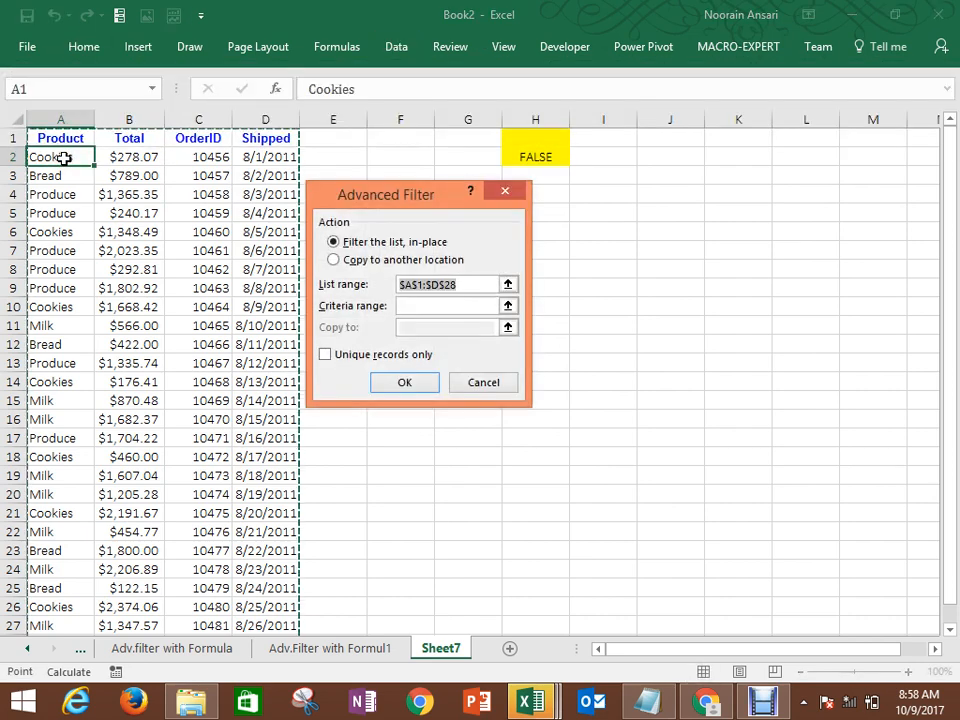
left_click(333, 260)
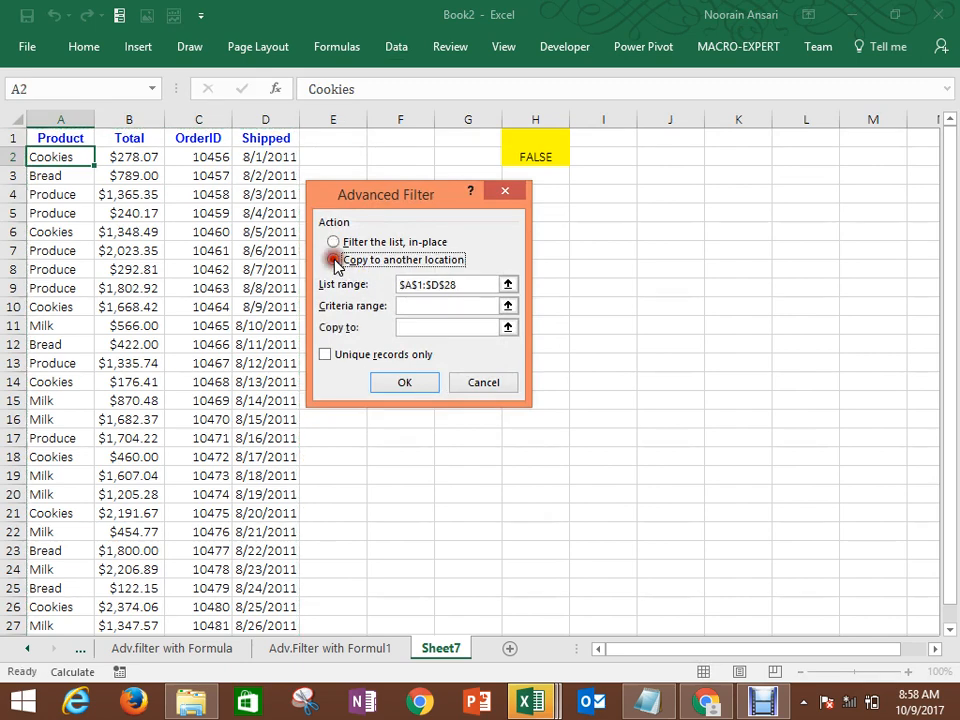
Step: Use H1:H2 as the filter's criteria range and extract the matching records to H6
left_click(508, 305)
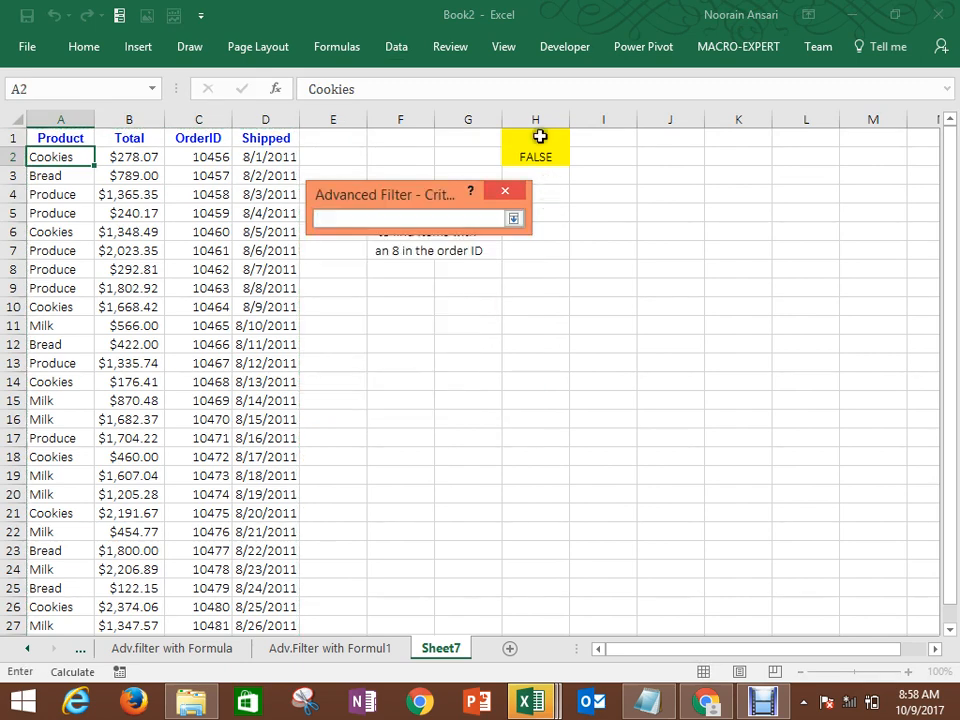
left_click_drag(540, 137, 544, 156)
key("Return")
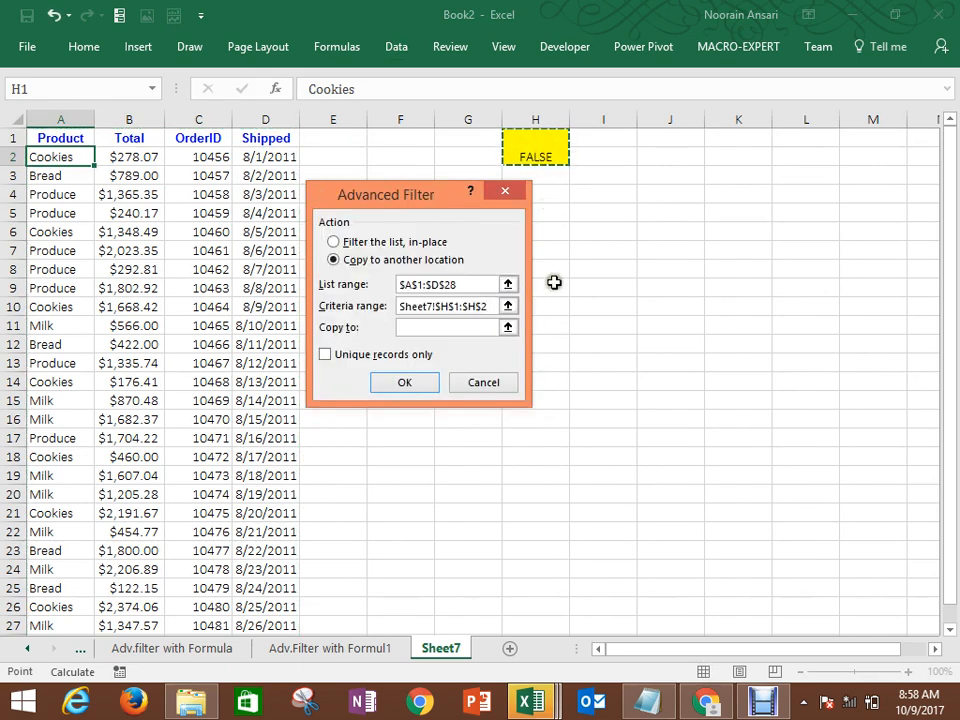
left_click(508, 327)
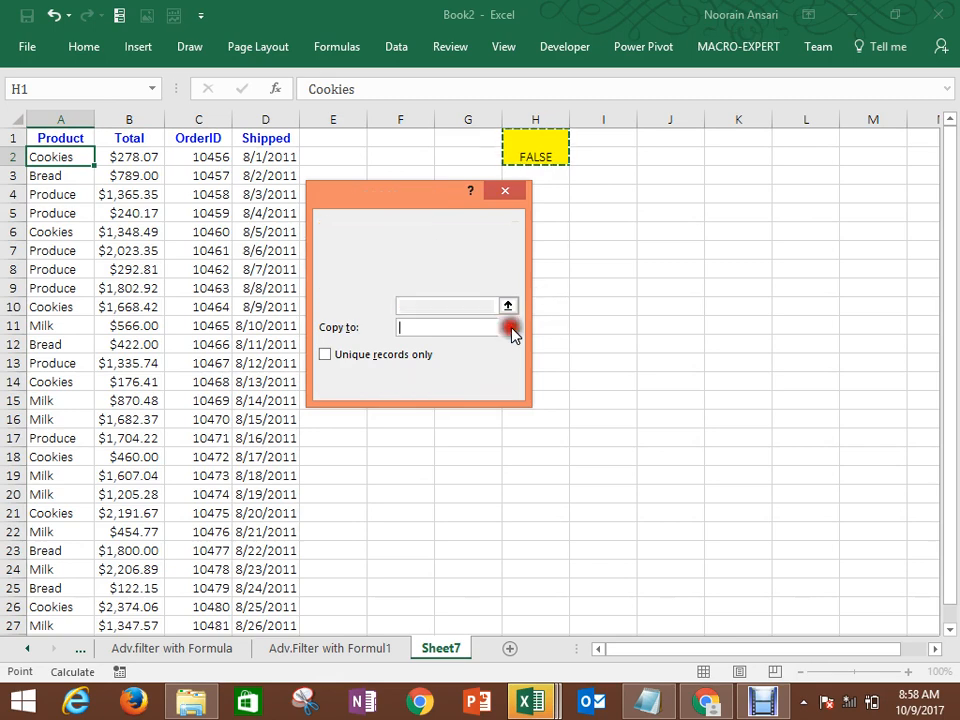
left_click(544, 230)
key("Return")
key("Return")
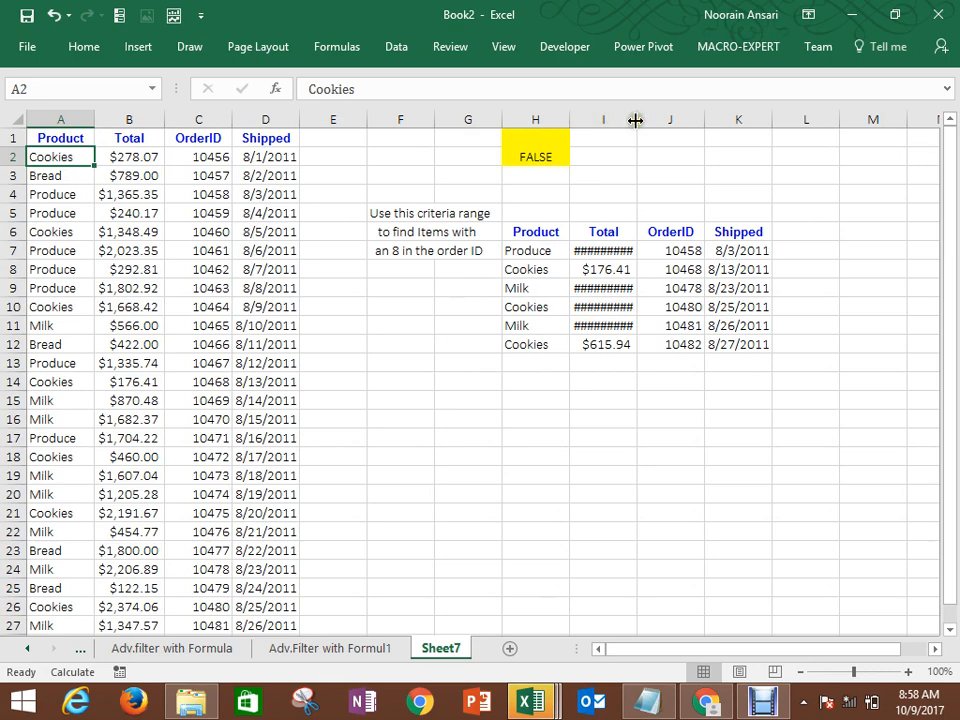
Step: Widen columns I and J of the extracted list and select its order IDs in J7:J12
left_click_drag(633, 119, 744, 120)
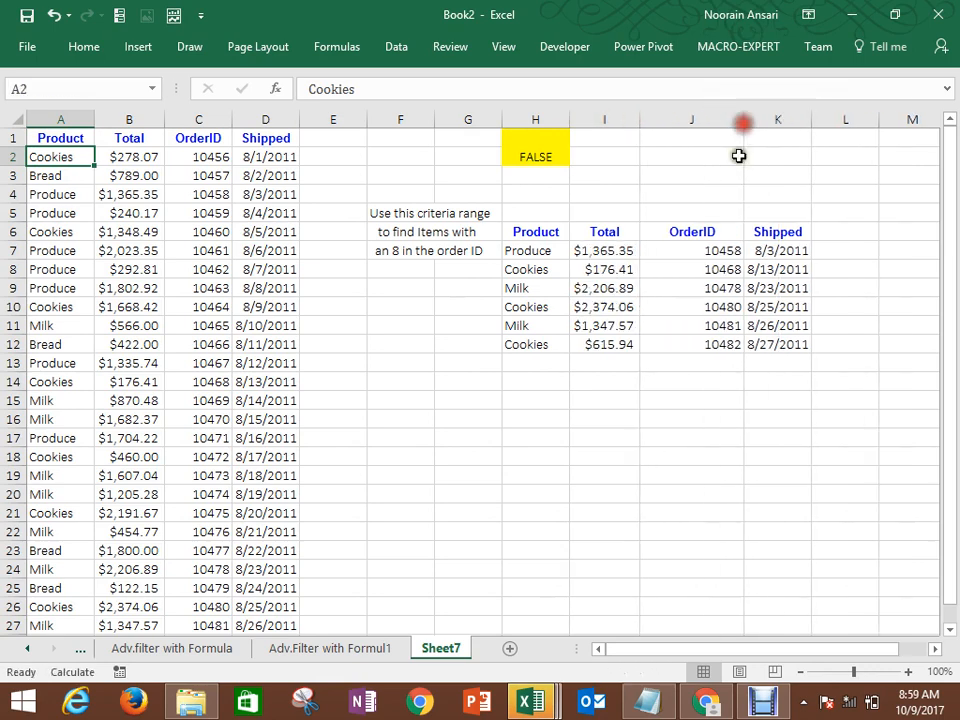
left_click_drag(714, 251, 720, 354)
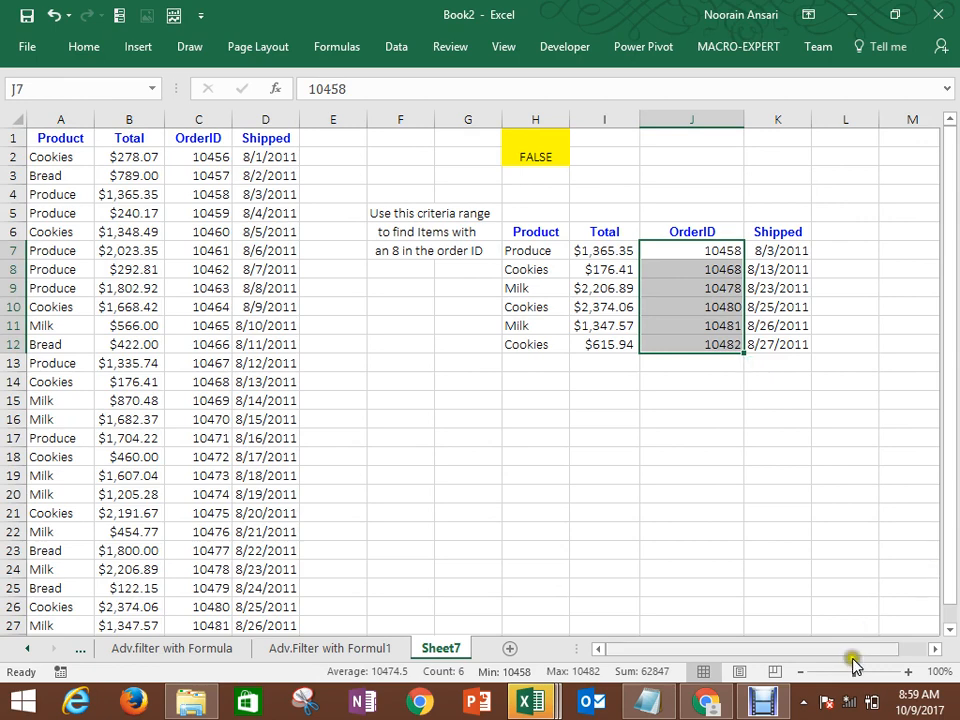
Step: Rename Sheet7 as "Adv.Flter wih formula"
right_click(437, 648)
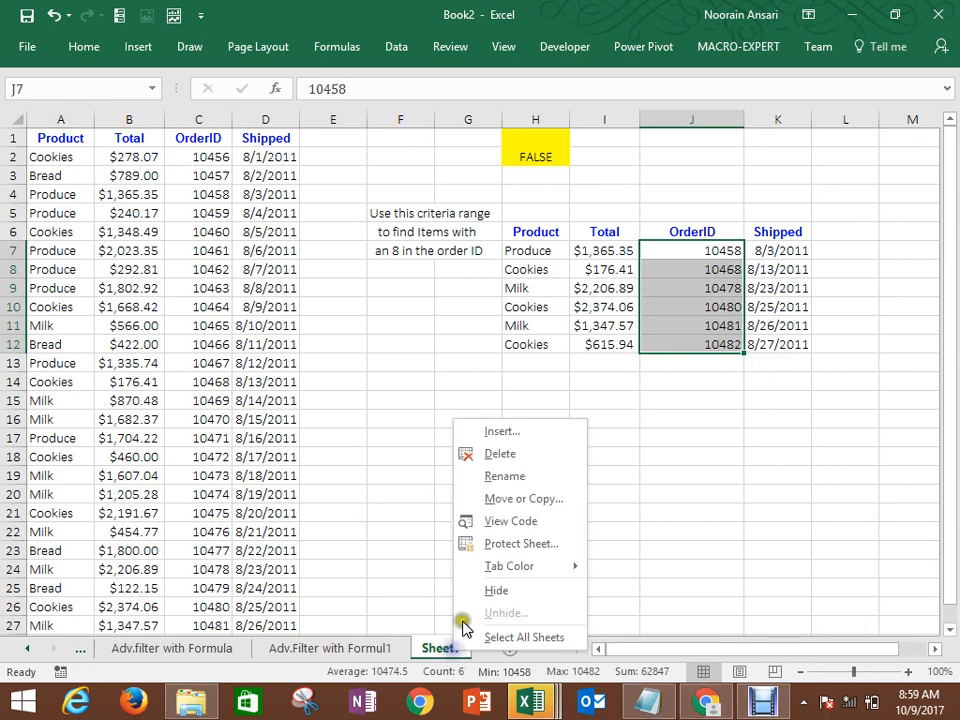
left_click(528, 484)
type("Adva")
key("BackSpace")
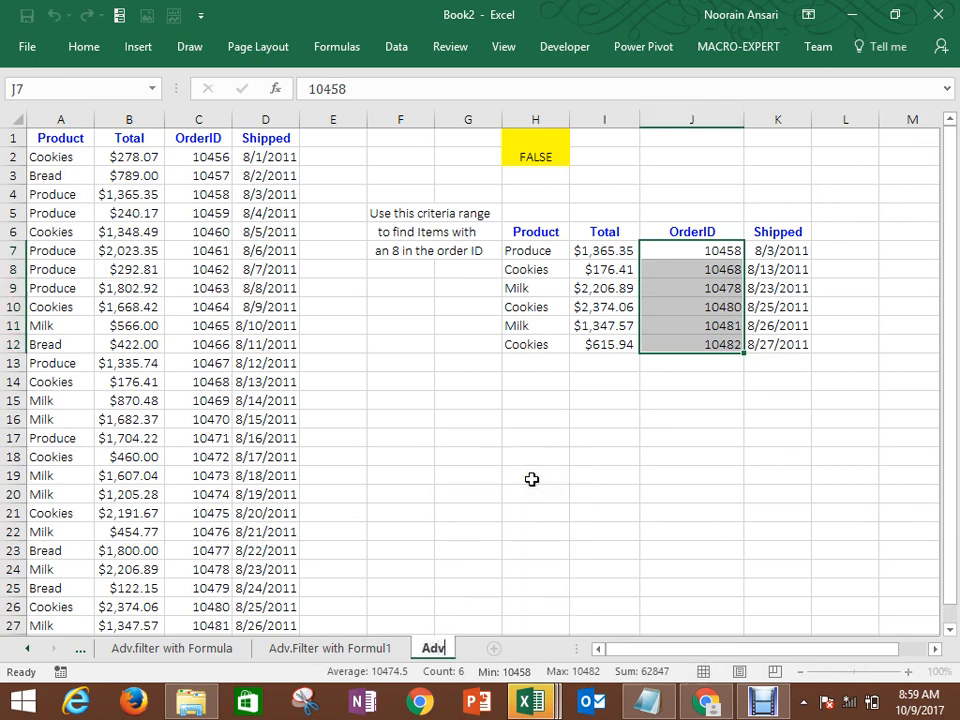
type(".Flter")
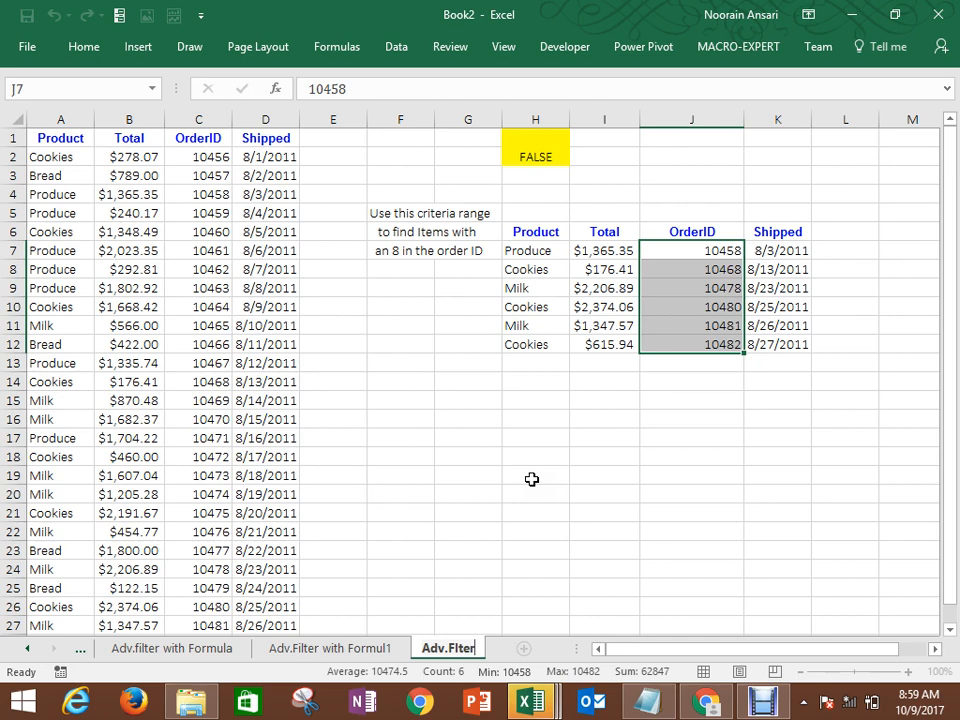
type(" wih fo")
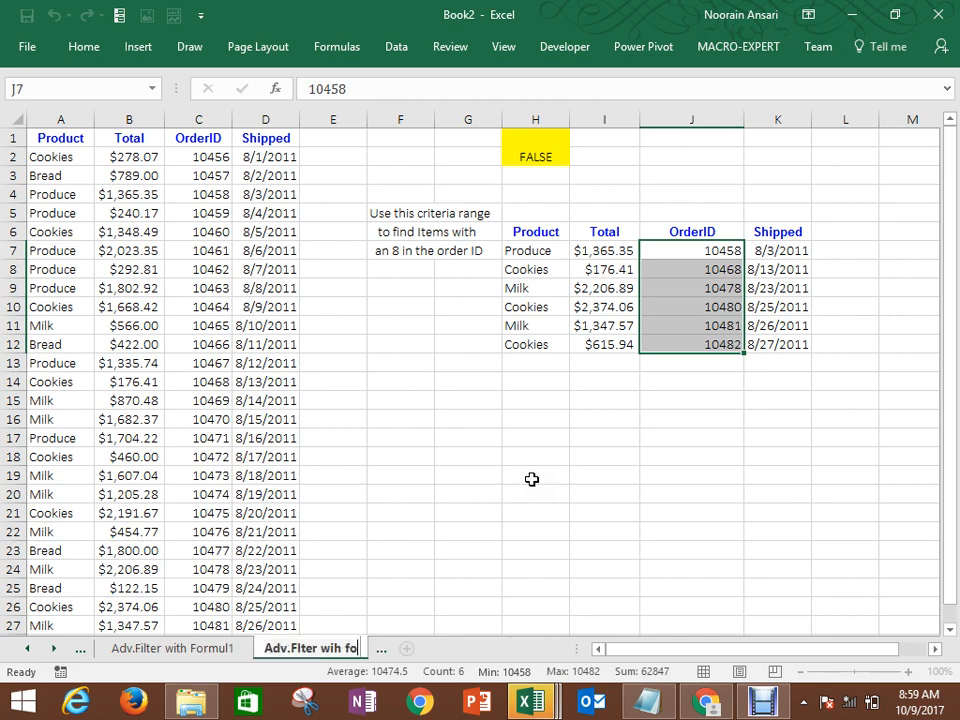
type("rmula")
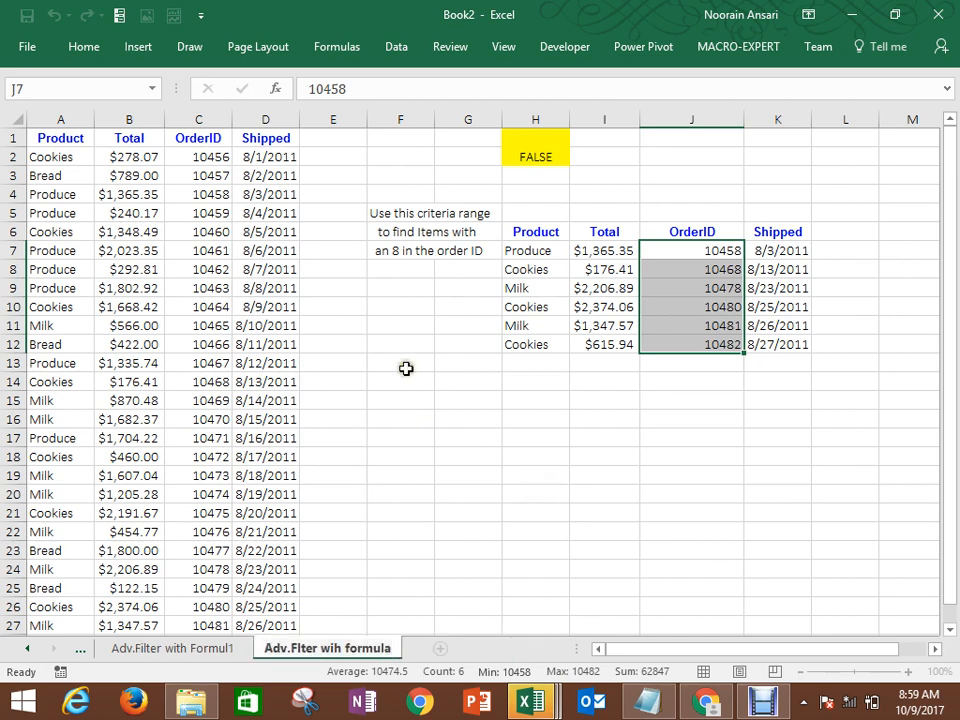
left_click(406, 369)
Step: Look through the Shipped dates in column D down to the last record and return to the header
left_click(270, 157)
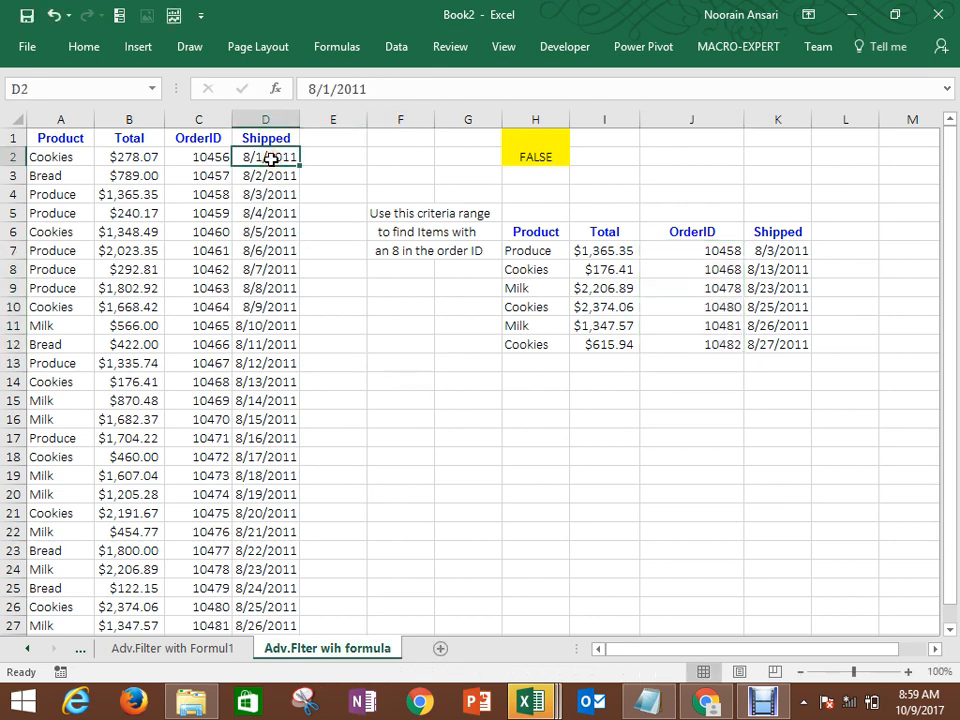
key("ctrl+Down")
key("Down")
key("Down")
key("Up")
key("Up")
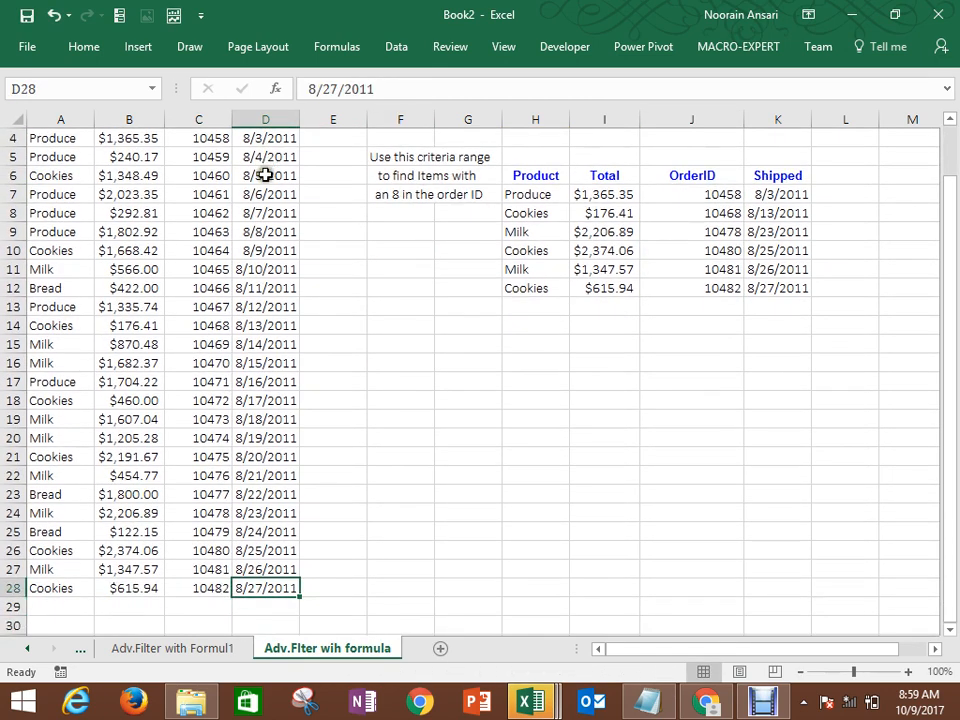
left_click(253, 190)
key("ctrl+Up")
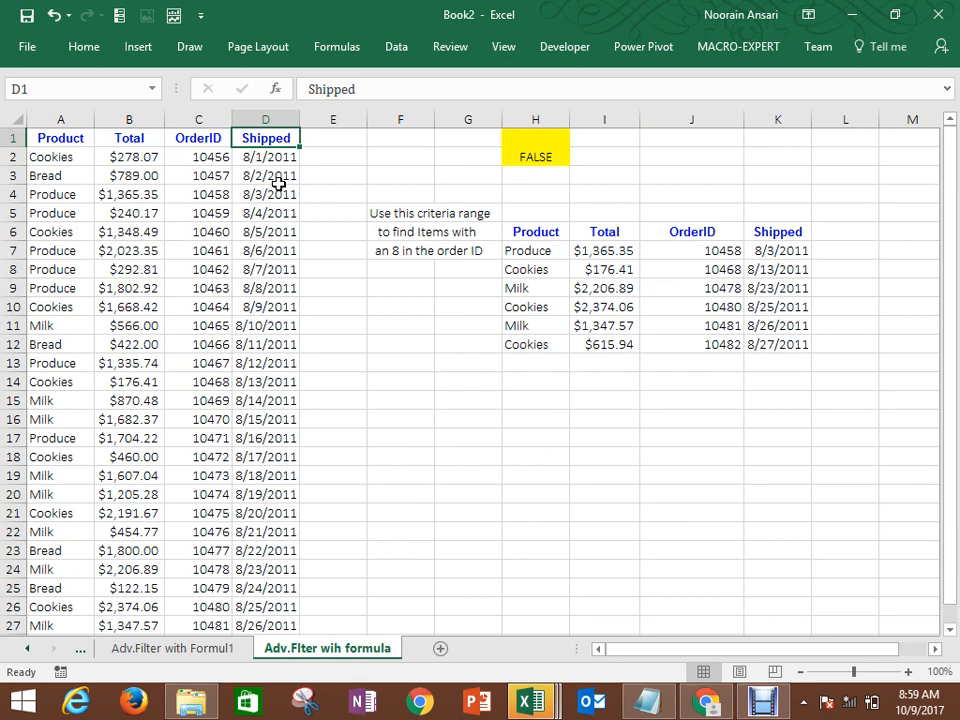
Step: Add a new worksheet after the last one and open its name for editing
left_click(440, 648)
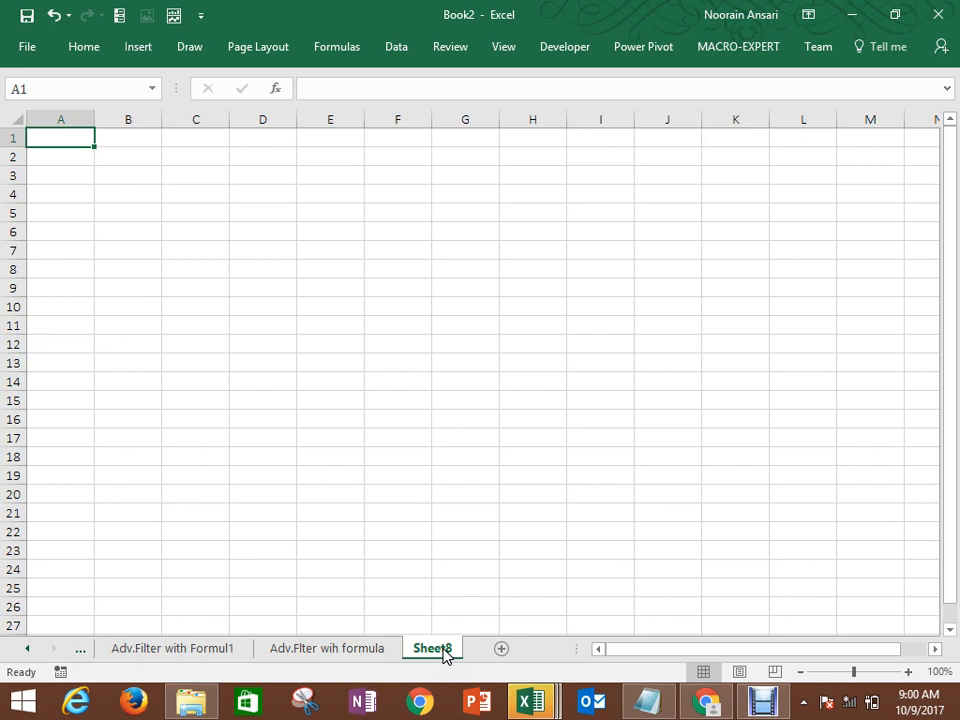
right_click(444, 650)
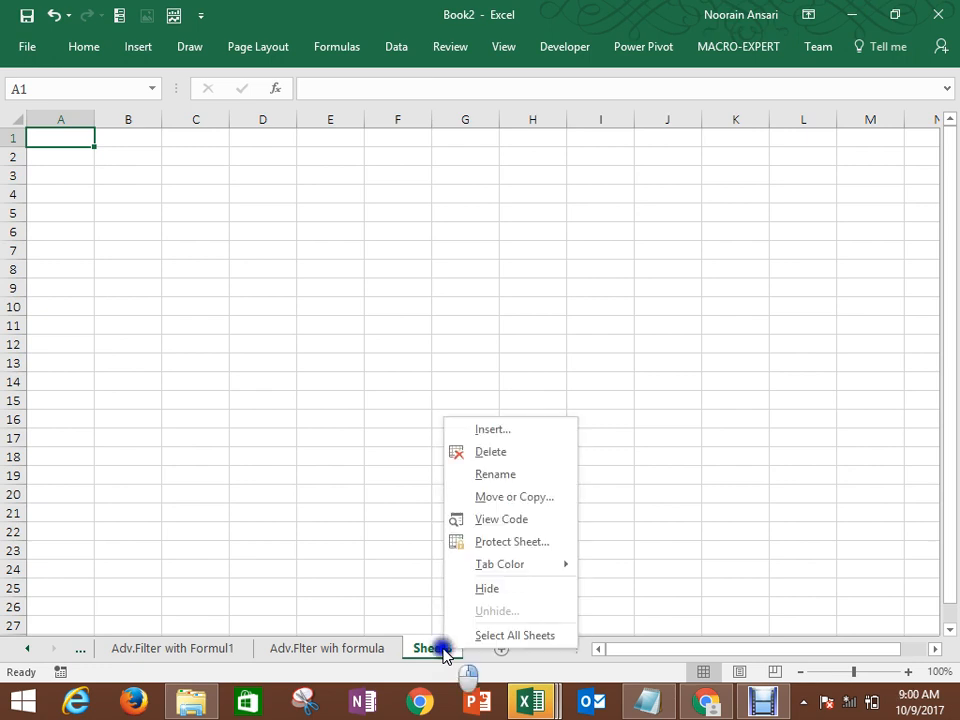
left_click(516, 482)
type("Adv.")
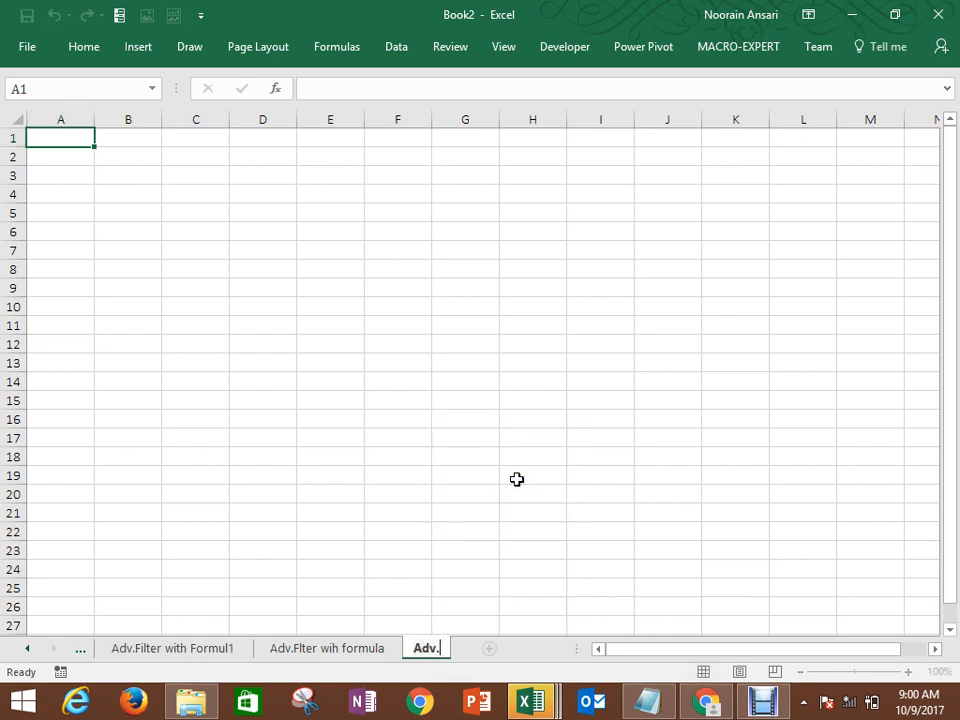
key("BackSpace")
key("BackSpace")
key("BackSpace")
key("BackSpace")
Step: Name the new worksheet "QUIZ(DishTV)"
type("QUiz")
key("BackSpace")
key("BackSpace")
type("IZ(")
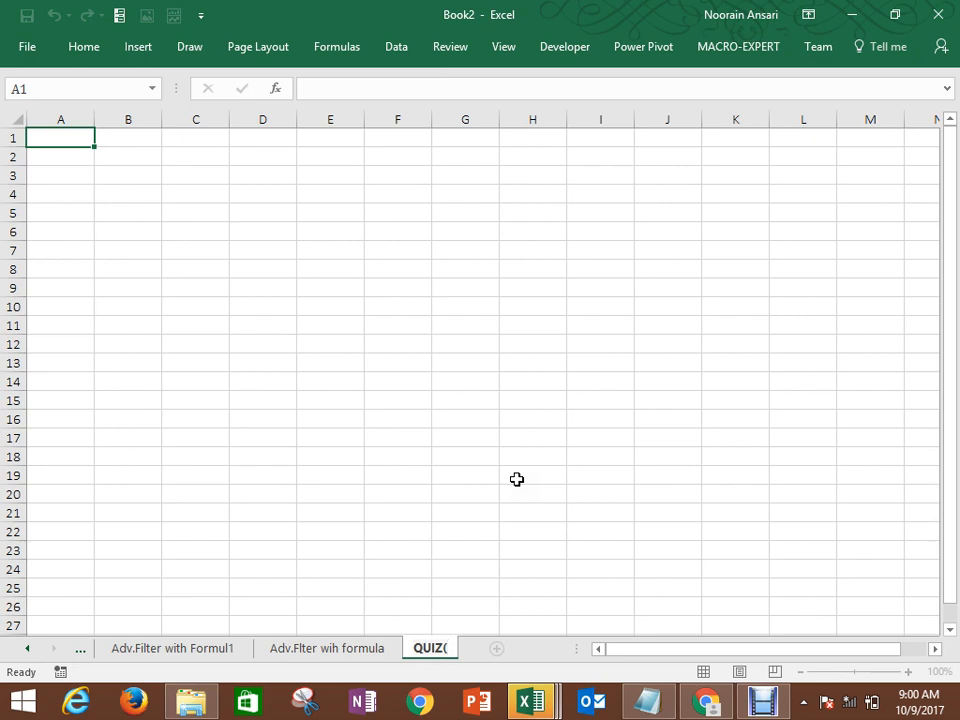
type("Dis")
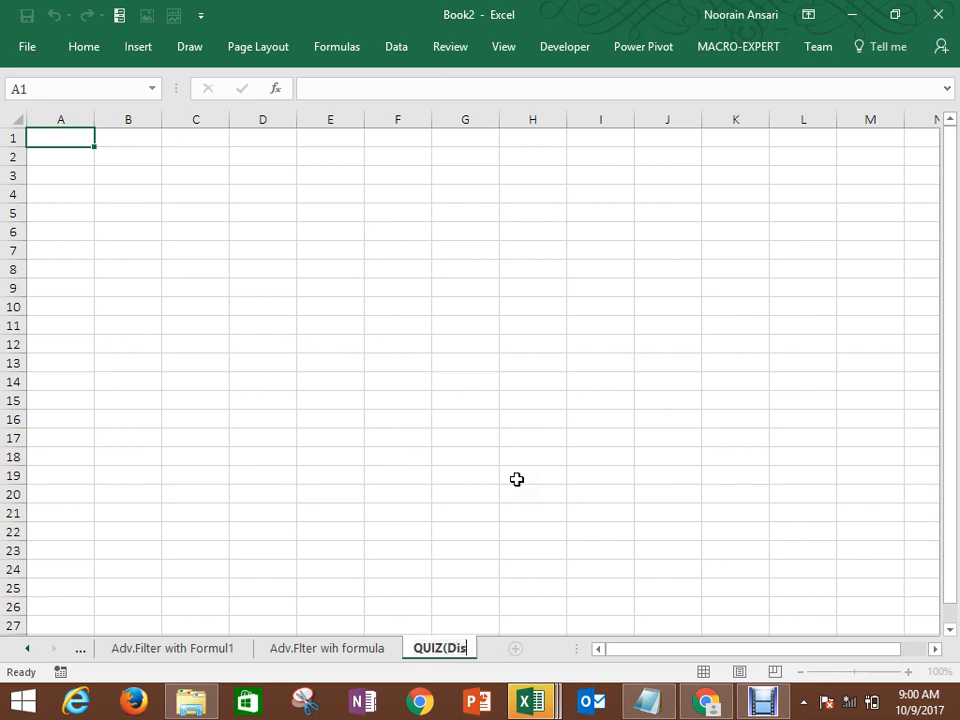
type("hTv")
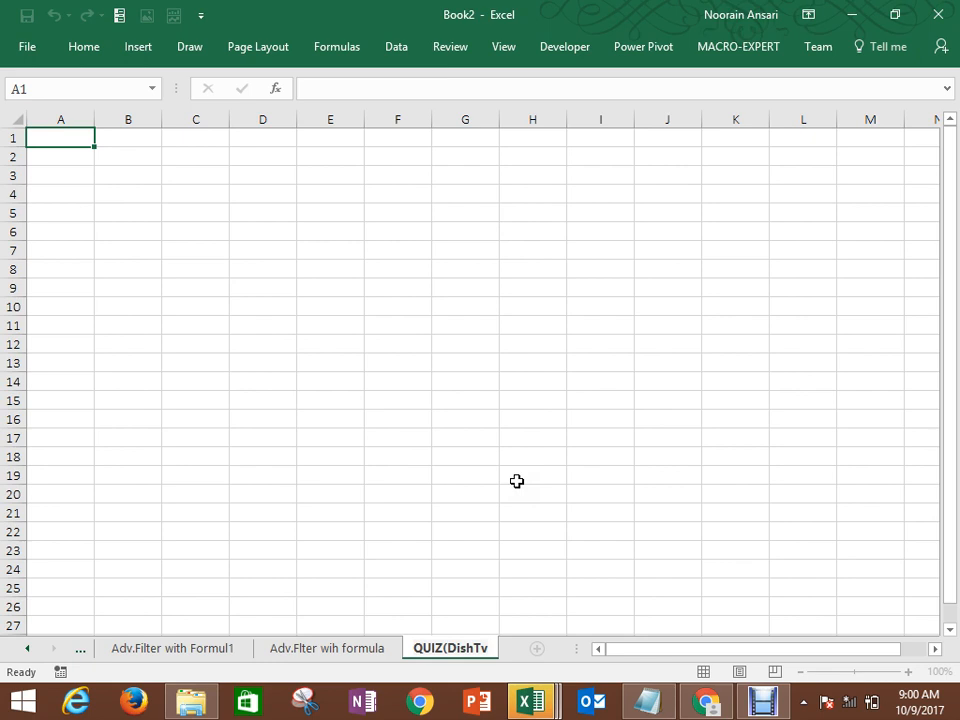
key("BackSpace")
type("V)")
left_click(206, 340)
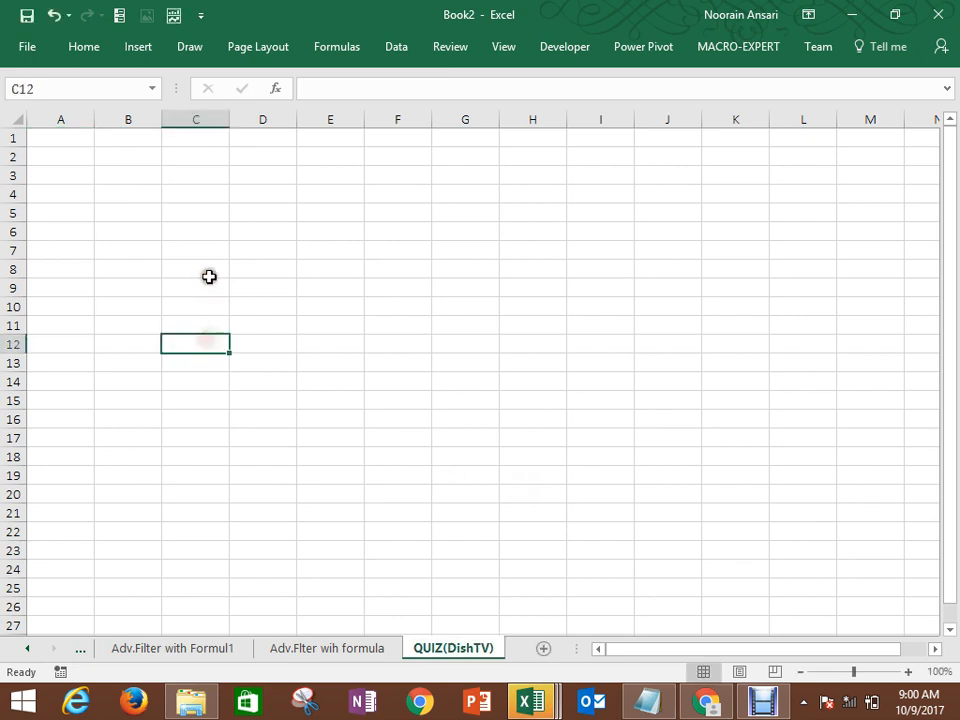
left_click(209, 276)
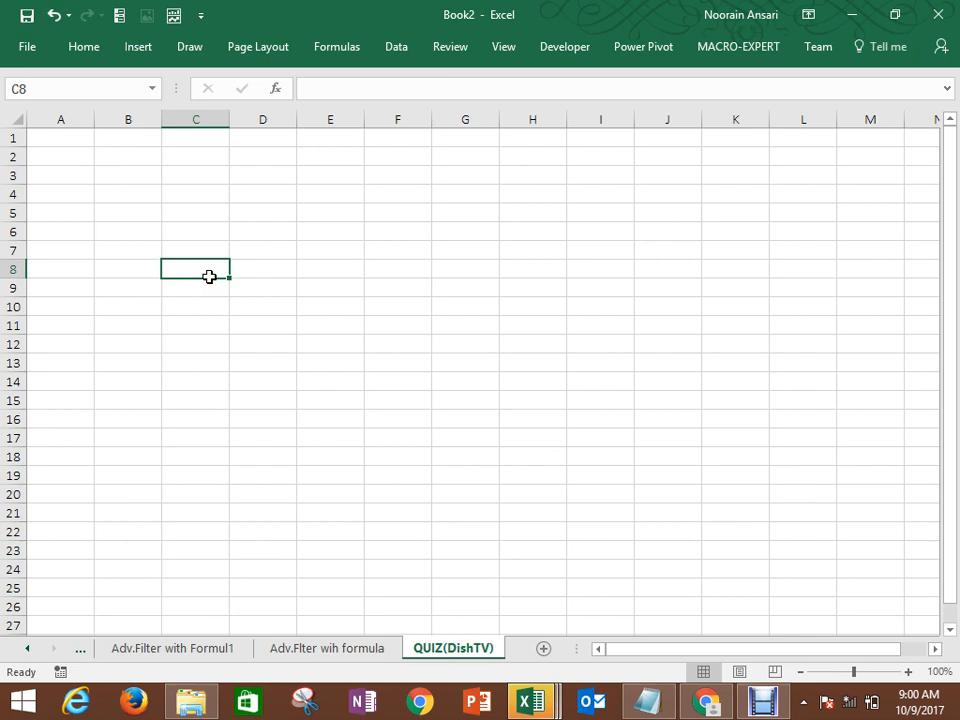
left_click(152, 150)
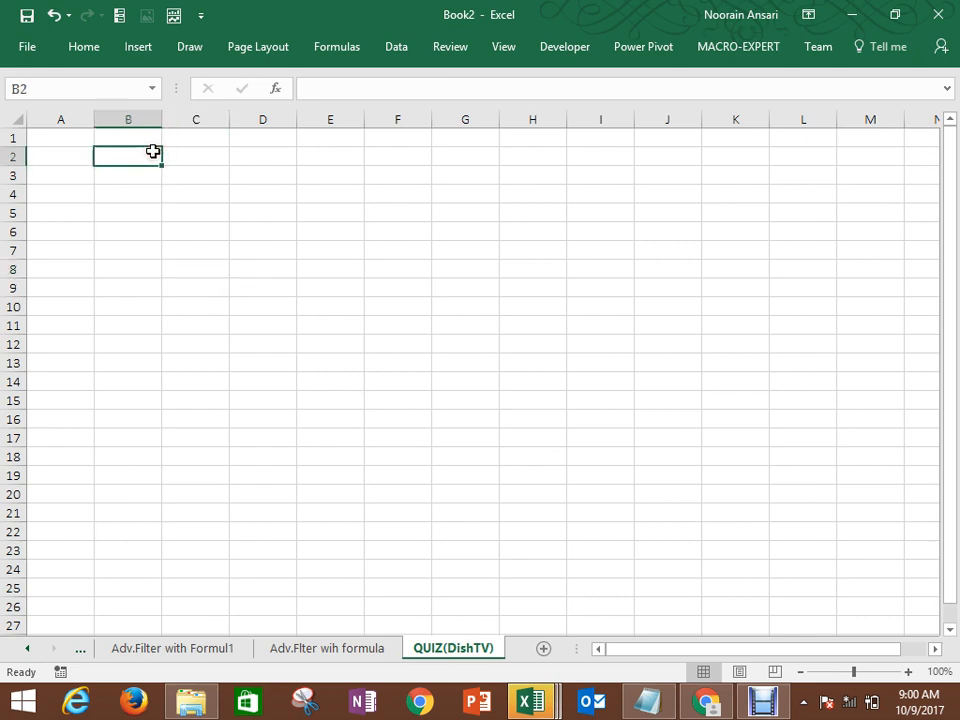
key("ctrl+Home")
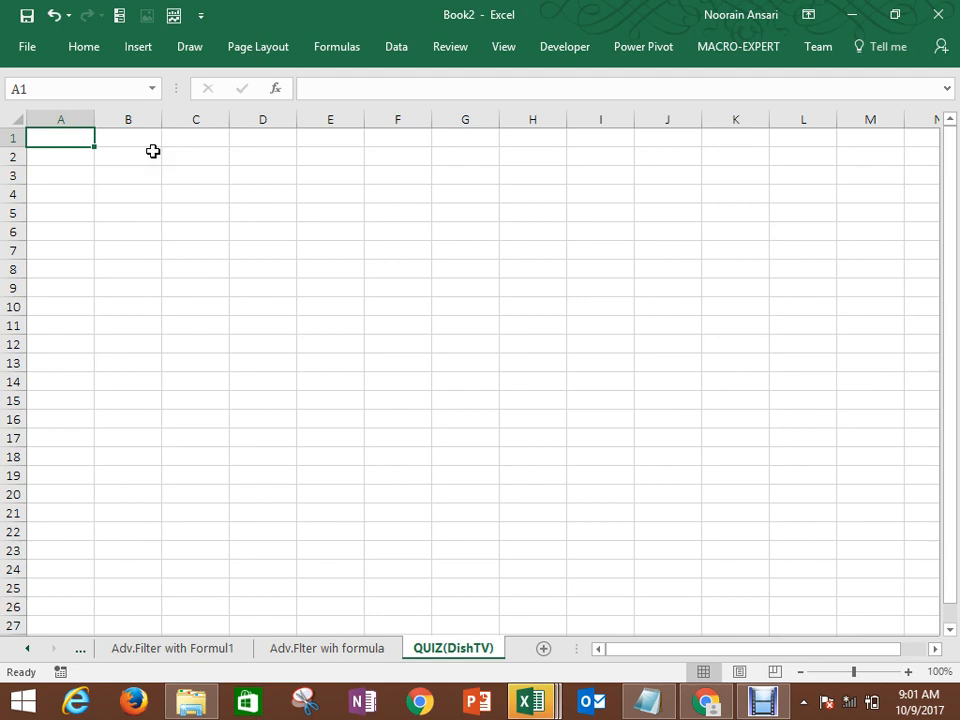
Step: Switch to the AdvancedFilter.xlsb workbook and go to cell A1 of the Adv.Filter(Formula) sheet
key("alt+Tab")
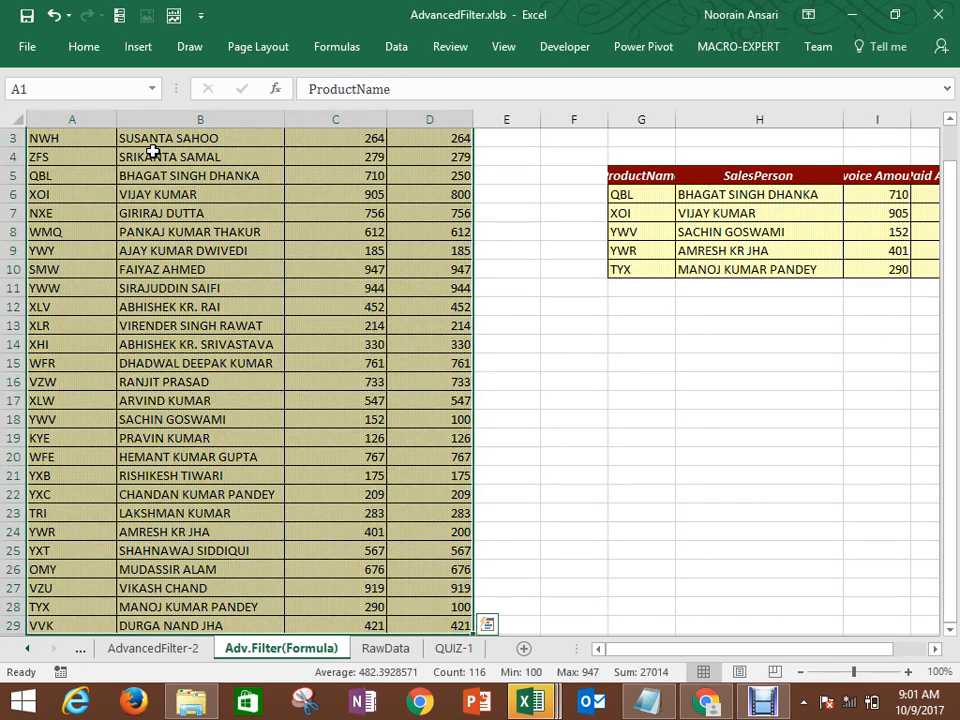
key("ctrl+Home")
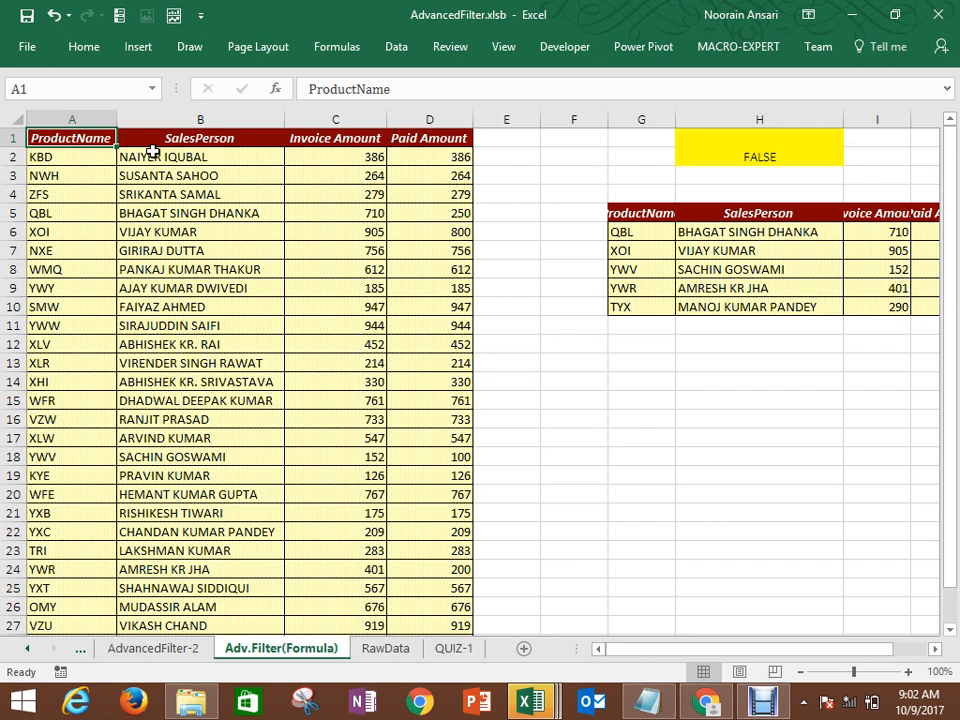
Step: Adjust the width of the SalesPerson column in the source list so it closely fits the longest entry
left_click(273, 153)
left_click_drag(273, 153, 281, 120)
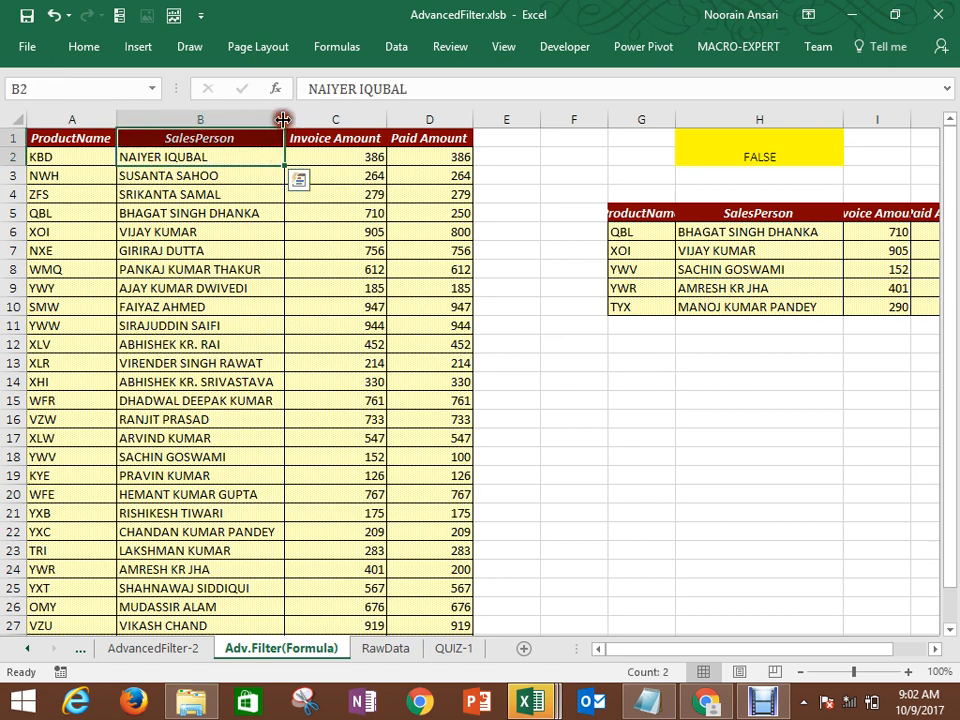
double_click(282, 120)
left_click(283, 120)
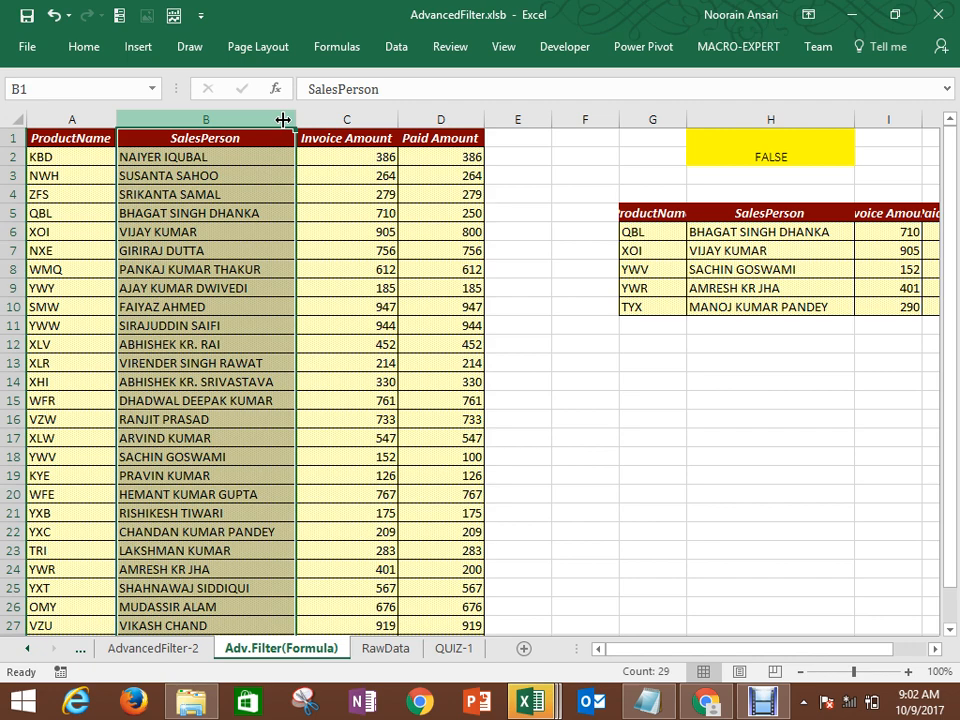
left_click(228, 157)
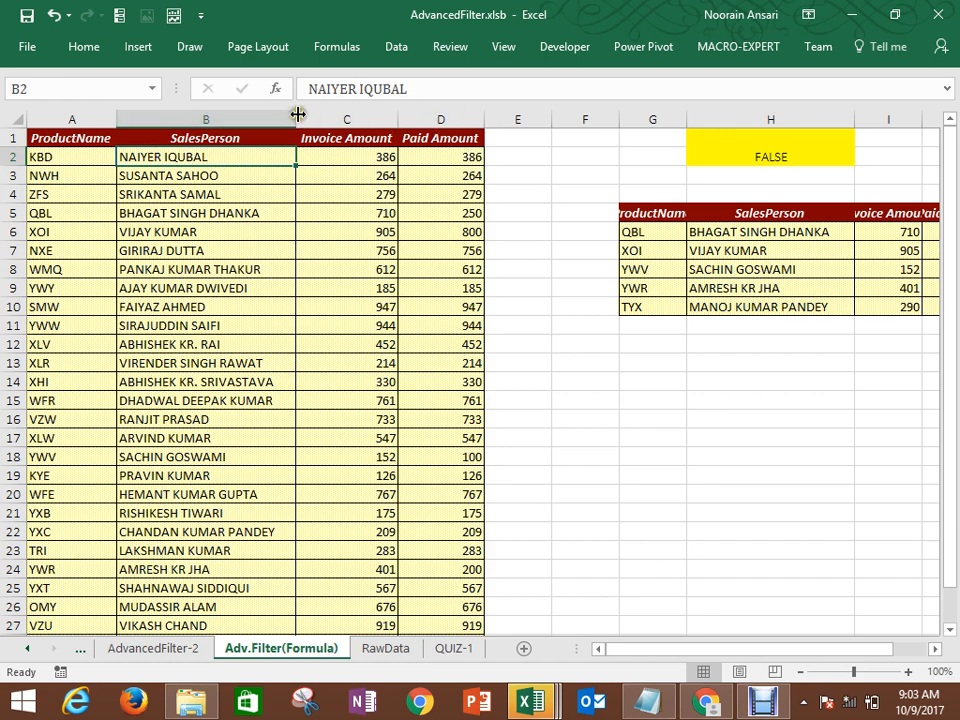
left_click_drag(297, 112, 278, 112)
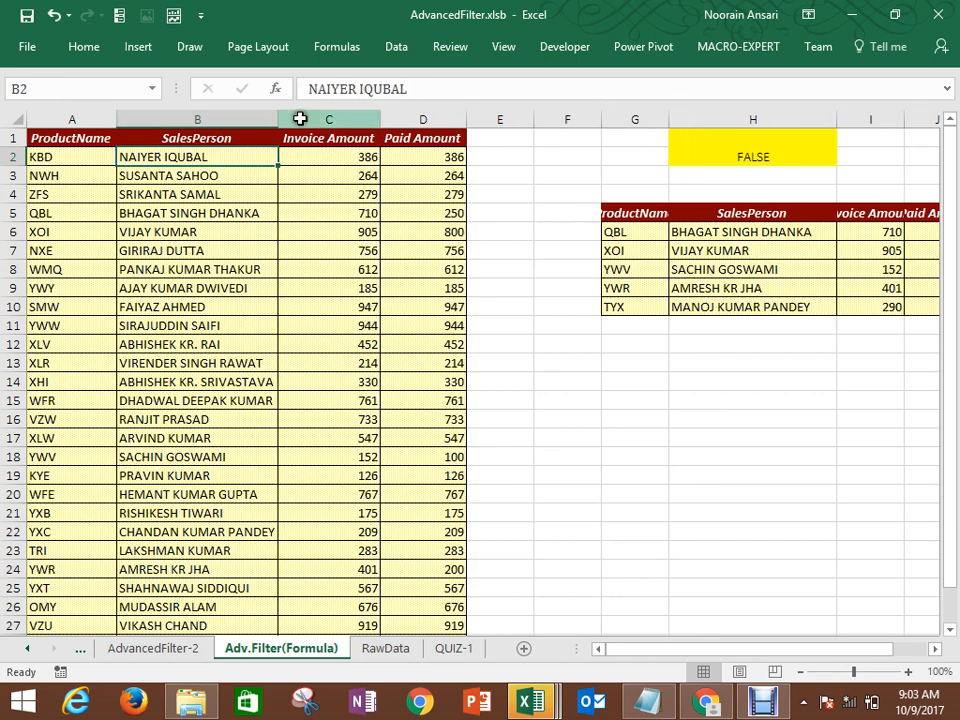
left_click(350, 143)
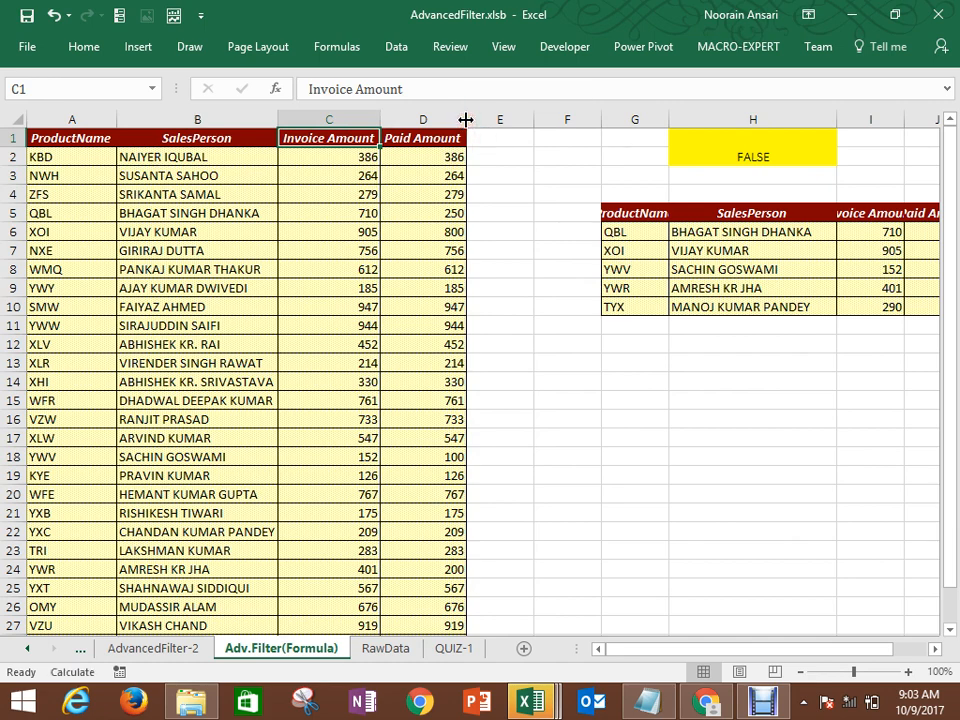
Step: Autofit the SalesPerson column in the source list, then select the Invoice Amount column
left_click(433, 180)
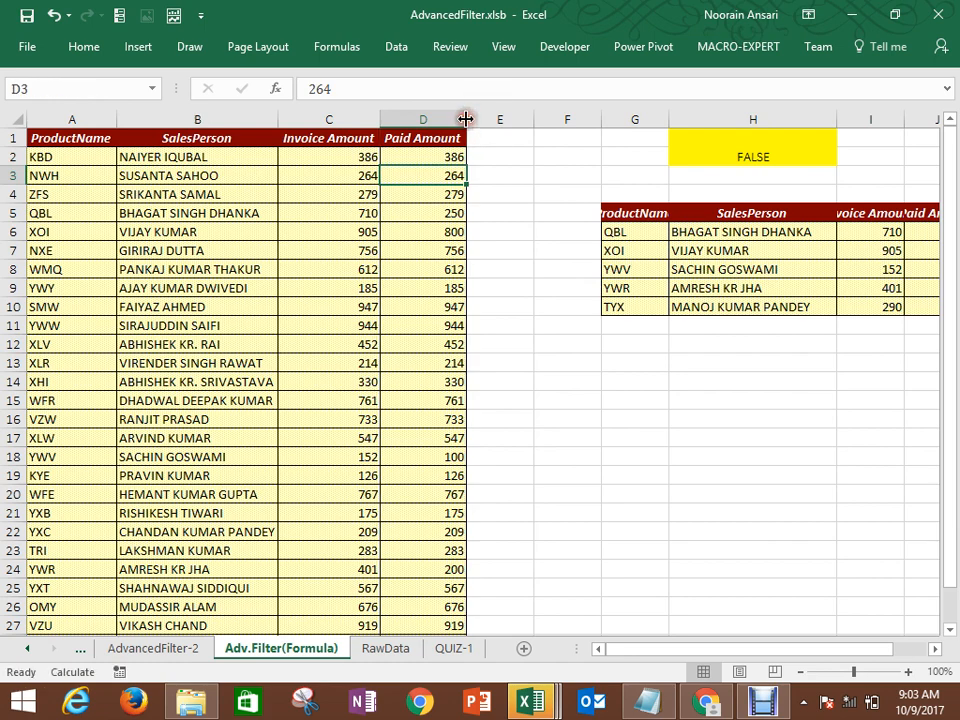
left_click(425, 121)
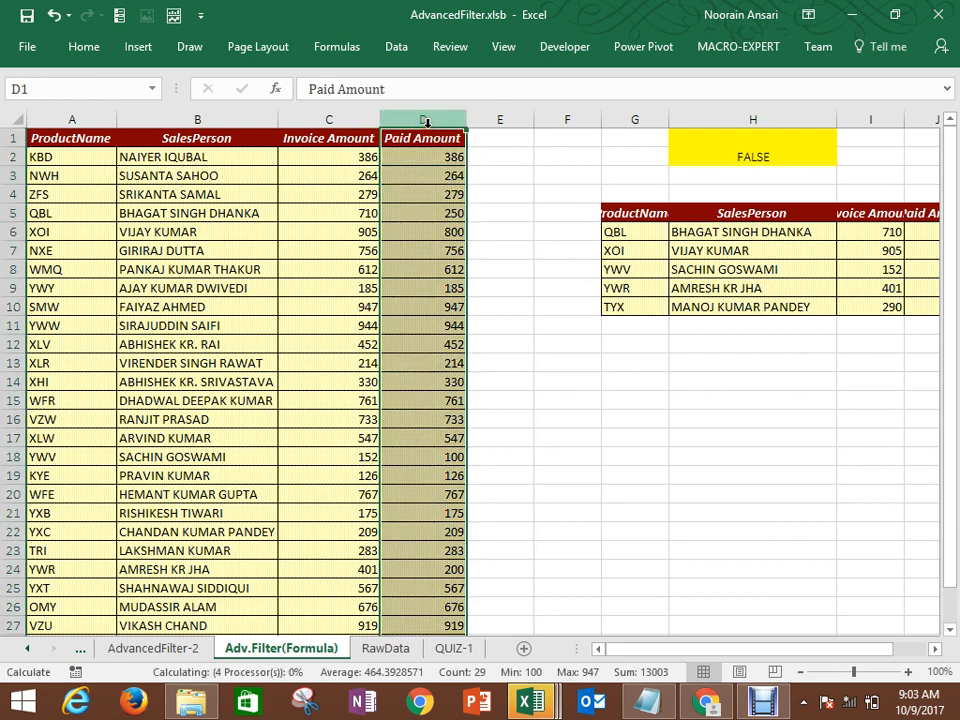
key("ctrl+Home")
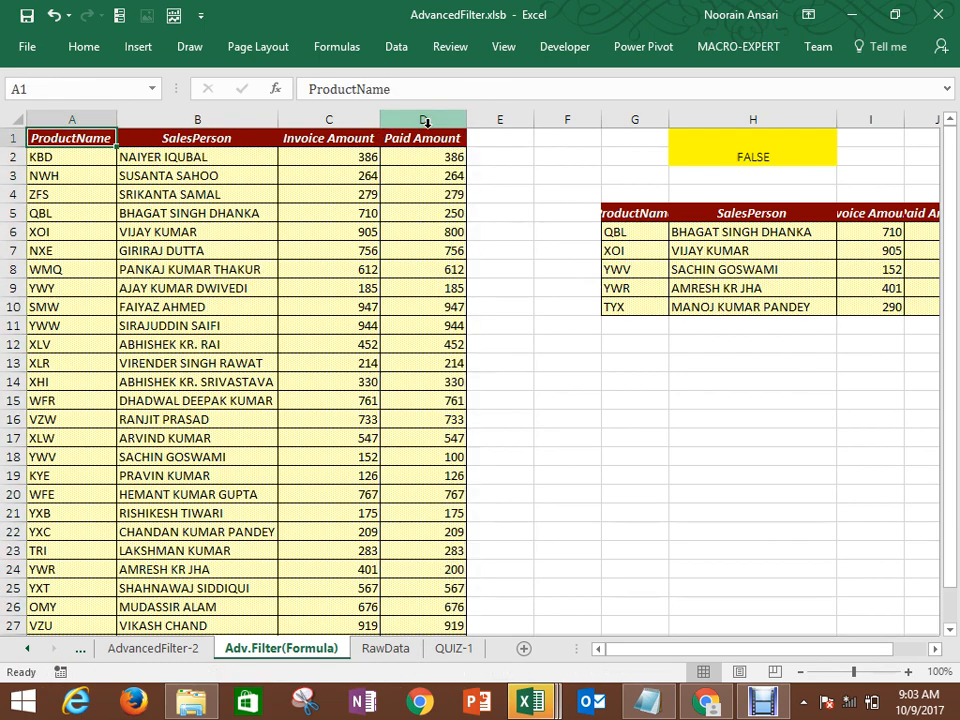
double_click(280, 122)
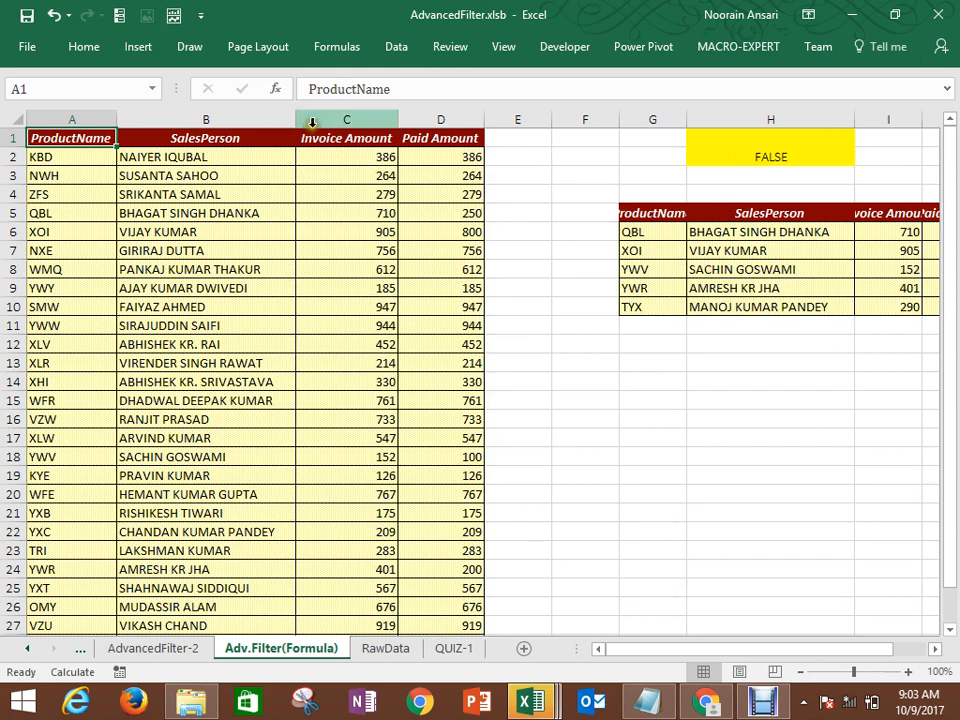
left_click(312, 122)
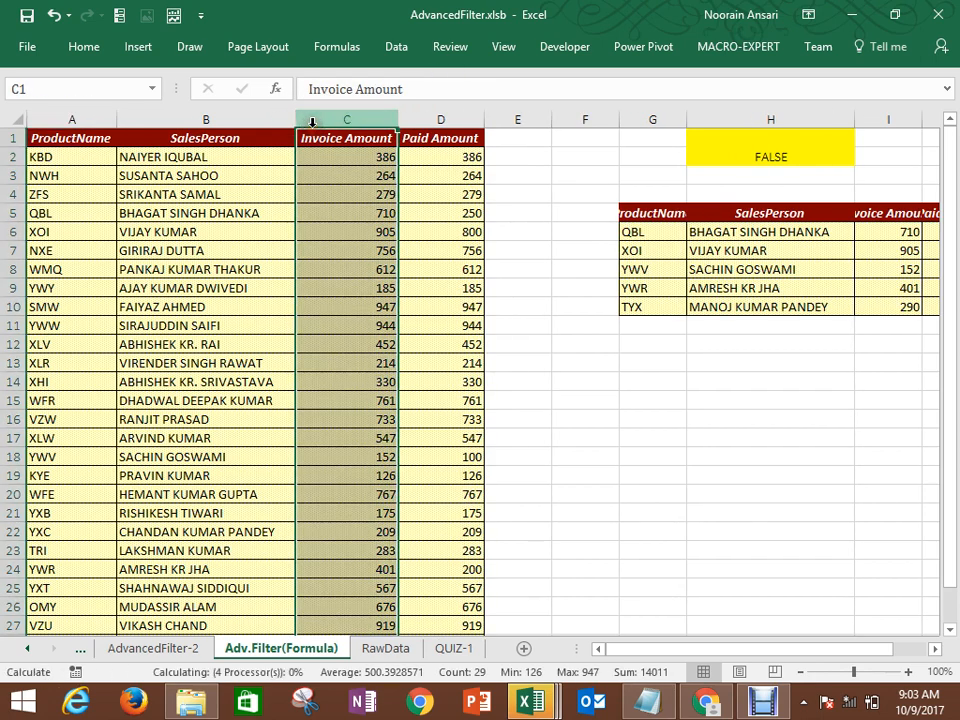
Step: View the QUIZ-1 sheet in AdvancedFilter.xlsb and the FindBlank sheet in the FilterAdvCriteria(Practice Sheet).xls workbook
left_click(446, 648)
left_click(376, 344)
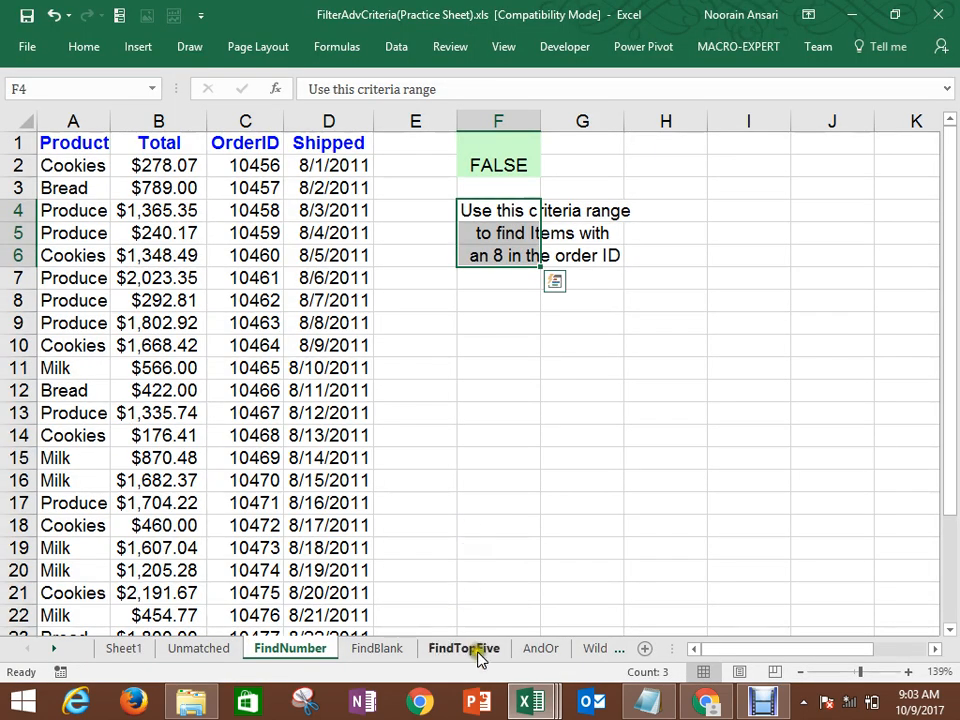
left_click(402, 648)
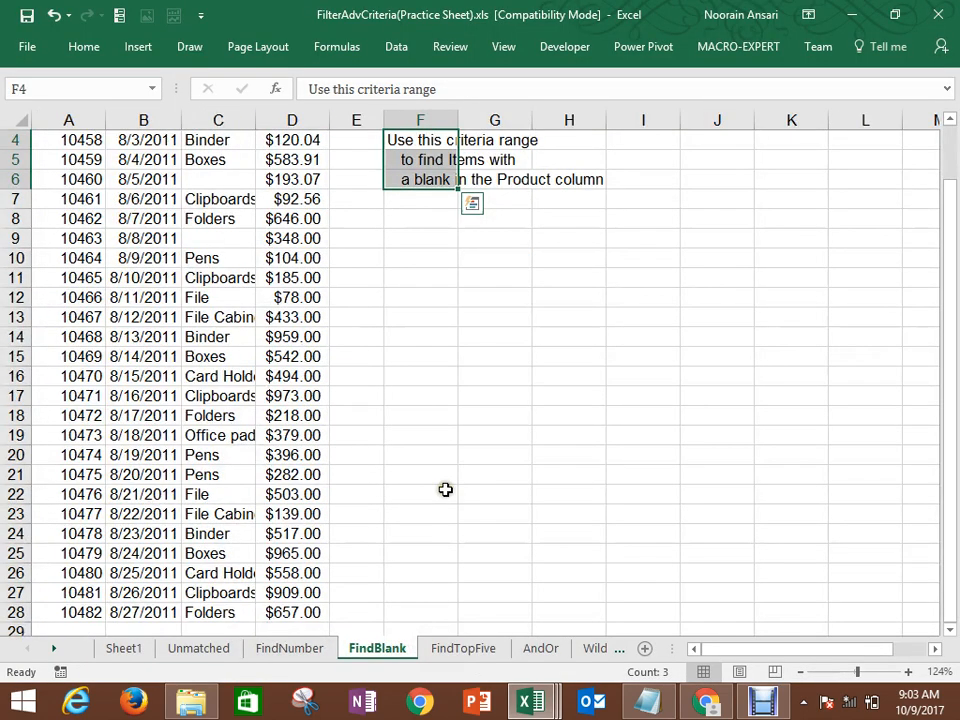
Step: Close the FilterAdvCriteria(Practice Sheet).xls workbook, saving its changes in the current file format
left_click(936, 15)
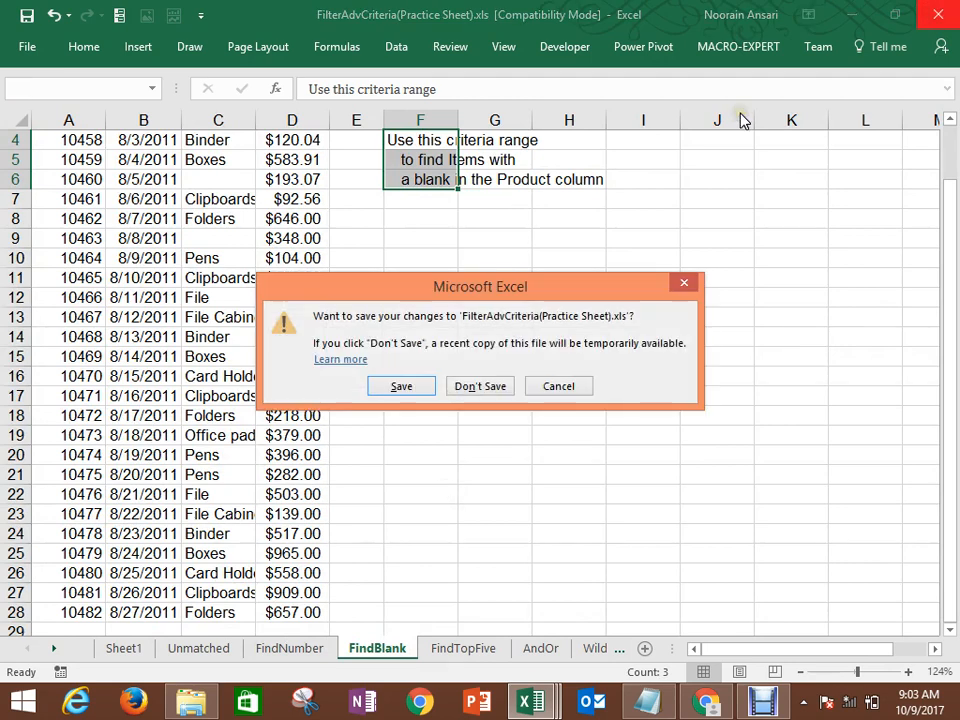
left_click(401, 386)
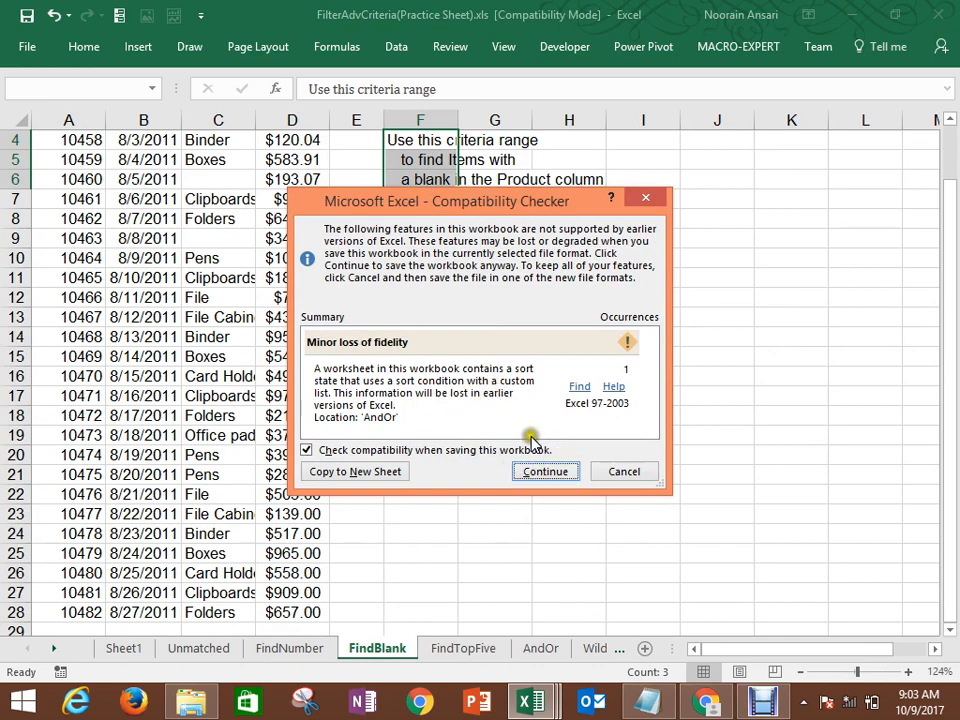
left_click(545, 471)
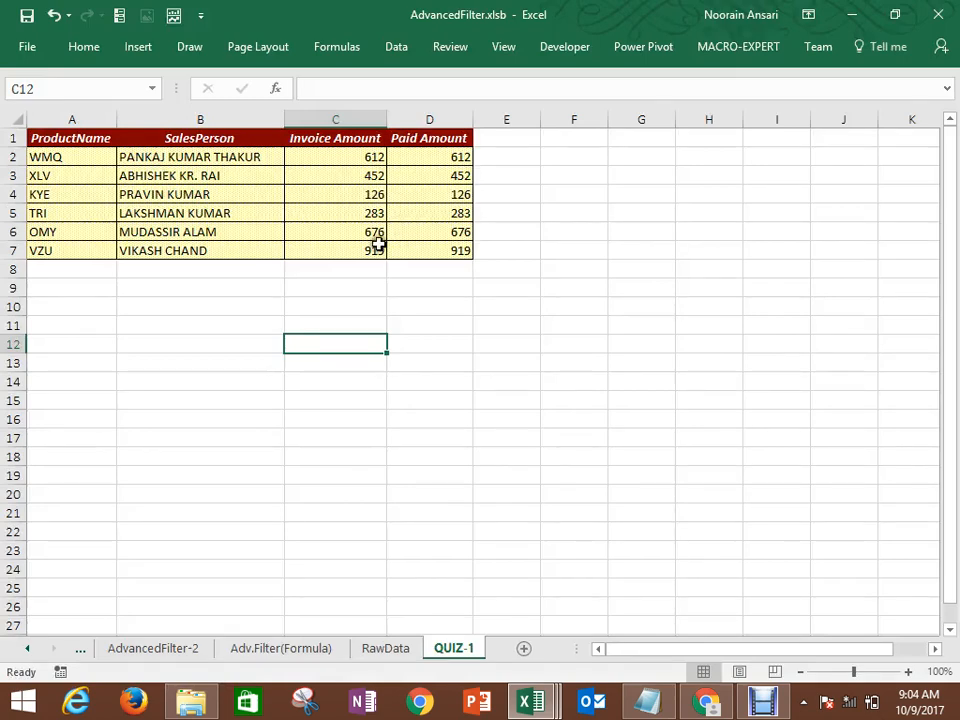
Step: Switch to File Explorer and search the Desktop folder for "Unique Pivot"
left_click(28, 649)
left_click(29, 652)
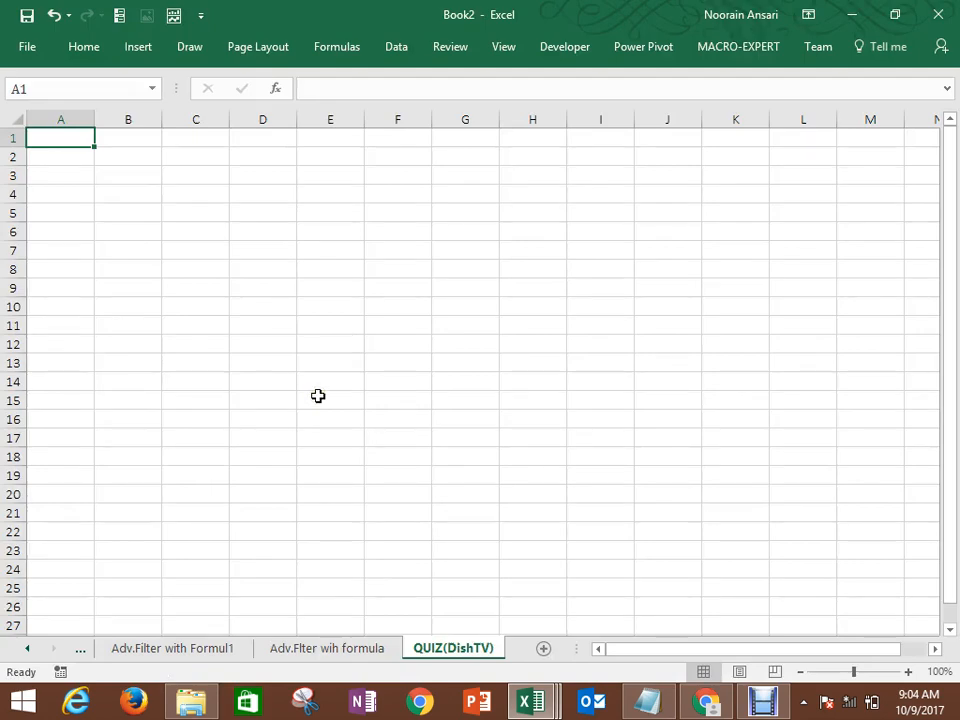
left_click(190, 702)
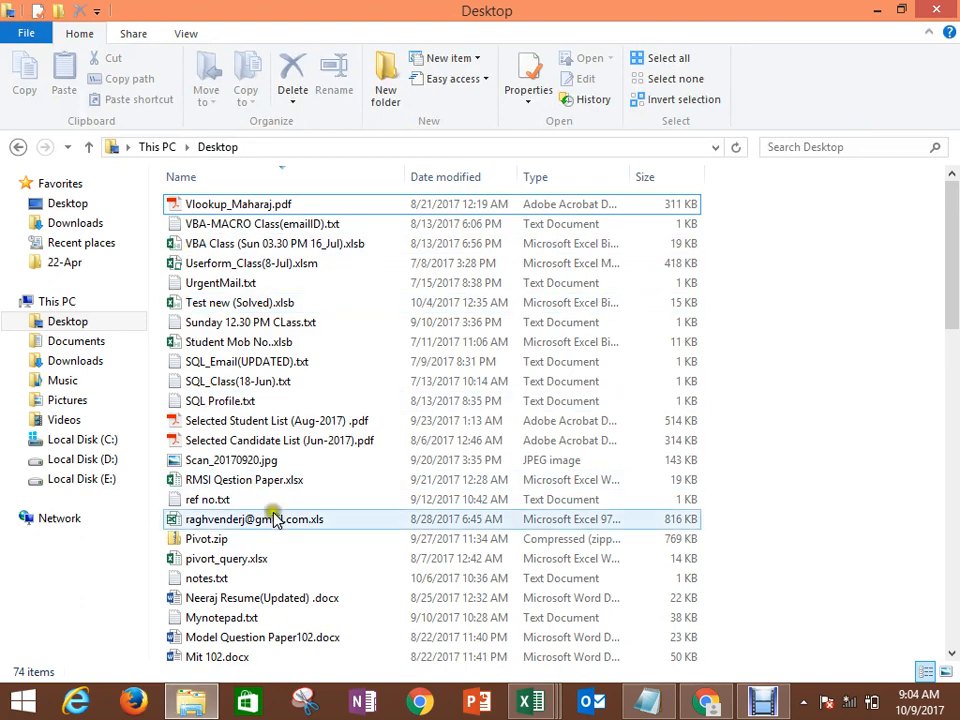
left_click(68, 322)
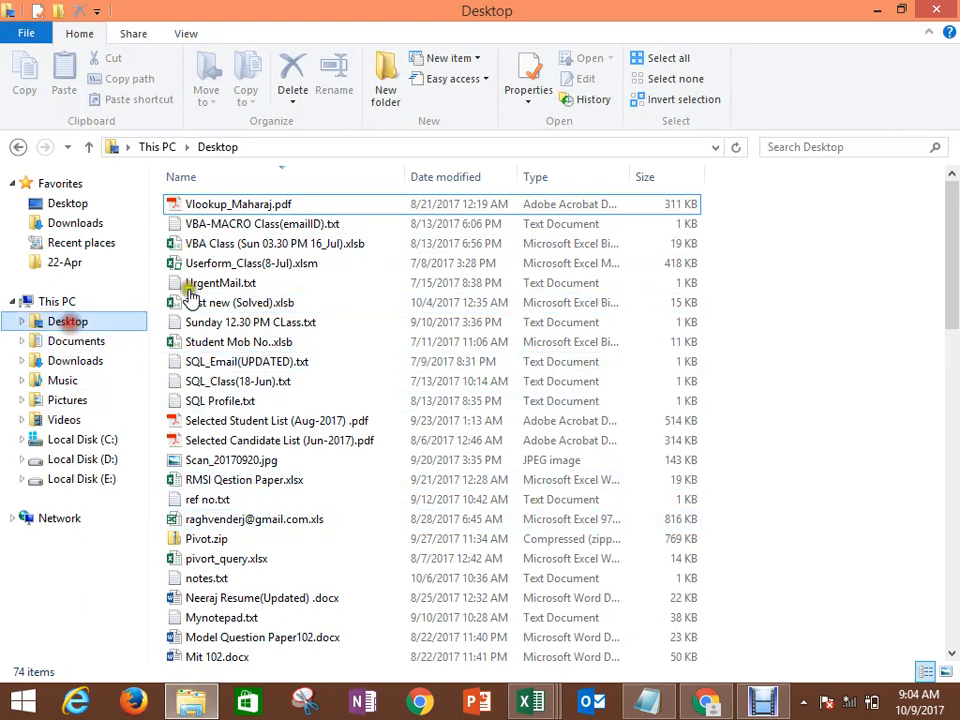
left_click(810, 147)
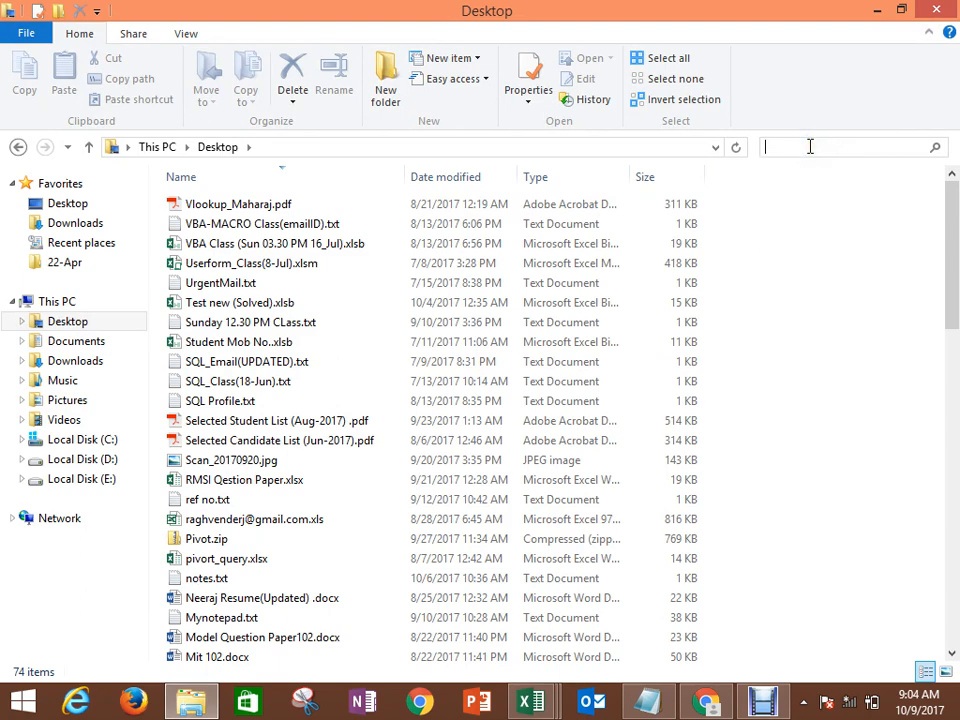
type("Un")
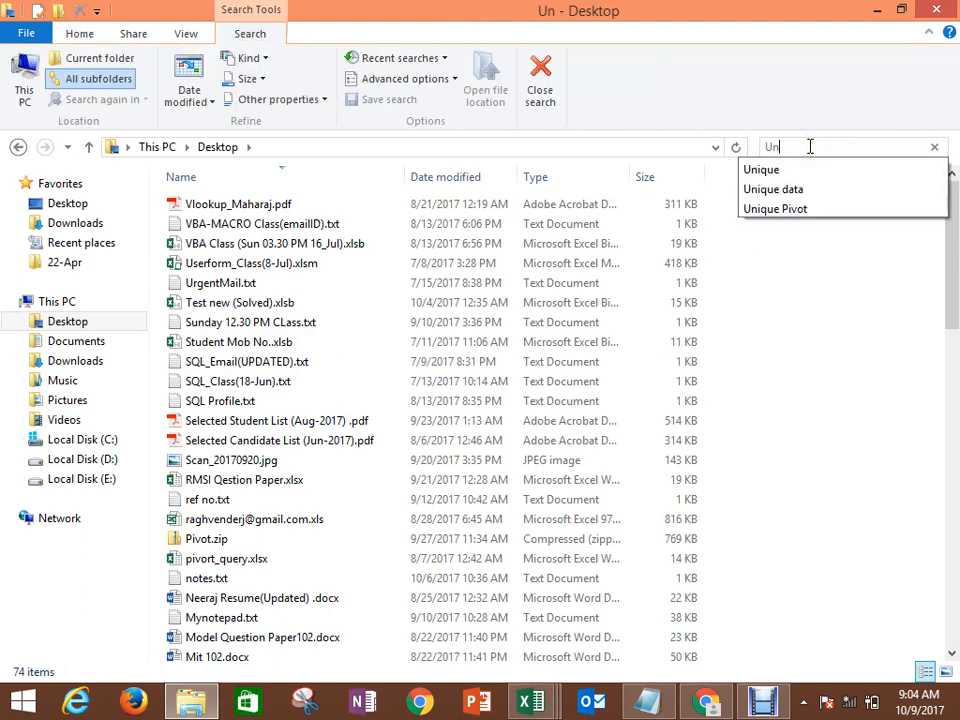
key("Down")
key("Down")
key("Down")
key("Return")
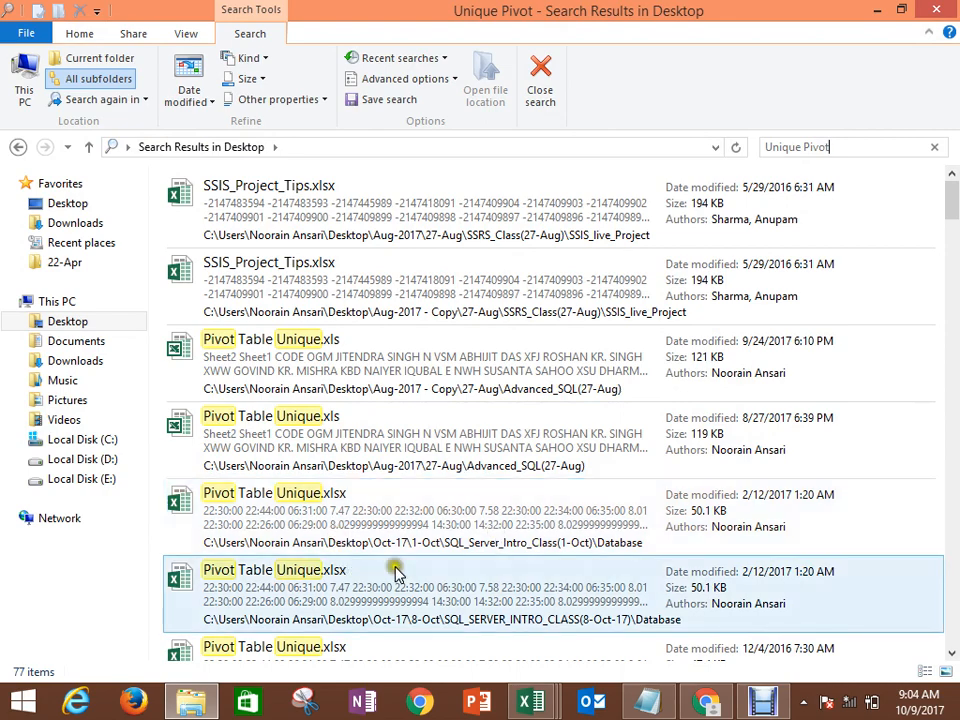
Step: Look through the search results for a workbook with suitable practice data
left_click_drag(952, 200, 953, 633)
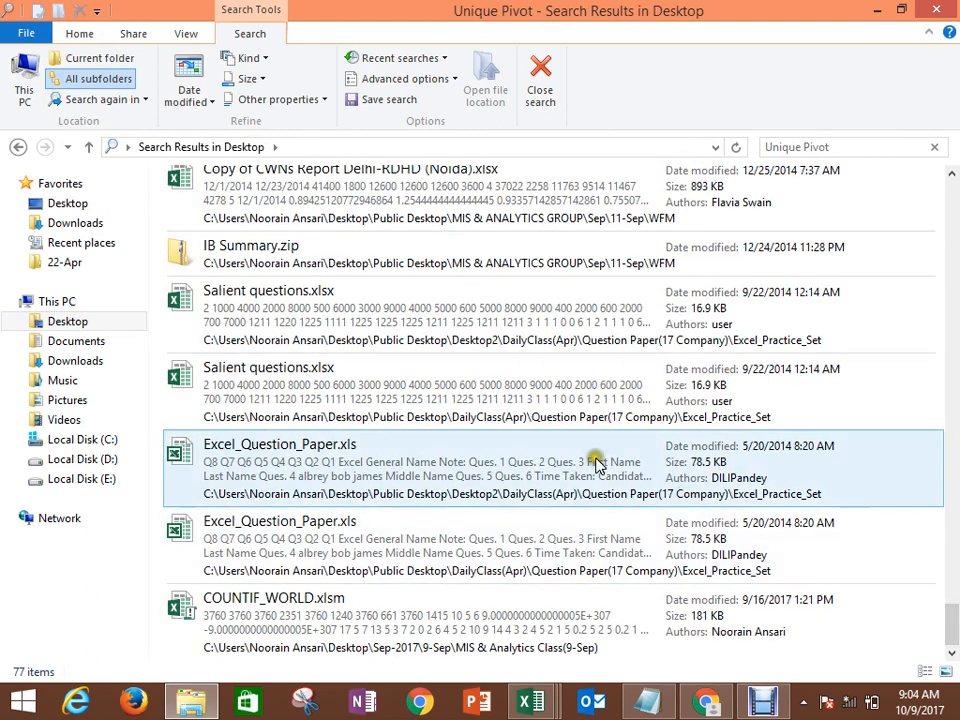
left_click(843, 154)
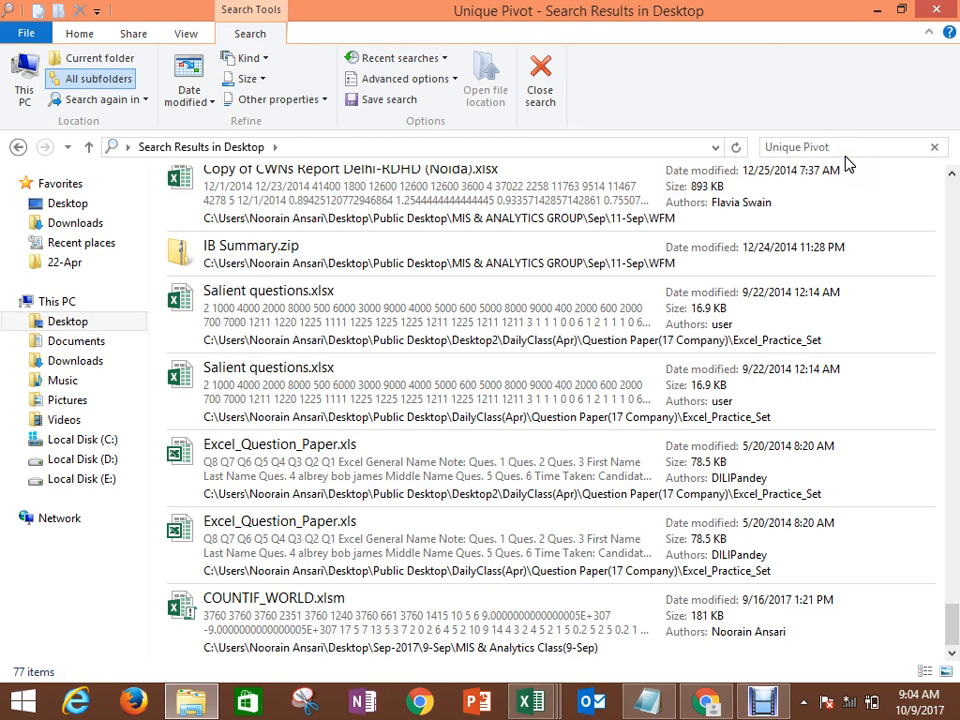
left_click(845, 162)
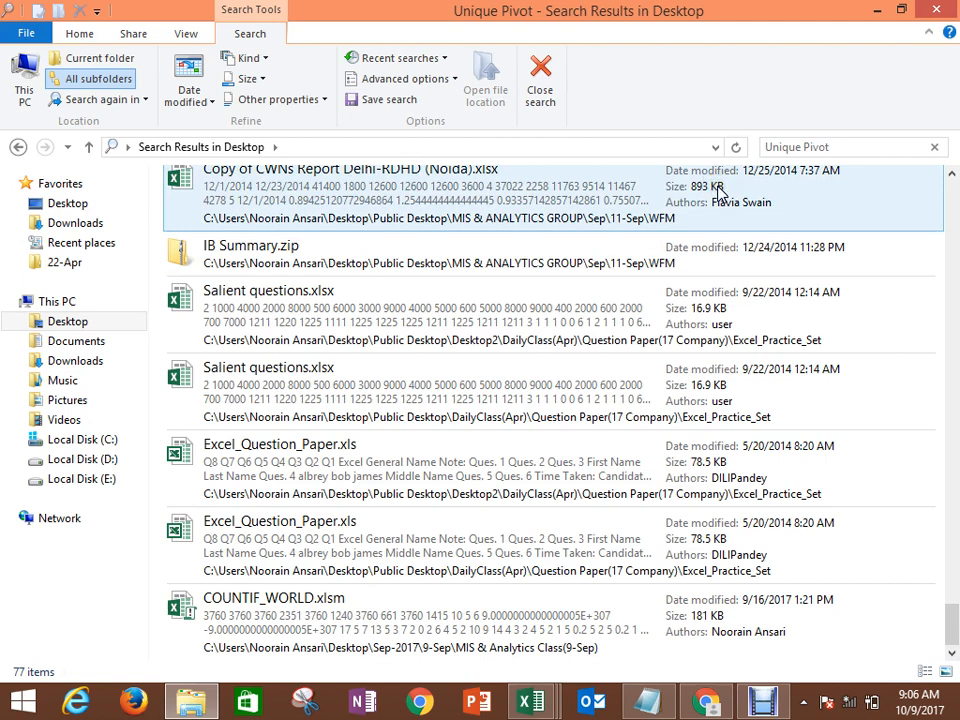
left_click(493, 294)
left_click(499, 261)
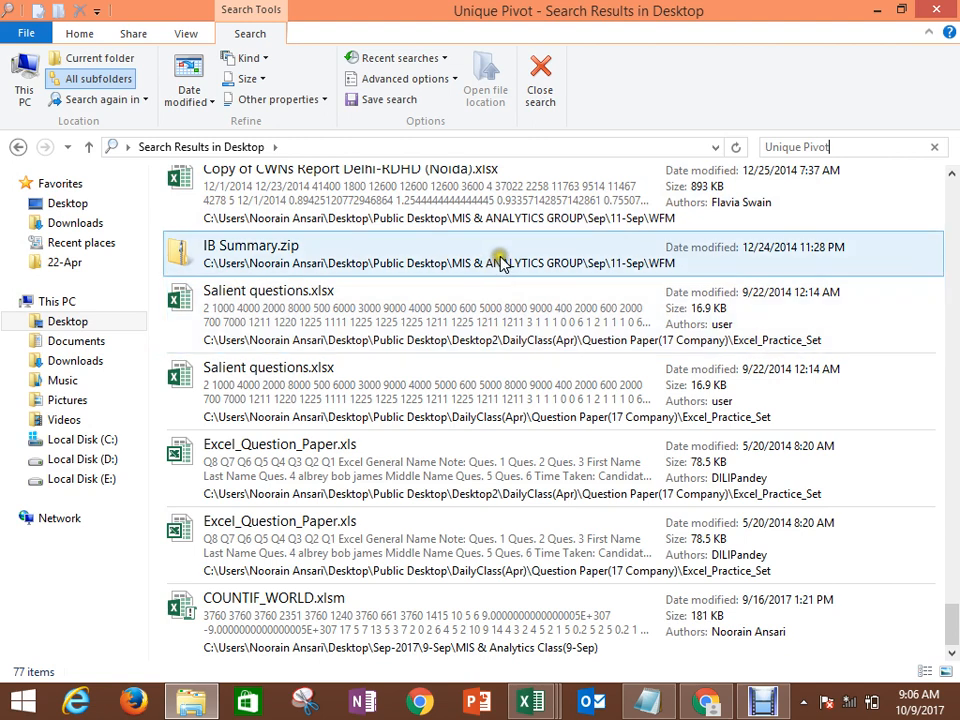
left_click(405, 317)
left_click(331, 443)
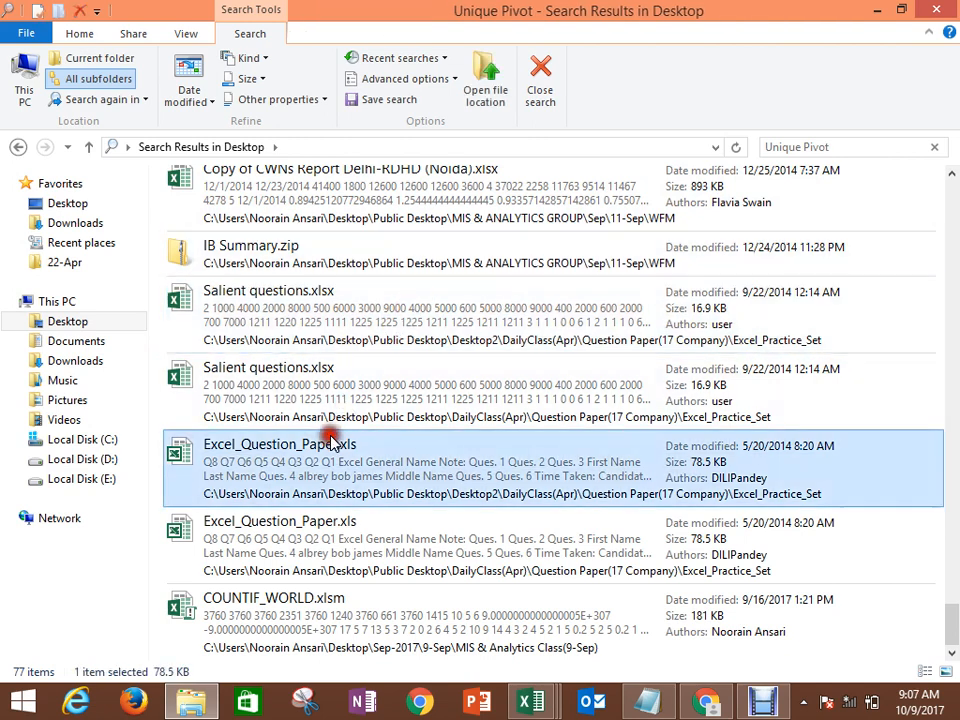
key("Down")
key("Down")
key("Up")
key("Up")
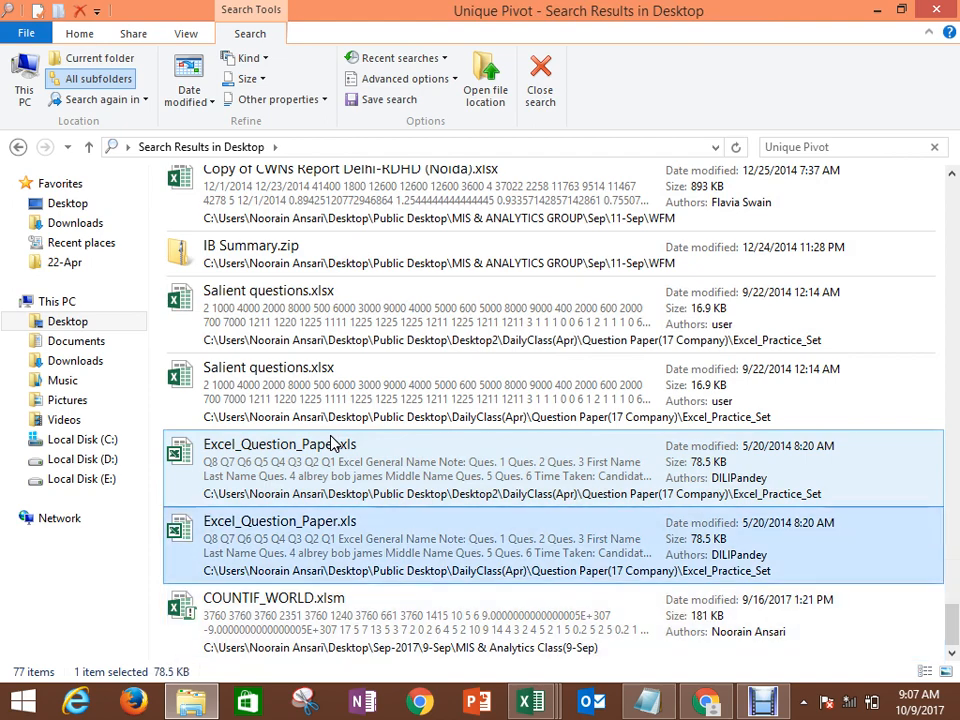
key("Up")
key("Up")
key("Up")
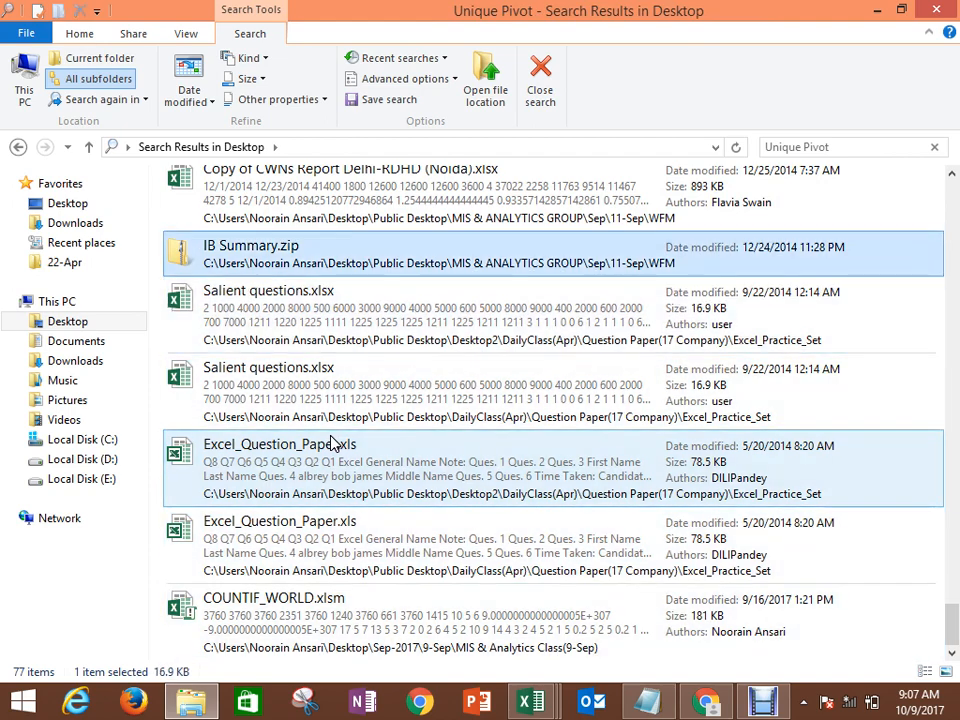
key("Up")
key("Up")
key("Up")
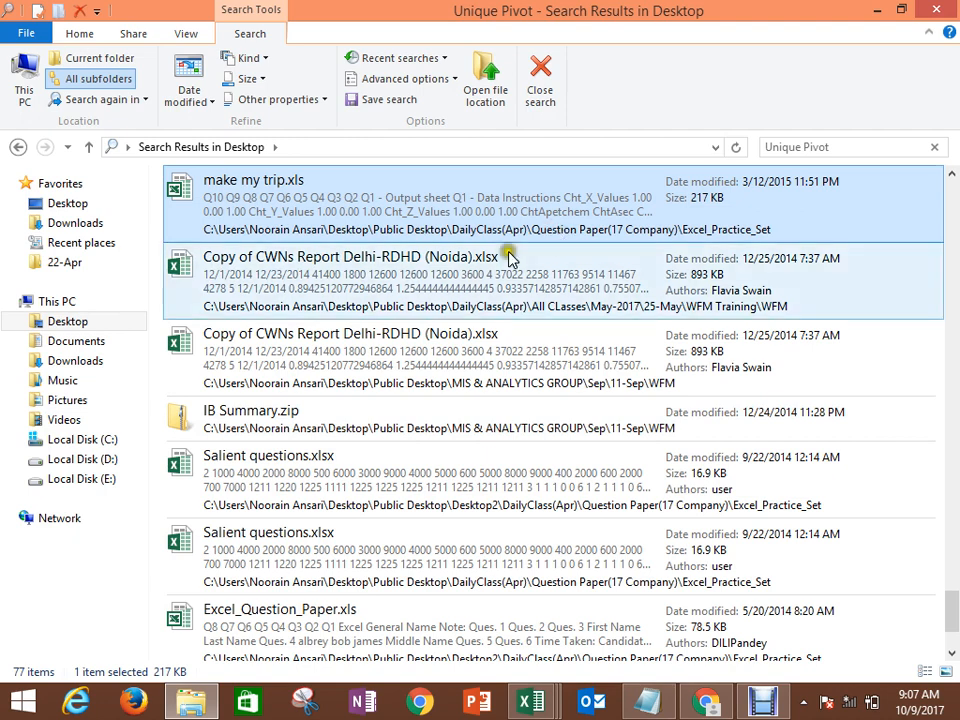
left_click(438, 294)
key("Up")
key("Up")
key("Up")
key("Up")
key("Up")
key("Up")
key("Up")
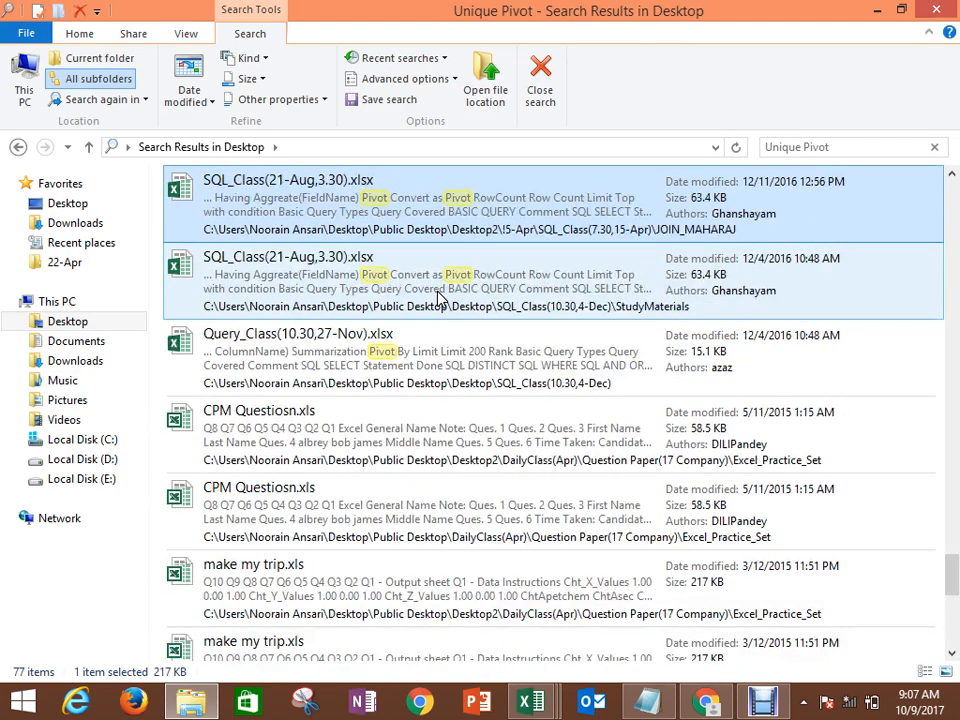
key("Up")
scroll(952, 560, "up", 1)
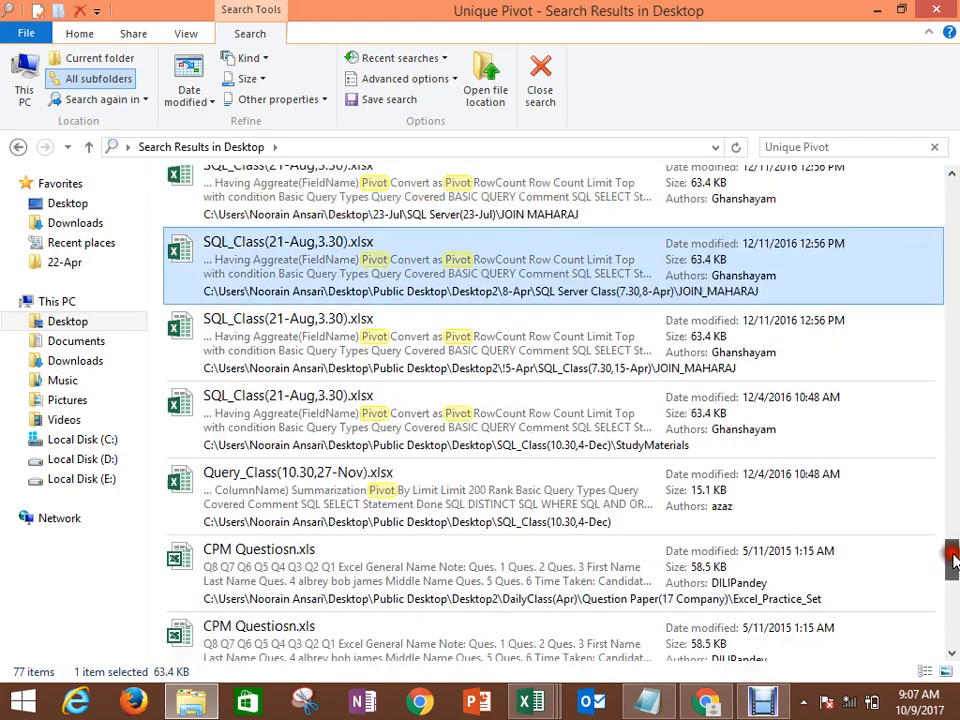
Step: Open Pivot Table Unique.xlsx from the SQL_Class(15-Dec,16)\RawData folder in the search results
left_click_drag(952, 560, 949, 250)
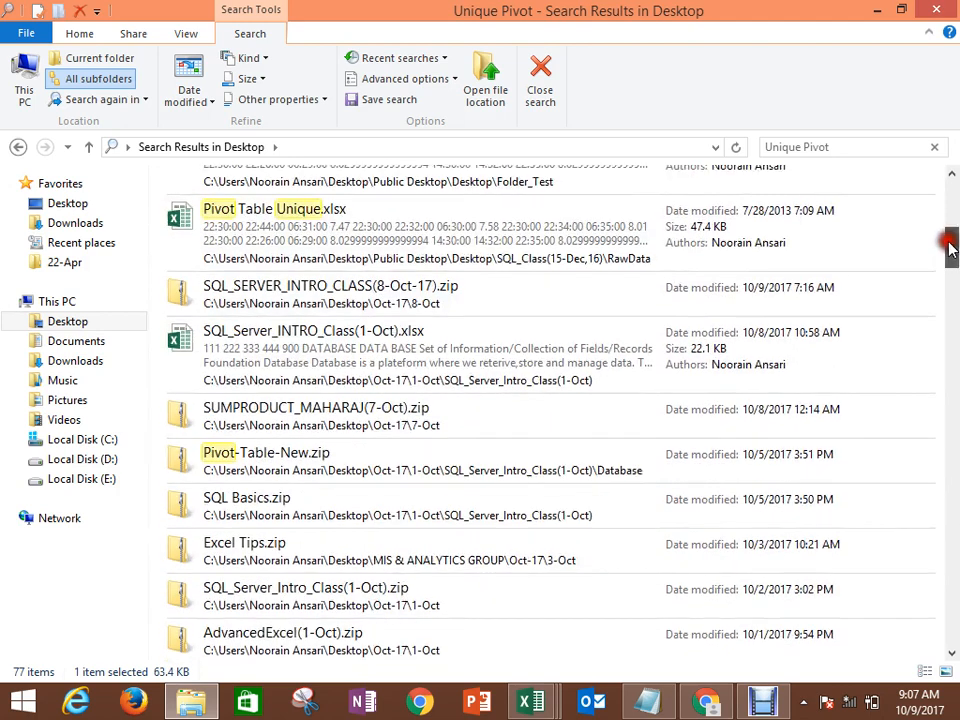
left_click(462, 216)
double_click(462, 218)
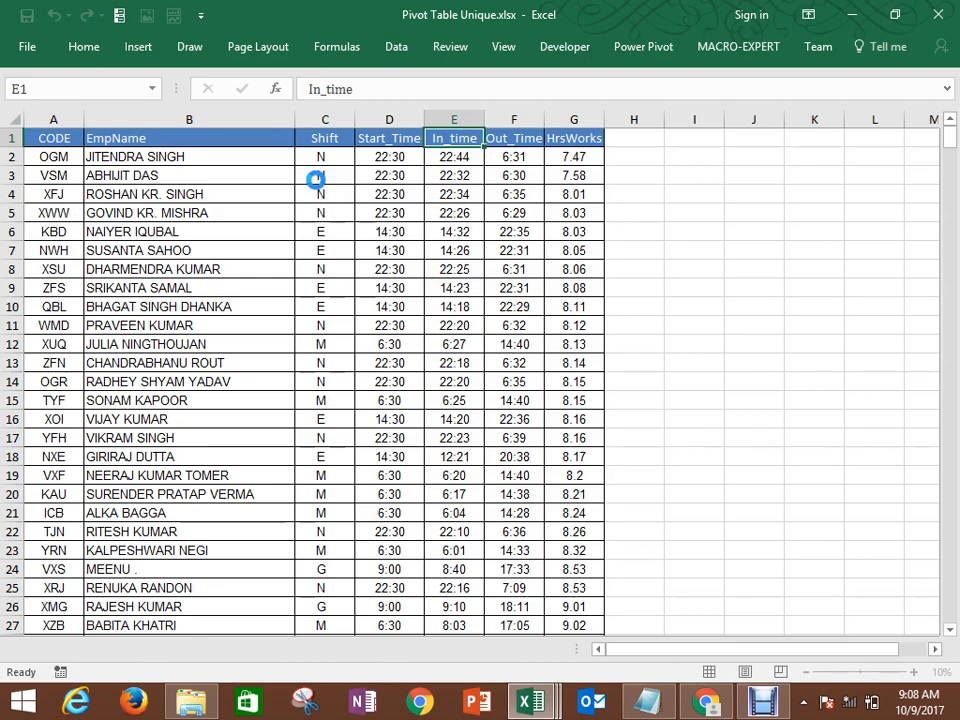
Step: Copy the whole employee table on Sheet1, from the CODE header through the last row of HrsWorks
left_click(270, 143)
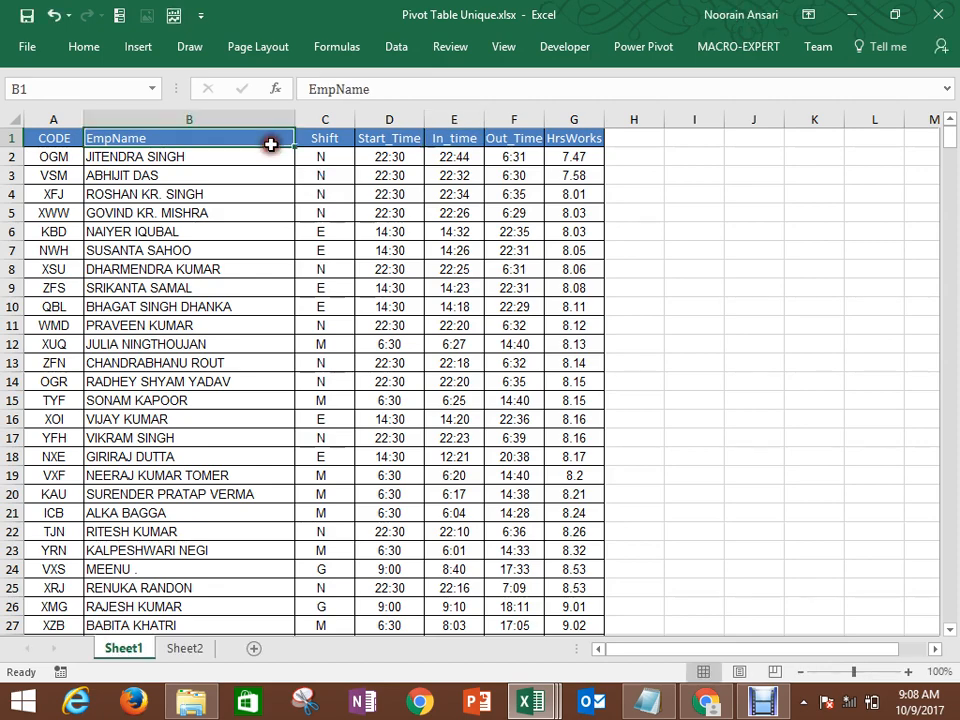
key("Home")
key("ctrl+shift+Right")
key("ctrl+shift+Down")
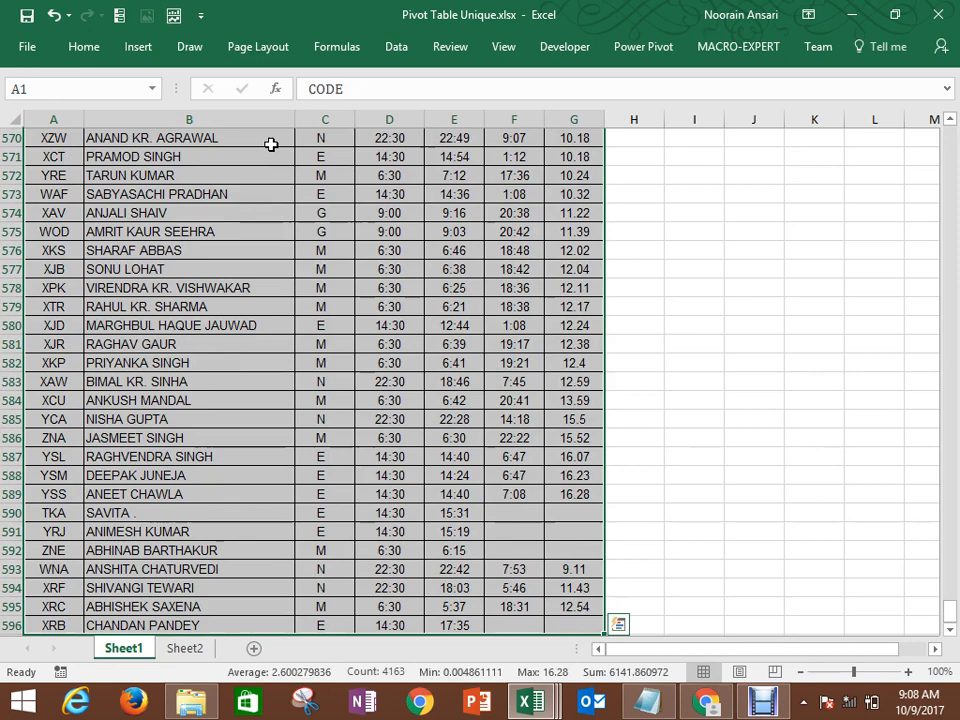
key("ctrl+c")
Step: Switch to Book2, add a worksheet after QUIZ(DishTV), and paste the copied employee table at cell A1
key("ctrl+Tab")
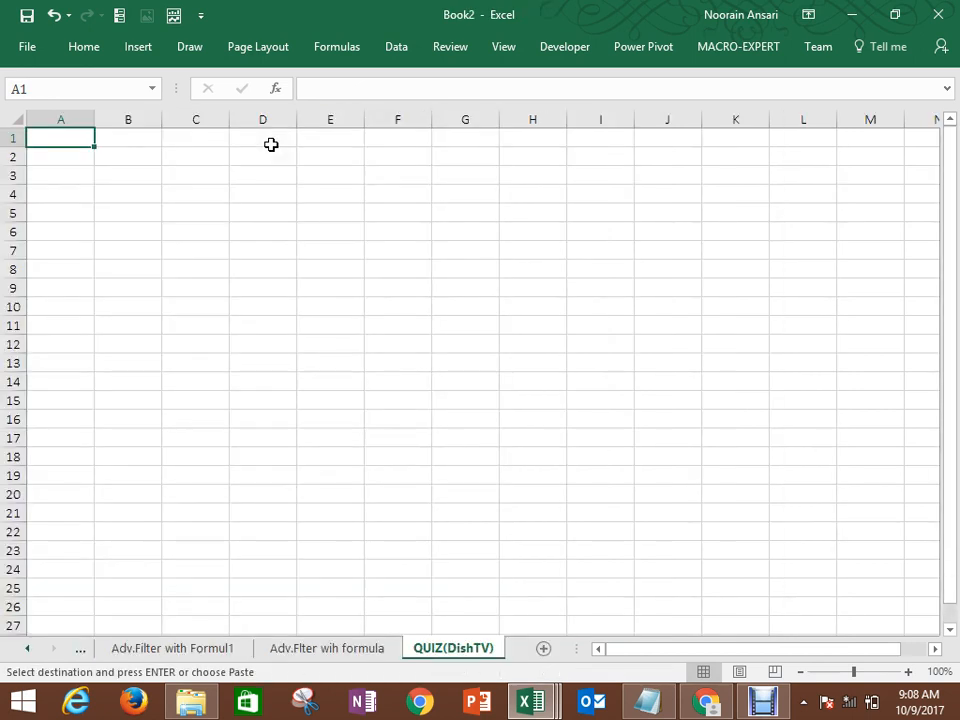
left_click(543, 648)
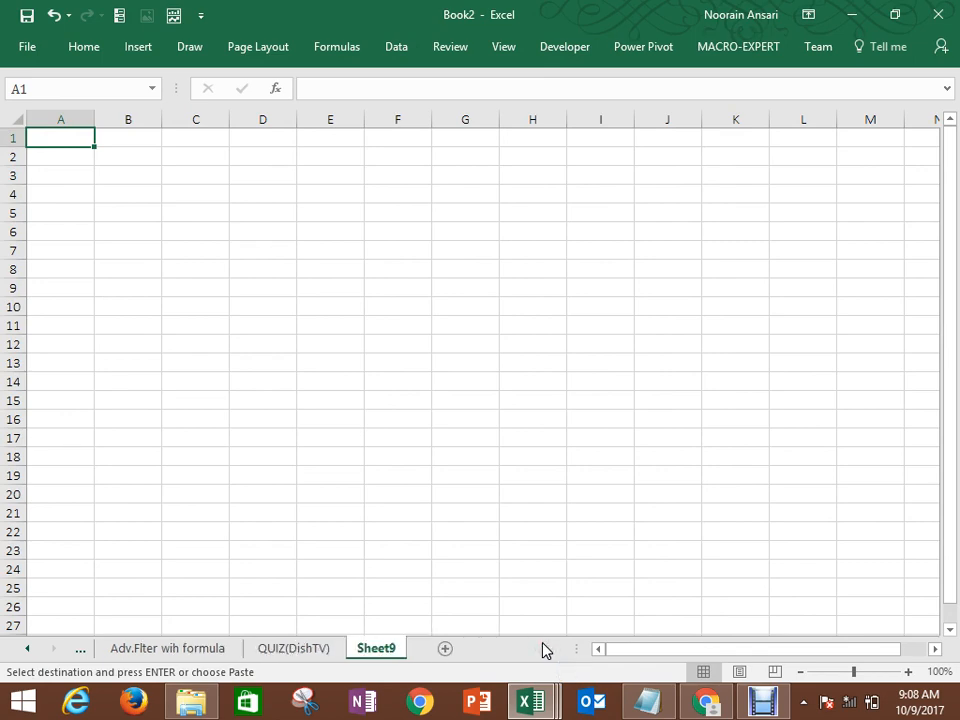
key("ctrl+v")
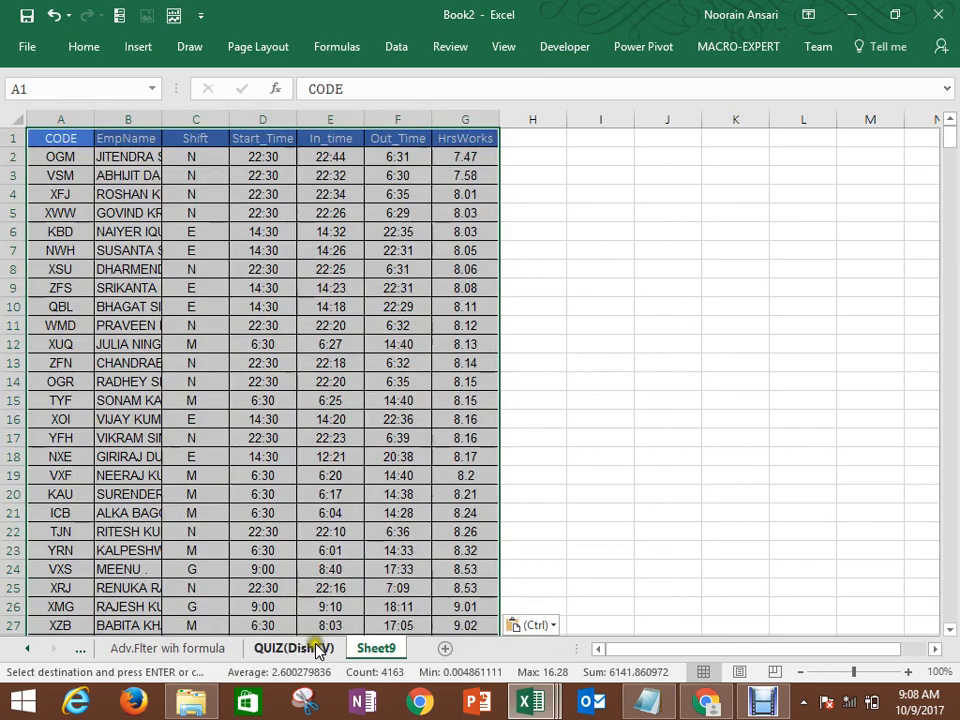
left_click(315, 646)
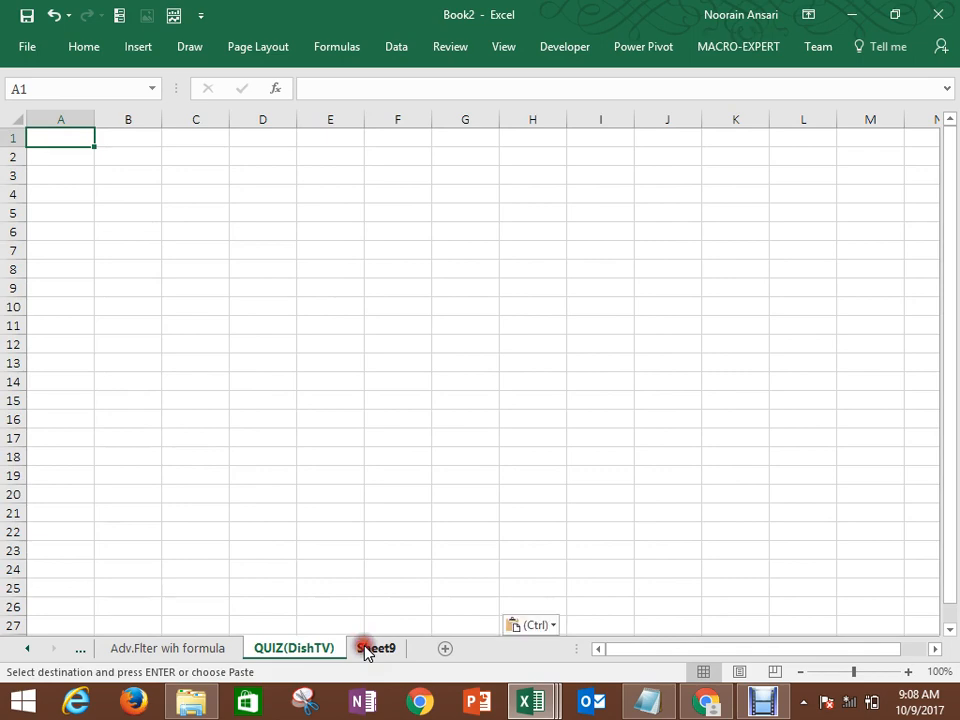
left_click(366, 648)
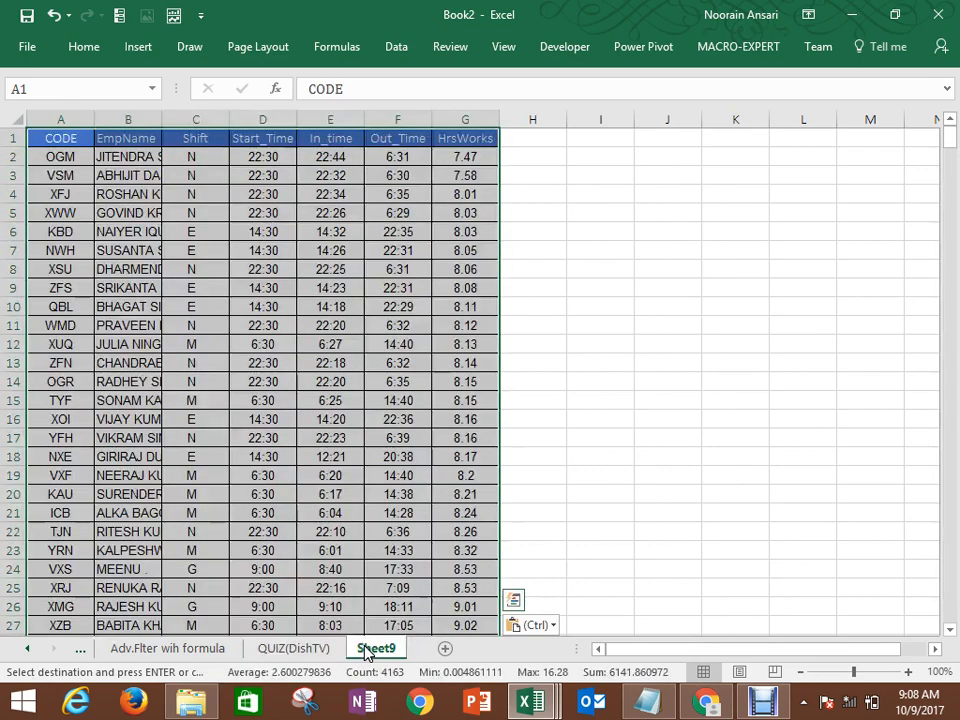
Step: Auto-fit the widths of the EmpName, Shift, In_time and Out_Time columns in the pasted table
double_click(157, 114)
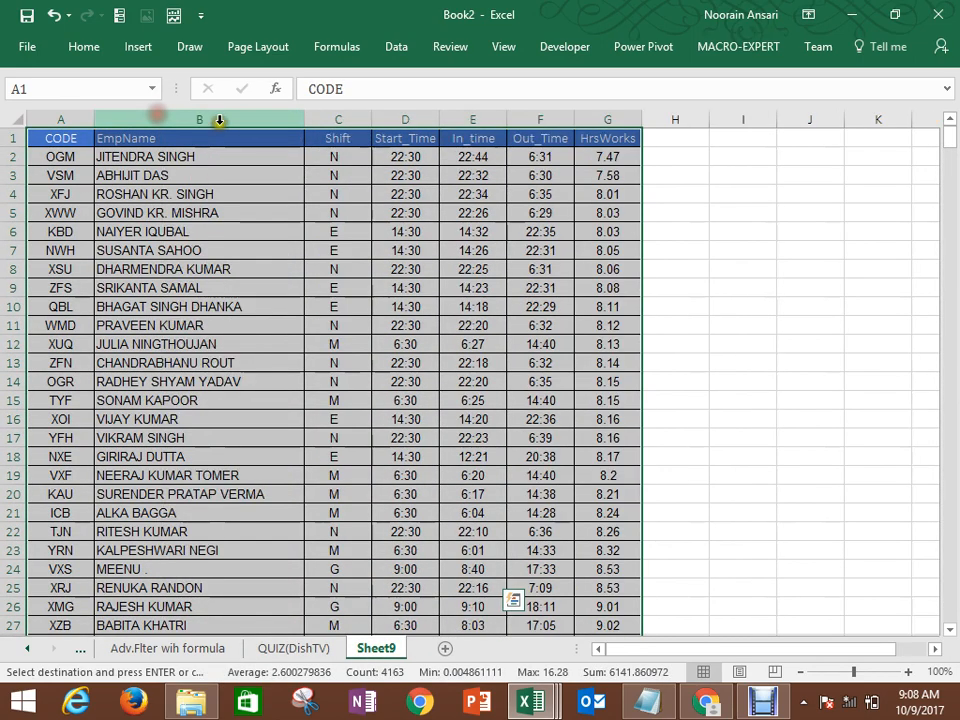
double_click(369, 120)
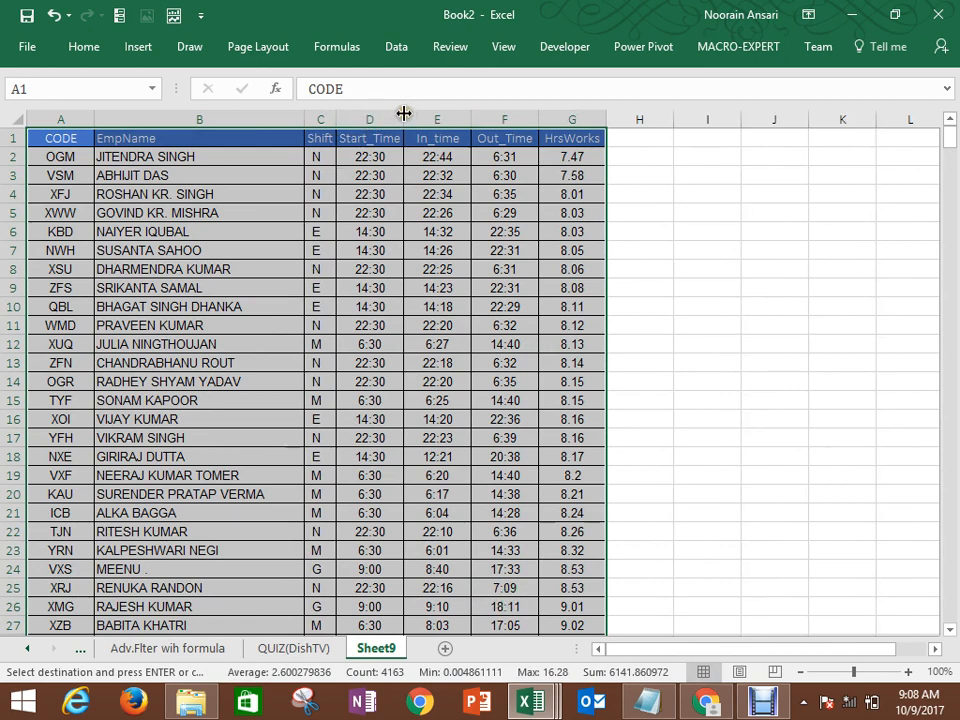
double_click(469, 112)
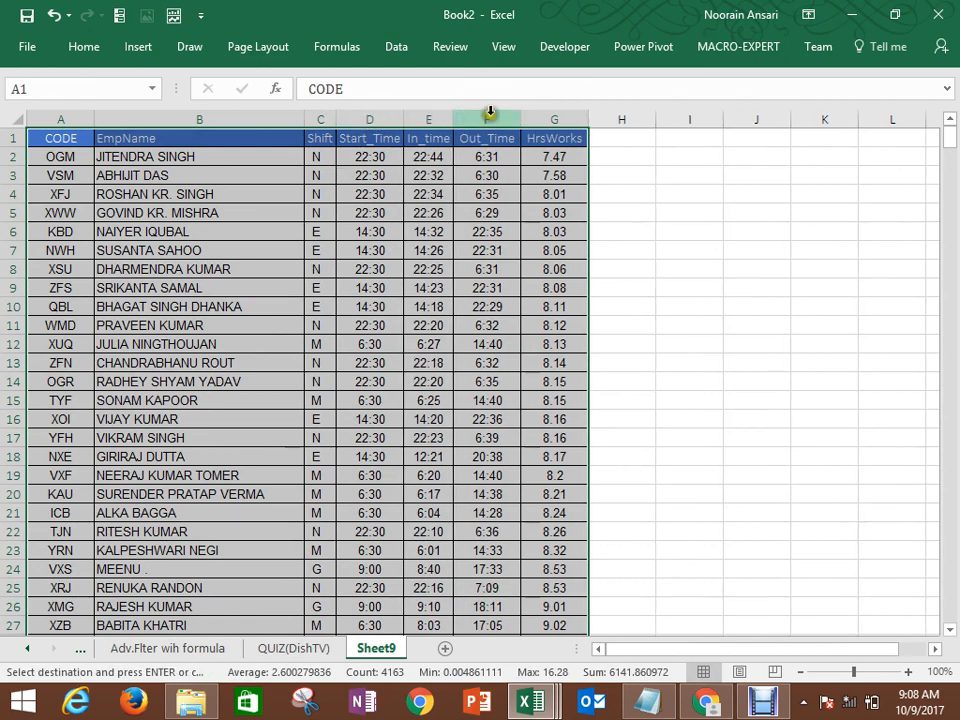
double_click(519, 120)
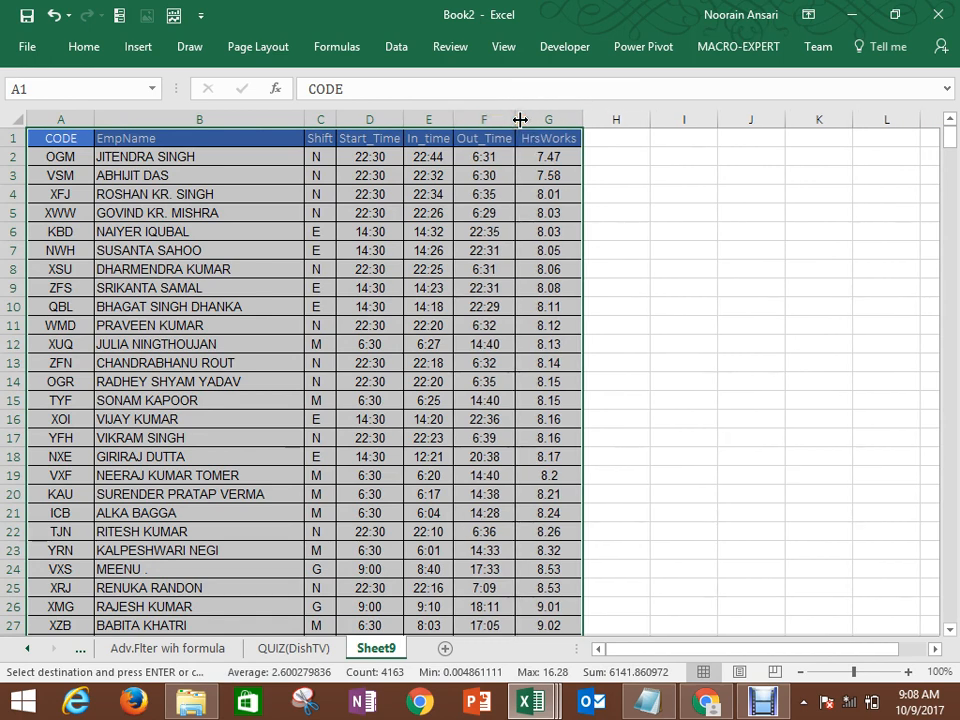
left_click(302, 119)
left_click(323, 646)
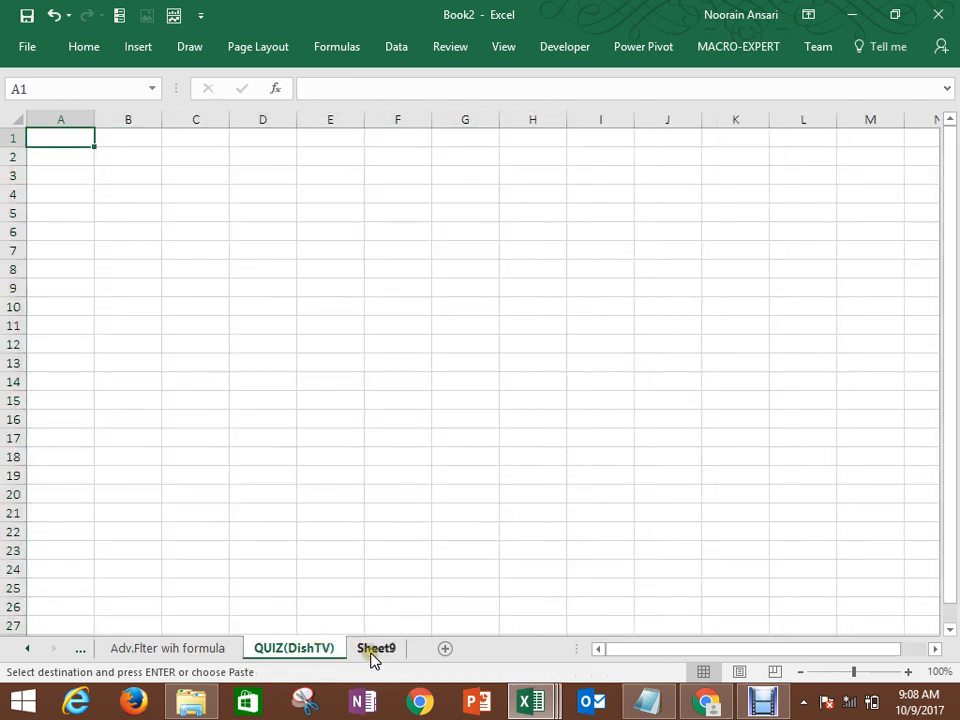
left_click(374, 648)
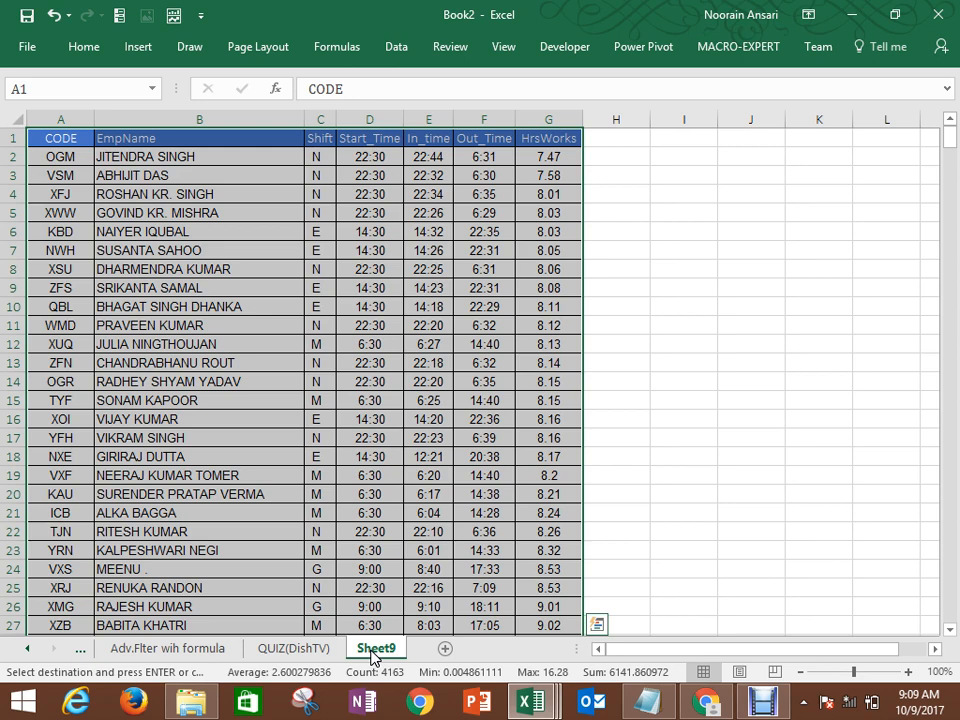
right_click(374, 654)
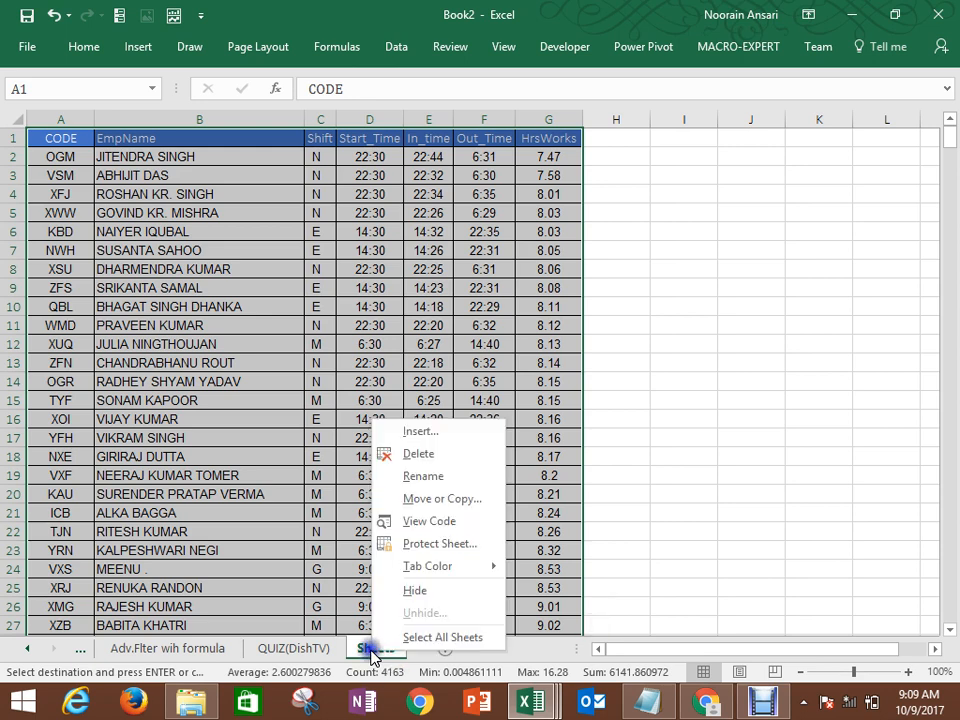
left_click(437, 476)
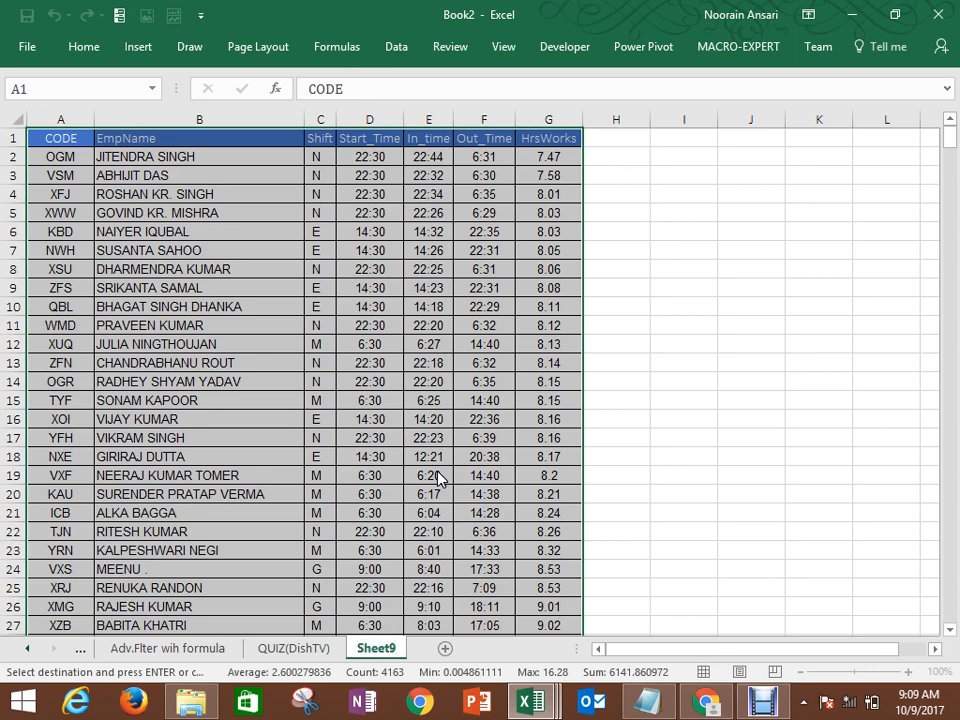
key("Return")
key("ctrl+v")
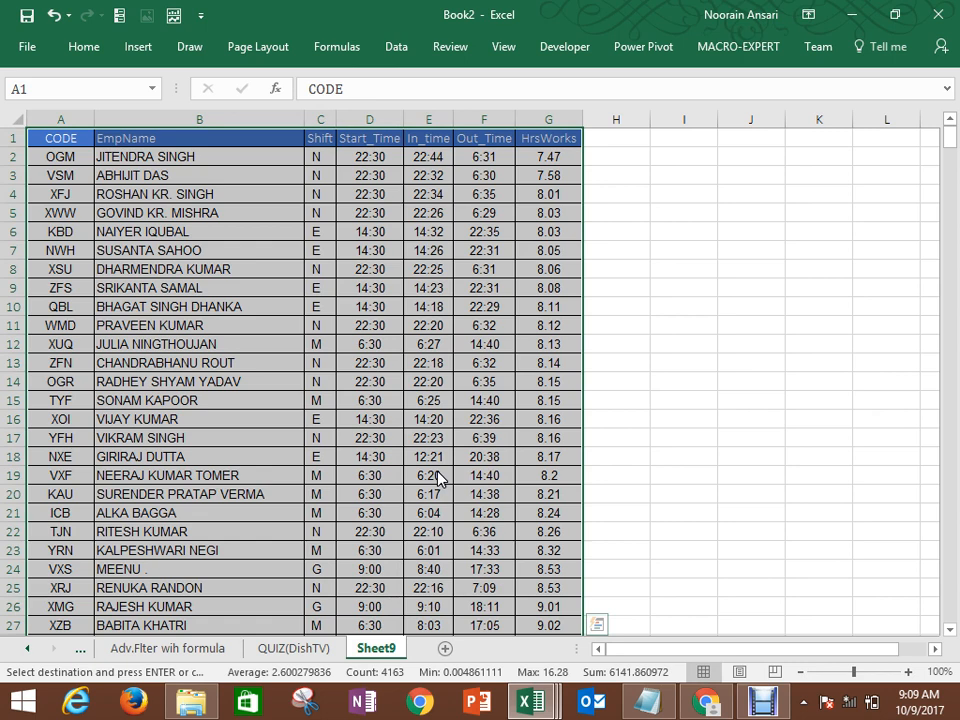
left_click(300, 645)
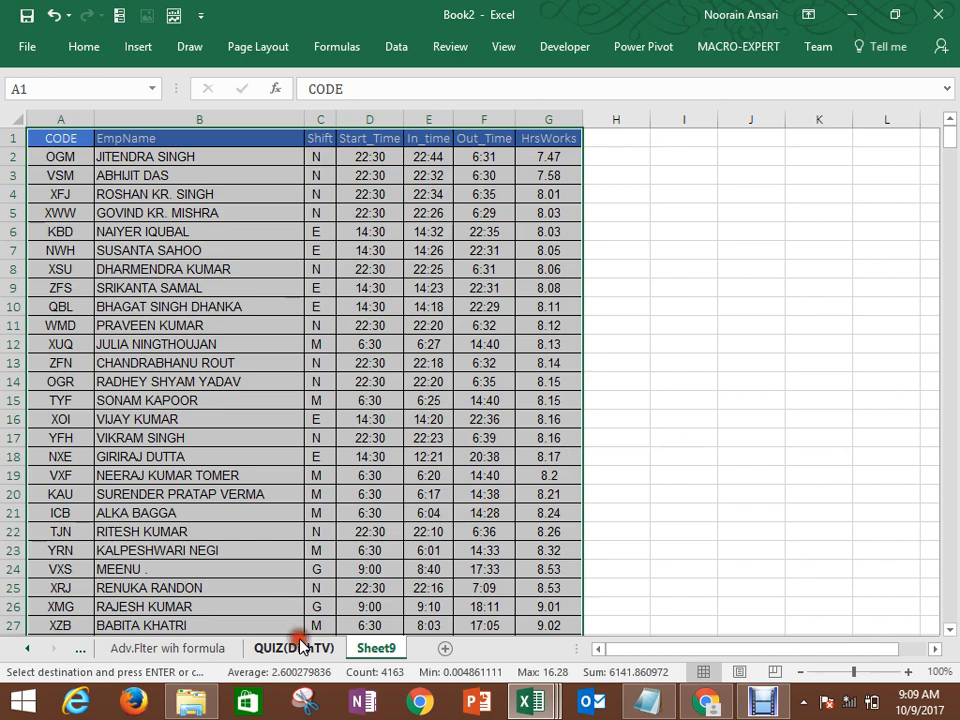
left_click(372, 649)
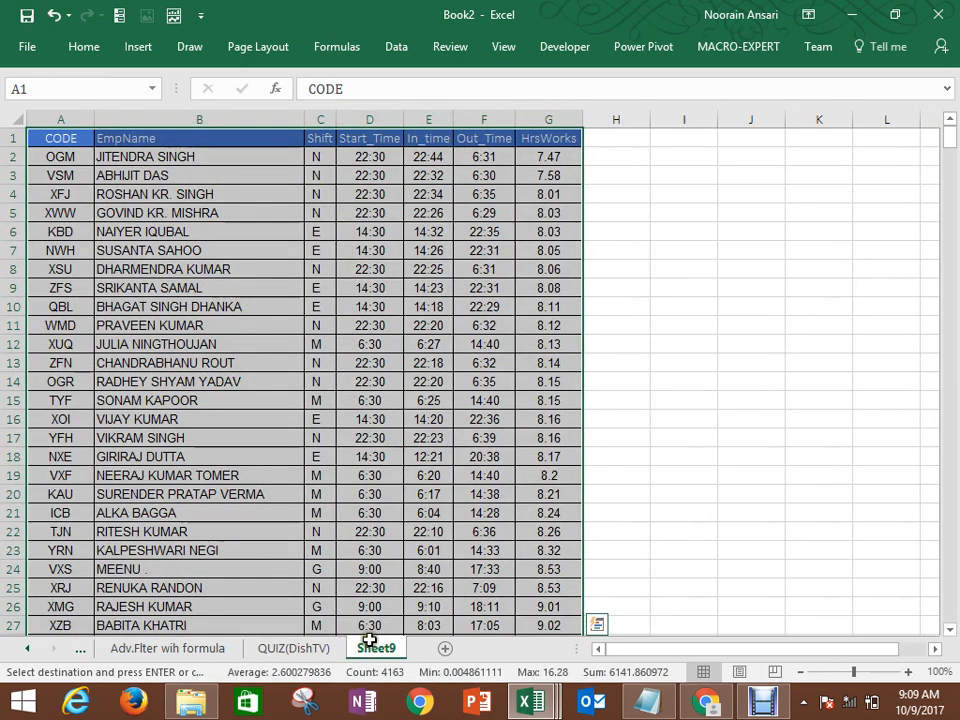
Step: Rename Sheet9 as RawData and switch to the QUIZ(DishTV) sheet
left_click(372, 549)
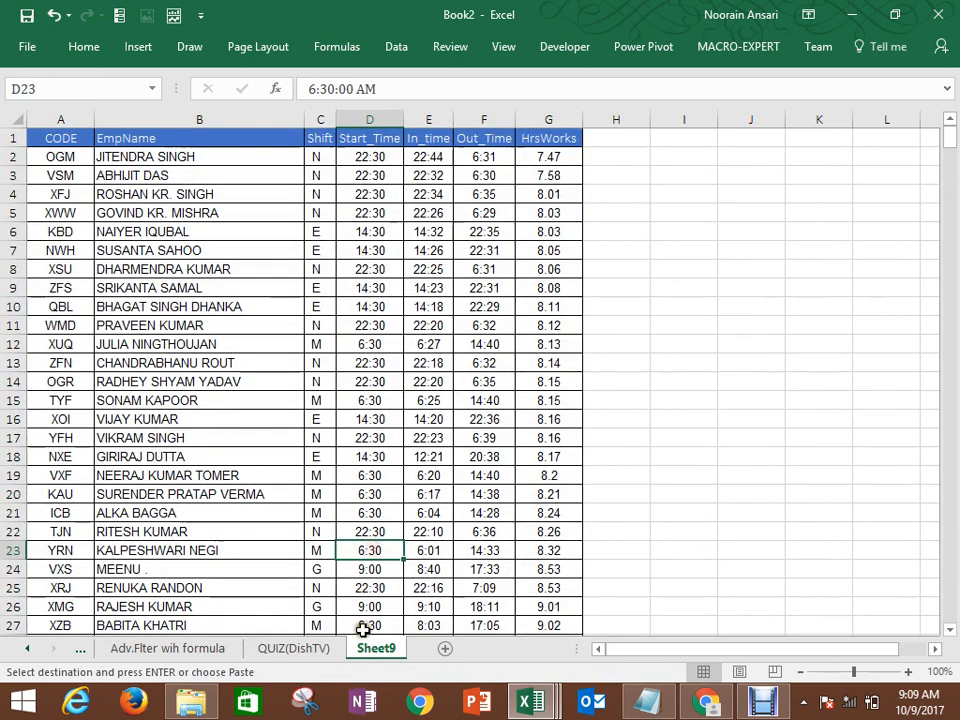
right_click(370, 648)
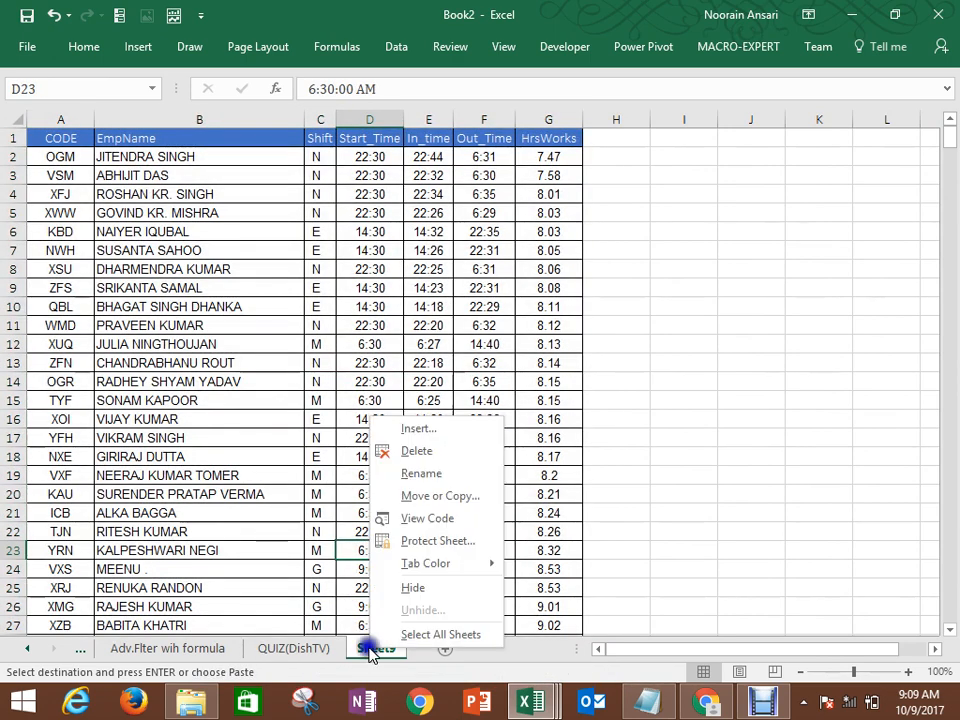
left_click(421, 474)
type("Raw")
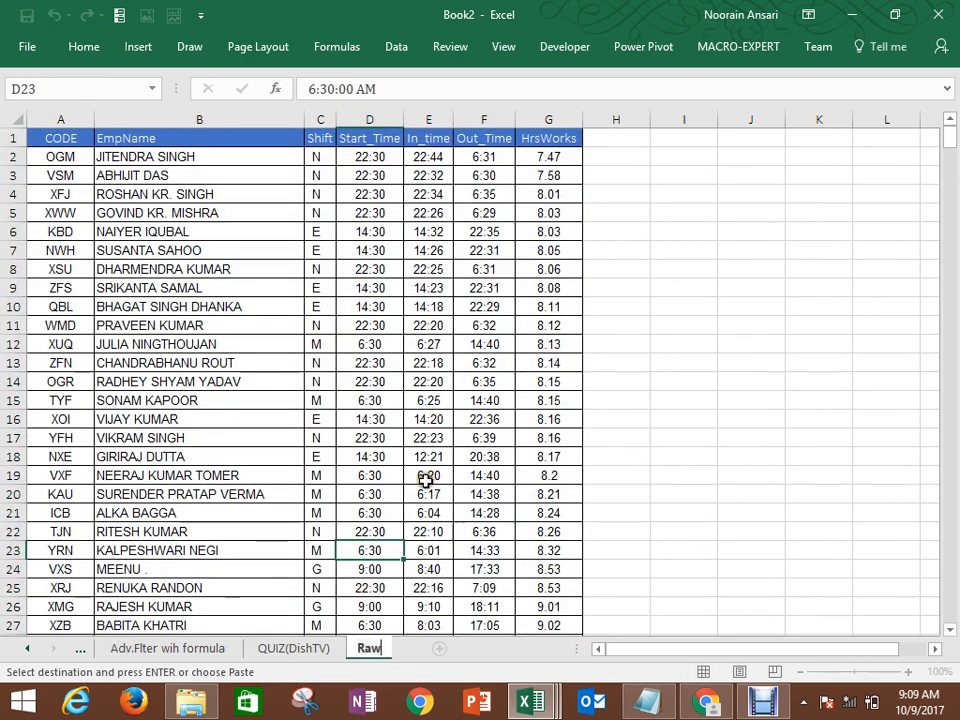
type("Data")
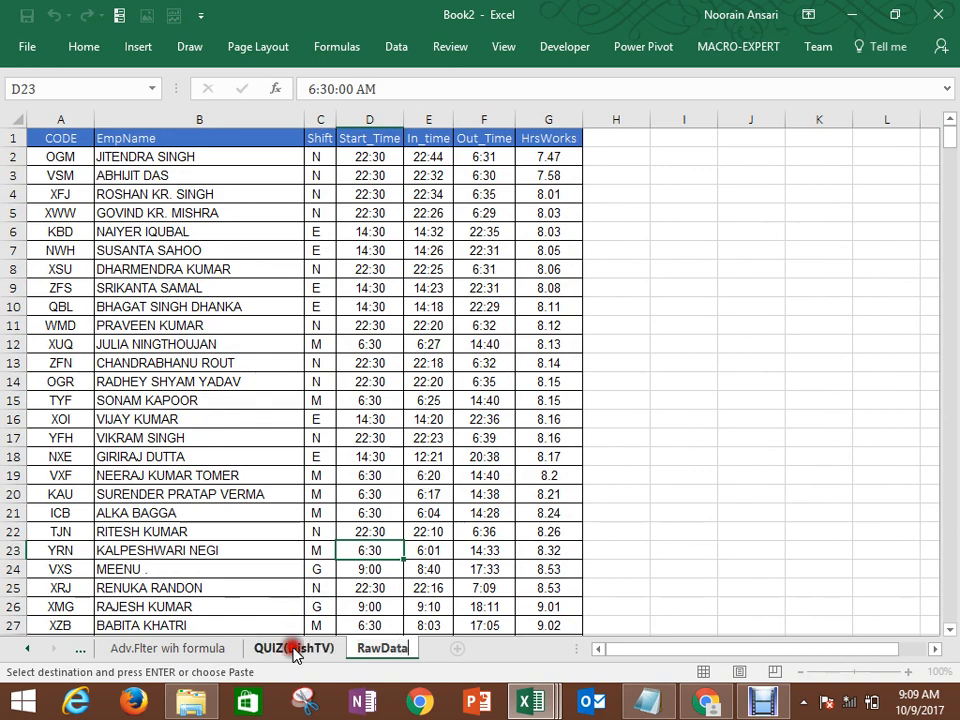
left_click(295, 650)
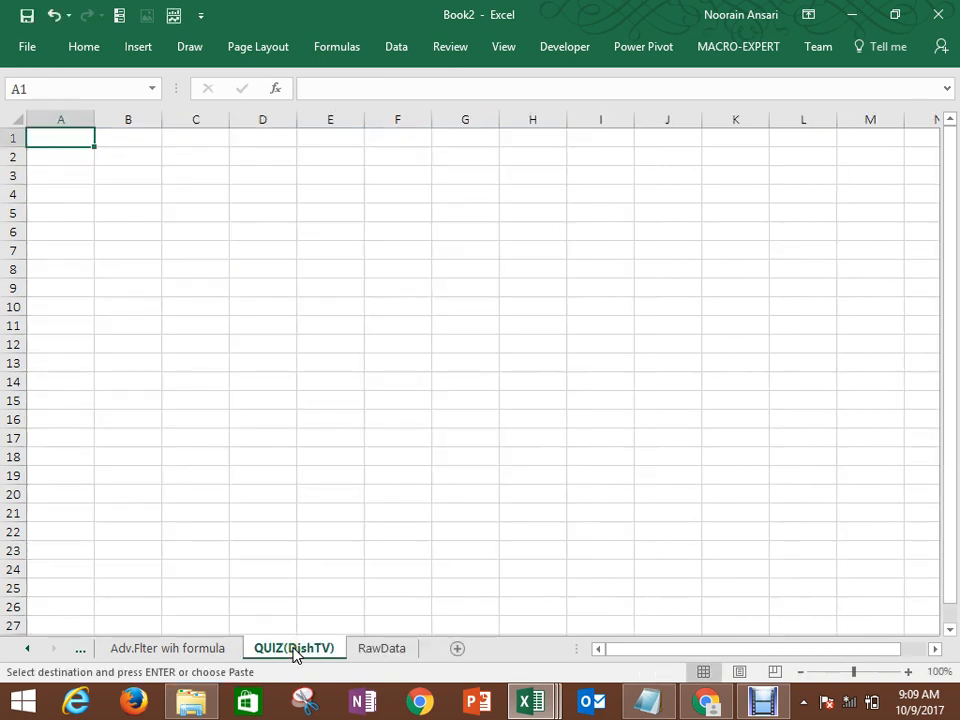
Step: Turn on AutoFilter for the header row of the employee table on the RawData sheet
left_click(381, 649)
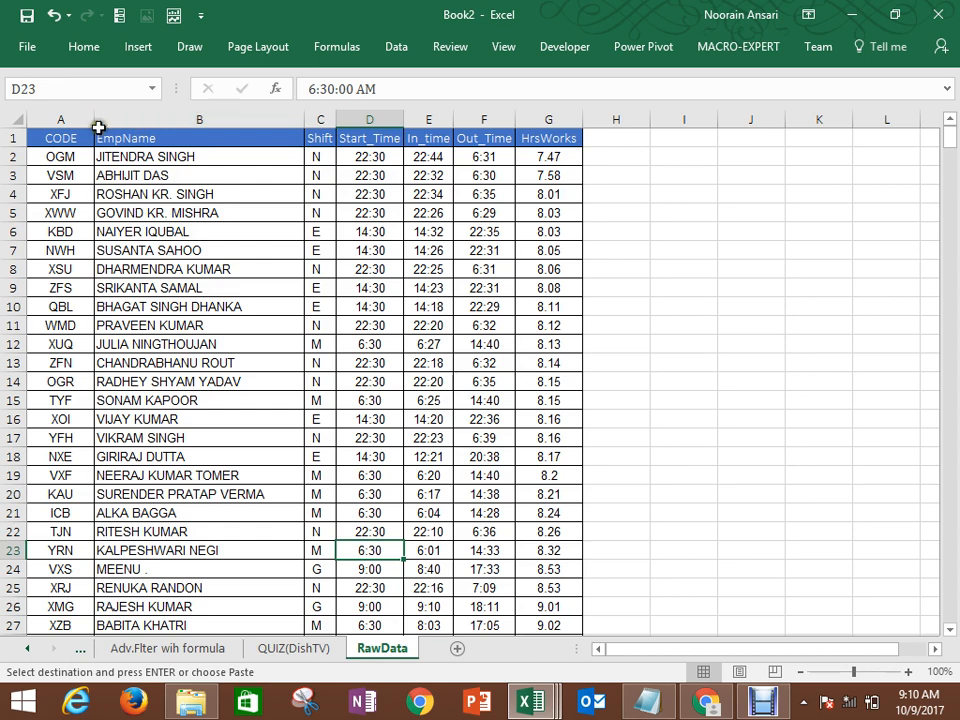
left_click(135, 136)
key("Down")
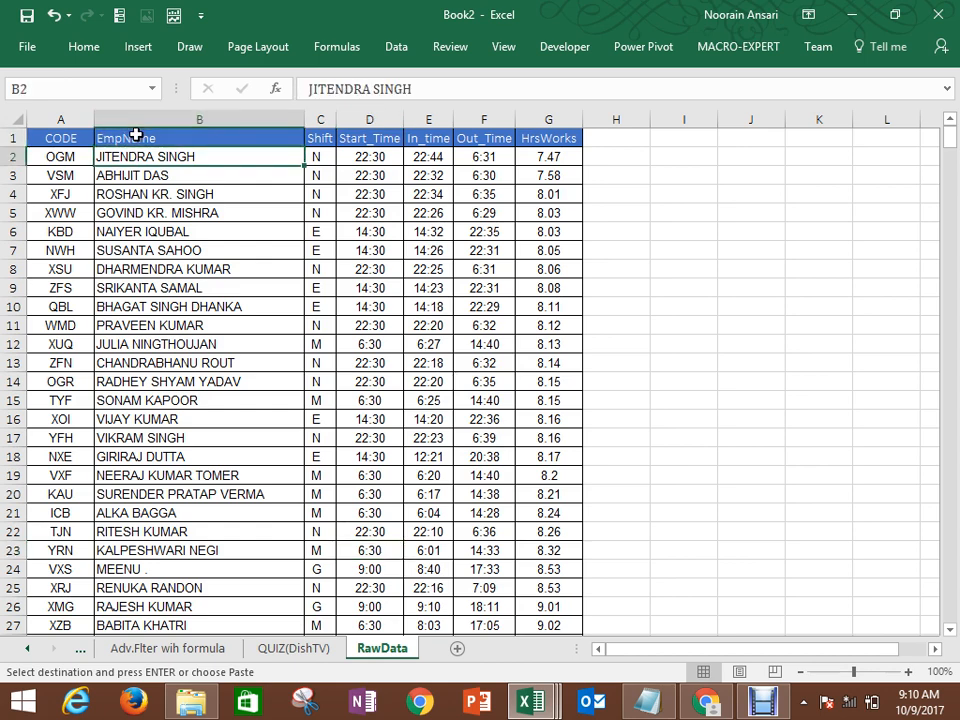
key("Up")
key("Right")
key("alt+d")
key("f")
key("f")
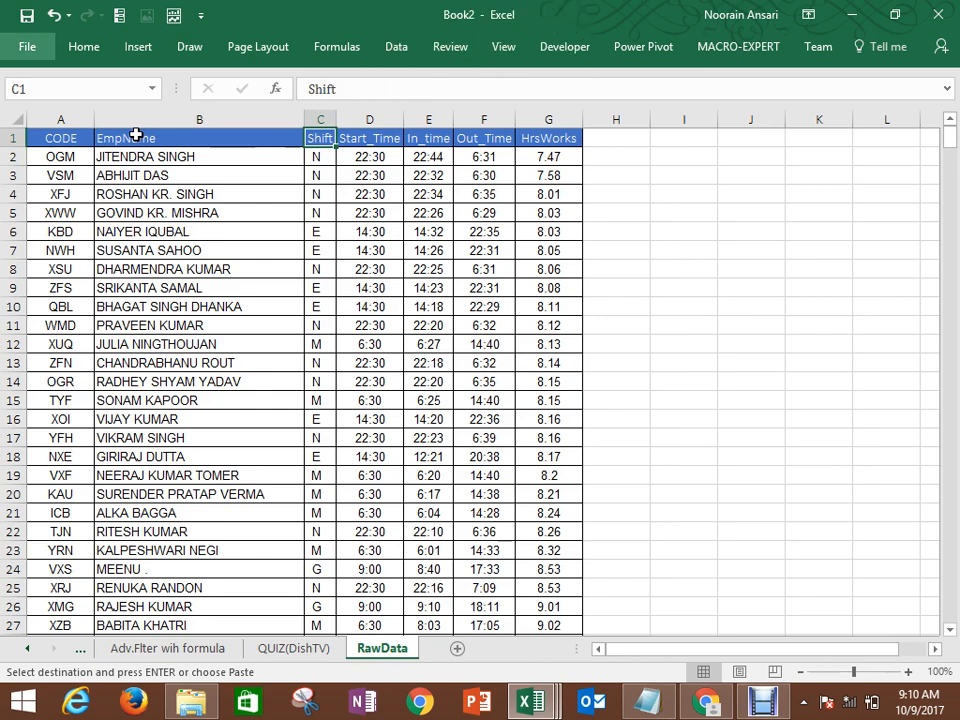
Step: Filter the Shift column to show only the G shift
key("Down")
key("Up")
key("alt+Down")
key("Up")
key("Up")
key("Up")
key("Up")
key("Up")
key("Up")
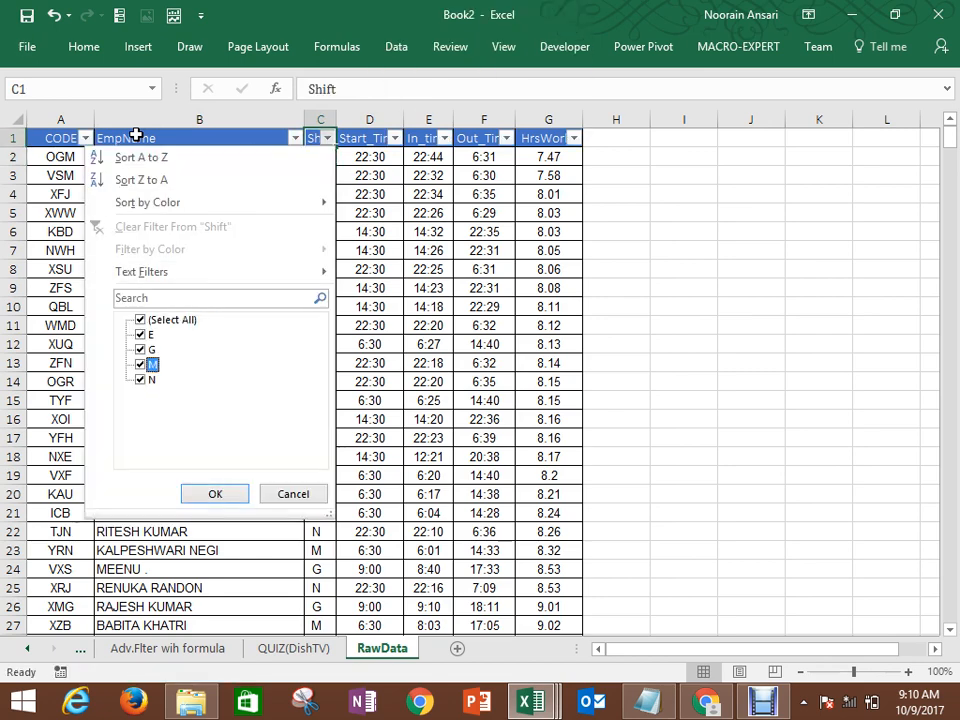
key("space")
key("Down")
key("Down")
key("space")
key("Return")
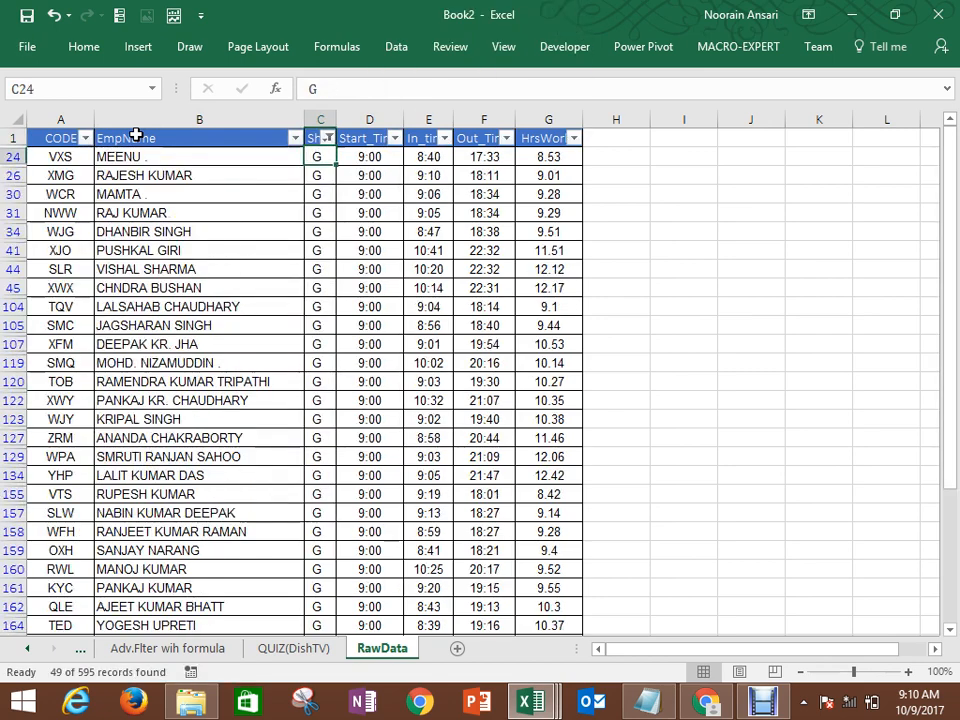
Step: Copy the filtered CODE column, from its header through the last visible row
key("Left")
key("Left")
key("ctrl+Up")
key("shift+Down")
key("shift+Down")
key("shift+Down")
key("shift+Down")
key("shift+Down")
key("shift+Down")
key("shift+Down")
key("shift+Down")
key("shift+Down")
key("shift+Down")
key("shift+Down")
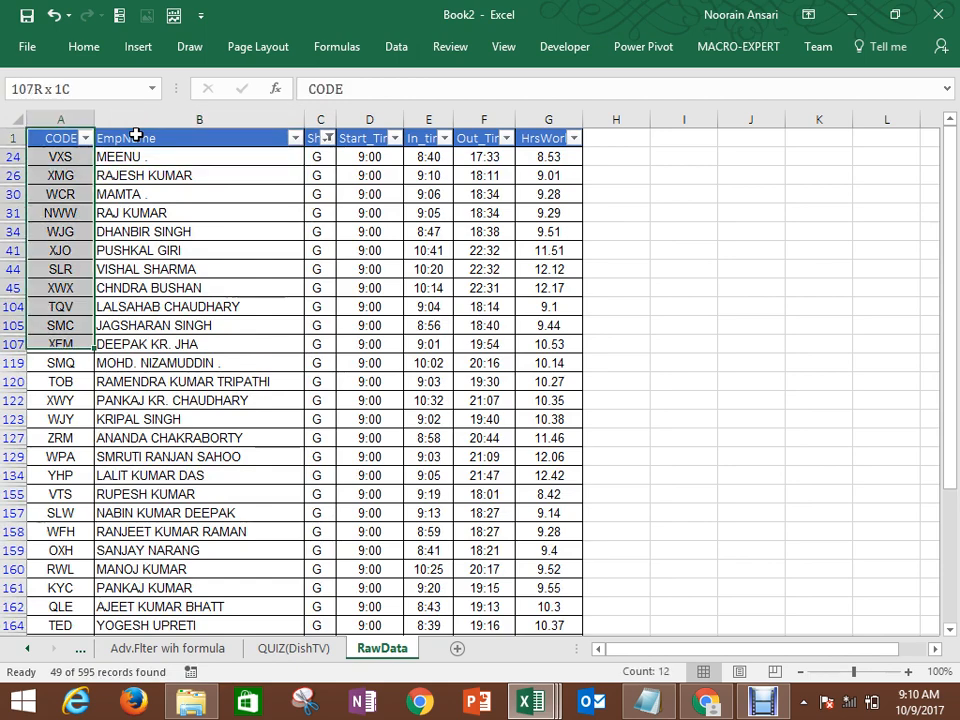
key("ctrl+shift+Down")
key("ctrl+c")
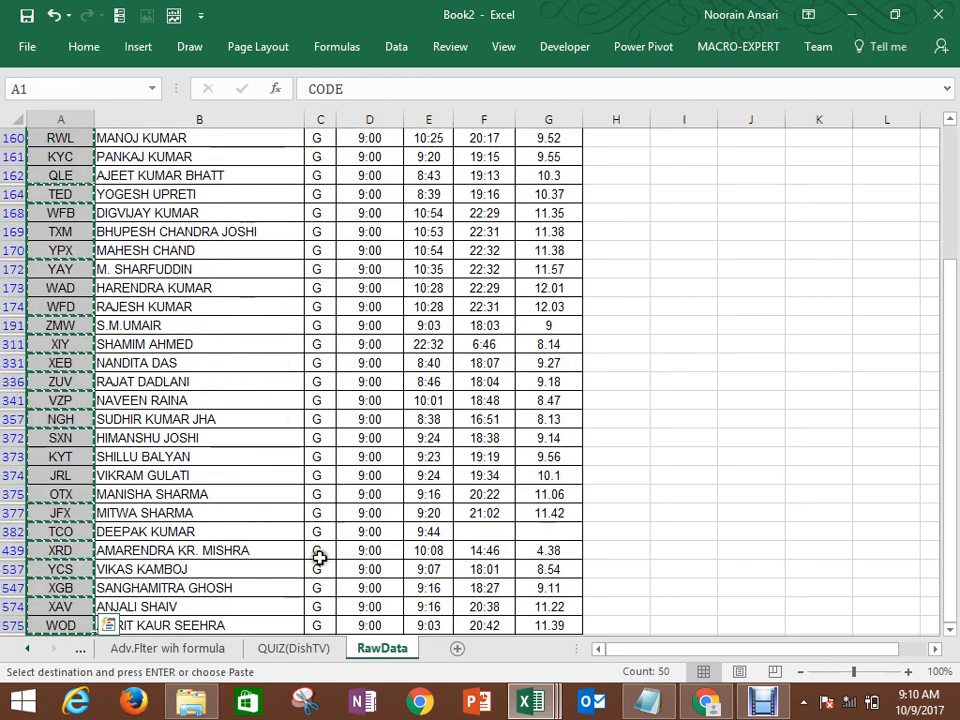
Step: Reselect and copy the filtered CODE column on RawData, and paste it at cell A1 of QUIZ(DishTV)
left_click(295, 648)
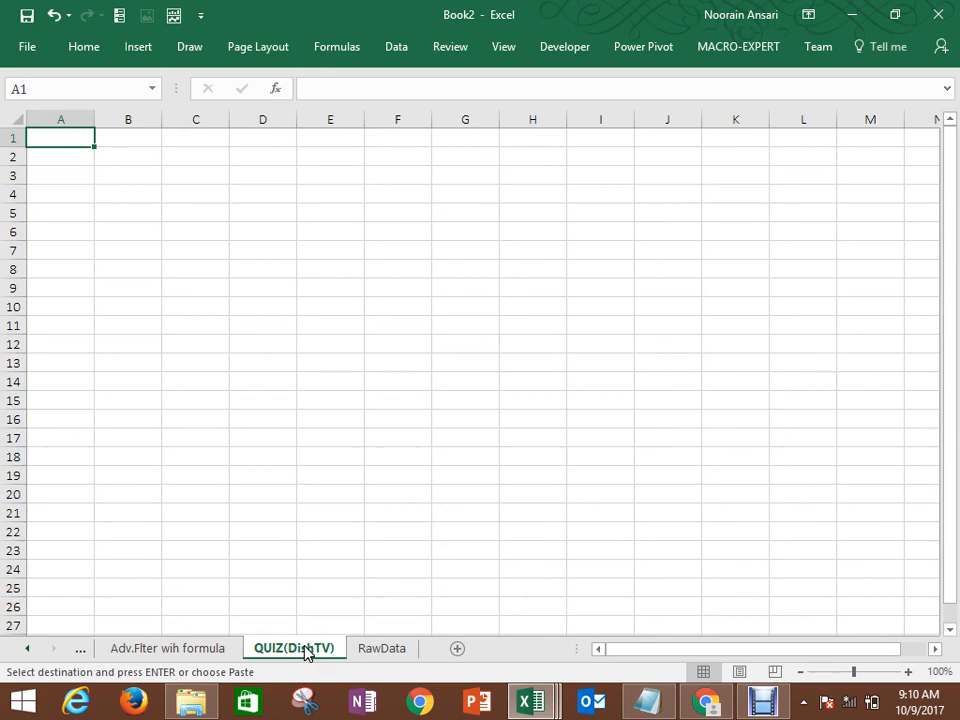
left_click(380, 645)
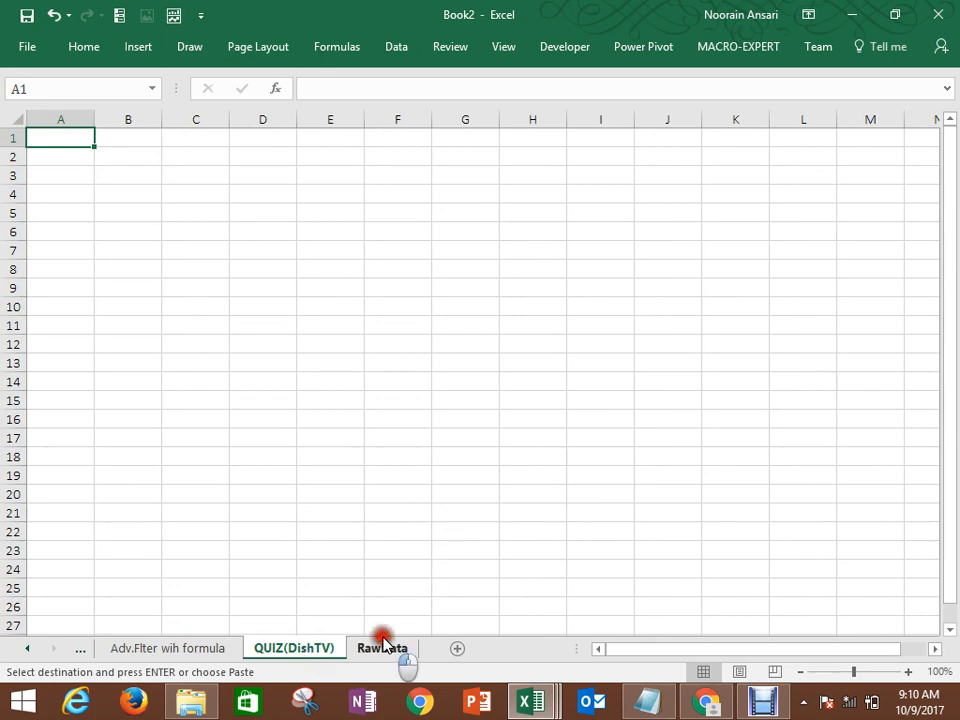
key("ctrl+Home")
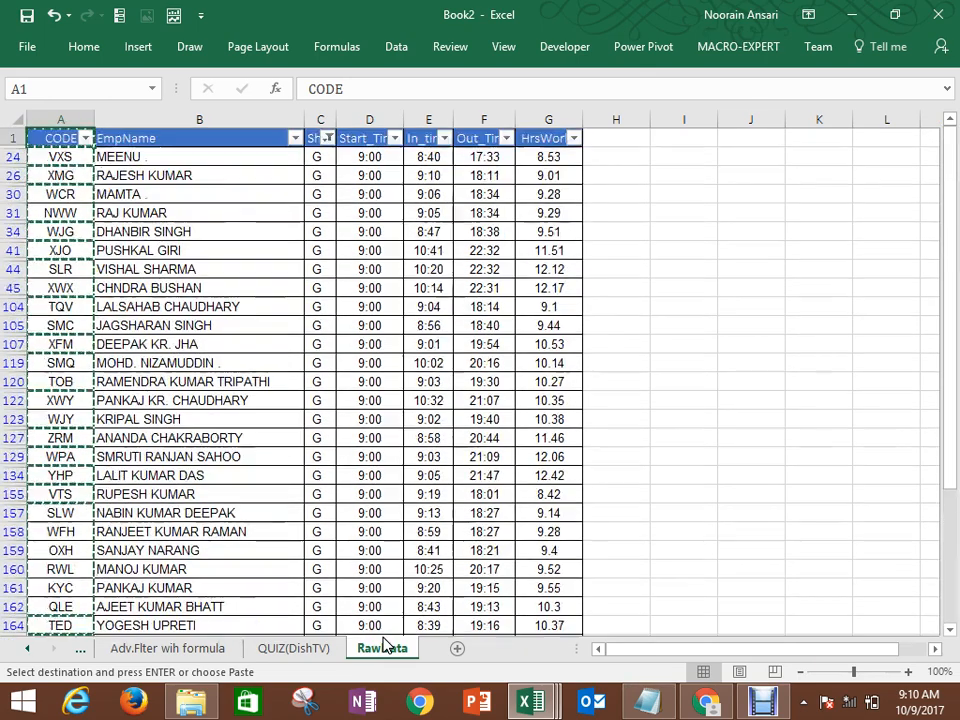
key("ctrl+shift+Down")
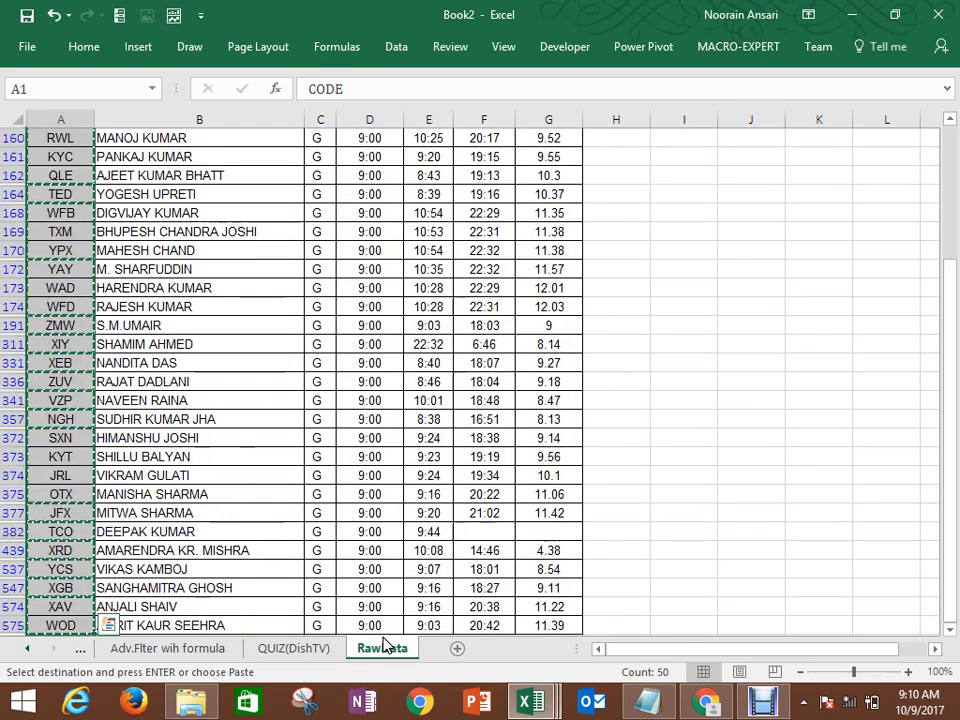
left_click(322, 650)
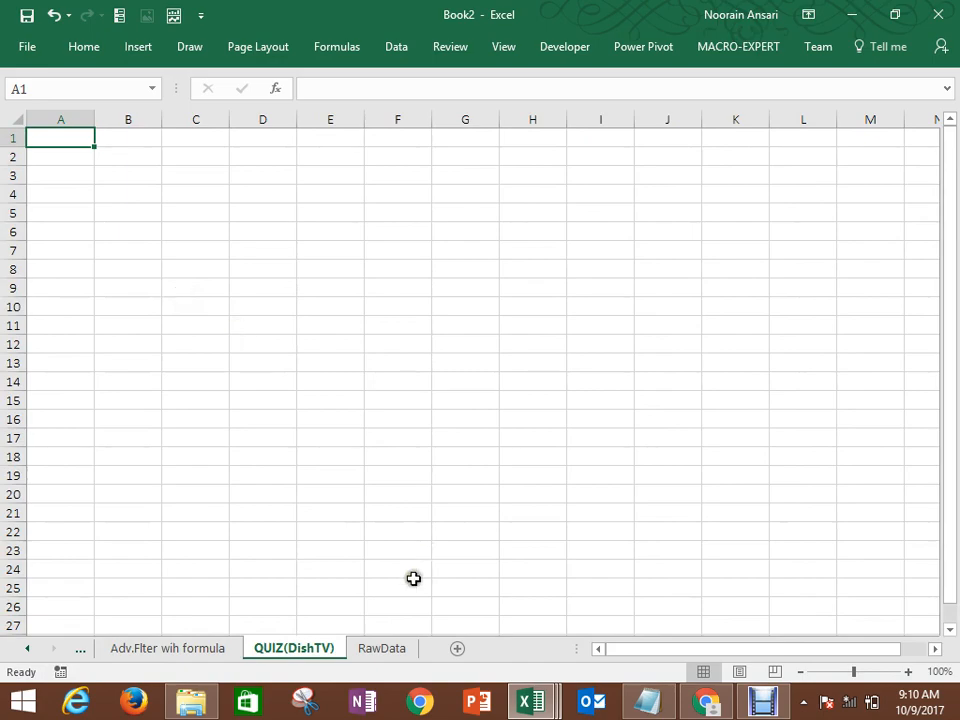
left_click(384, 648)
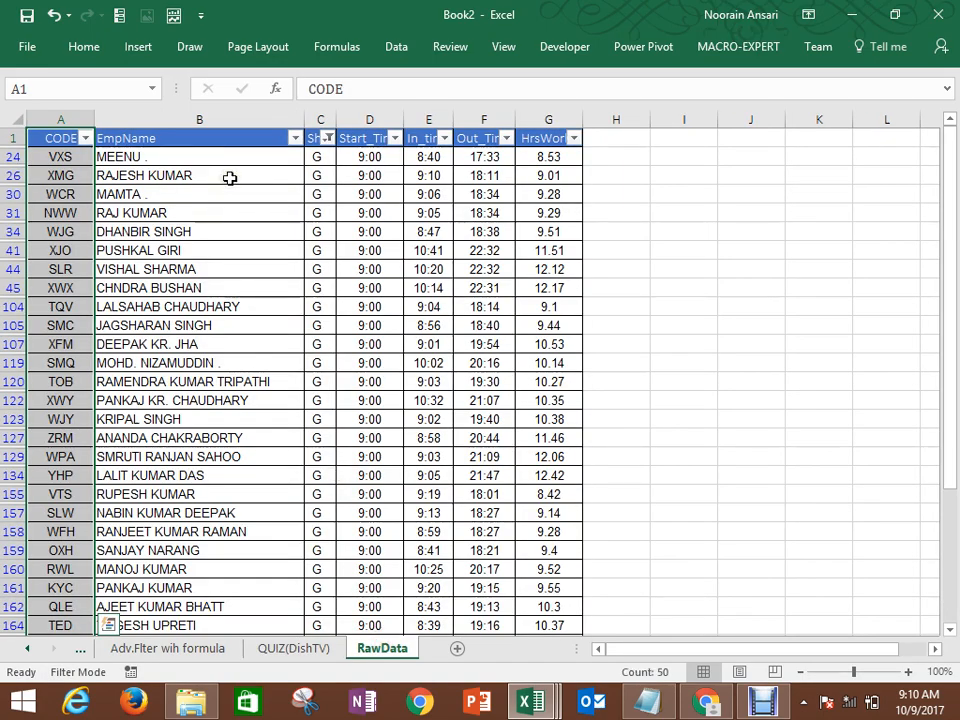
scroll(229, 178, "down", 7)
key("ctrl+c")
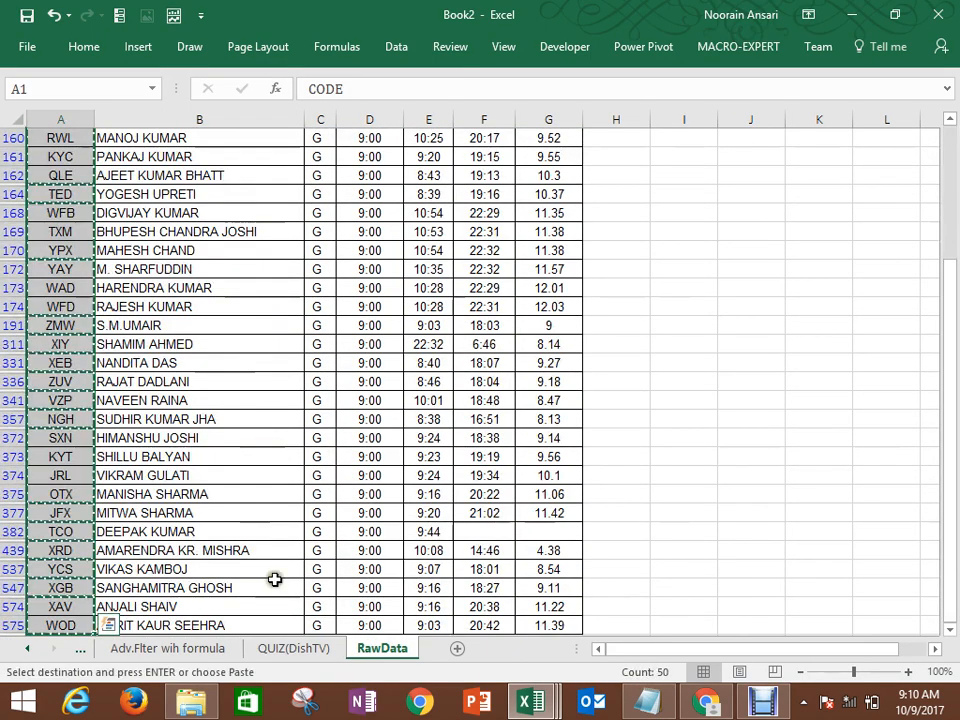
left_click(311, 653)
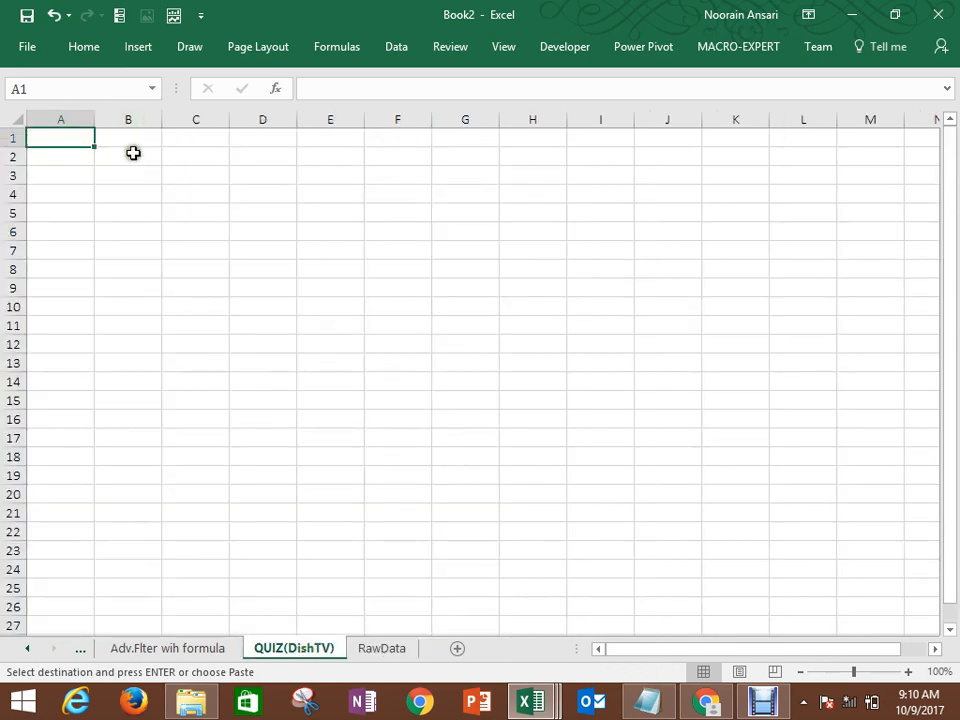
key("ctrl+v")
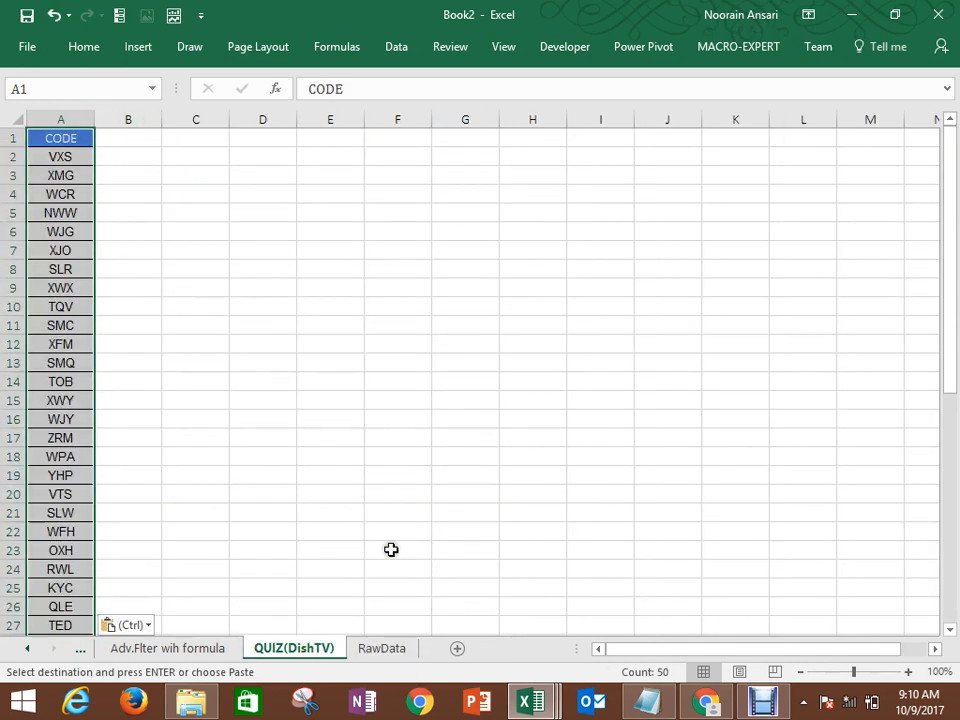
key("Down")
key("ctrl+shift+Down")
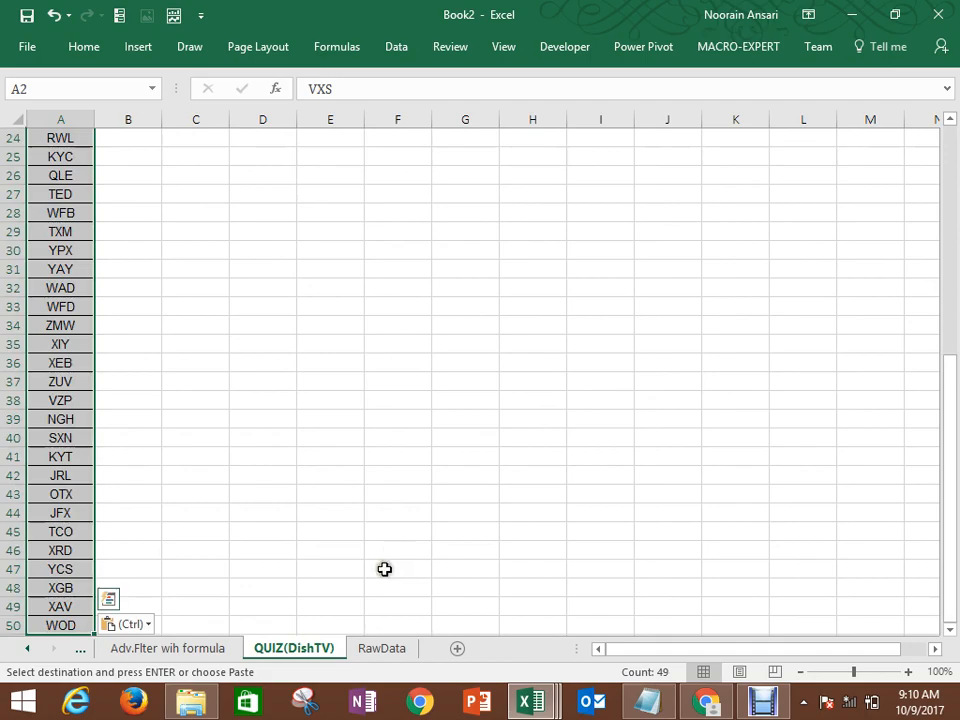
Step: Cancel the pending copy on RawData and remove the AutoFilter so all employee rows are shown
left_click(375, 648)
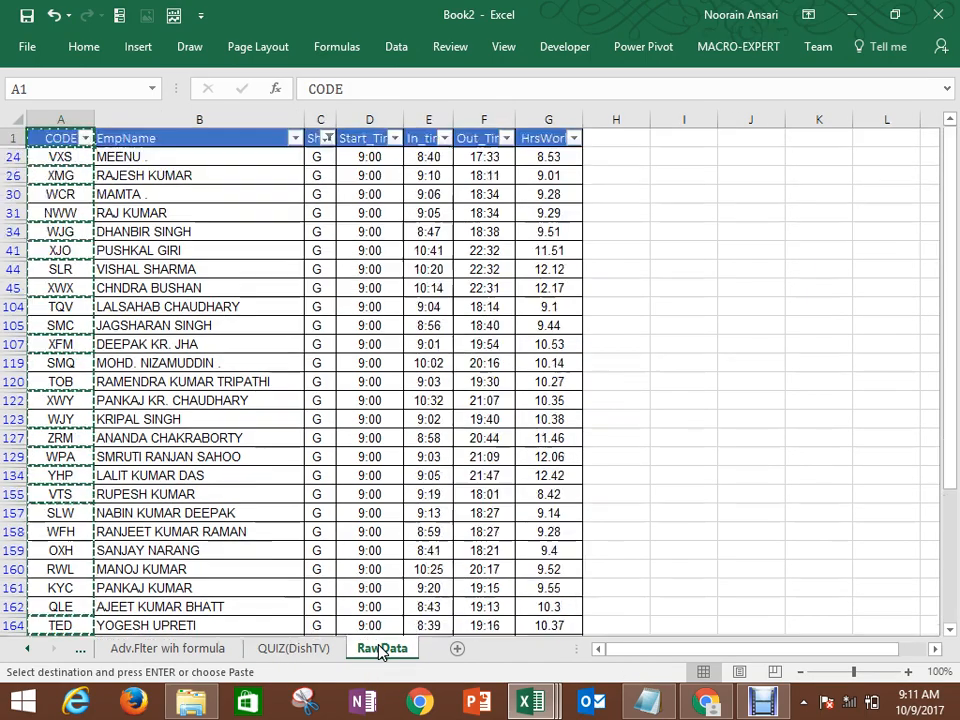
key("Escape")
key("ctrl+shift+l")
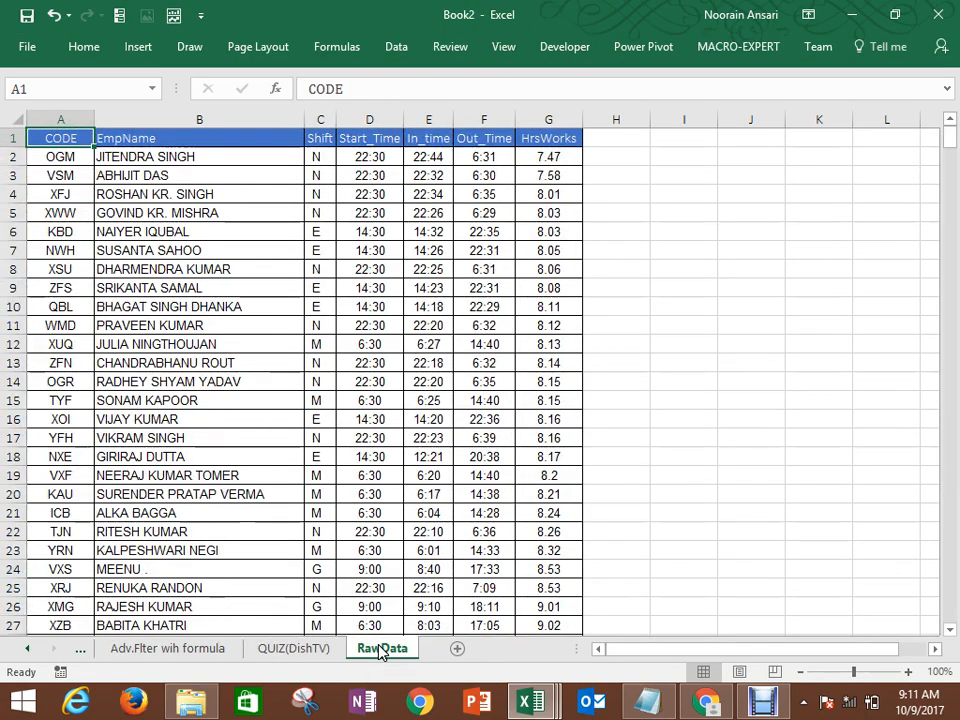
Step: Compare the code list on QUIZ(DishTV) with the full attendance table on RawData
key("Down")
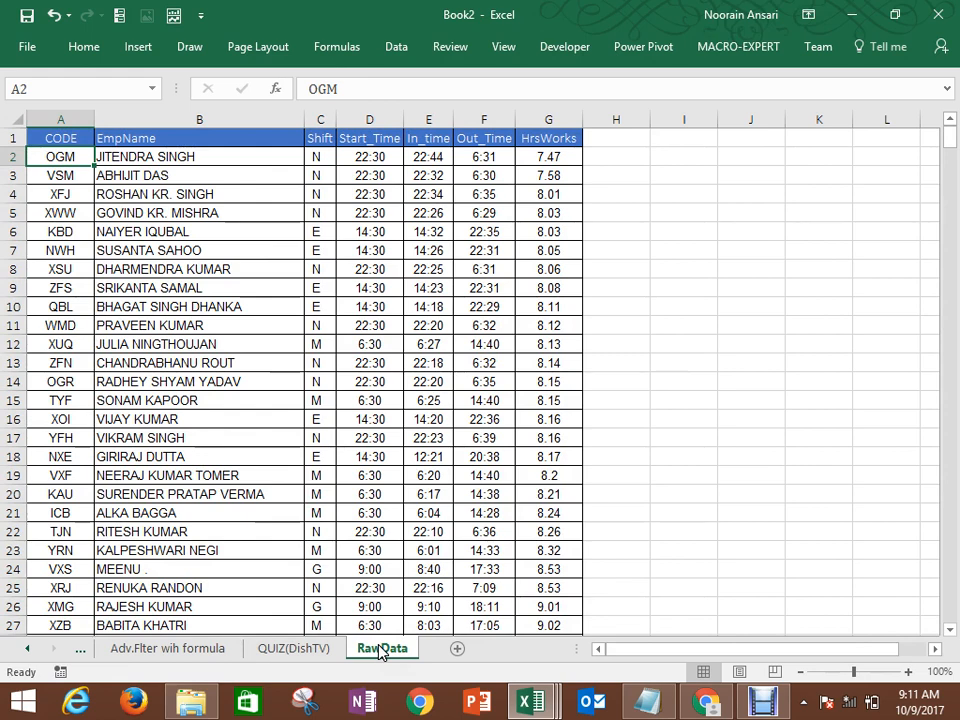
left_click(293, 648)
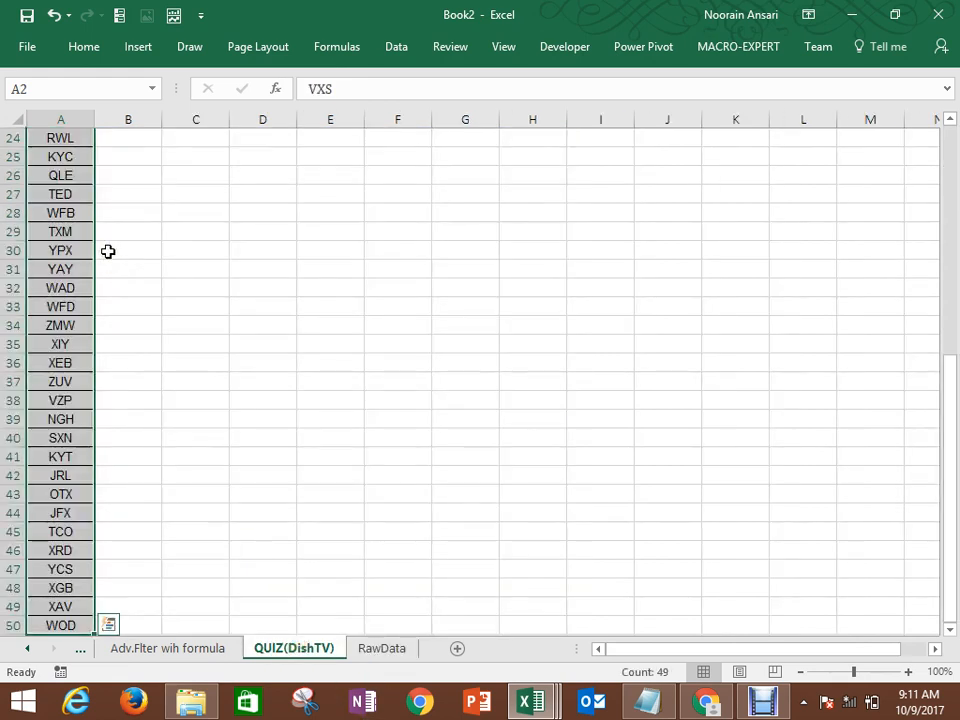
key("ctrl+Home")
key("Right")
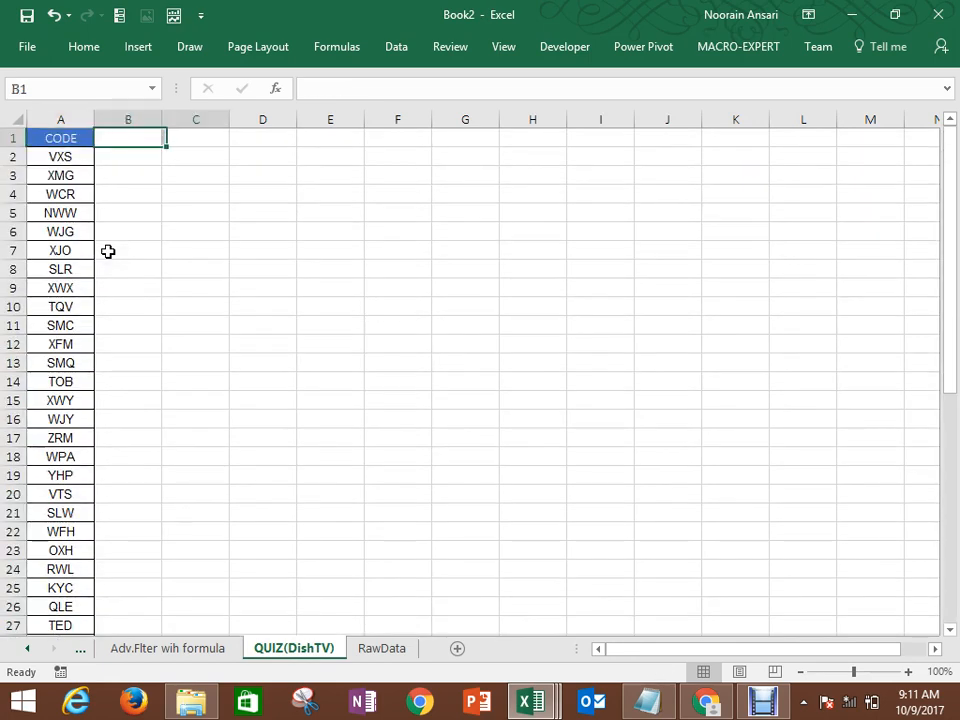
key("shift+Right")
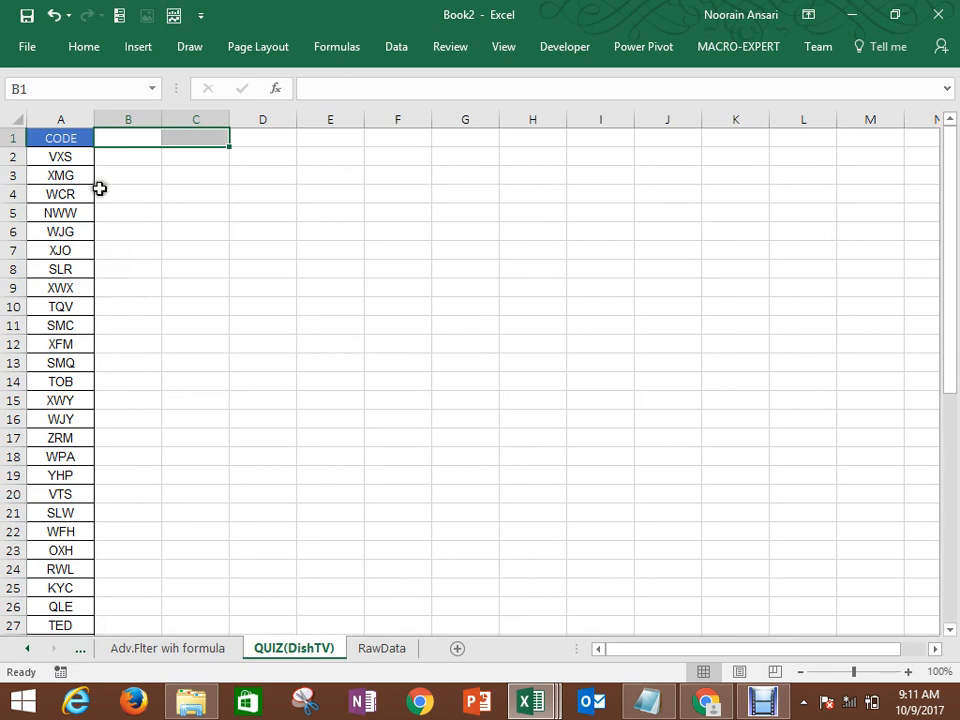
left_click(114, 138)
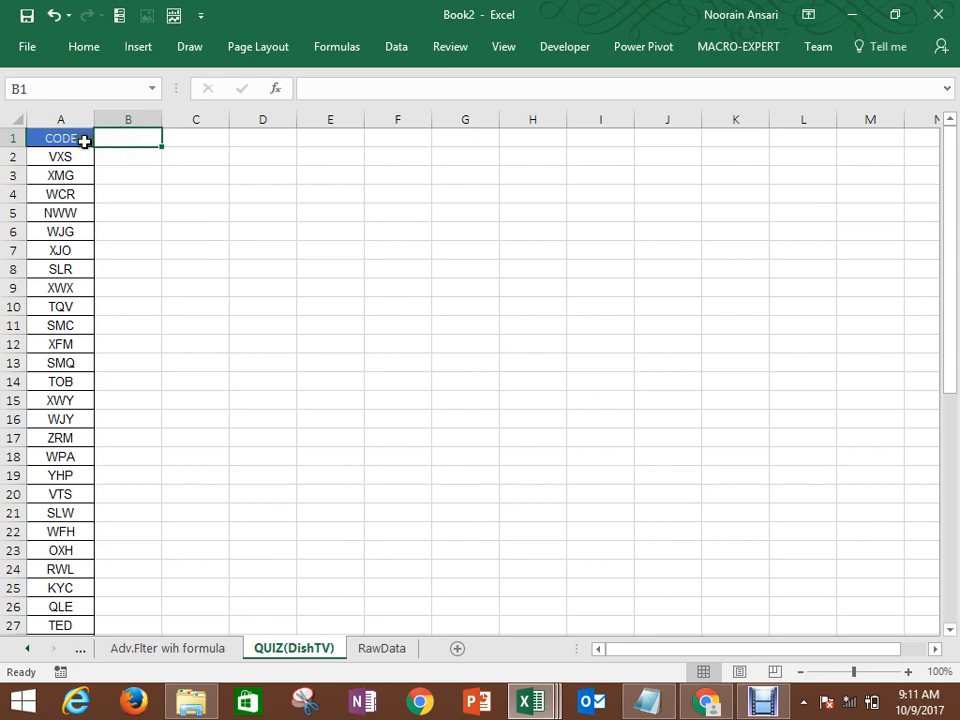
left_click(85, 140)
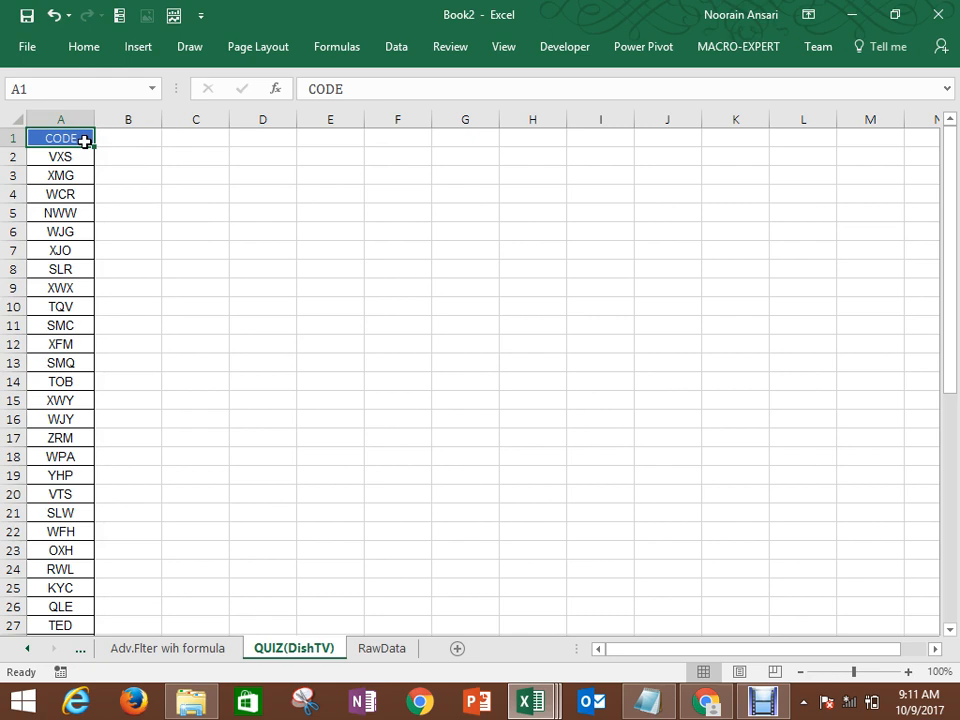
left_click(353, 652)
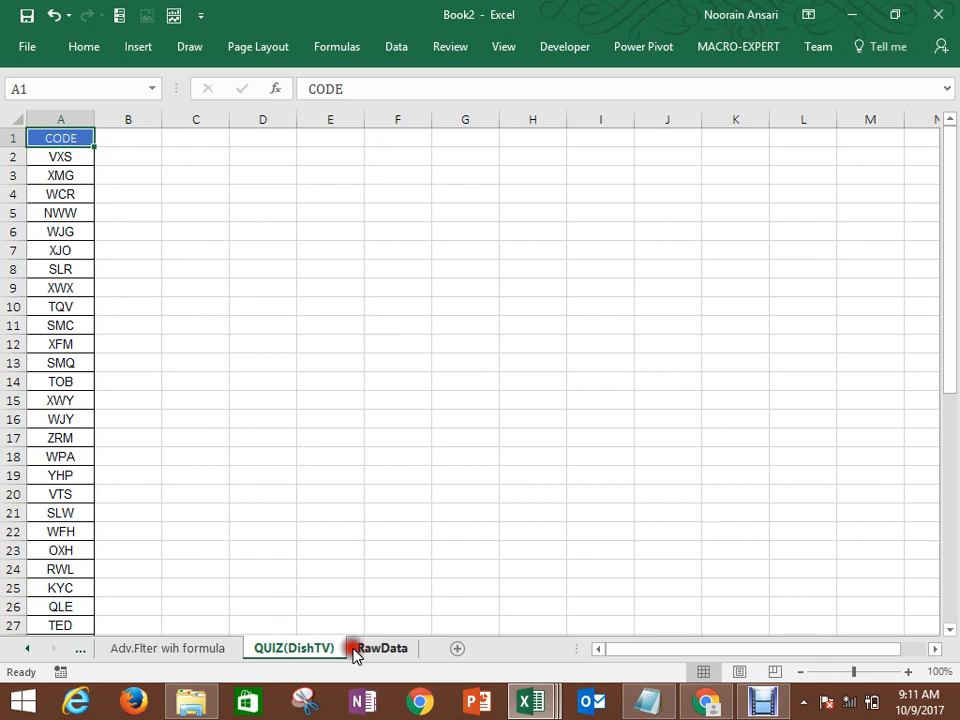
left_click(163, 196)
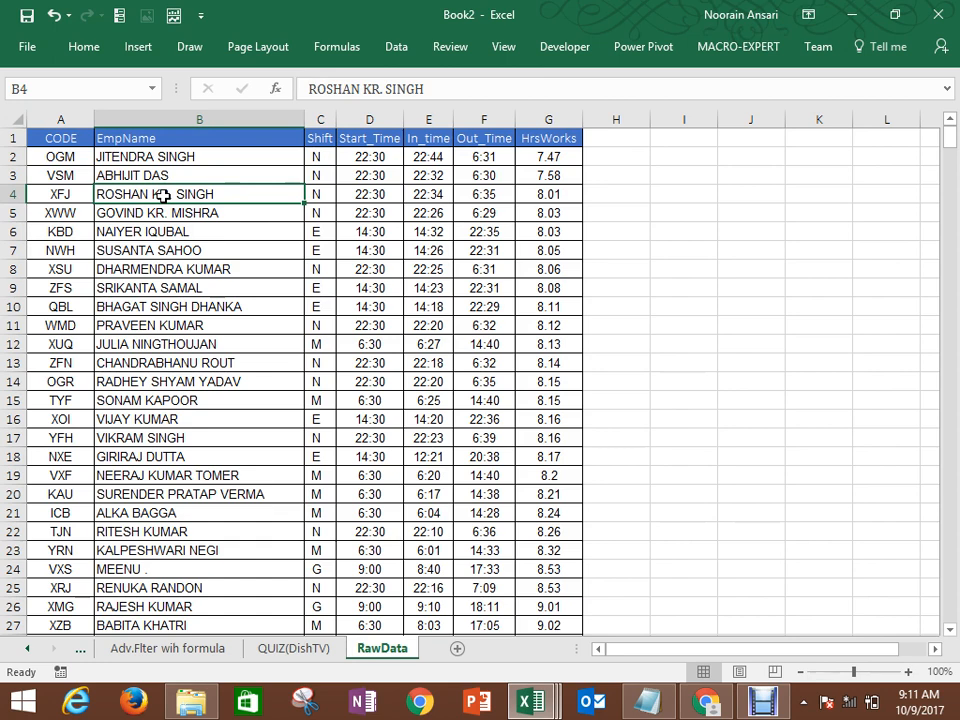
Step: Start an Advanced Filter from QUIZ(DishTV) that copies to another location, with RawData A1:G596 as the list range
left_click(296, 650)
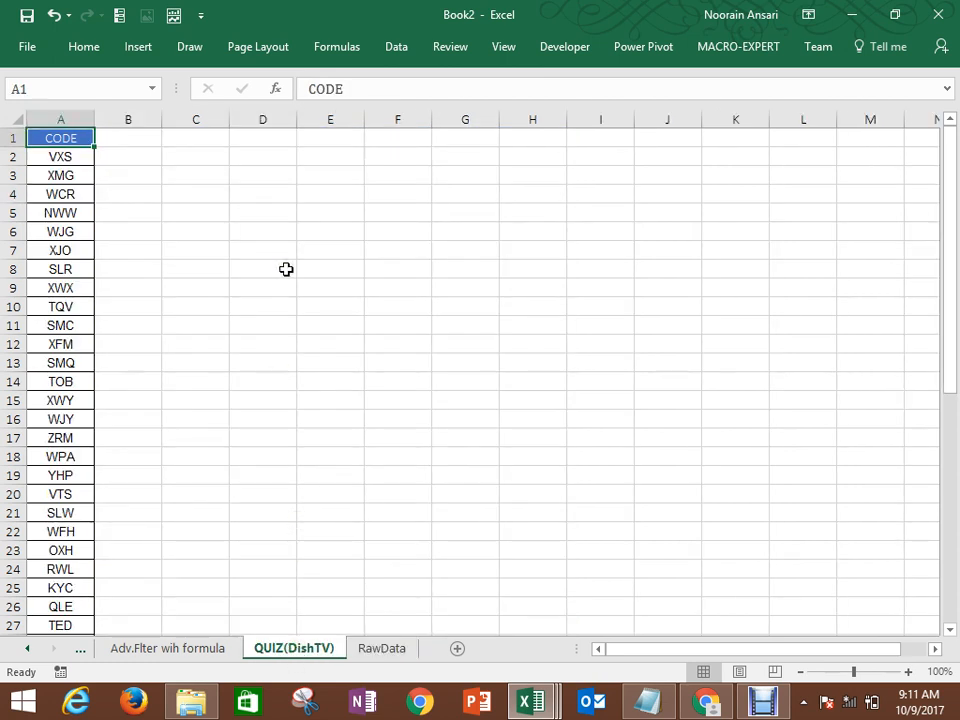
key("alt+a")
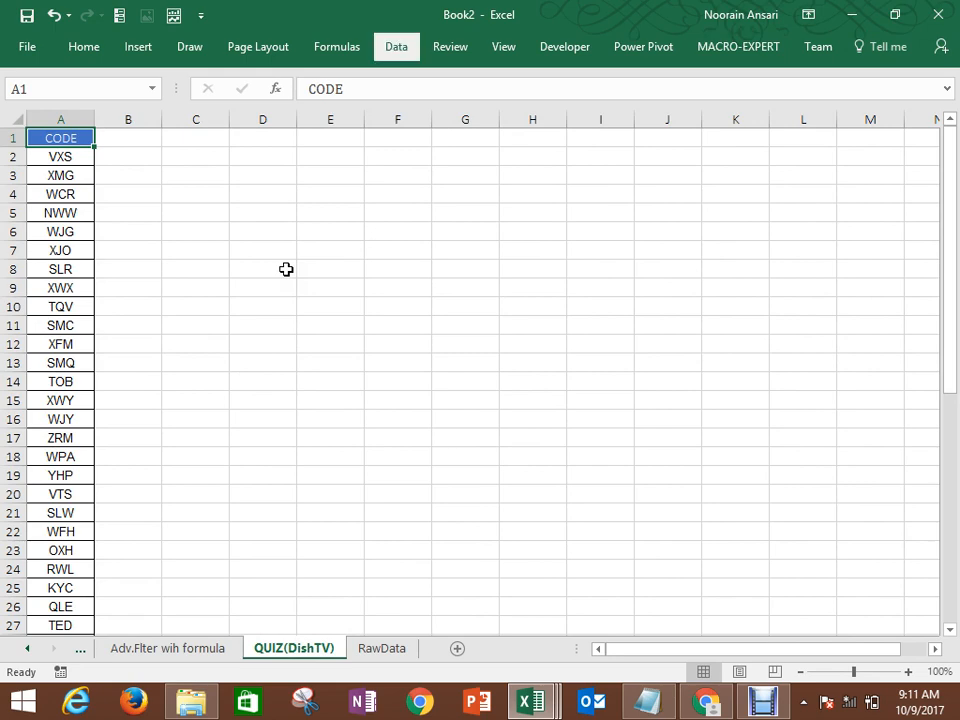
key("q")
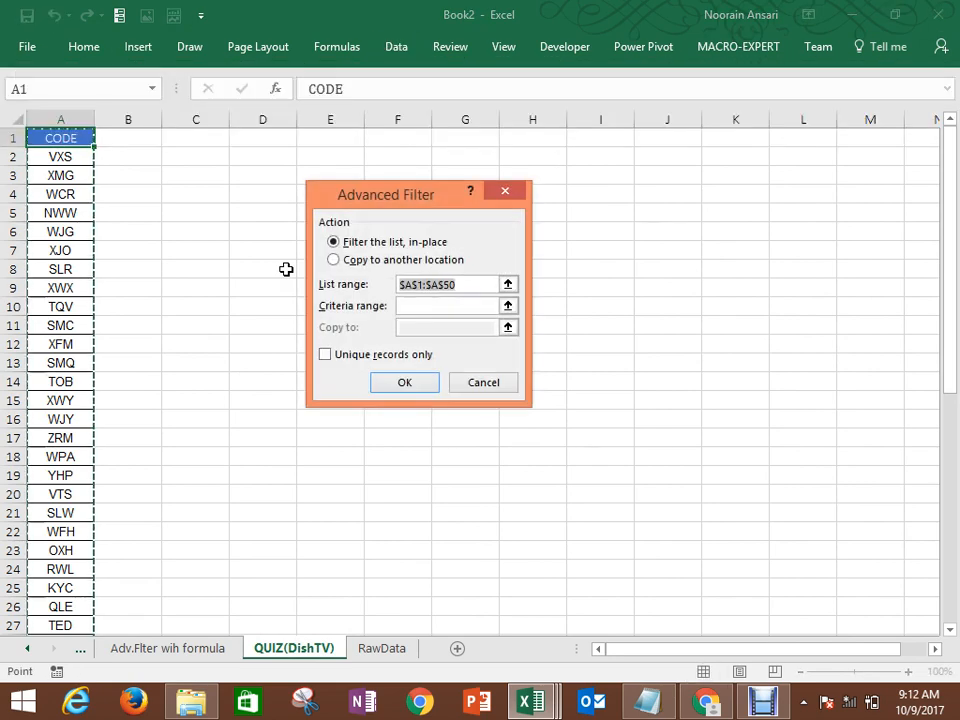
left_click(333, 259)
left_click(508, 284)
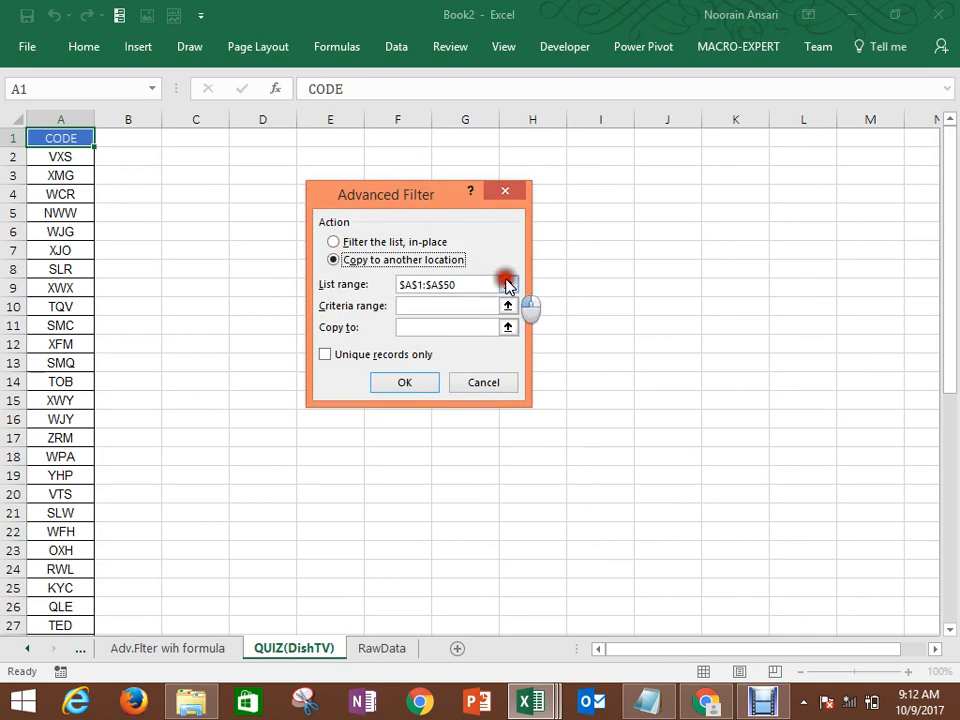
left_click(368, 650)
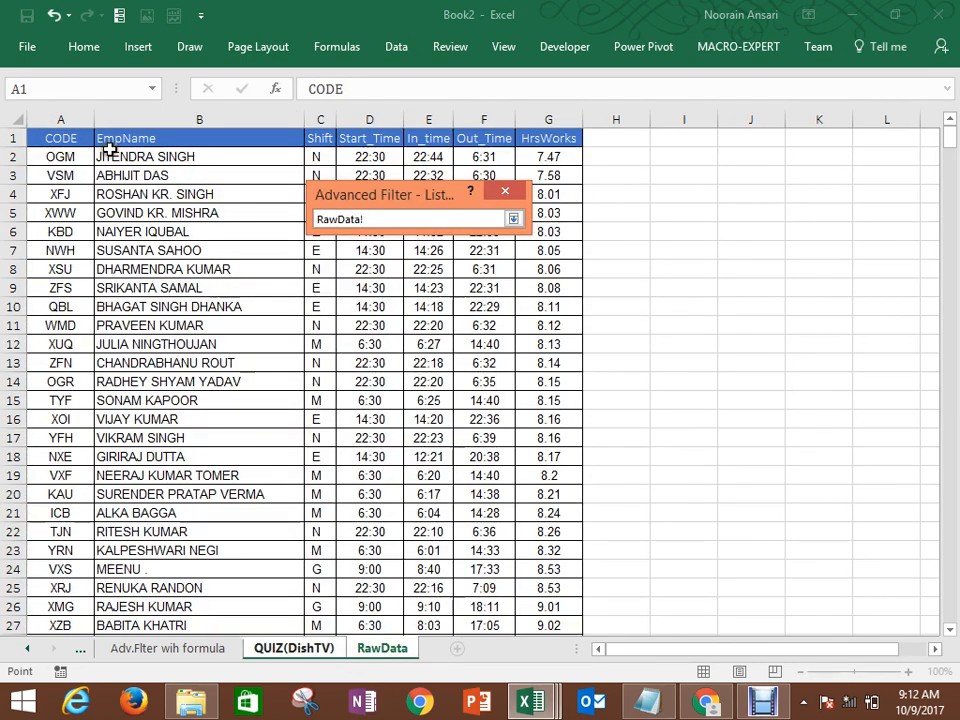
left_click(67, 141)
key("ctrl+shift+Right")
key("ctrl+shift+Down")
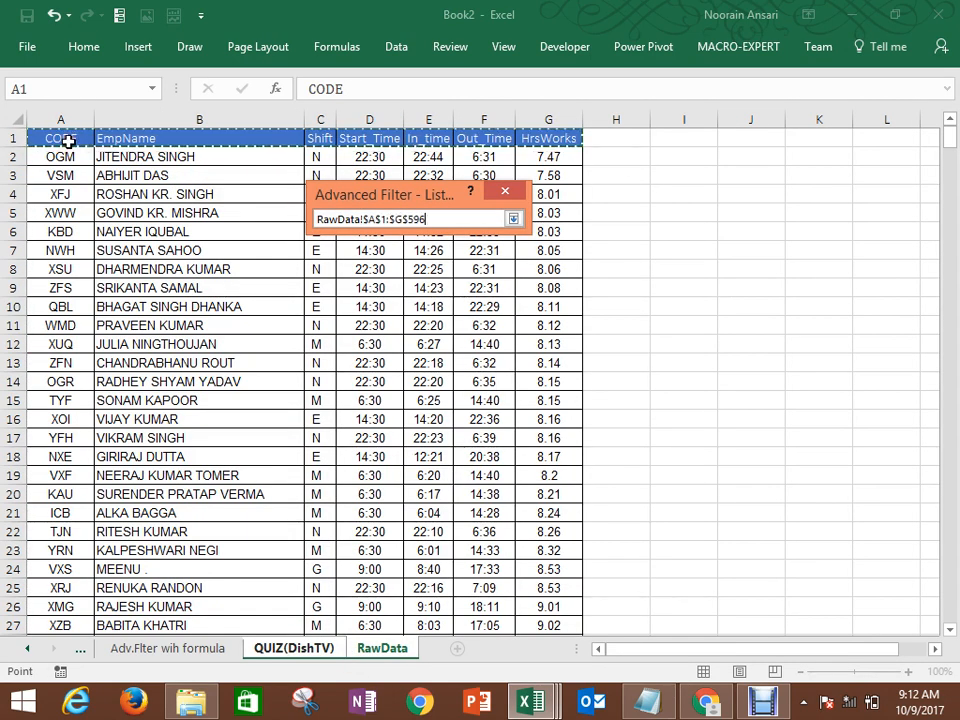
key("Return")
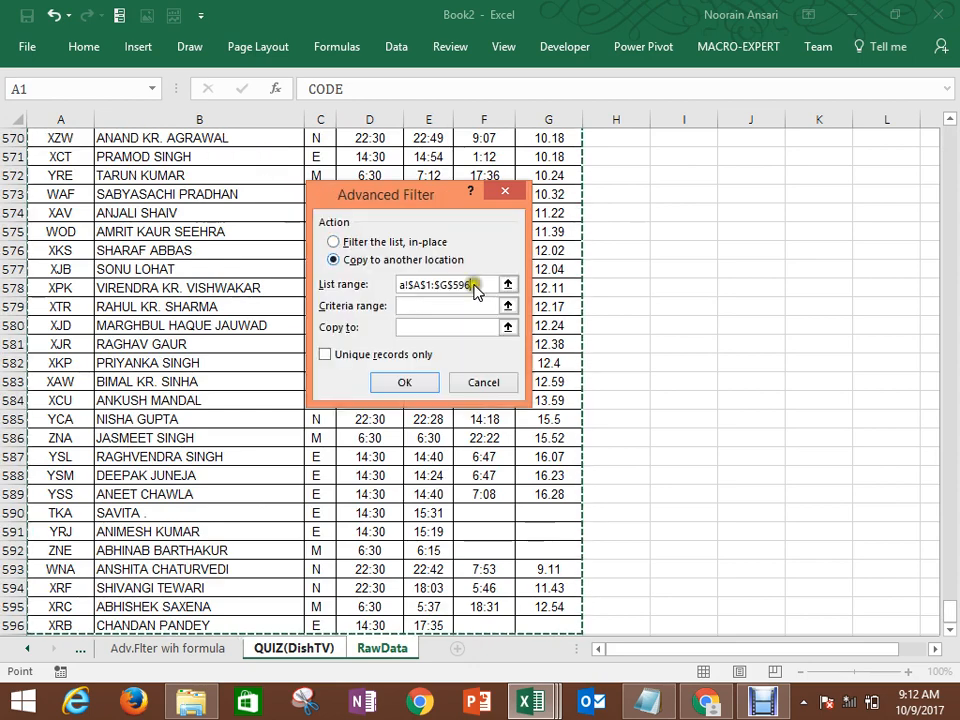
Step: Set the Advanced Filter criteria range to the CODE list in A1:A50 of QUIZ(DishTV)
left_click(507, 313)
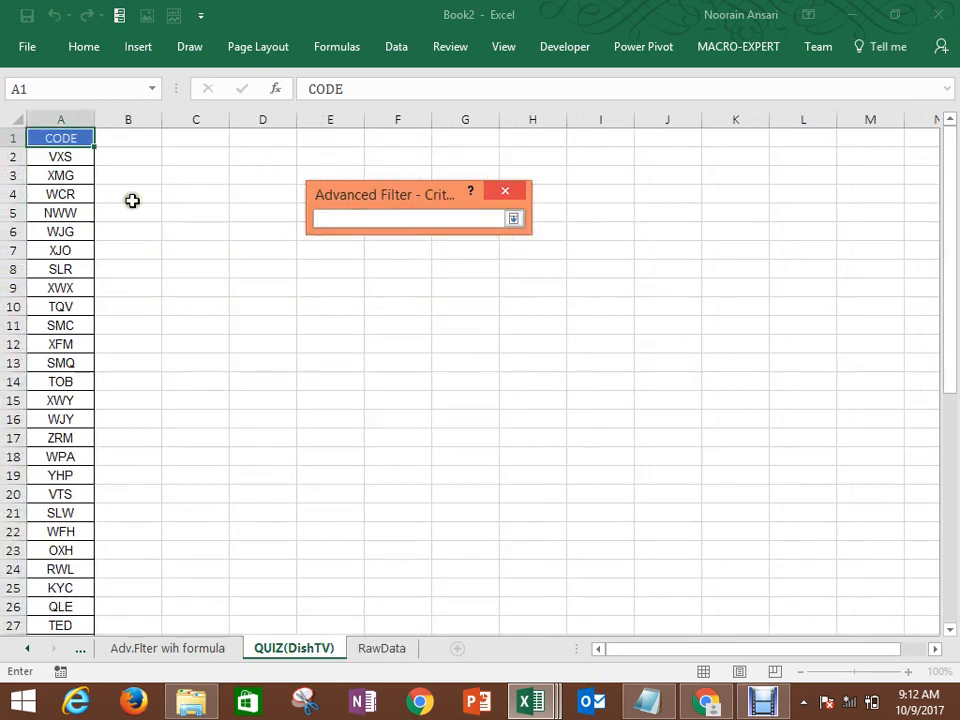
left_click(72, 139)
key("ctrl+shift+Down")
key("Return")
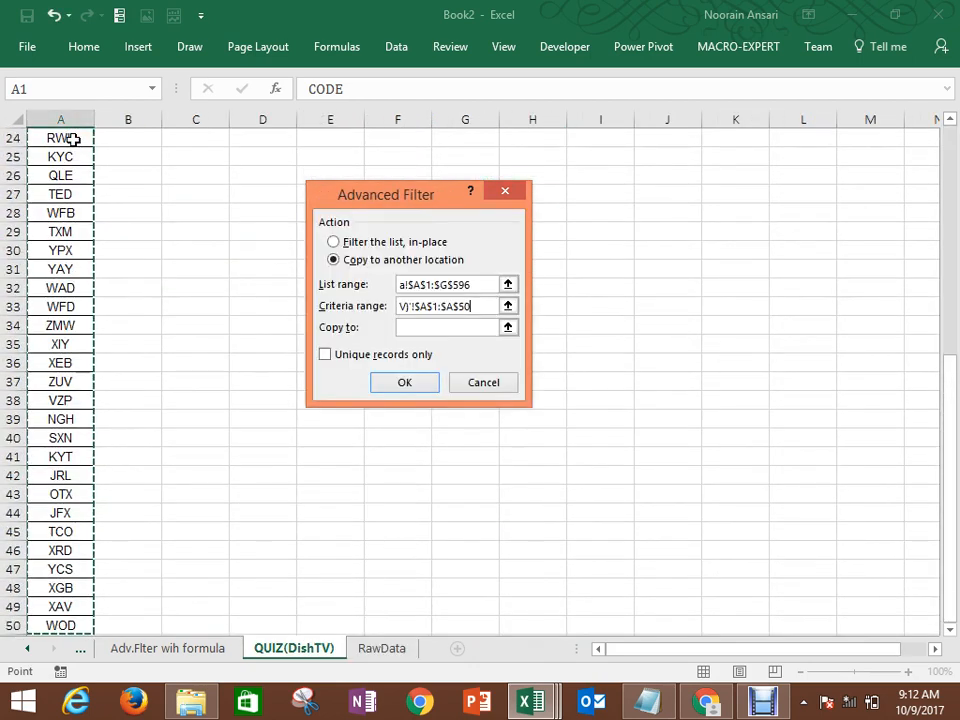
Step: Set cell B1 of QUIZ(DishTV) as the copy destination and run the Advanced Filter
left_click(509, 331)
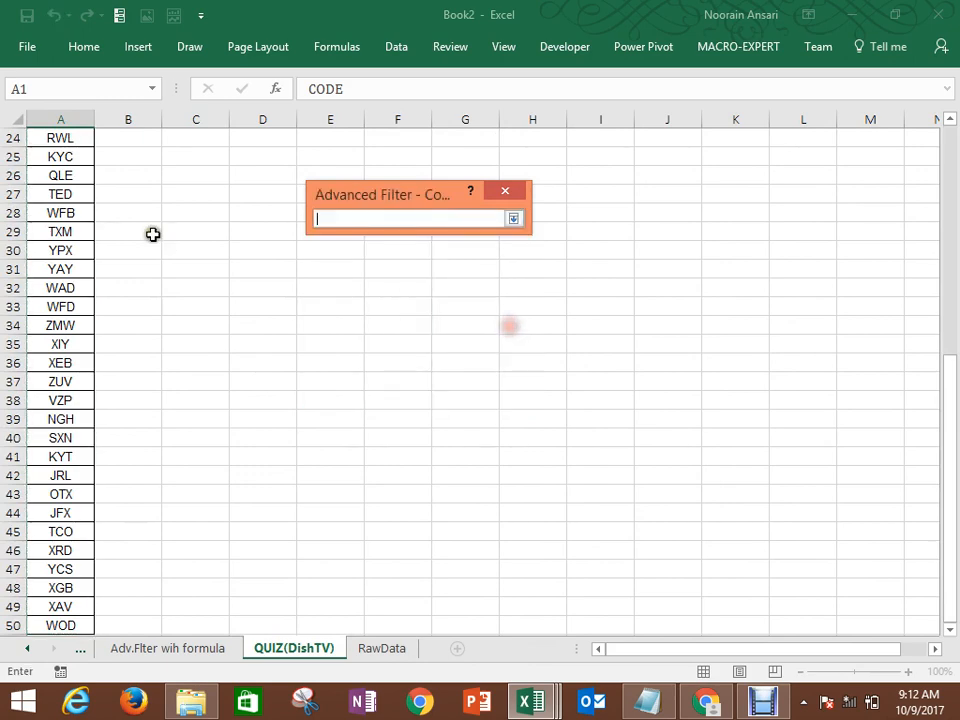
left_click(146, 208)
key("ctrl+Up")
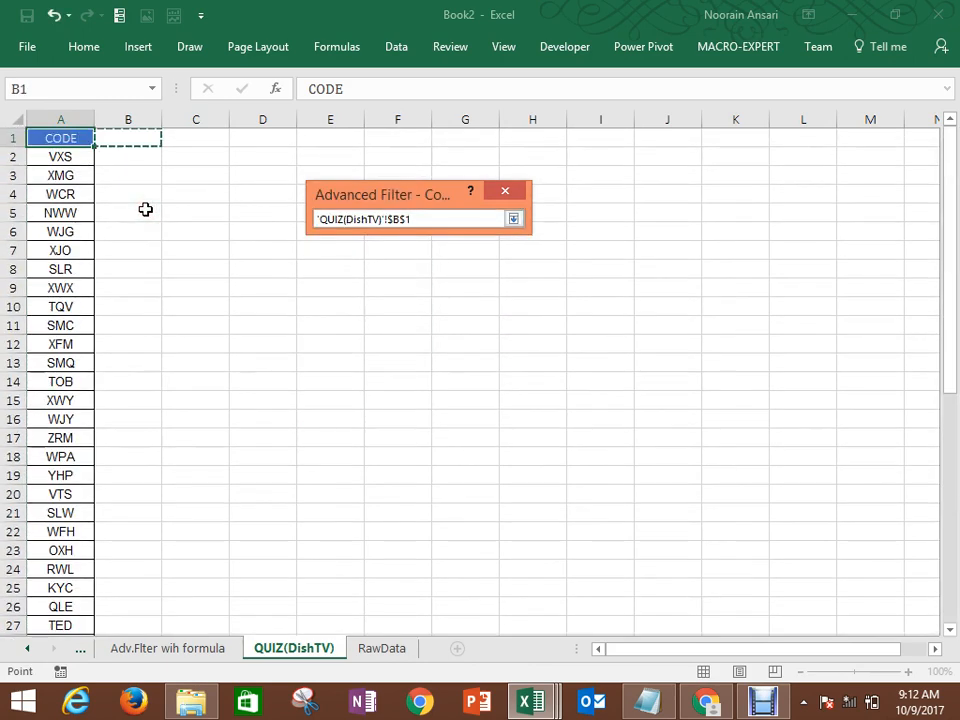
key("Return")
left_click(400, 384)
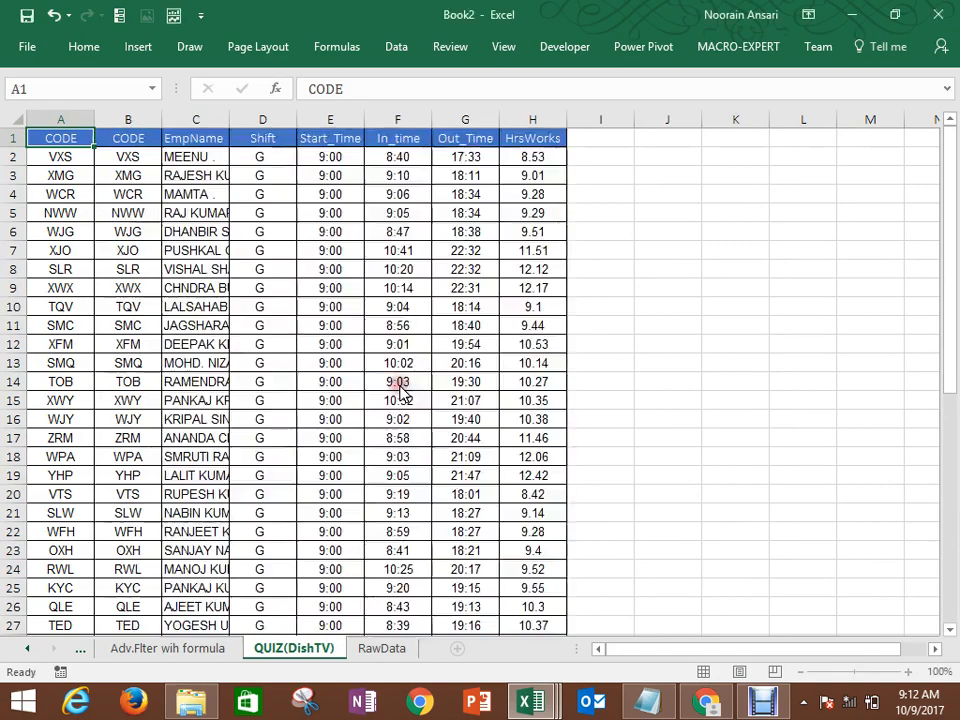
Step: Delete the duplicate CODE column B from the extracted table and go to its end
left_click(138, 121)
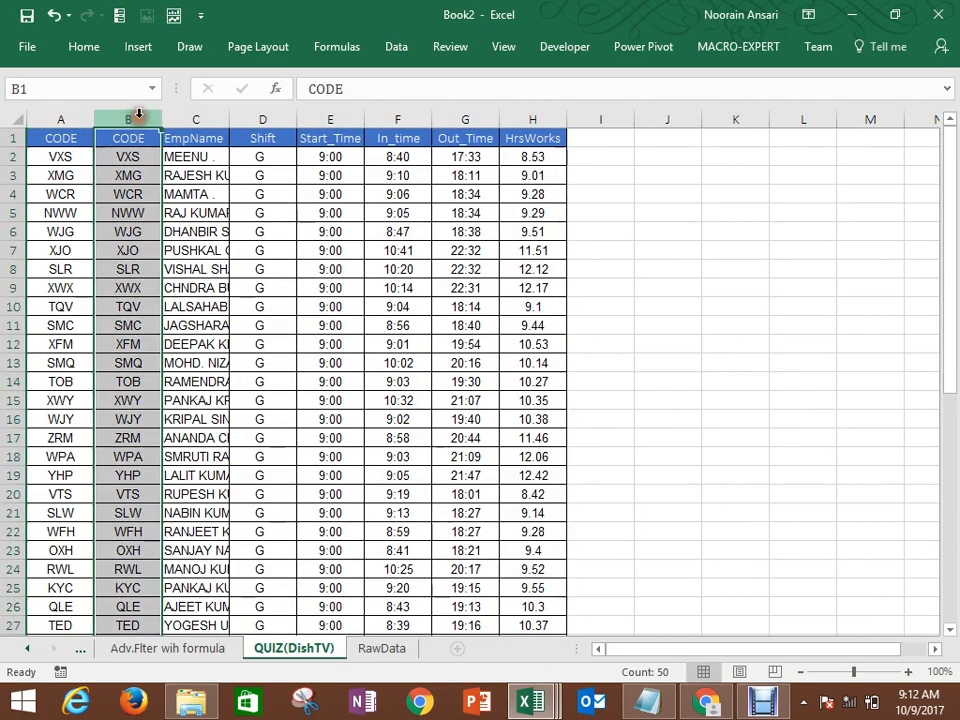
key("ctrl+minus")
key("ctrl+Down")
key("Down")
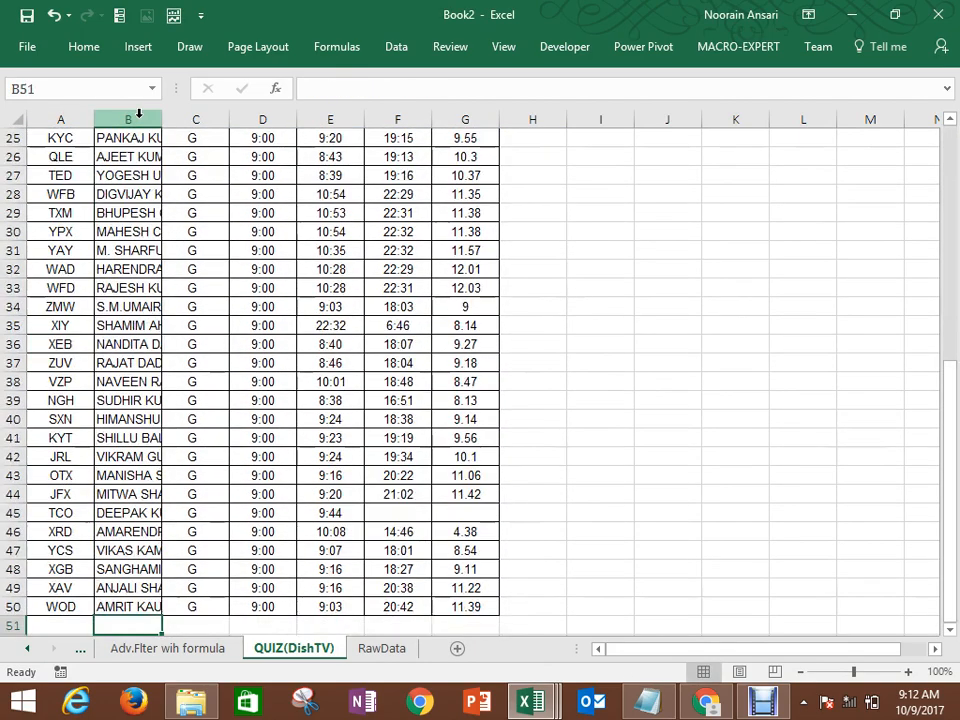
Step: Copy the employee code in cell A29 of QUIZ(DishTV) for checking against the source data
key("Up")
key("Up")
key("Up")
key("Up")
key("Up")
key("Up")
key("Up")
key("Up")
key("Up")
key("Up")
key("Up")
key("Up")
key("Up")
key("Up")
key("Up")
key("Up")
key("Up")
key("Up")
key("Up")
key("Up")
key("Left")
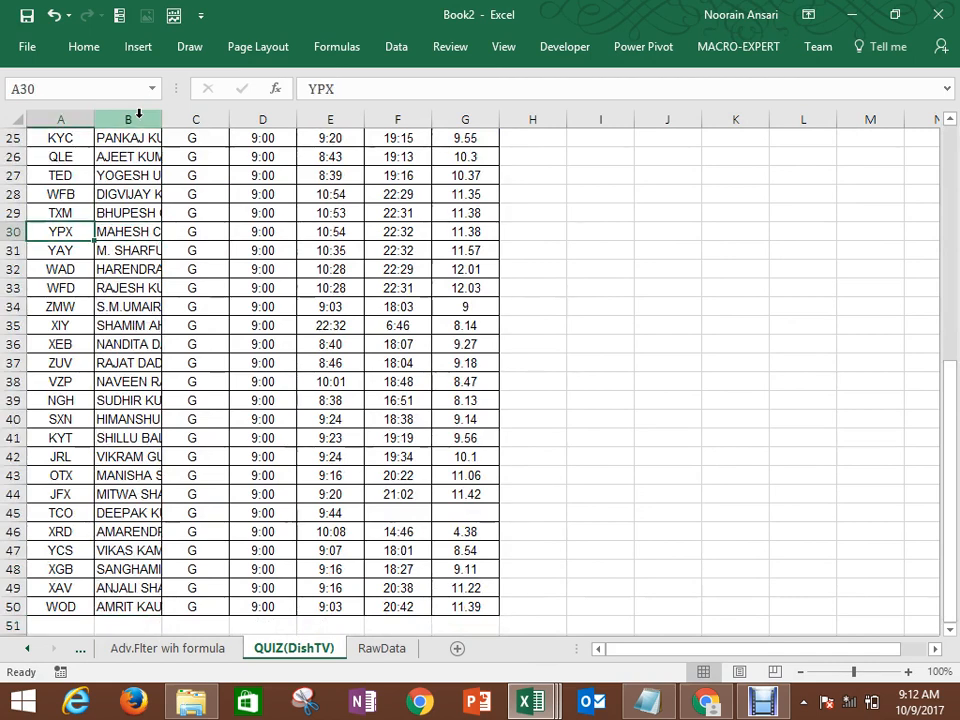
key("Up")
key("ctrl+c")
key("Right")
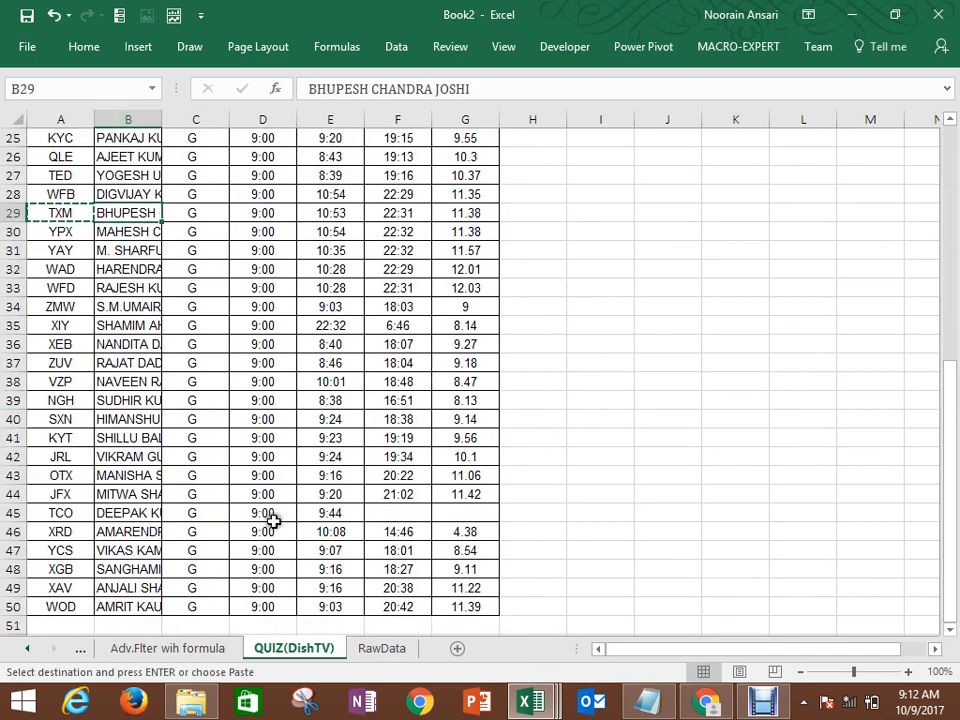
Step: Find the copied employee code on RawData and select its record through the HrsWorks column to compare it
left_click(378, 650)
left_click(328, 378)
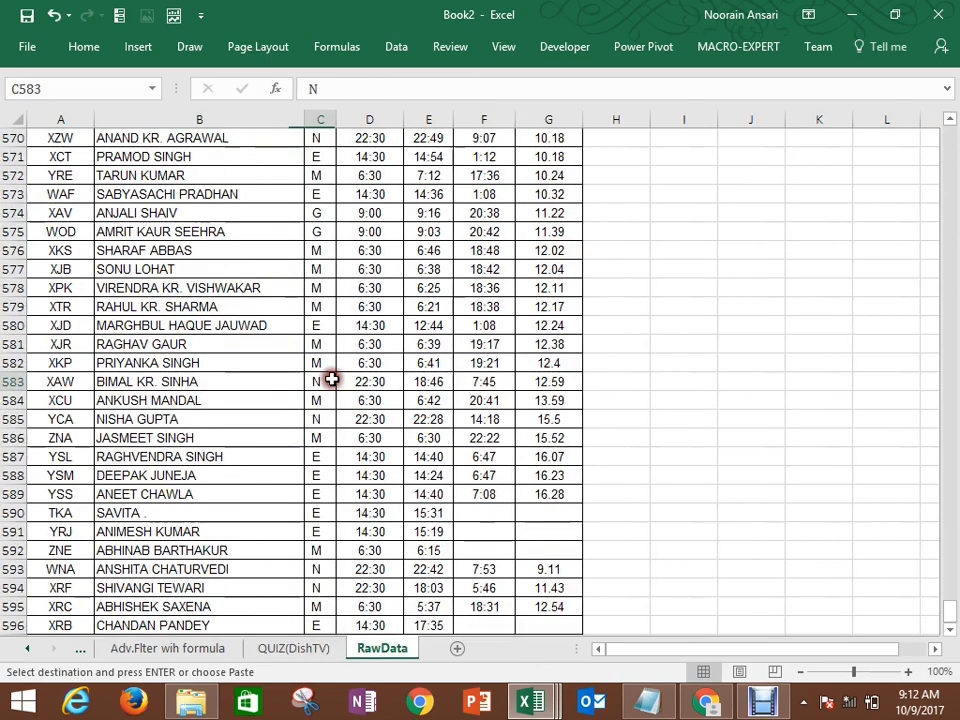
key("ctrl+f")
type("TXM")
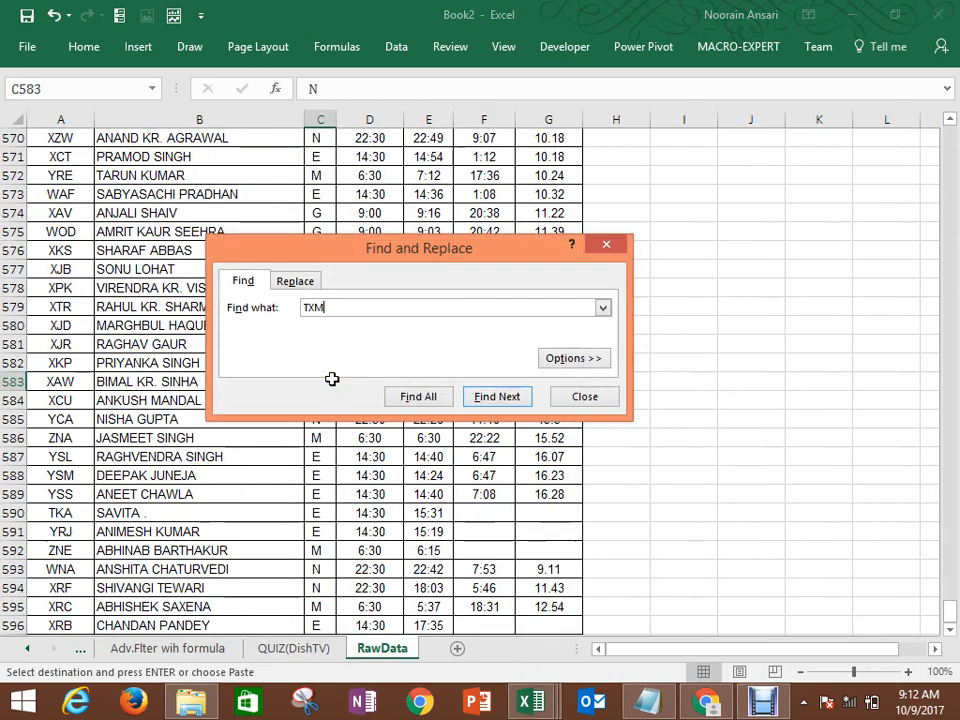
key("Return")
key("Escape")
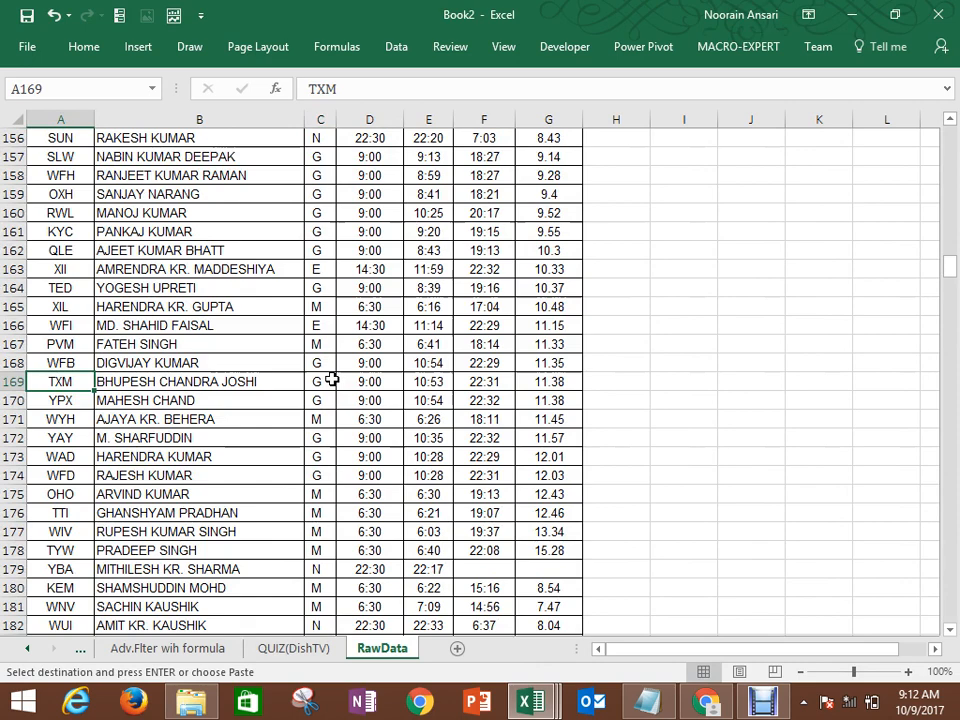
key("ctrl+shift+Right")
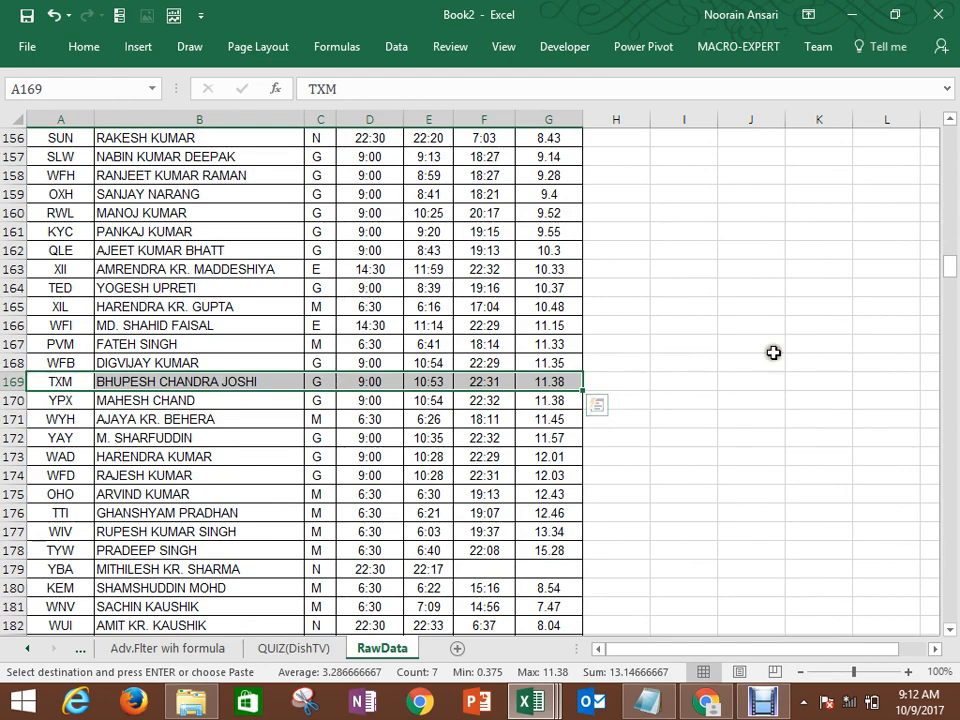
left_click(706, 231)
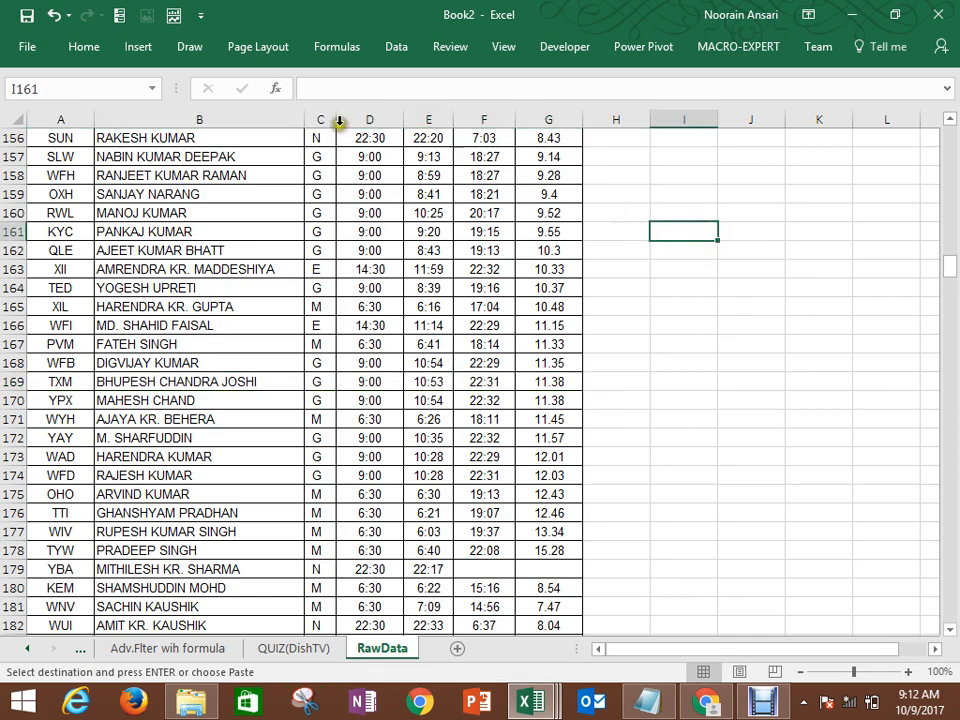
Step: Start saving the workbook under a new name and browse to Desktop > MIS & ANALYTICS GROUP > Oct-17 as the location
left_click(27, 47)
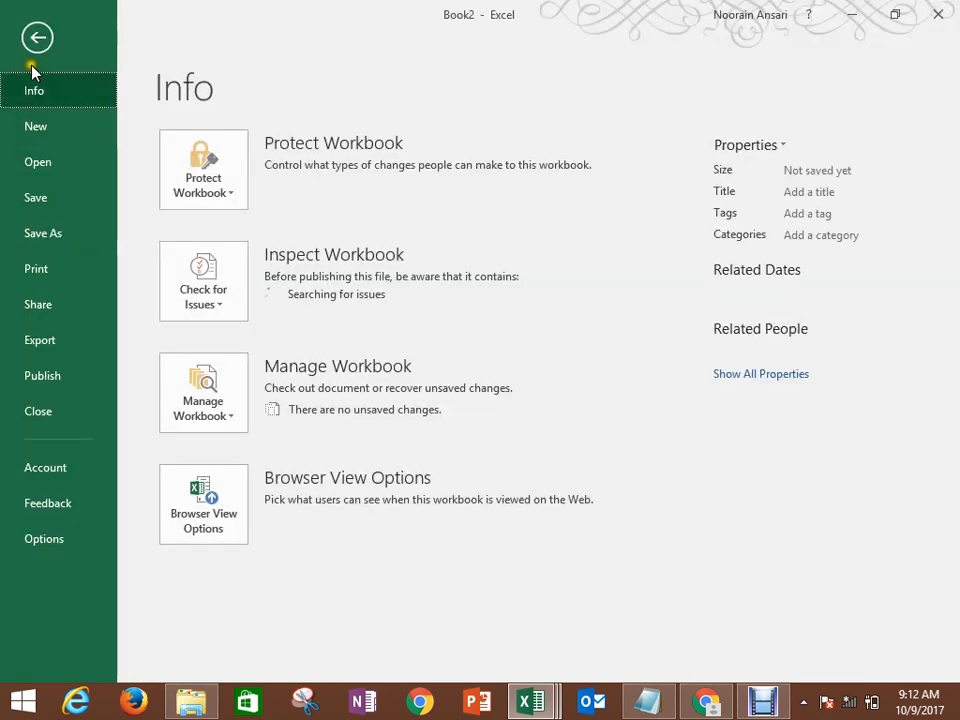
left_click(58, 233)
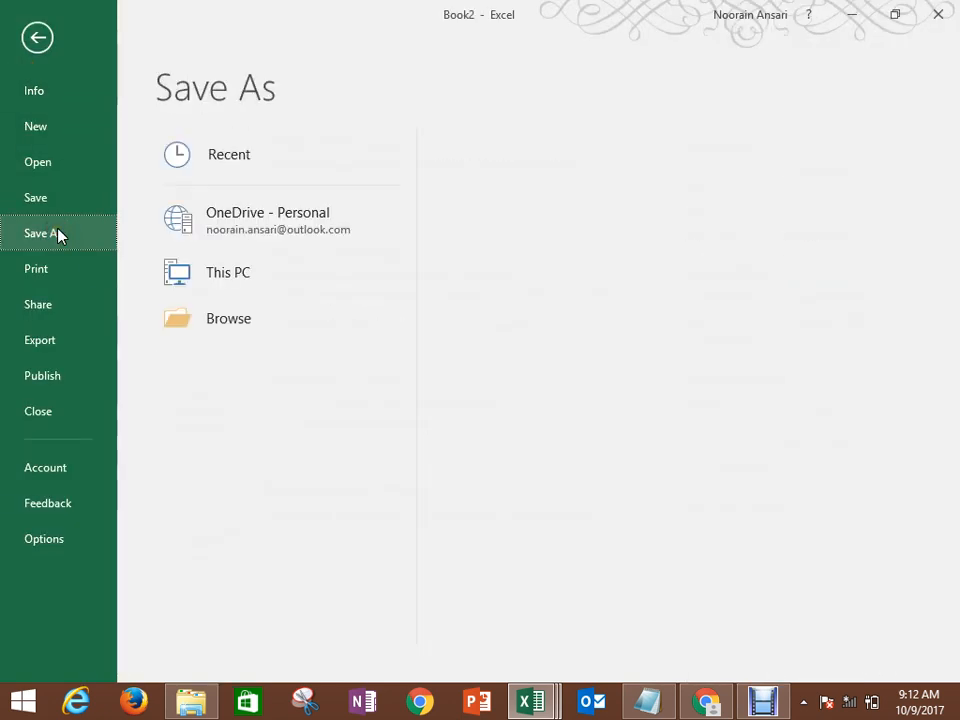
left_click(228, 273)
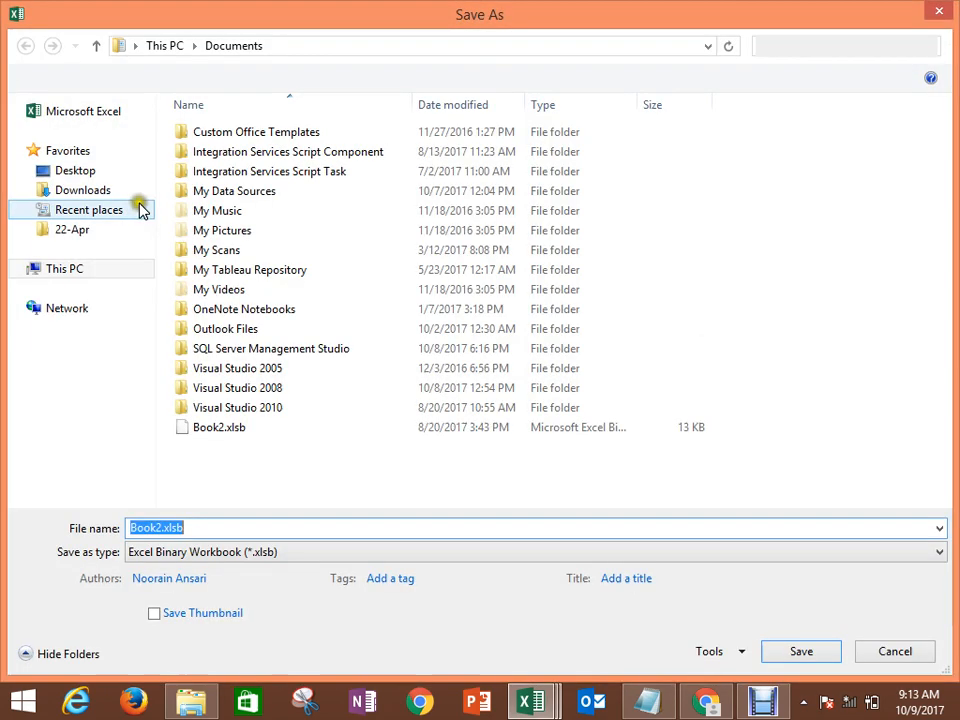
left_click(86, 173)
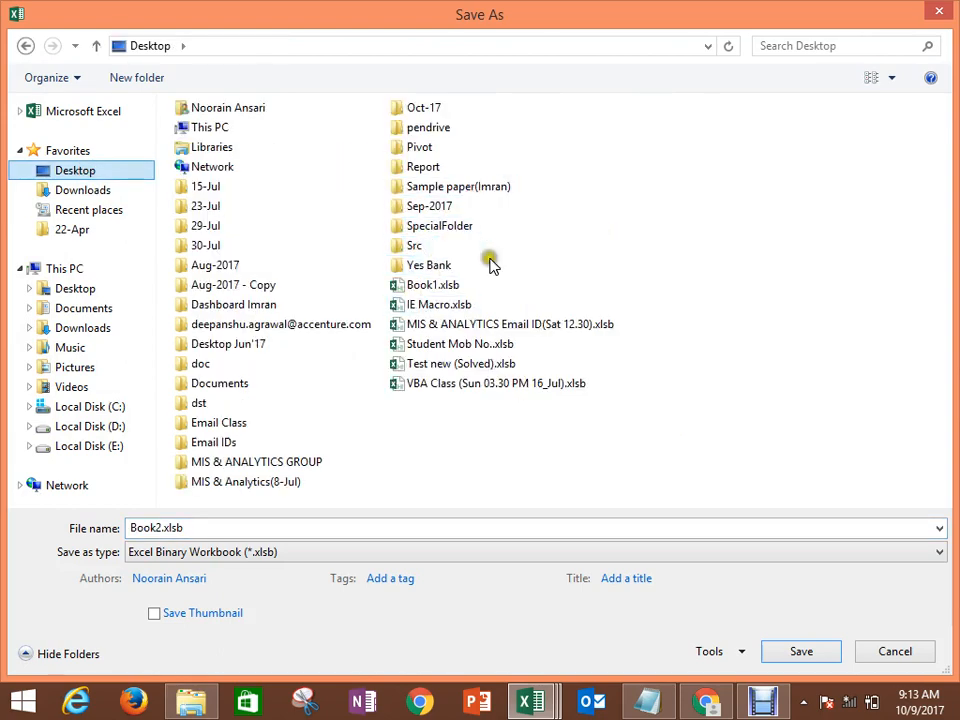
double_click(437, 112)
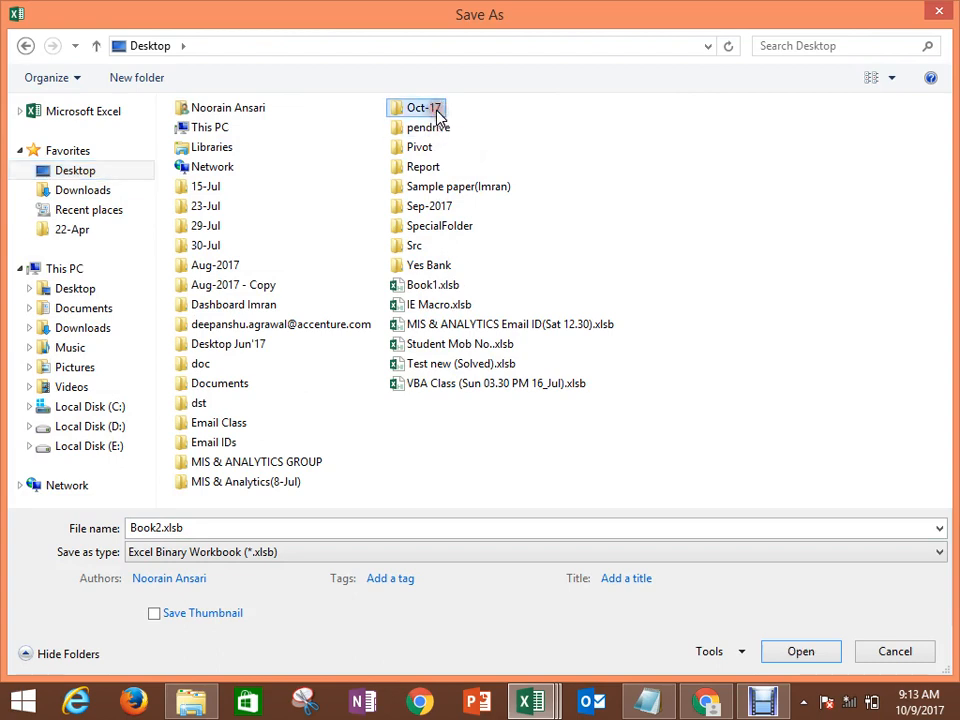
left_click(27, 46)
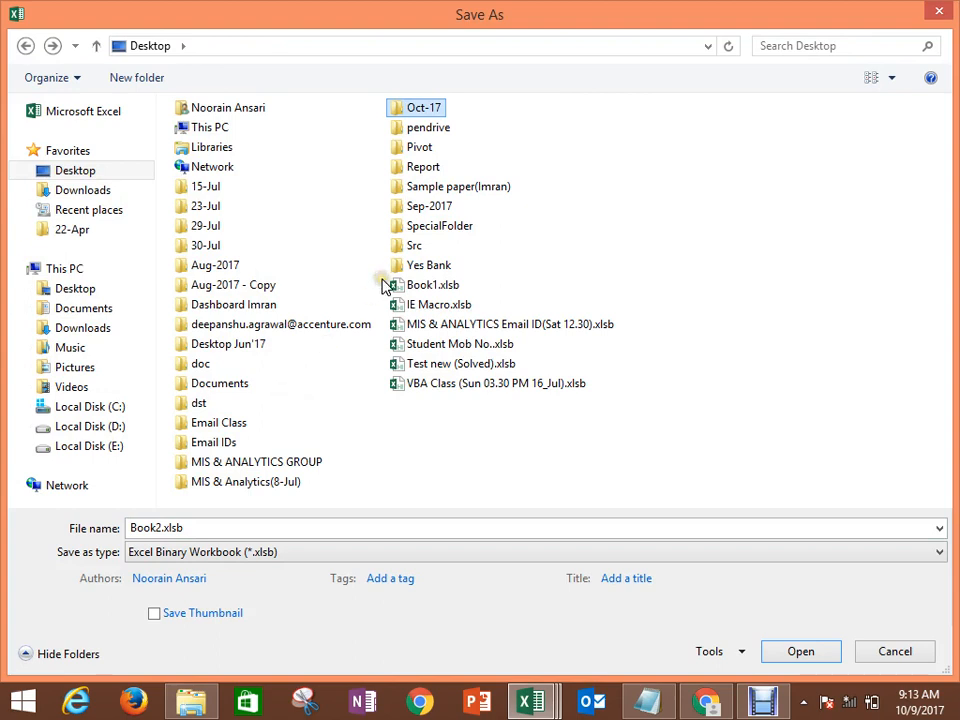
double_click(265, 459)
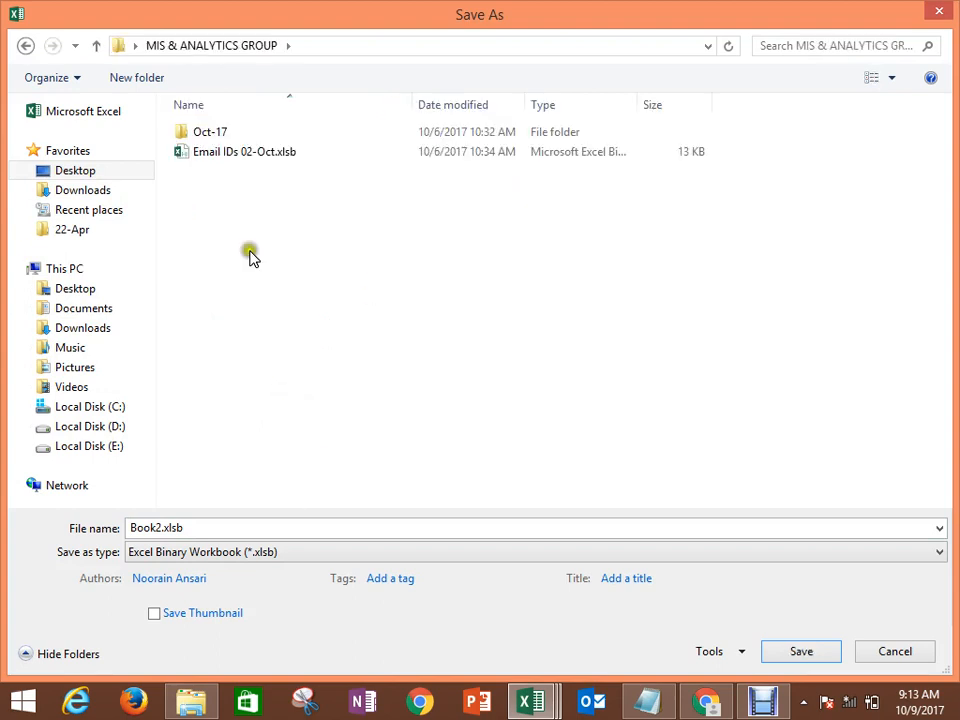
left_click(218, 133)
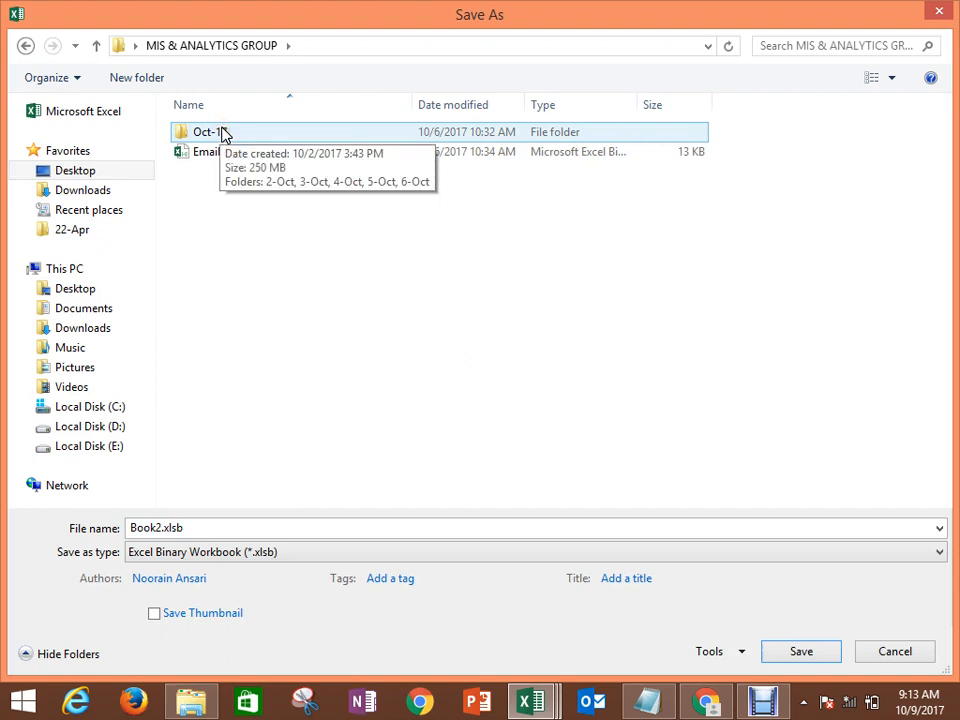
double_click(222, 132)
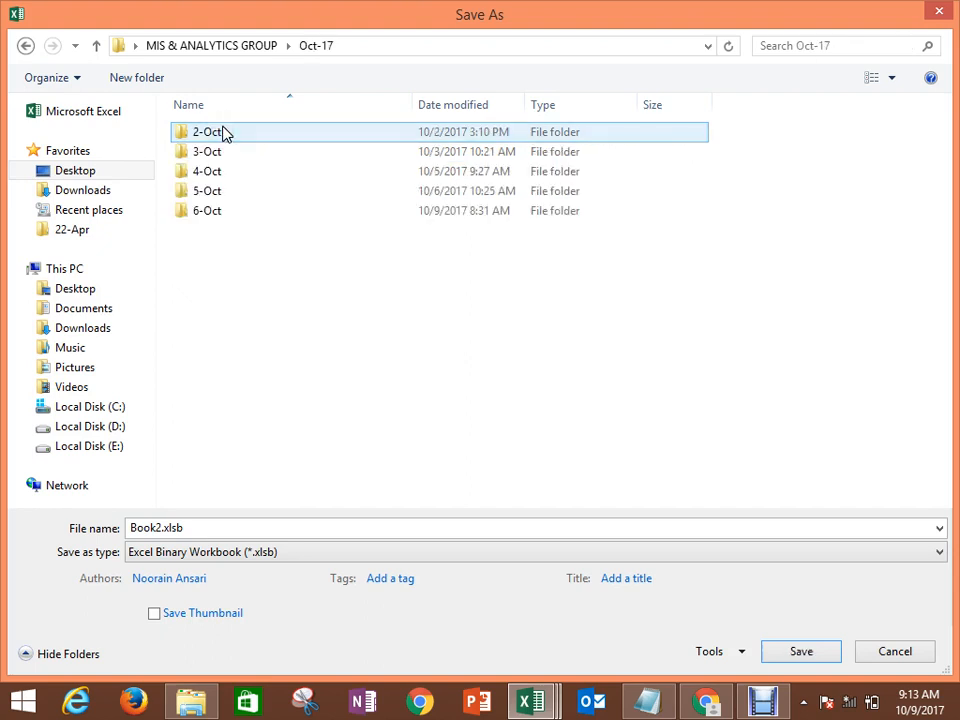
Step: Create a folder named 9-Oct inside Oct-17 and open it as the save location
right_click(193, 236)
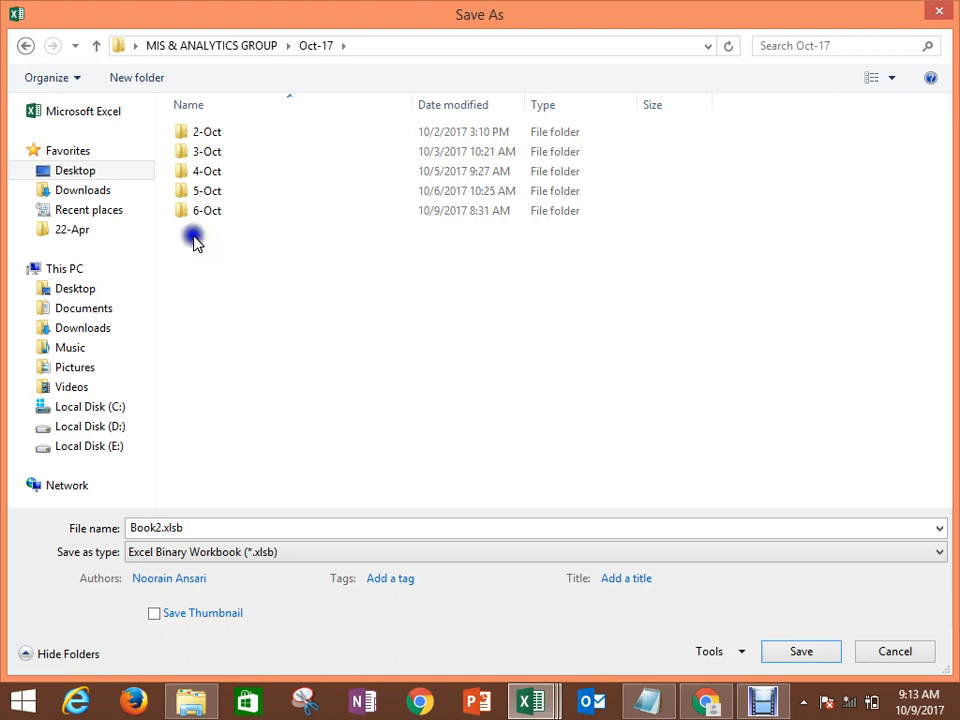
right_click(197, 244)
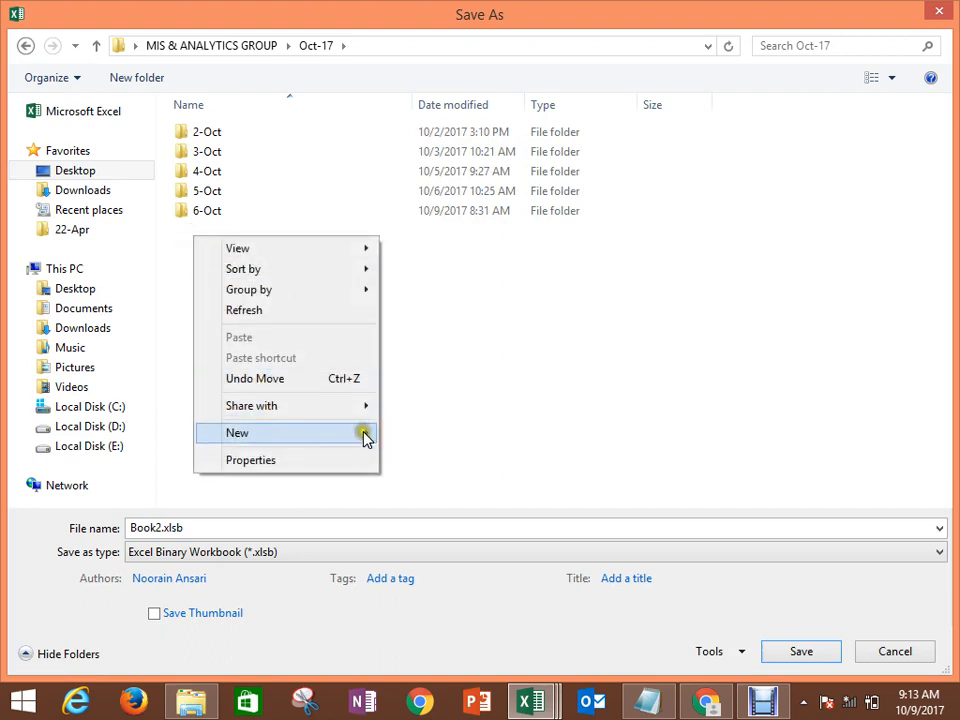
mouse_move(366, 437)
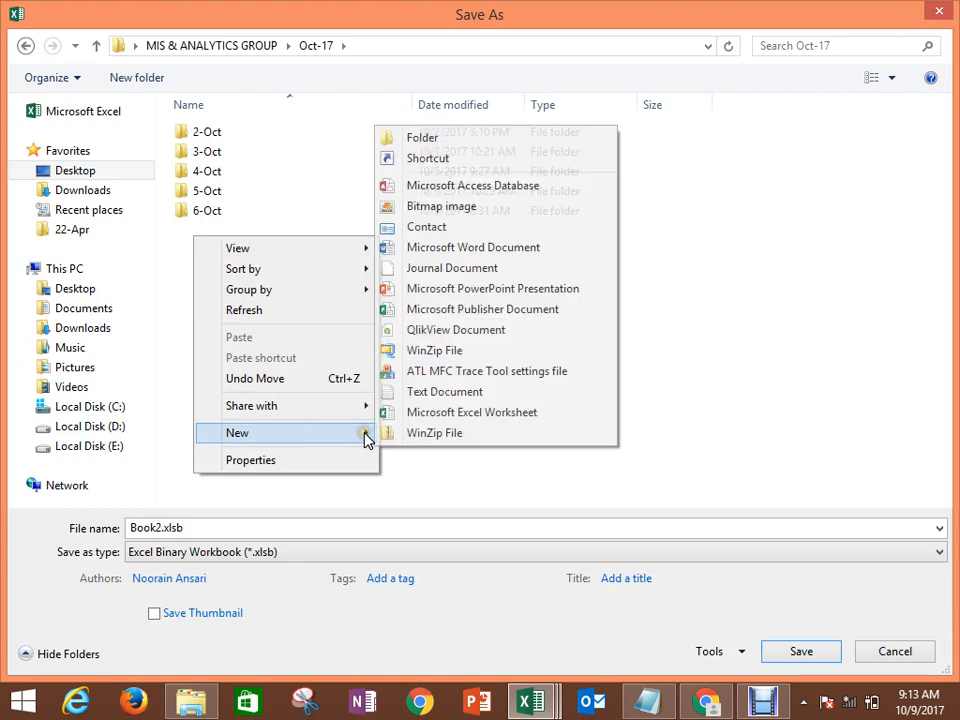
left_click(428, 140)
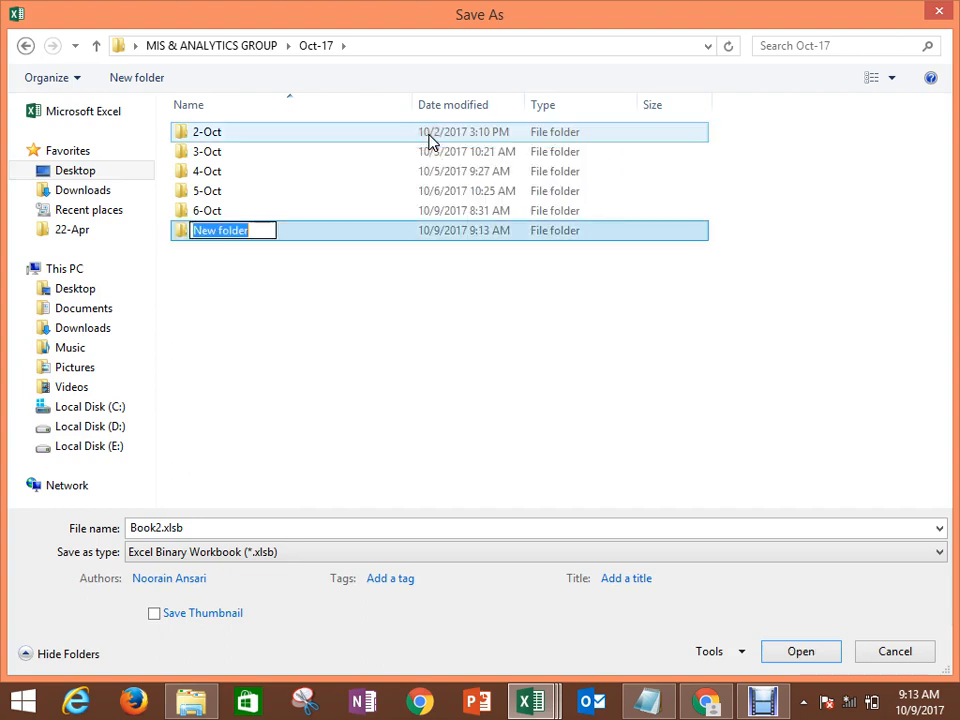
type("9-O")
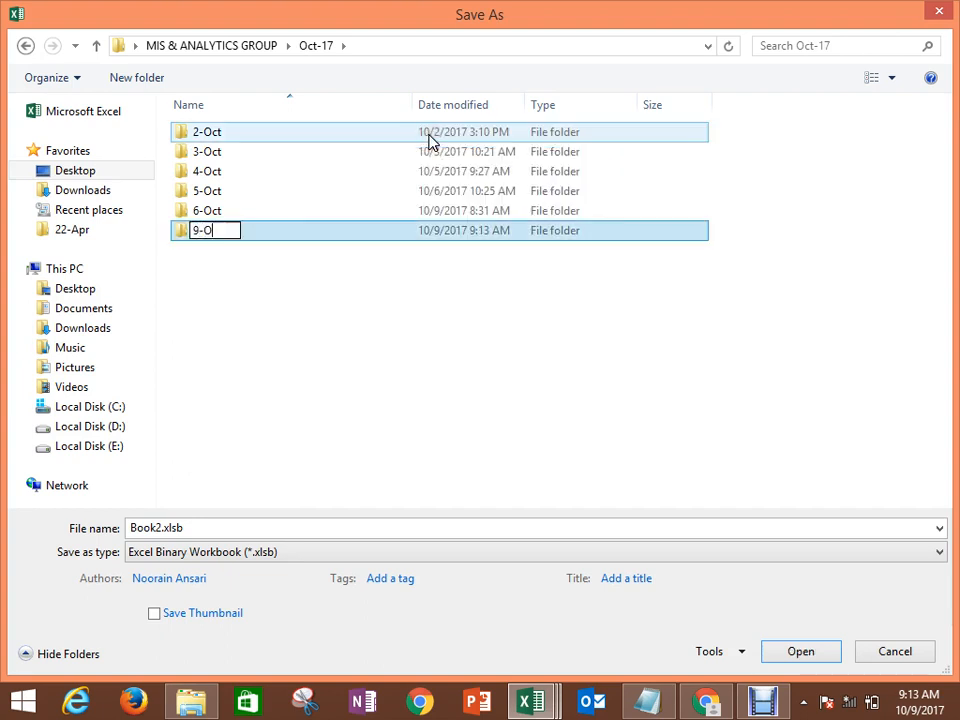
type("ct")
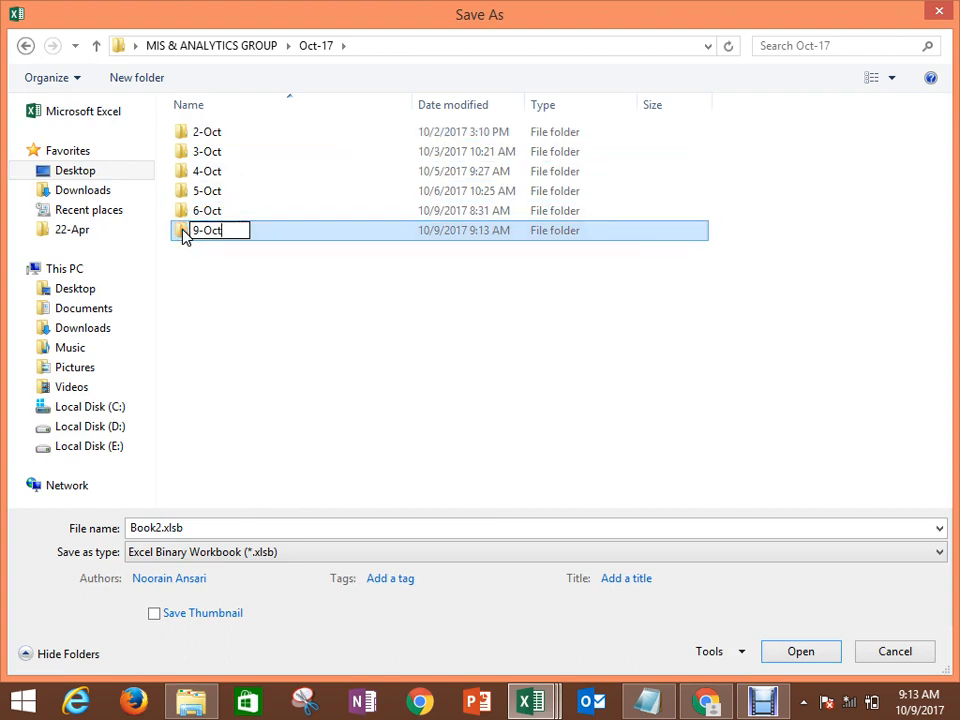
key("Return")
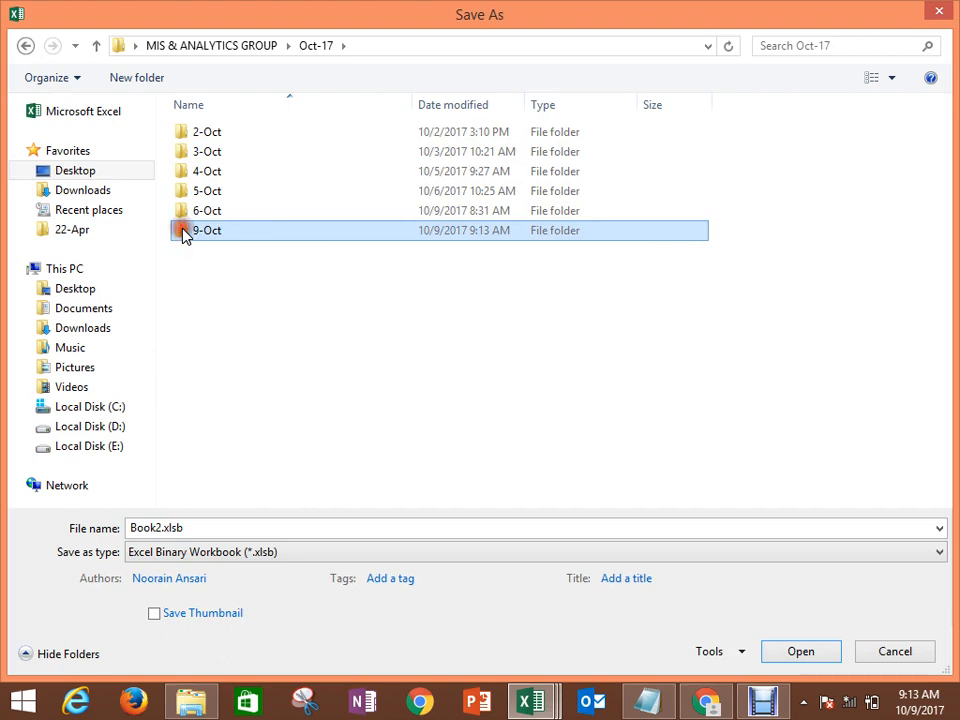
double_click(208, 230)
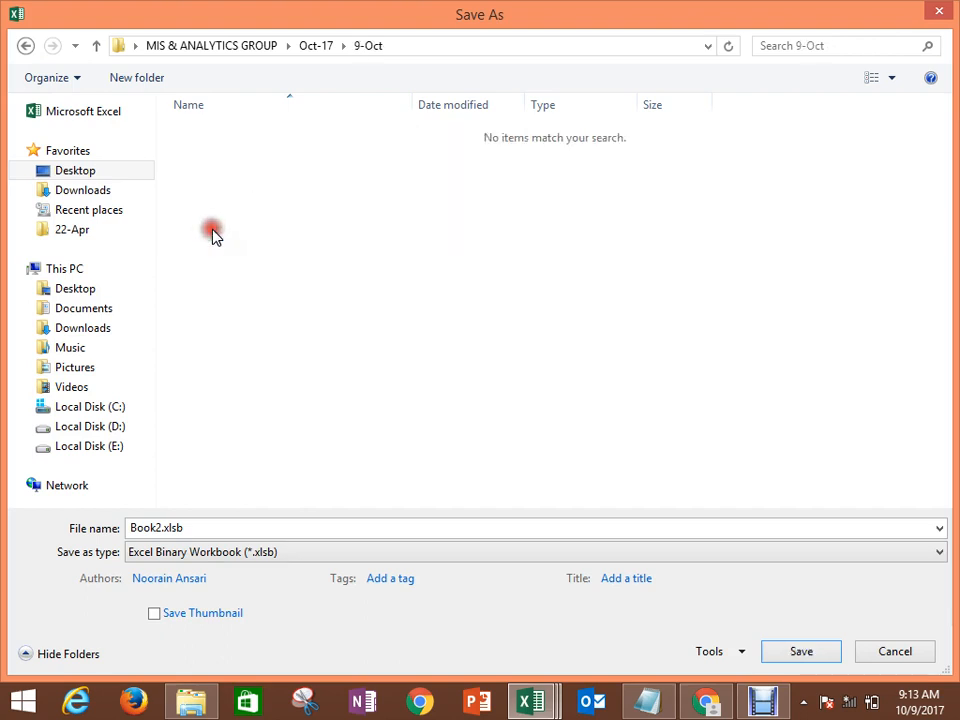
Step: Set the file type for saving to Excel Workbook (*.xlsx)
left_click(197, 551)
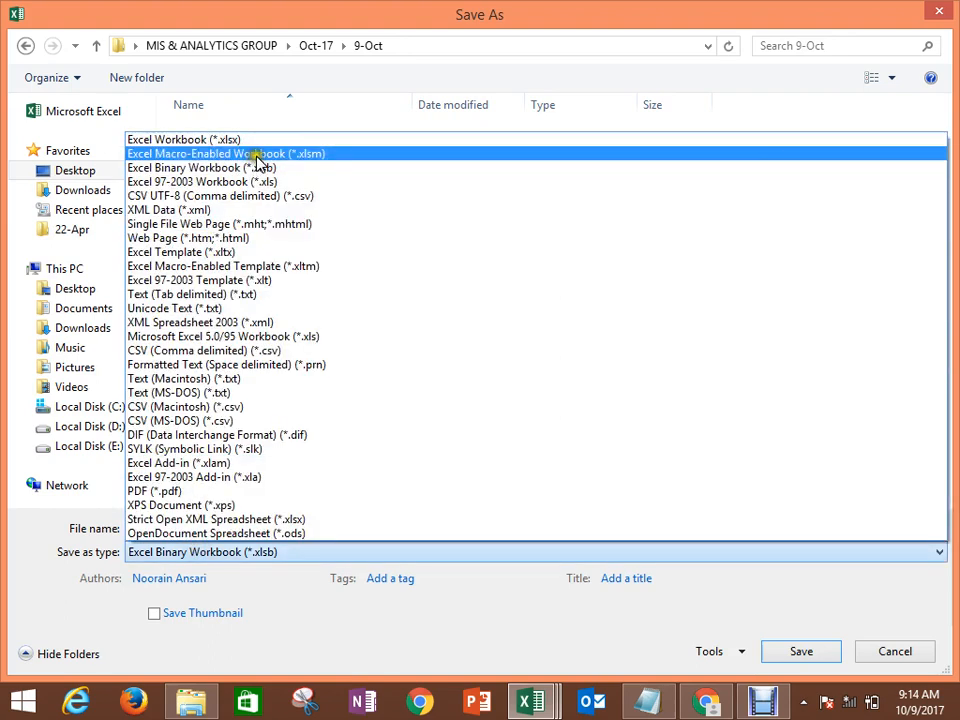
left_click(257, 155)
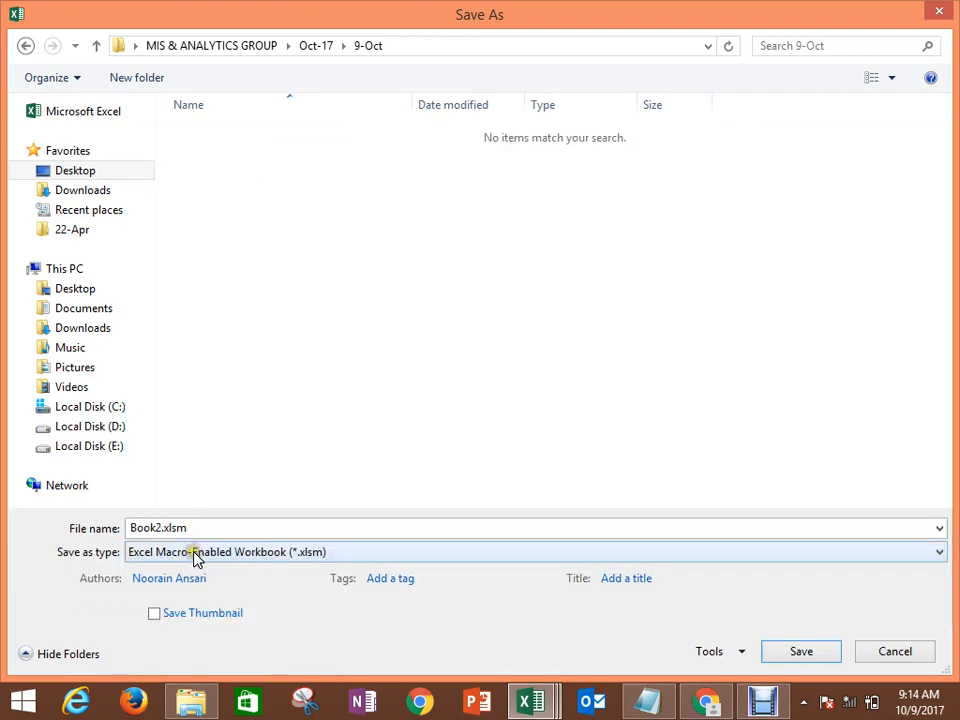
left_click(197, 558)
left_click(231, 144)
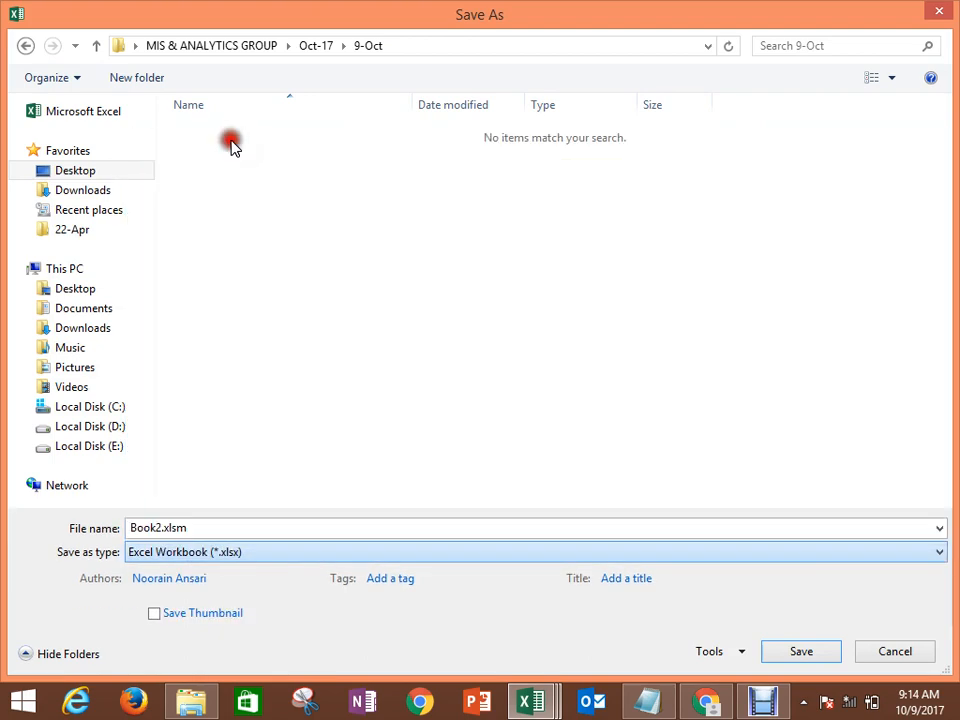
Step: Save the workbook as Advanced Filter.xlsx in the 9-Oct folder and close it
left_click(158, 535)
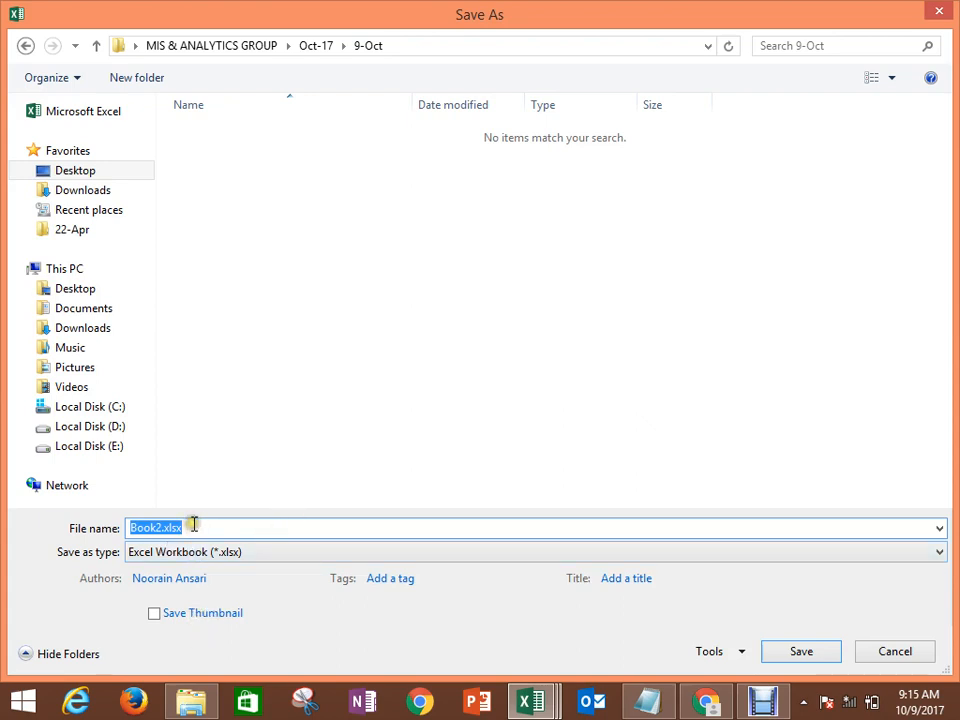
triple_click(193, 525)
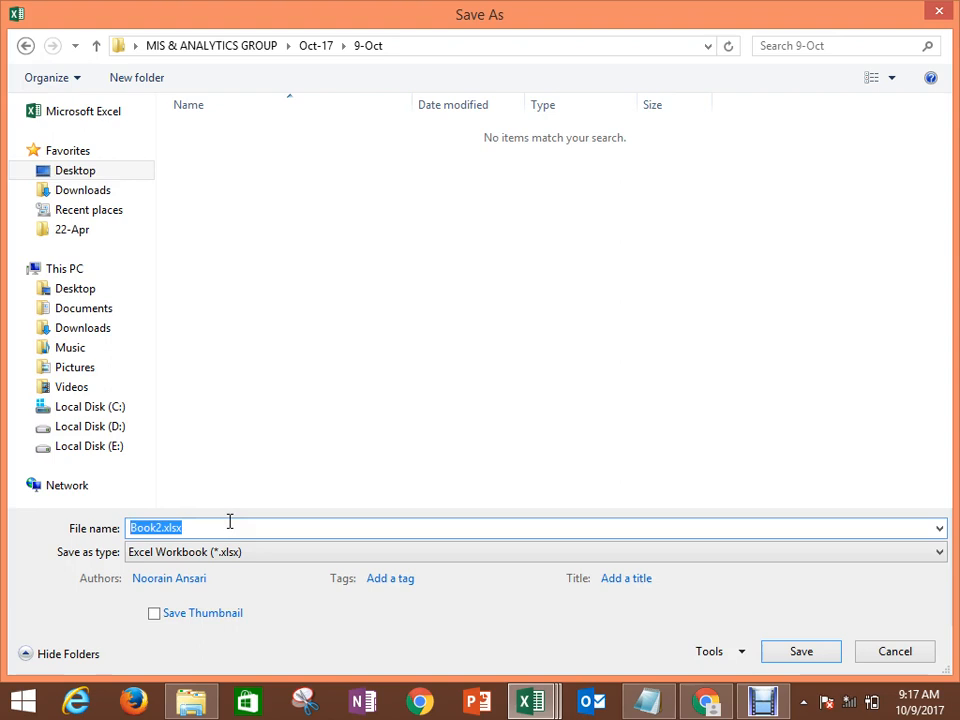
type("Advanced ")
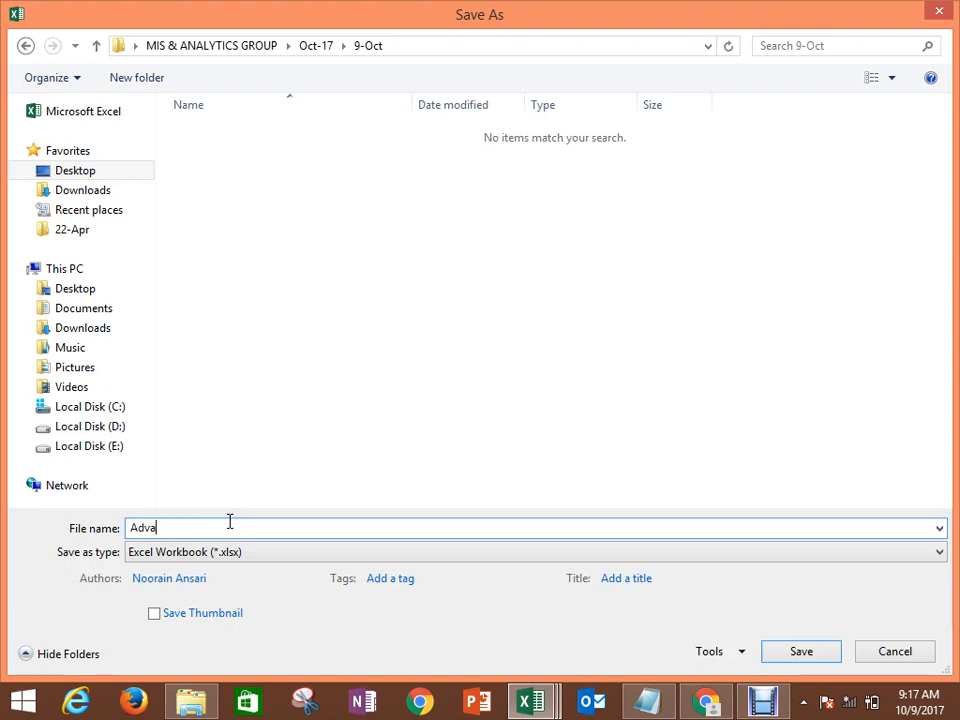
type("Filter.xlsx")
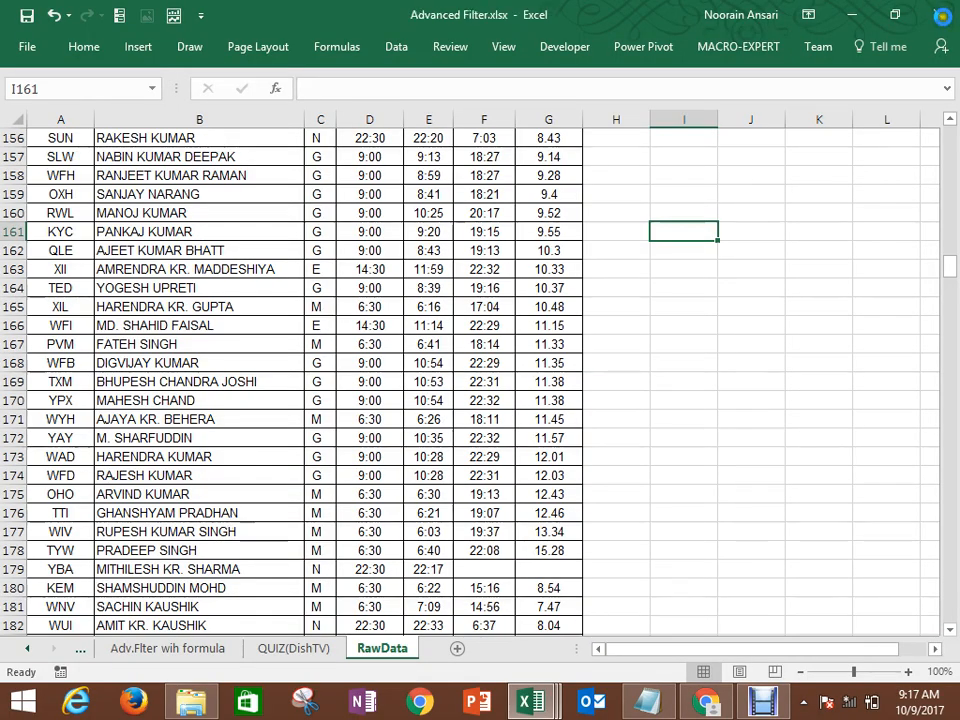
left_click(940, 14)
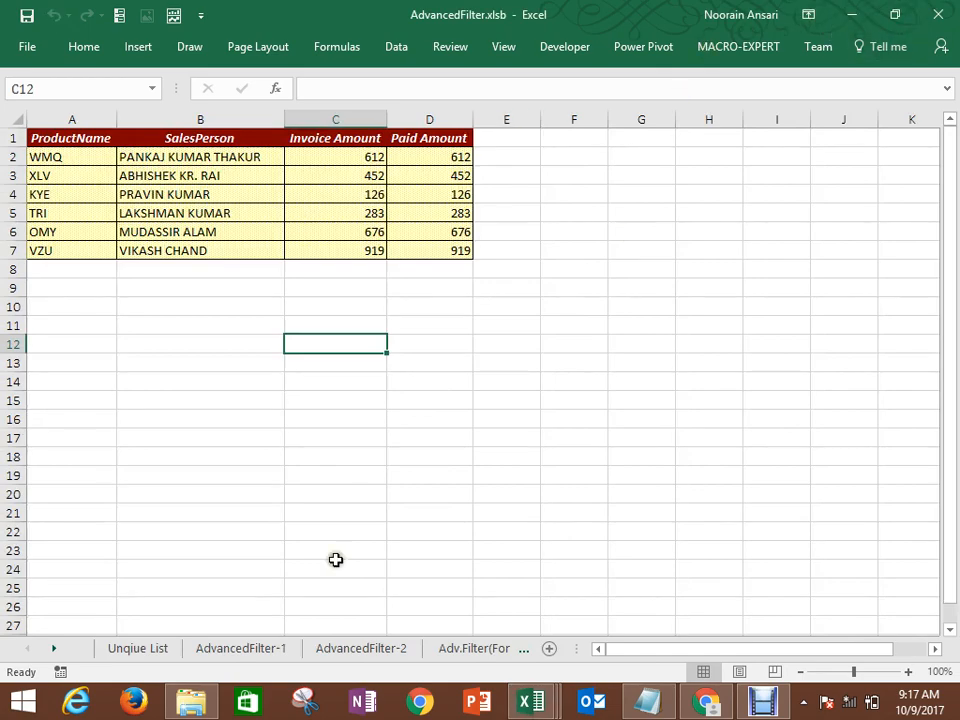
Step: Switch to File Explorer, leave the Unique Pivot search results and display the Desktop folder
left_click(195, 703)
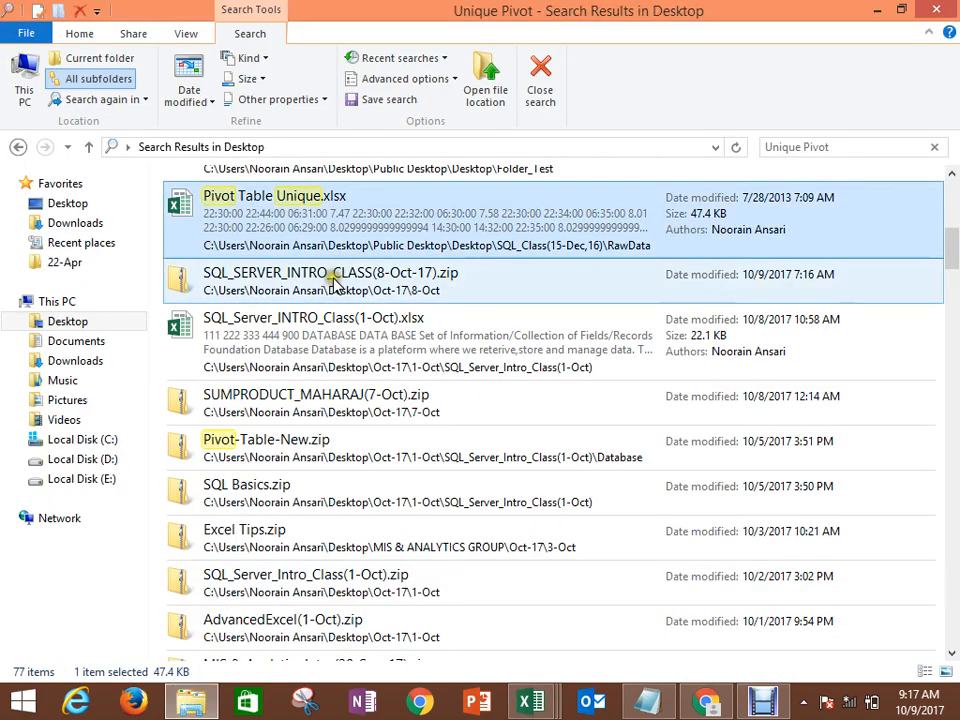
left_click(17, 147)
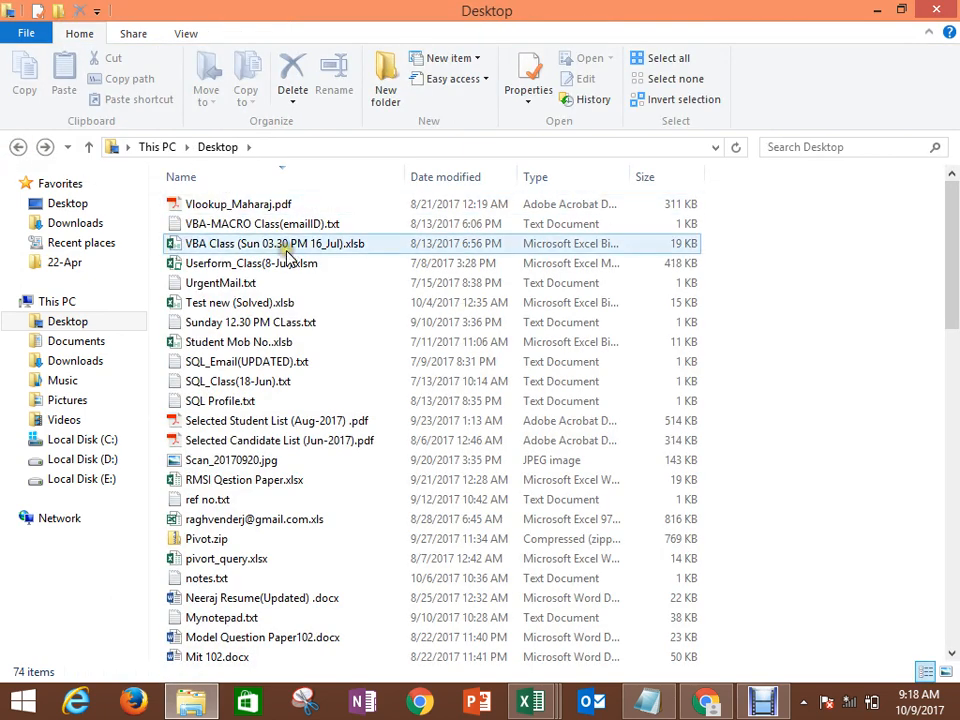
mouse_move(957, 294)
left_mouse_down()
mouse_move(956, 344)
mouse_move(957, 297)
left_mouse_up()
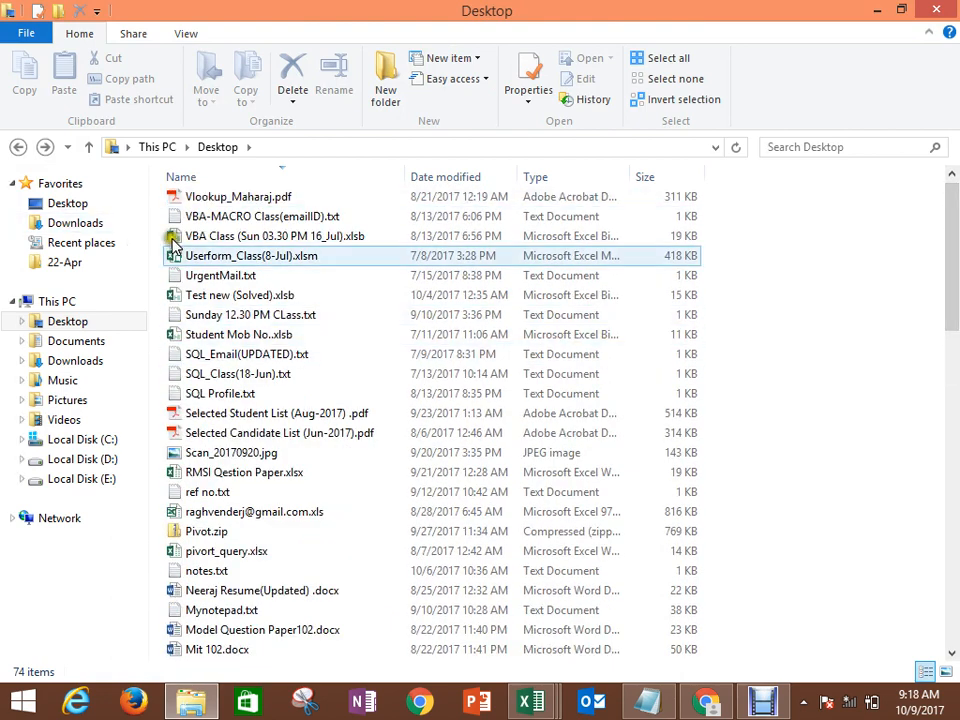
left_click(204, 195)
key("BackSpace")
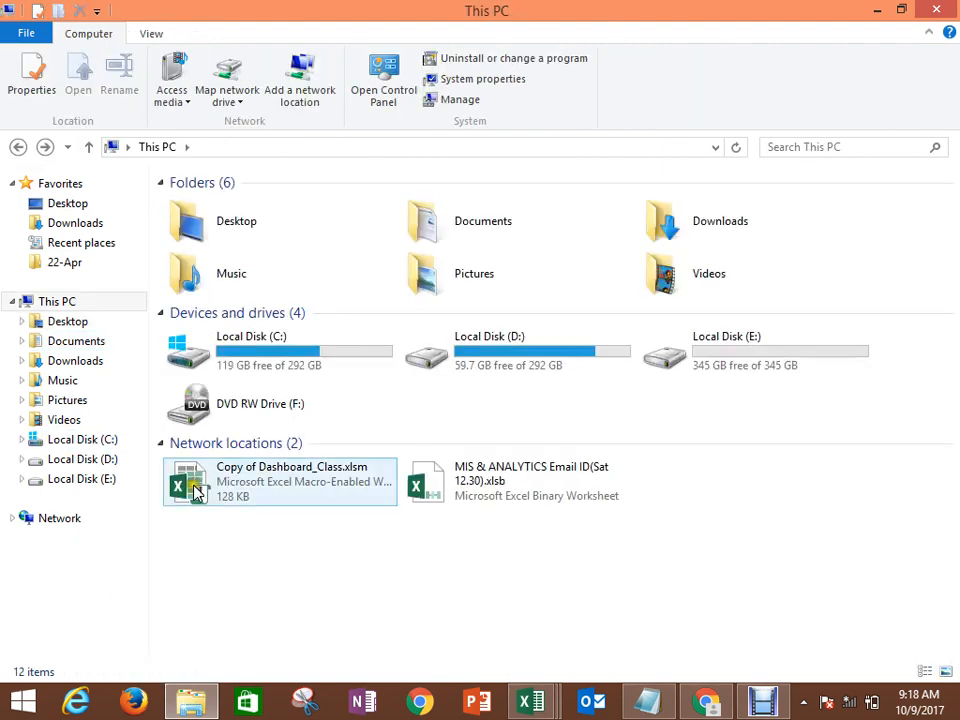
left_click(70, 325)
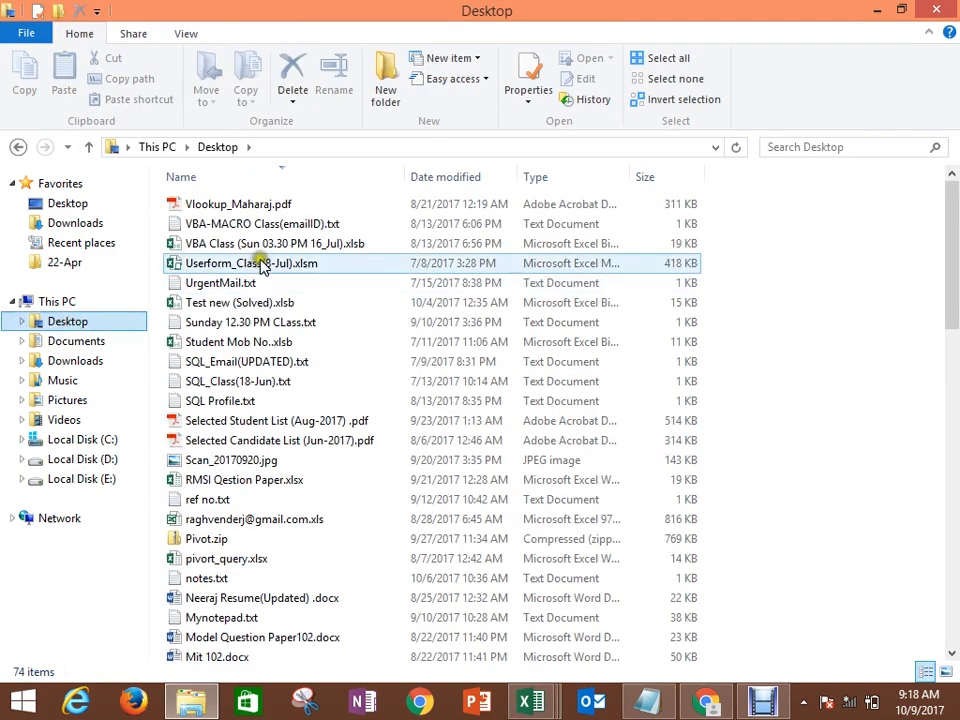
Step: Open the MIS & ANALYTICS GROUP folder on the Desktop
left_click_drag(955, 178, 955, 522)
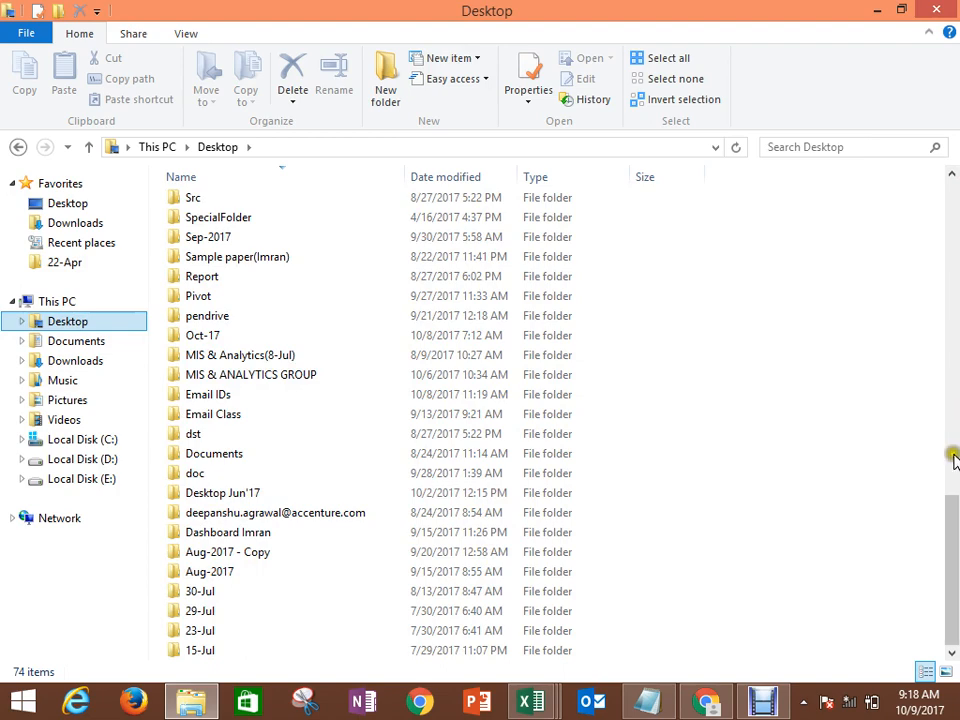
left_click(954, 525)
mouse_move(954, 530)
left_mouse_down()
mouse_move(954, 467)
mouse_move(952, 523)
left_mouse_up()
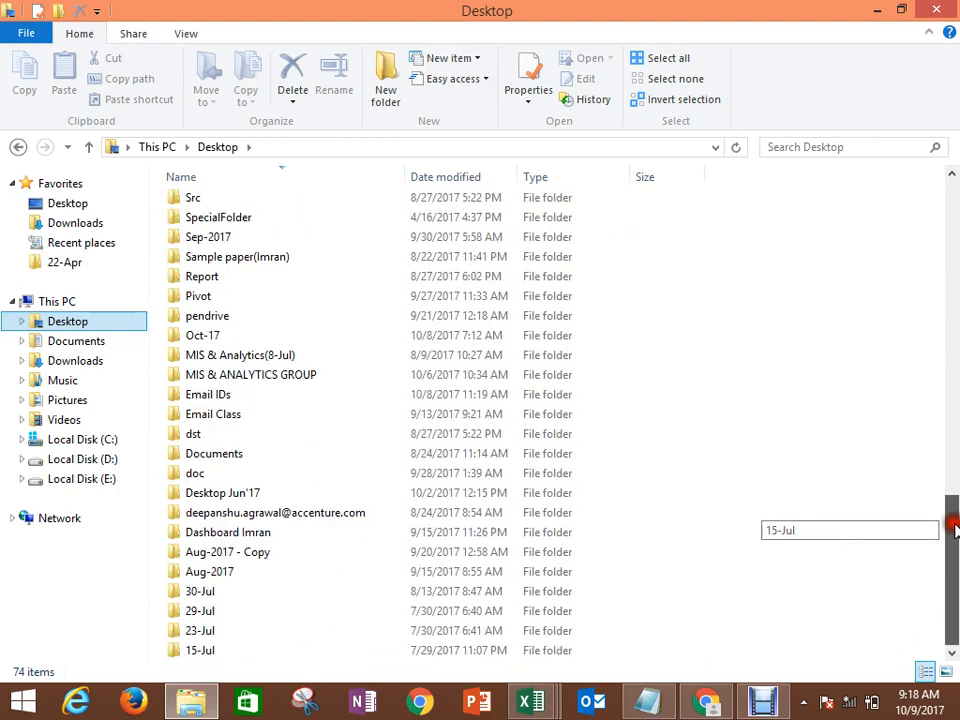
double_click(264, 495)
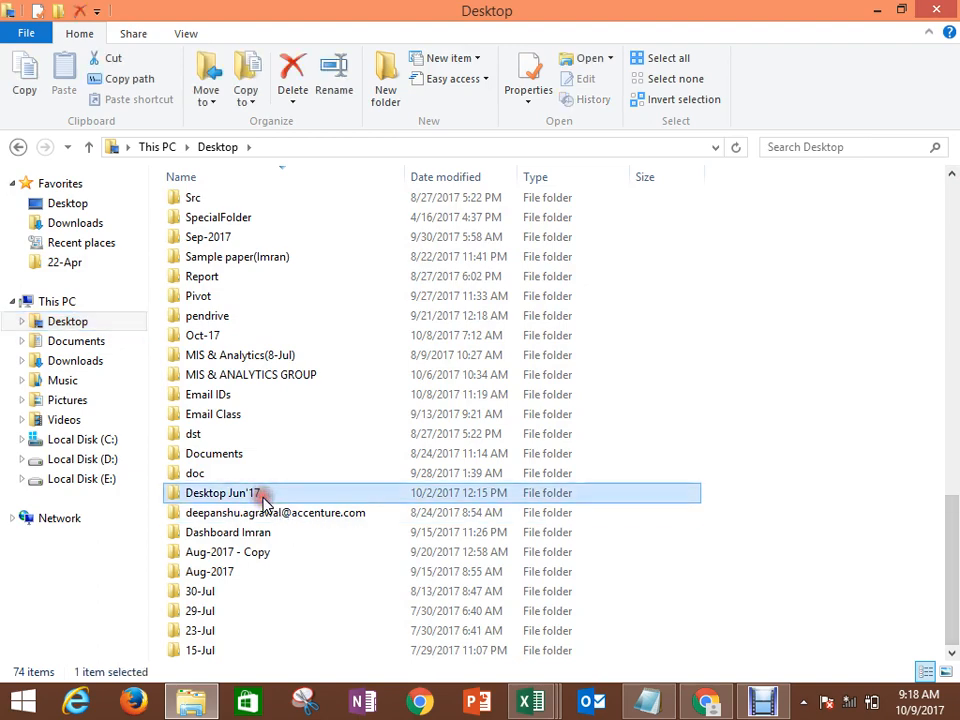
left_click(18, 147)
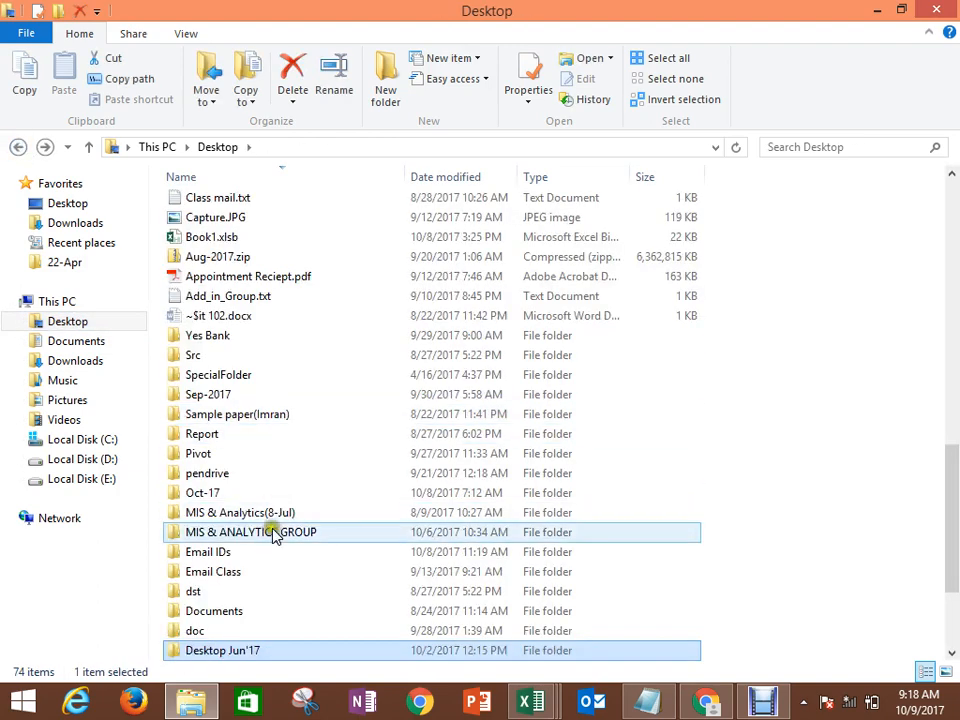
double_click(274, 531)
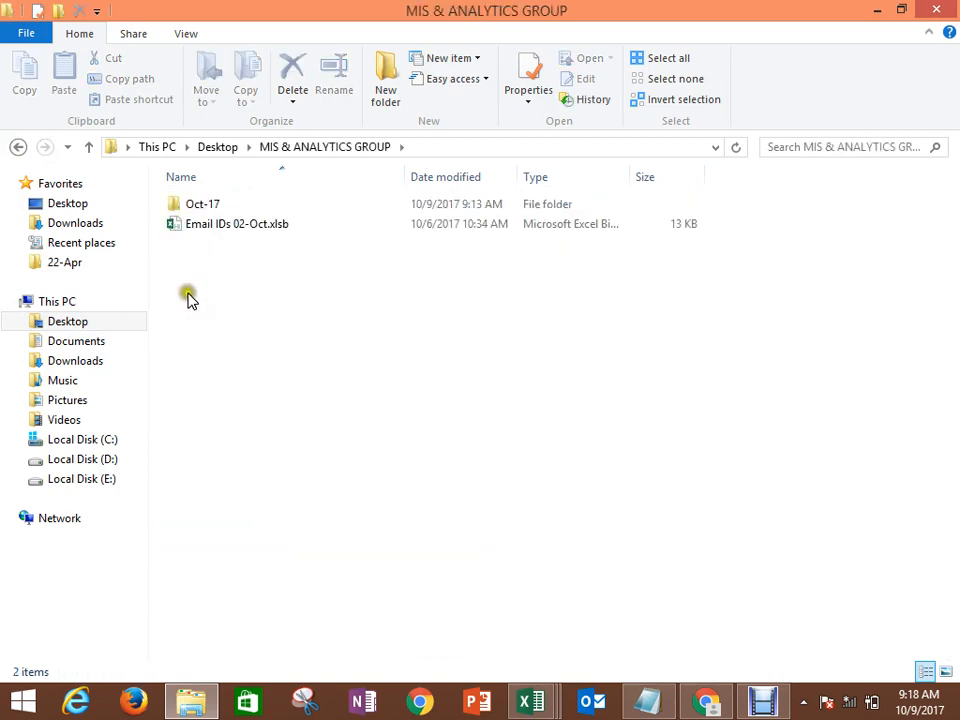
double_click(196, 207)
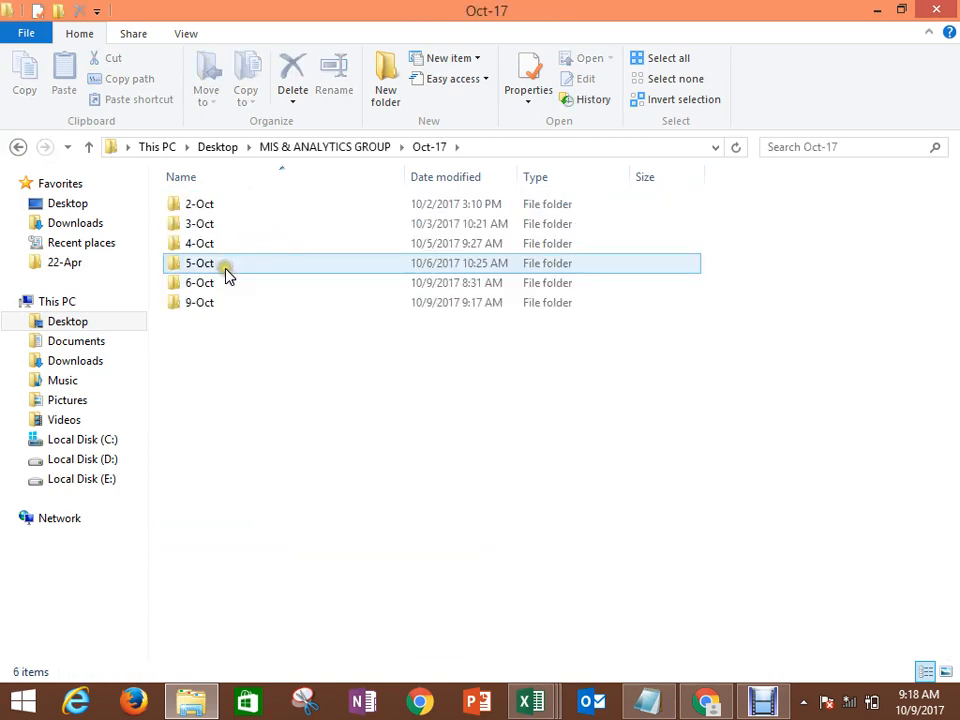
left_click(19, 148)
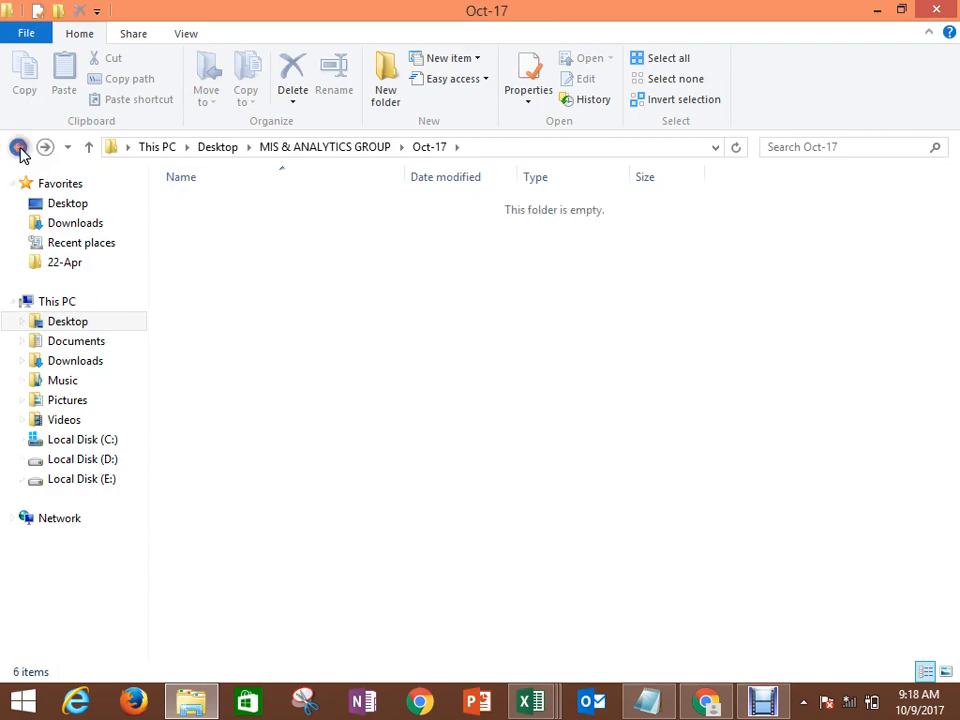
left_click(19, 148)
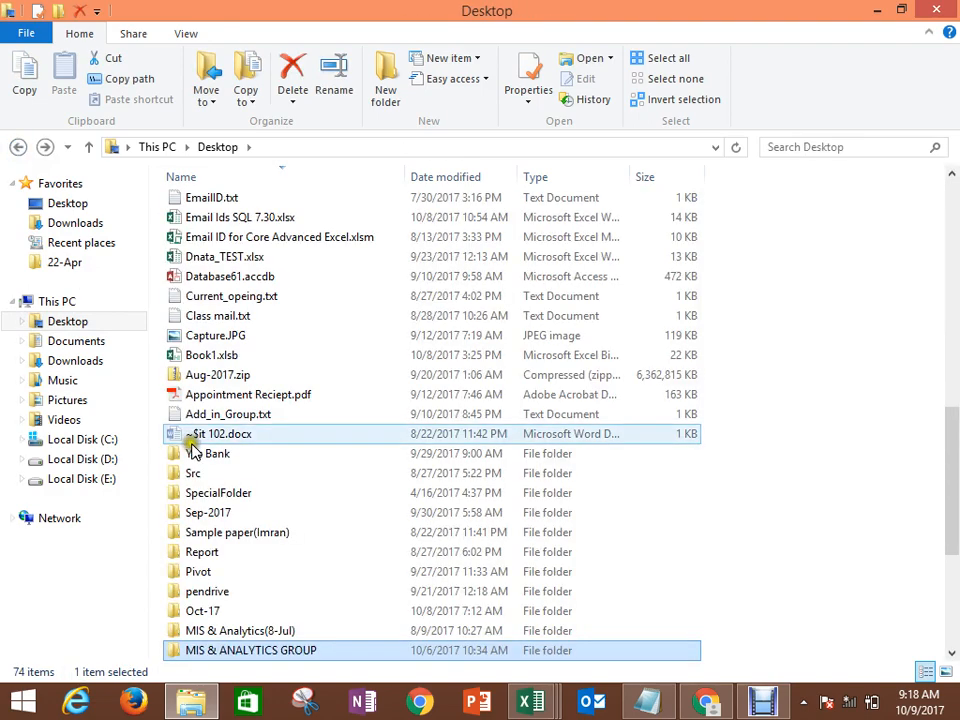
Step: Open the Desktop Jun'17 folder on the Desktop and its MIS & ANALYTICS GROUP subfolder
left_click(210, 511)
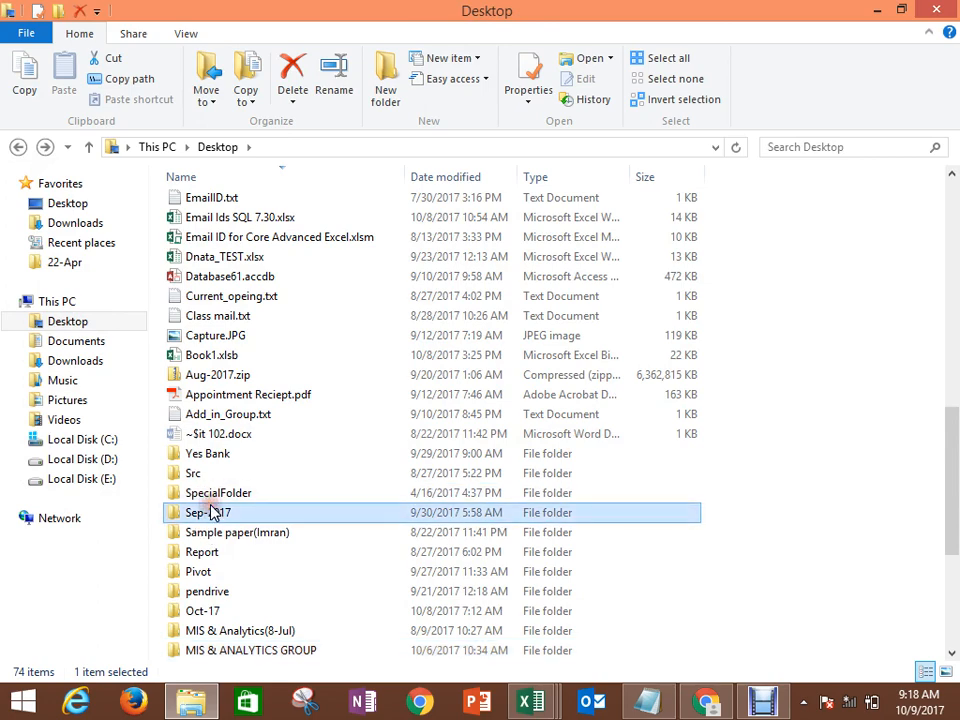
key("Down")
key("Down")
key("End")
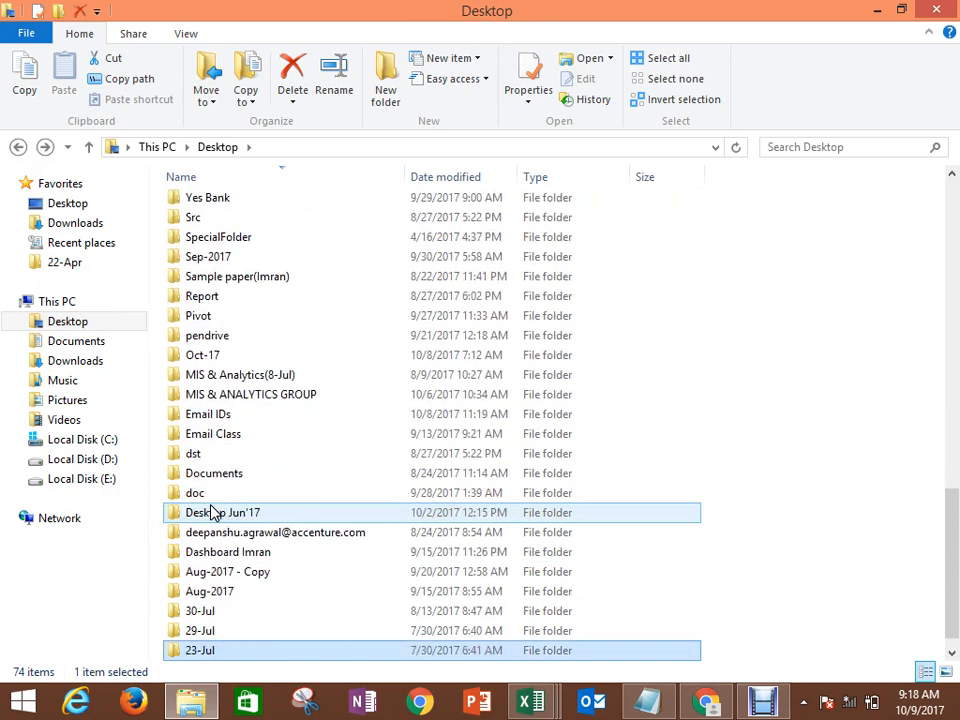
left_click(238, 513)
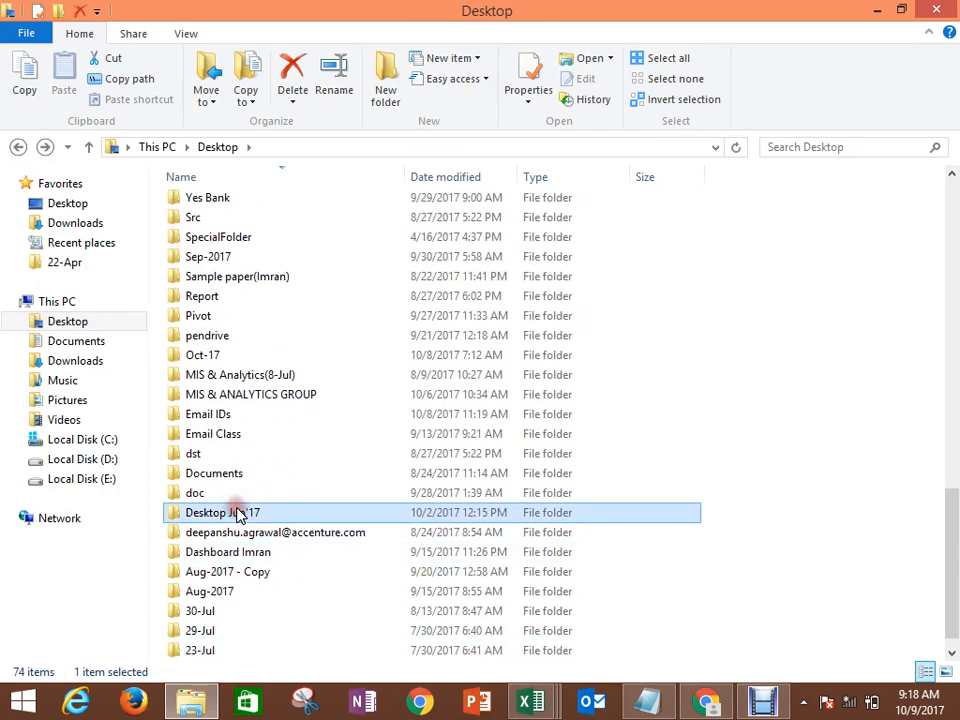
double_click(238, 513)
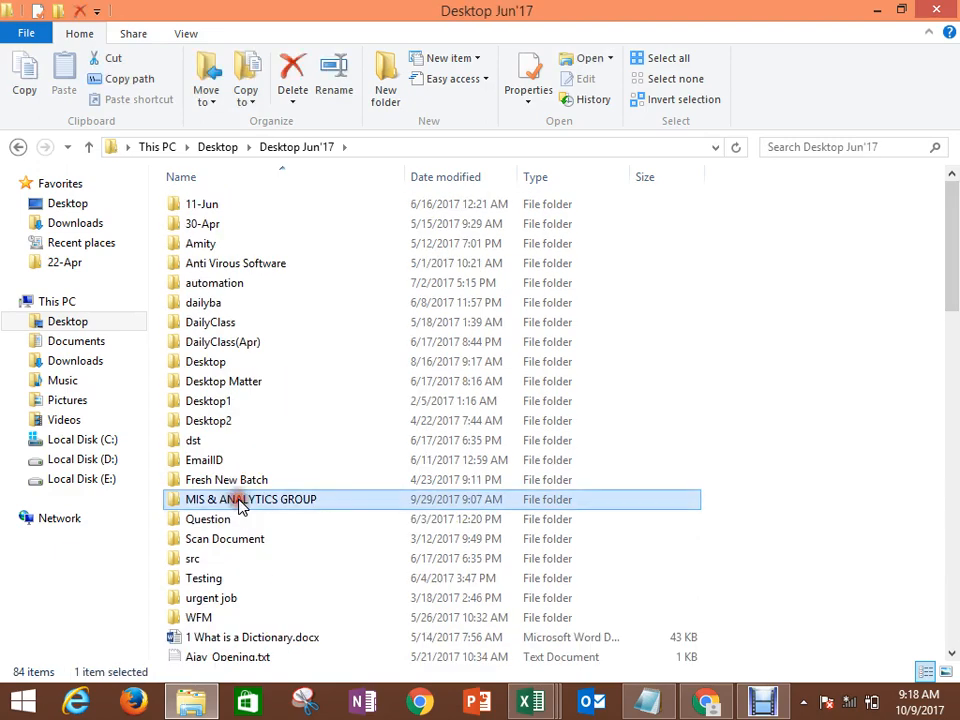
double_click(241, 505)
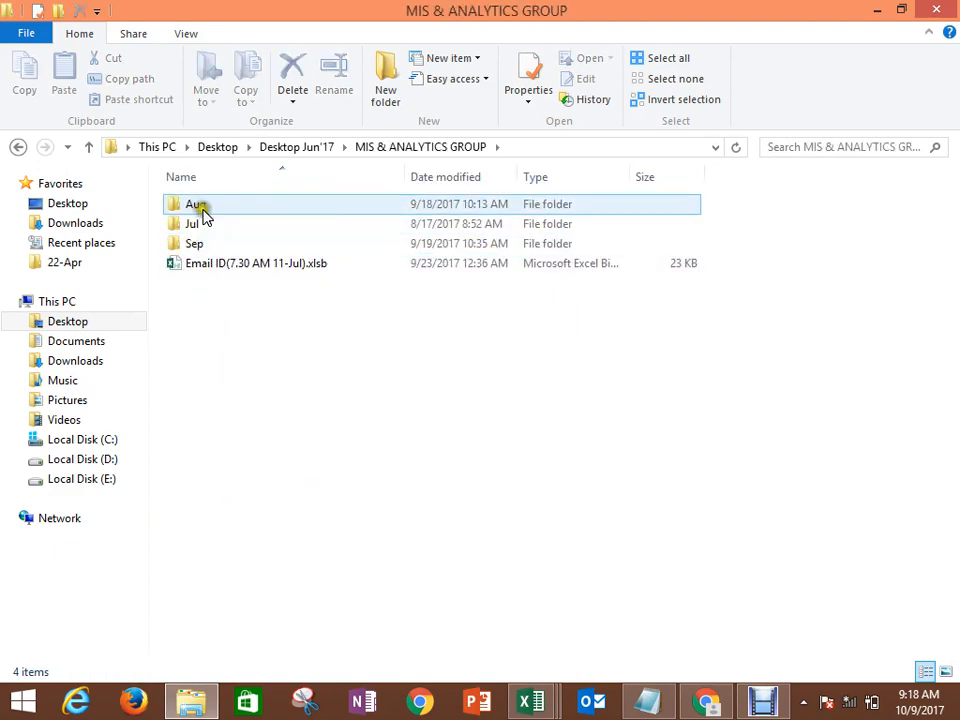
Step: Open the 17-Jul folder inside Jul > July
left_click(189, 227)
double_click(248, 220)
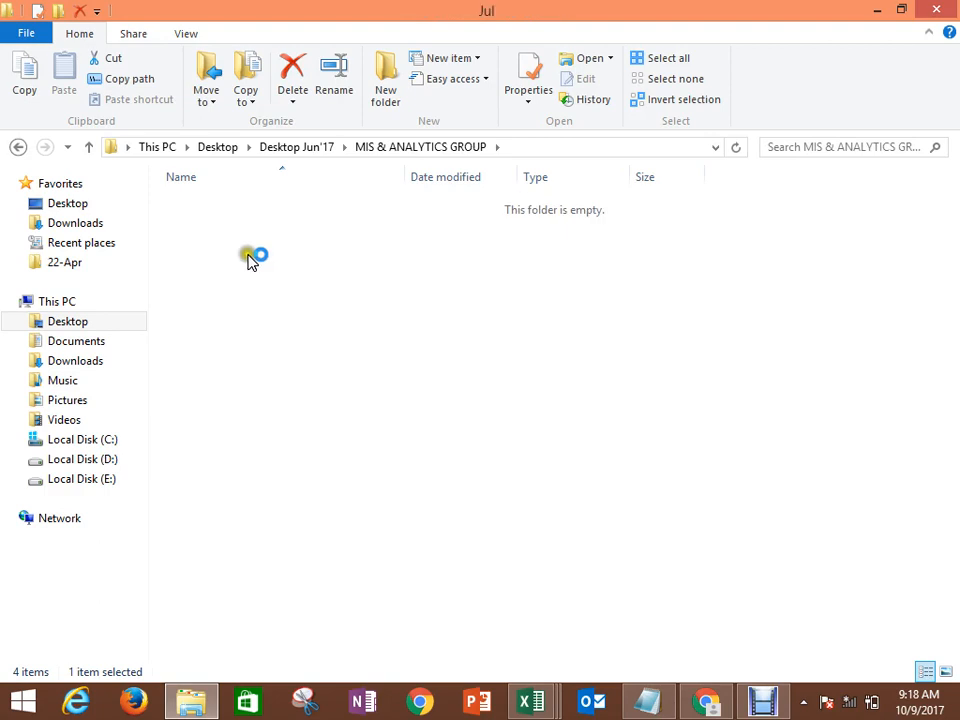
left_click(203, 208)
double_click(201, 206)
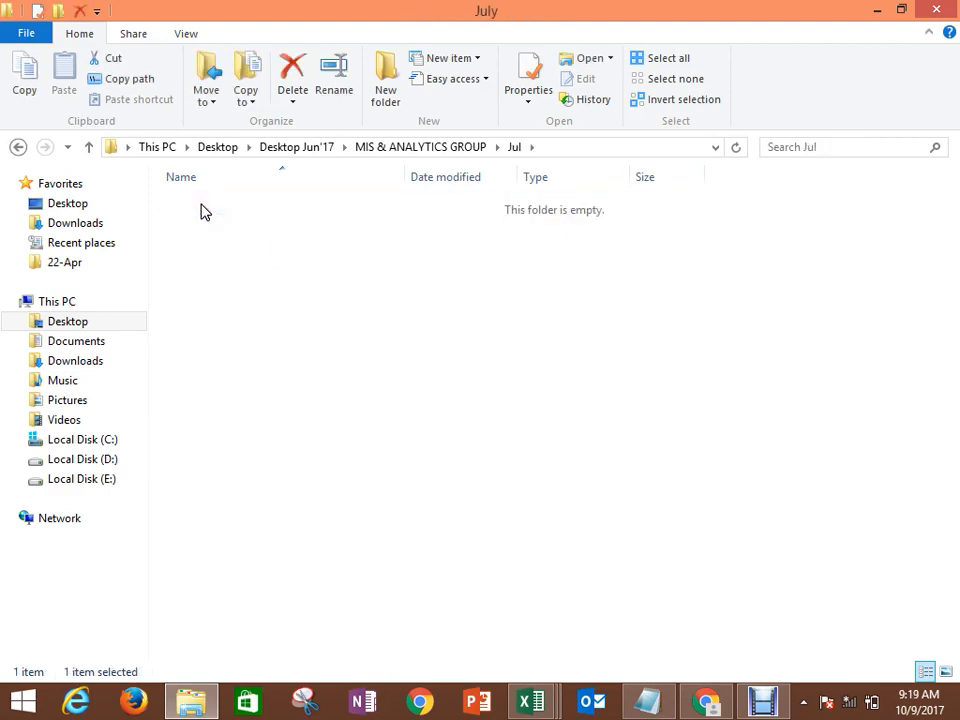
left_click(208, 283)
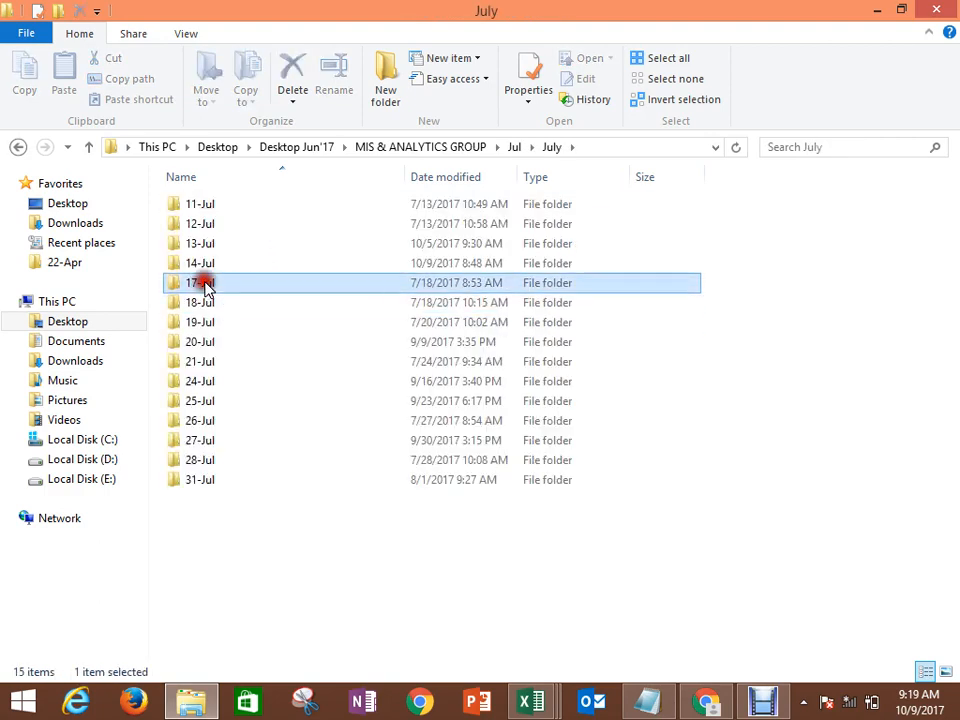
double_click(208, 283)
Step: Copy the CustomFormating, Hyperlink, Naming range and PasteSpecial folders from 17-Jul
left_click(221, 207)
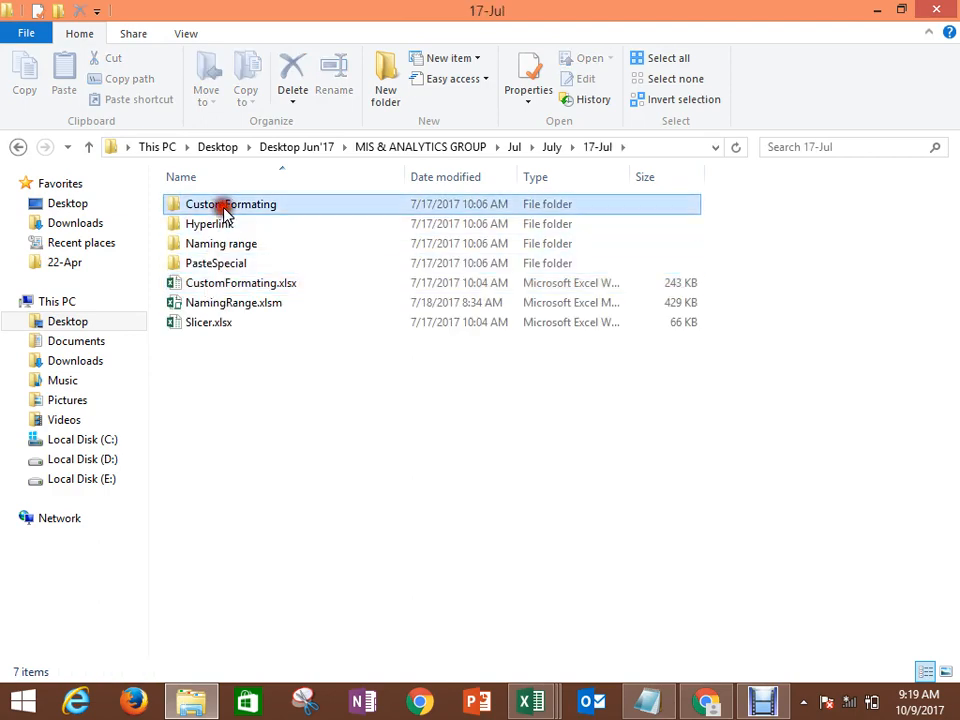
key("shift+Down")
key("shift+Down")
key("shift+Down")
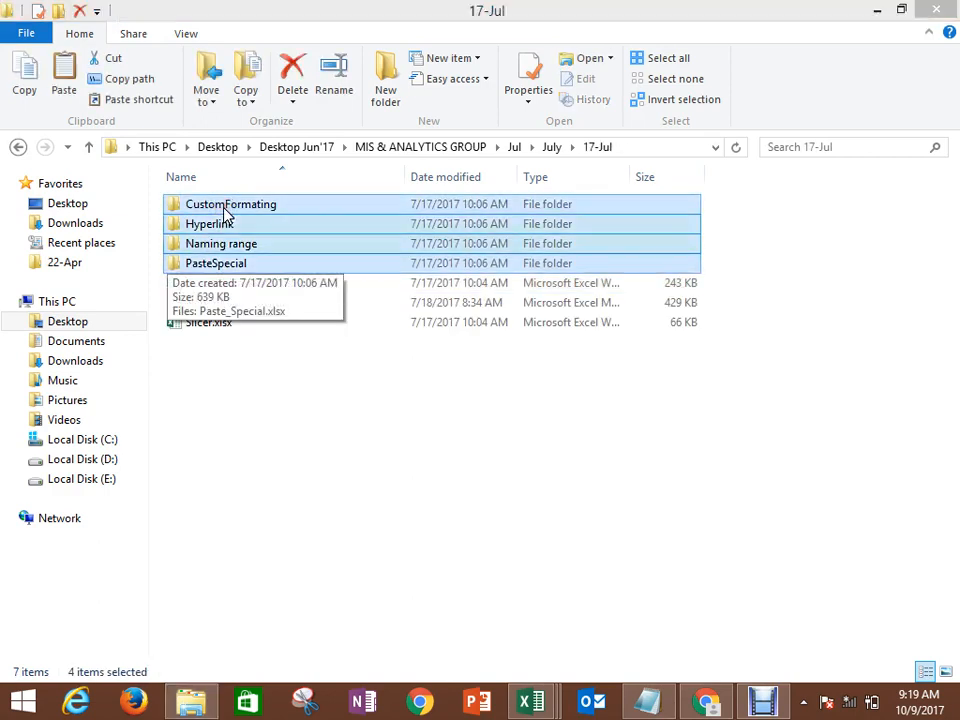
Step: Show the desktop and open the 9-Oct folder under MIS & ANALYTICS GROUP > Oct-17
key("super+d")
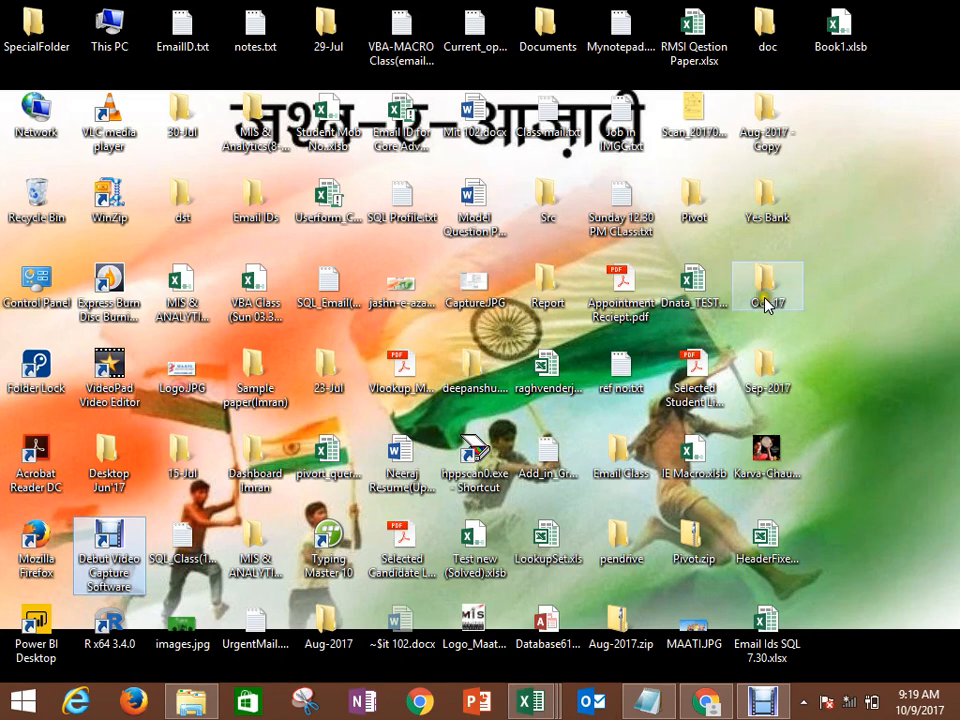
double_click(258, 545)
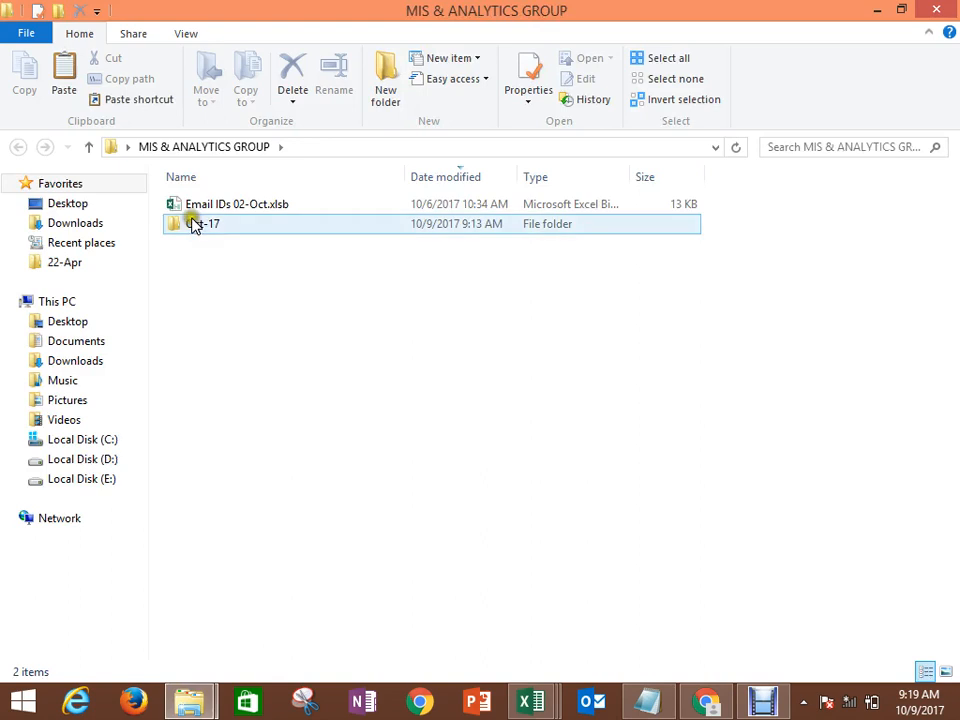
double_click(195, 226)
left_click(205, 313)
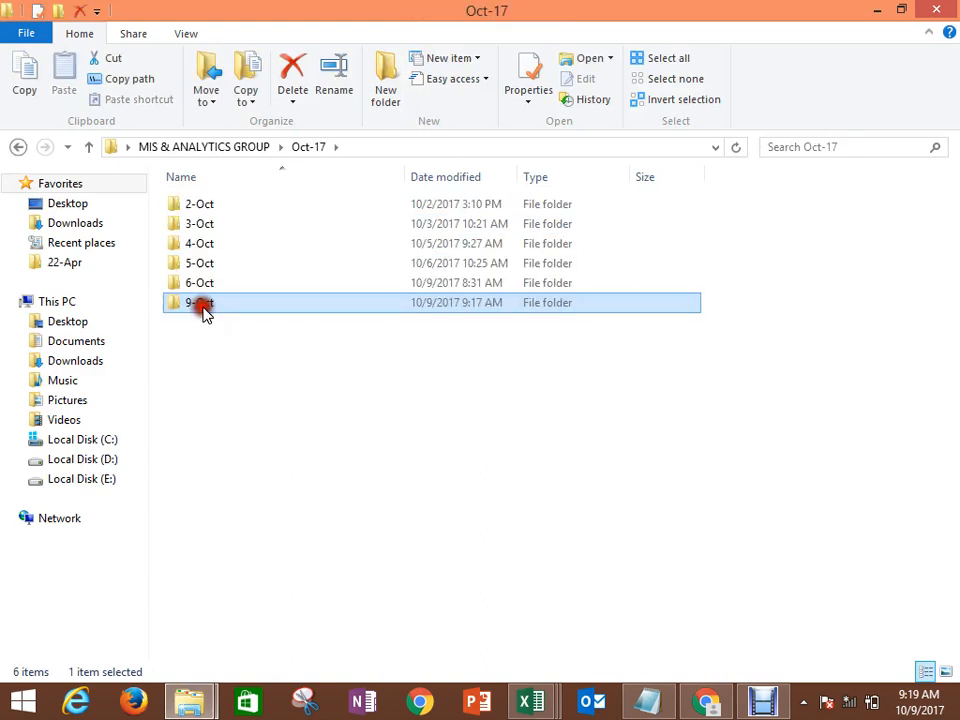
double_click(205, 313)
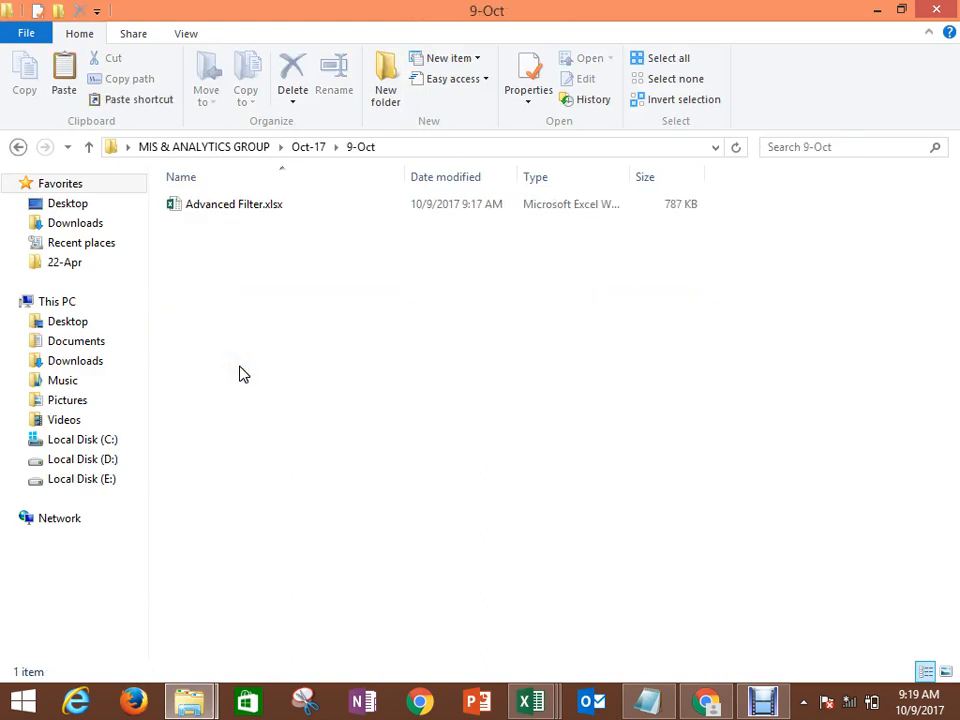
Step: Paste the four copied folders into the 9-Oct folder and clear the selection
key("ctrl+v")
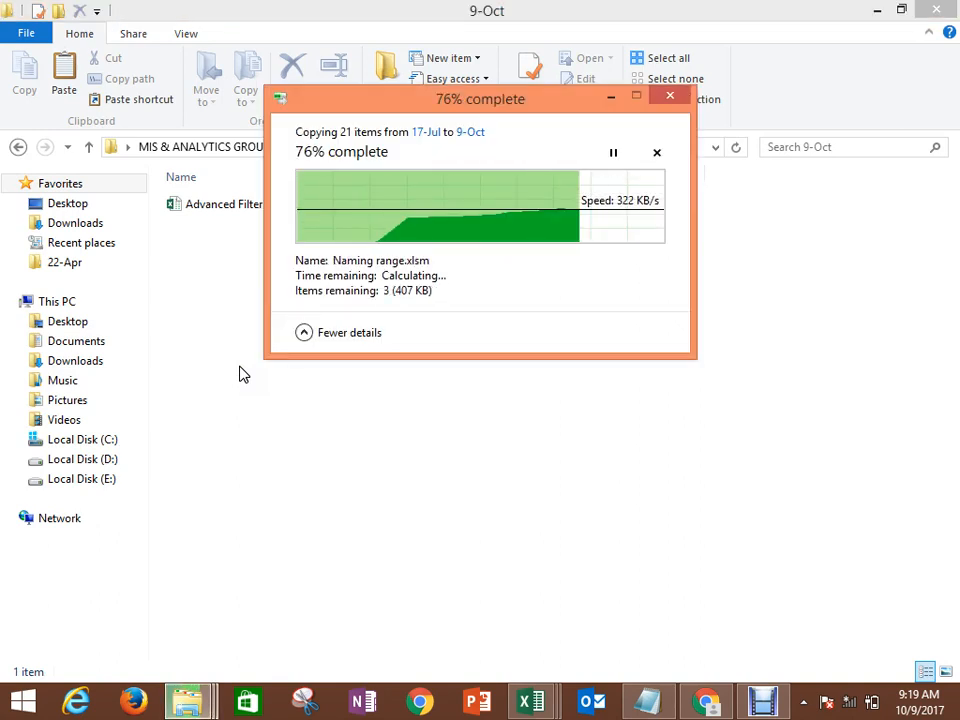
left_click(238, 373)
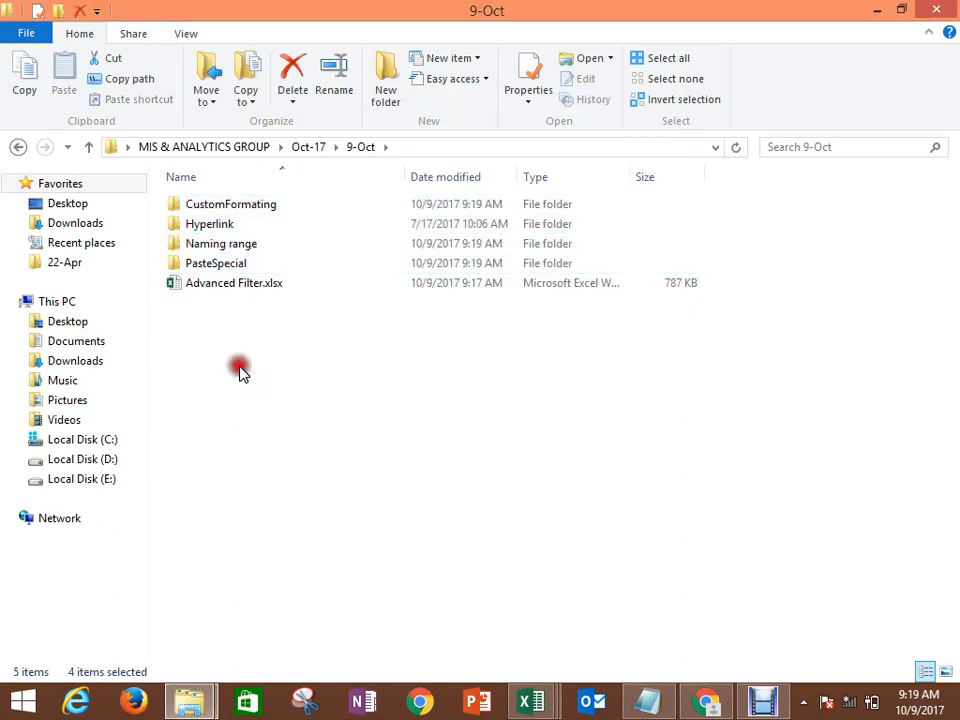
left_click(224, 292)
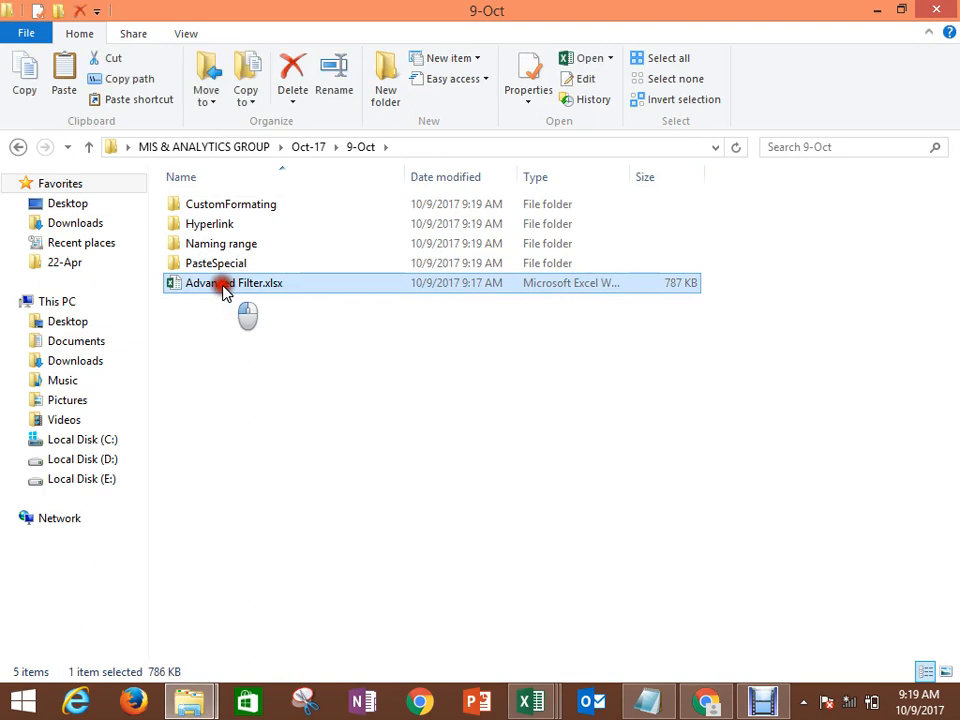
left_click(218, 328)
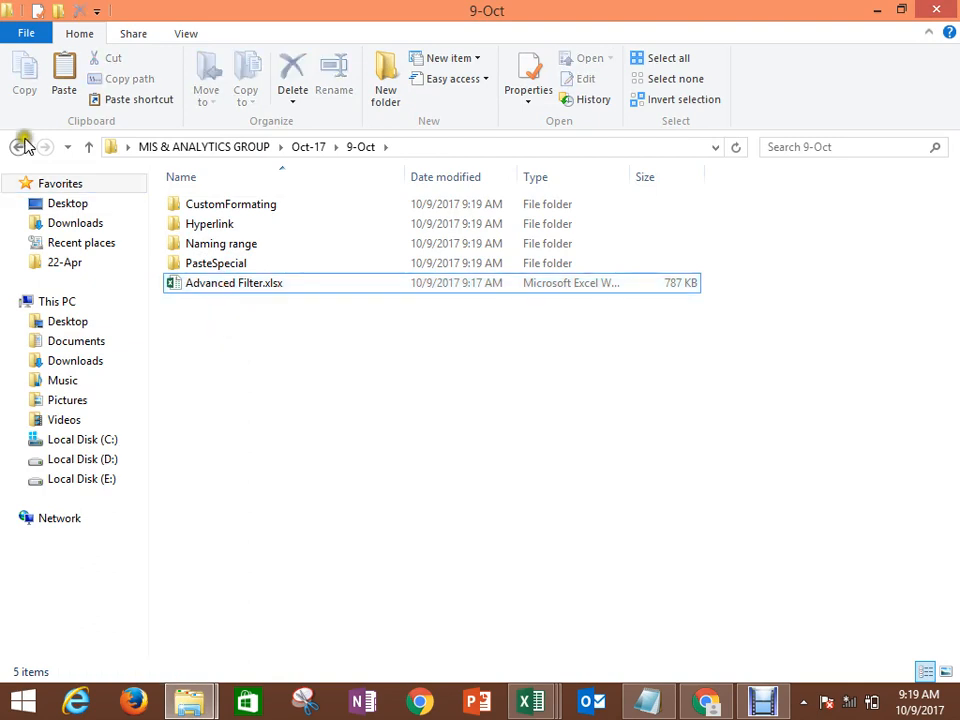
Step: Switch to the 17-Jul window, return to the July folder and open 14-Jul
mouse_move(188, 700)
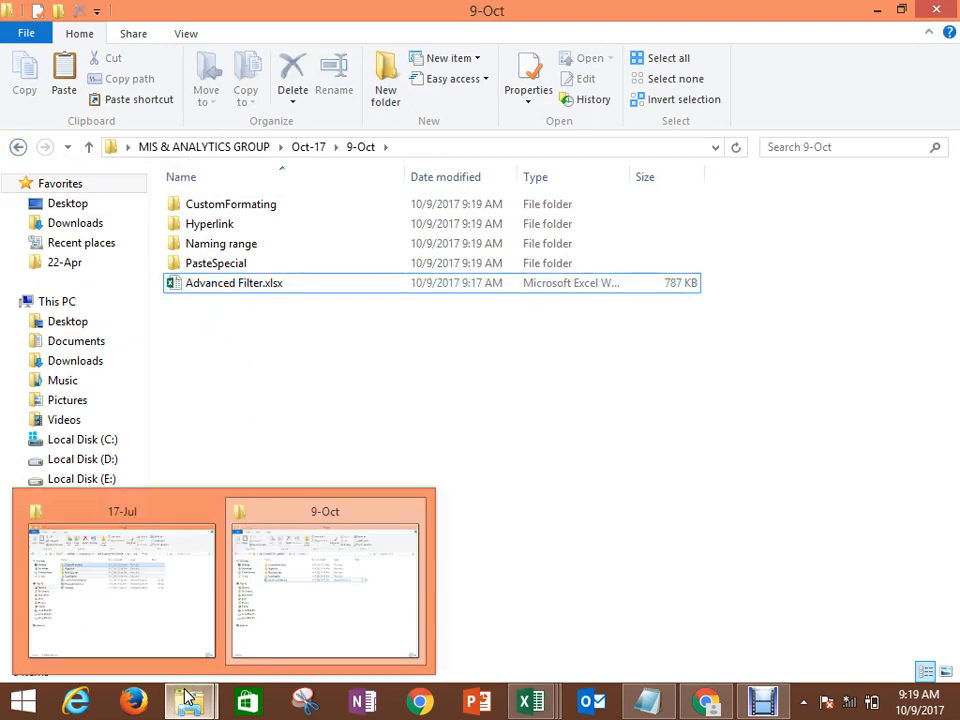
left_click(193, 602)
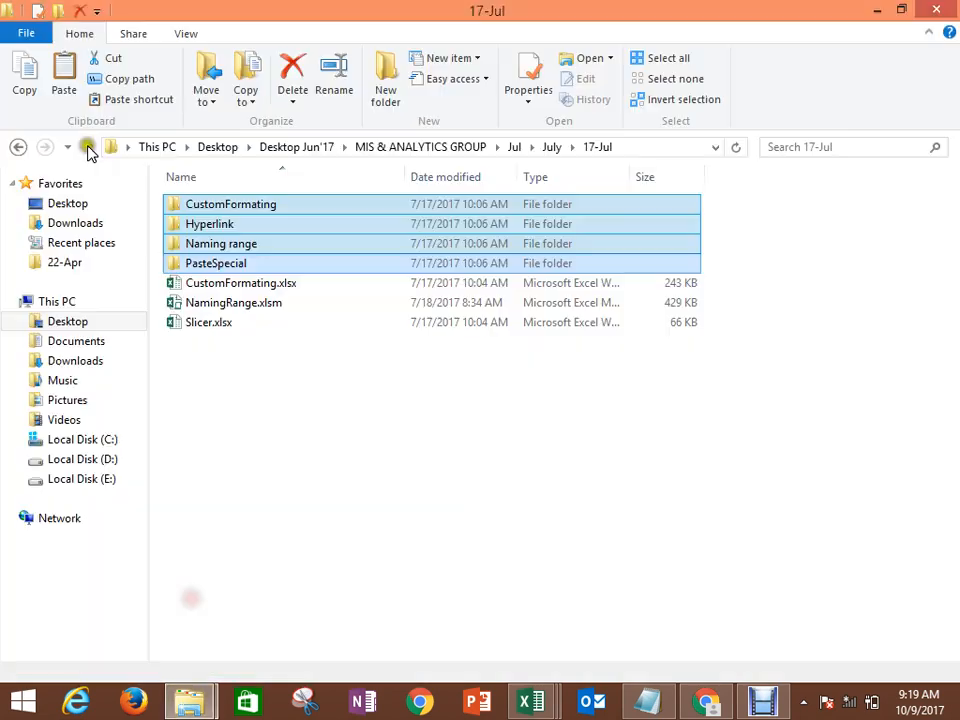
left_click(17, 147)
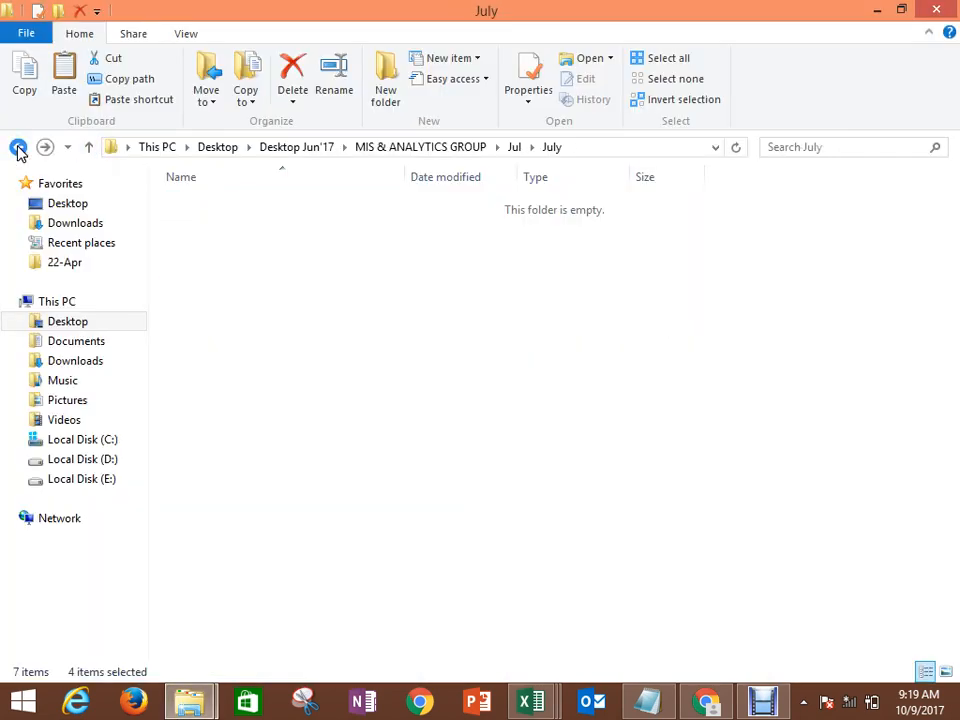
left_click(197, 267)
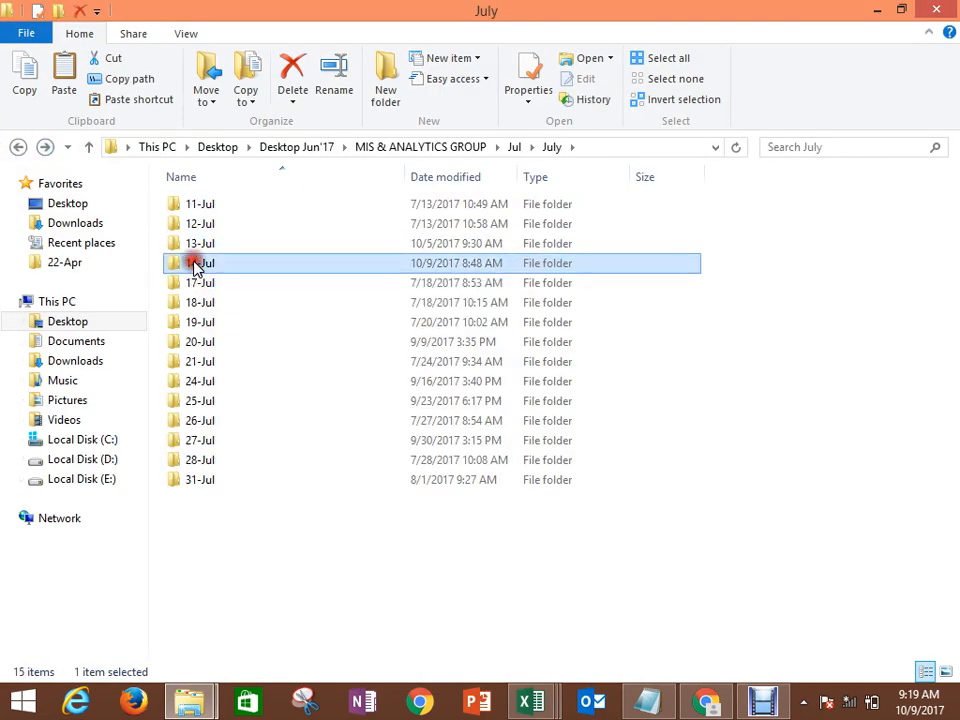
double_click(198, 266)
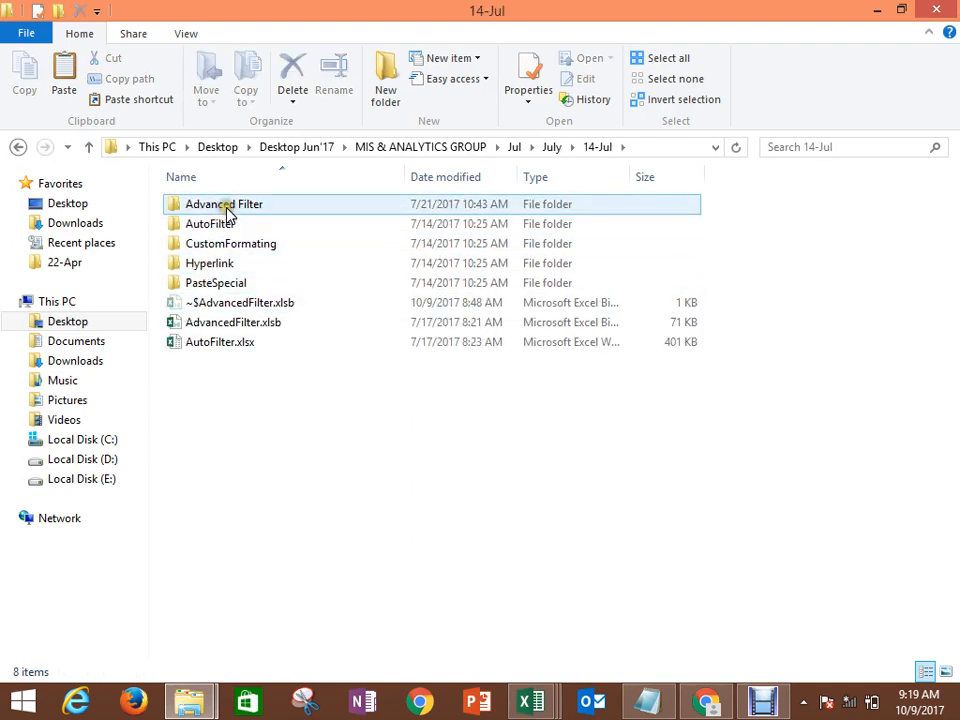
Step: Copy the Advanced Filter and CustomFormating folders from 14-Jul and return to the July folder
left_click(226, 208)
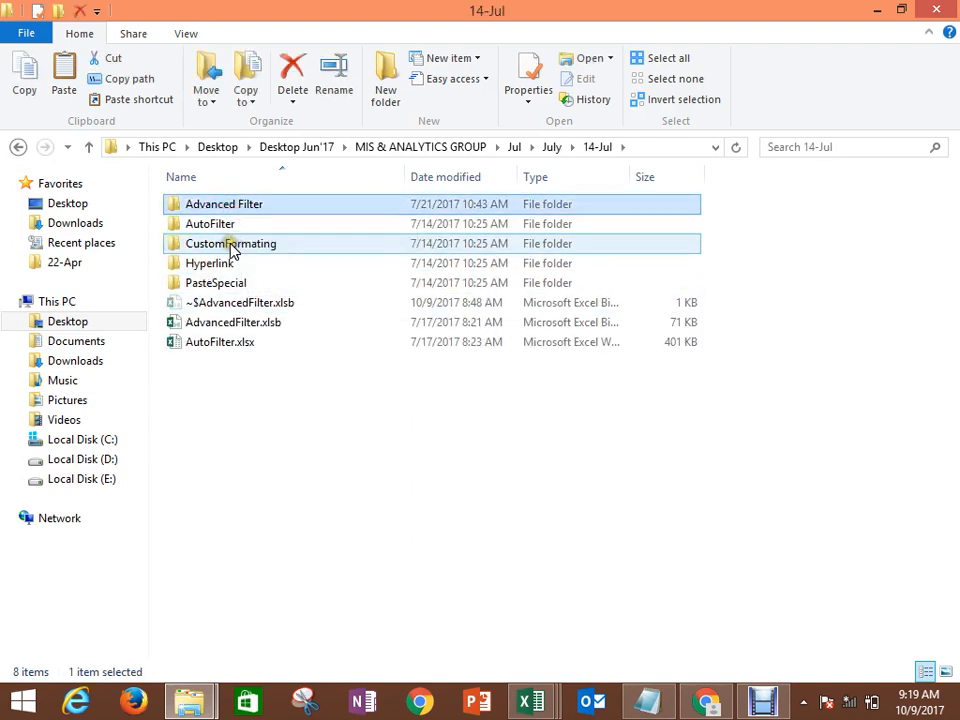
left_click(229, 244, "ctrl")
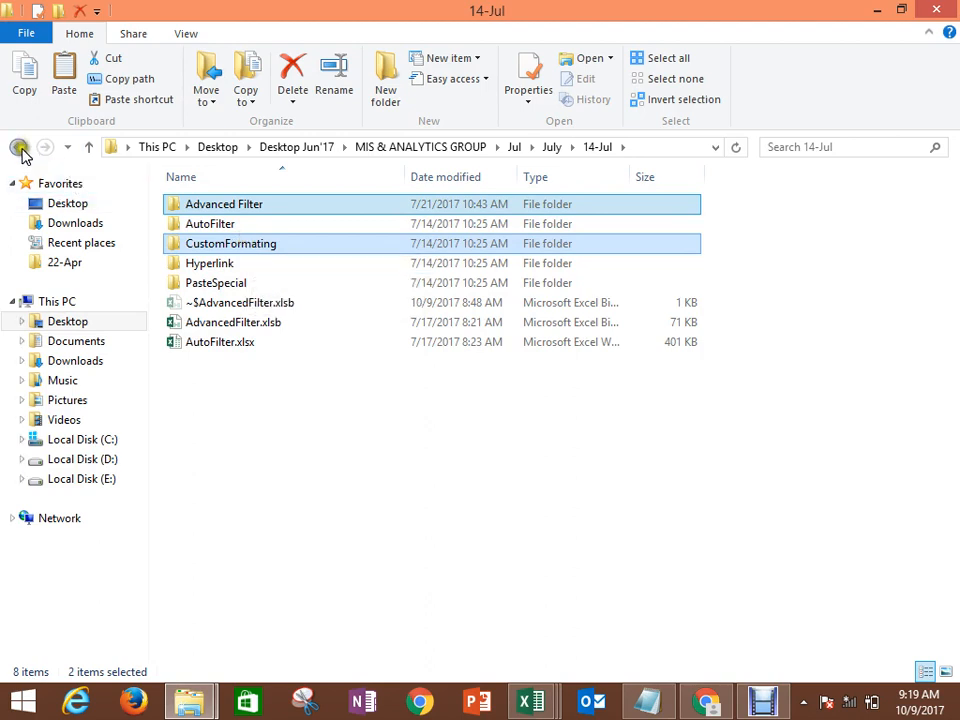
left_click(19, 147)
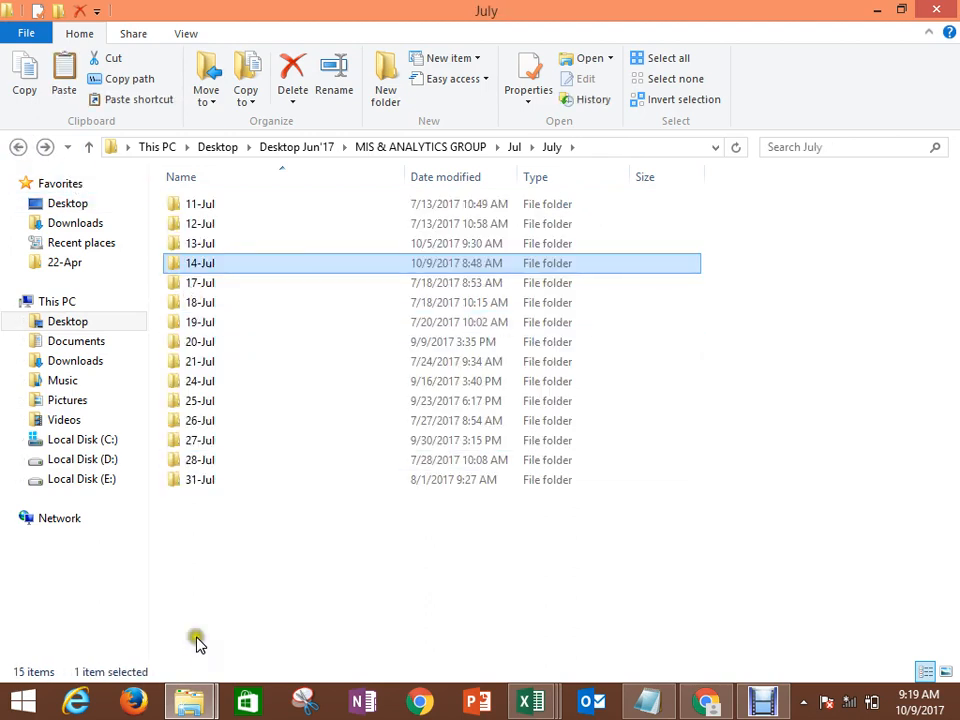
Step: Paste the two copied folders into 9-Oct in the other window, skipping files with the same names
mouse_move(193, 703)
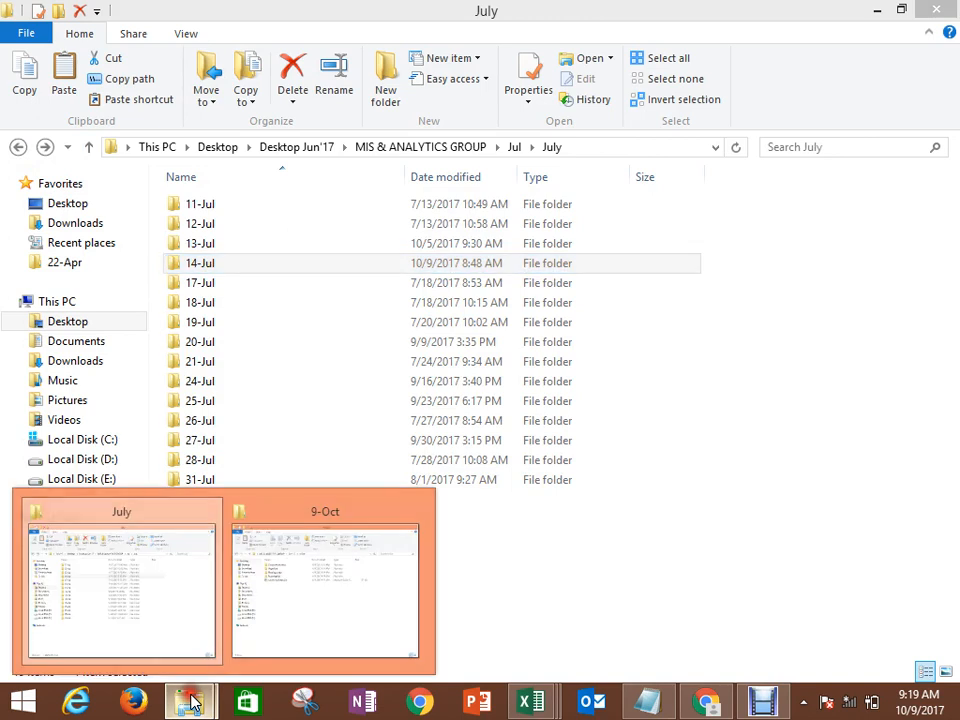
left_click(285, 606)
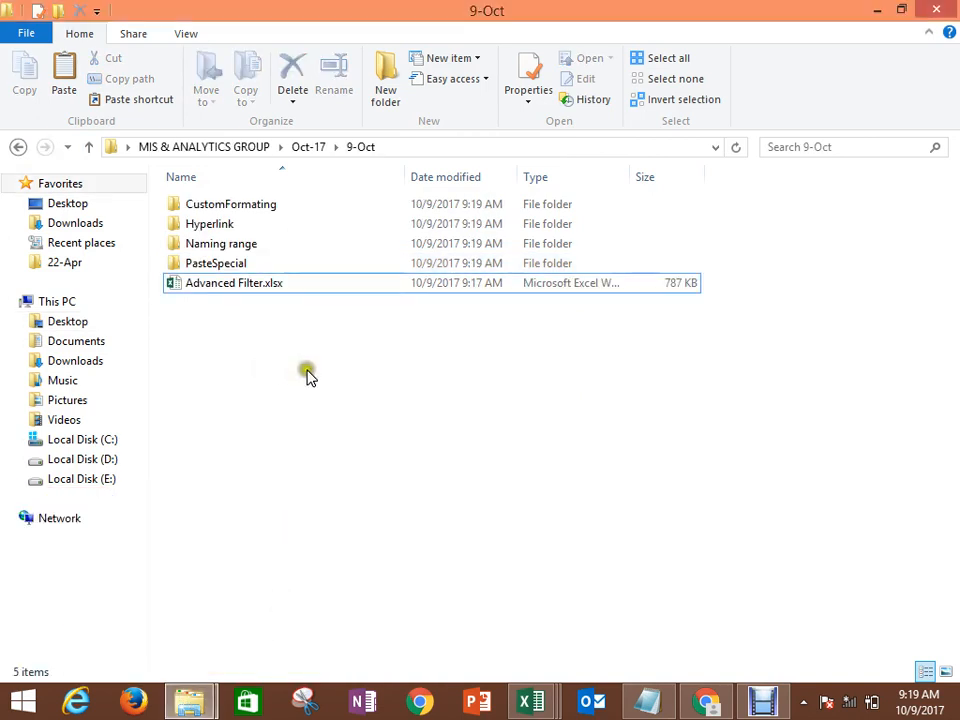
key("ctrl+v")
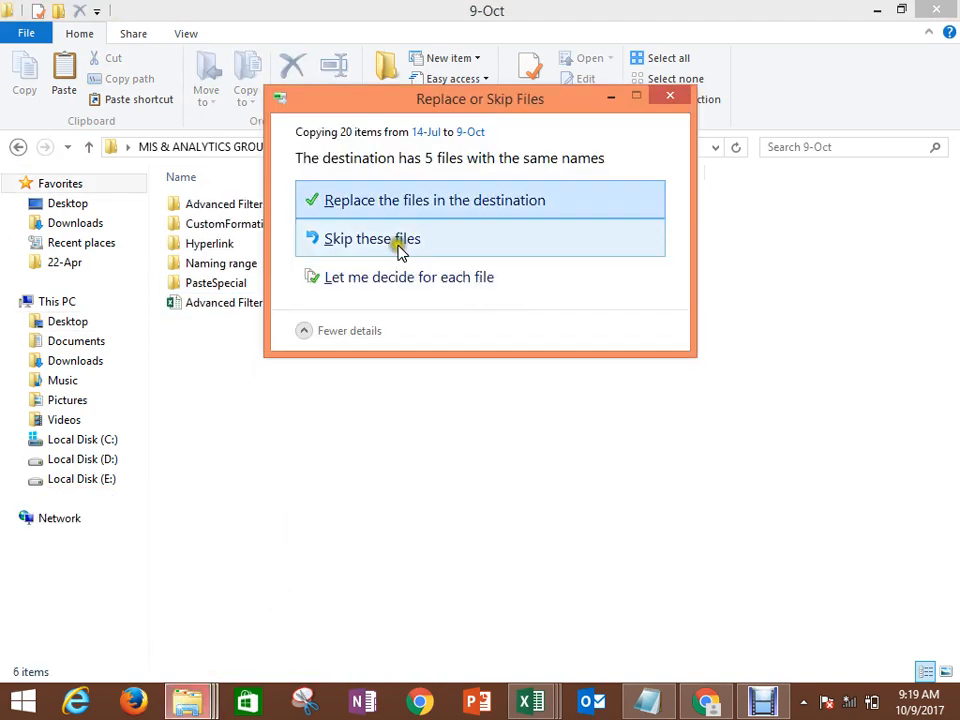
left_click(398, 243)
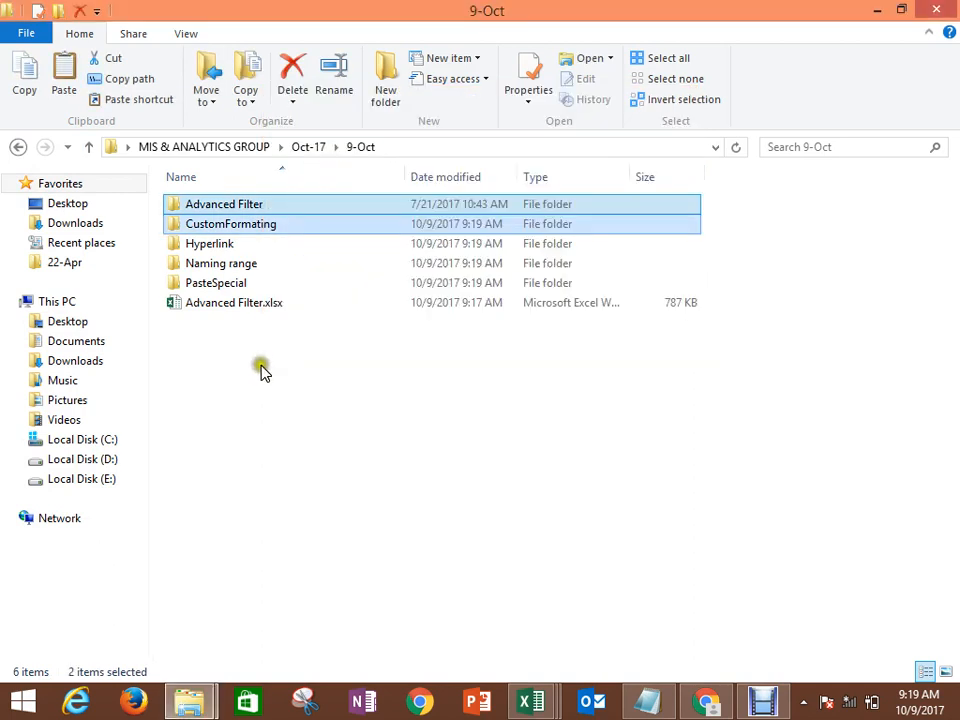
Step: Move Advanced Filter.xlsx into the PasteSpecial folder and open the Advanced Filter folder
left_click(261, 371)
left_click_drag(258, 304, 231, 283)
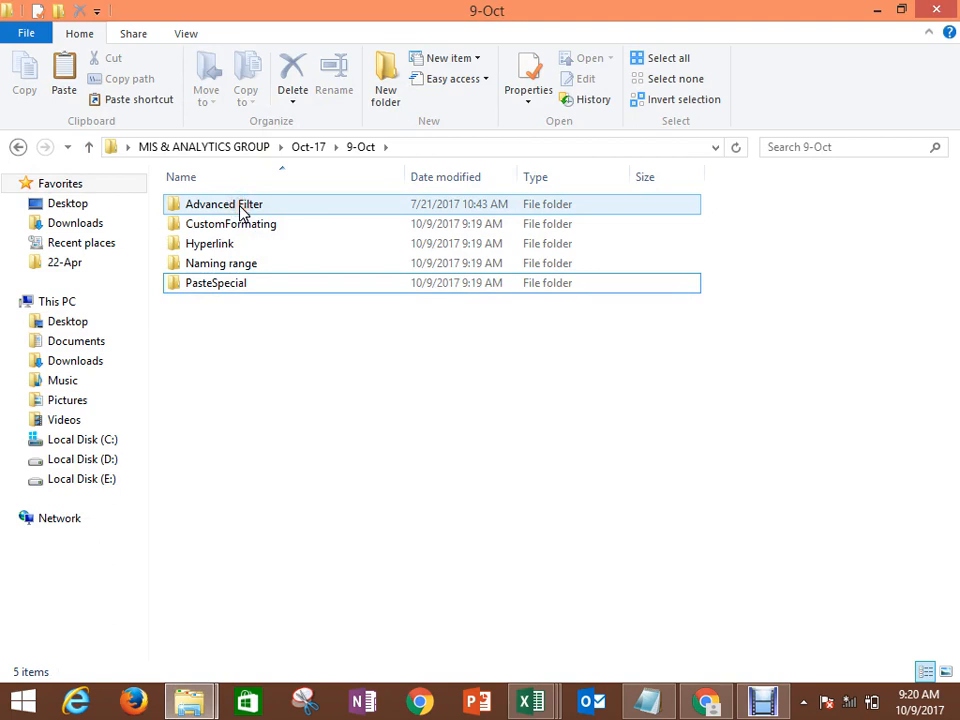
double_click(240, 208)
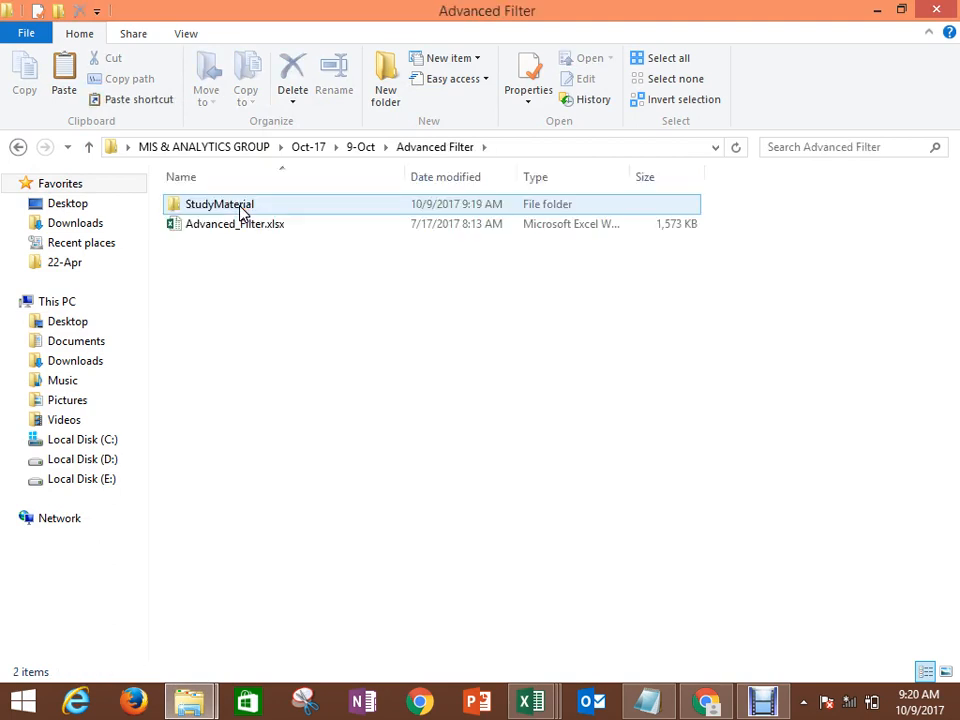
Step: Open the StudyMaterial folder to review its files and return to Advanced Filter
left_click(238, 202)
double_click(237, 206)
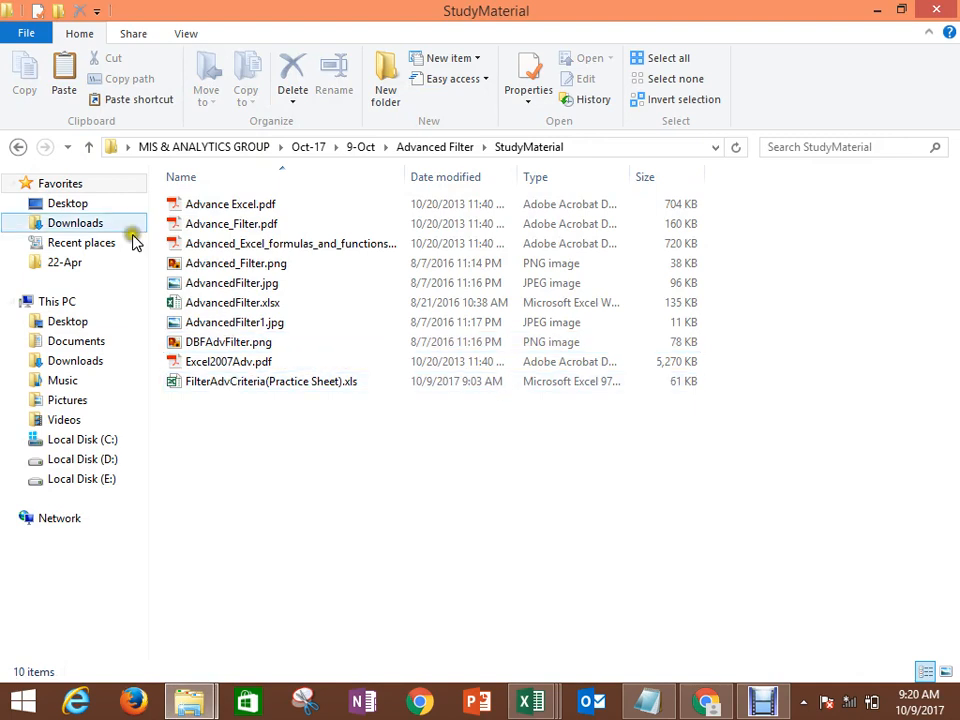
left_click(18, 147)
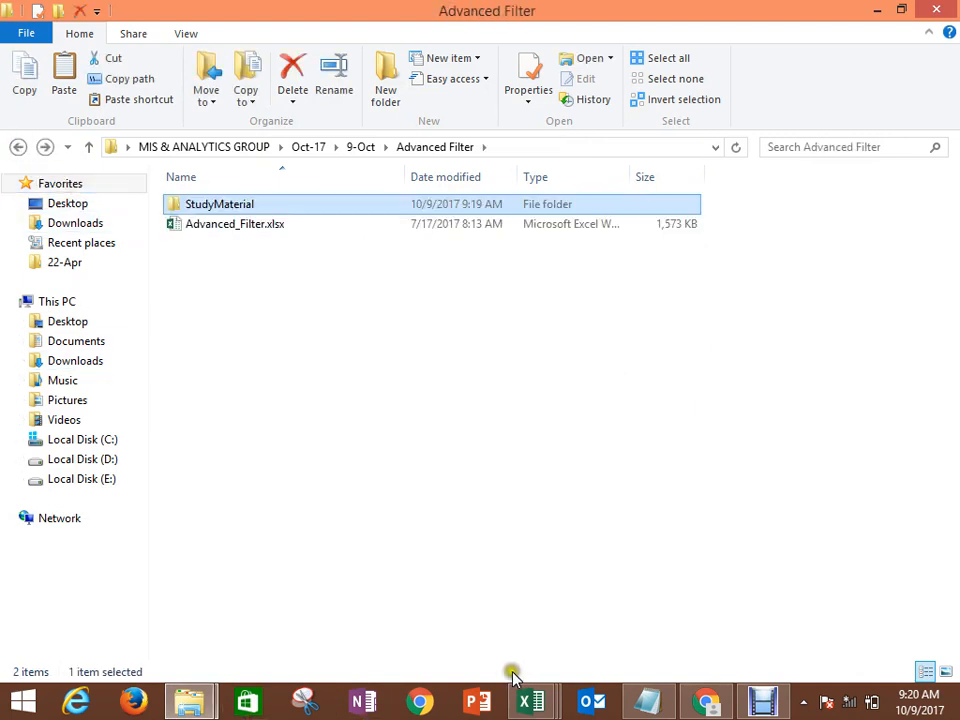
Step: Switch to Pivot Table Unique.xlsx in Excel, close that workbook and return to the 9-Oct folder
mouse_move(531, 700)
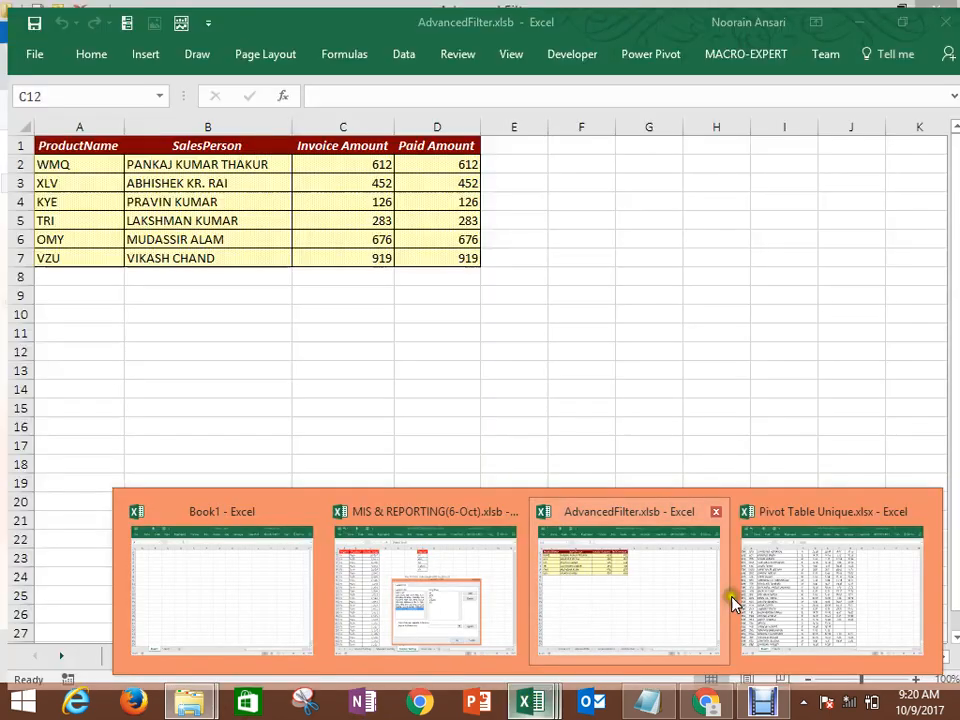
left_click(766, 590)
key("ctrl+a")
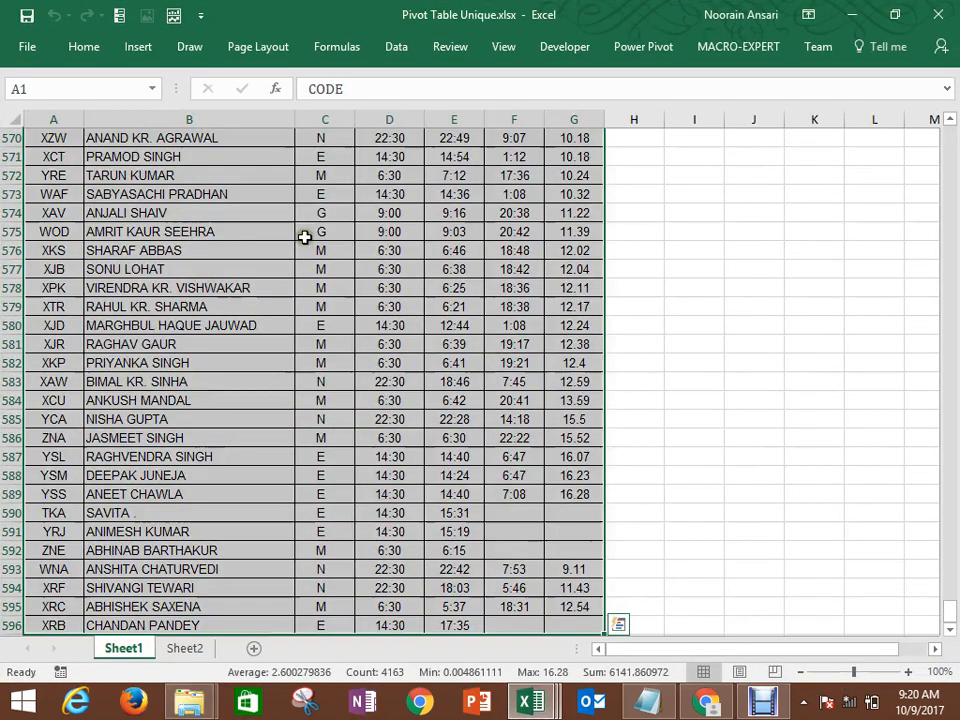
left_click(290, 231)
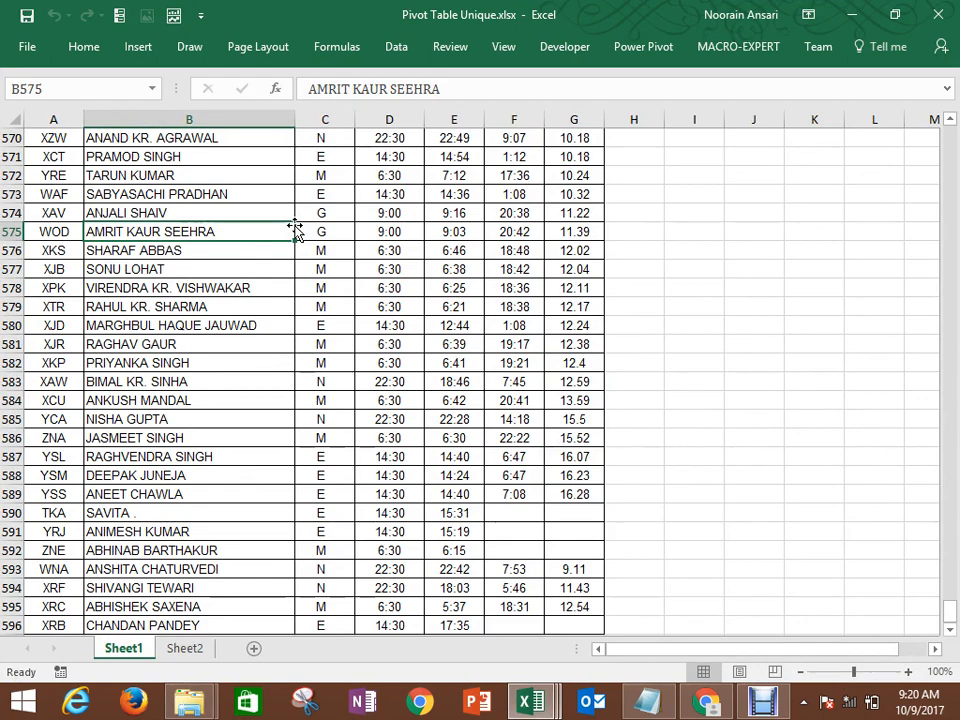
left_click(950, 14)
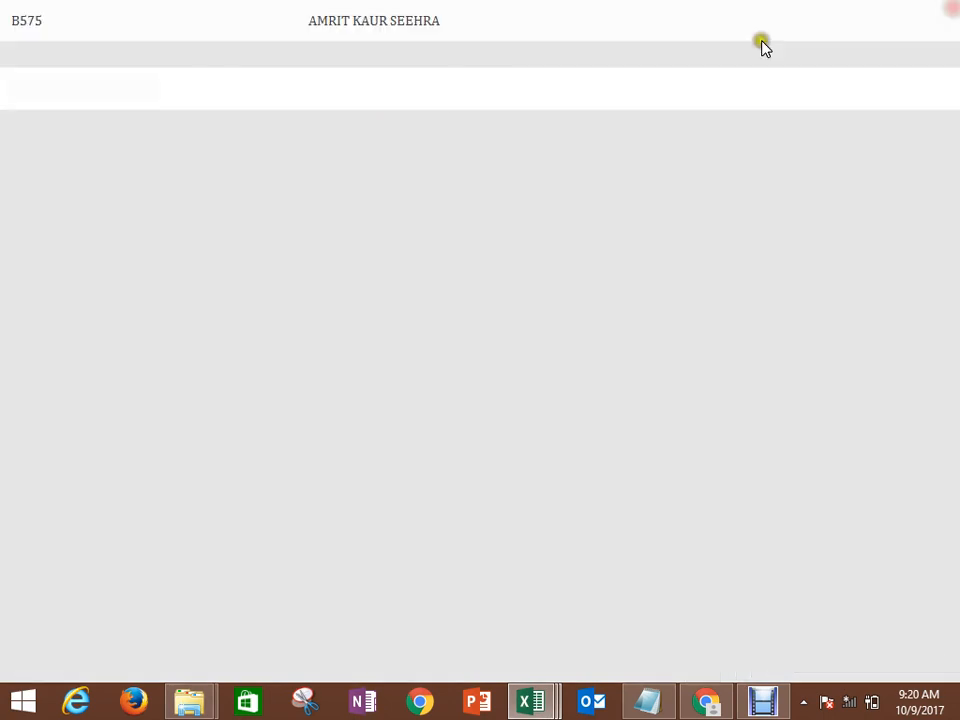
left_click(257, 287)
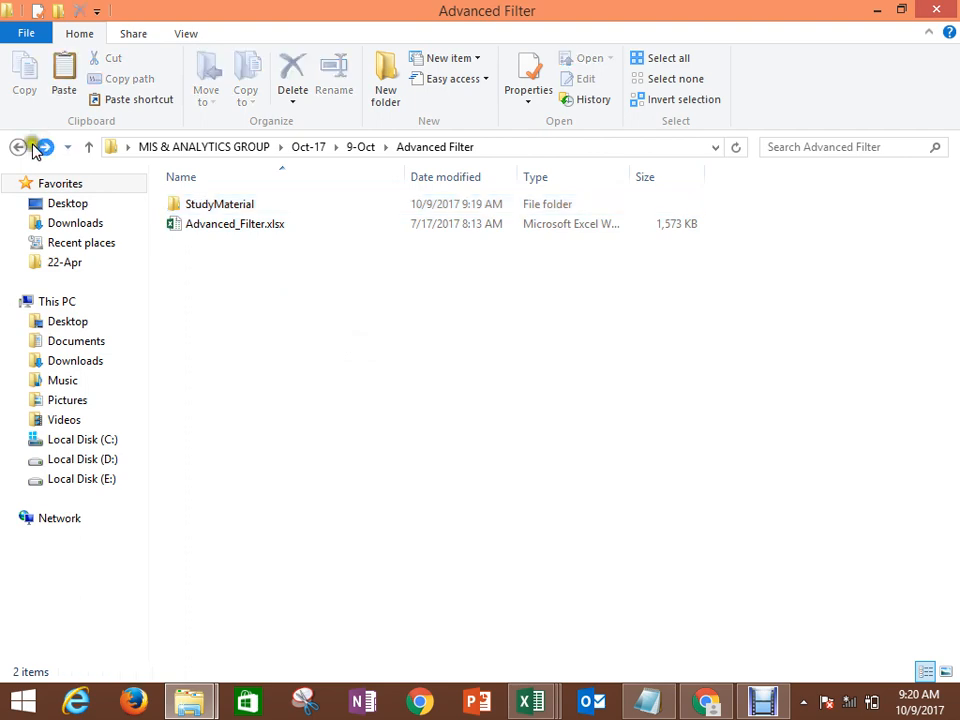
left_click(17, 147)
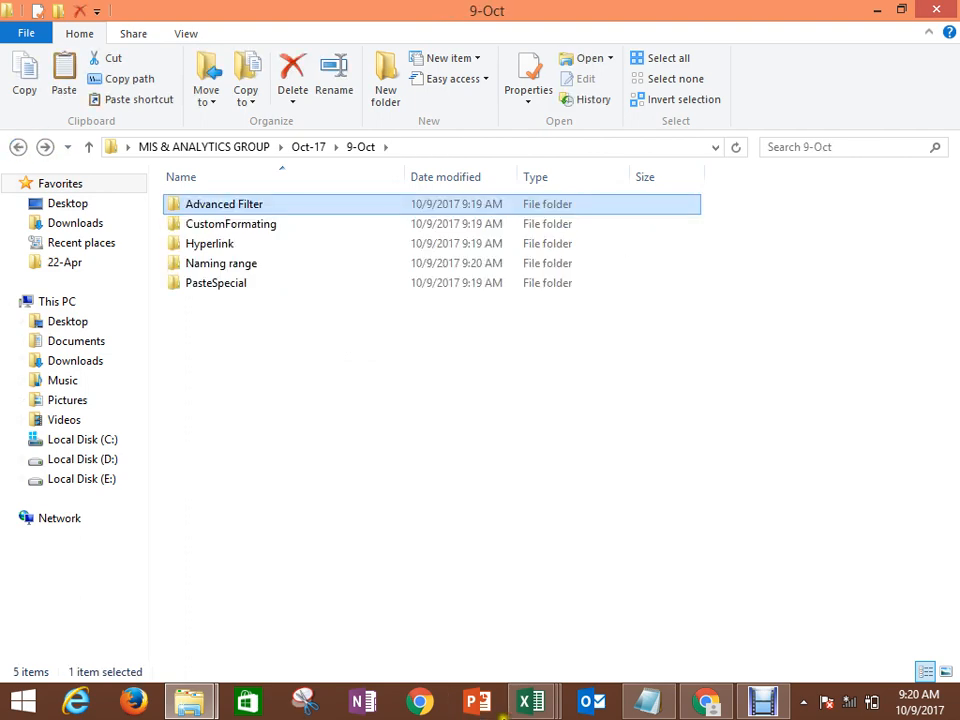
Step: Copy the entire Region, Product and Grand_Total table from the Custom Sorting sheet of MIS & REPORTING(6-Oct).xlsb in Excel
mouse_move(540, 705)
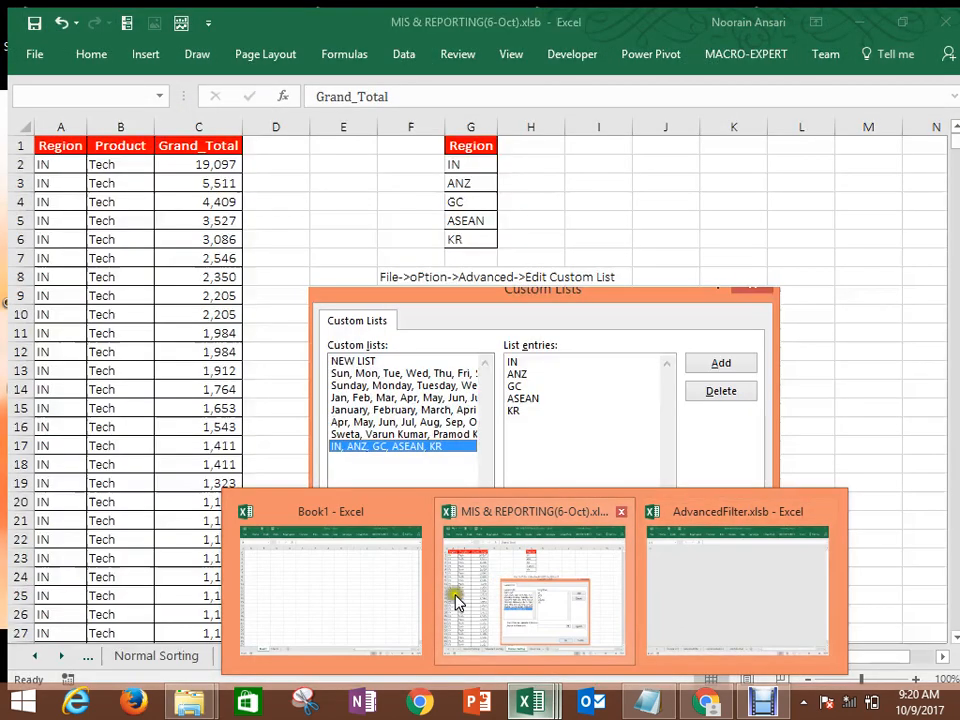
left_click(392, 603)
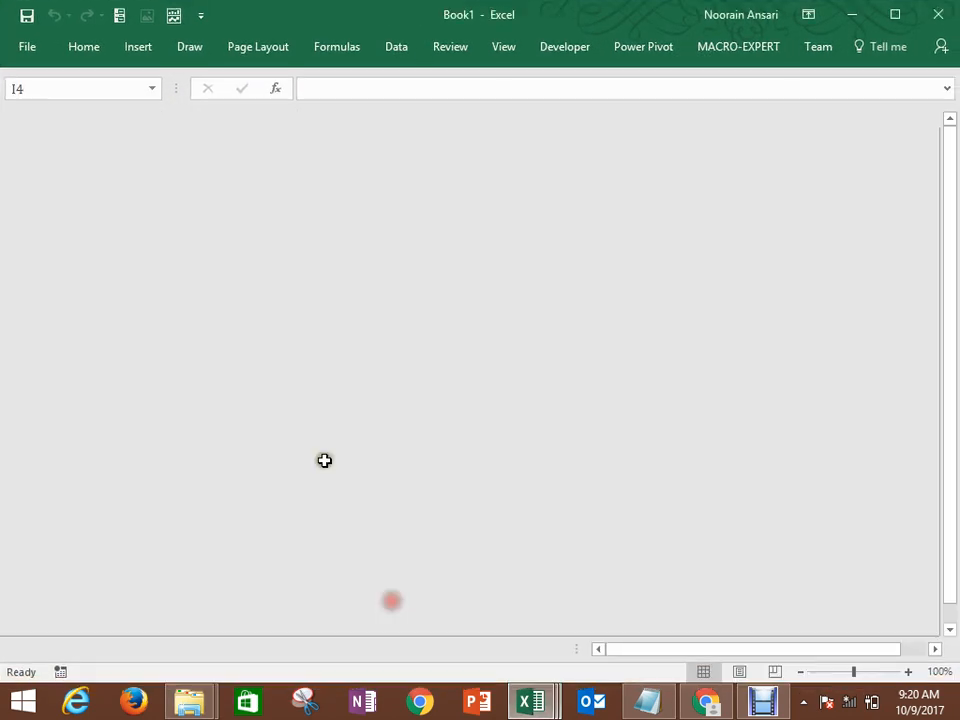
left_click(330, 437)
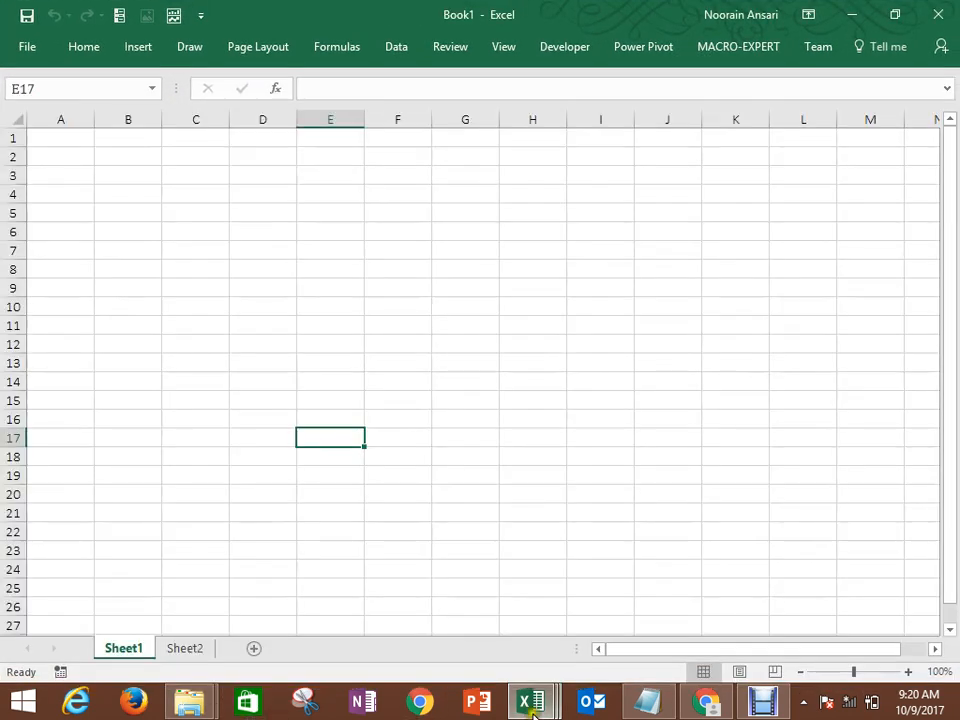
mouse_move(530, 703)
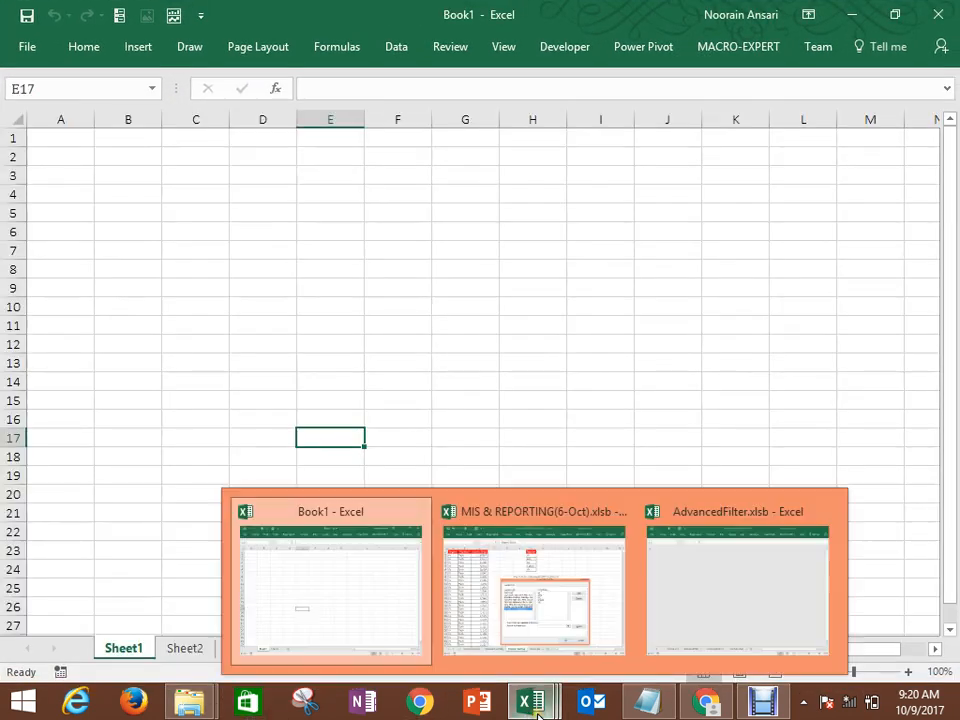
left_click(476, 617)
key("ctrl+Home")
key("ctrl+shift+Right")
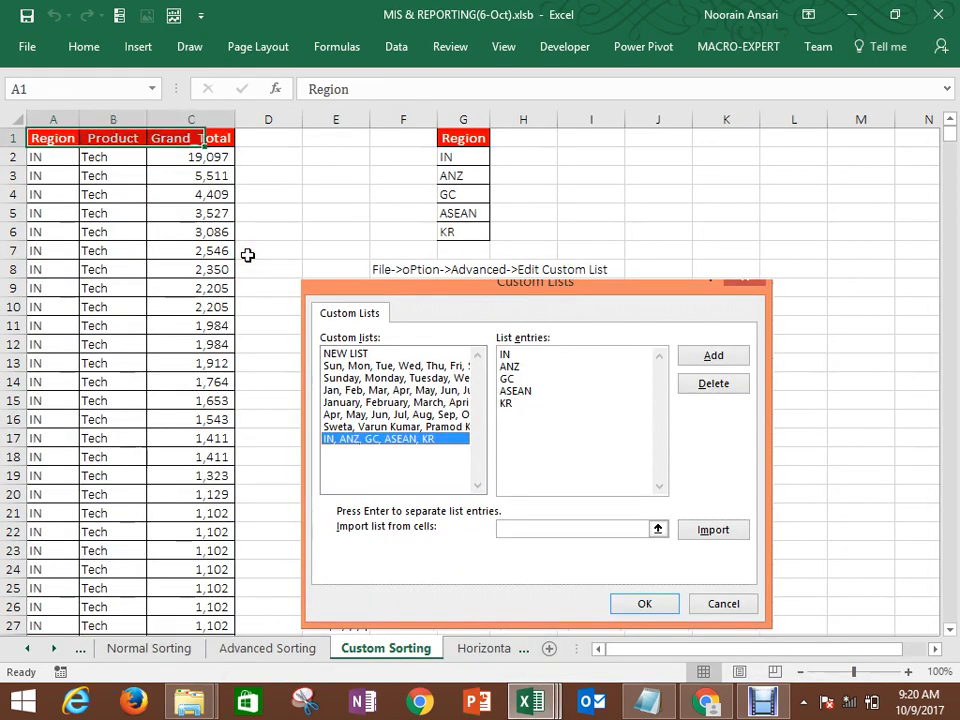
key("ctrl+shift+Down")
key("ctrl+c")
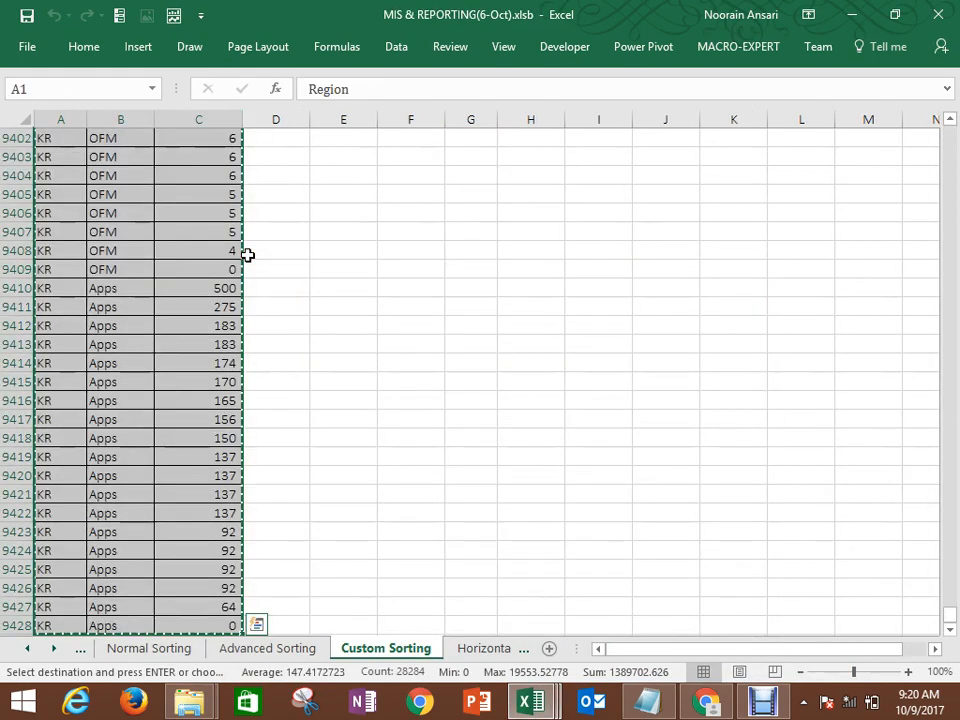
Step: Paste the copied table at A1 on Sheet1 of Book1 and undo the paste
key("ctrl+Tab")
key("ctrl+Up")
key("ctrl+Left")
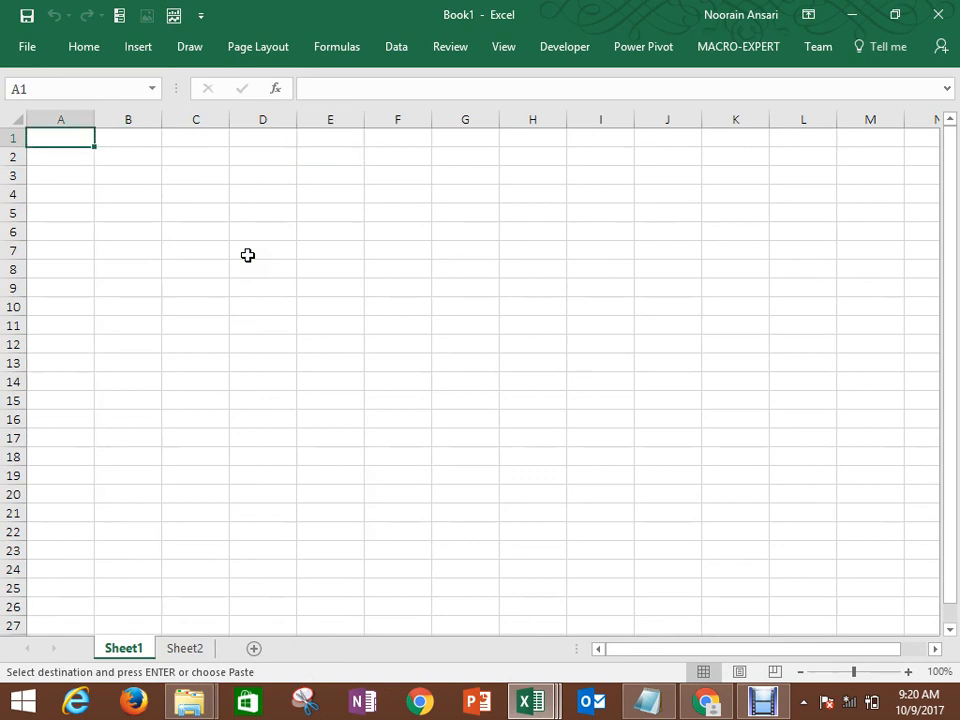
key("ctrl+v")
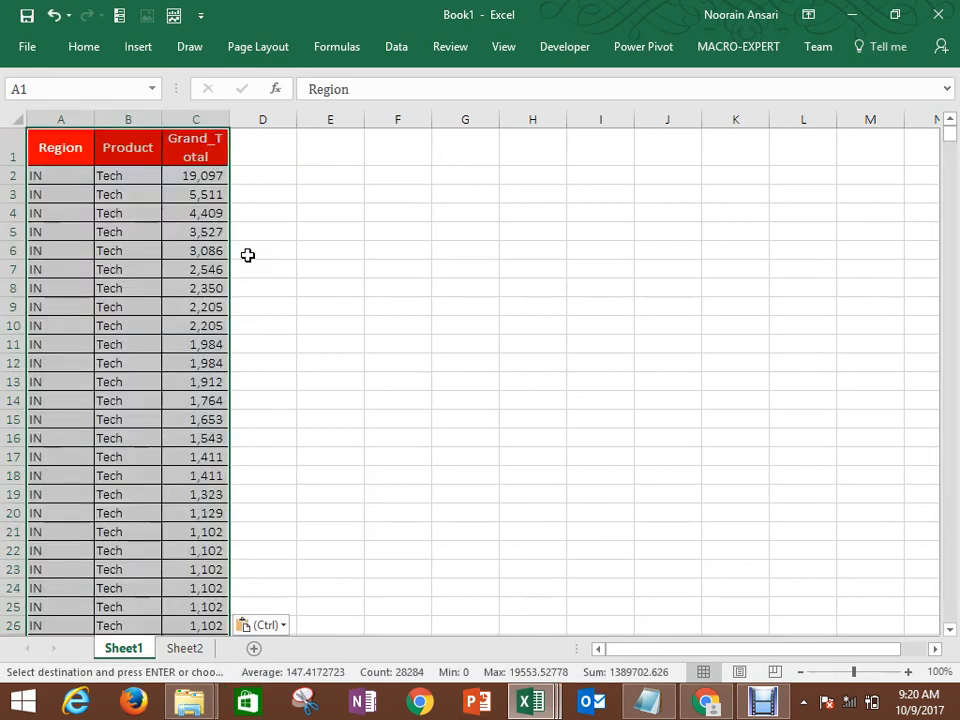
key("ctrl+z")
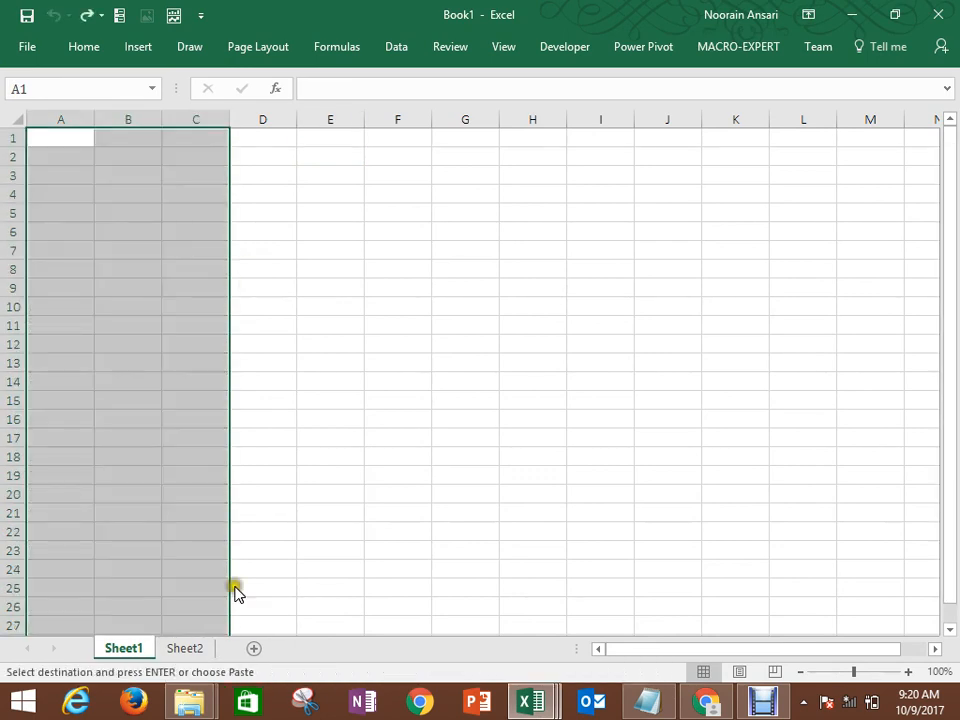
Step: Switch to the July folder window and open the RawData folder inside MAATI on Local Disk (D:)
mouse_move(189, 705)
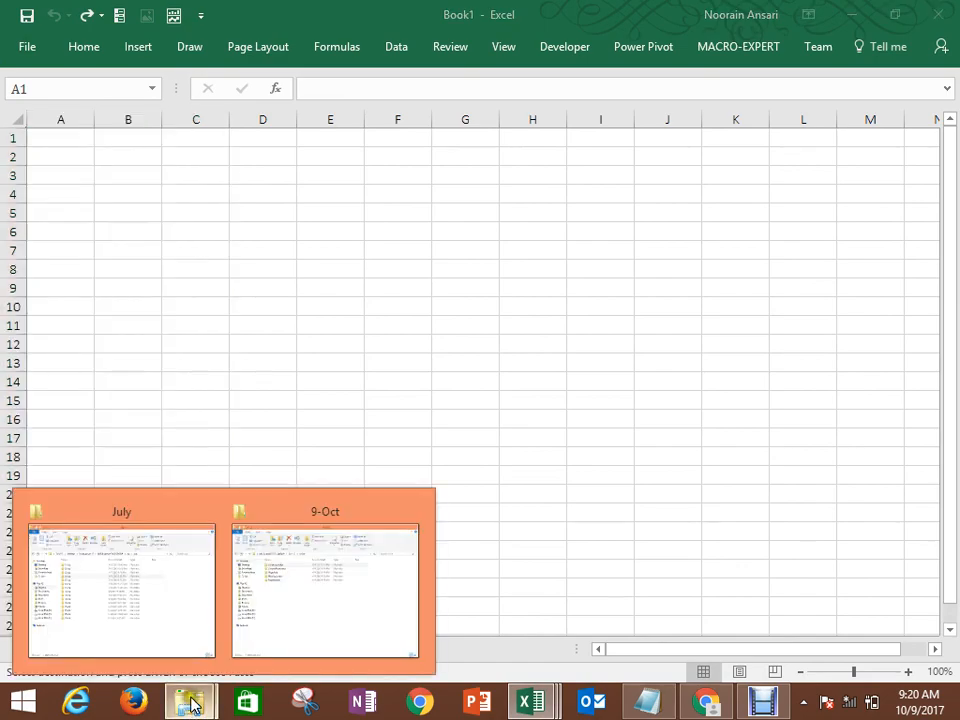
mouse_move(248, 600)
left_click(198, 578)
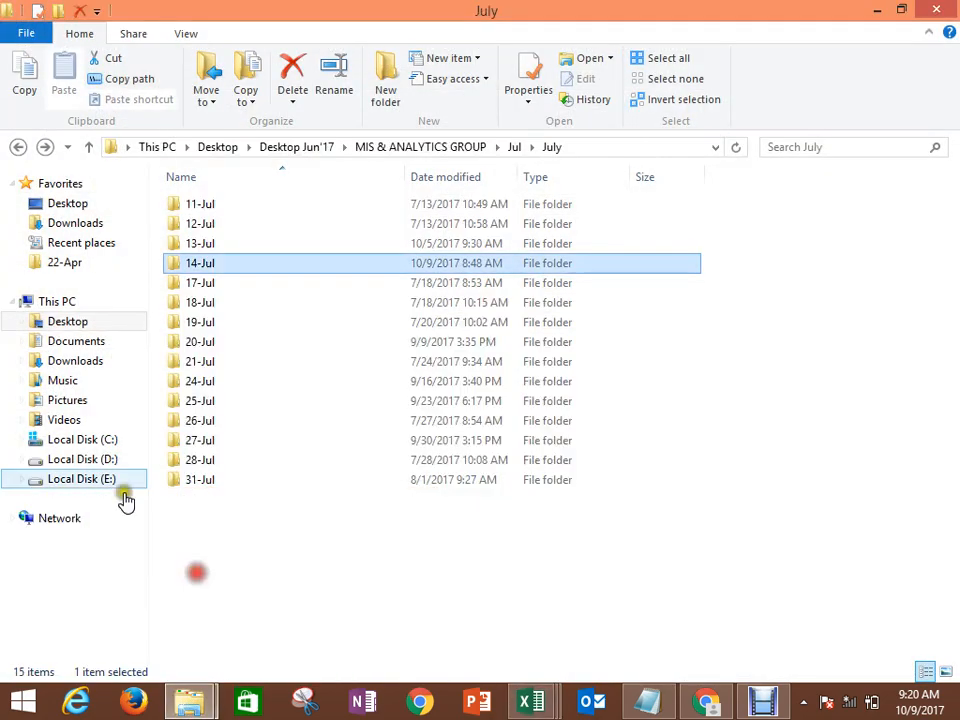
left_click(95, 464)
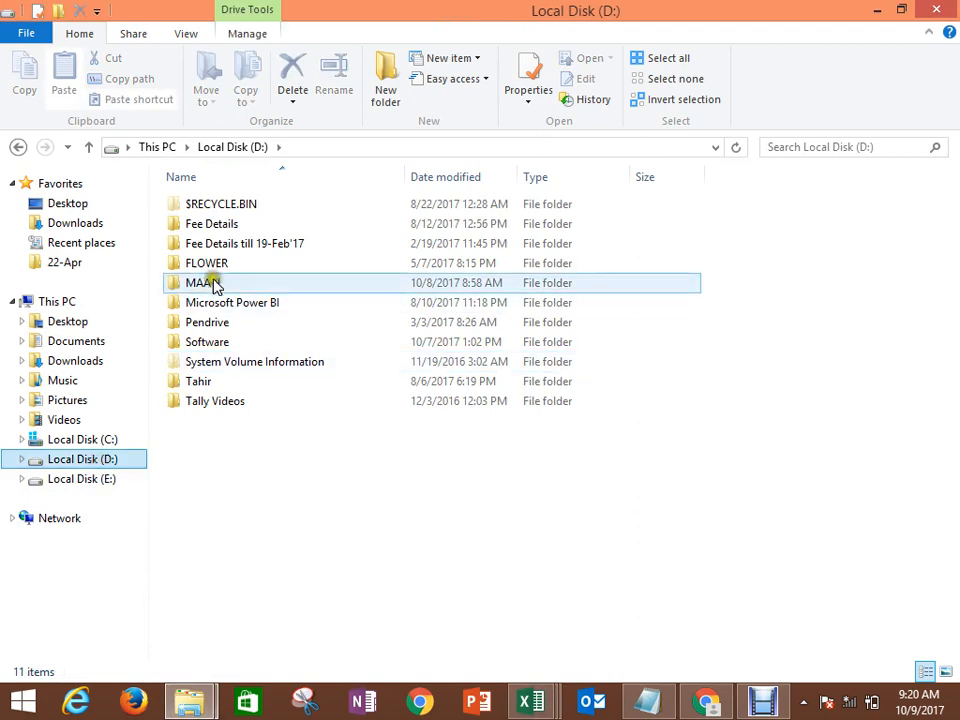
double_click(212, 280)
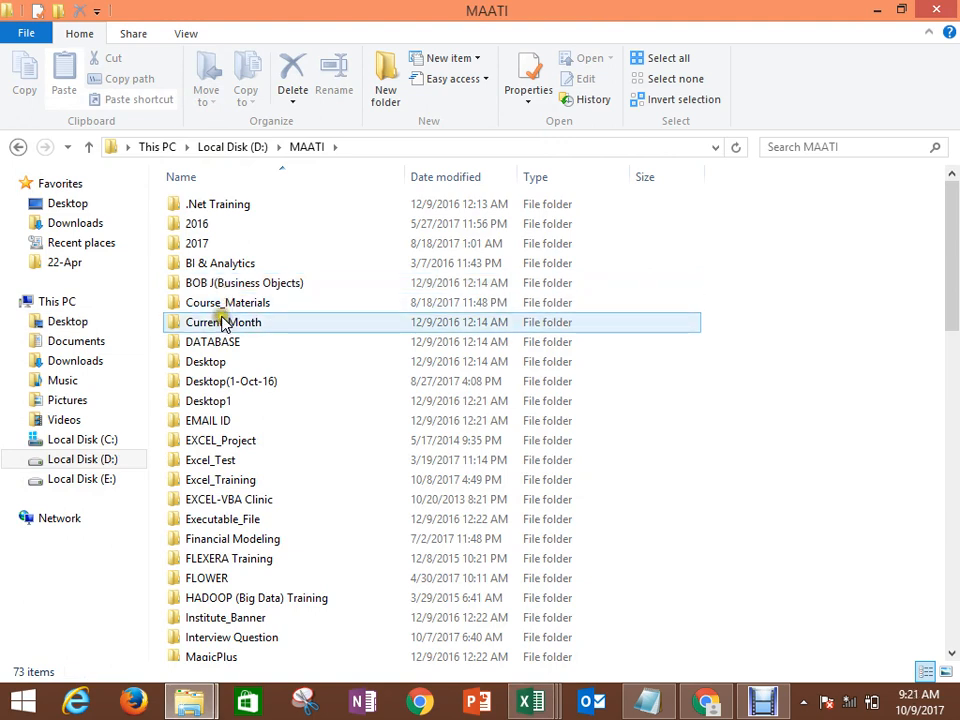
left_click(219, 284)
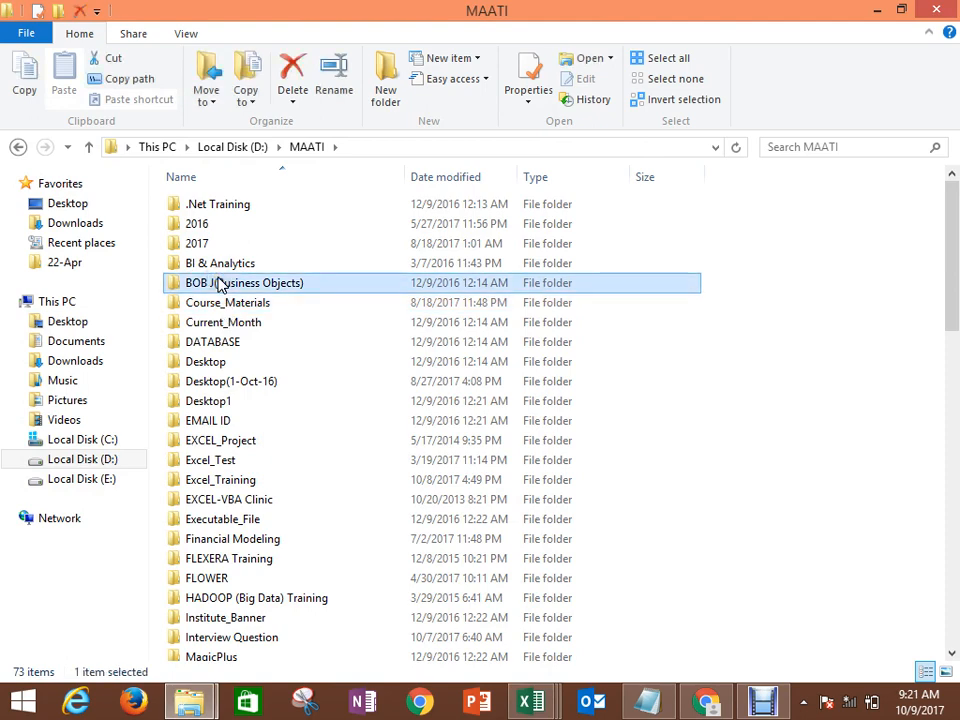
scroll(219, 284, "down", 15)
key("Down")
key("Down")
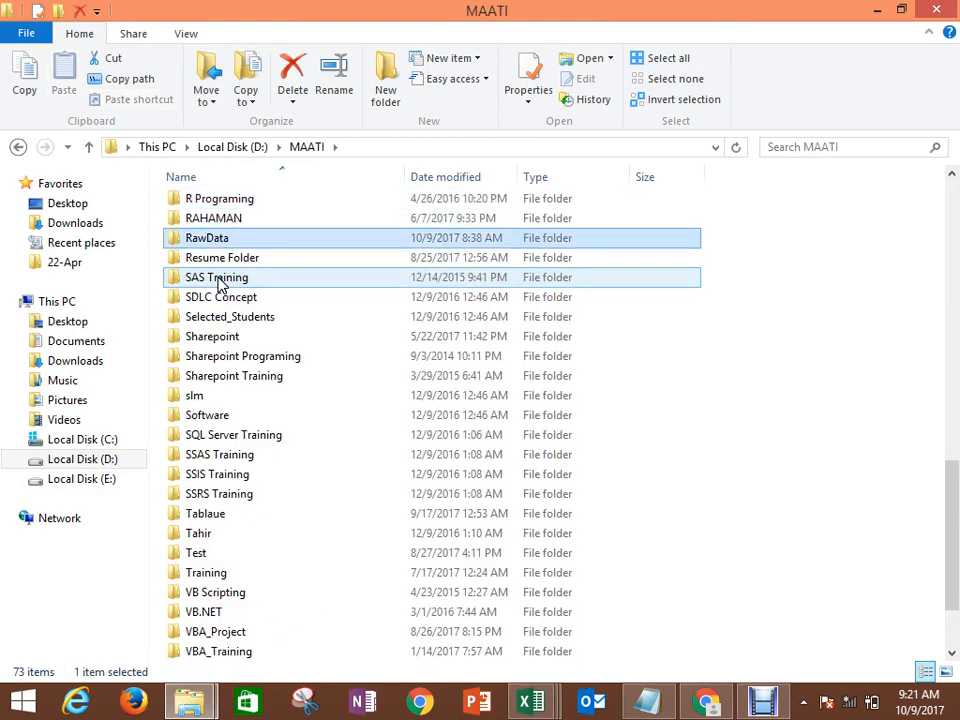
key("Return")
Step: Open the workbook Pivot Table_Test.xls from the RawData folder
key("Down")
key("Down")
key("Down")
key("Down")
key("Down")
key("Down")
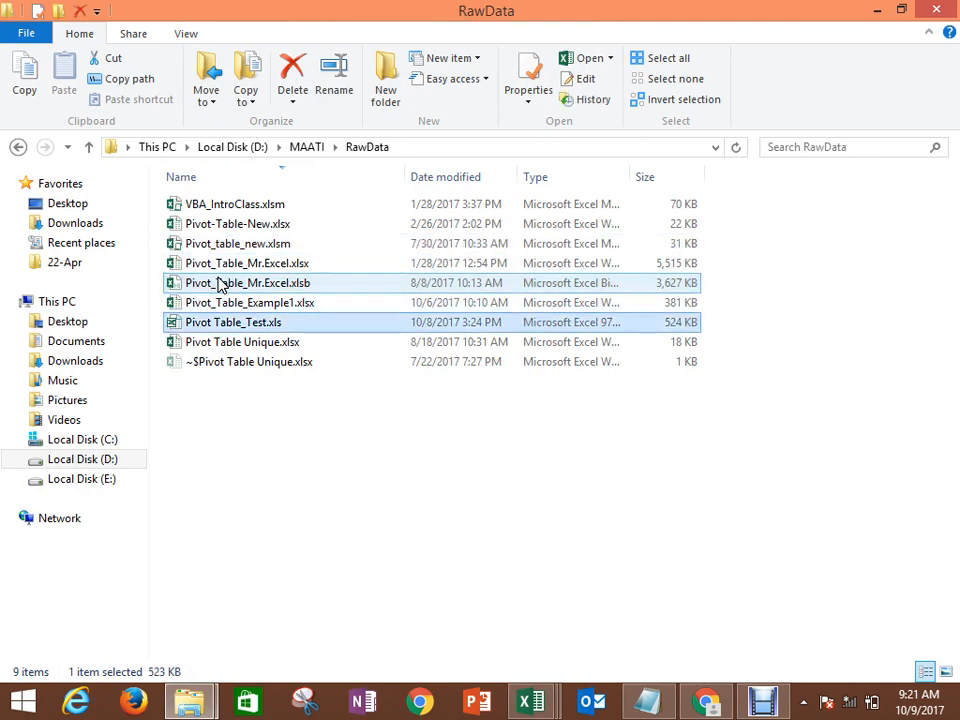
key("Down")
key("Up")
key("Return")
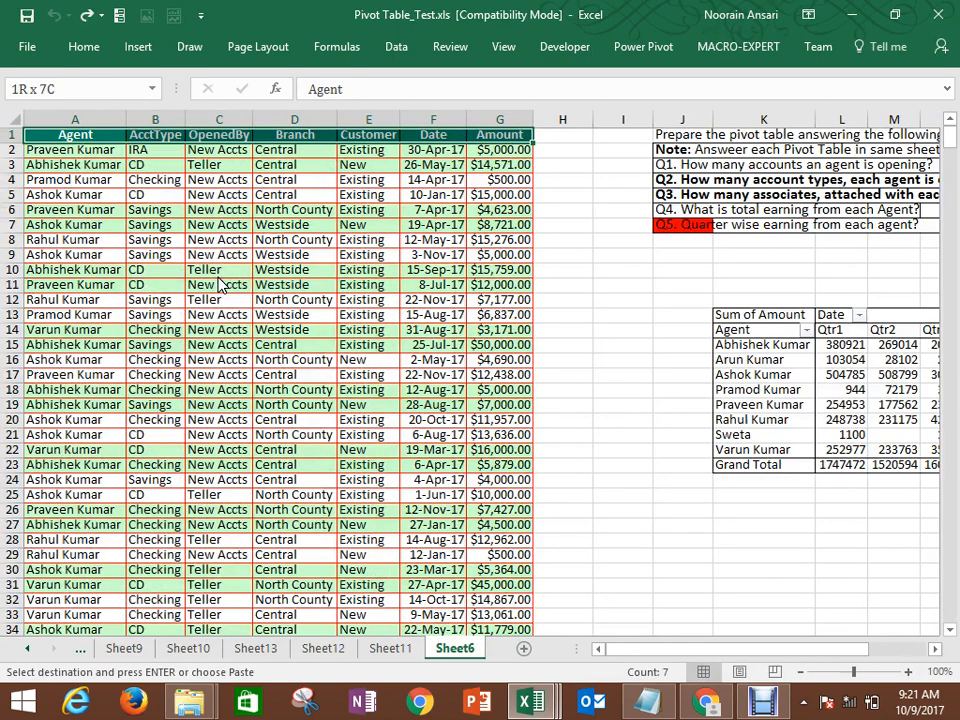
Step: Paste the Agent-to-Amount table from Pivot Table_Test.xls as values at A1 on Sheet1 of Book1 and autofit its columns
key("alt+Tab")
key("ctrl+Home")
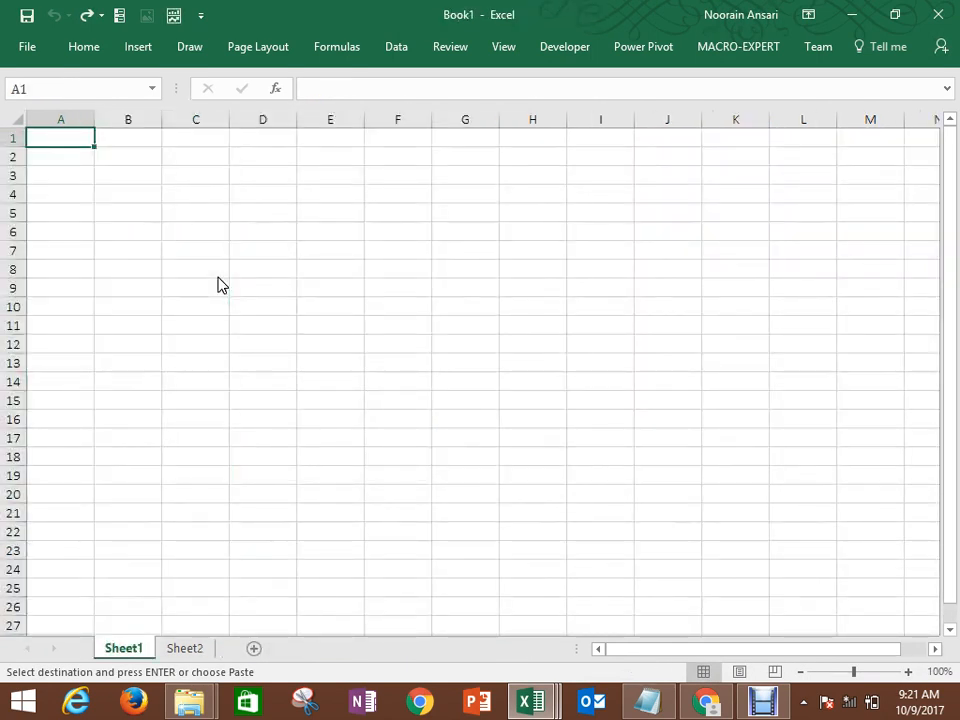
key("ctrl+alt+v")
key("v")
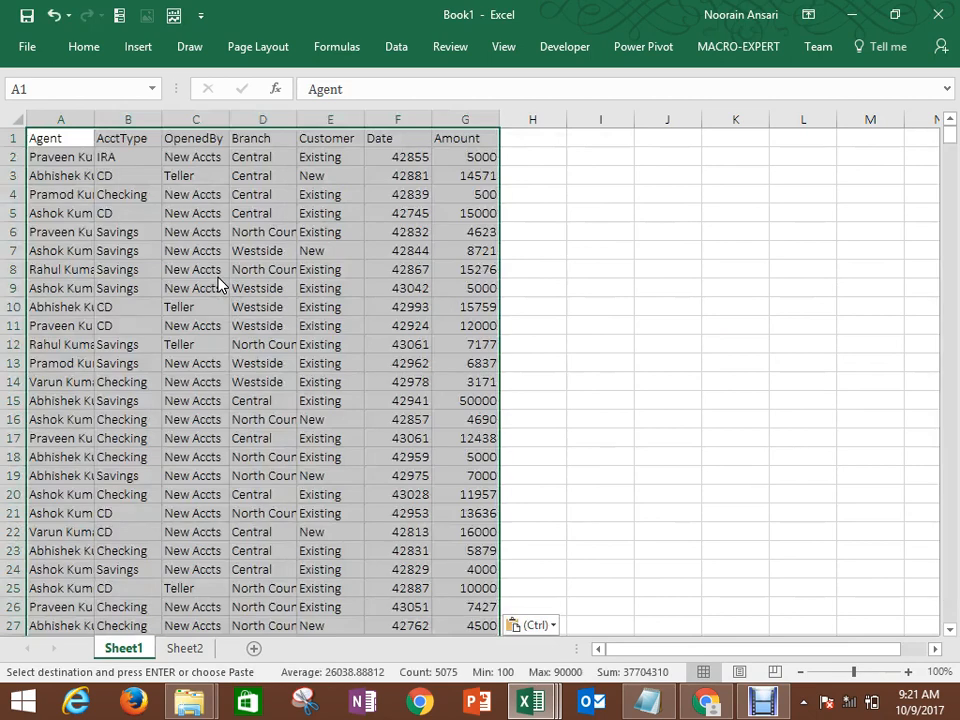
key("alt+o")
key("c")
key("a")
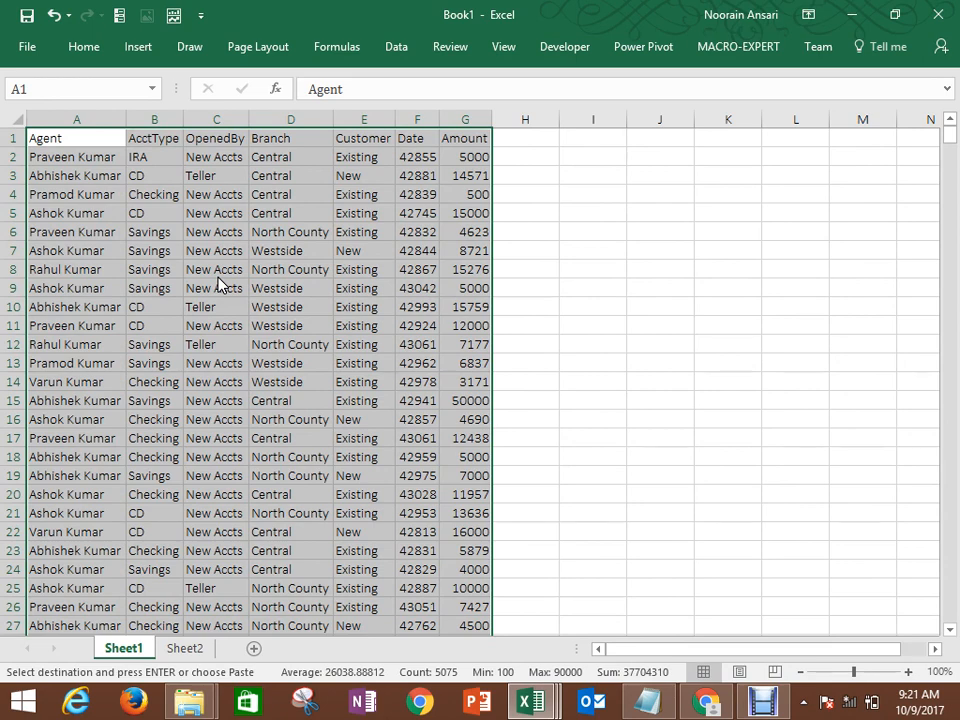
key("ctrl+Home")
key("ctrl+shift+Right")
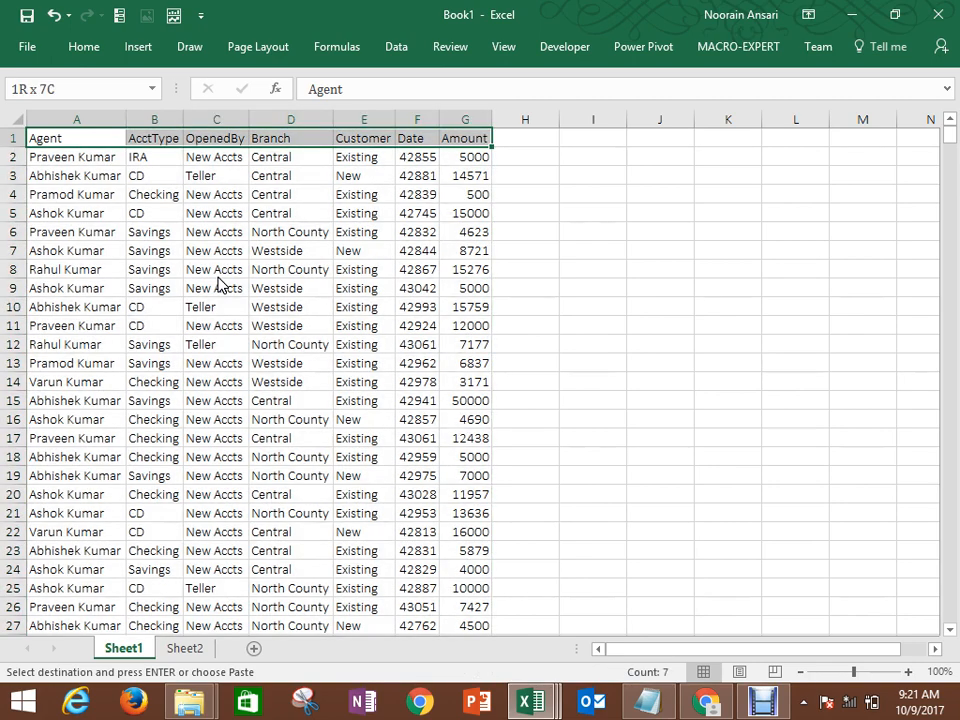
key("ctrl+shift+Down")
Step: Format all serial numbers under the Date header in column F as dates in day-month-year style
key("ctrl+Home")
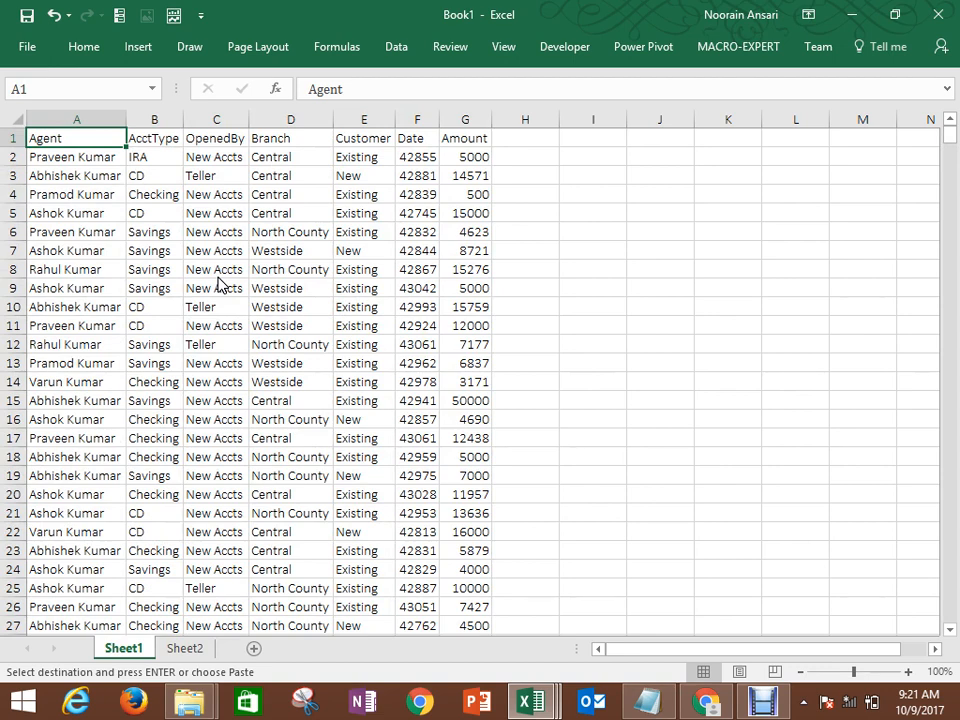
key("Right")
key("Right")
key("Right")
key("Right")
key("Right")
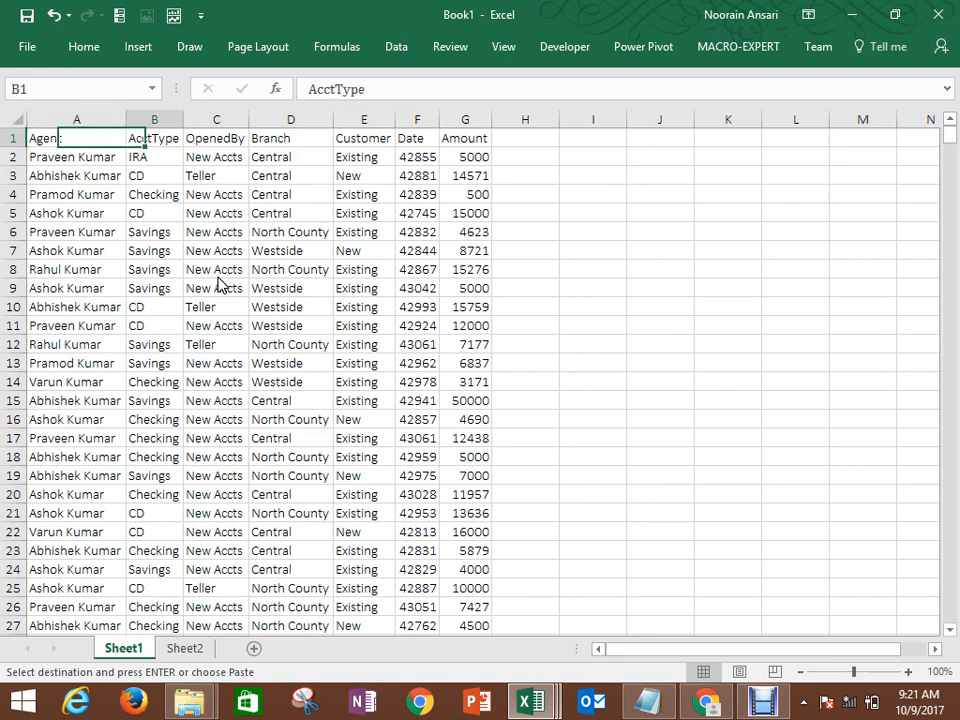
key("Down")
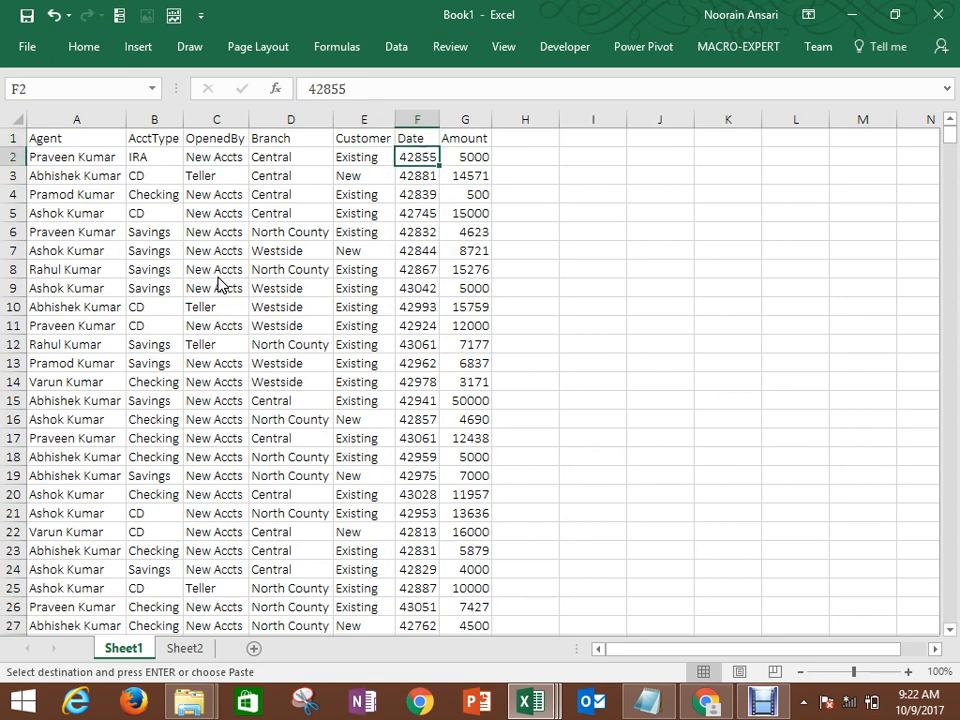
key("ctrl+shift+Down")
key("ctrl+shift+3")
key("Up")
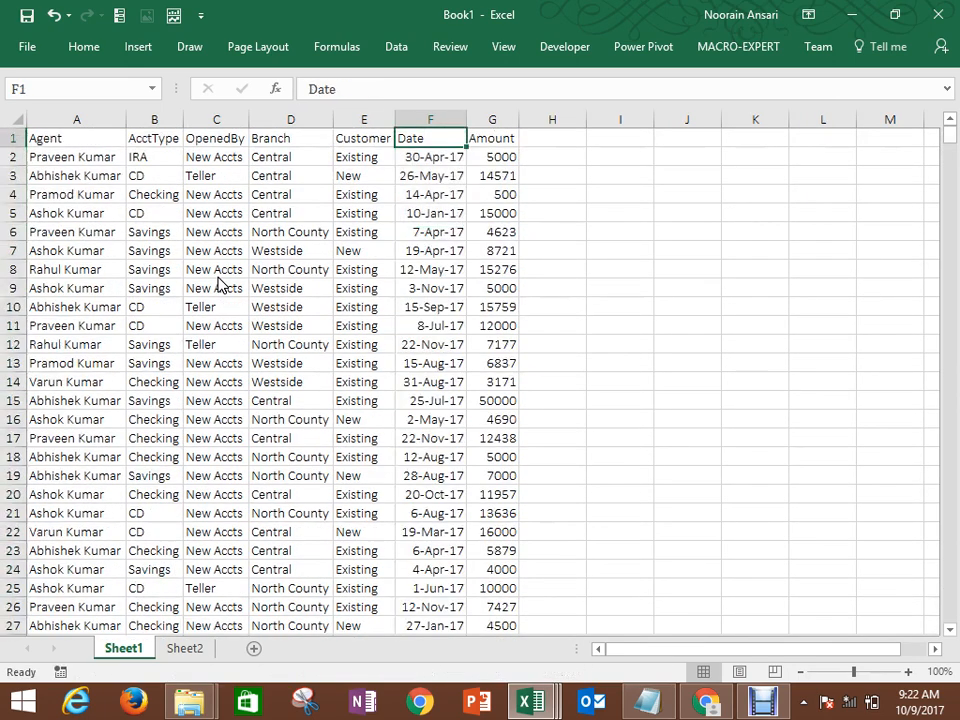
Step: Convert the whole data range A1:G725 on Sheet1 into a table with headers
key("ctrl+Home")
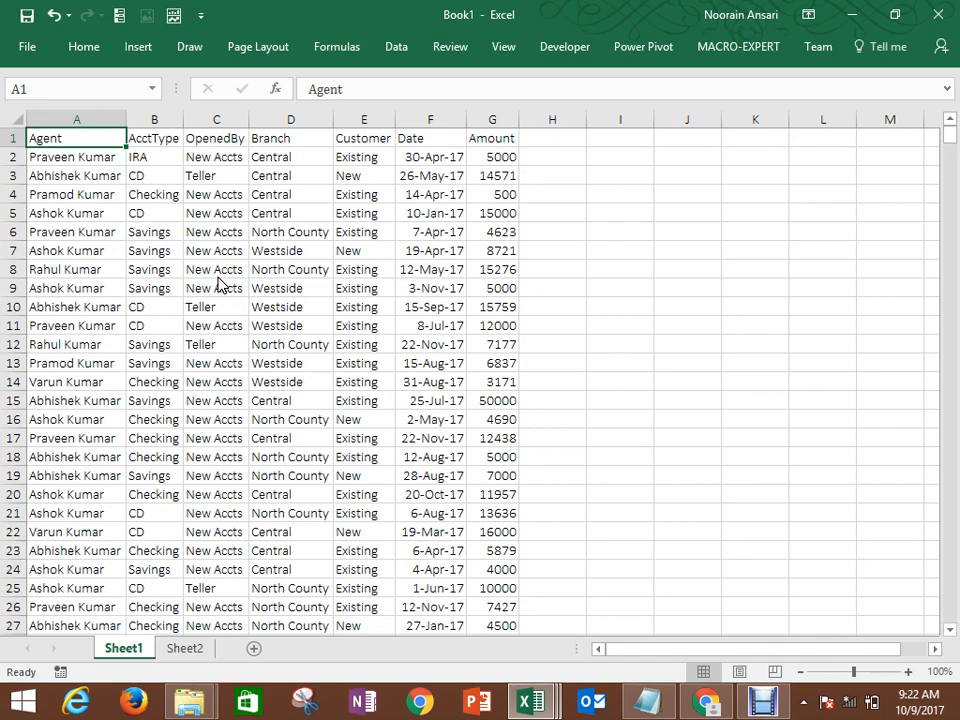
key("ctrl+shift+Right")
key("ctrl+shift+Down")
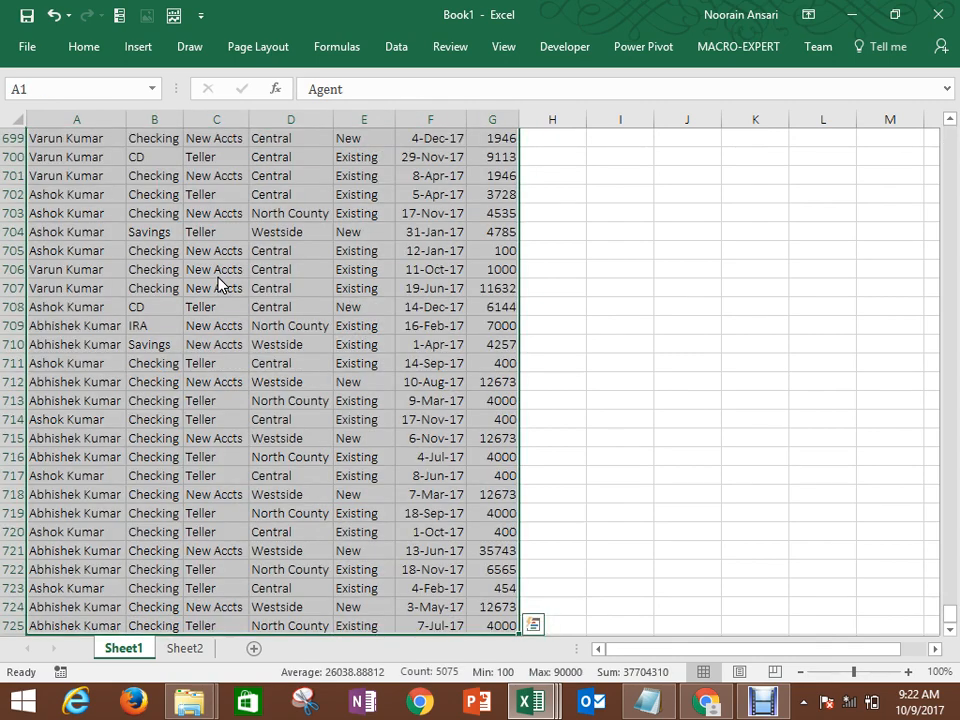
key("ctrl+t")
key("Return")
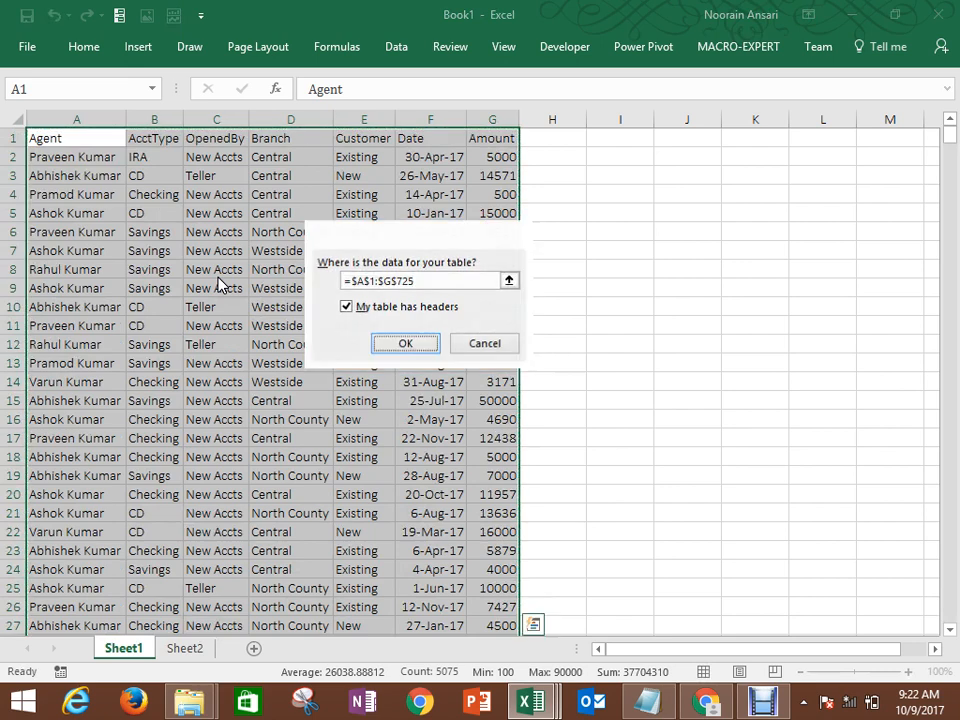
left_click(654, 217)
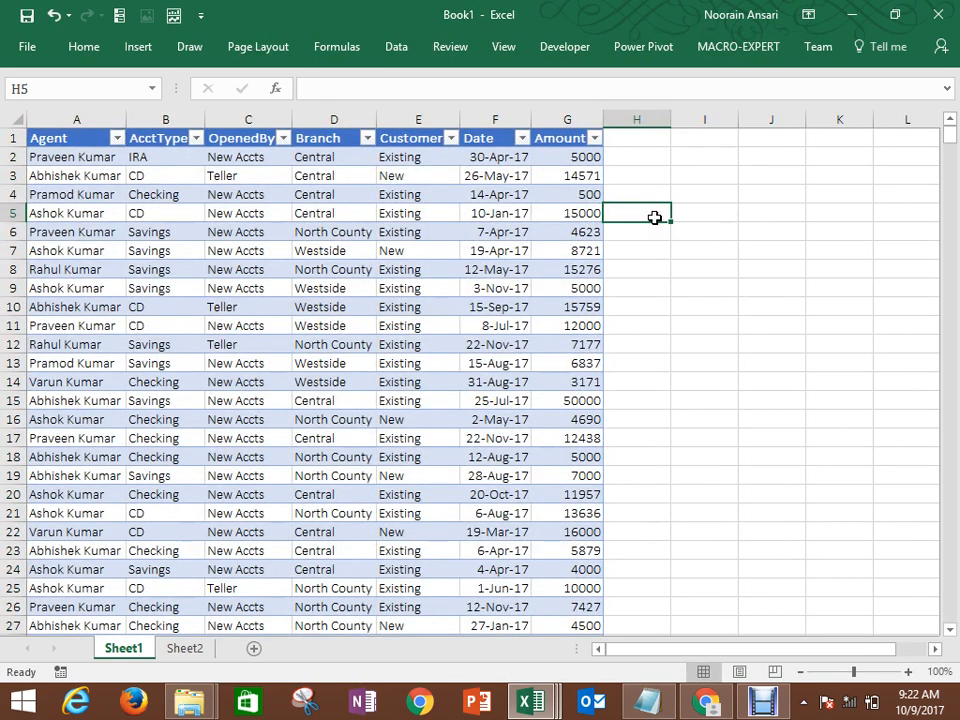
left_click(765, 140)
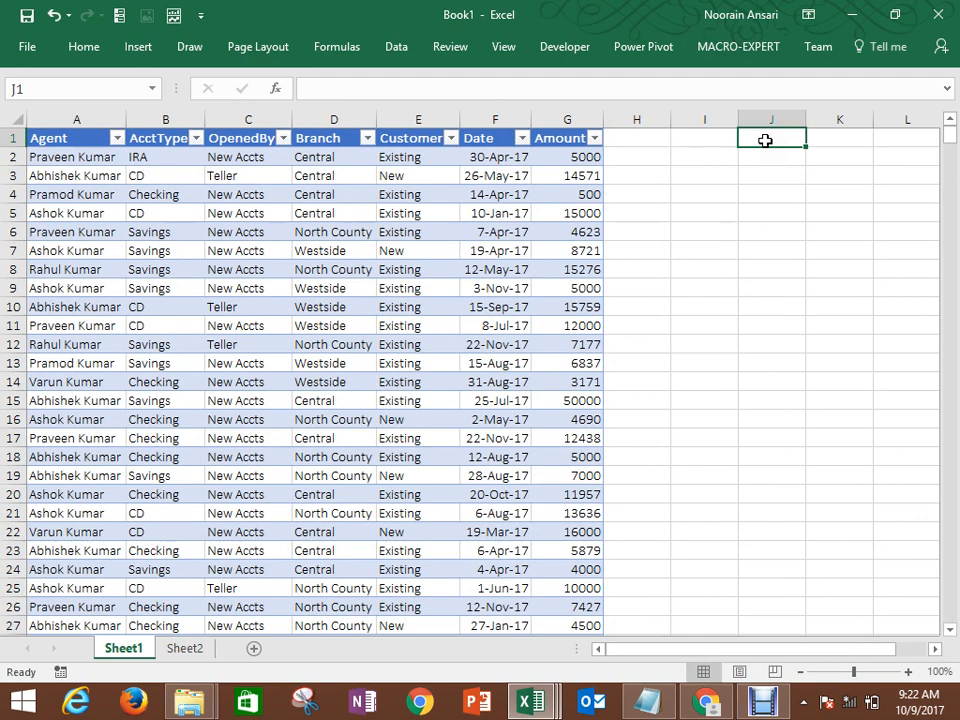
left_click(886, 152)
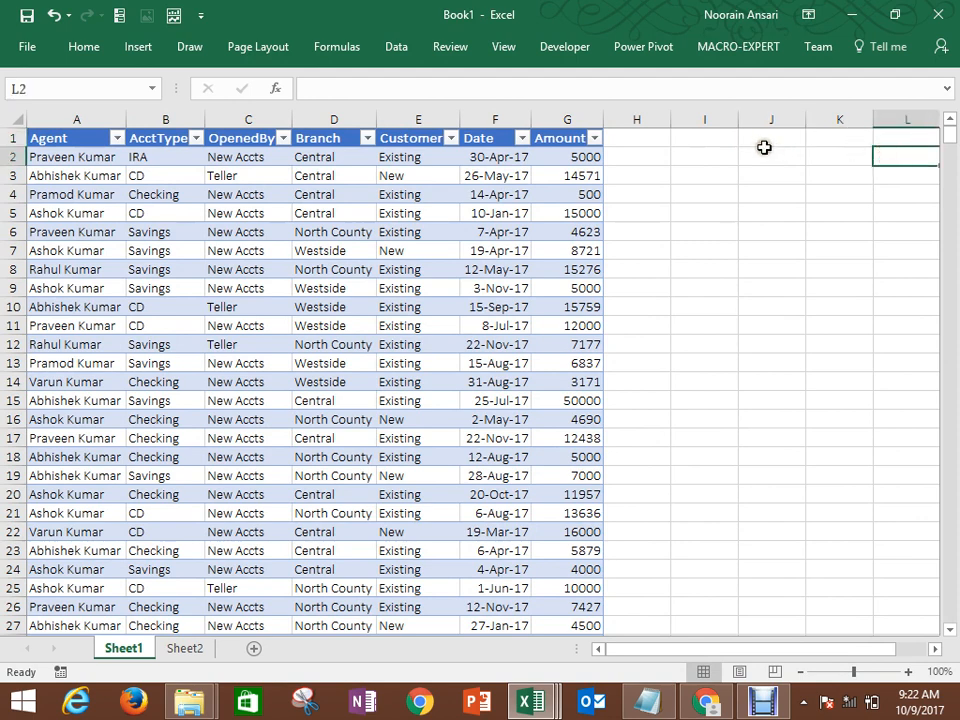
left_click(764, 147)
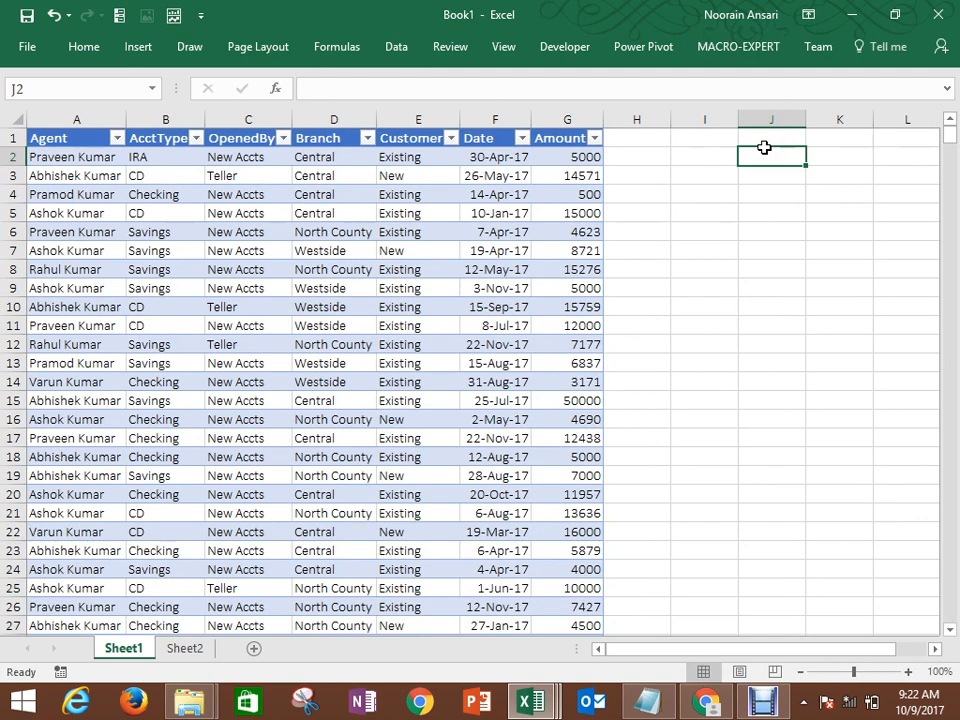
left_click(781, 137)
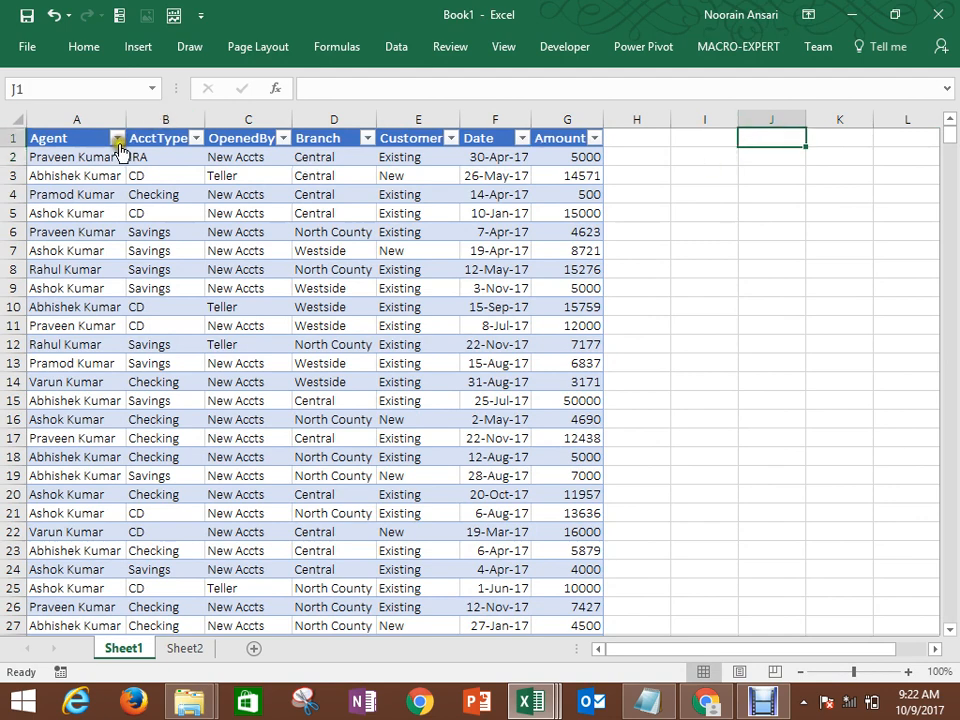
Step: Filter the table's Agent column to two chosen agents and look at the OpenedBy column's filter options
left_click(118, 140)
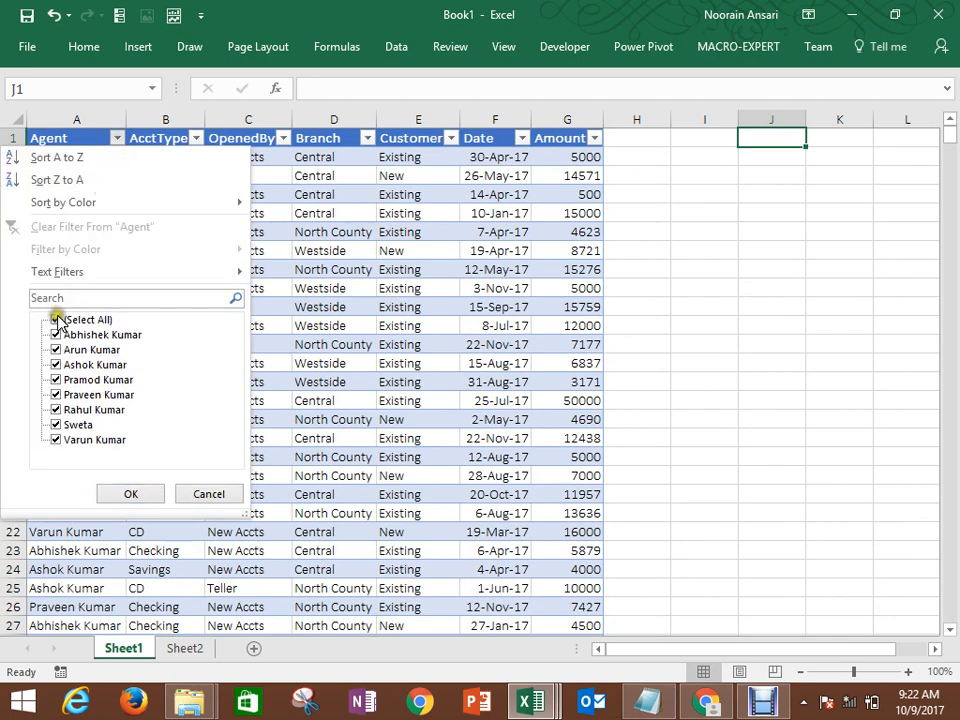
left_click(56, 320)
left_click(56, 350)
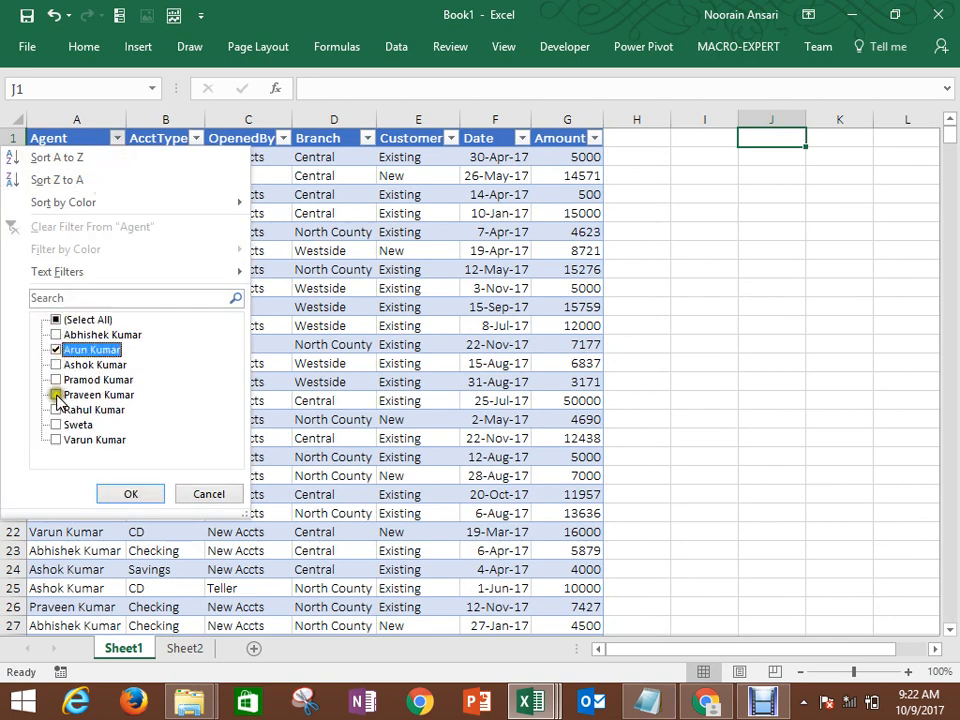
left_click(56, 395)
left_click(121, 496)
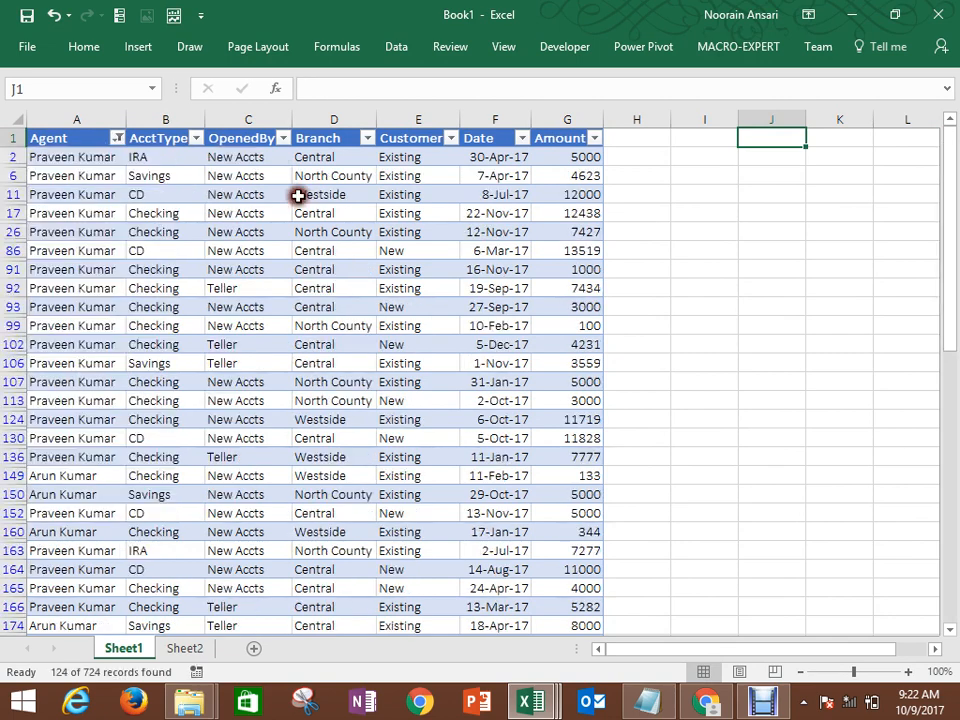
left_click(284, 142)
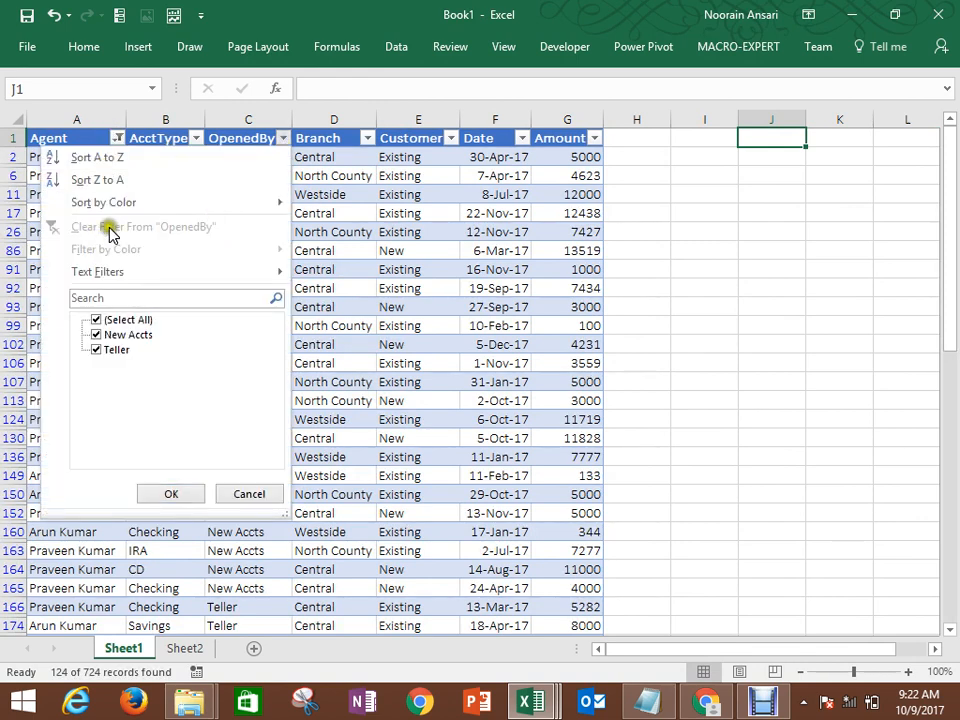
left_click(352, 233)
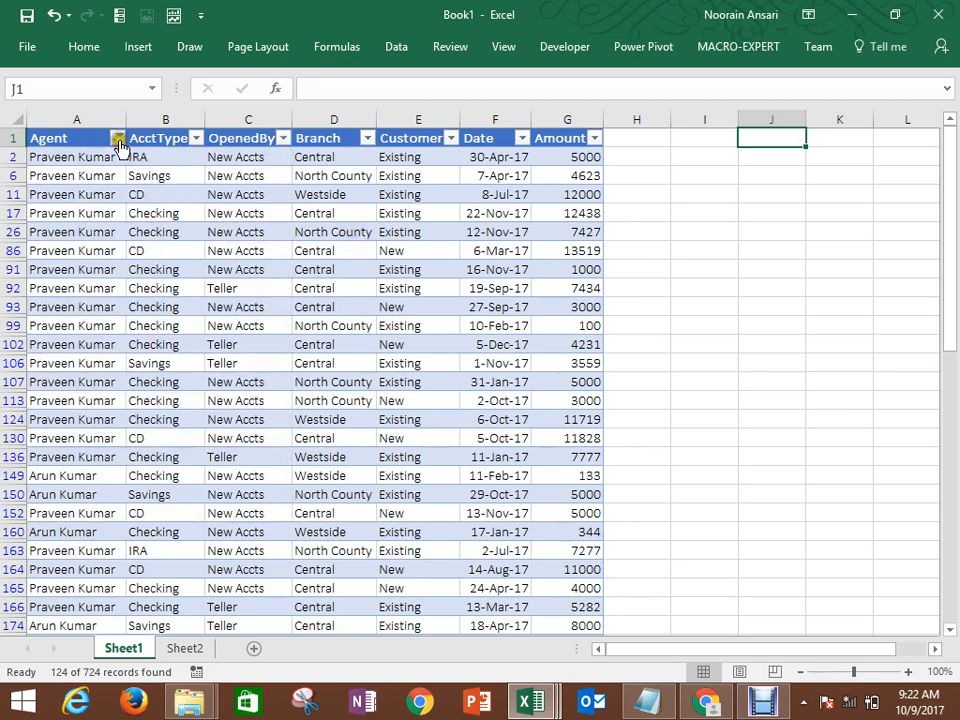
Step: Clear the filter from the Agent column
left_click(116, 140)
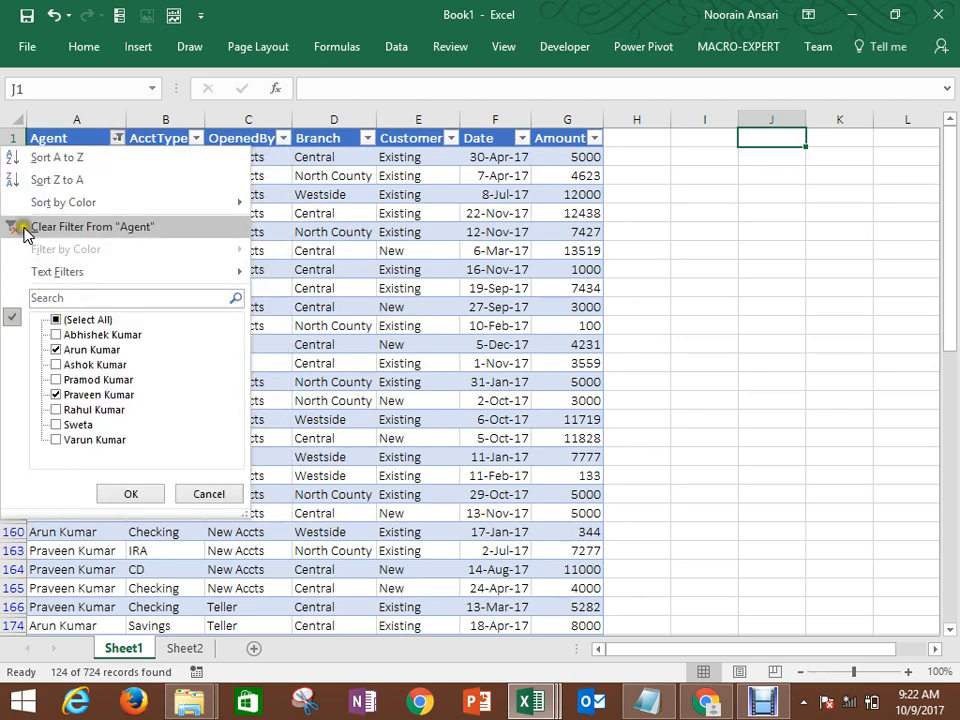
left_click(24, 222)
left_click(156, 189)
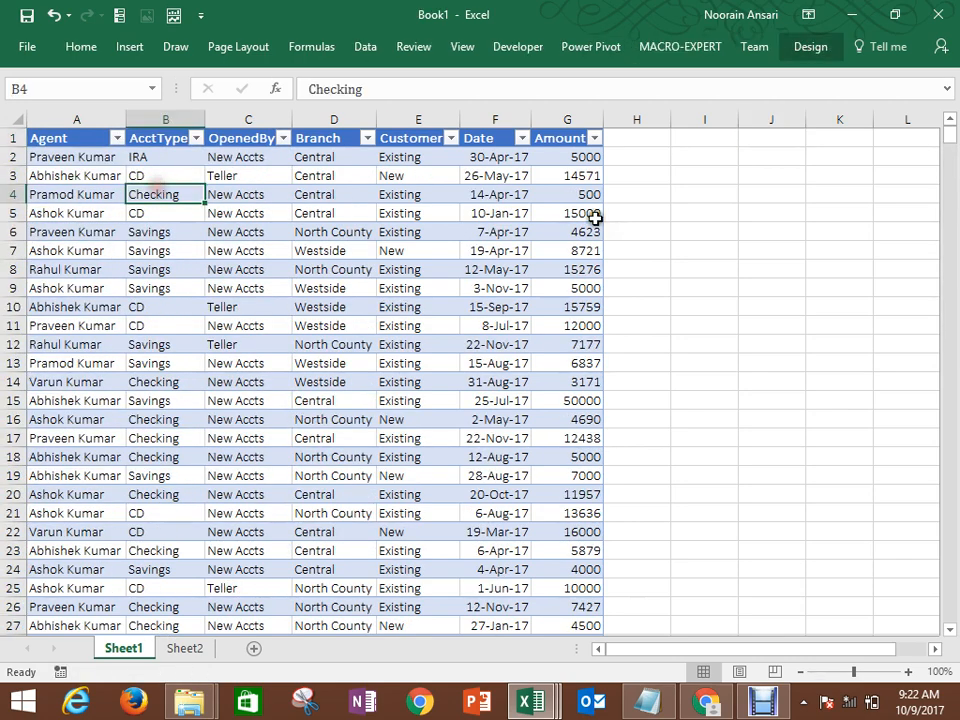
left_click(632, 195)
left_click(688, 191)
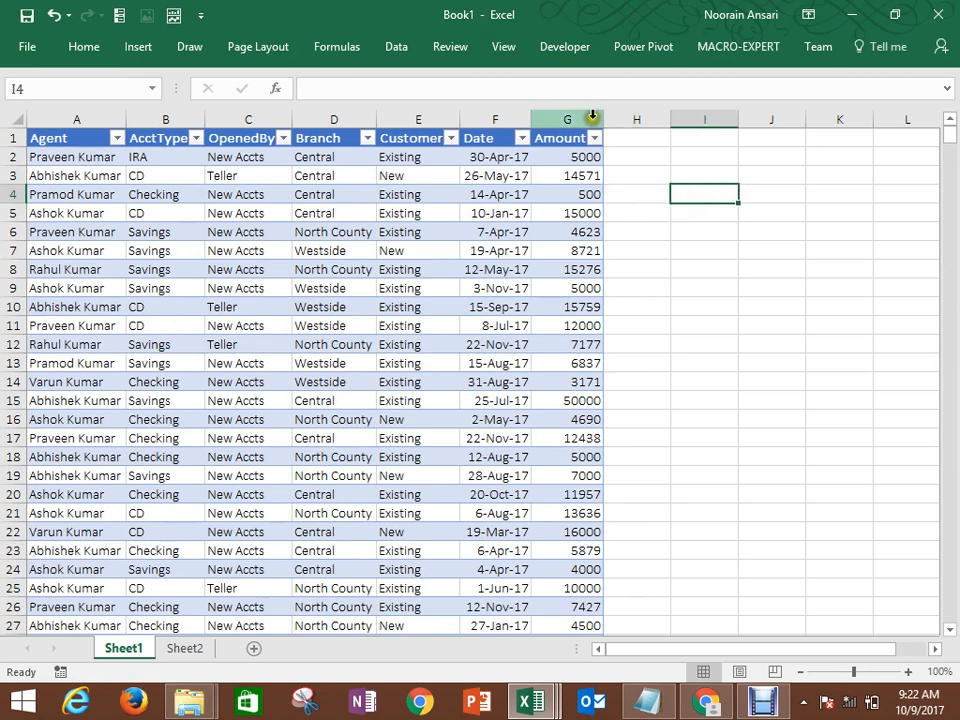
left_click(137, 50)
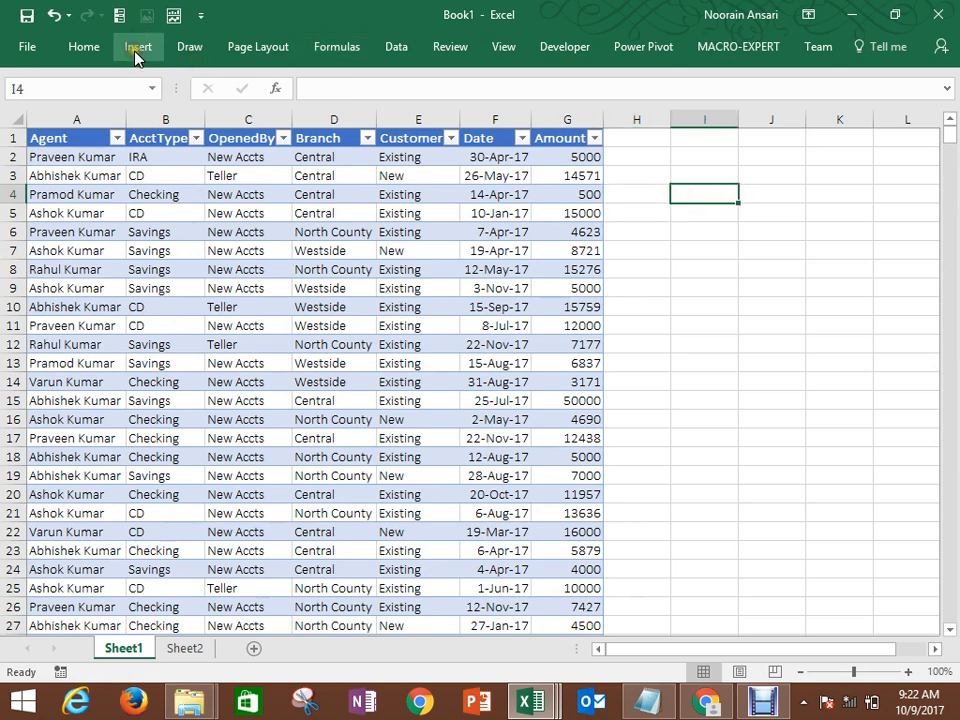
left_click(137, 50)
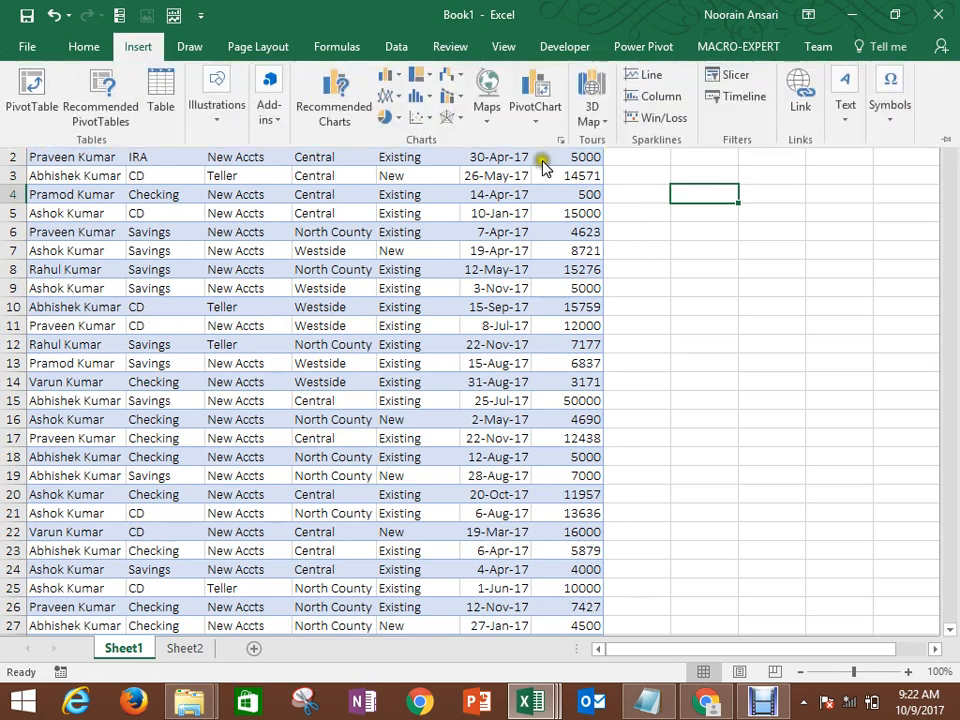
left_click(735, 100)
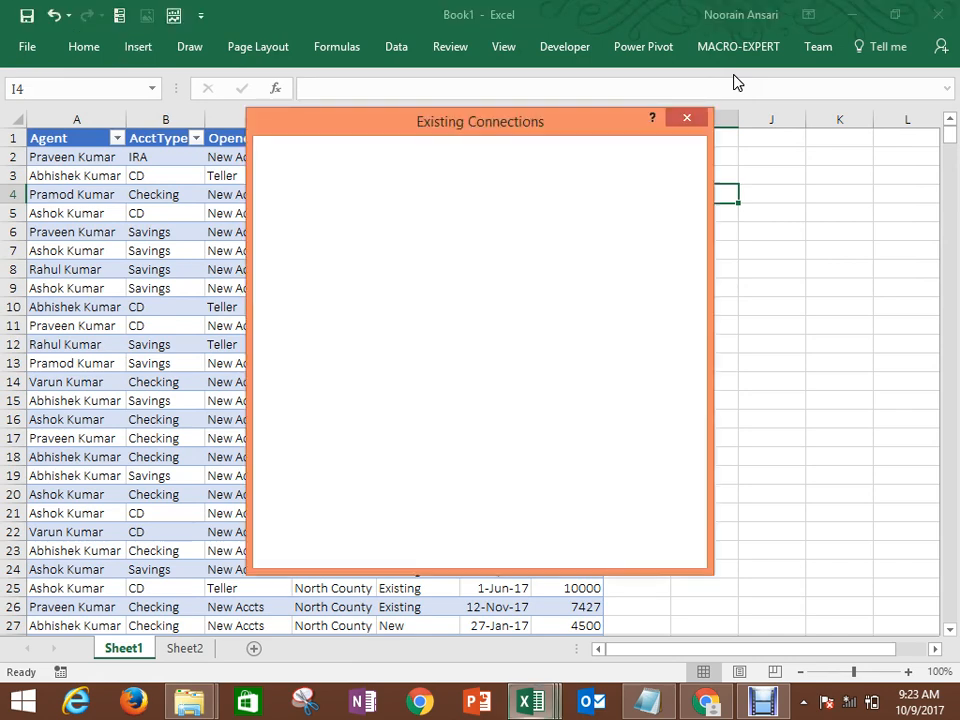
left_click(664, 551)
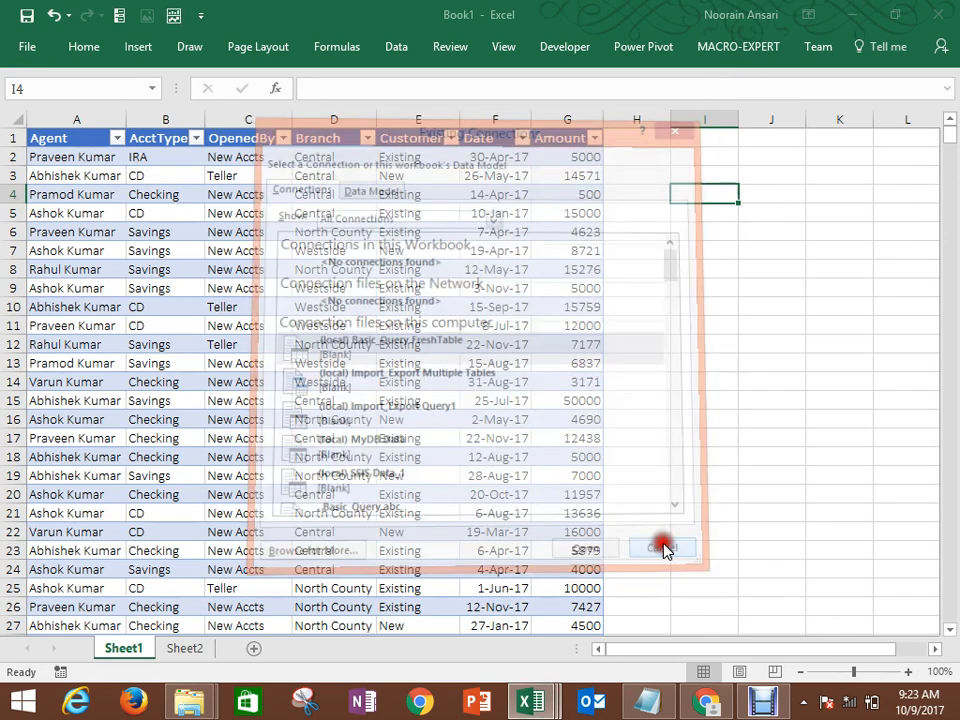
Step: Insert slicers for the table's Agent, AcctType, Branch and Customer fields
left_click(480, 246)
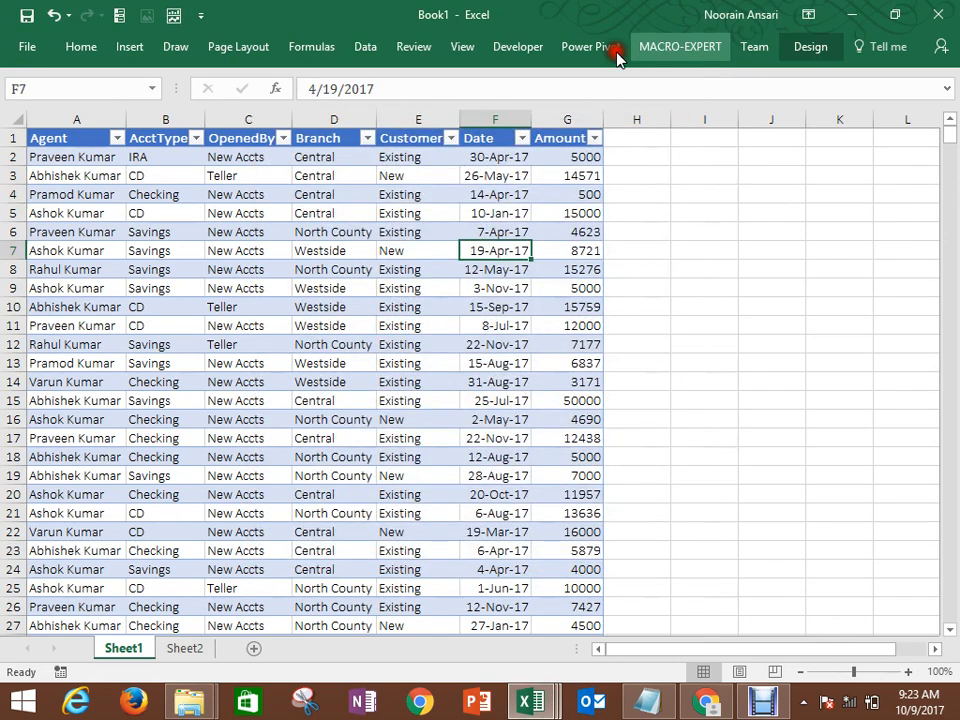
left_click(131, 47)
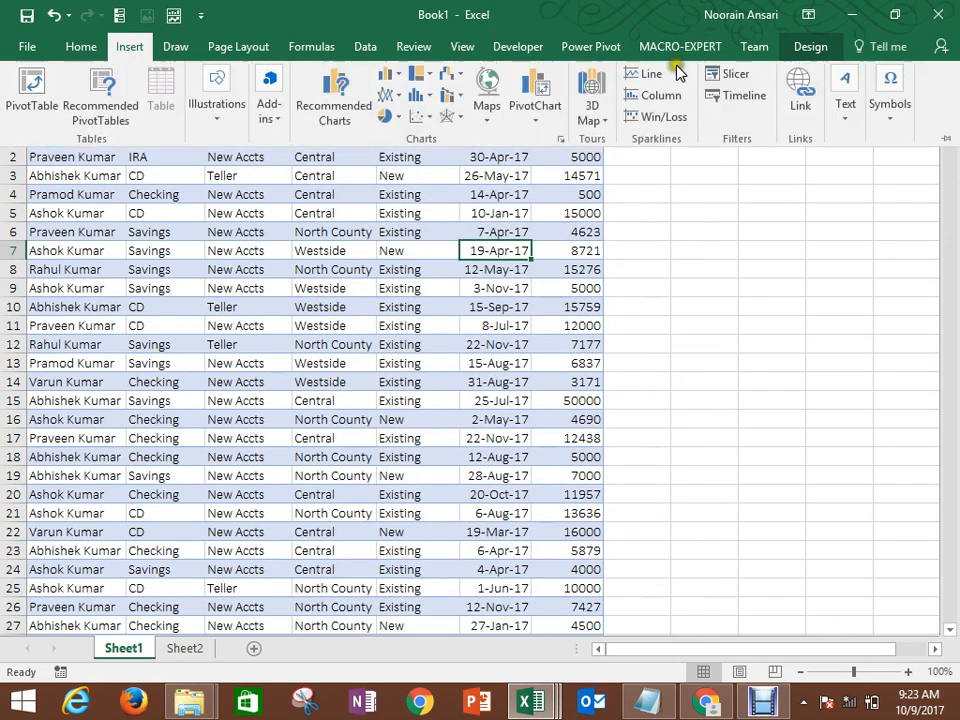
left_click(736, 76)
left_click_drag(524, 118, 552, 114)
left_click(506, 149)
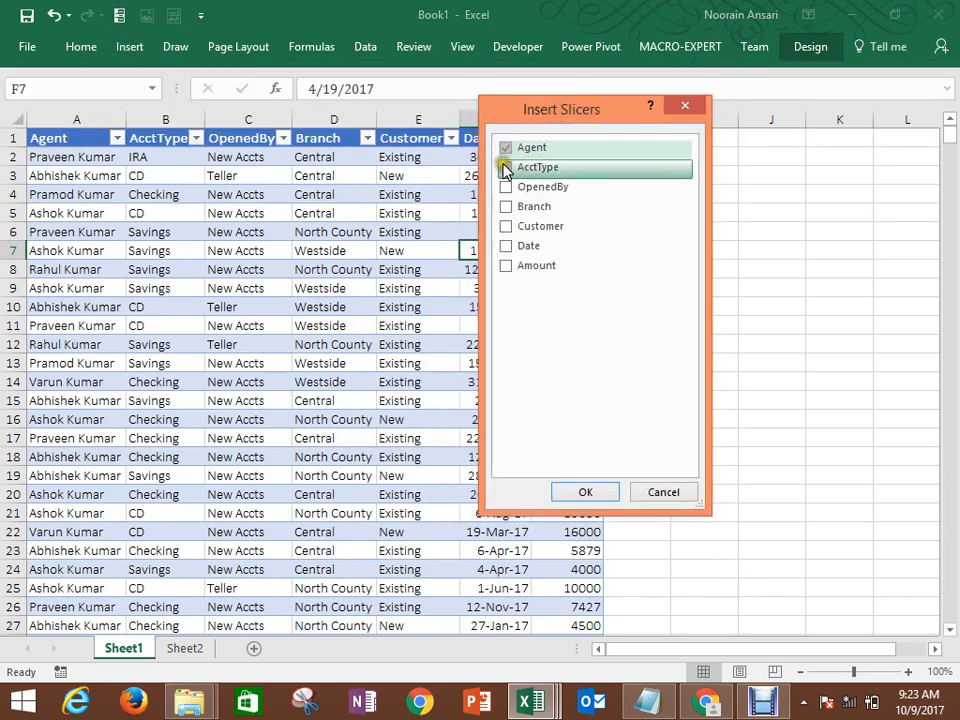
left_click(506, 168)
left_click(506, 205)
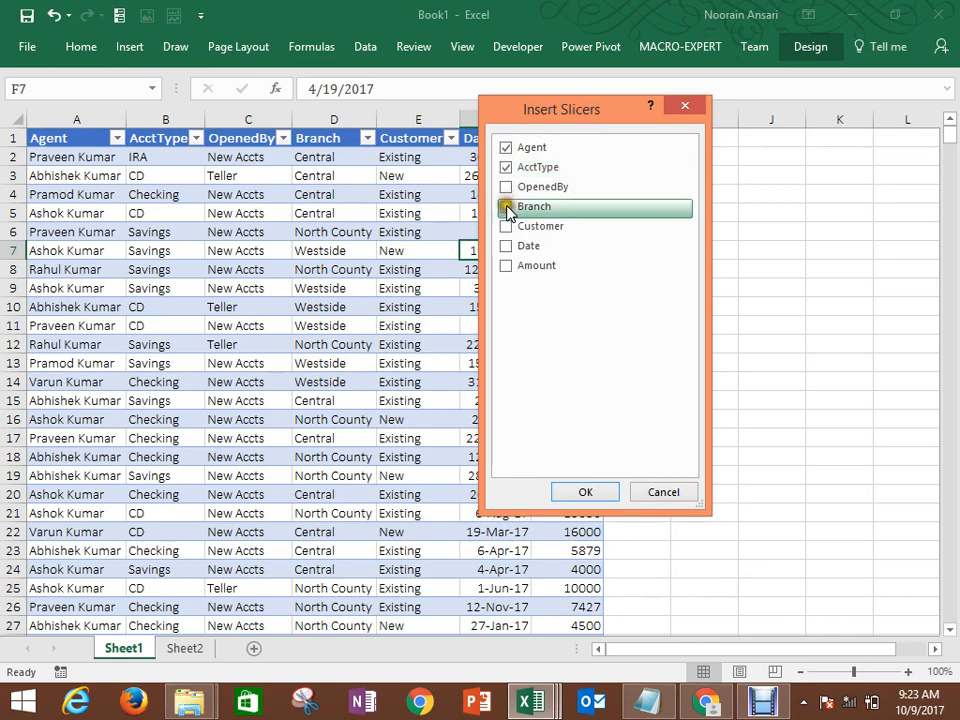
left_click(506, 228)
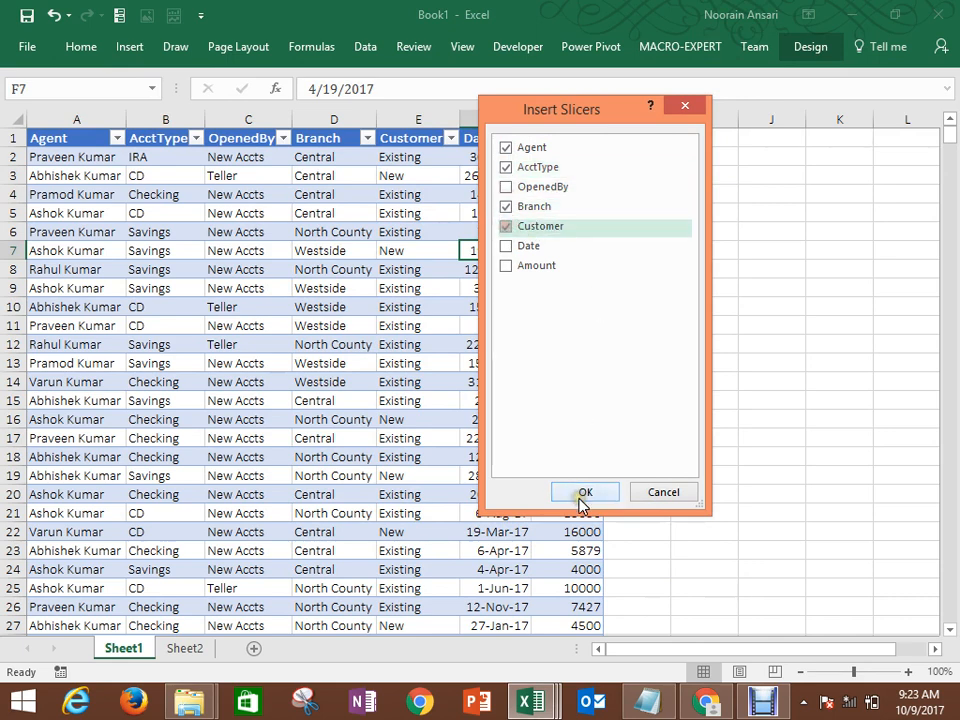
left_click(581, 492)
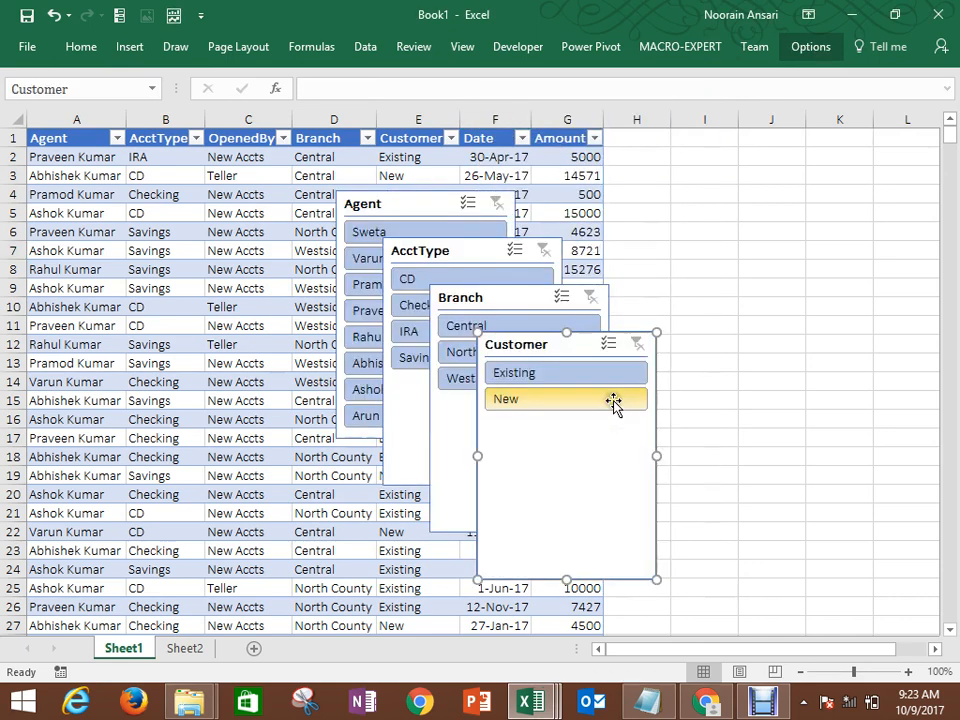
Step: Move the Customer slicer off the table to columns L and M near row 14 and narrow it
left_click_drag(564, 342, 861, 400)
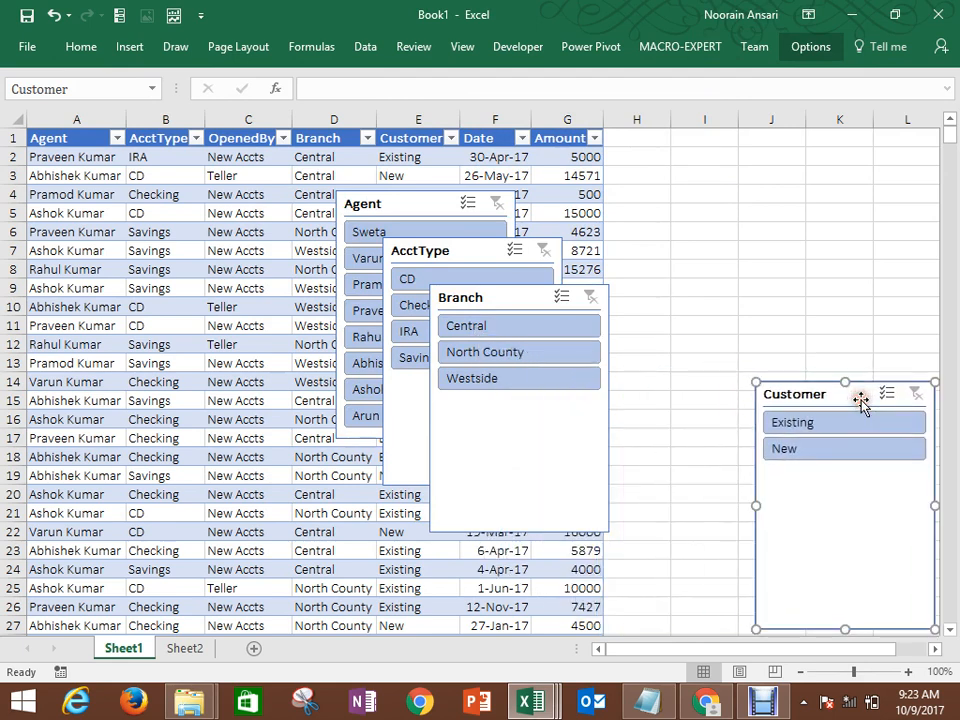
left_click_drag(934, 507, 776, 510)
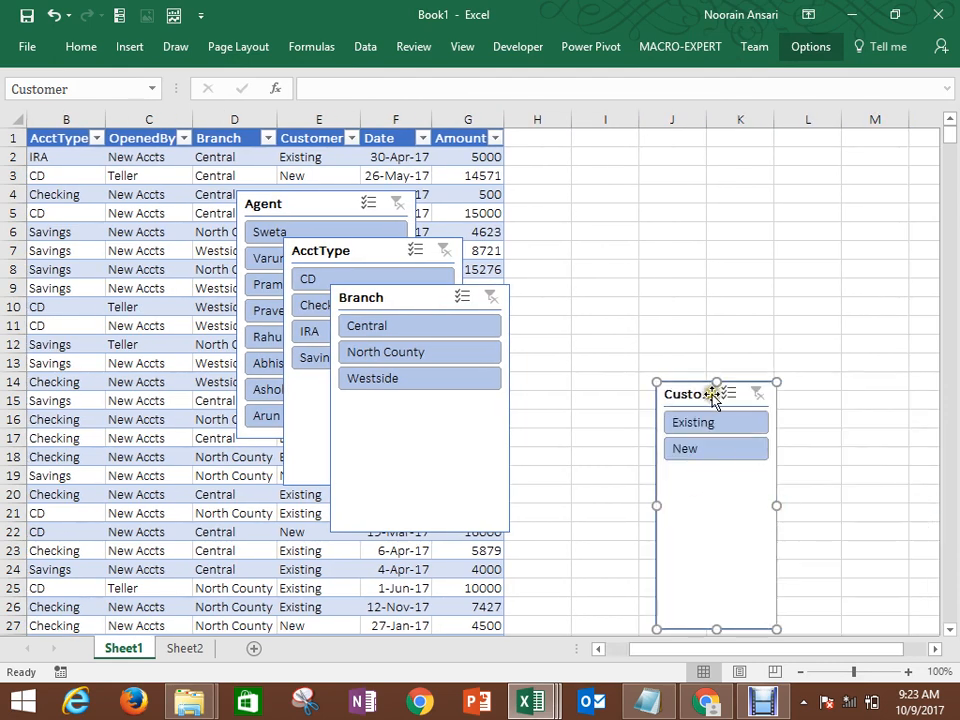
left_click_drag(714, 389, 846, 397)
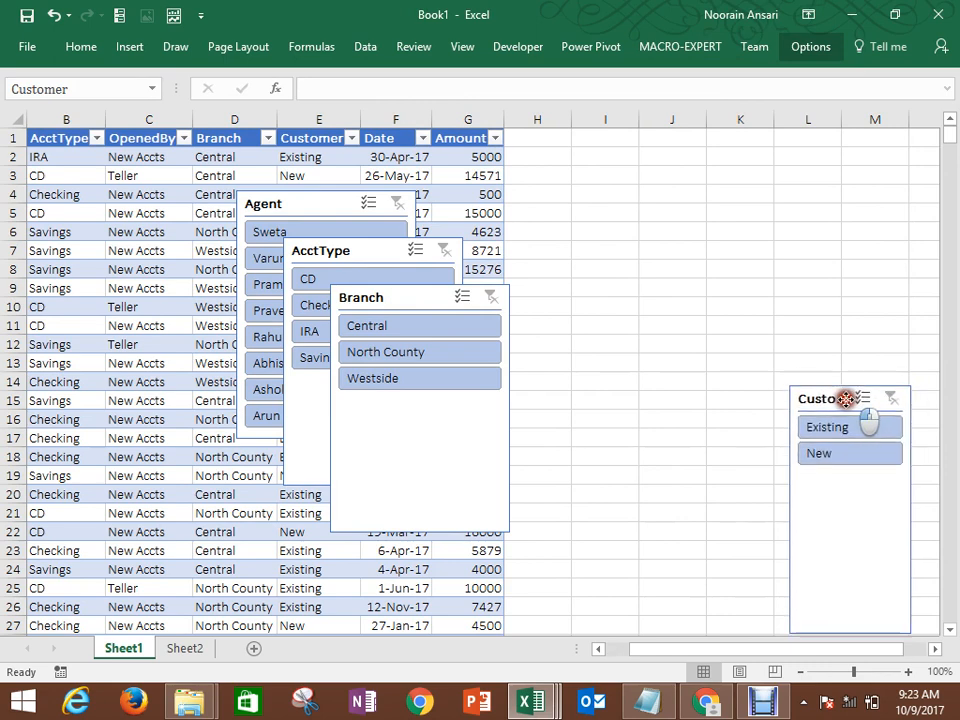
Step: Move the Branch slicer off the table to columns J and K next to the Customer slicer and narrow it
left_click_drag(390, 298, 660, 405)
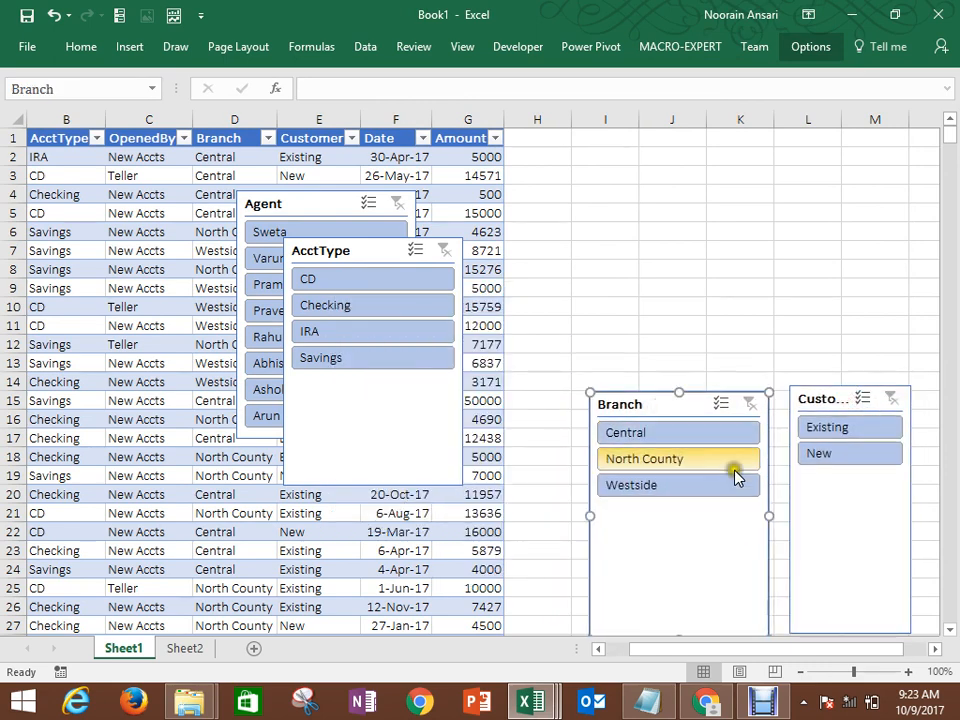
left_click_drag(766, 514, 709, 514)
left_click_drag(641, 403, 690, 405)
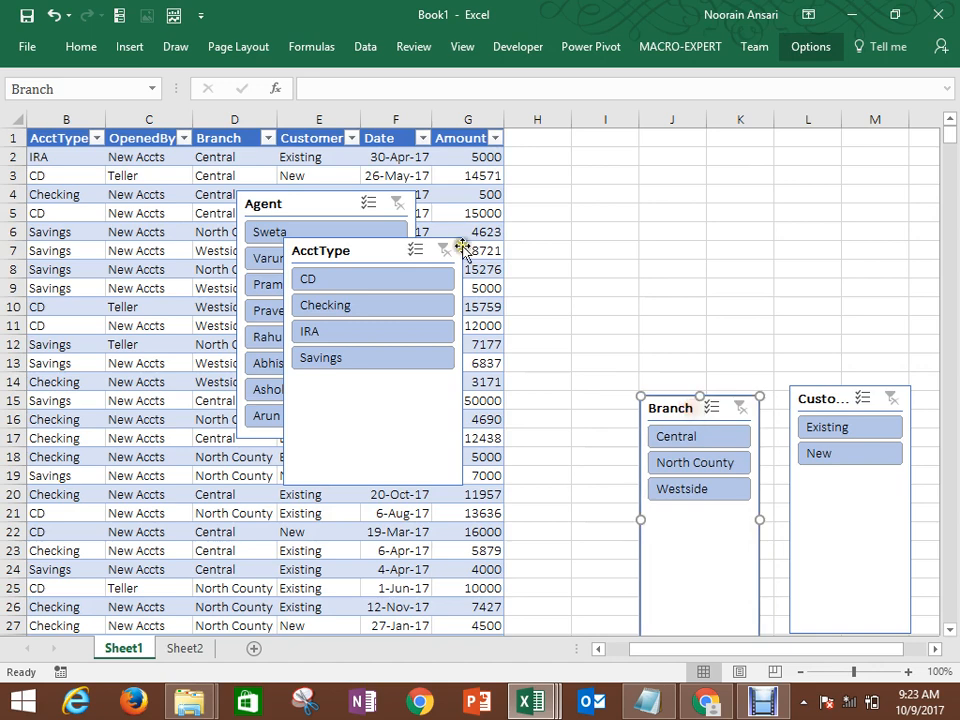
Step: Place the Agent and AcctType slicers side by side at row 1, with Agent nearest the table
left_click_drag(381, 249, 830, 142)
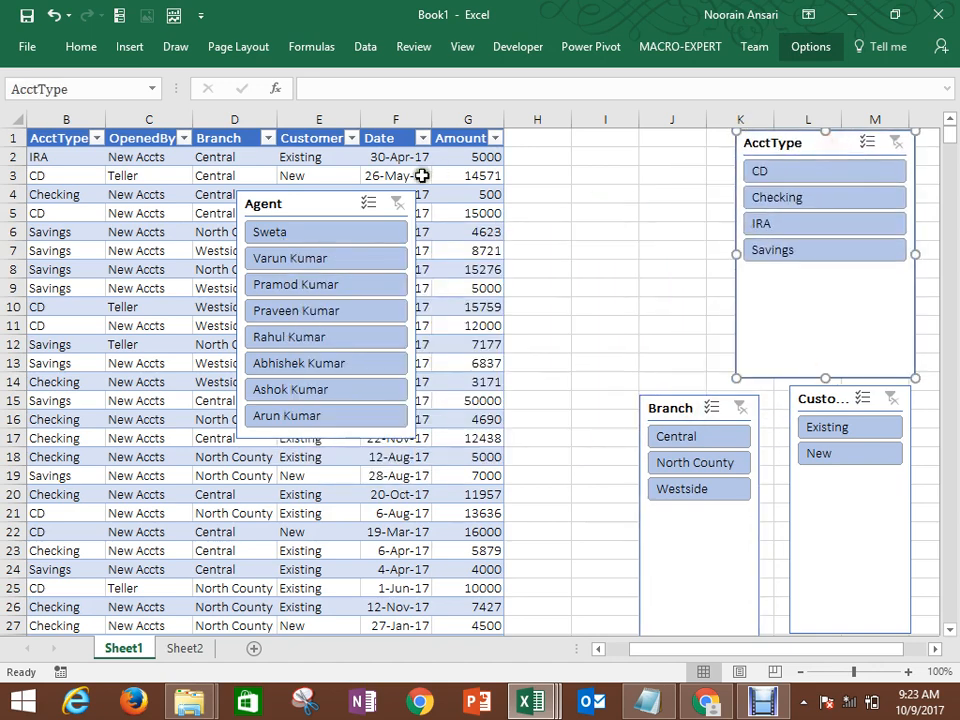
left_click_drag(340, 201, 641, 146)
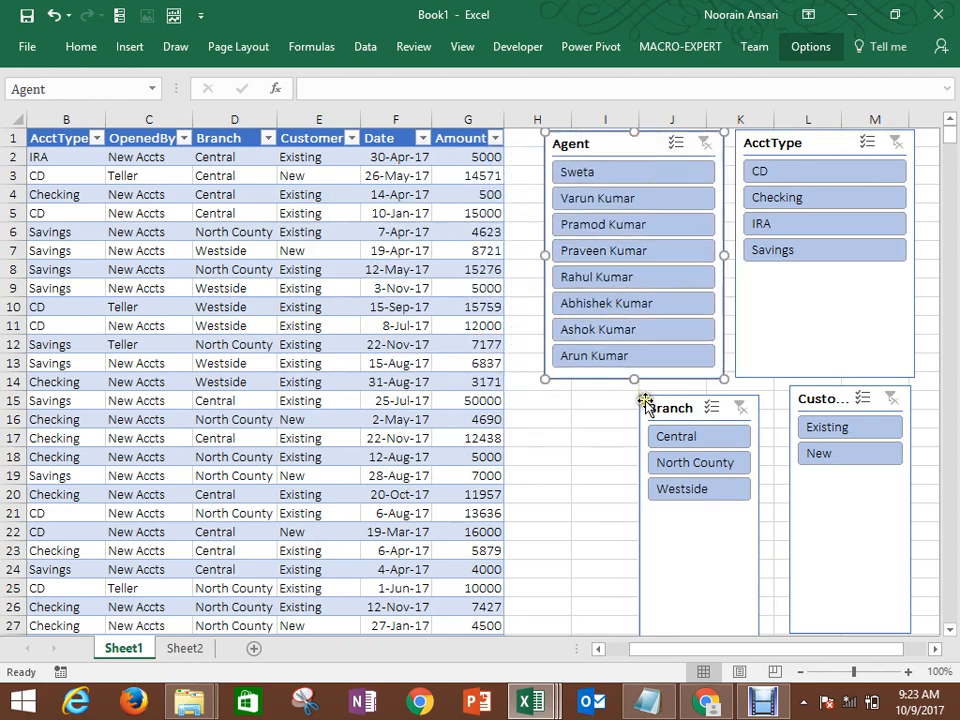
Step: Align the Branch slicer beneath the Agent slicer and widen it to about the Agent slicer's width
left_click_drag(643, 399, 553, 392)
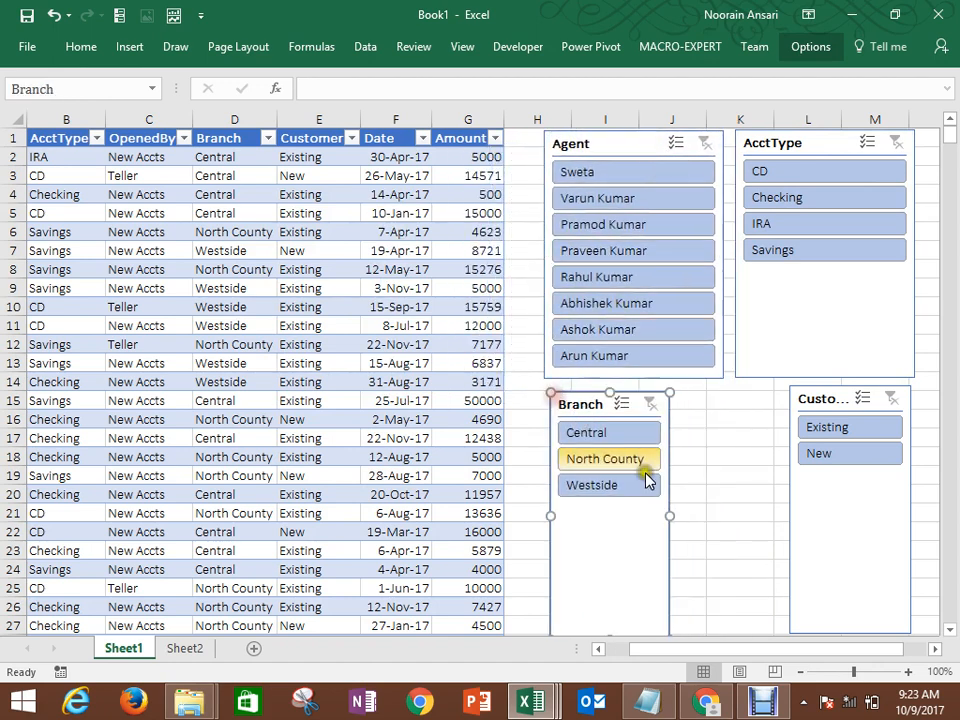
left_click_drag(669, 510, 726, 505)
Step: Widen the Customer slicer toward the Branch slicer until it is about as wide as the AcctType slicer above it
left_click(792, 509)
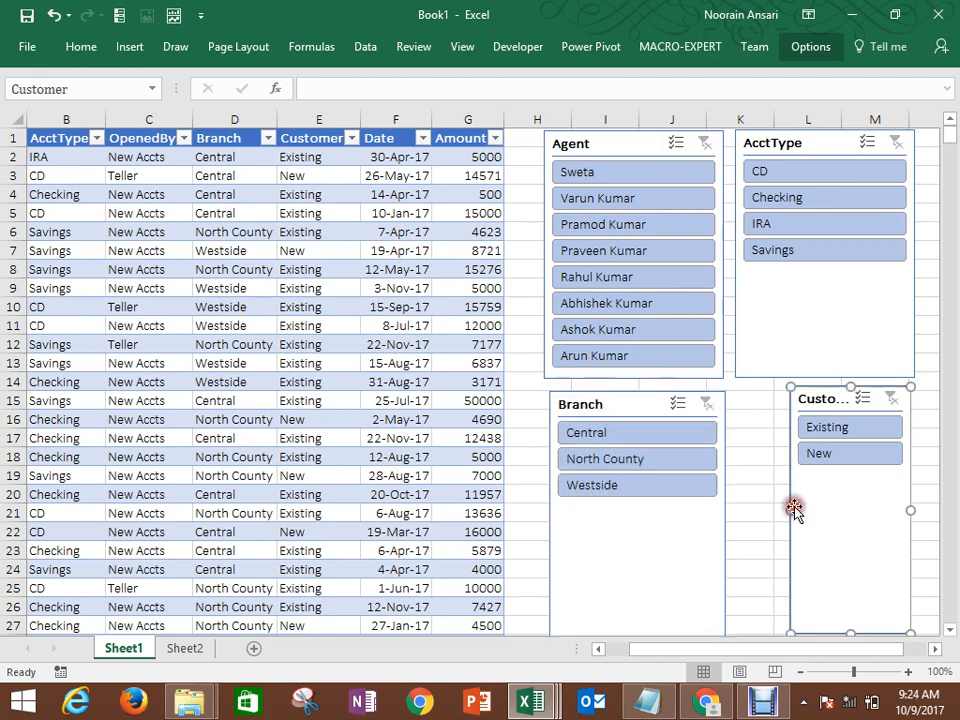
left_click_drag(791, 510, 741, 510)
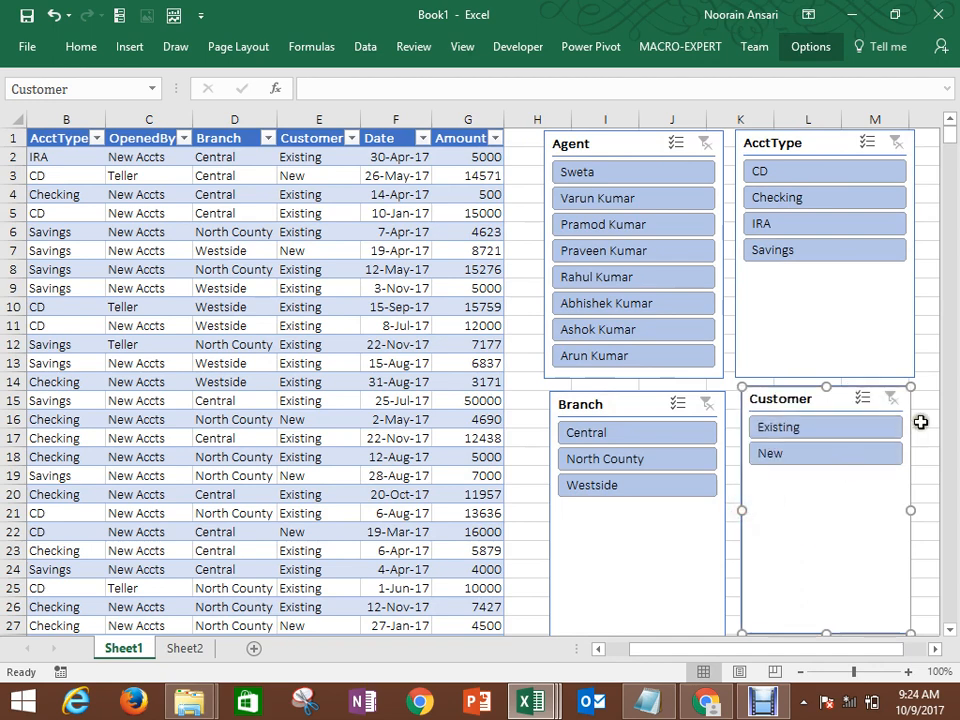
left_click(917, 420)
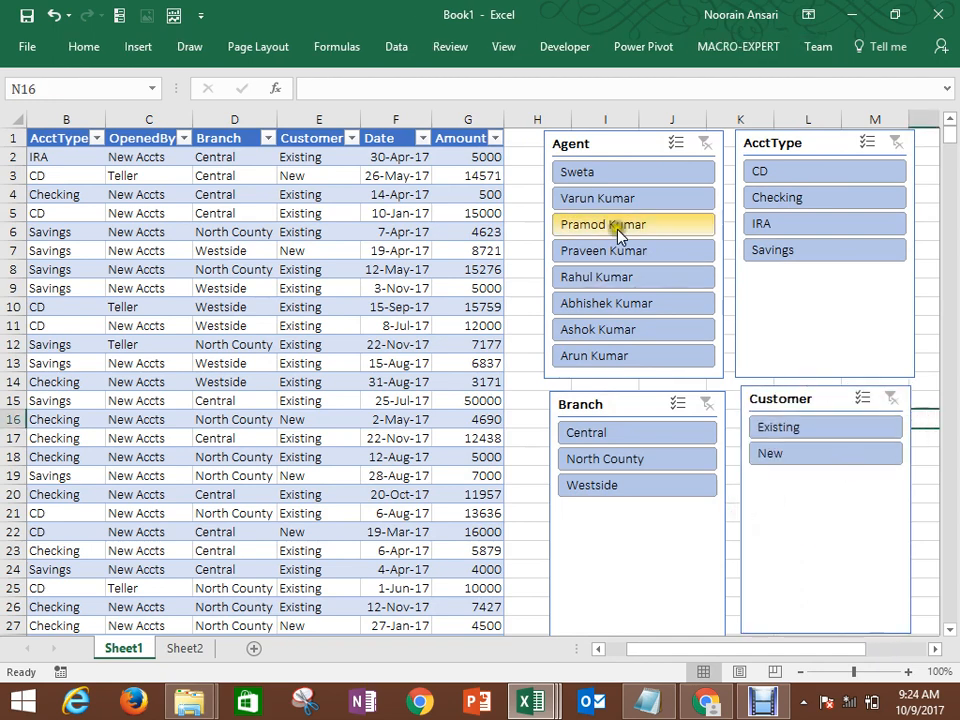
Step: Filter the table to the second agent with the Agent slicer and bring the table's Agent column into view
left_click(615, 204)
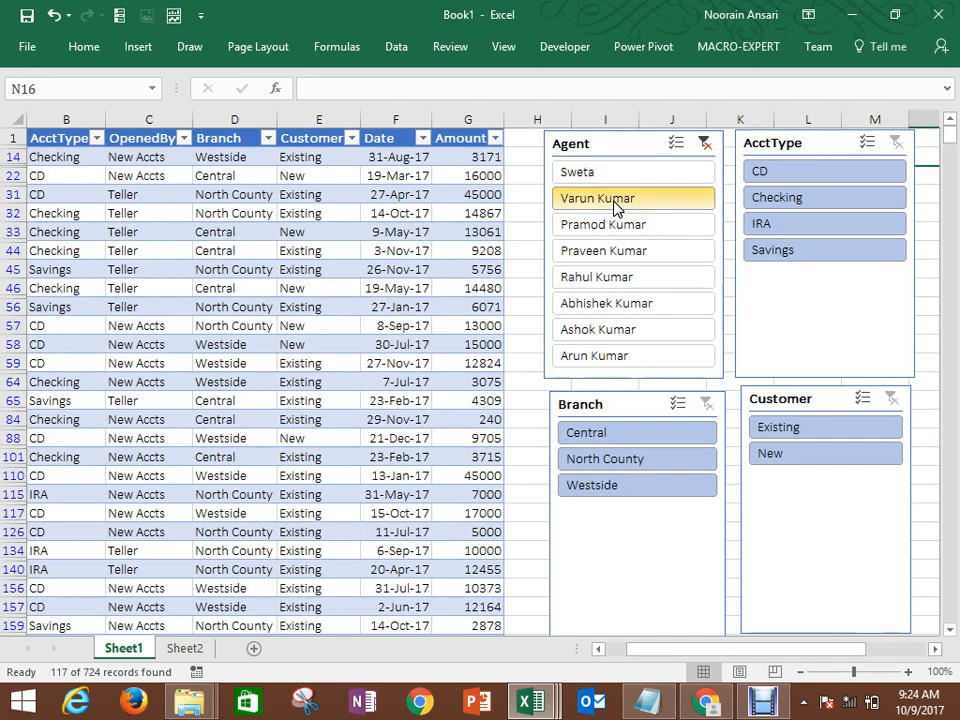
left_click(190, 236)
key("Home")
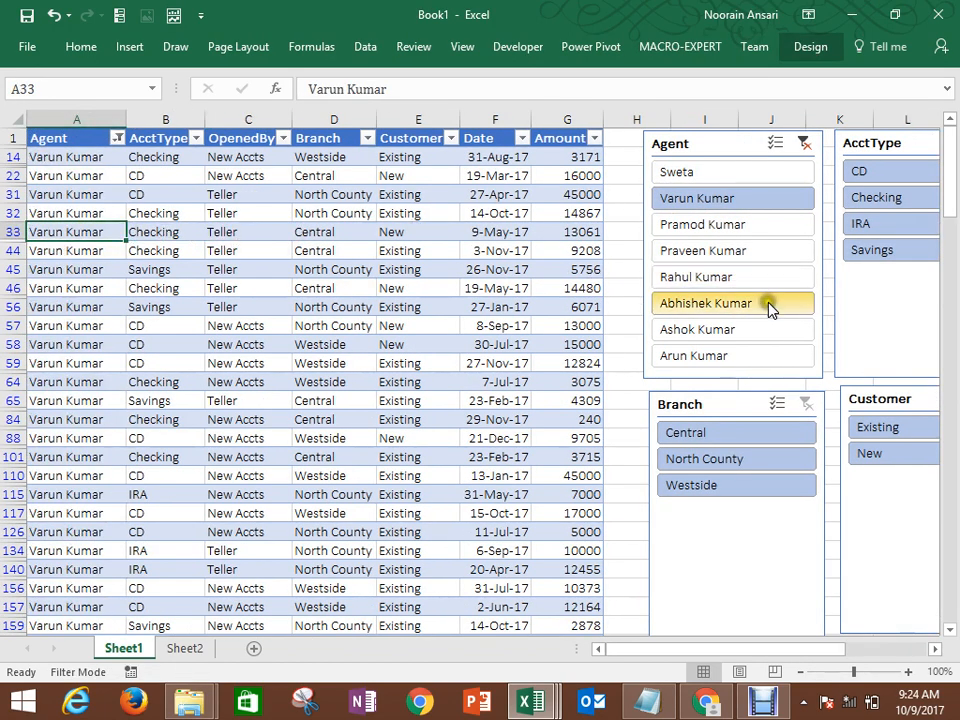
Step: Filter the table to the fifth listed agent, Branch Central, Customer New and AcctType Checking using the slicers
left_click(705, 284)
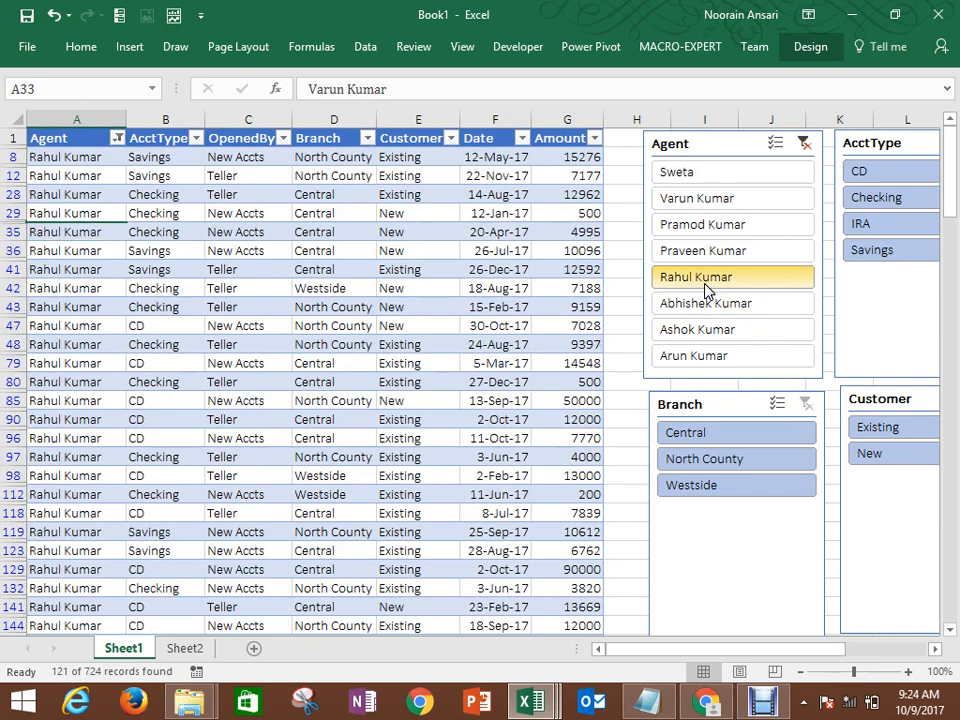
left_click(713, 443)
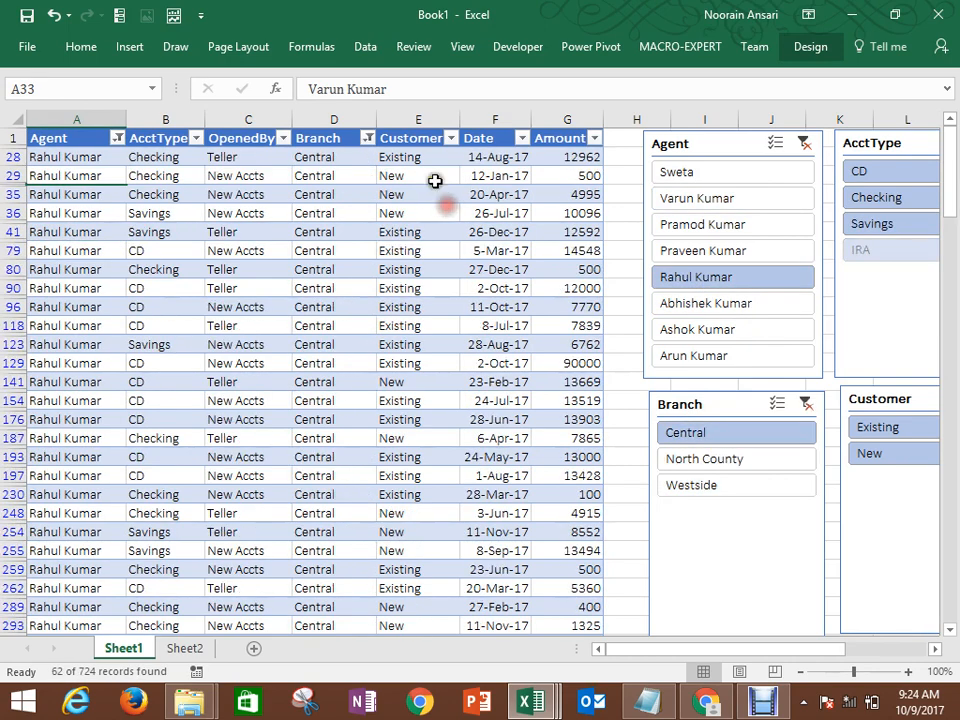
left_click(872, 455)
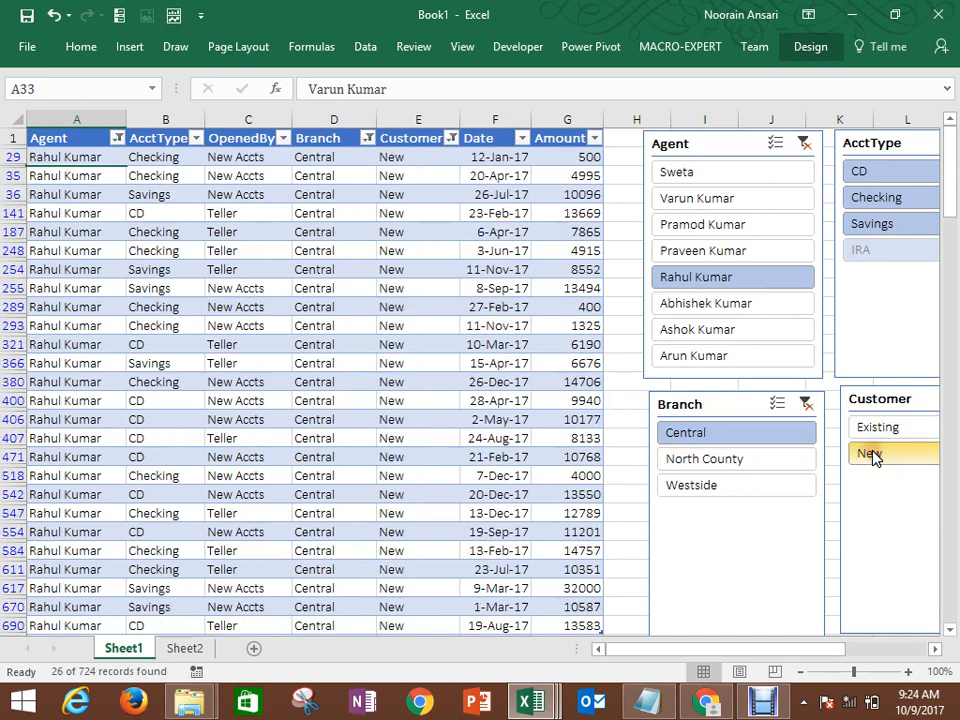
left_click(882, 200)
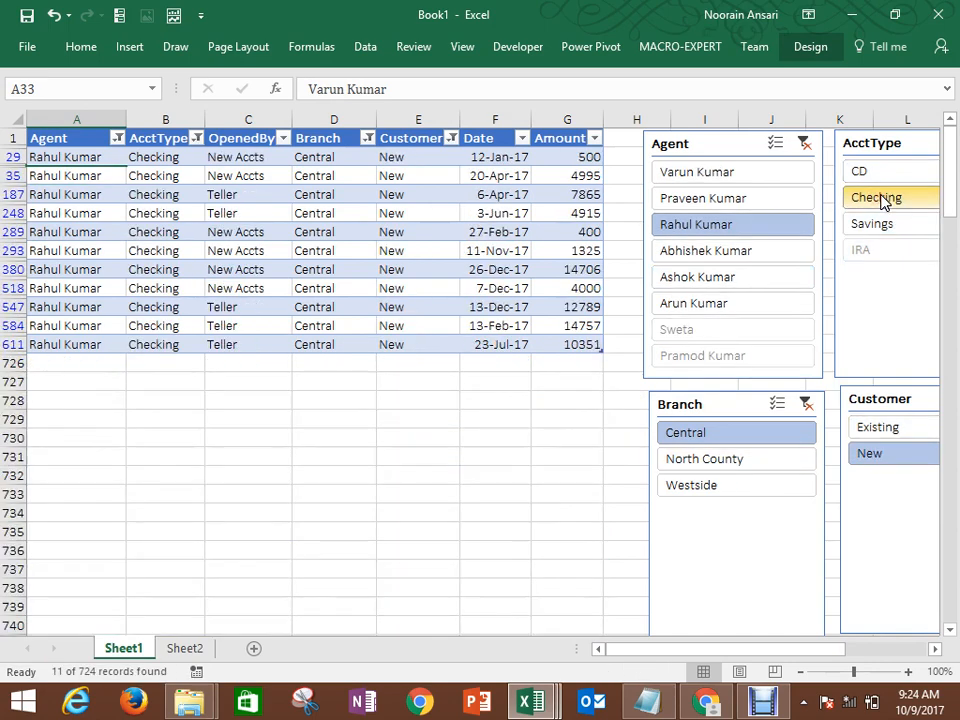
Step: Switch the Agent slicer through the second, fourth and fifth listed agents, one at a time, keeping the other filters
left_click(711, 196)
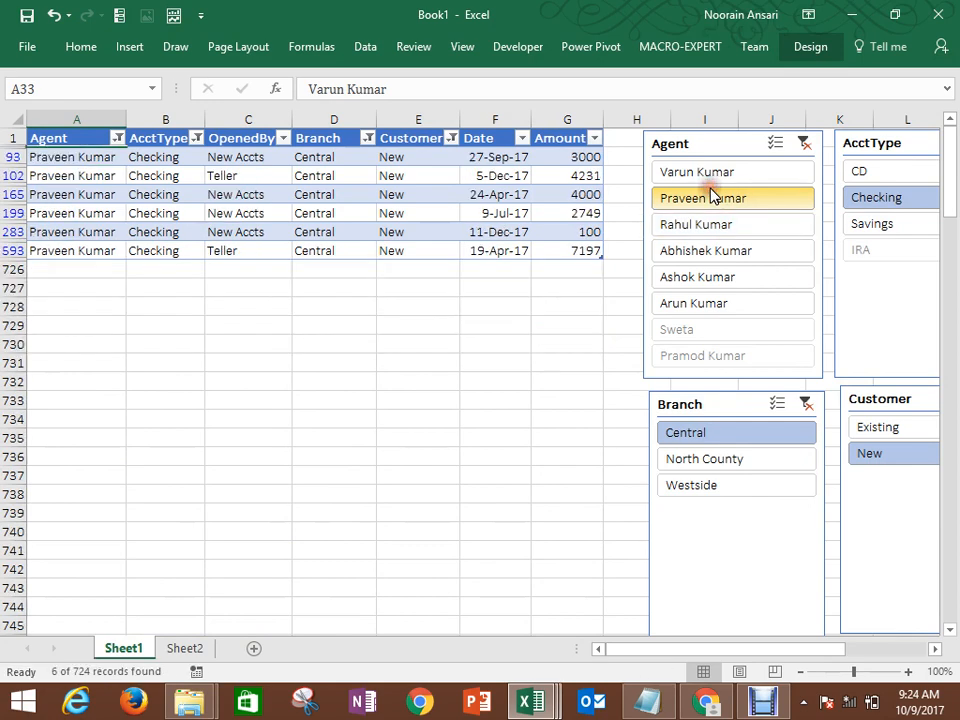
left_click(700, 254)
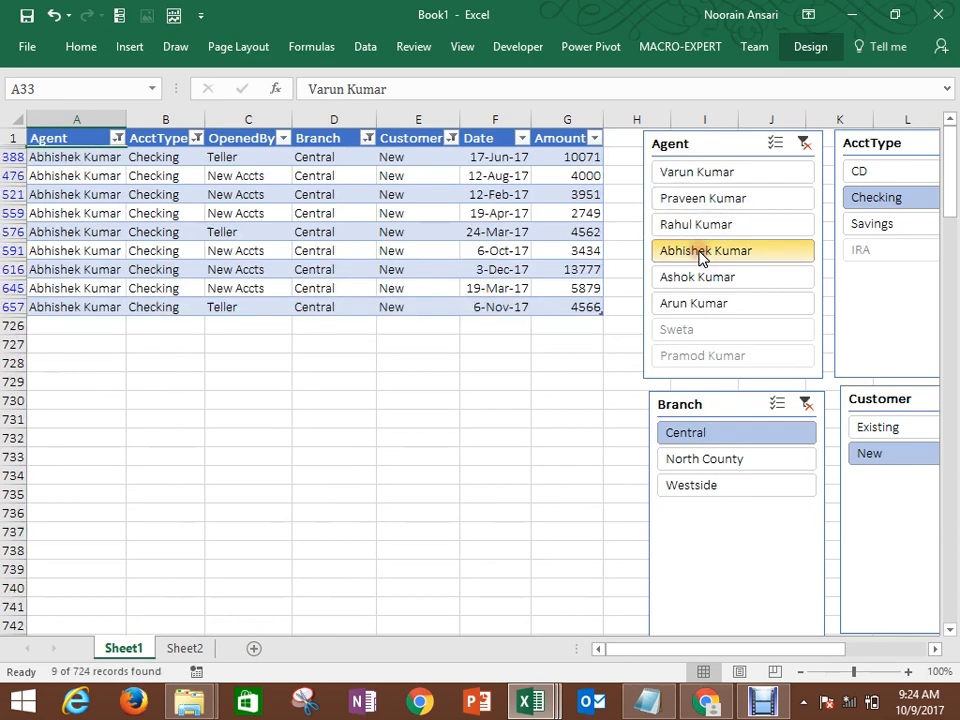
left_click(696, 280)
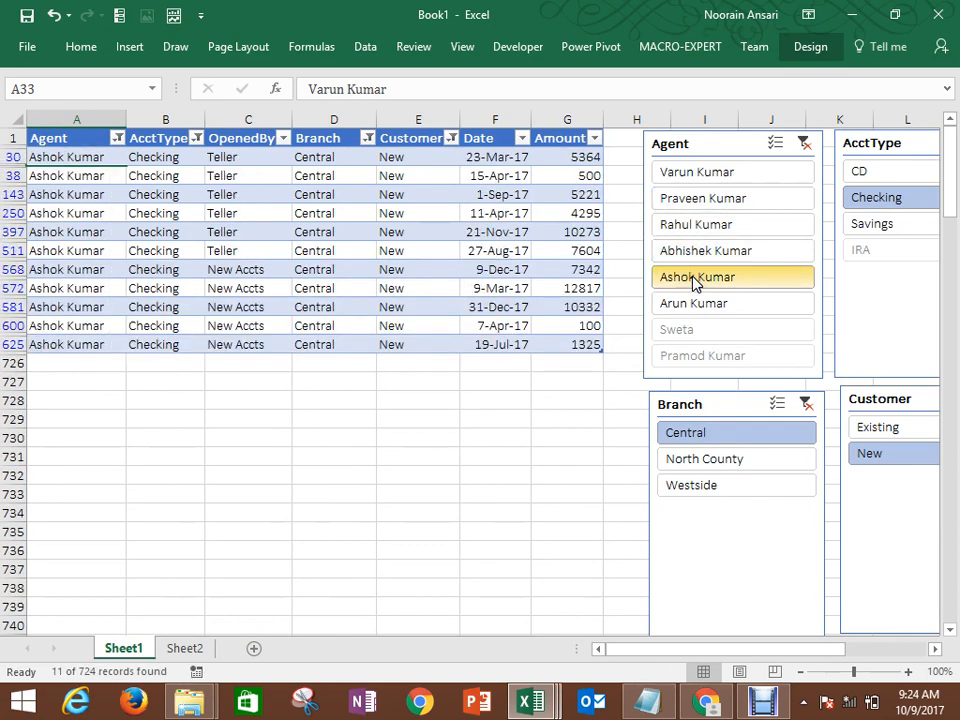
Step: Clear the filters of the Agent and Customer slicers
left_click(806, 143)
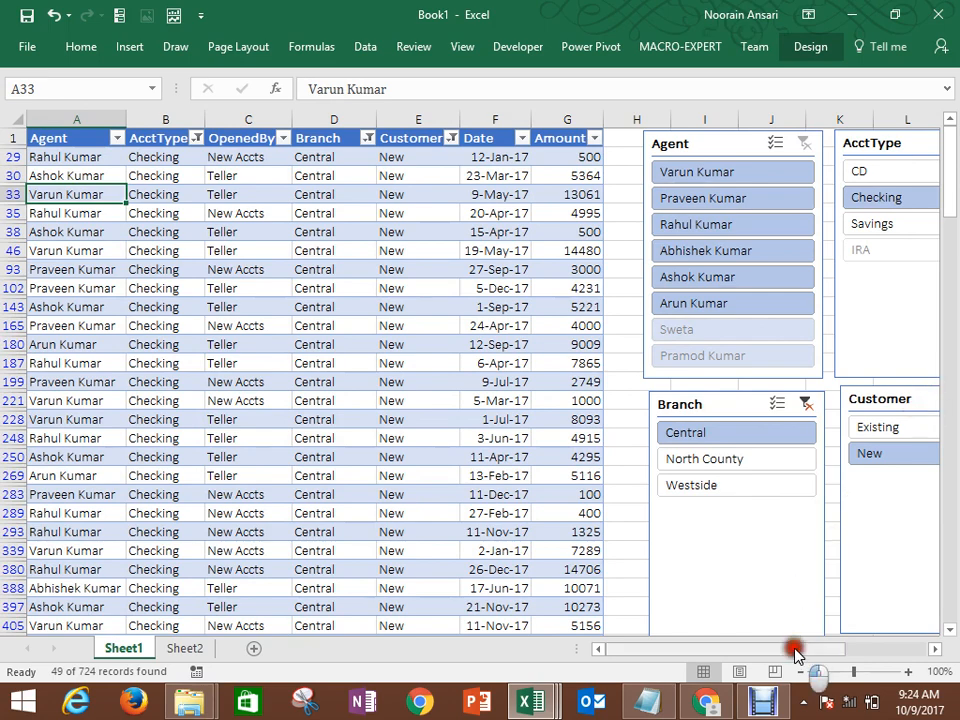
left_click_drag(793, 648, 861, 648)
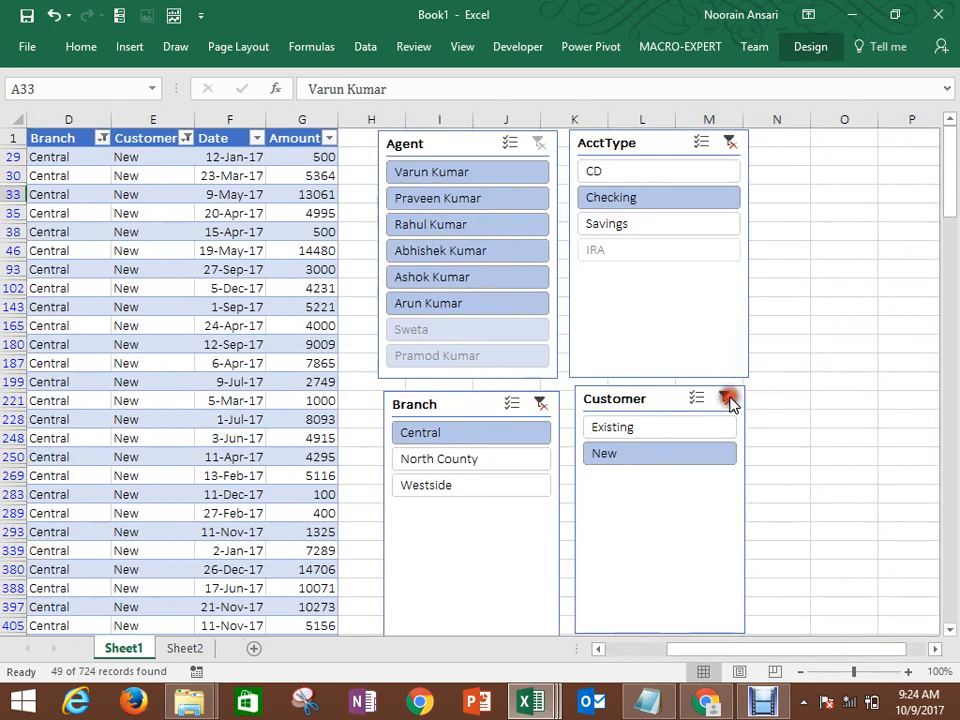
left_click(728, 399)
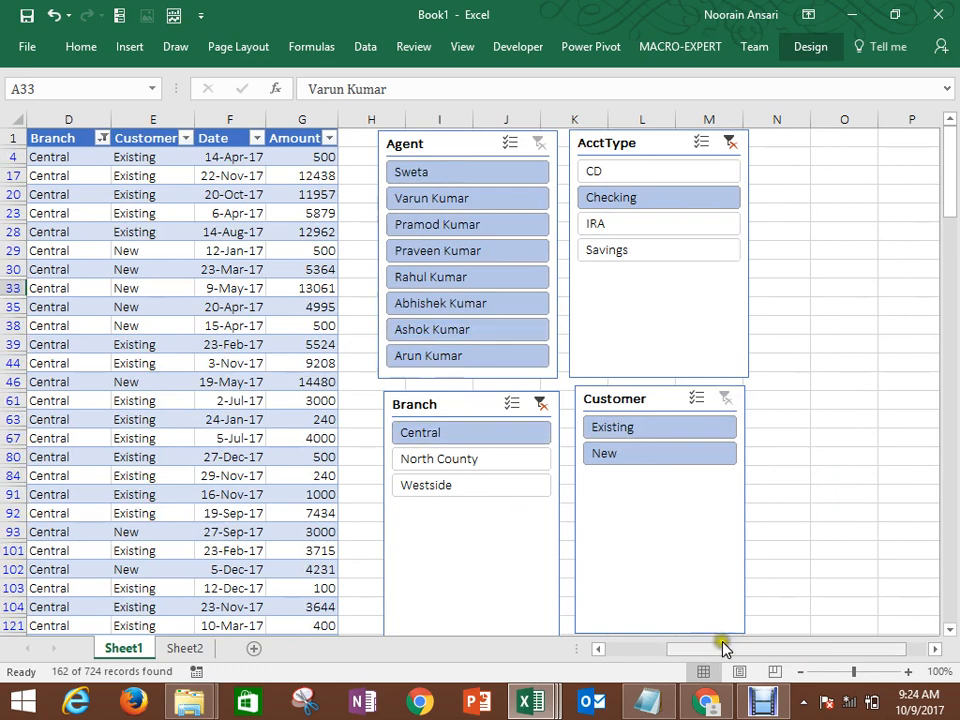
Step: Rename Sheet1 as Table
left_click_drag(725, 648, 484, 636)
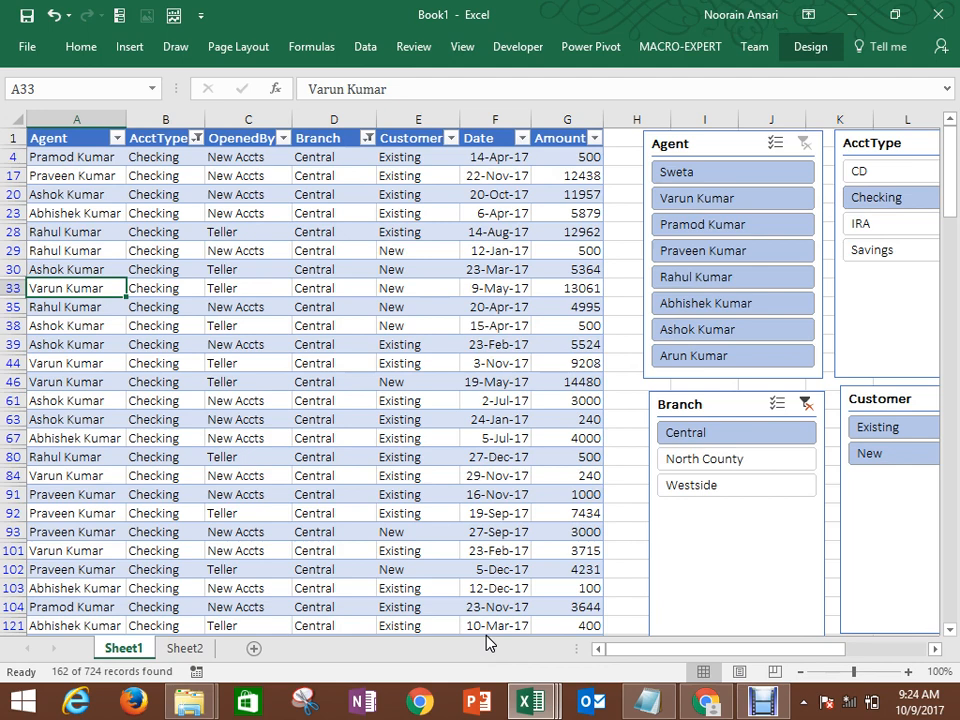
left_click(123, 648)
right_click(123, 648)
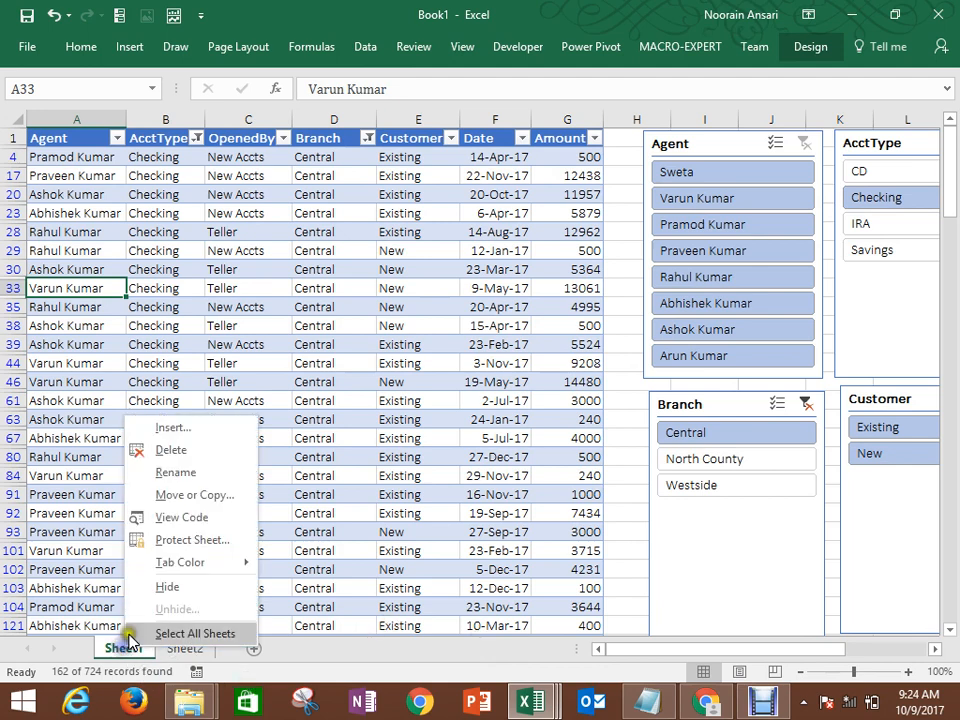
left_click(196, 472)
type("Table")
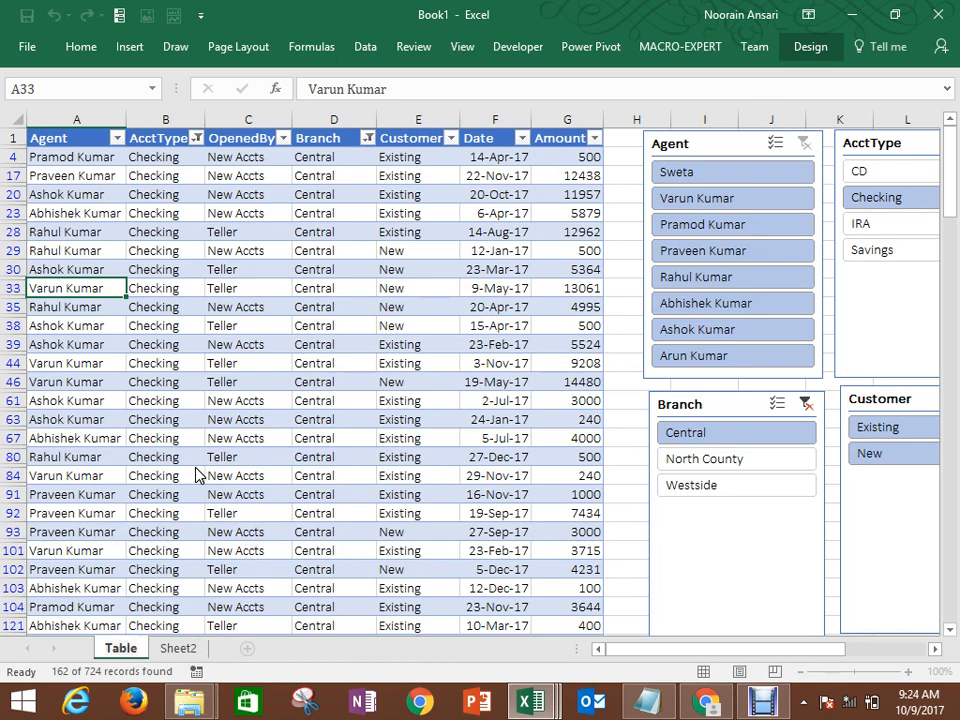
Step: Rename Sheet2 as PivotTable
left_click(176, 649)
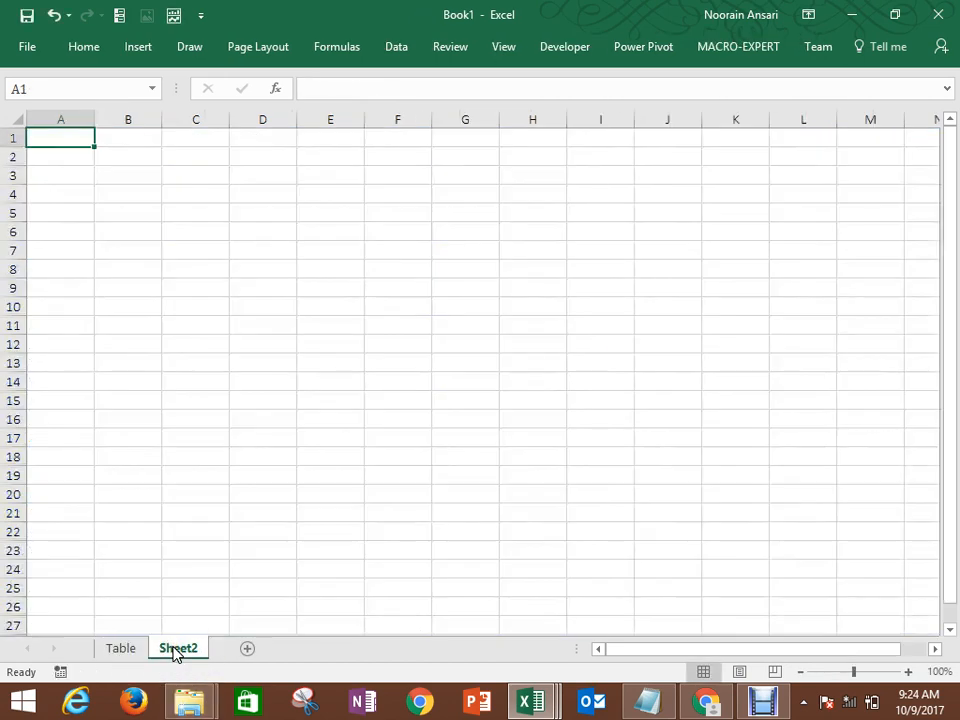
right_click(176, 649)
left_click(237, 474)
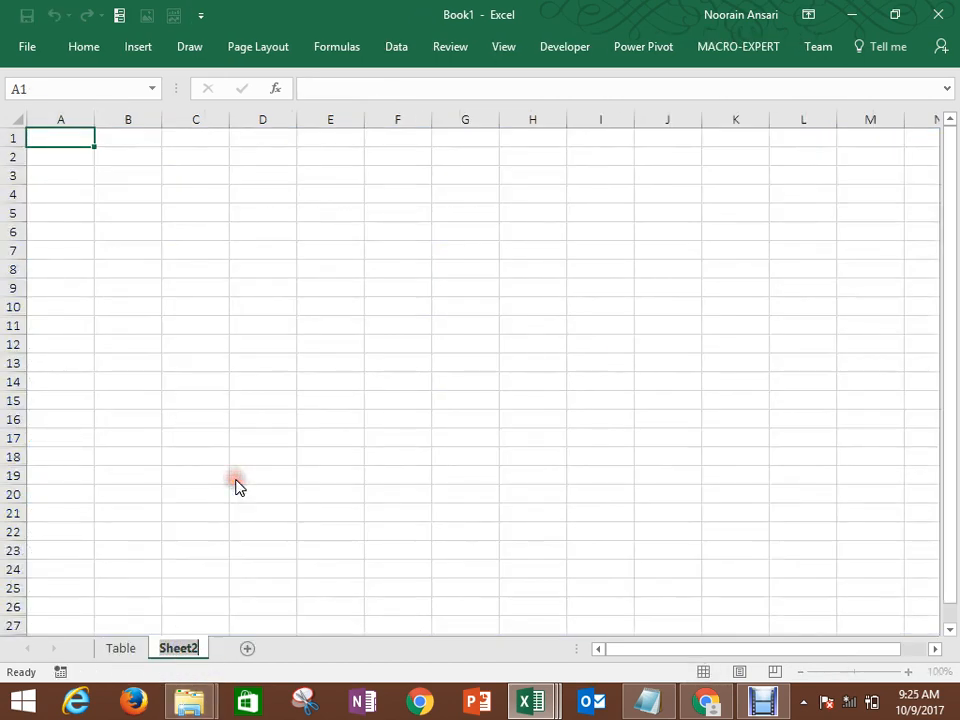
type("PivotTabl")
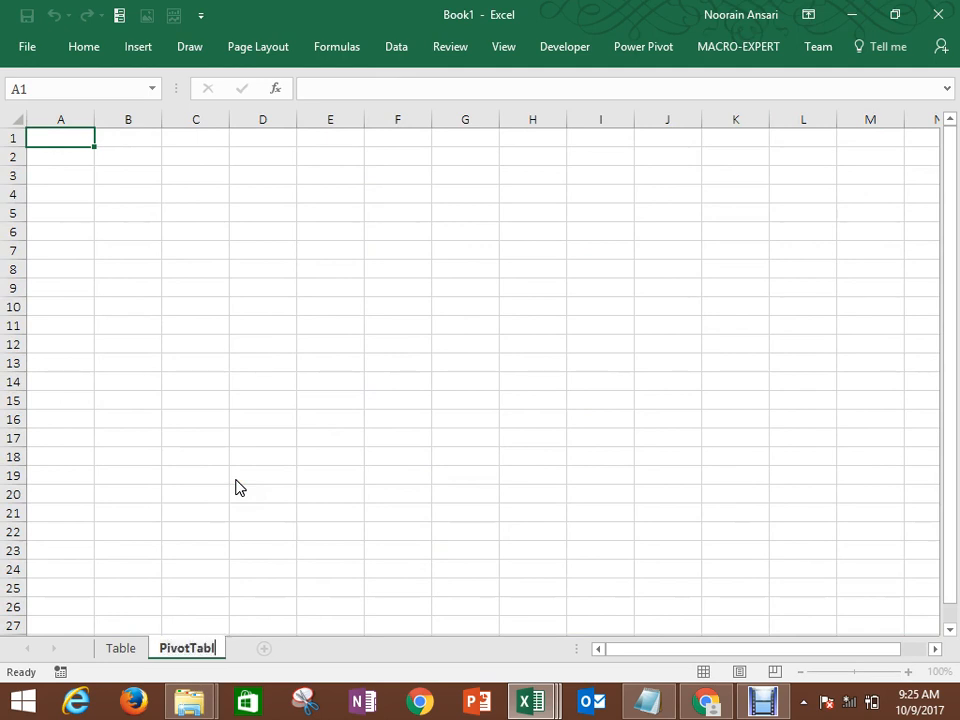
type("e")
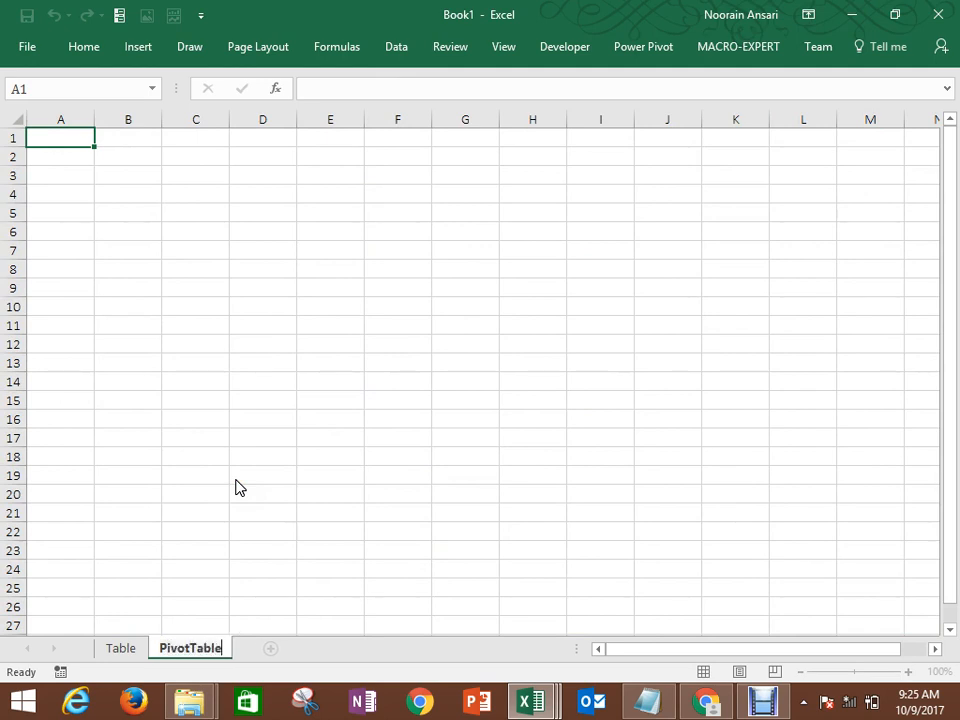
left_click(257, 384)
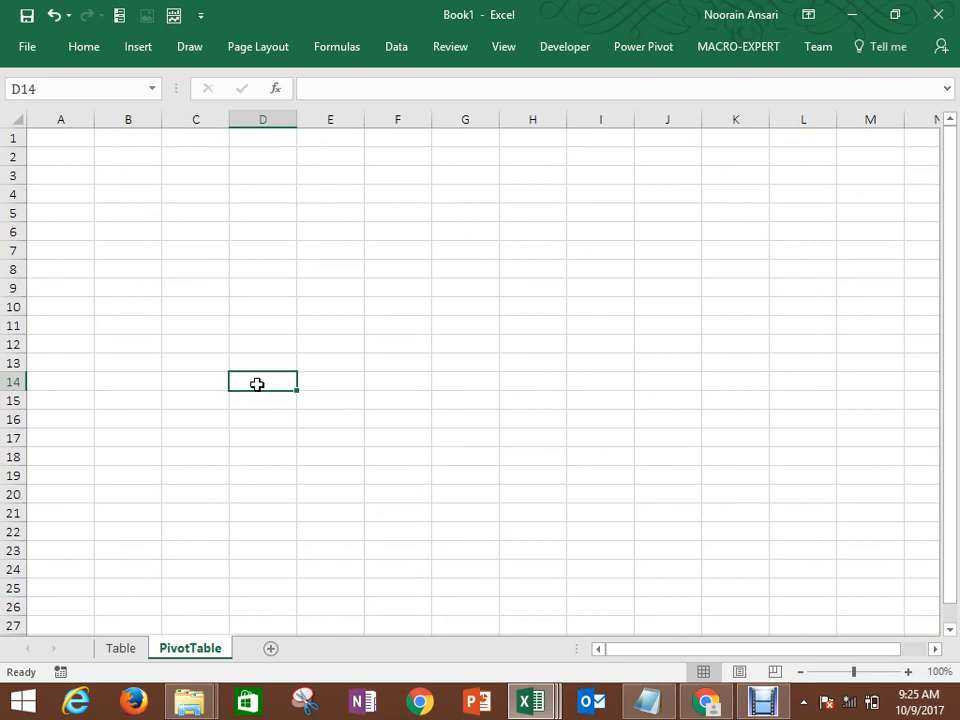
Step: Start creating a PivotTable from the whole data table on the Table sheet, including its headers
left_click(122, 648)
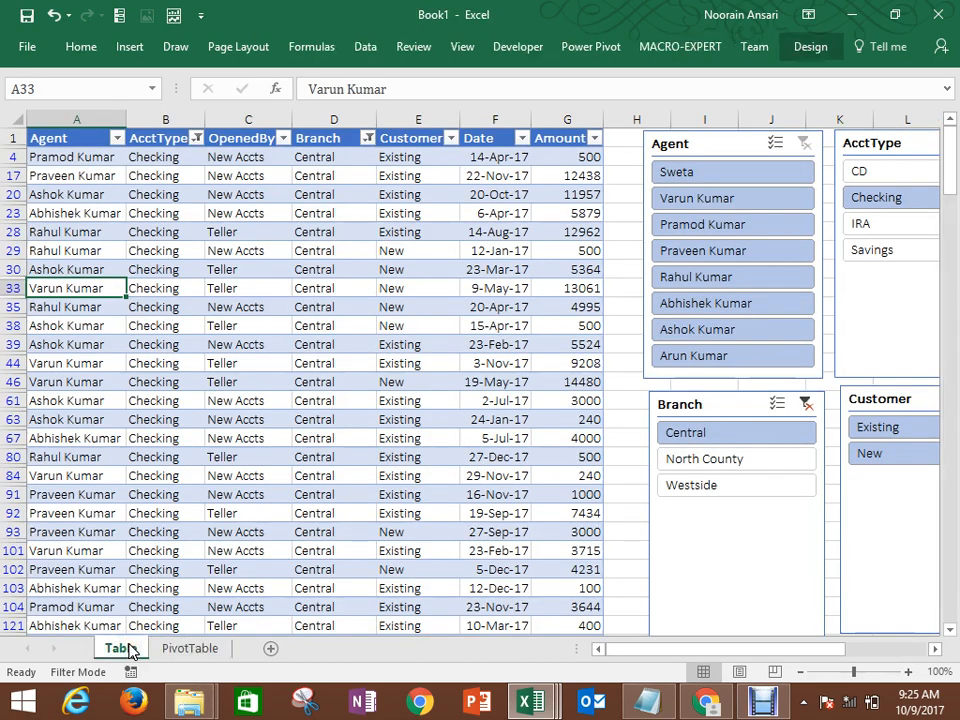
left_click(186, 140)
key("Left")
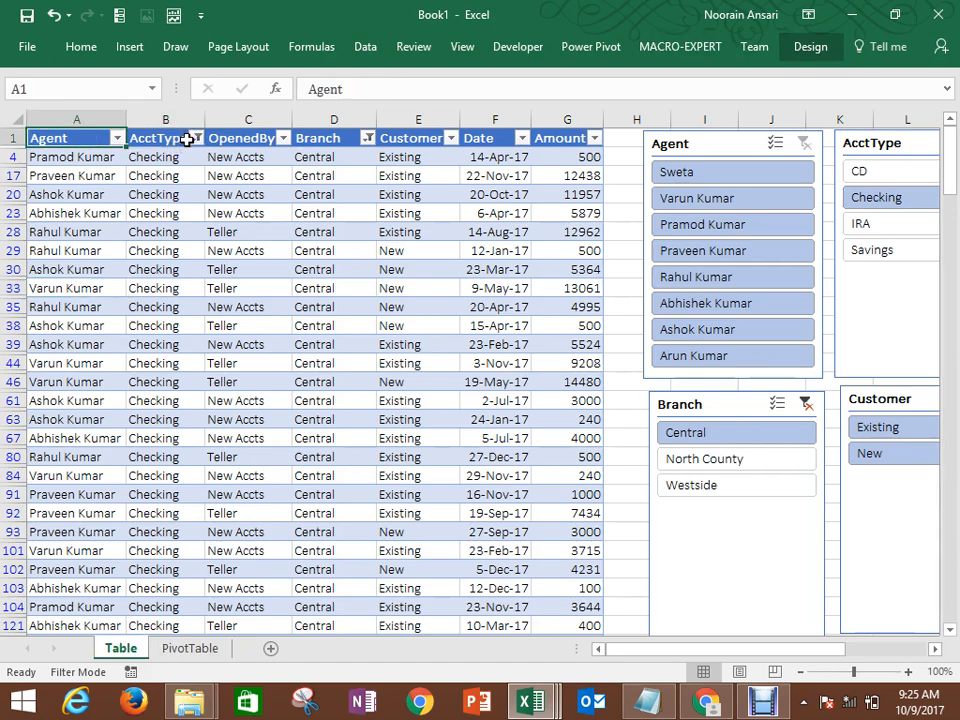
key("ctrl+shift+Right")
key("ctrl+shift+Down")
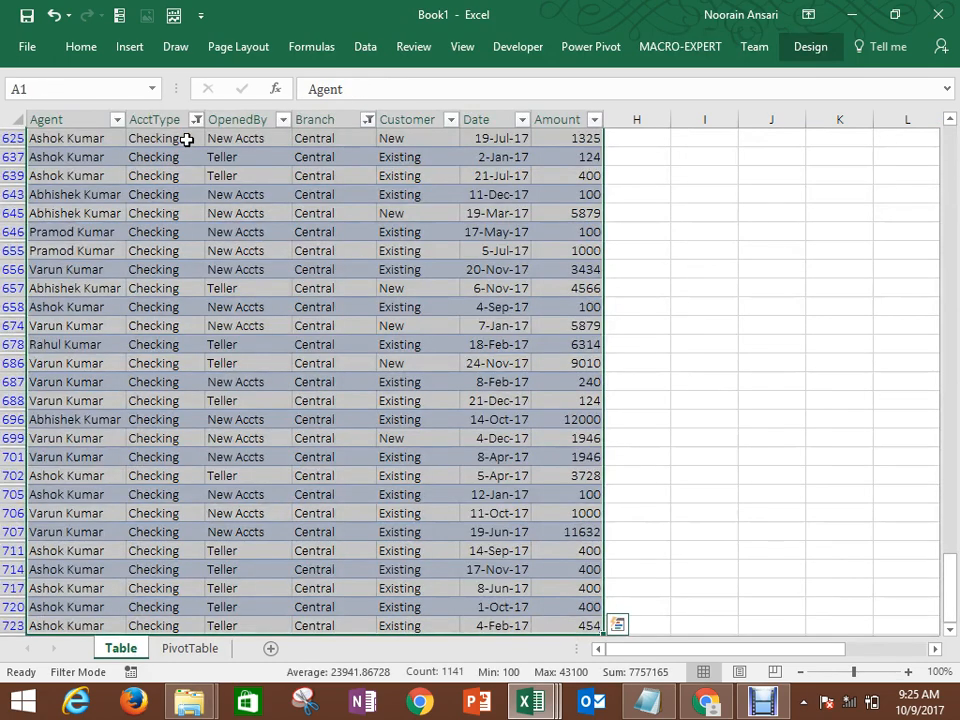
key("alt+n")
key("v")
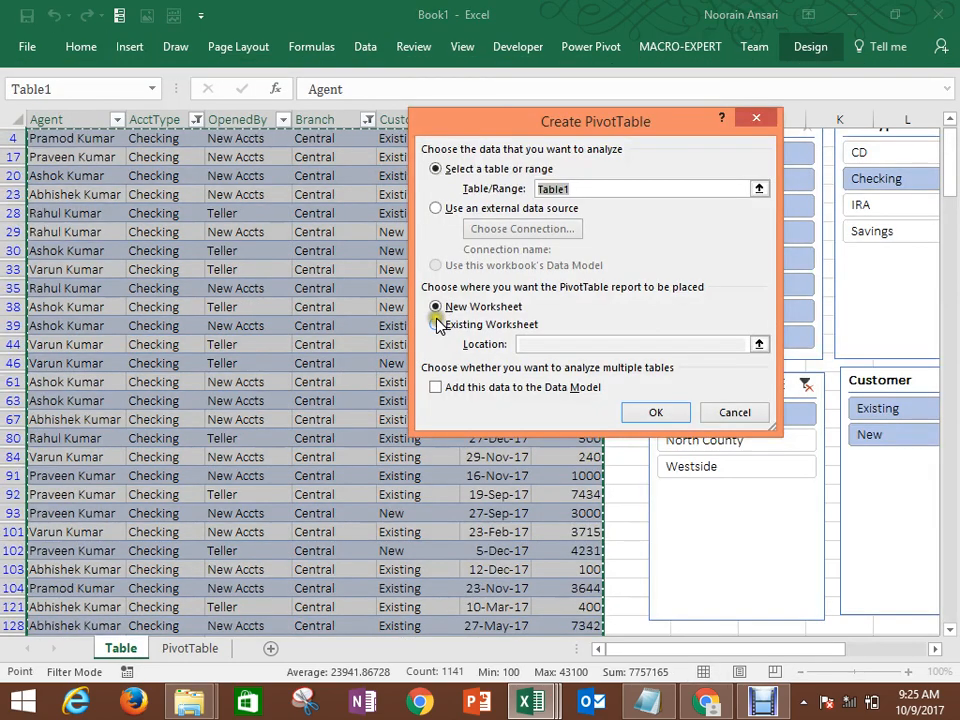
Step: Place the PivotTable report in the existing PivotTable worksheet at cell B3
left_click(437, 324)
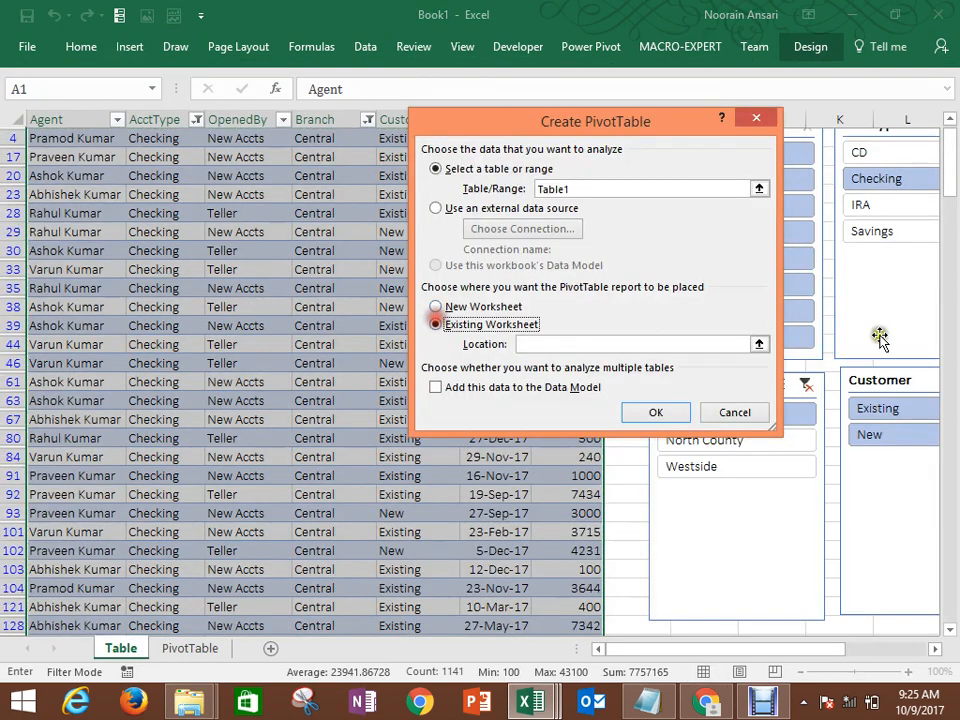
left_click(759, 344)
left_click(186, 650)
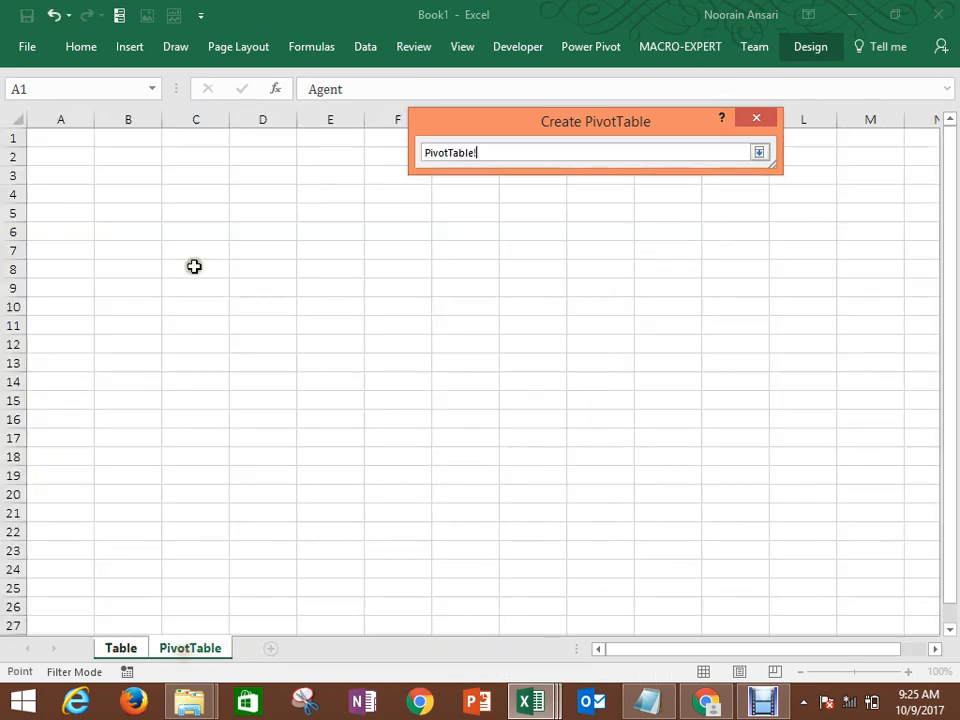
left_click(129, 173)
key("Return")
key("Return")
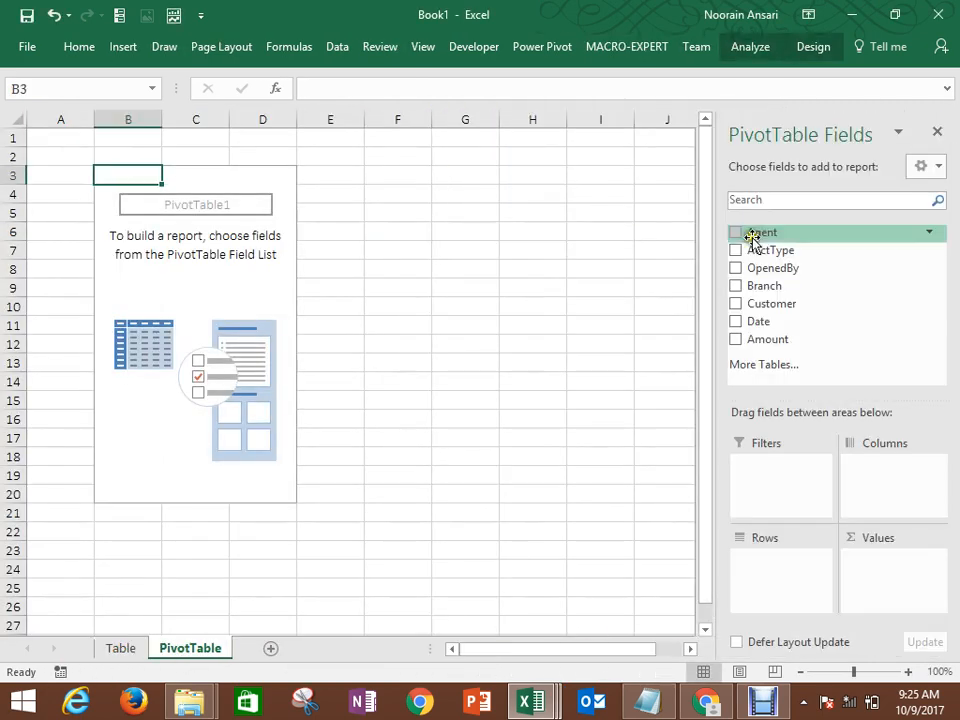
Step: Lay out the PivotTable with Agent as rows, Branch as columns and Amount as values
left_click_drag(772, 236, 759, 566)
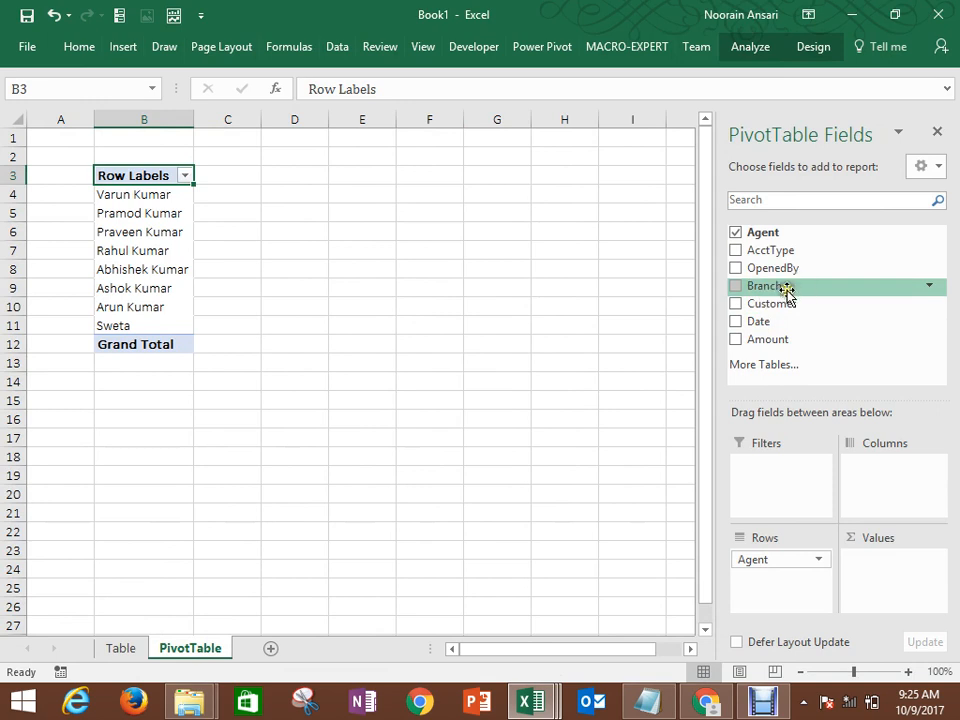
left_click_drag(782, 287, 884, 488)
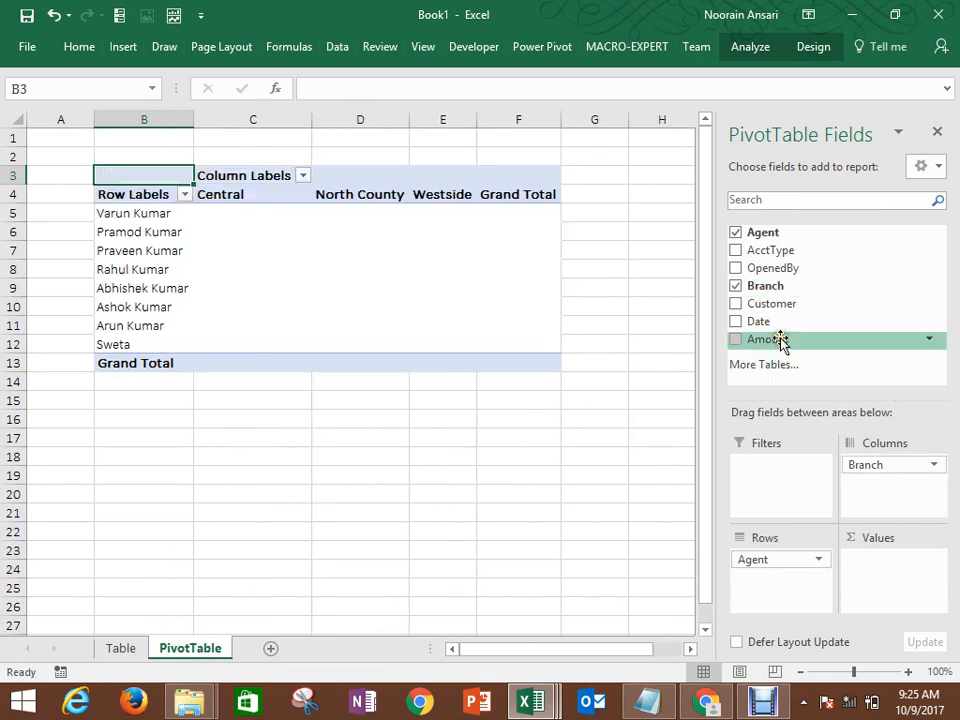
left_click_drag(784, 339, 866, 556)
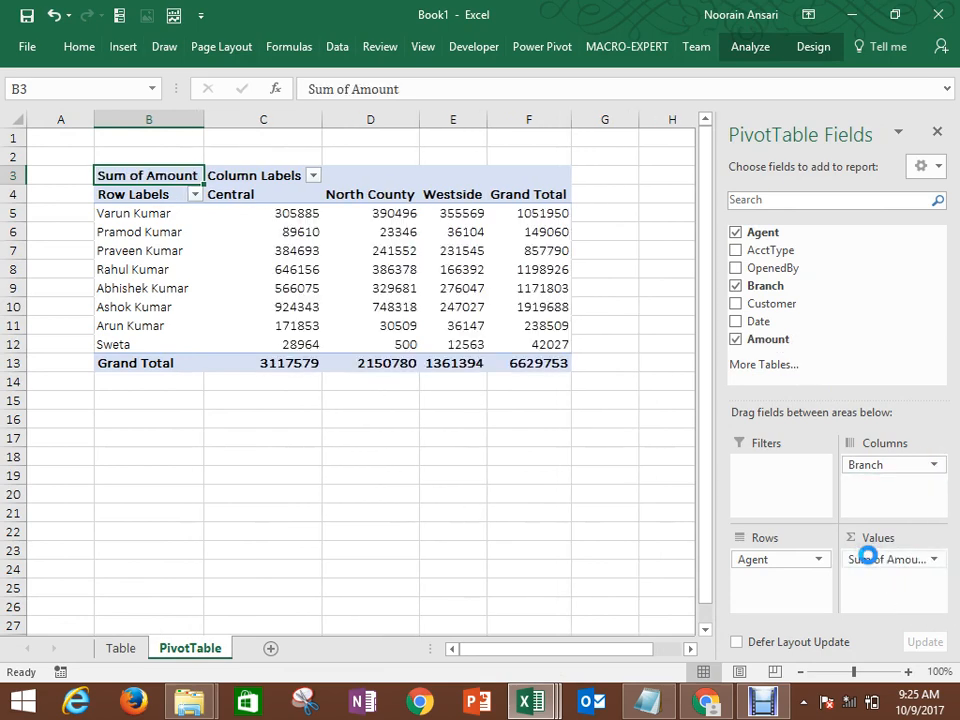
Step: Change the PivotTable's Amount value field to be summarized by Count
left_click(933, 559)
left_click(883, 539)
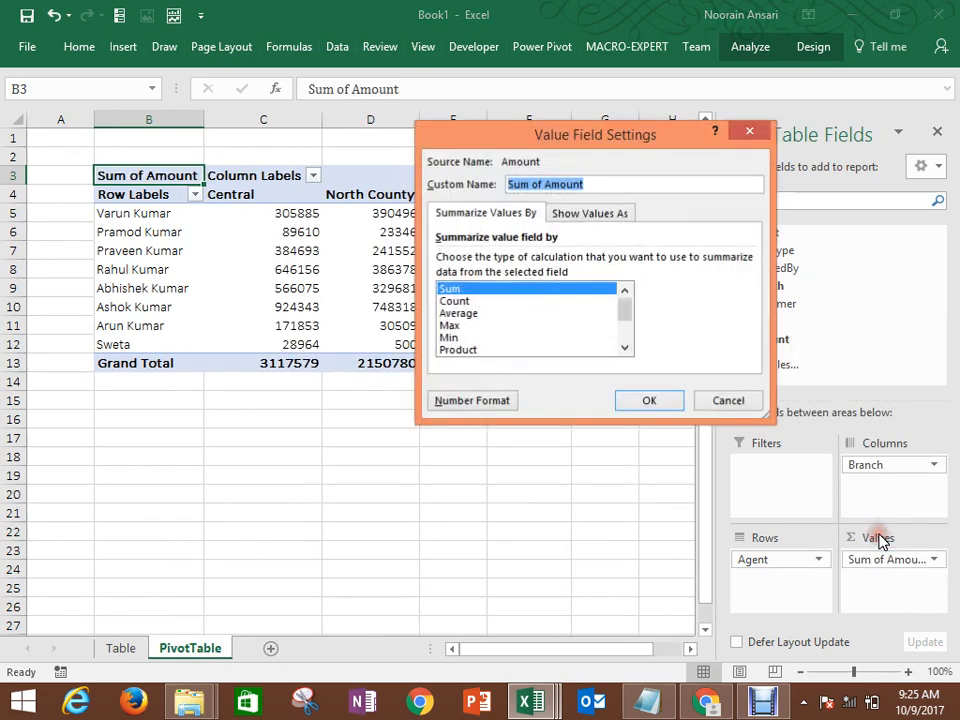
left_click(455, 301)
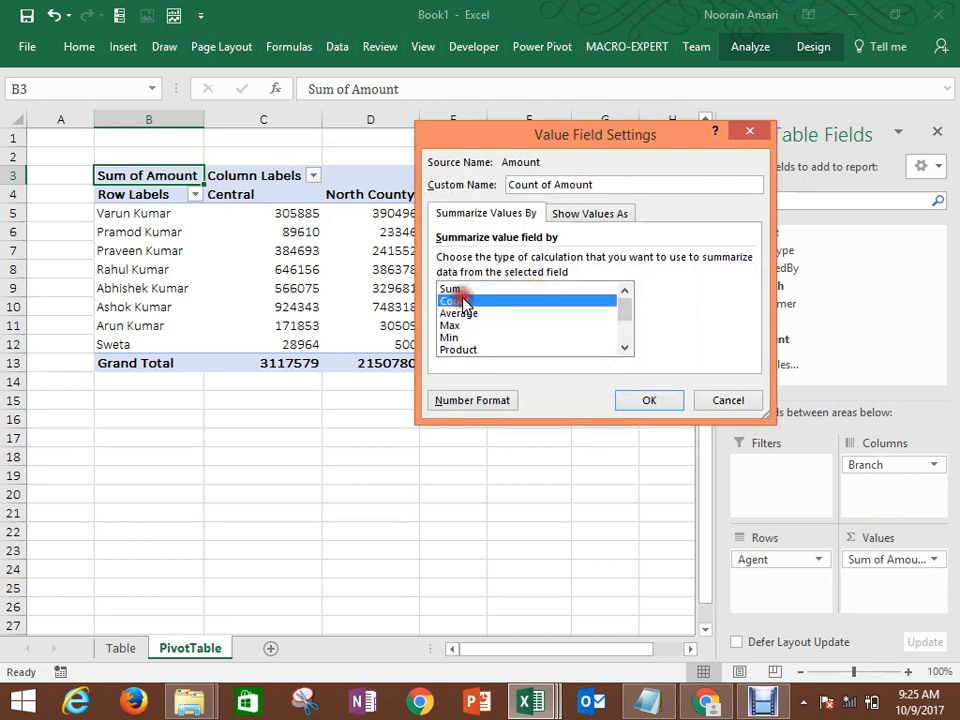
left_click(655, 400)
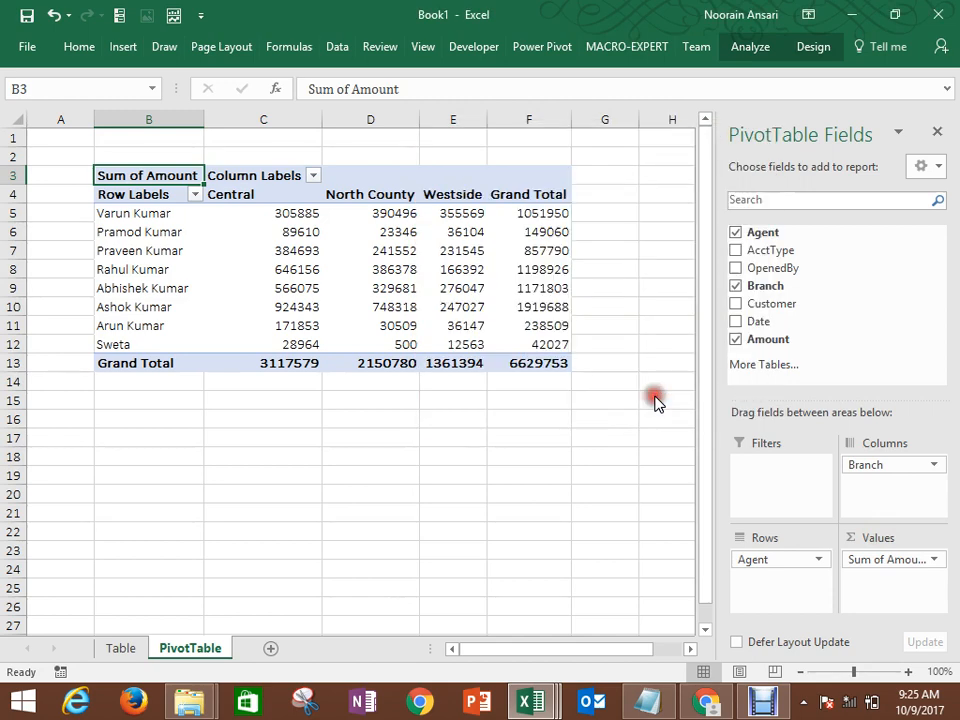
Step: Set the PivotTable's data options to refresh the data when opening the file
right_click(169, 196)
right_click(167, 197)
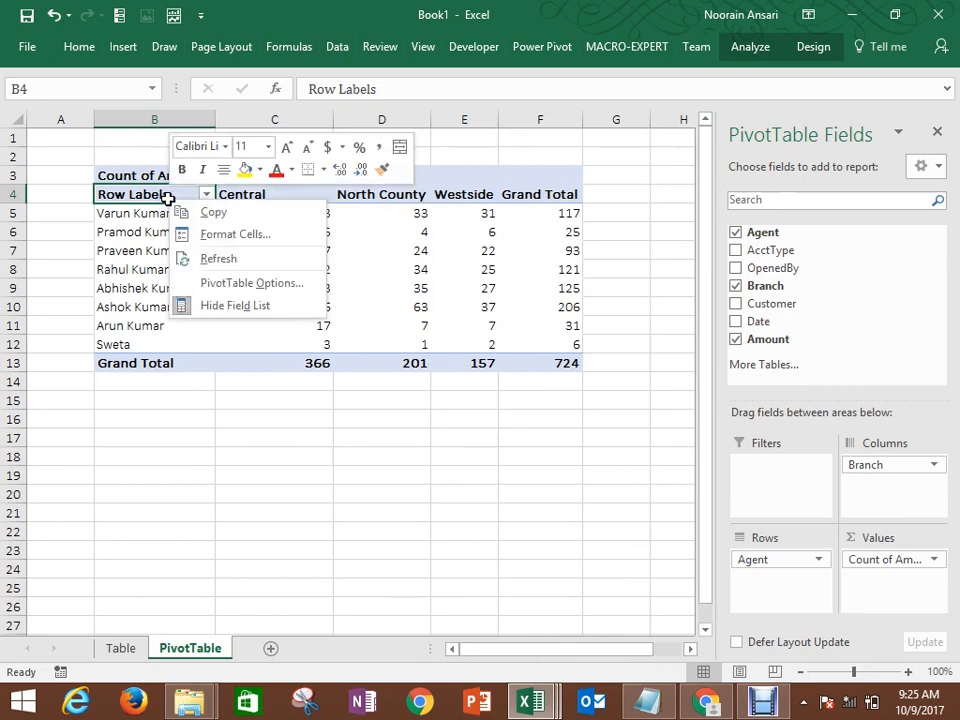
left_click(218, 284)
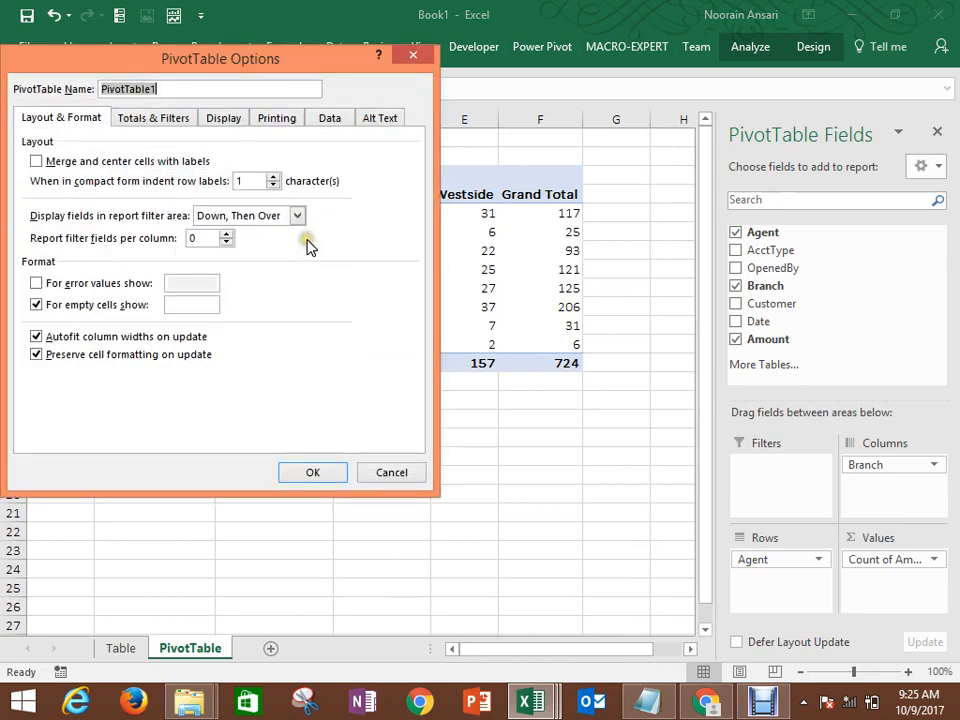
left_click(330, 120)
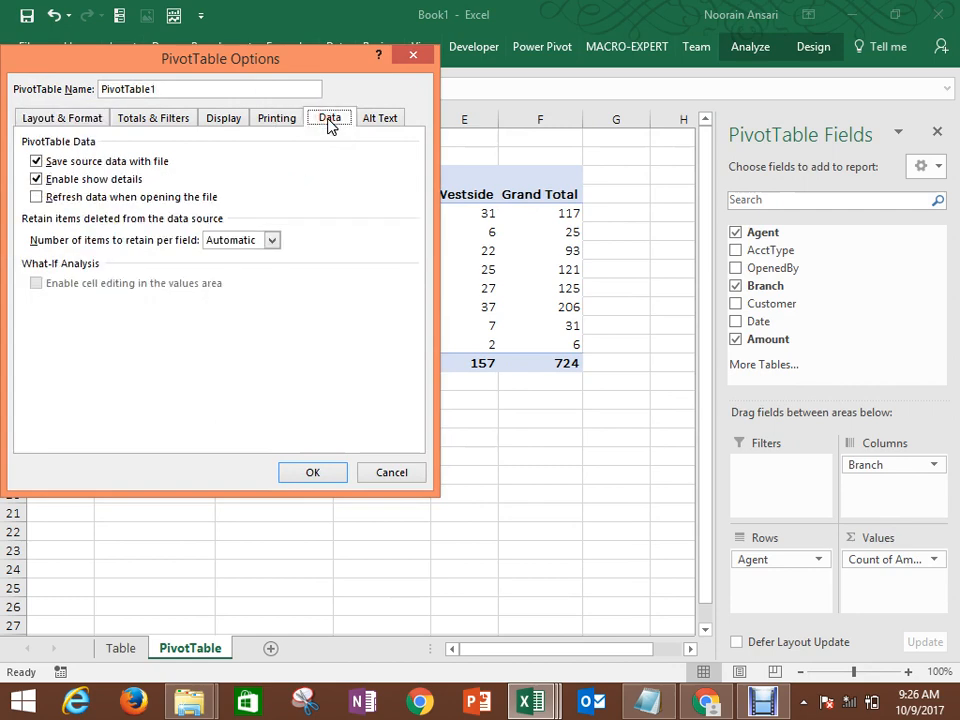
left_click(38, 197)
left_click(328, 472)
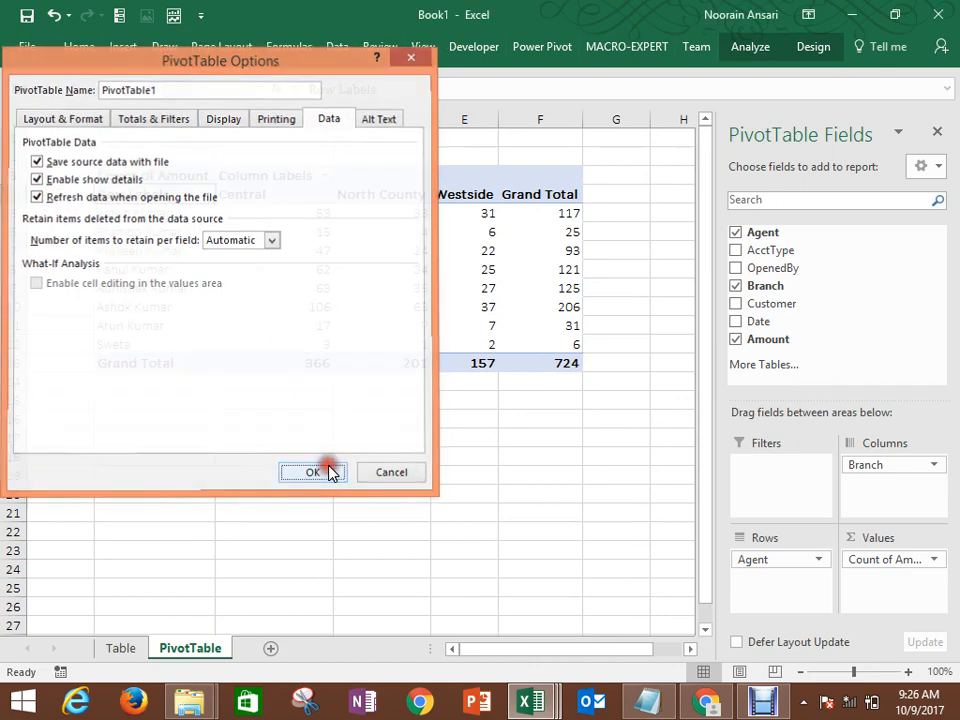
left_click(296, 298)
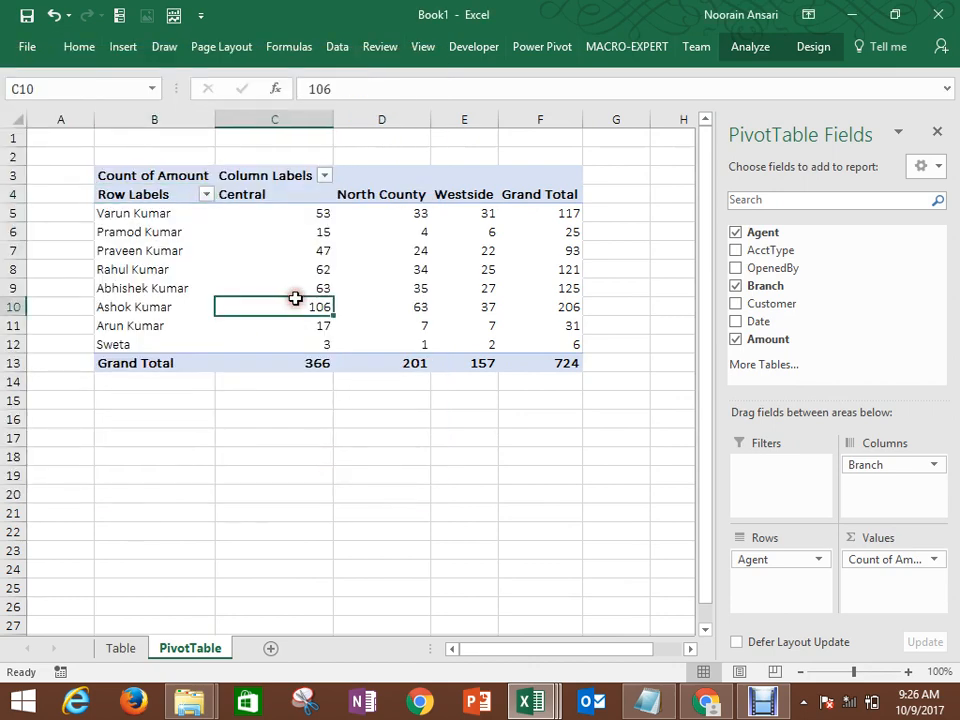
Step: Switch the PivotTable to the classic layout and autofit the widths of columns C and E
right_click(173, 196)
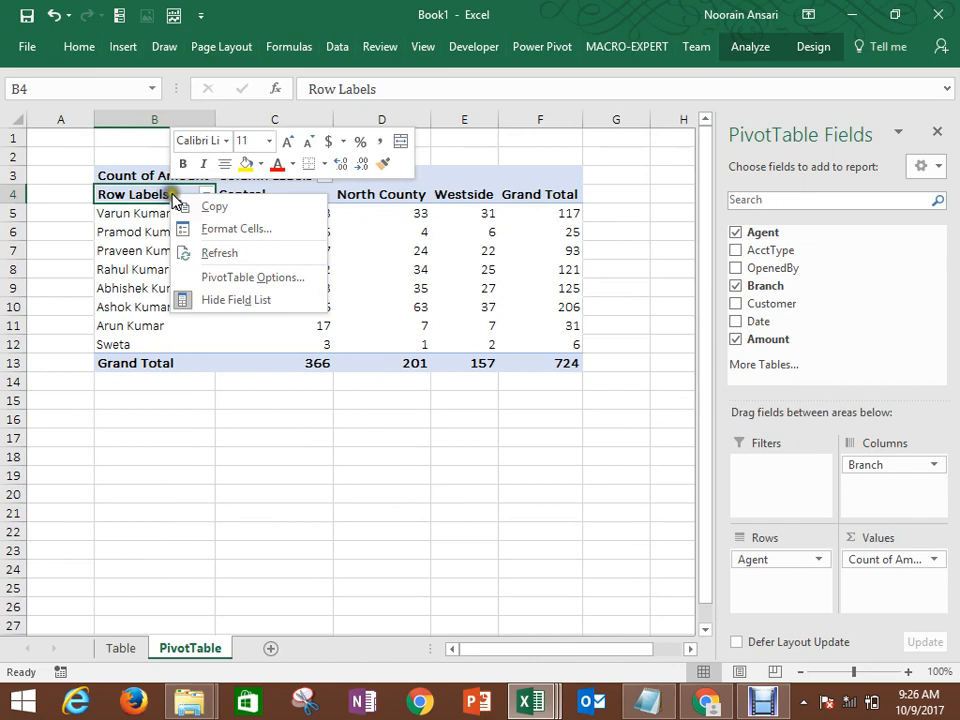
left_click(231, 284)
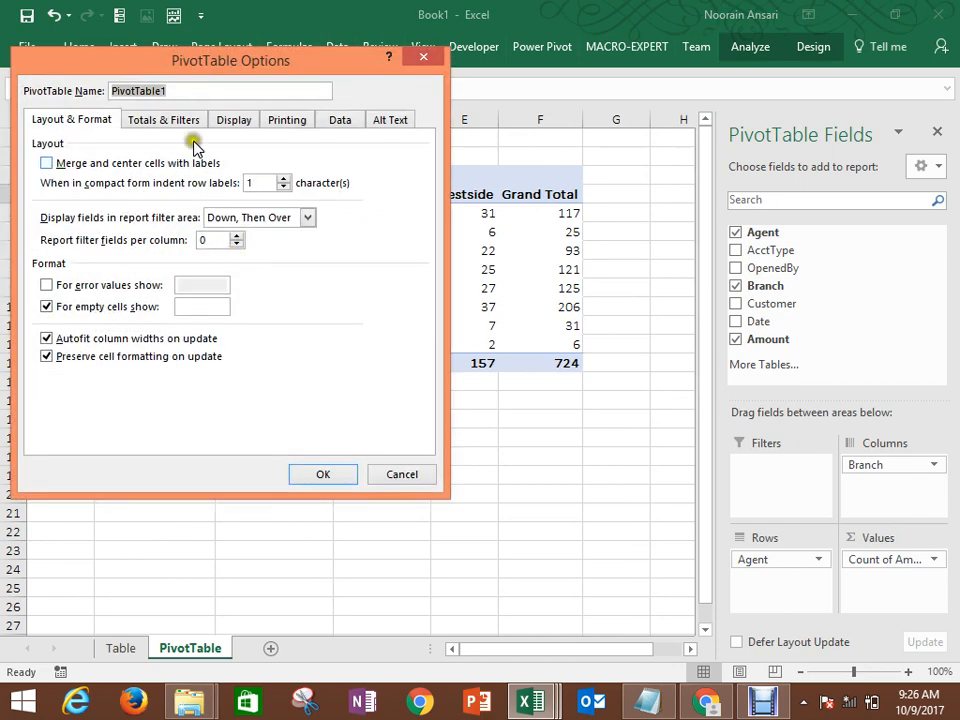
left_click(228, 122)
left_click(47, 258)
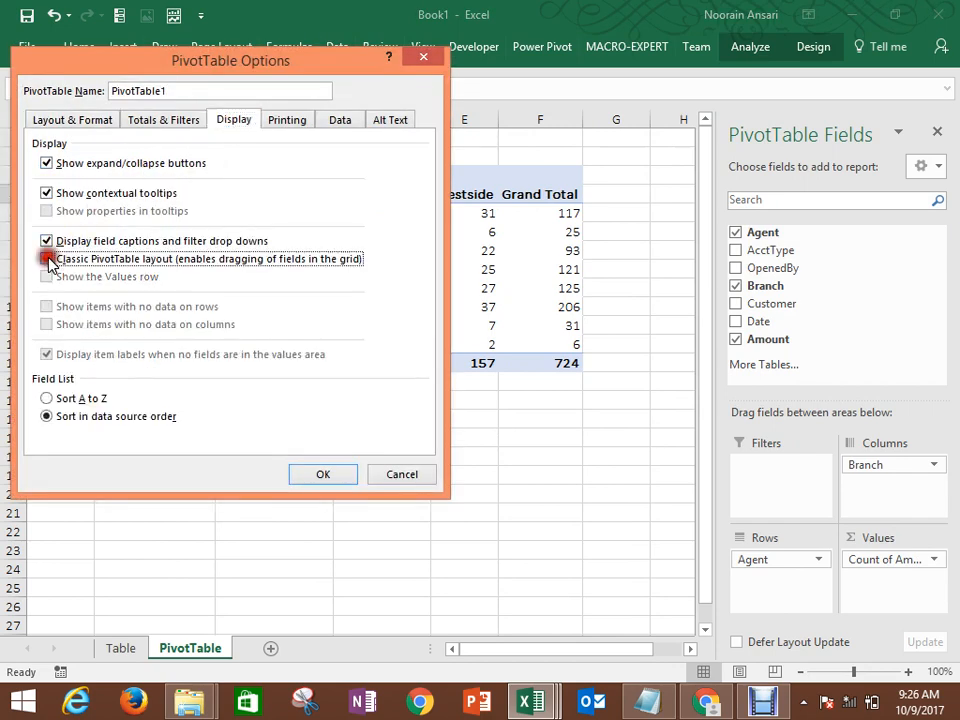
left_click(298, 474)
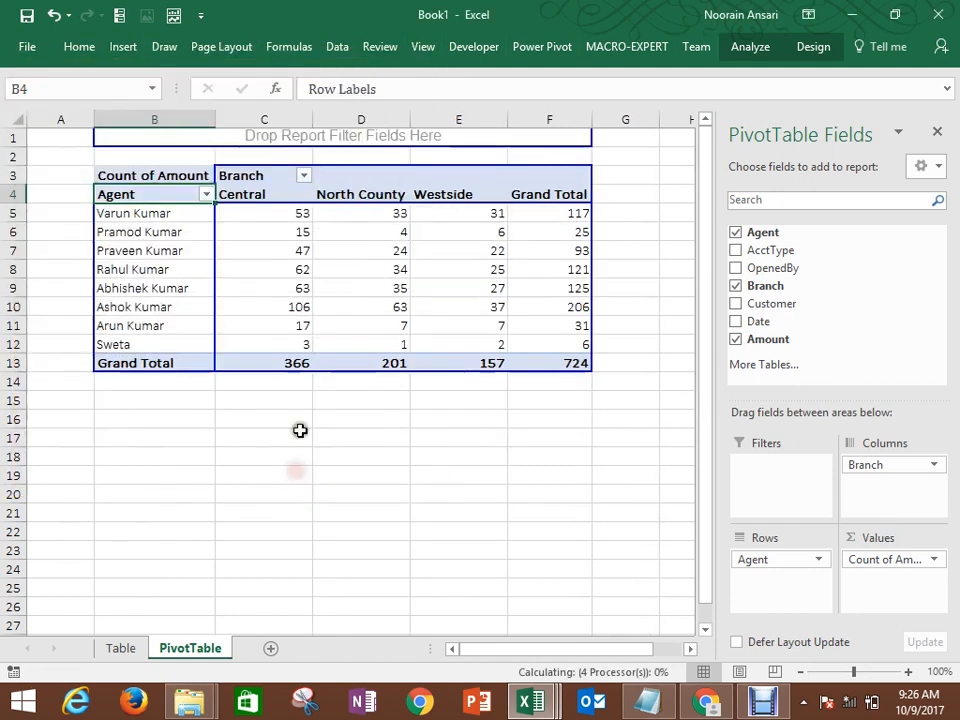
left_click(284, 318)
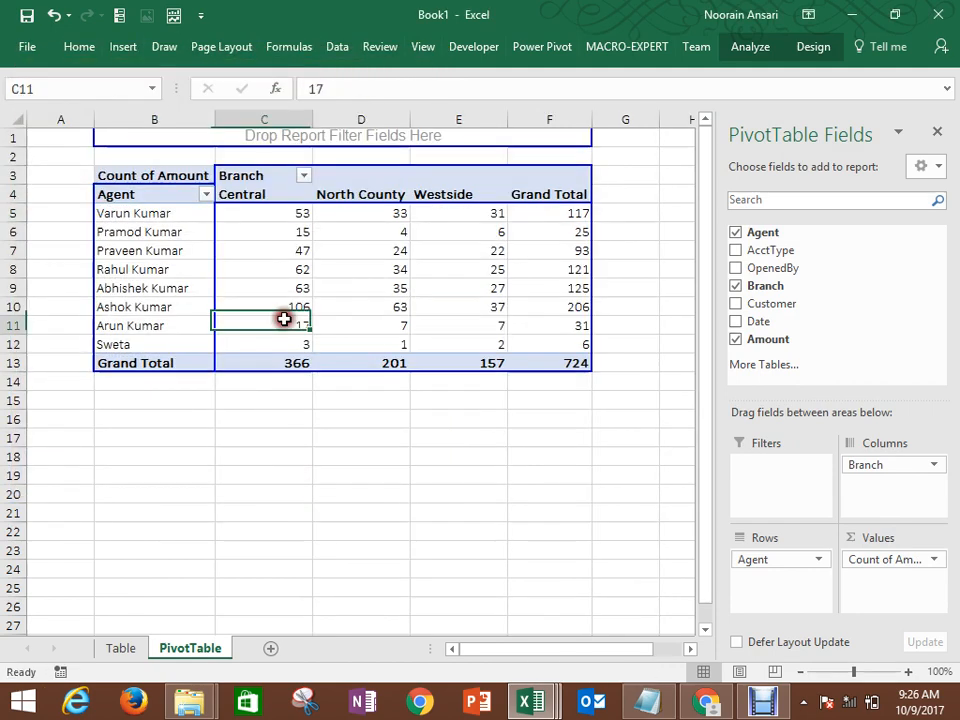
double_click(313, 120)
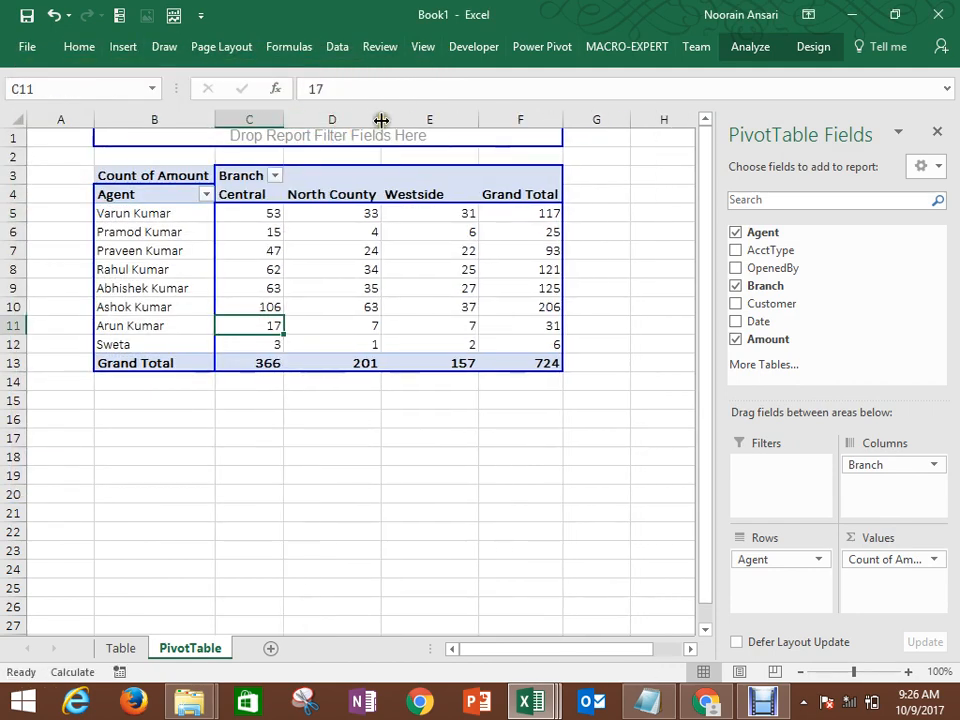
double_click(478, 120)
Step: Insert two blank rows at row 2, above the PivotTable
left_click(330, 180)
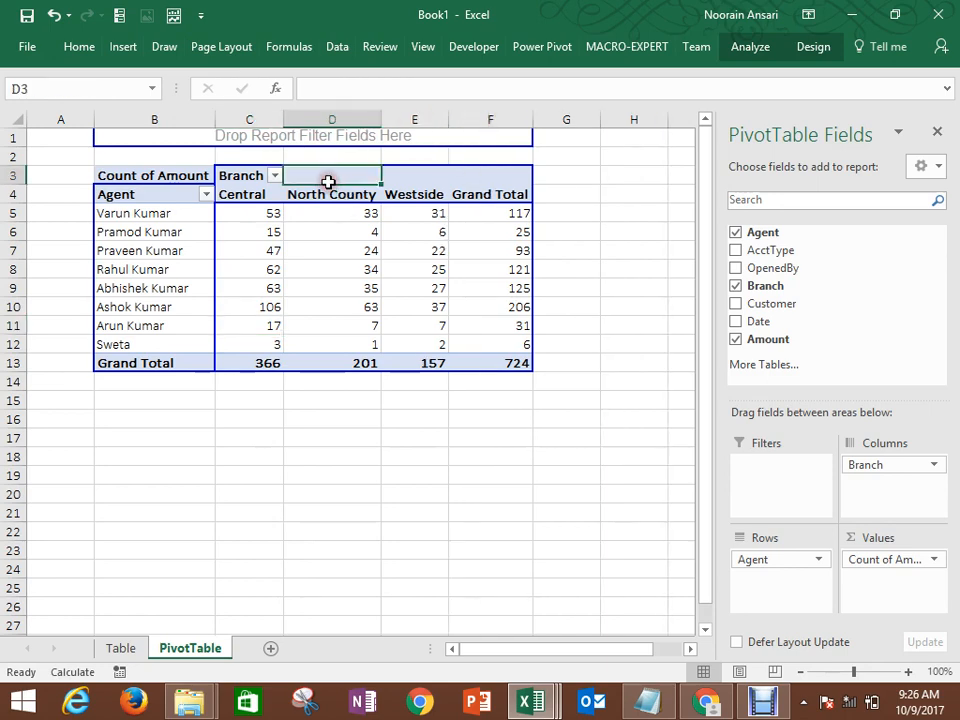
key("Up")
key("Up")
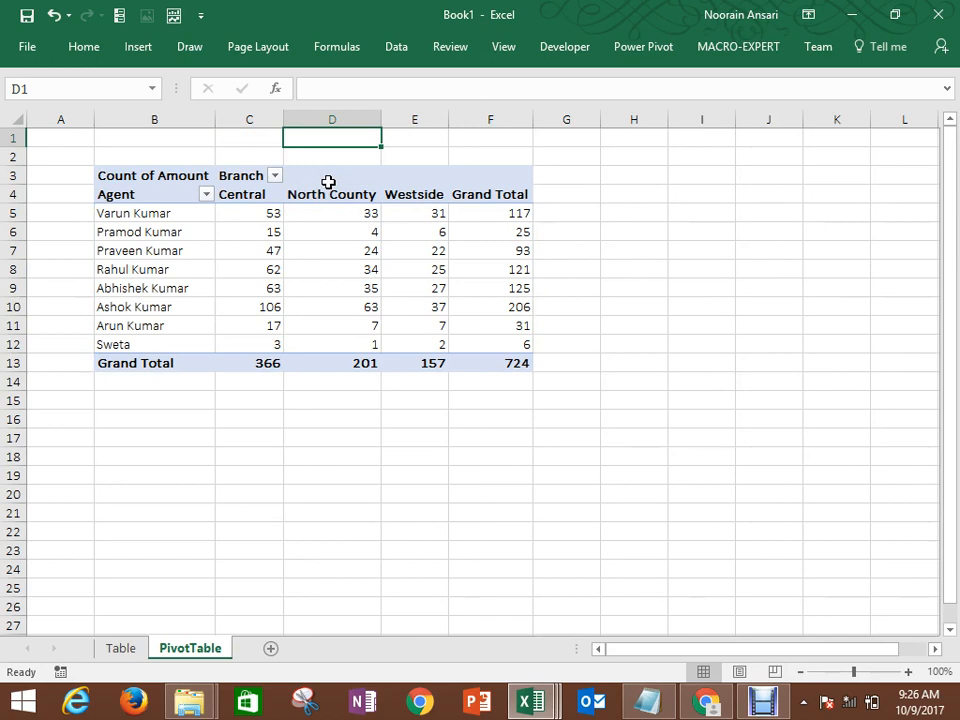
key("Down")
key("shift+space")
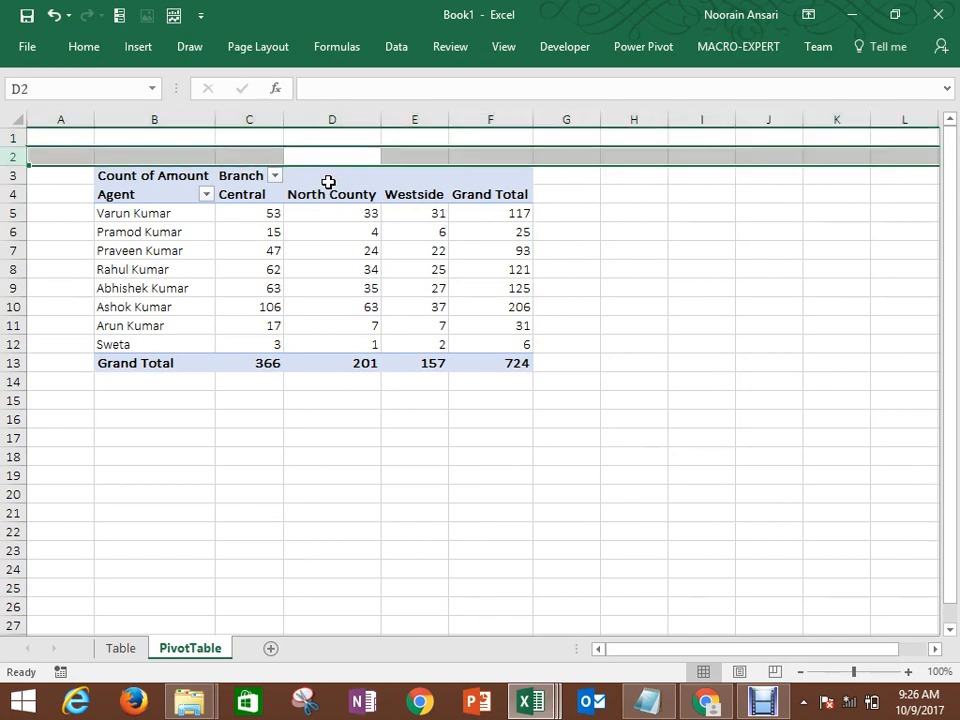
key("ctrl+shift+equal")
key("ctrl+shift+equal")
key("Up")
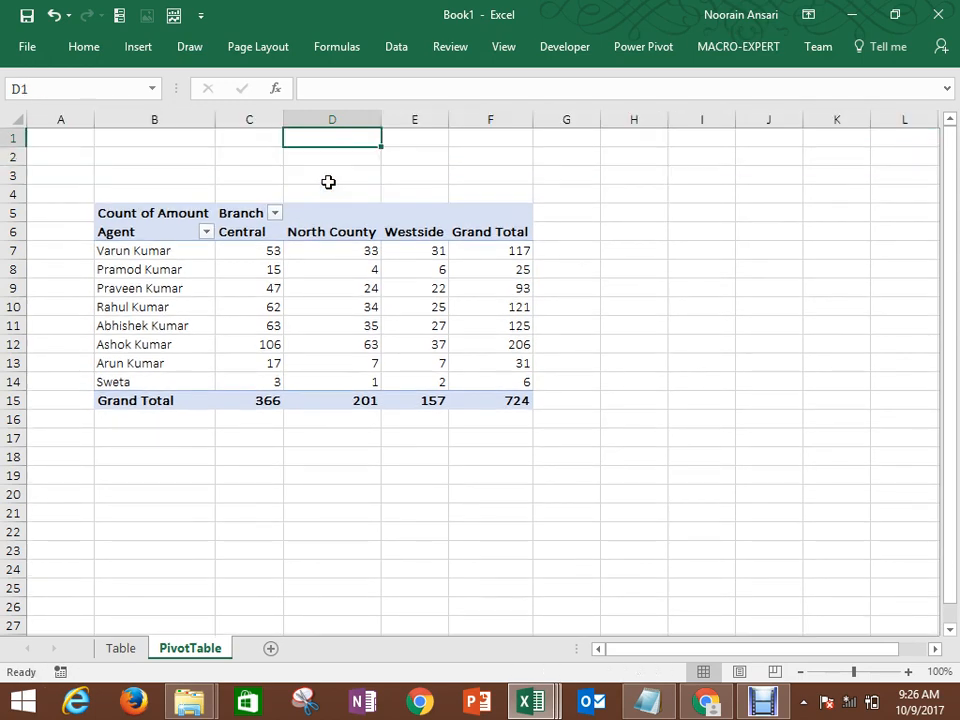
key("Down")
key("Left")
key("Left")
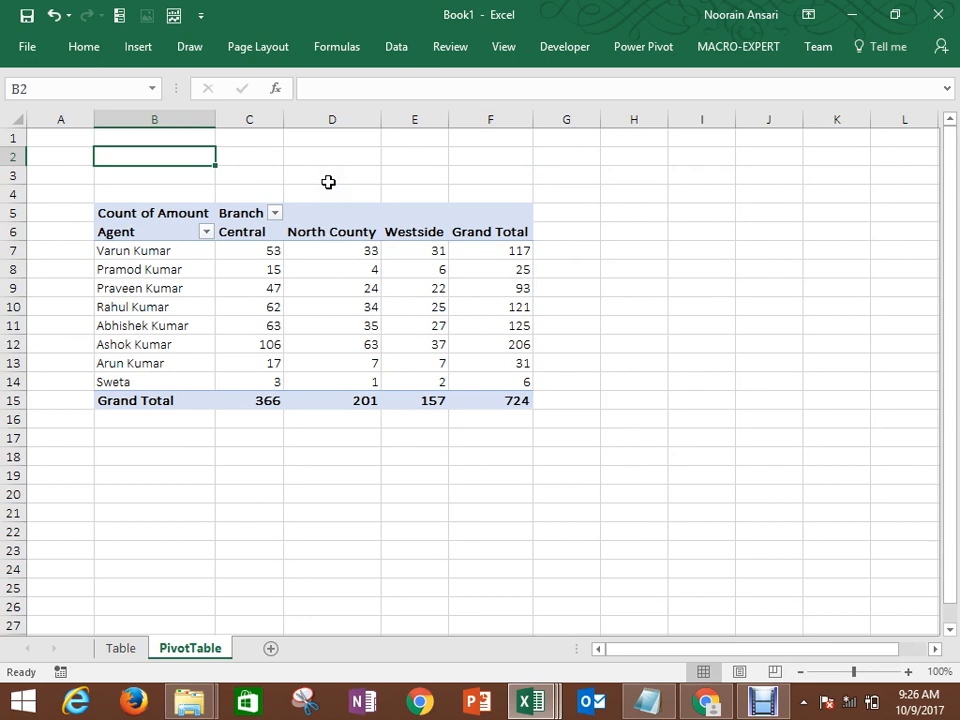
key("Up")
key("shift+Down")
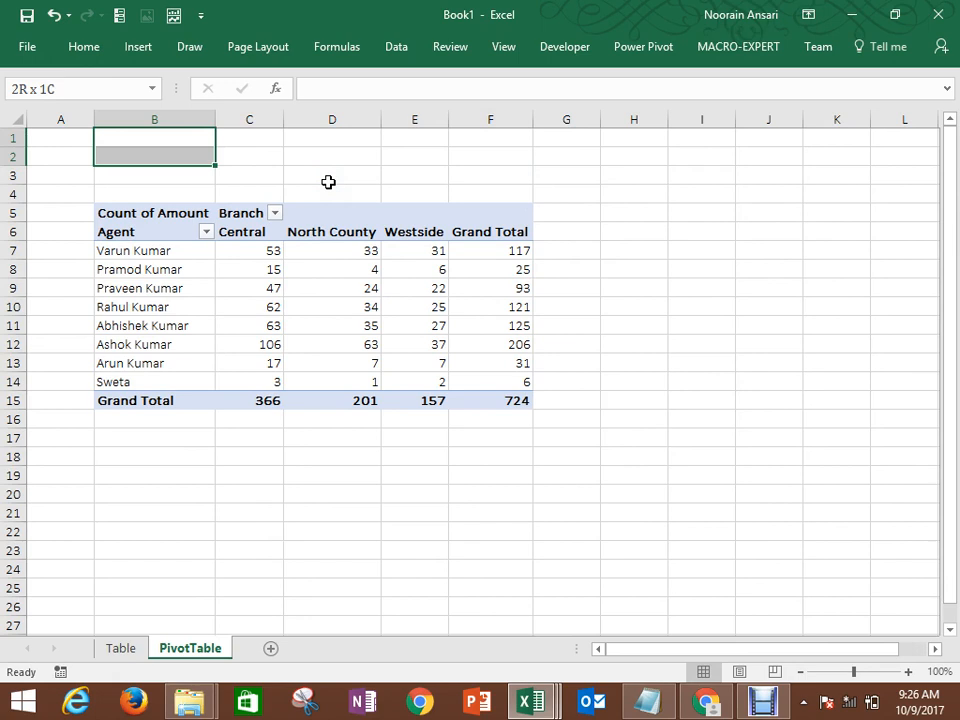
key("shift+Right")
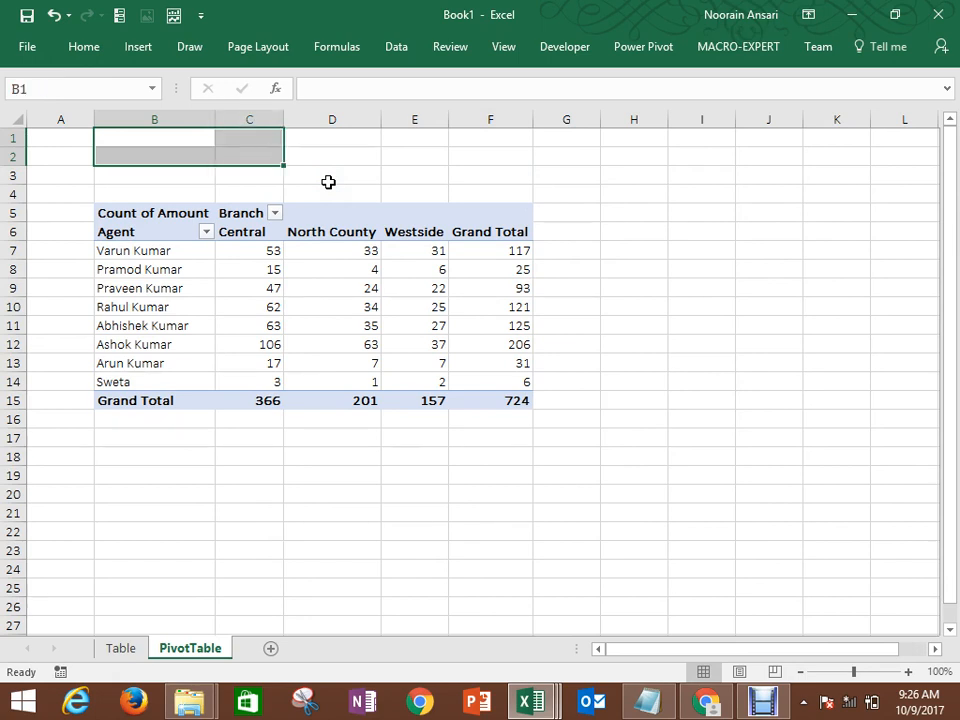
key("shift+Right")
key("shift+Right")
key("shift+Right")
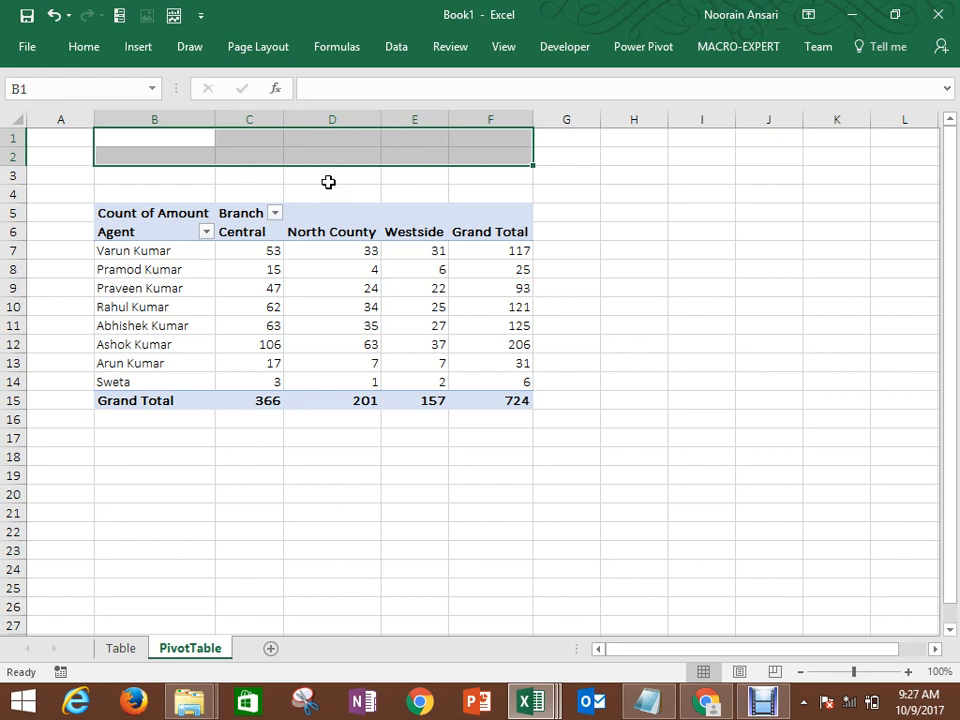
key("Up")
key("Down")
key("Up")
key("shift+Down")
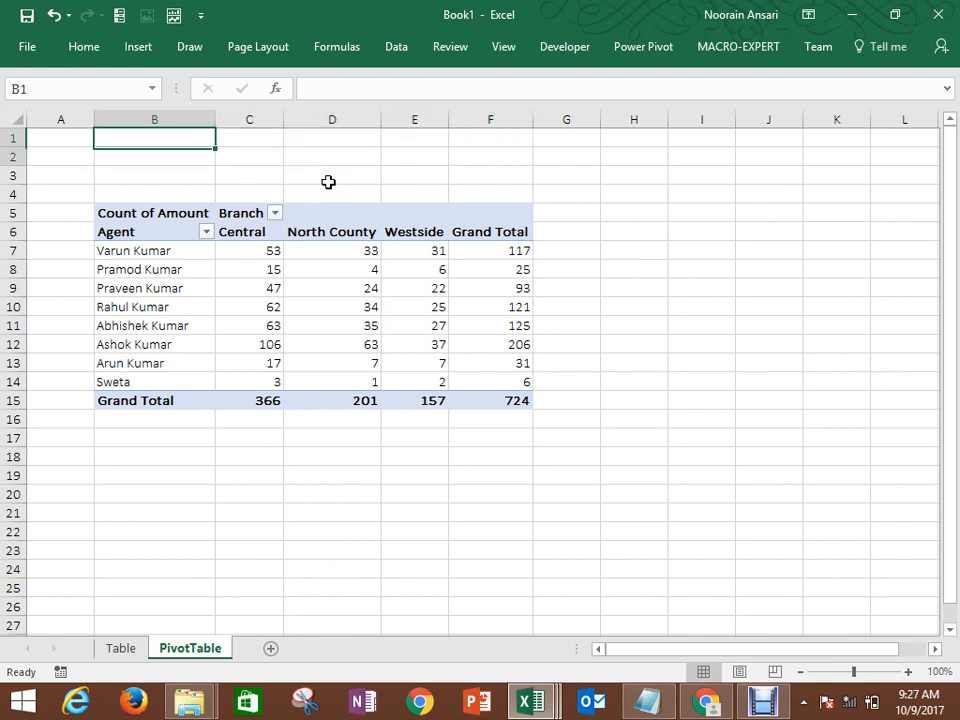
key("shift+Right")
key("shift+Right")
key("shift+Right")
key("shift+Right")
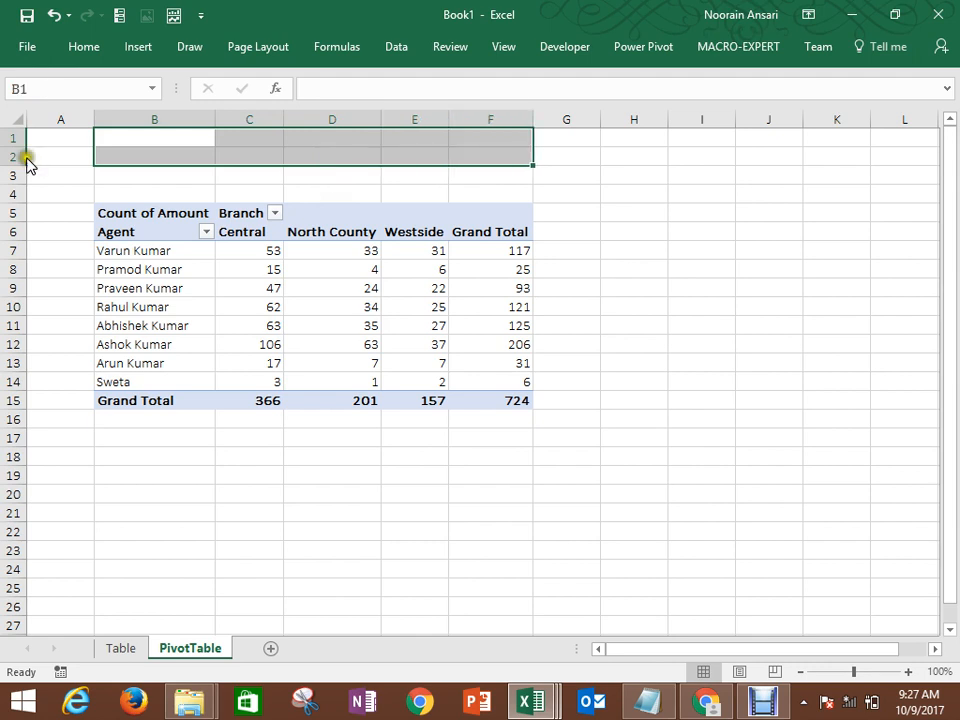
left_click(88, 47)
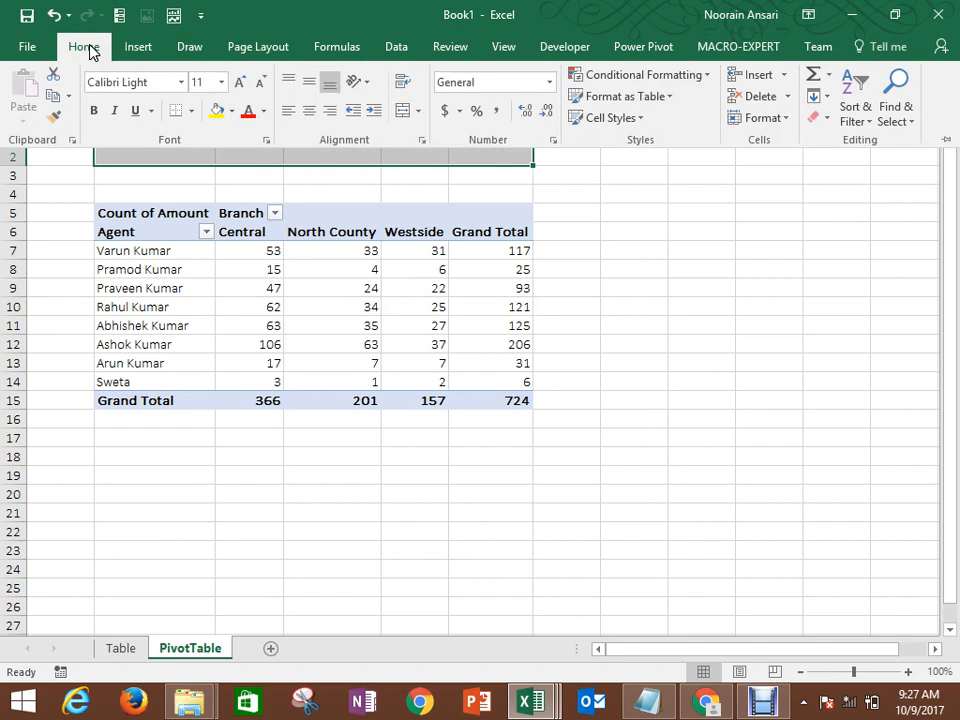
key("Escape")
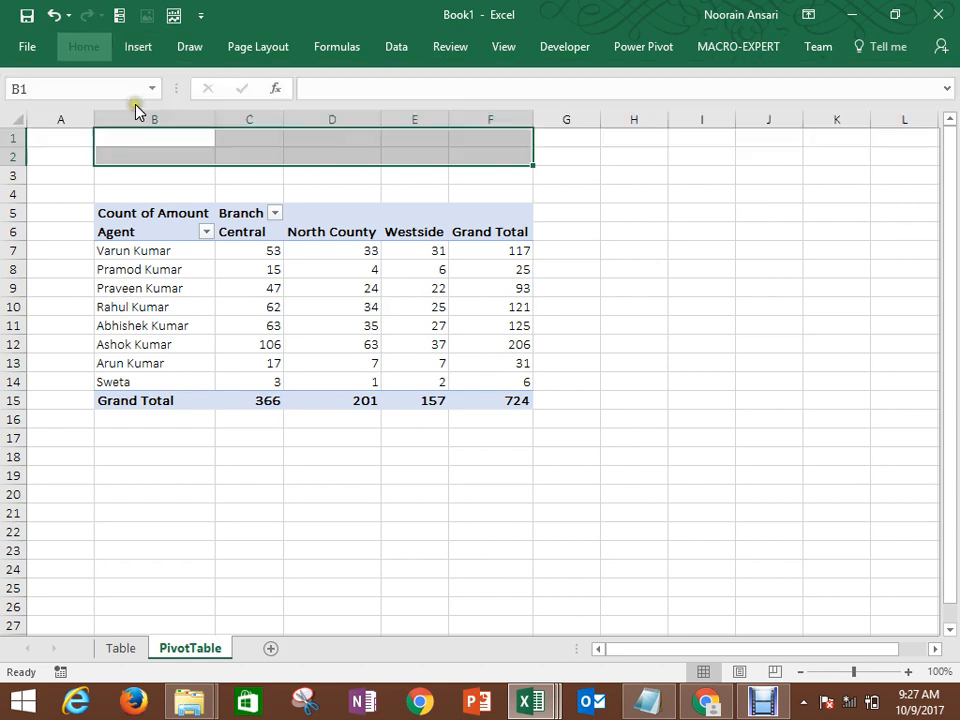
Step: Insert one more blank row at row 4 and a blank column at column B, before the PivotTable
left_click(13, 193)
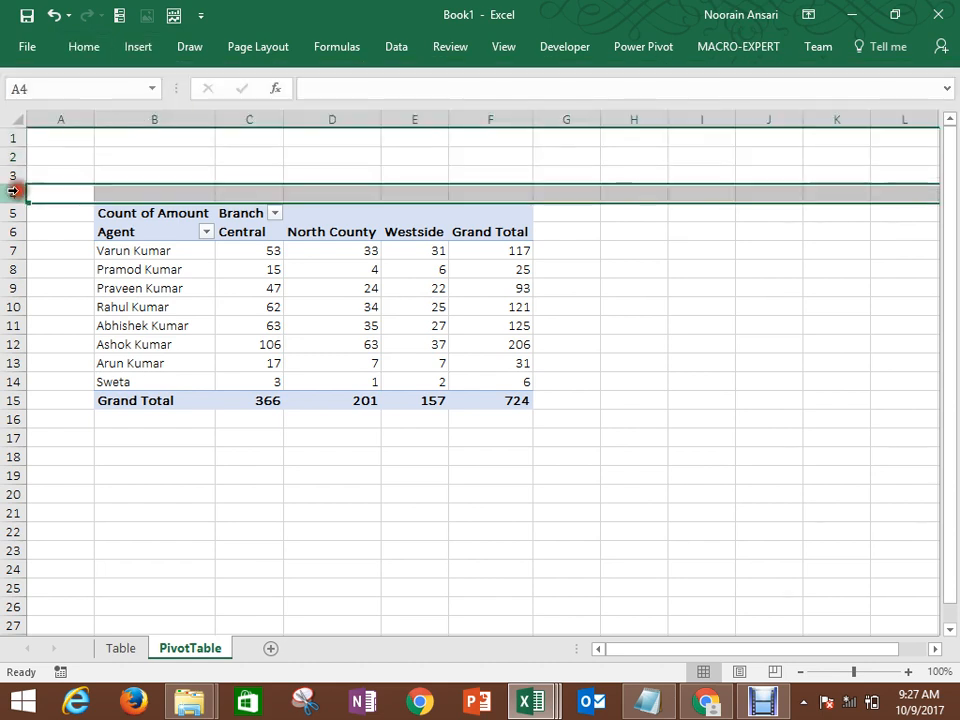
key("ctrl+shift+plus")
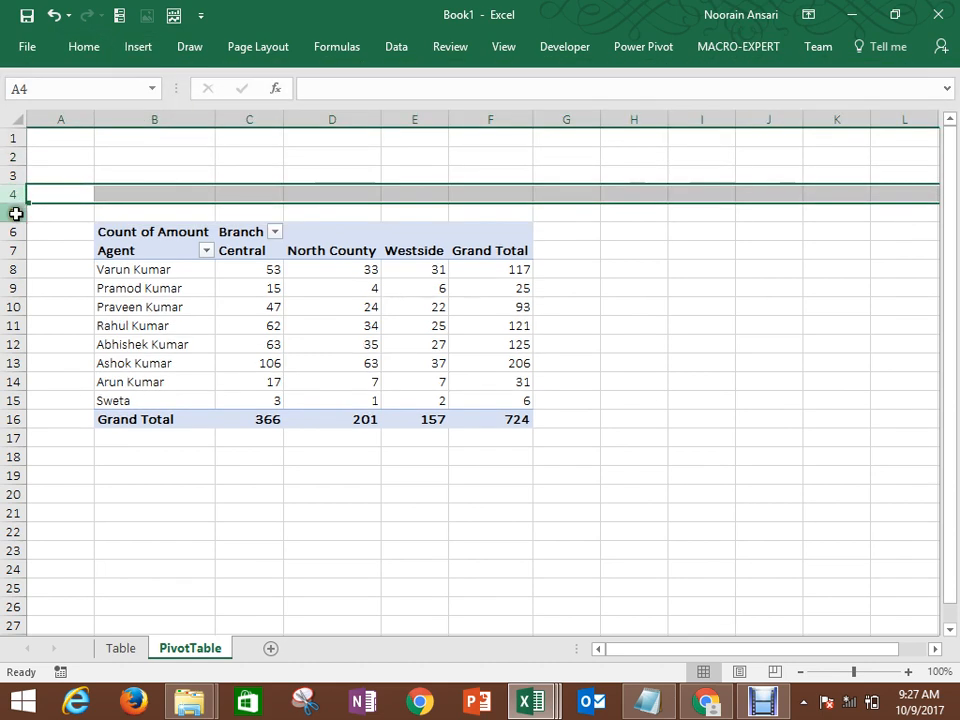
left_click(65, 240)
left_click(144, 112)
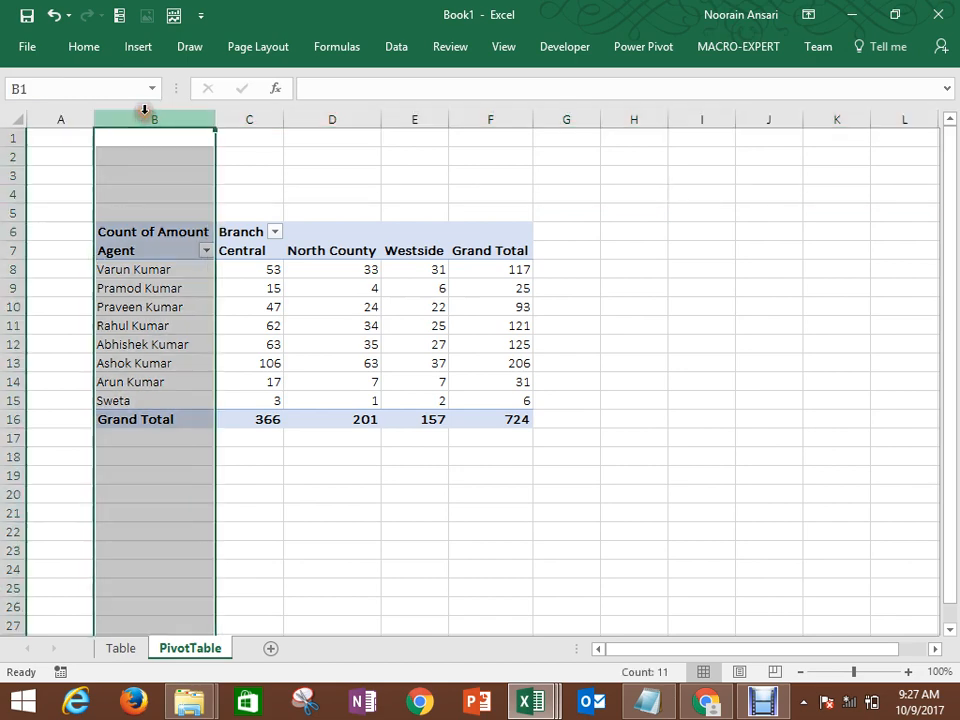
key("ctrl+shift+plus")
Step: Insert slicers for the AcctType and Customer fields of the PivotTable
left_click(342, 287)
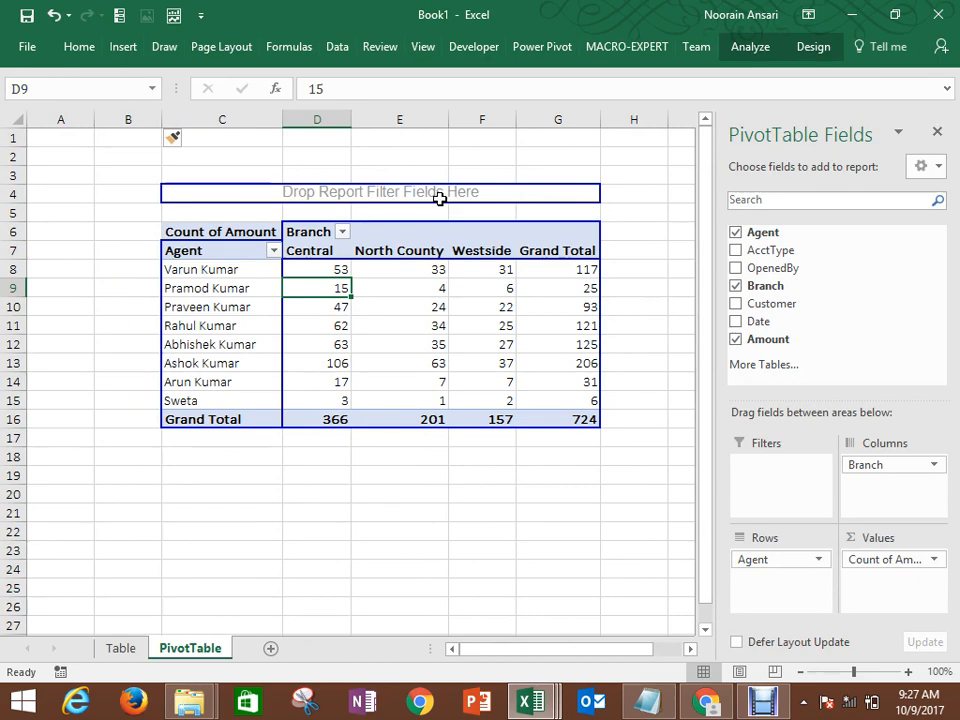
left_click(122, 47)
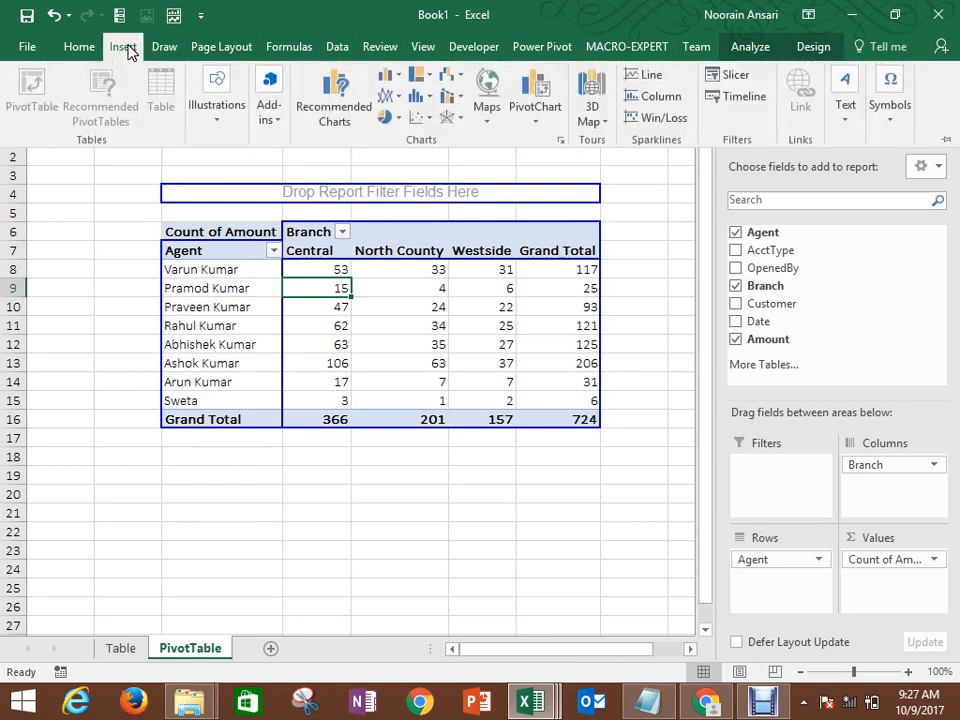
left_click(724, 76)
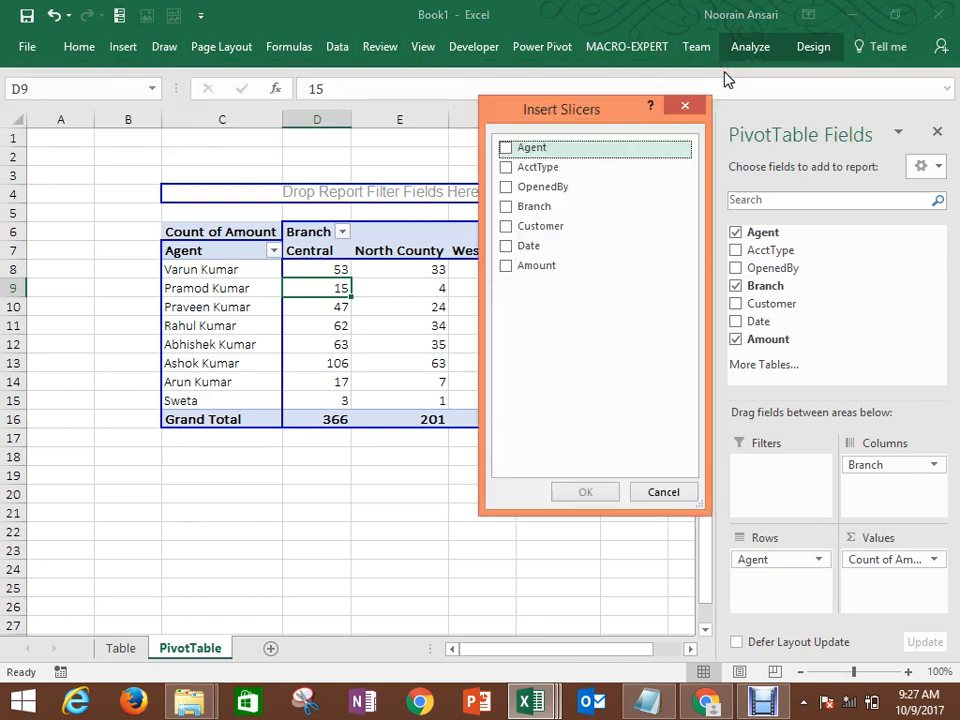
left_click(506, 167)
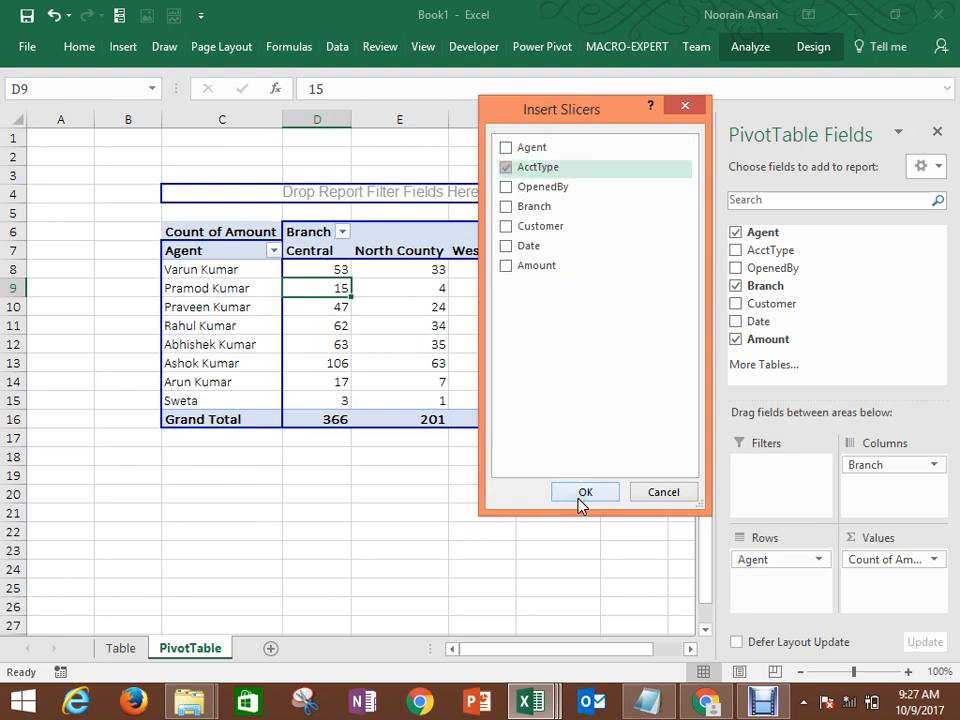
left_click(506, 226)
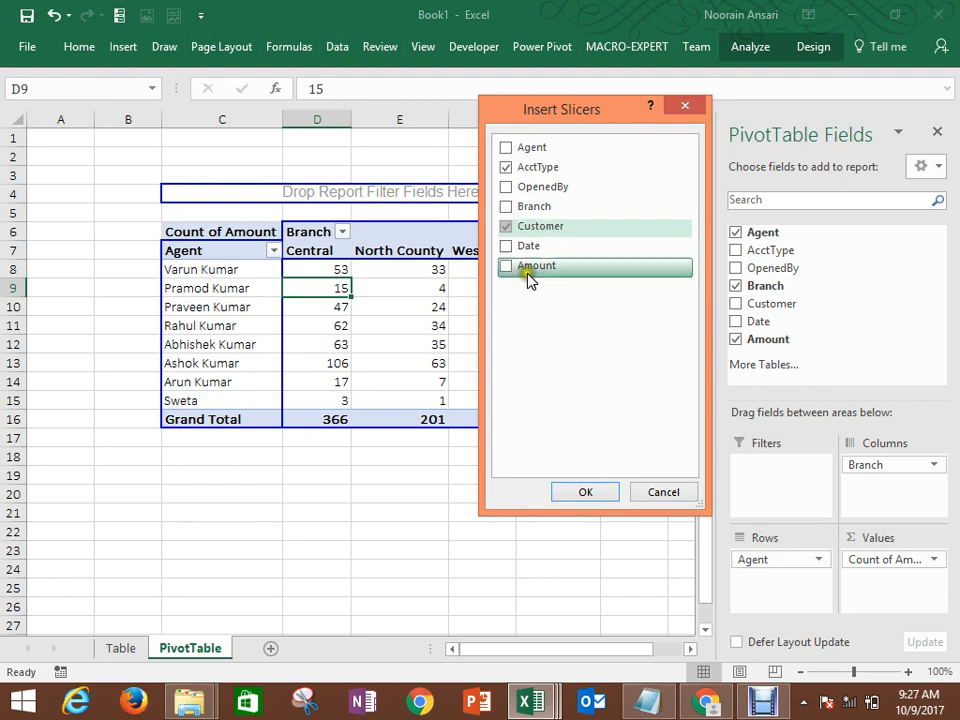
left_click(590, 493)
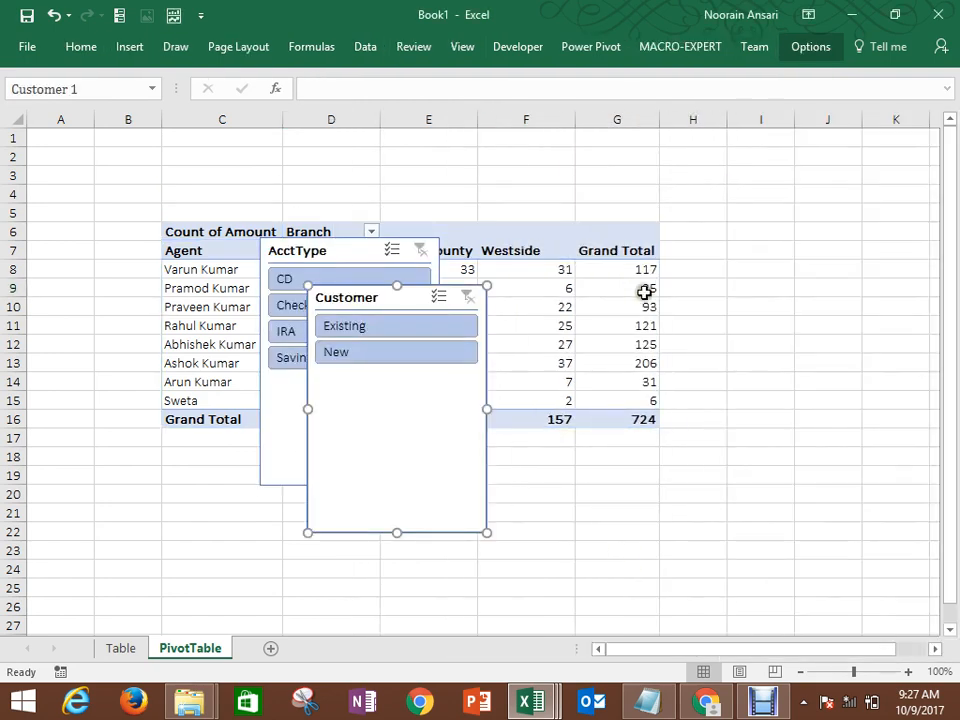
Step: Place the Customer slicer to the right of the PivotTable and the AcctType slicer to its left, narrowed to fit columns A and B
left_click_drag(427, 301, 756, 229)
left_click_drag(289, 249, 55, 222)
left_click_drag(206, 328, 158, 316)
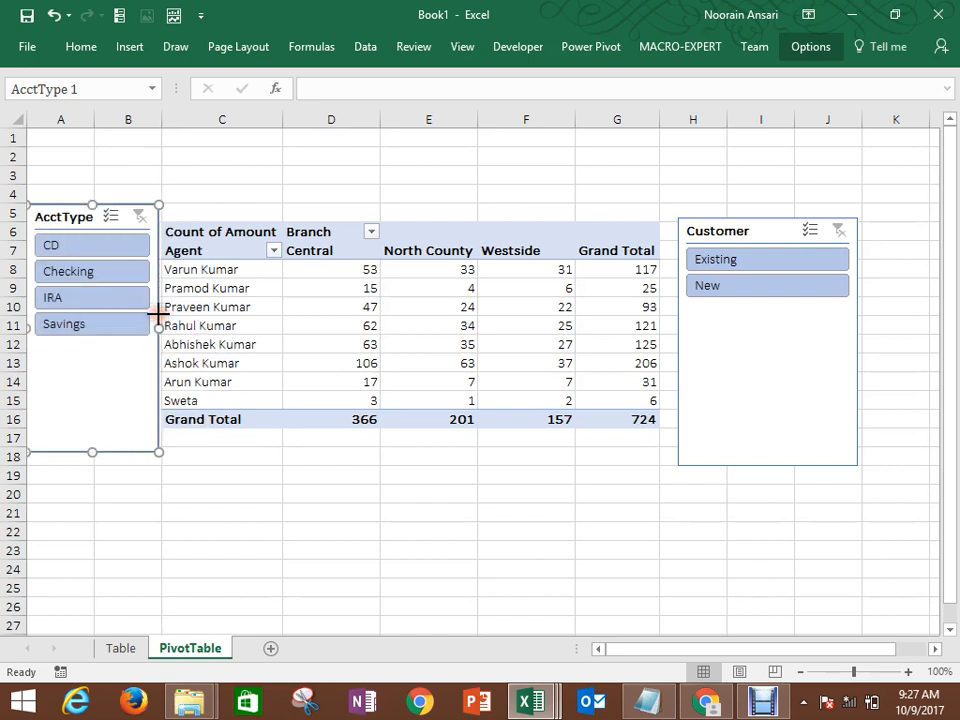
left_click(113, 215)
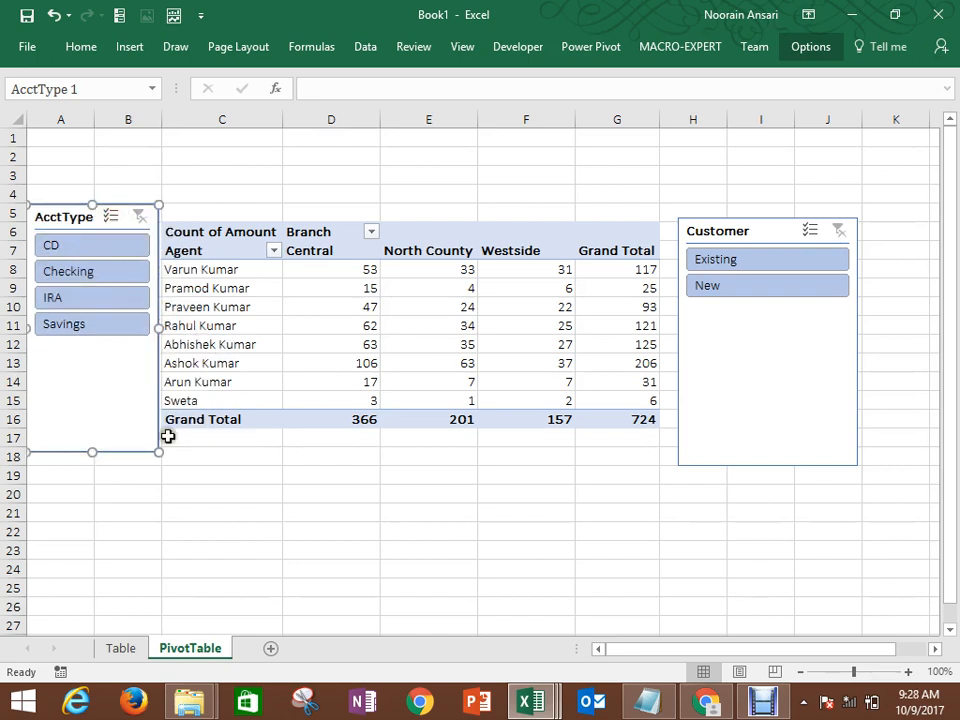
left_click(315, 536)
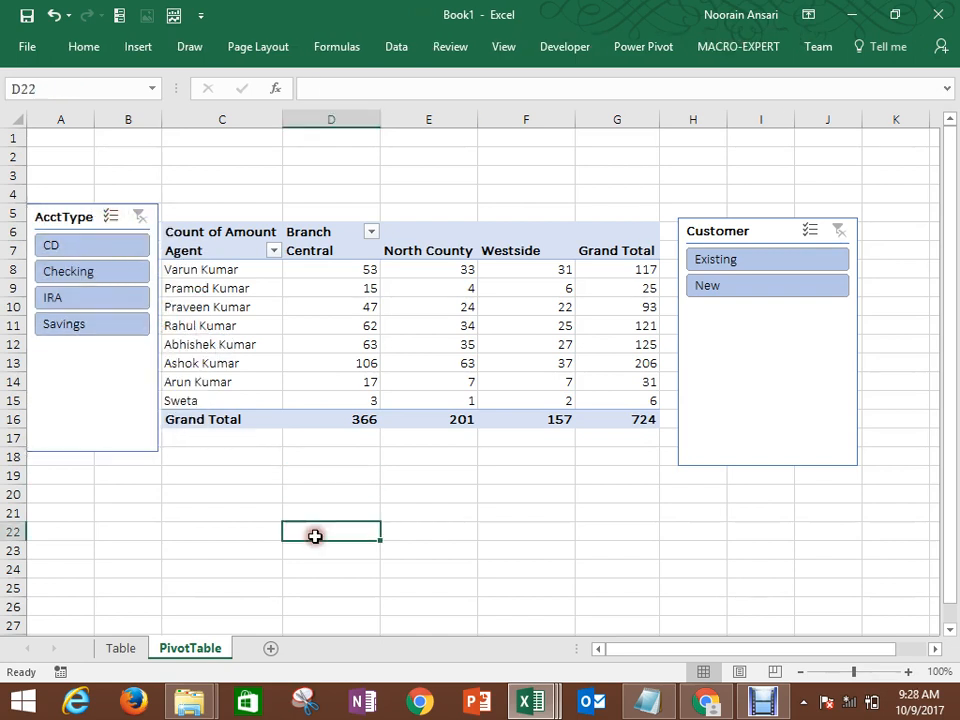
Step: Filter the PivotTable by the account types Checking, CD and IRA in turn with the AcctType slicer
left_click(100, 274)
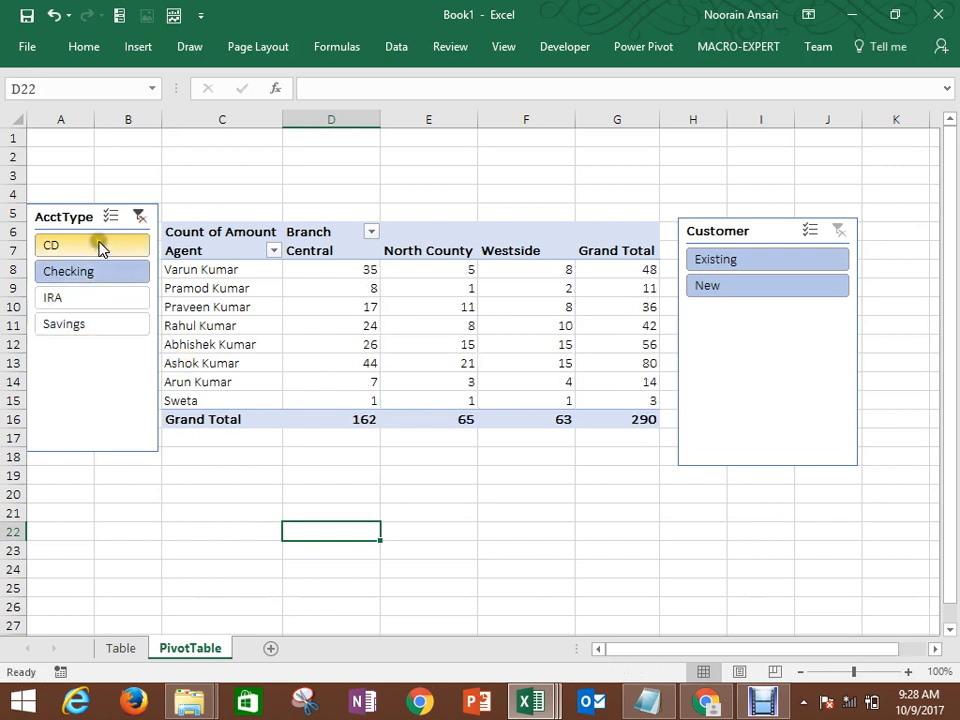
left_click(100, 248)
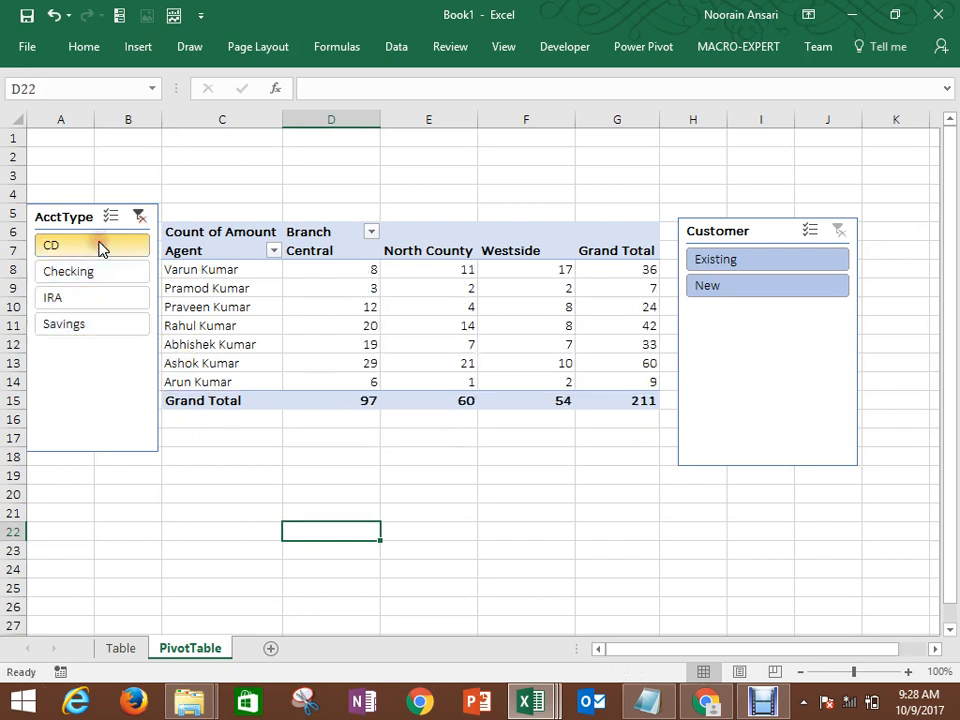
left_click(84, 301)
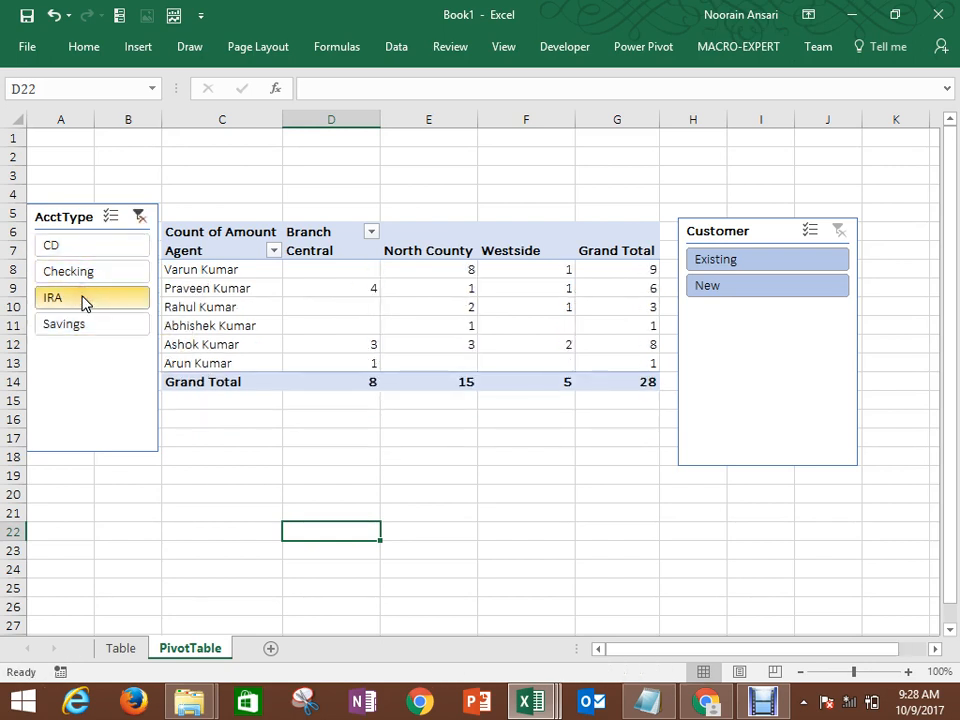
Step: Filter the PivotTable to Existing customers and CD accounts, and align the AcctType slicer with the PivotTable's header at row 6
left_click(718, 296)
left_click(729, 259)
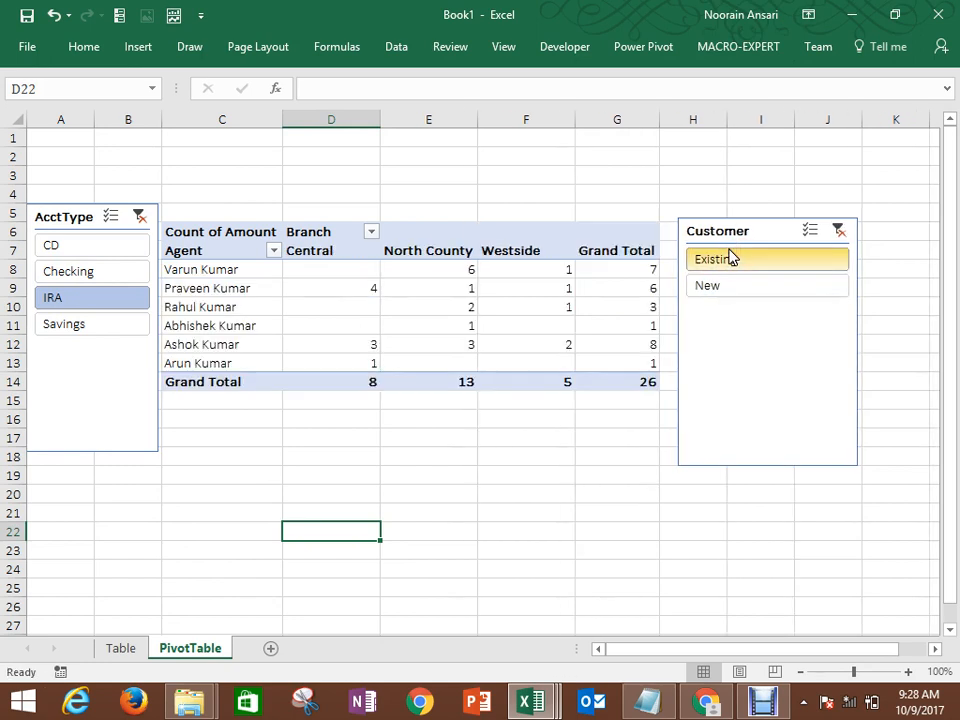
left_click(97, 249)
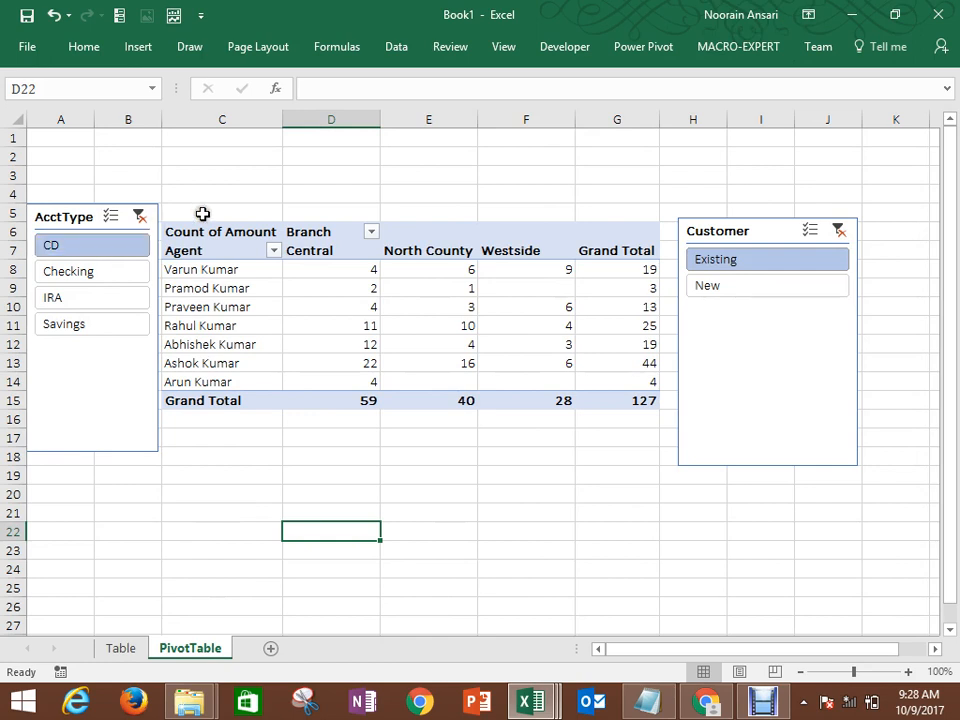
left_click_drag(75, 216, 67, 229)
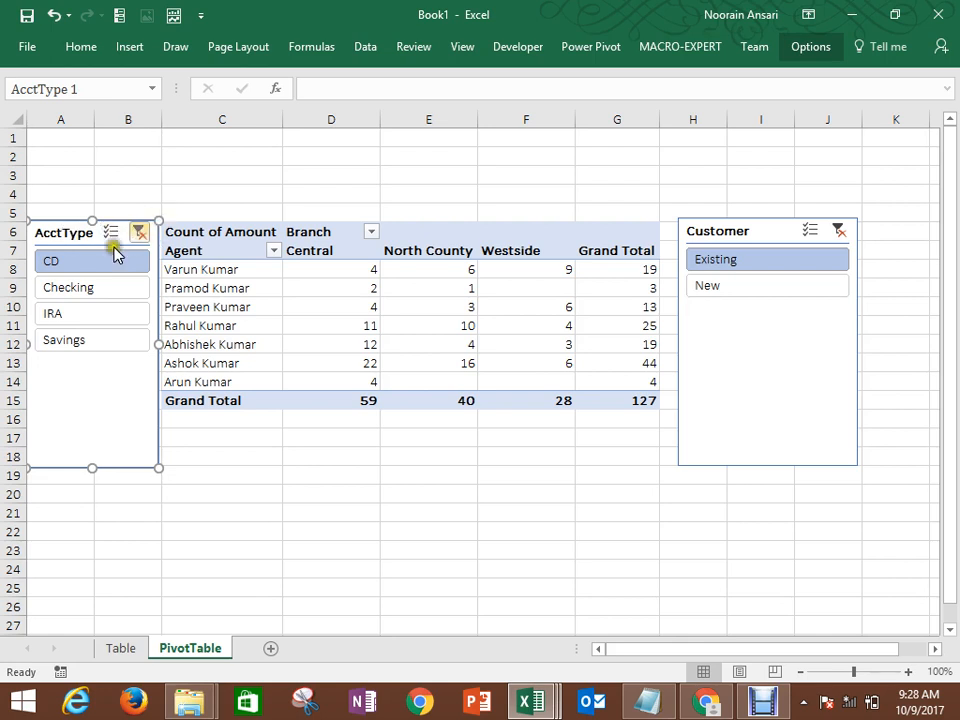
Step: Insert a timeline for the PivotTable's Date field and place it at the top of the sheet, above the PivotTable
left_click(205, 240)
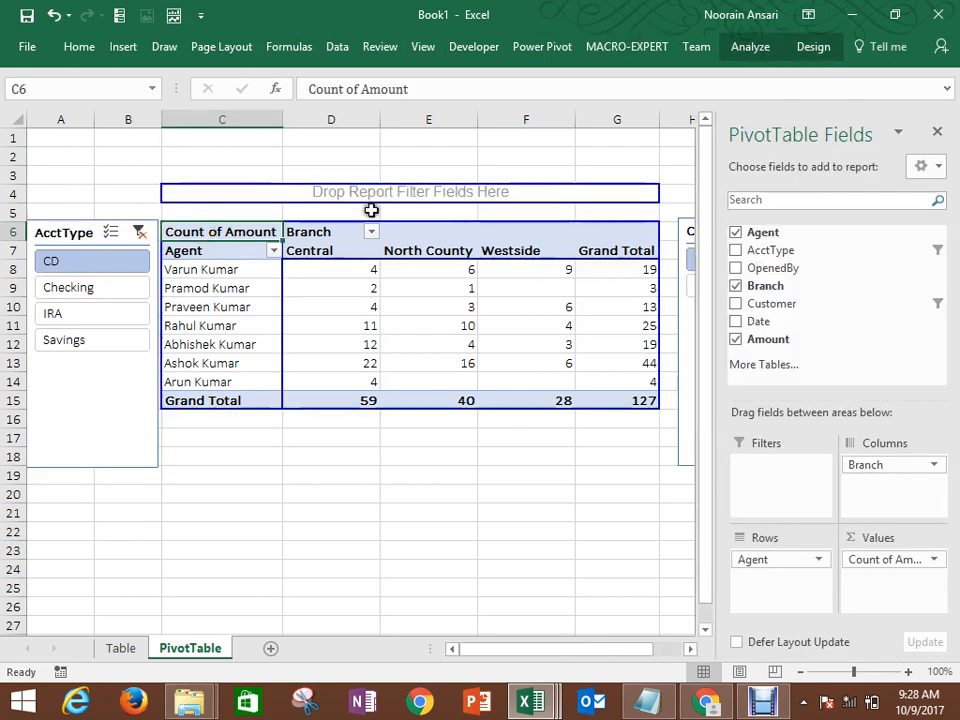
left_click(431, 249)
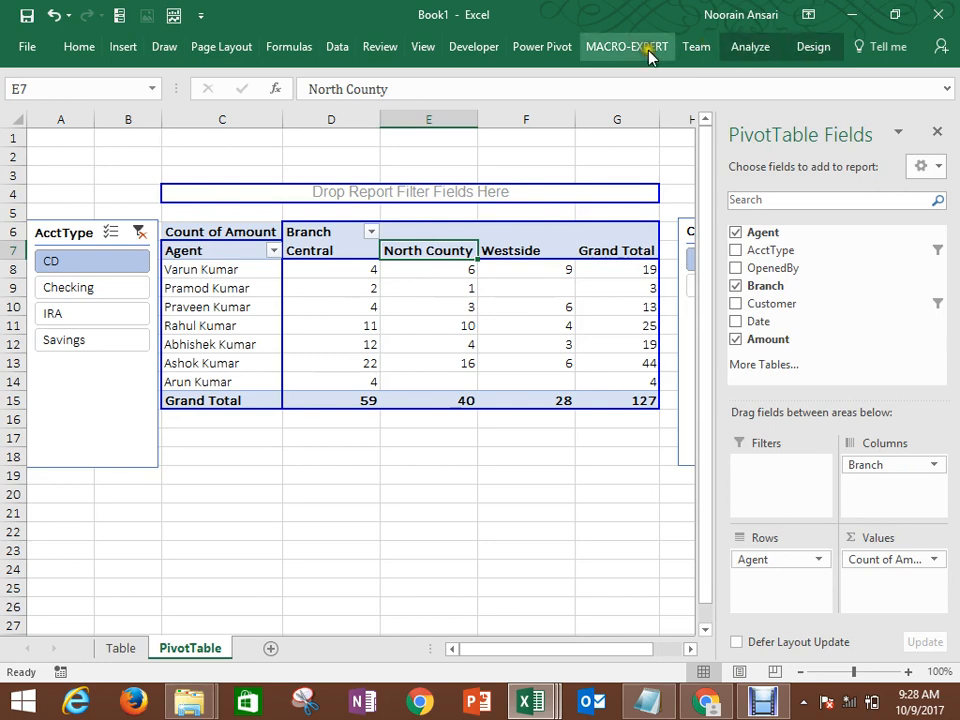
left_click(120, 47)
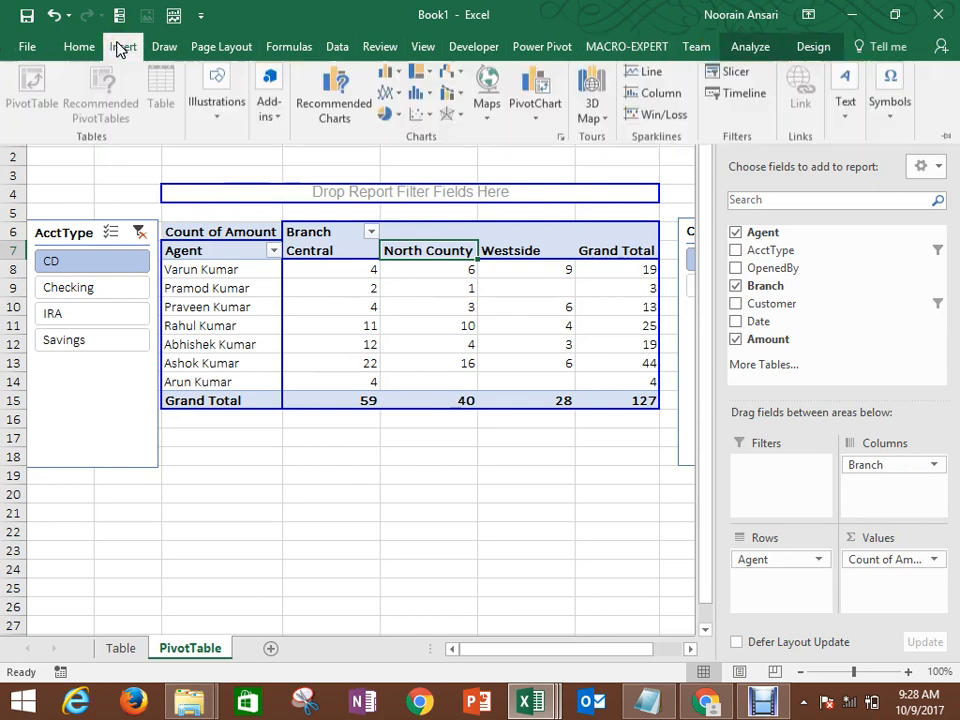
left_click(740, 96)
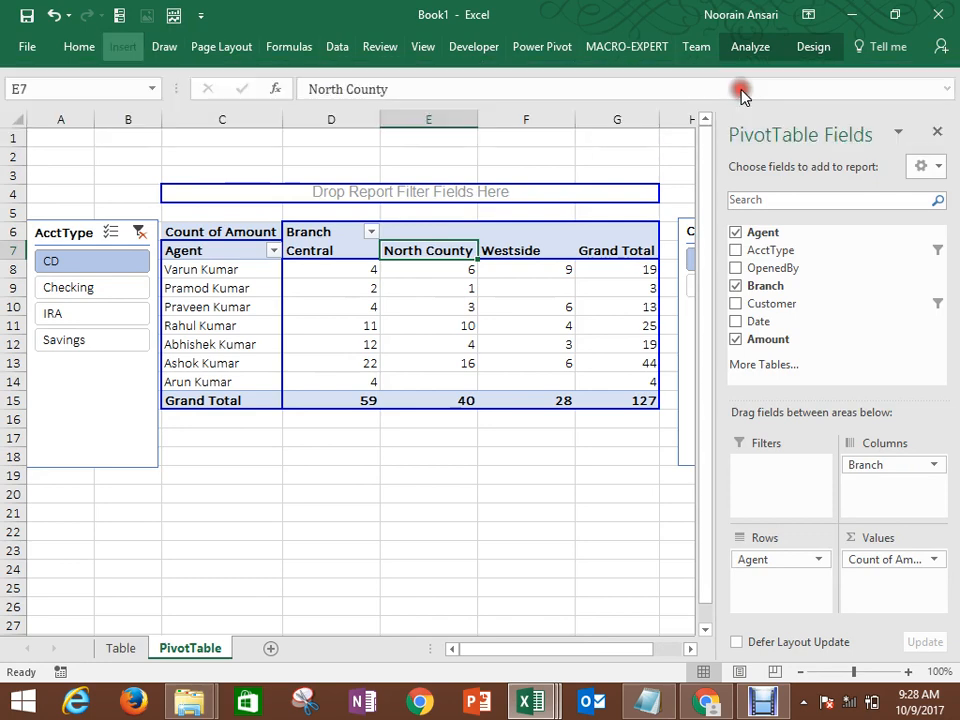
left_click(506, 218)
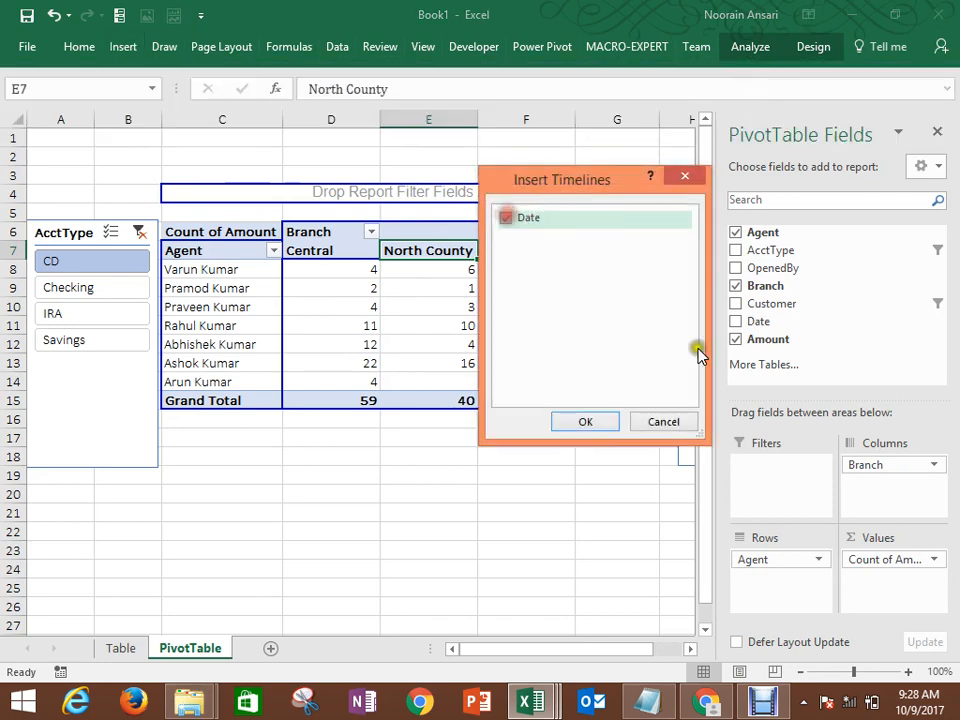
left_click(586, 422)
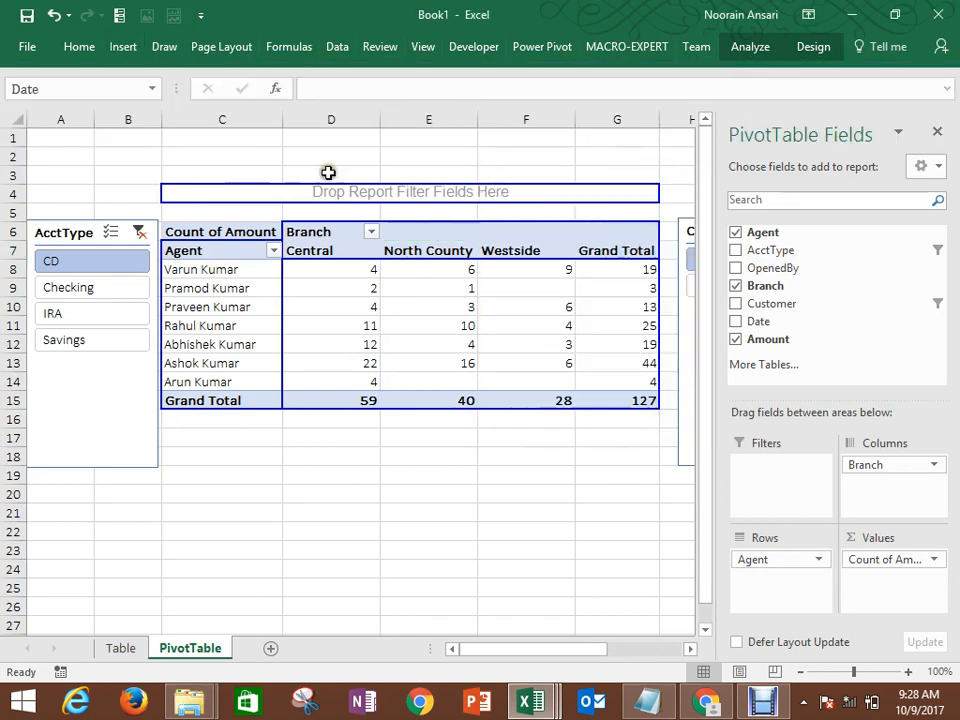
left_click_drag(282, 327, 216, 130)
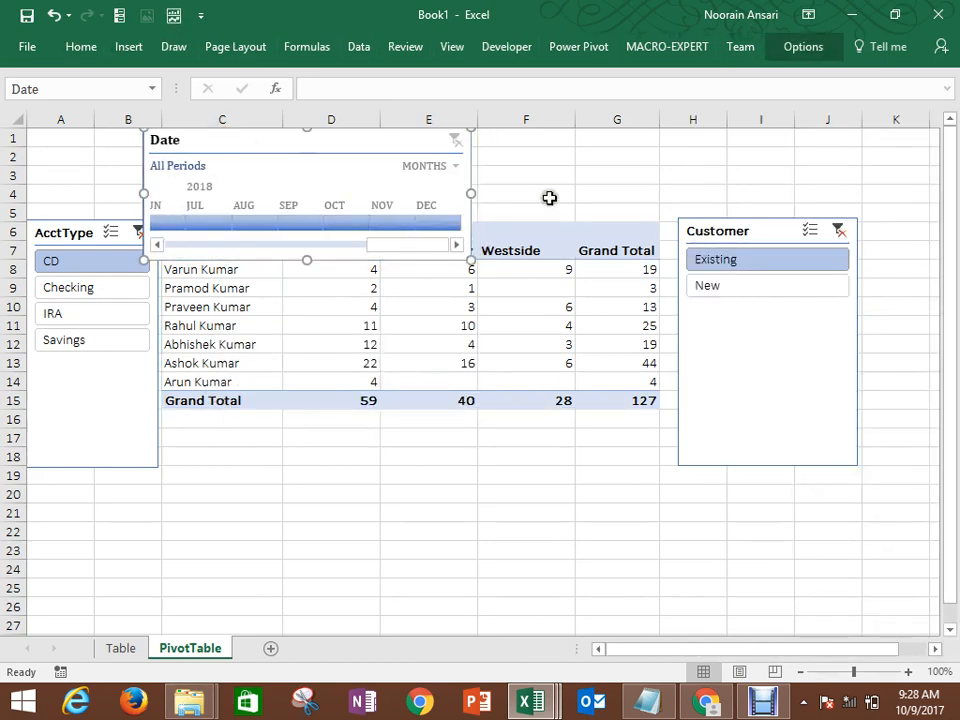
Step: Insert two blank rows at row 5 to make room for the Date timeline above the PivotTable
left_click(551, 197)
left_click(13, 211)
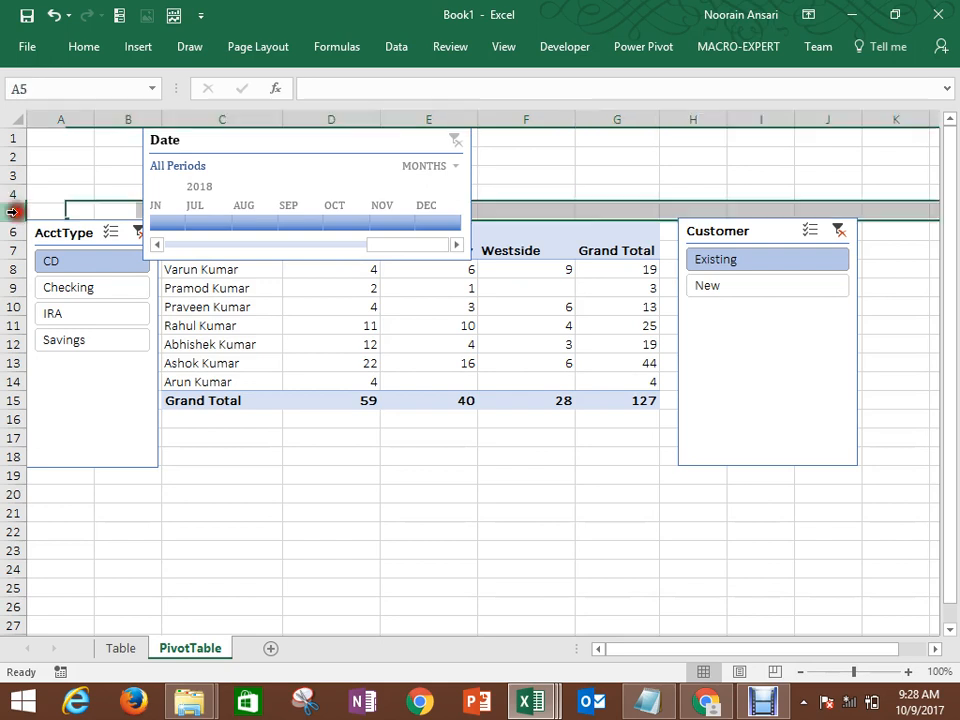
key("ctrl+plus")
key("ctrl+plus")
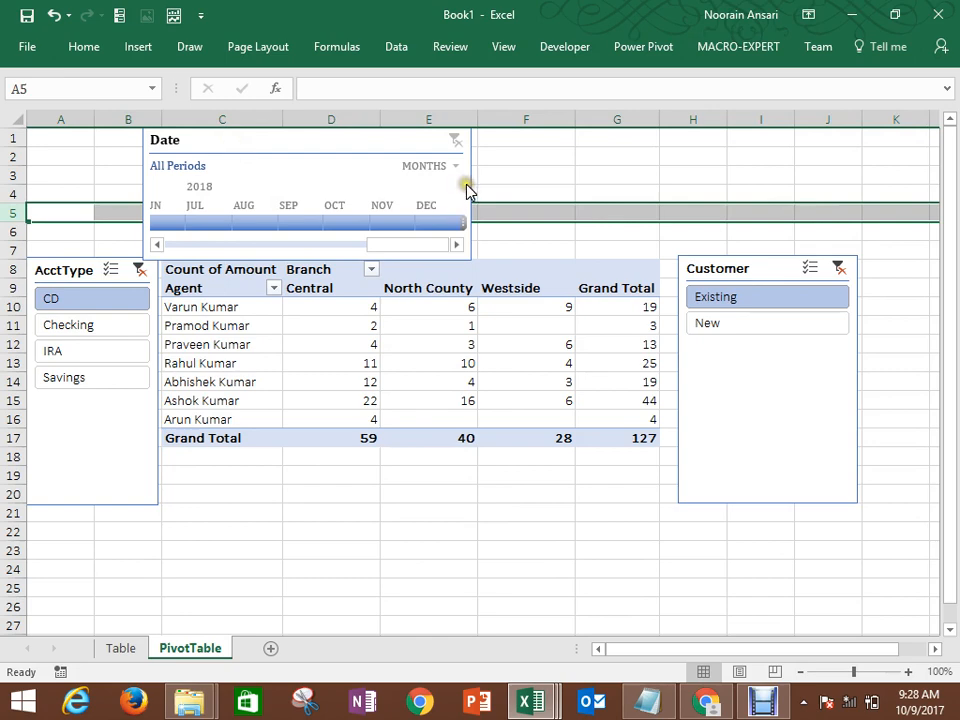
Step: Select the 2017 - 2018 period on the Date timeline, and fit the timeline across columns C to G above the PivotTable
left_click_drag(466, 231, 572, 208)
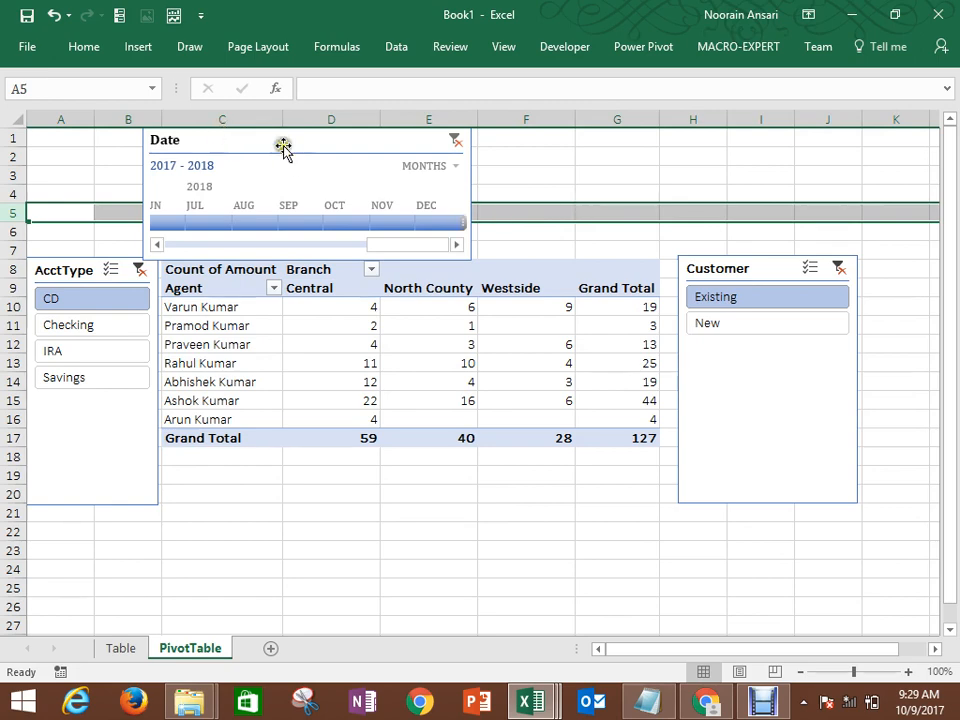
mouse_move(283, 140)
left_mouse_down()
mouse_move(366, 133)
mouse_move(246, 118)
mouse_move(242, 133)
mouse_move(265, 140)
left_mouse_up()
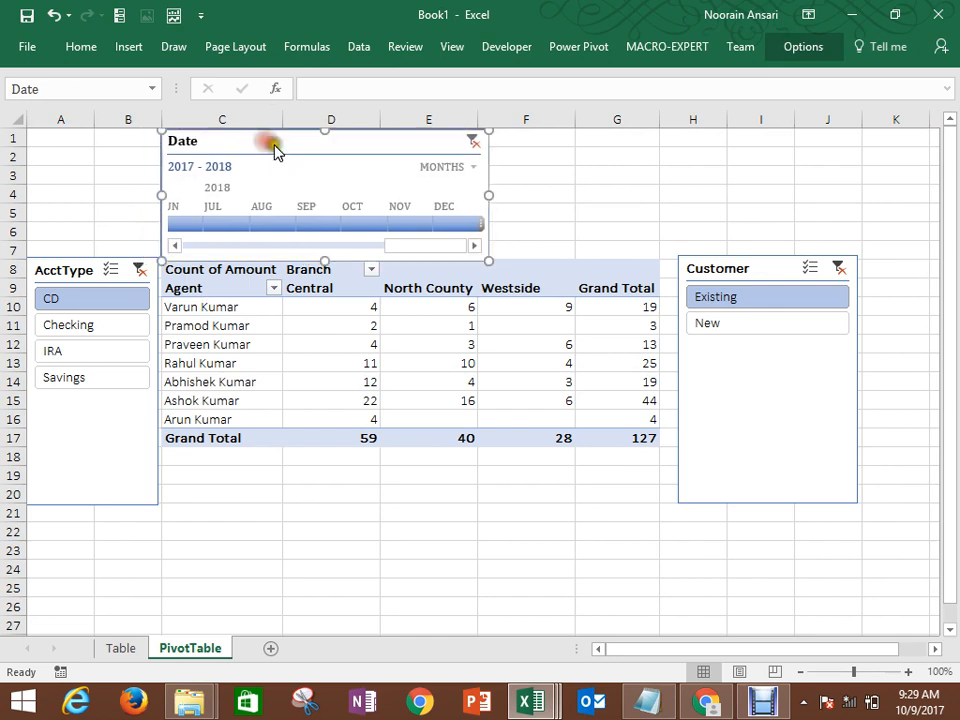
left_click_drag(487, 258, 657, 247)
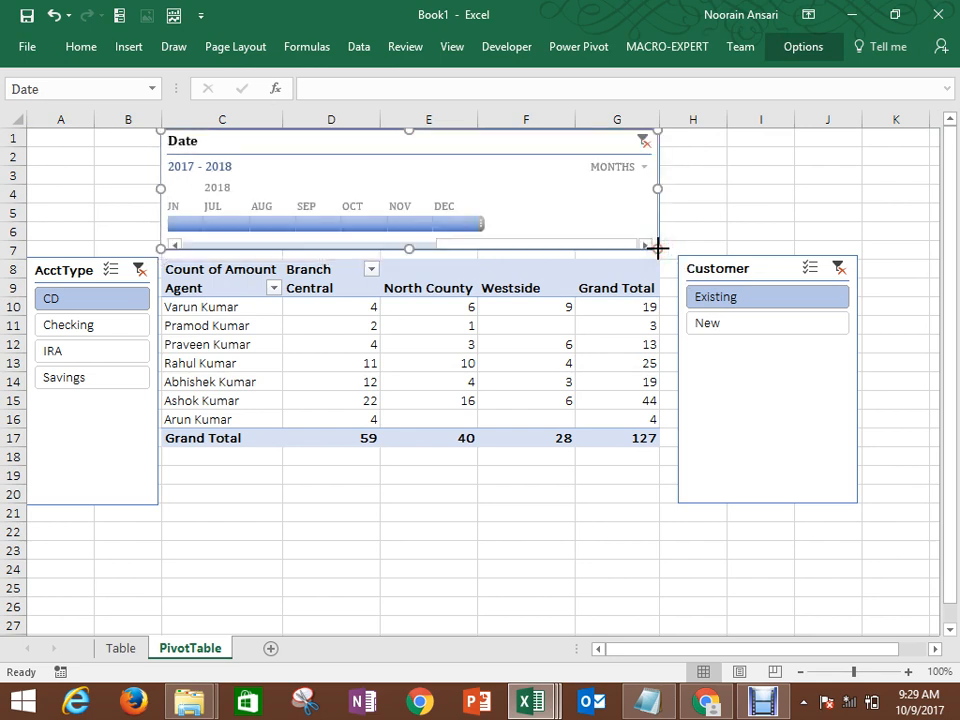
left_click(736, 242)
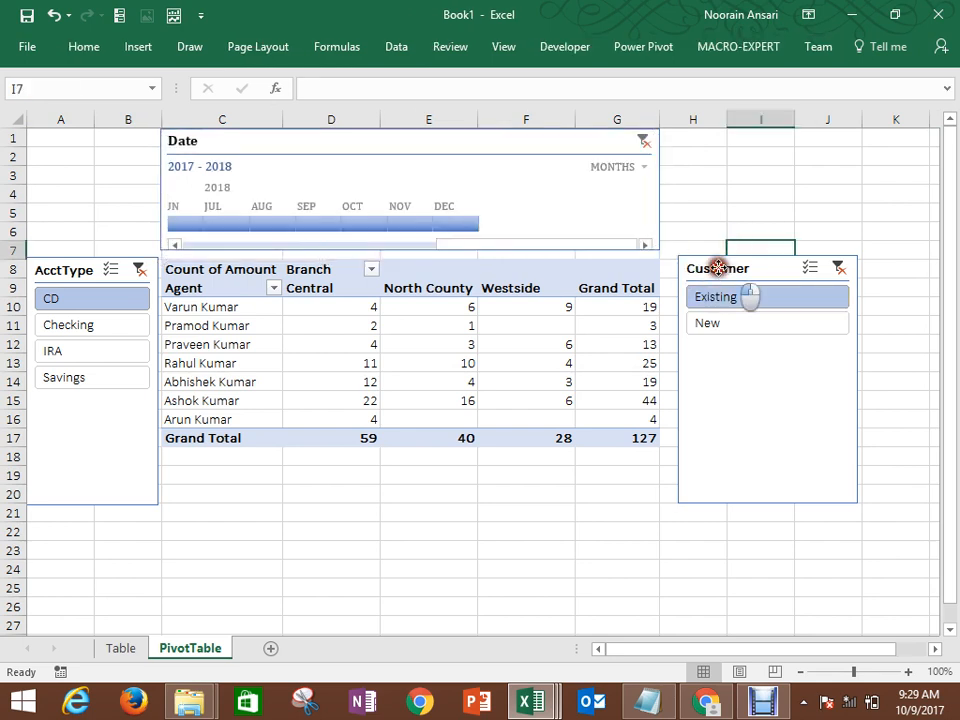
Step: Move the Customer slicer closer to the PivotTable's right edge and make it narrower
left_click_drag(727, 268, 715, 270)
left_click_drag(846, 379, 812, 367)
left_click(855, 345)
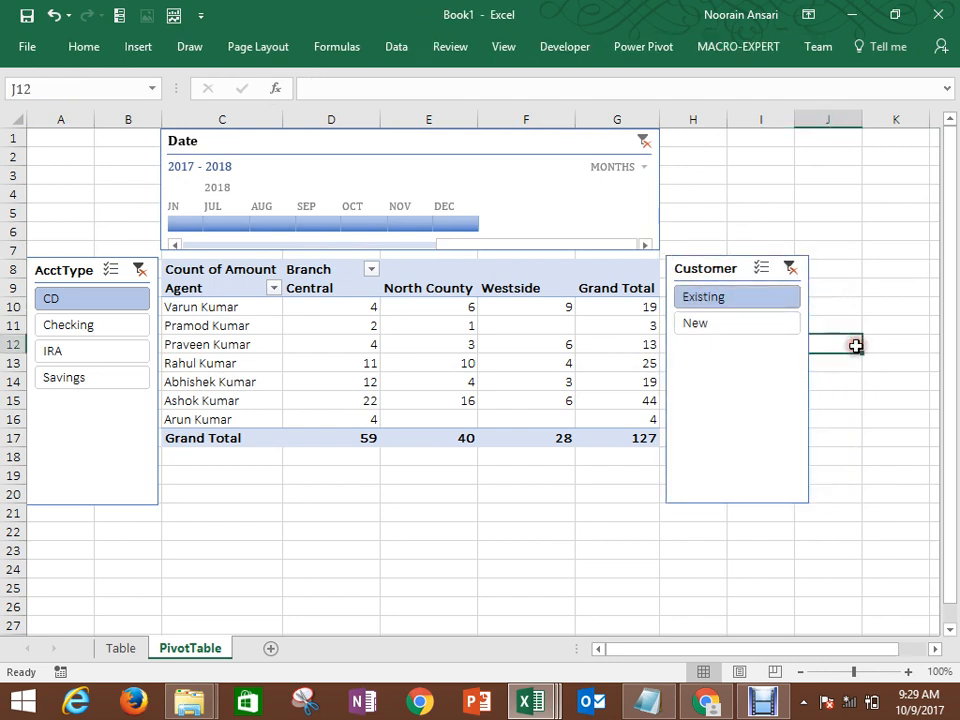
Step: Switch the Date timeline's time level to Years and then to Quarters
left_click(643, 170)
left_click(640, 192)
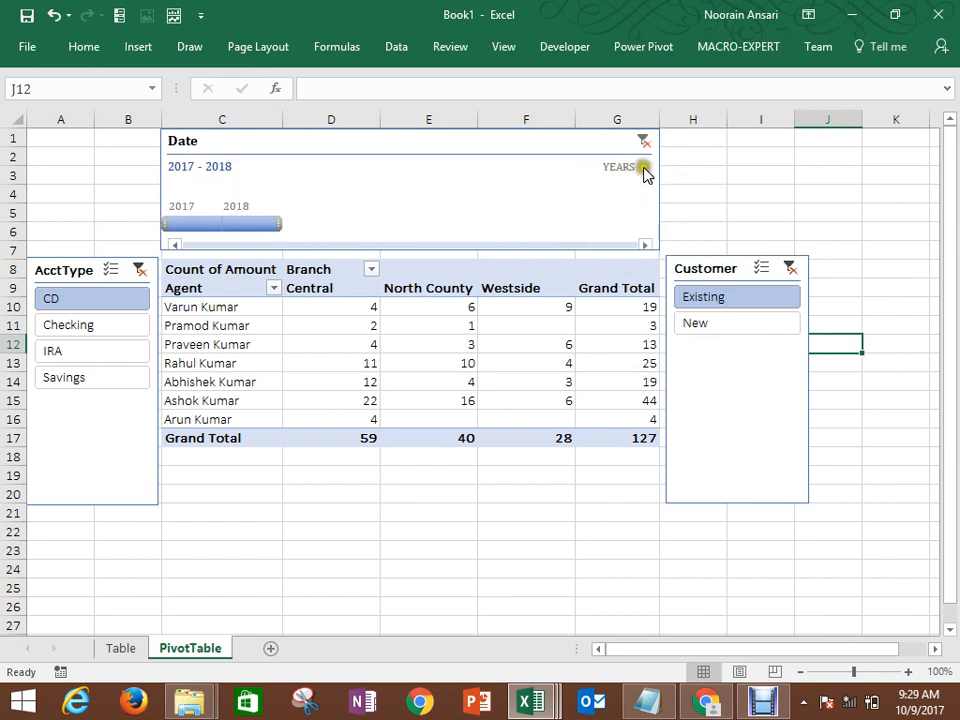
left_click(644, 173)
left_click(642, 212)
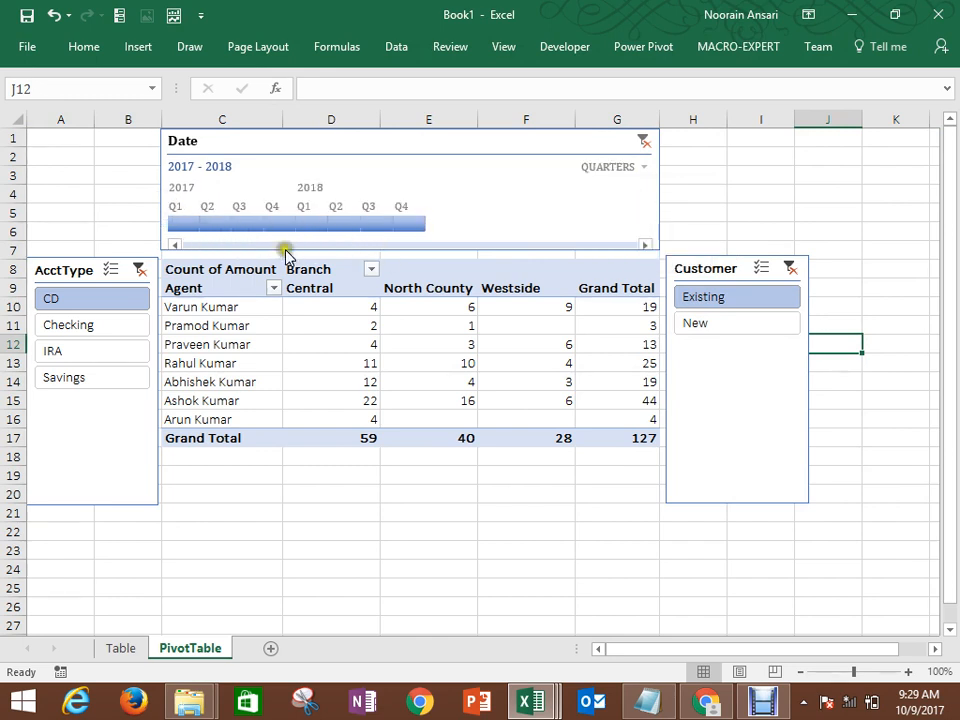
Step: Enlarge the Date timeline slightly so that it reaches down to the PivotTable's first row
left_click(488, 146)
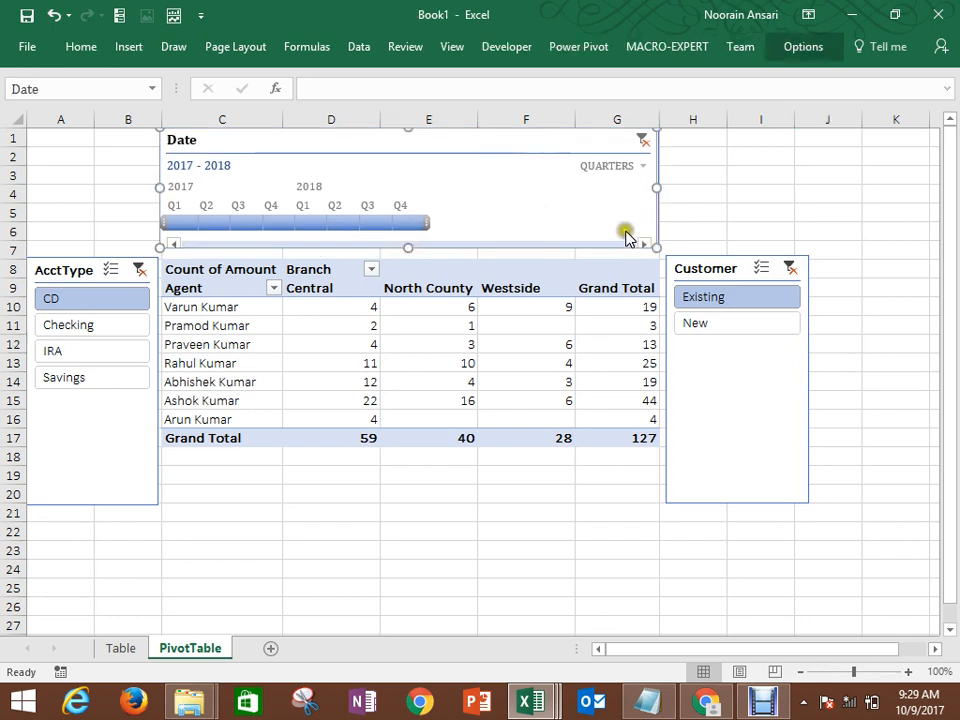
left_click_drag(656, 246, 663, 256)
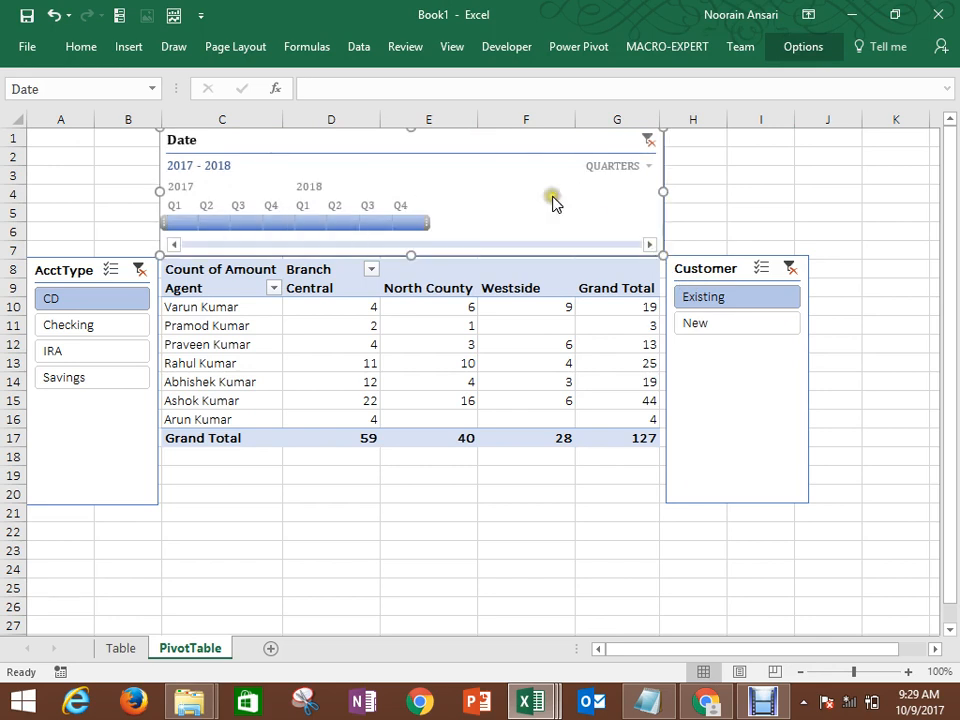
left_click(714, 191)
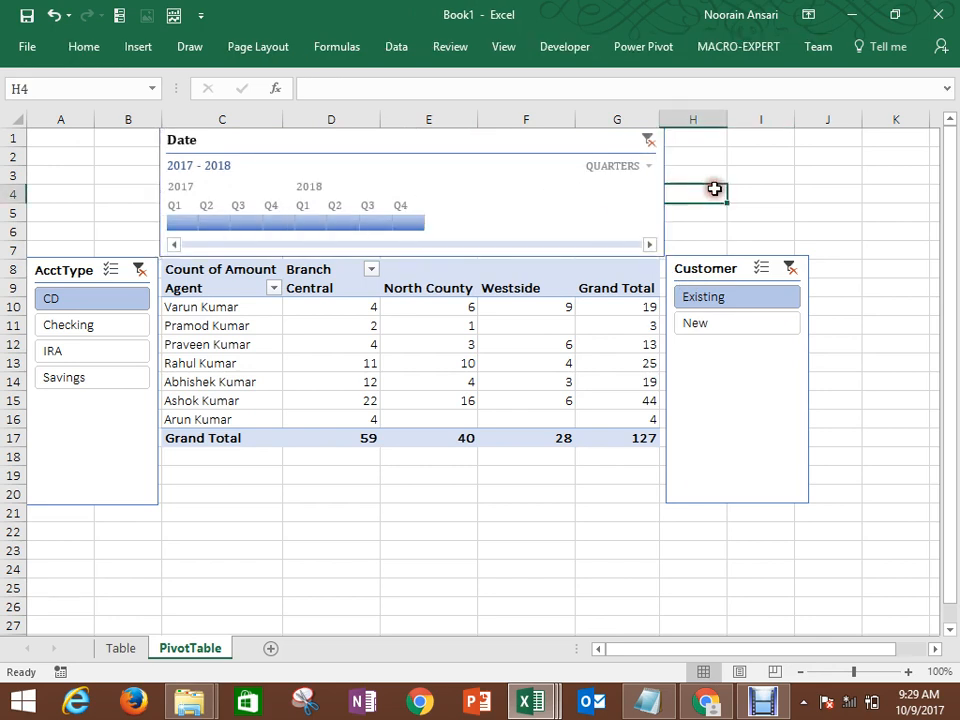
Step: Filter the PivotTable by each quarter of 2017 in turn, from Q1 to Q4, with the Date timeline
left_click(180, 222)
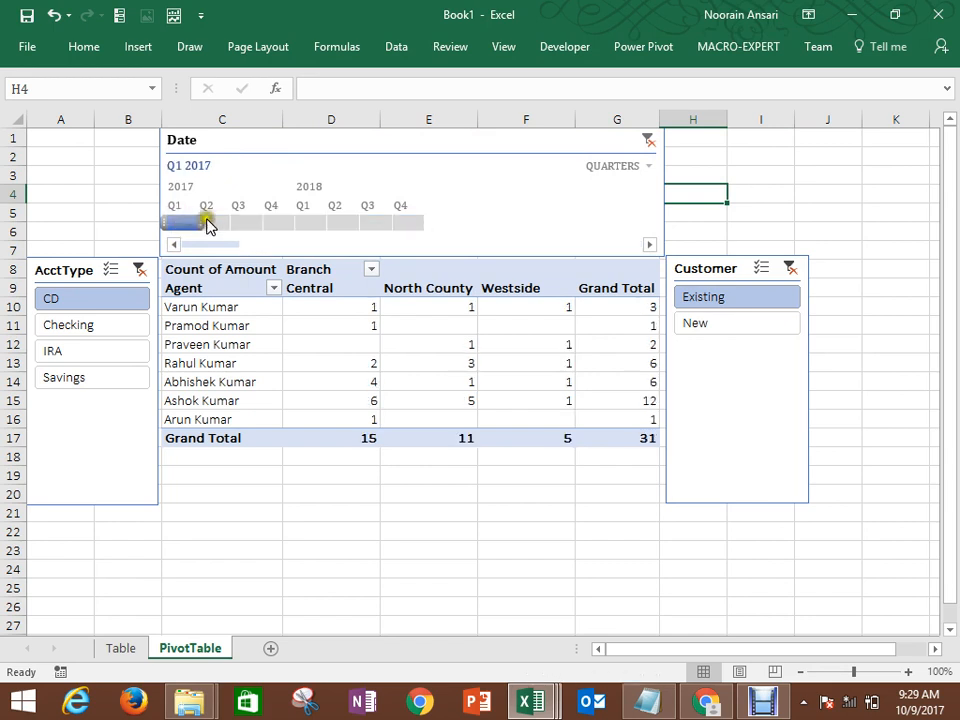
left_click(213, 223)
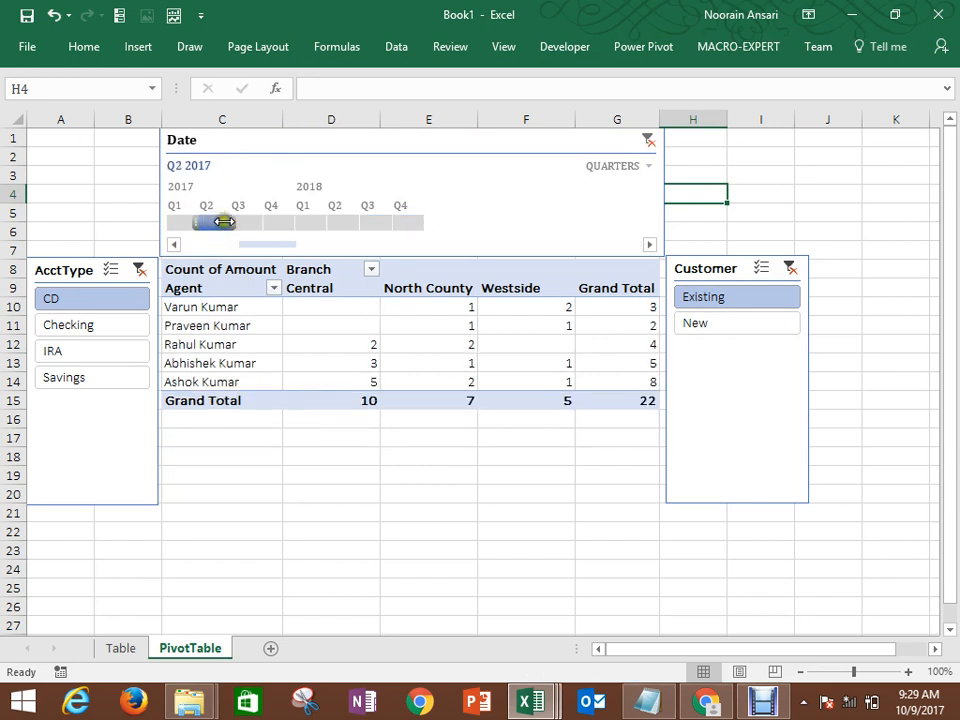
left_click(245, 226)
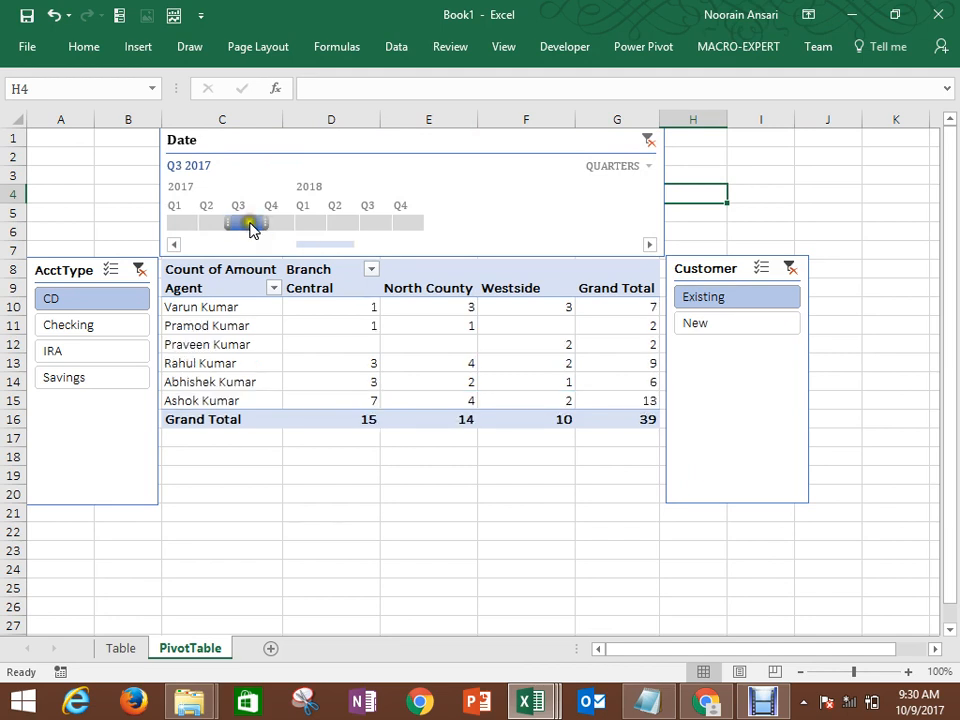
left_click(274, 224)
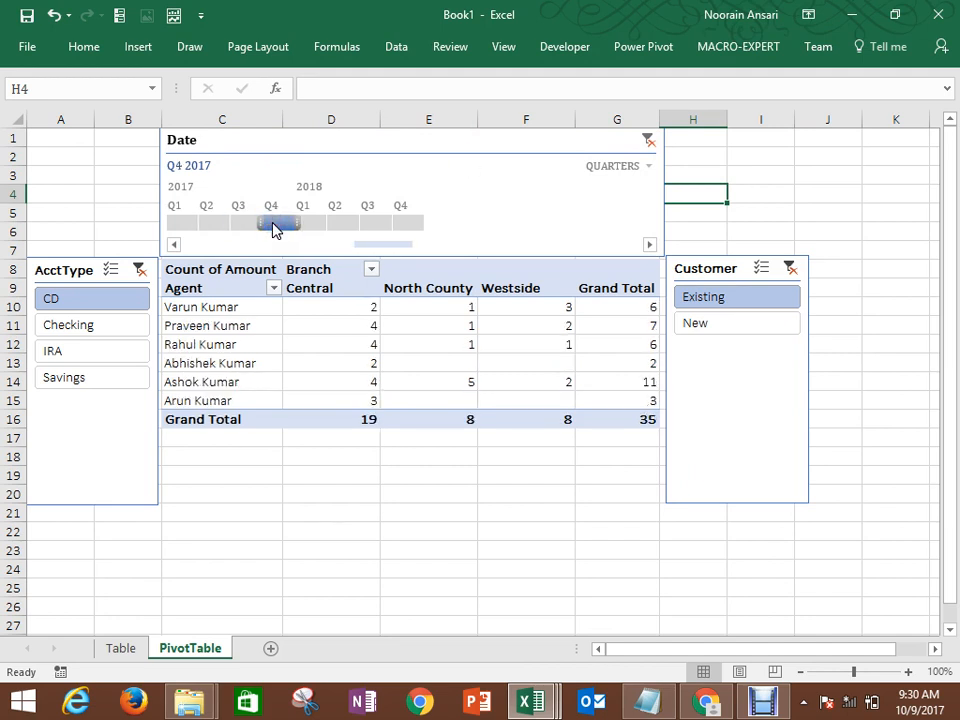
Step: Switch the Date timeline's time level to Months and filter the PivotTable to May 2017
left_click(645, 168)
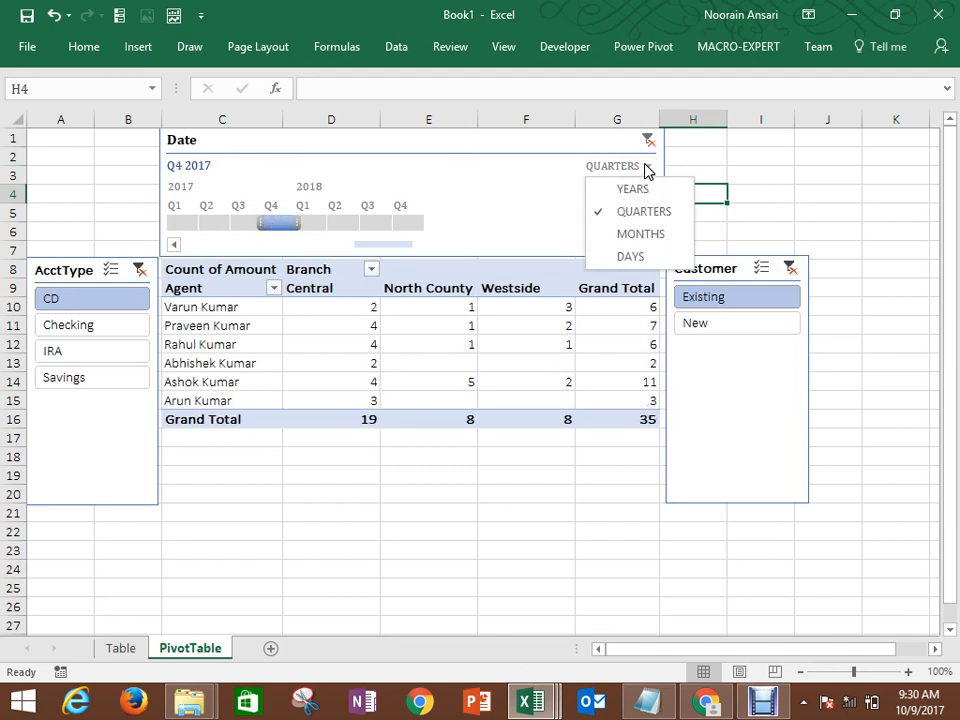
left_click(640, 235)
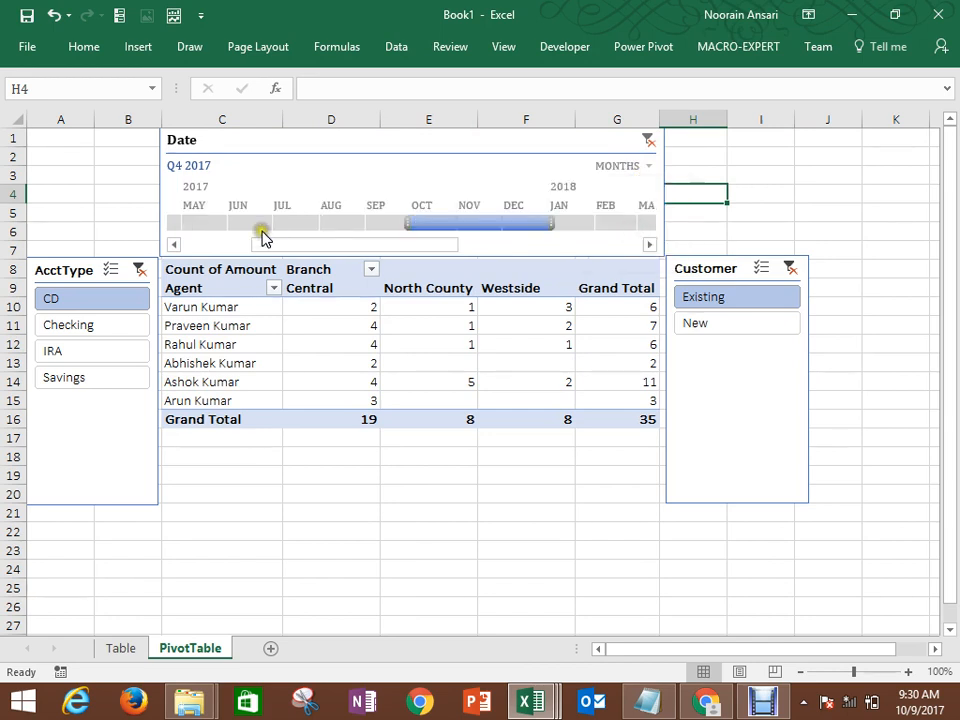
left_click(212, 223)
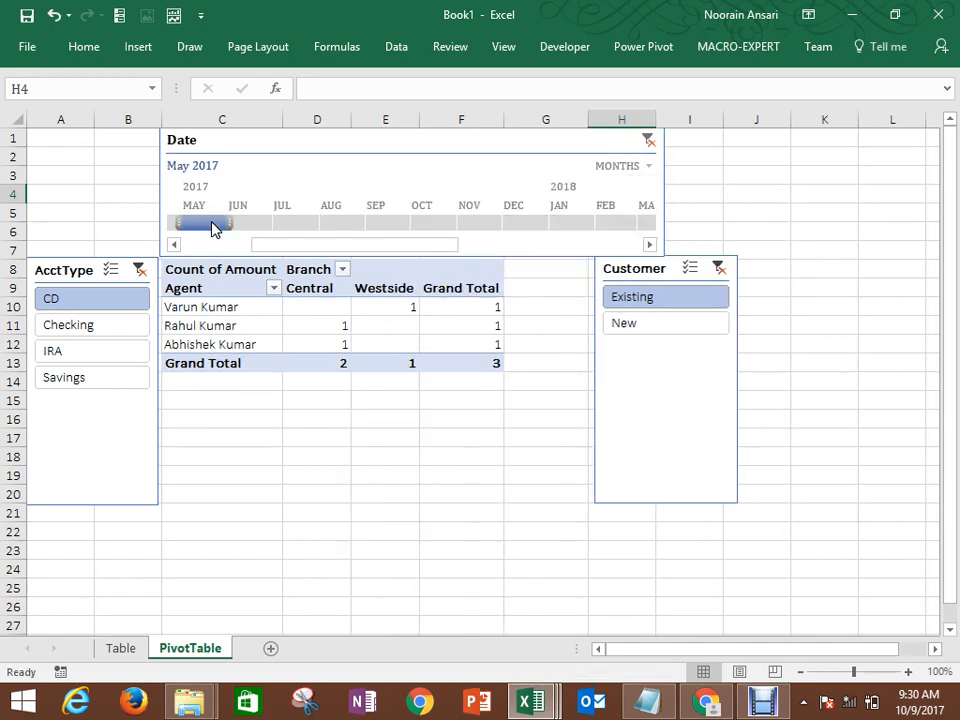
Step: Filter the PivotTable to June 2017 with the Date timeline and select the agent names in its rows
left_click(254, 222)
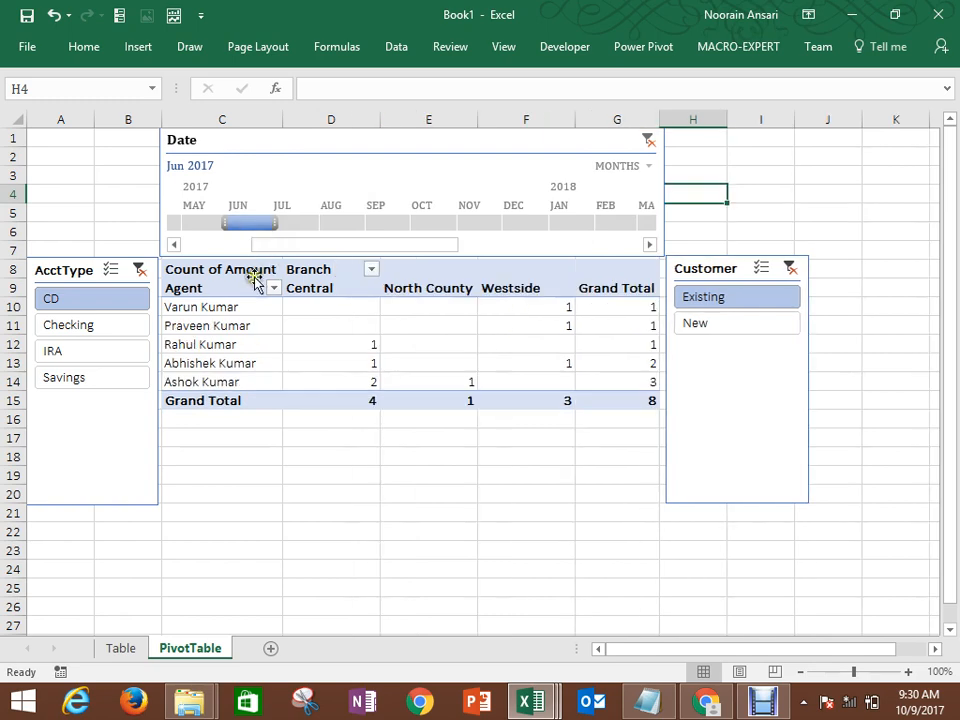
left_click(230, 300)
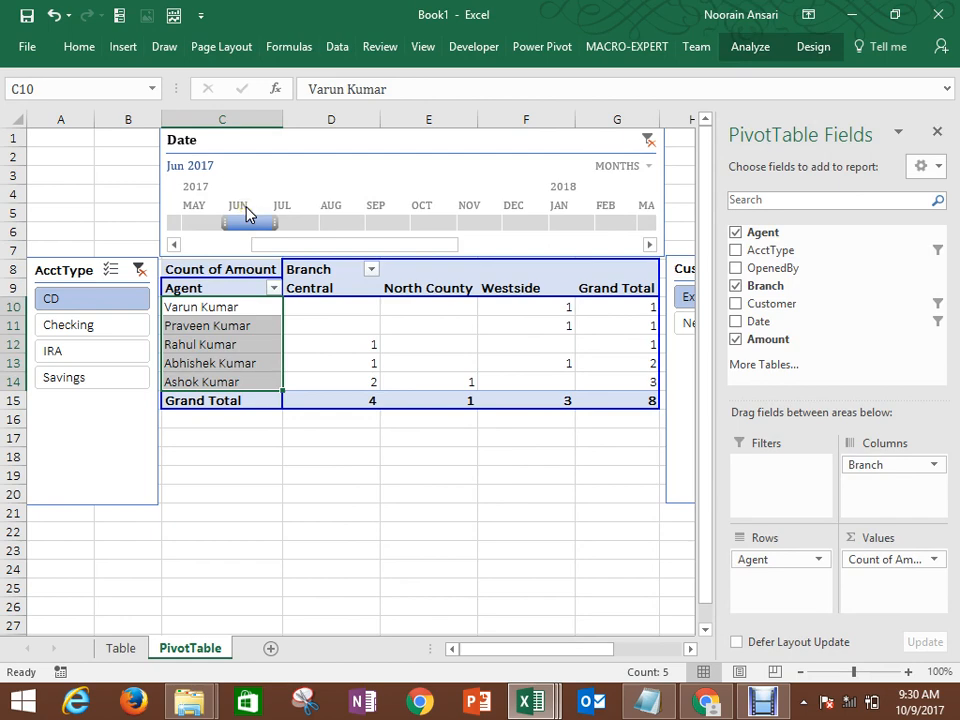
Step: Go through the entries in the Table sheet's Date column, then return to the PivotTable sheet
left_click(121, 648)
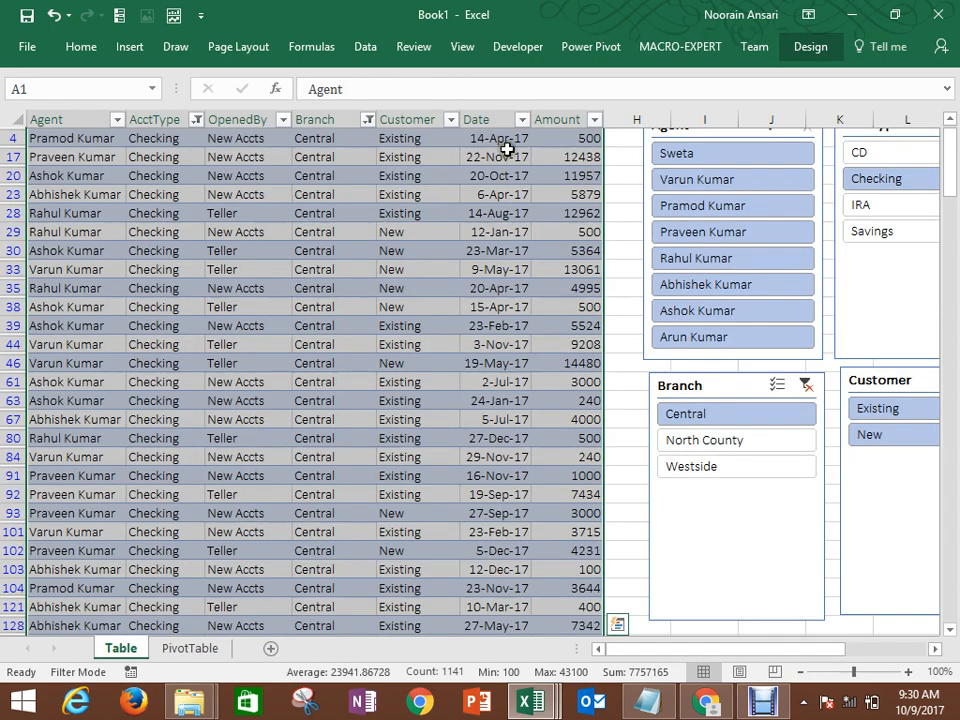
left_click(507, 149)
key("Down")
key("Down")
key("Down")
key("Down")
key("Down")
key("Down")
key("Down")
key("Down")
key("Down")
key("Down")
key("Down")
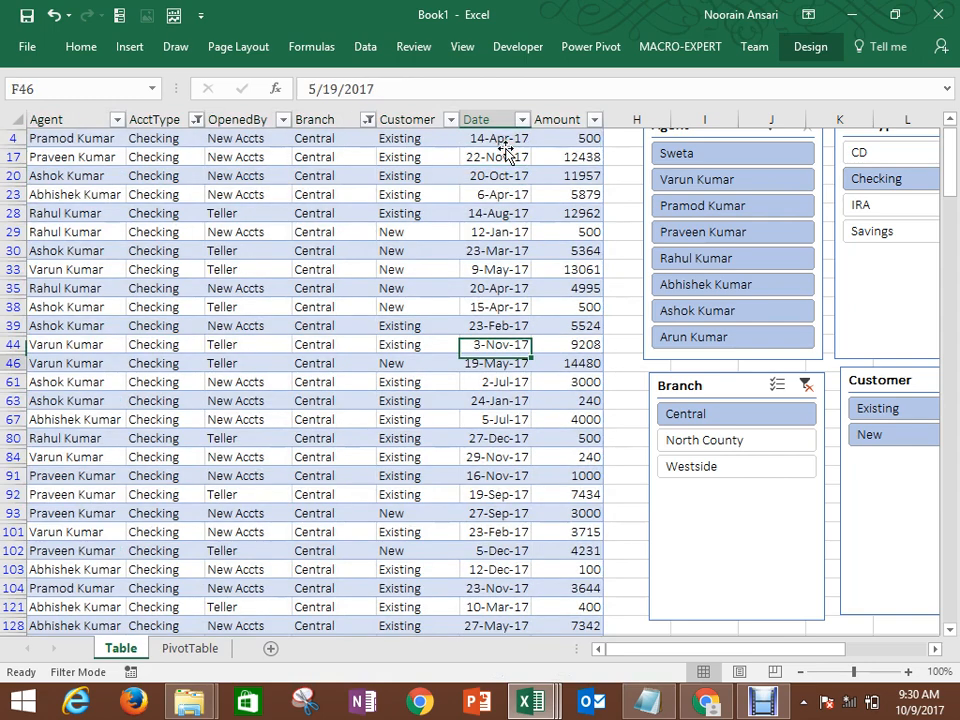
key("Down")
key("Down")
key("Down")
key("Down")
key("Down")
key("Down")
key("Down")
key("Down")
key("Down")
key("Down")
key("Down")
key("Down")
key("Down")
key("Down")
key("Down")
key("Down")
key("Down")
key("Down")
key("Down")
left_click(190, 648)
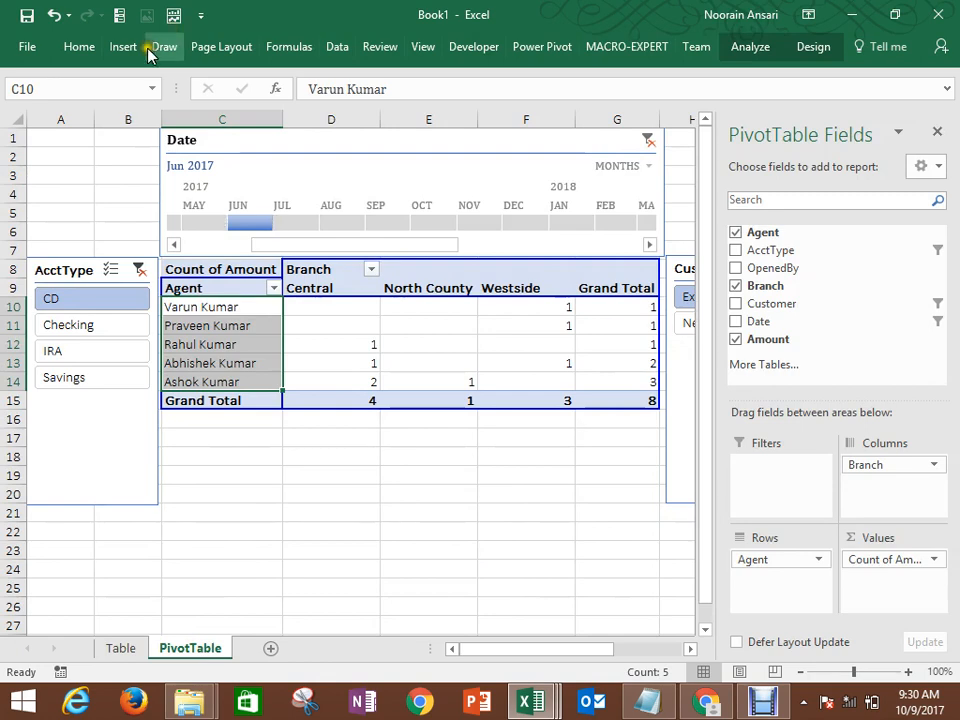
Step: Insert a PivotChart of the Pie type based on the PivotTable
left_click(812, 48)
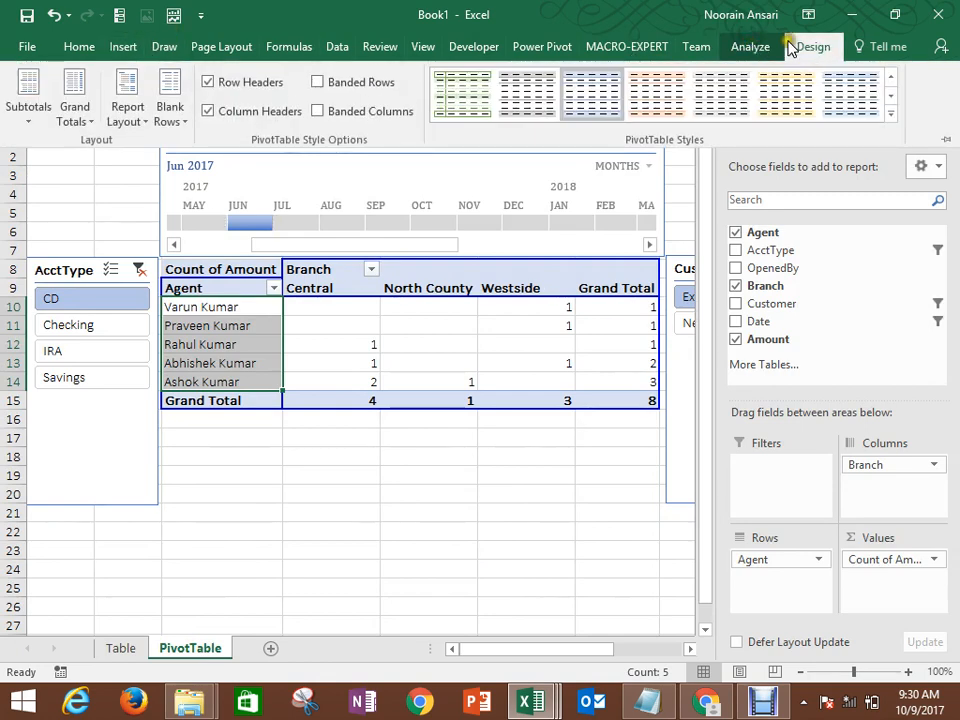
double_click(795, 47)
left_click(761, 49)
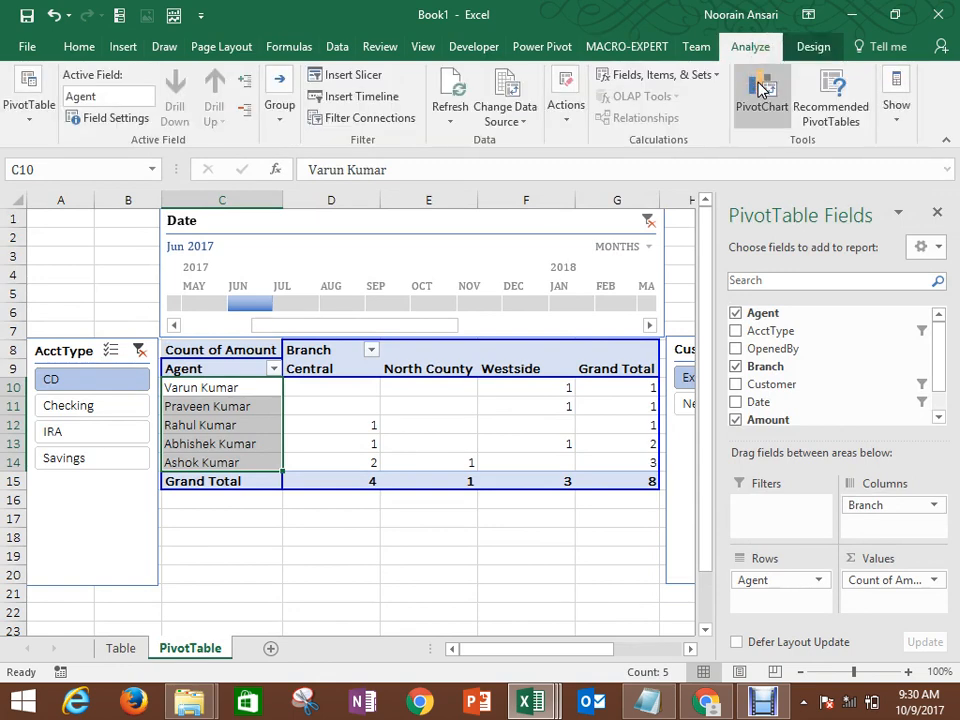
left_click(760, 88)
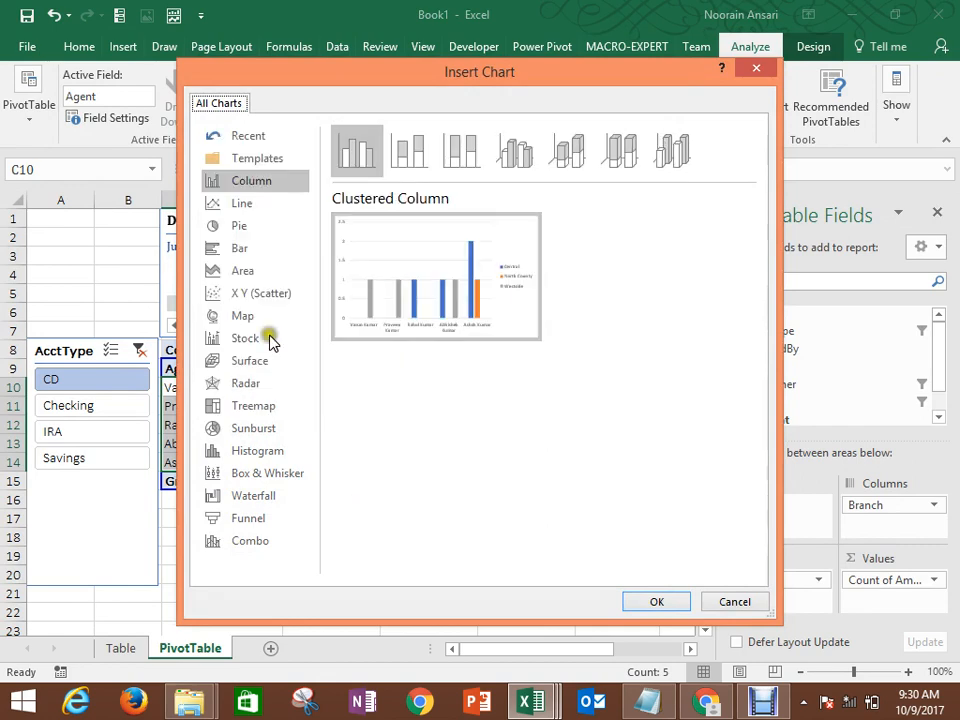
left_click(240, 225)
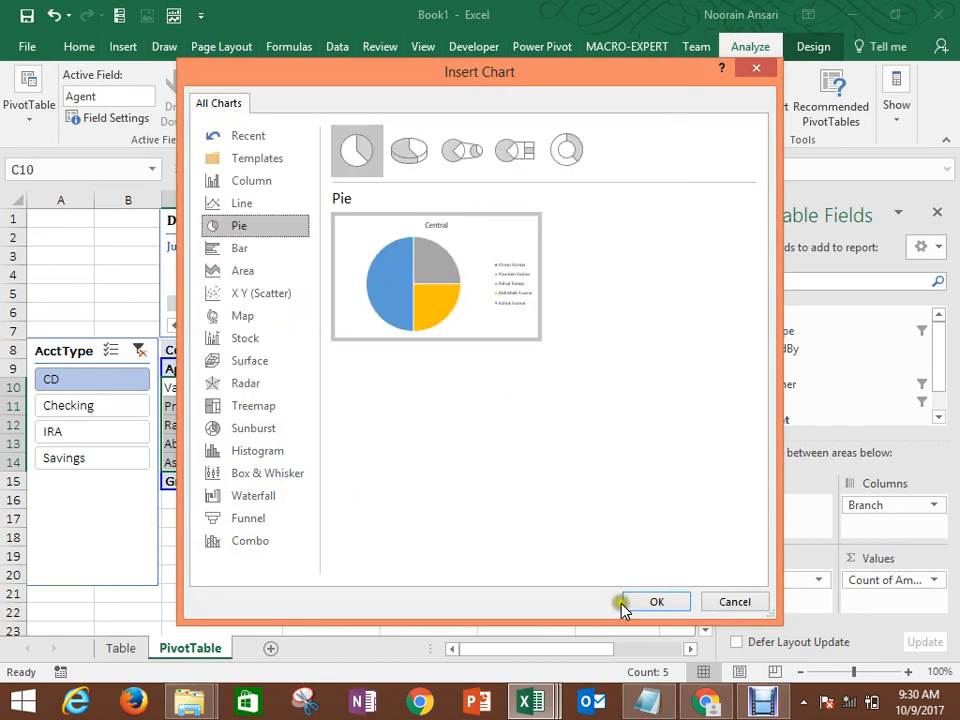
left_click(650, 602)
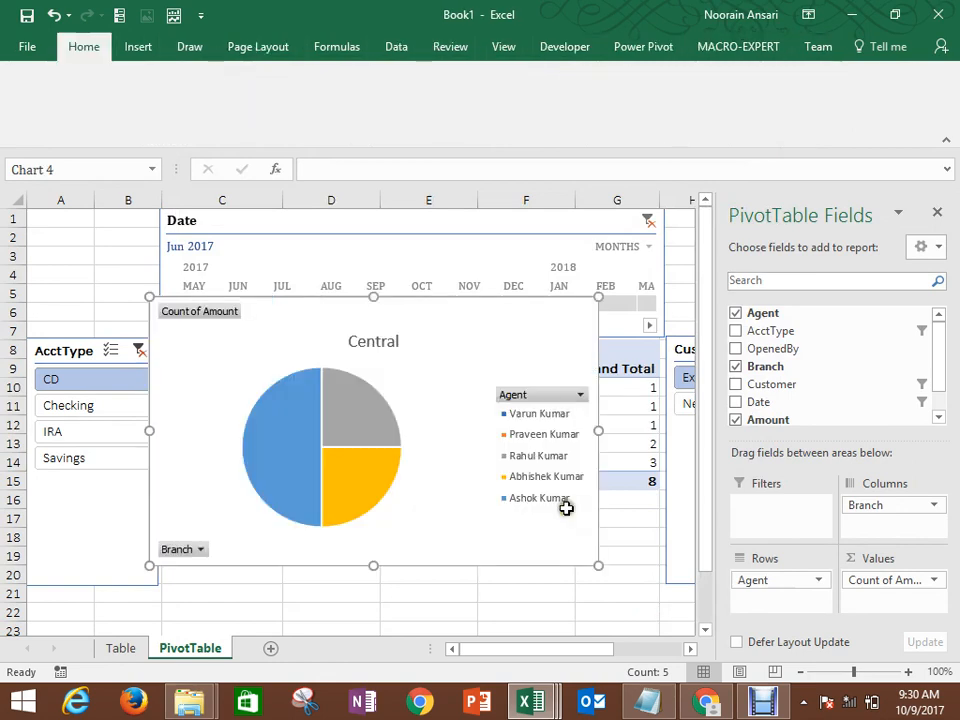
Step: With the field list closed, place the pie chart directly below the PivotTable and widen it to about 5.31 inches
left_click(941, 212)
mouse_move(505, 366)
left_mouse_down()
mouse_move(456, 392)
mouse_move(482, 551)
mouse_move(478, 517)
left_mouse_up()
left_click_drag(616, 622, 640, 627)
left_click_drag(955, 350, 954, 430)
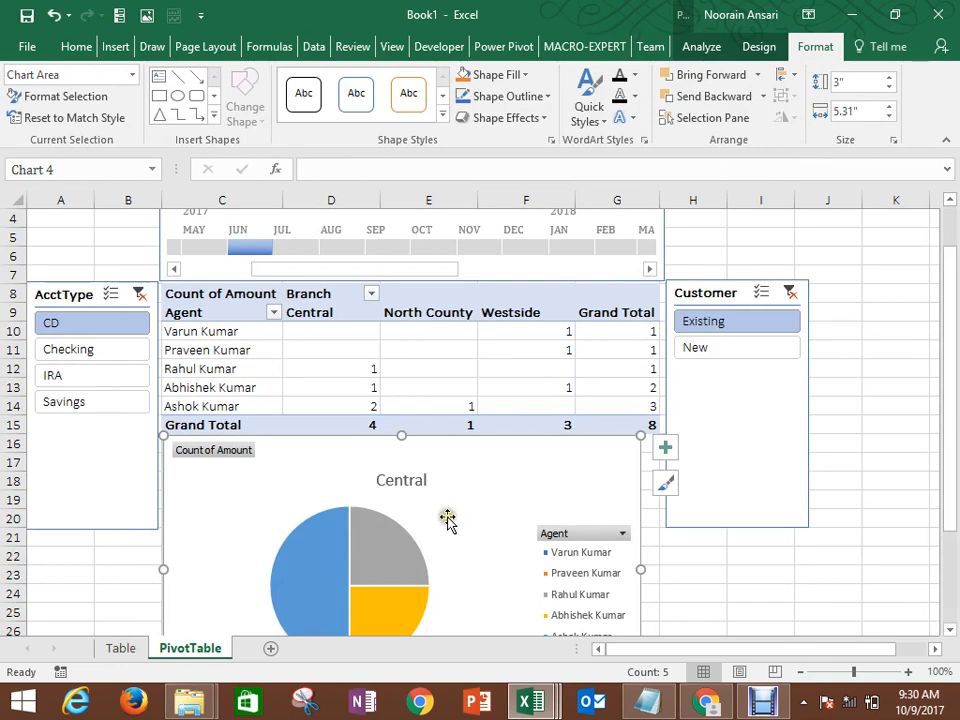
Step: Resize the pivot pie chart to about 2.48" high and 5.53" wide
left_click_drag(949, 504, 949, 562)
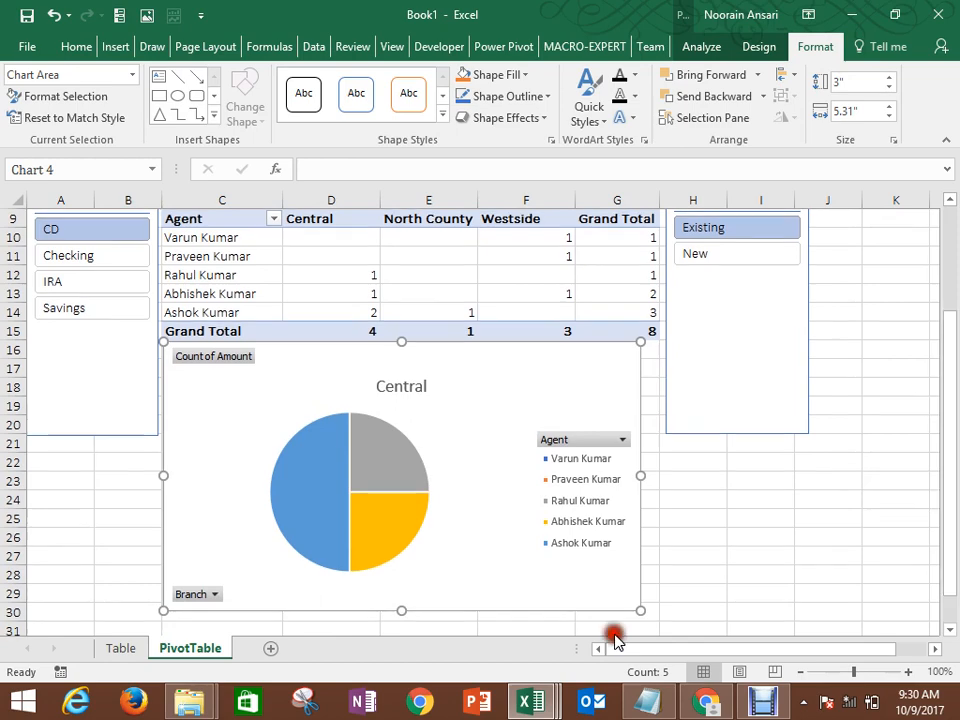
left_click_drag(640, 614, 659, 566)
left_click_drag(953, 392, 951, 332)
Step: Filter the pivot table with the timeline to May, June and July 2017, one month at a time
left_click(204, 250)
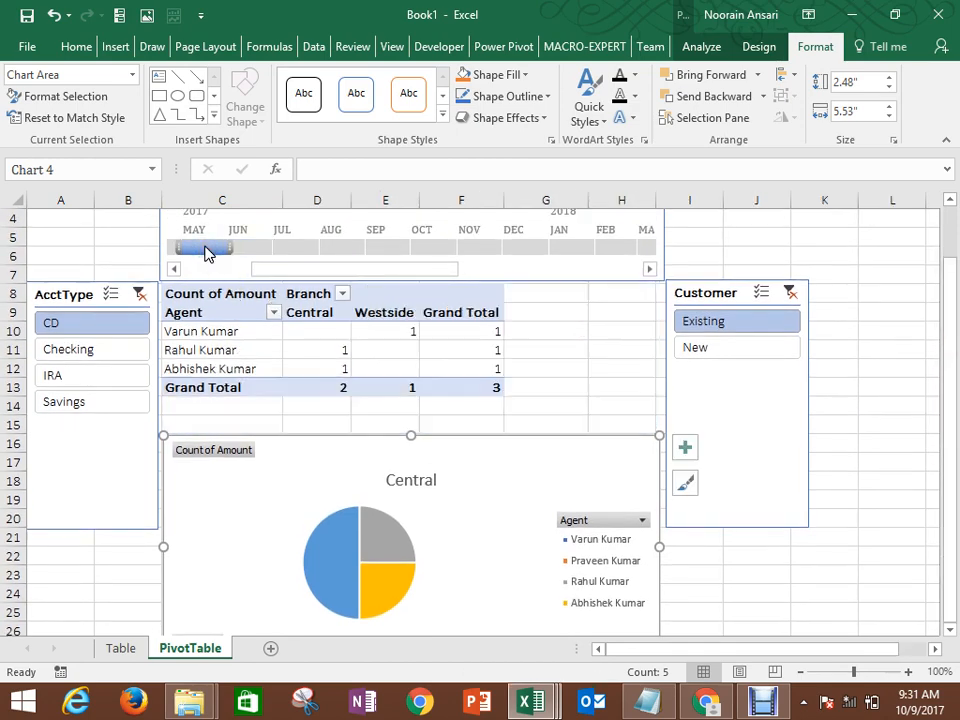
left_click_drag(206, 251, 295, 258)
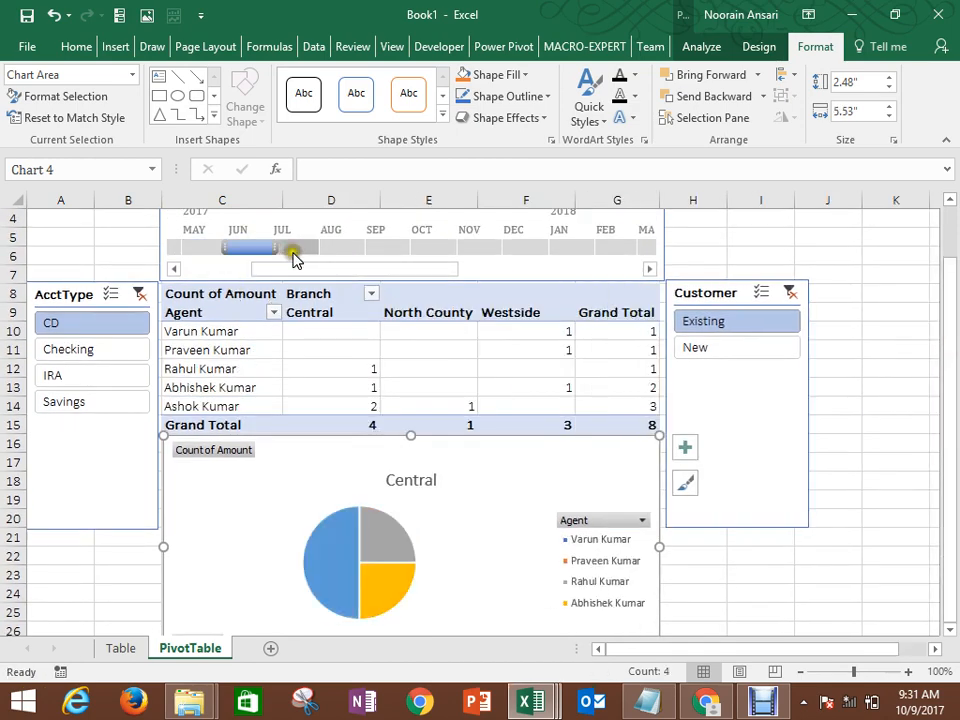
left_click(295, 251)
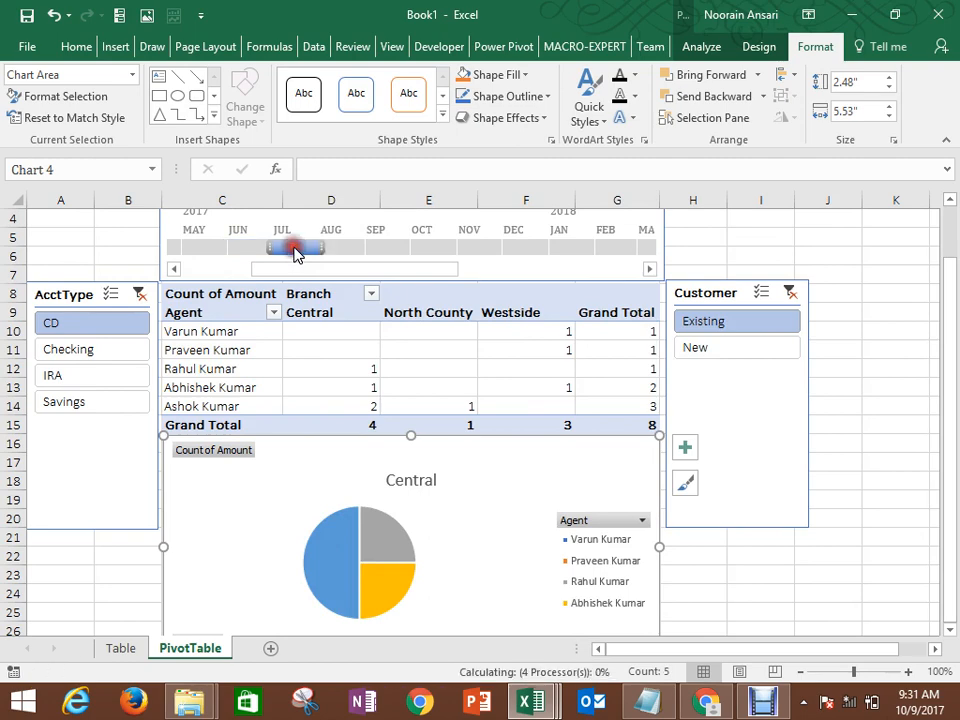
Step: Filter AcctType to Checking and IRA in turn, and try the New and Existing options in the Customer slicer
left_click(73, 353)
left_click(66, 372)
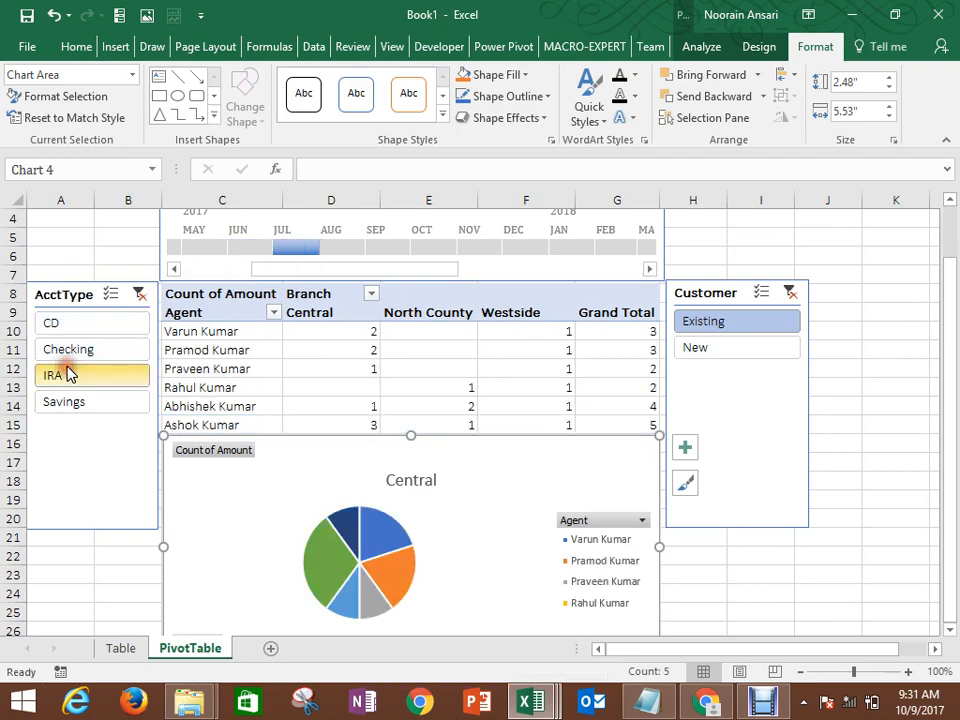
left_click(722, 346)
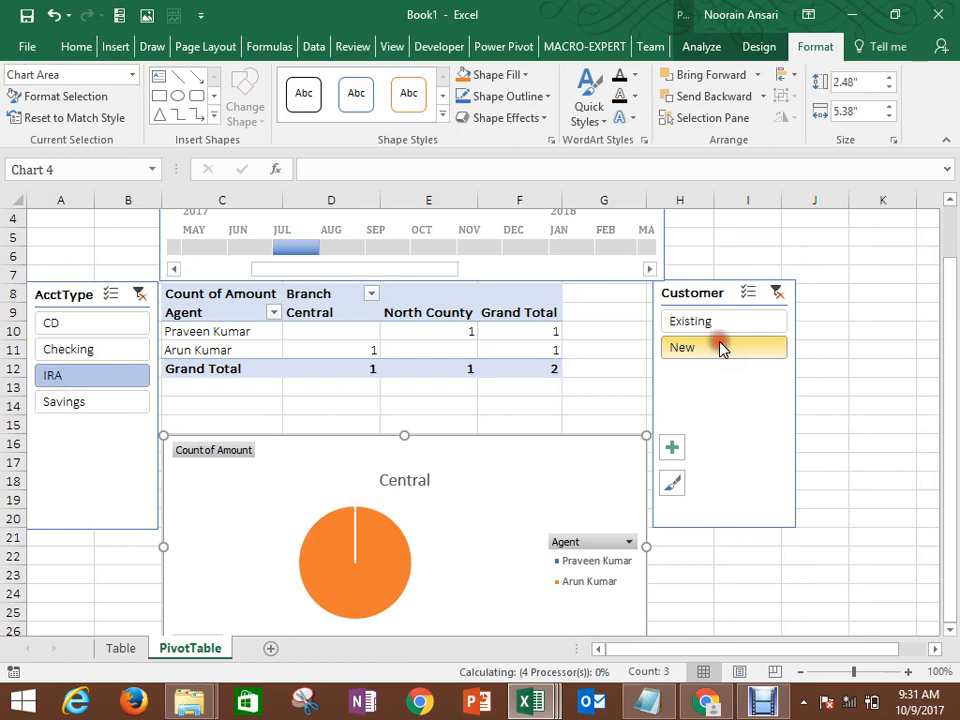
left_click(717, 324)
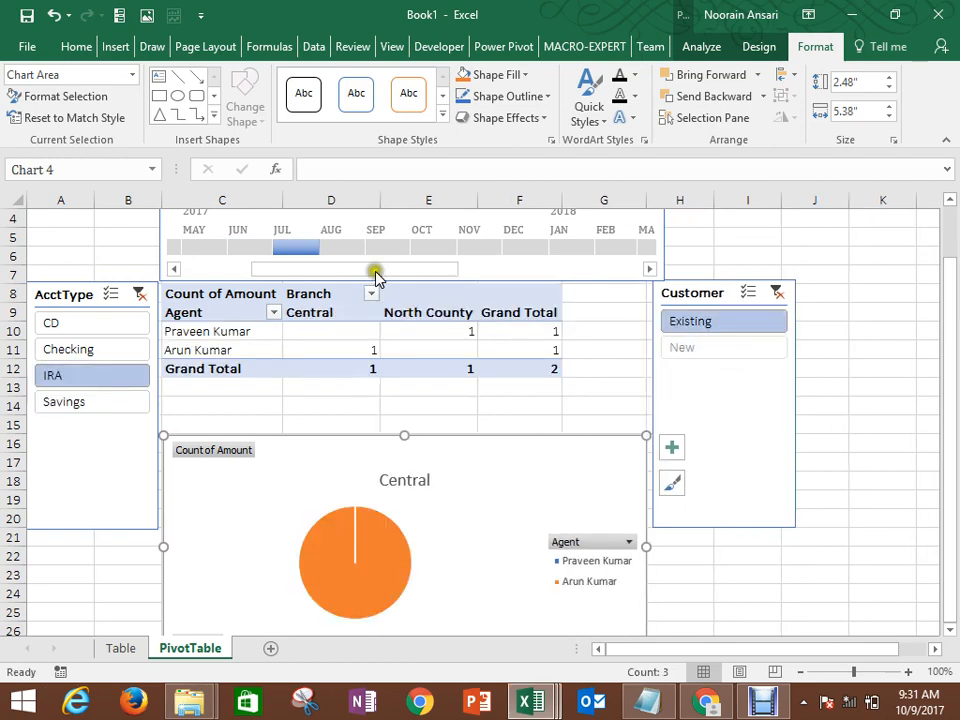
Step: Switch the timeline filter among August, May and July 2017
left_click(340, 250)
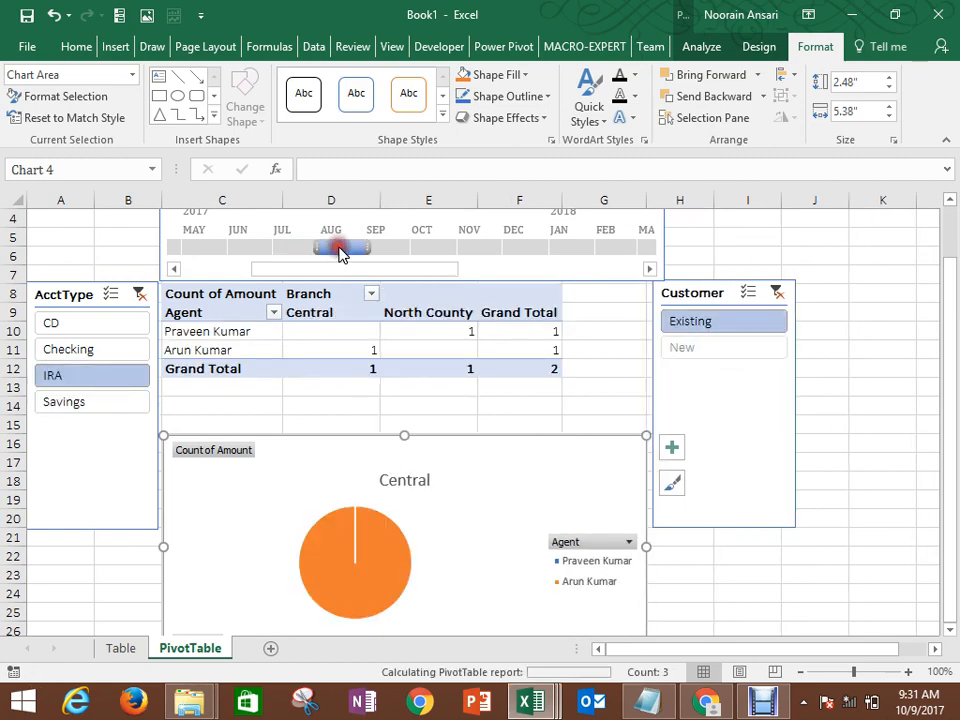
left_click(225, 251)
left_click(217, 251)
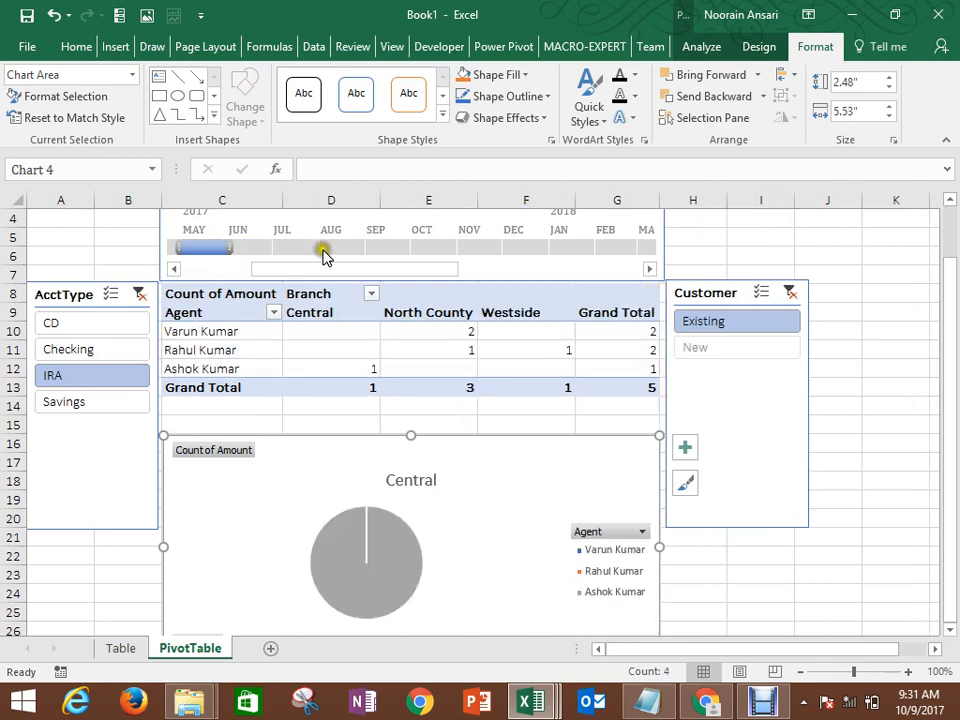
left_click(323, 250)
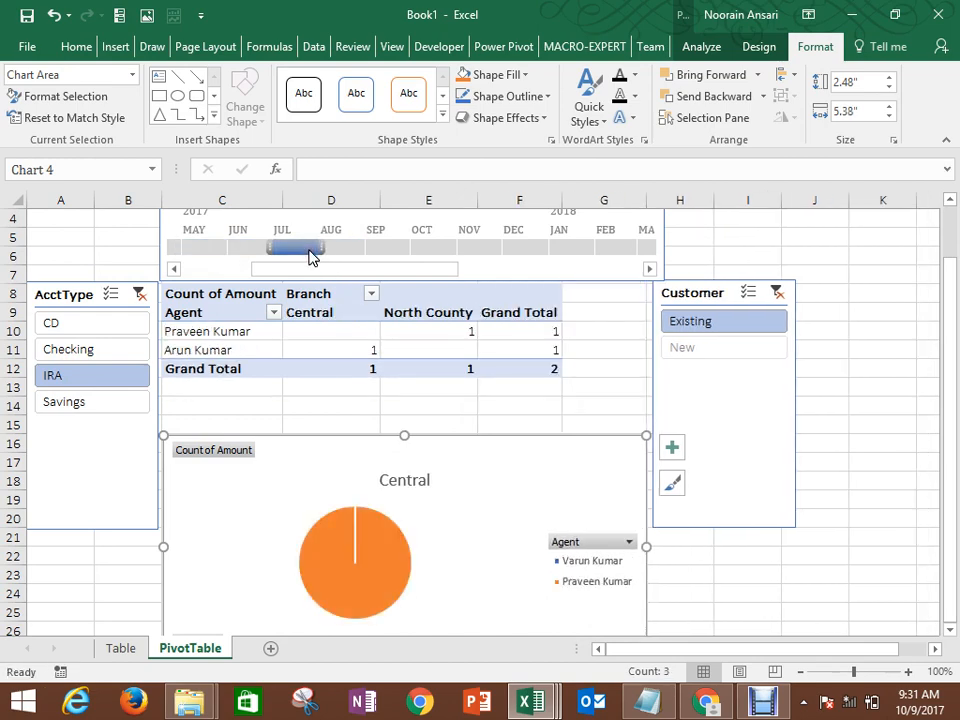
Step: Filter the pivot report to June 2017, New customers and the CD account type, trying Savings before CD
left_click(238, 242)
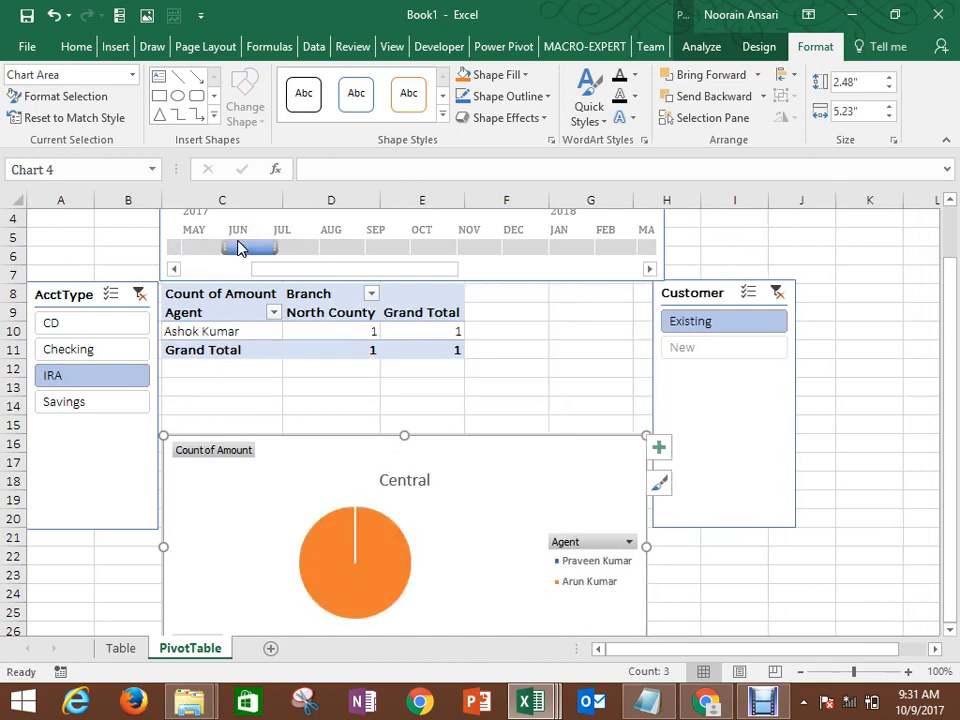
left_click(666, 352)
left_click(86, 377)
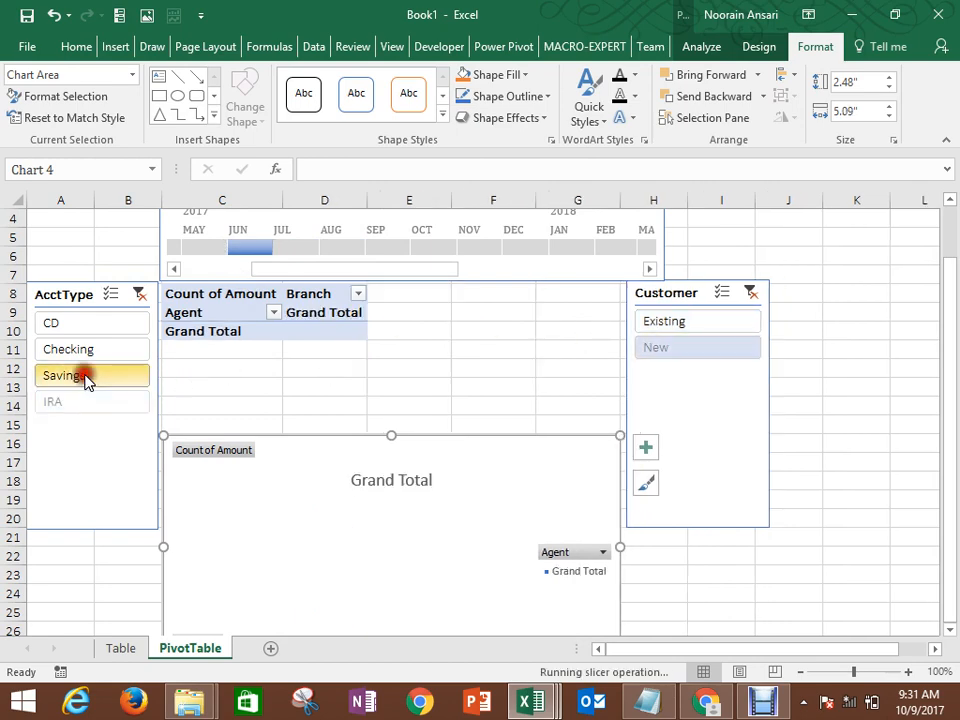
left_click(96, 325)
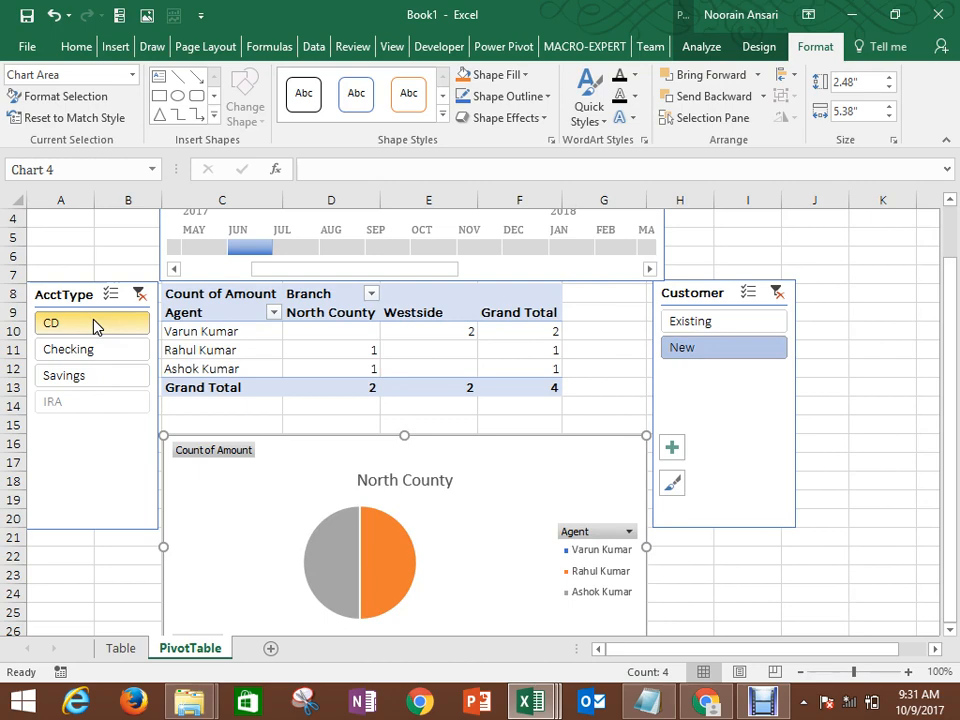
Step: Start saving the workbook under a new name on the Desktop as an Excel Macro-Enabled Workbook (*.xlsm)
left_click(27, 45)
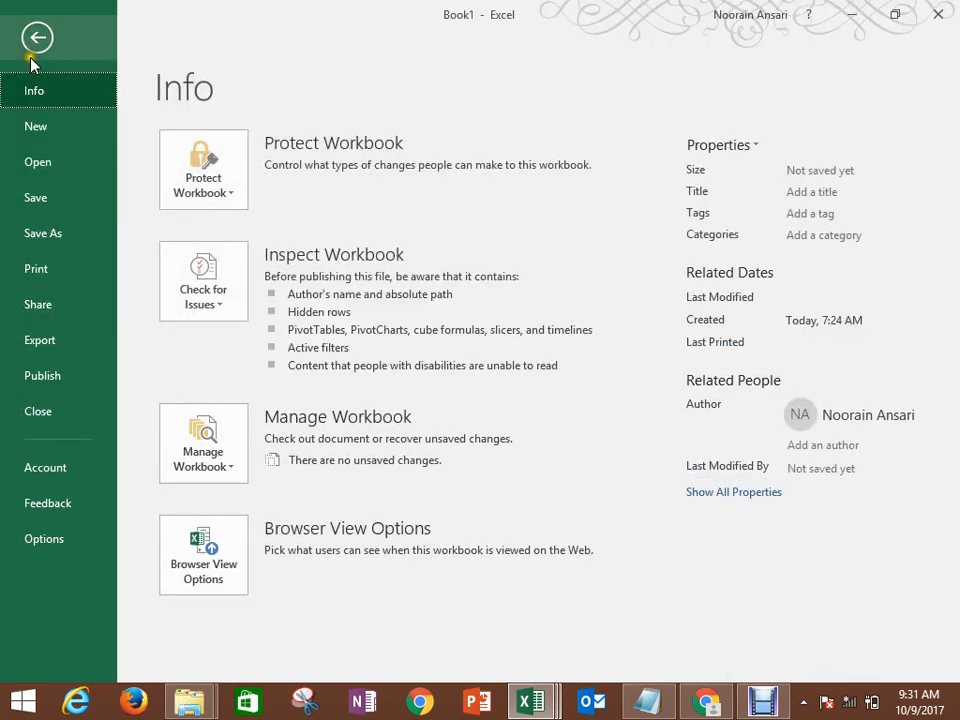
left_click(45, 224)
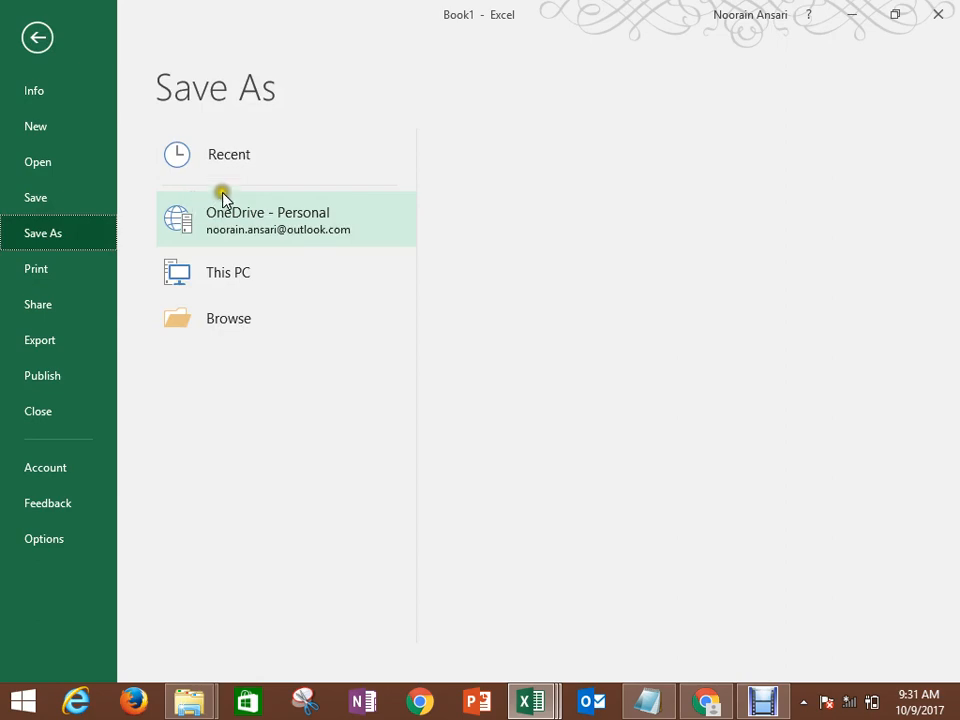
left_click(218, 270)
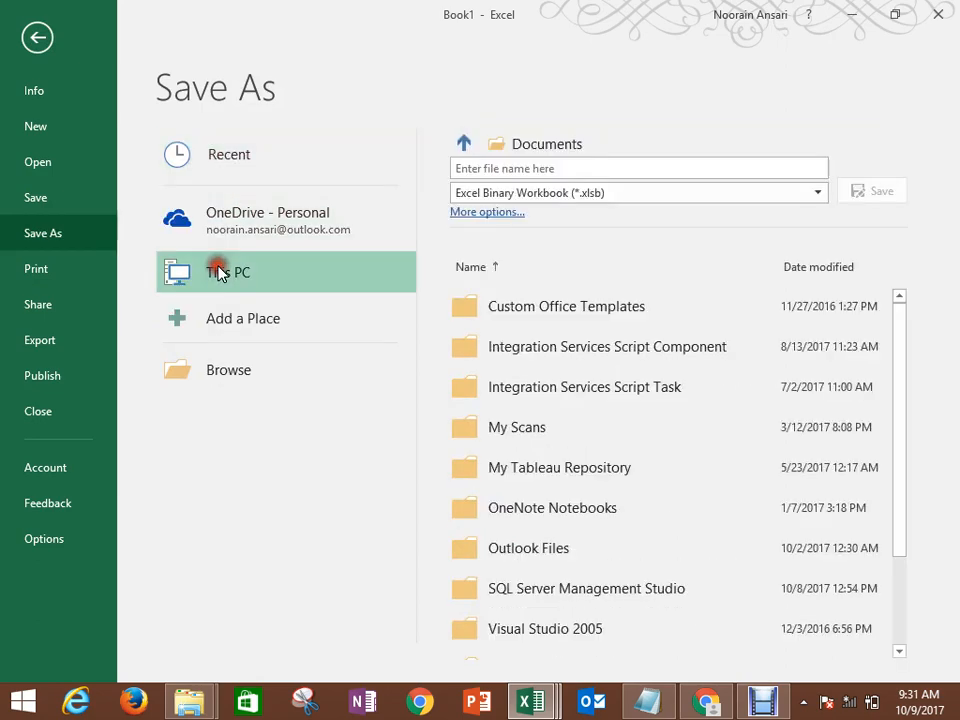
left_click(220, 272)
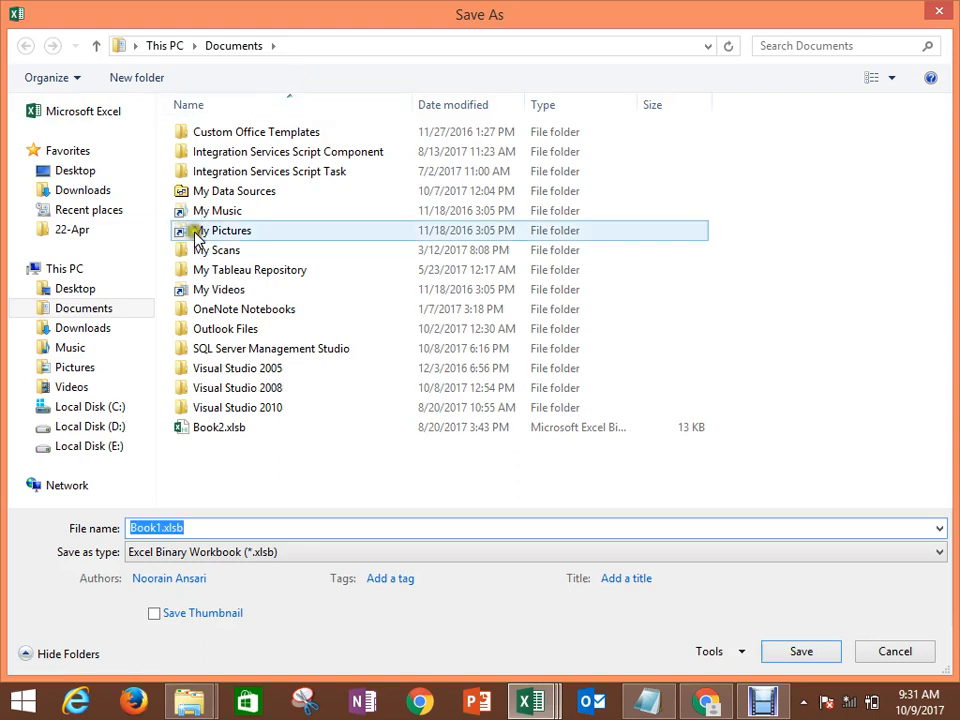
left_click(86, 172)
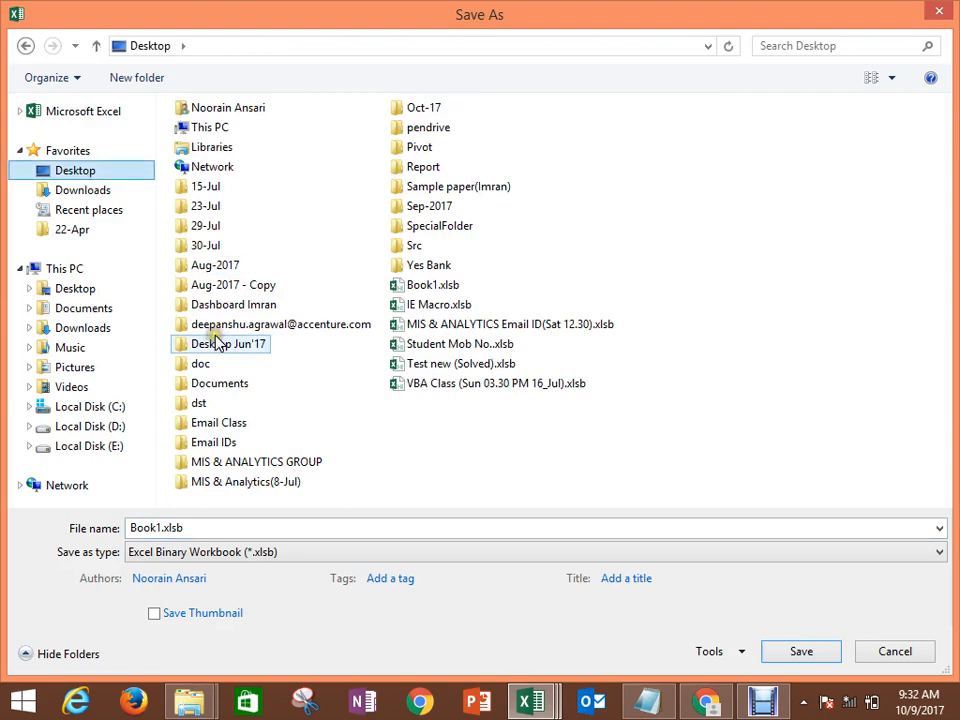
left_click(245, 554)
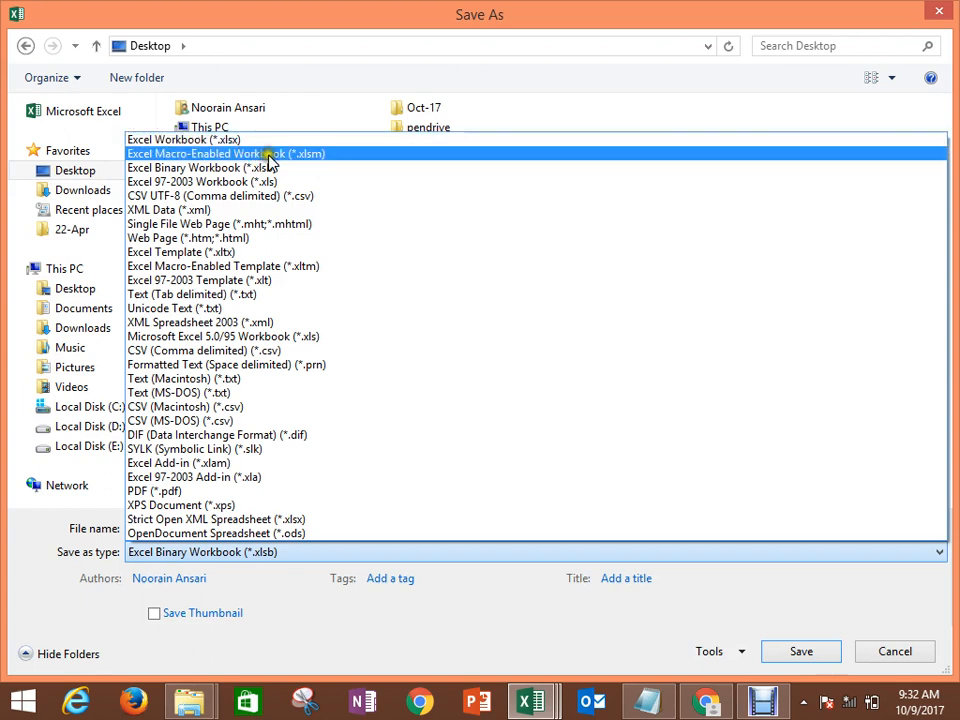
left_click(258, 155)
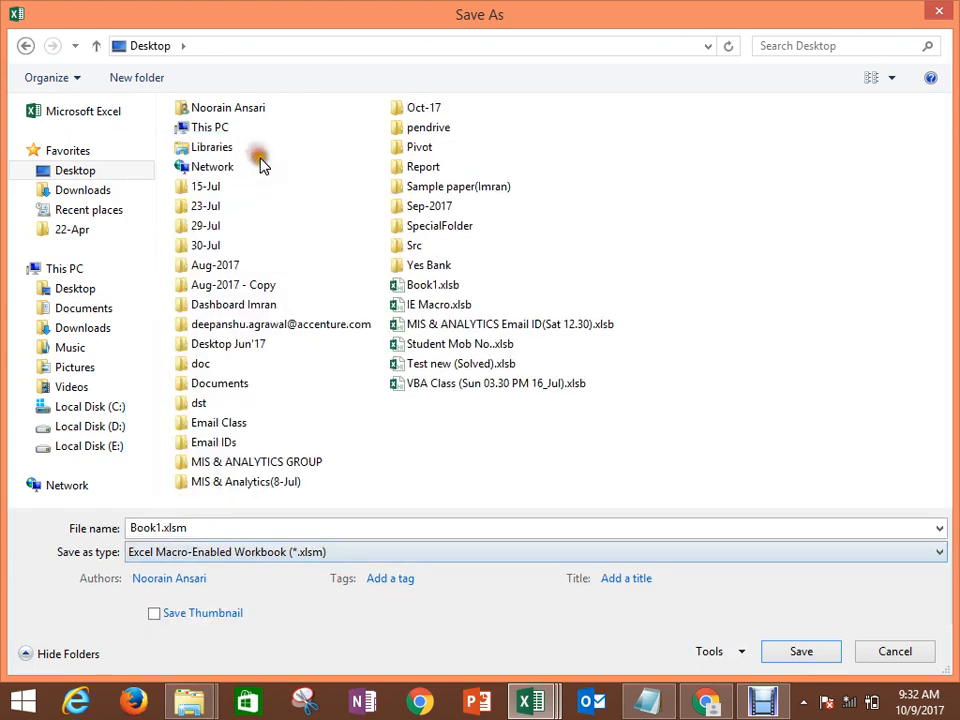
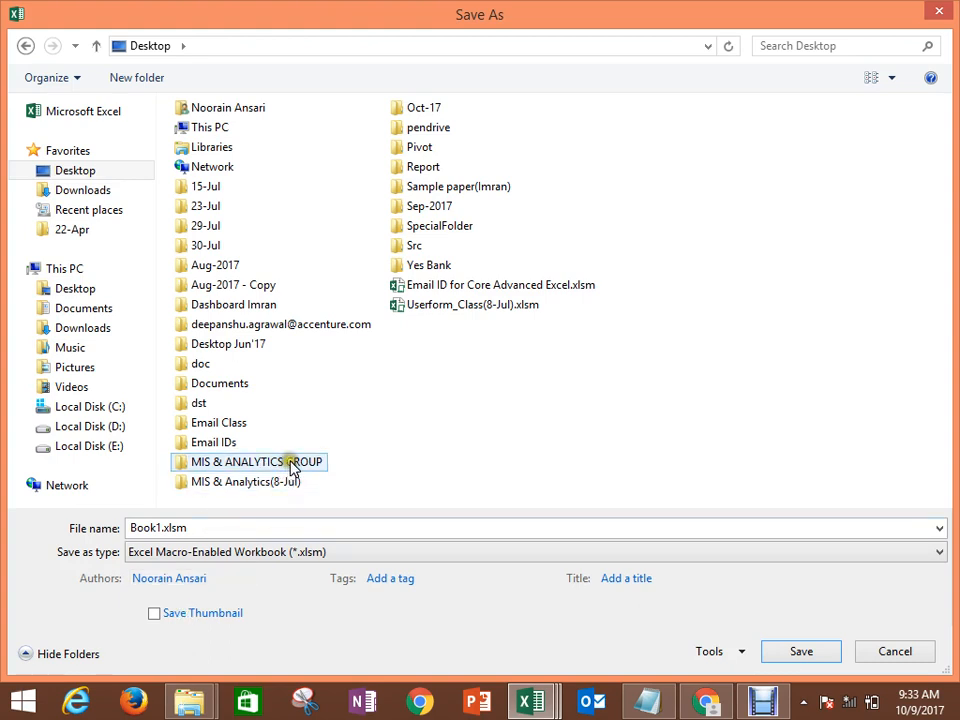
Step: Choose the 9-Oct folder inside MIS & ANALYTICS GROUP > Oct-17 as the save location
double_click(292, 466)
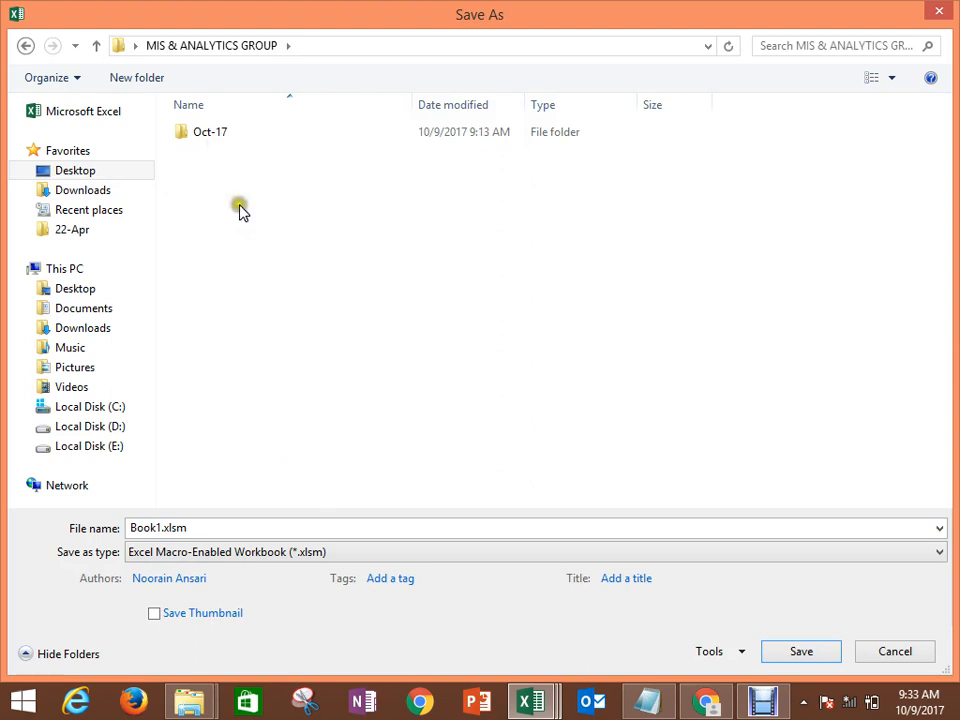
double_click(213, 134)
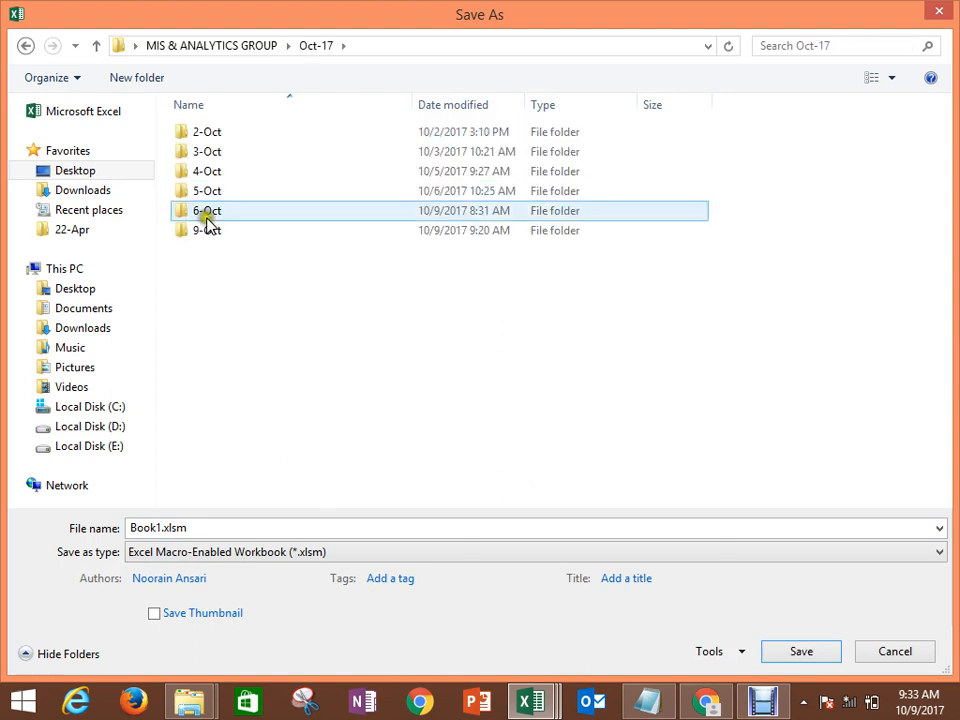
left_click(207, 231)
key("Return")
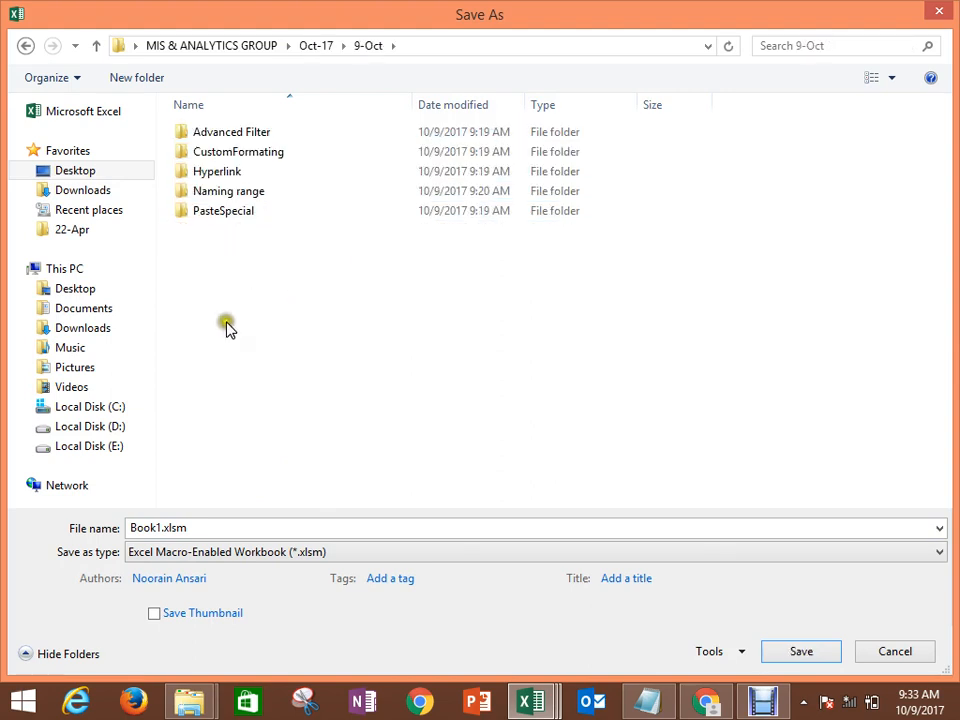
Step: Name the workbook Slicer & Timelines.xlsm and save it
double_click(176, 527)
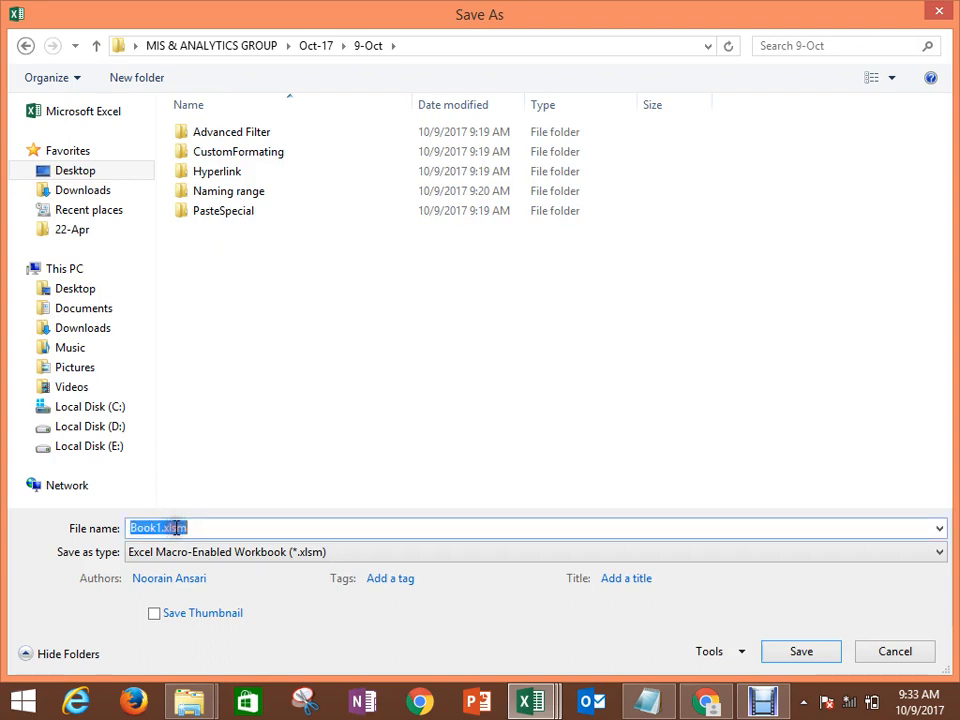
type("Slicer & ")
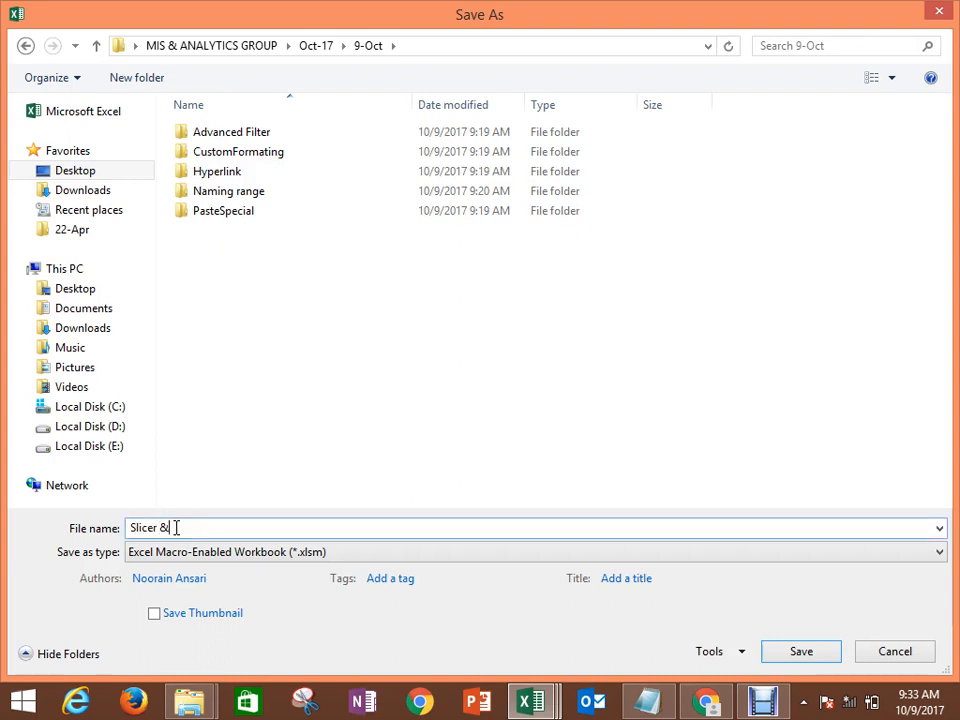
type("Timelines.xlsm")
key("Return")
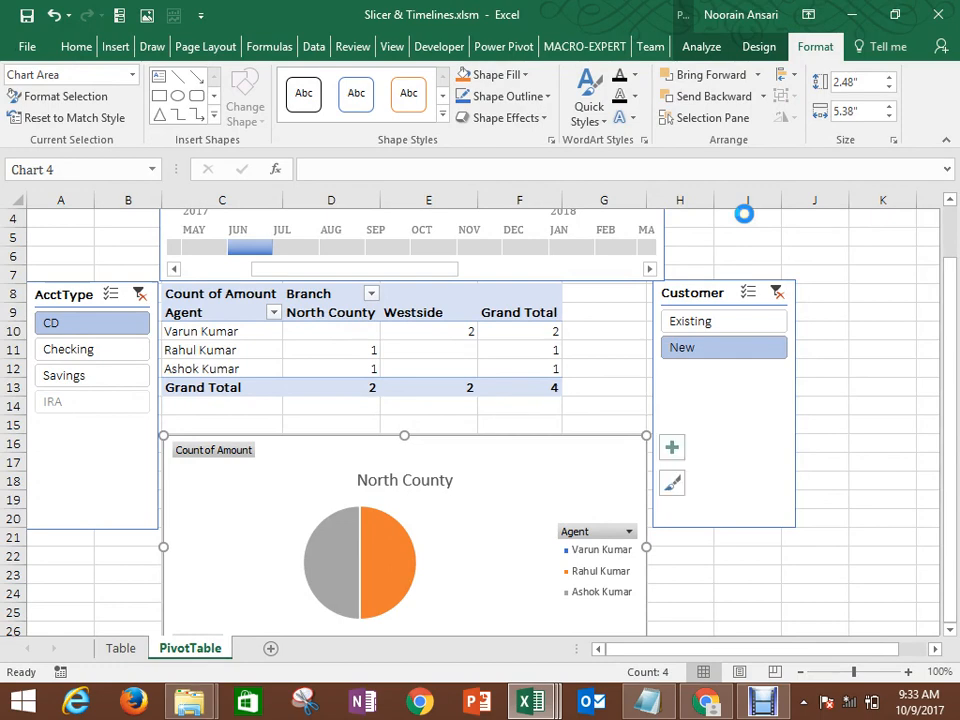
Step: Bring up the blank workbook Book3 and collapse its ribbon
key("alt+F11")
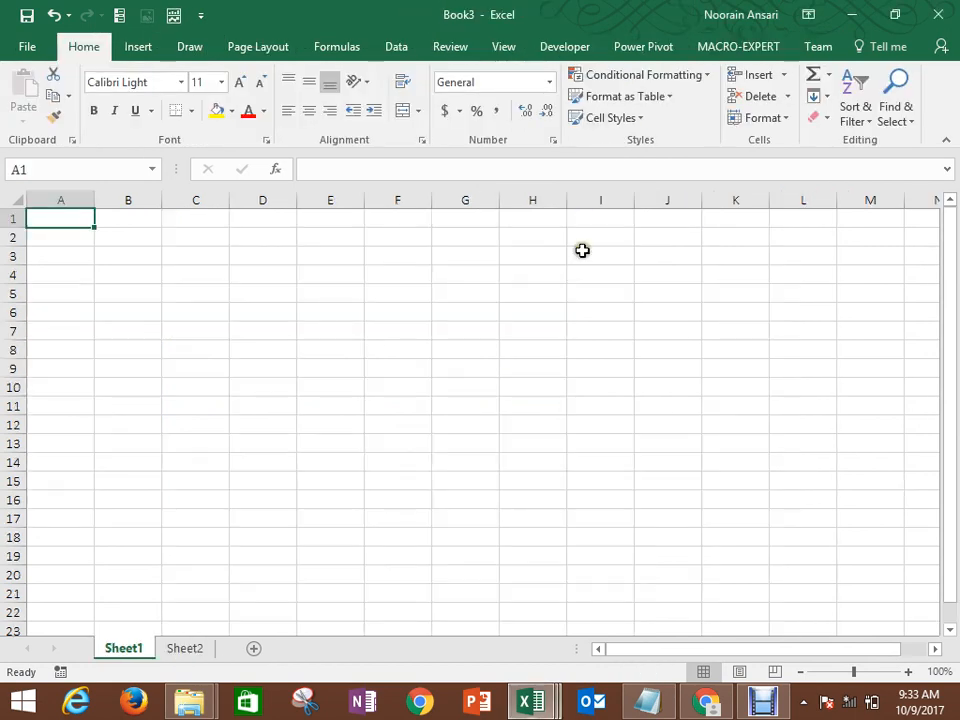
key("ctrl+F1")
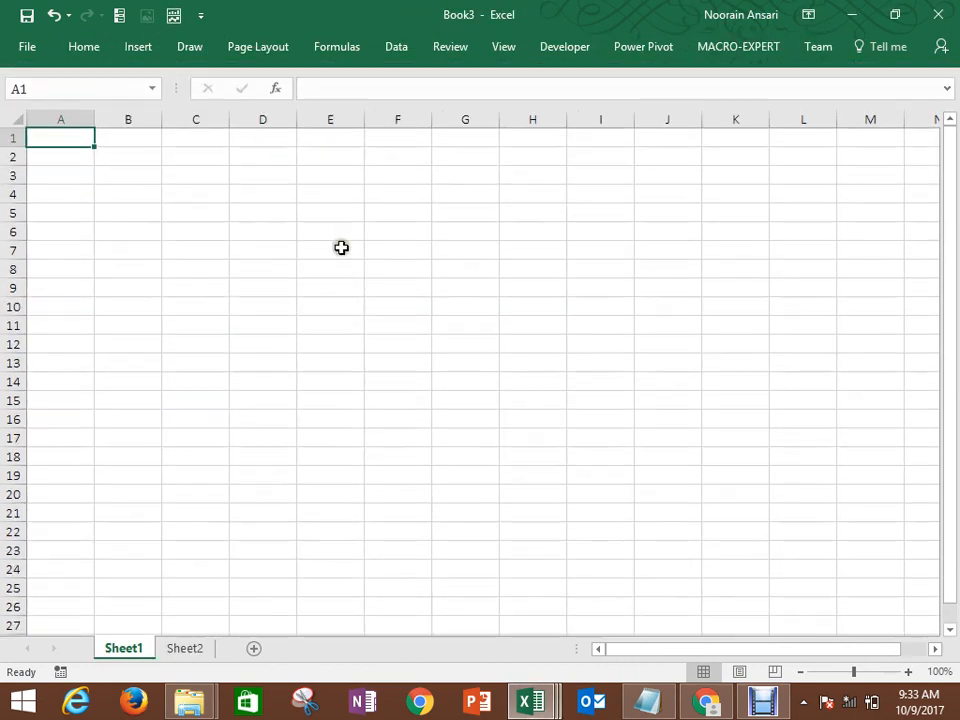
left_click(339, 175)
left_click(339, 150)
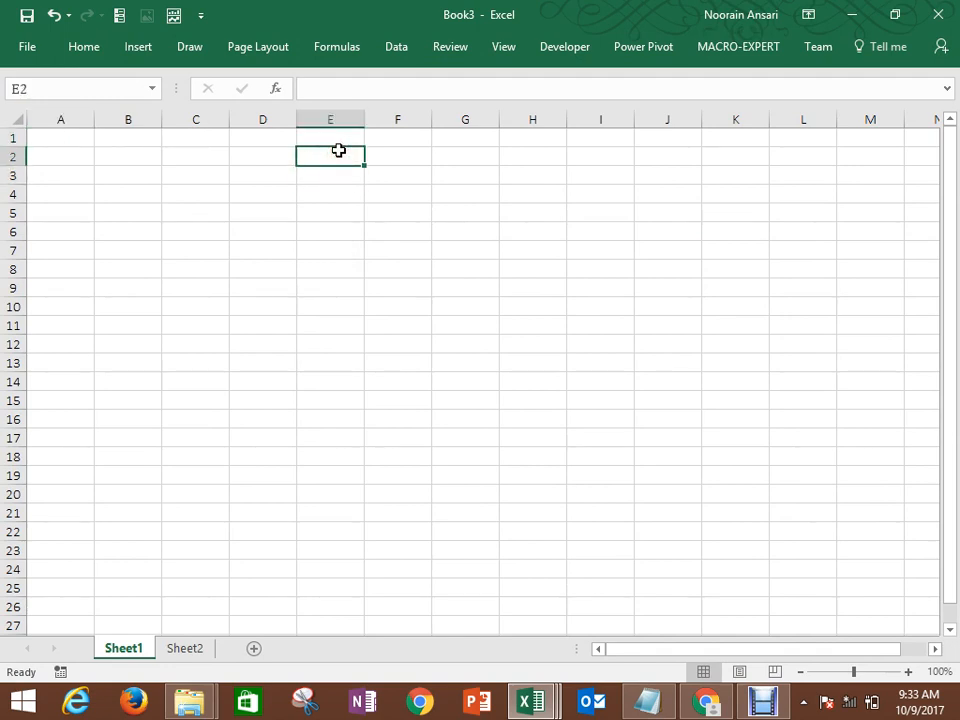
left_click(193, 133)
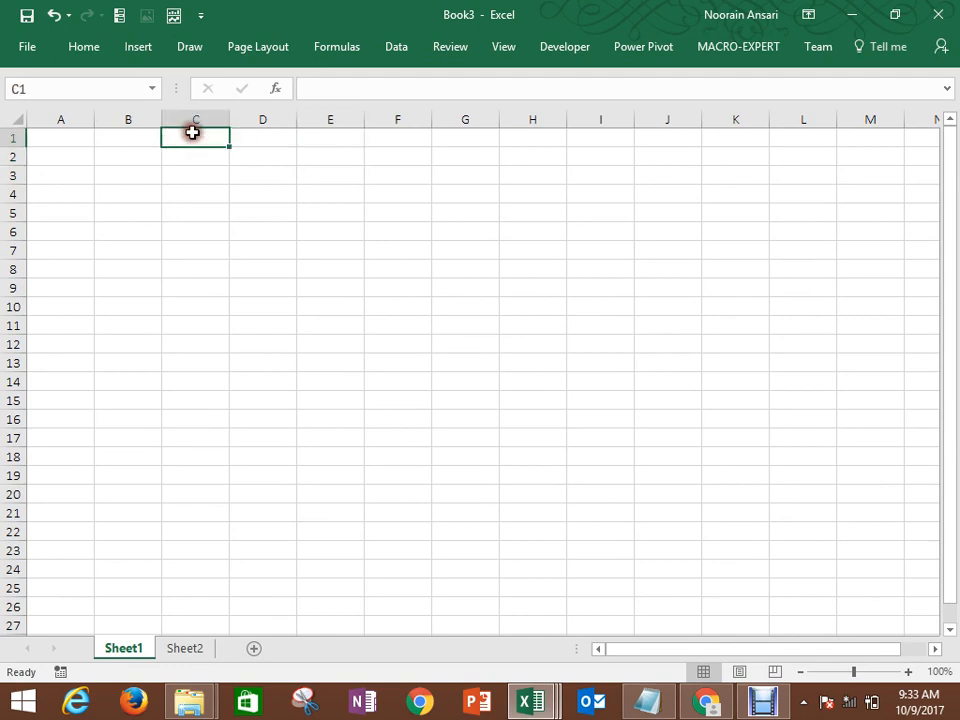
left_click(153, 139)
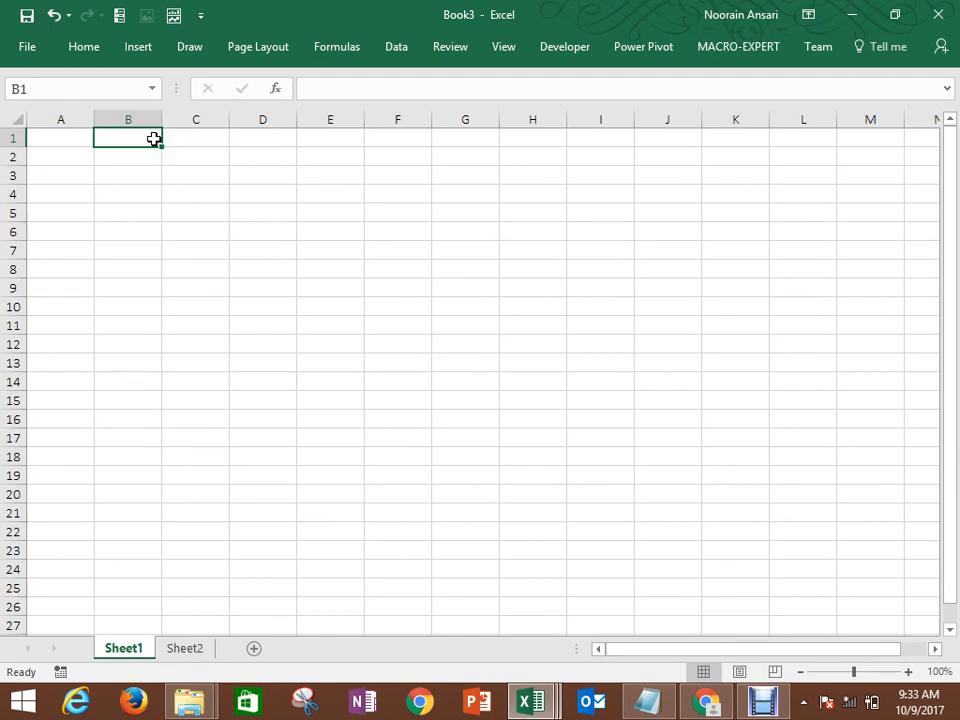
left_click(90, 152)
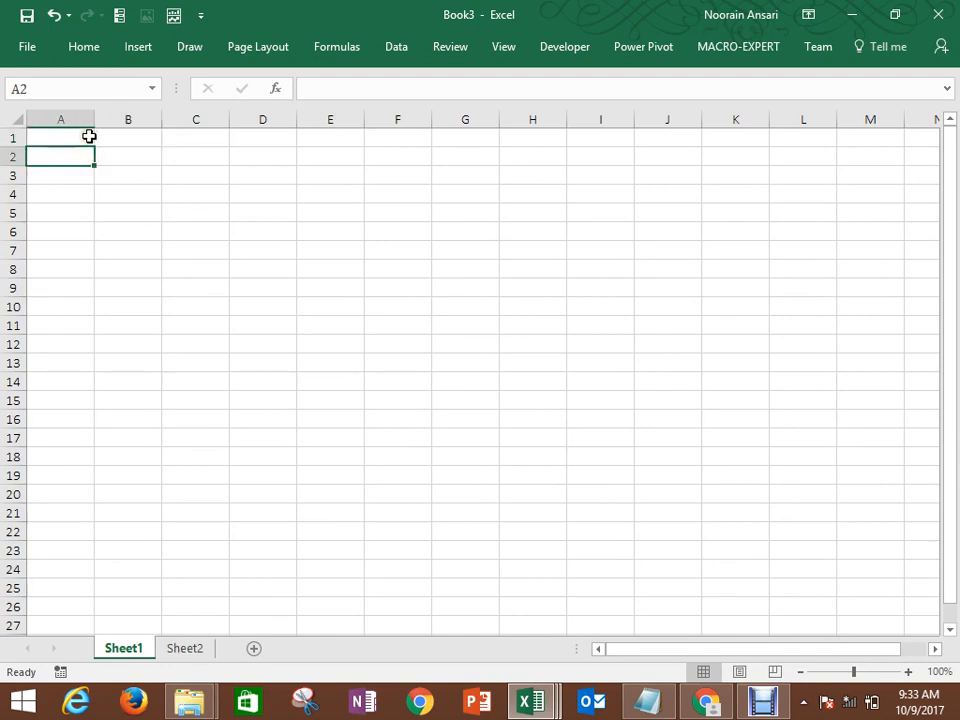
left_click(89, 136)
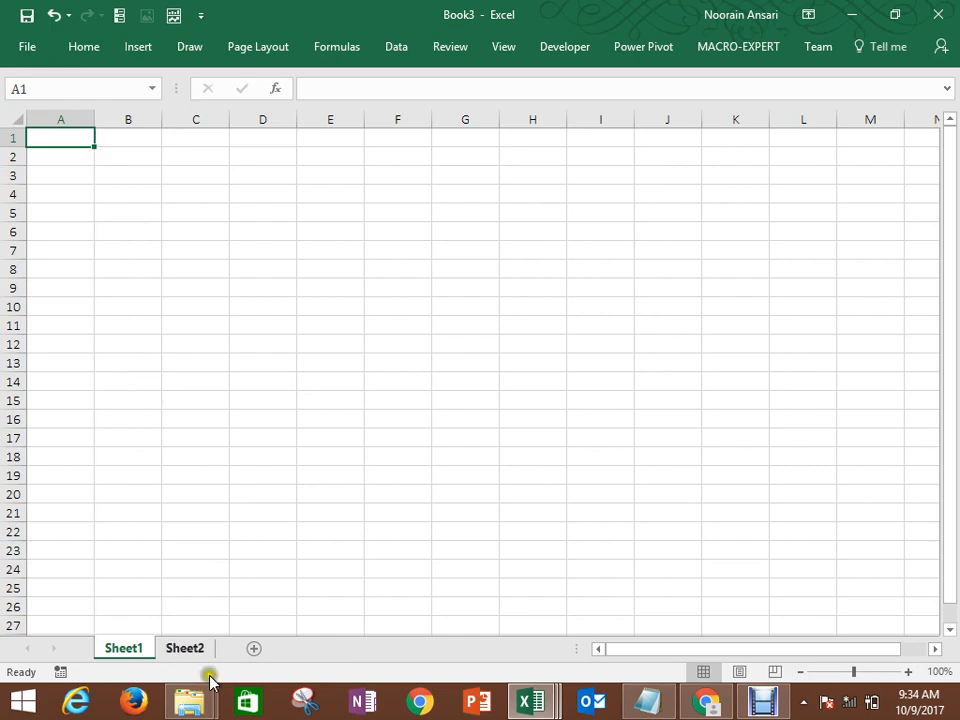
Step: Switch to the 9-Oct folder in File Explorer and open its Naming range subfolder
mouse_move(200, 710)
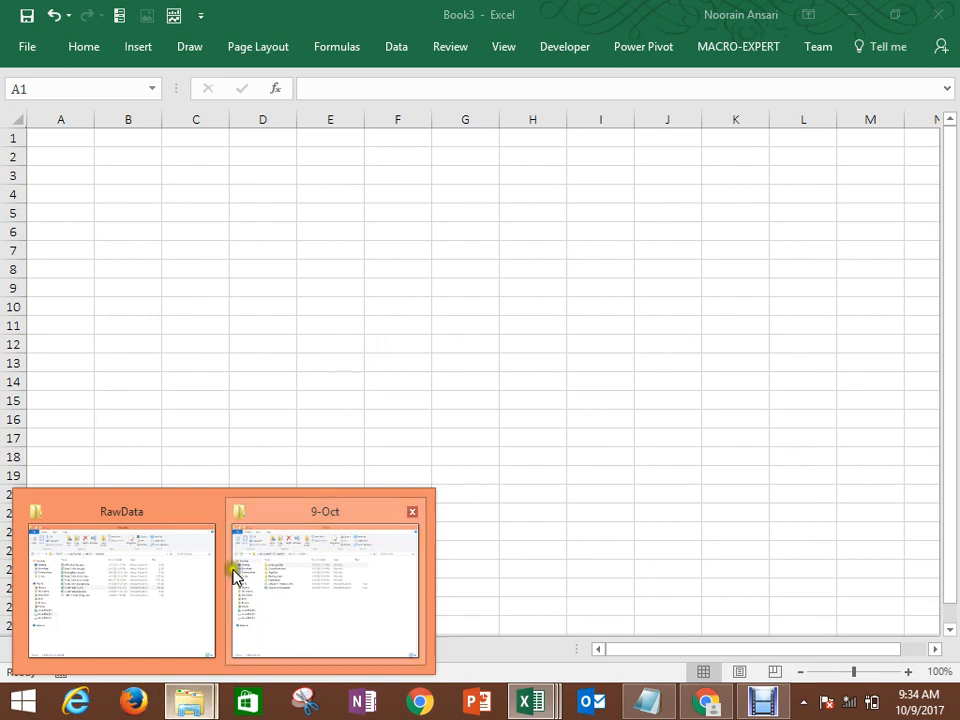
left_click(285, 563)
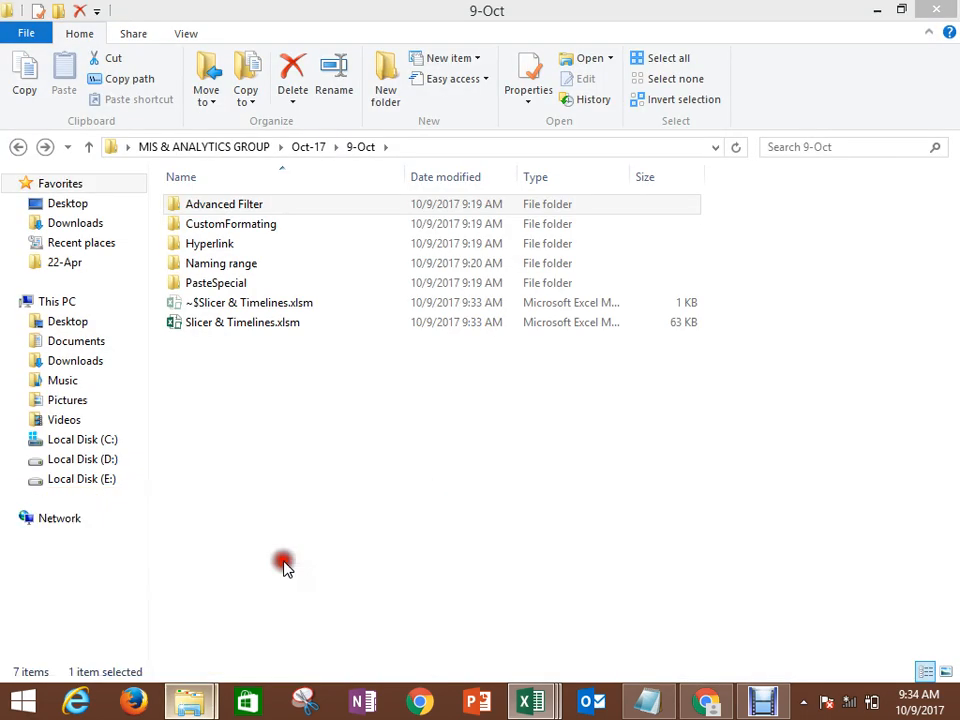
left_click(221, 282)
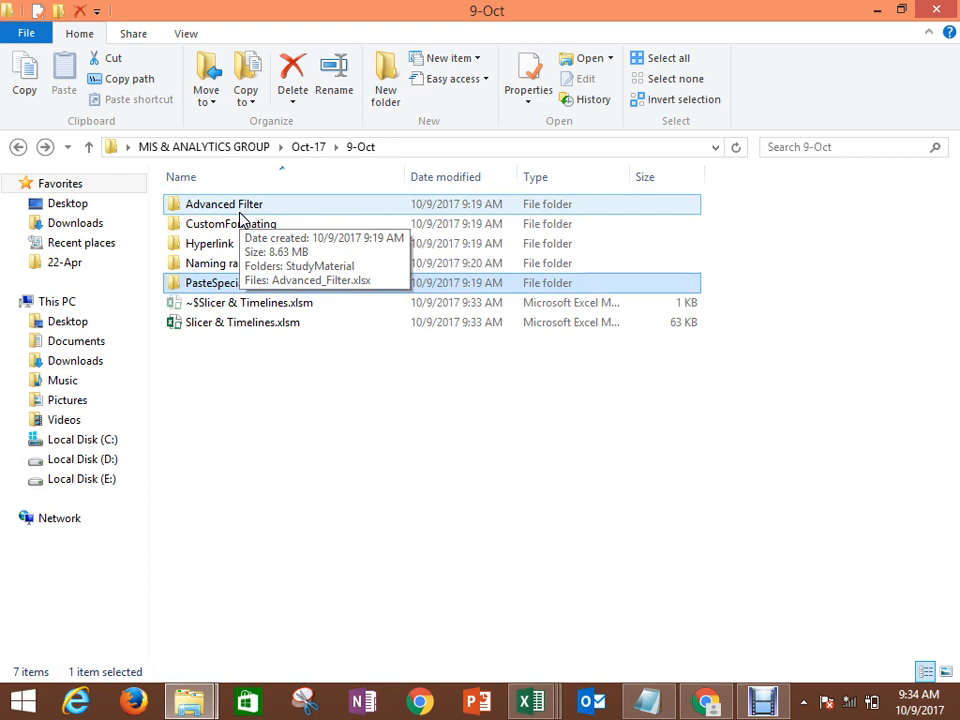
left_click(230, 264)
double_click(230, 264)
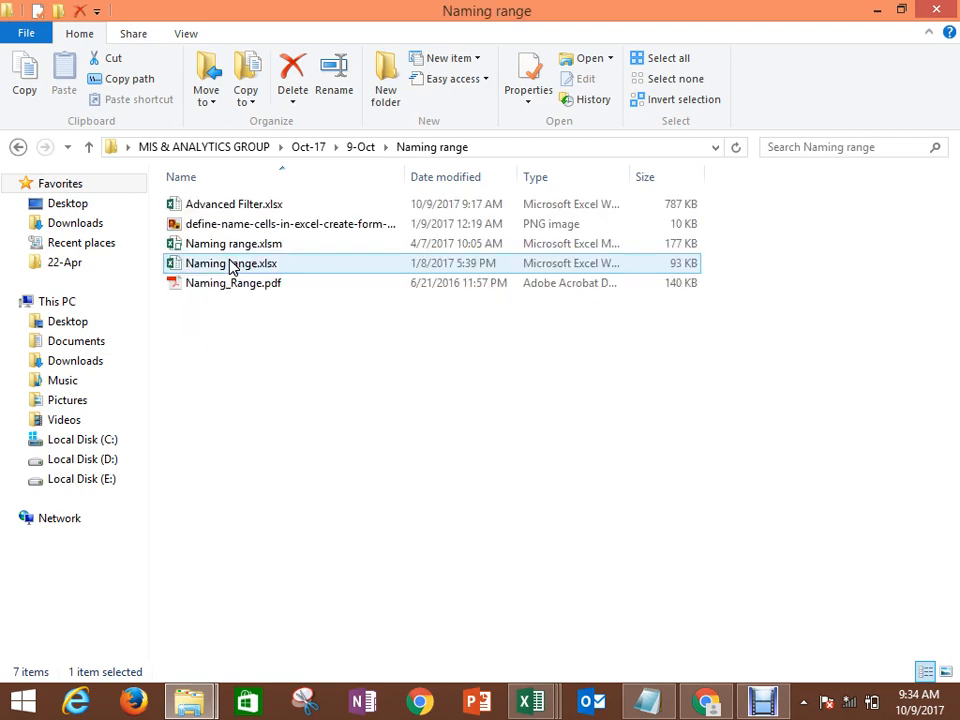
left_click(231, 341)
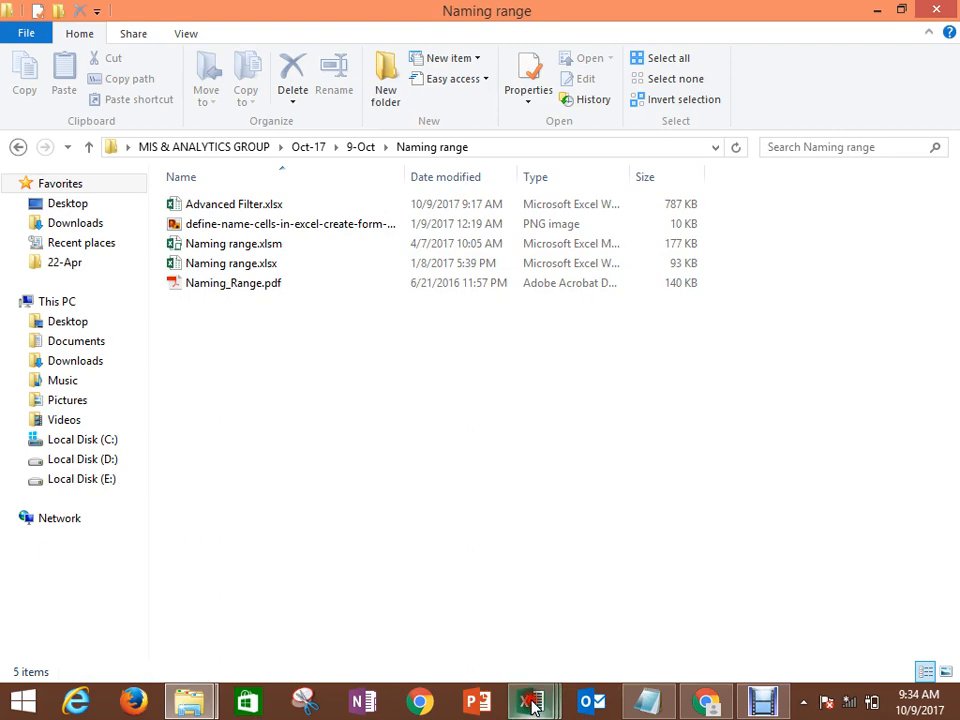
Step: Return to the blank workbook Book3 in Excel and select cell A1 of Sheet1
mouse_move(535, 702)
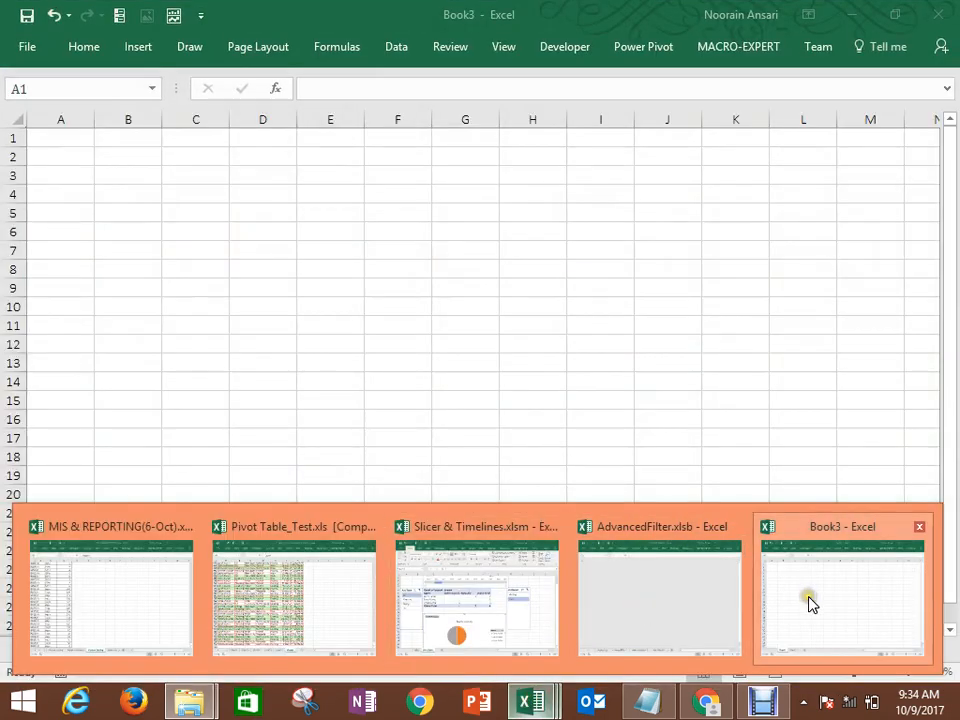
left_click(812, 600)
left_click(241, 322)
key("ctrl+Up")
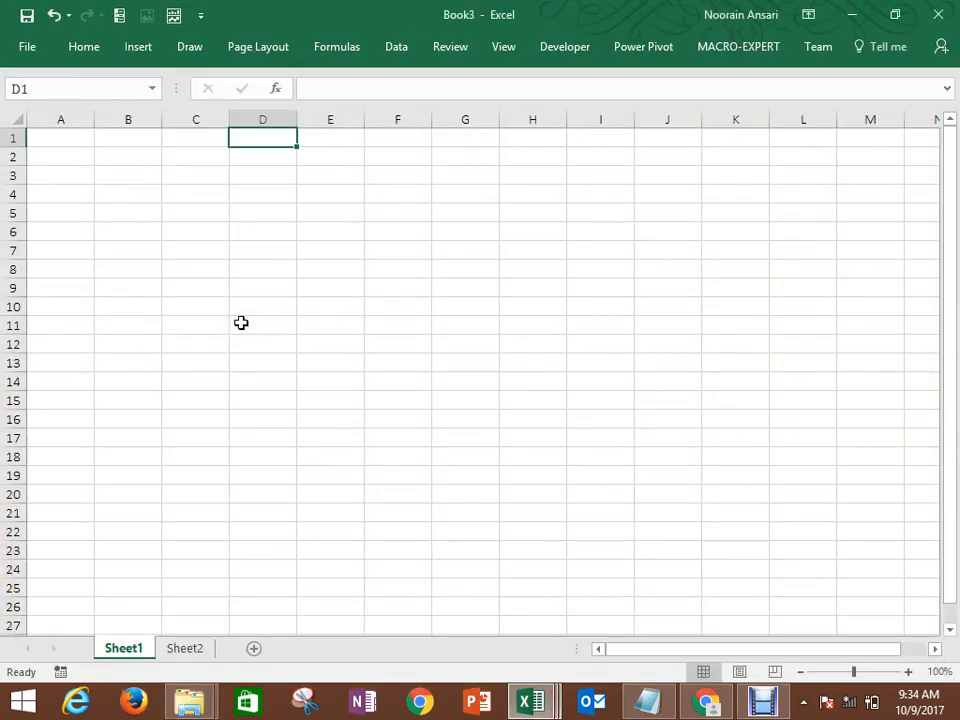
key("ctrl+Left")
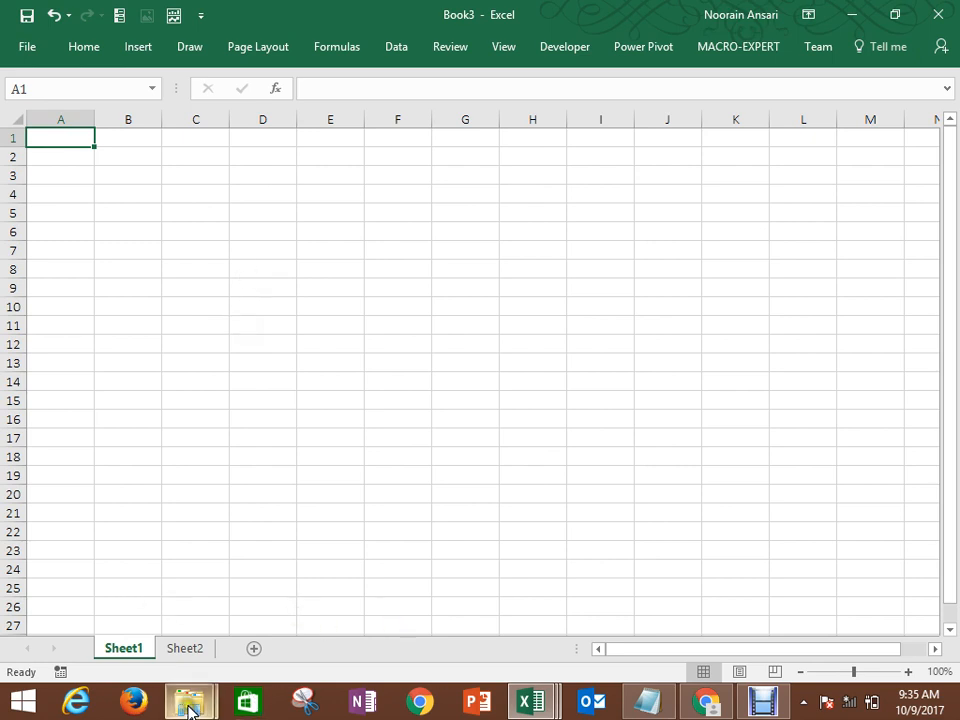
Step: Switch back to the Naming range folder in File Explorer and look over the workbooks, PNG image and PDF in it
mouse_move(189, 707)
left_click(268, 612)
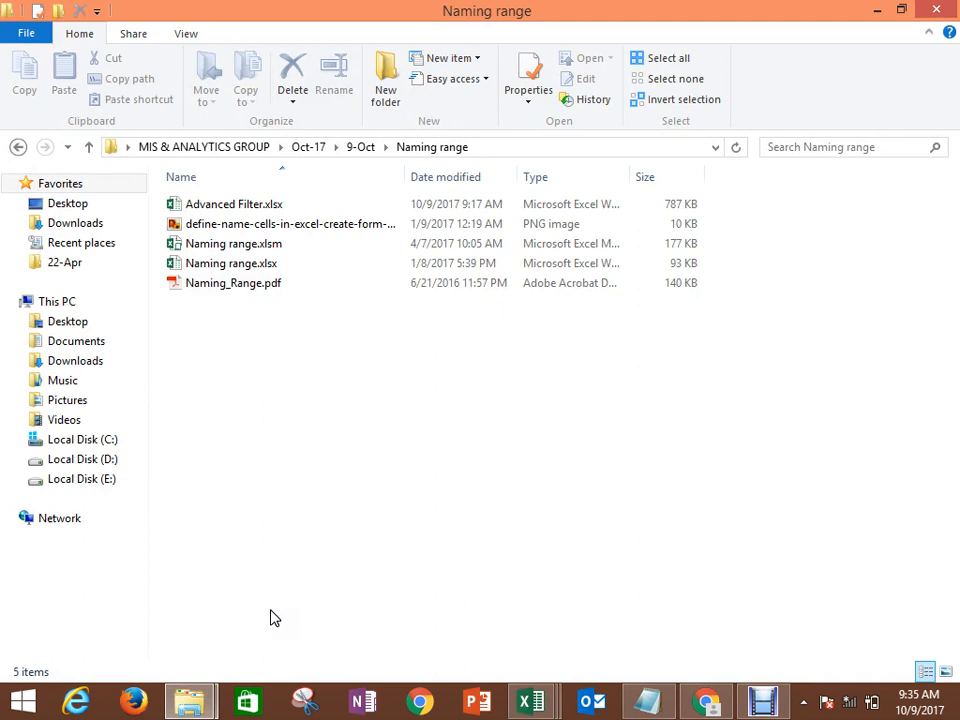
left_click(218, 262)
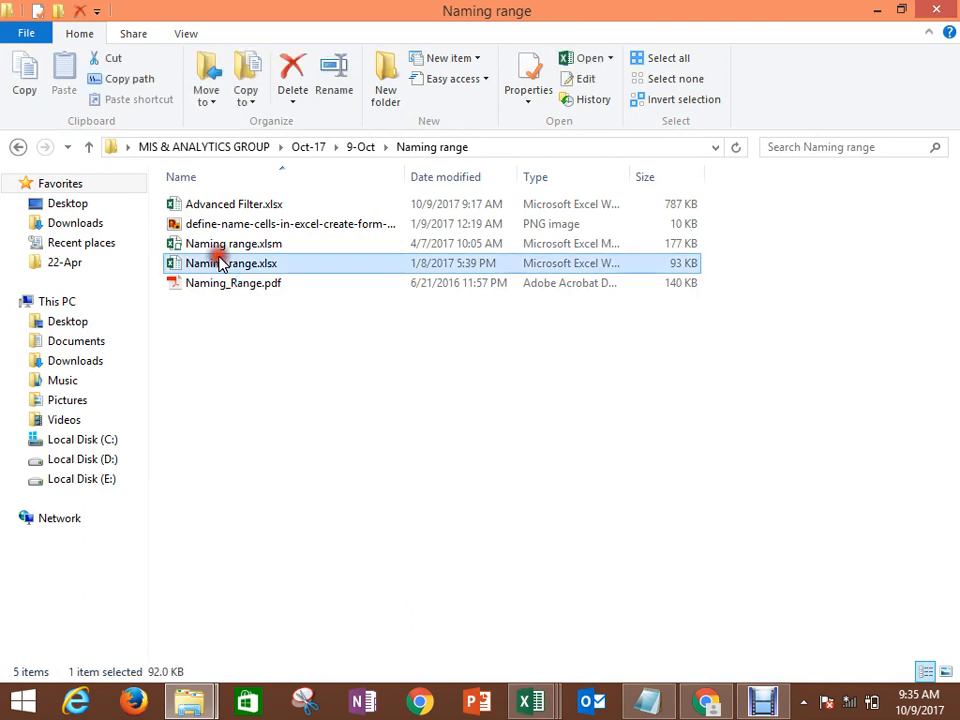
key("Up")
key("Up")
key("Up")
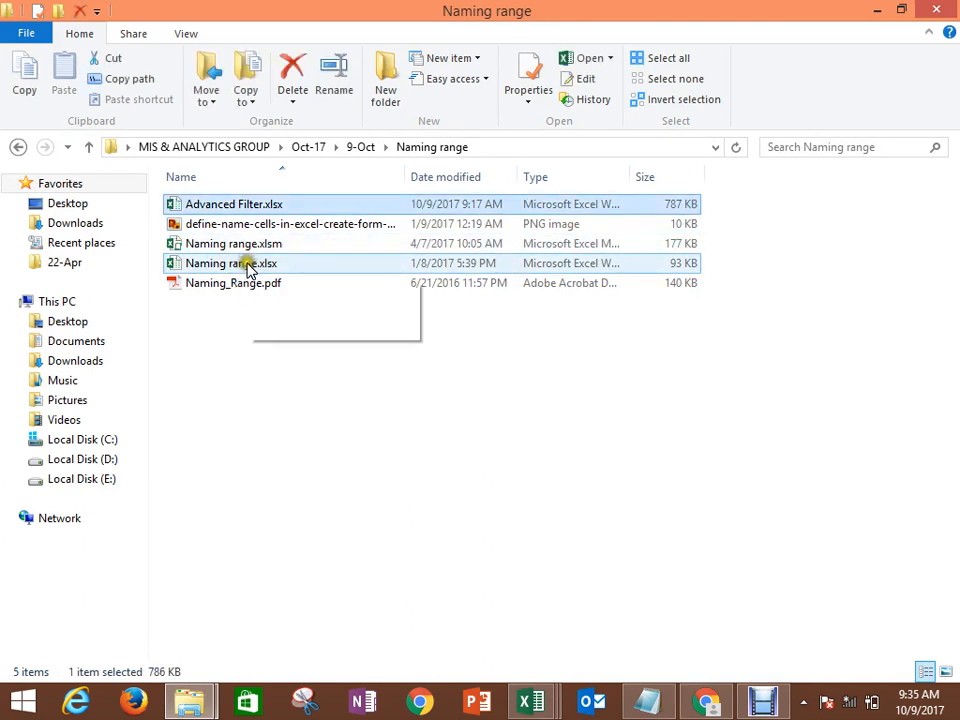
left_click(248, 248)
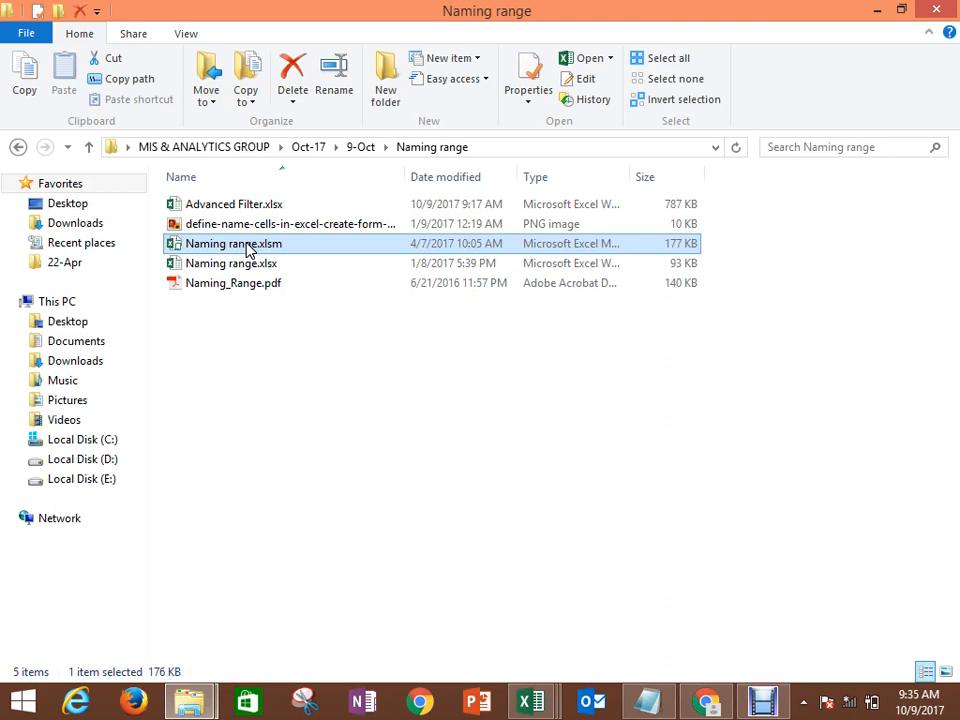
left_click(242, 207)
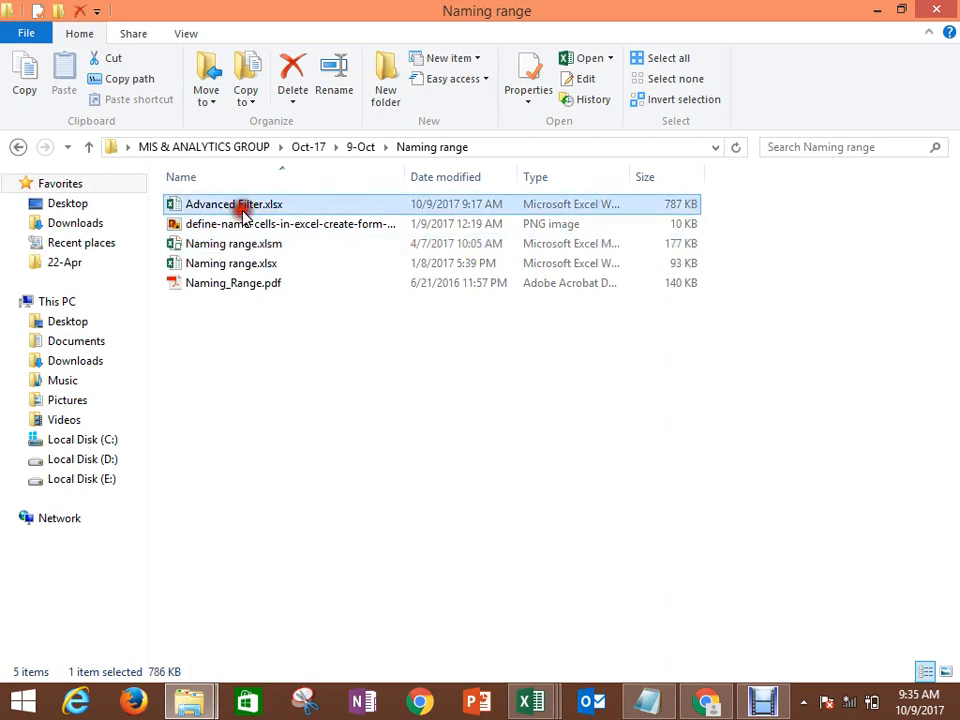
left_click(240, 247)
left_click(250, 267)
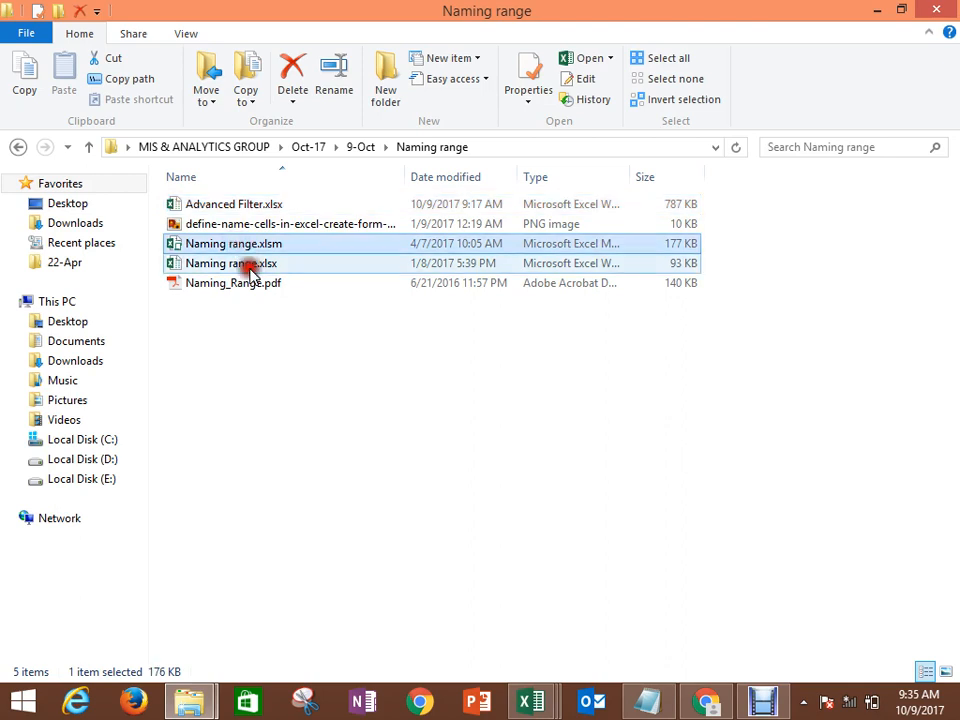
left_click(247, 248)
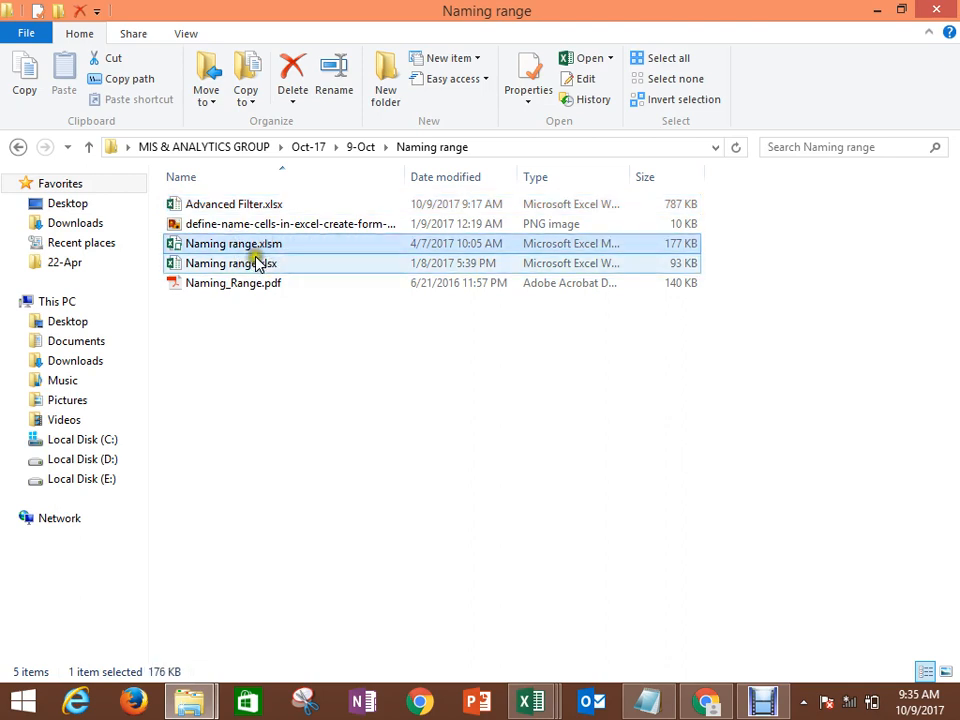
left_click(257, 263)
left_click(257, 247)
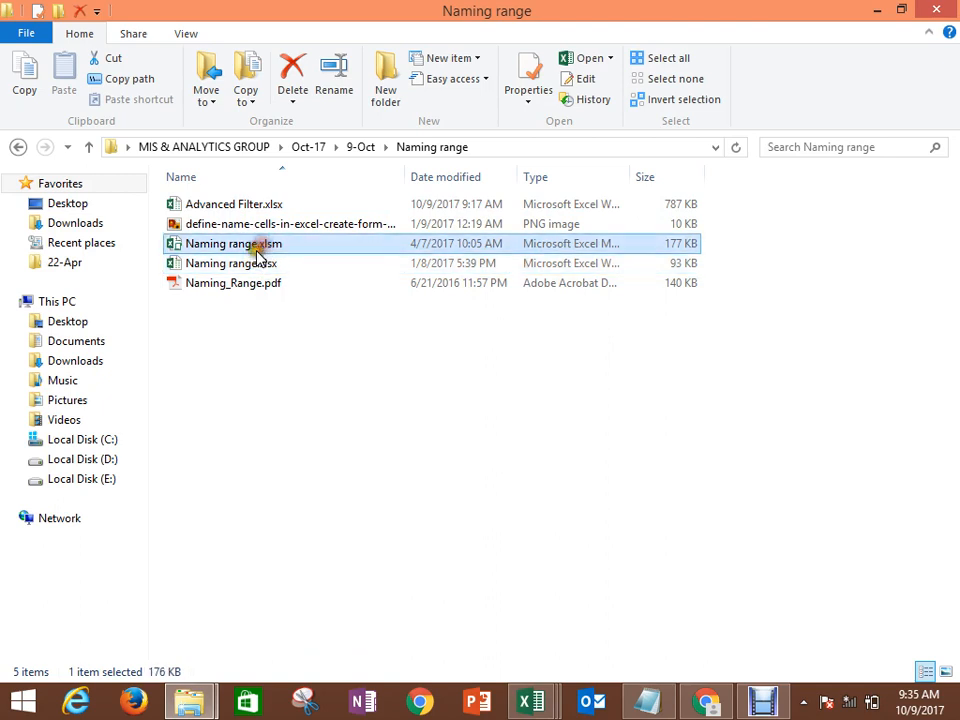
left_click(272, 248)
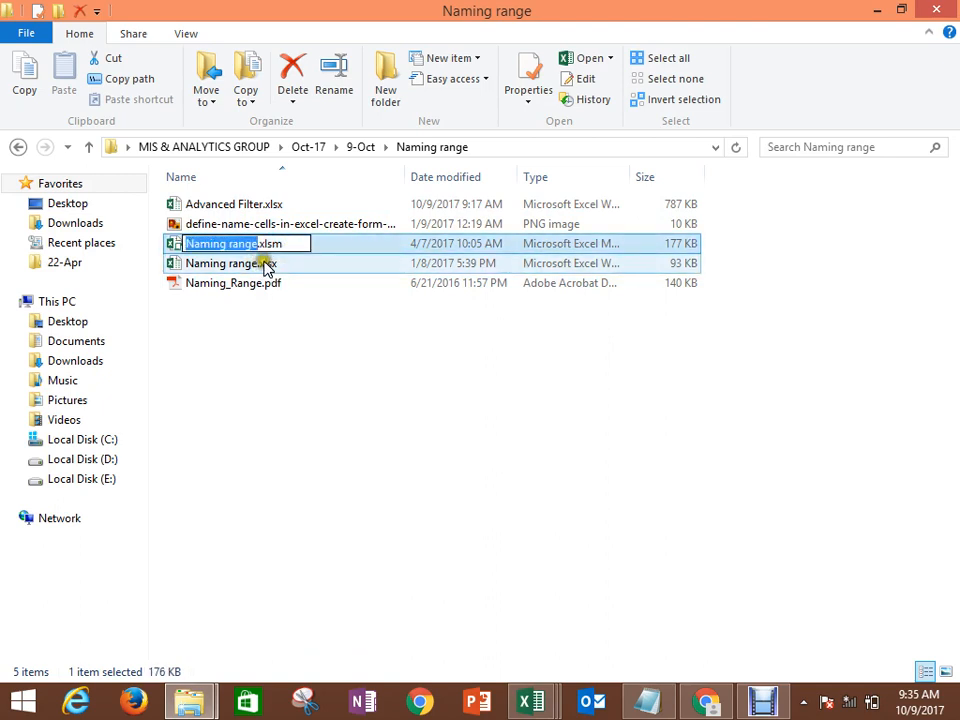
left_click(266, 265)
left_click(272, 246)
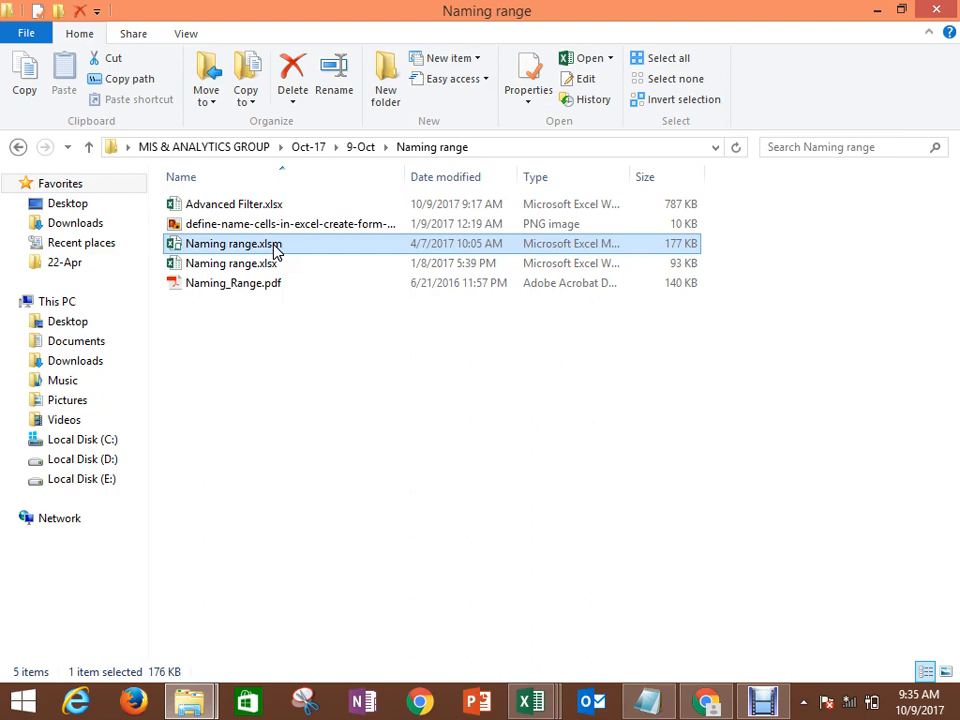
left_click(242, 222)
left_click(245, 203)
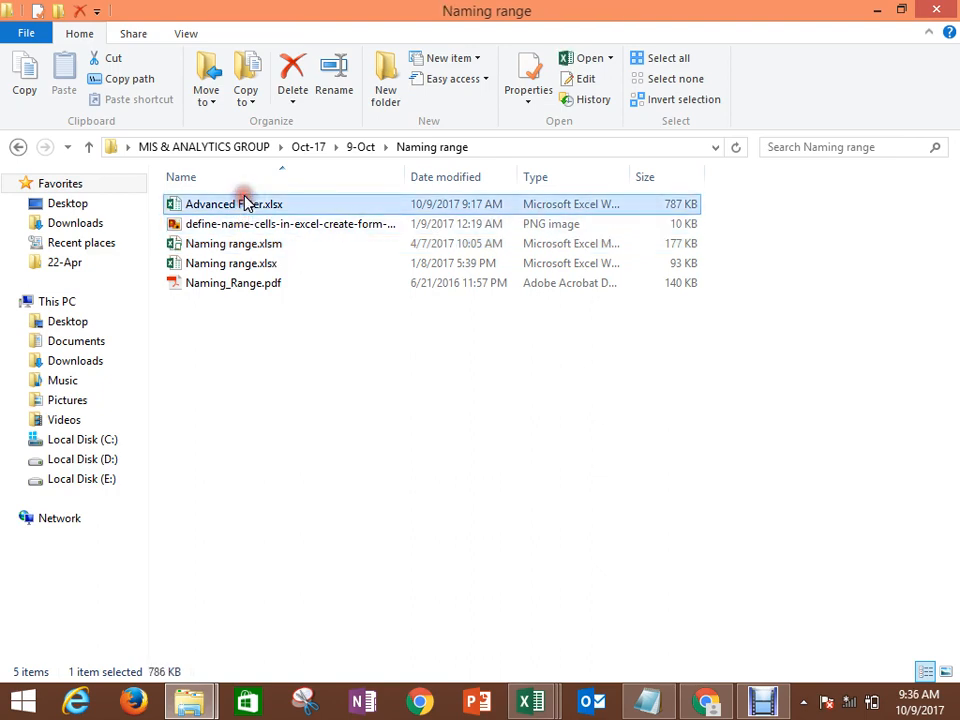
left_click(212, 245)
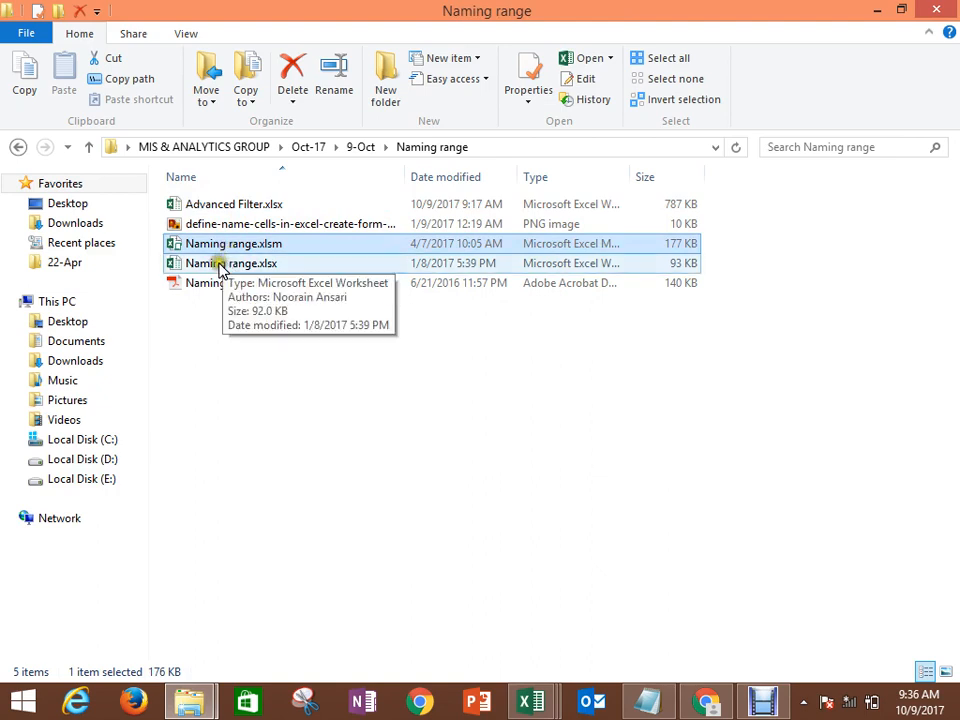
left_click(216, 263)
left_click(235, 244)
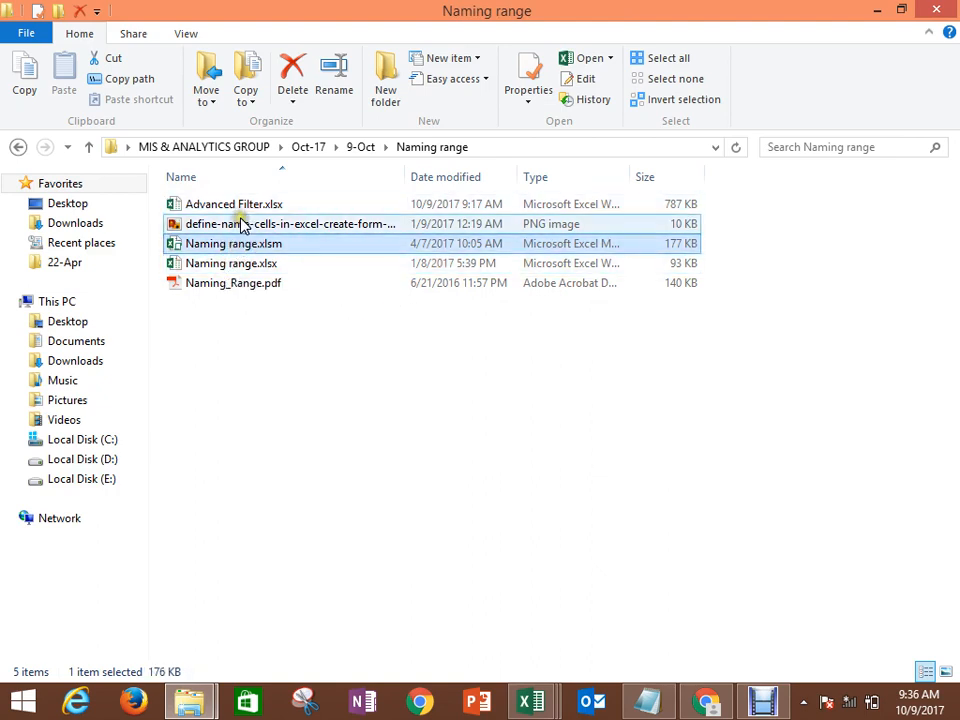
left_click(242, 224)
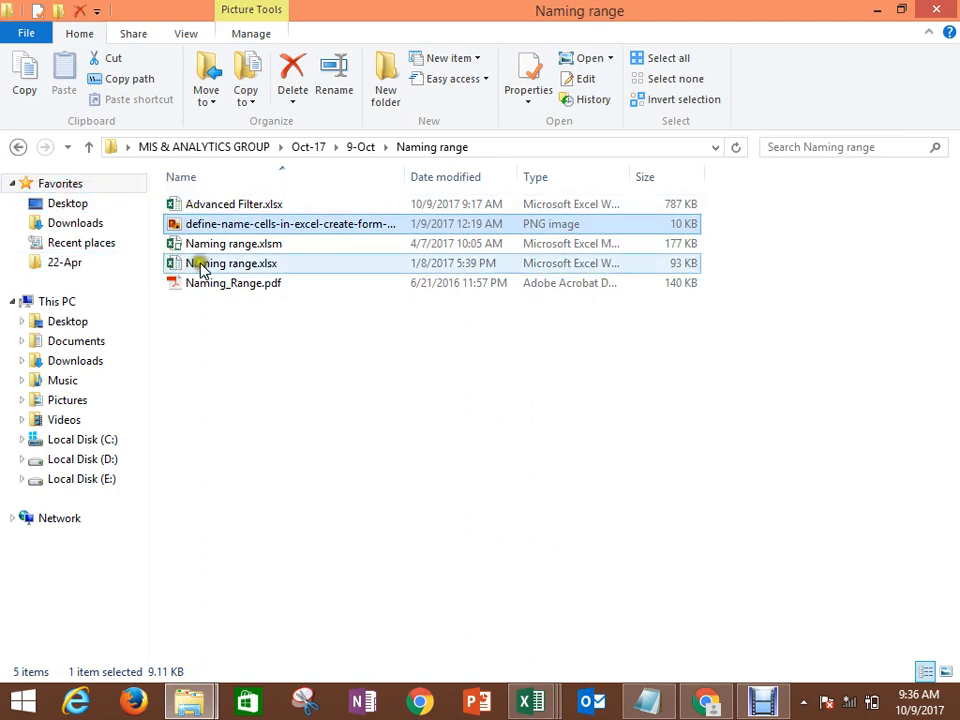
left_click(213, 286)
left_click(242, 243)
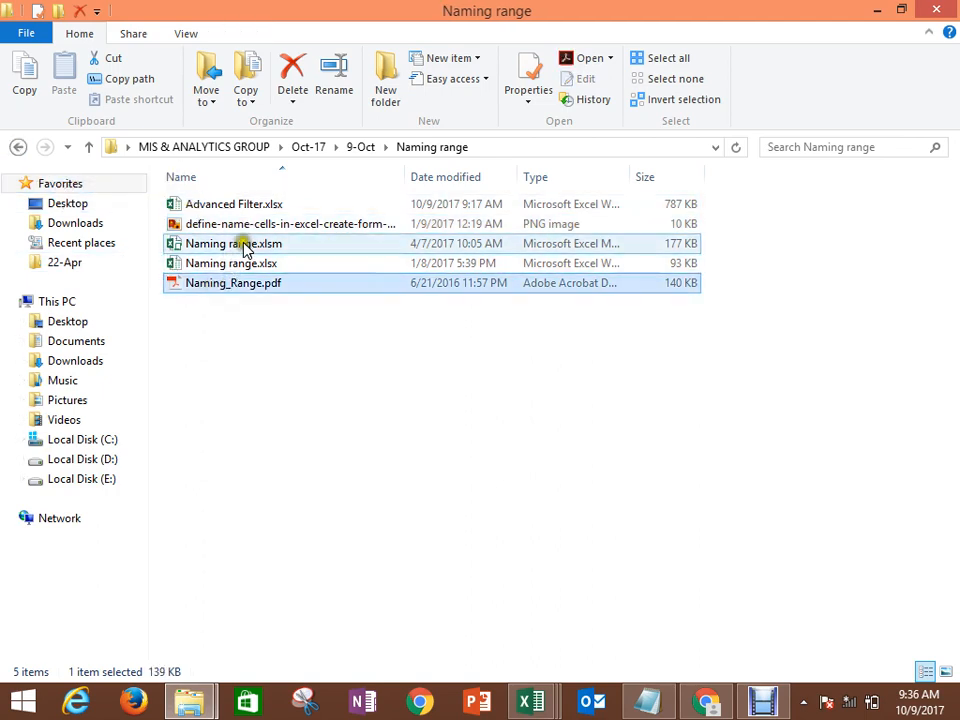
left_click(240, 224)
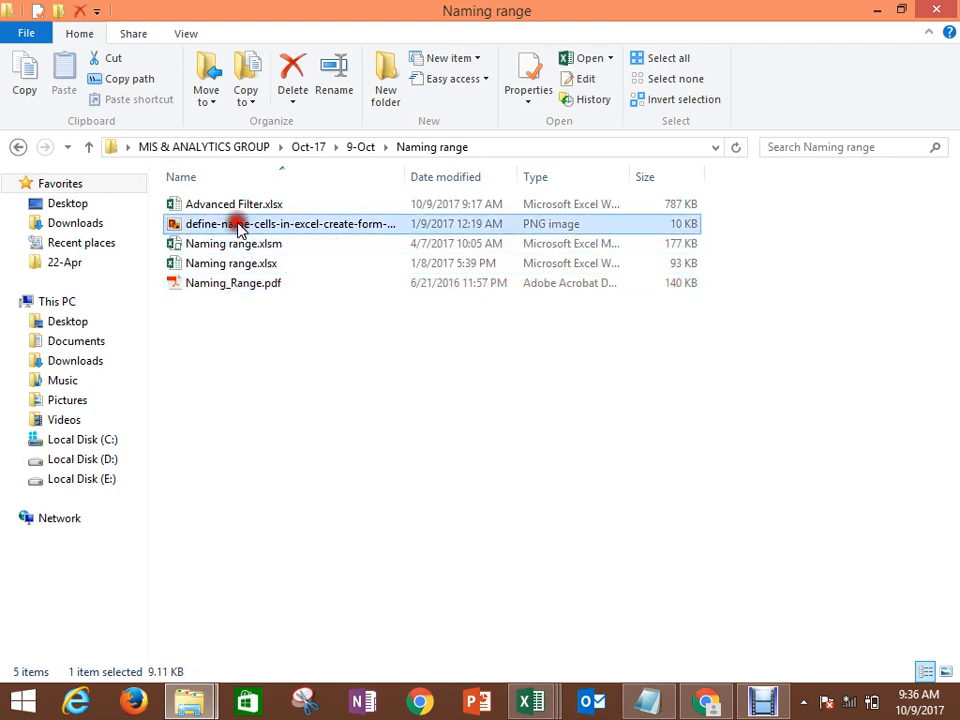
left_click(210, 244)
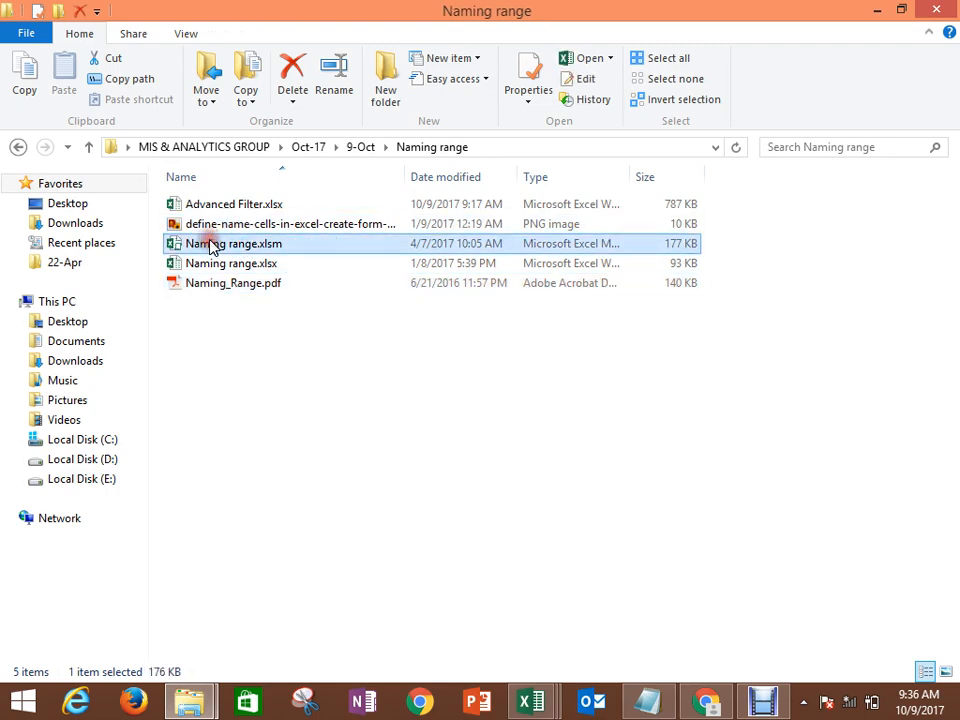
left_click(238, 225)
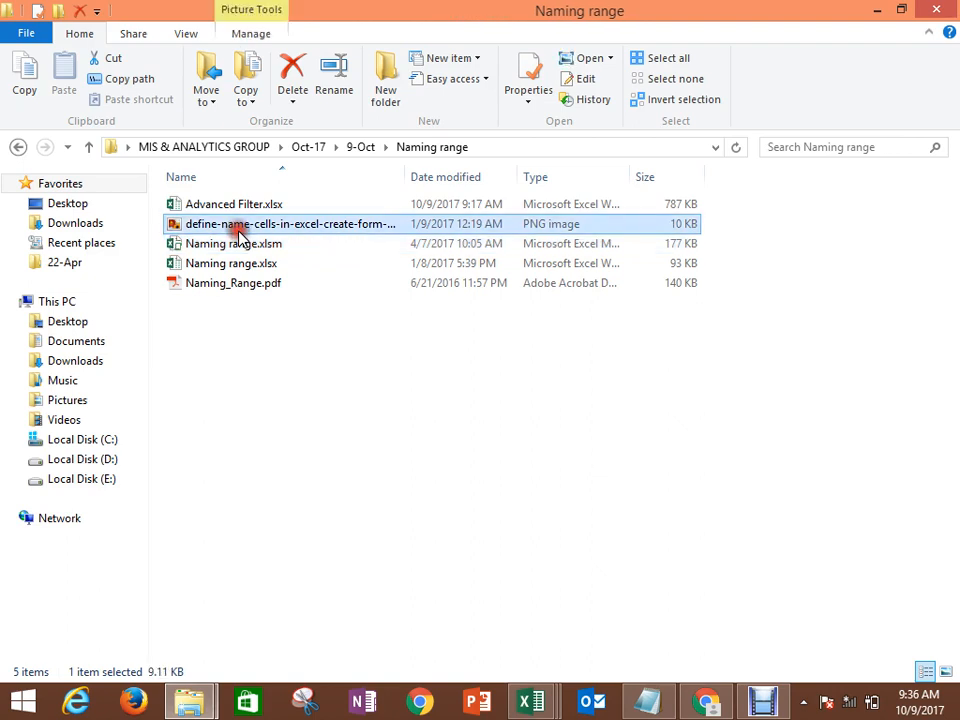
left_click(242, 246)
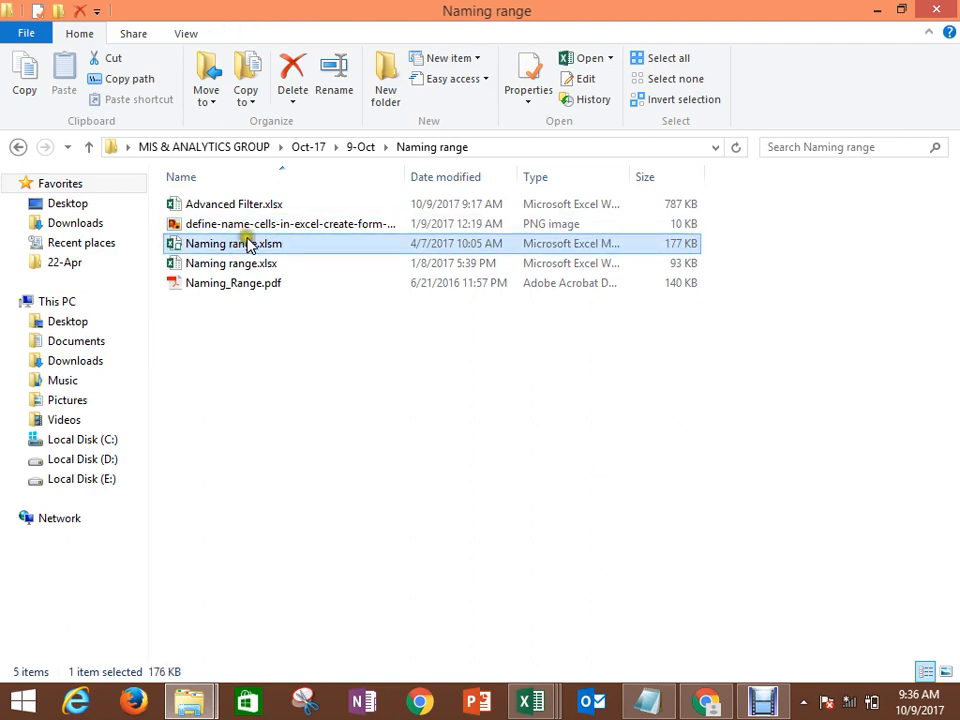
left_click(235, 226)
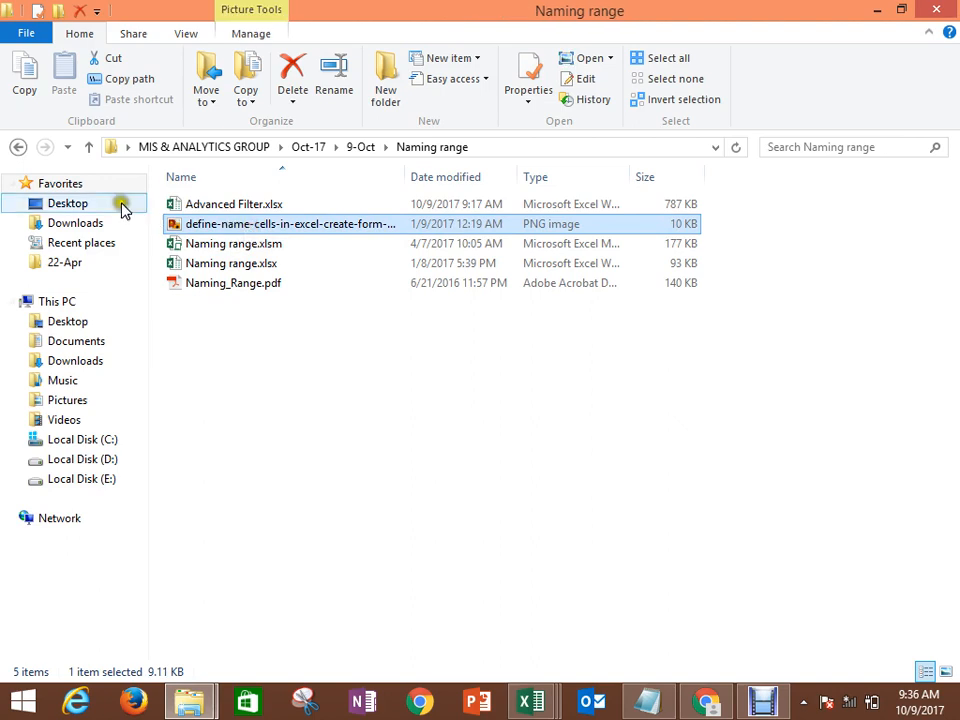
Step: Open the workbook Naming range.xlsm from the Naming range folder and bring up its first worksheet, SummarySheet
left_click(19, 148)
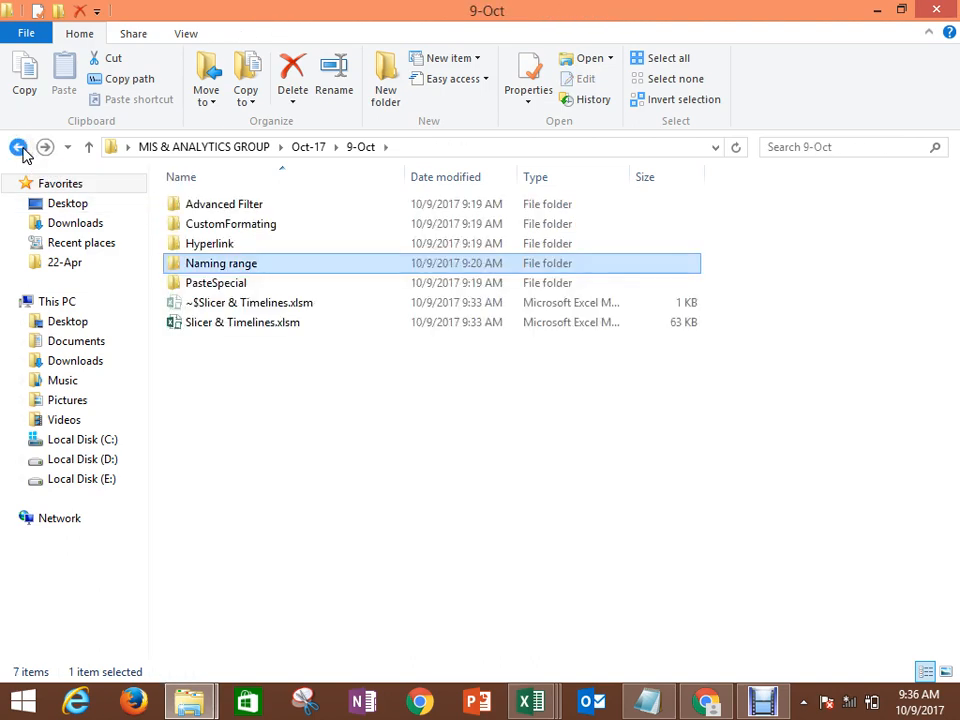
double_click(238, 267)
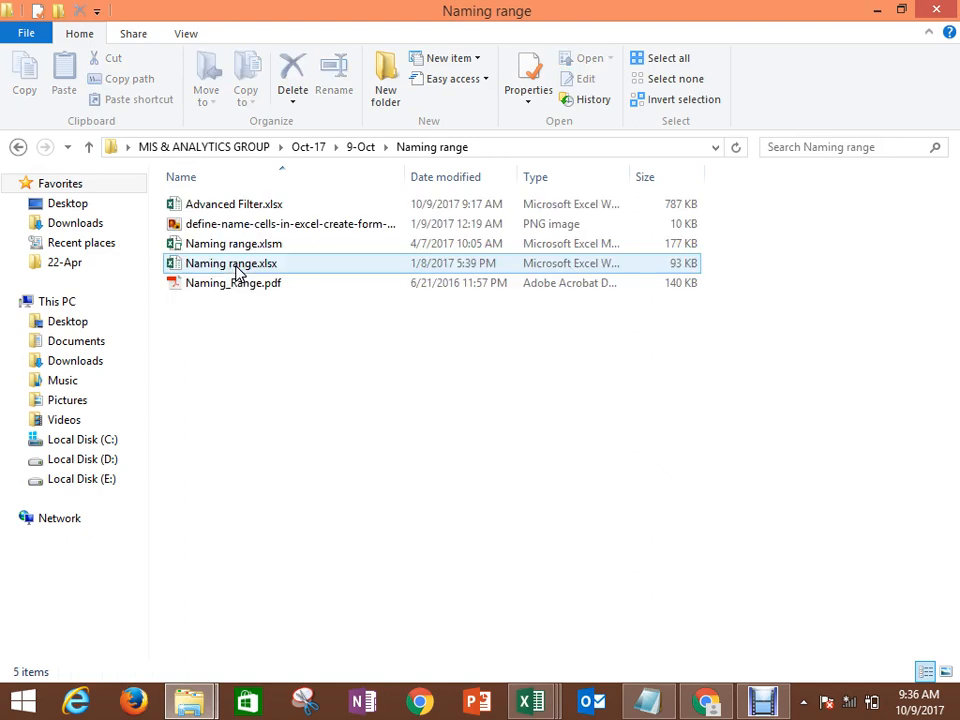
left_click(270, 228)
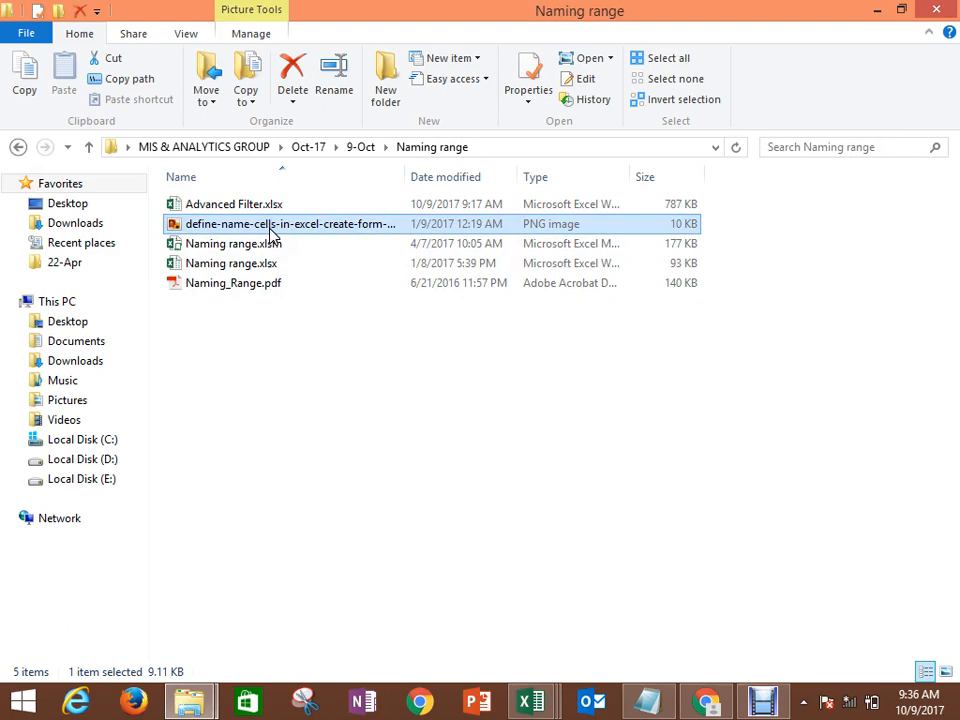
left_click(268, 244)
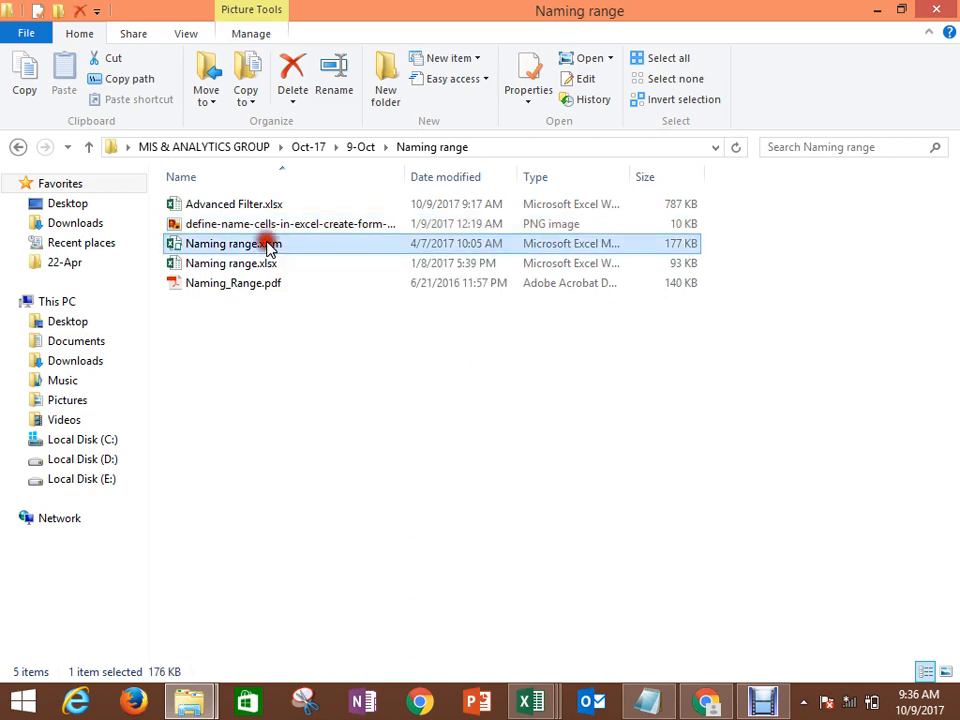
double_click(268, 244)
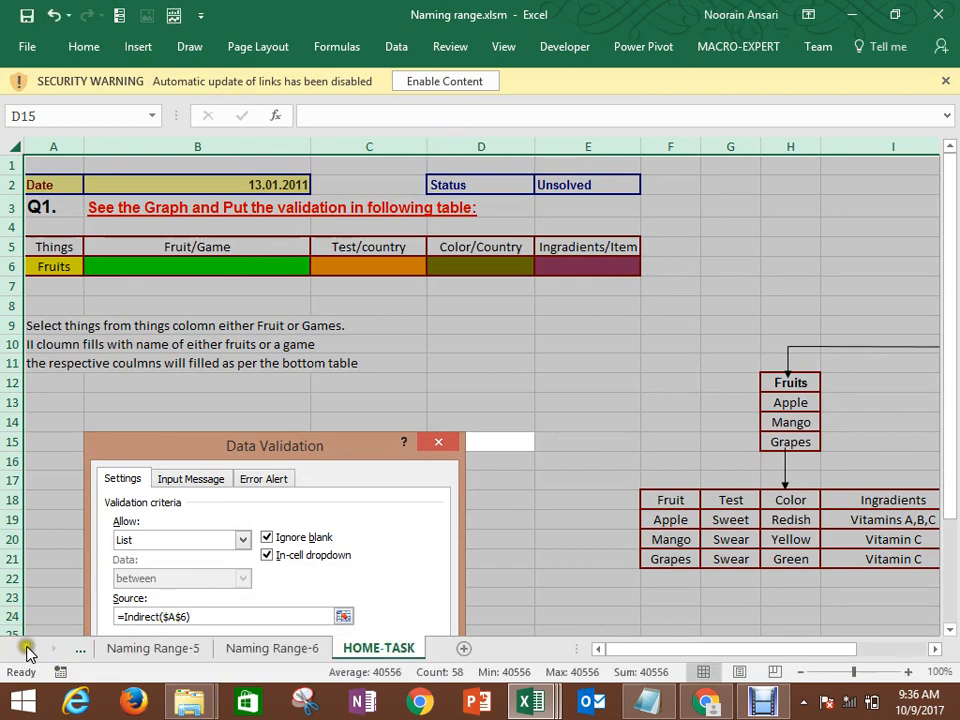
left_click(28, 650)
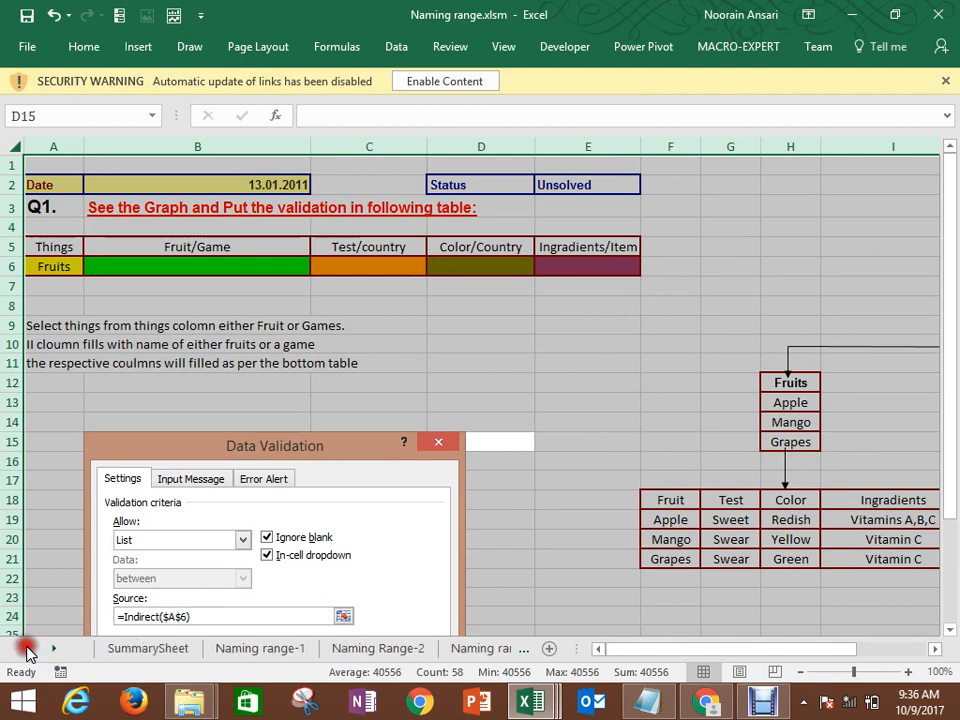
left_click(135, 651)
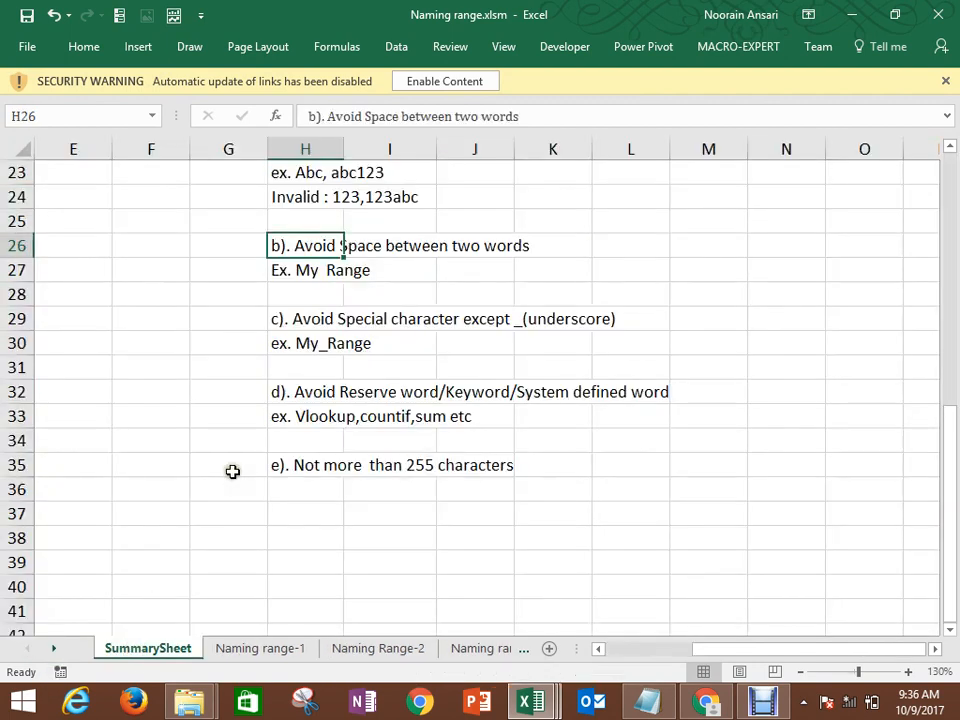
Step: Enable the blocked content of Naming range.xlsm and continue without updating the workbook's links
left_click(197, 349)
key("ctrl+Home")
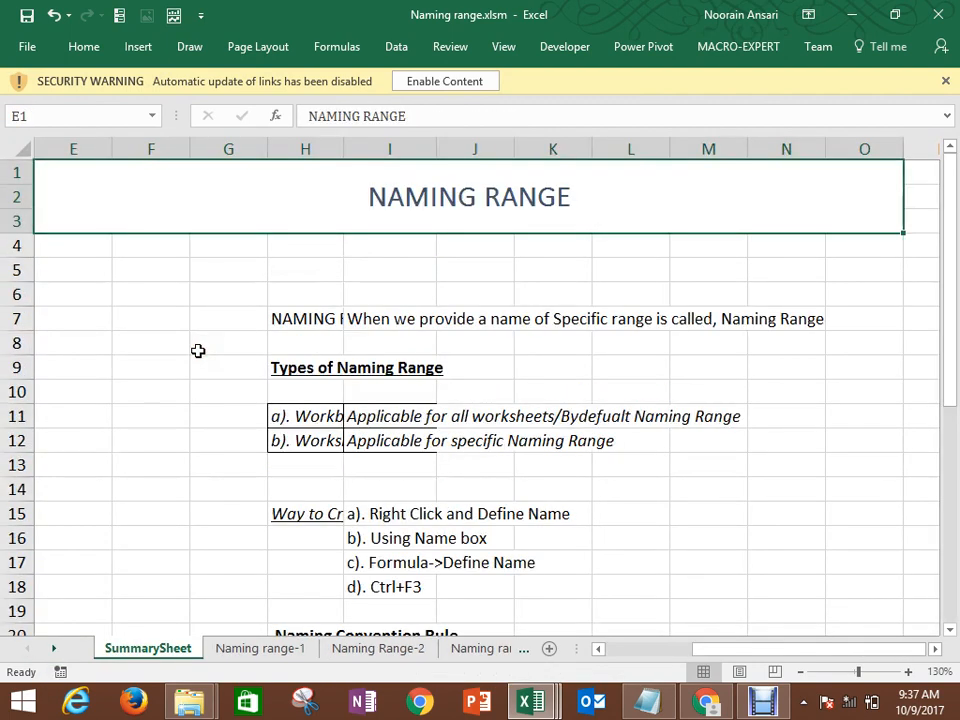
left_click(444, 82)
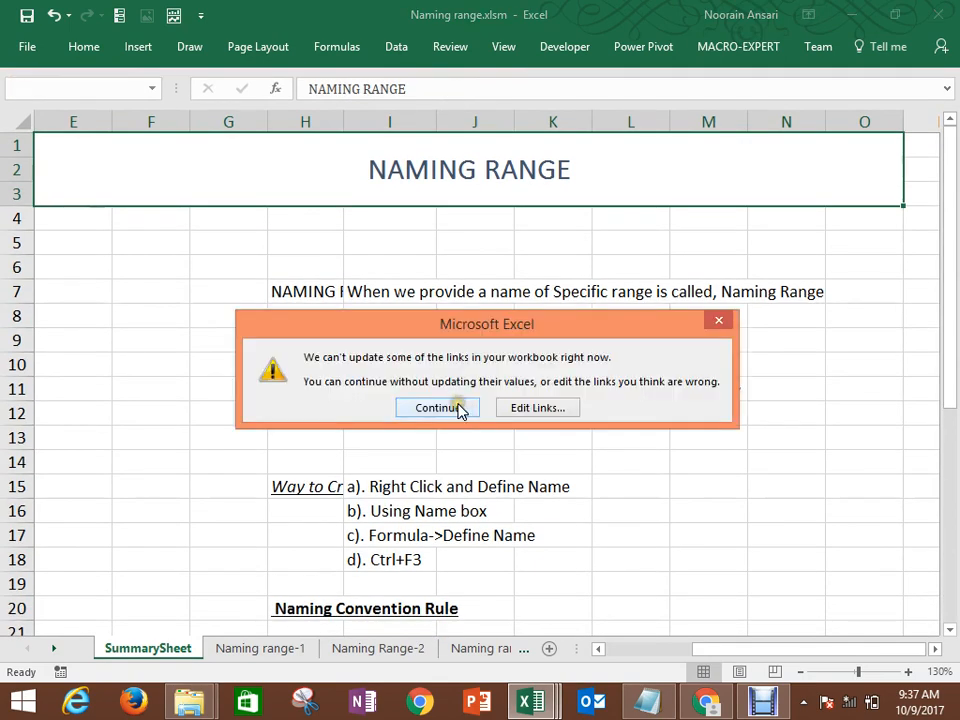
left_click(412, 401)
Step: Read through the naming range notes on SummarySheet, from the types of naming range down to the naming convention rules
left_click(194, 439)
key("Down")
key("Down")
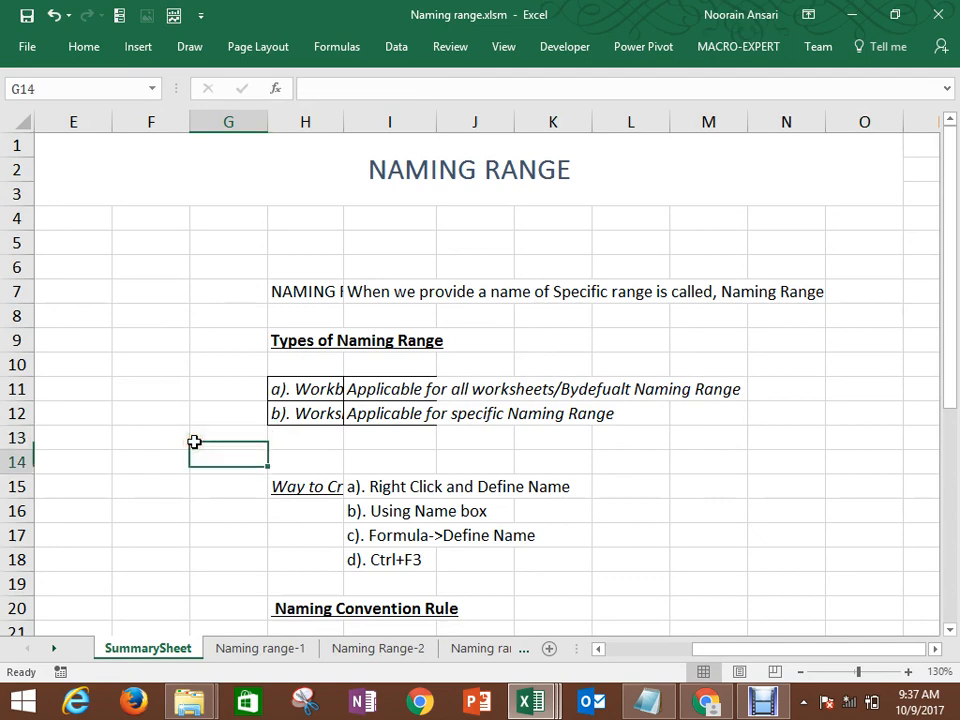
key("Down")
key("Down")
key("Down")
key("Down")
key("Down")
key("Down")
key("Down")
key("Down")
key("Down")
key("Down")
key("Down")
key("Down")
key("Down")
key("Down")
key("Down")
key("Down")
key("Down")
key("Down")
key("Down")
key("Down")
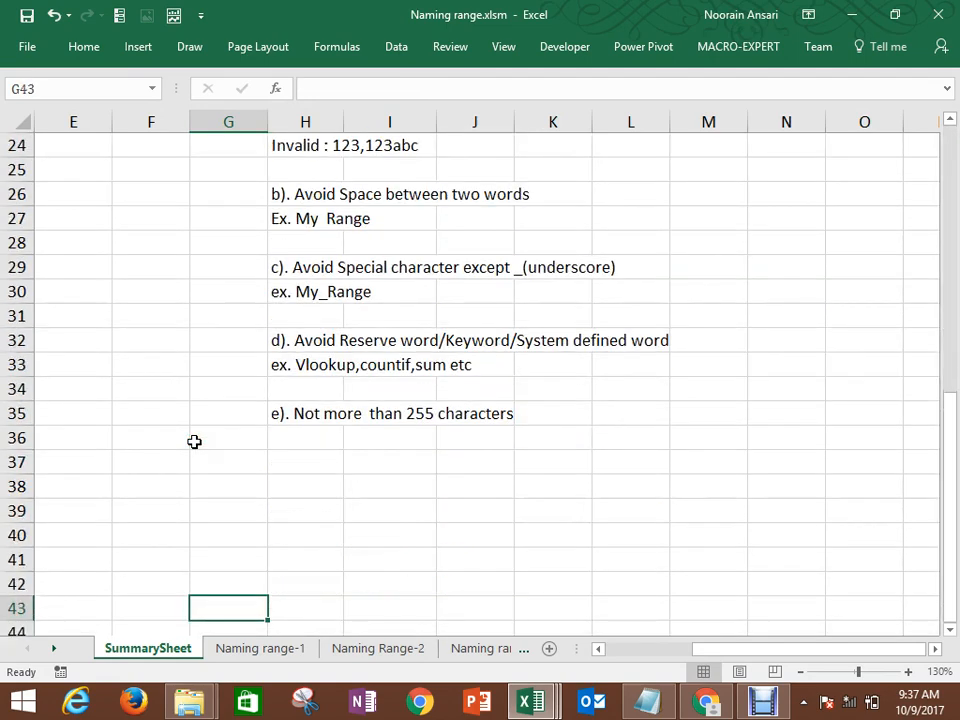
key("Up")
key("Up")
key("Up")
key("Up")
key("Up")
key("Up")
key("Up")
key("Up")
key("Up")
key("Up")
key("Up")
key("Up")
key("Up")
key("Up")
key("Up")
key("Up")
key("Up")
key("Up")
key("Up")
key("Up")
key("Up")
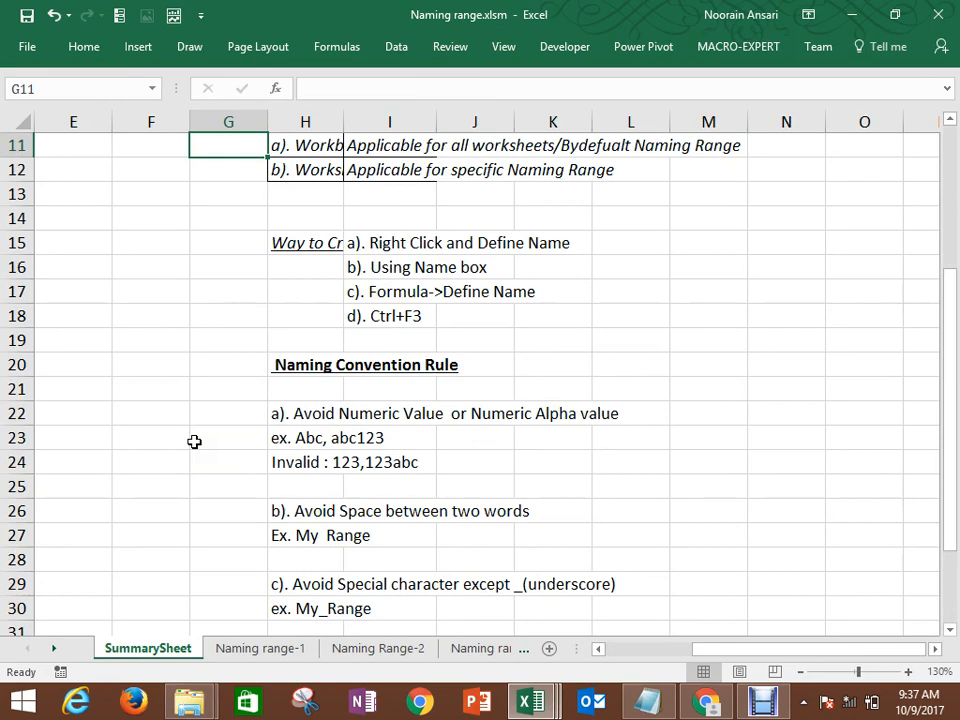
Step: Fit the width of column H on SummarySheet to its contents and return to the NAMING RANGE title
left_click_drag(345, 121, 345, 121)
double_click(345, 121)
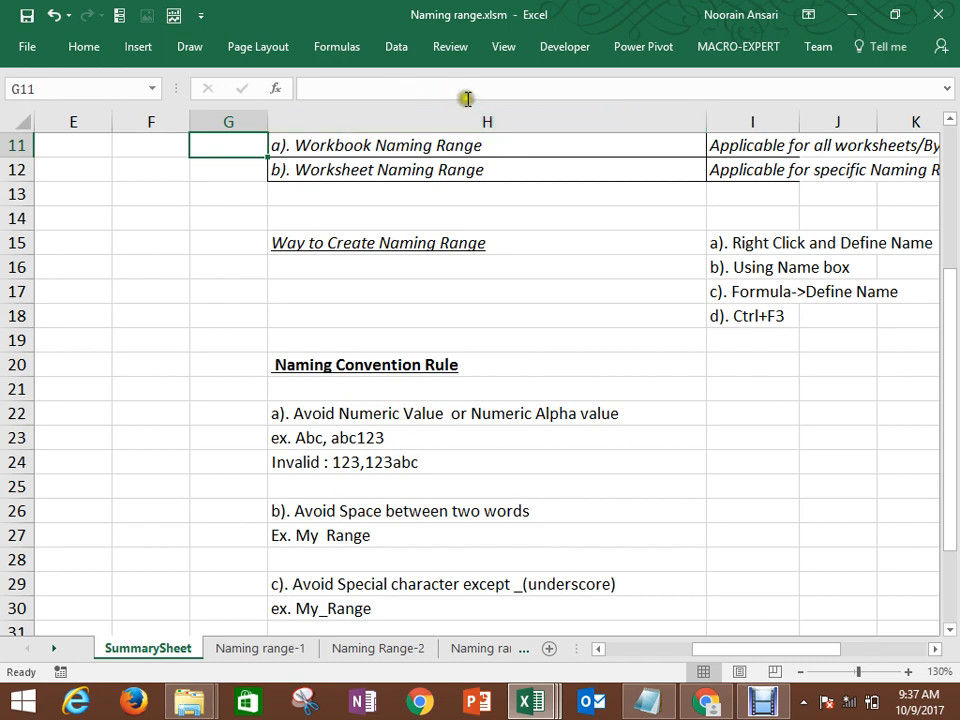
left_click(406, 162)
key("Up")
key("Up")
key("ctrl+Home")
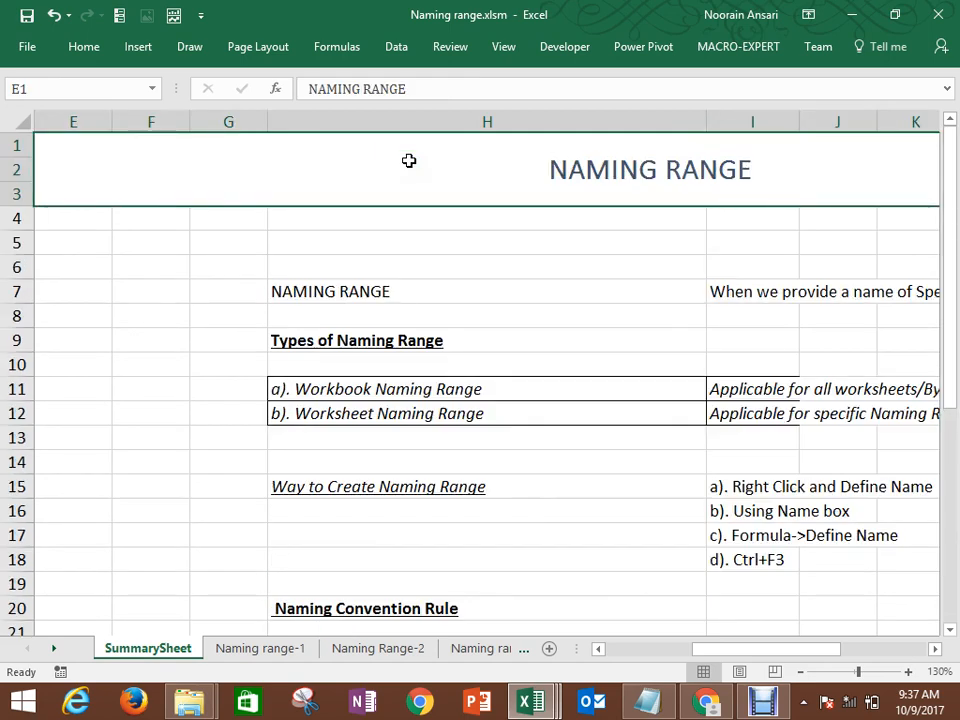
Step: Go down column H of SummarySheet from the title to review the definition, types and creation methods of naming ranges
key("Down")
key("Down")
key("Down")
key("Down")
key("Down")
key("Down")
key("Down")
key("Down")
key("Down")
key("Down")
key("Down")
key("Down")
key("Down")
key("Down")
key("Down")
key("Down")
key("Down")
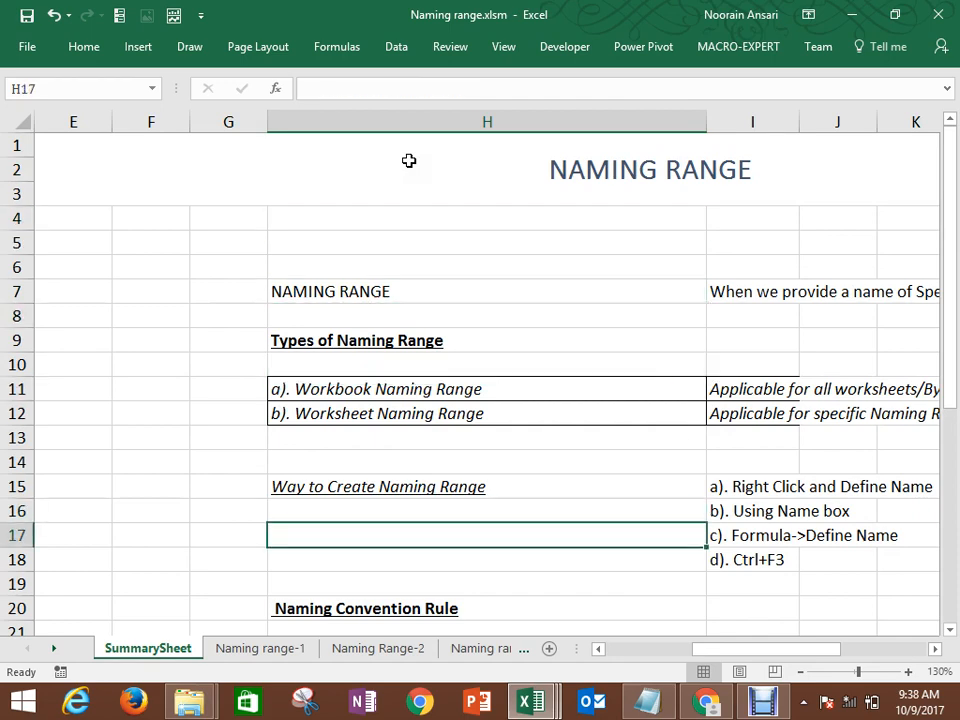
key("Down")
key("Down")
key("Down")
key("Down")
key("Up")
key("Up")
key("Up")
key("Up")
key("Up")
key("Up")
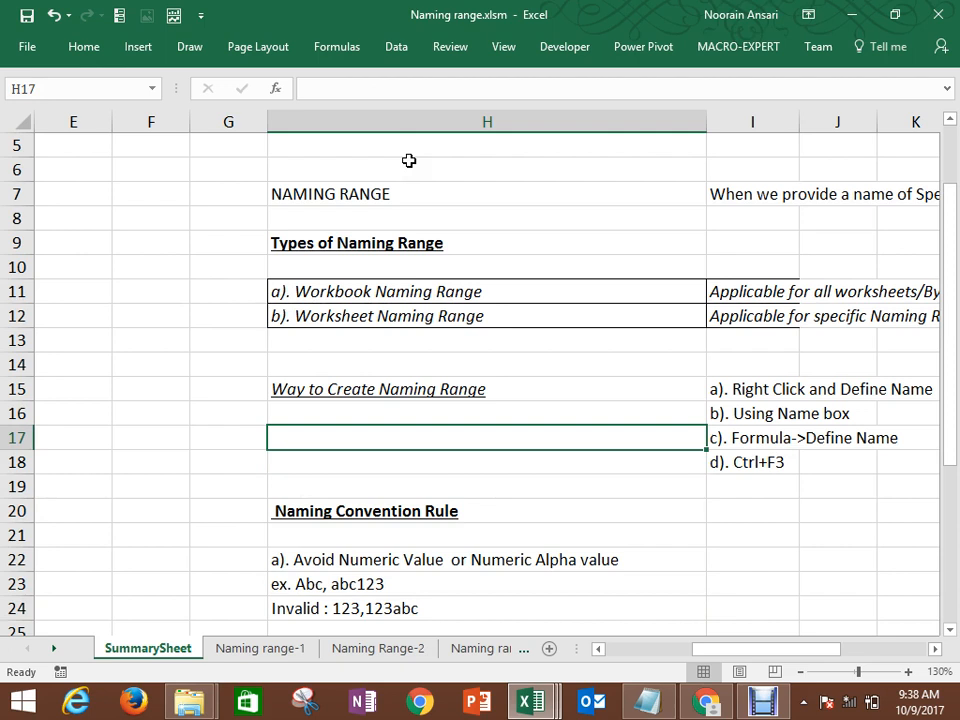
Step: Examine the workbook and worksheet naming range entries, the ways to create them and the first naming convention rule
left_click(368, 290)
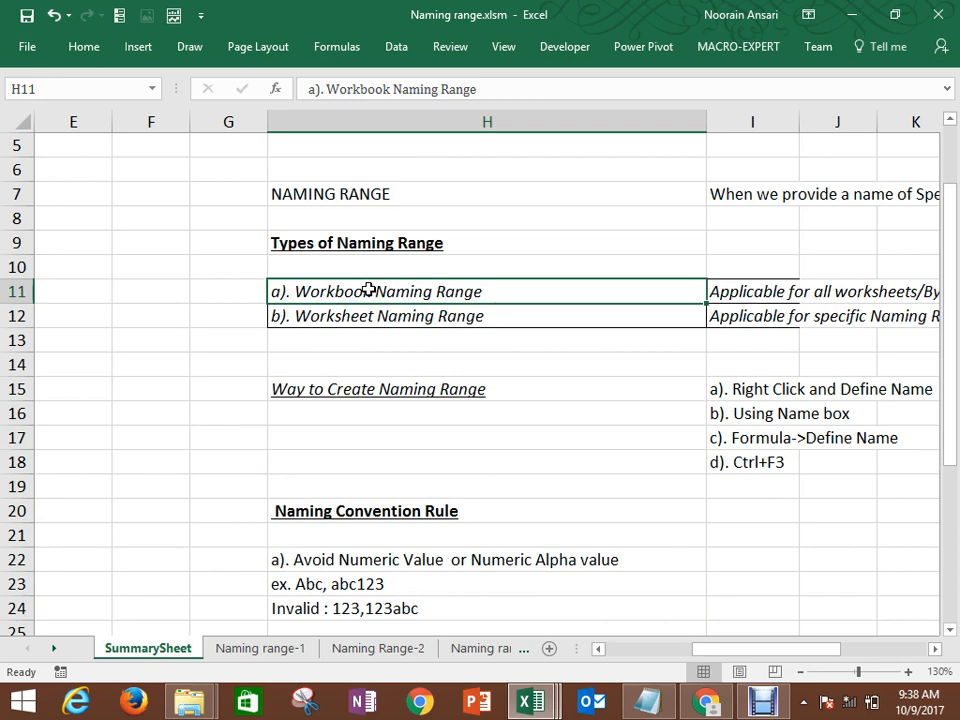
left_click(336, 322)
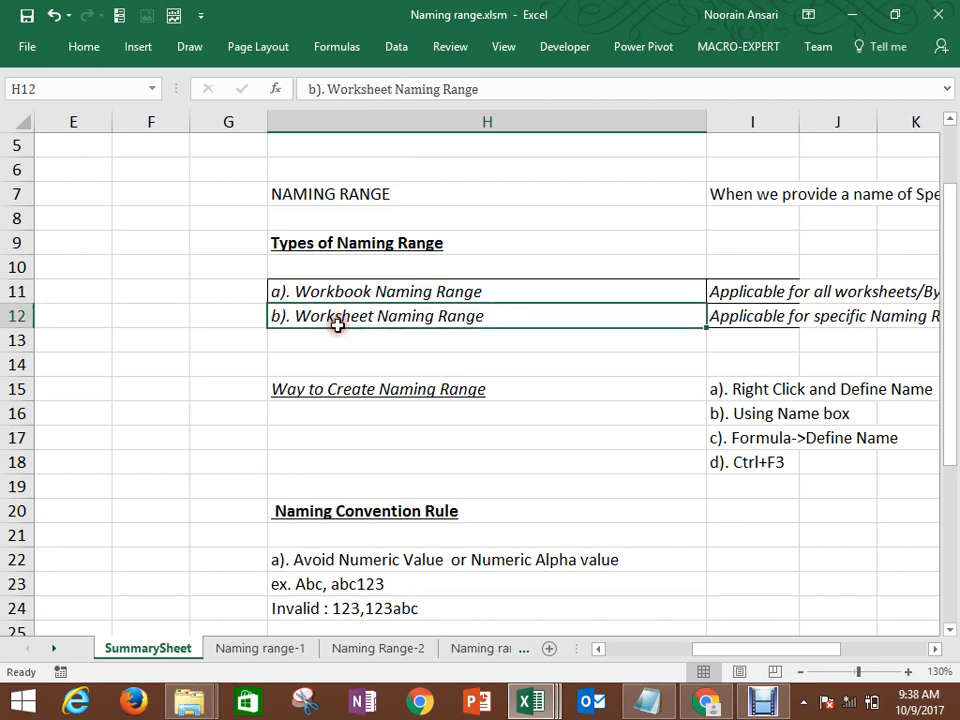
key("Right")
key("Right")
key("Right")
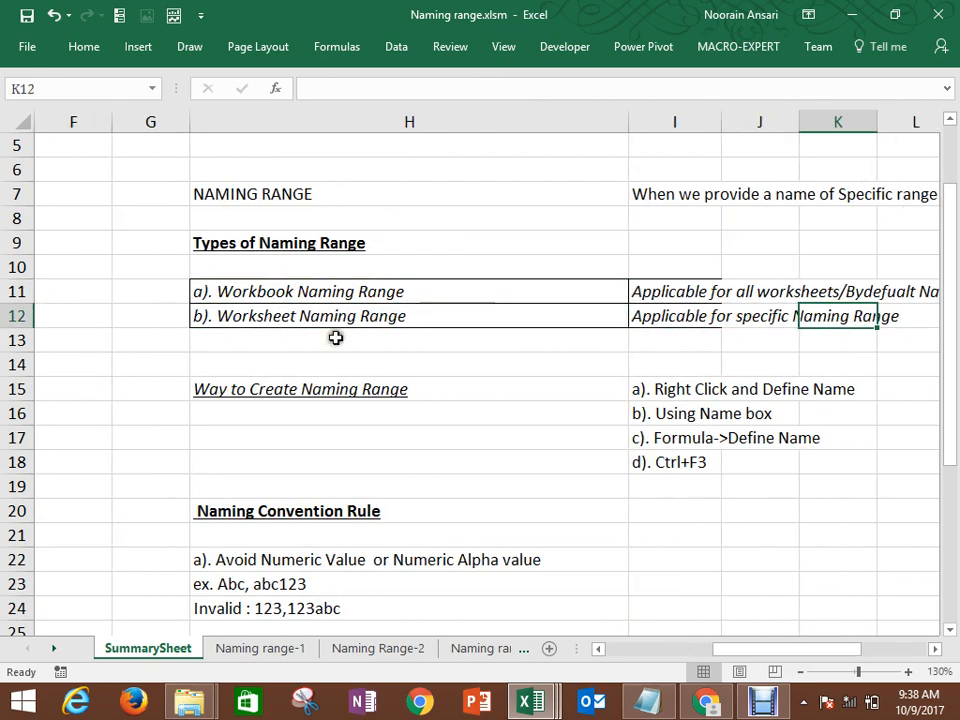
left_click(310, 386)
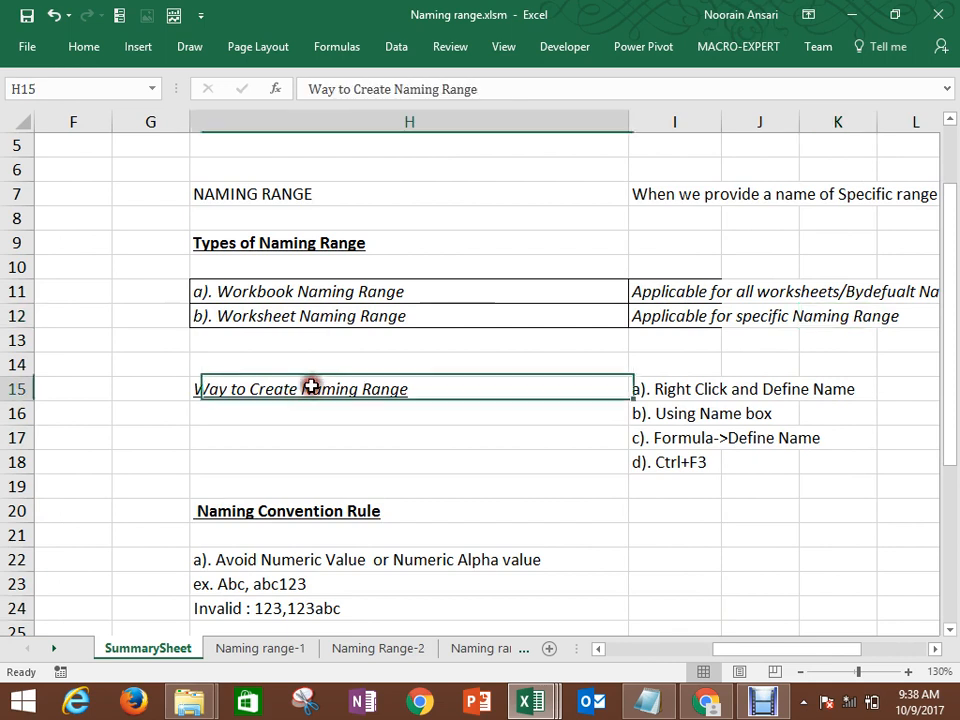
left_click(290, 441)
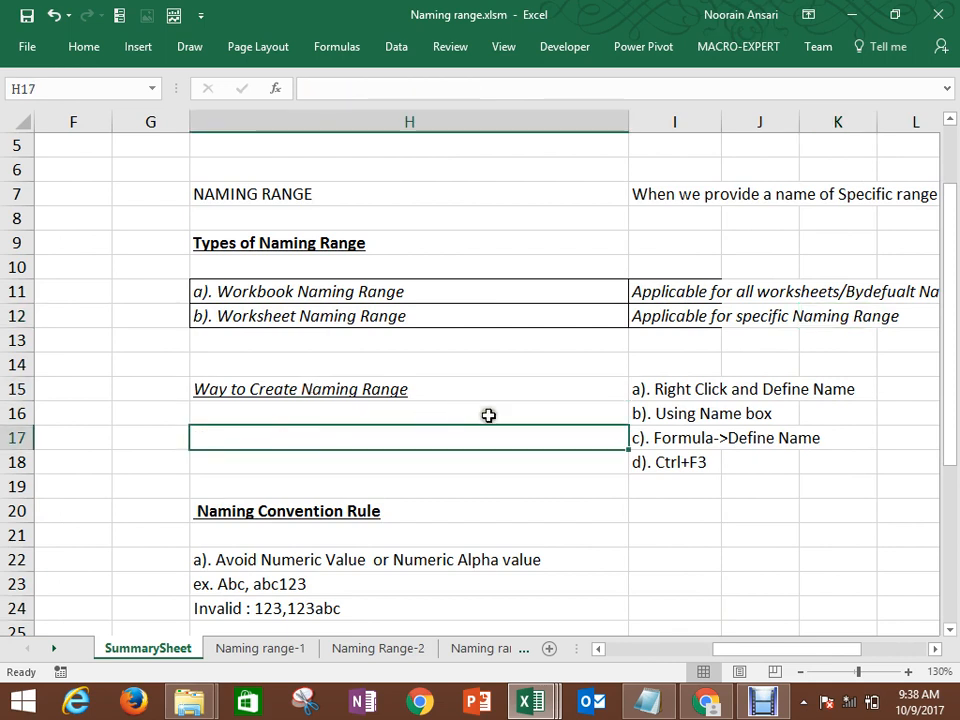
left_click(395, 563)
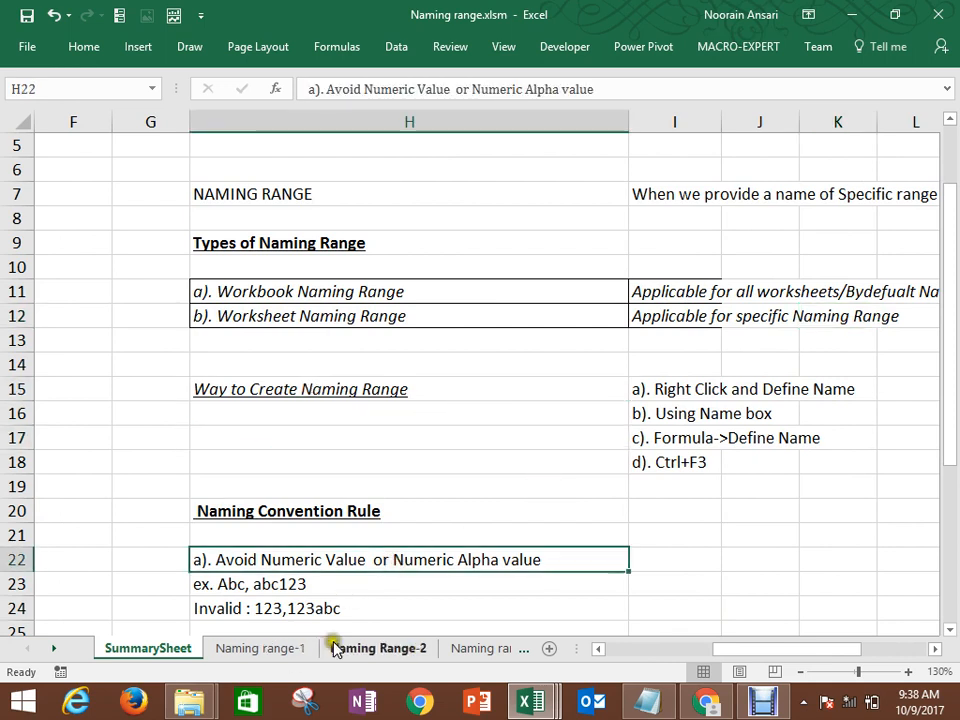
left_click(348, 469)
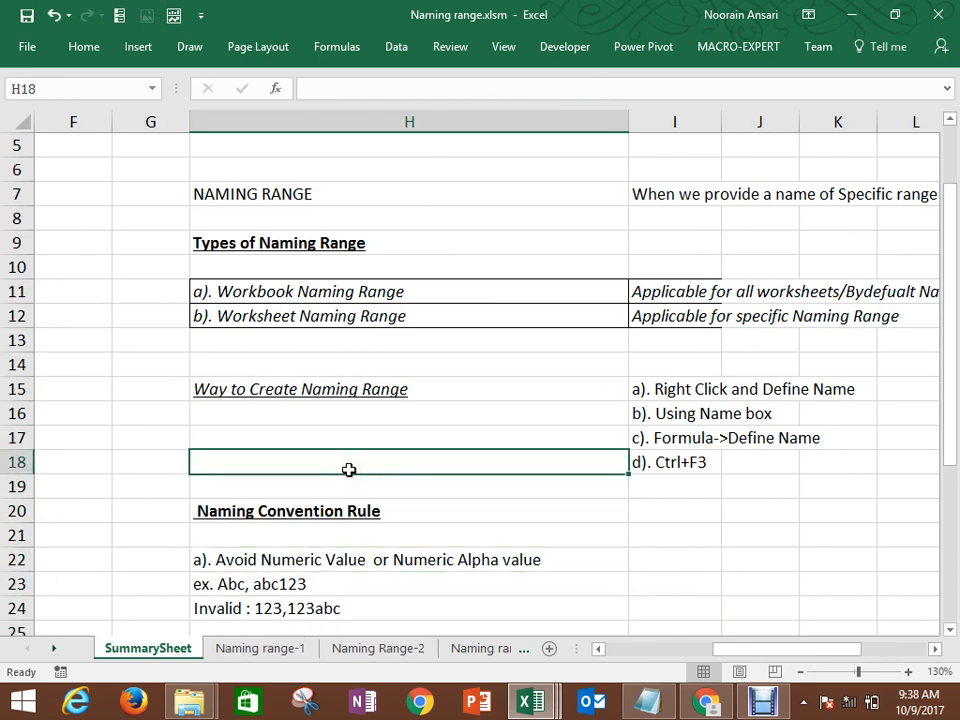
Step: Switch to workbook Book3, merge and center cells E1:K3 on Sheet1, and enter the title NAMING RANGE
left_click(253, 647)
left_click(156, 656)
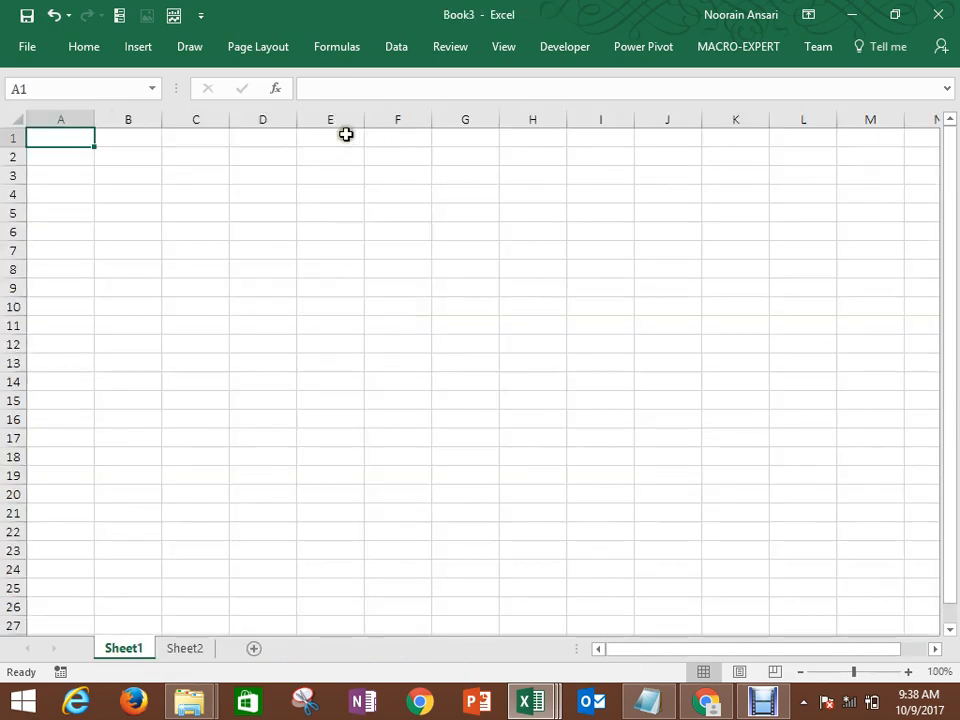
left_click_drag(345, 137, 395, 139)
left_click_drag(720, 154, 739, 167)
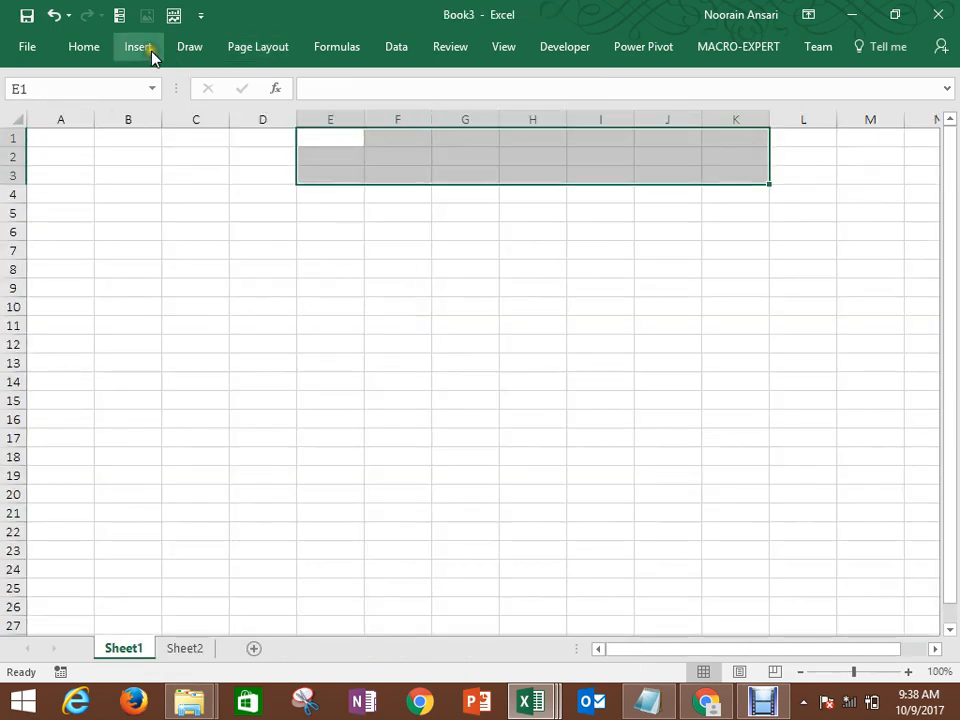
left_click(88, 46)
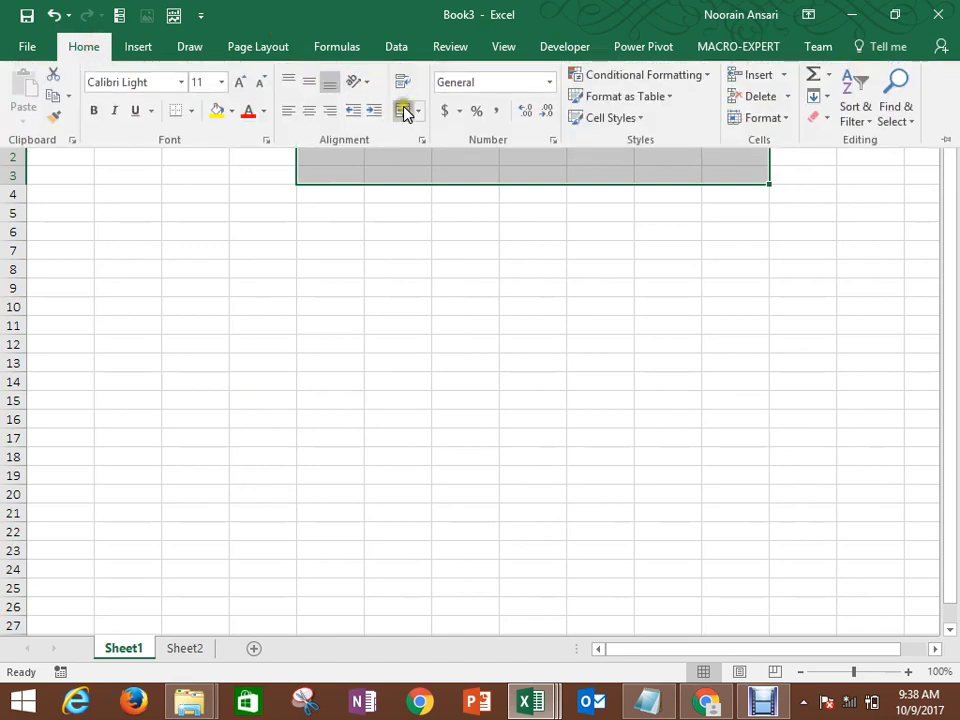
left_click(403, 110)
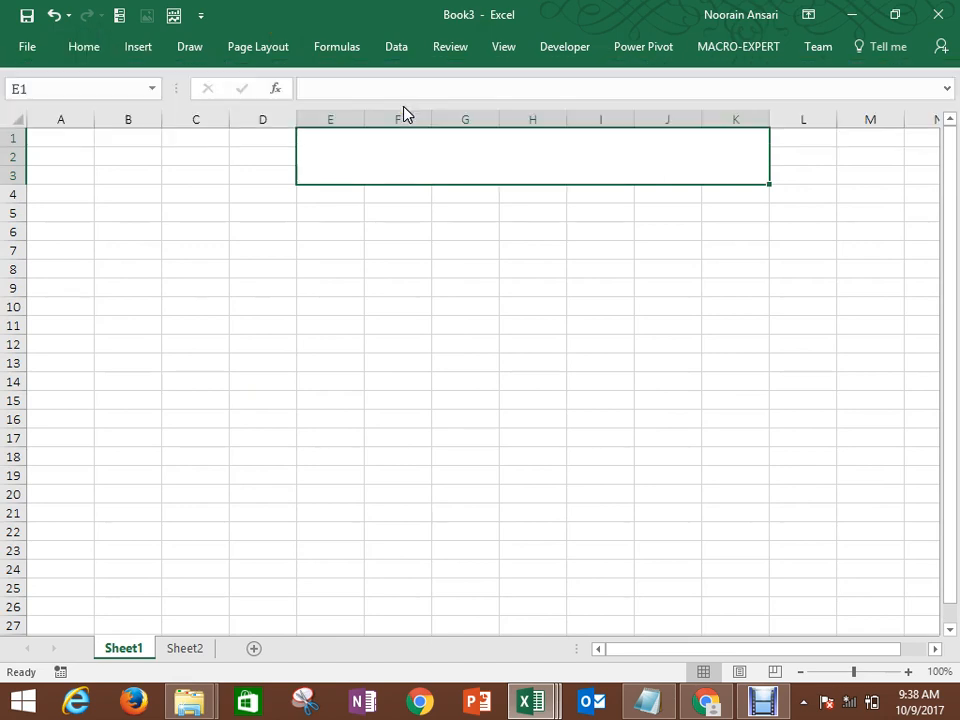
type("NAMING RANGE")
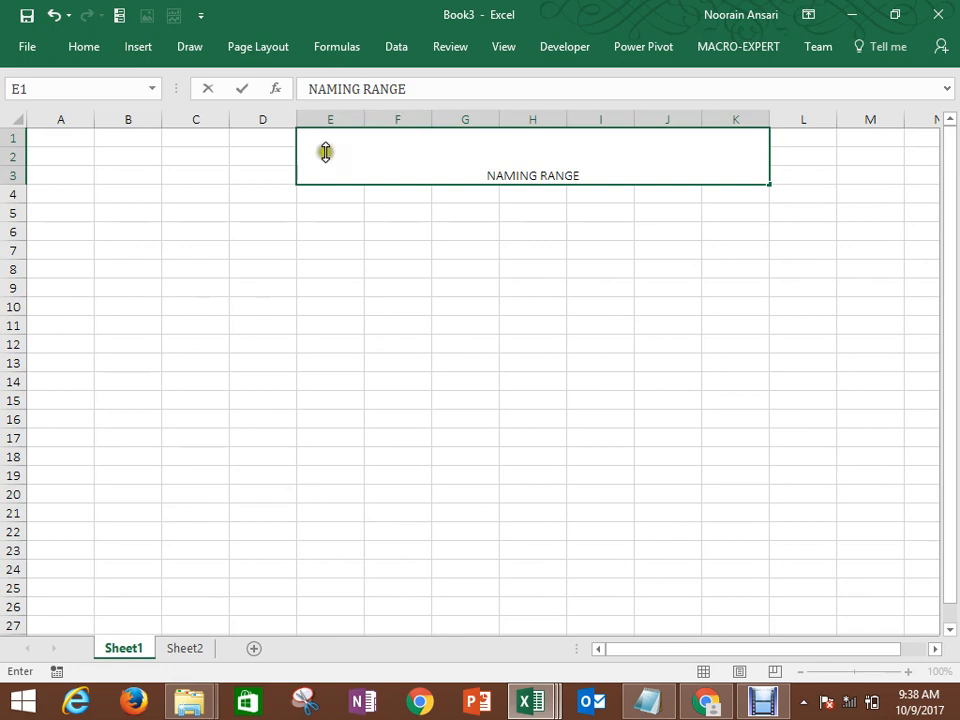
key("Return")
left_click(197, 195)
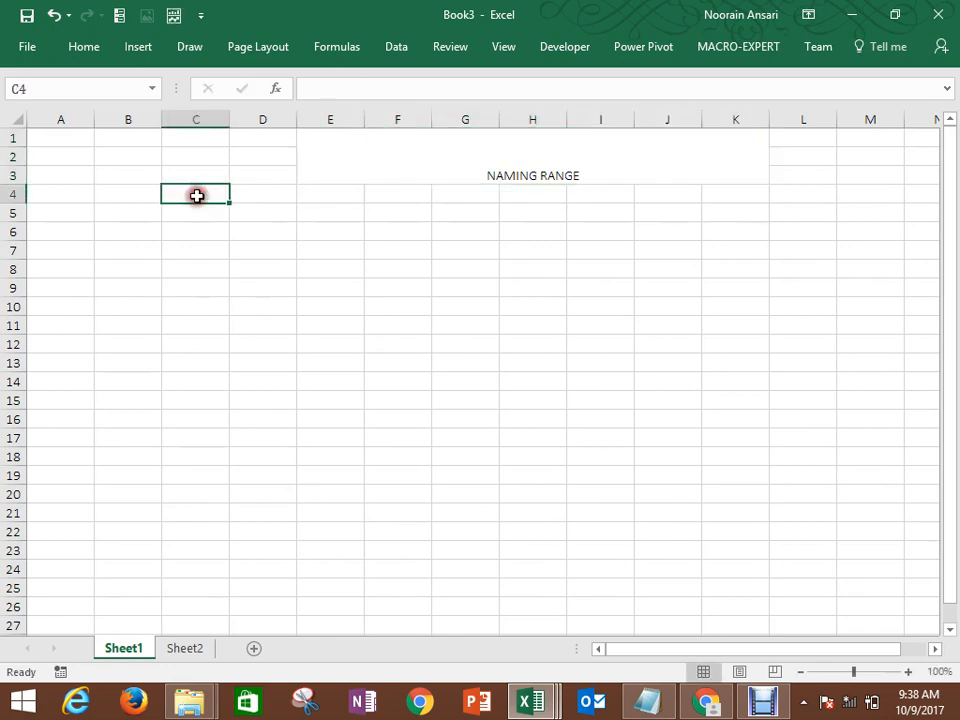
right_click(197, 195)
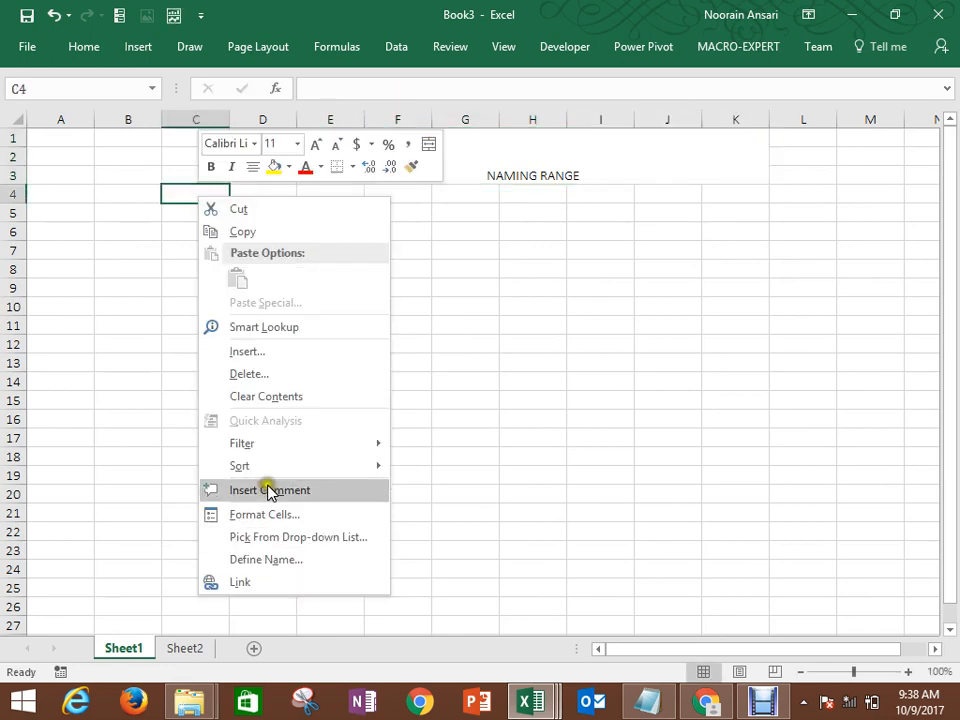
mouse_move(279, 447)
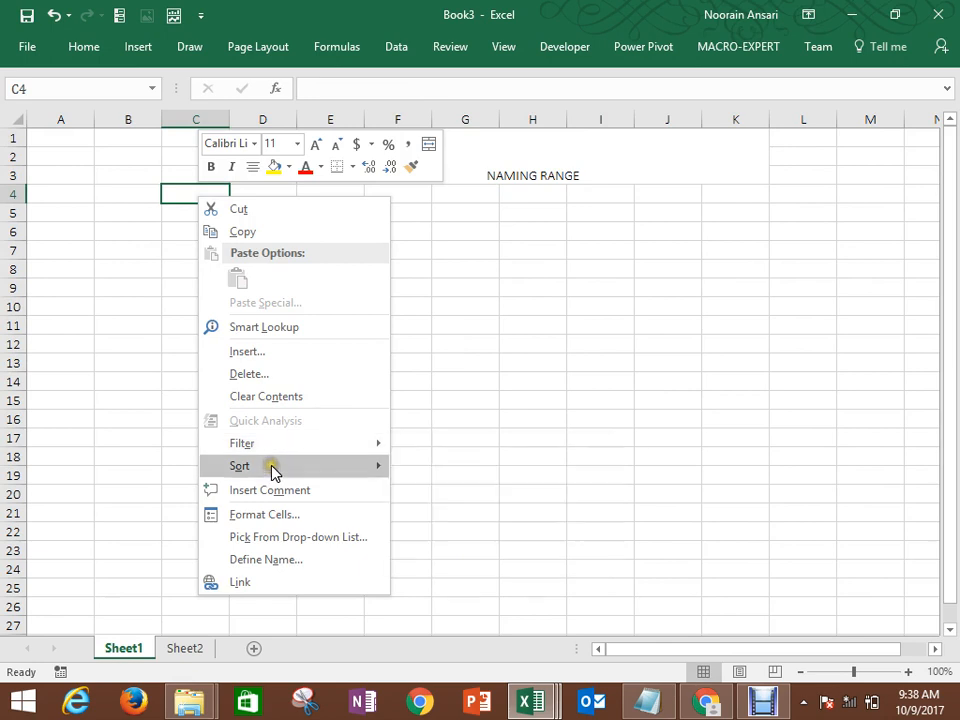
mouse_move(273, 472)
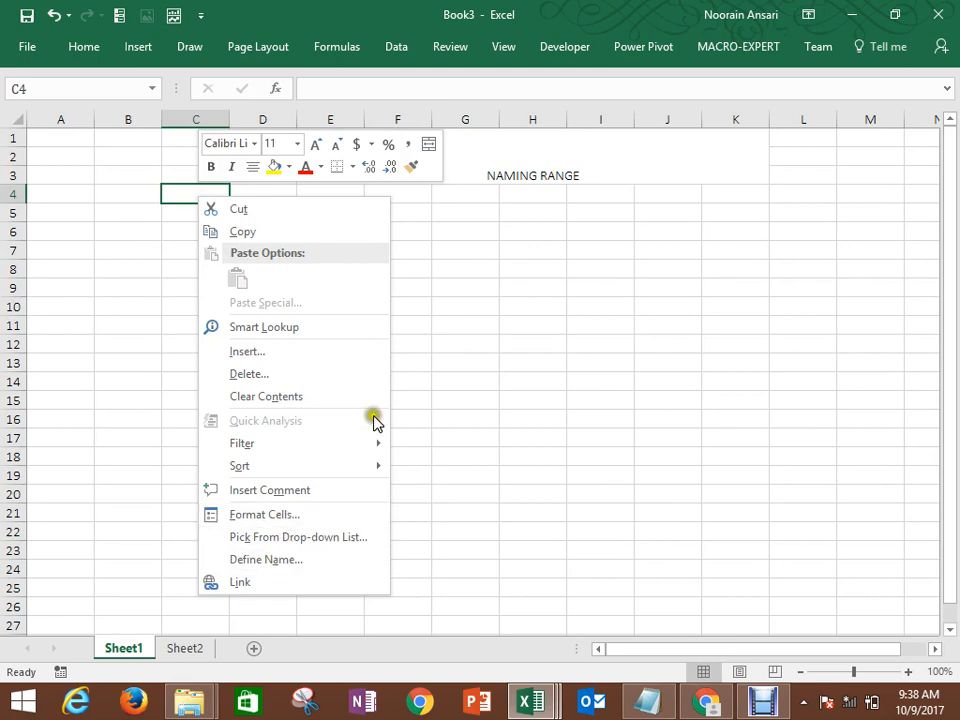
left_click(452, 340)
Step: Middle-align the NAMING RANGE title vertically in the merged cell and apply the Title cell style to it
left_click(549, 152)
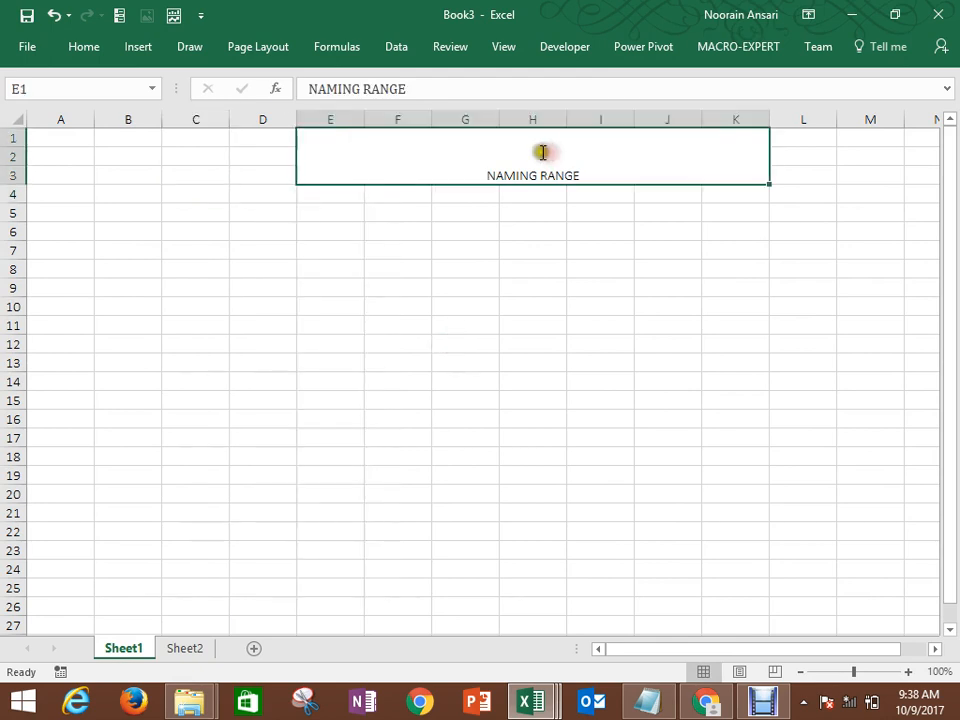
left_click(85, 47)
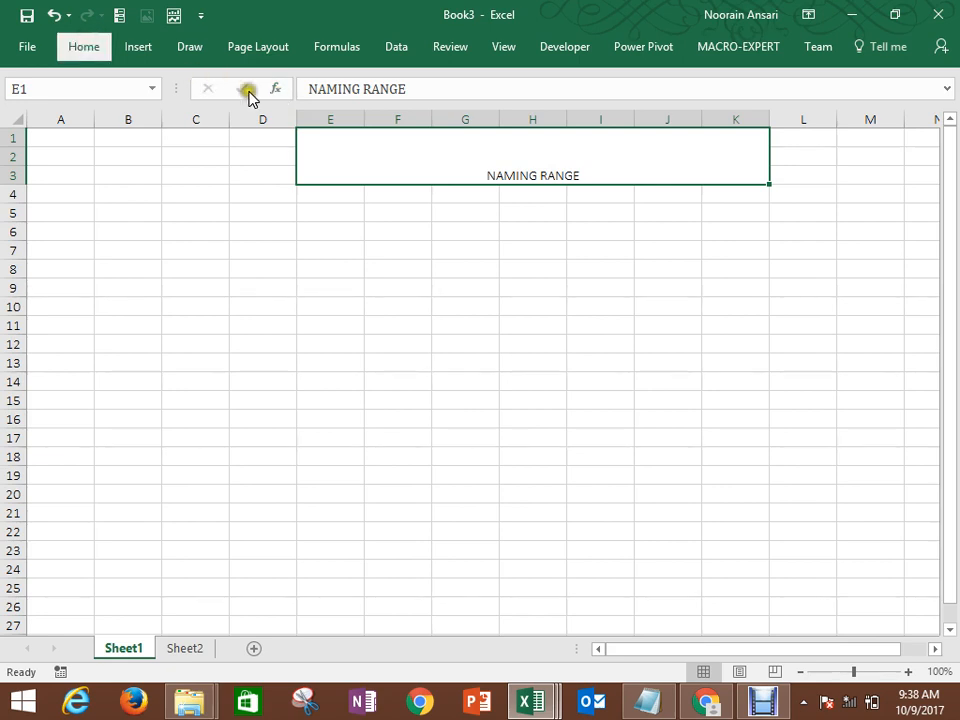
left_click(308, 83)
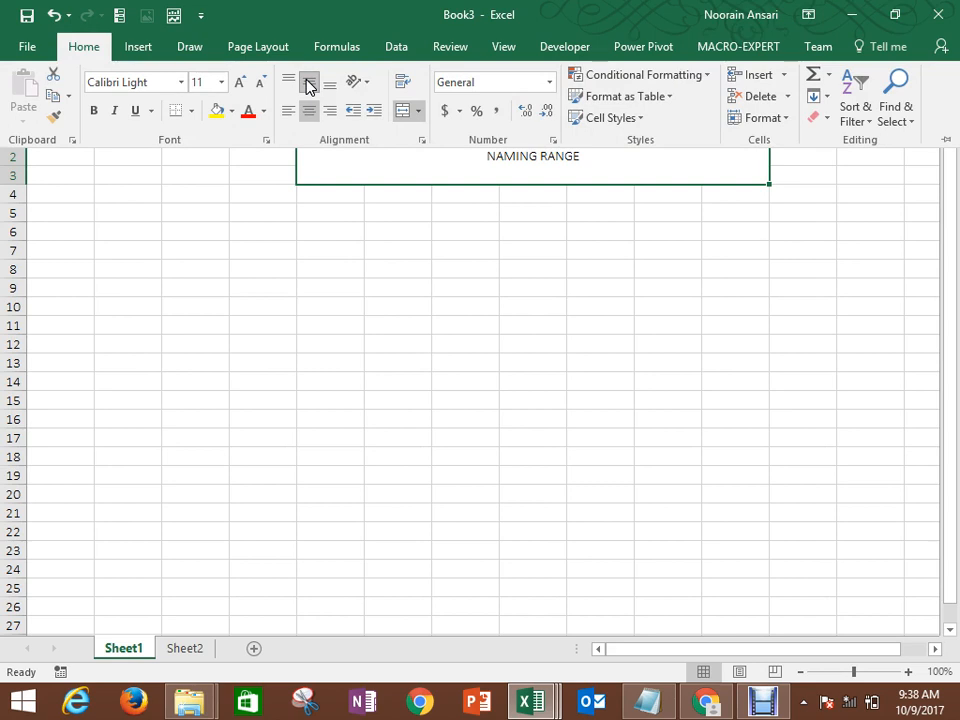
left_click(617, 120)
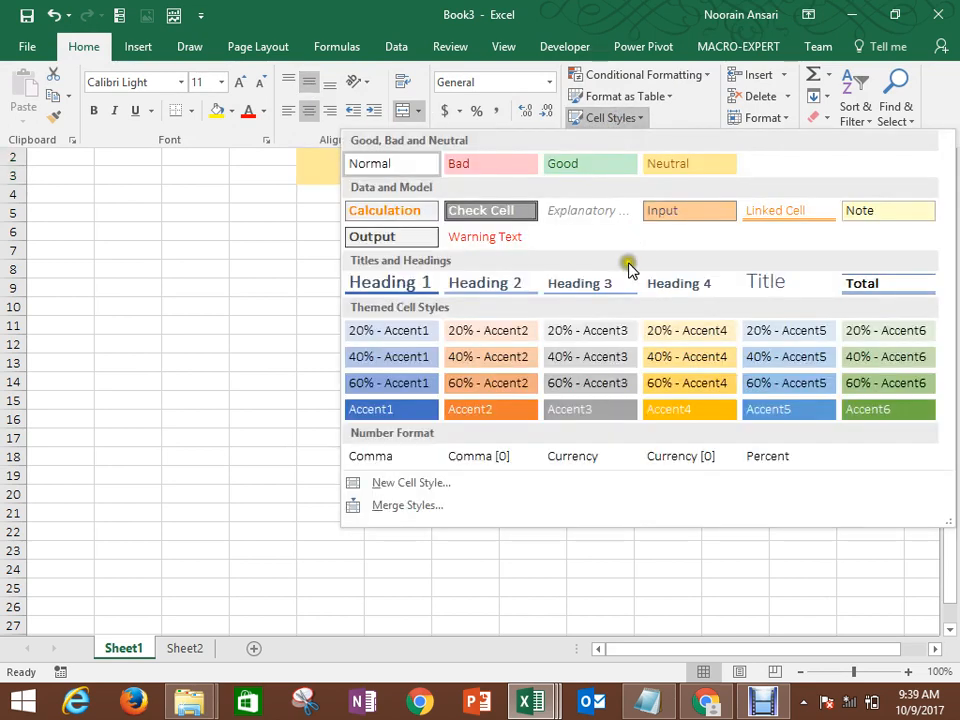
left_click(752, 283)
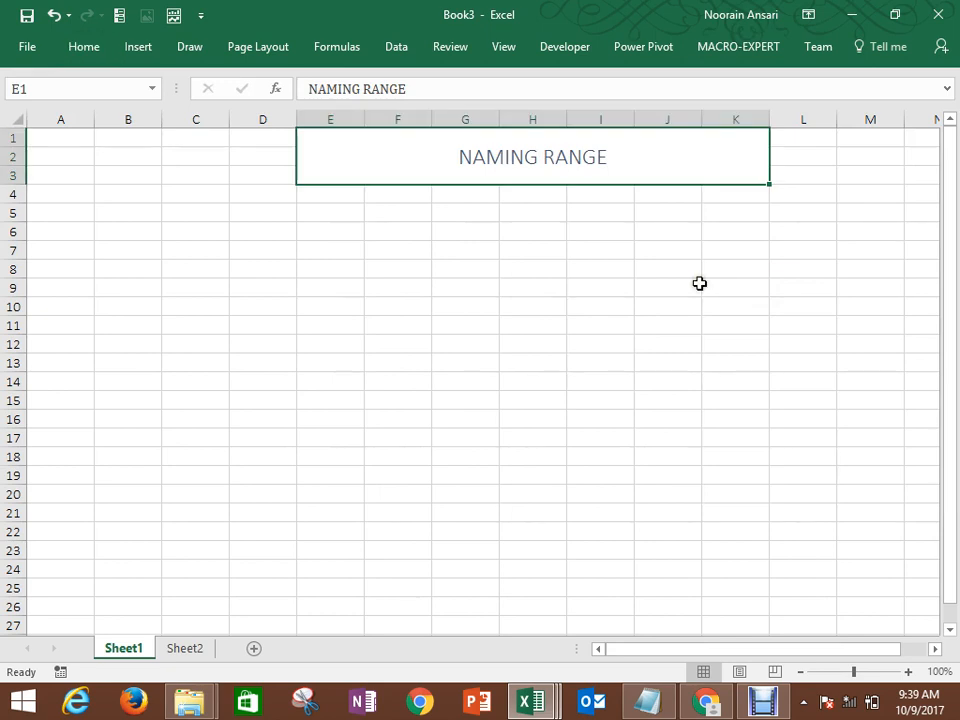
Step: Apply the Heading 1 cell style to the merged NAMING RANGE title
left_click(85, 40)
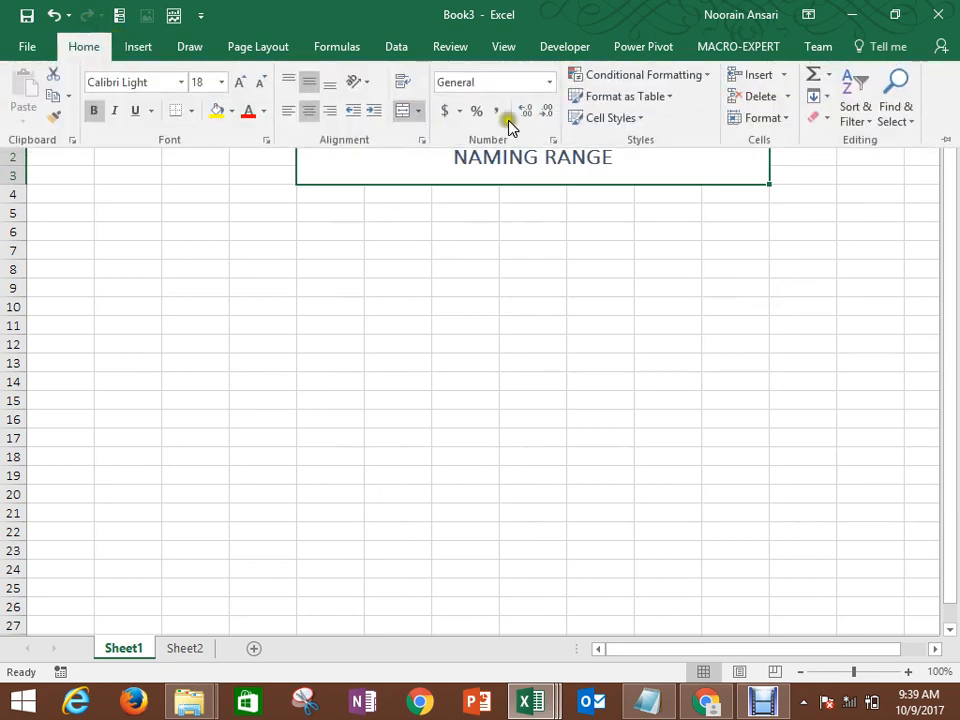
left_click(608, 118)
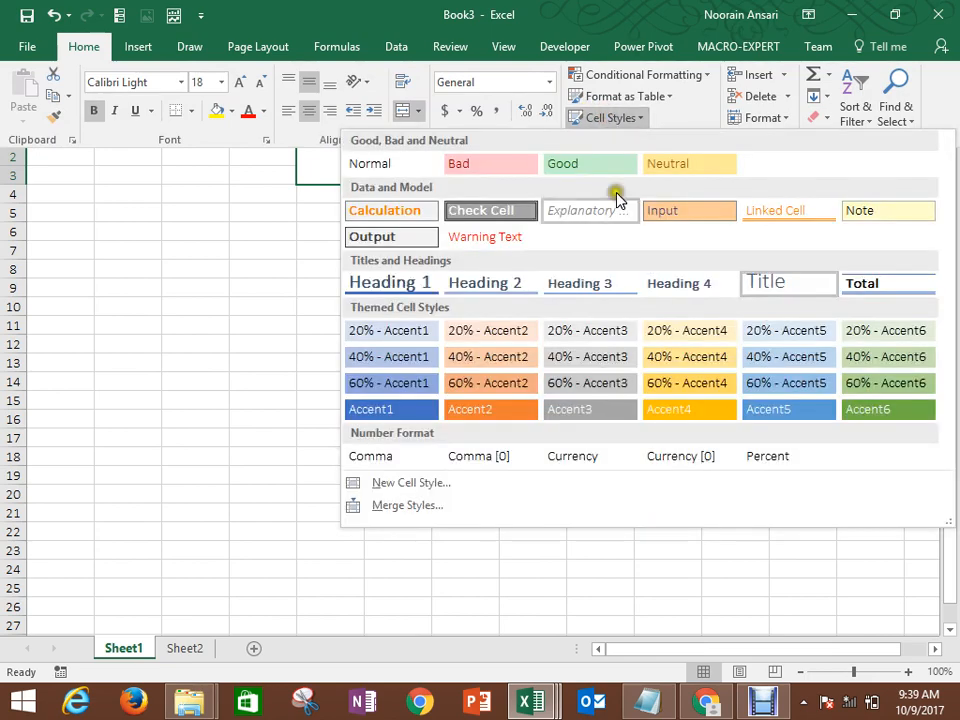
left_click(411, 278)
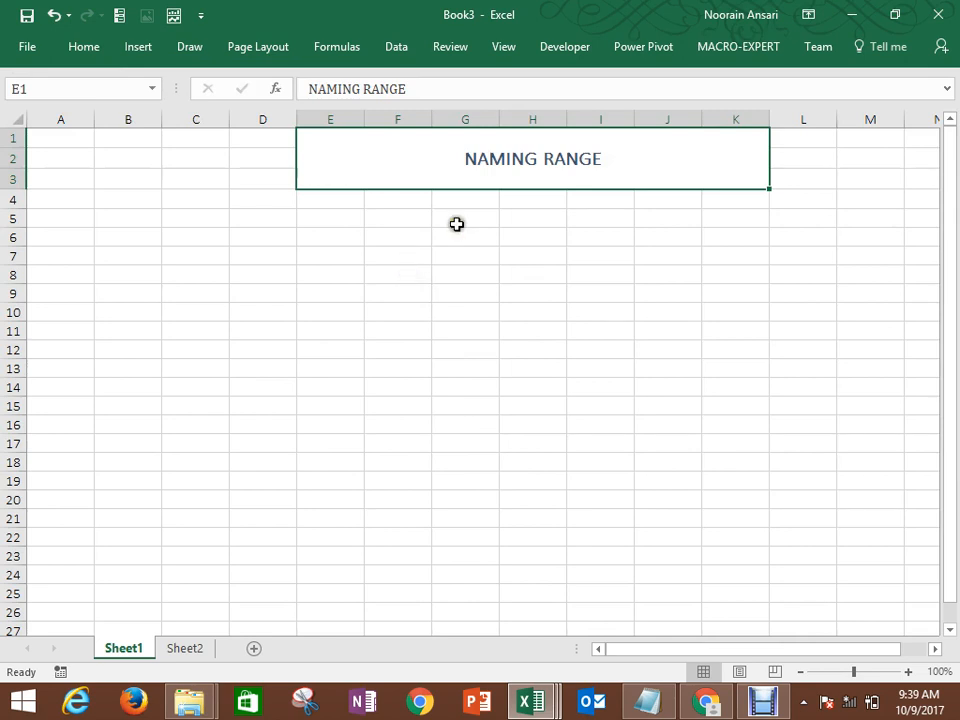
left_click(392, 278)
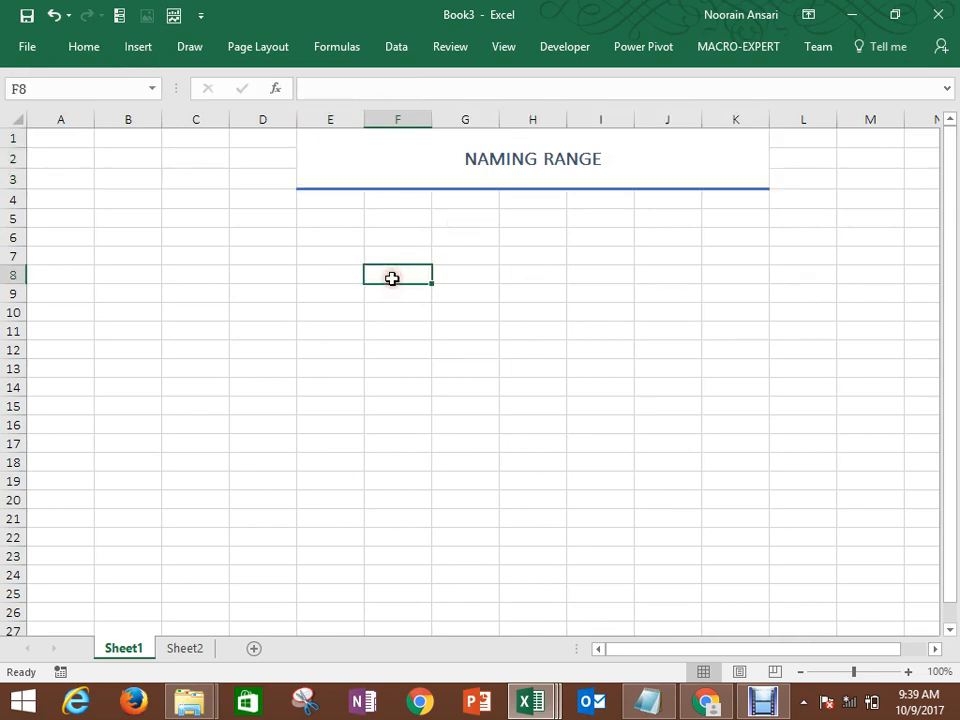
left_click_drag(420, 256, 66, 135)
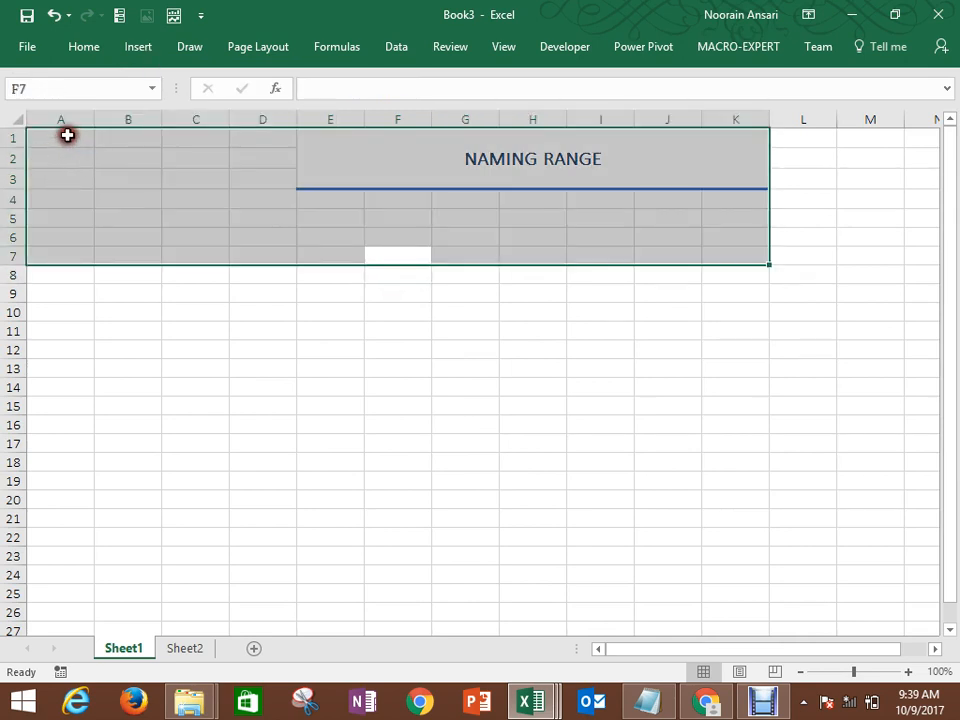
left_click(66, 135)
left_click(188, 254)
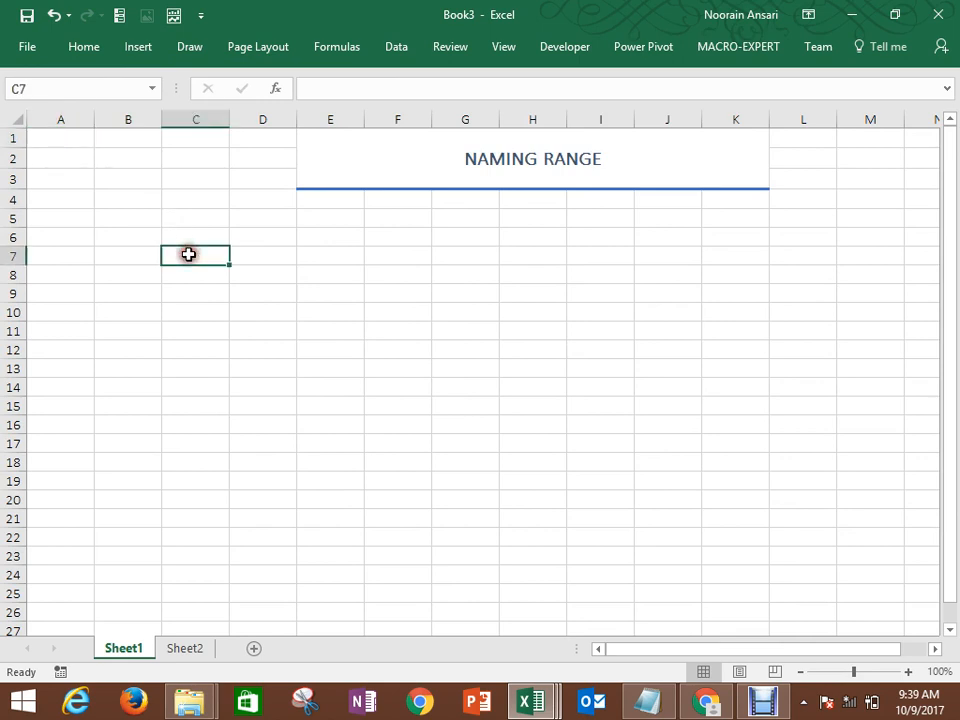
type("=")
left_click_drag(75, 138, 69, 350)
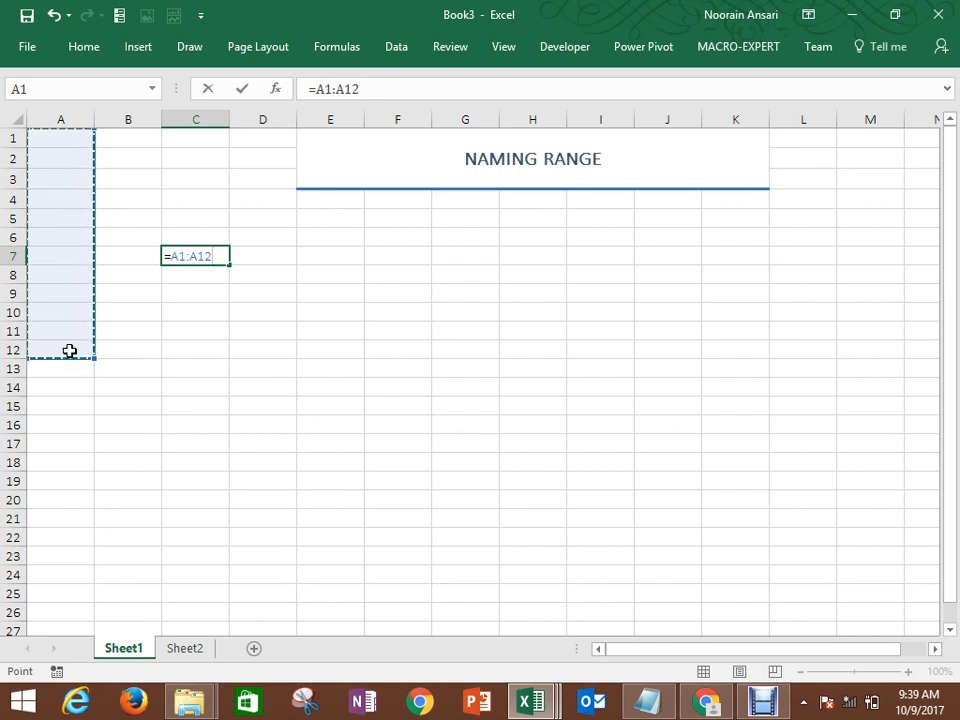
key("Escape")
Step: Enter the label Naming Range in cell G6 and autofit the width of column G
left_click(443, 238)
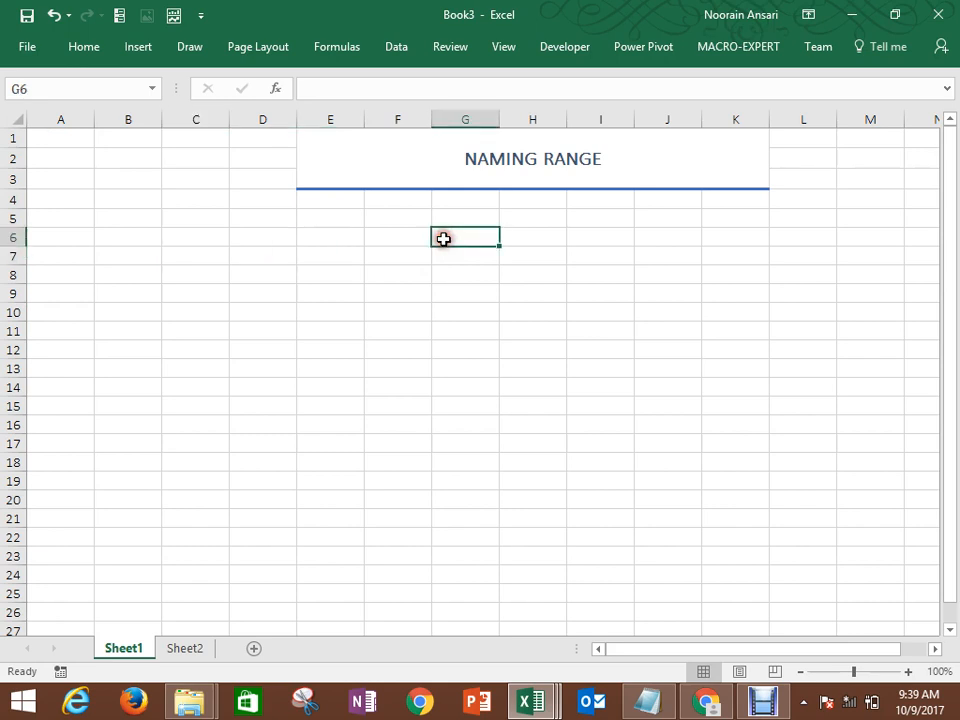
type("Naming Rang")
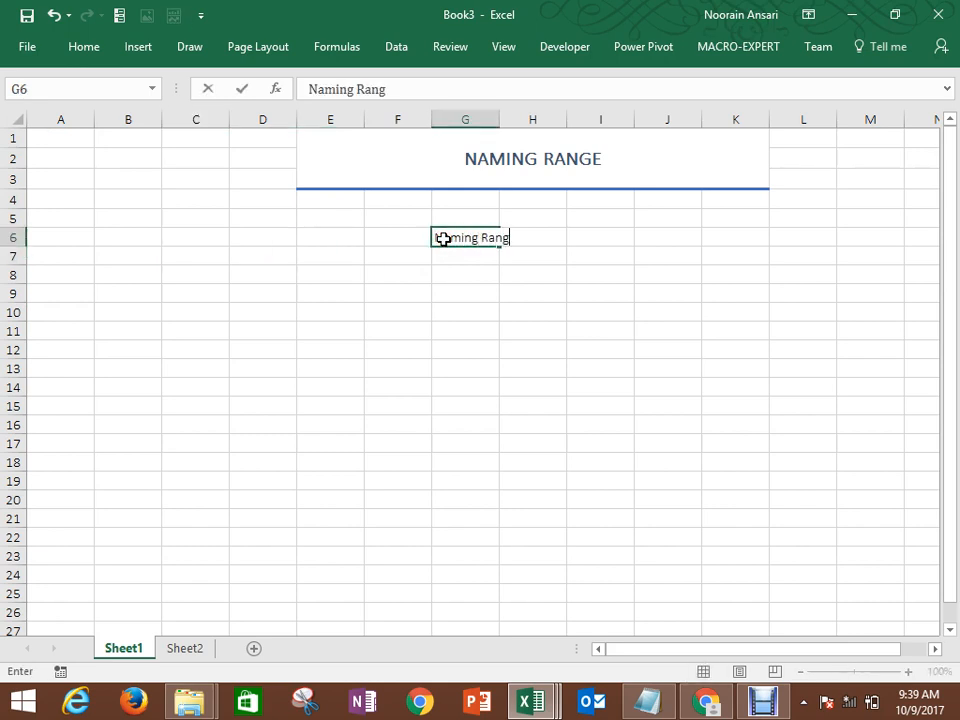
type("e")
key("ctrl+Return")
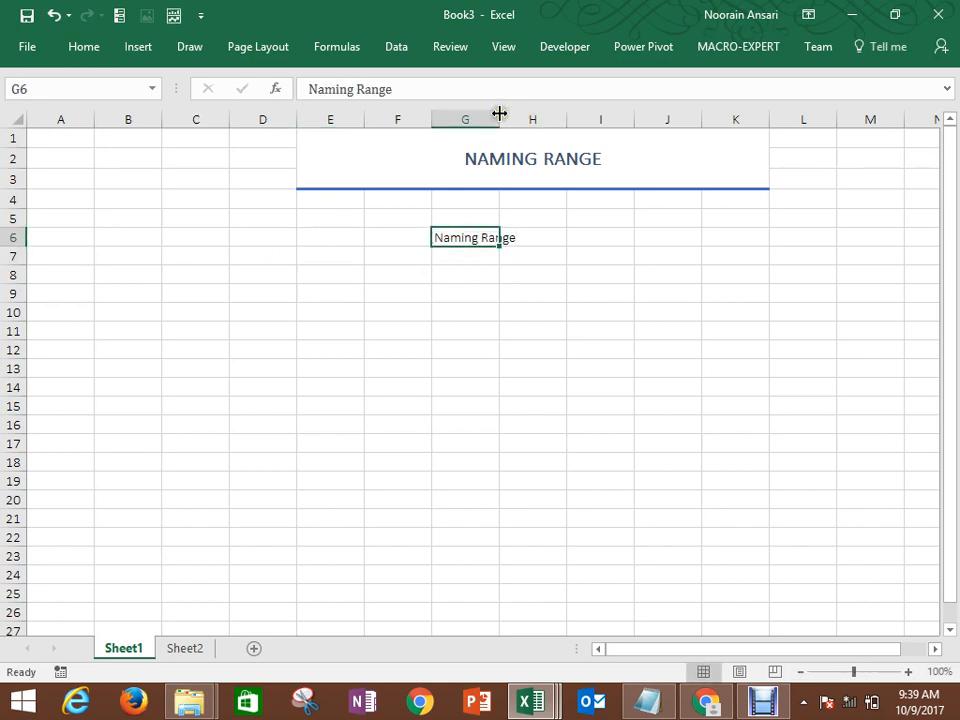
double_click(499, 115)
Step: Enter the description Name of particular Range in cell H6 and autofit the width of column H
left_click(542, 234)
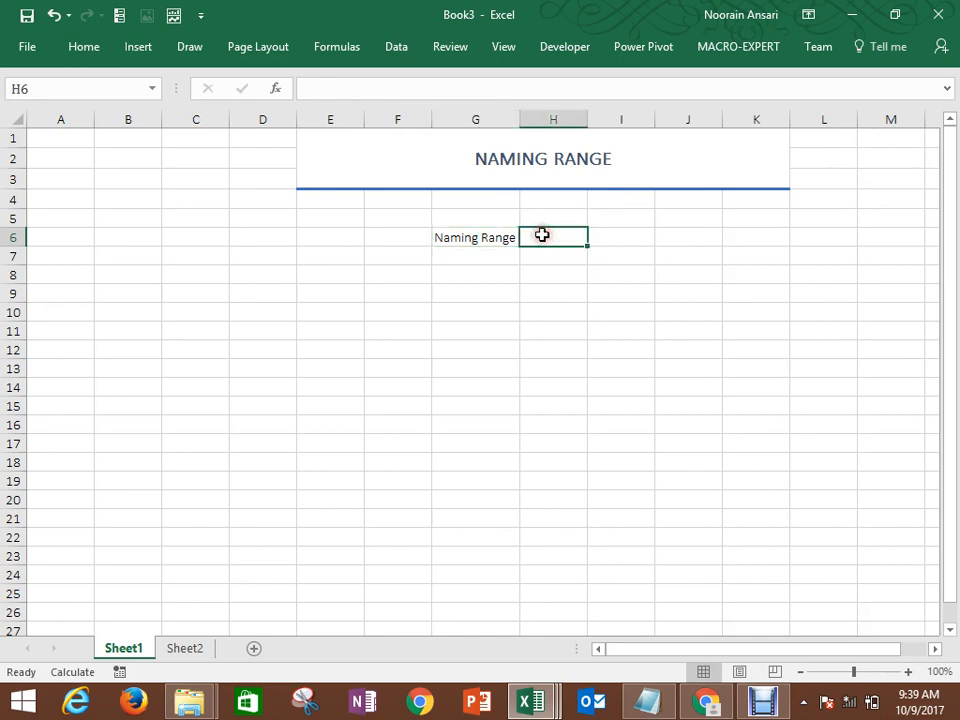
type("Name of par")
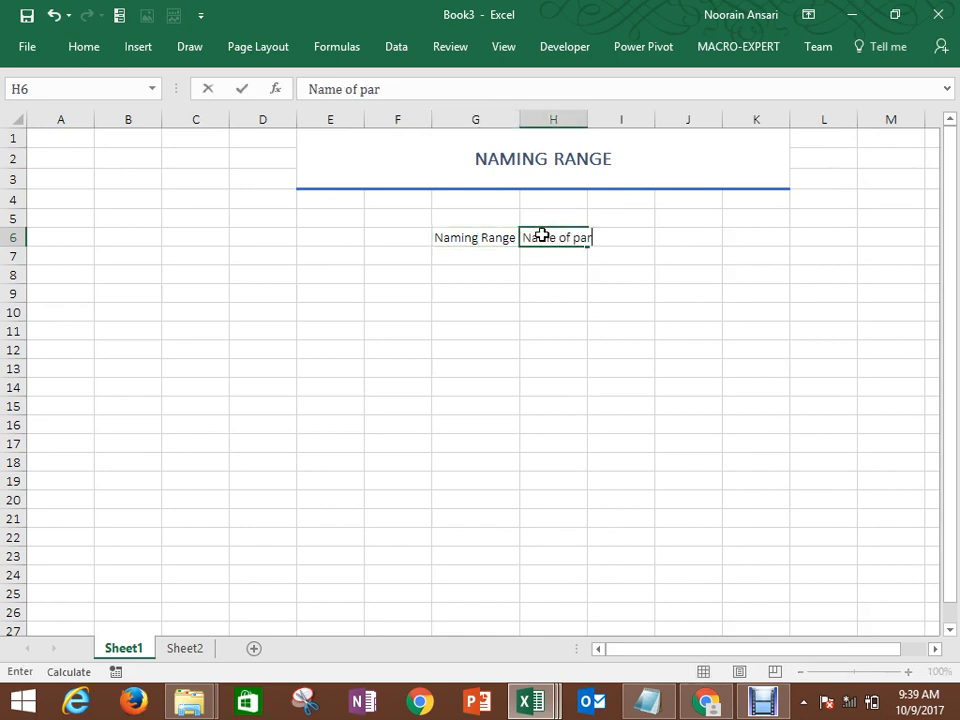
type("ticular Range")
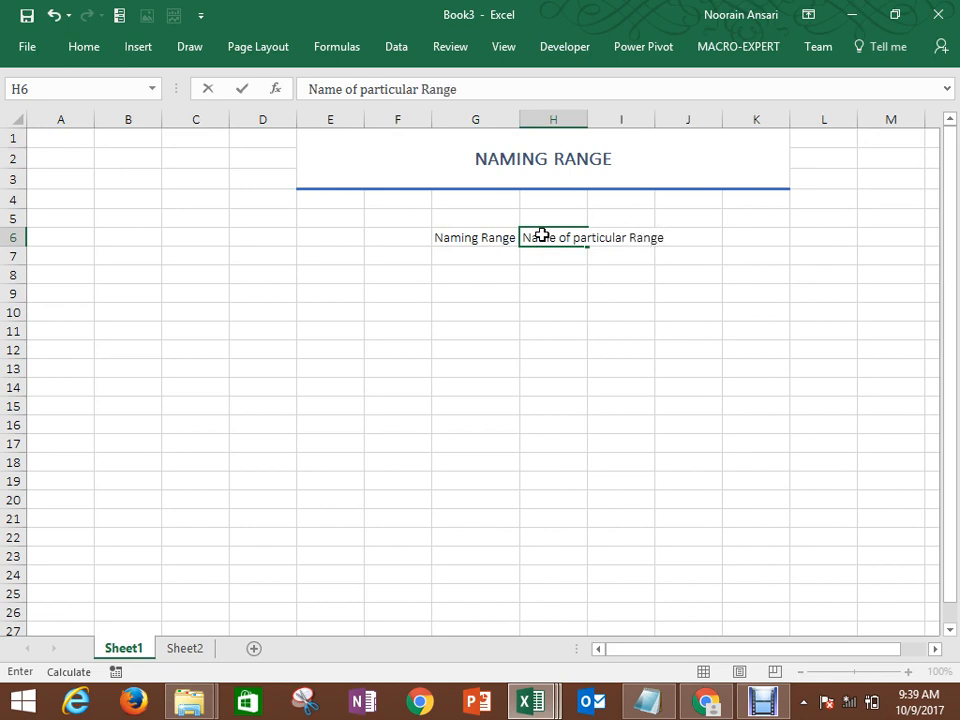
key("Return")
left_click(542, 236)
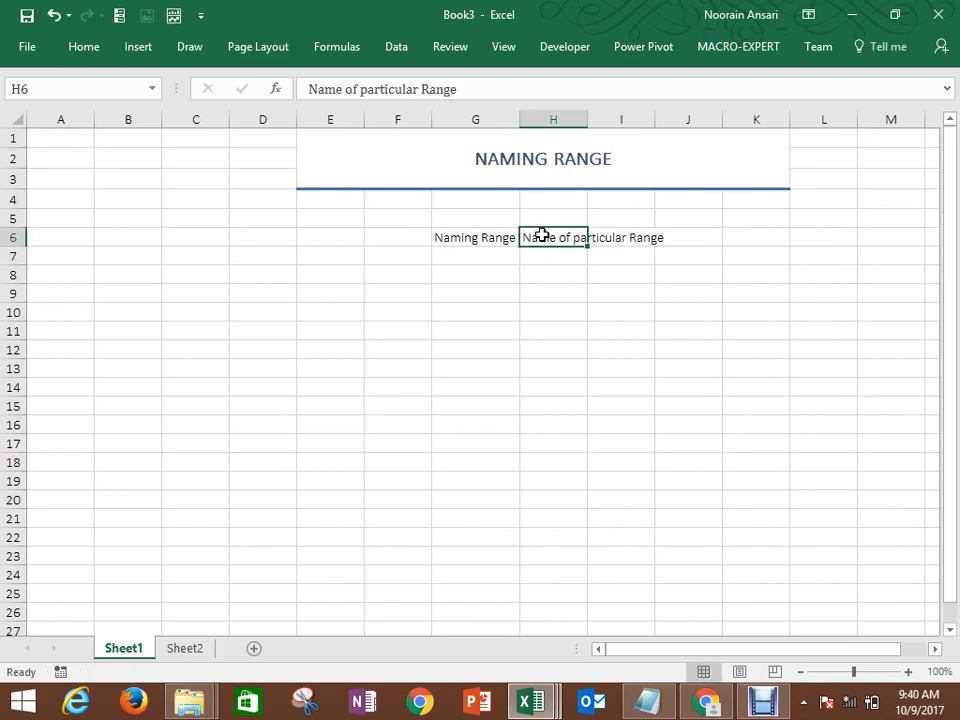
double_click(588, 117)
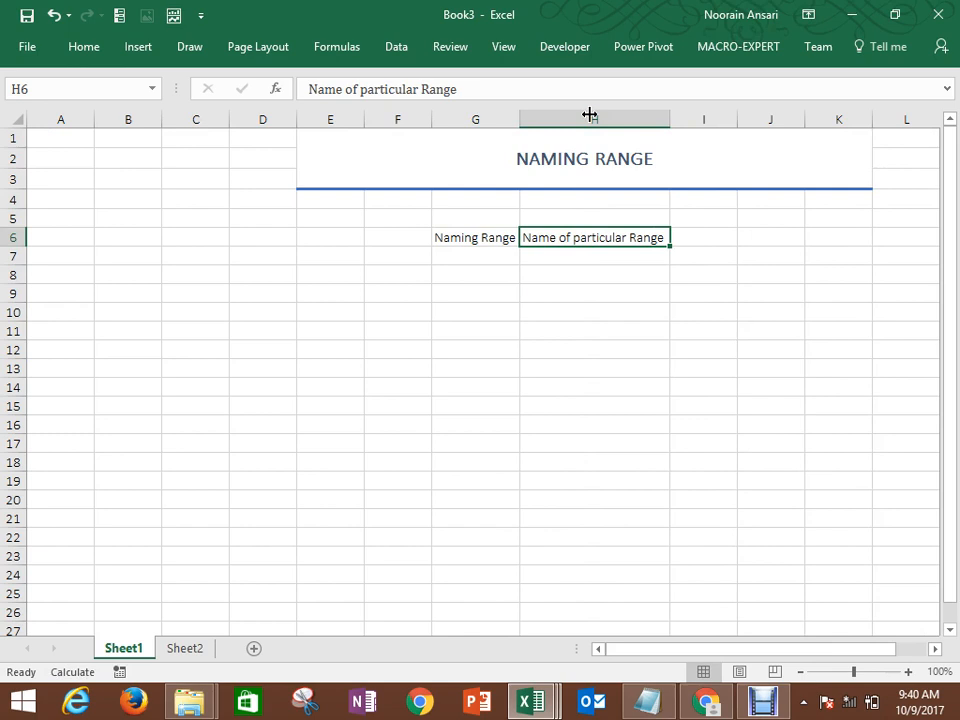
Step: Revise the description in cell H6 to read Name of particular/Specific Range
key("F2")
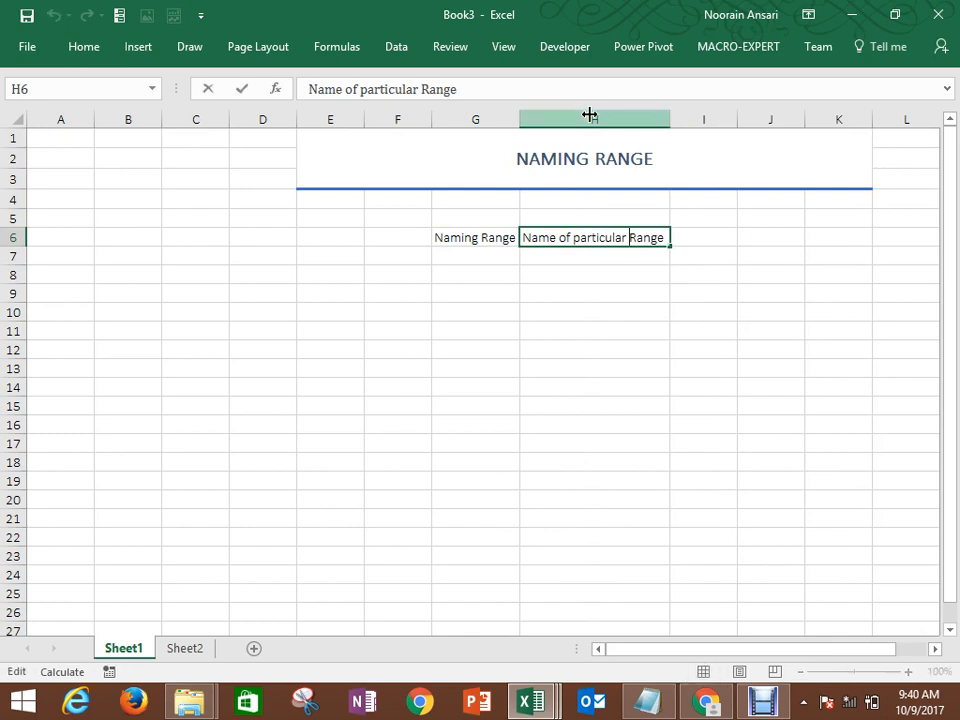
type("/Specific")
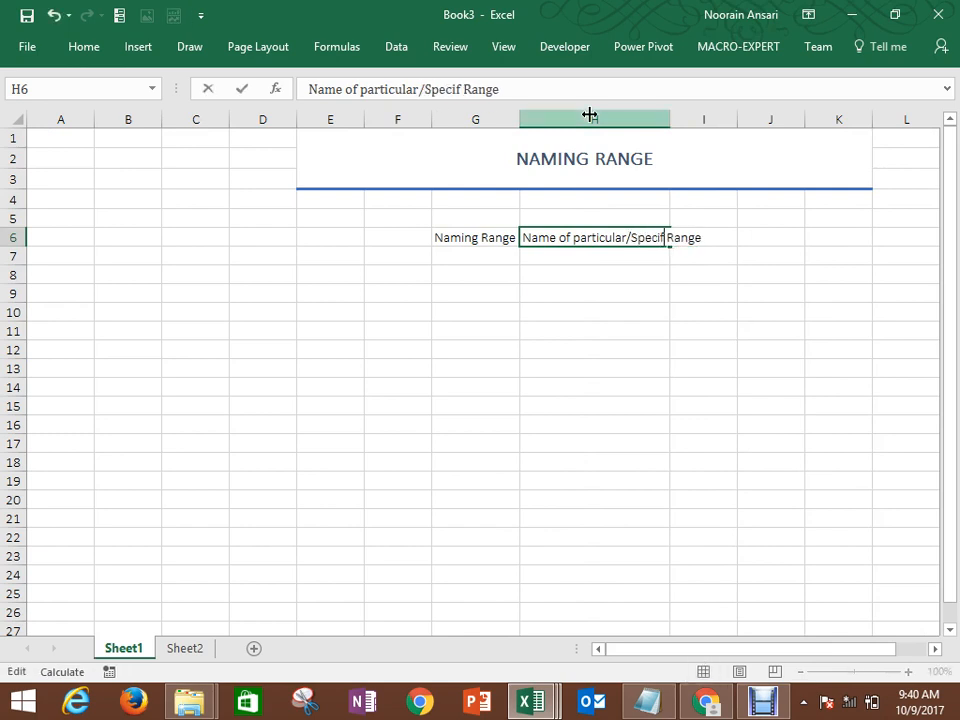
key("Return")
Step: Enter the heading Types of Naming Range in cell G8 and make it bold and underlined
key("Return")
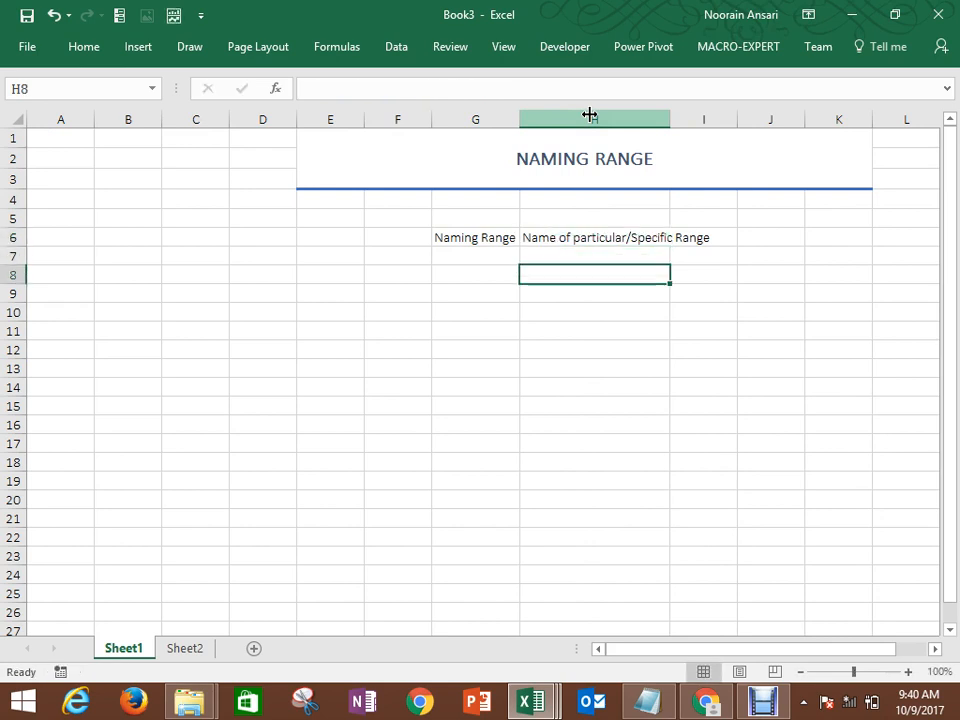
key("Left")
type("Types of")
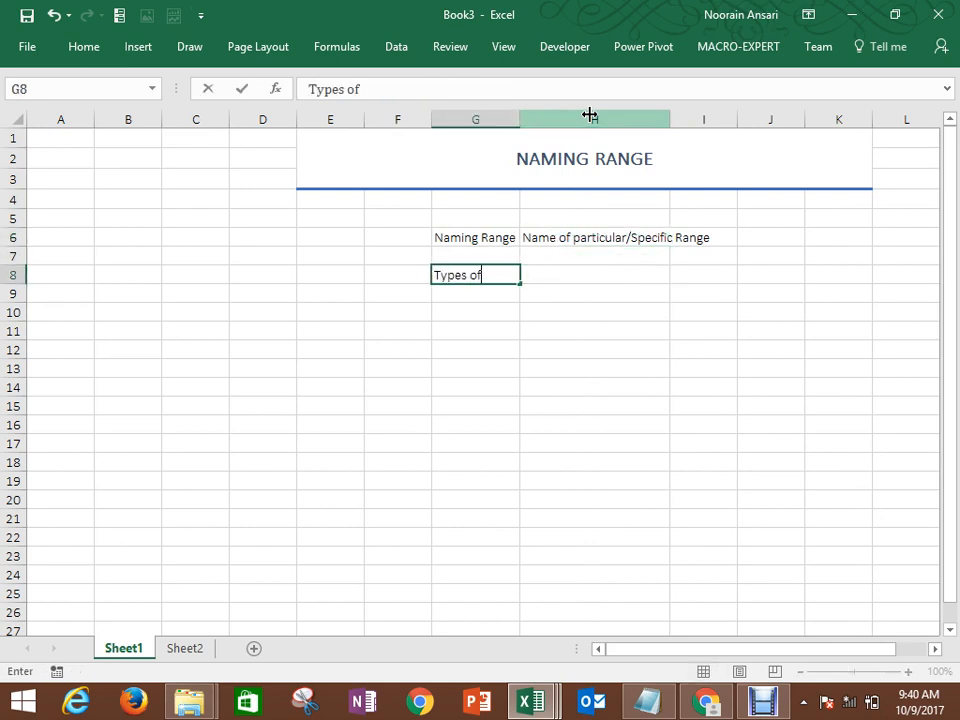
type(" Range")
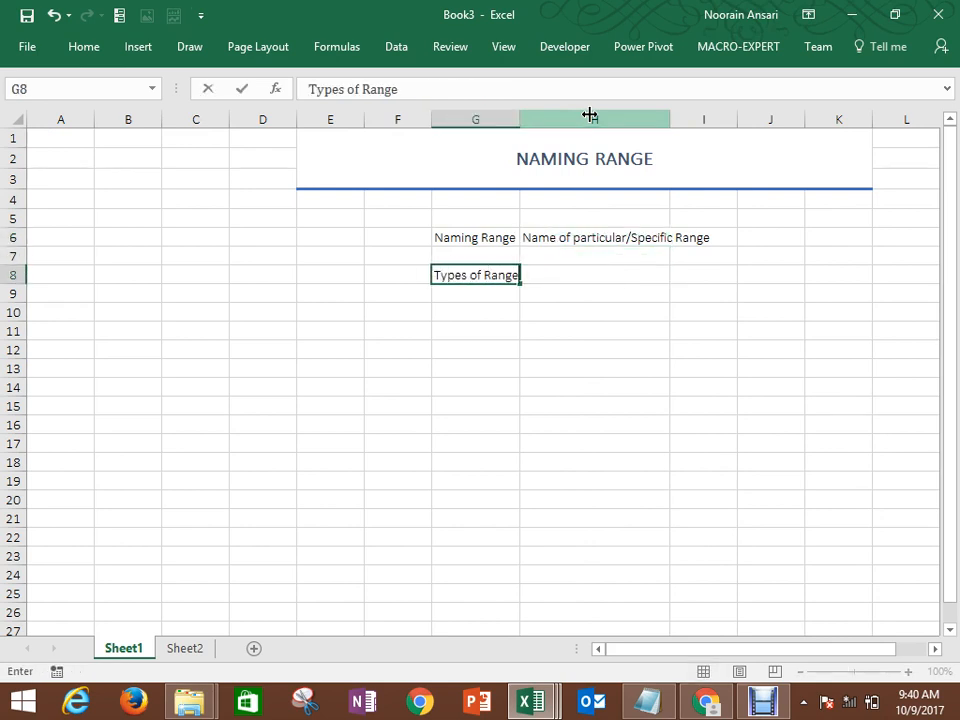
key("ctrl+Return")
key("F2")
type("Ma")
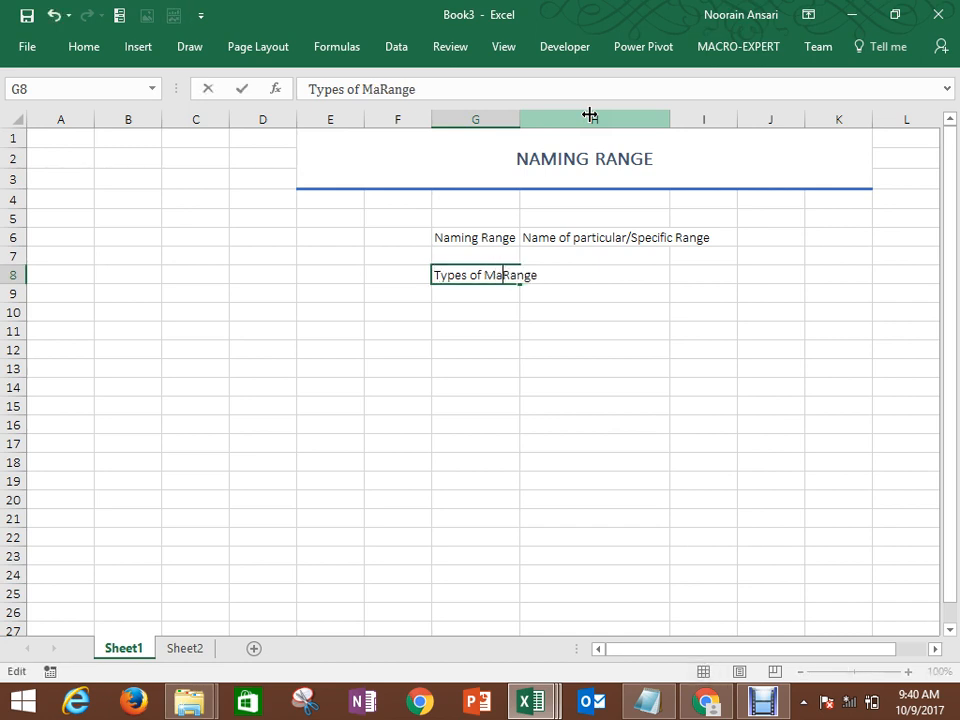
key("BackSpace")
key("BackSpace")
type("Naming")
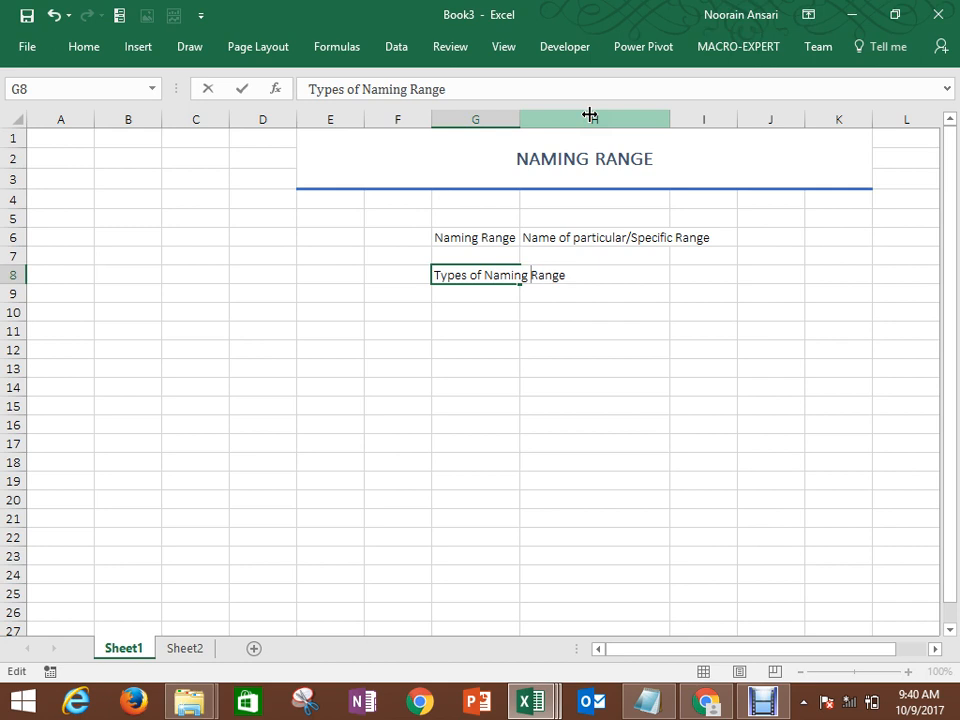
key("ctrl+Return")
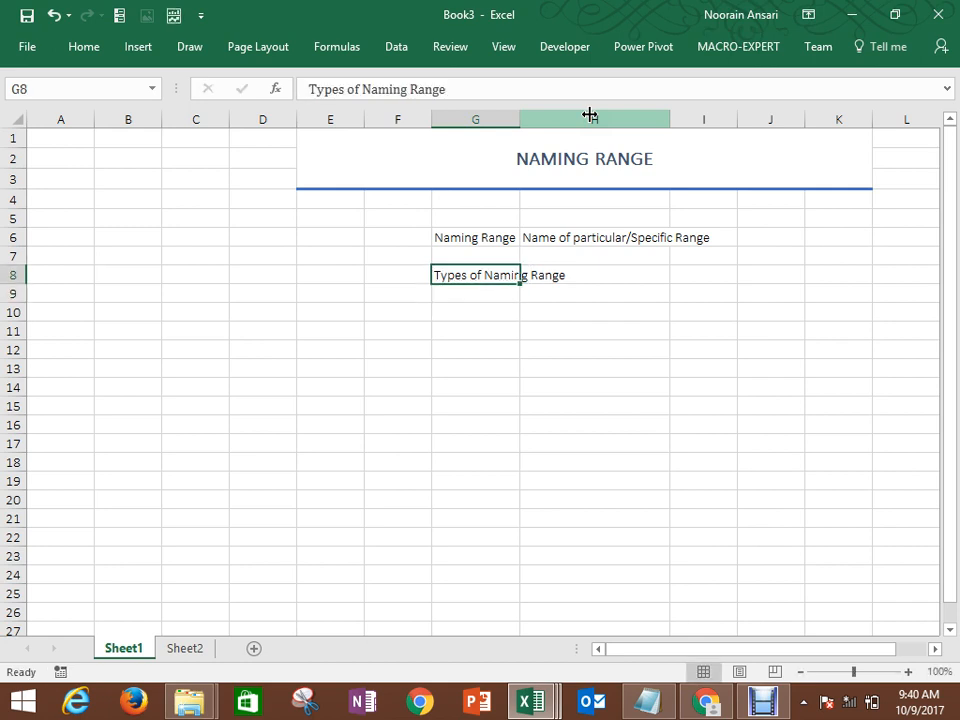
key("ctrl+b")
key("ctrl+u")
Step: Enter the first list item, a). Workbook Naming Range, in cell G10
key("Down")
key("Down")
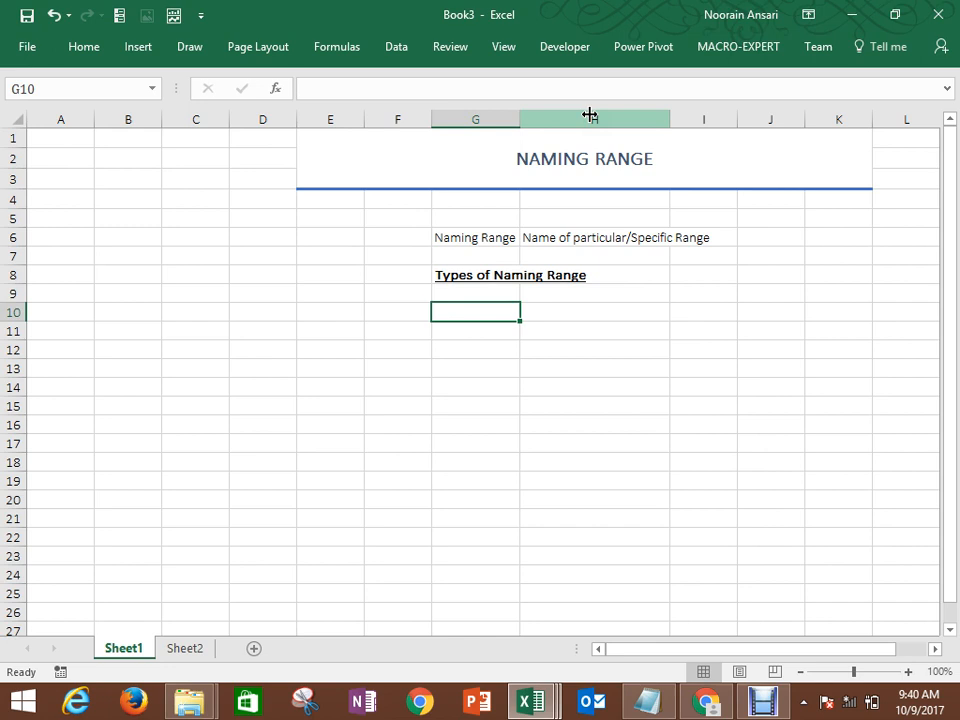
type("a). Workbook")
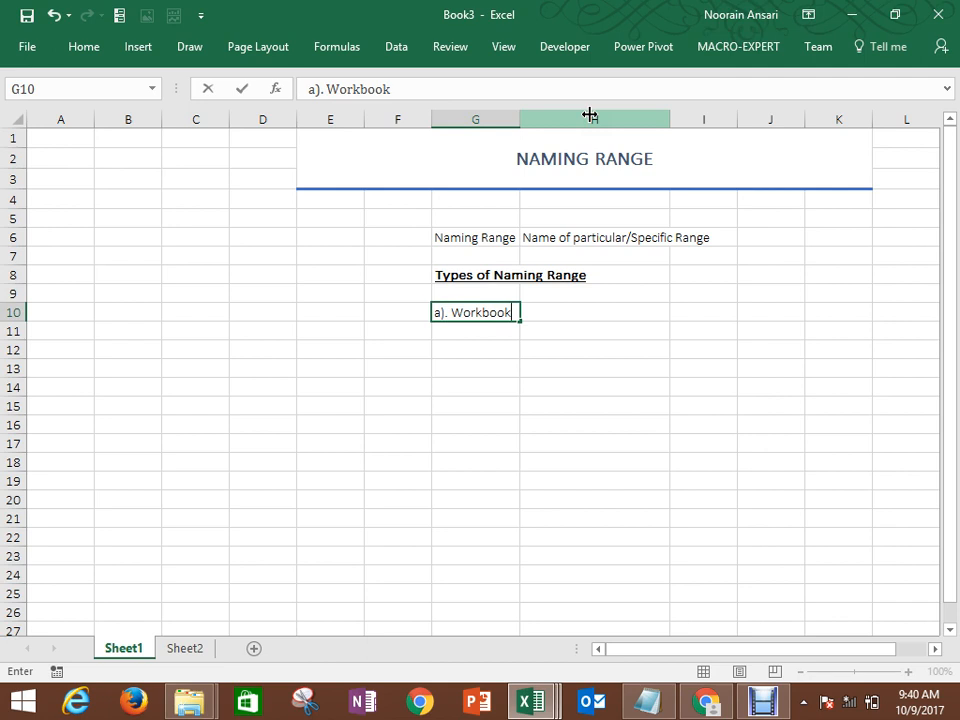
type(" Naming")
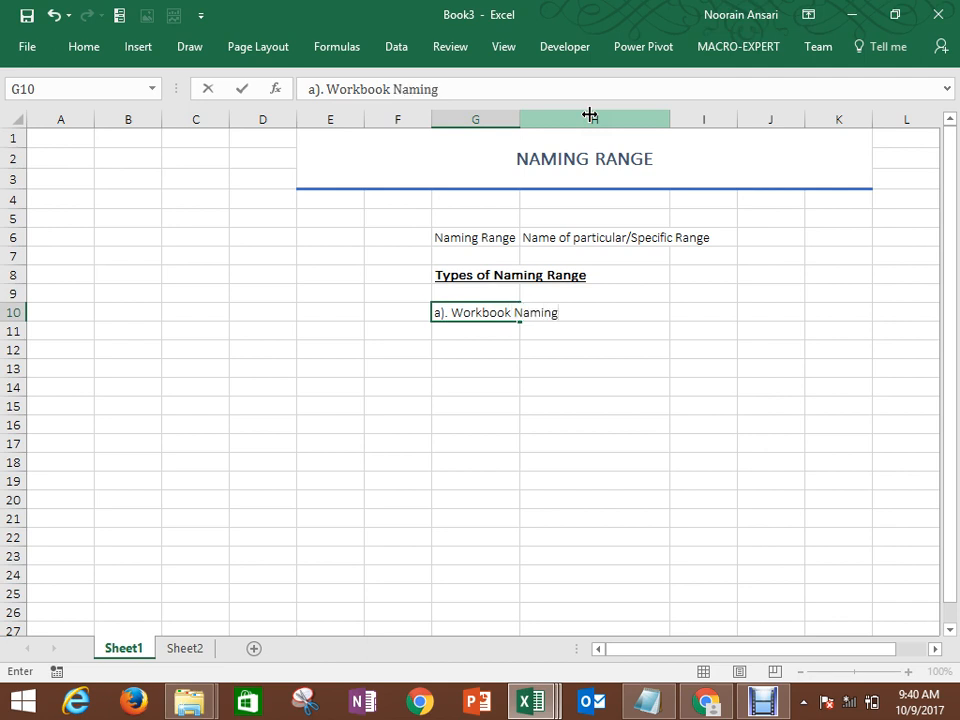
key("BackSpace")
key("BackSpace")
key("BackSpace")
type("ing Range")
key("Return")
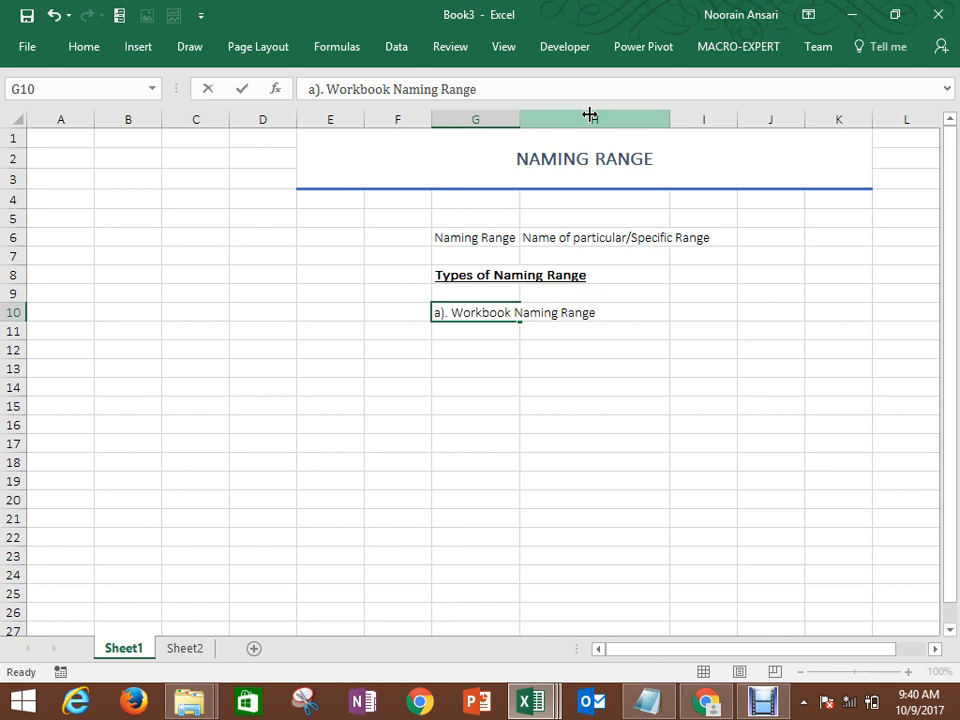
Step: Enter the second list item, b). worksheet Naming Range, in cell G11
type("b). ")
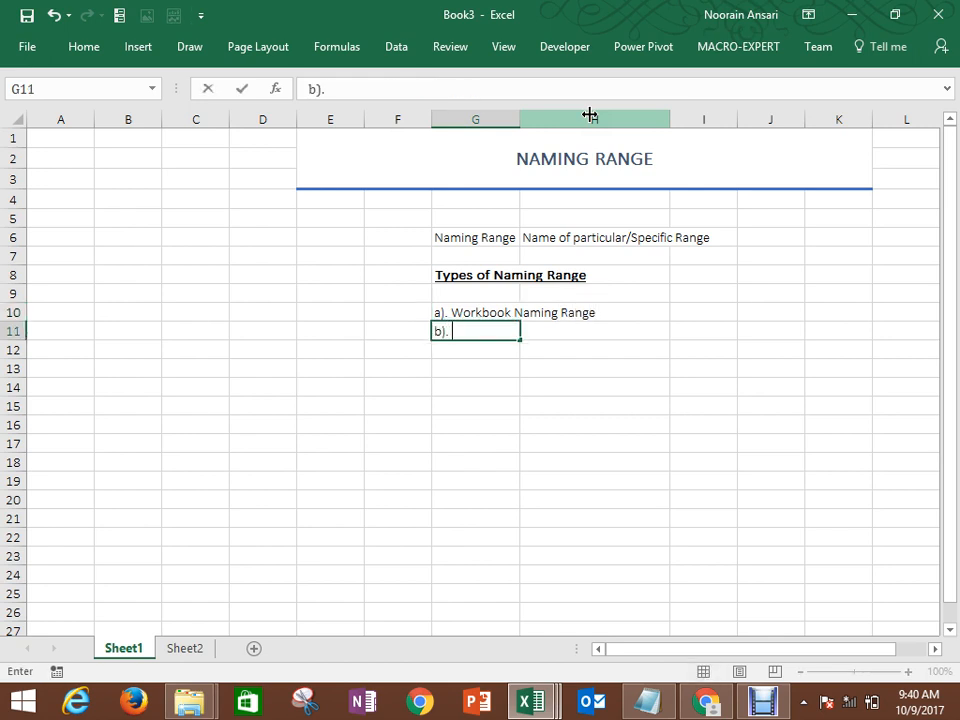
type("worksheet Na")
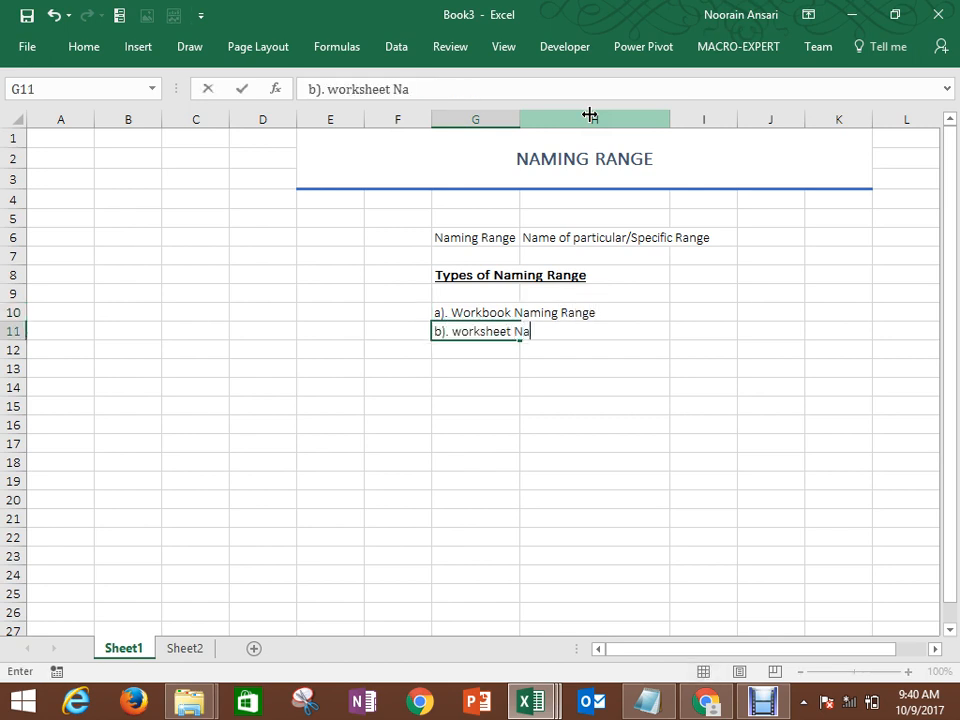
type("ming Range")
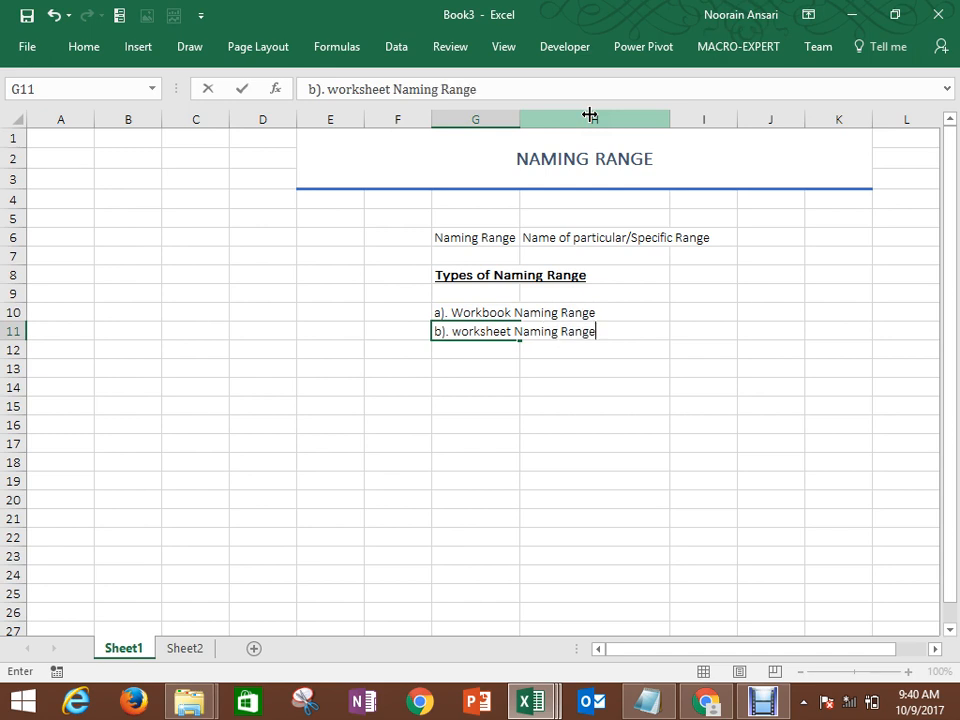
key("ctrl+Return")
Step: Describe the two types by entering Applicable for all worksheet in H10 and Applicable for specific worksheet in H11
key("Up")
key("Right")
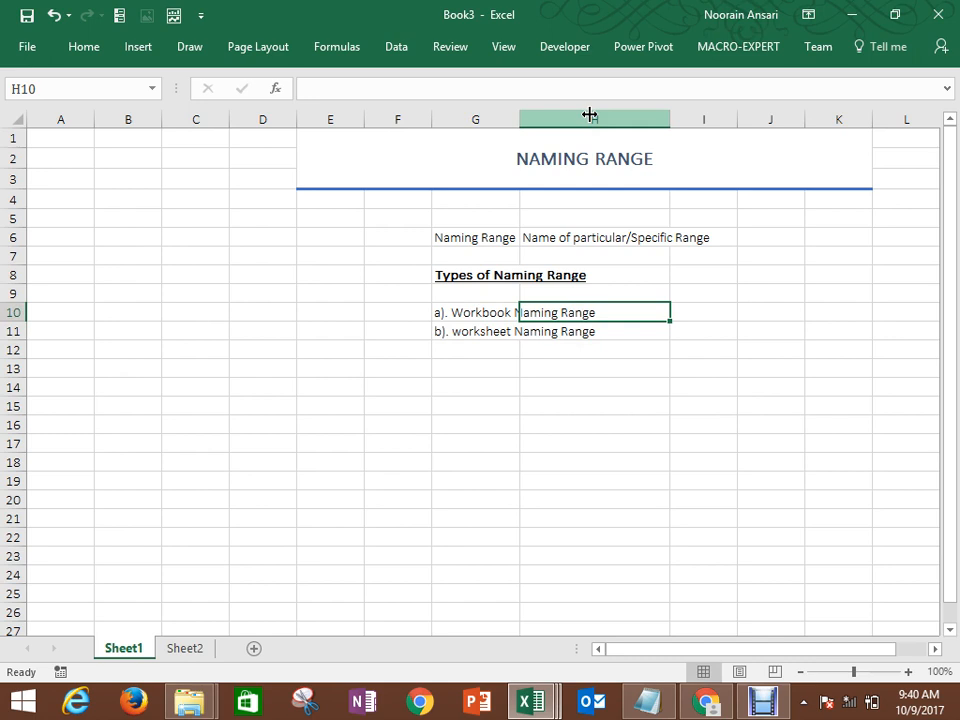
type("Applicabl")
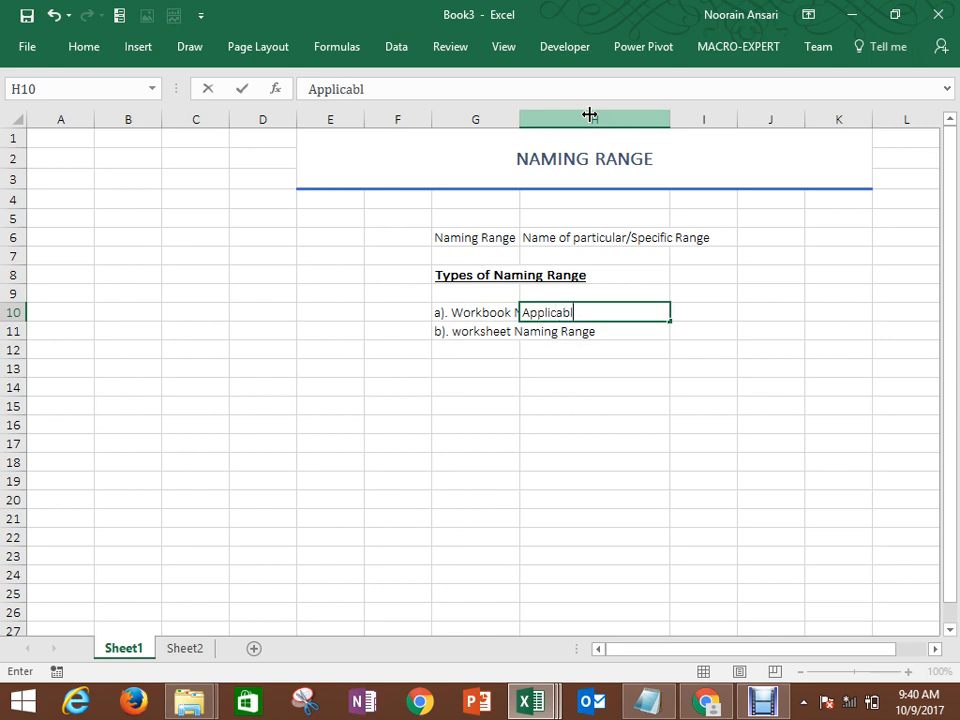
type("e for all worksheet")
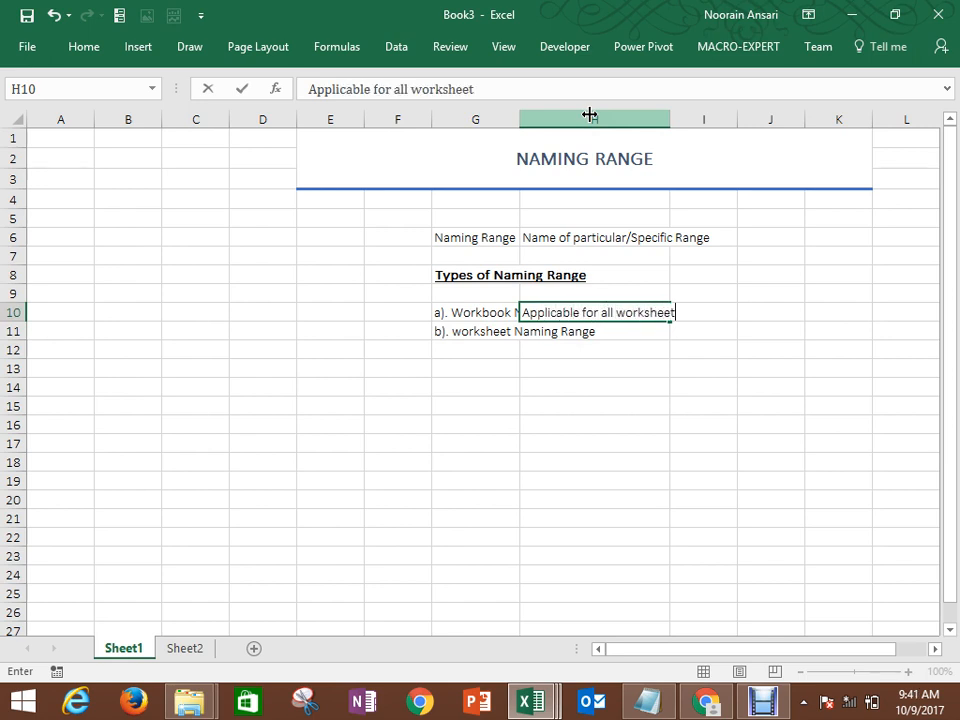
key("Return")
type("Applicable ")
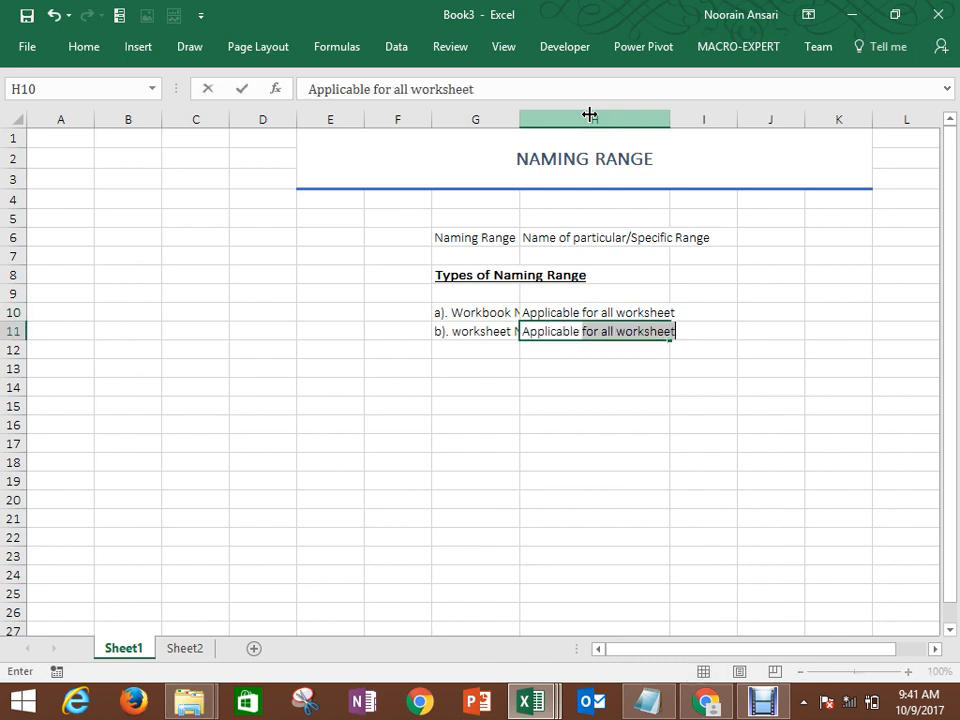
type("for specific")
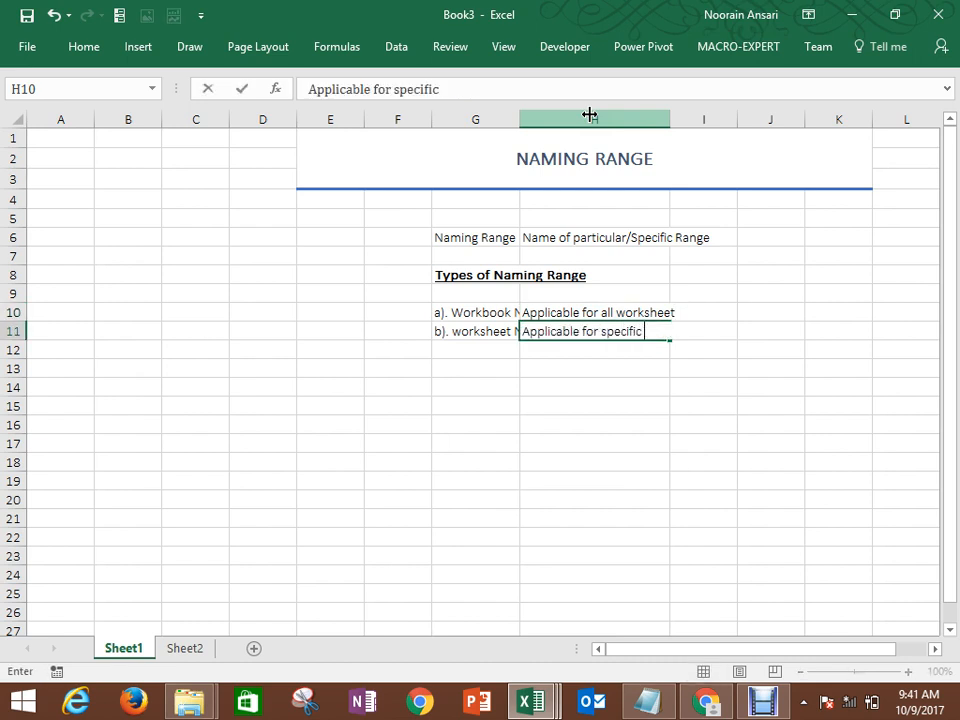
type(" worksheet")
key("Return")
Step: Enter the heading Way to create naming range in cell G14
key("Return")
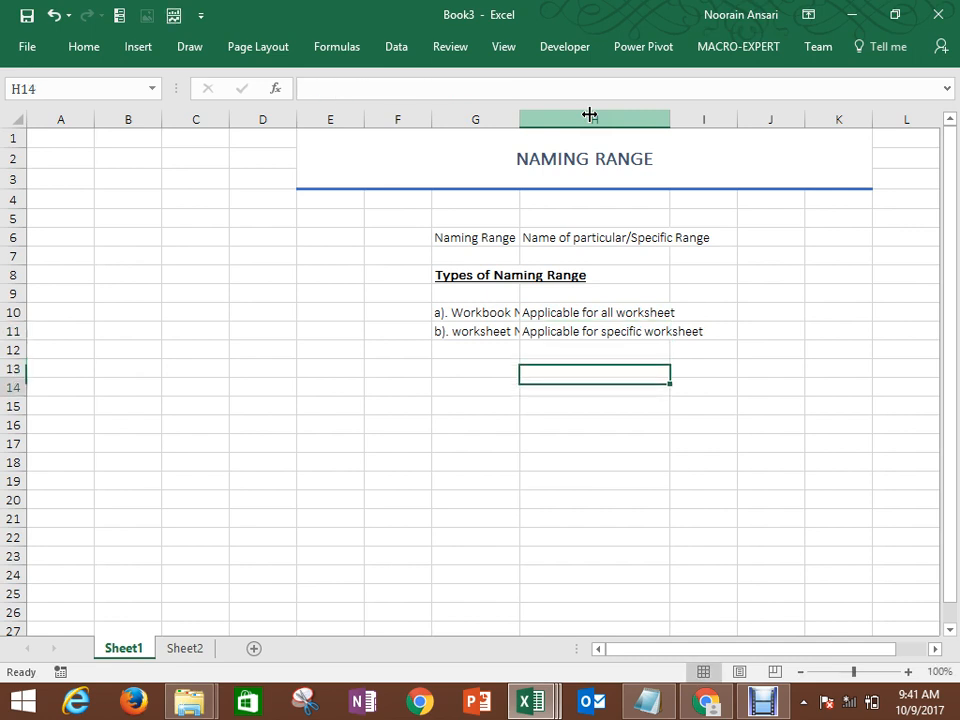
key("Left")
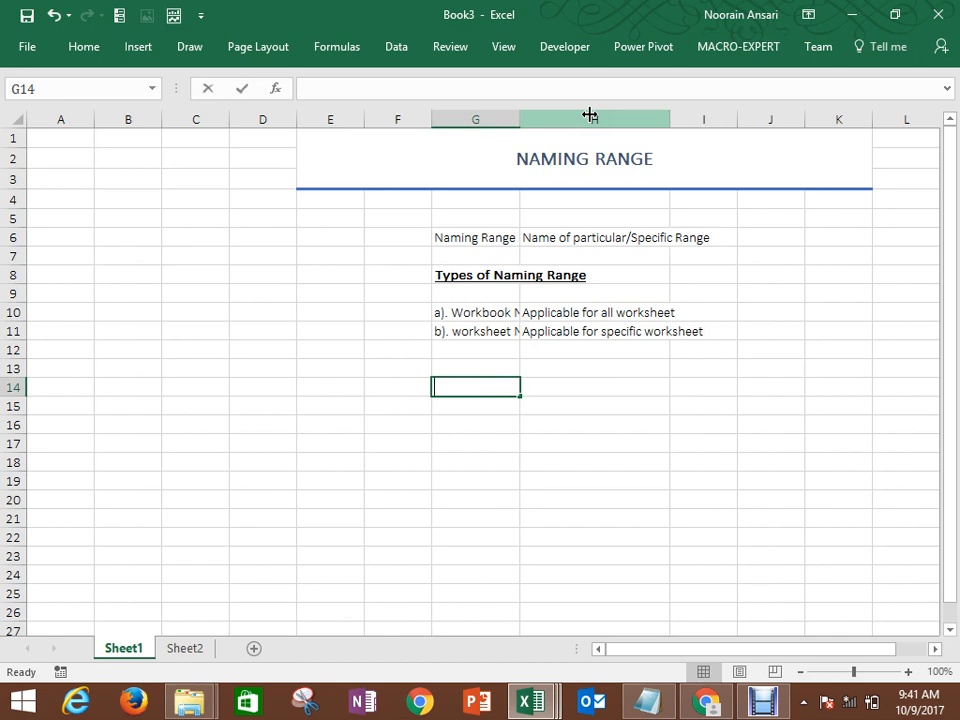
type("Way to cre")
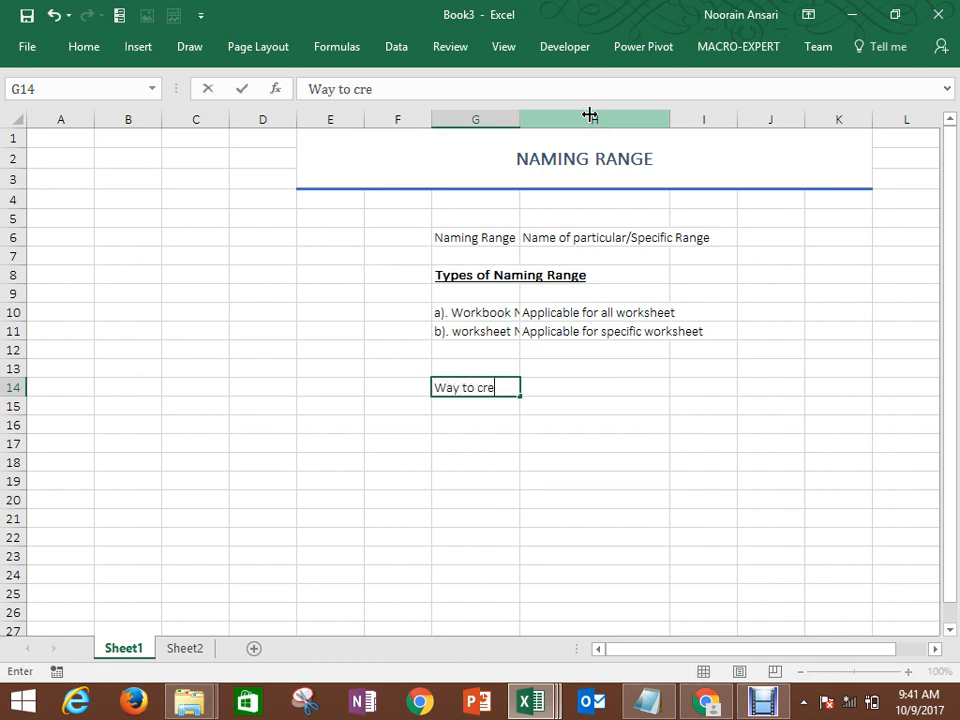
type("ate nami")
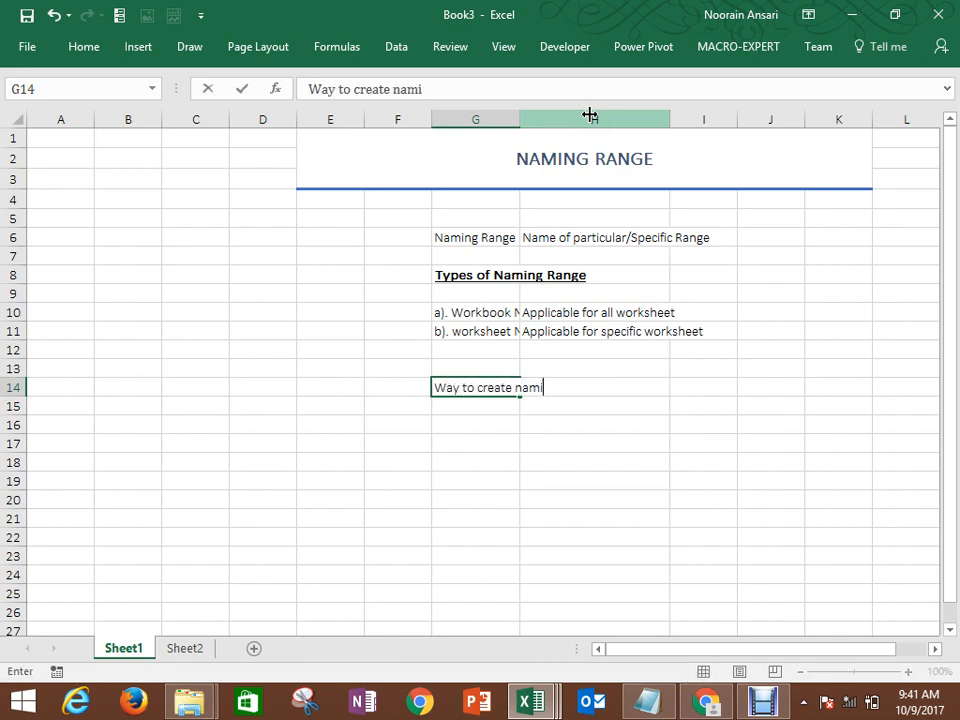
type("ng range")
key("ctrl+Return")
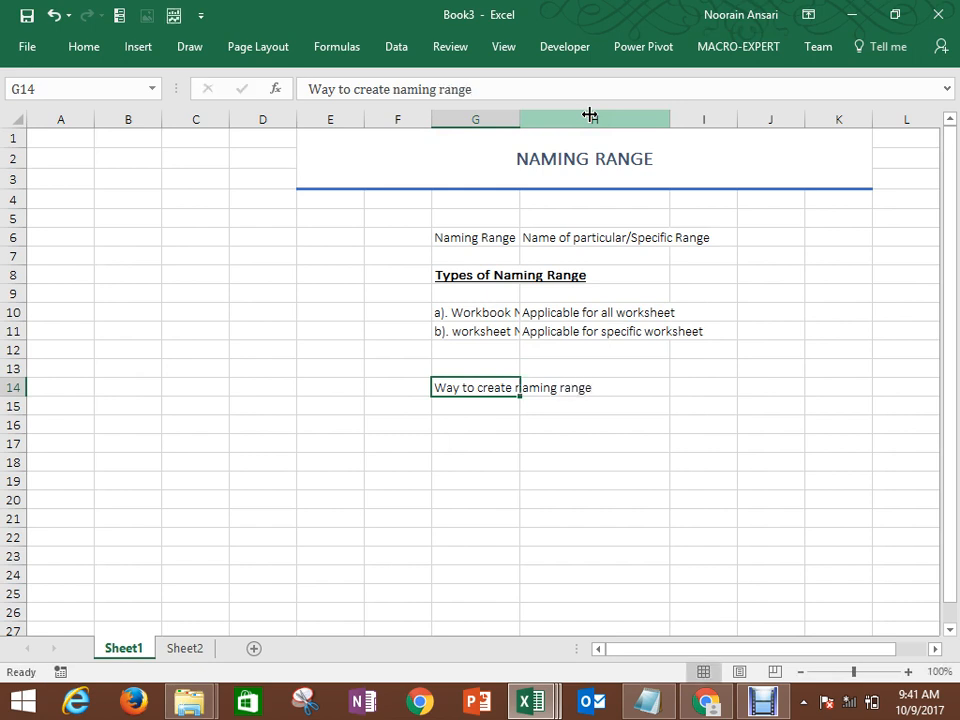
key("Up")
key("Down")
key("ctrl+minus")
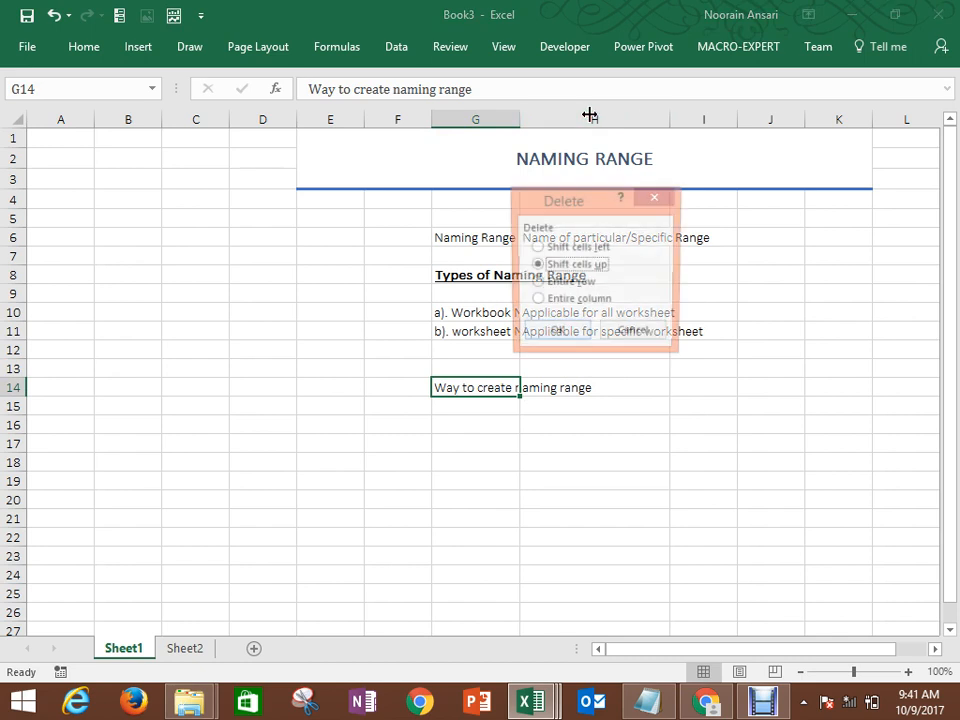
key("r")
key("Escape")
Step: Underline the heading Way to create naming range in cell G14
key("Down")
key("Up")
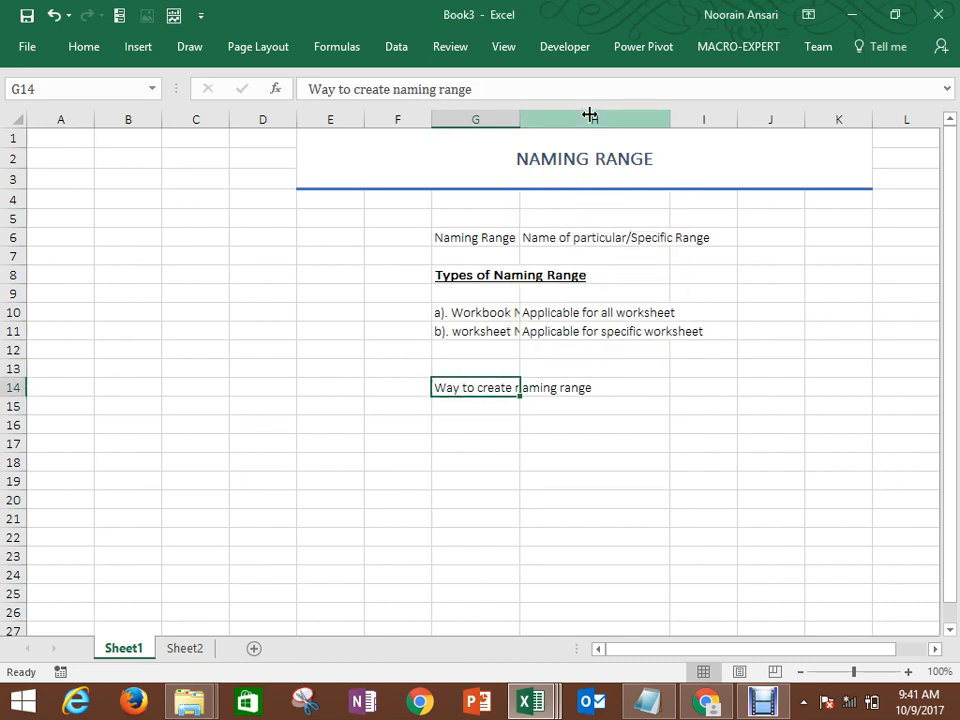
key("ctrl+u")
Step: Enter the first way to create a naming range, a). Right click-Define Name, in cell G16
key("Down")
key("Down")
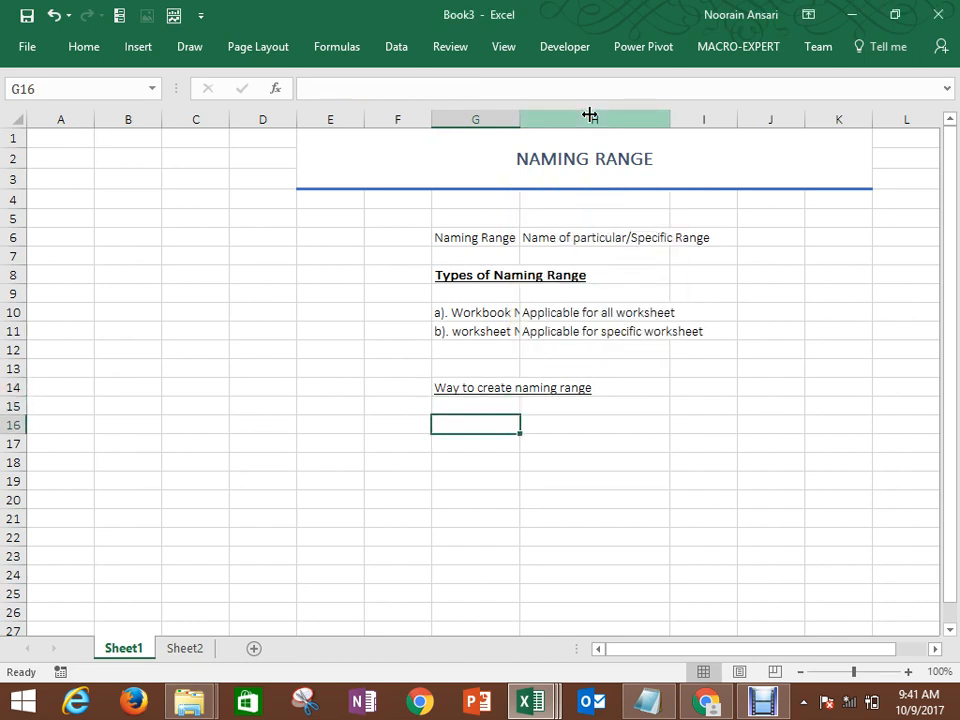
type("a). R")
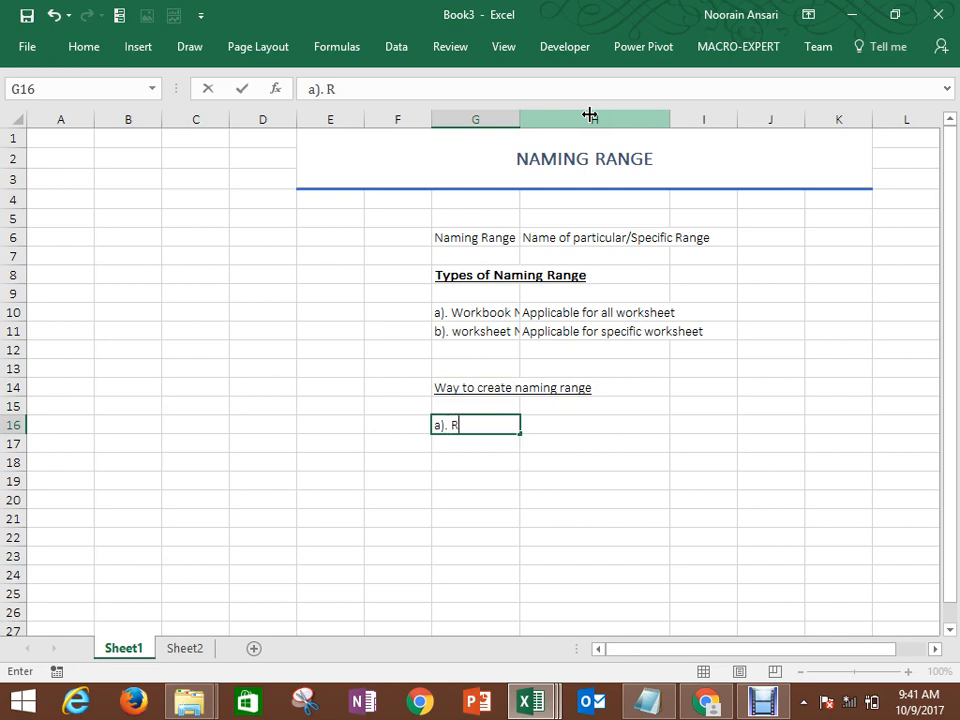
type("ight cick")
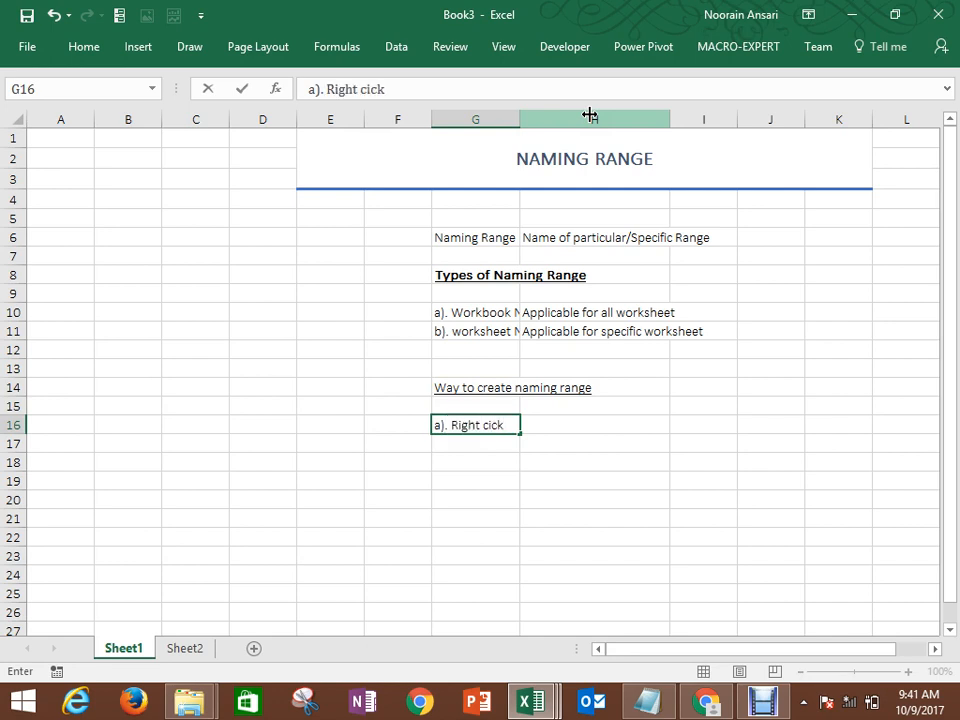
key("BackSpace")
key("BackSpace")
key("BackSpace")
type("lick-Define Nam")
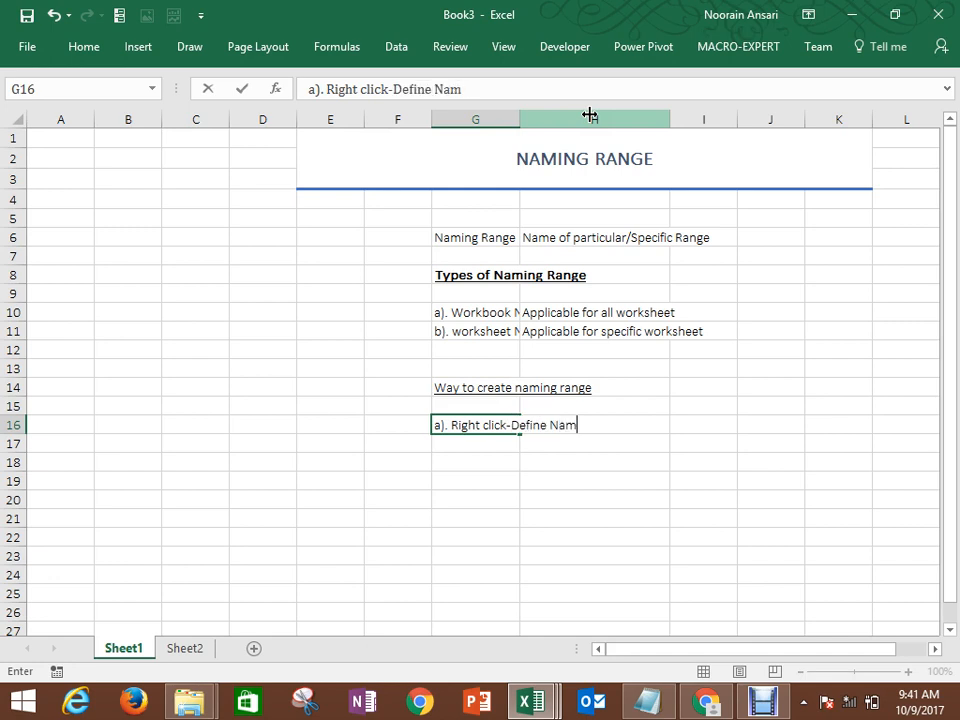
type("e")
key("Return")
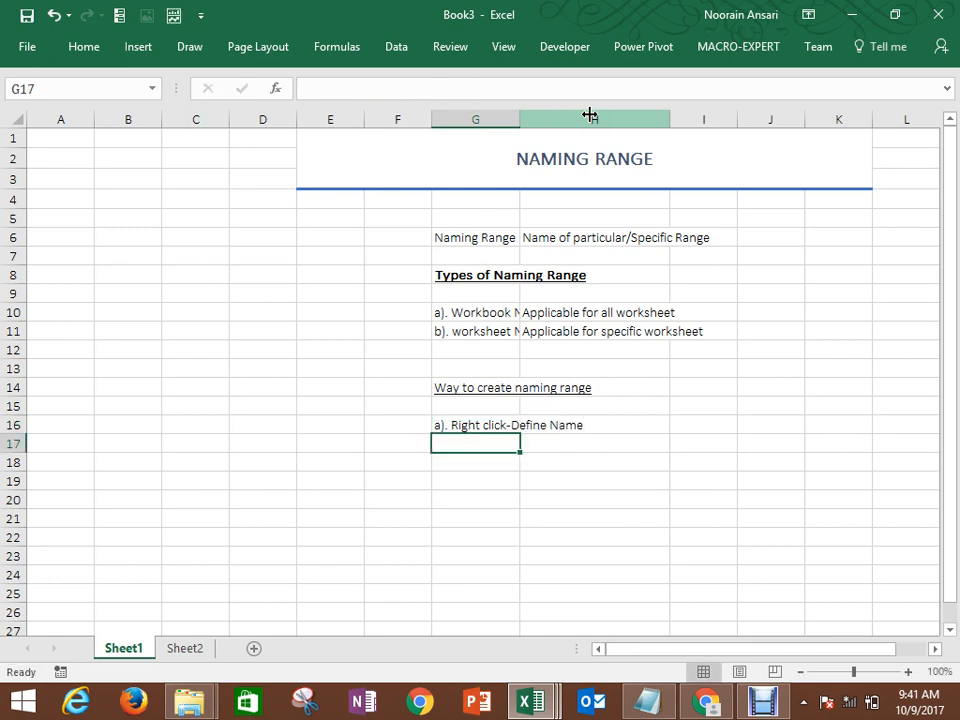
Step: Enter the second way, b).Select and Naming Box, in cell G17
type("b).")
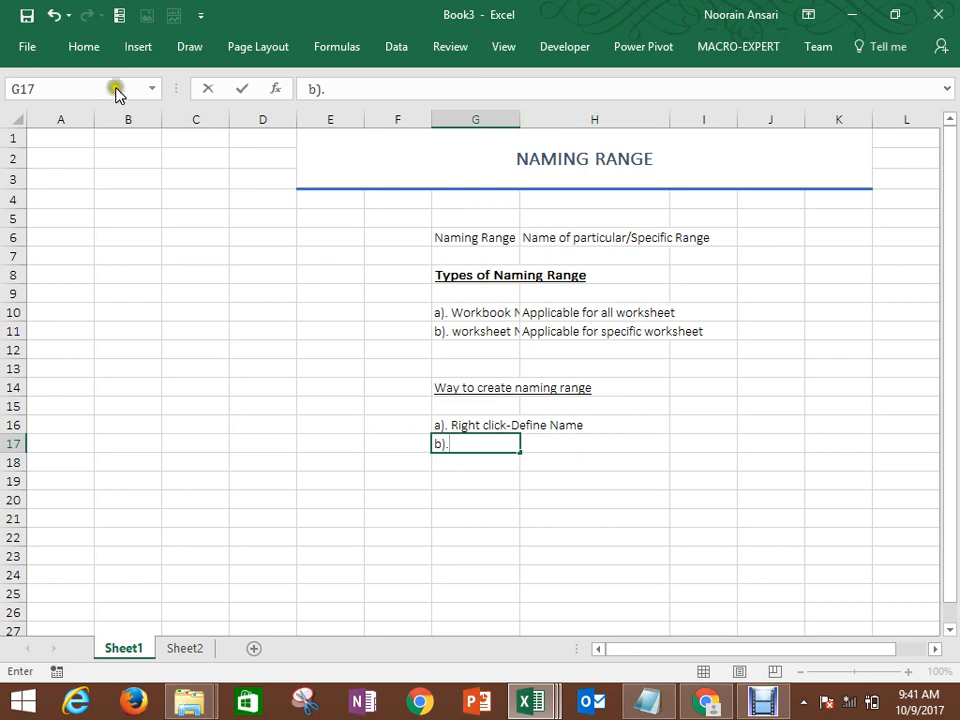
type("a")
key("BackSpace")
type("Sun")
key("BackSpace")
key("BackSpace")
key("BackSpace")
type("Select and")
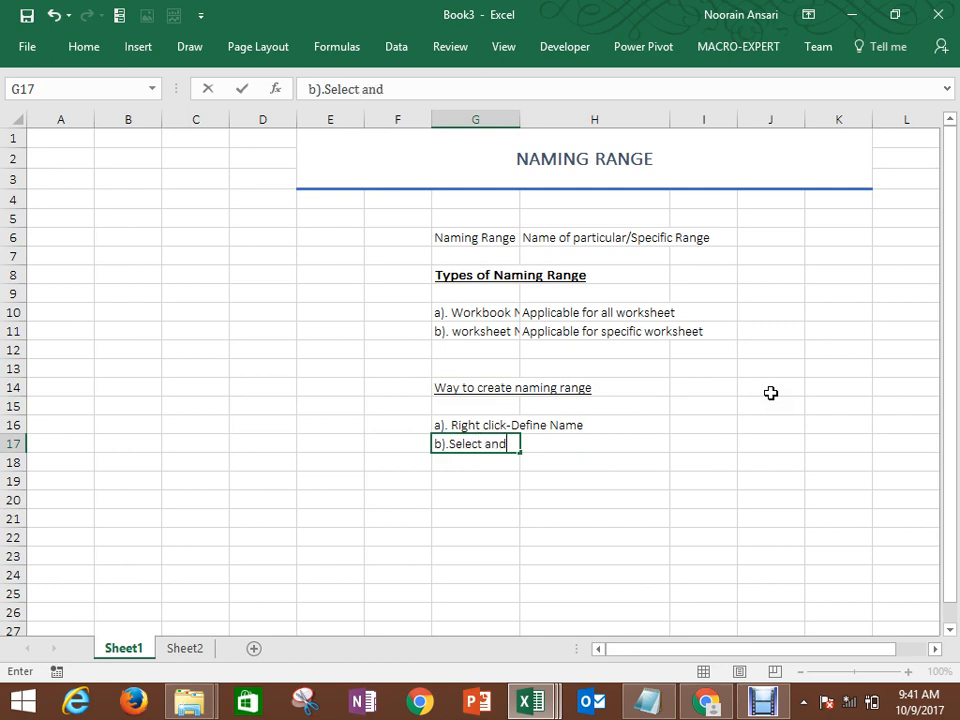
type(" Naming ")
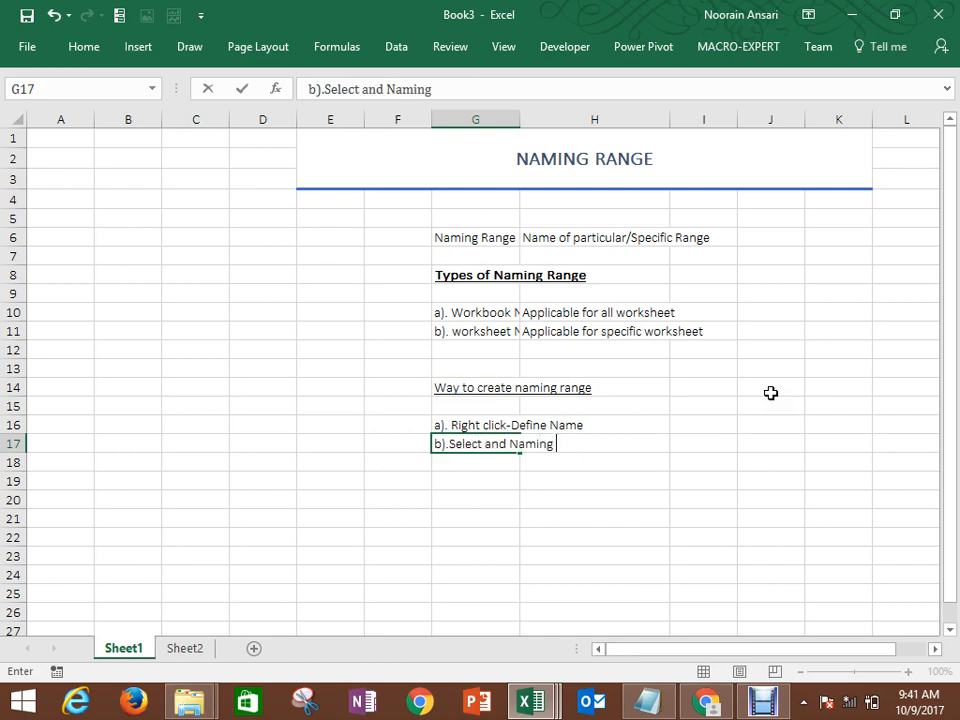
type("Box")
key("Return")
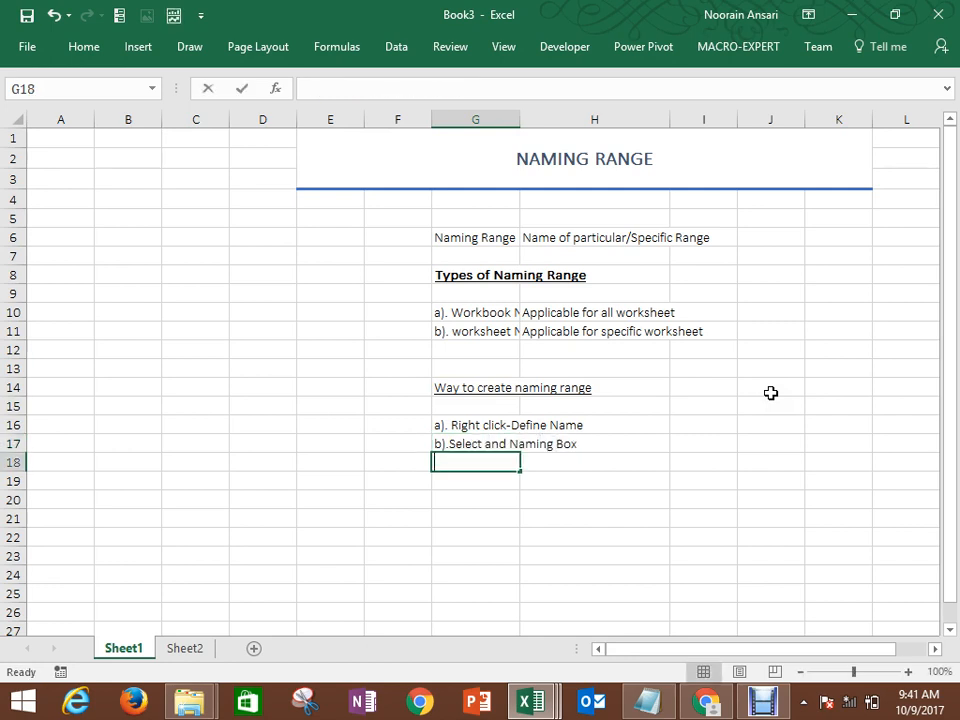
Step: Enter the third way, c). Formula->Define Name, in cell G18
type("c). Formu")
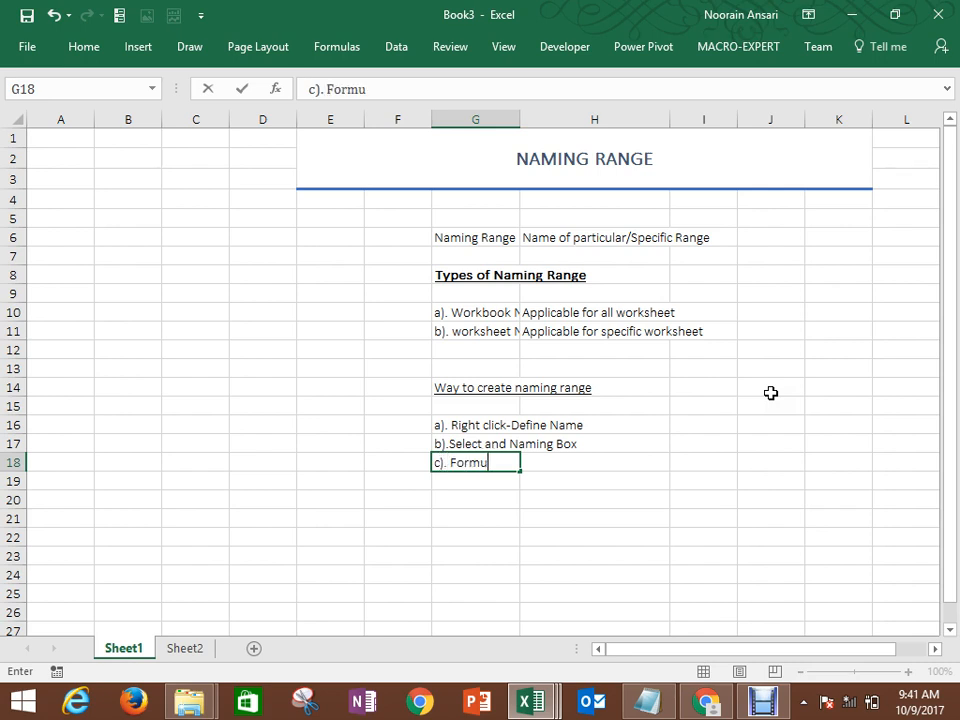
type("la->Define Name")
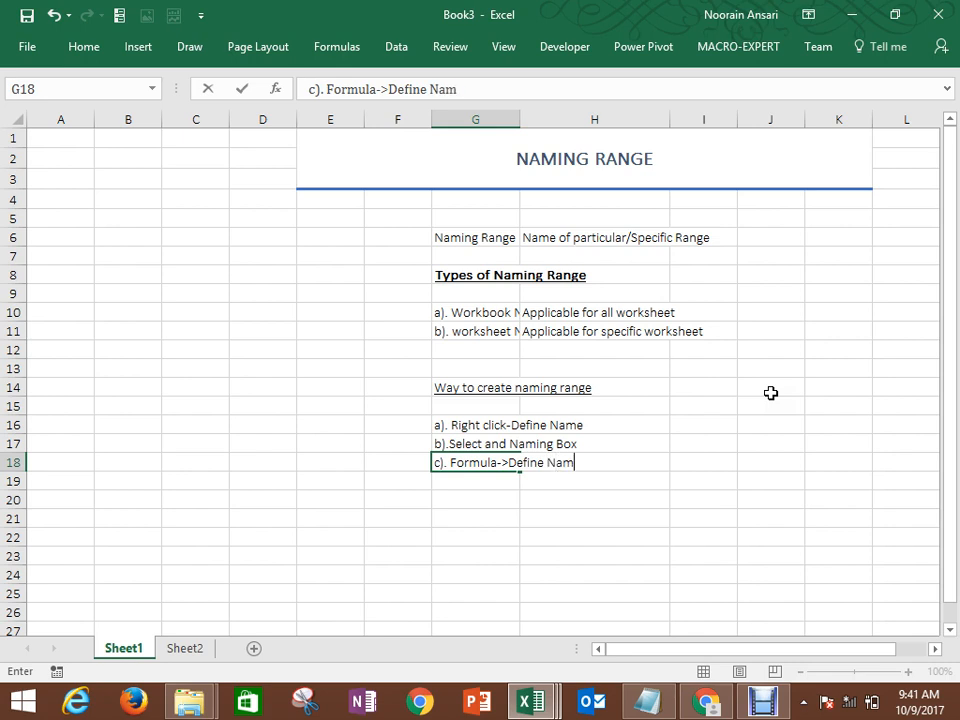
key("Return")
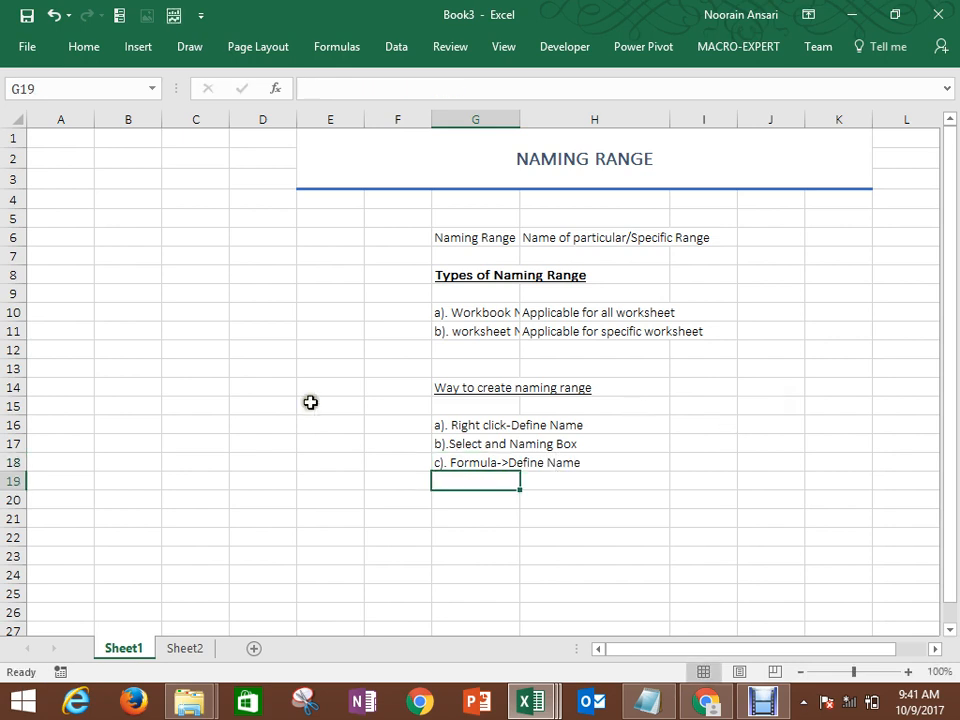
Step: Look up the Define Name command and start the fourth list item in cell G19 with d)
left_click(324, 48)
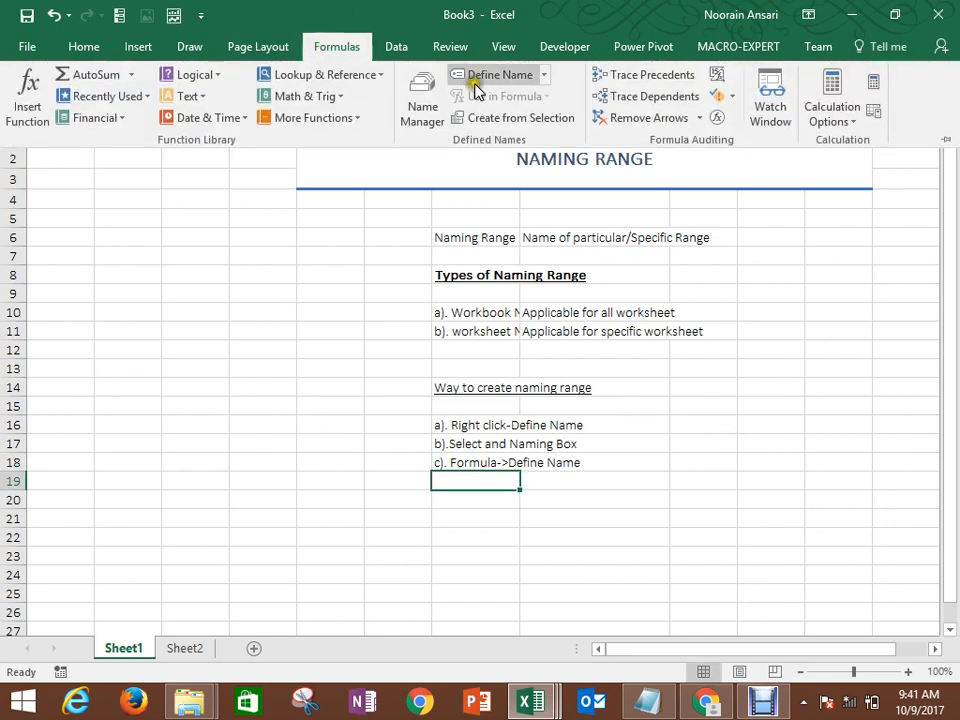
key("Escape")
type("d).")
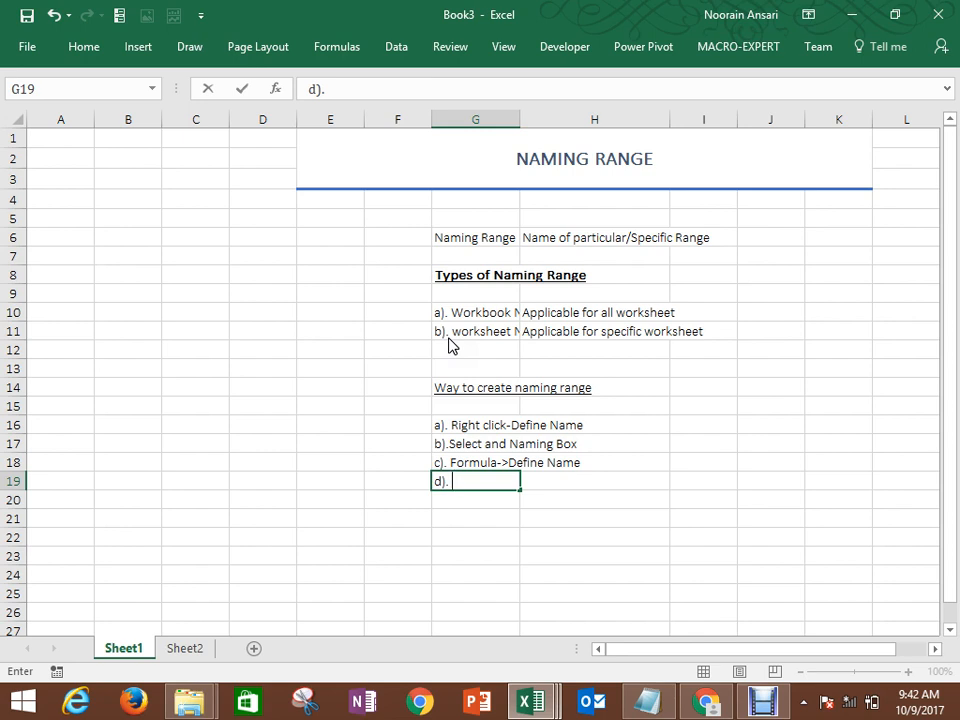
Step: Check the Create Names from Selection and Name Manager dialogs with the list items in G16:G18 selected
left_click_drag(484, 425, 485, 462)
key("shift+F3")
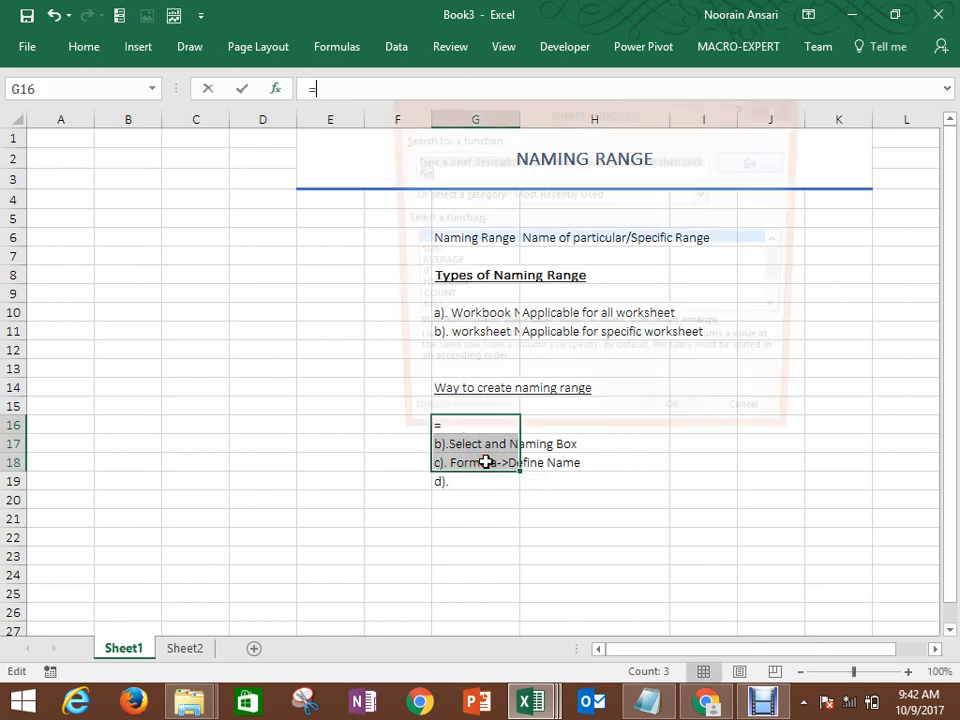
key("Escape")
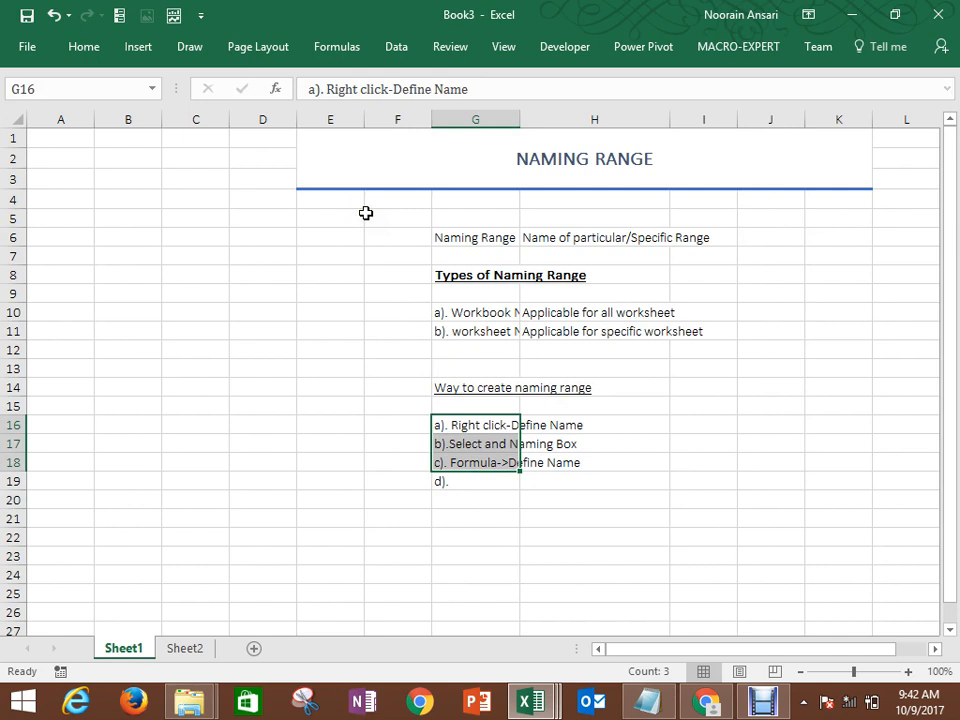
key("ctrl+shift+F3")
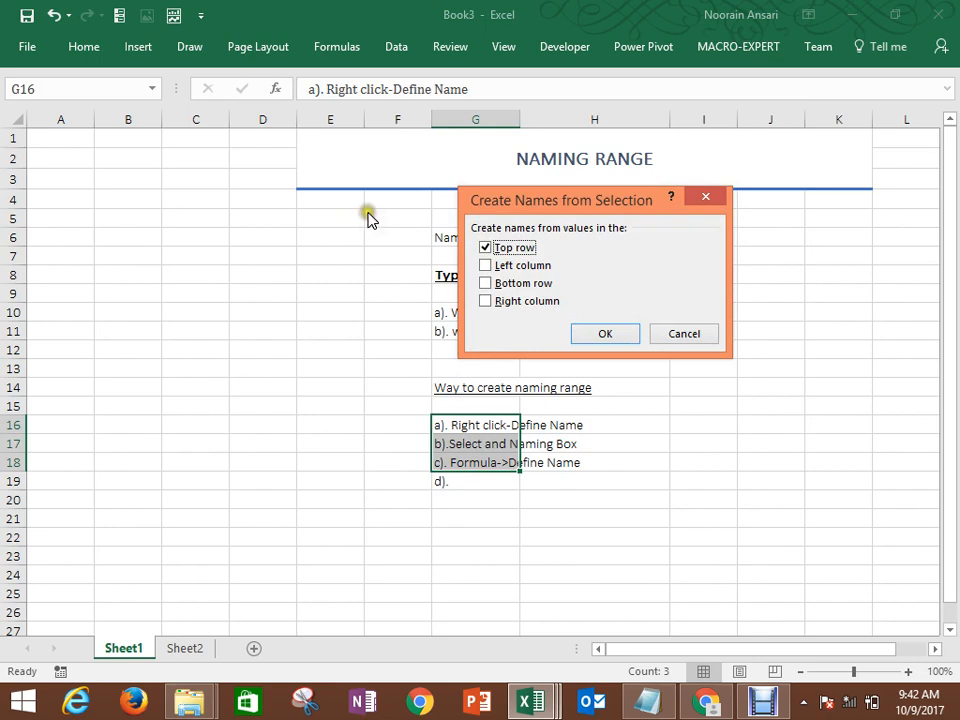
key("Return")
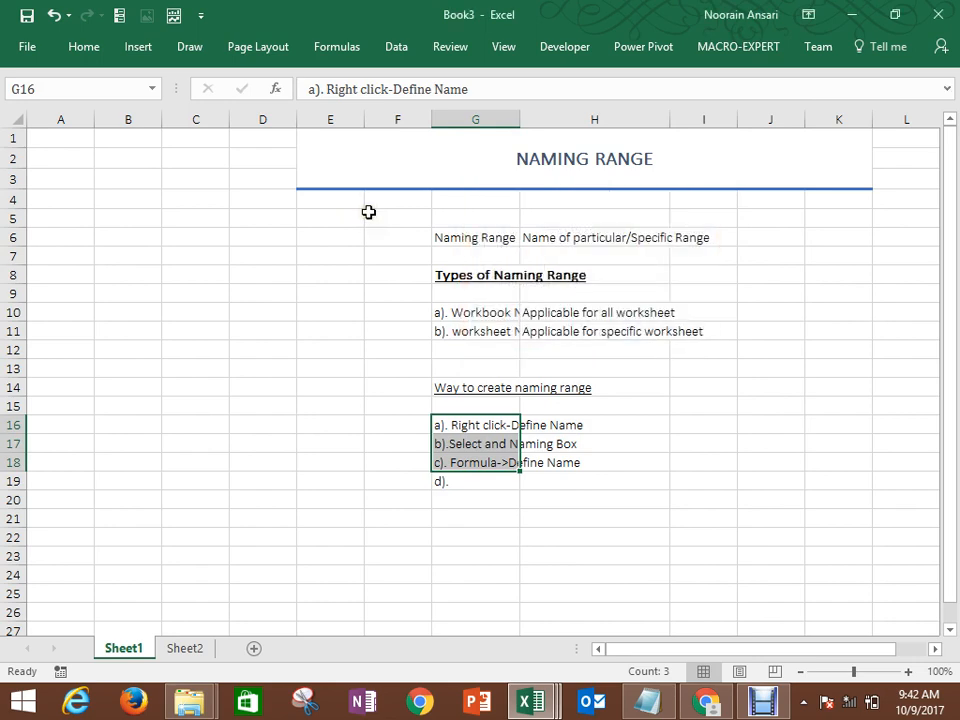
key("ctrl+F3")
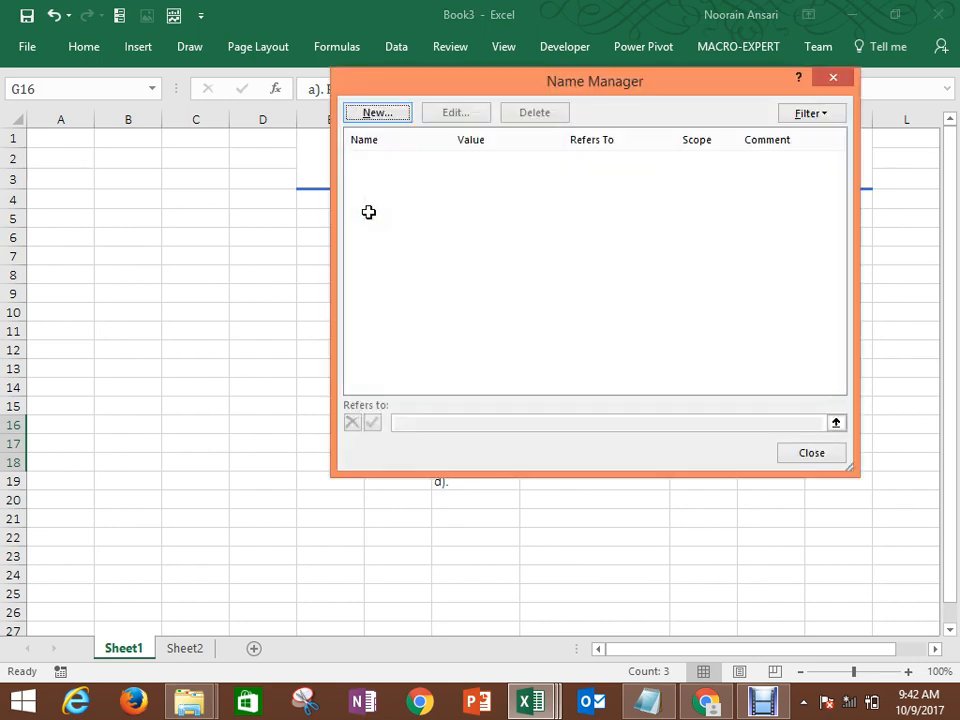
key("Escape")
Step: Complete the fourth way in cell G19 as d). Ctrl+F3
key("Down")
key("Down")
key("Down")
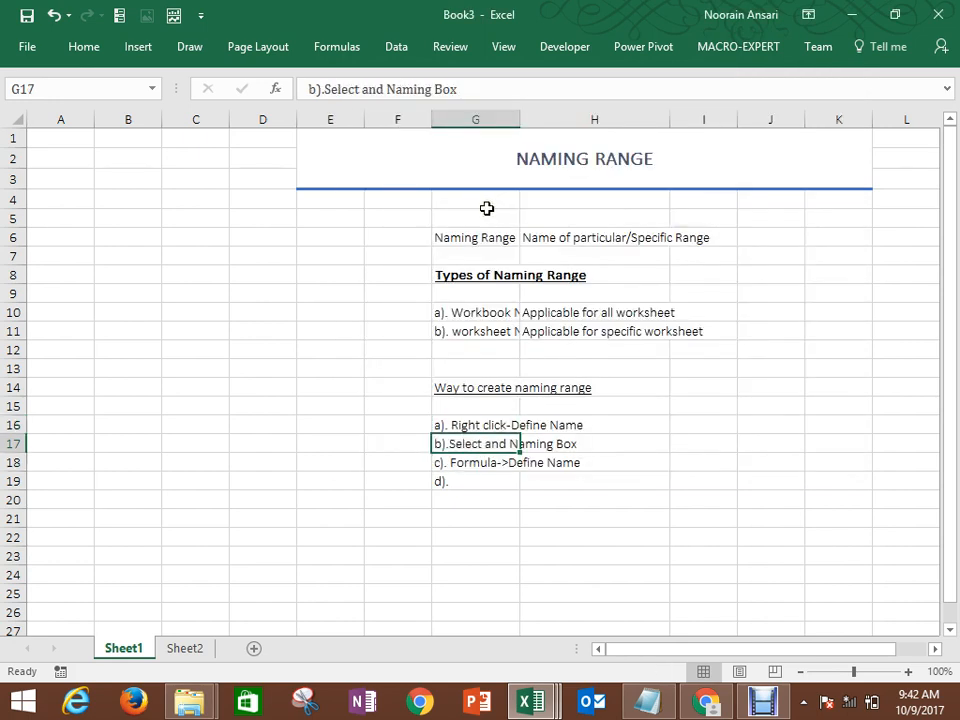
key("F2")
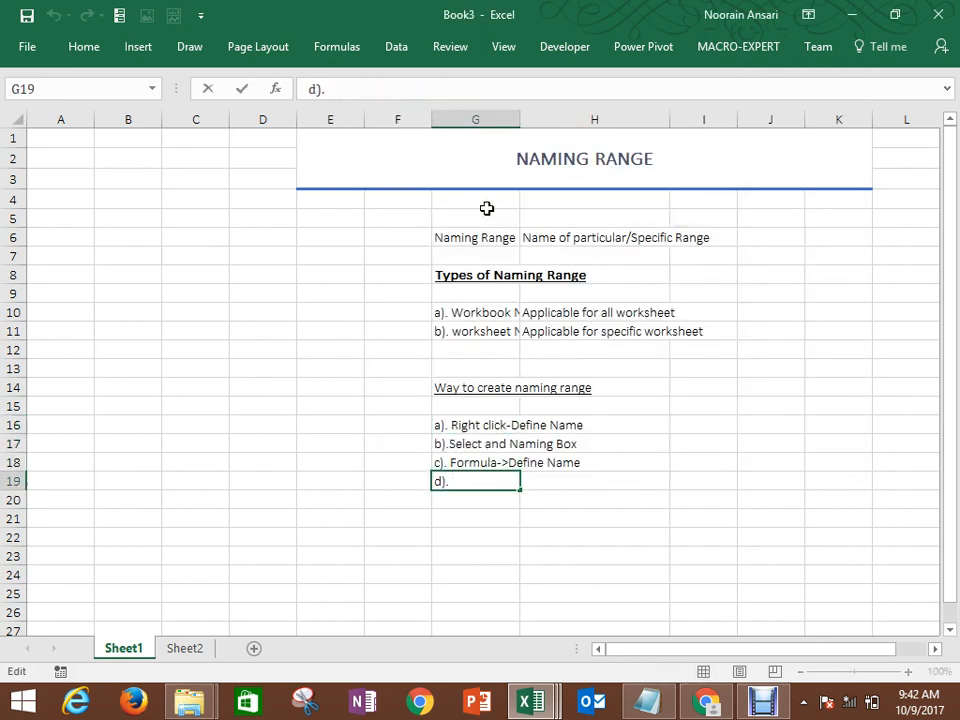
type("Ctrl+F3")
key("Return")
key("Return")
key("Return")
key("Return")
key("Return")
key("Return")
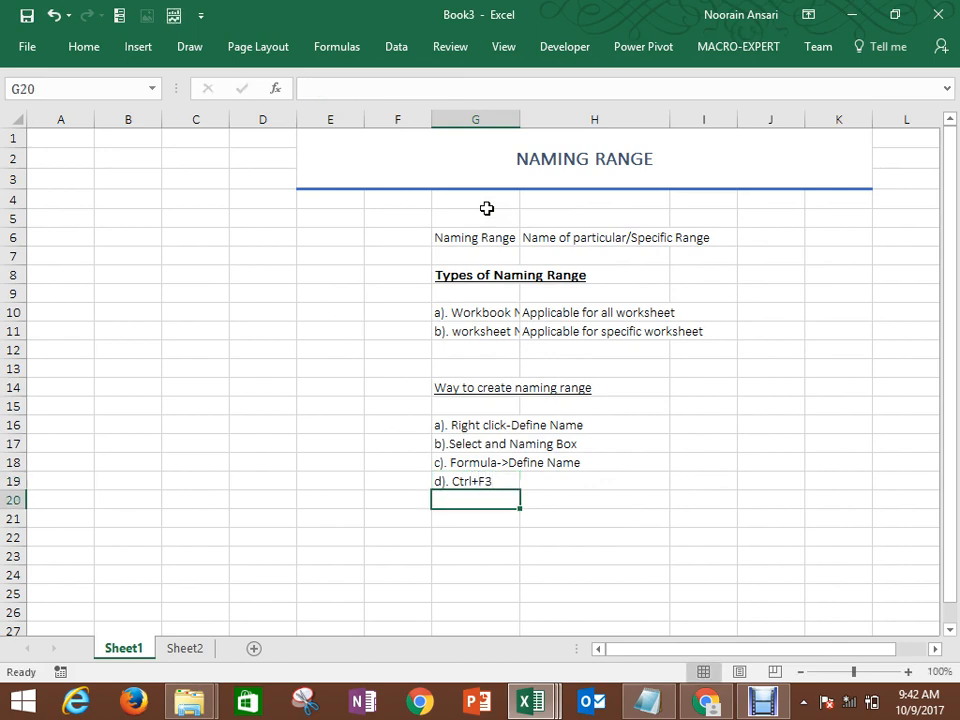
key("Down")
key("Down")
key("Down")
key("Down")
key("Down")
key("Down")
key("Down")
key("Down")
key("Down")
key("Down")
key("Down")
key("Down")
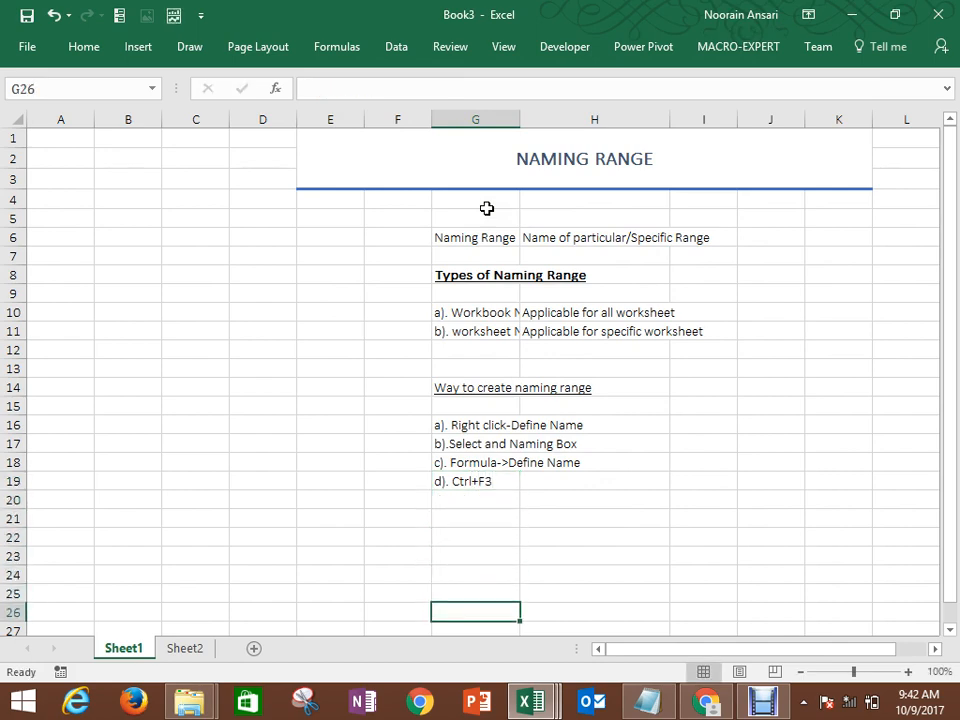
key("Up")
key("Up")
key("Up")
key("Up")
key("Up")
key("Up")
key("Up")
key("Up")
key("Up")
key("Up")
key("Up")
key("Up")
key("Up")
key("Up")
key("Up")
key("Up")
key("Up")
key("Up")
key("Up")
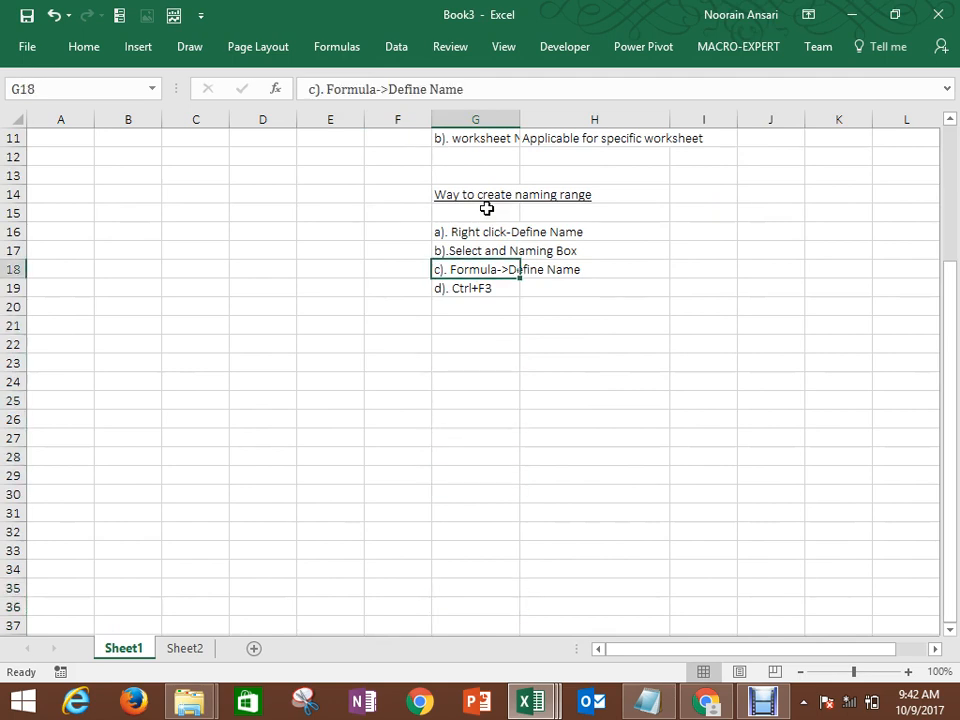
Step: Enter the heading Naming Convention in cell G22 and make it bold and underlined
key("Down")
key("Down")
key("Down")
key("Down")
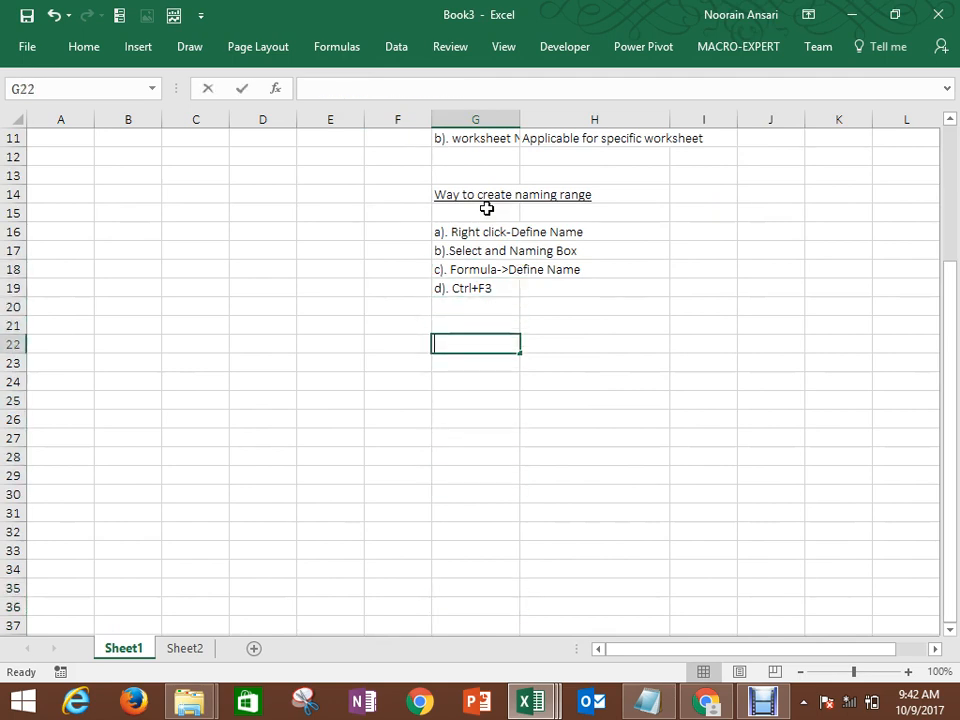
type("Naming Conven")
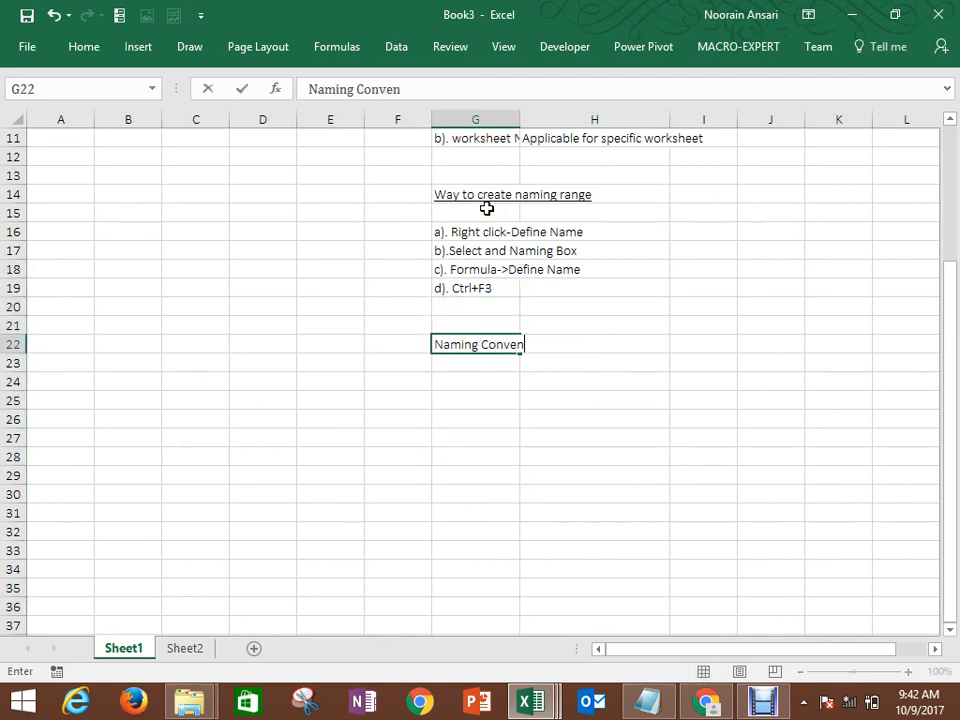
type("tion")
key("Return")
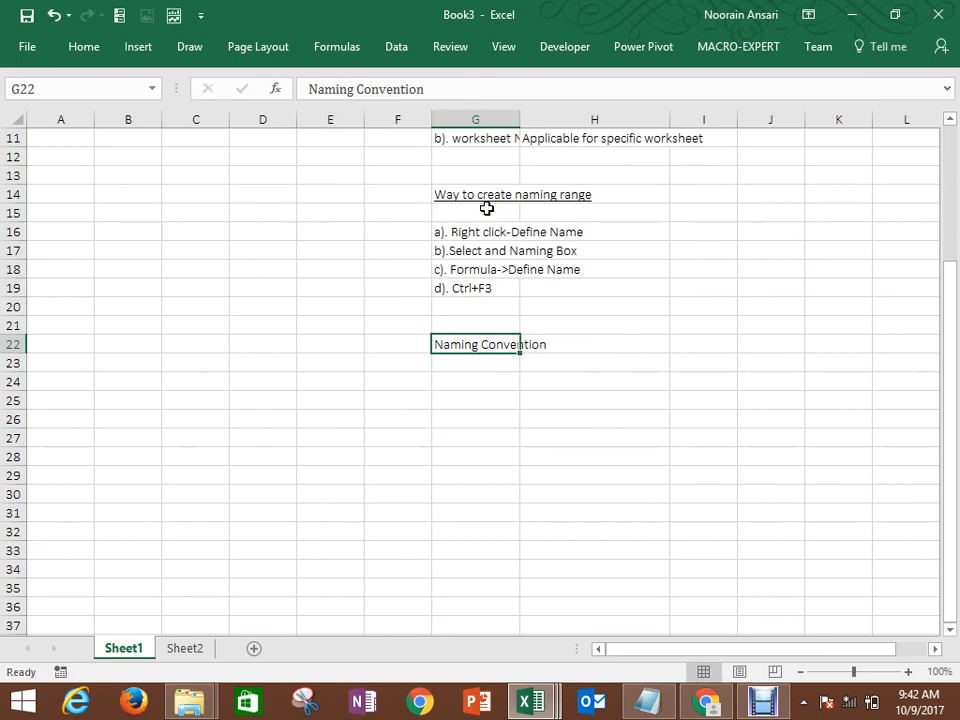
key("Up")
key("ctrl+b")
key("ctrl+u")
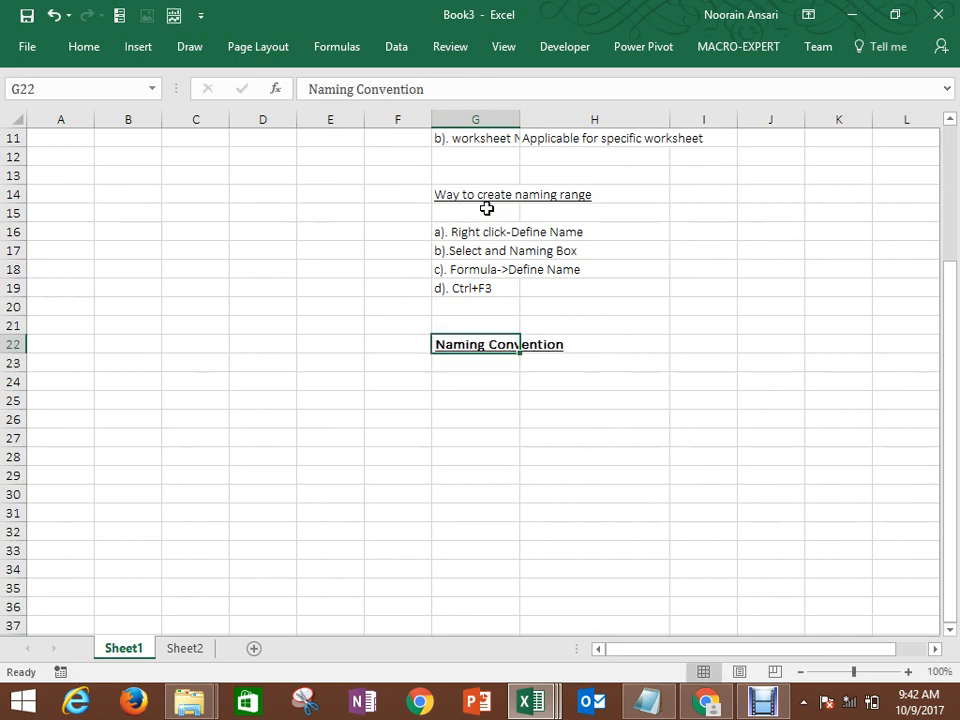
Step: Start the first naming convention rule in cell G24 with the list label a)
key("Down")
key("Down")
type("a). ")
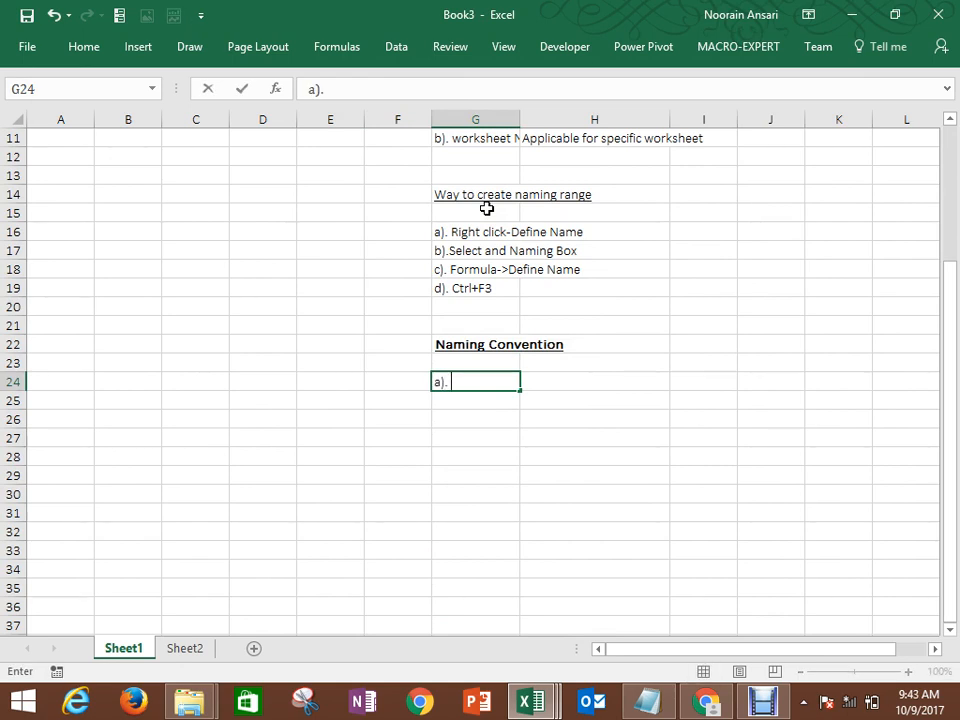
type("Alpha Numberic")
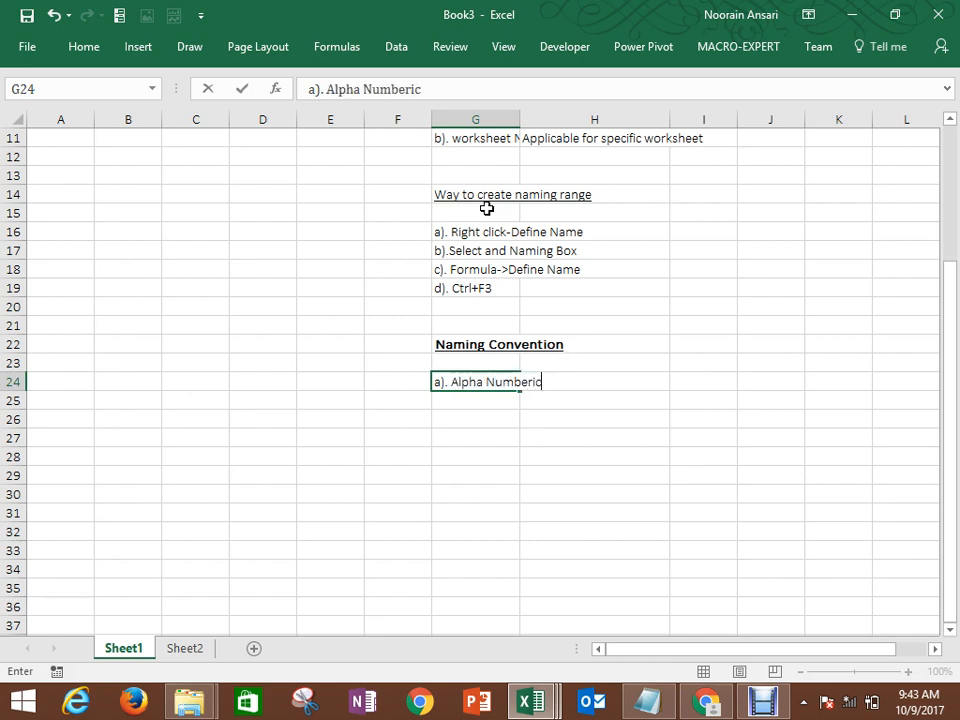
key("BackSpace")
key("BackSpace")
key("BackSpace")
key("BackSpace")
key("BackSpace")
type("eric")
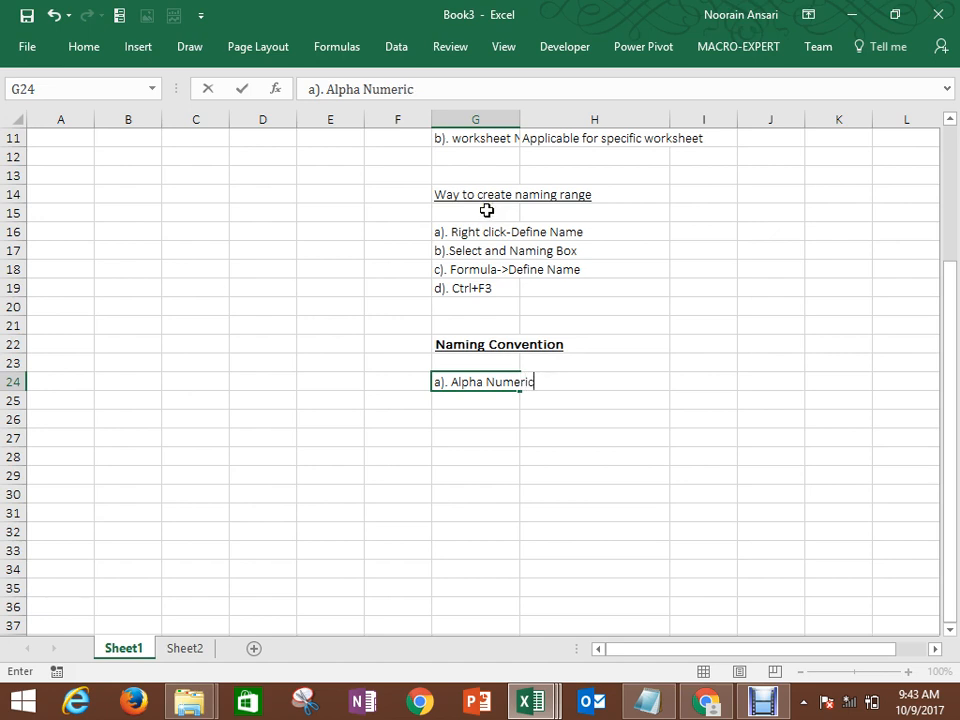
key("BackSpace")
key("BackSpace")
key("BackSpace")
key("BackSpace")
key("BackSpace")
key("BackSpace")
key("BackSpace")
key("BackSpace")
key("BackSpace")
key("BackSpace")
key("BackSpace")
key("BackSpace")
key("BackSpace")
key("BackSpace")
key("BackSpace")
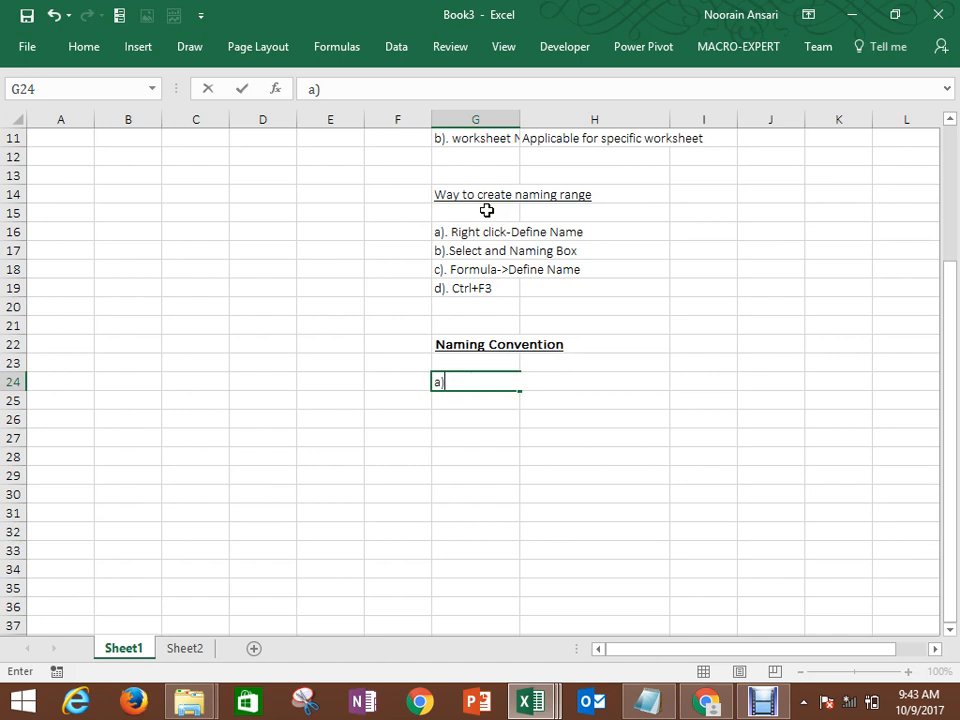
Step: Complete the first rule in cell G24 as "a). Name should be alpha/Numberi or only alpha"
type(". Name sh")
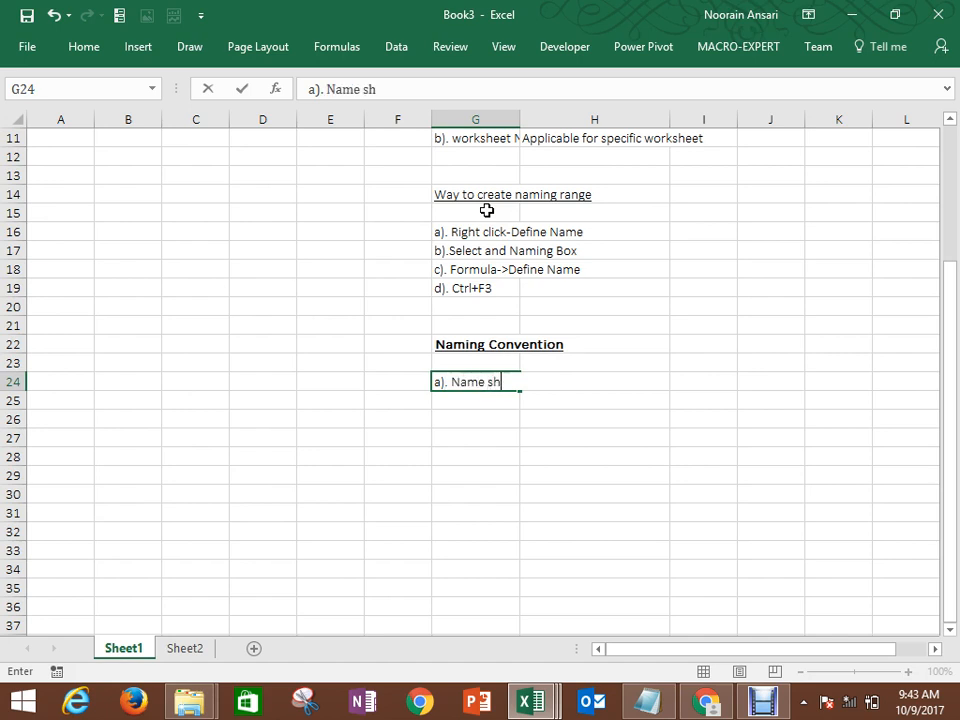
type("ould be alpha")
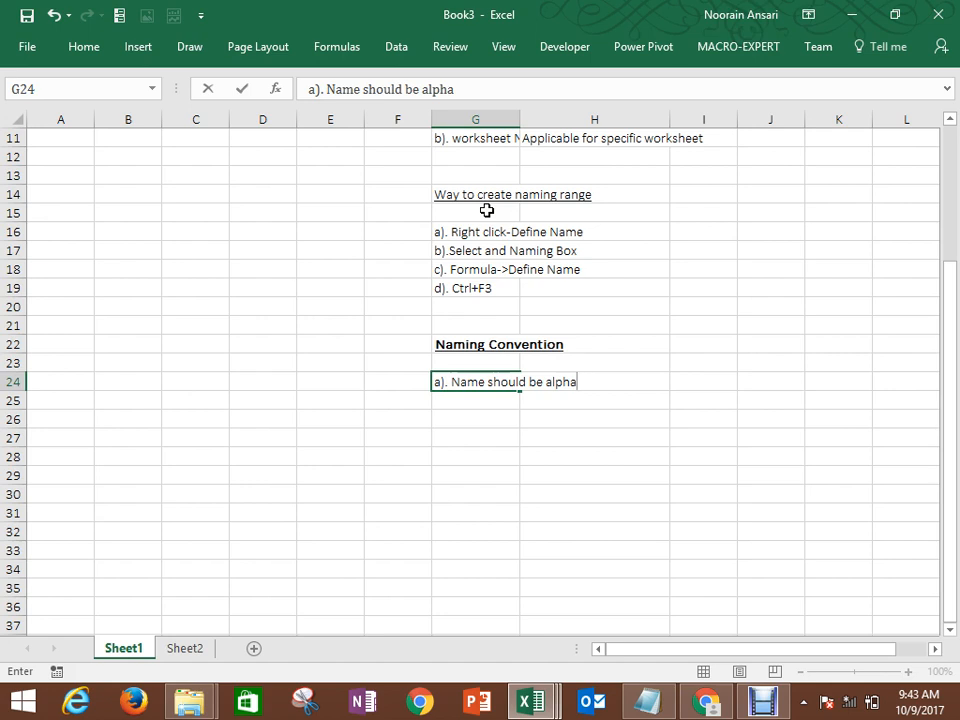
type("/Numberi o")
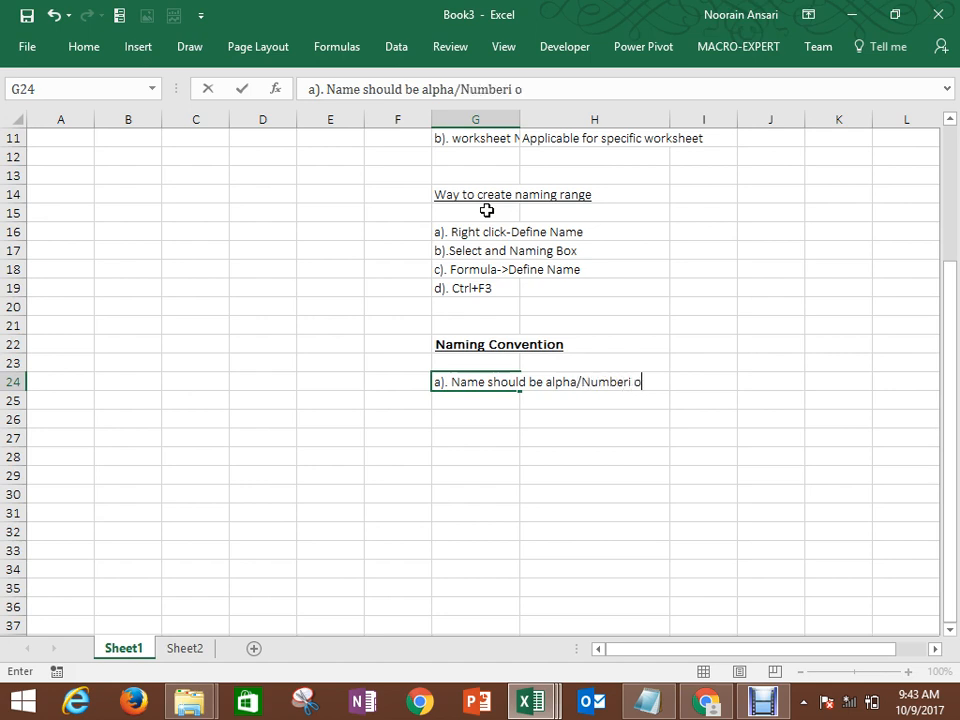
type("r only alpha")
key("Return")
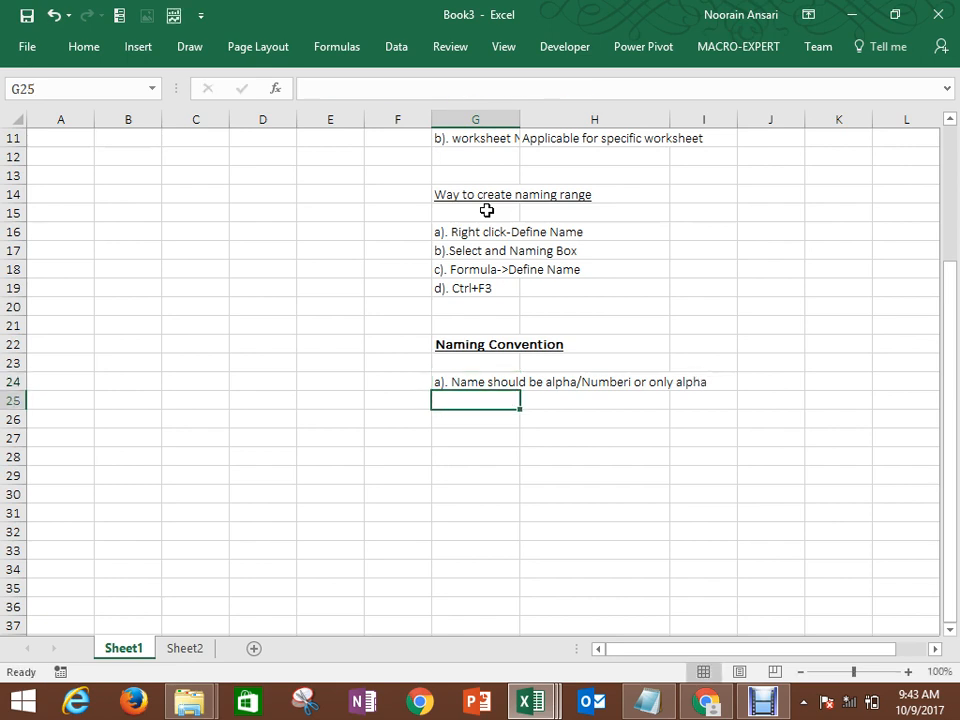
Step: Enter the example "Ex. abc,abc123" in cell G25 below the first rule
type("b).")
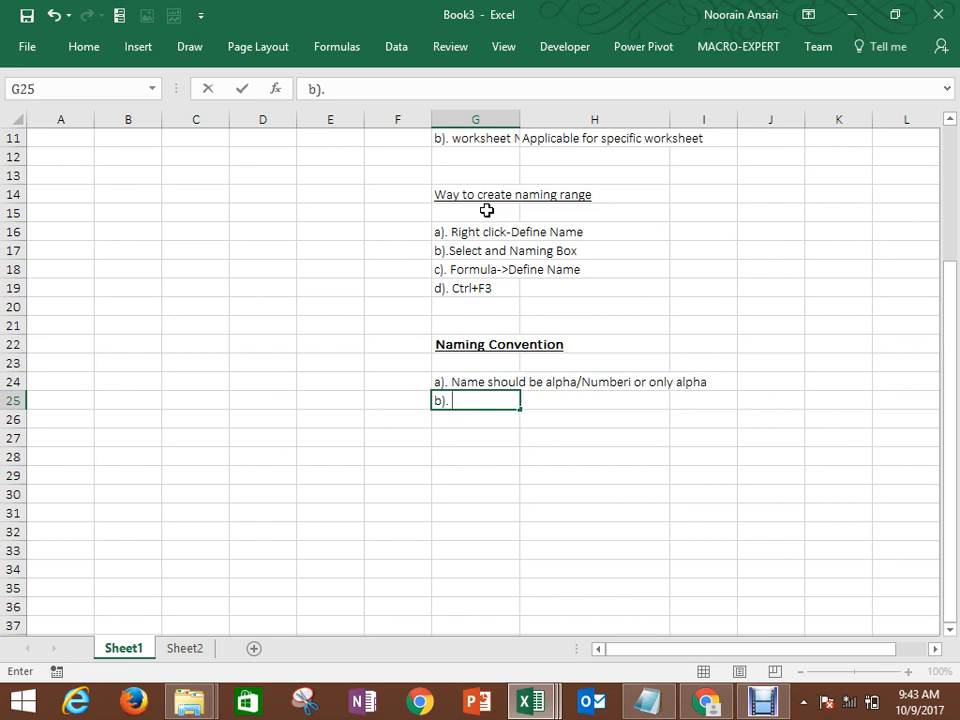
key("Escape")
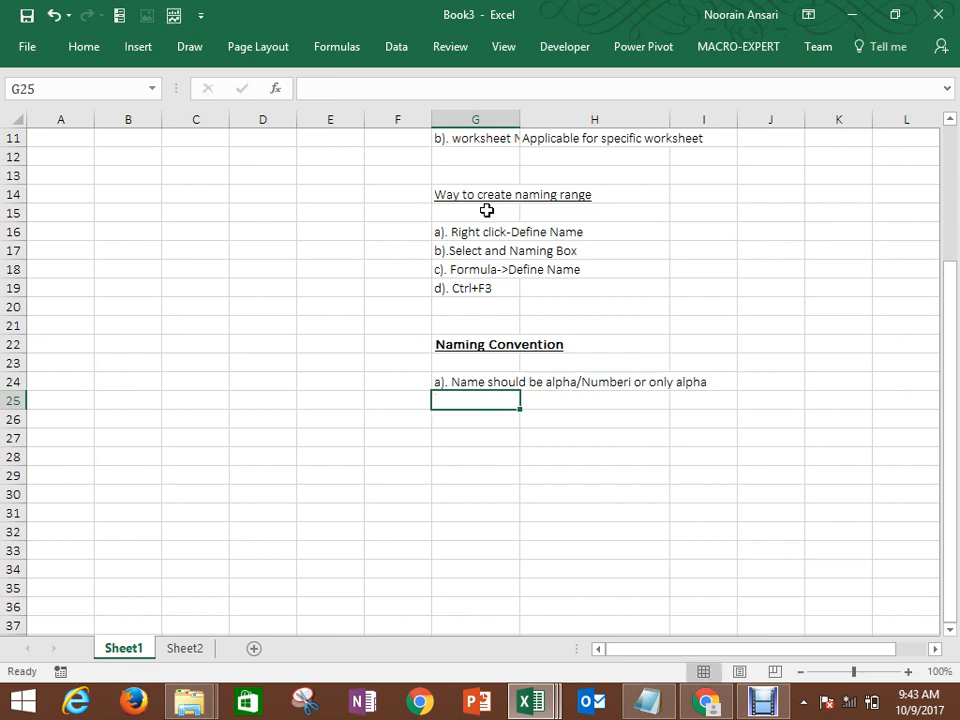
type("Ex. abc")
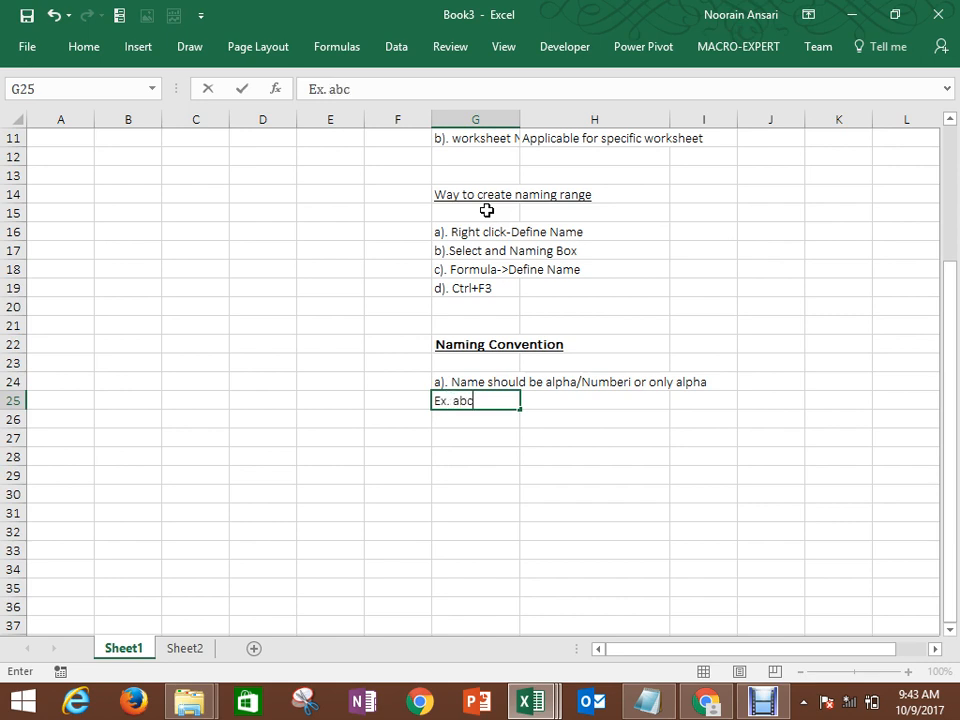
type(",abc123")
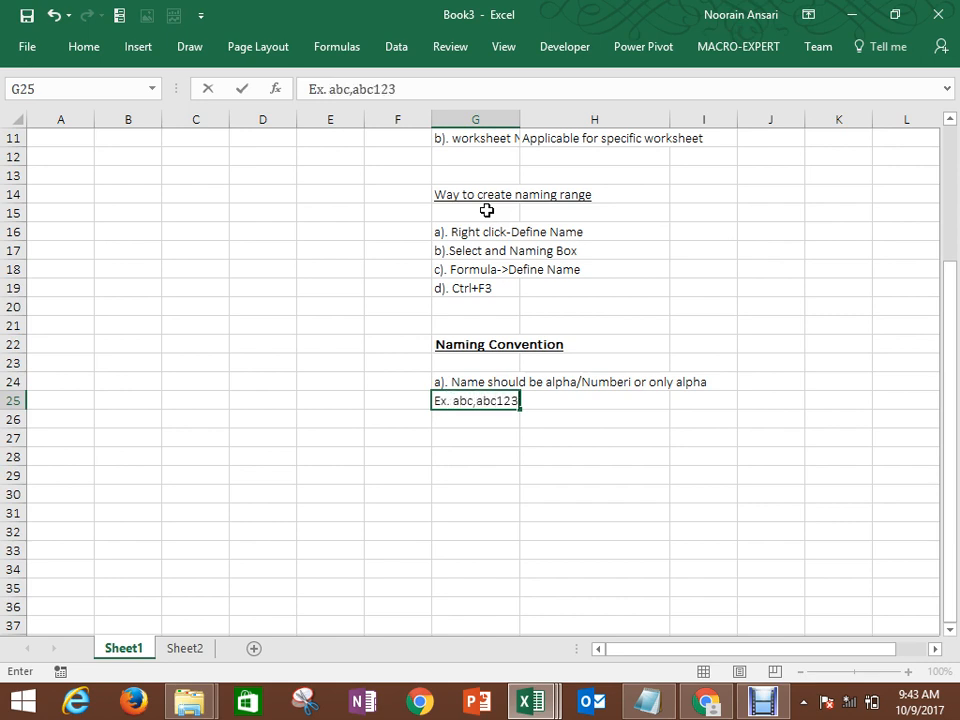
key("Return")
key("Return")
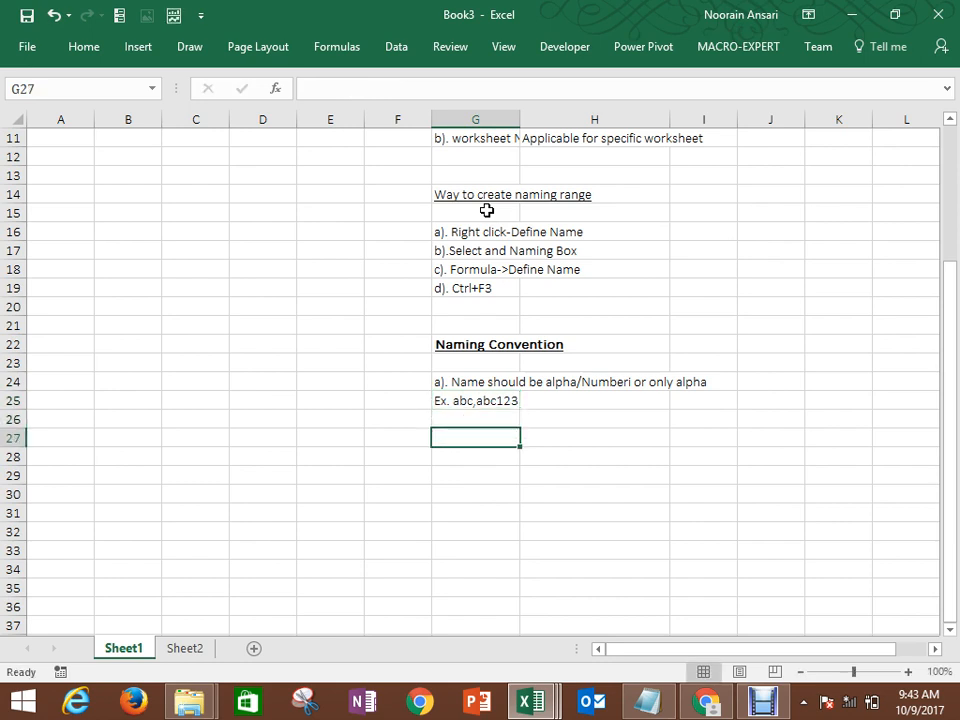
Step: Start the second naming convention rule in cell G27 with the list label b)
type("b)")
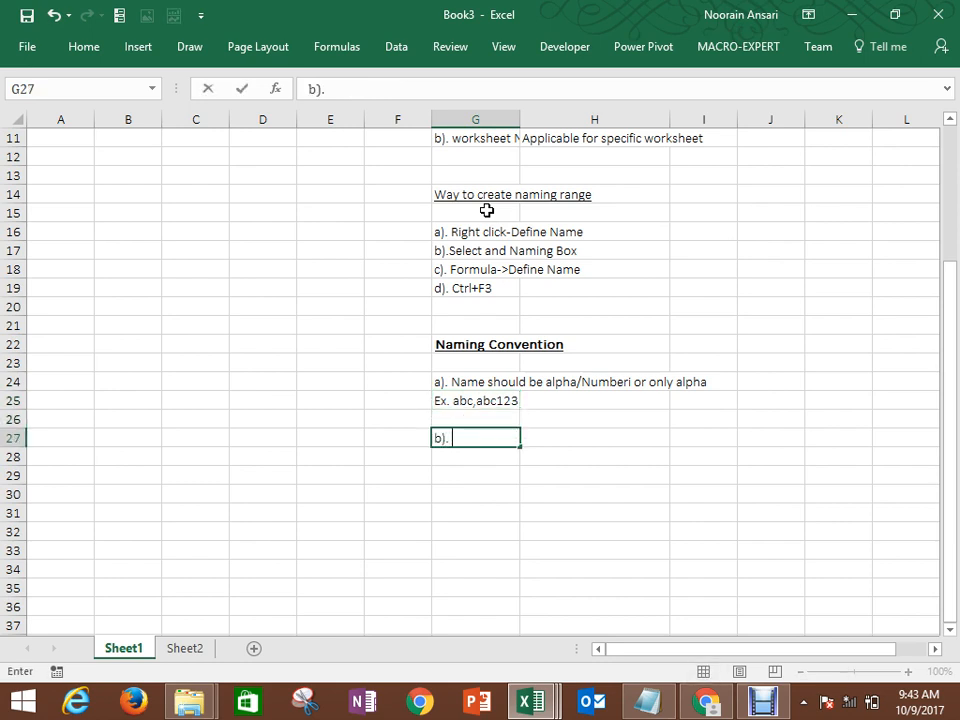
type(".")
key("Up")
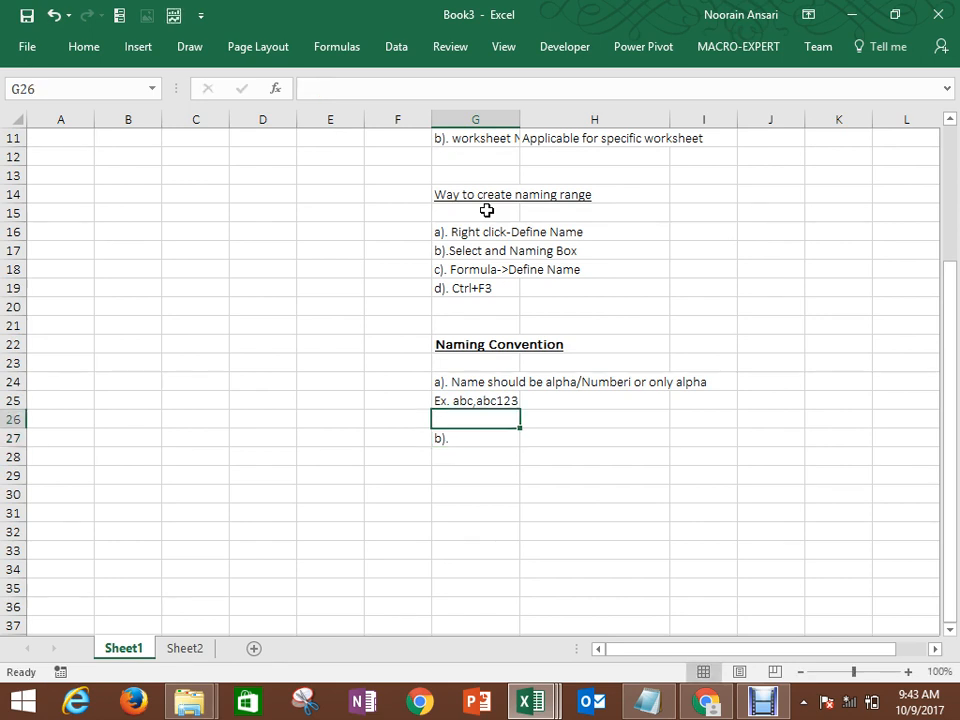
Step: Correct the misspelled word in the first rule in cell G24 to Numeric
key("Down")
key("Up")
key("Up")
key("Up")
key("F2")
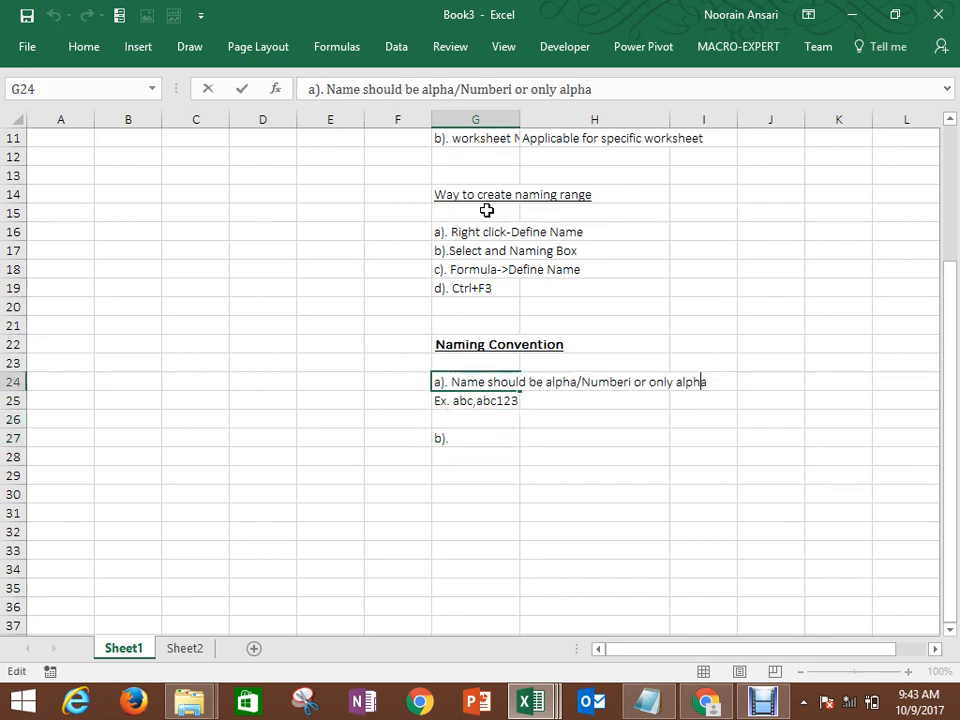
key("Left")
key("Left")
key("Left")
key("Left")
key("Left")
key("Left")
key("Left")
key("Left")
key("Left")
key("Left")
key("Left")
key("Left")
key("Left")
key("BackSpace")
key("BackSpace")
key("BackSpace")
key("BackSpace")
key("BackSpace")
key("BackSpace")
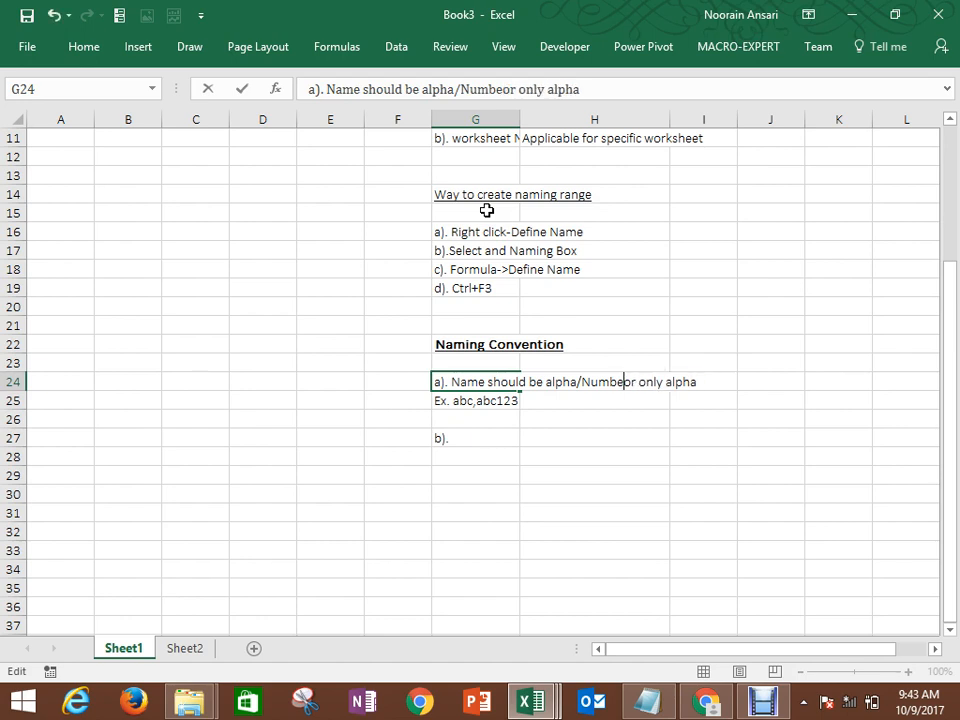
type("meric")
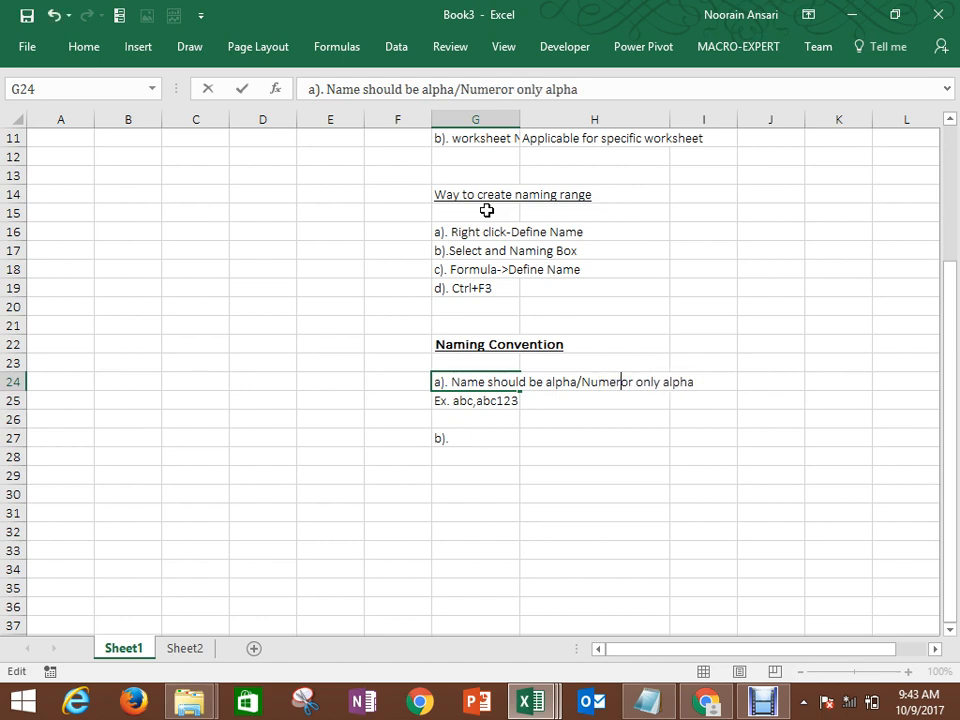
Step: Complete the second rule in G27 as "b). avoid space between keyword" and enter the example My Range in G28
left_click(456, 436)
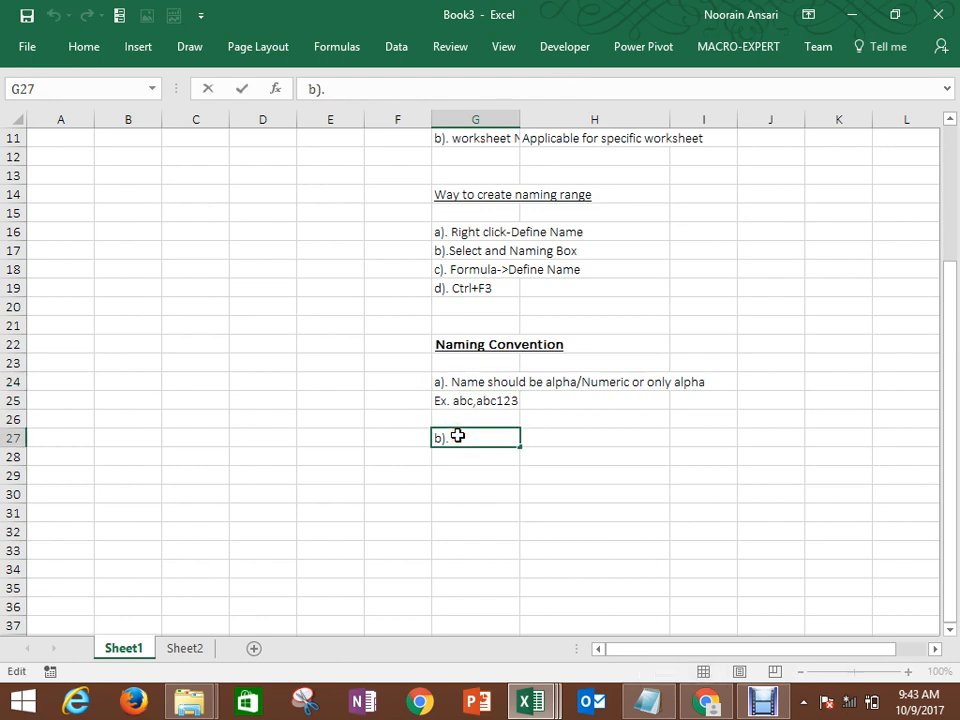
type("avoid spac")
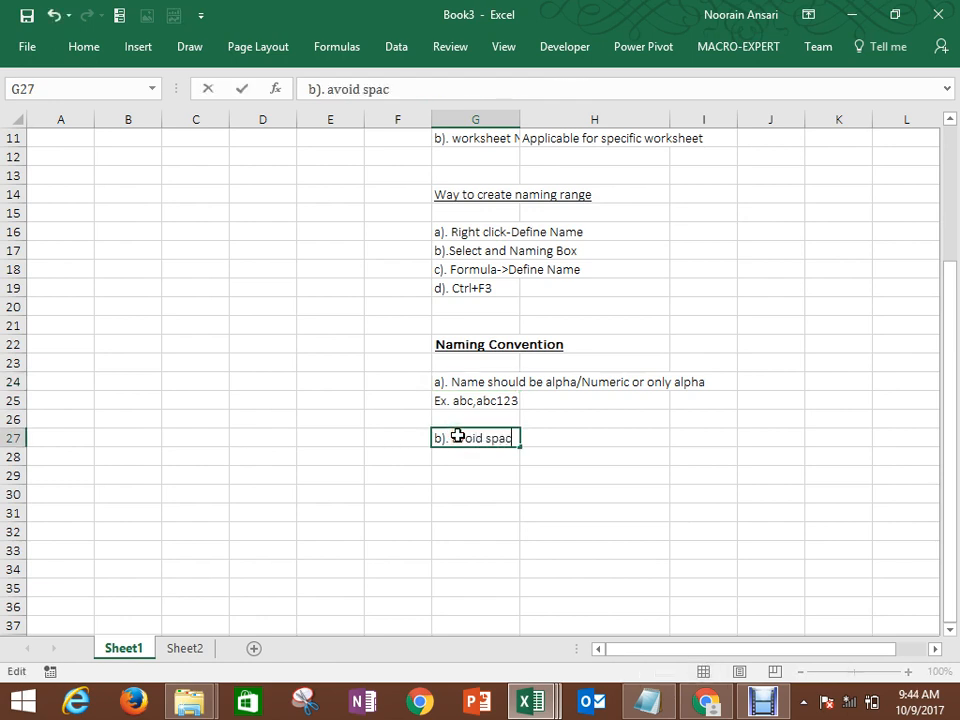
type("e between ke")
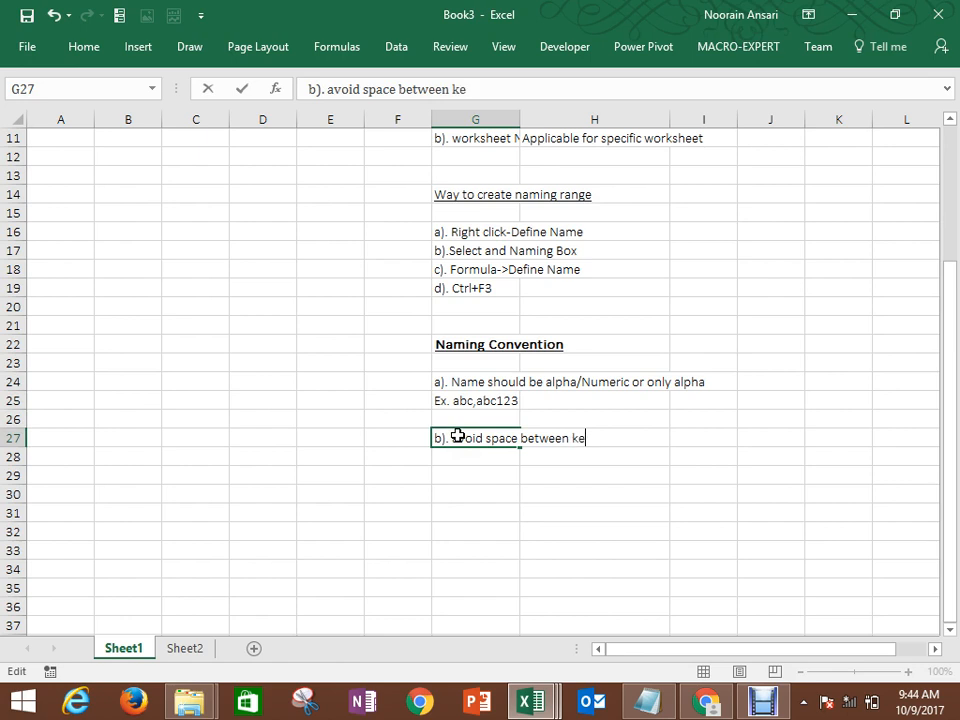
type("yword")
key("Return")
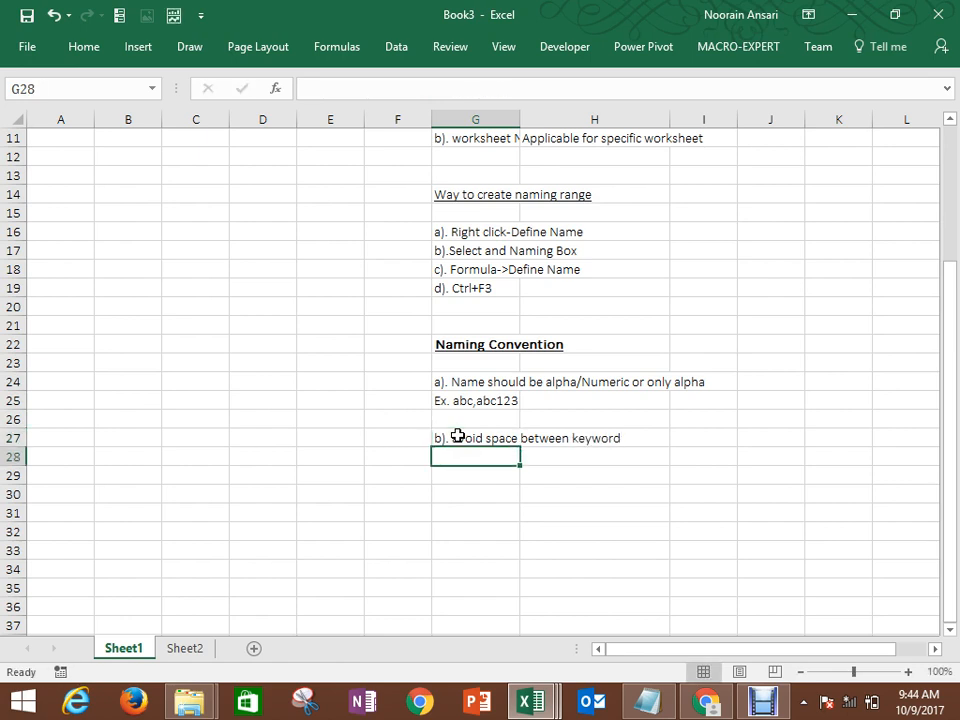
type("My Range")
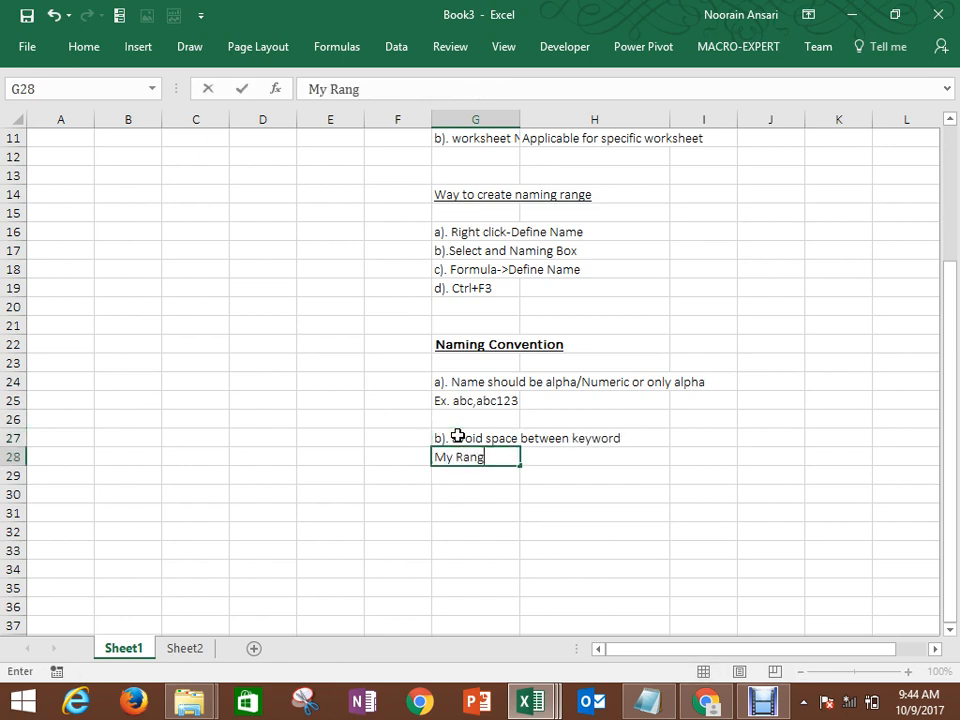
key("Return")
key("Return")
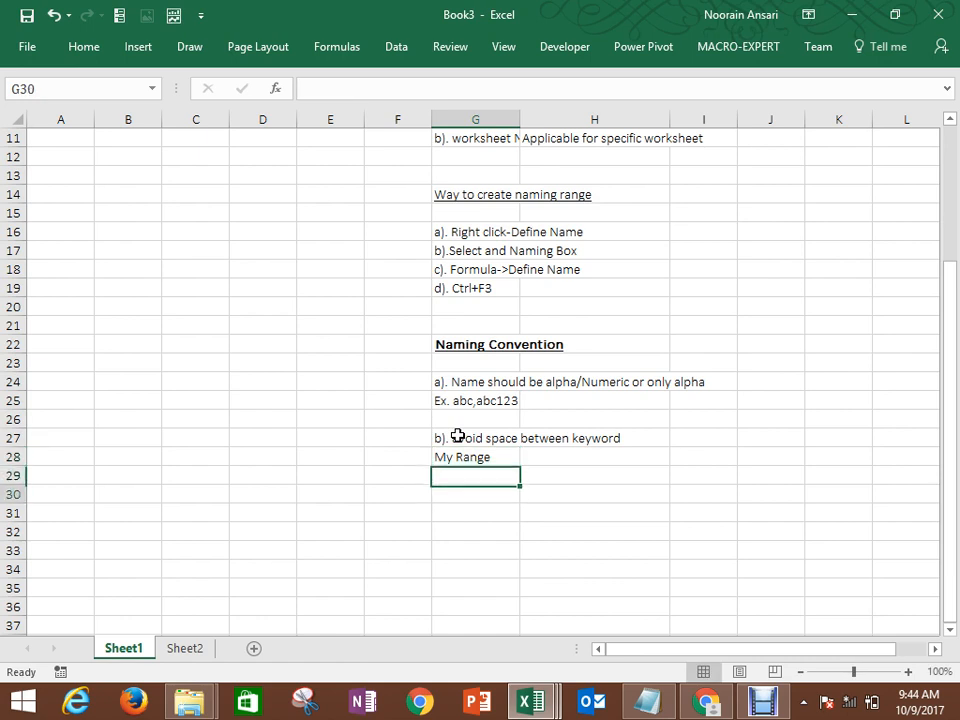
Step: Enter the third rule "c). Avoid specialcharacter between Name excep (_underscore)" in cell G30
type("c). Avoidsp")
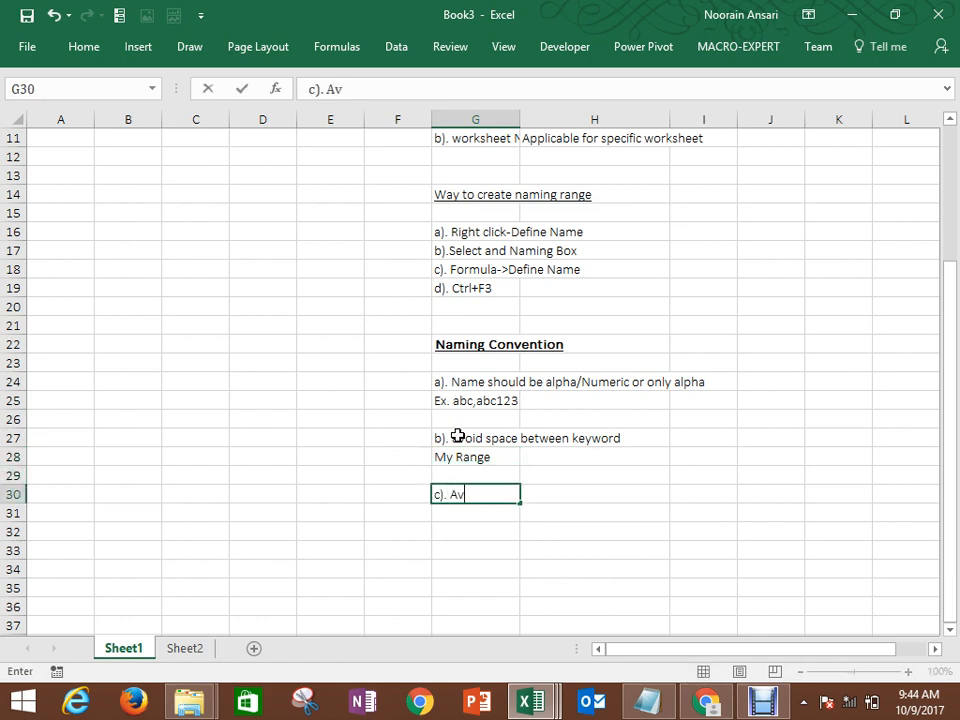
key("BackSpace")
key("BackSpace")
type("p")
key("BackSpace")
type("specifia")
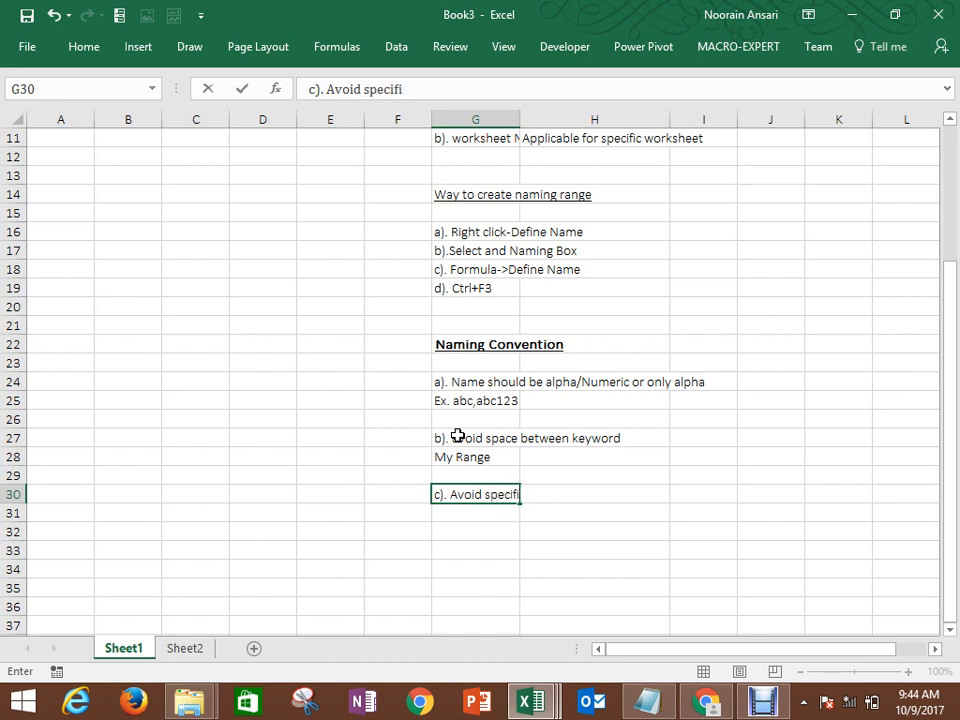
key("BackSpace")
key("BackSpace")
key("BackSpace")
type("alcharacter between Name")
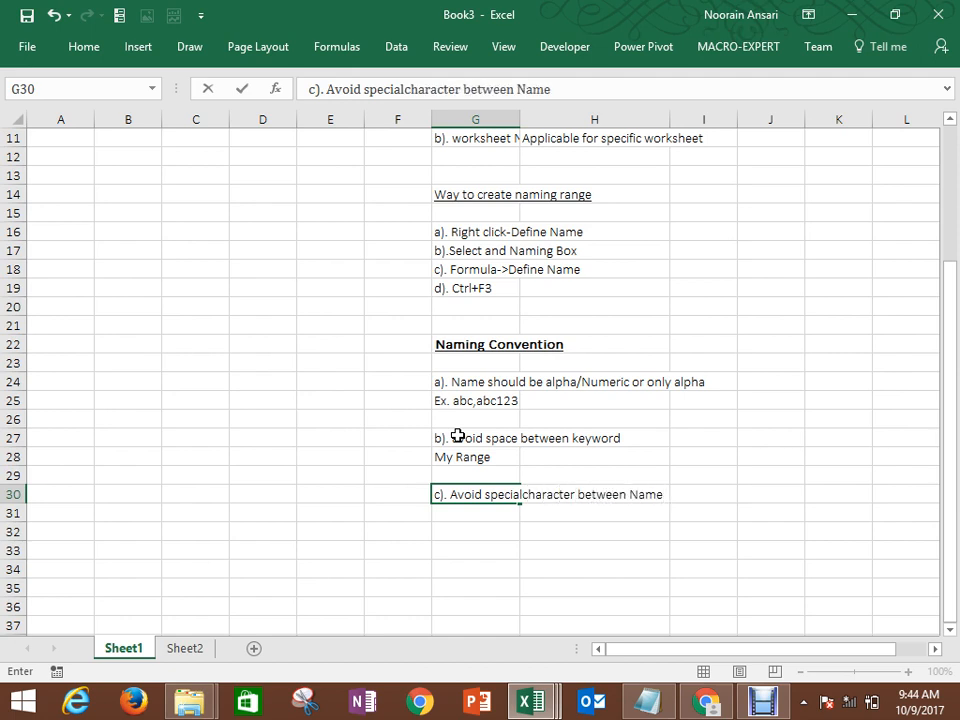
type(" excep  (_underscore)")
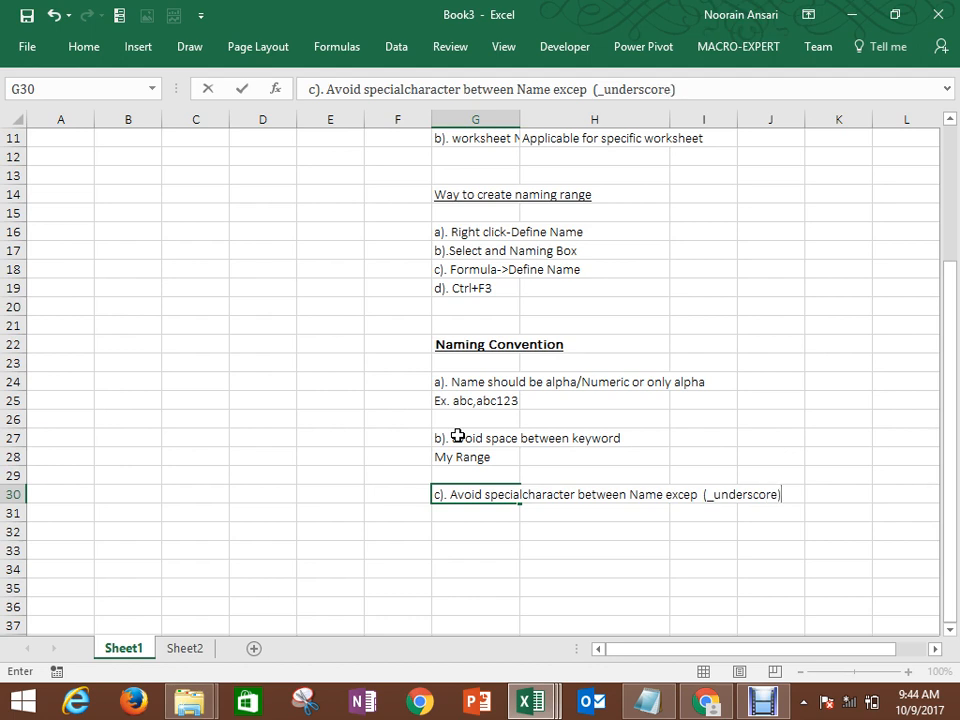
key("Return")
key("Return")
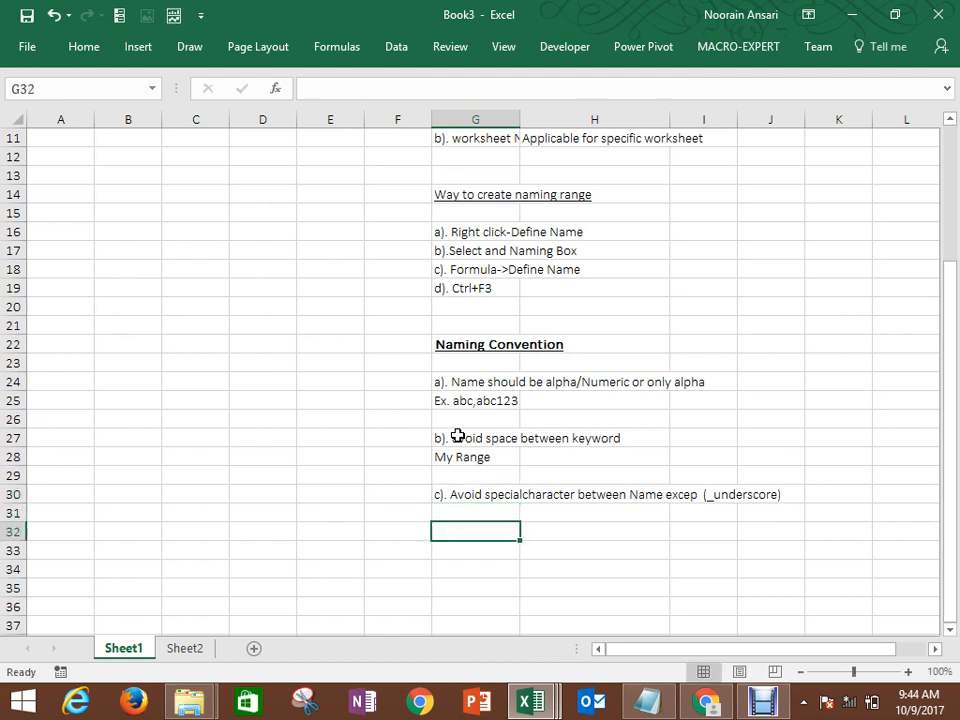
type("c")
key("BackSpace")
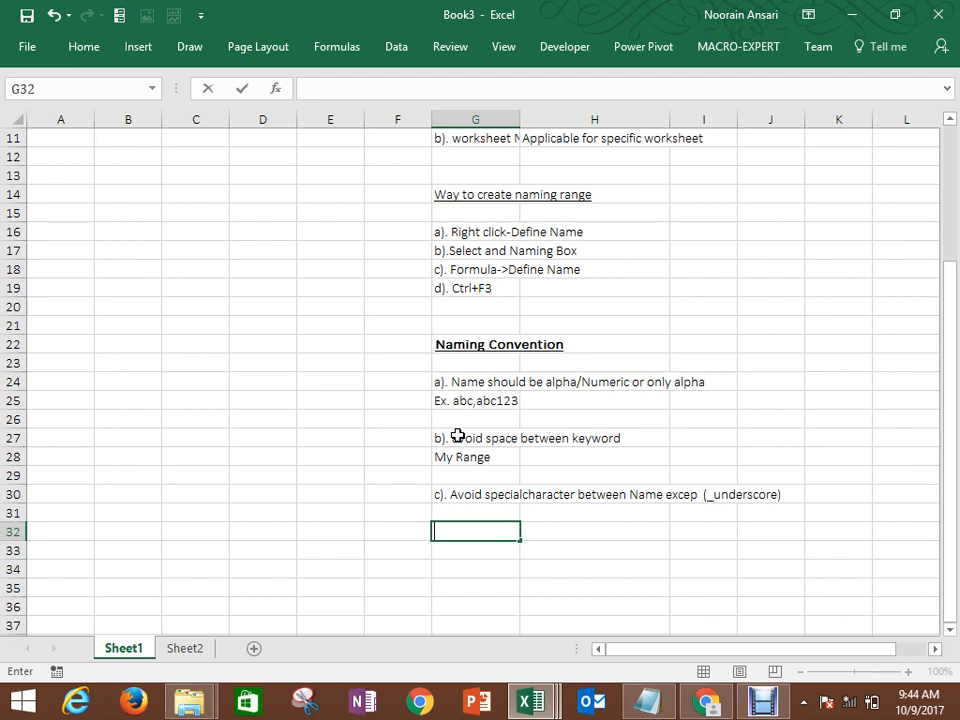
type("d).")
key("Escape")
Step: Enter the third rule's examples, My_range in cell G31 and My&Range in cell G32
key("Up")
type("My")
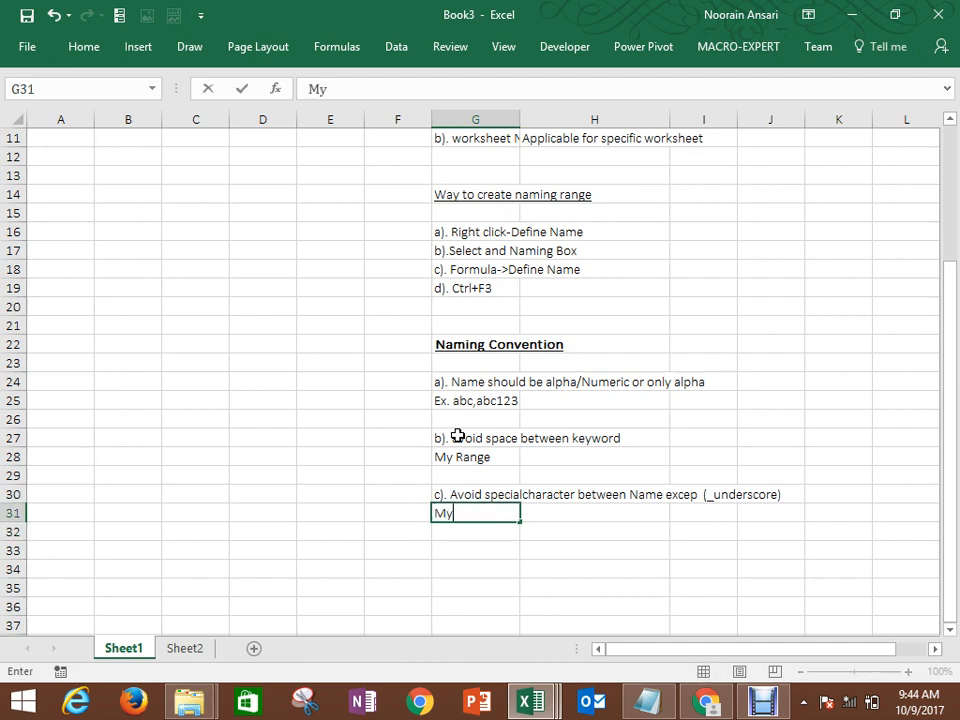
type("_range")
key("Return")
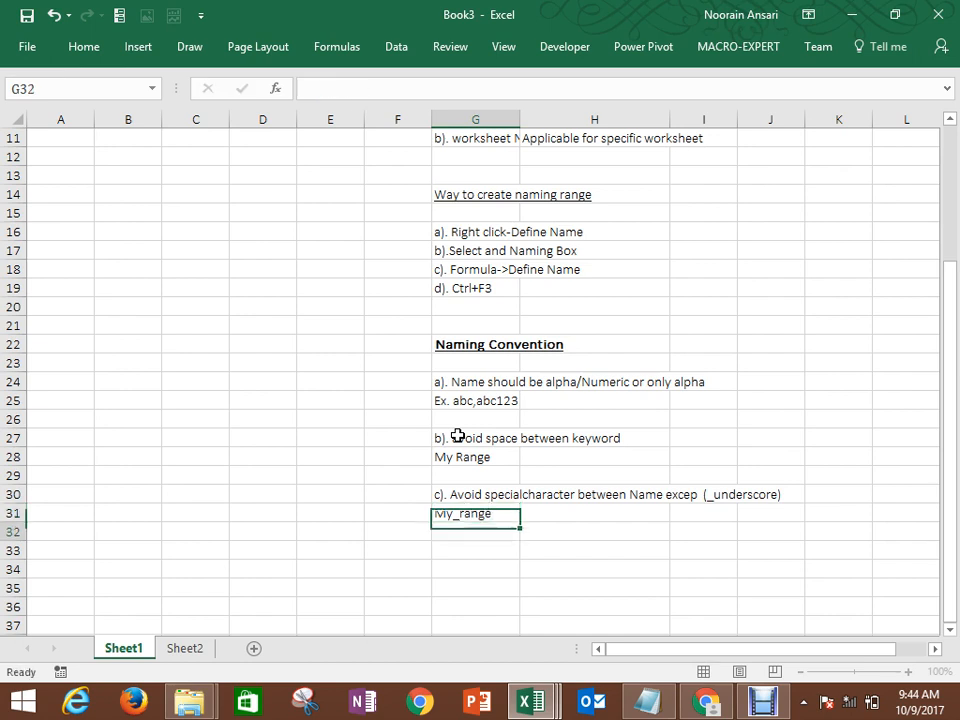
type("My")
type("&Range")
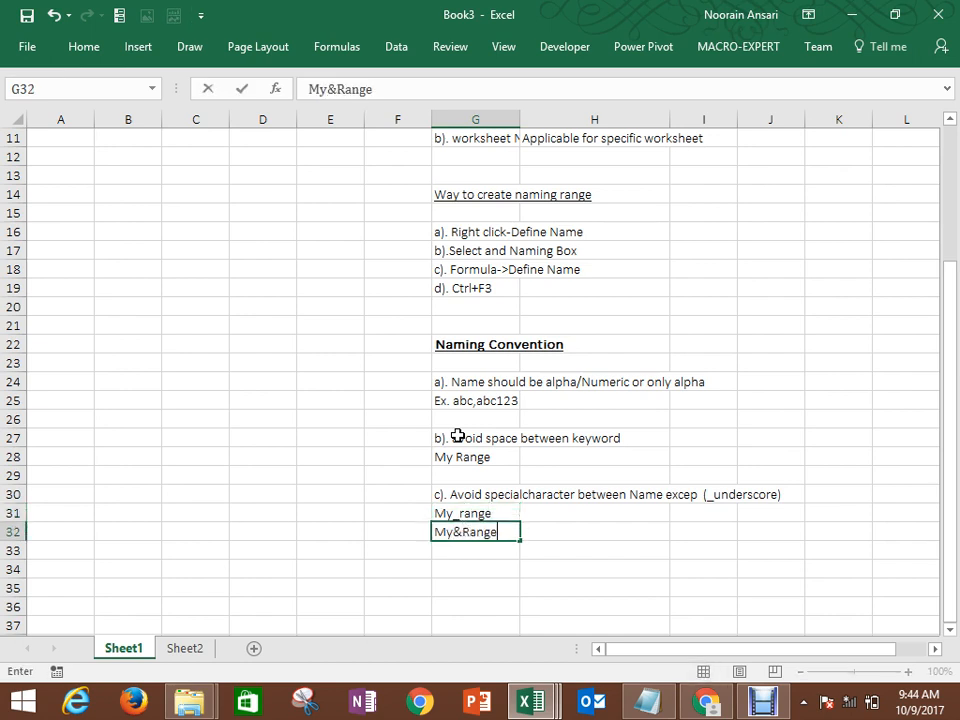
key("ctrl+Return")
Step: Label the two examples beside them in column H, with Valid in H31 and Invalid in H32
key("Up")
key("Right")
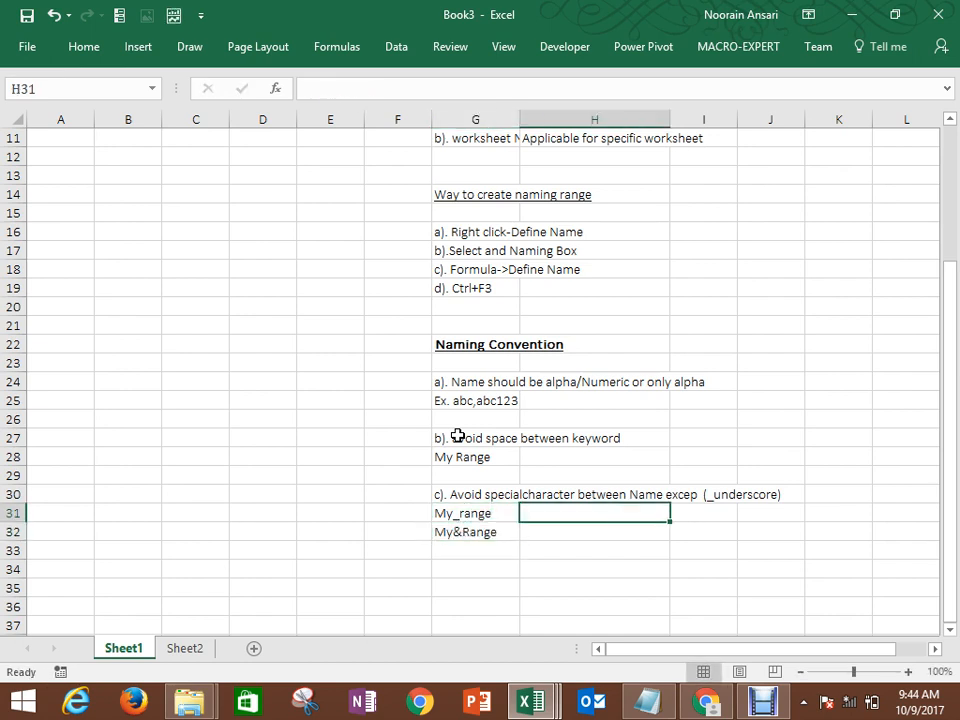
type("Valid")
key("ctrl+Return")
key("Down")
type("Invalid")
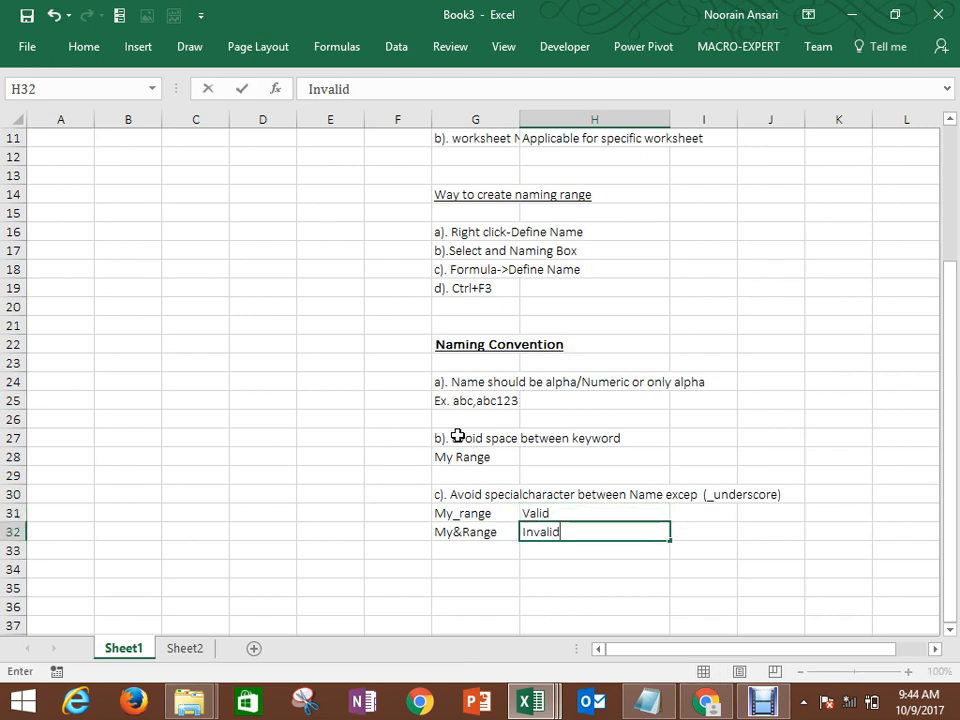
Step: Enter the fourth rule "d). avoid system defined keywords/Reserve word/" in cell G34
key("Return")
key("Down")
key("Left")
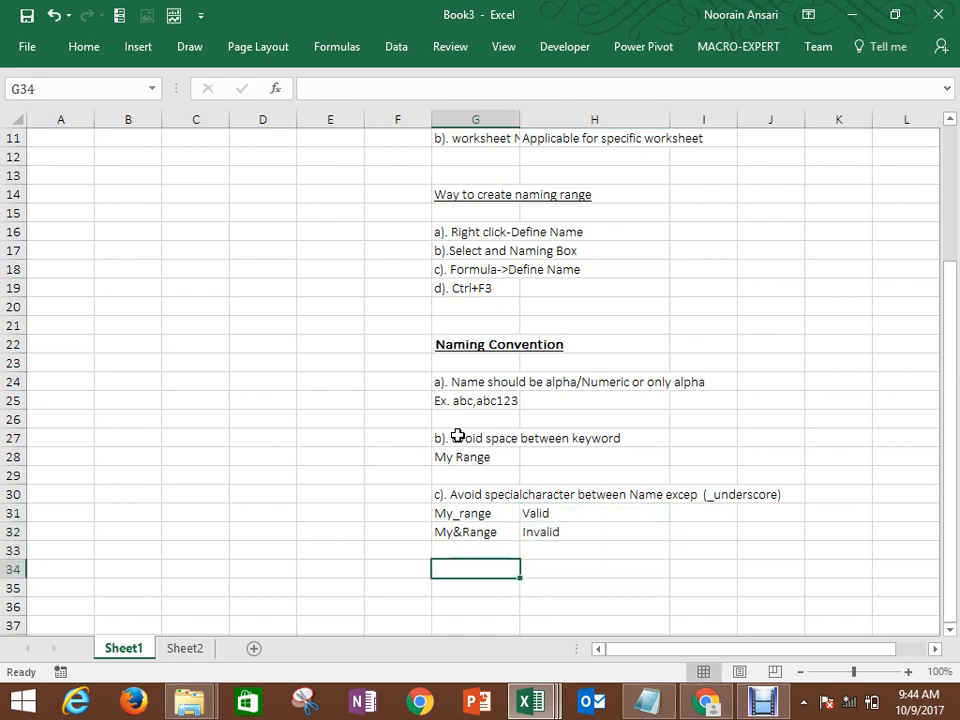
type("d).")
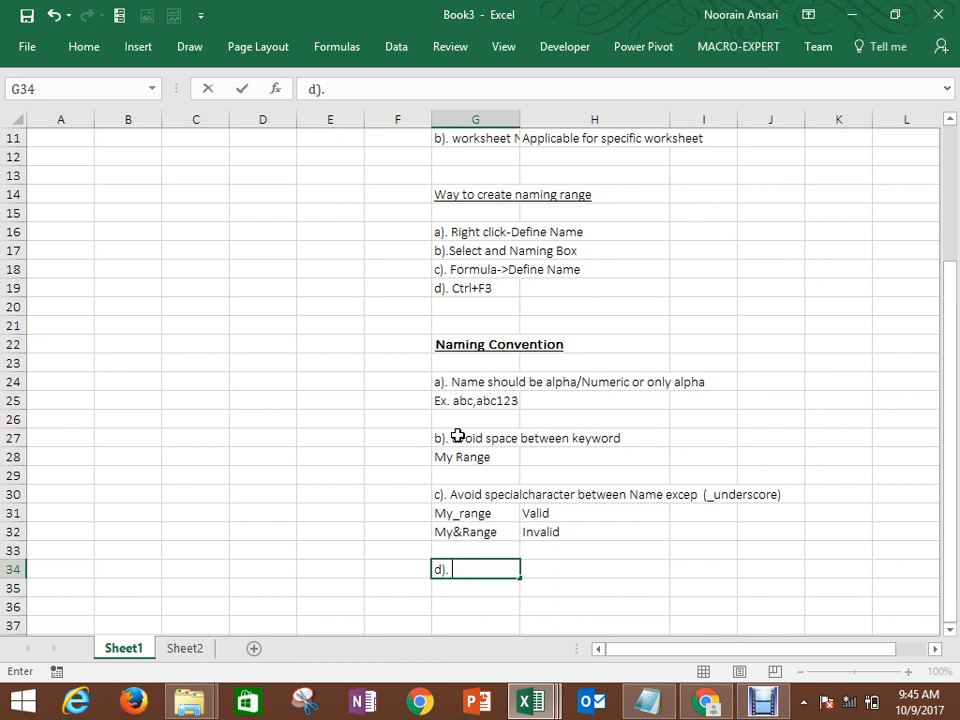
type("avoid system d")
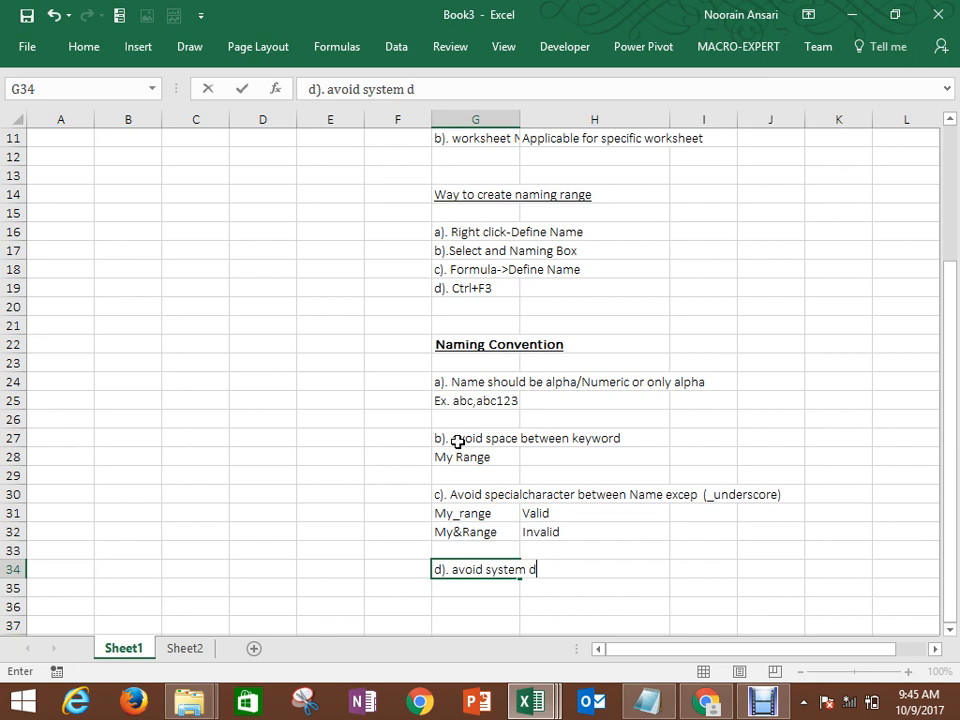
type("efined key")
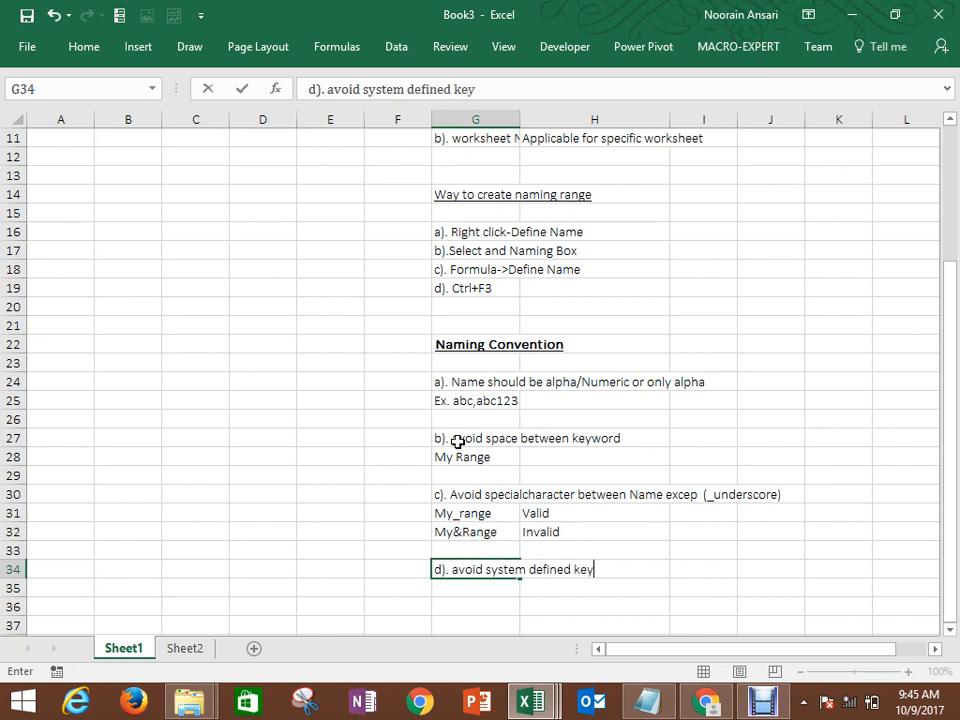
type("words/Resr")
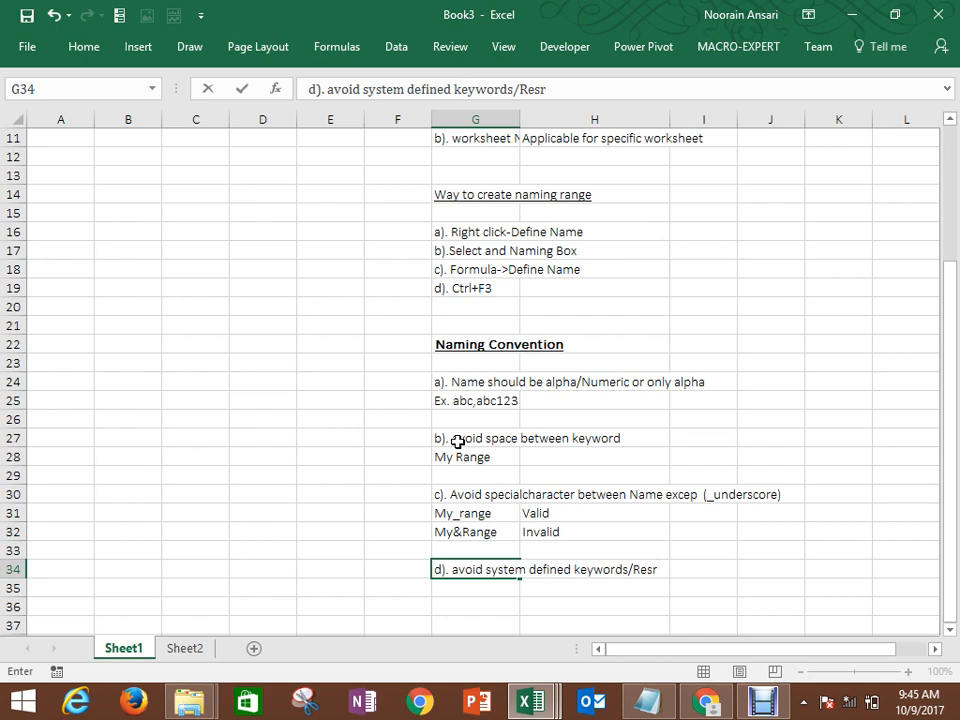
key("BackSpace")
type("erve word/")
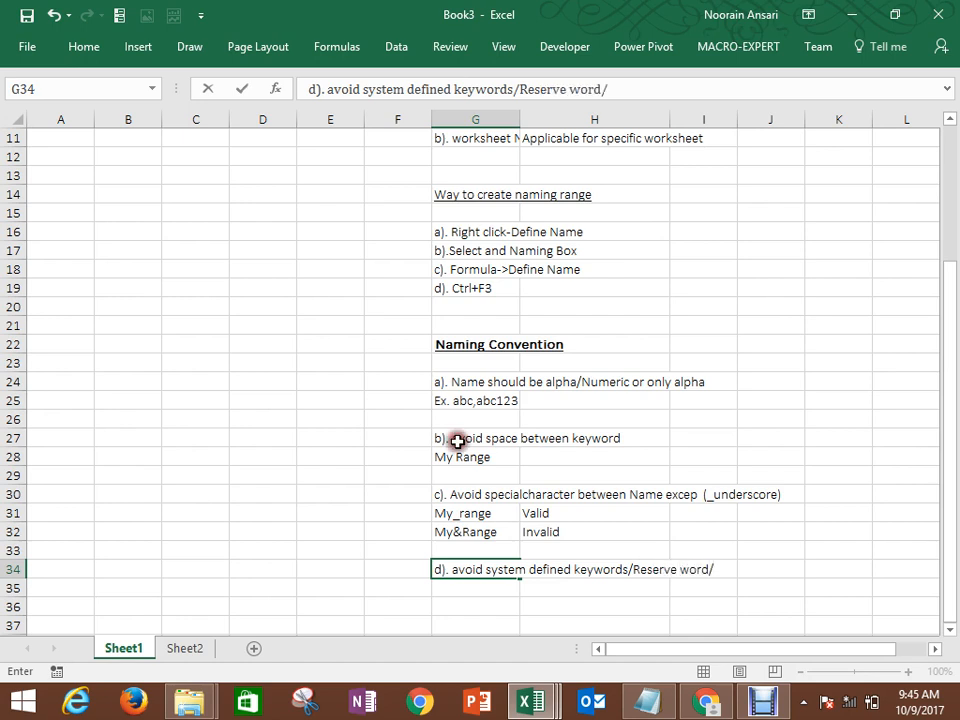
Step: Remove the trailing slash from the fourth rule in cell G34
left_click(457, 441)
left_click(451, 562)
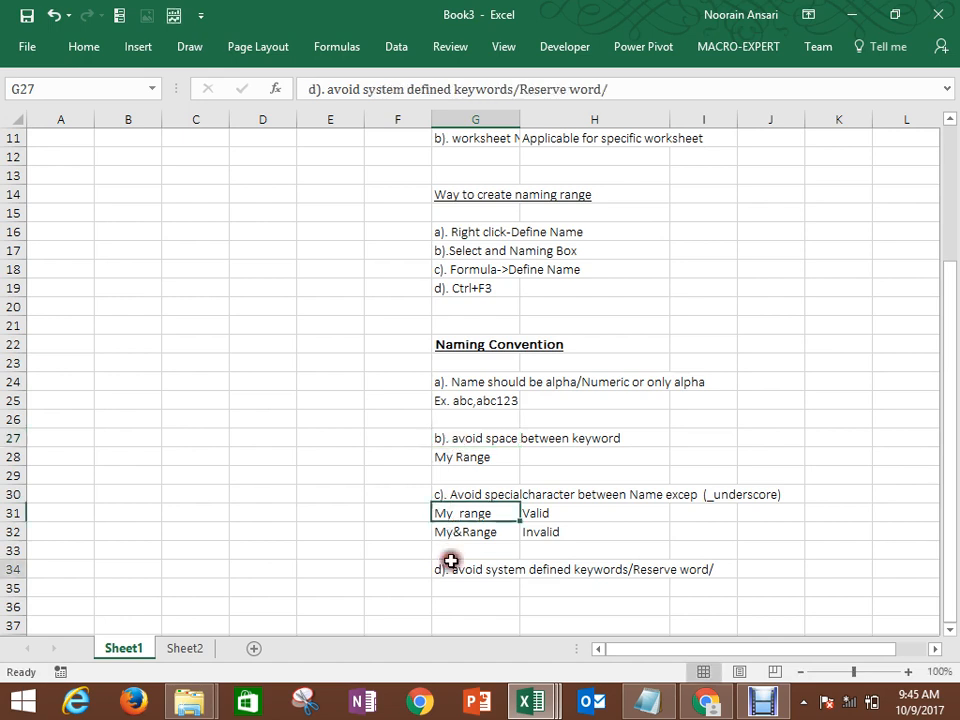
key("F2")
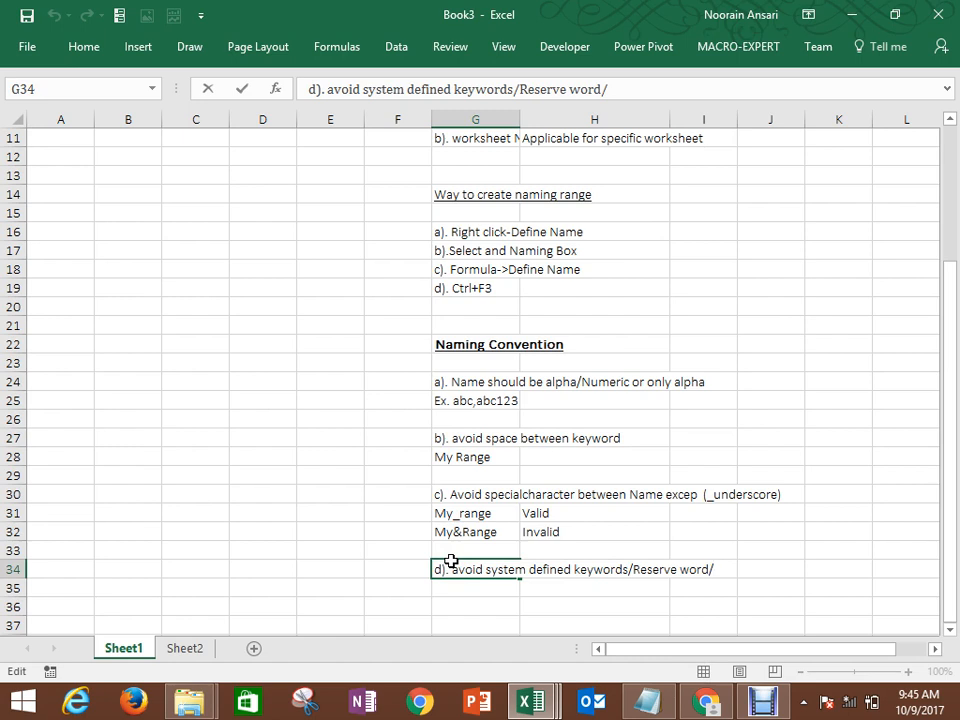
key("BackSpace")
key("Return")
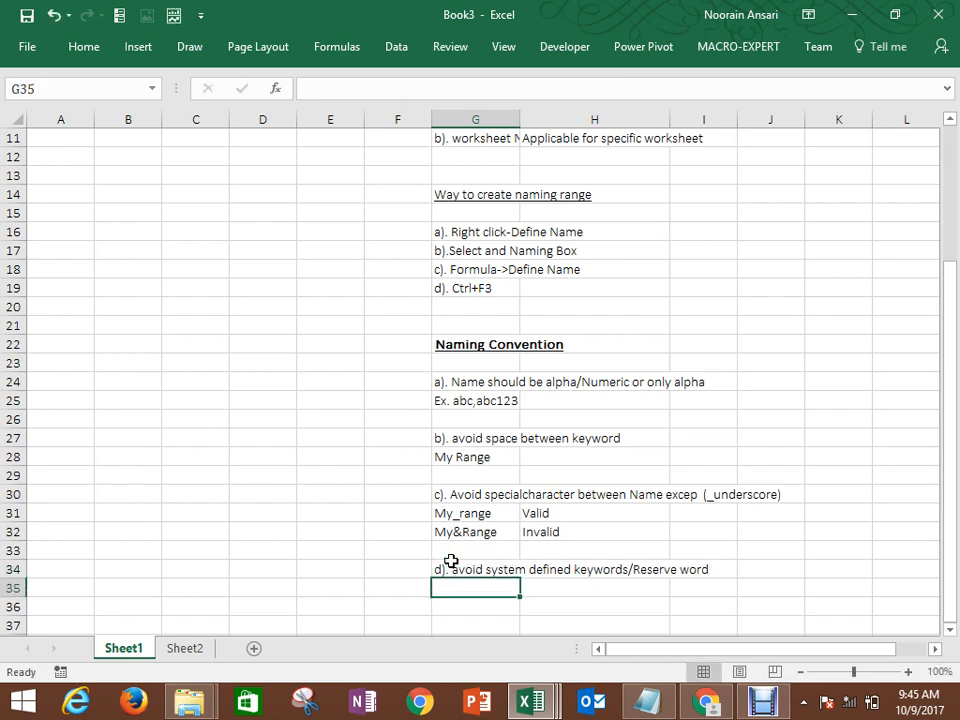
Step: Insert a blank row at row 26, between the first rule's example and the second rule
key("Up")
key("Up")
key("Up")
key("Up")
key("Up")
key("Up")
key("Up")
key("Up")
key("Up")
key("Up")
key("Down")
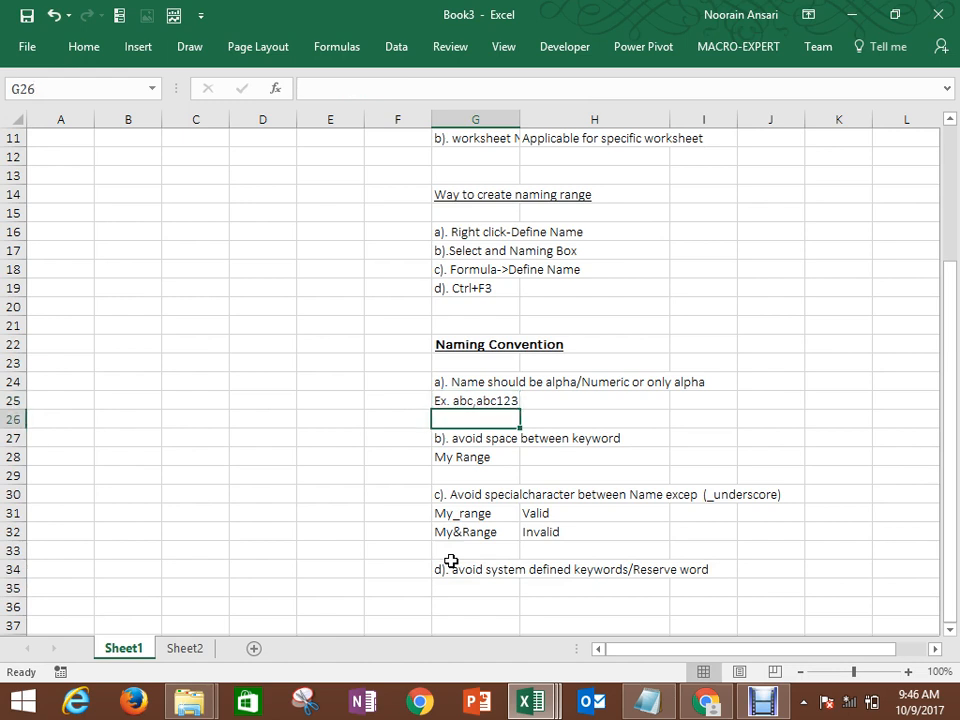
key("shift+space")
key("ctrl+shift+plus")
key("Up")
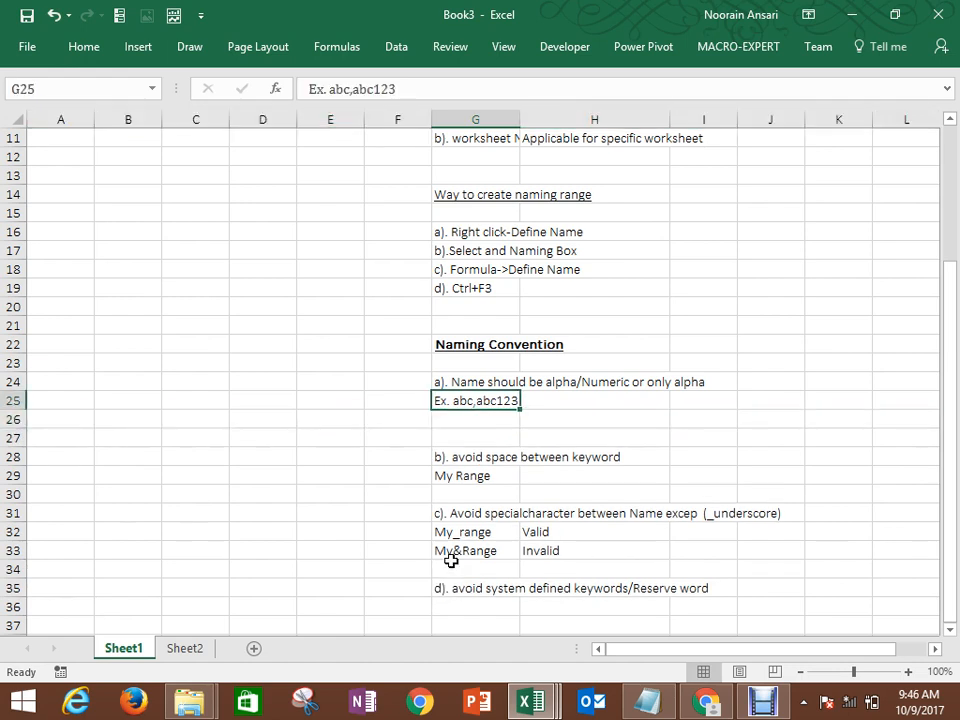
Step: Add the first rule's invalid examples in cell G26 as "Invalid : 123,123abc"
key("Down")
type("Invalid")
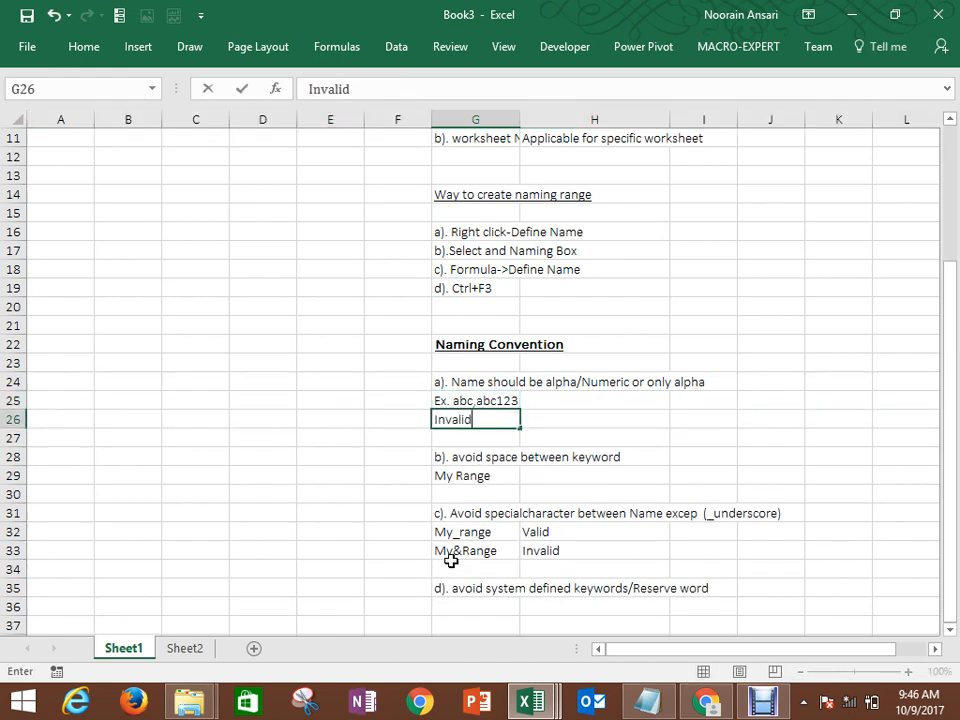
type(" : 123,123abc")
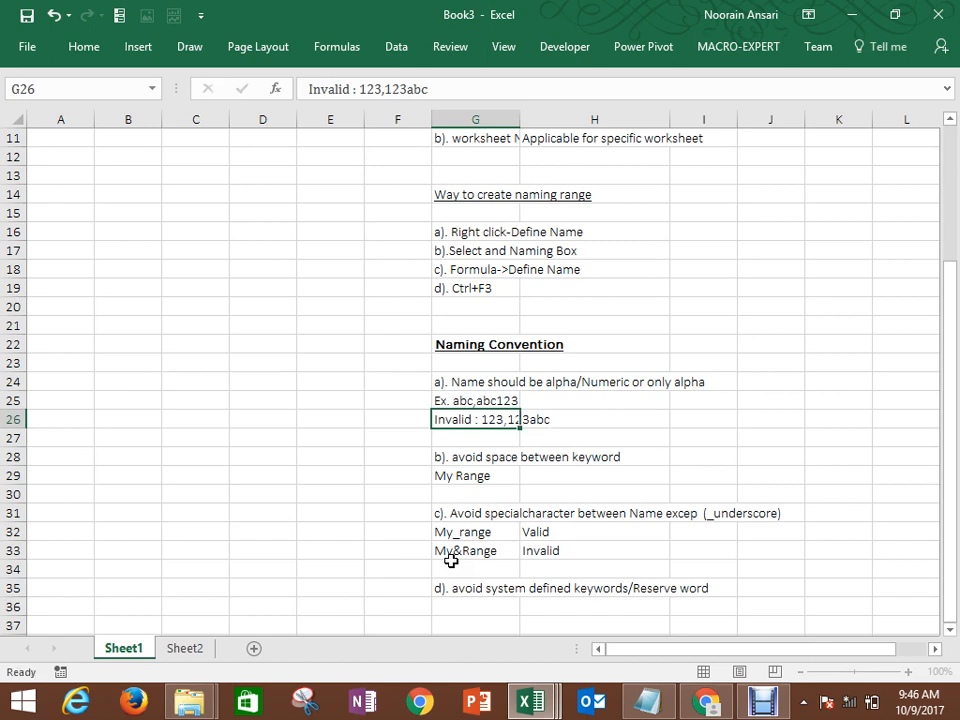
key("Return")
Step: Enter the fifth rule "e). Not more than 255 characters" in cell G37
key("Down")
key("Down")
key("Down")
key("Down")
key("Down")
key("Down")
key("Down")
key("Down")
key("Down")
key("Down")
key("Down")
key("Down")
key("Down")
key("Down")
key("Down")
key("Down")
key("Down")
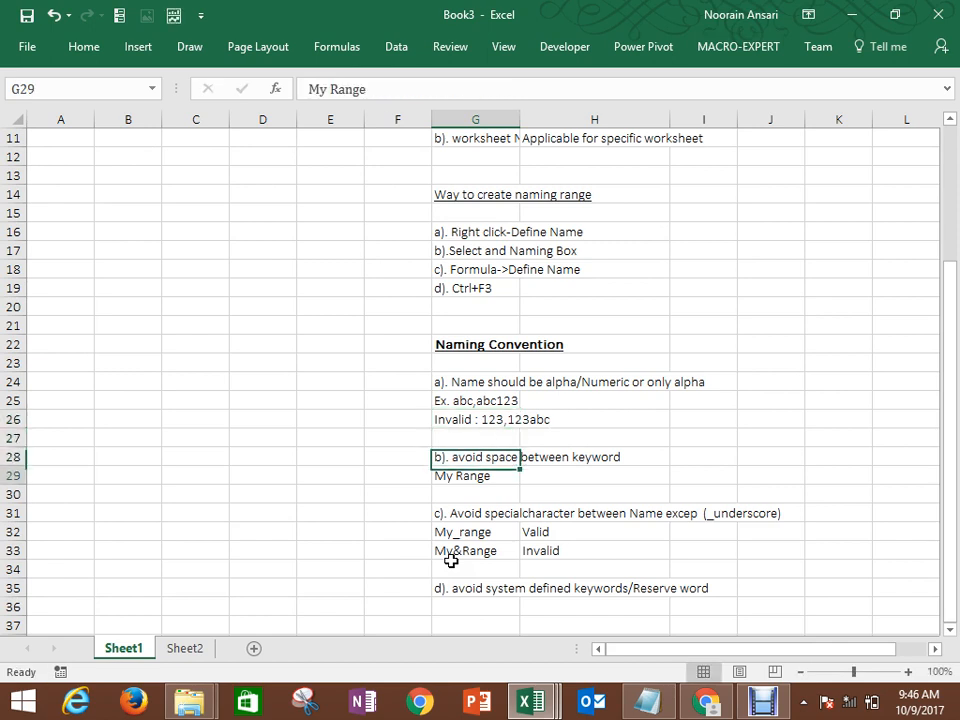
key("Up")
key("Up")
key("Up")
key("Up")
key("Up")
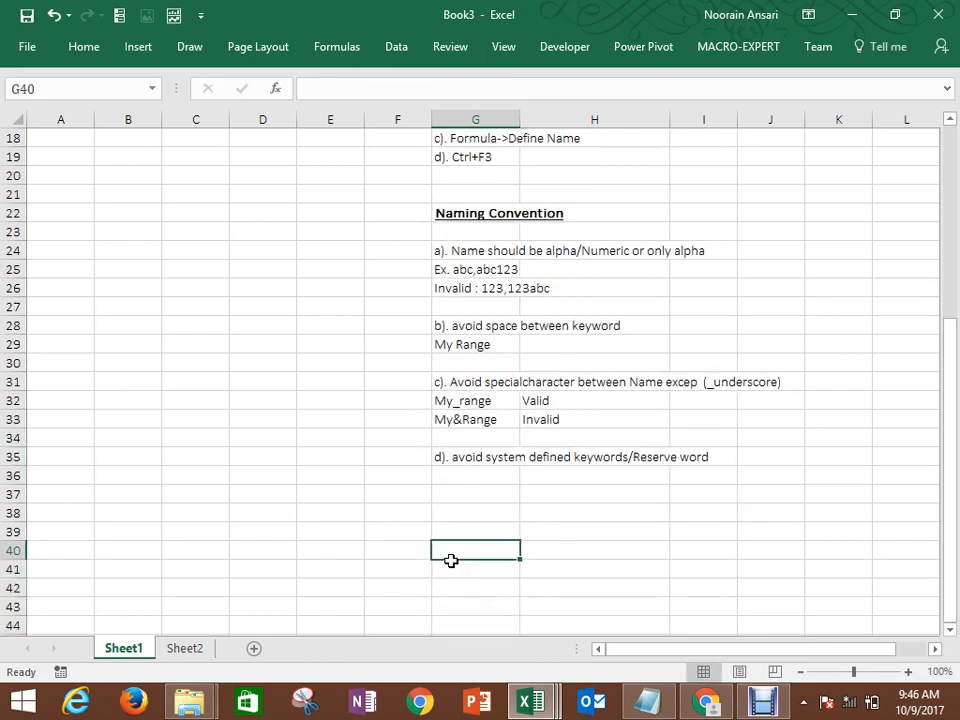
key("Up")
key("Up")
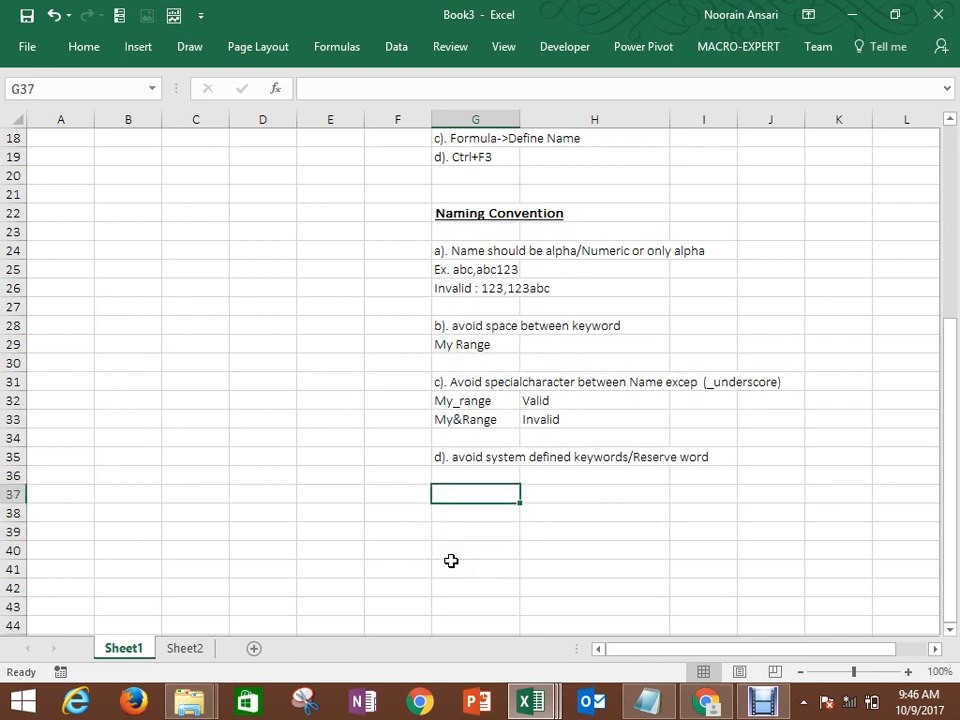
type("e).")
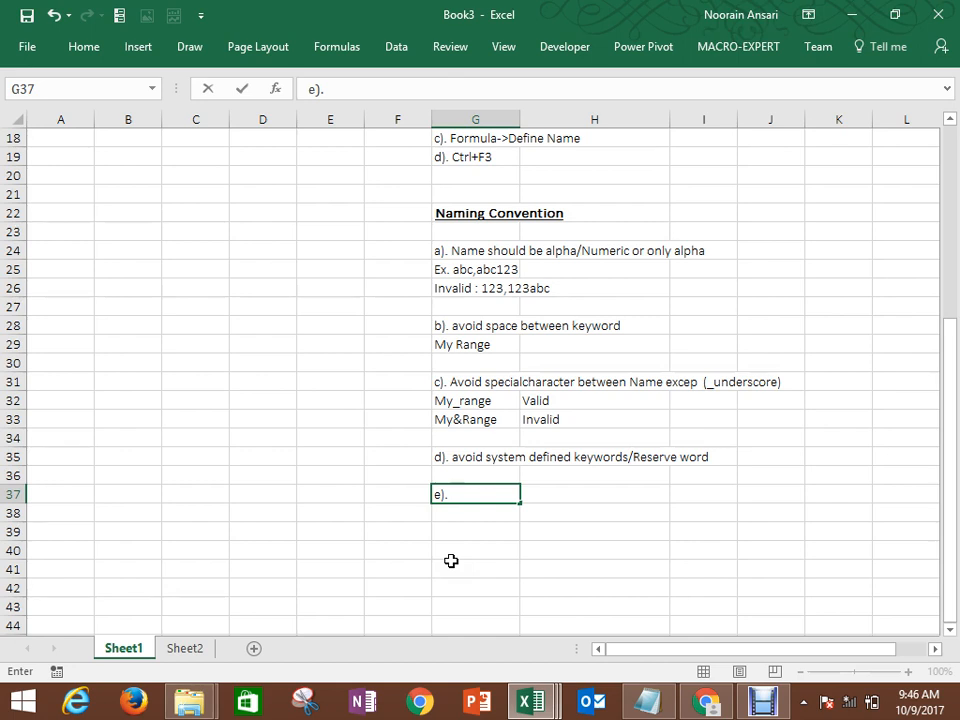
type("Not more ")
type("than ")
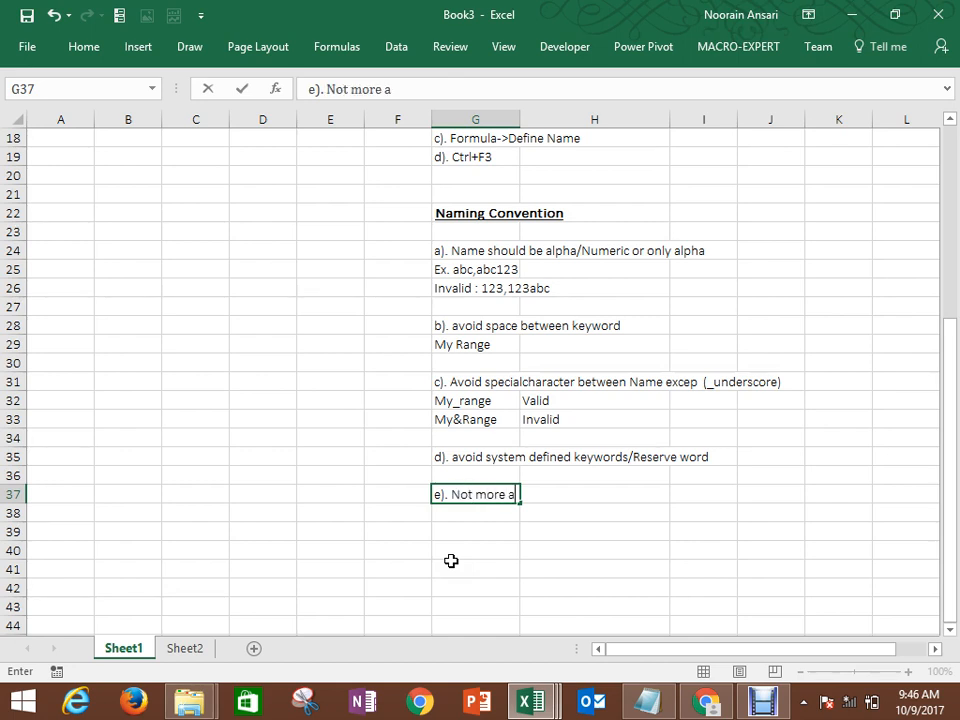
type("25")
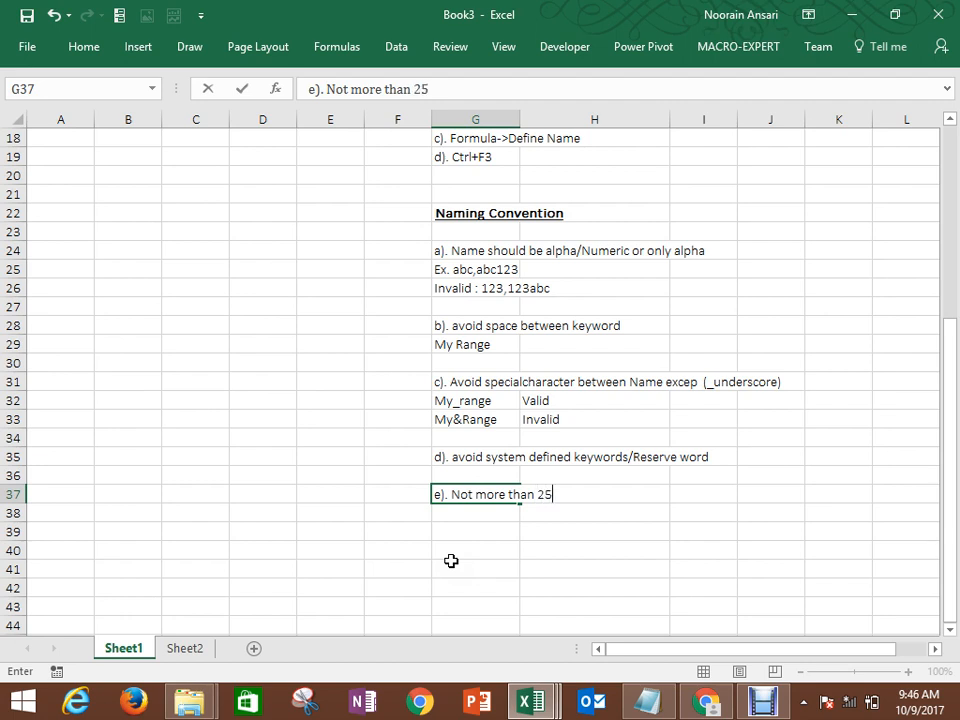
type("5 characters")
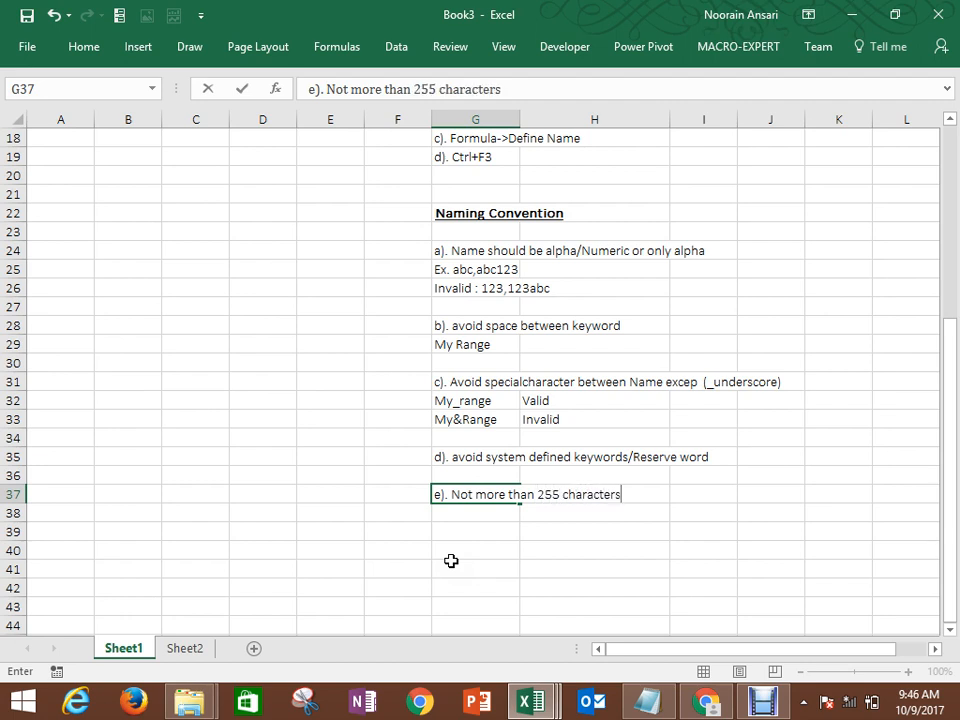
key("Return")
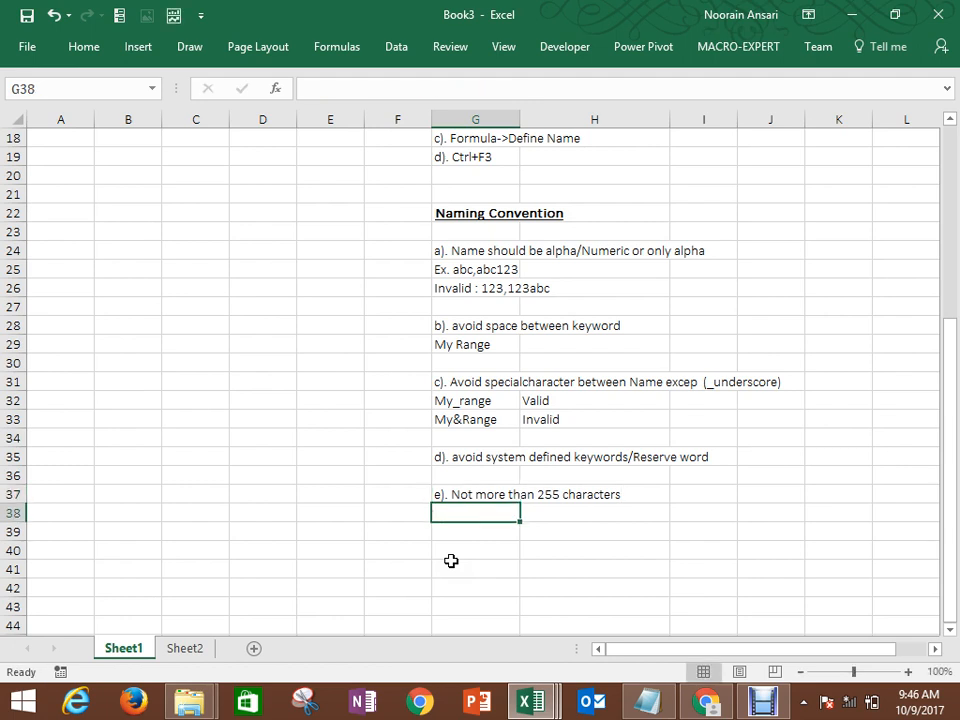
Step: Rename the Sheet1 worksheet as SummarySheet
left_click(136, 650)
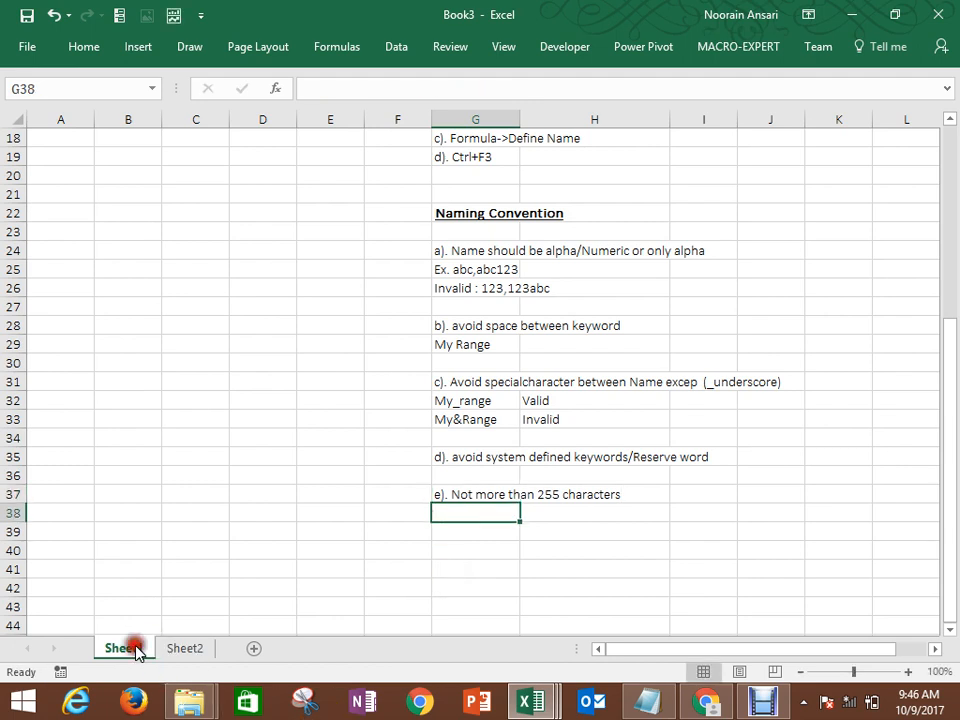
right_click(128, 645)
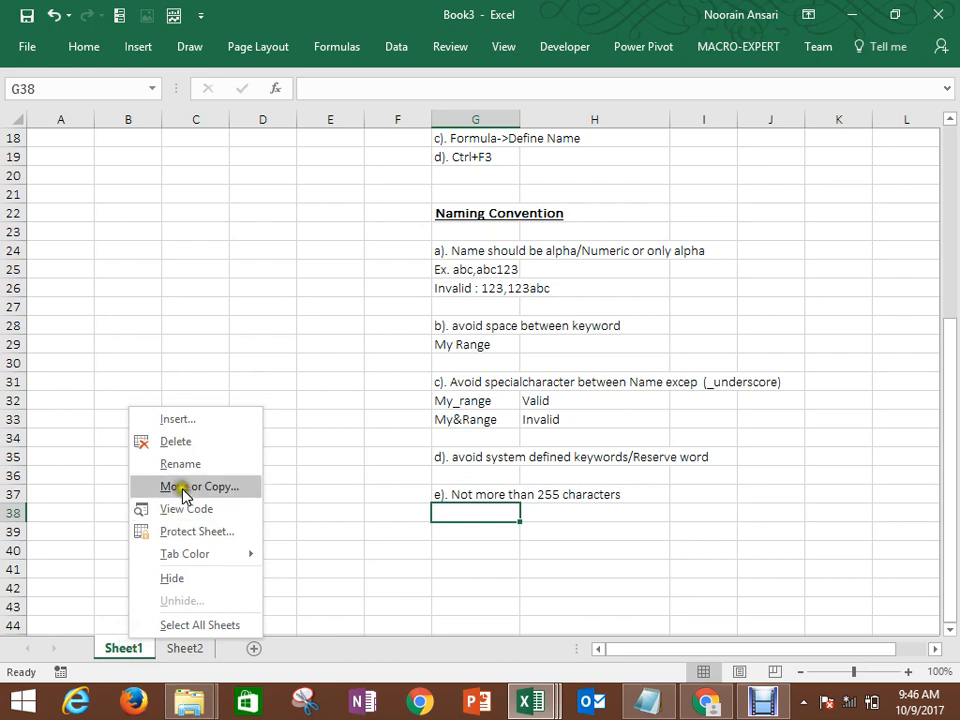
left_click(187, 464)
type("Summary")
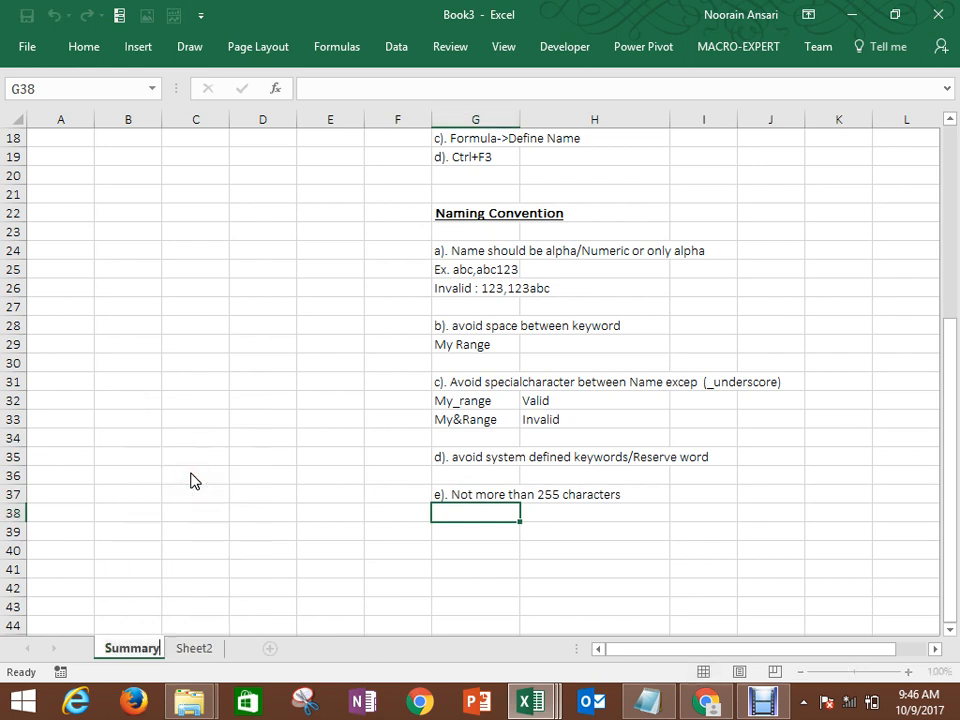
type("Sheet")
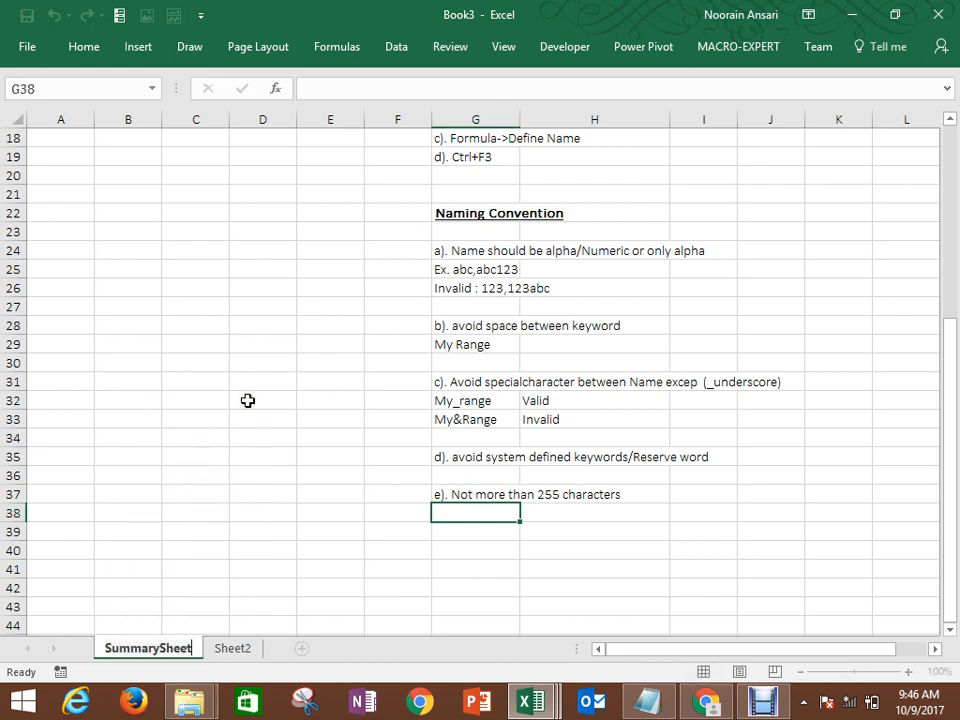
left_click(233, 438)
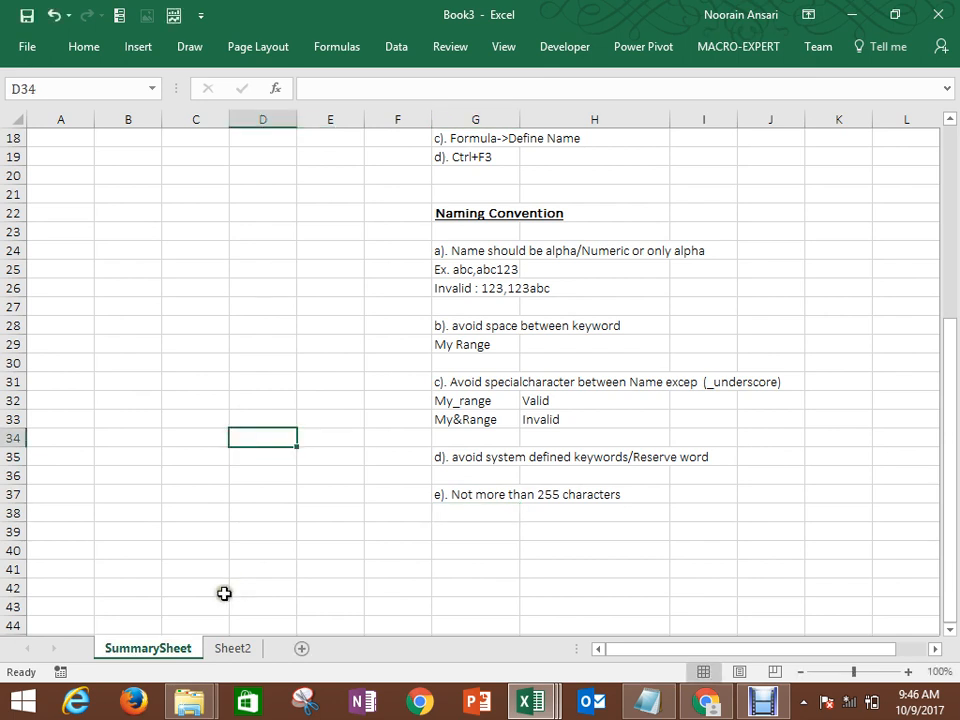
Step: Rename the Sheet2 worksheet as NamingRange-1
left_click(230, 655)
right_click(230, 657)
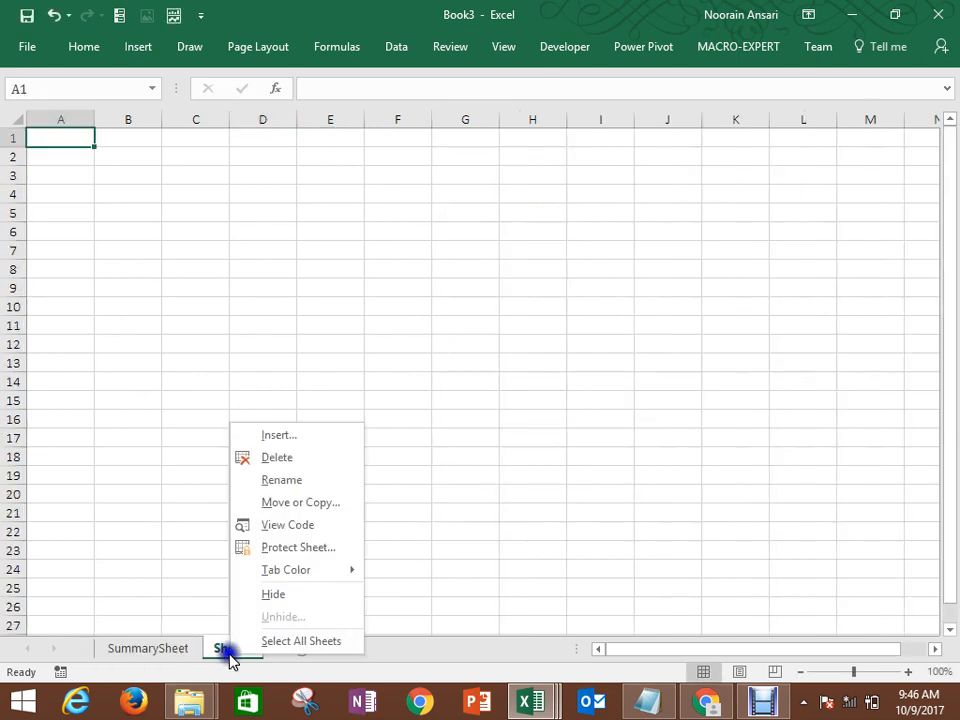
left_click(282, 480)
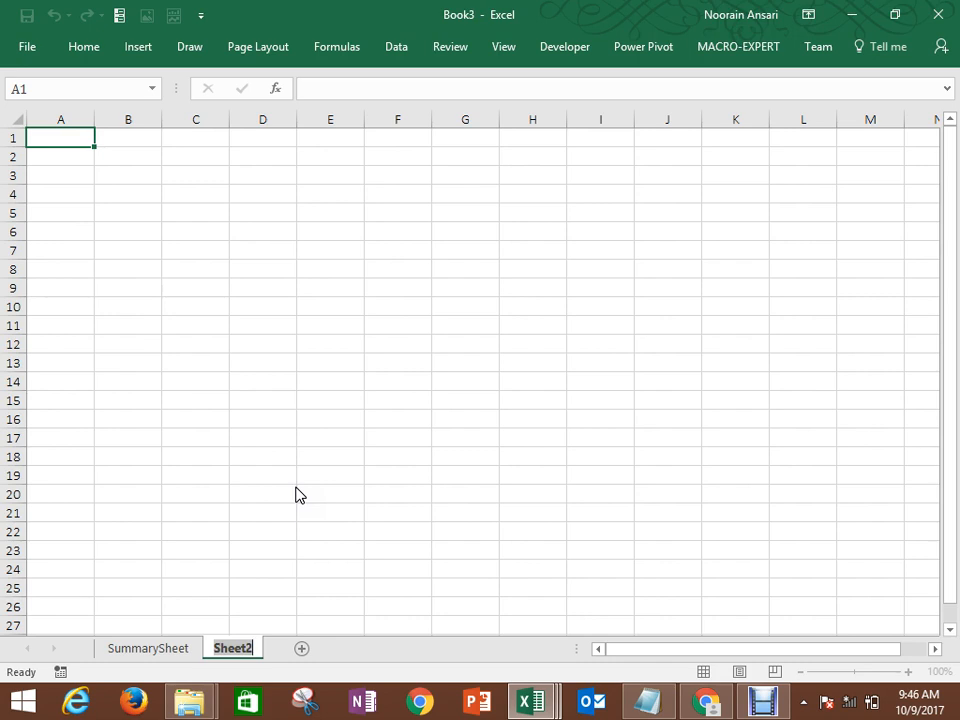
type("Namingrang")
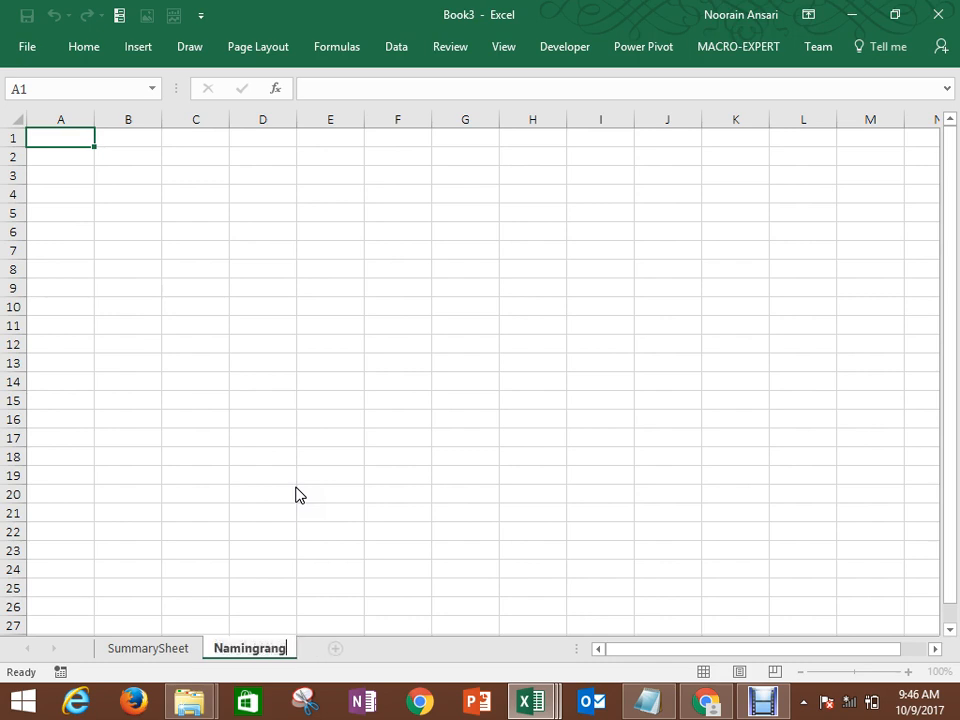
key("BackSpace")
key("BackSpace")
key("BackSpace")
key("BackSpace")
type("Range")
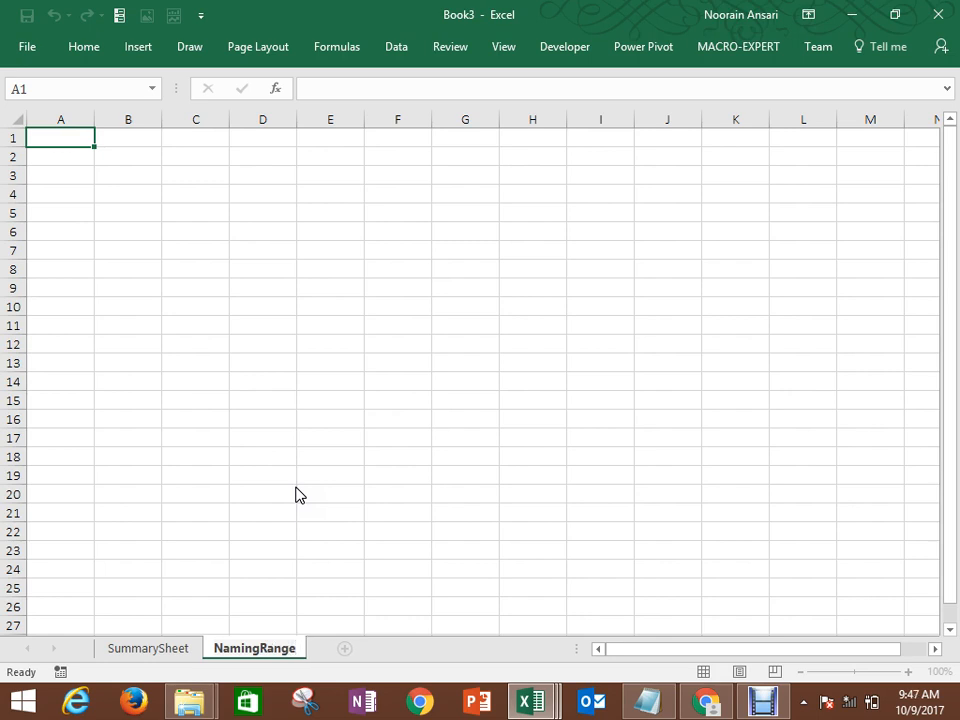
type("-1")
left_click(186, 317)
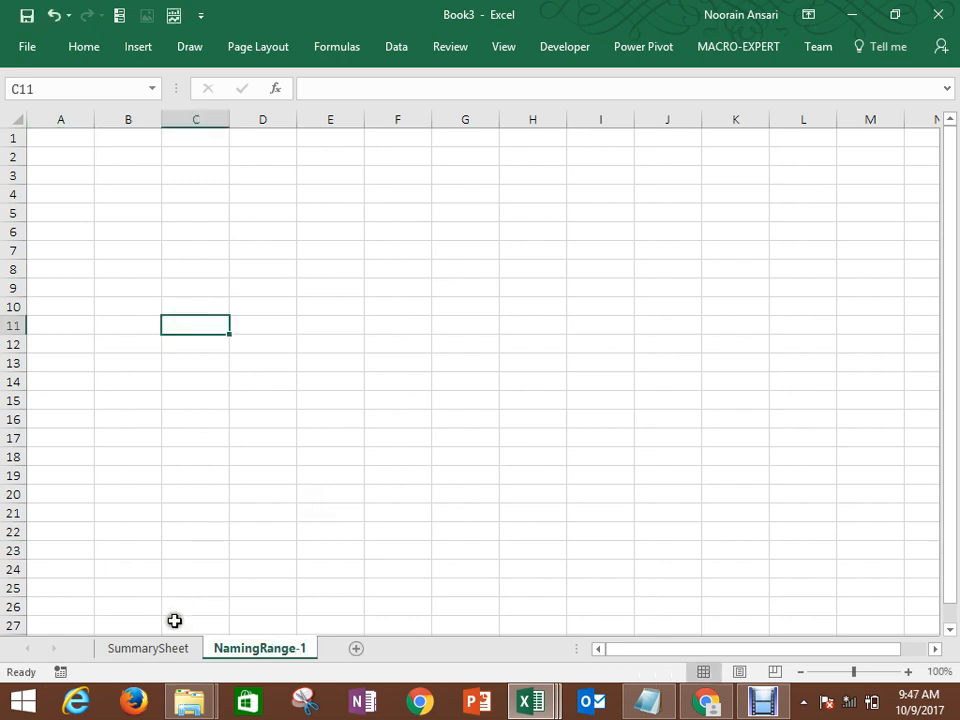
left_click(186, 648)
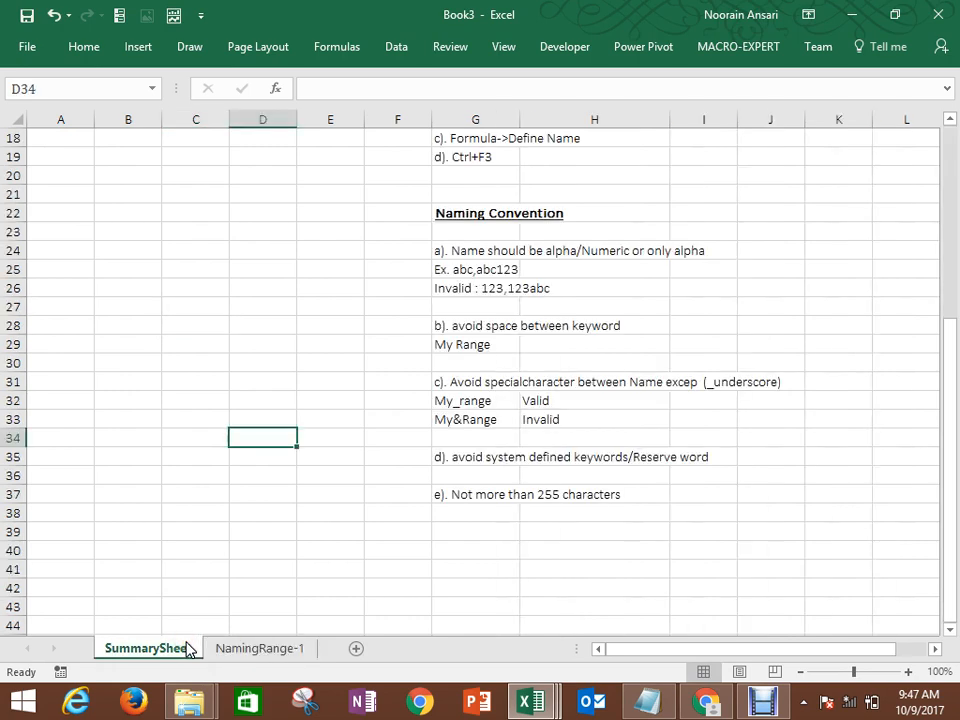
key("alt+o")
key("h")
key("r")
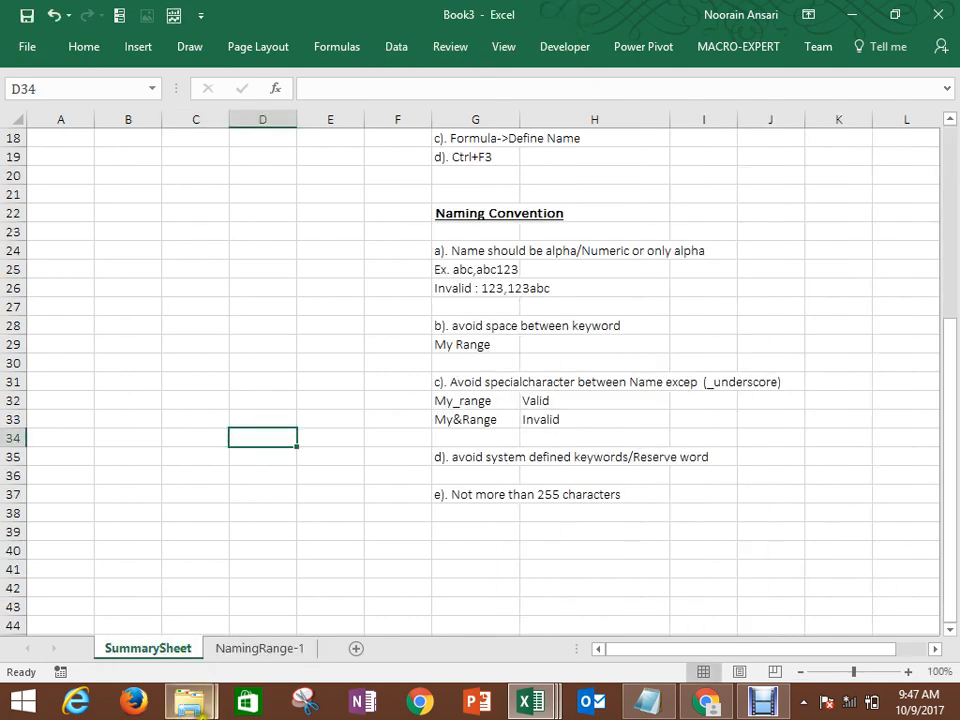
Step: Switch to the Slicer & Timelines.xlsm workbook and select the North County pie chart on the PivotTable sheet
left_click(239, 650)
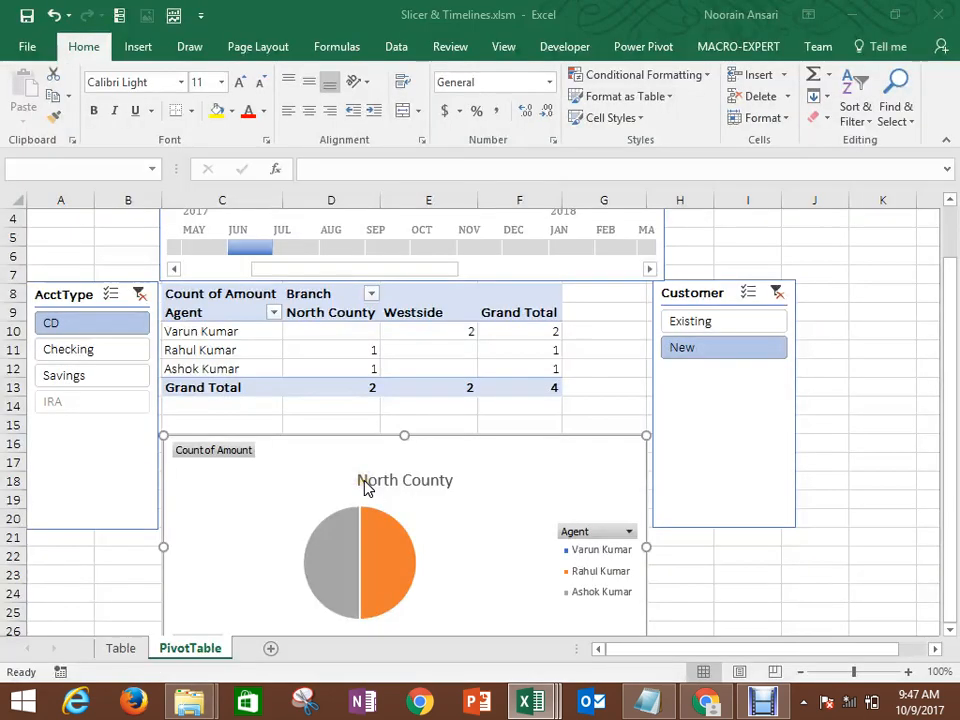
left_click(321, 497)
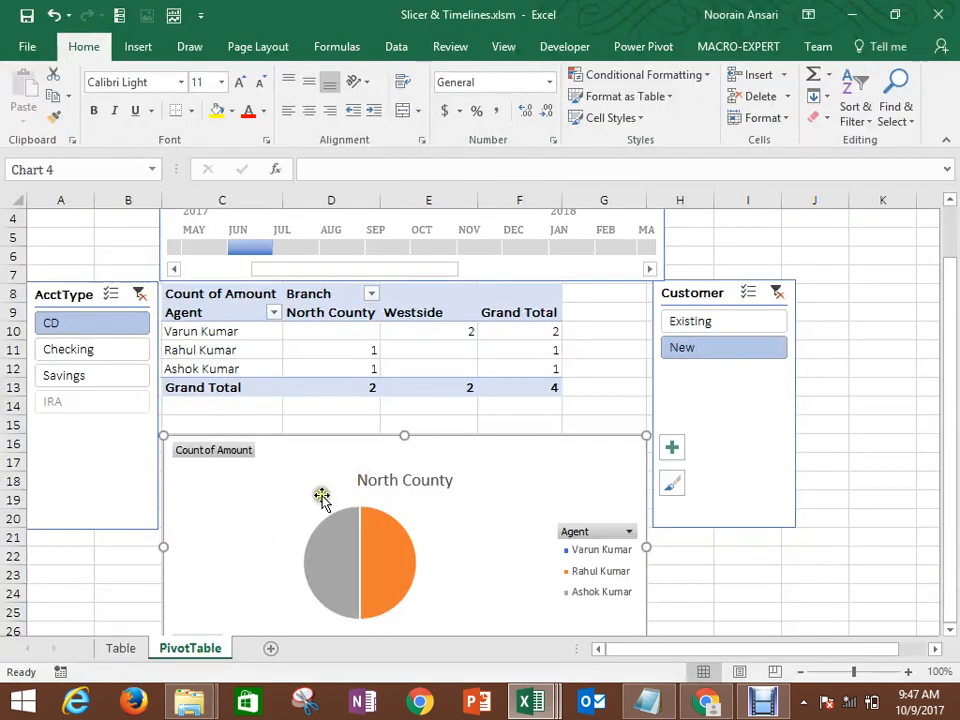
Step: Close the Slicer & Timelines workbook and switch to the Naming range-1 sheet of Naming range.xlsm
left_click(936, 17)
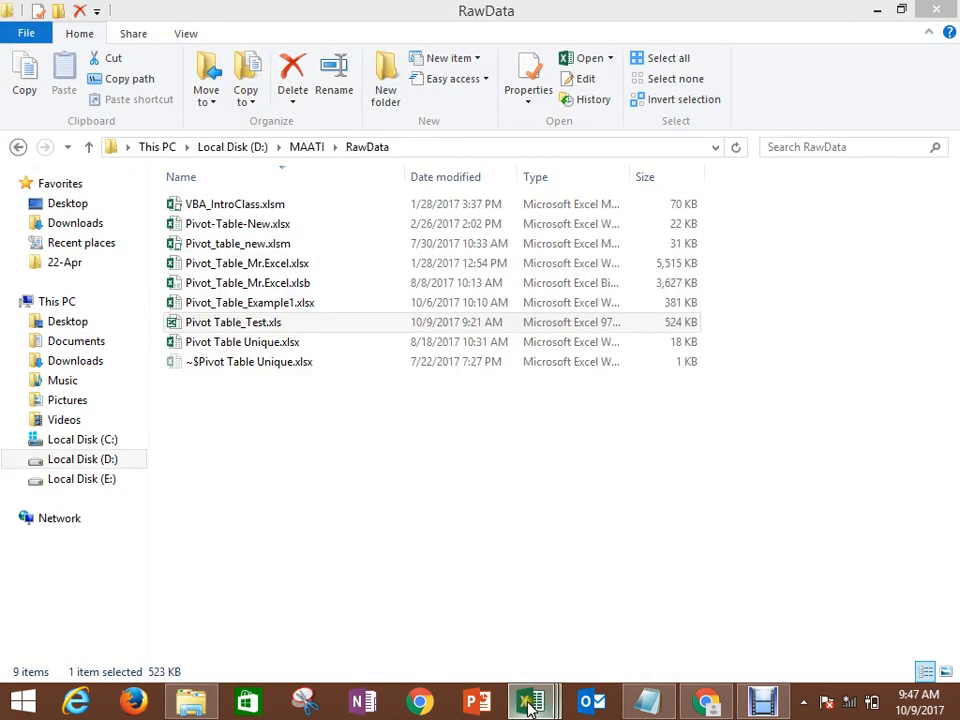
mouse_move(530, 705)
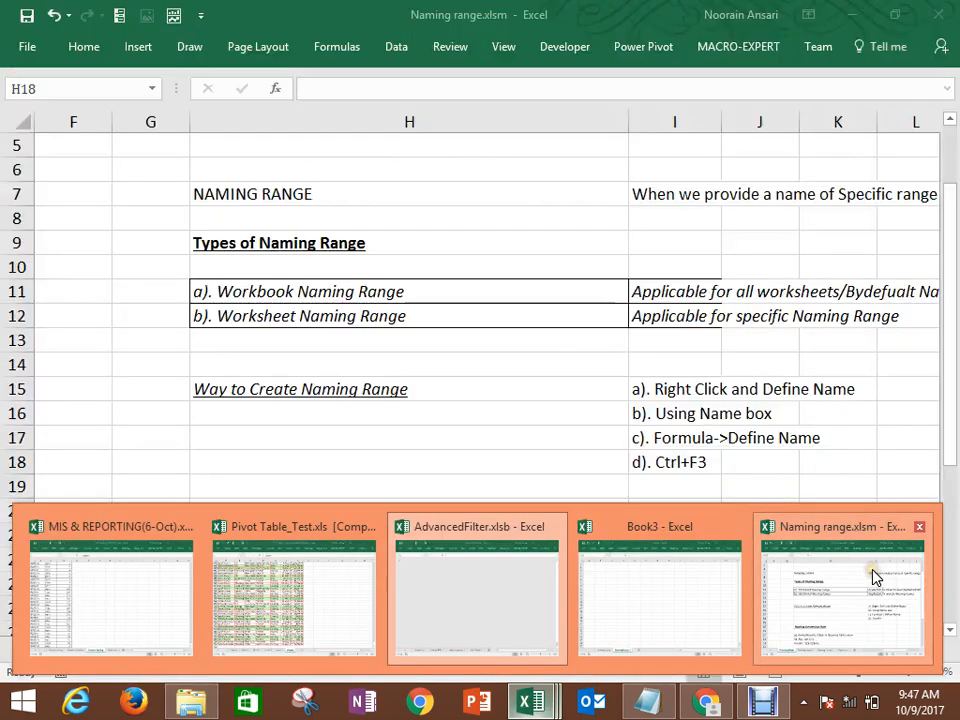
left_click(866, 572)
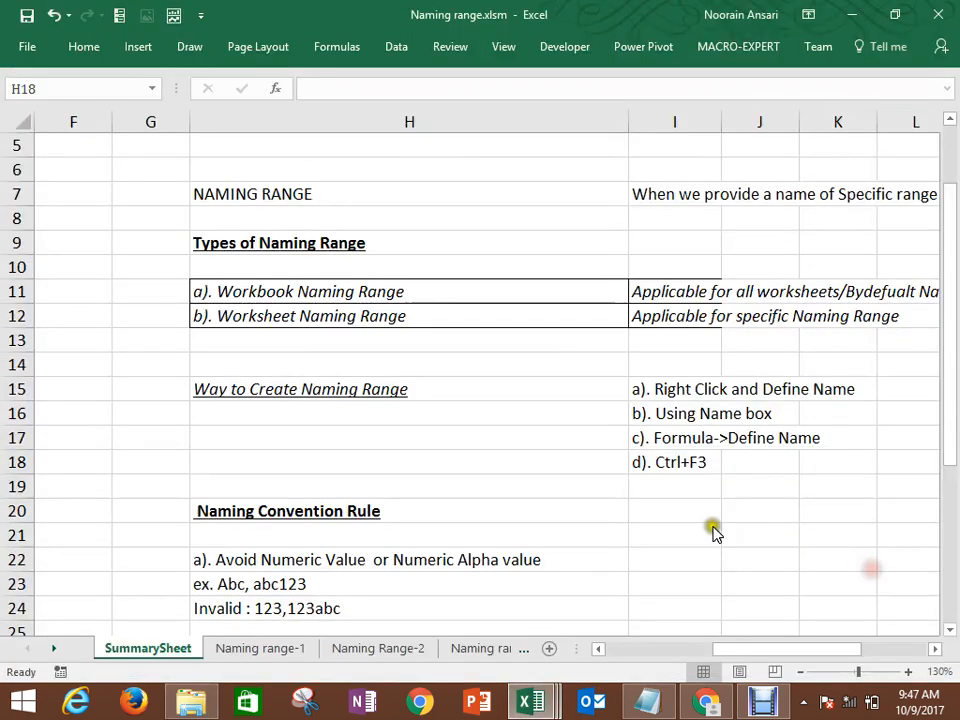
left_click(253, 647)
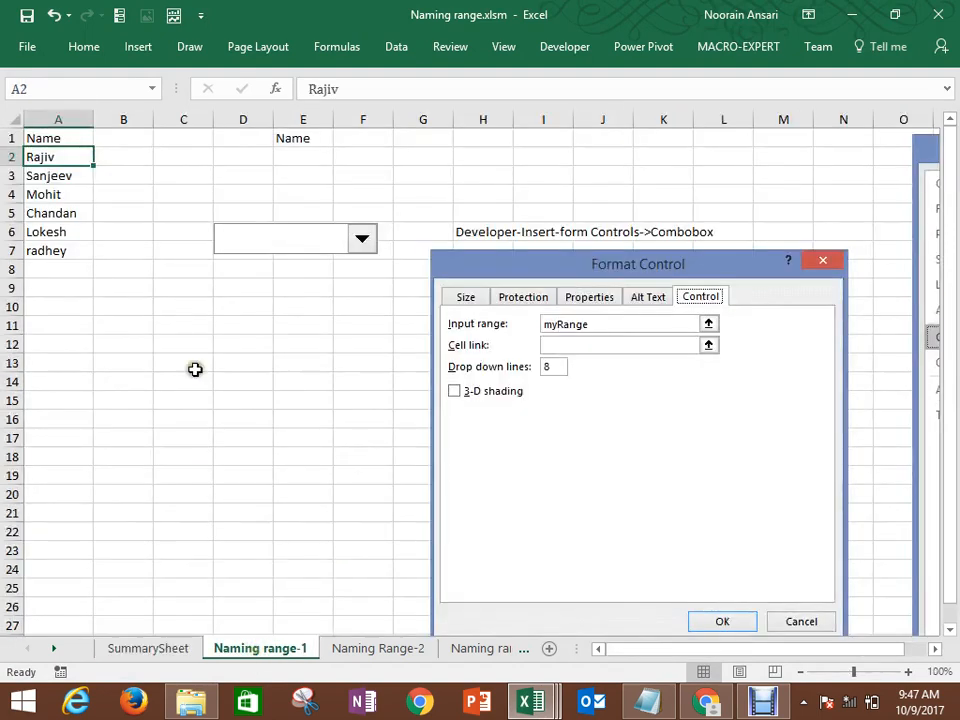
Step: Copy the Name list in A1:A7 and paste it at A1 of the NamingRange-1 sheet in Book3
left_click(69, 172)
key("ctrl+Up")
key("ctrl+shift+Down")
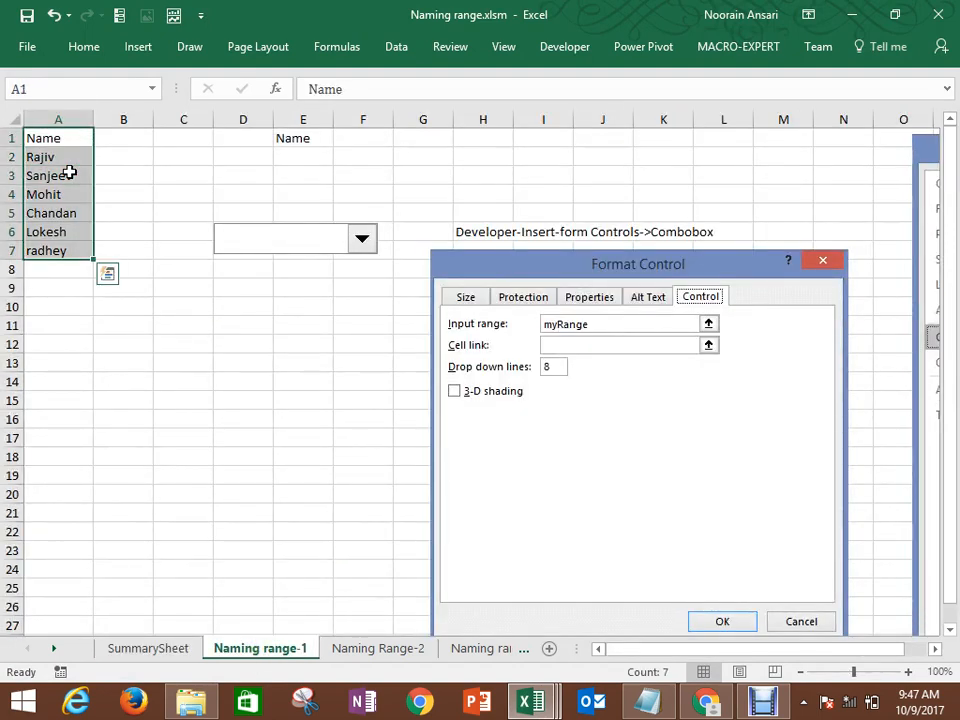
key("ctrl+c")
key("alt+Tab")
key("alt+Tab")
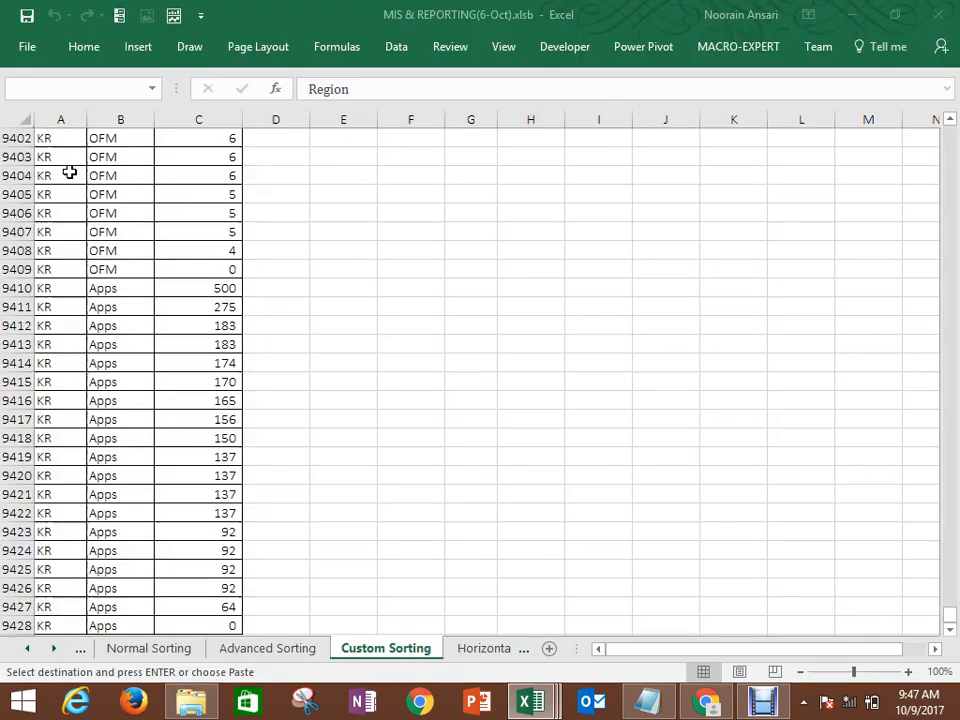
key("alt+Tab")
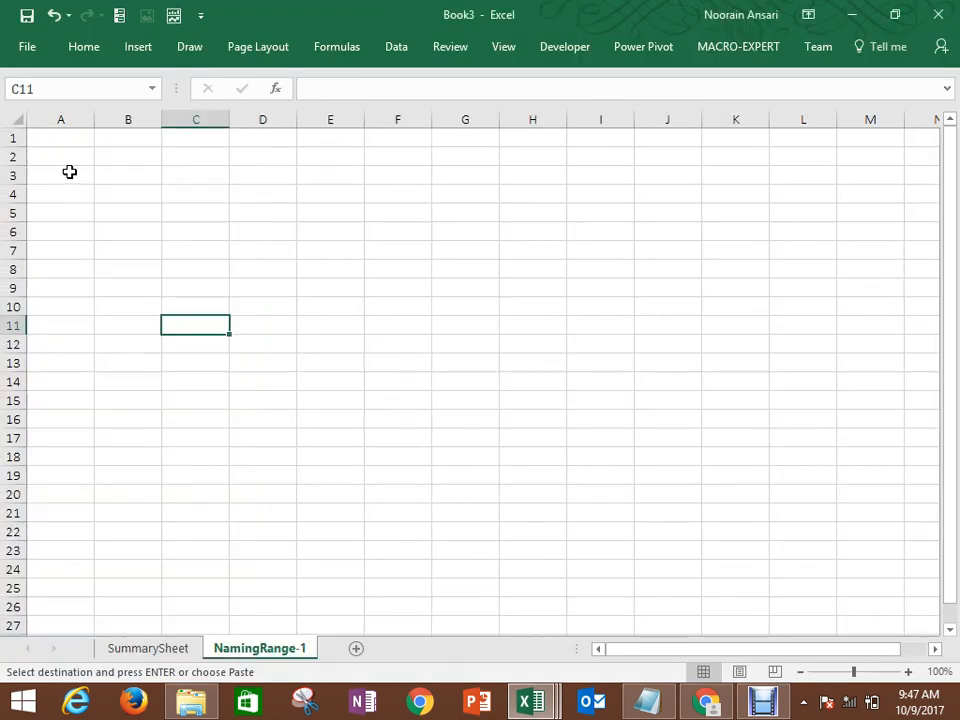
left_click(64, 137)
key("ctrl+v")
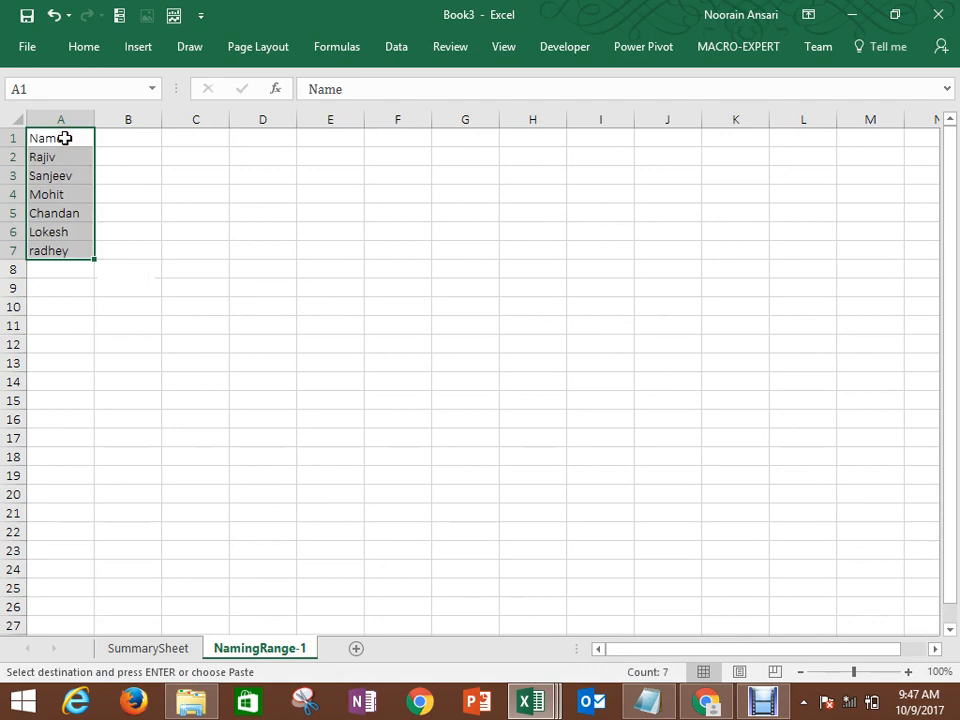
Step: Enter the header "EmpName" in cell D1
left_click(201, 193)
left_click(209, 155)
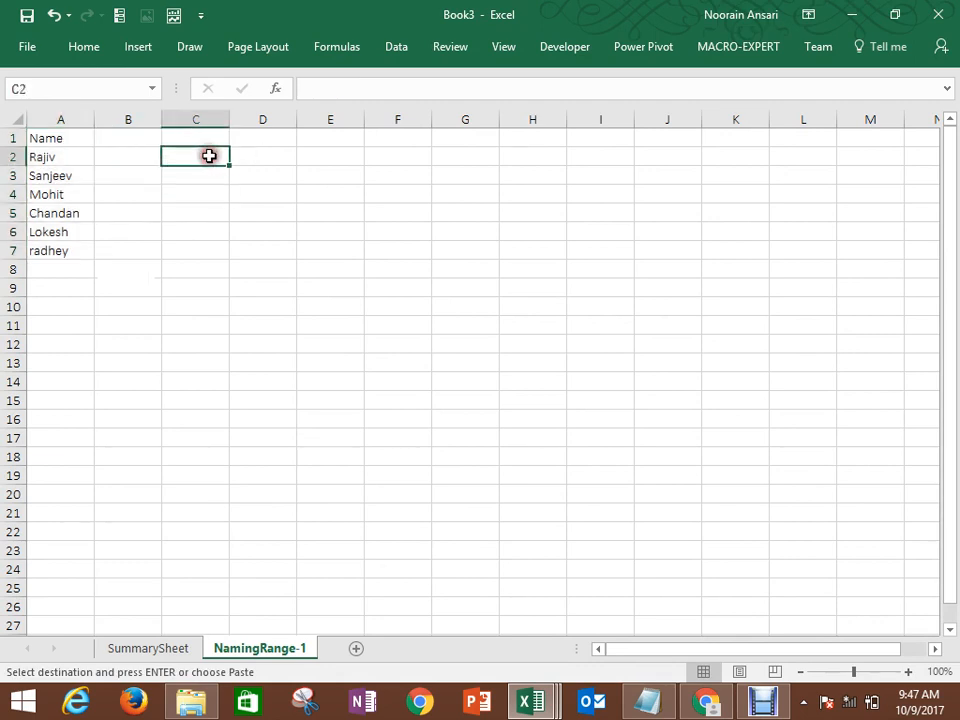
left_click(242, 139)
type("EmpNa")
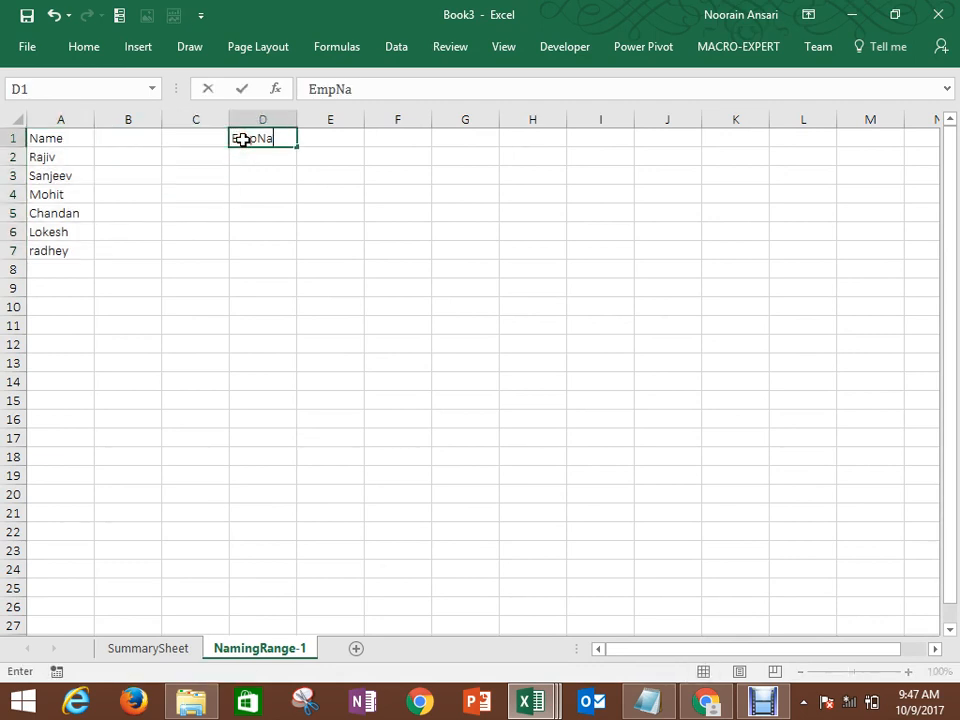
type("me")
key("Return")
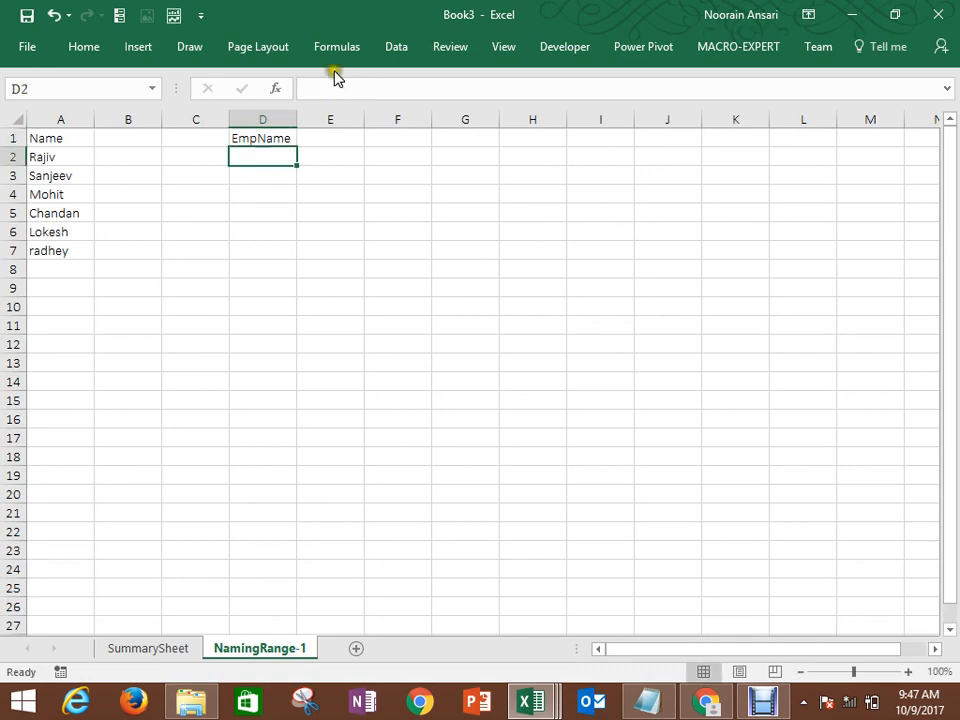
Step: Add List data validation to cell D2 with the names in A2:A7 as its source
left_click(398, 46)
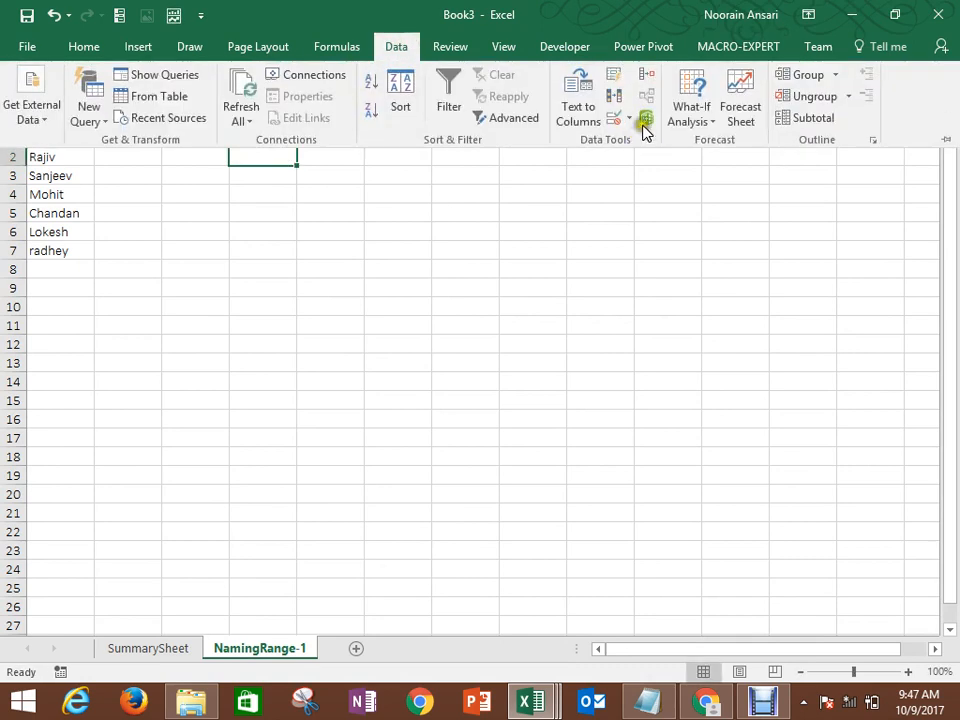
left_click(628, 119)
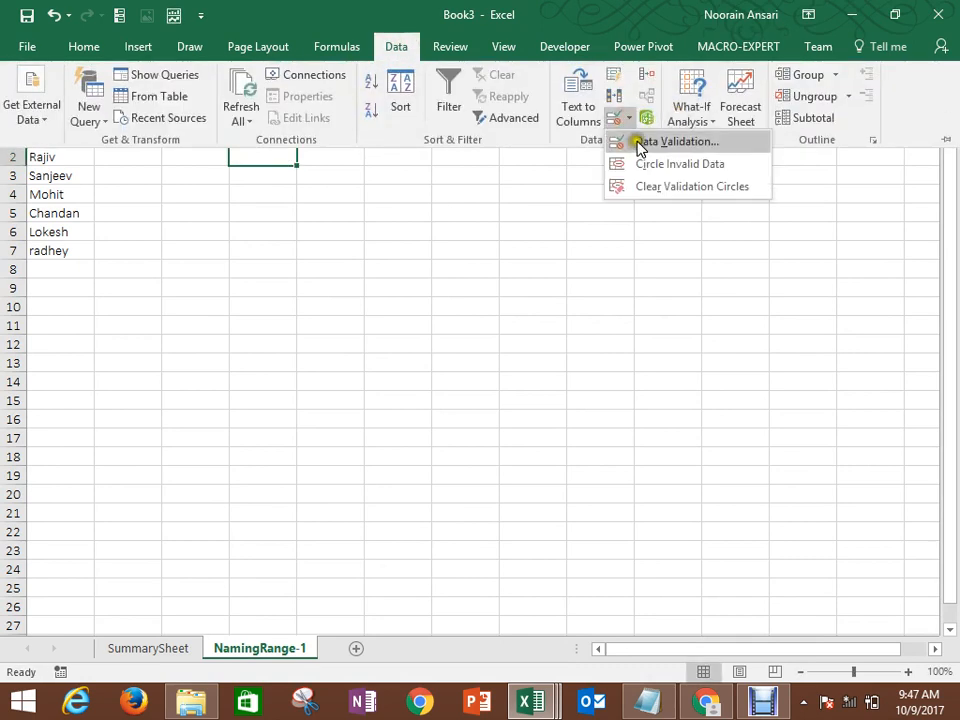
left_click(636, 141)
left_click(482, 229)
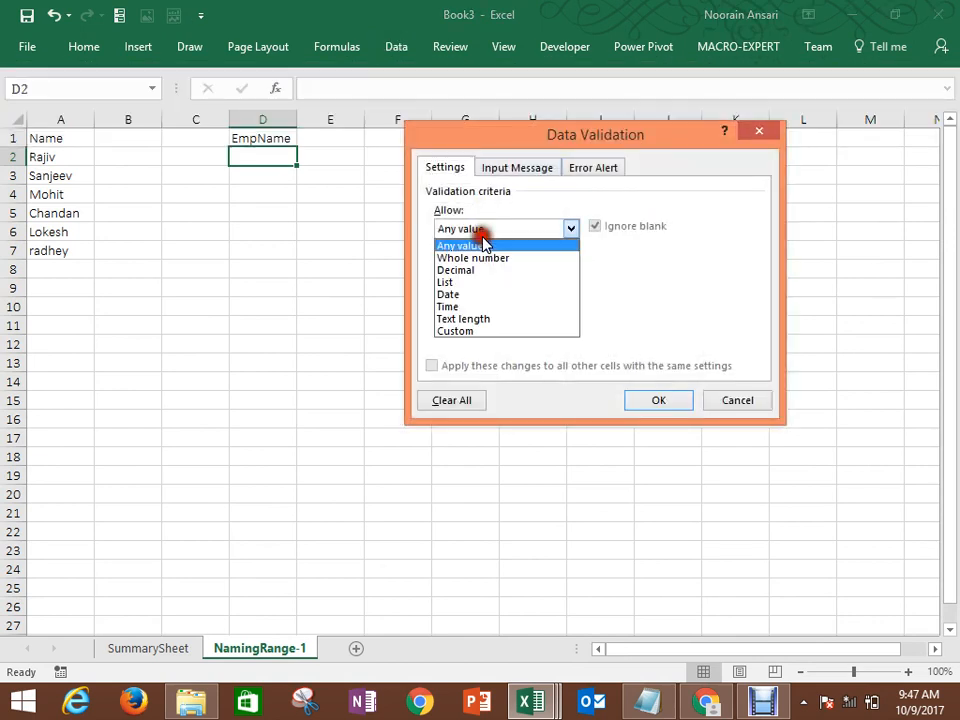
left_click(459, 282)
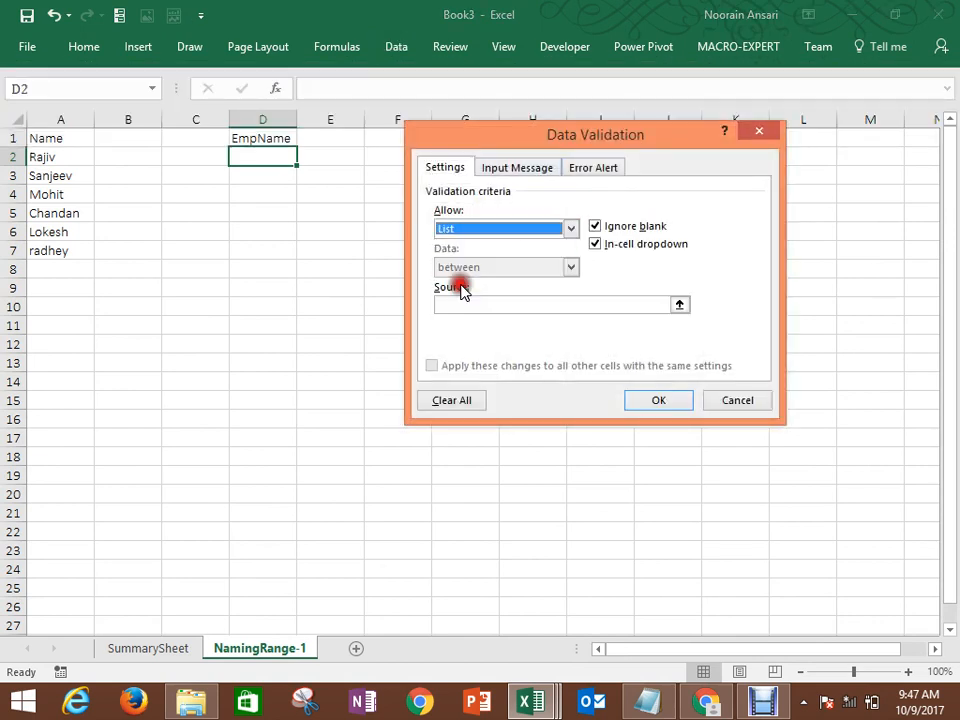
left_click(679, 305)
left_click_drag(72, 168, 60, 249)
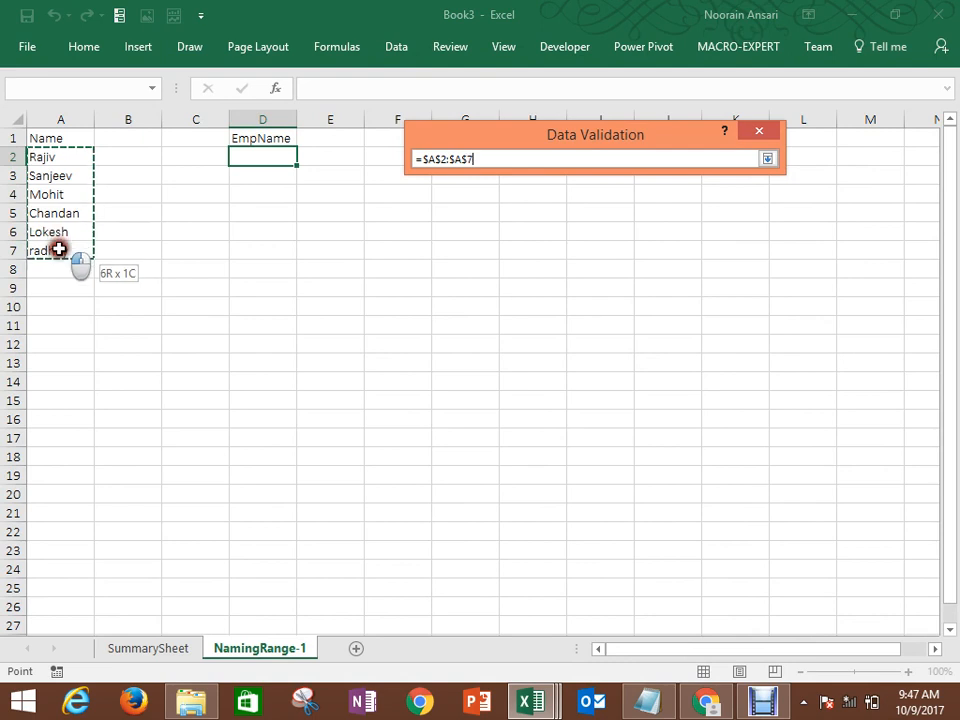
key("Return")
key("Return")
left_click(396, 363)
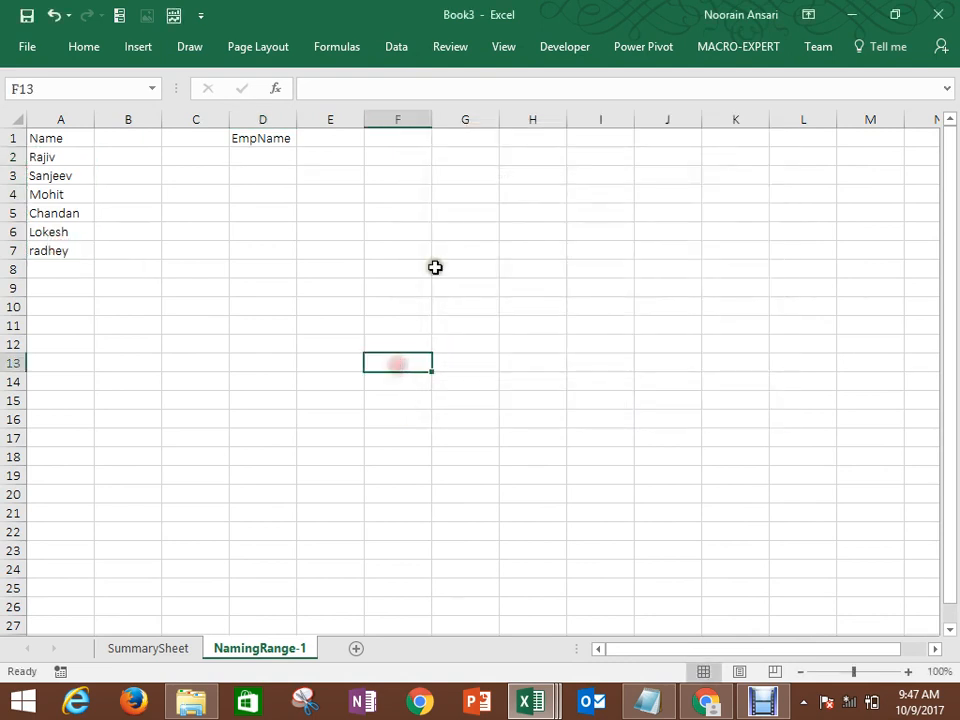
Step: Check the drop-down list of names in cell D2 without choosing an entry
left_click(305, 162)
left_click(268, 152)
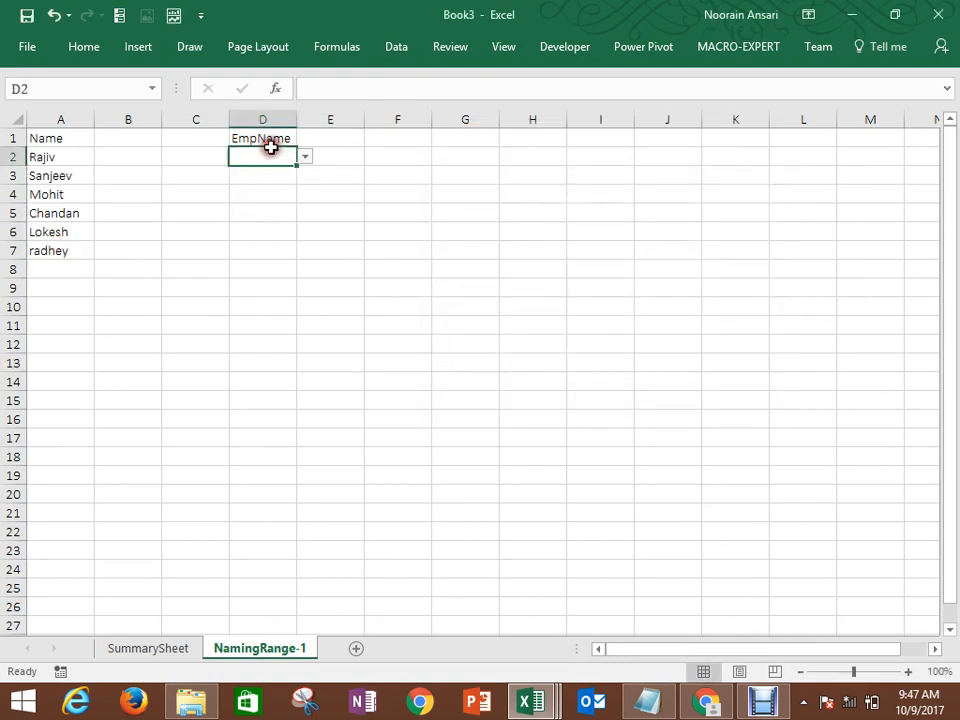
left_click(305, 159)
left_click(396, 188)
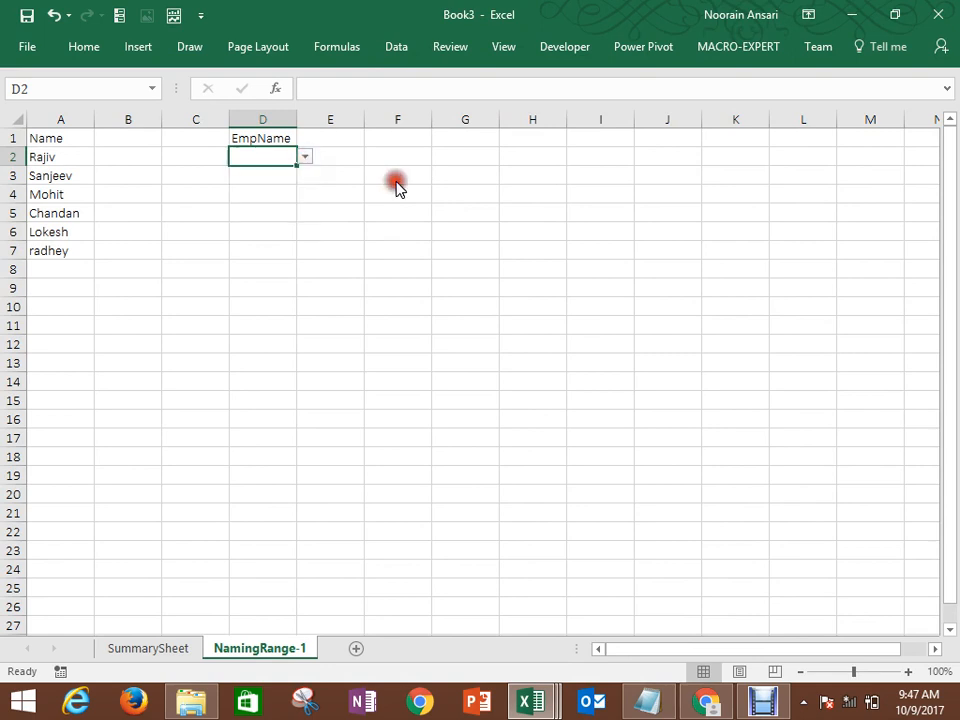
key("Down")
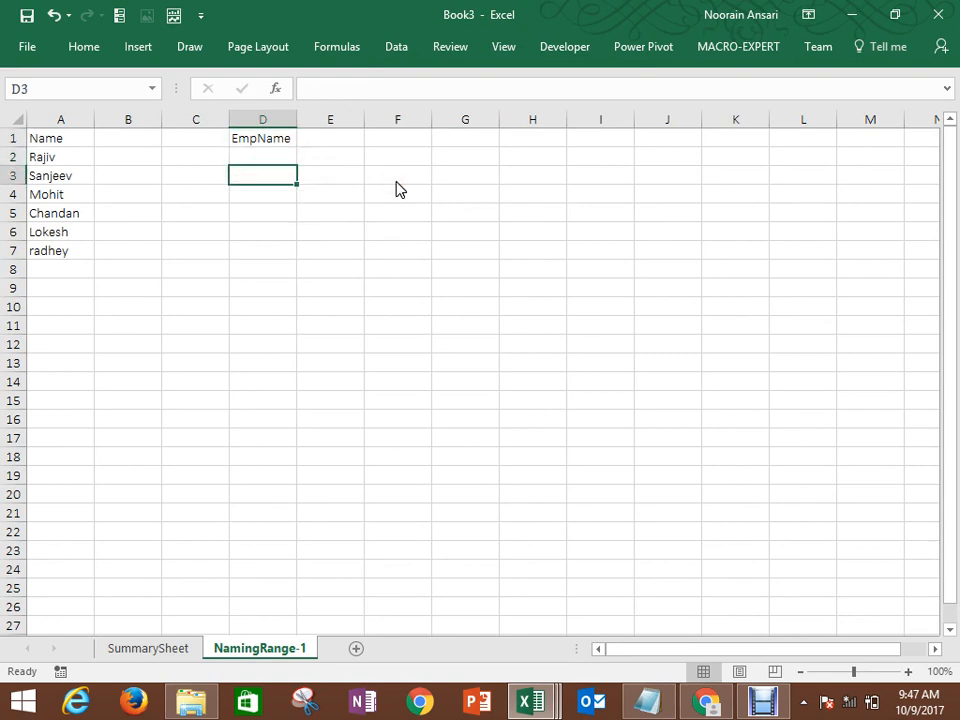
Step: Insert a form-control combo box below the EmpName header, reduce its height and place it over C4:E5
left_click(140, 52)
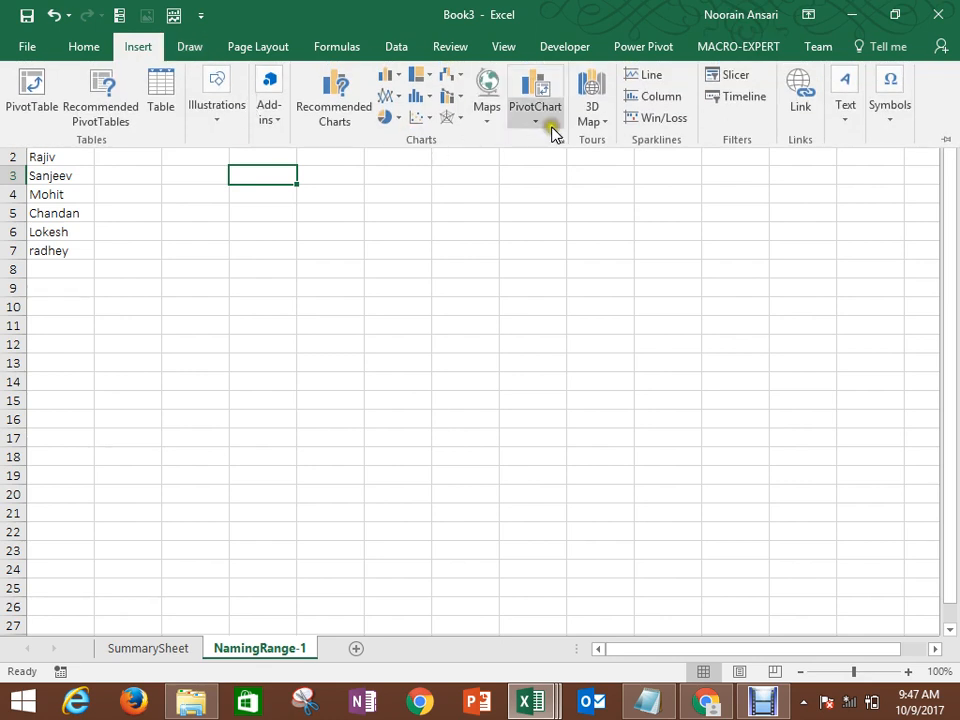
left_click(547, 45)
left_click(396, 118)
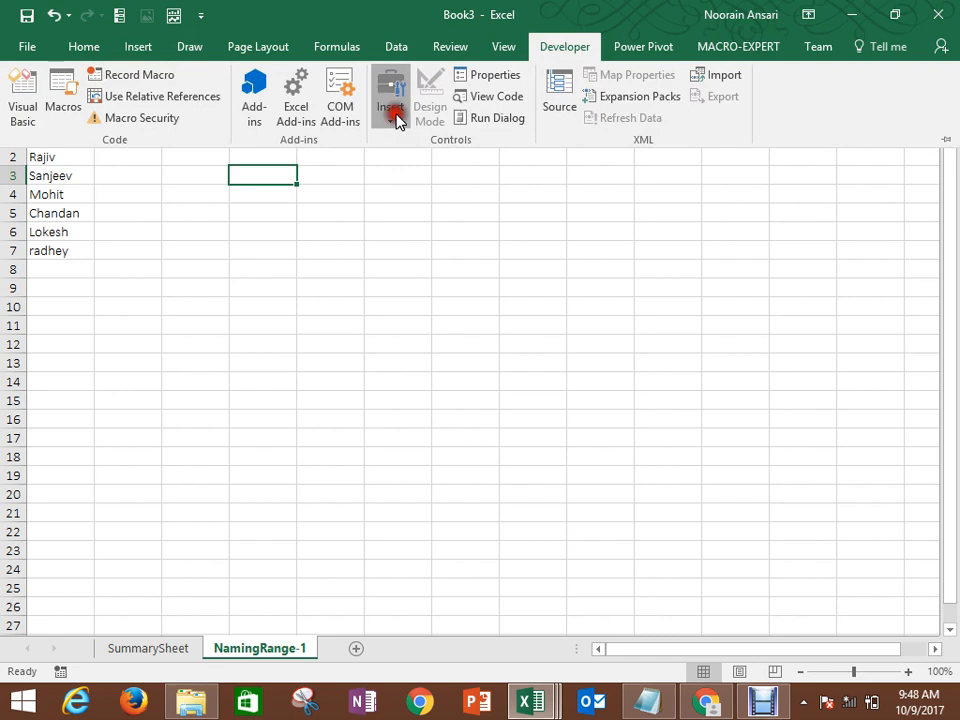
left_click(401, 161)
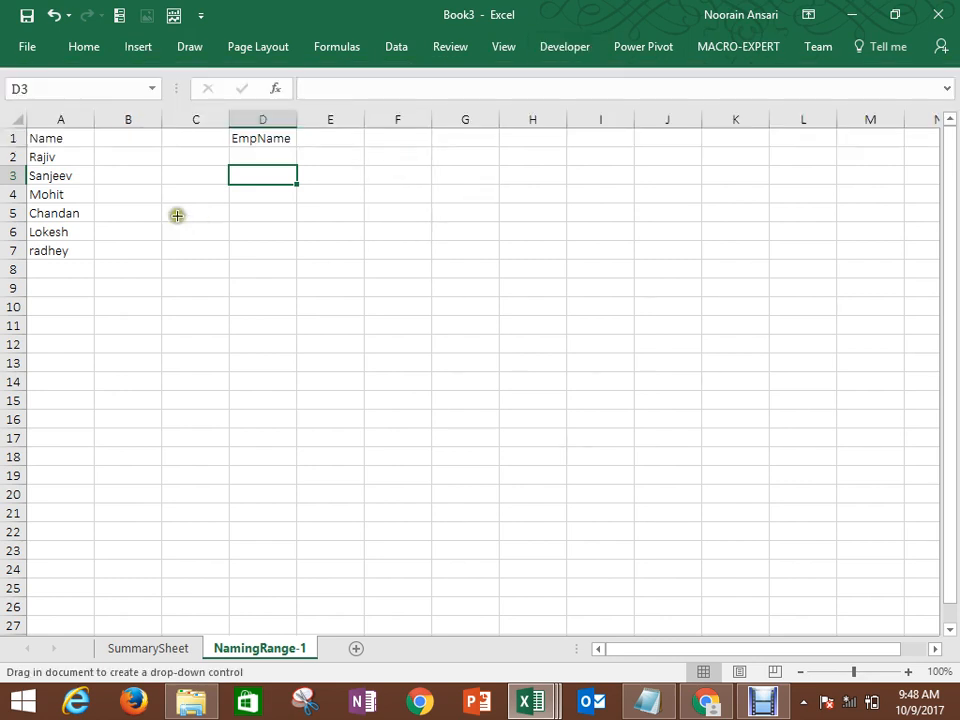
mouse_move(198, 191)
left_mouse_down()
mouse_move(251, 214)
mouse_move(369, 231)
left_mouse_up()
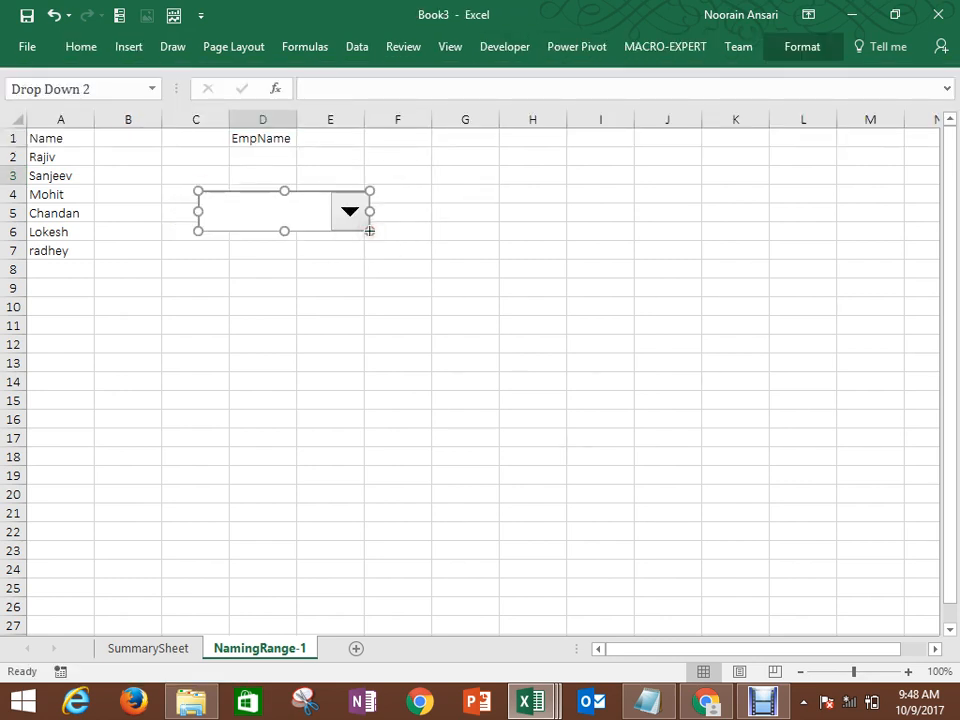
left_click_drag(285, 191, 286, 203)
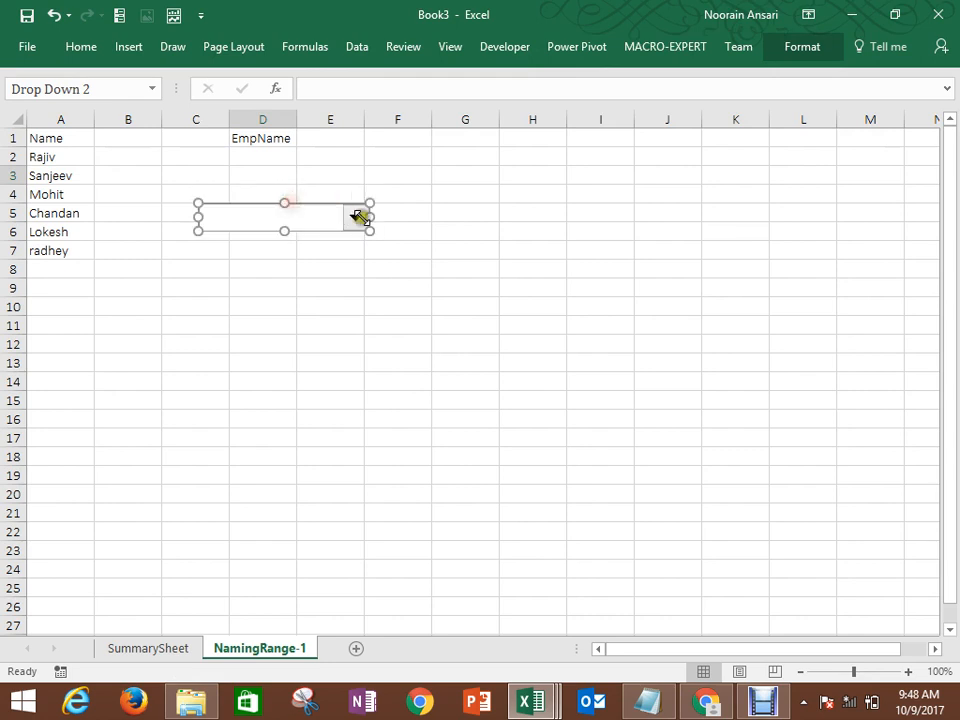
left_click_drag(359, 220, 344, 204)
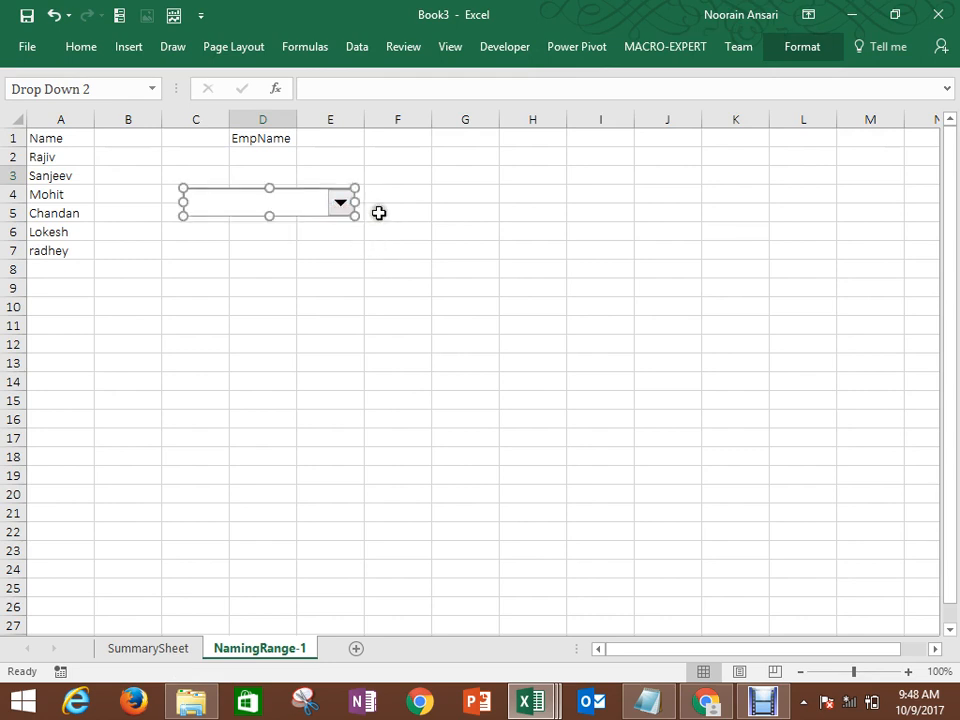
left_click(379, 213)
left_click_drag(68, 160, 58, 250)
left_click(26, 88)
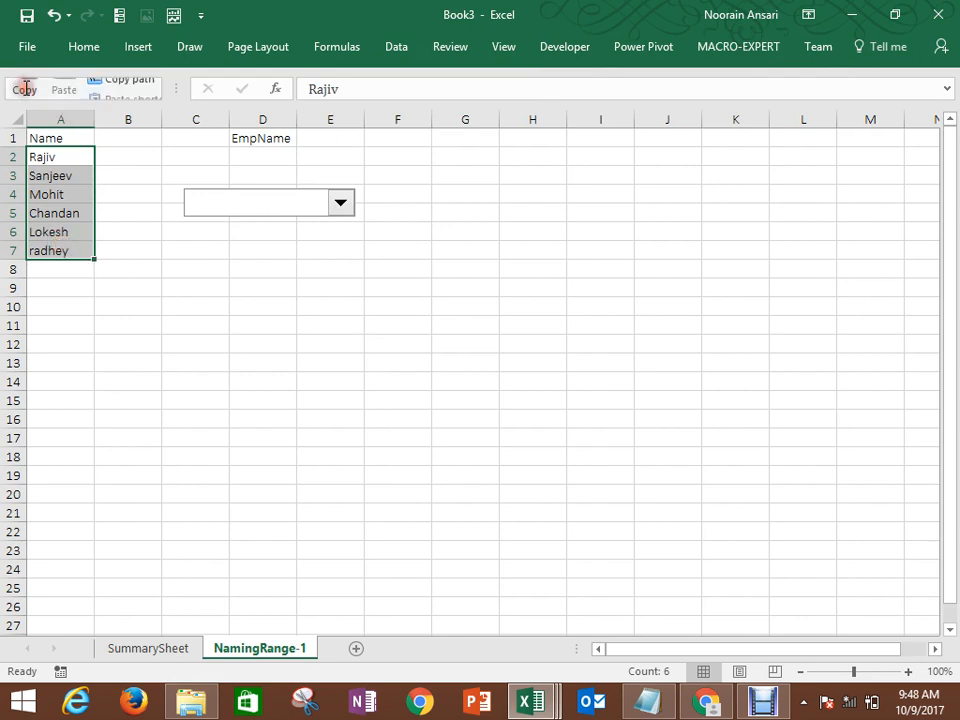
left_click(150, 216)
key("Up")
key("Up")
key("Up")
key("Up")
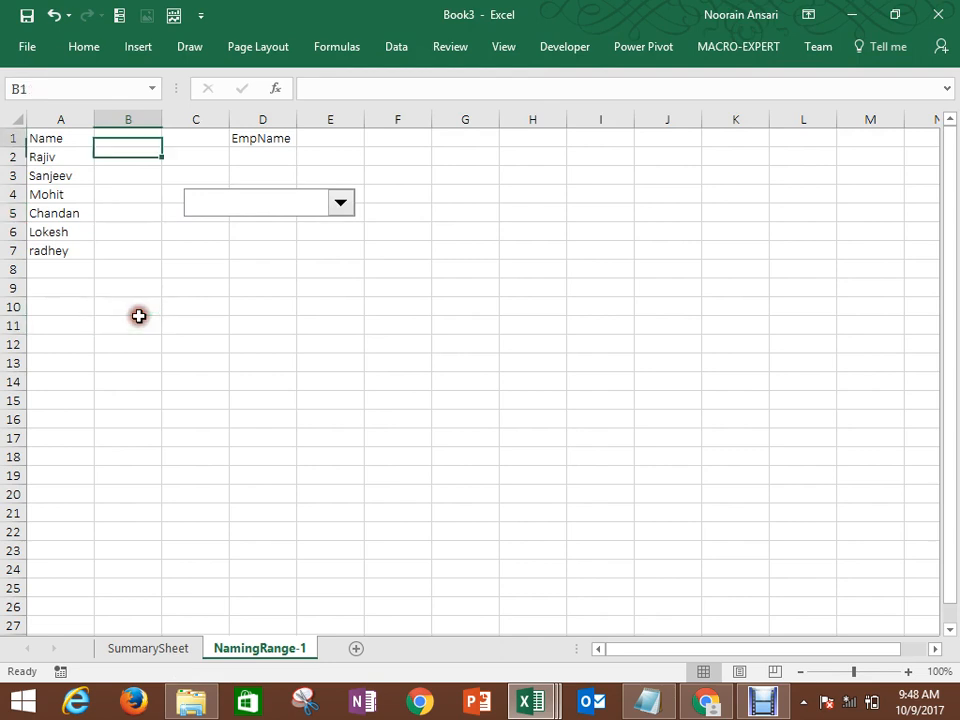
Step: Define the workbook-scope name MyRange for the list of names in A2:A7
left_click_drag(49, 159, 58, 258)
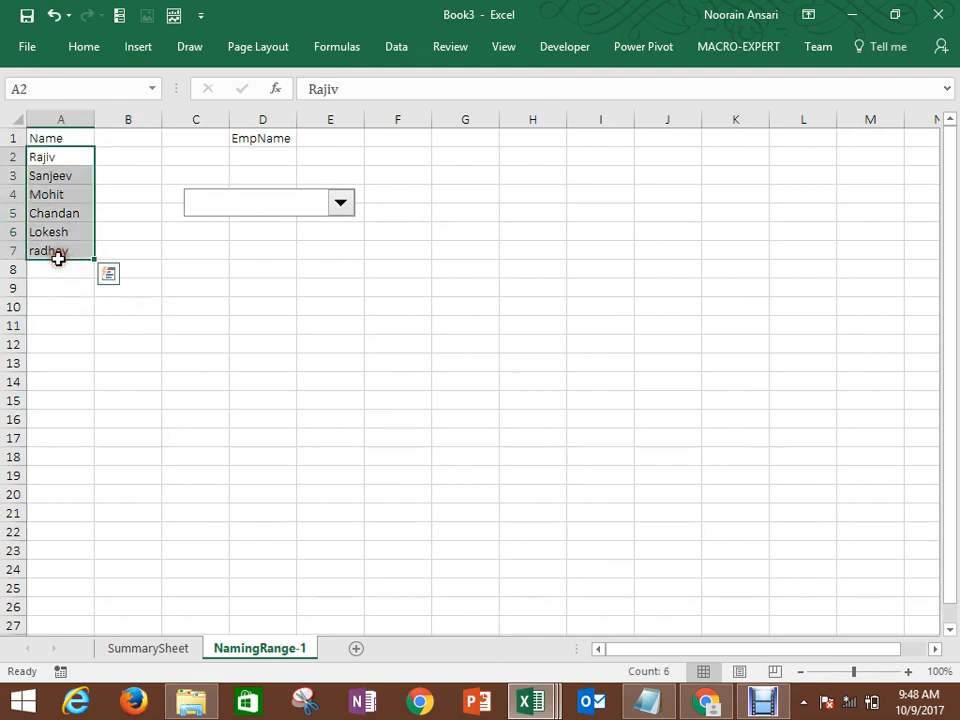
left_click(332, 57)
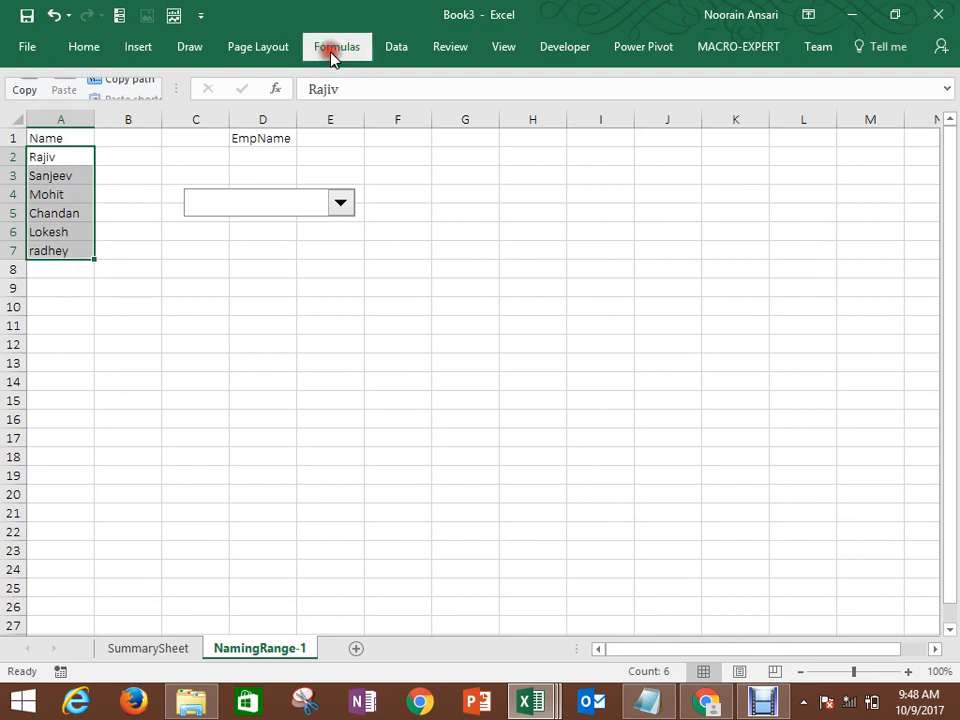
left_click(482, 80)
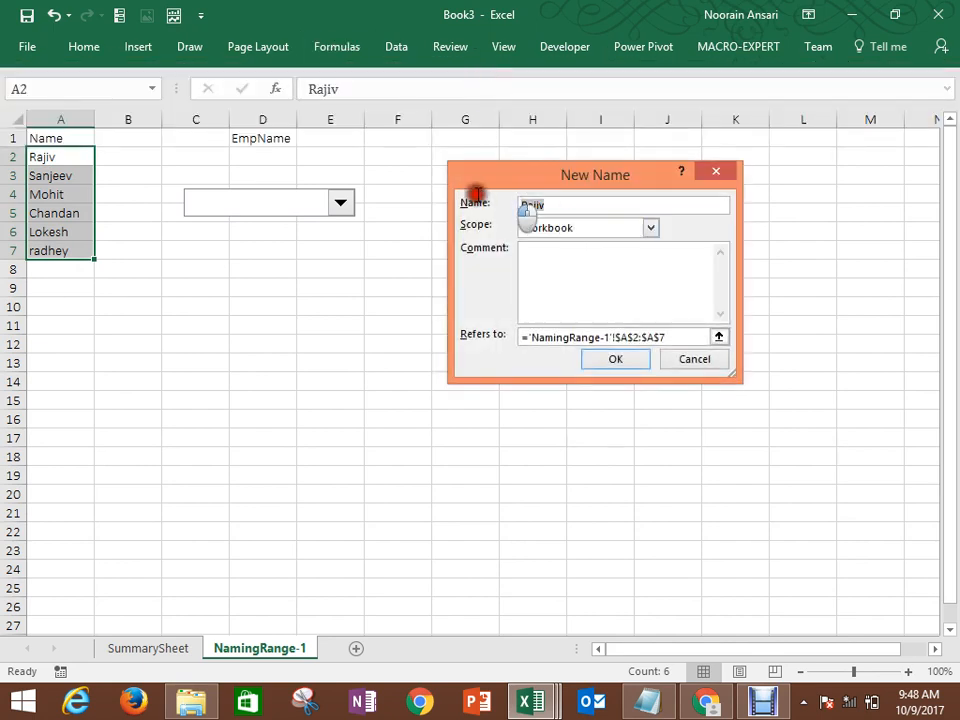
type("MyRange")
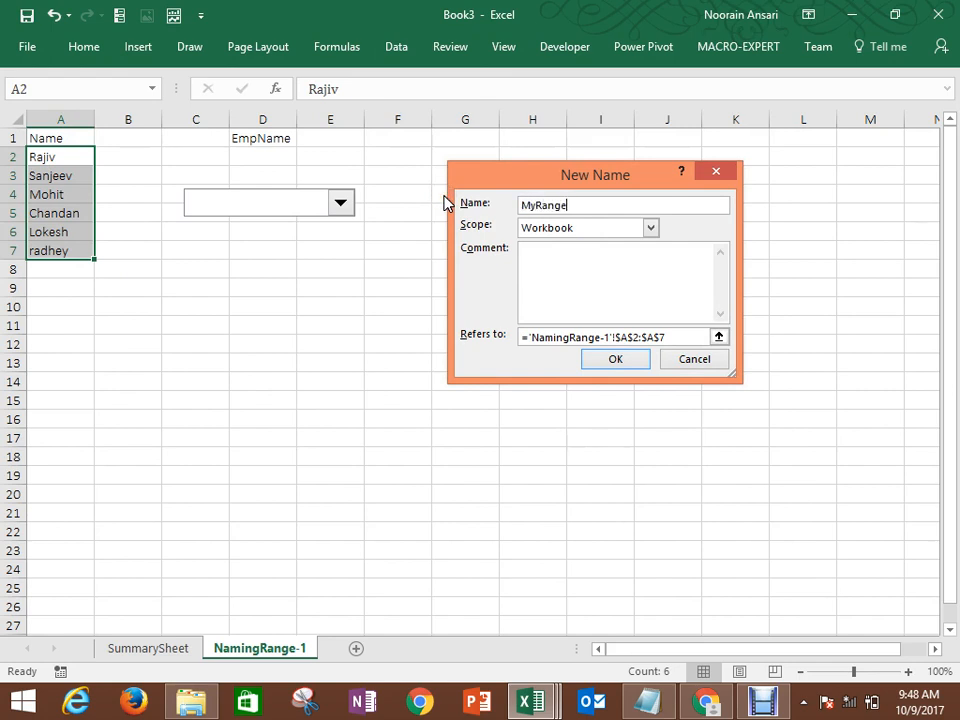
key("Return")
Step: Set the combo box's input range to the named range MyRange
right_click(274, 203)
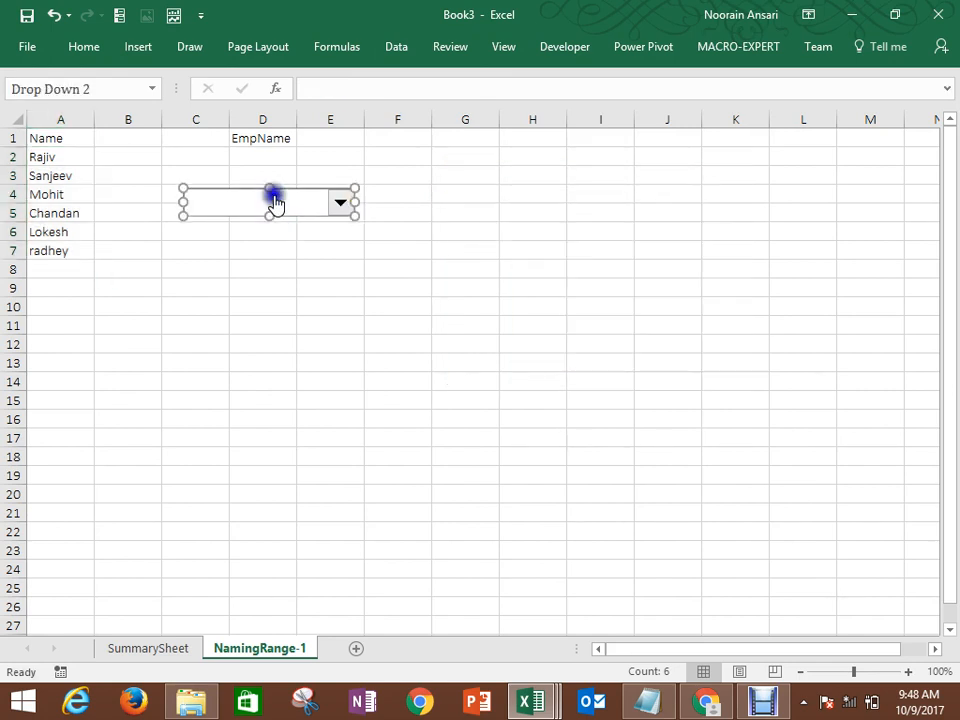
left_click(341, 345)
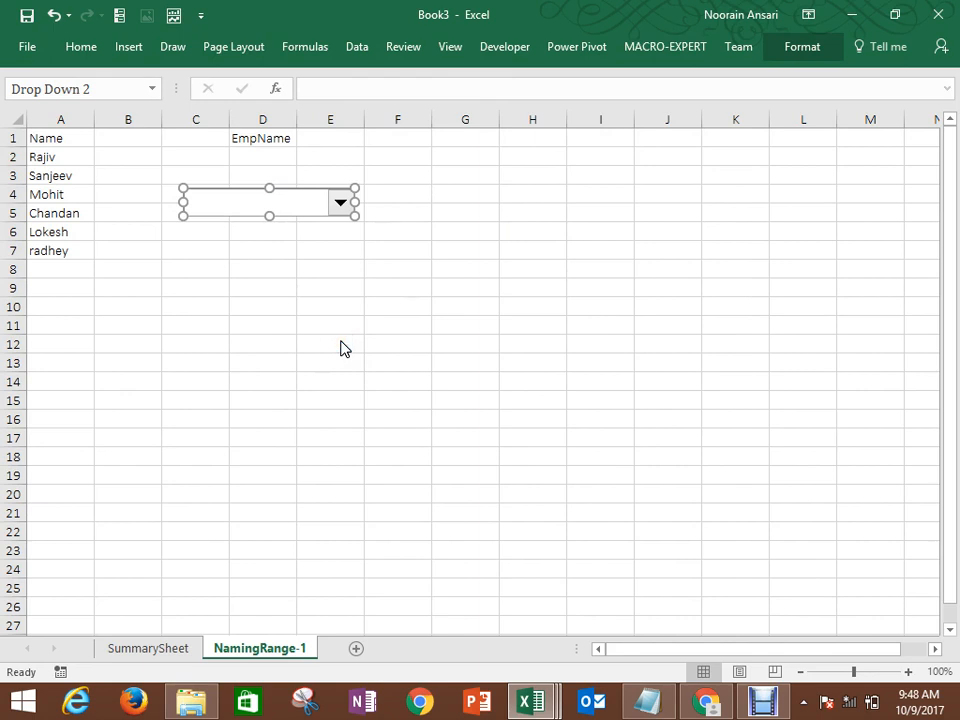
left_click(517, 148)
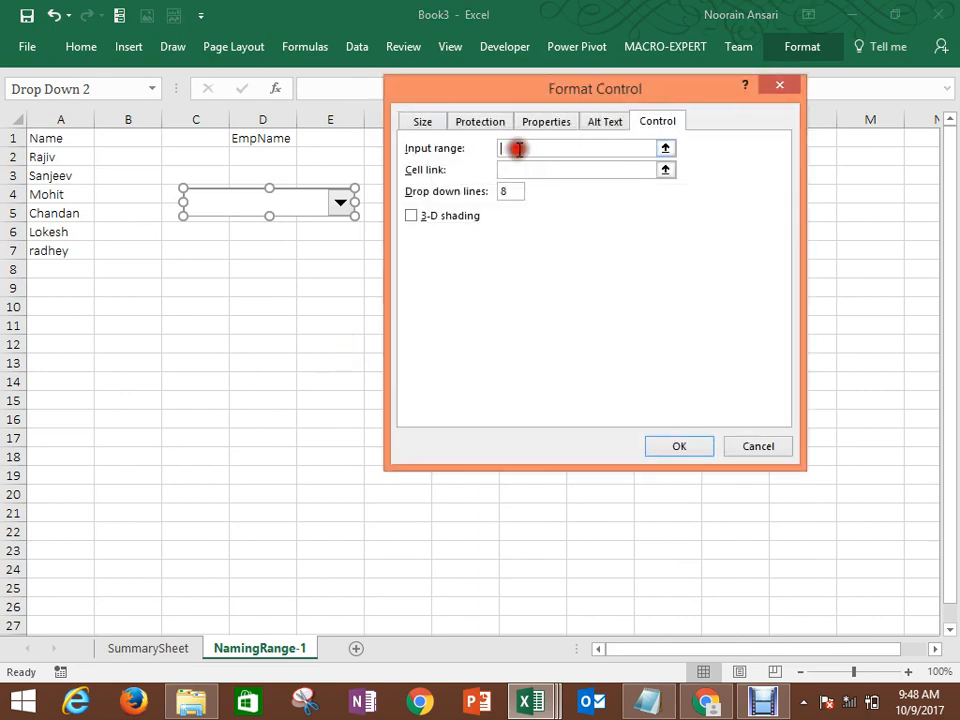
type("MyRange")
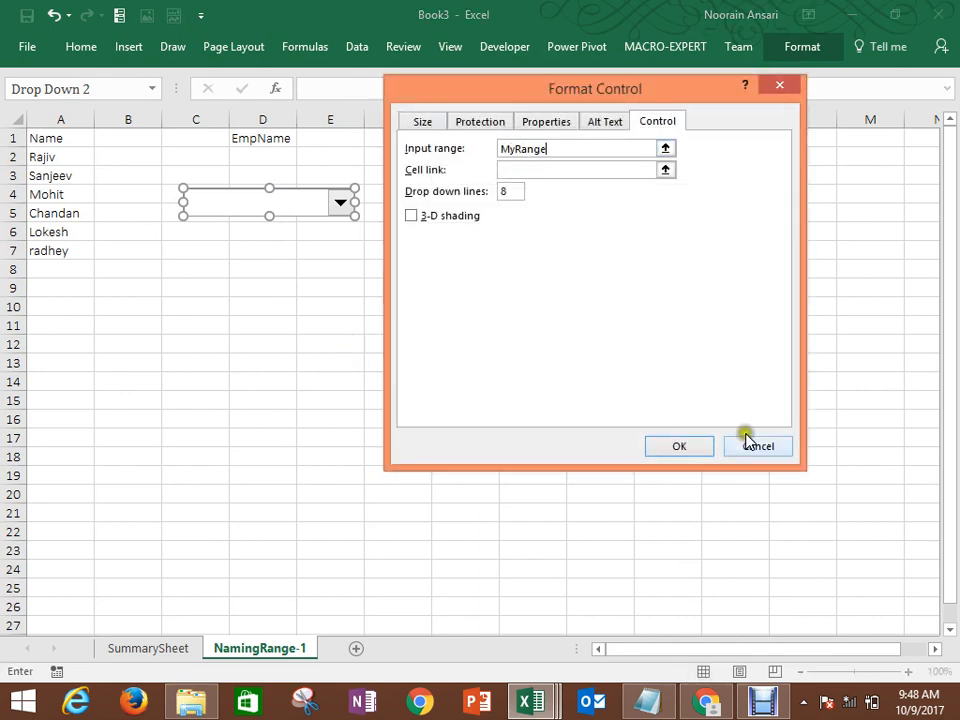
left_click(700, 450)
left_click(393, 381)
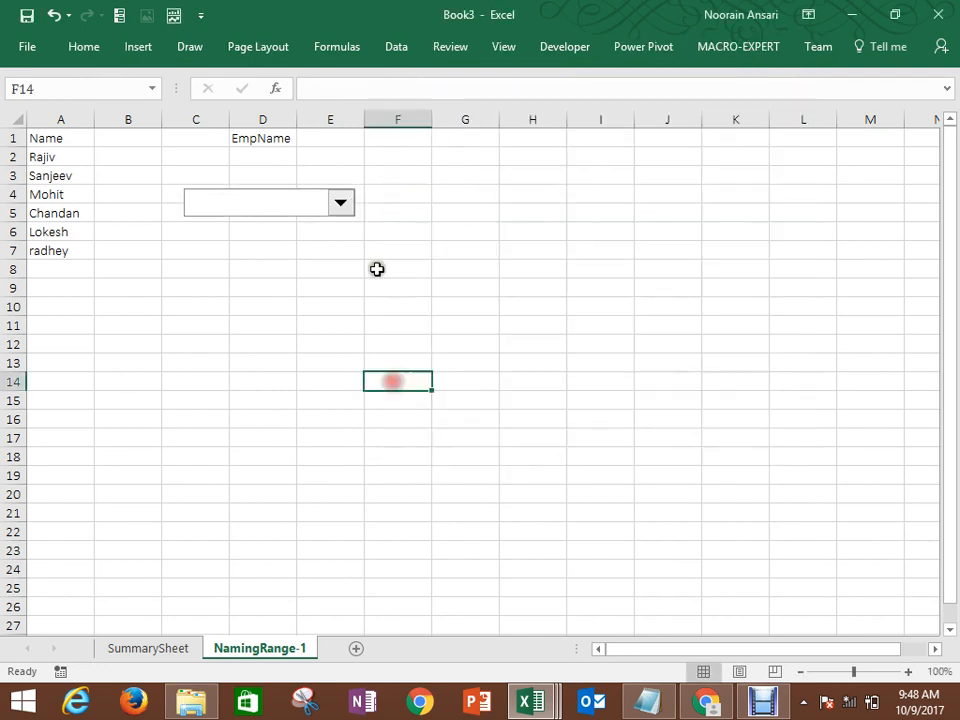
Step: Check the combo box's drop-down list without choosing an entry
left_click(341, 204)
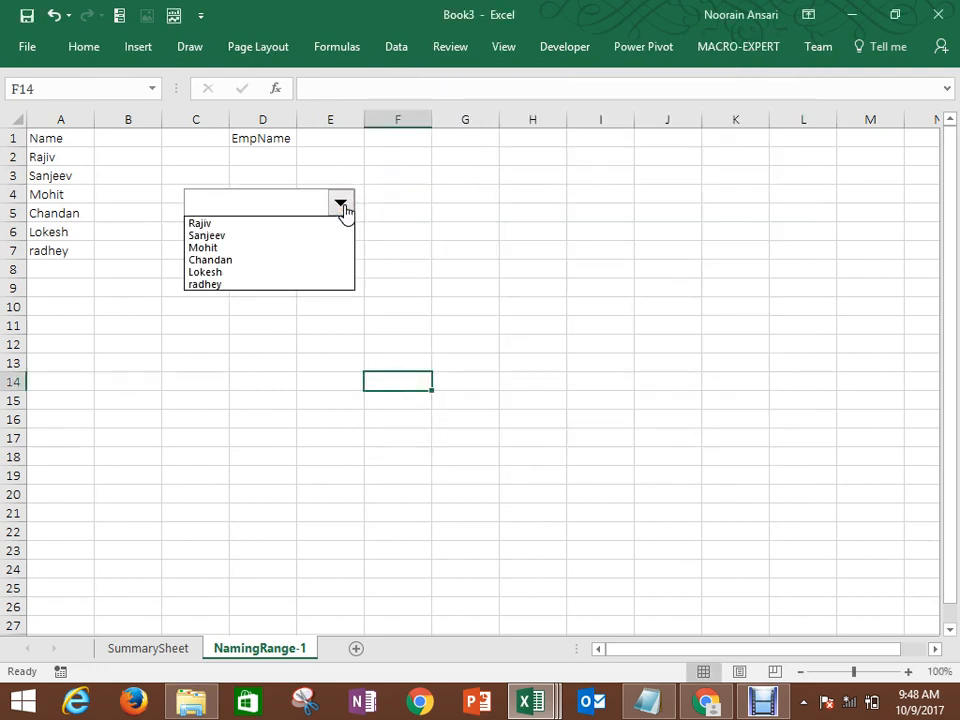
left_click(400, 230)
left_click(400, 231)
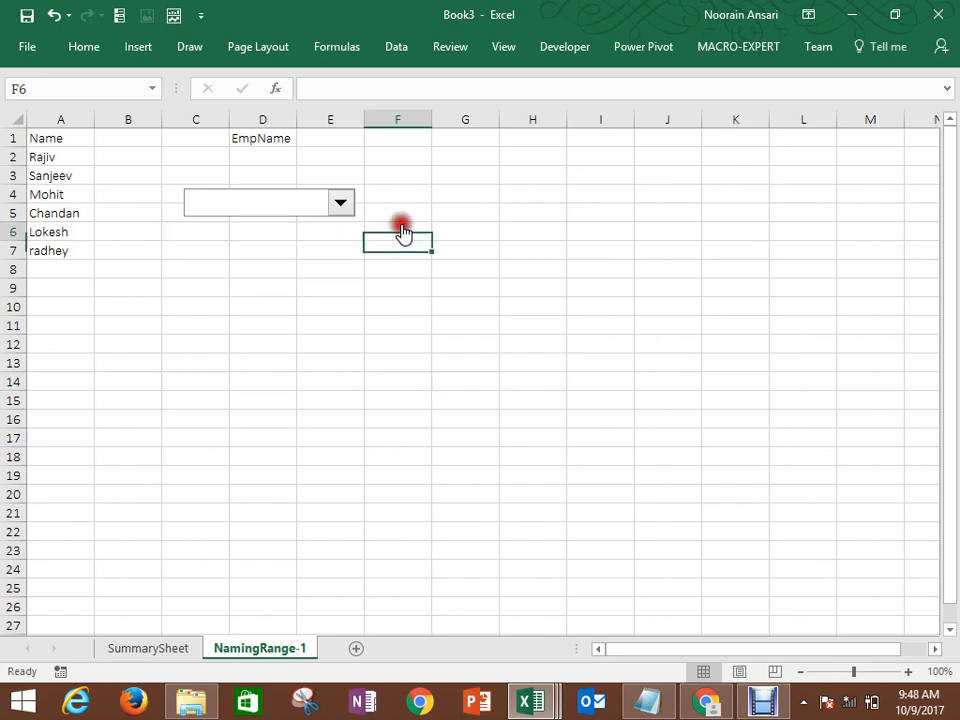
Step: Add a new worksheet after NamingRange-1 and rename it NamingRange-2
left_click(355, 651)
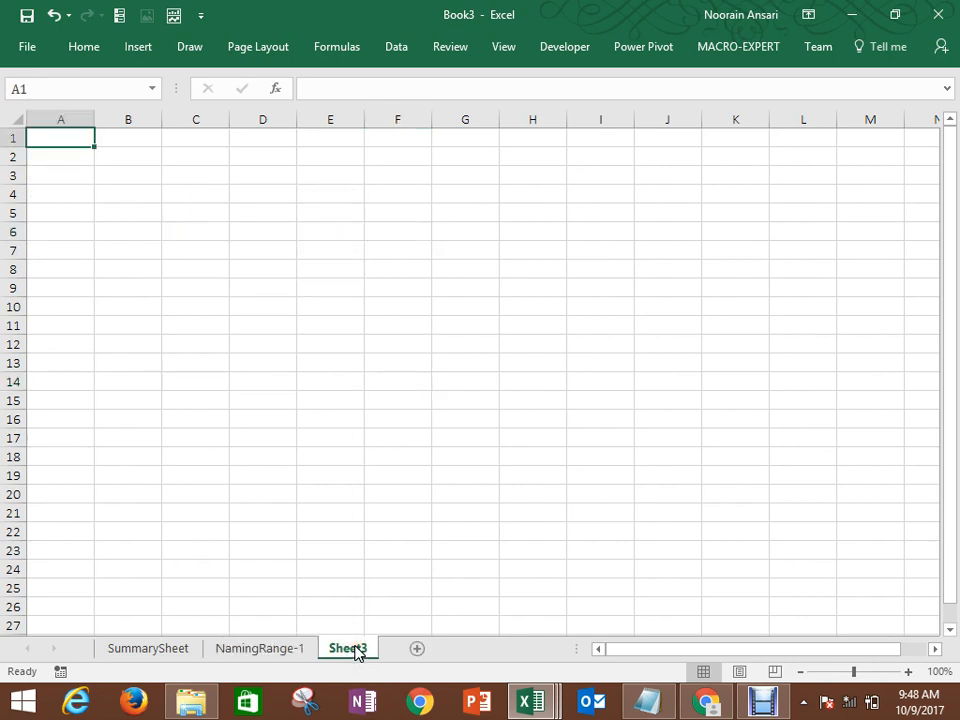
right_click(357, 650)
left_click(401, 476)
type("Nami")
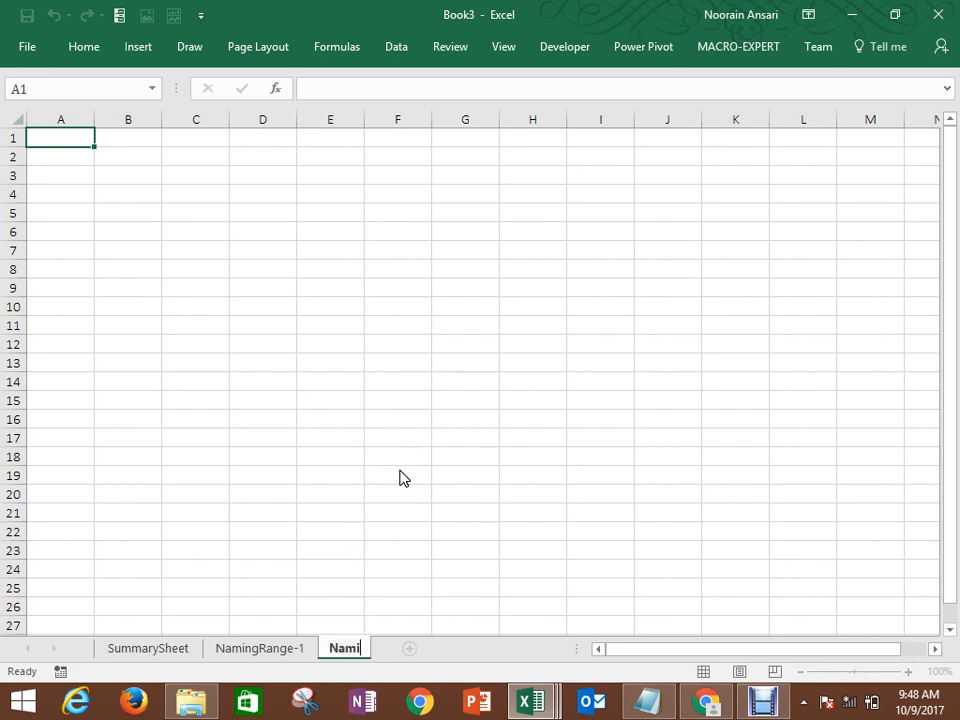
type("ngRange")
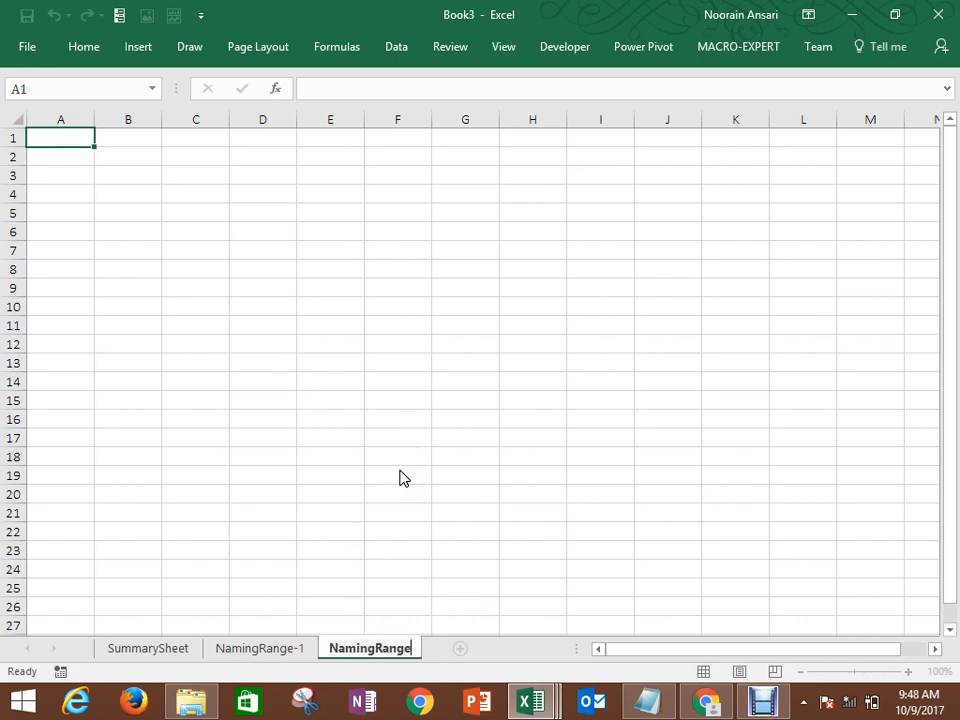
type("-2")
key("Return")
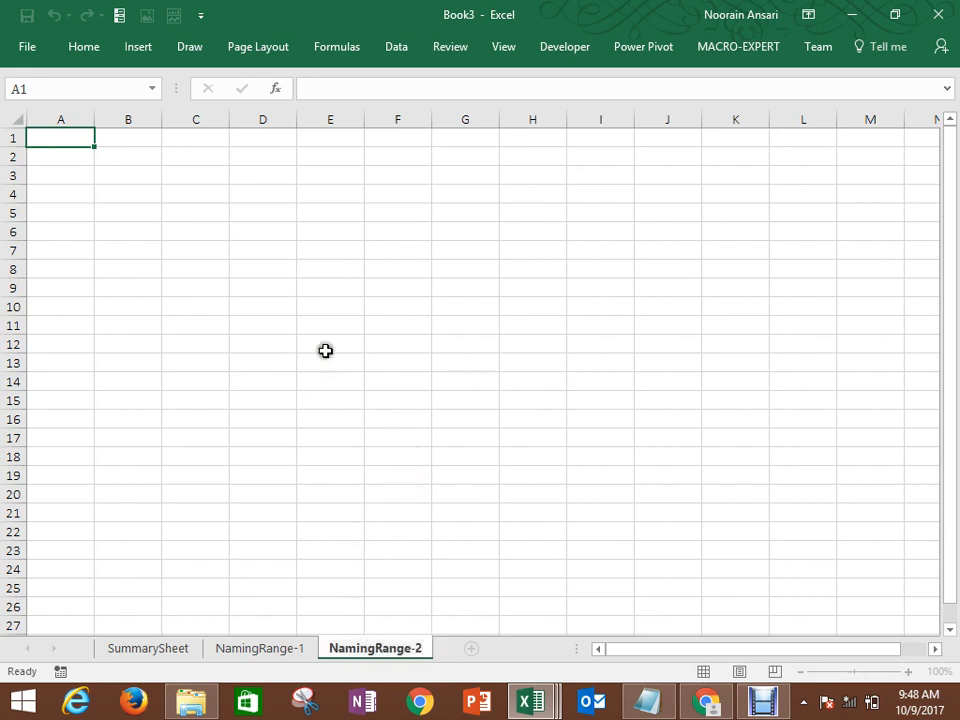
left_click(326, 349)
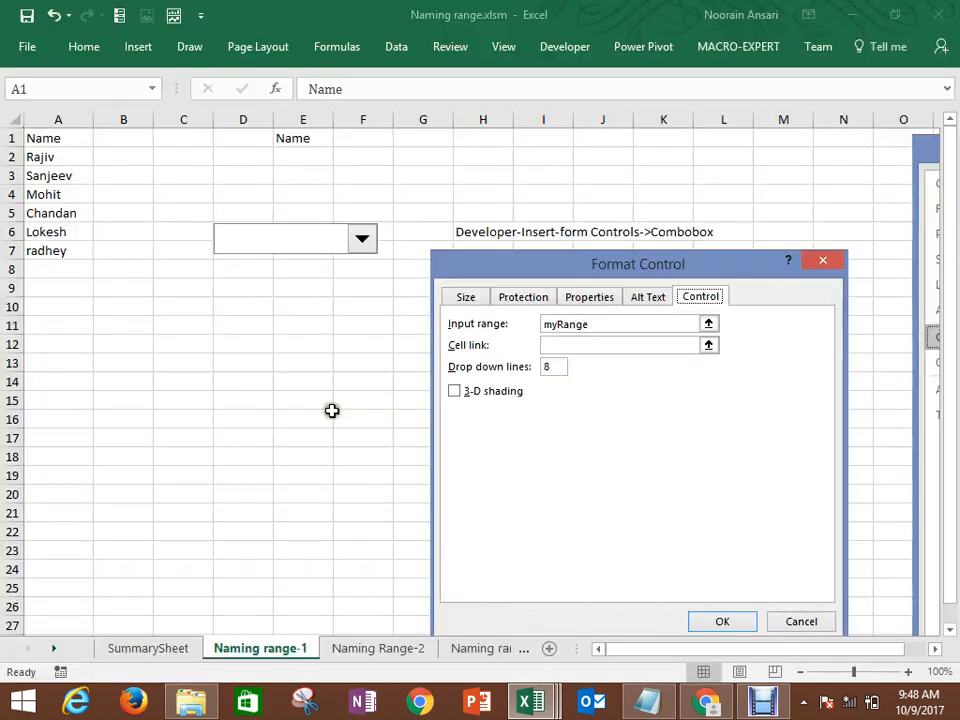
Step: Copy the four city crime tables in I1:S7 from the Naming Range-2 sheet of the Naming range.xlsm workbook
left_click(372, 647)
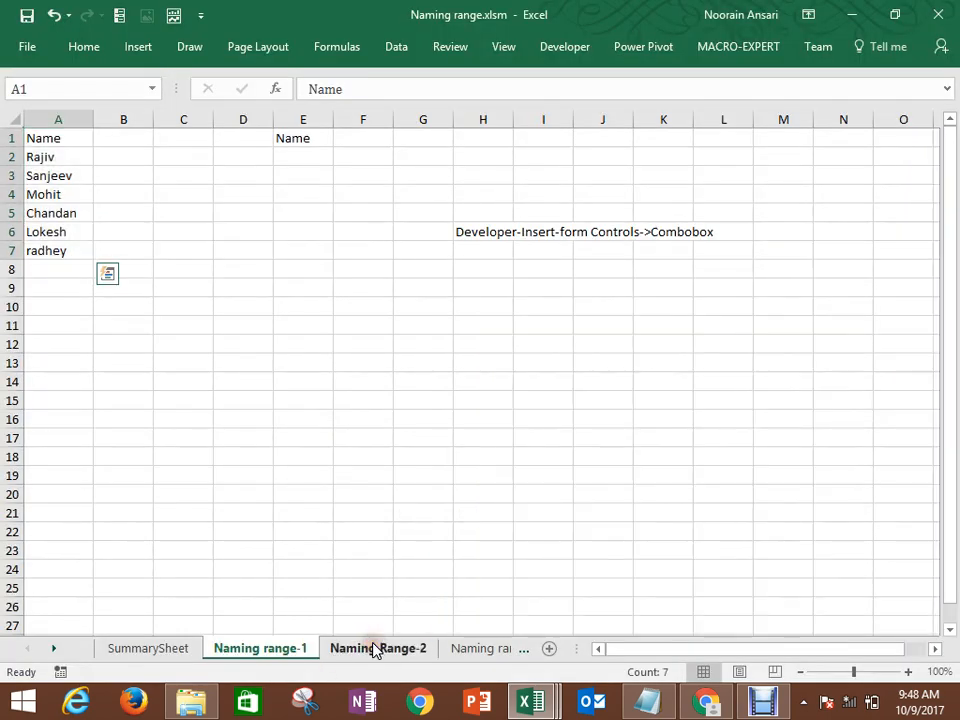
left_click(372, 647)
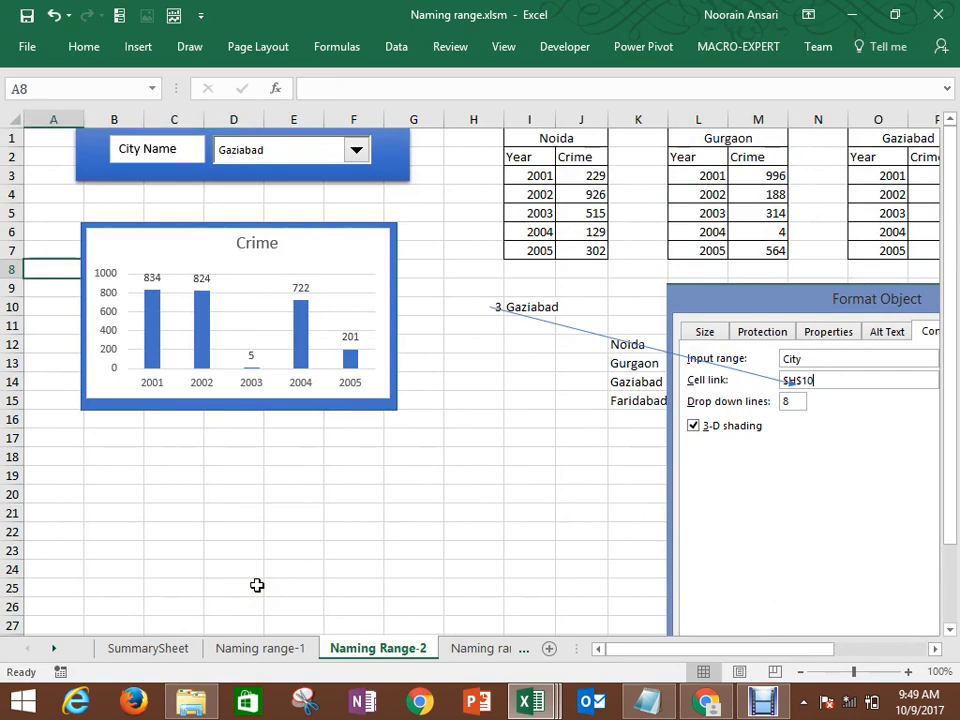
key("ctrl+Home")
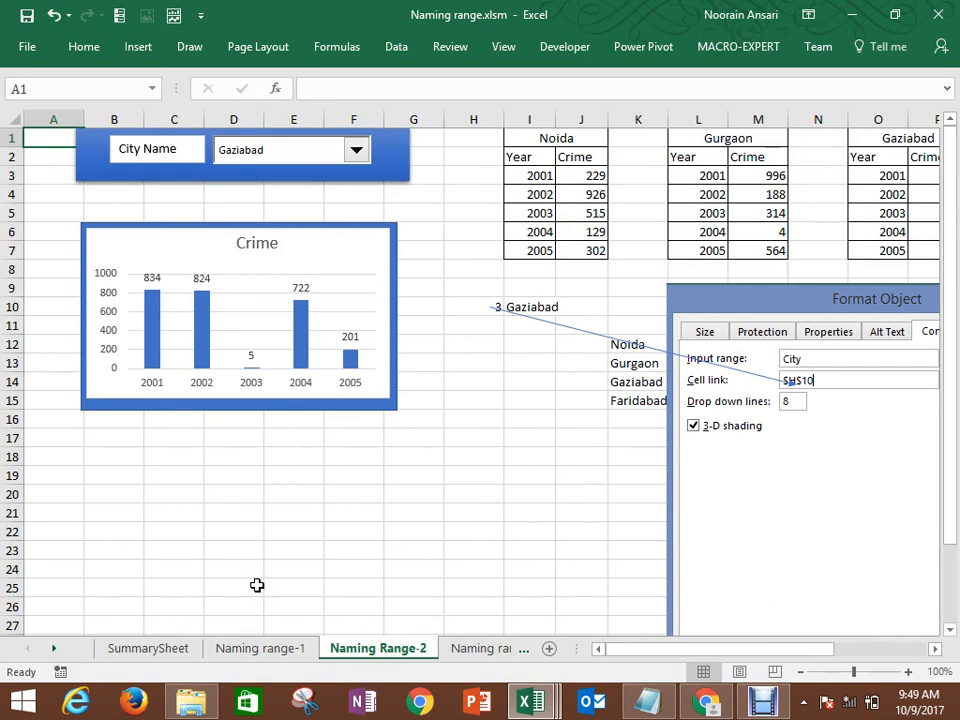
key("Right")
key("Right")
key("Right")
key("Right")
key("Right")
key("Right")
key("Right")
key("Right")
key("Right")
key("Right")
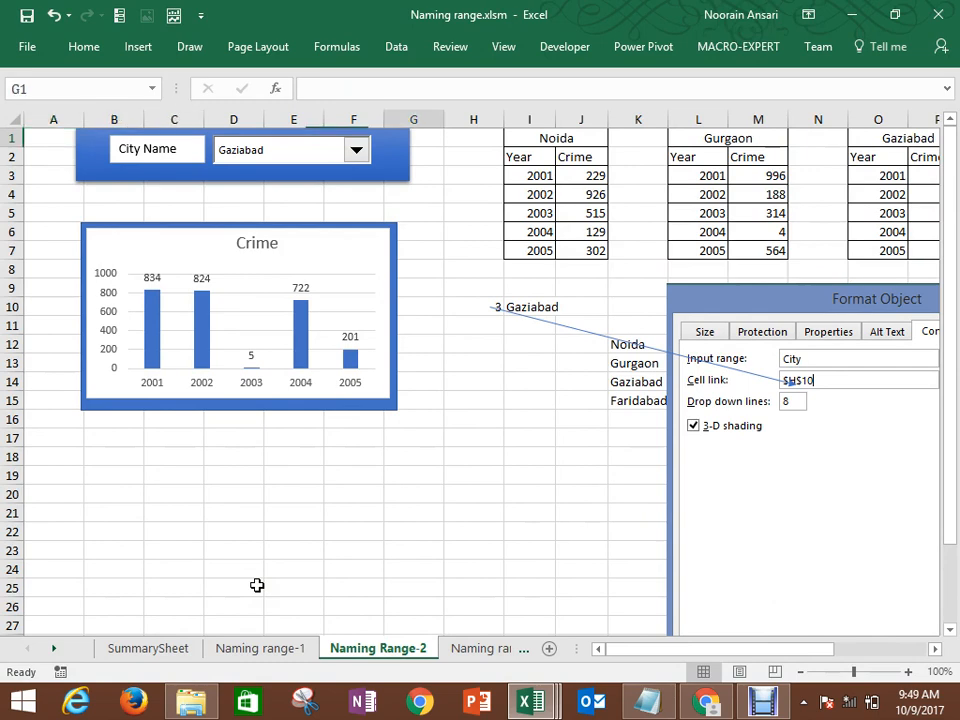
key("Left")
key("Left")
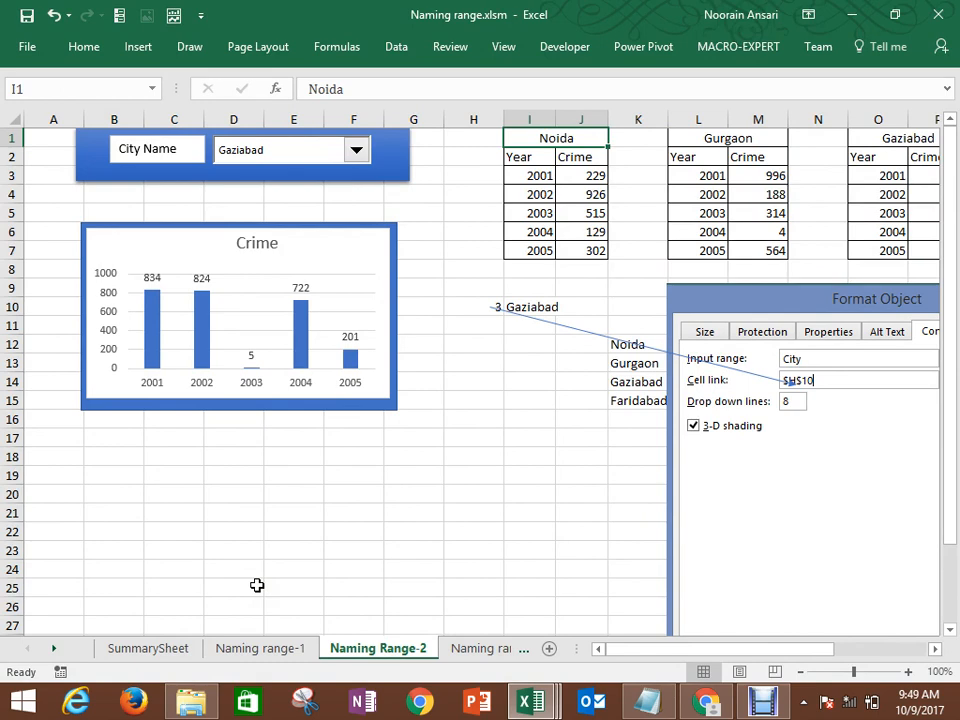
key("shift+Right")
key("shift+Right")
key("shift+Right")
key("shift+Right")
key("shift+Right")
key("shift+Right")
key("shift+Right")
key("shift+Right")
key("shift+Right")
key("shift+Right")
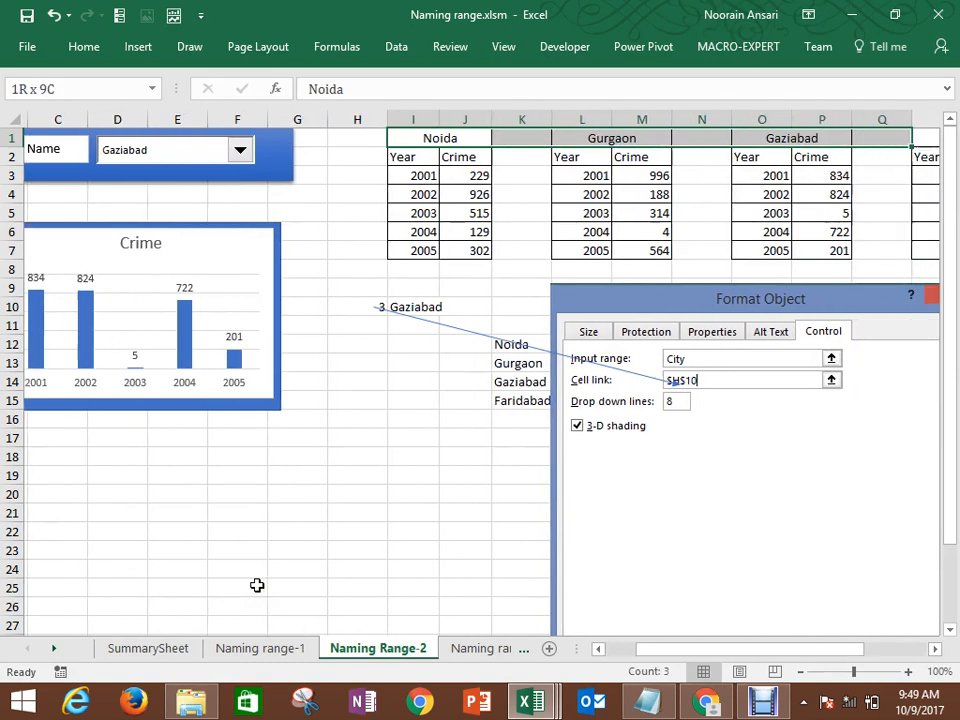
key("shift+Right")
key("shift+Right")
key("shift+Left")
key("shift+Left")
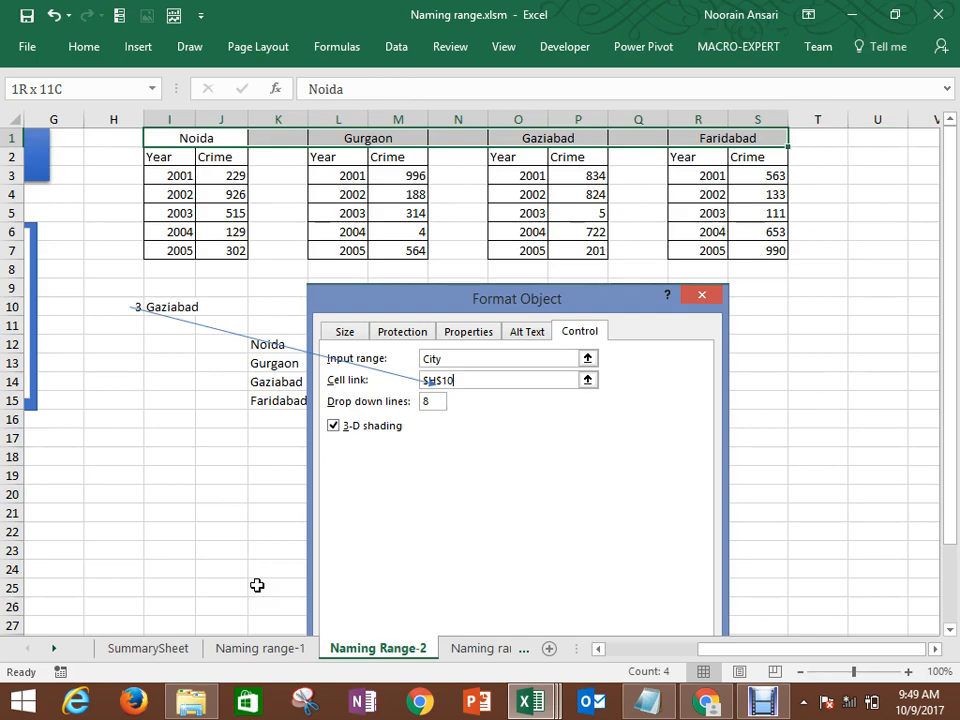
key("shift+Down")
key("shift+Down")
key("shift+Down")
key("shift+Down")
key("shift+Down")
key("shift+Down")
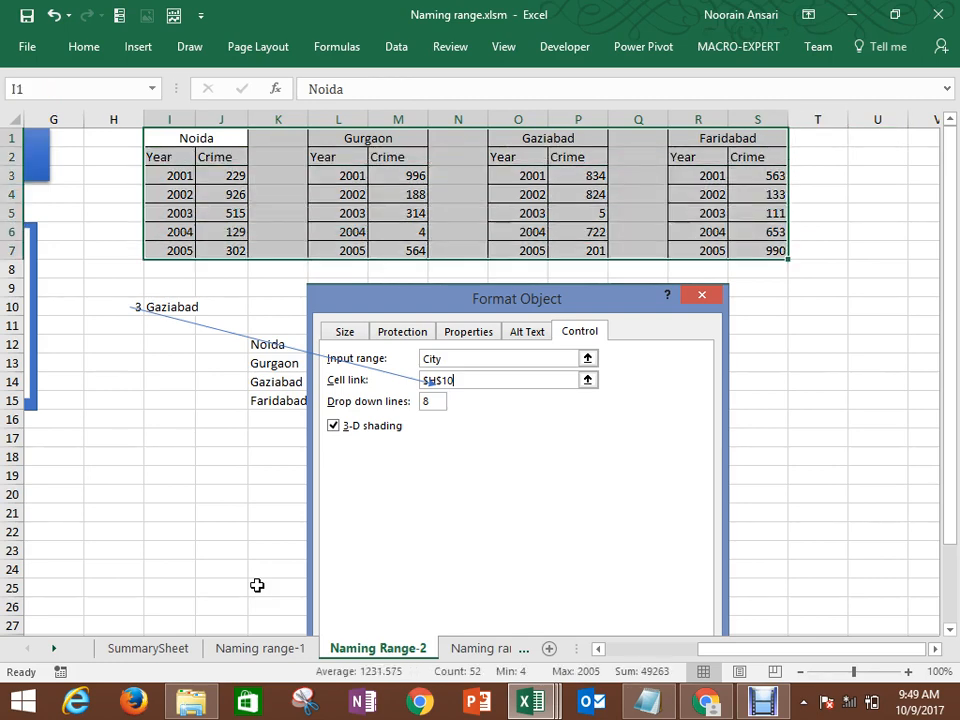
key("ctrl+c")
Step: Switch to the Book3 workbook and paste the copied crime tables at cell I1 of the NamingRange-2 sheet
key("alt+Tab")
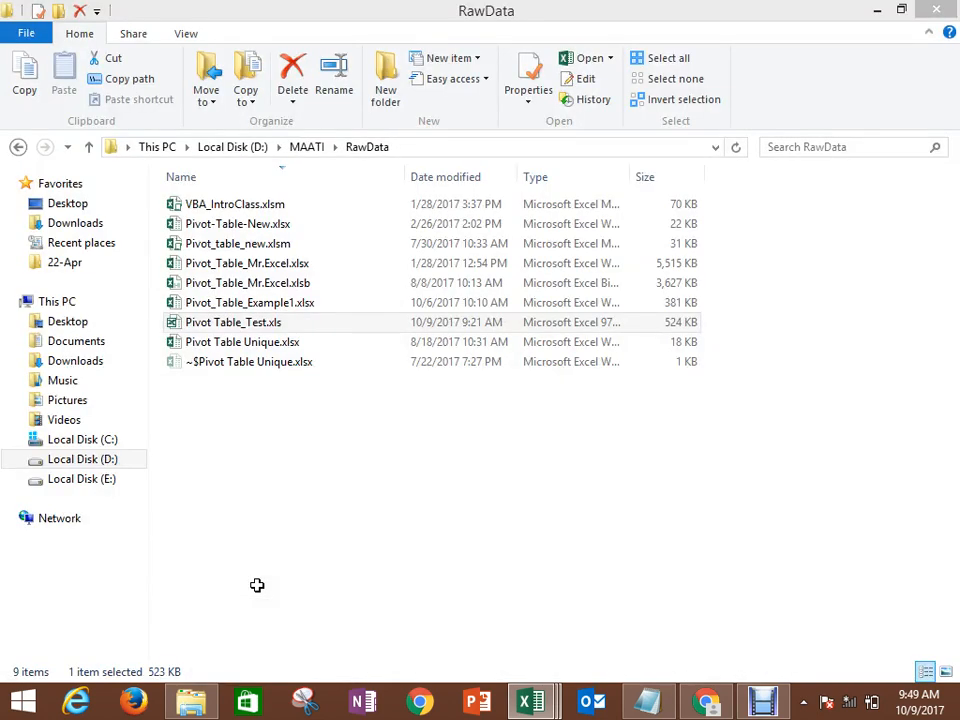
key("Return")
key("ctrl+Tab")
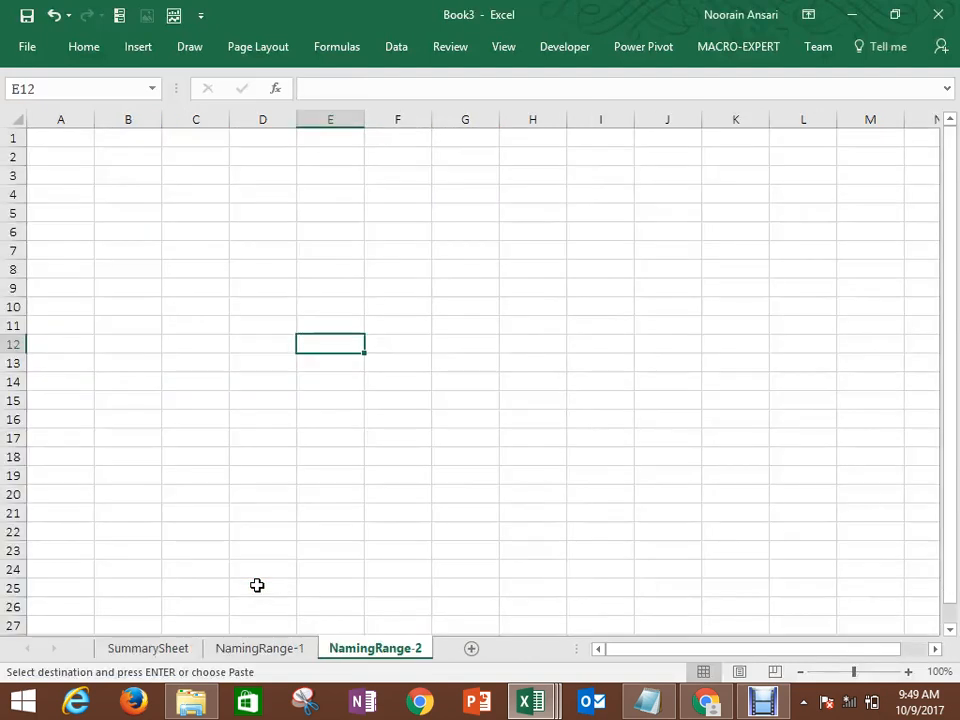
key("ctrl+Up")
key("Right")
key("Right")
key("Right")
key("Right")
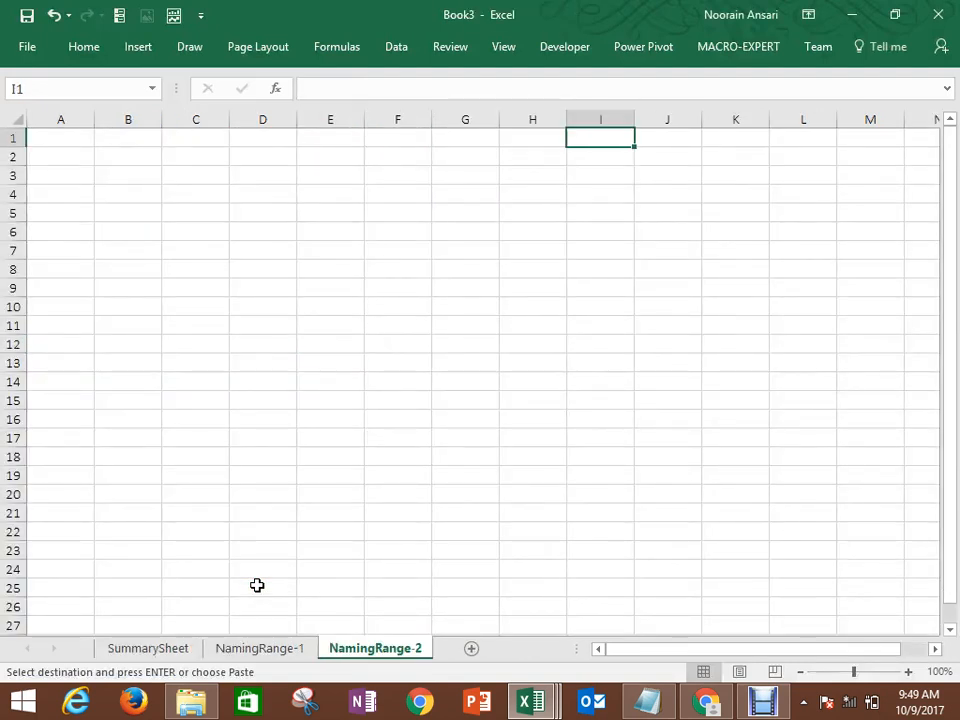
key("ctrl+v")
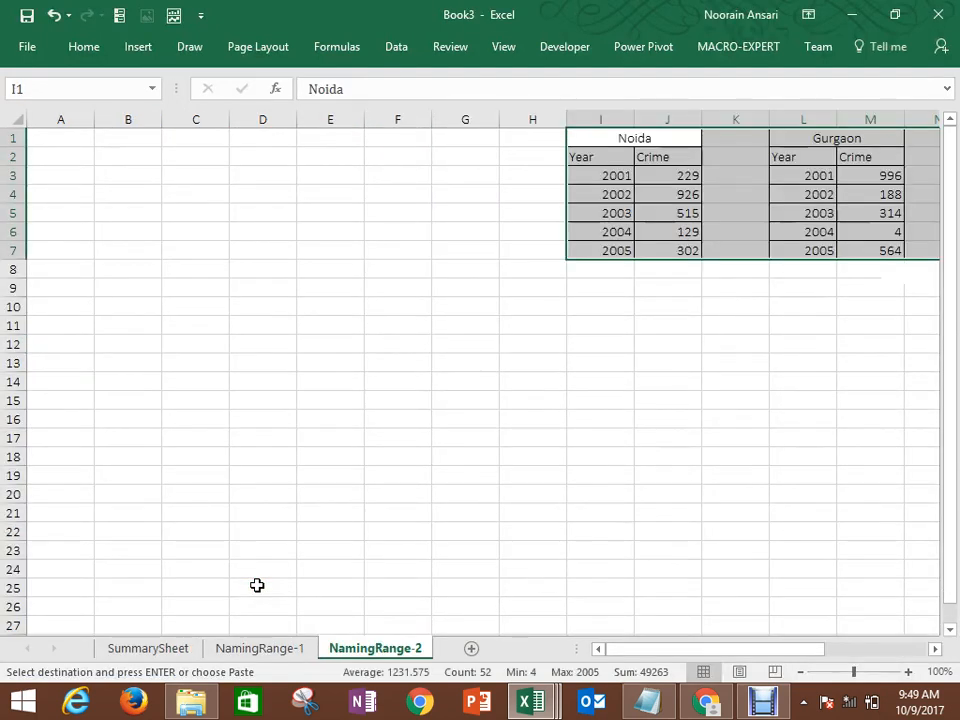
key("Down")
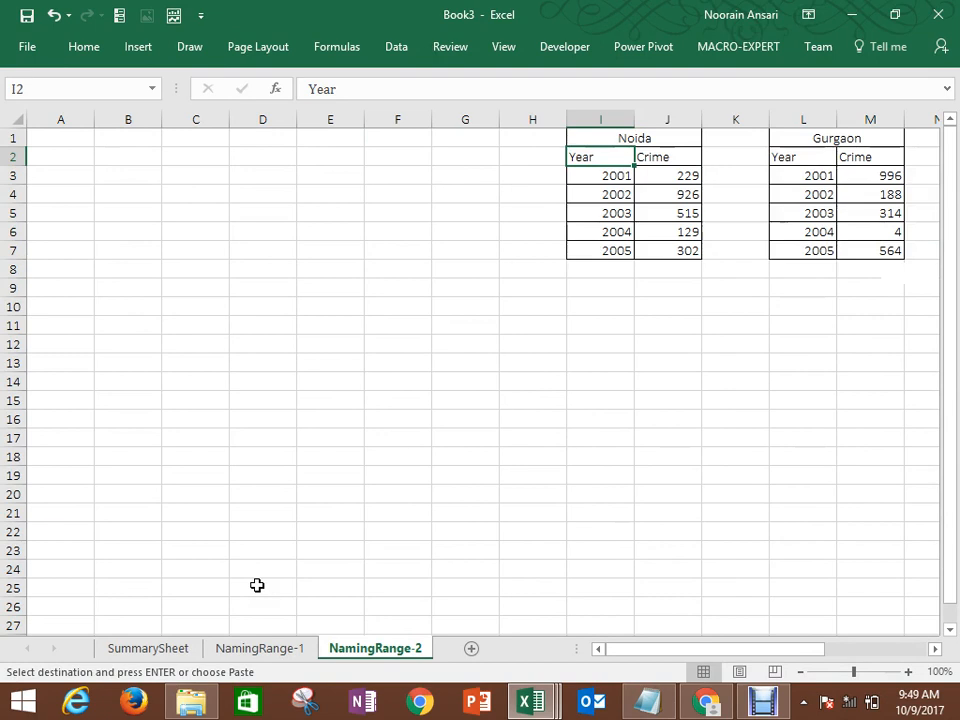
Step: AutoFit columns I and J to the Noida table's contents in I2:J7
left_click(620, 114)
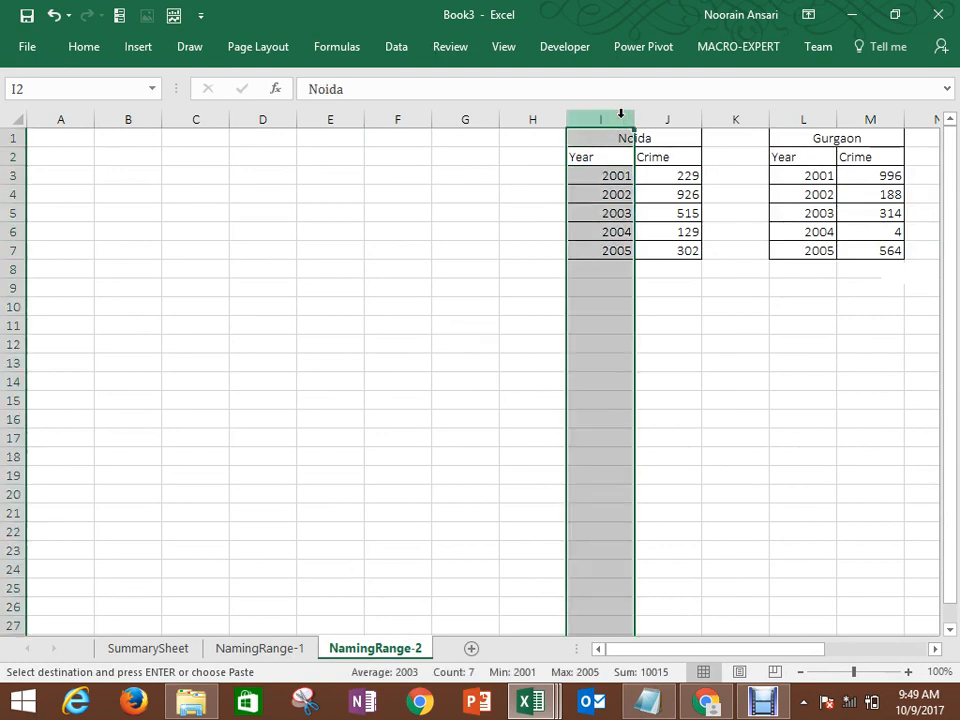
key("Up")
key("Down")
key("shift+Right")
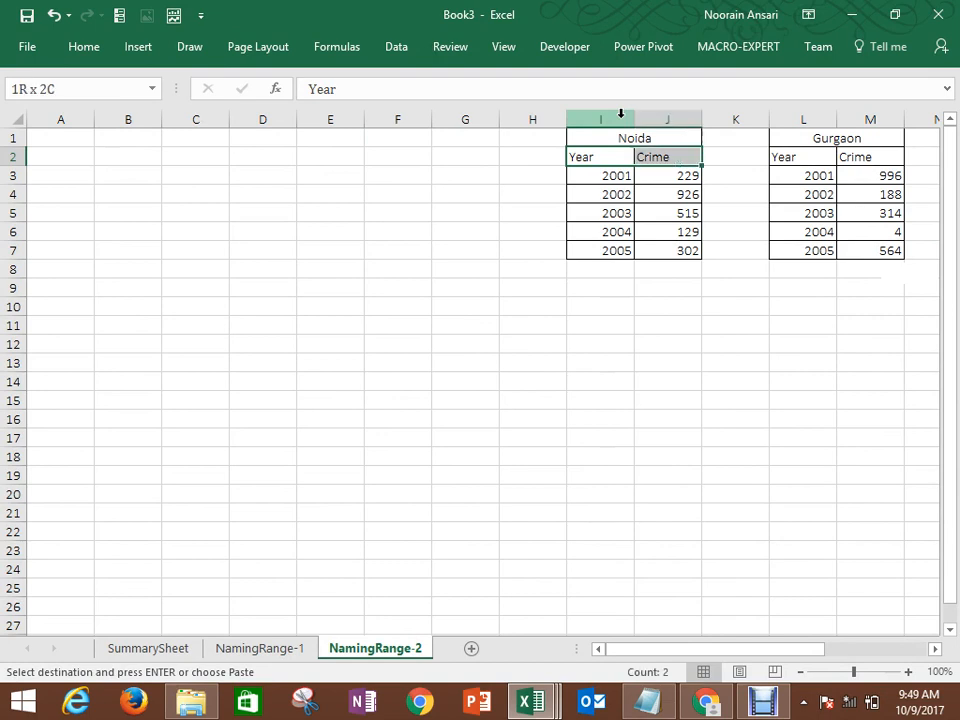
key("shift+Down")
key("shift+Down")
key("shift+Down")
key("shift+Down")
key("shift+Down")
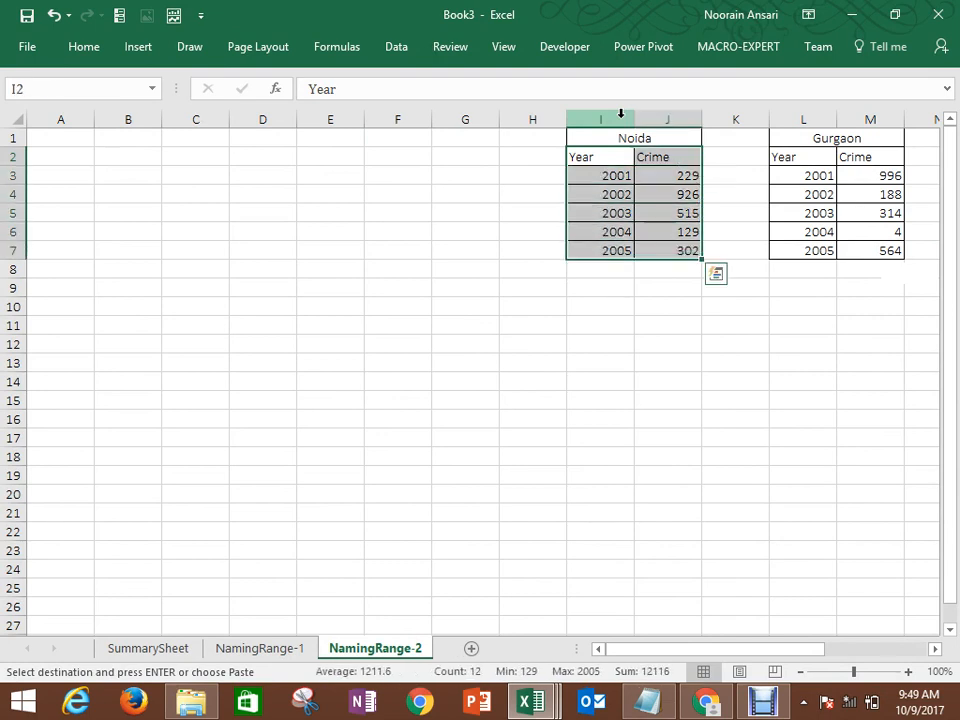
key("alt+o")
key("c")
key("a")
key("Up")
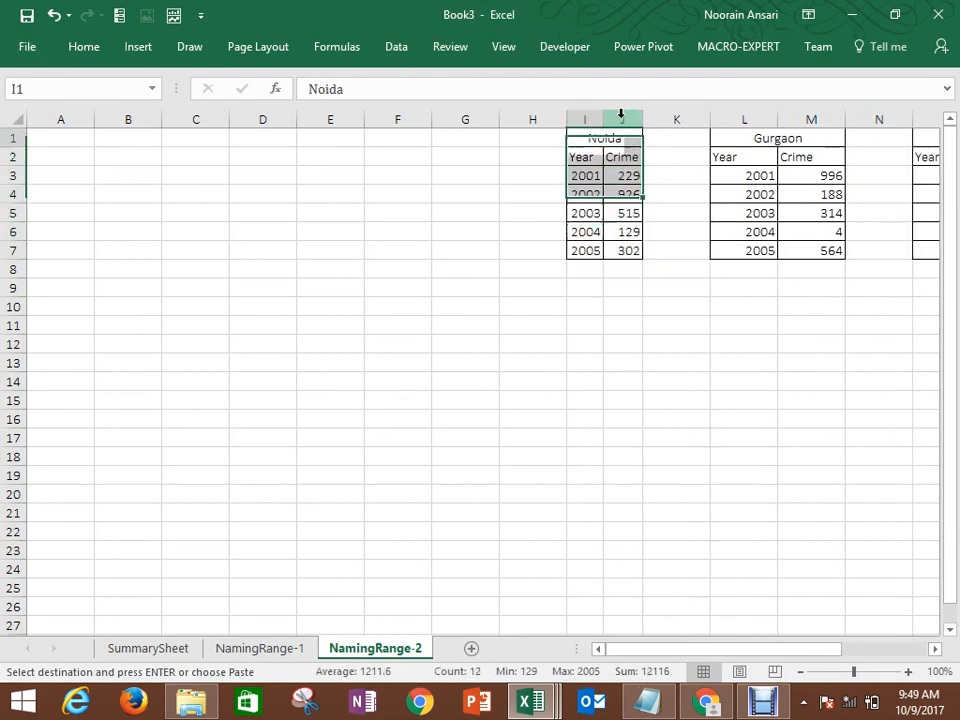
key("Down")
key("Right")
key("Right")
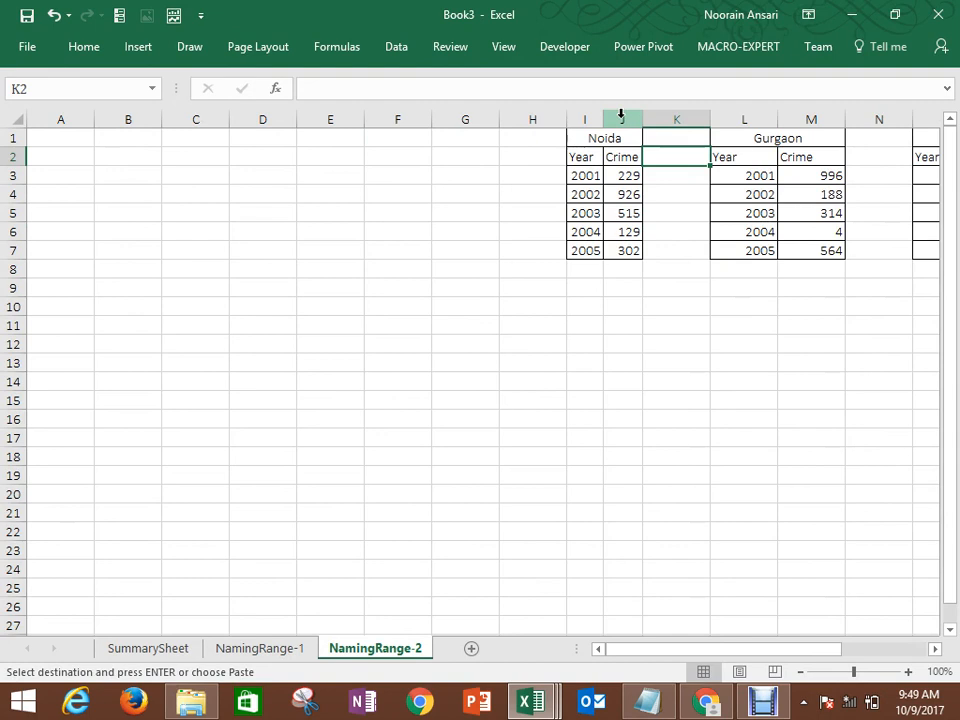
Step: AutoFit columns L and M of the Gurgaon table and column O of the Gaziabad table
left_click_drag(780, 119, 816, 117)
double_click(780, 119)
double_click(816, 117)
double_click(917, 117)
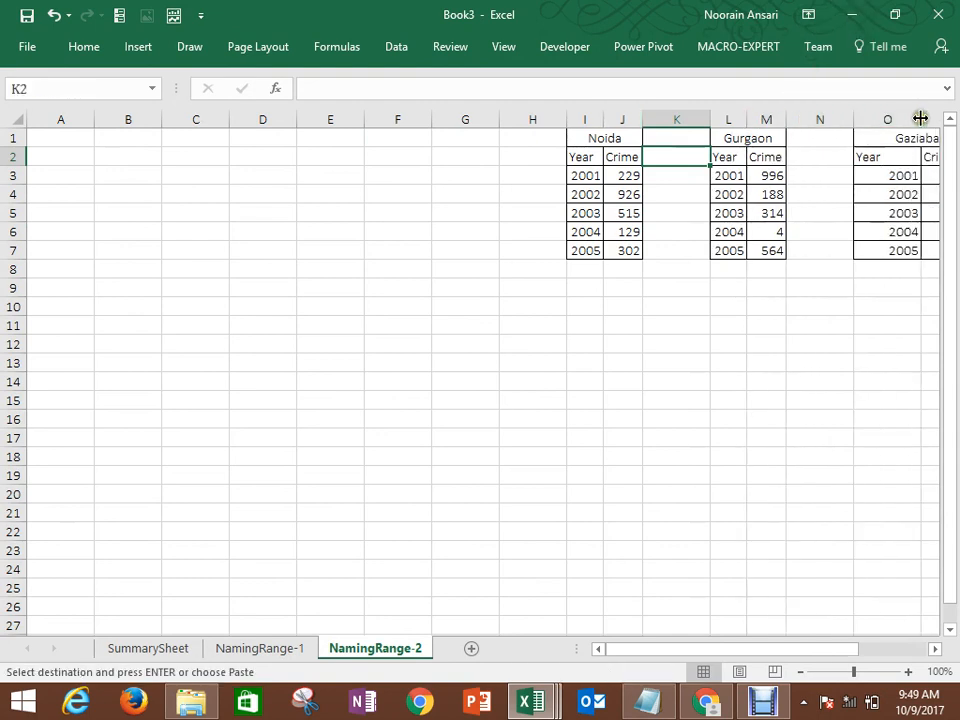
double_click(920, 118)
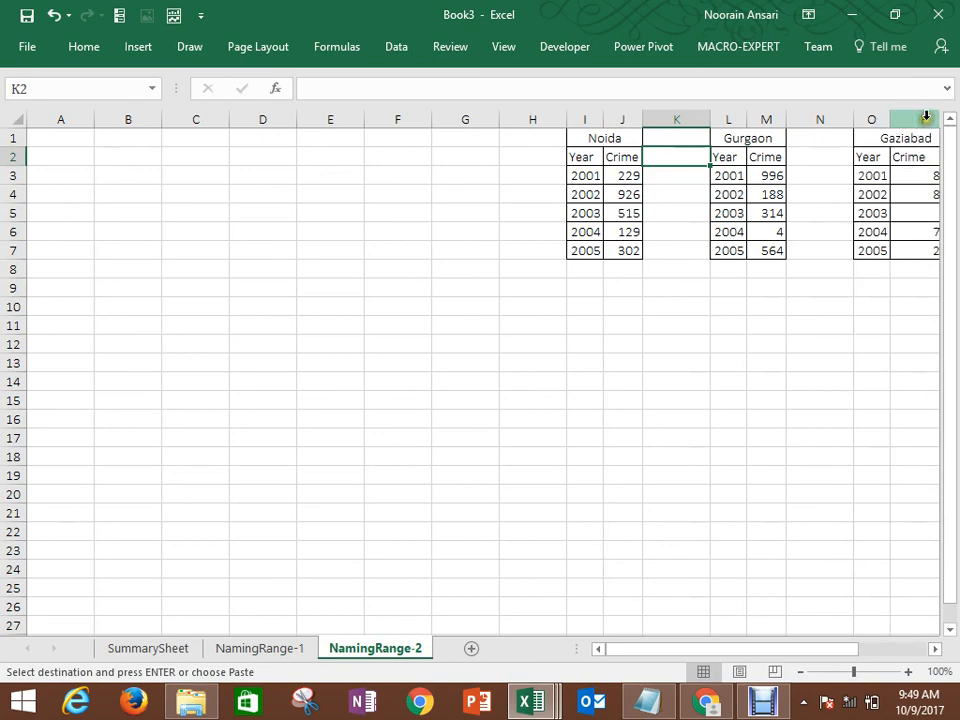
left_click(926, 117)
type("0")
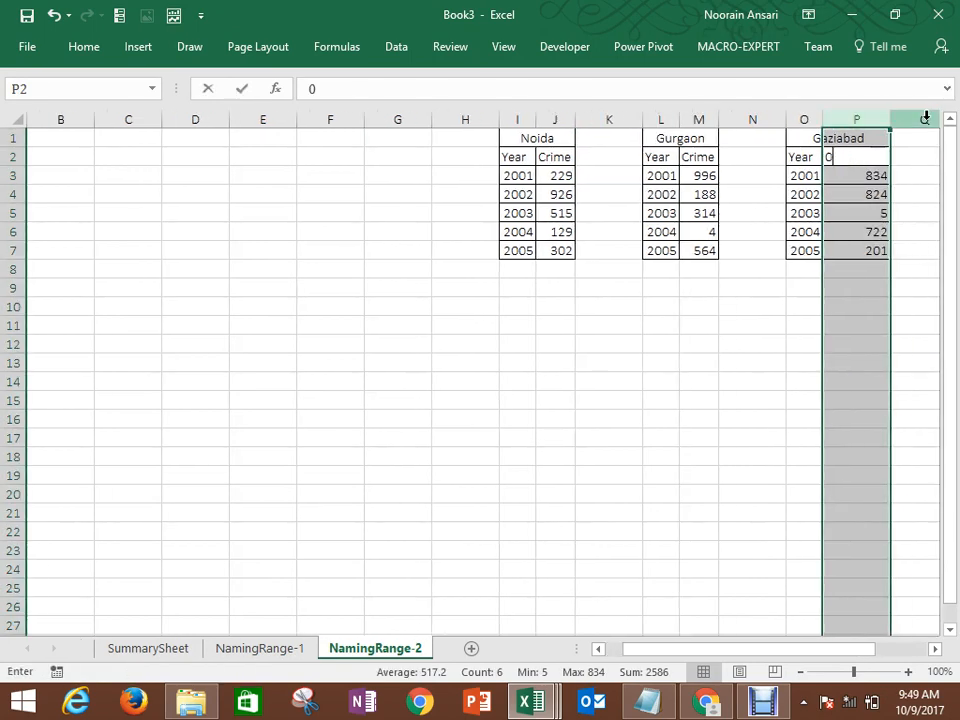
key("Right")
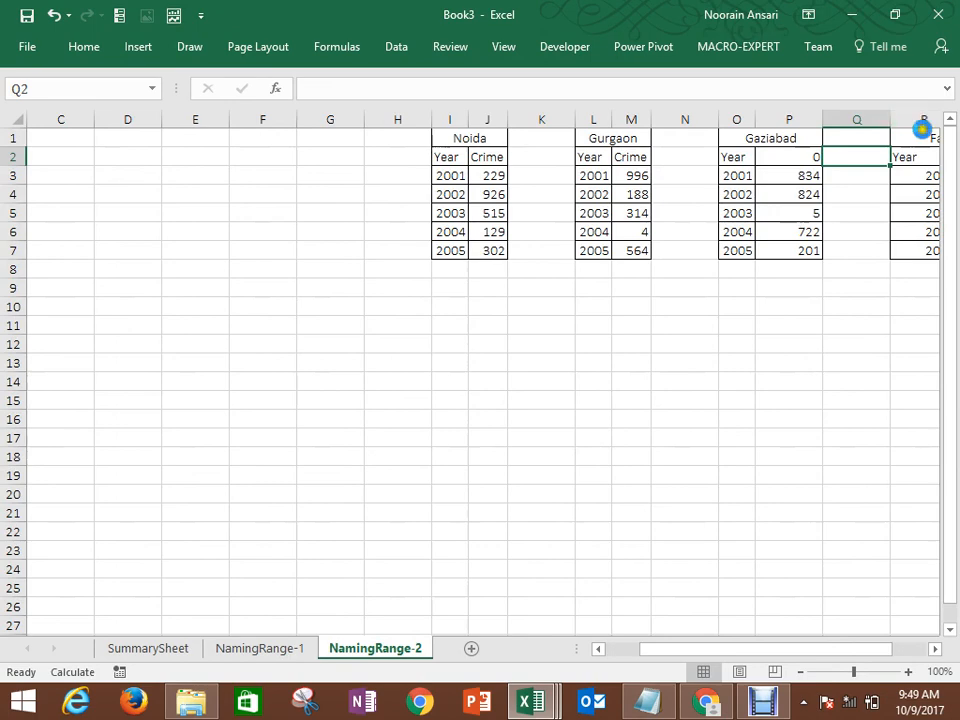
key("ctrl+z")
Step: AutoFit columns R and S of the Faridabad table and column P of the Gaziabad table
left_click(882, 130)
key("Right")
key("Right")
key("Right")
key("Right")
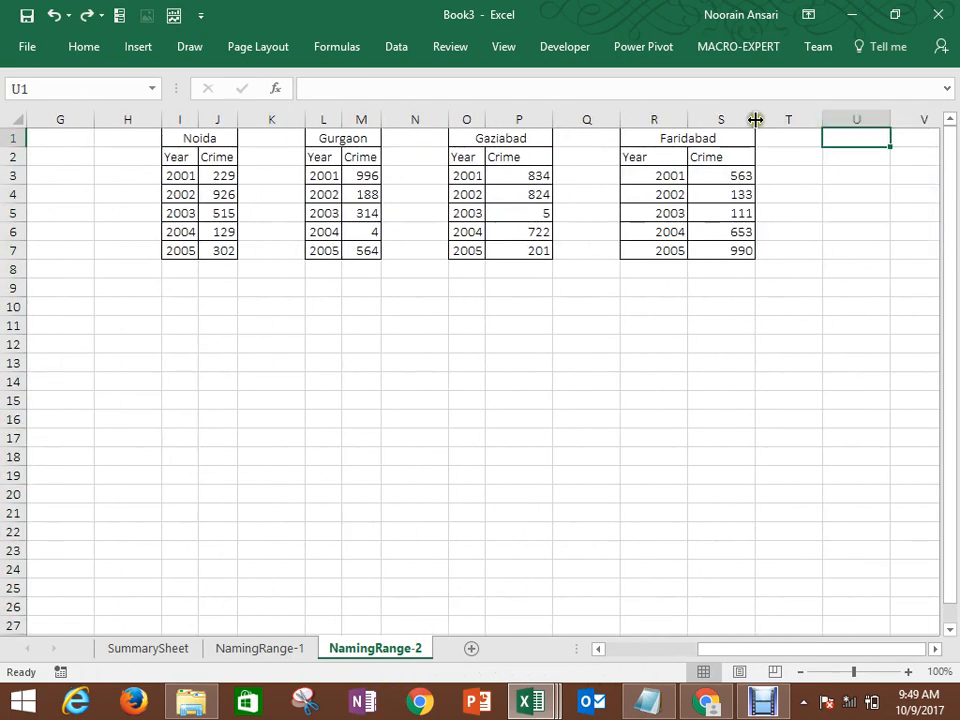
double_click(755, 119)
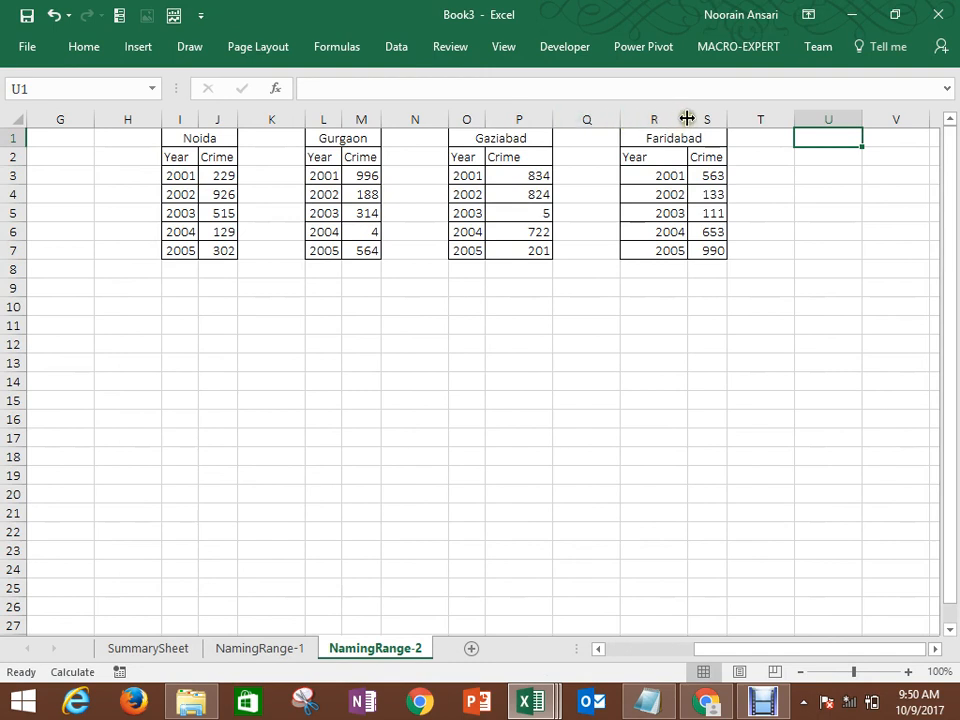
double_click(687, 119)
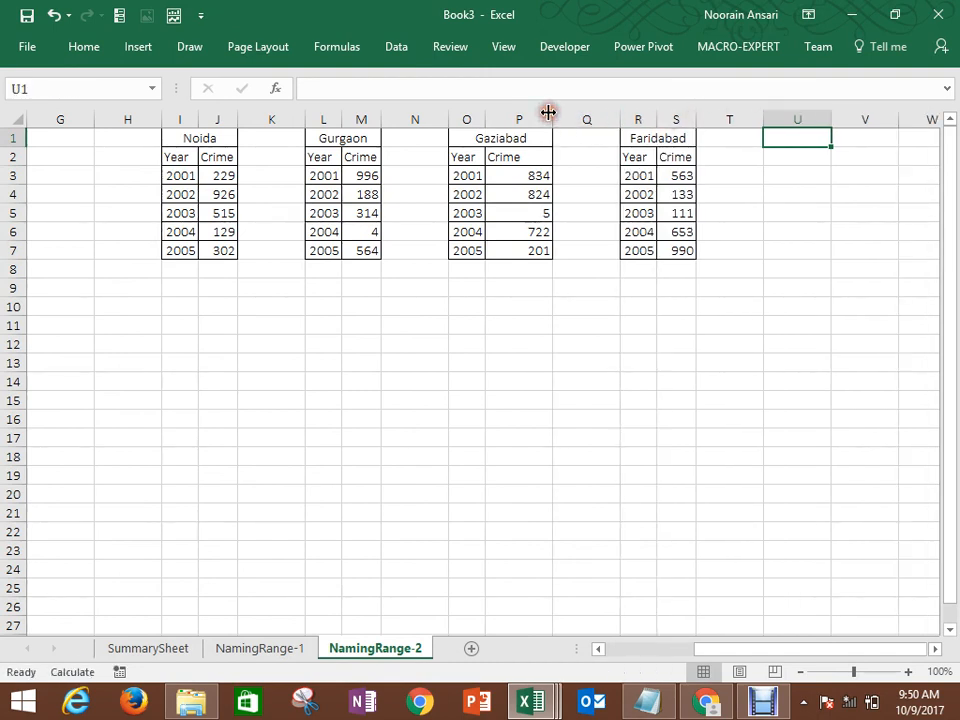
double_click(551, 117)
Step: Select the Noida table's Year and Crime data, headers included, in I2:J7
left_click(491, 158)
key("Left")
key("Left")
key("Left")
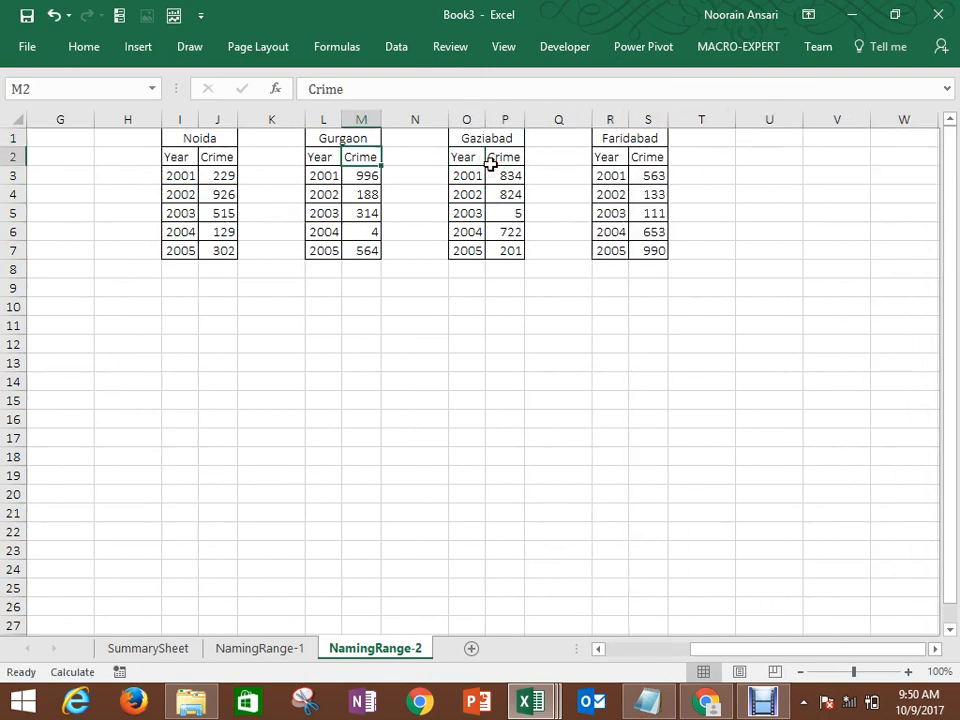
key("Left")
key("Left")
key("Left")
key("Left")
key("Left")
key("Left")
key("Left")
key("Left")
key("Left")
key("Left")
key("Left")
key("Left")
key("Right")
key("Right")
key("Right")
key("Right")
key("Right")
key("Right")
key("Right")
key("Right")
key("Right")
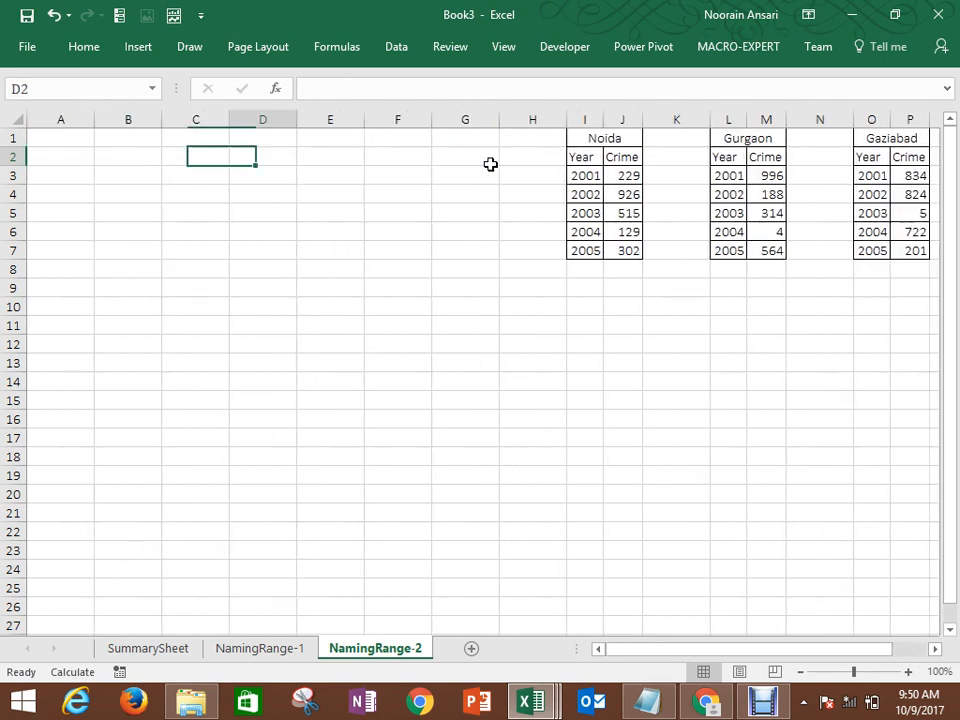
key("Left")
key("shift+Right")
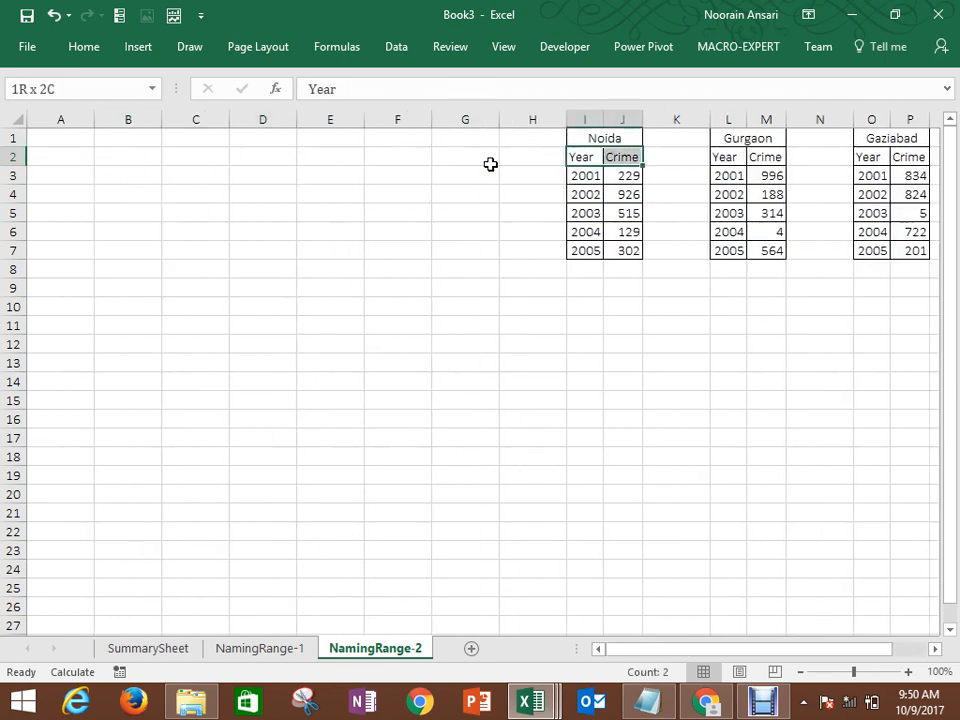
key("shift+Down")
key("shift+Down")
key("shift+Down")
key("shift+Down")
key("shift+Down")
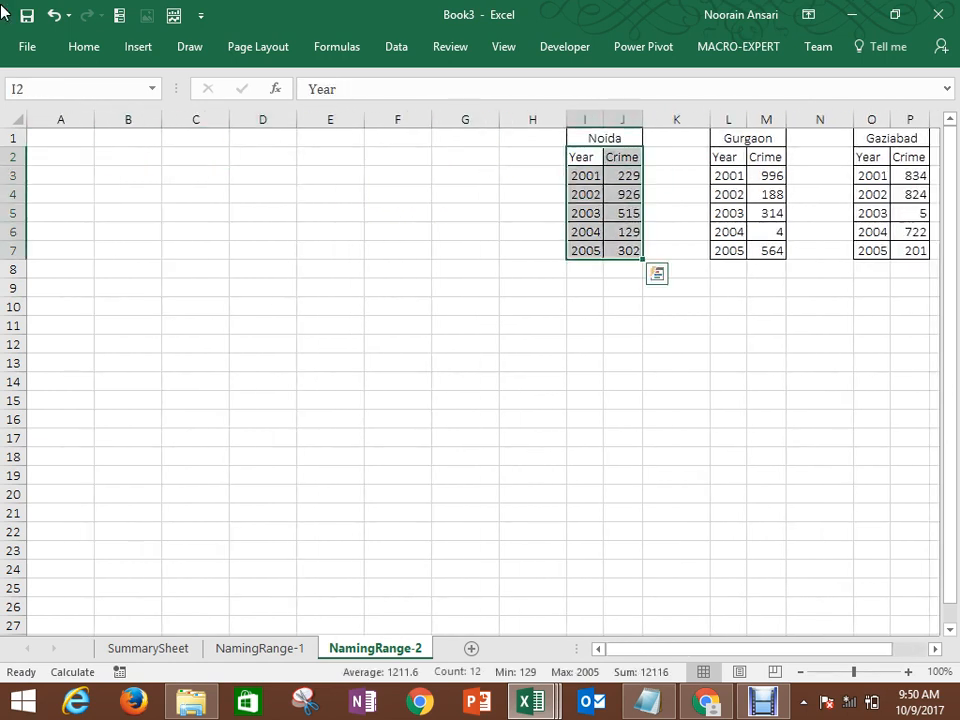
Step: Reselect the Noida table's range I2:J7 and try to enter a range name for it
left_click(132, 52)
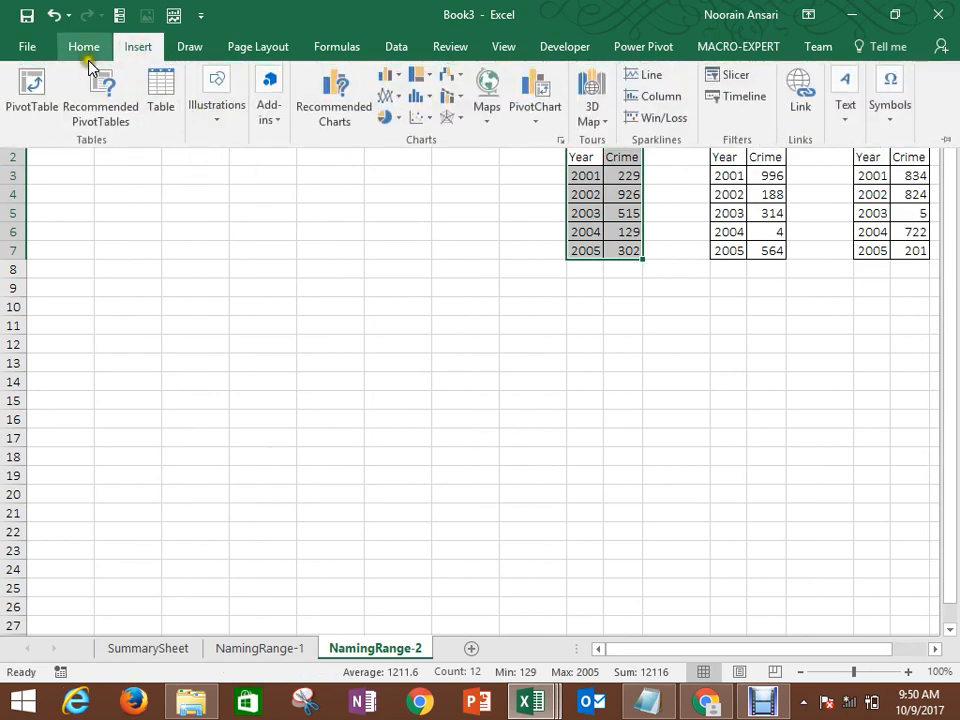
left_click(82, 46)
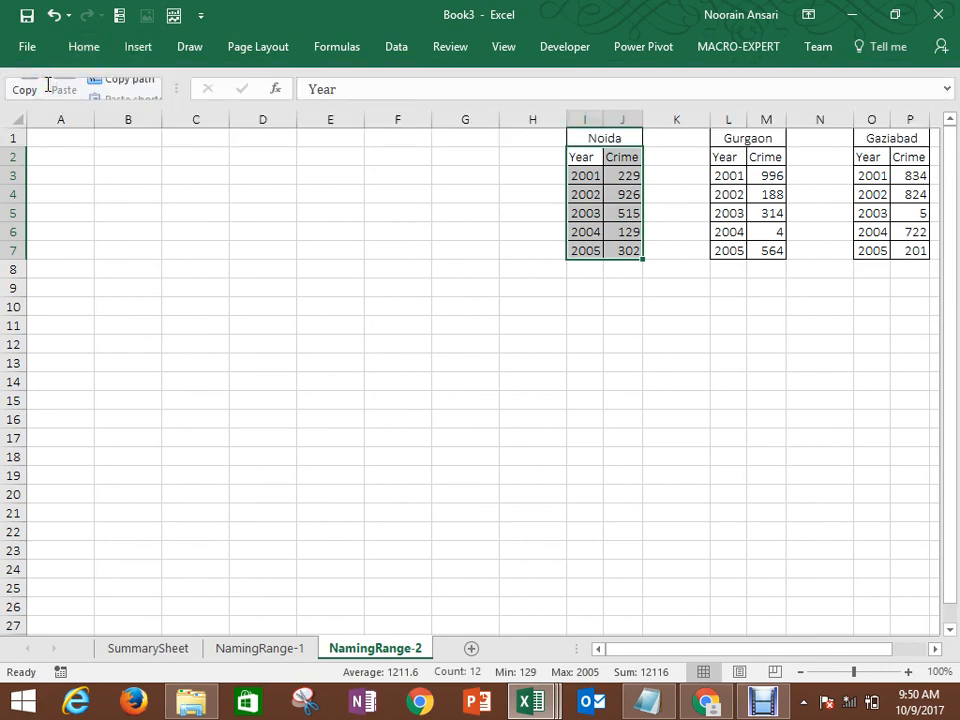
left_click(118, 163)
left_click(118, 160)
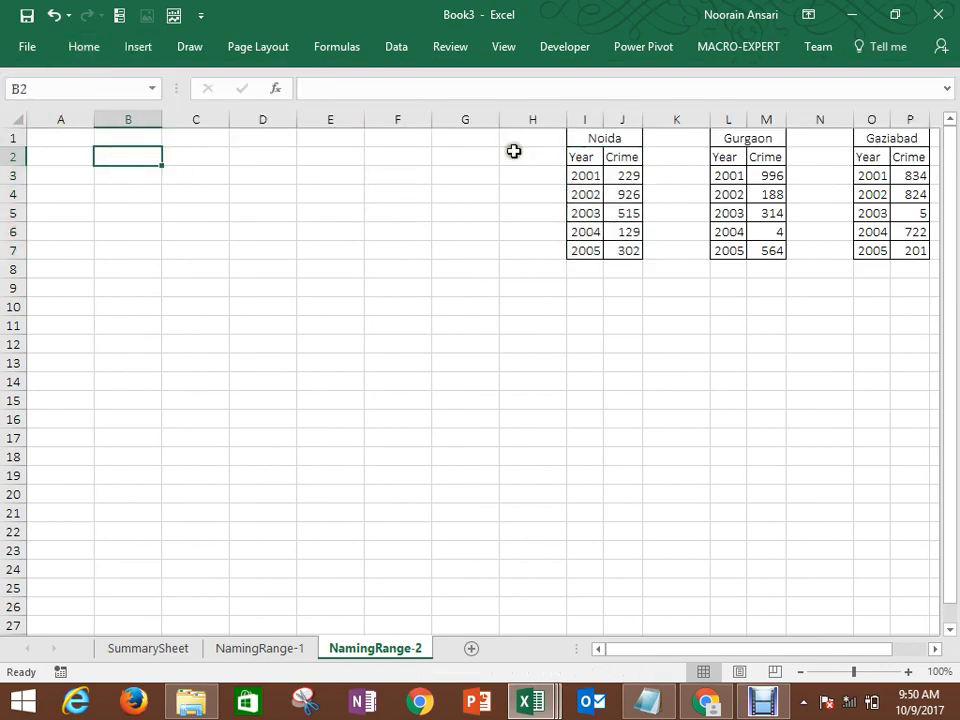
left_click_drag(585, 176, 626, 254)
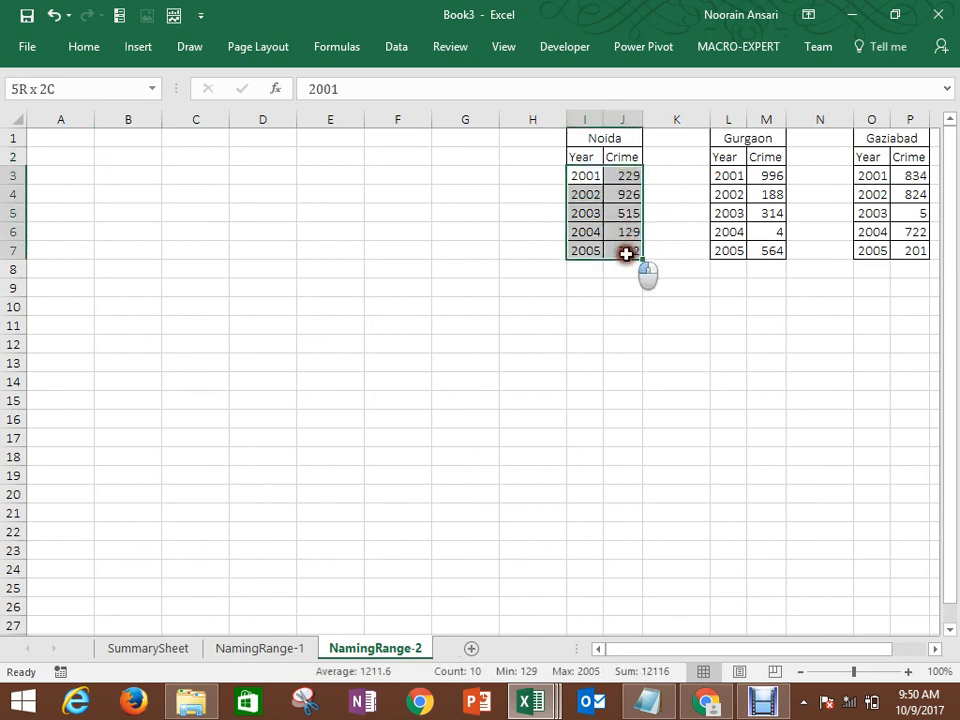
left_click_drag(583, 156, 629, 245)
left_click(50, 80)
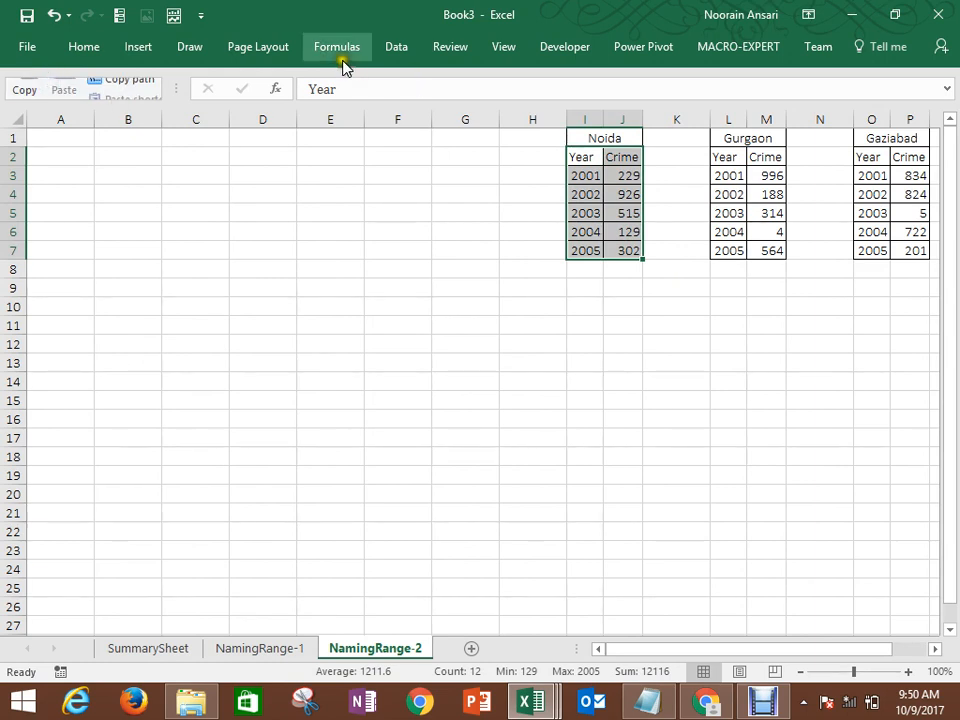
left_click(35, 88)
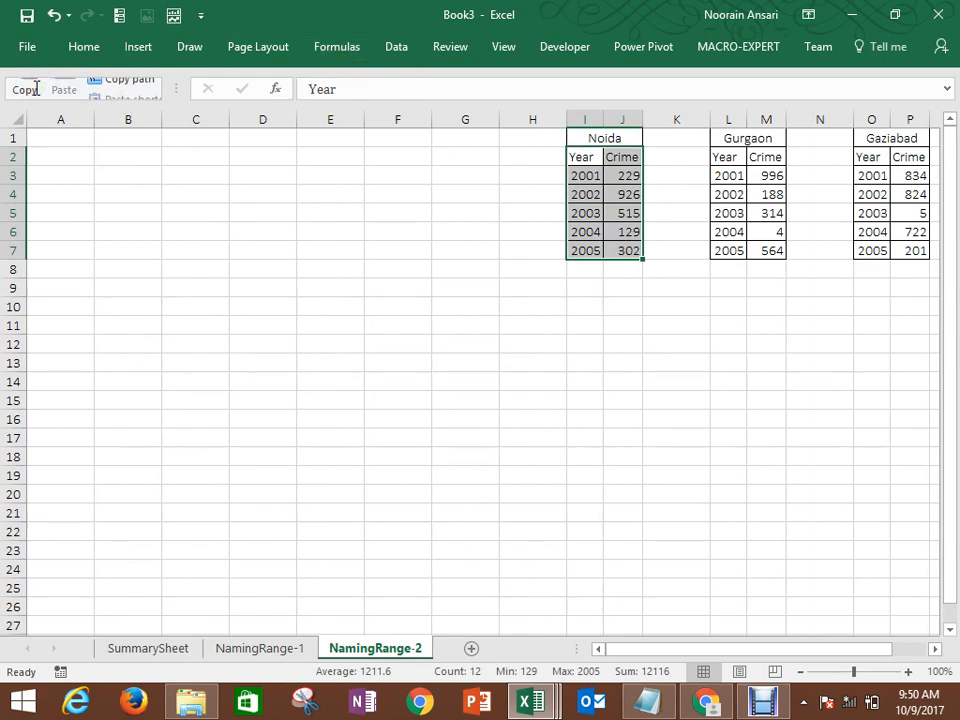
left_click(244, 254)
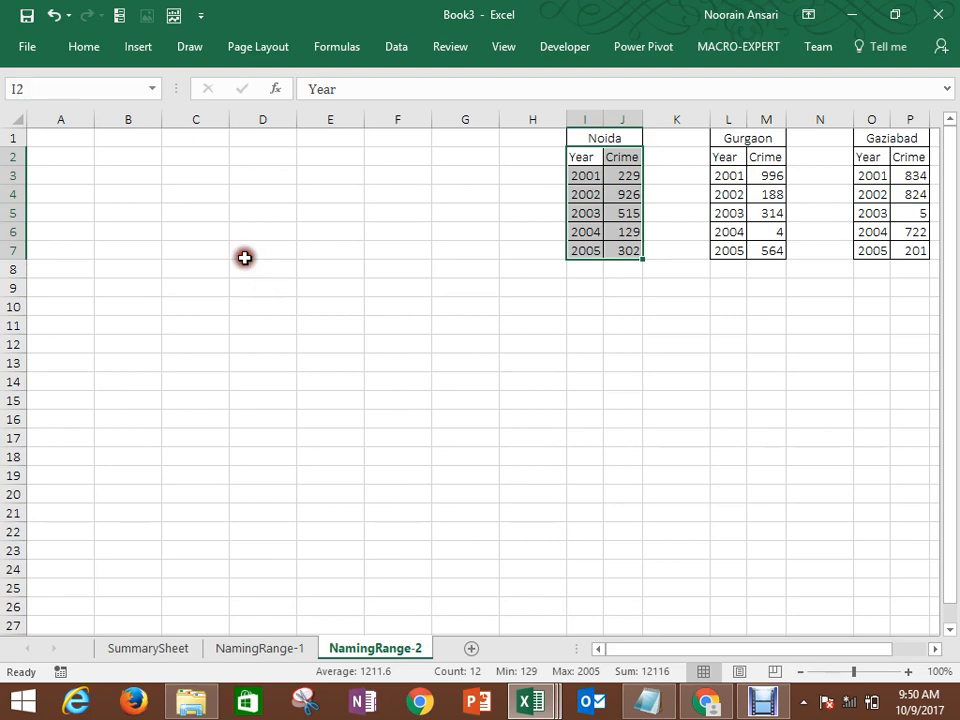
left_click(26, 46)
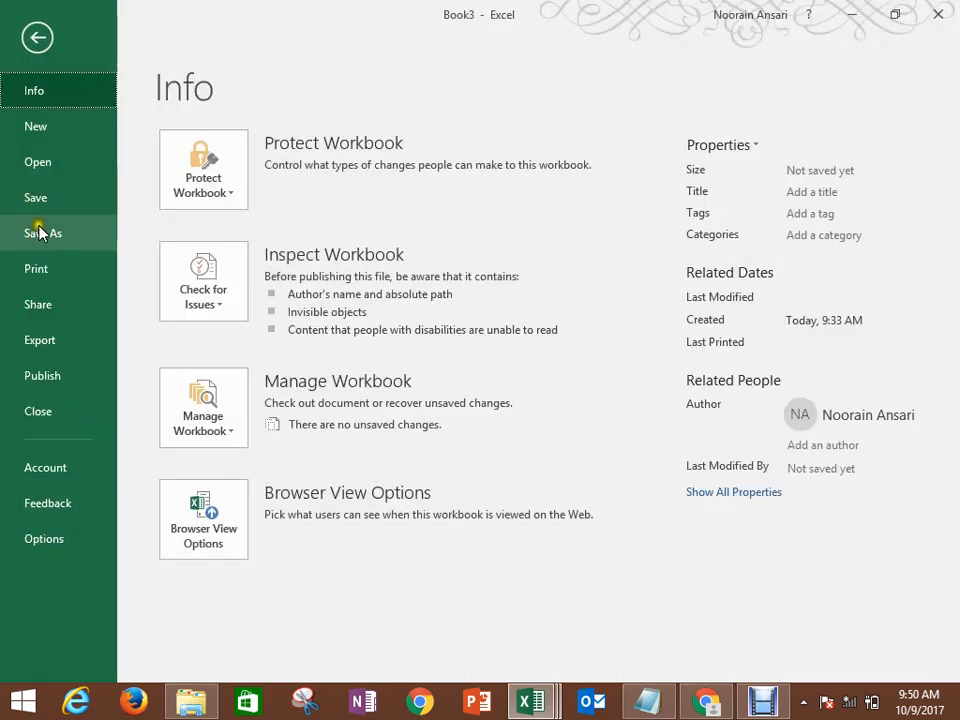
left_click(38, 231)
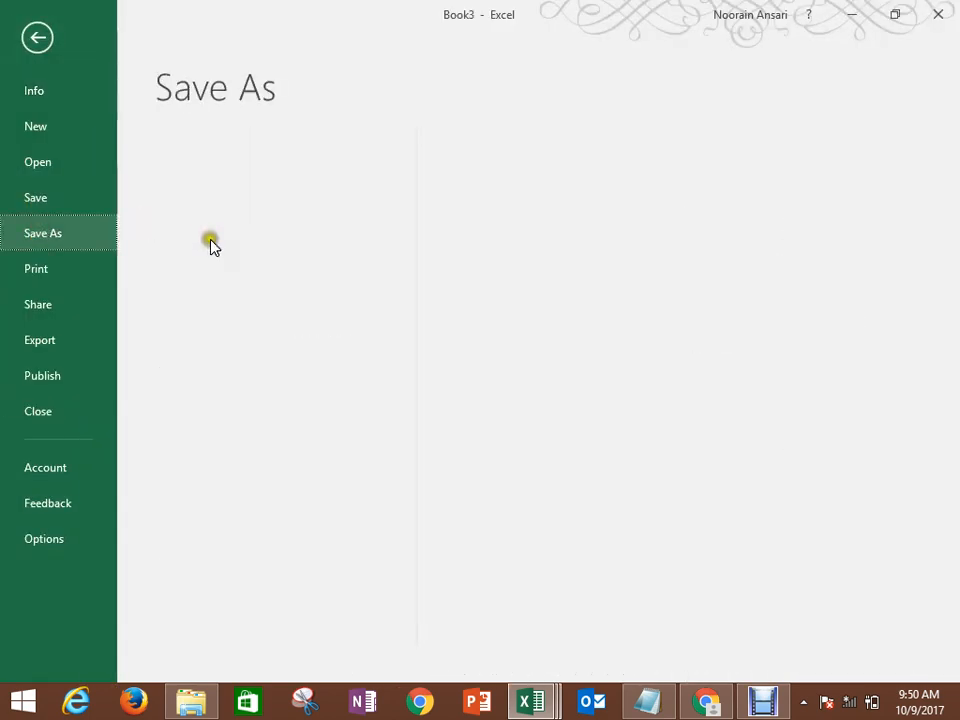
left_click(232, 290)
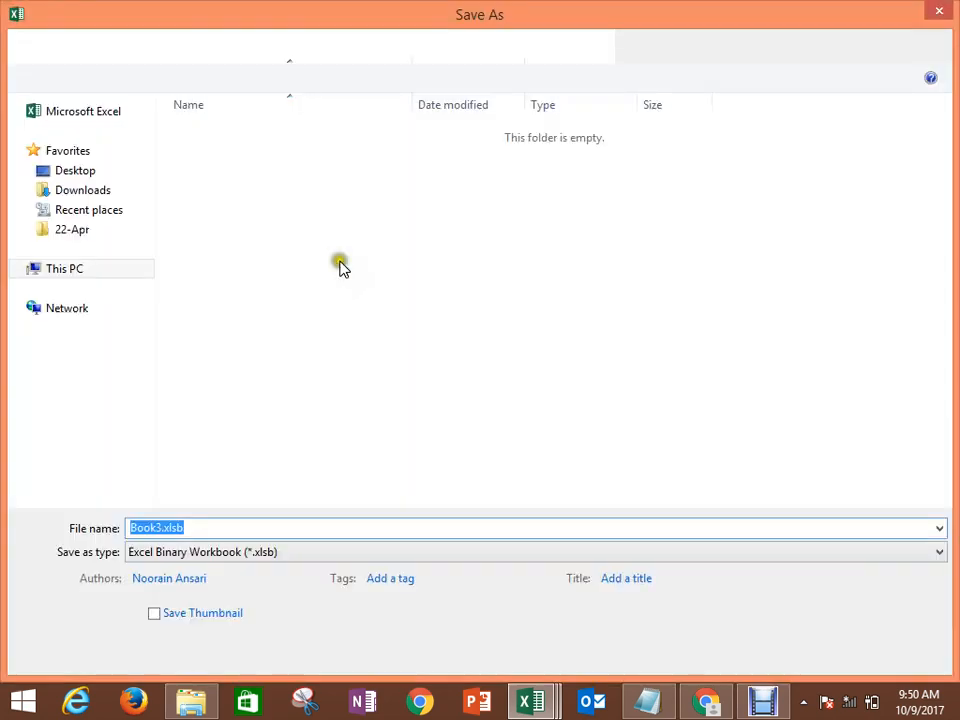
left_click(80, 172)
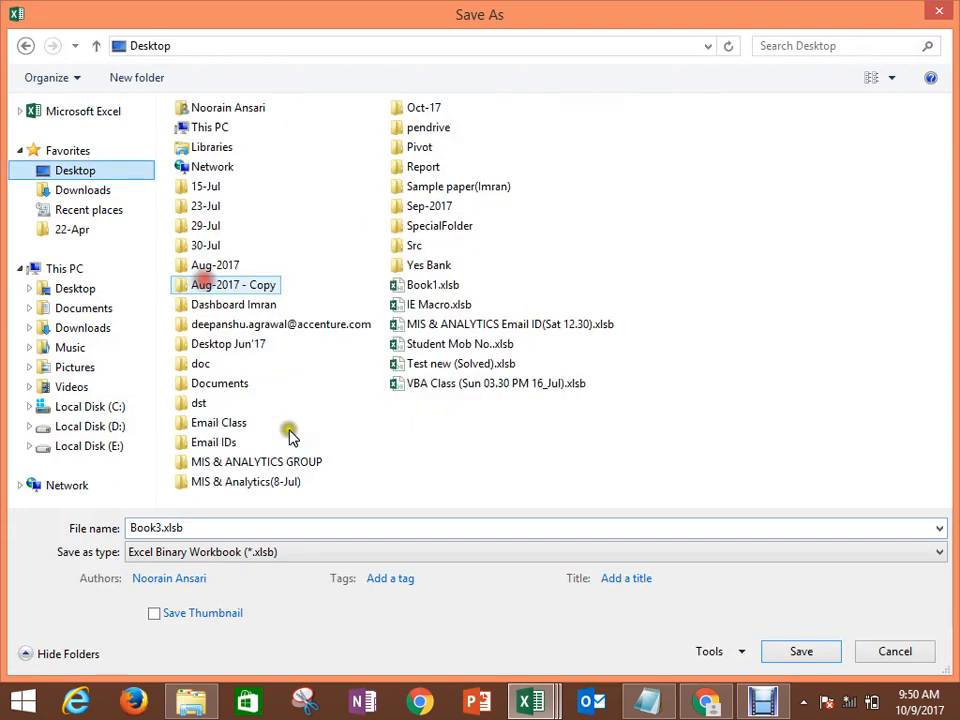
double_click(246, 460)
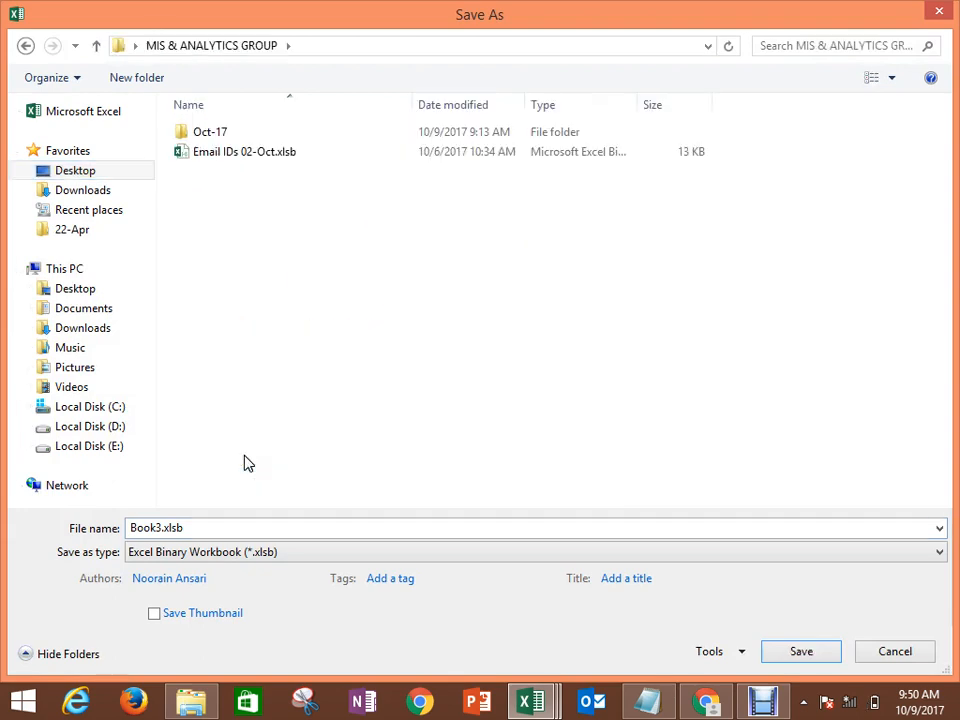
left_click(214, 135)
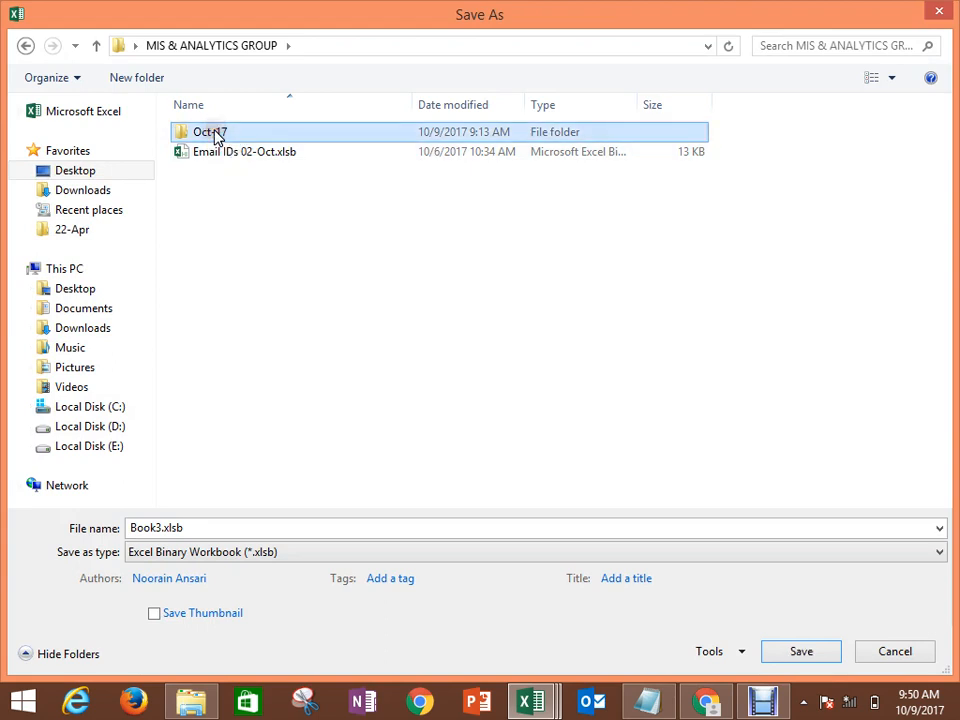
double_click(214, 135)
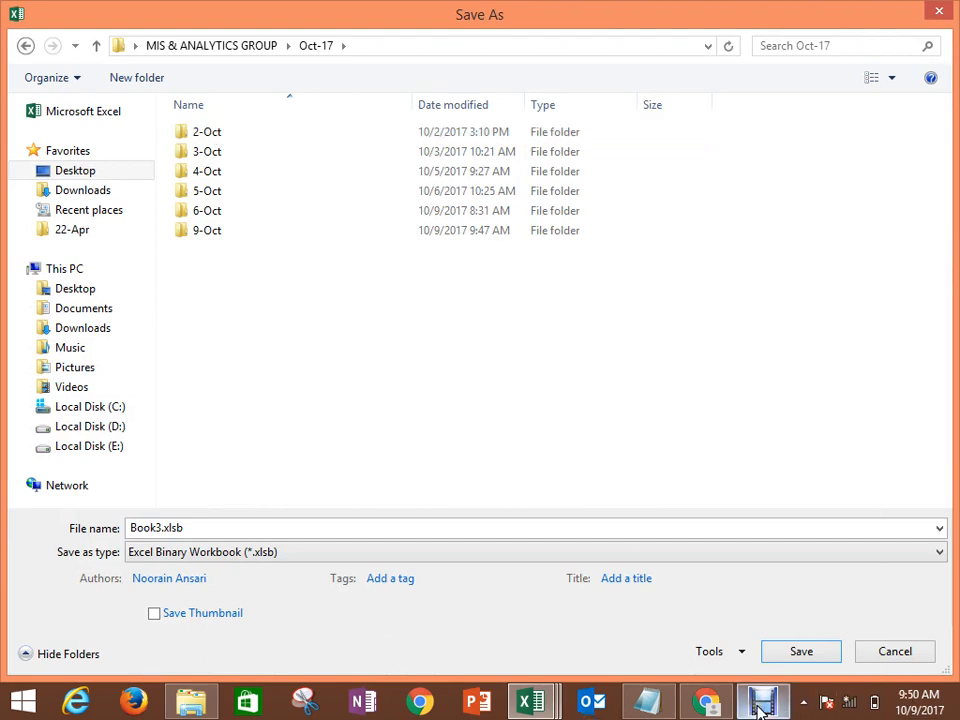
mouse_move(760, 706)
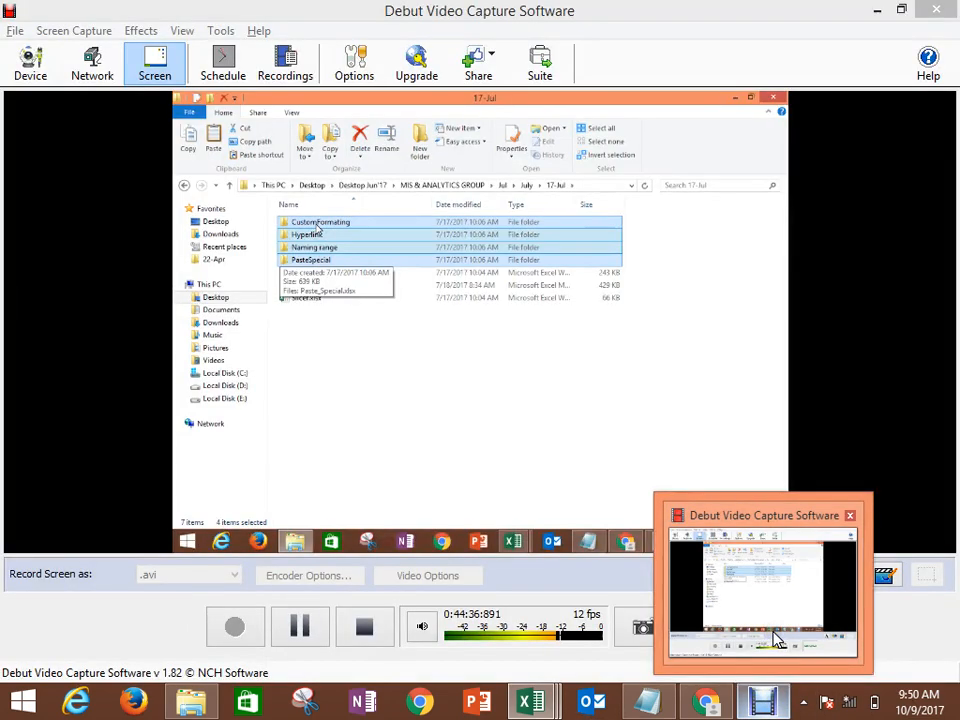
left_click(778, 640)
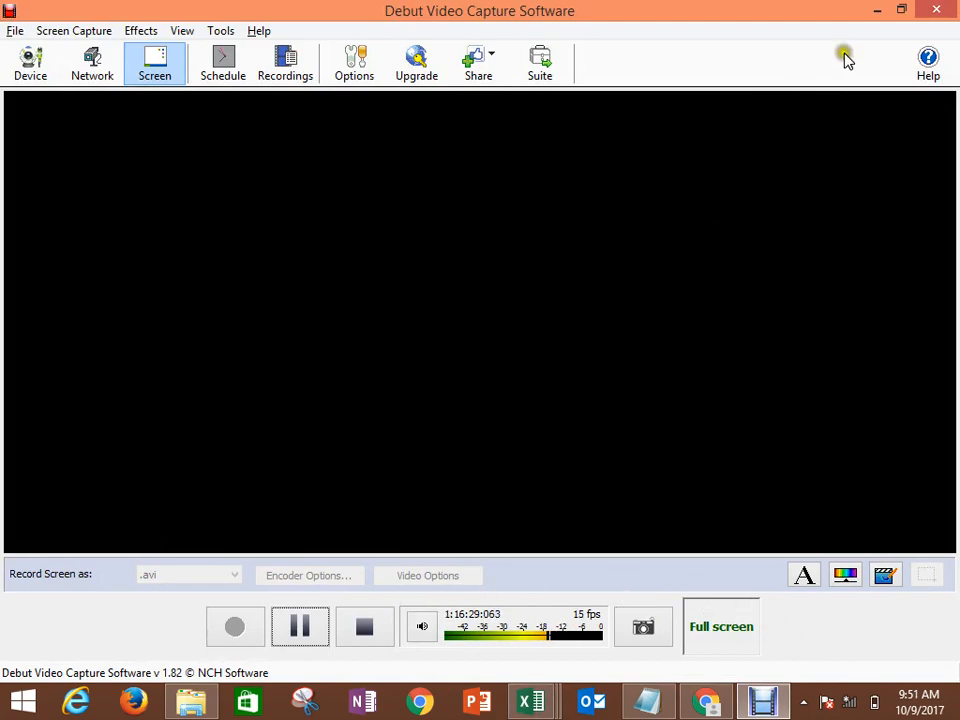
left_click(876, 11)
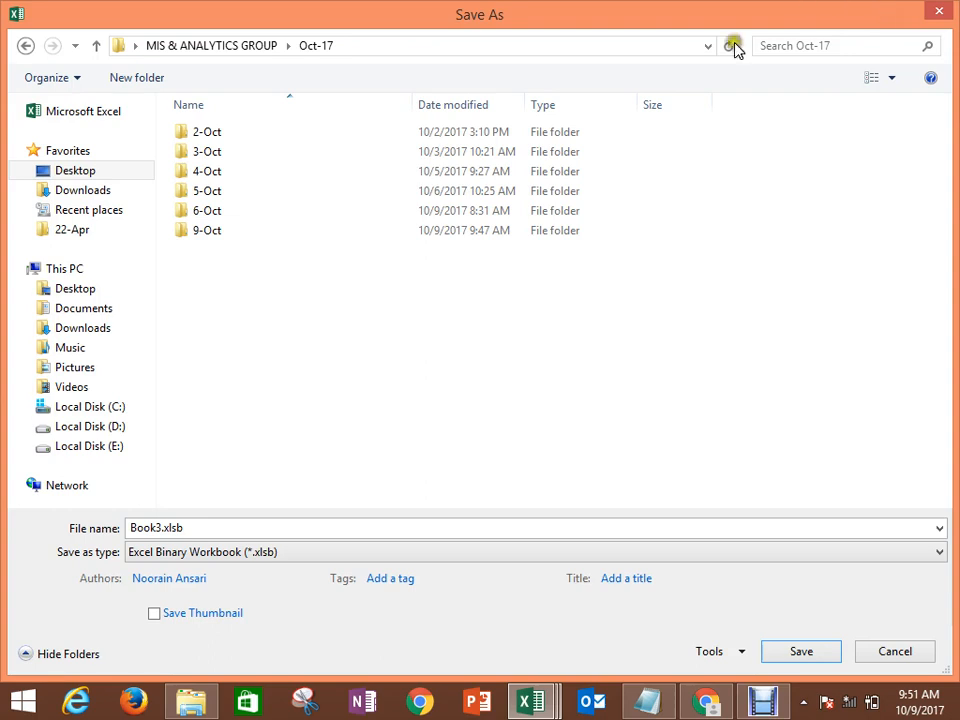
double_click(212, 230)
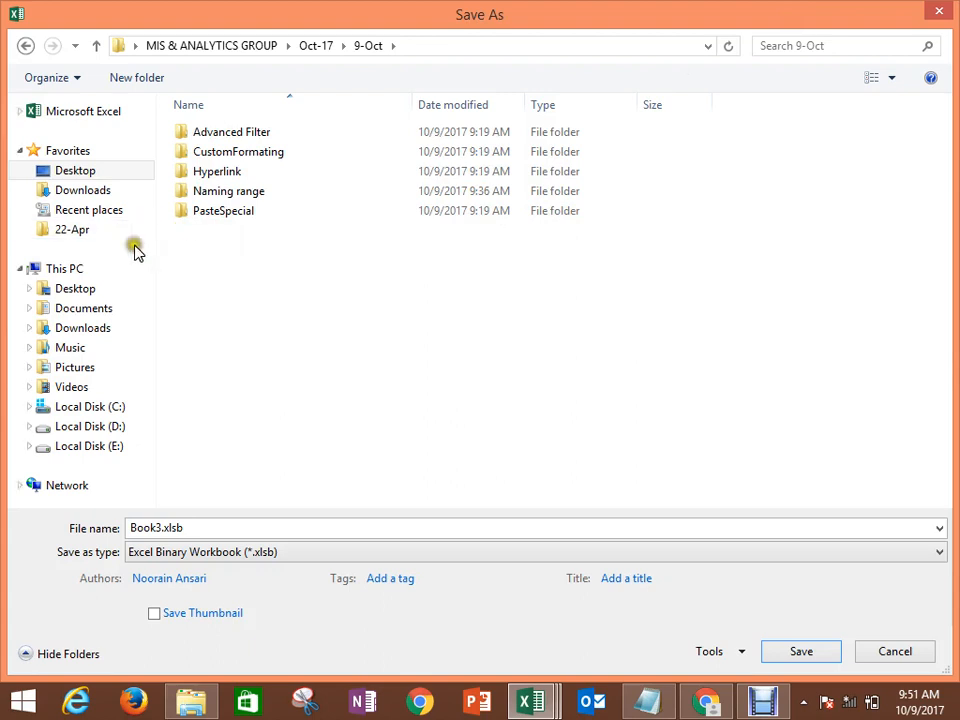
key("Escape")
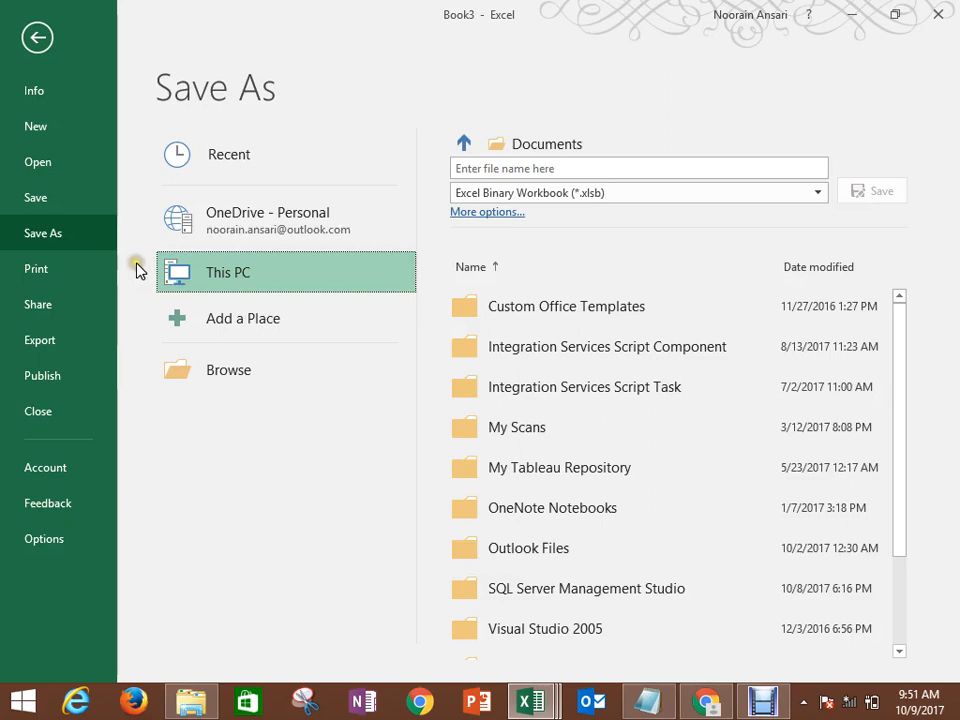
key("Escape")
left_click(197, 704)
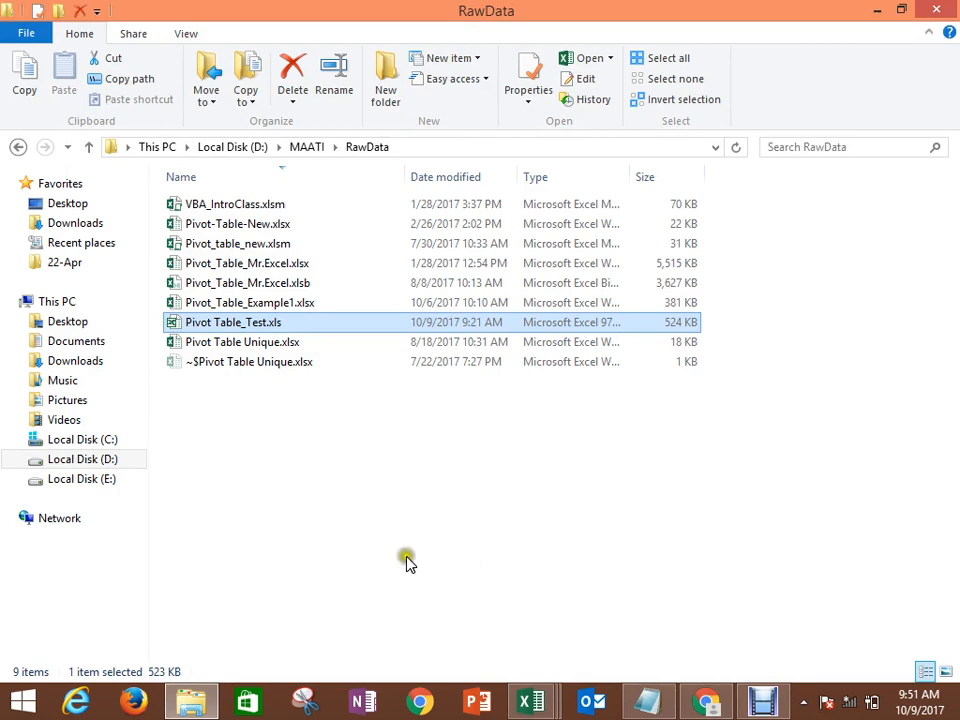
key("alt+Tab")
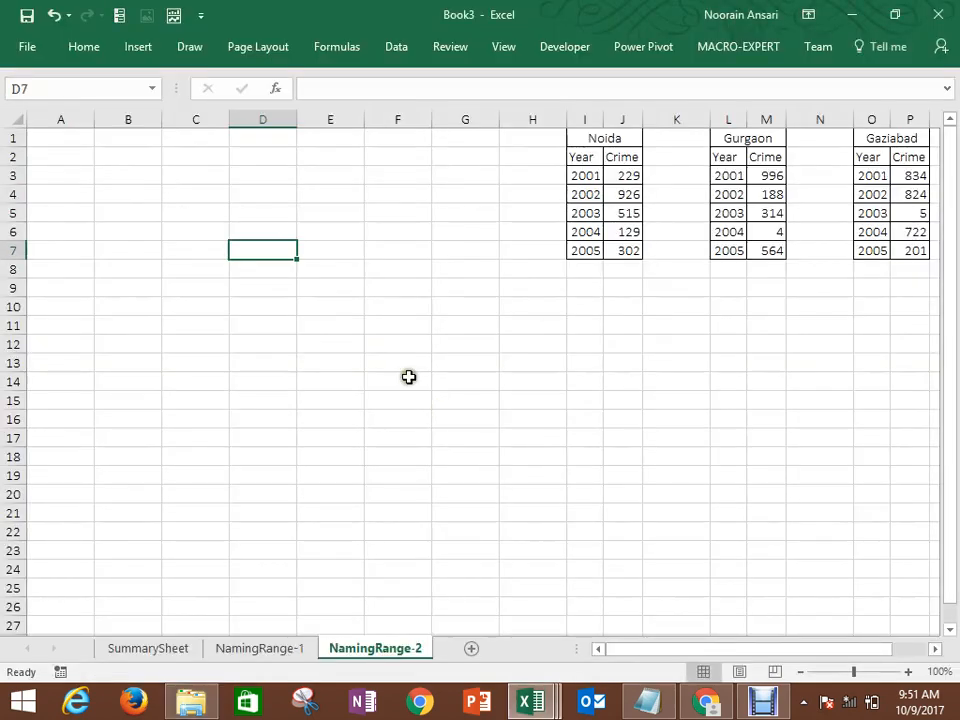
left_click(407, 379)
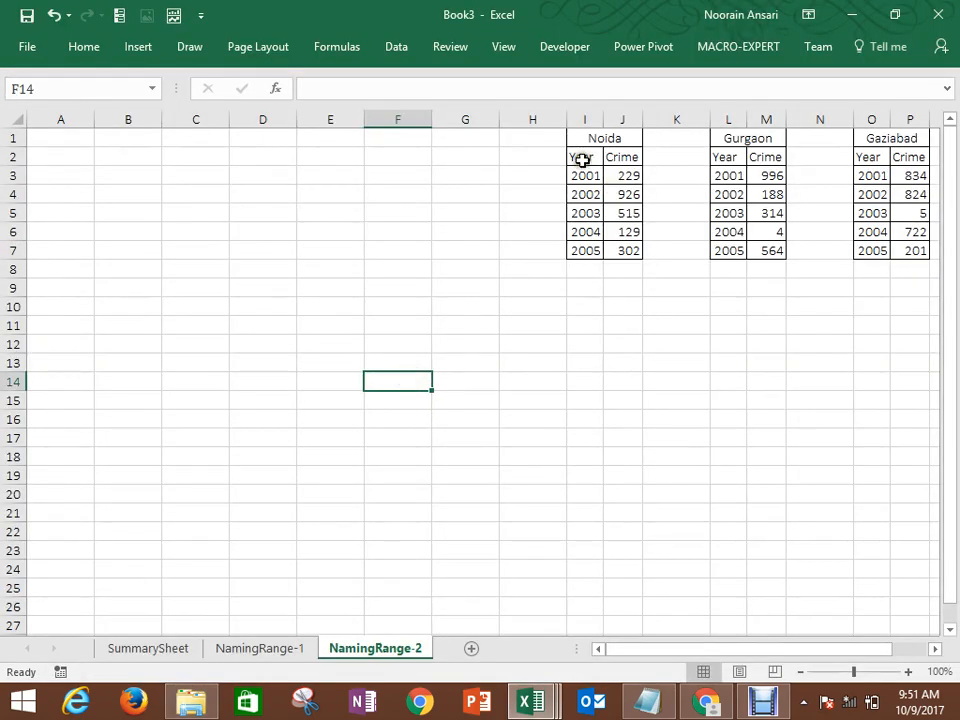
Step: Start saving a copy of the workbook in Desktop > MIS & ANALYTICS GROUP > Oct-17 > 9-Oct > Naming range
left_click(35, 45)
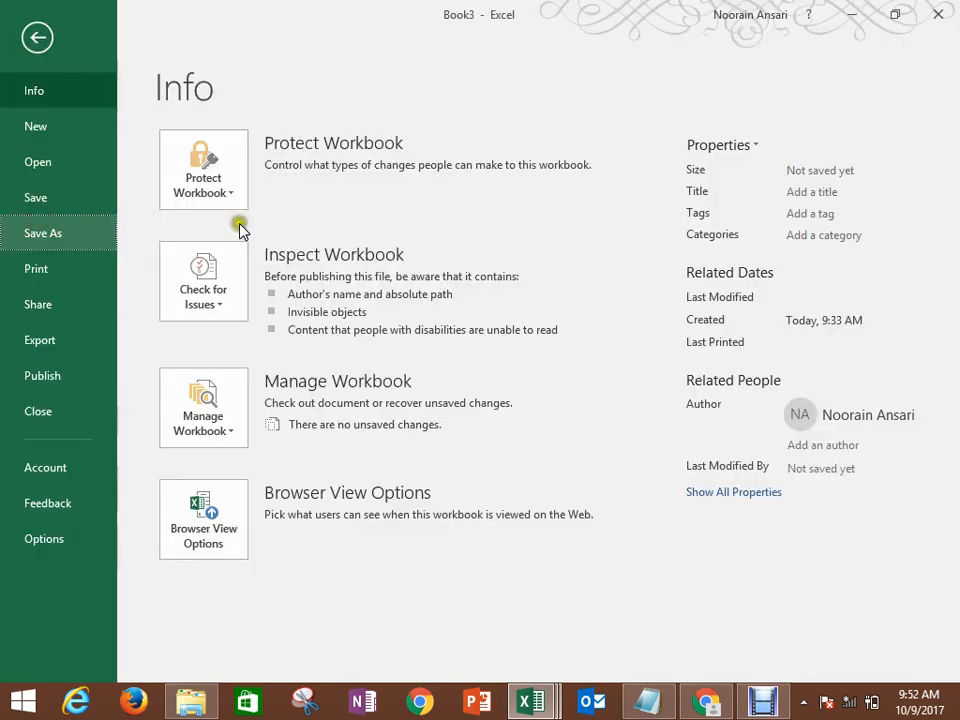
left_click(88, 228)
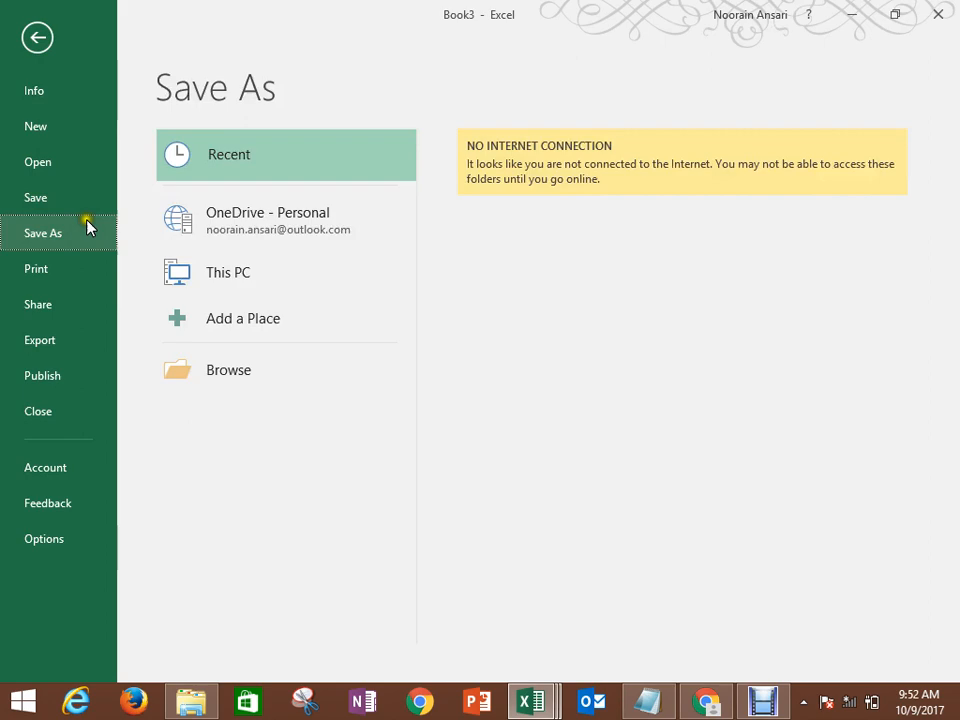
double_click(212, 266)
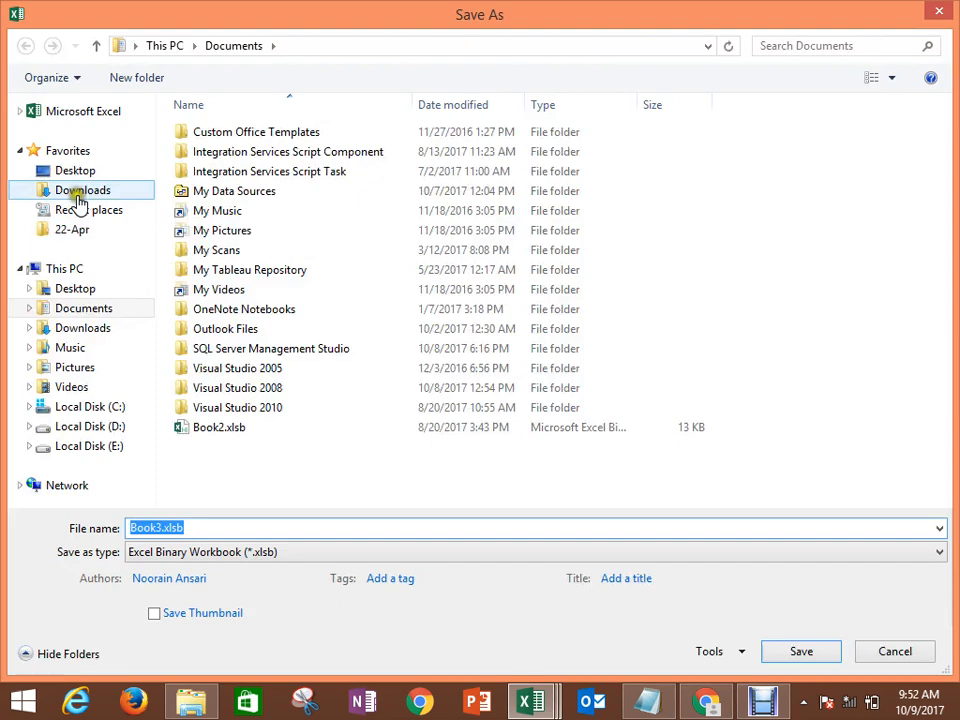
left_click(75, 171)
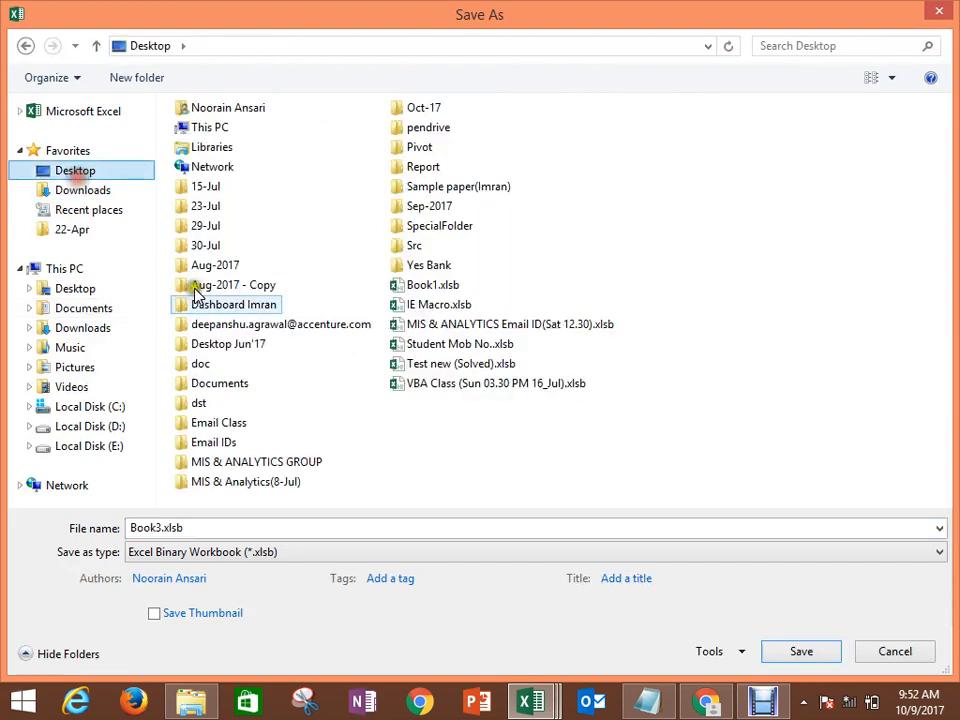
left_click(242, 461)
double_click(242, 461)
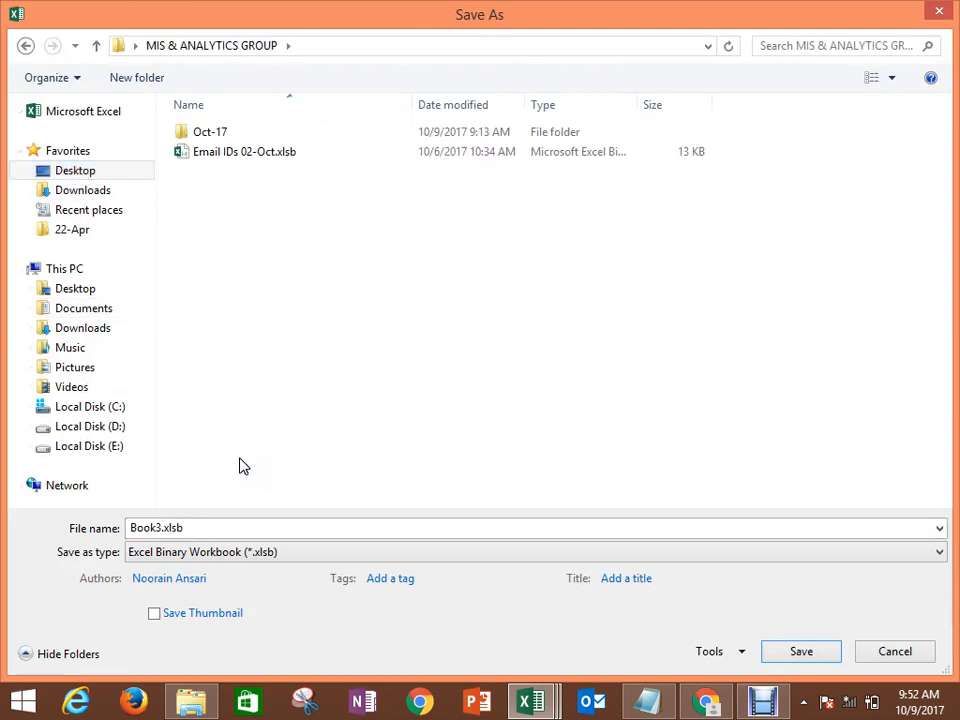
left_click(222, 134)
double_click(223, 137)
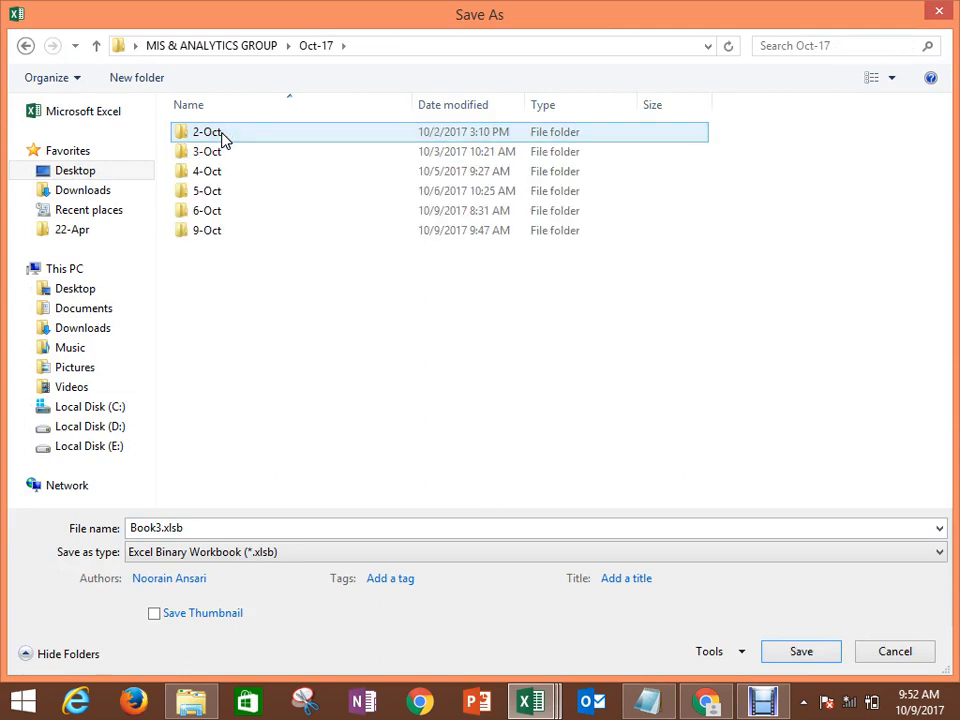
double_click(204, 231)
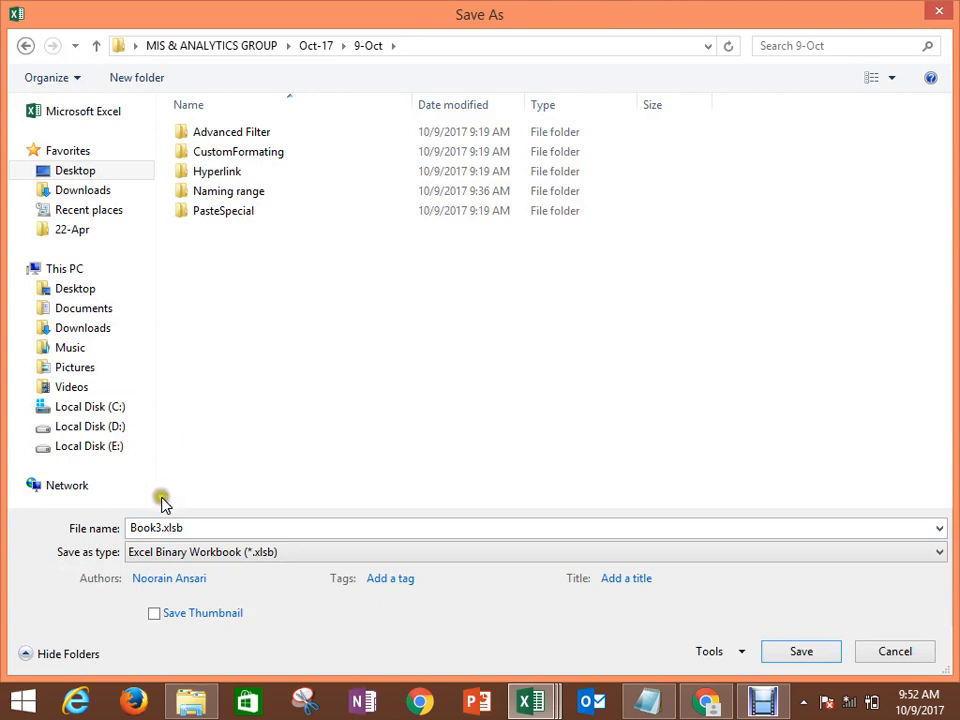
double_click(257, 193)
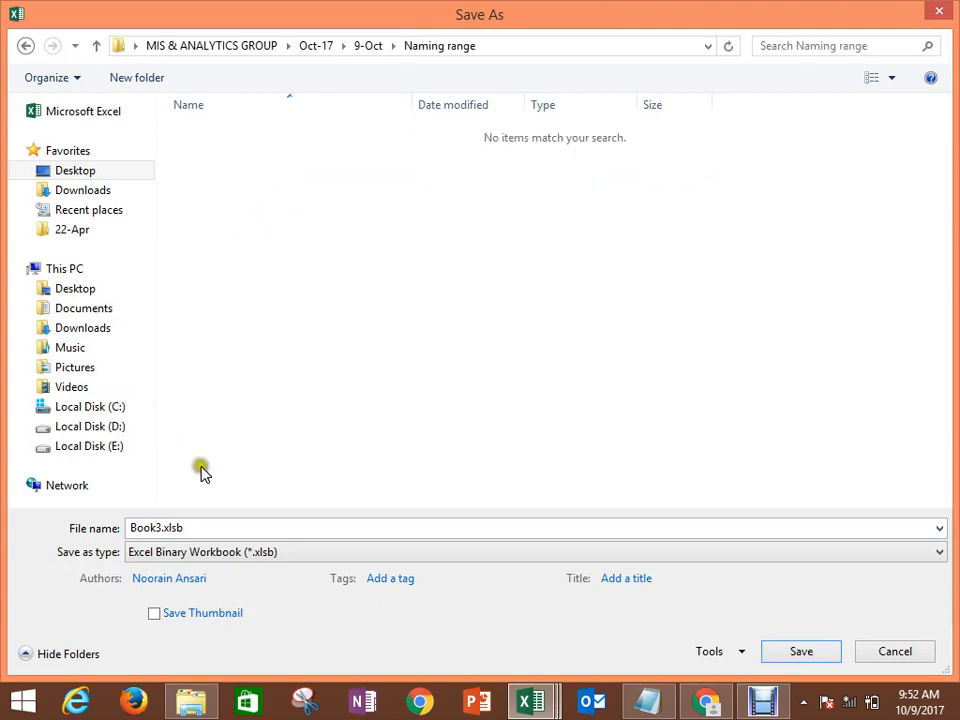
Step: Save the workbook as an Excel Workbook (*.xlsx) named NamingRange(9-Oct-17)
left_click(192, 552)
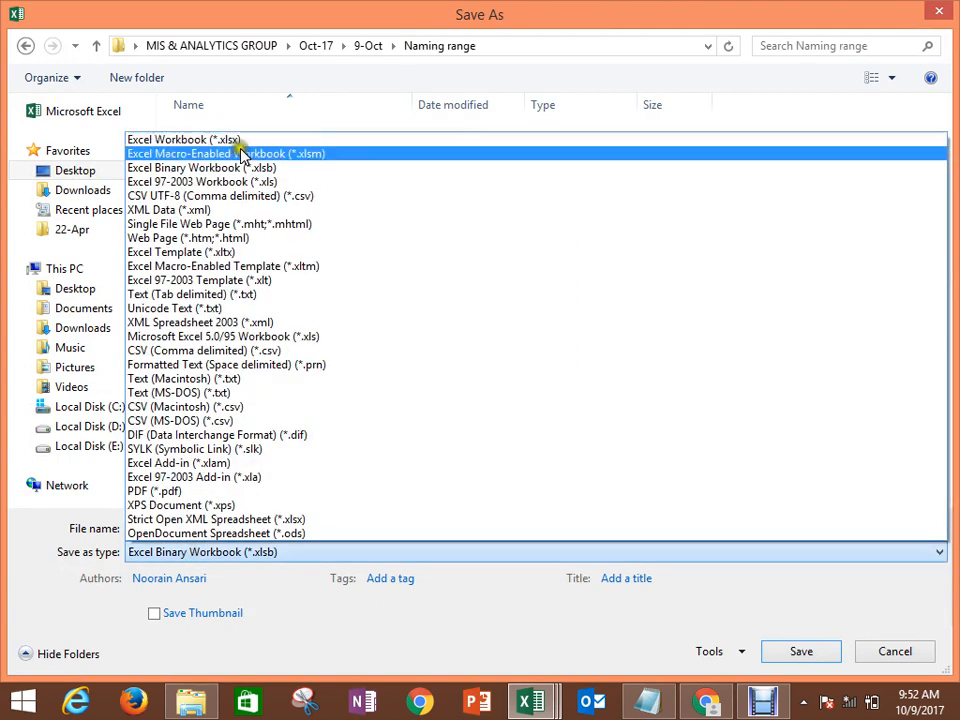
left_click(236, 140)
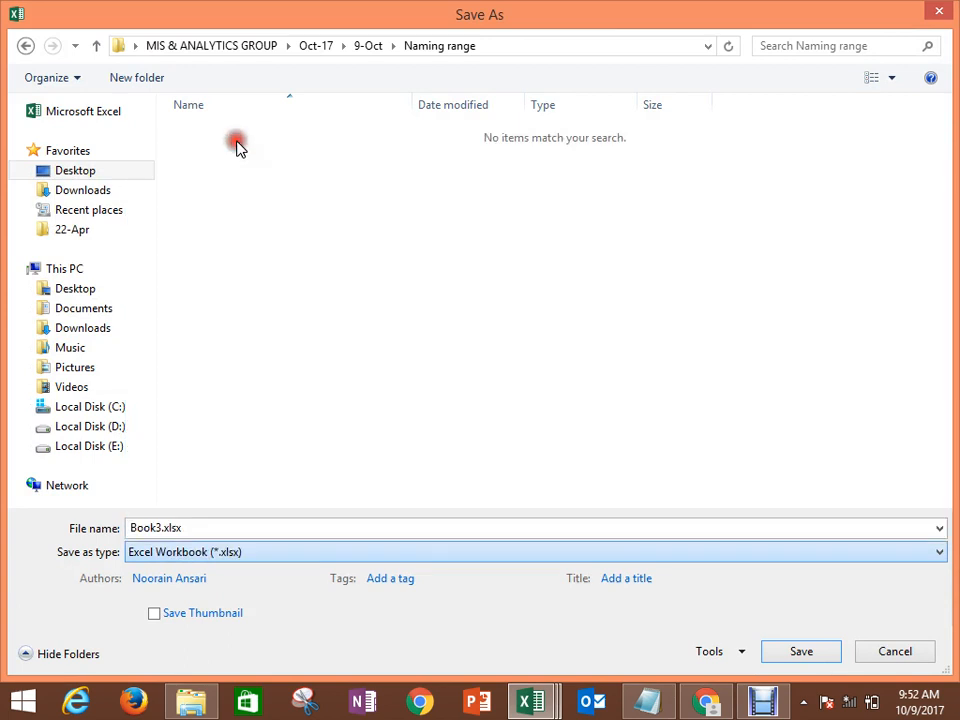
double_click(165, 526)
type("a")
key("BackSpace")
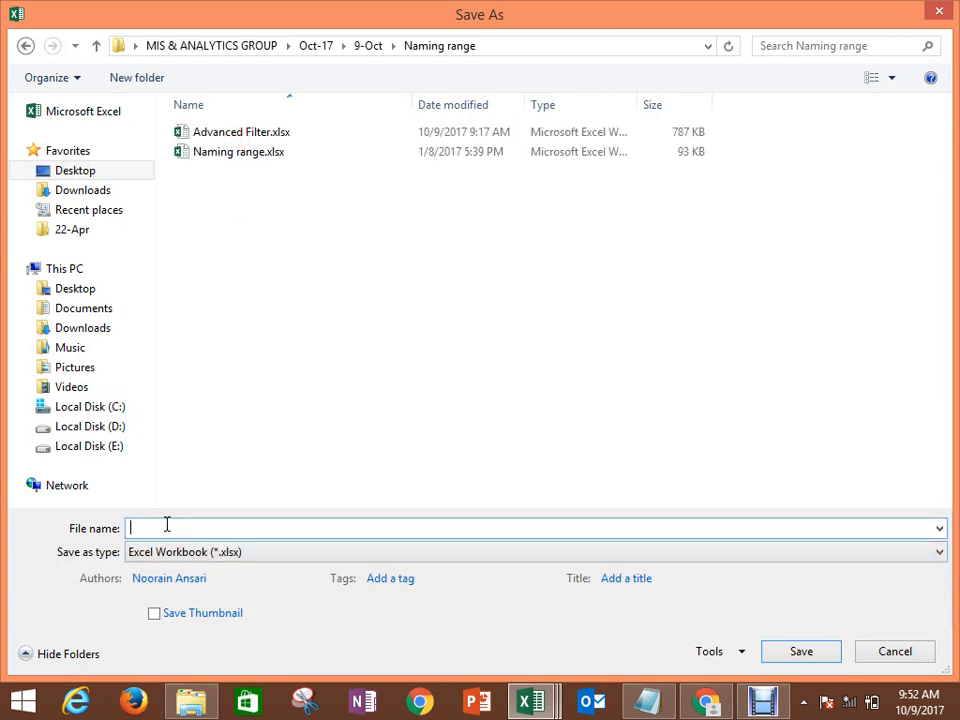
type("Naming-OcgR")
type("ange(")
left_click(166, 527)
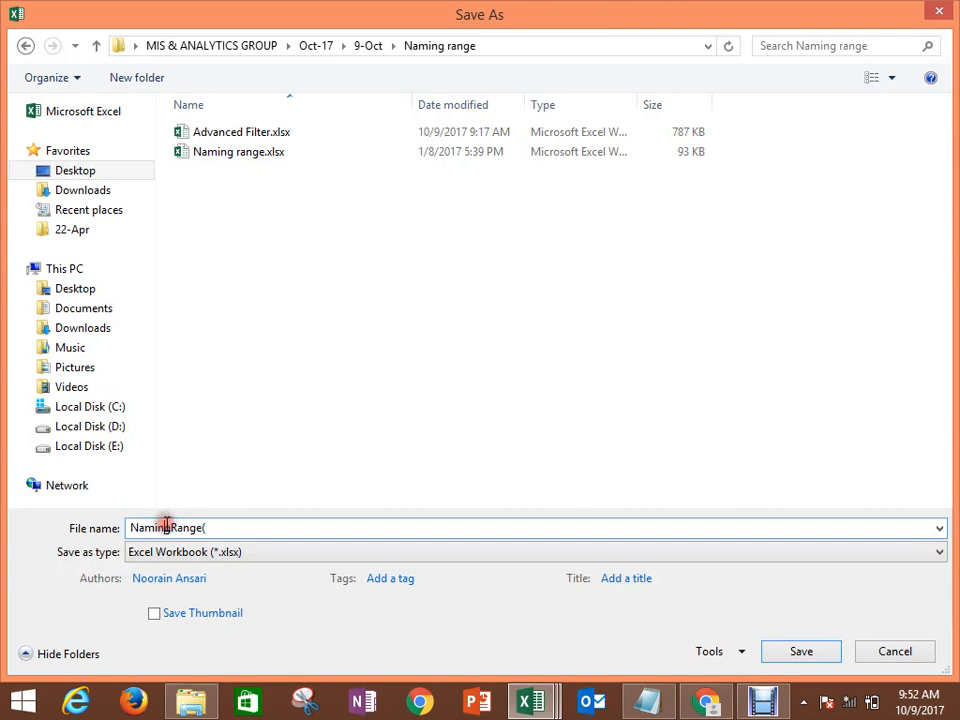
type("-Oct")
key("BackSpace")
key("BackSpace")
key("BackSpace")
key("BackSpace")
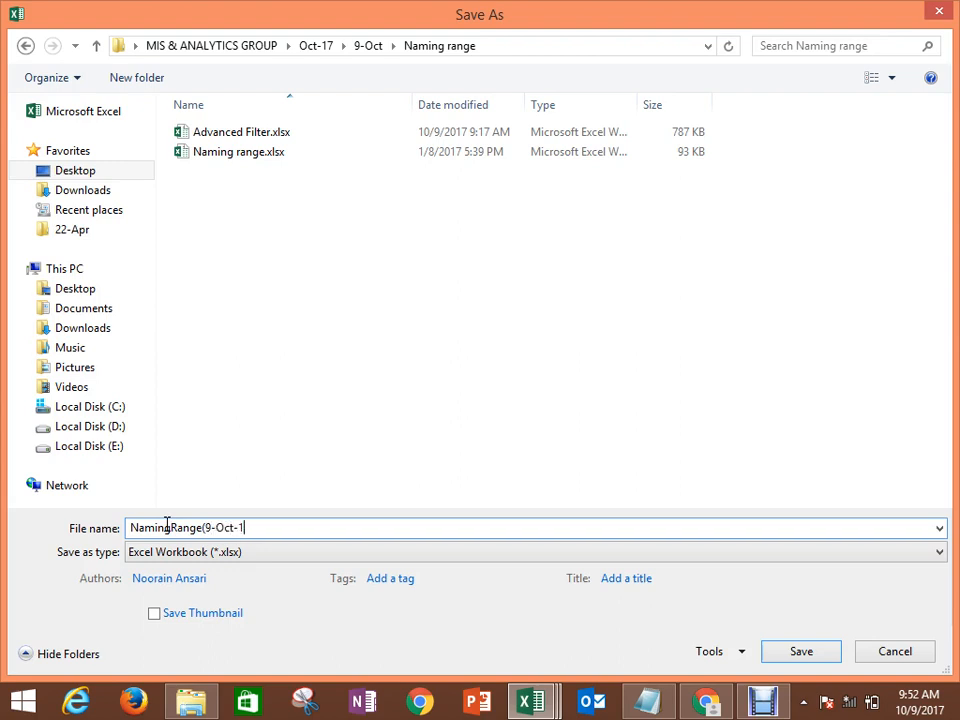
type("9-Oct-17)")
key("Return")
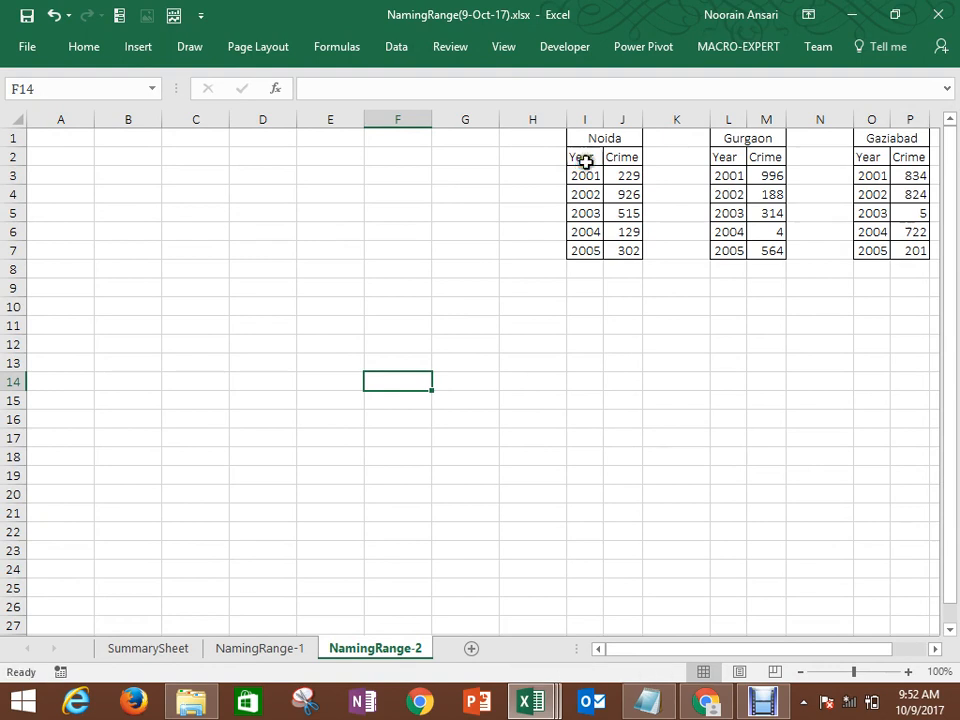
Step: Name the Noida table's Year and Crime range I2:J7, headers included, as Noida
left_click(582, 162)
key("ctrl+shift+Right")
key("ctrl+shift+Down")
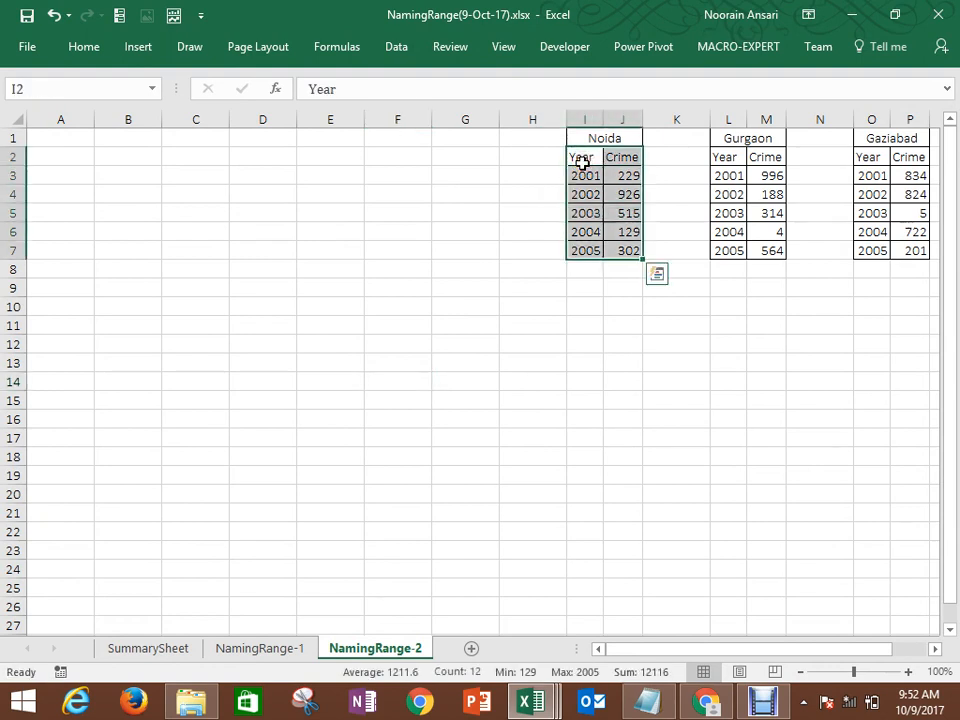
left_click(98, 86)
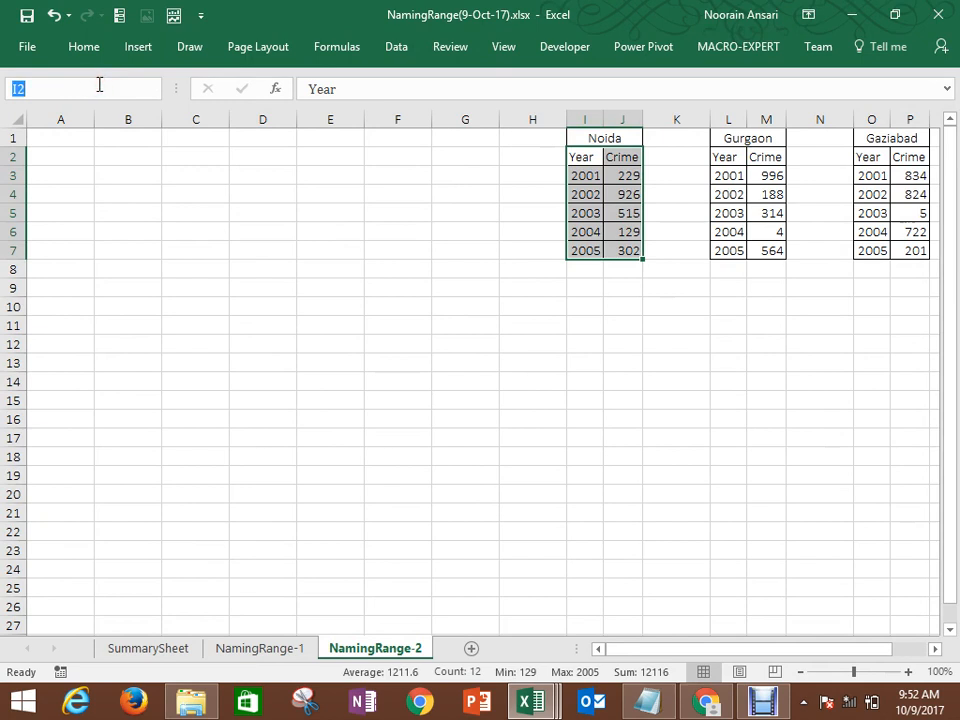
type("Noida")
key("Return")
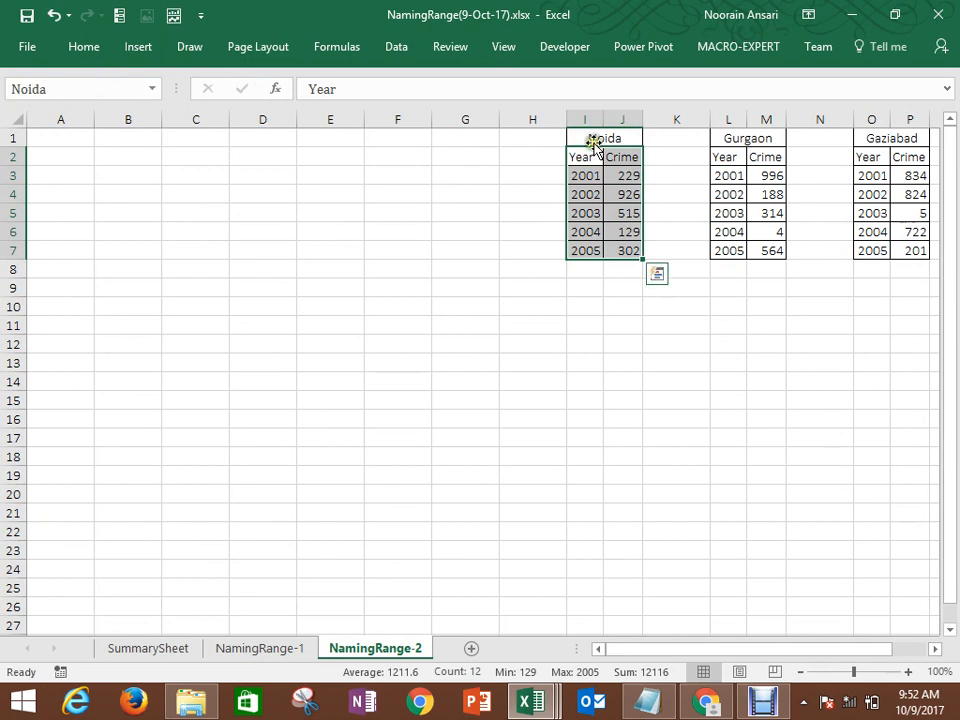
Step: Name the Gurgaon table's Year and Crime range L2:M7, headers included, as Gurgaon
left_click(728, 154)
key("ctrl+shift+Right")
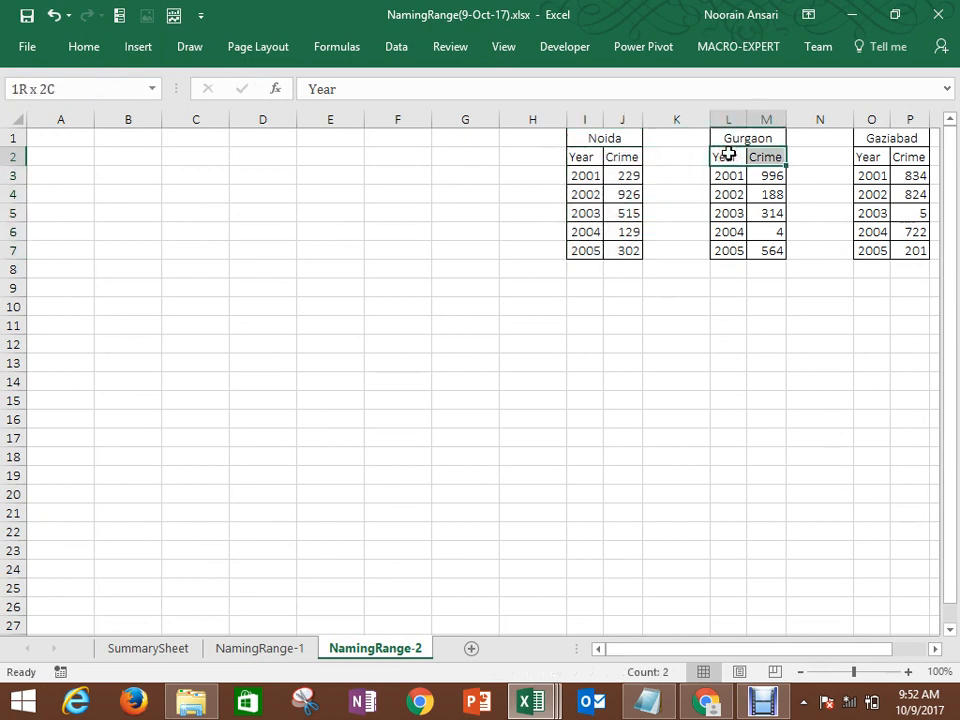
key("ctrl+shift+Down")
left_click(35, 85)
type("G")
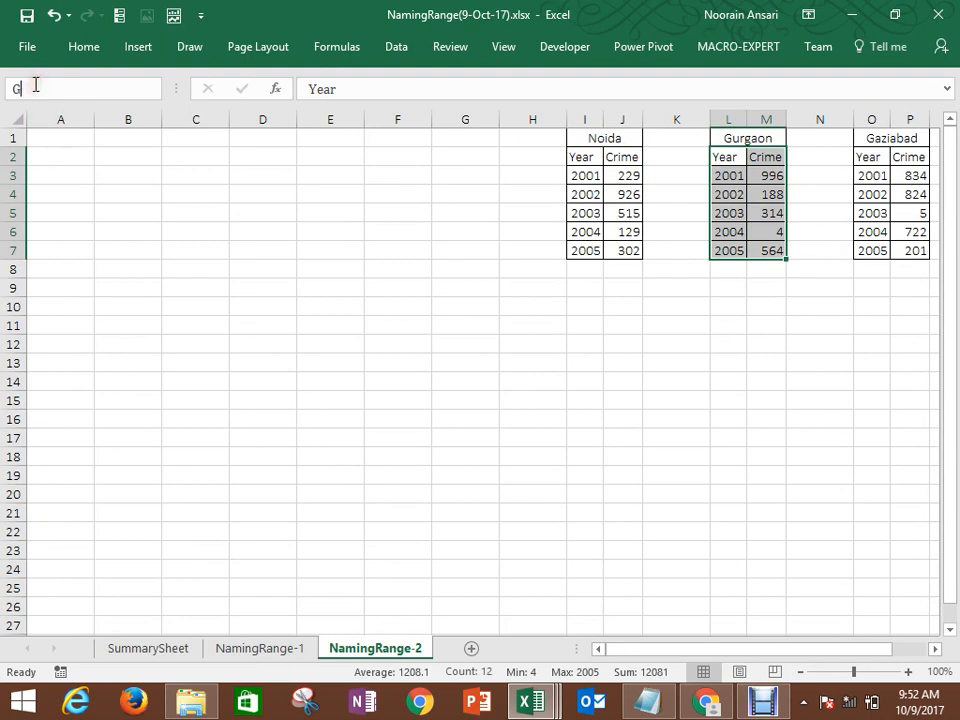
type("urgaon")
key("Return")
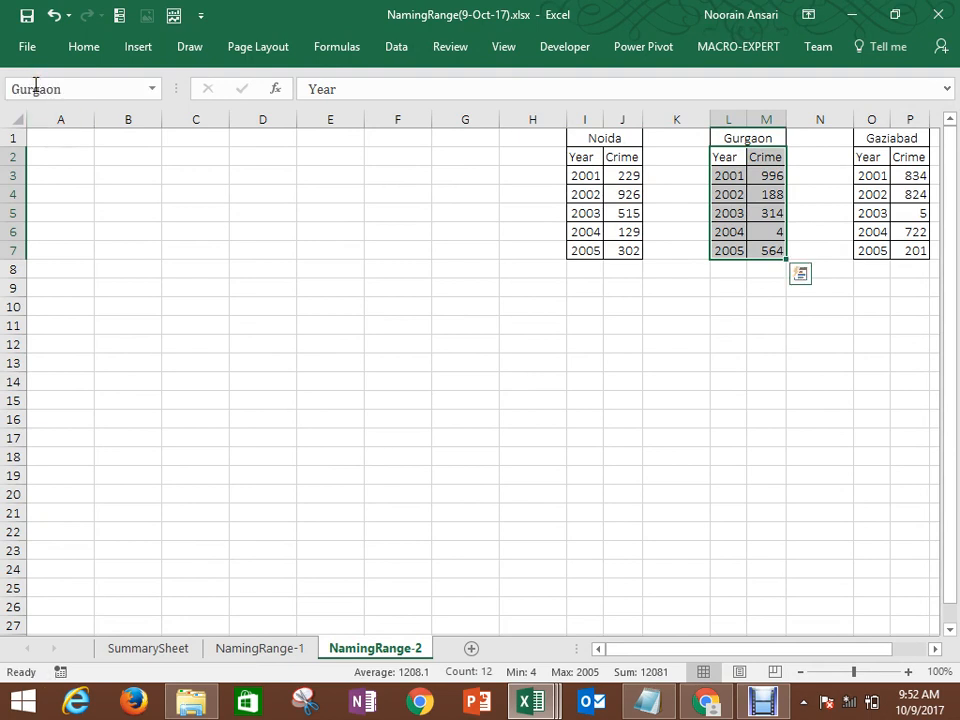
Step: Name the Gaziabad table's Year and Crime range O2:P7, headers included, as Gaziabad
key("Right")
key("Right")
key("Right")
key("ctrl+shift+Right")
key("ctrl+shift+Down")
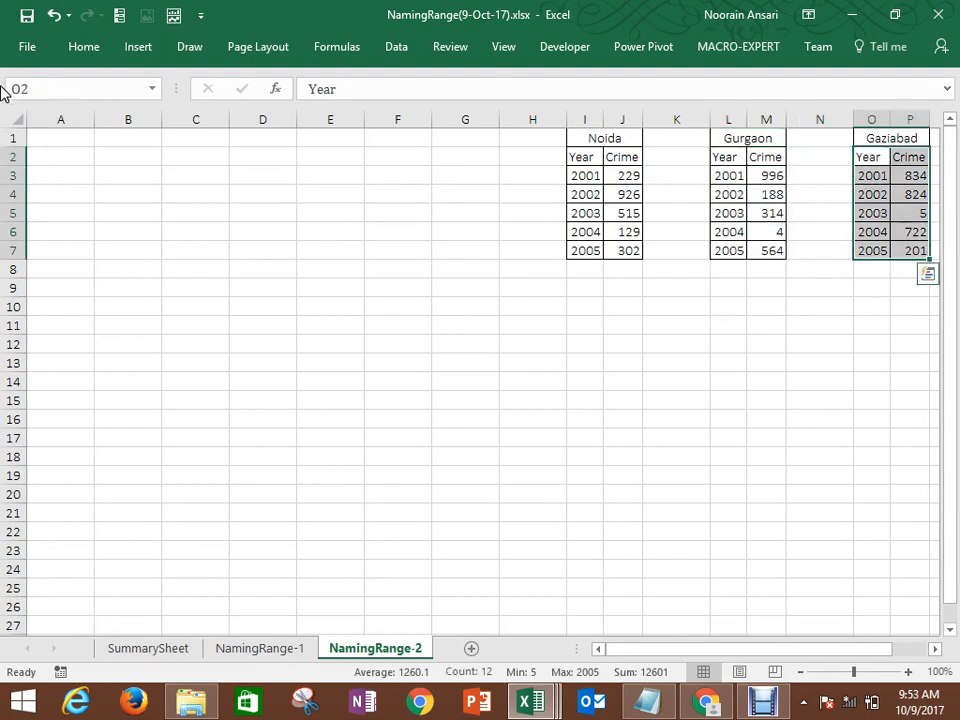
left_click(24, 80)
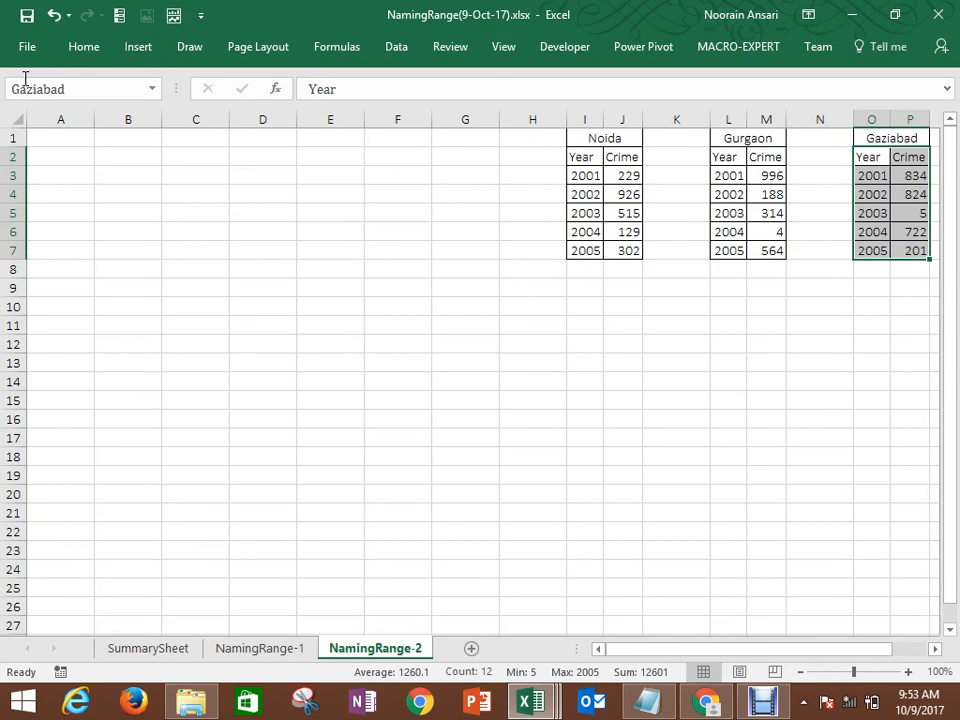
key("Return")
Step: Name the Faridabad table's Year and Crime range R2:S7, headers included, as Faridabad
key("Right")
key("Right")
key("Right")
key("ctrl+shift+Right")
key("ctrl+shift+Down")
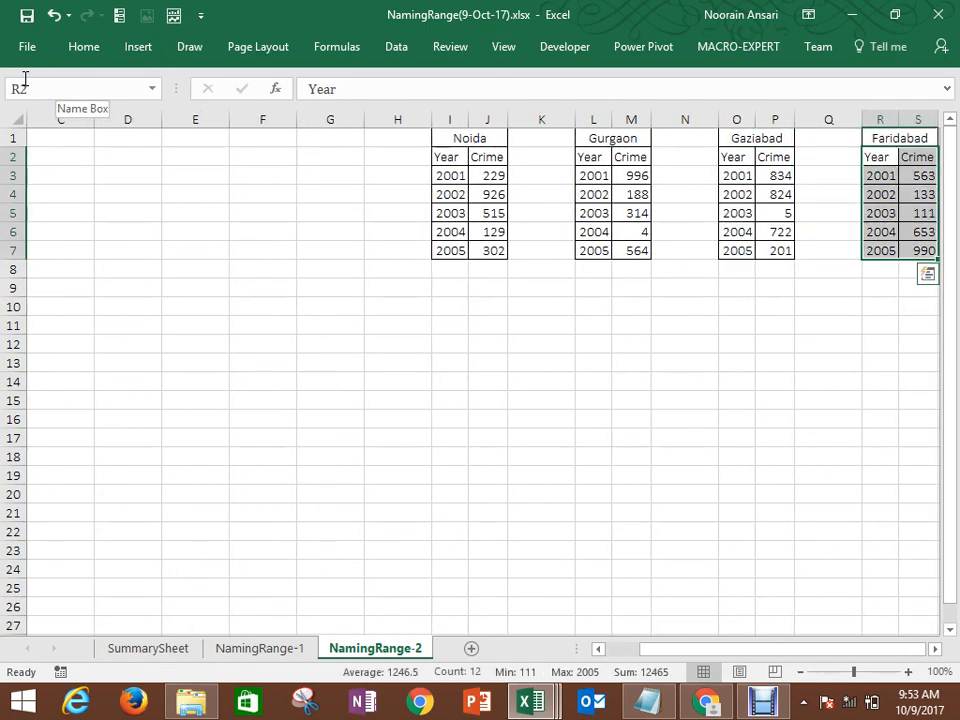
left_click(32, 84)
type("Fa")
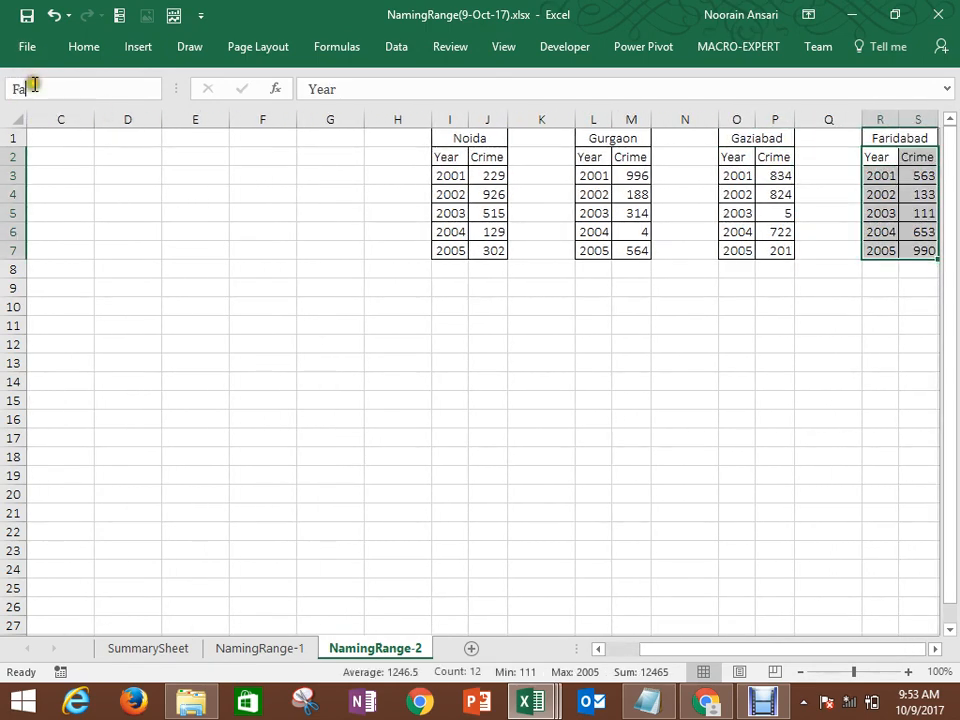
type("ridabad")
key("Return")
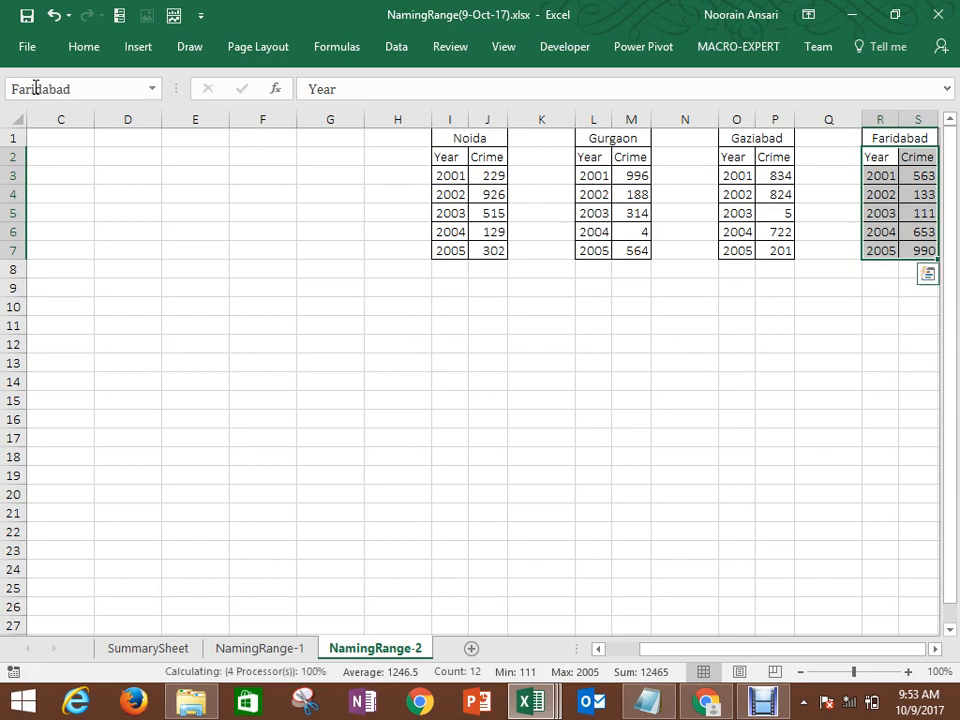
Step: Enter the heading City in A1 and the first city, Noida, in A2
left_click(118, 181)
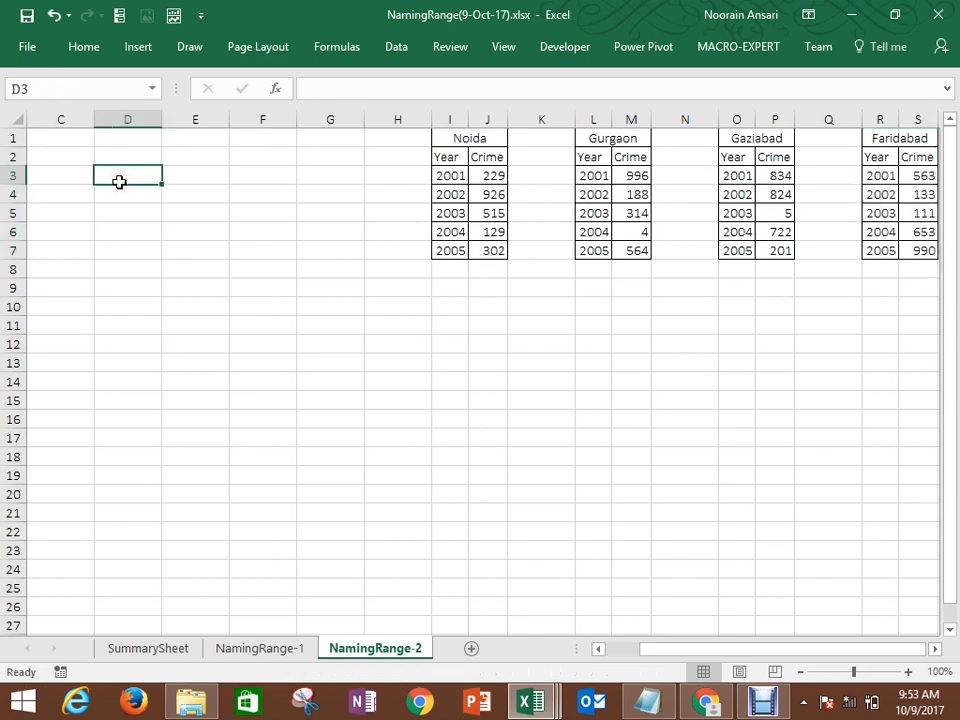
key("Home")
key("Up")
key("Up")
type("Ci")
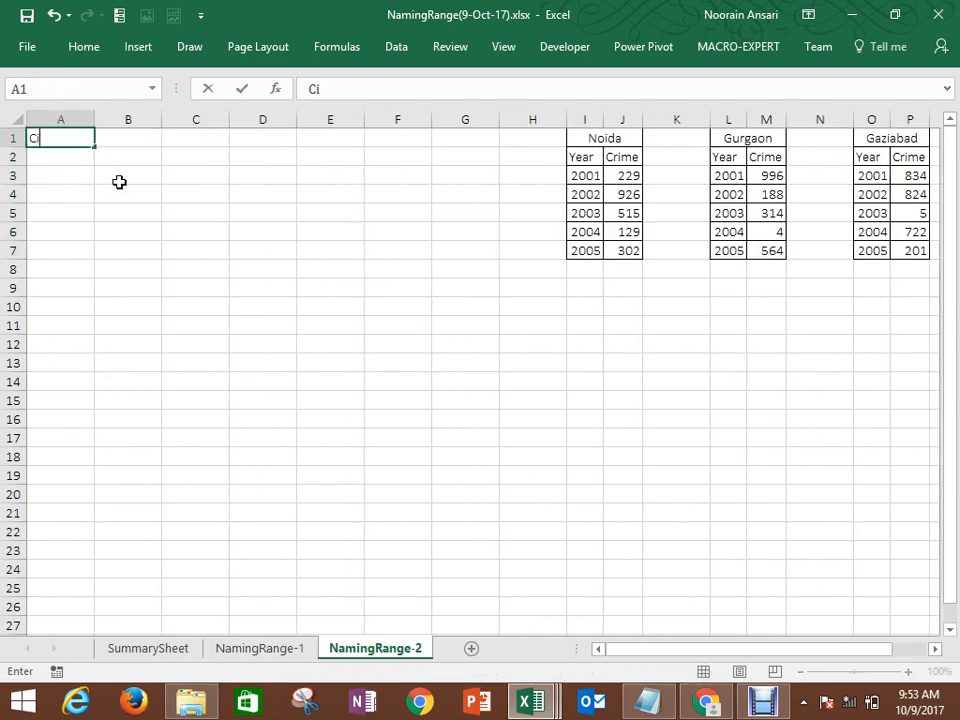
type("ty")
key("ctrl+Return")
key("Down")
type("Noida")
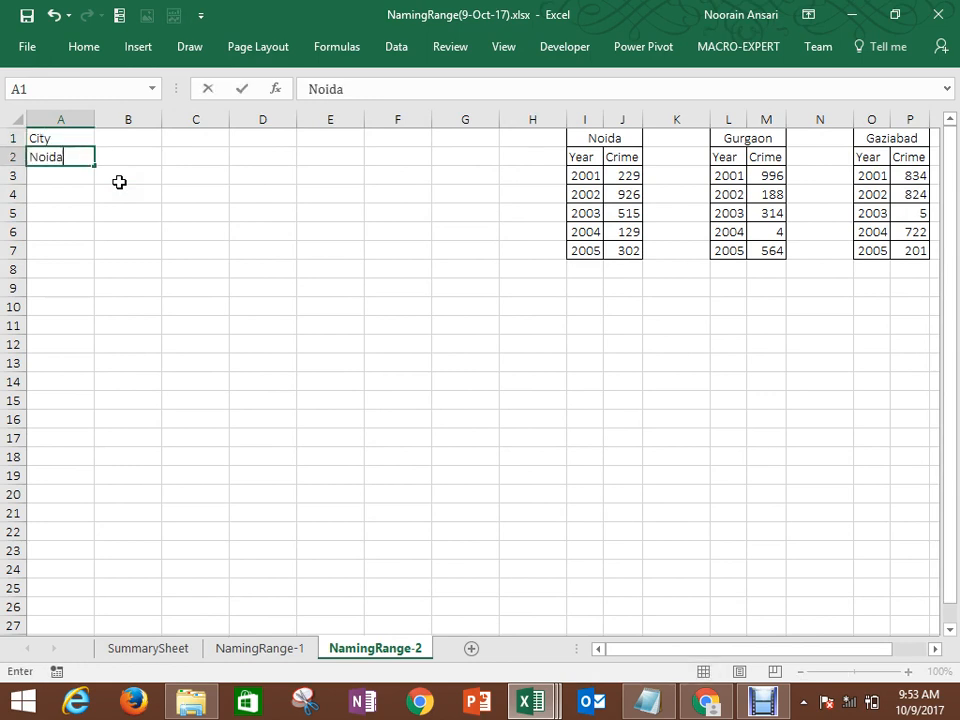
key("ctrl+Return")
Step: Complete the city list with Gurgaon, Gaziabad and Faridabad in A3:A5, and reselect A2
key("Down")
type("Gurg")
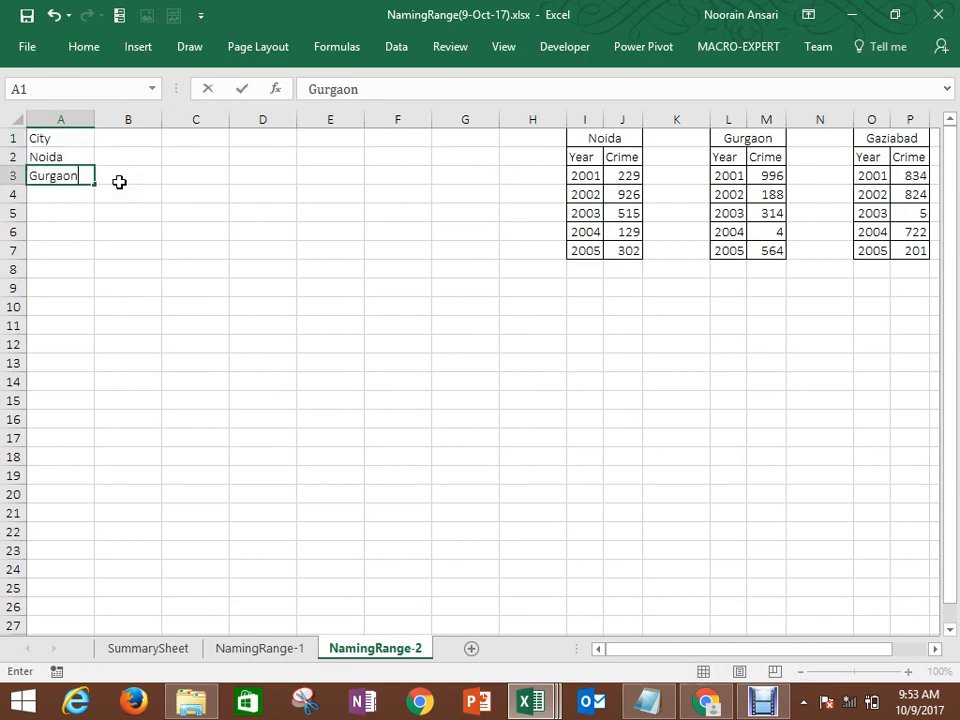
type("aon")
key("Return")
type("Gaziabad")
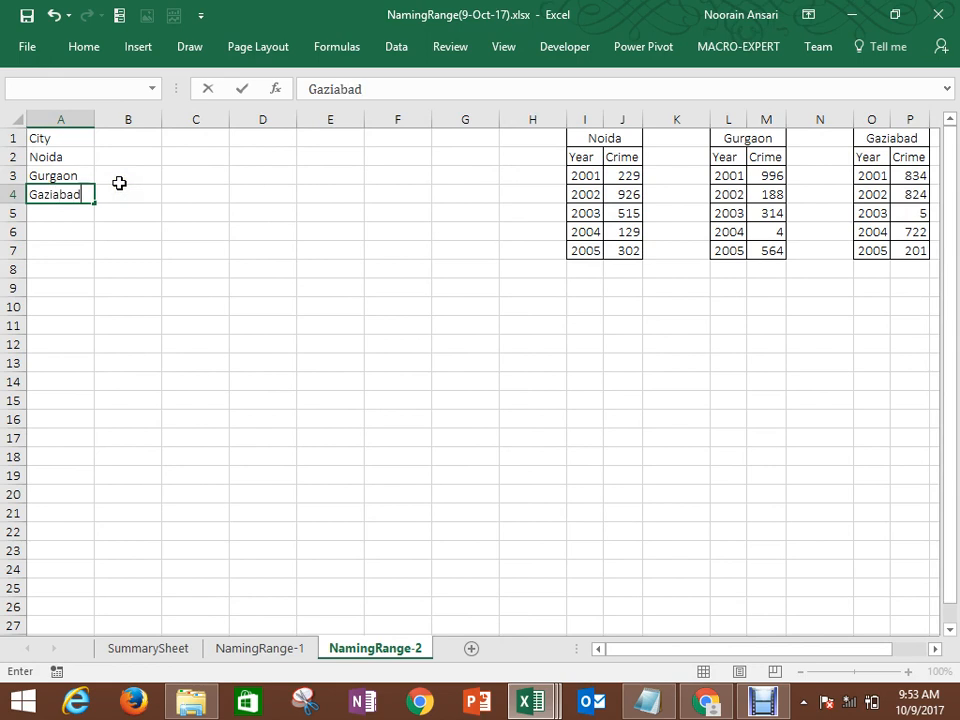
key("Return")
type("Faridab")
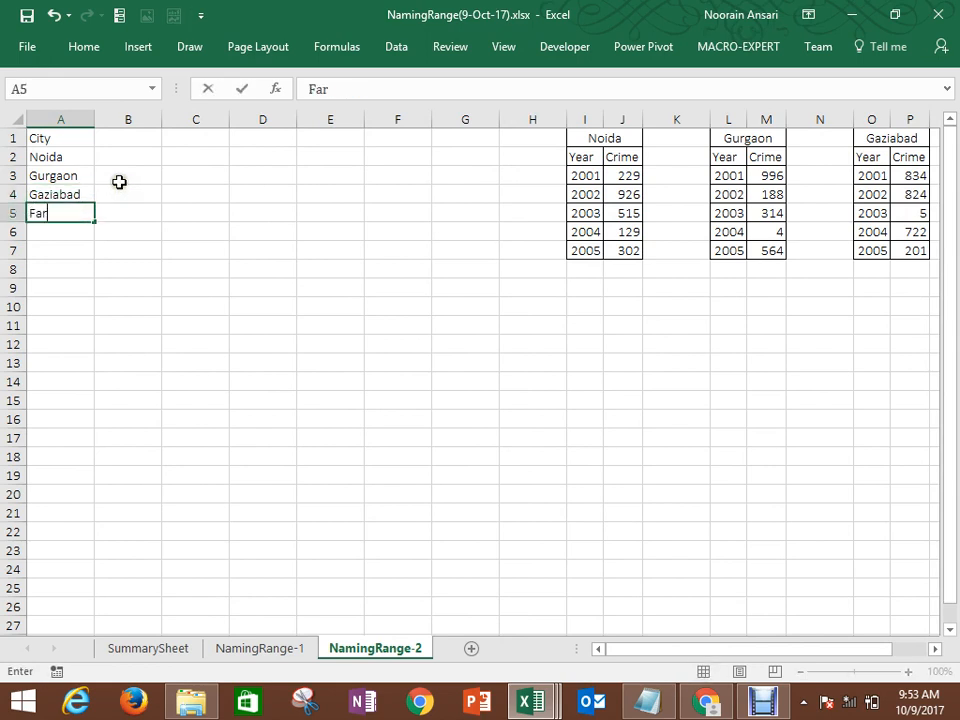
key("ctrl+Return")
key("Up")
key("Up")
key("Up")
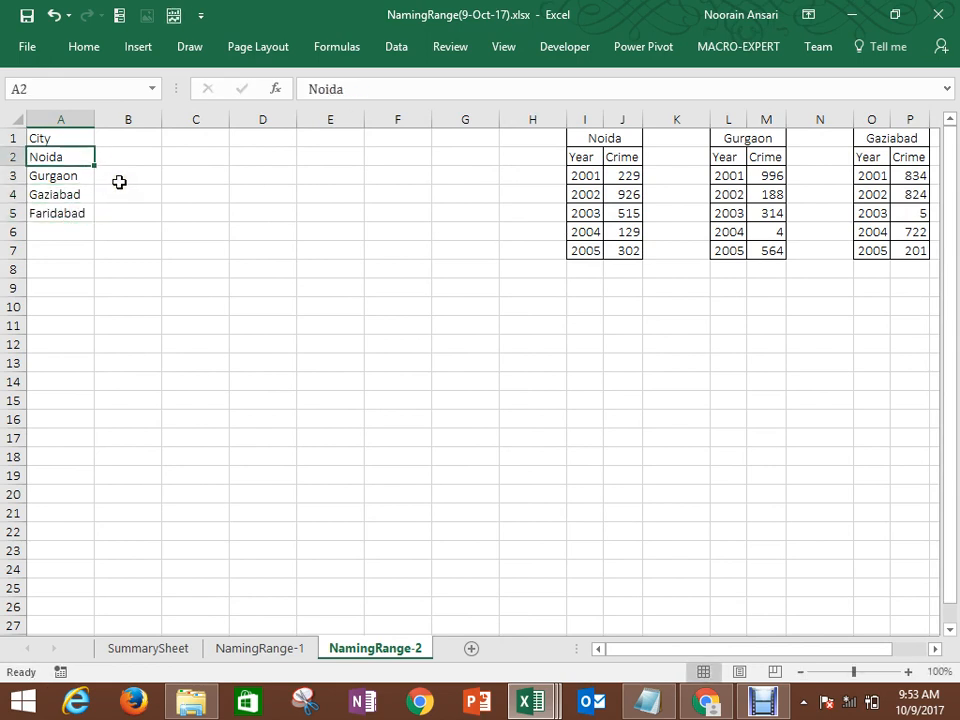
left_click(564, 46)
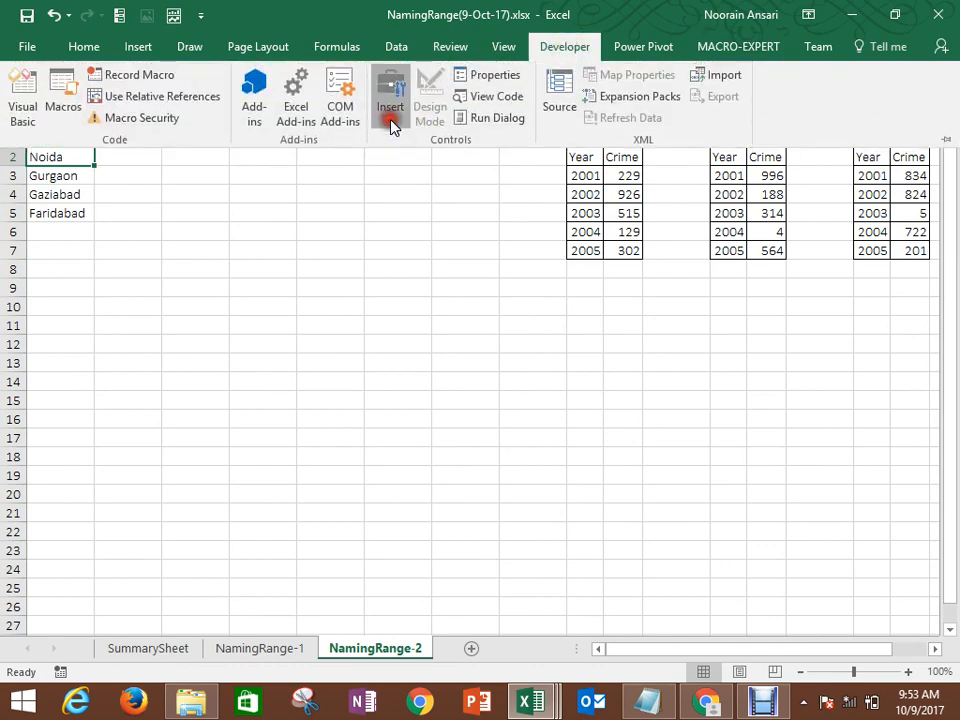
left_click(392, 118)
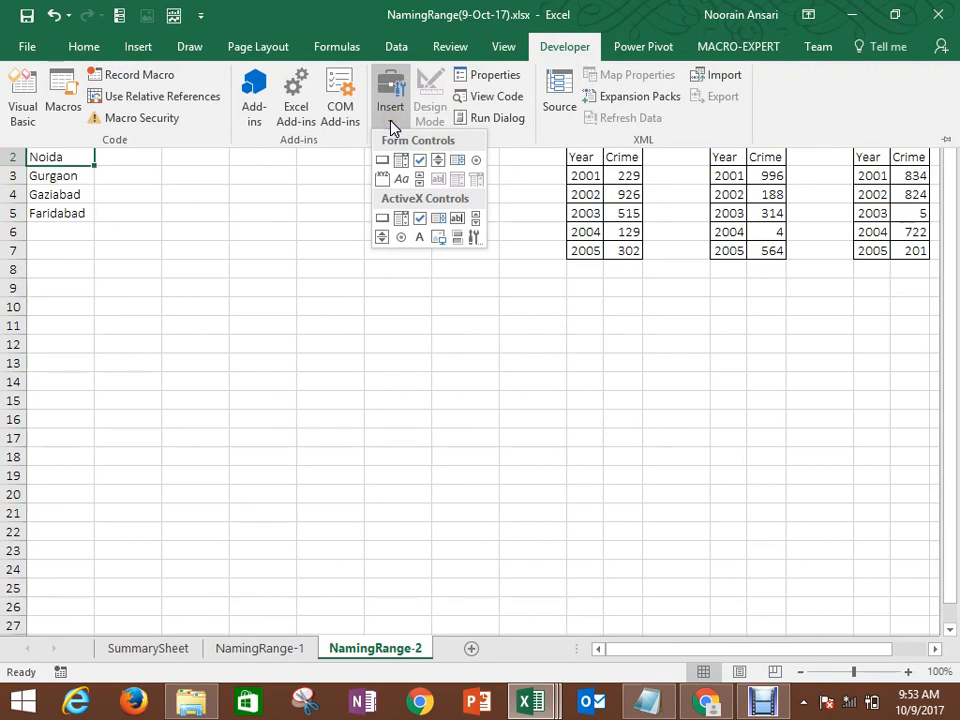
left_click(148, 54)
double_click(148, 52)
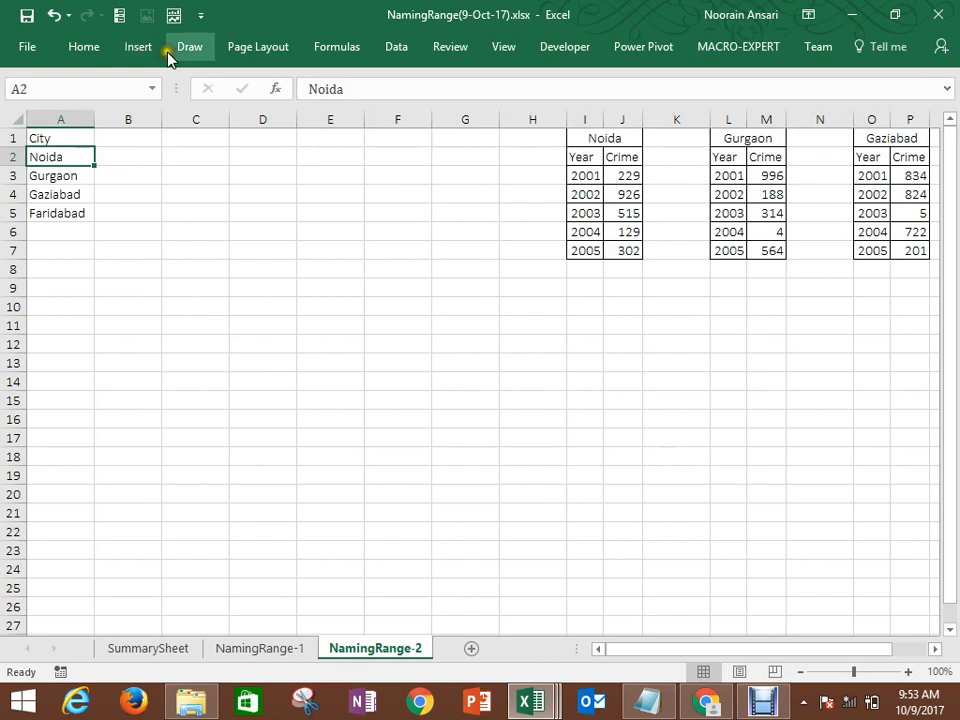
Step: Draw a rectangle shape across columns C to G over rows 1 to 3 as a background panel
left_click(145, 48)
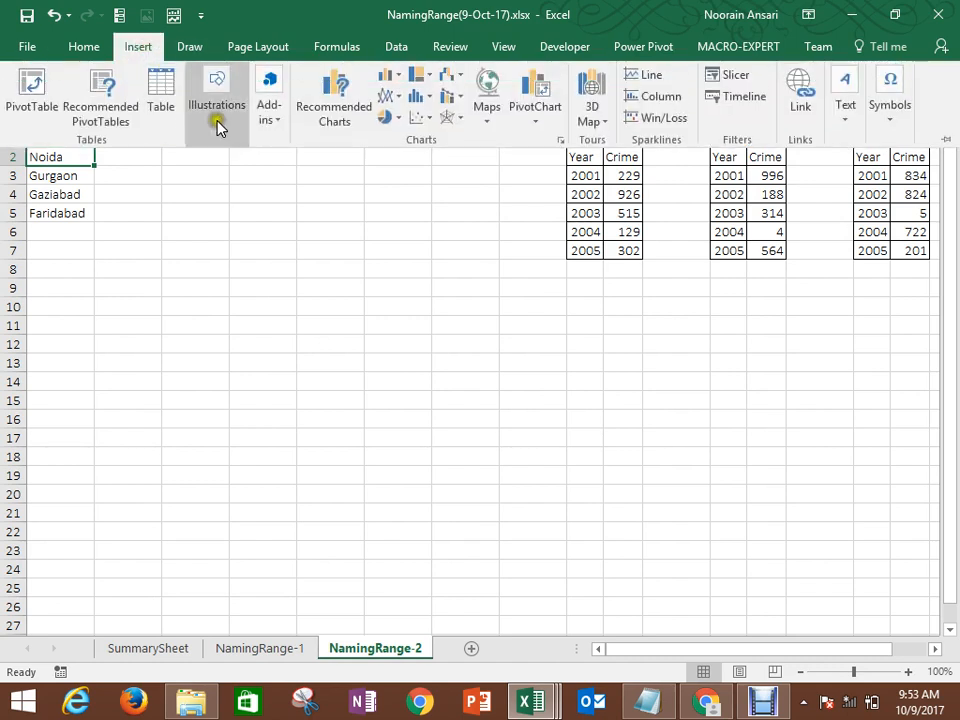
left_click(218, 122)
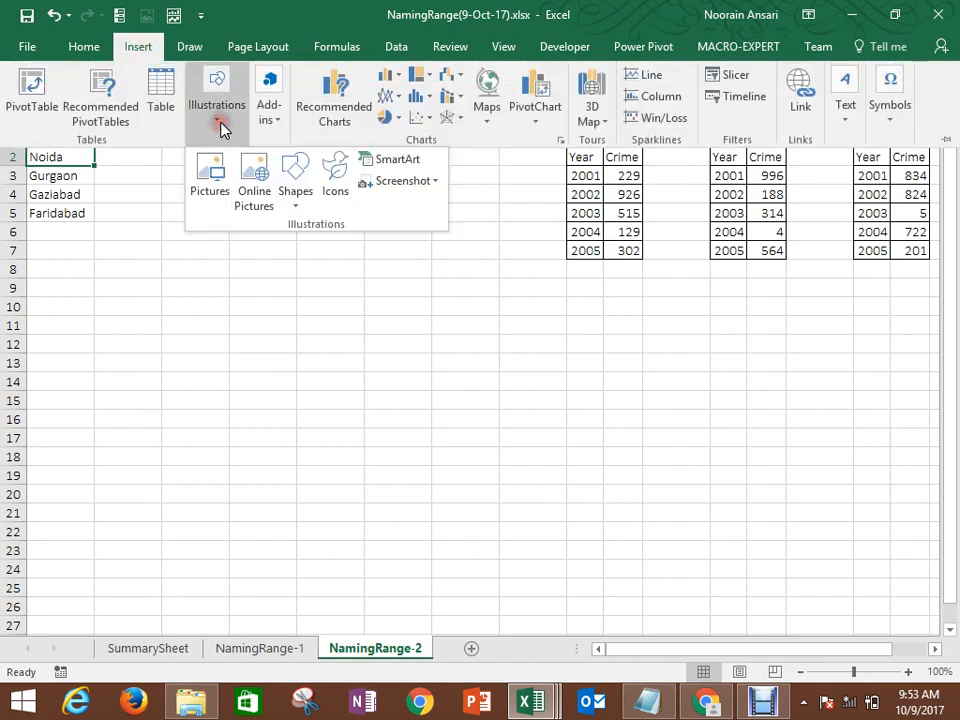
left_click(296, 202)
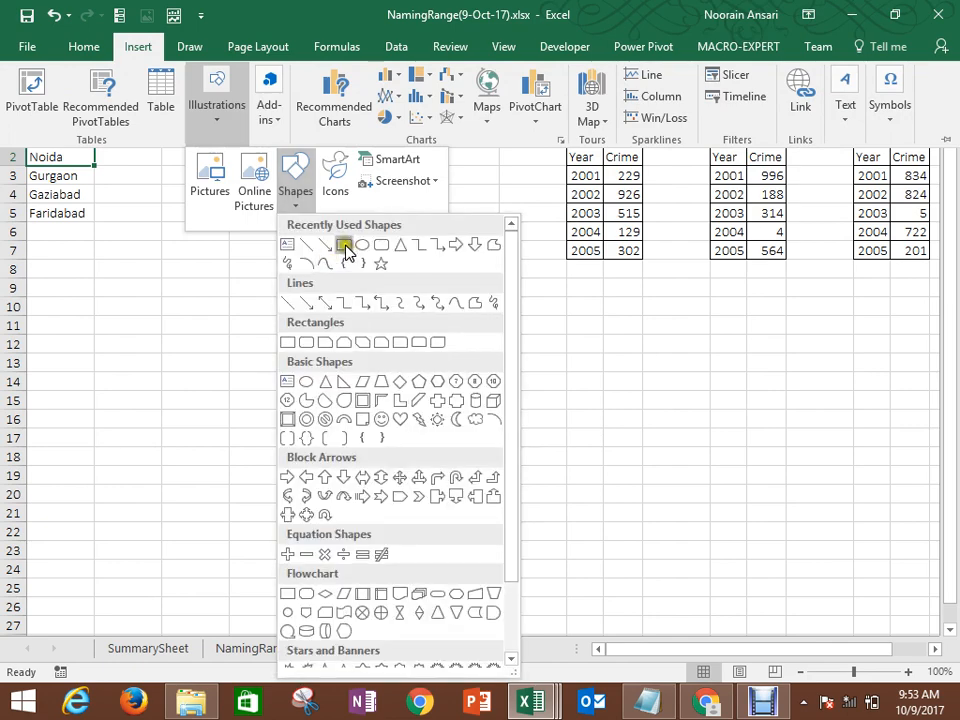
left_click(343, 250)
left_click_drag(203, 139, 445, 182)
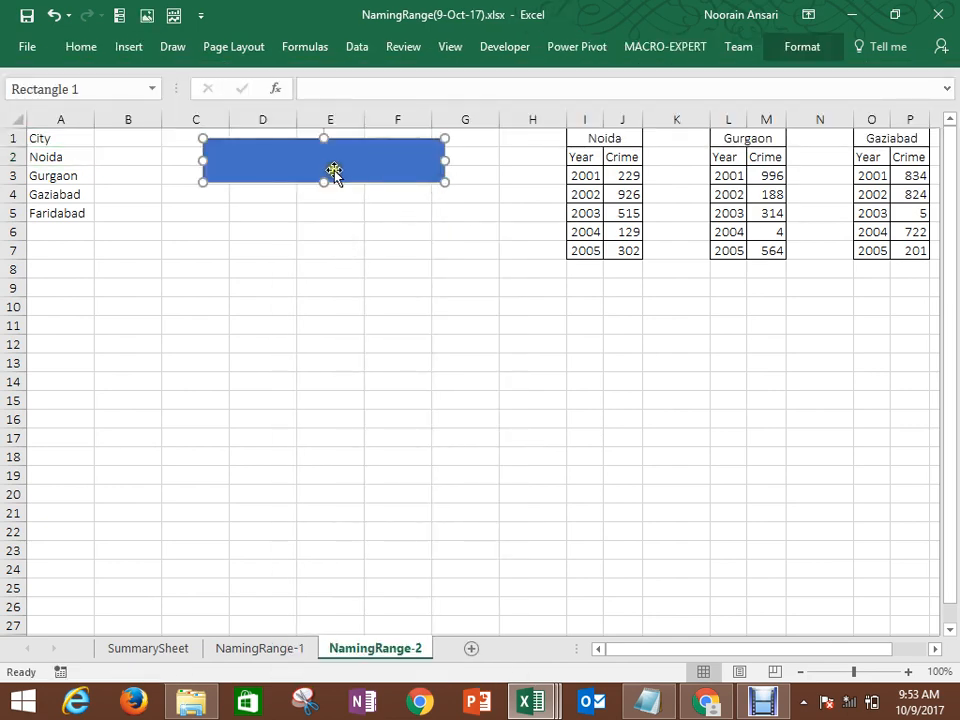
left_click_drag(324, 181, 324, 183)
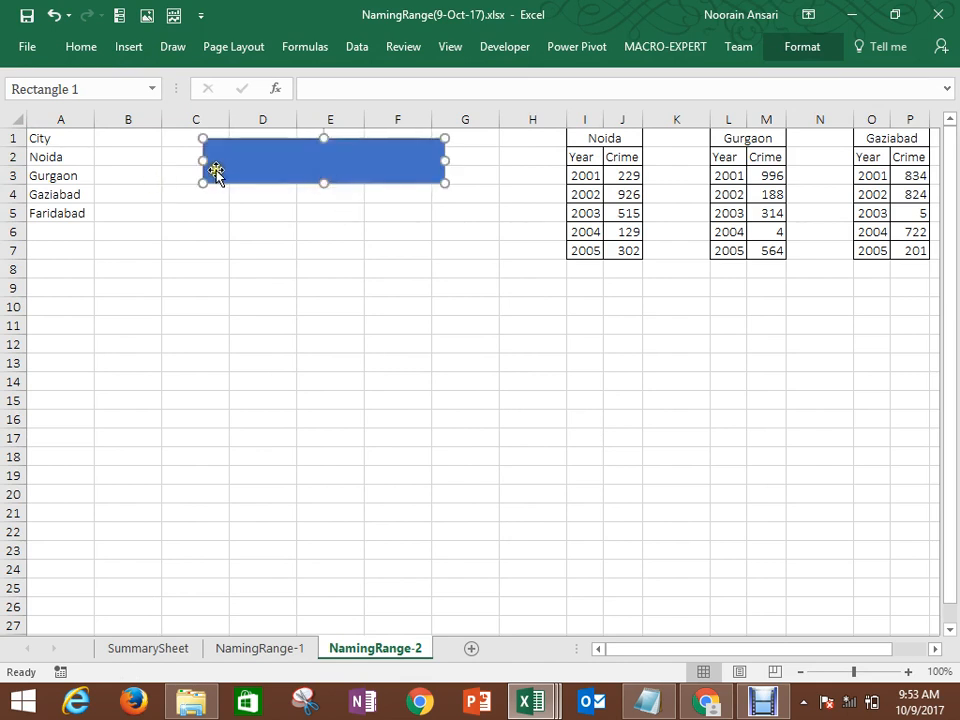
Step: Place a combo box form control on the right half of the blue rectangle, spanning about columns E and F
left_click(514, 50)
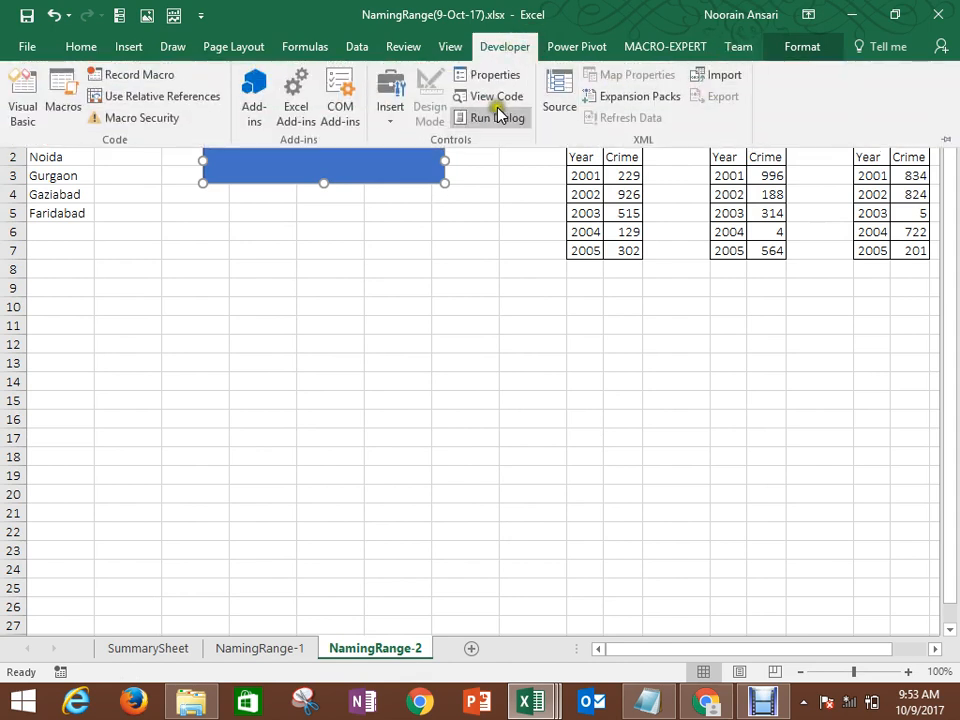
left_click(388, 116)
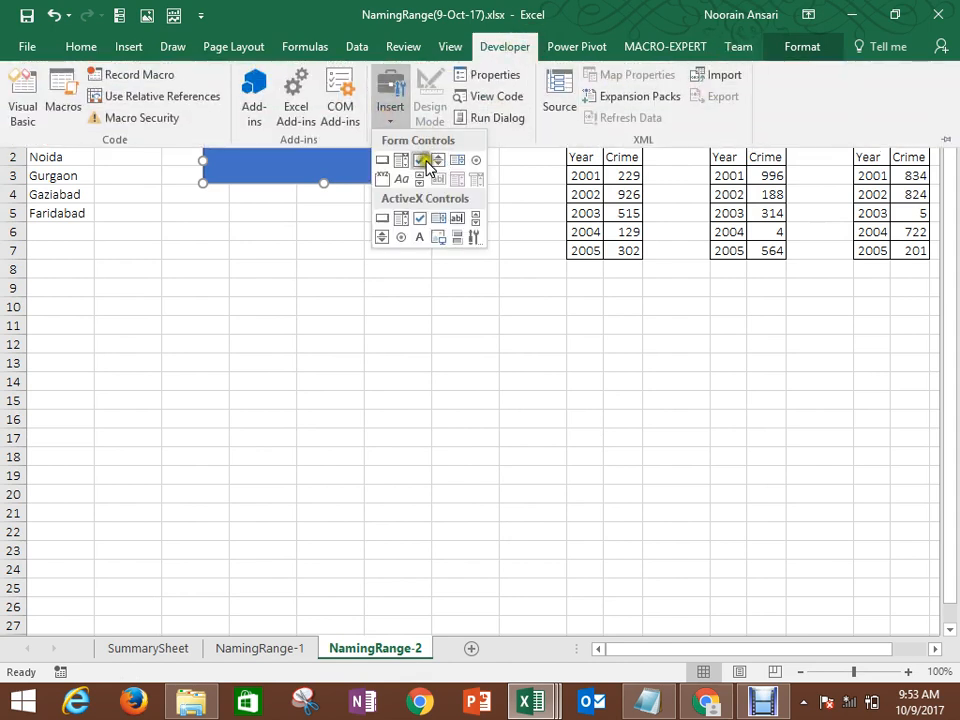
left_click(400, 165)
left_click_drag(322, 152, 432, 172)
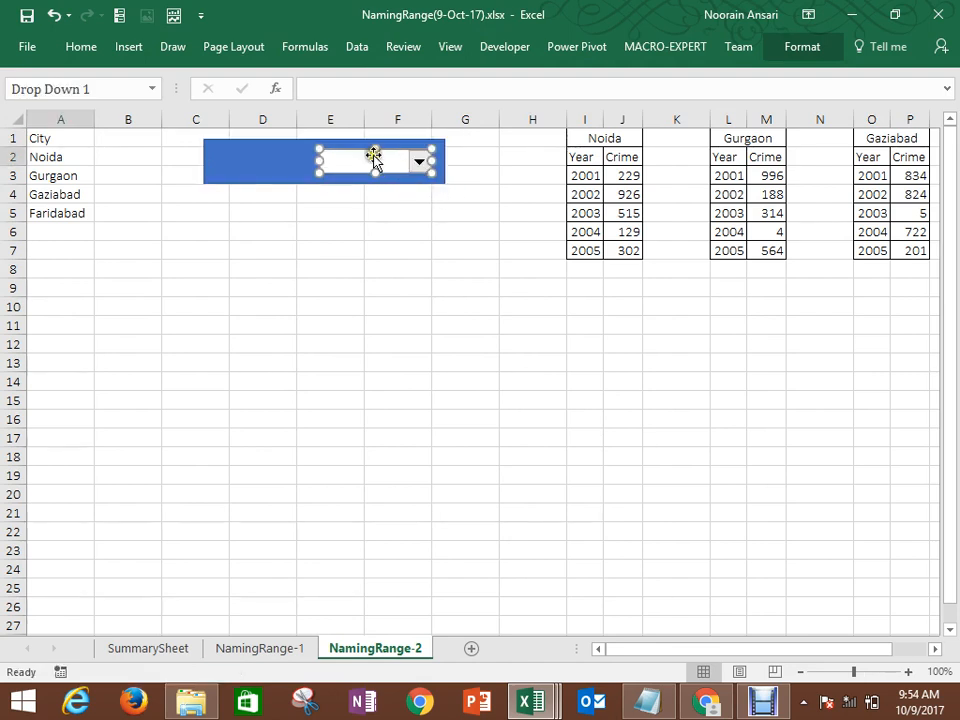
left_click_drag(372, 148, 312, 155)
left_click(418, 231)
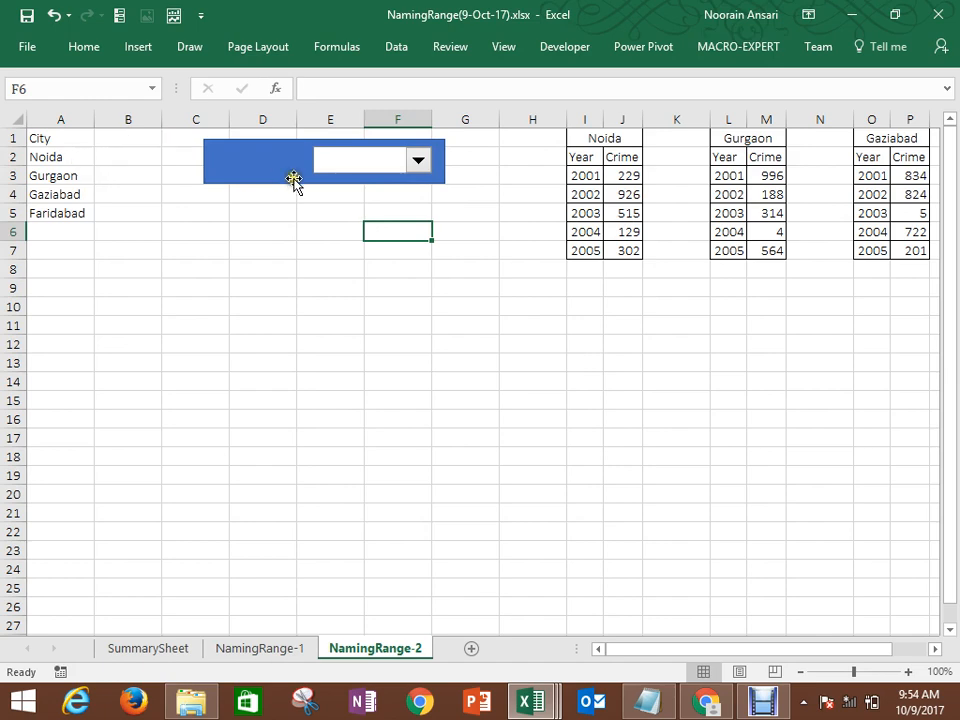
Step: Add a text box reading Select Name on the blue rectangle, just left of the combo box
left_click(138, 48)
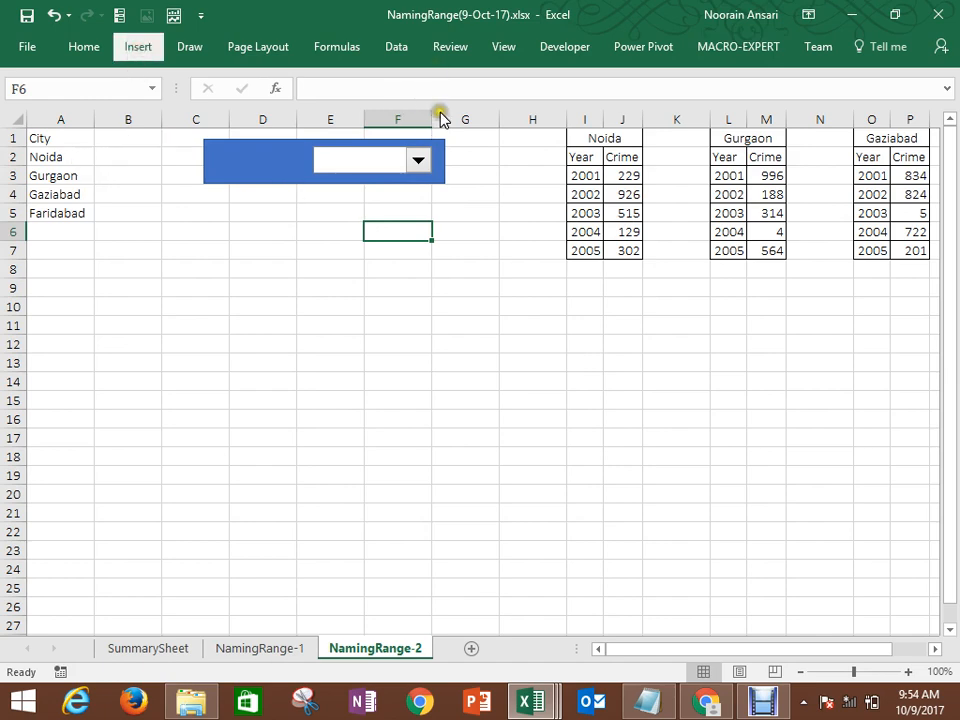
left_click(848, 112)
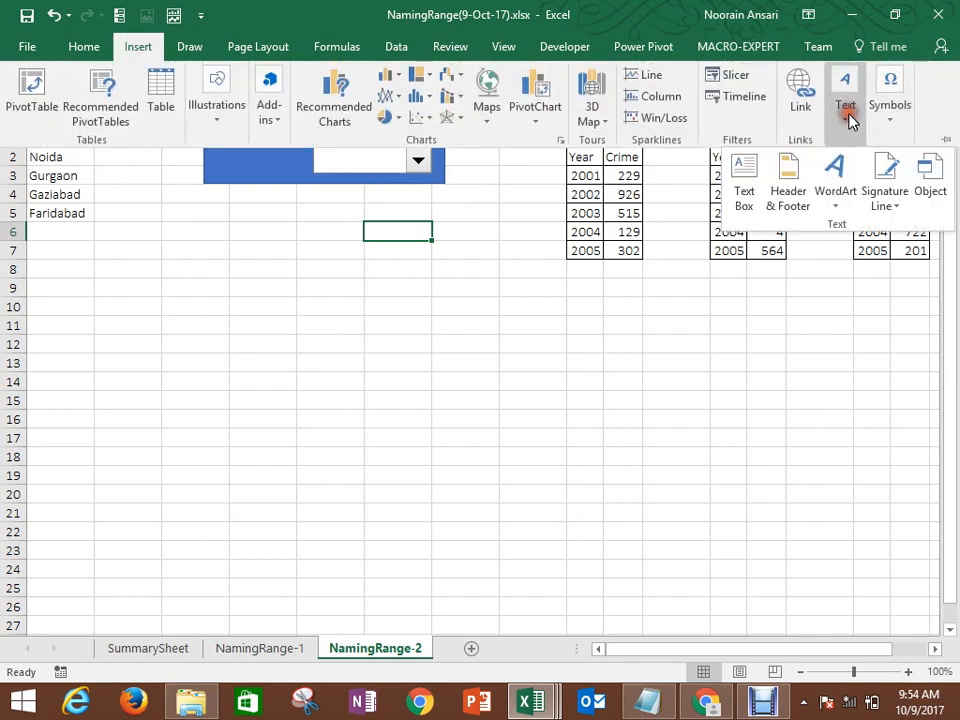
left_click(752, 170)
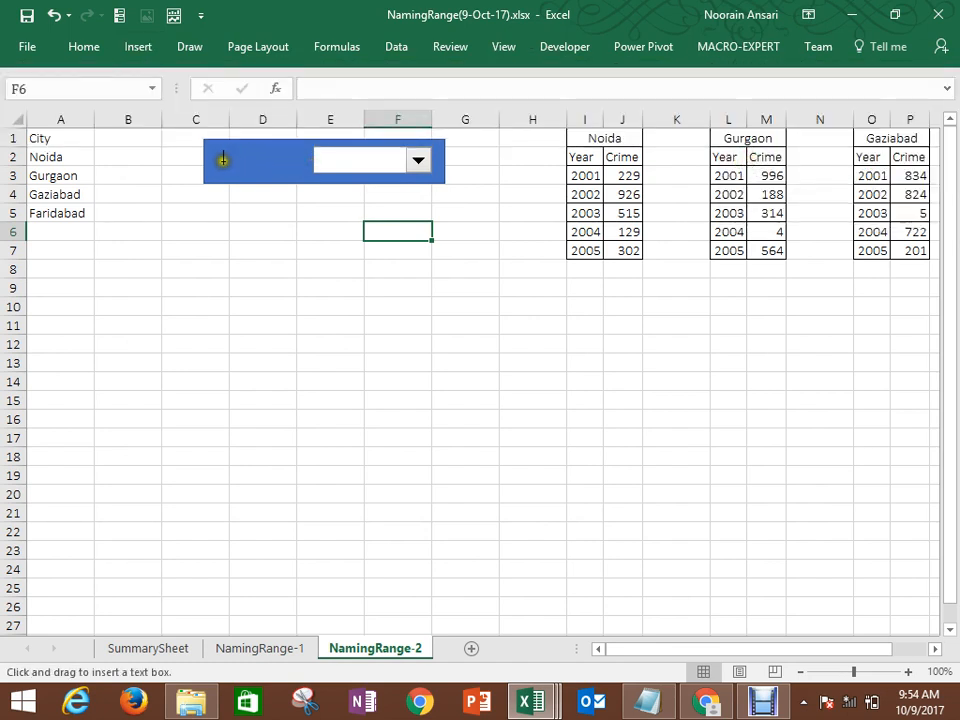
mouse_move(222, 160)
left_mouse_down()
mouse_move(305, 175)
mouse_move(253, 143)
mouse_move(262, 172)
mouse_move(207, 159)
left_mouse_up()
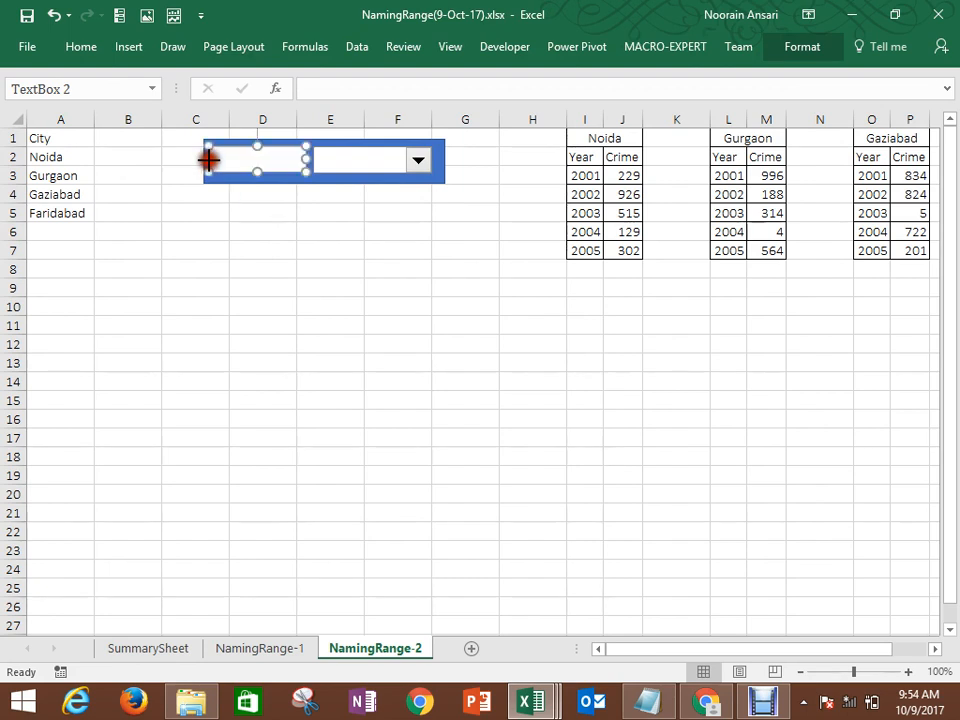
left_click(237, 160)
type("Select Name")
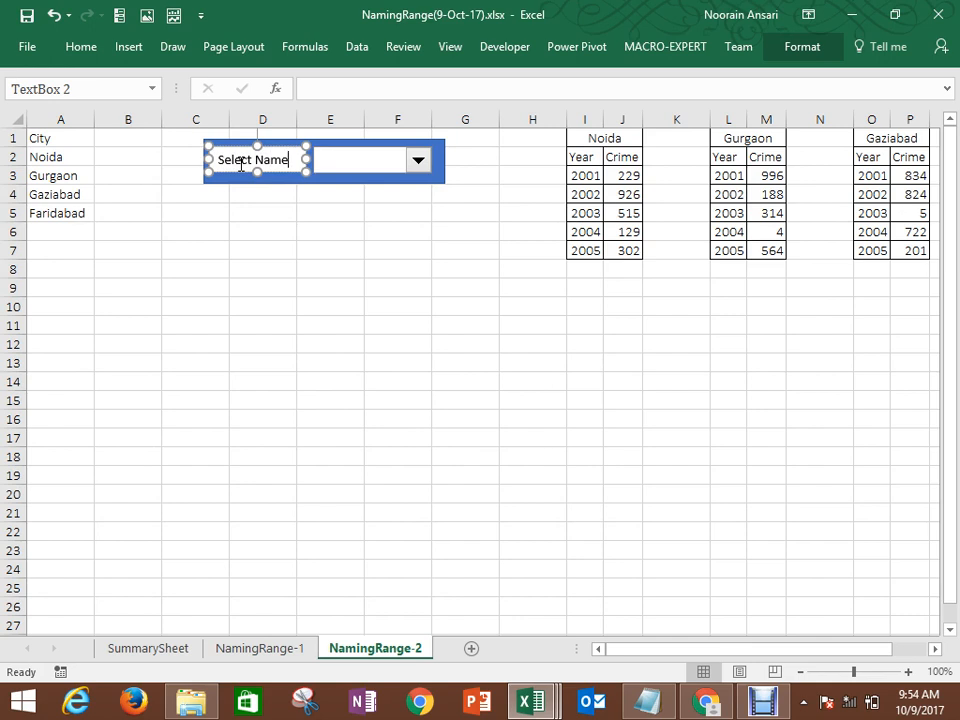
left_click(267, 220)
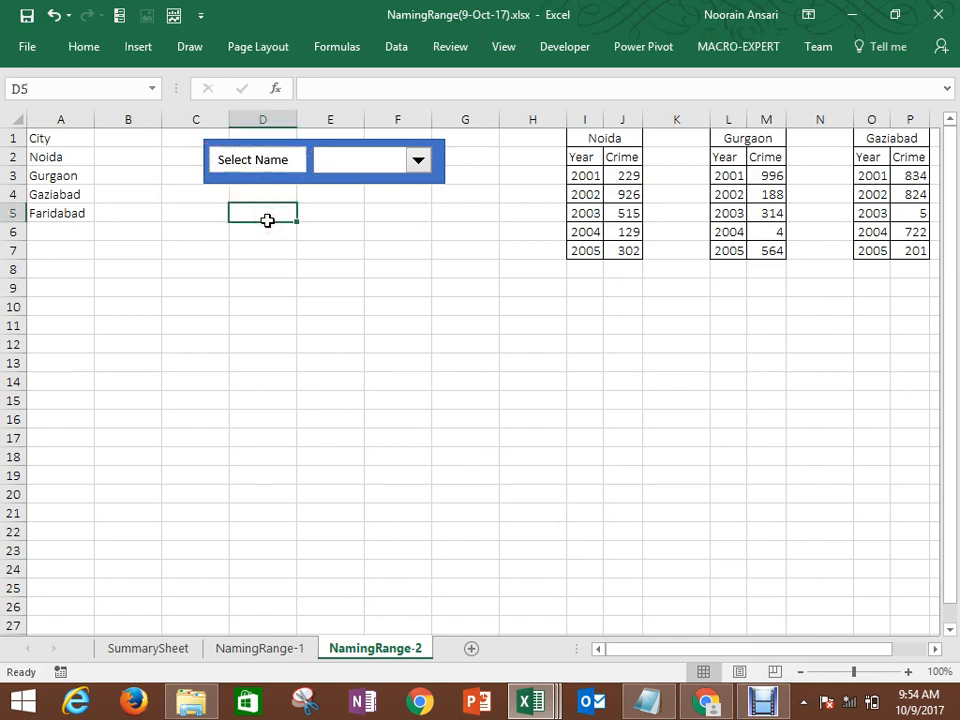
Step: Set the Select Name drop-down's input range to $A$2:$A$5 and choose Noida from it
left_click(418, 161)
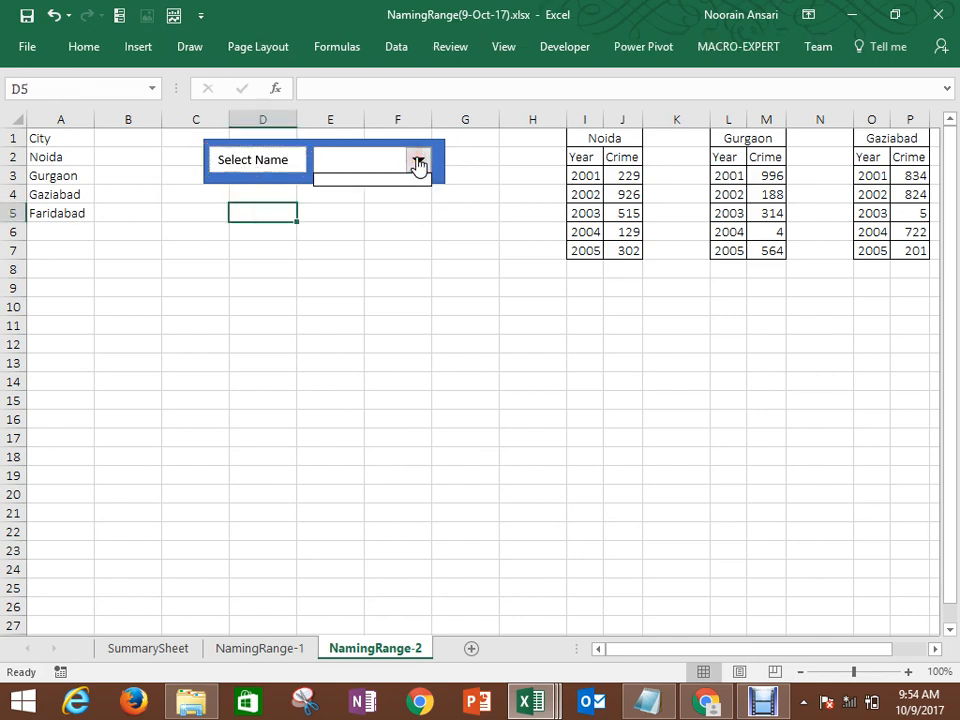
left_click(418, 162)
right_click(394, 161)
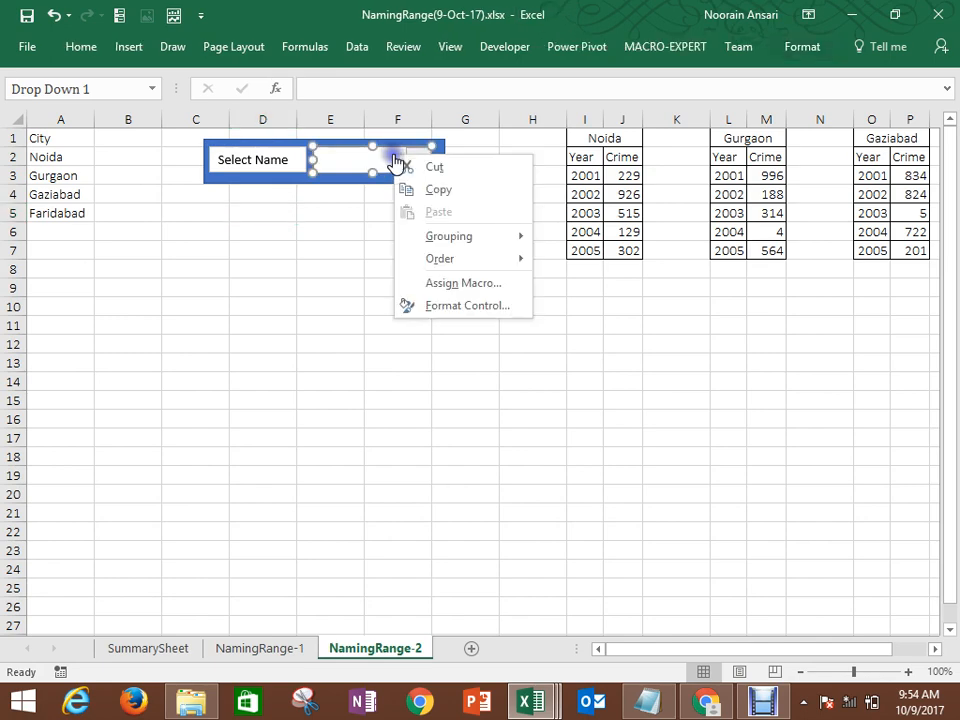
left_click(445, 308)
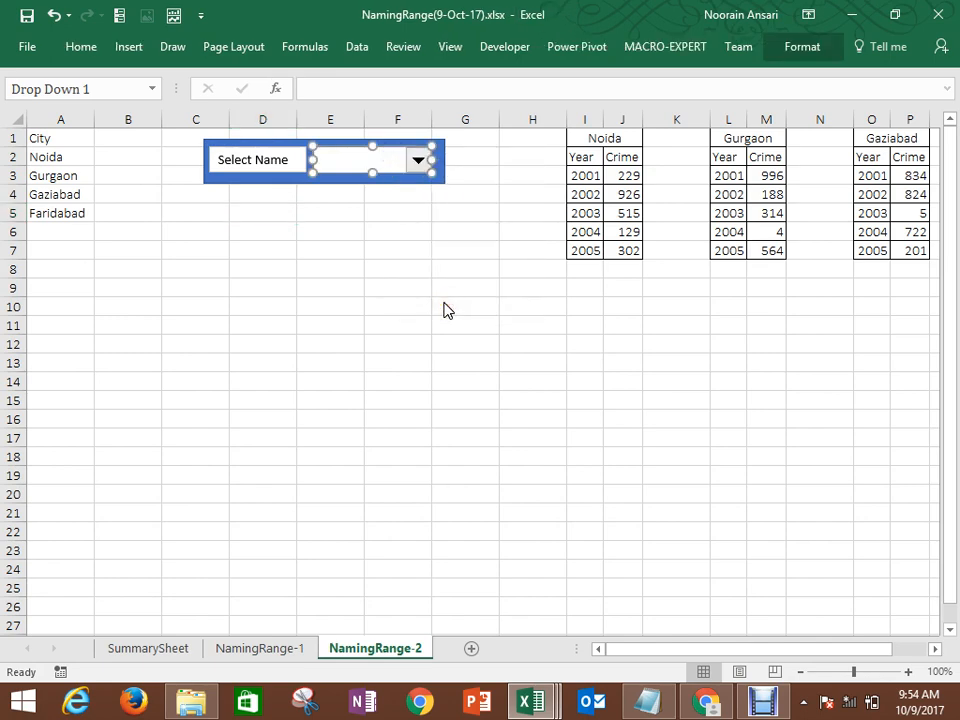
left_click(665, 148)
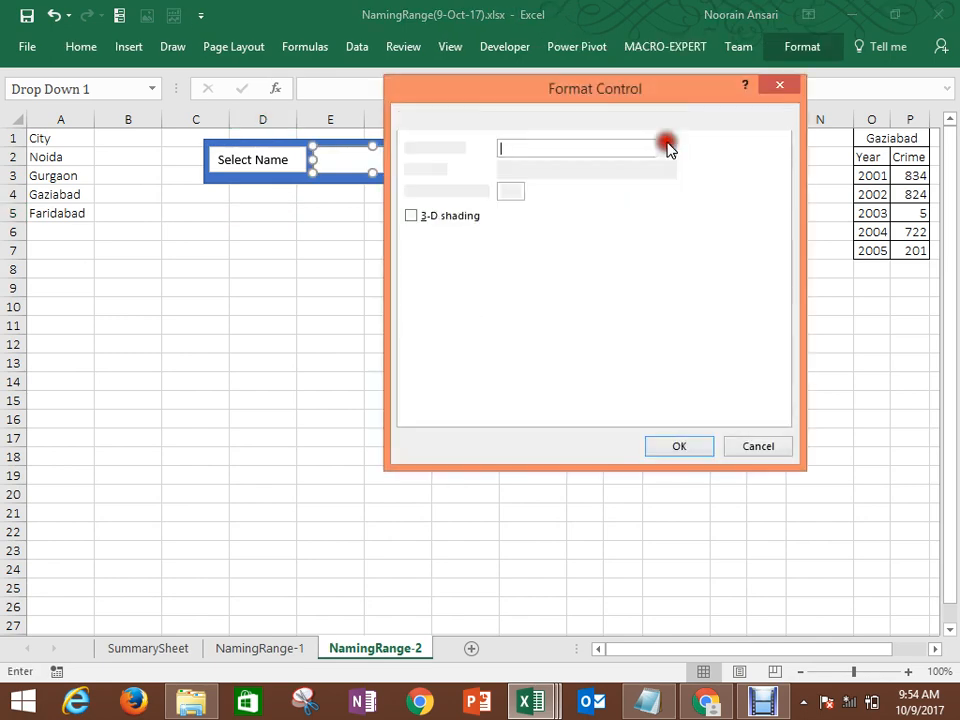
left_click_drag(74, 150, 75, 204)
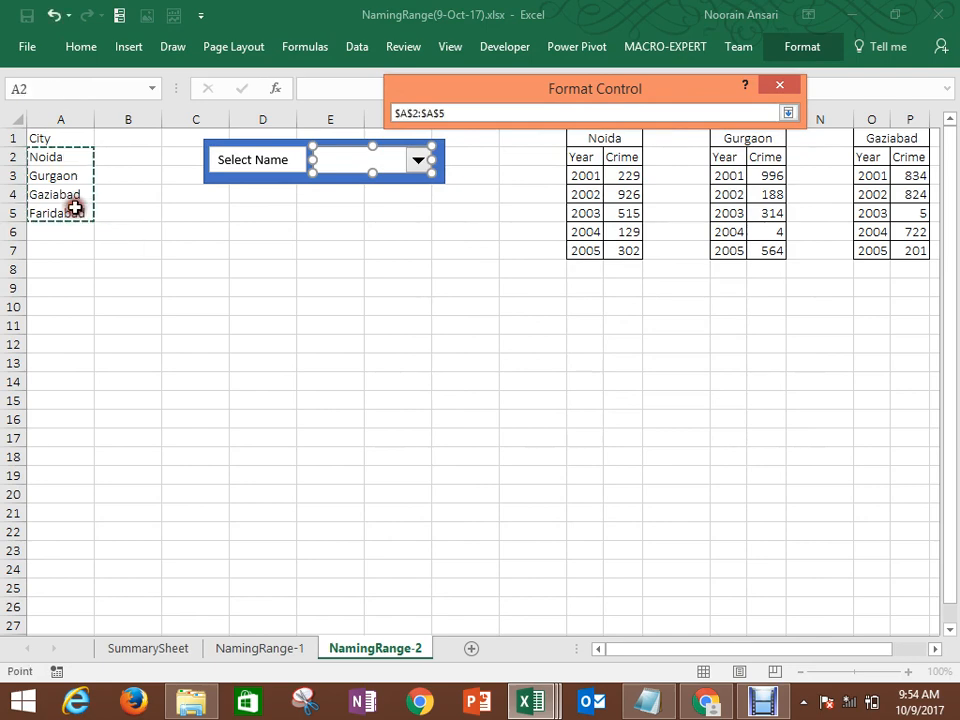
key("Return")
key("Return")
left_click(240, 271)
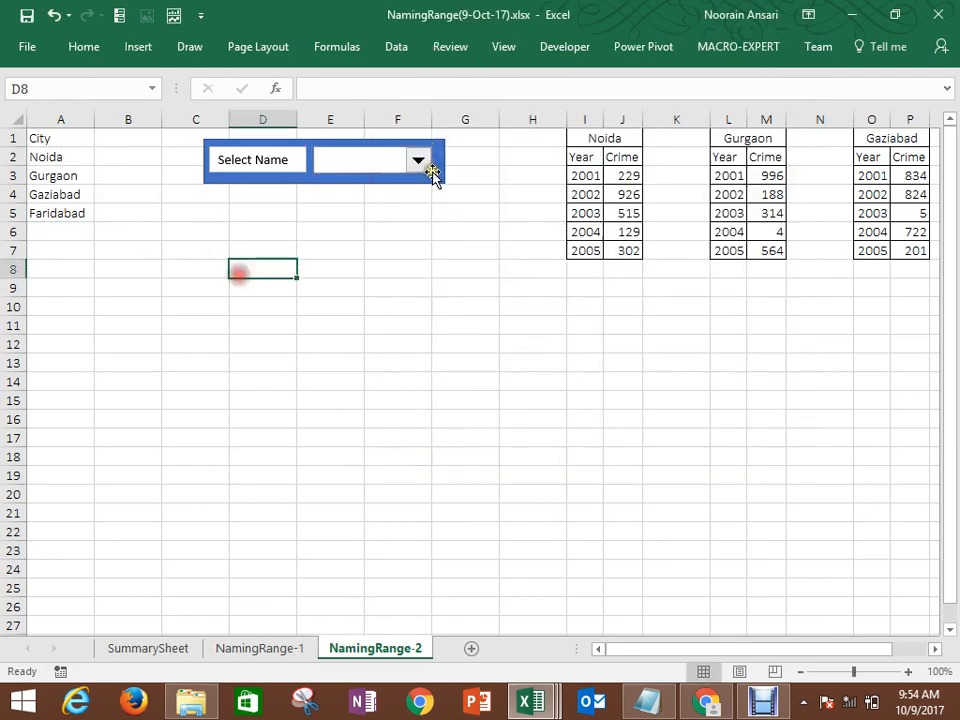
left_click(418, 163)
left_click(392, 181)
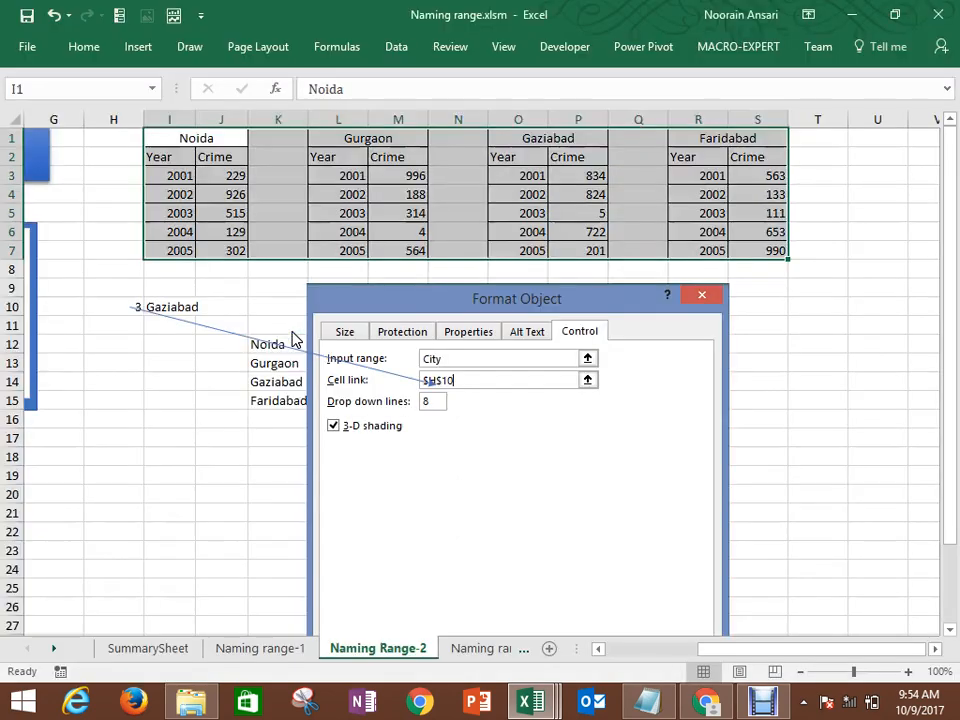
Step: Examine the finished dashboard in Naming range.xlsm, from the linked cell beside the city tables back to the drop-down and Crime chart
left_click(210, 313)
key("Left")
key("Left")
key("Left")
key("Left")
key("Left")
key("Left")
key("Left")
key("Left")
key("Left")
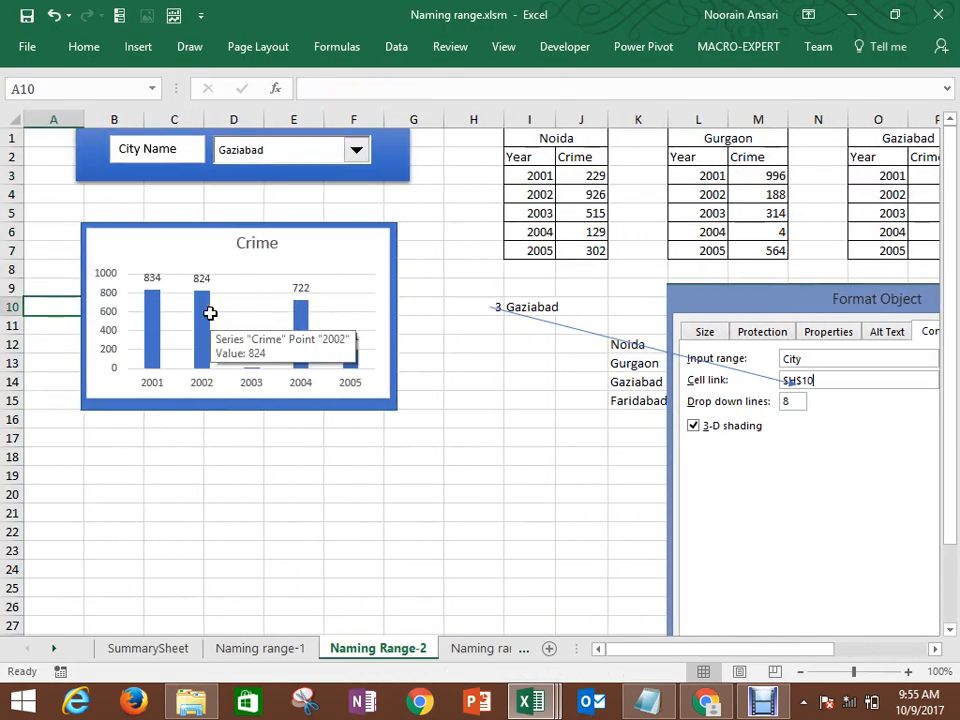
key("Up")
key("Up")
key("Up")
key("Up")
key("Up")
key("Up")
key("Up")
key("Up")
key("Up")
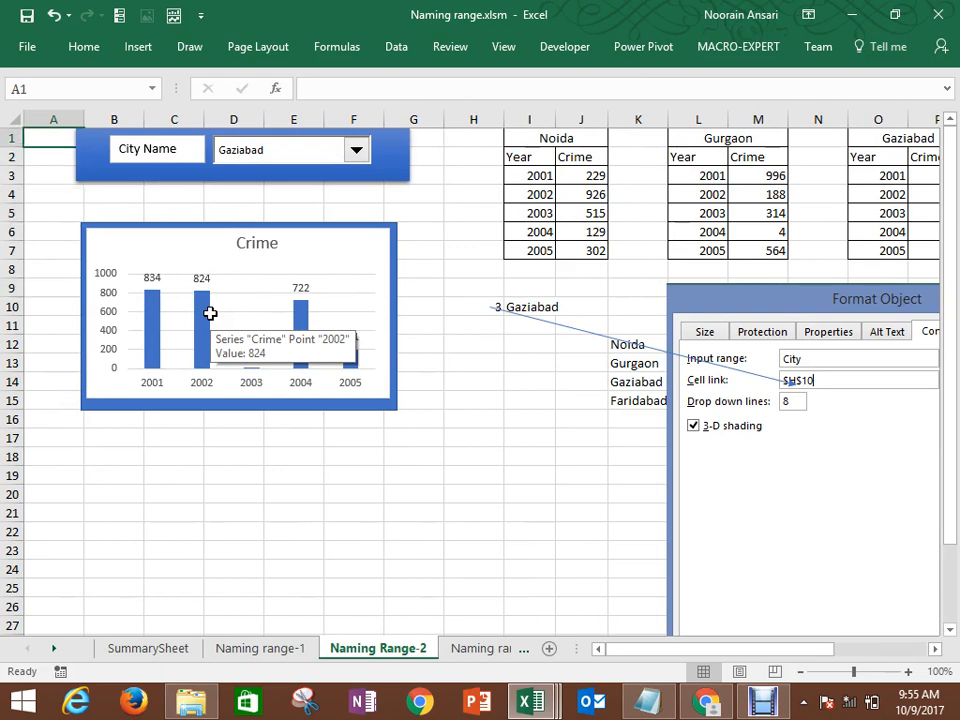
Step: Temporarily move and delete the Crime chart to inspect the table behind it, and undo the changes
mouse_move(334, 227)
left_mouse_down()
mouse_move(323, 436)
mouse_move(334, 281)
mouse_move(349, 221)
left_mouse_up()
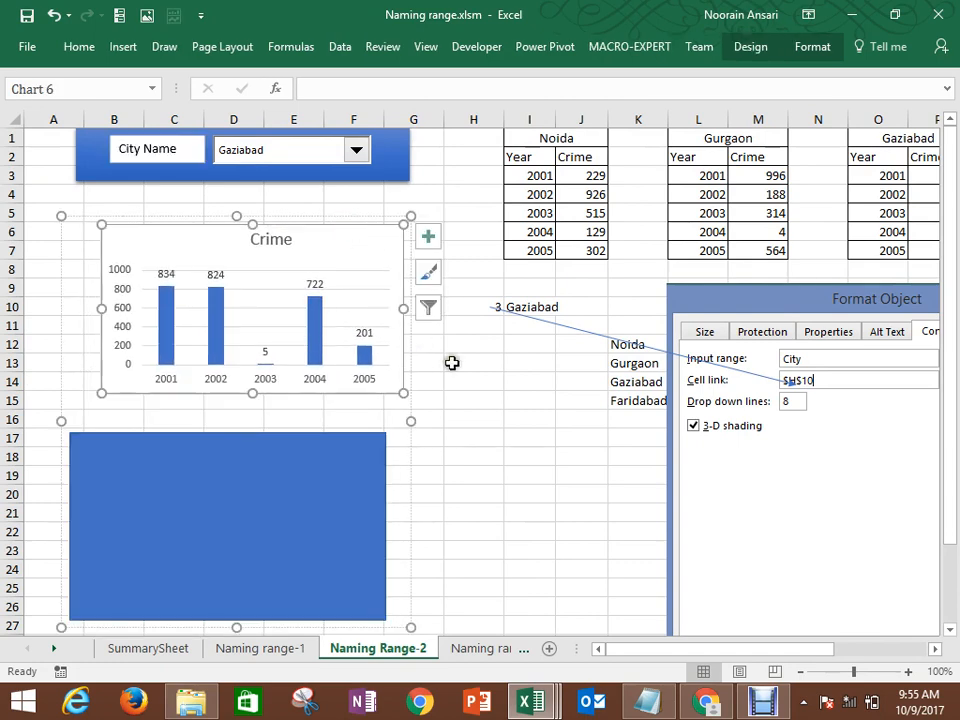
left_click(452, 363)
left_click(324, 238)
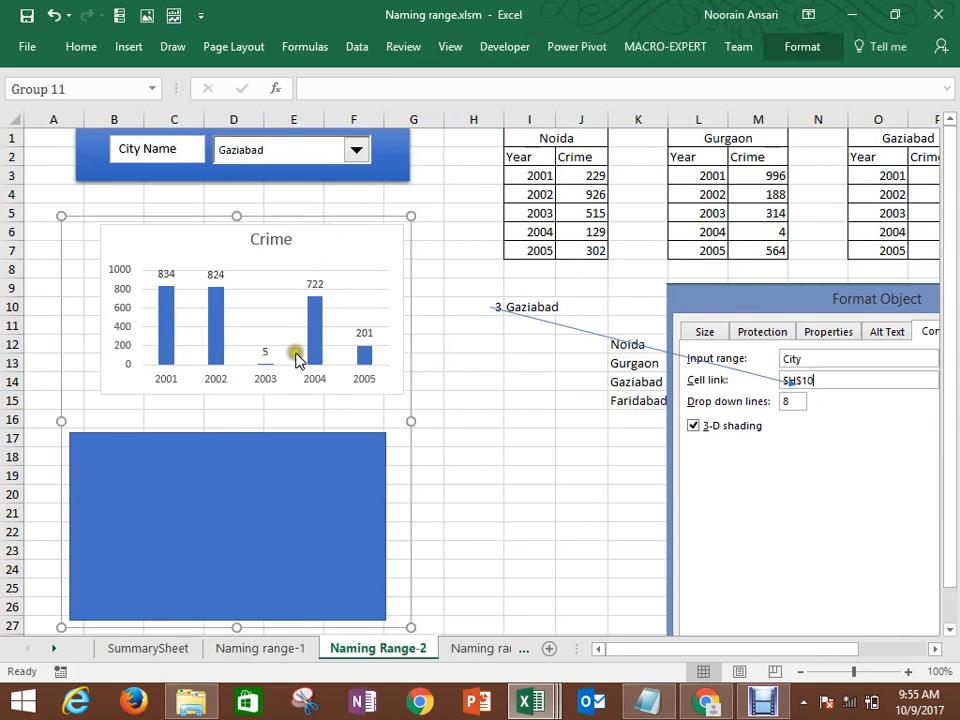
left_click(274, 230)
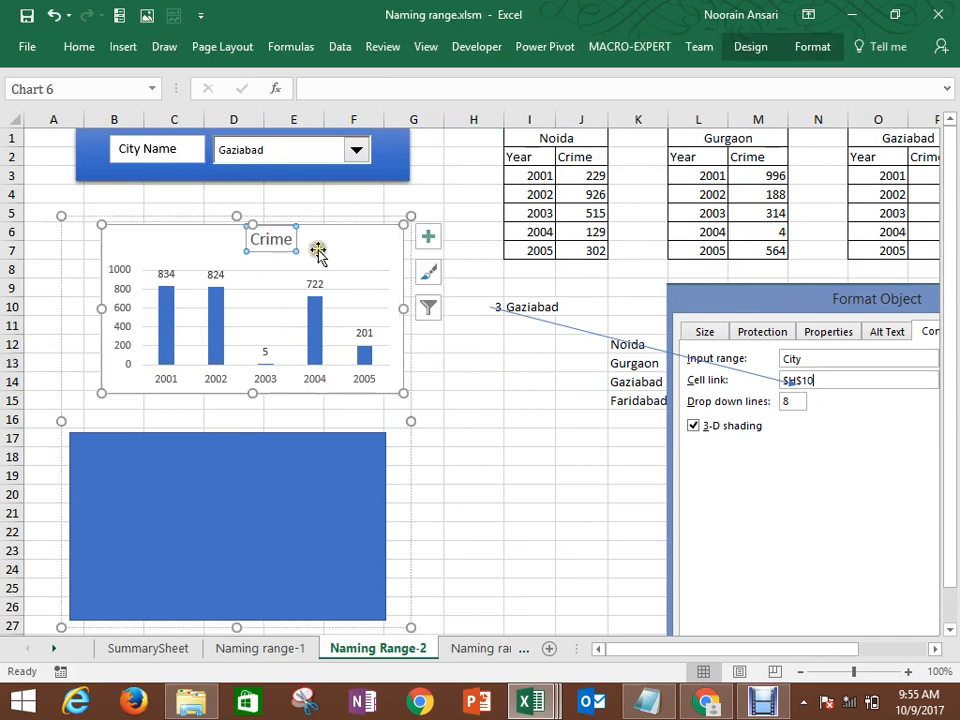
left_click(372, 228)
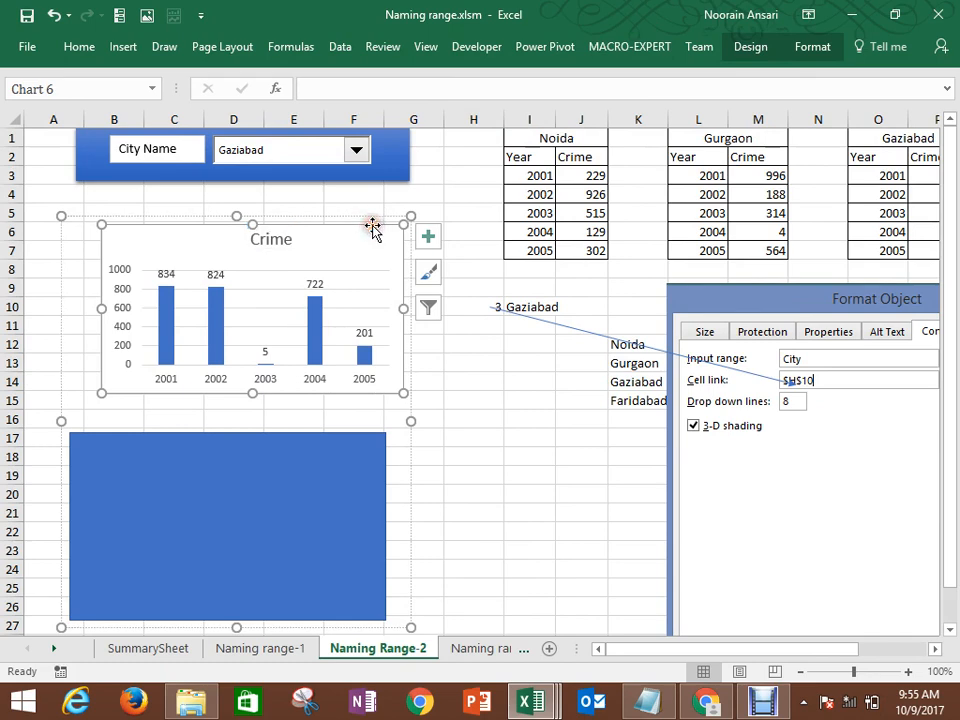
key("Delete")
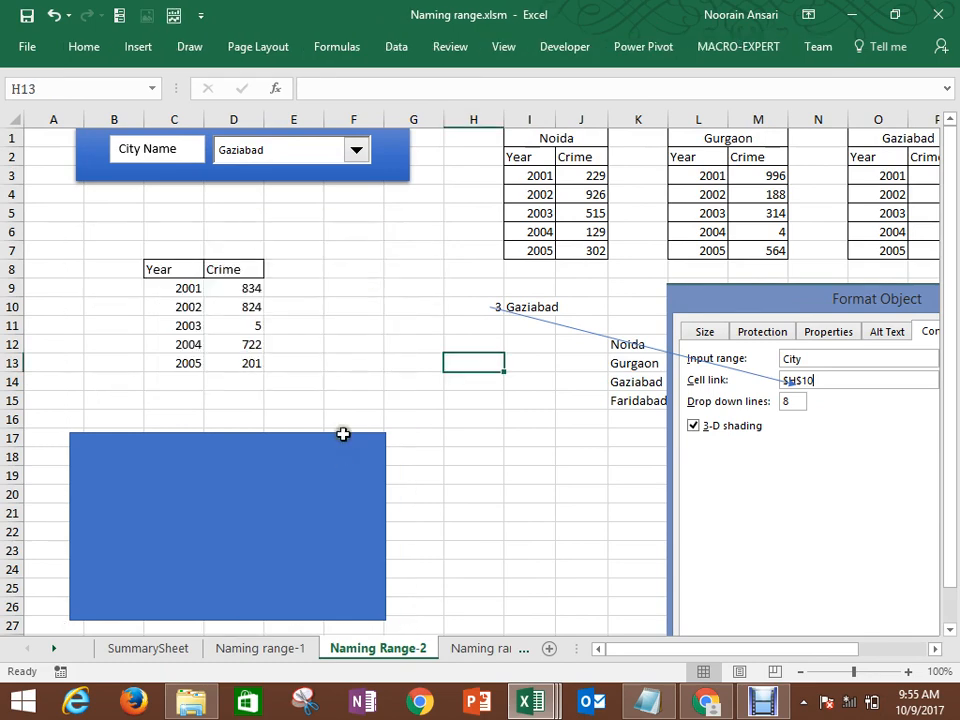
key("ctrl+z")
key("ctrl+z")
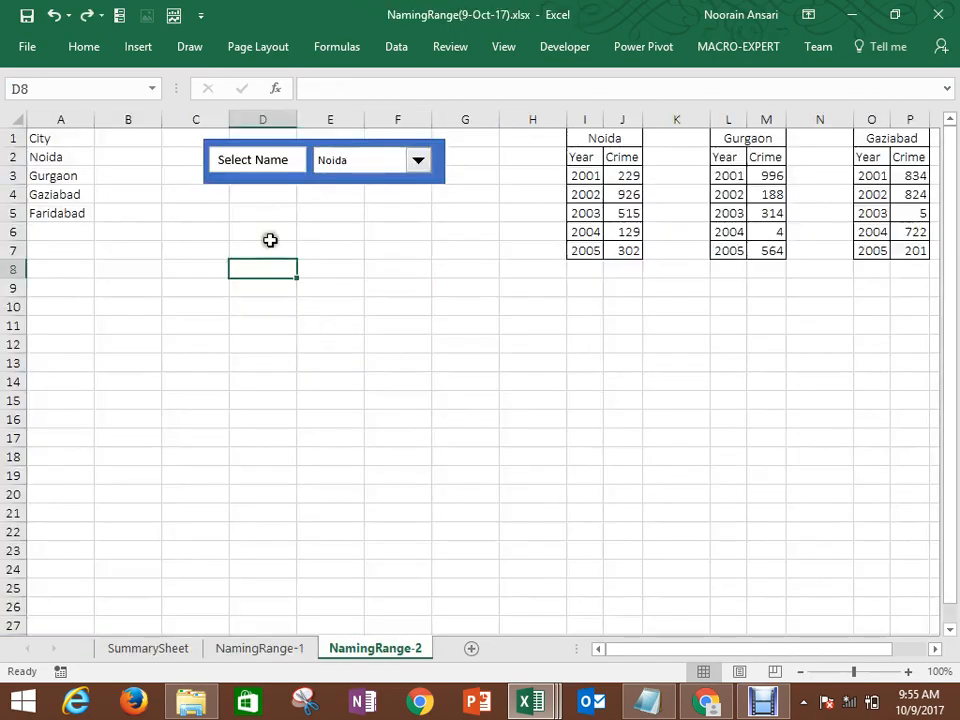
Step: In the NamingRange(9-Oct-17).xlsx workbook, link the Select Name drop-down to cell $A$13 and enable its 3-D shading
left_click(350, 165)
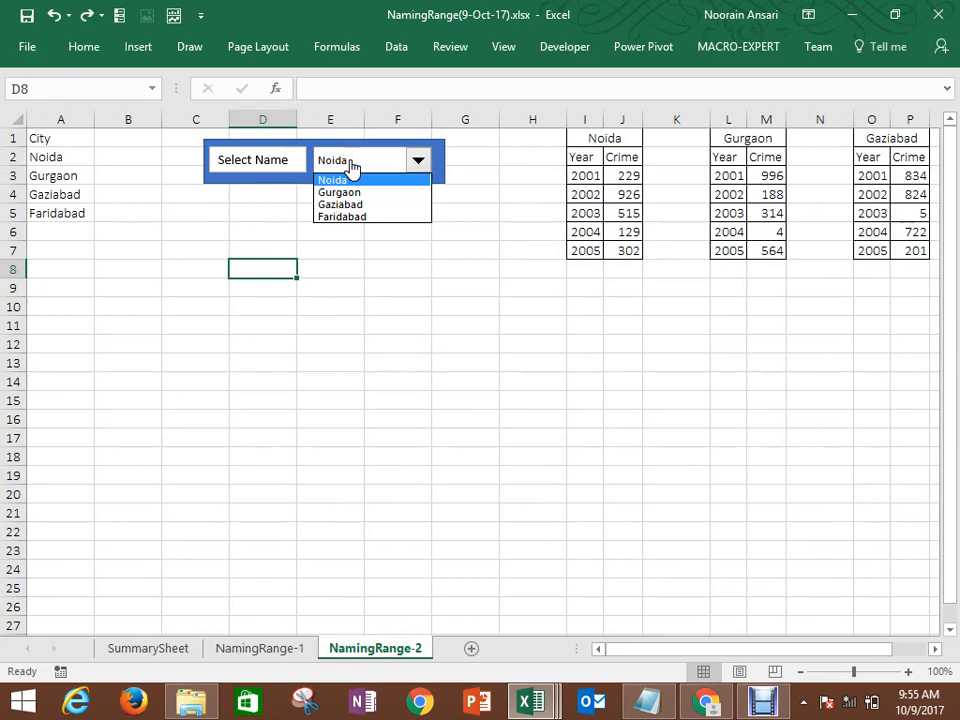
left_click(336, 184)
left_click(128, 288)
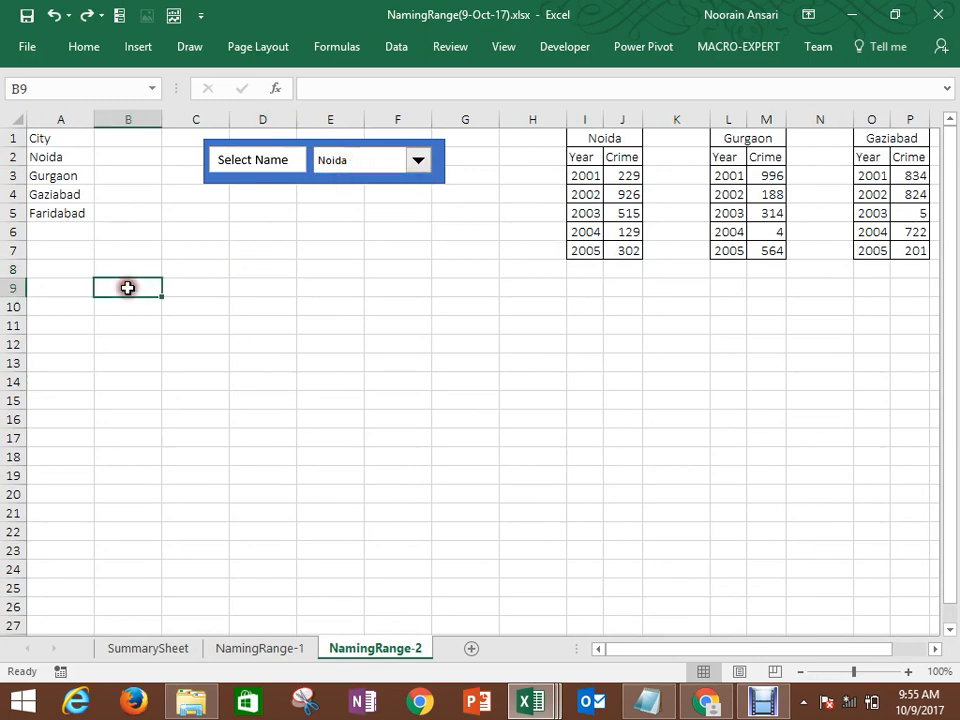
right_click(336, 170)
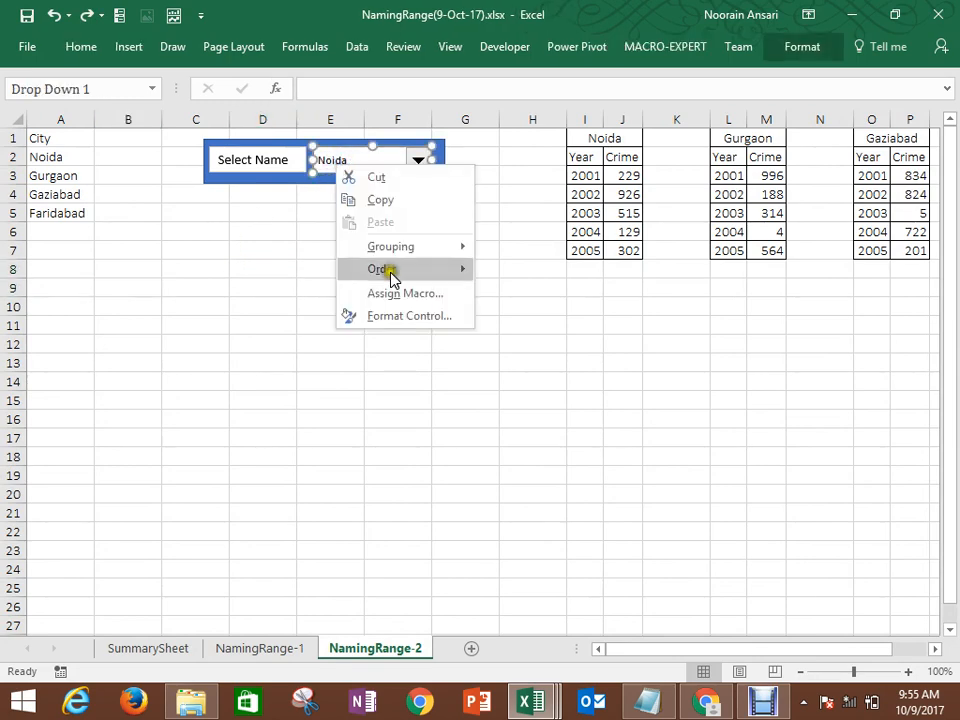
left_click(388, 313)
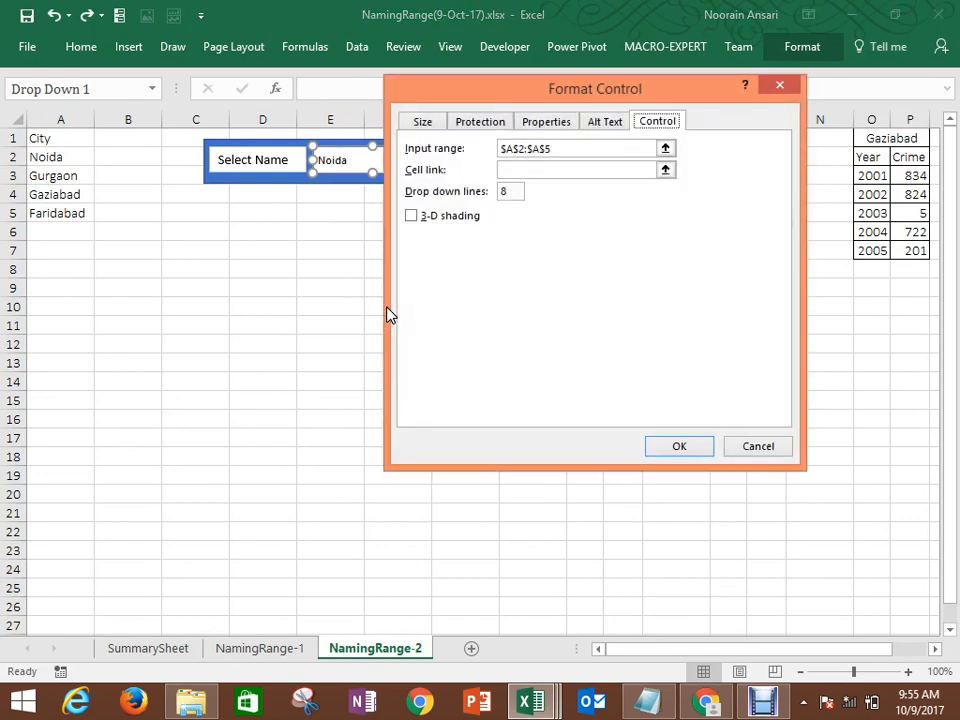
left_click(412, 216)
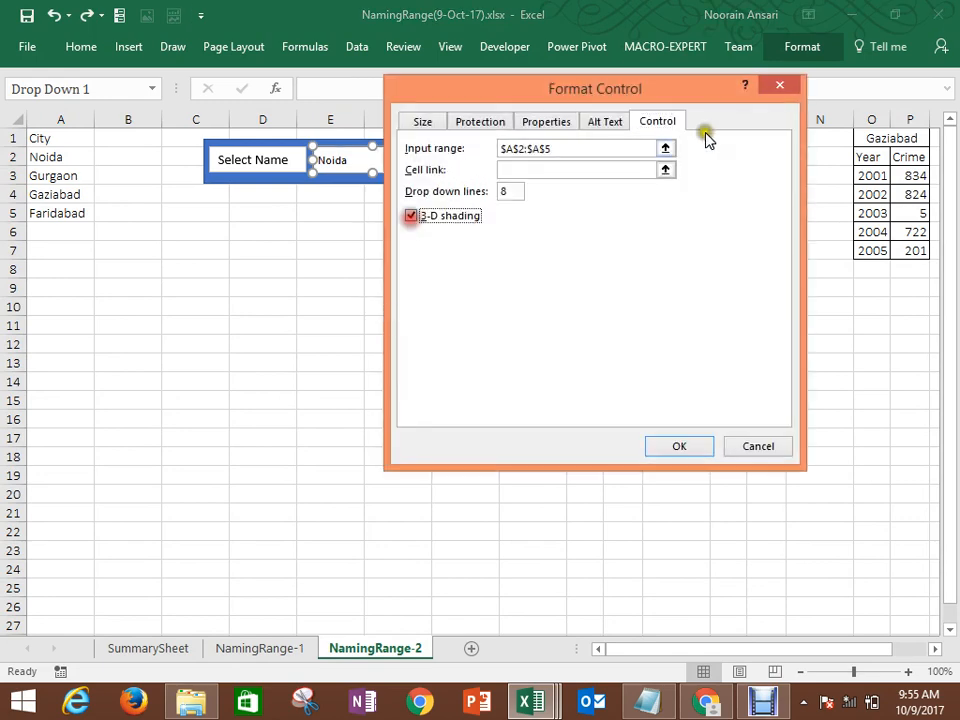
left_click(665, 169)
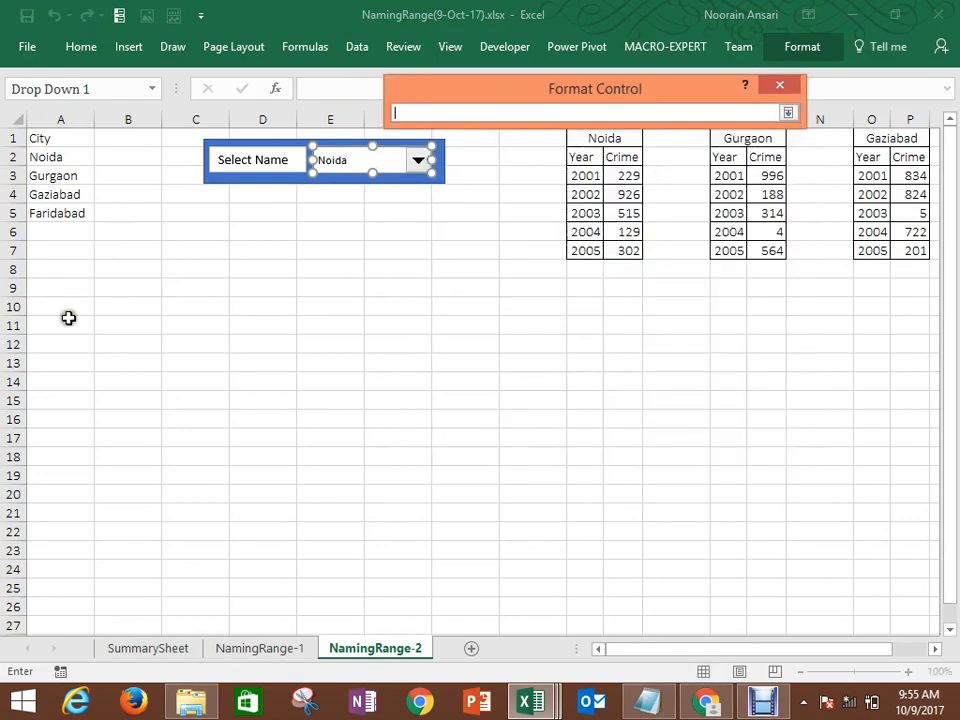
left_click(68, 369)
key("Return")
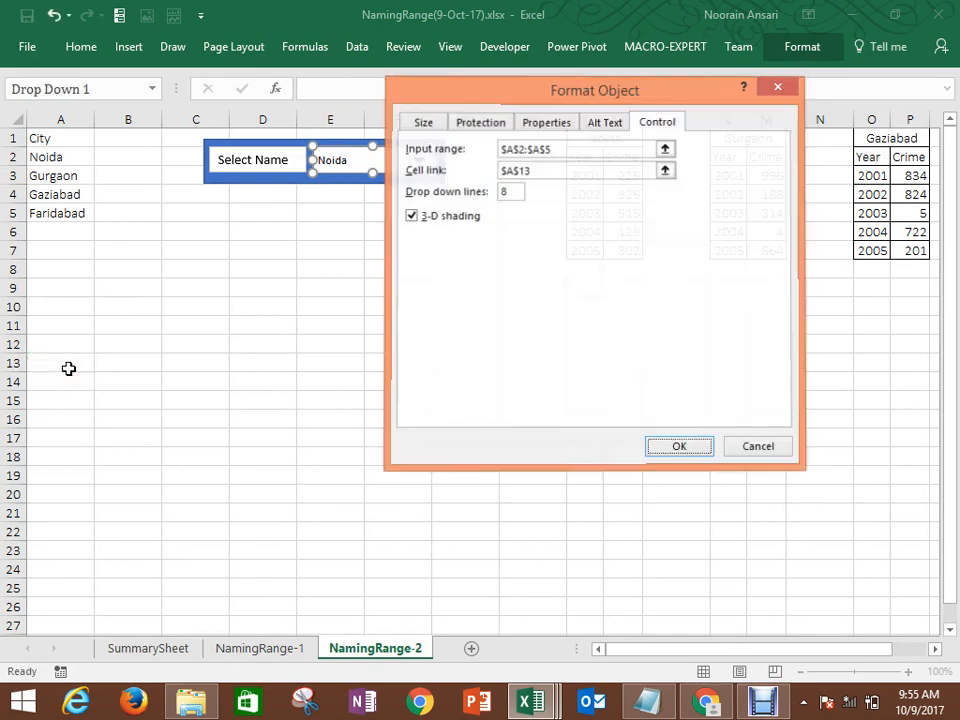
key("Return")
left_click(231, 385)
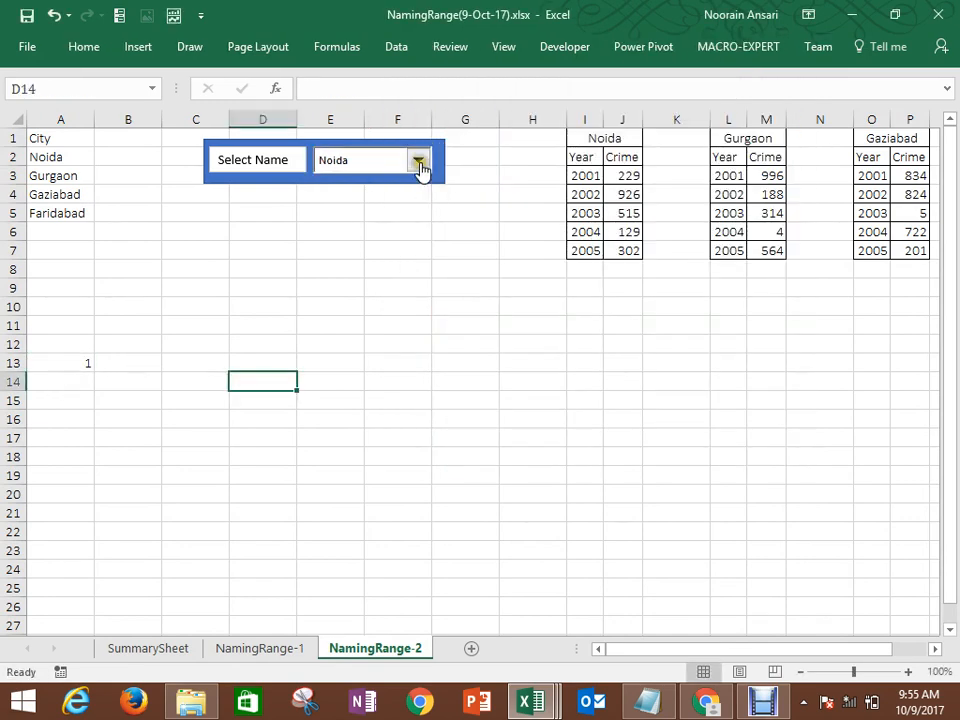
Step: Test the drop-down's cell link by choosing Gurgaon and Gaziabad in turn
left_click(419, 162)
left_click(384, 192)
left_click(418, 162)
left_click(372, 206)
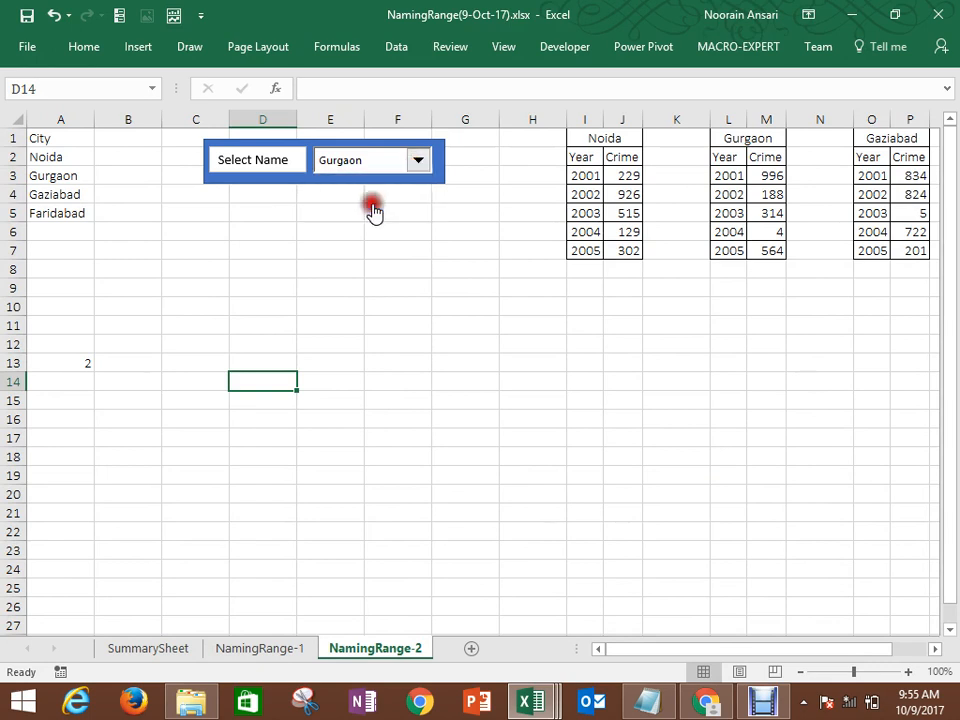
Step: Enter a CHOOSE formula in A14 that uses A13 as the index and A2, A3, A4 and A5 as the values
left_click(74, 384)
type("=")
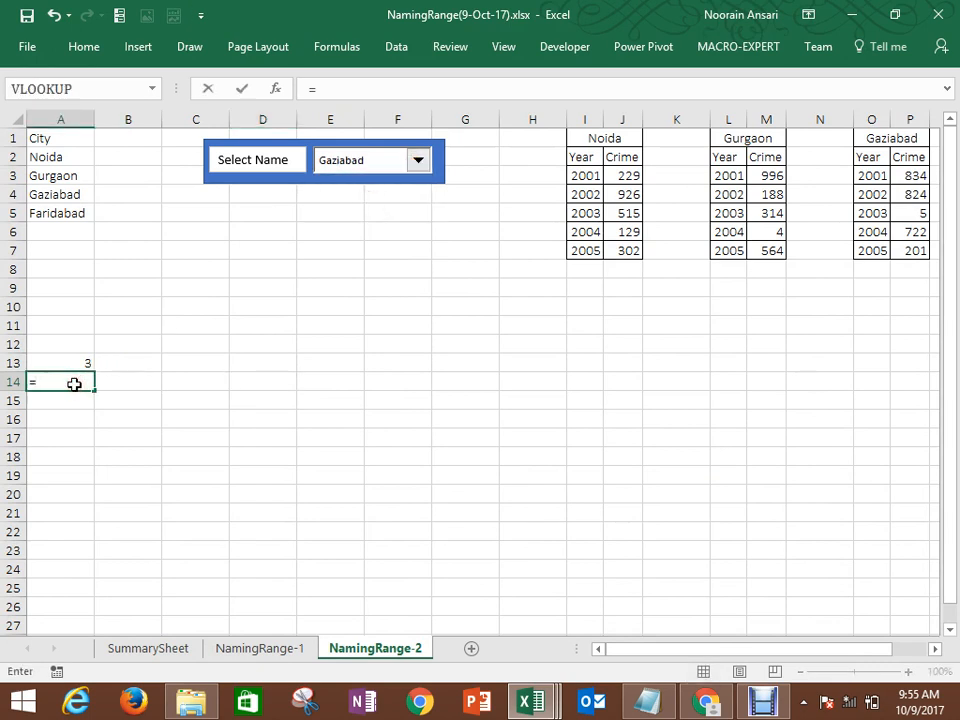
type("cho")
key("Tab")
key("Up")
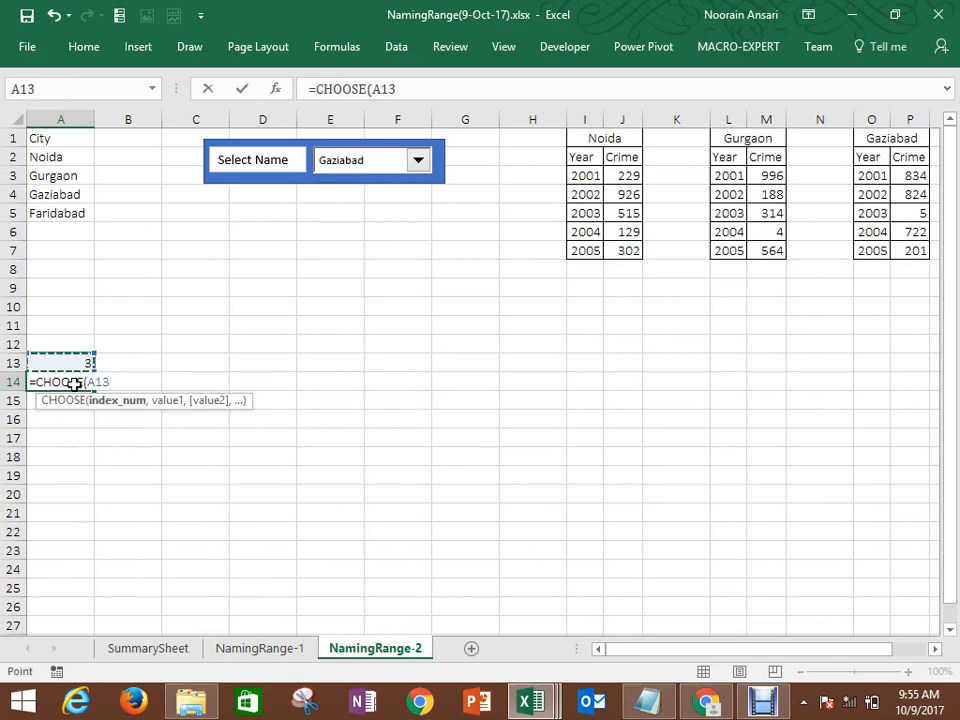
type(",")
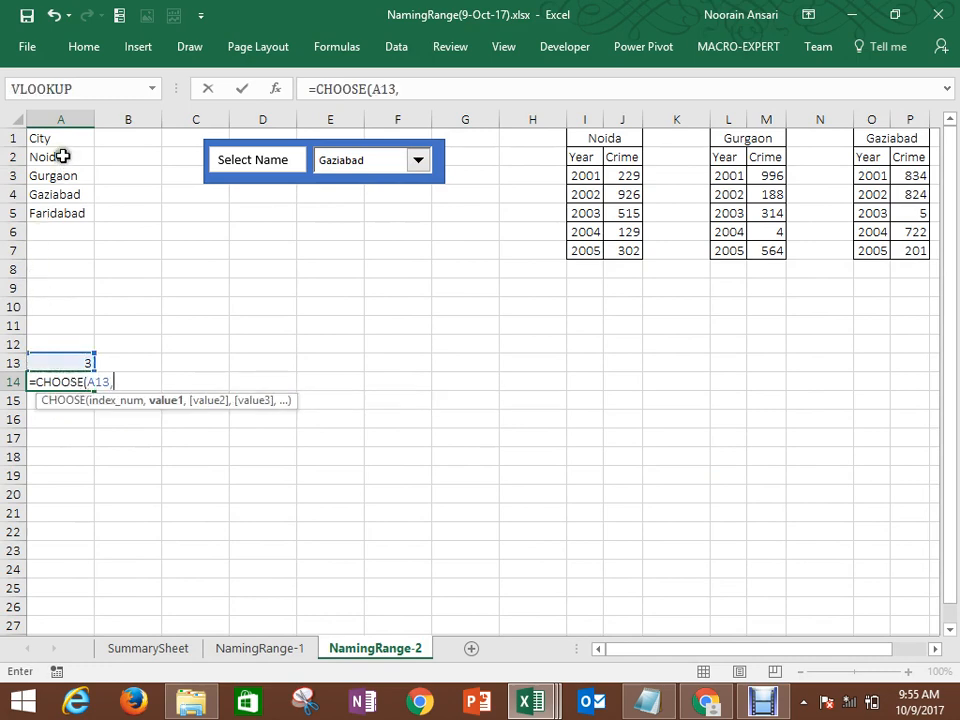
left_click(62, 157)
type(",")
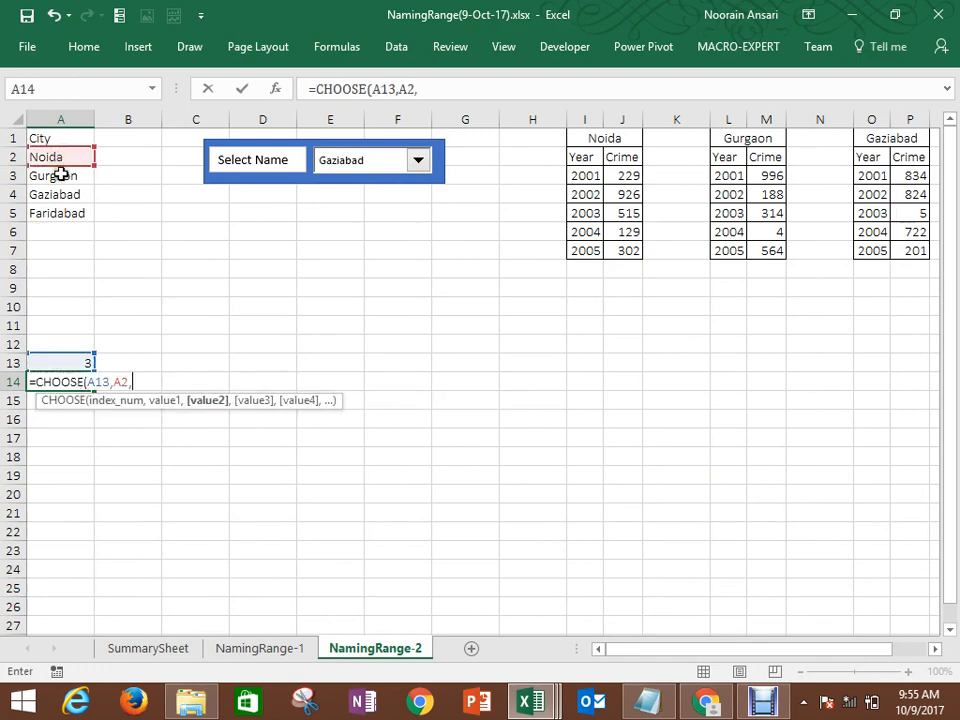
left_click(62, 175)
type(",")
left_click(60, 191)
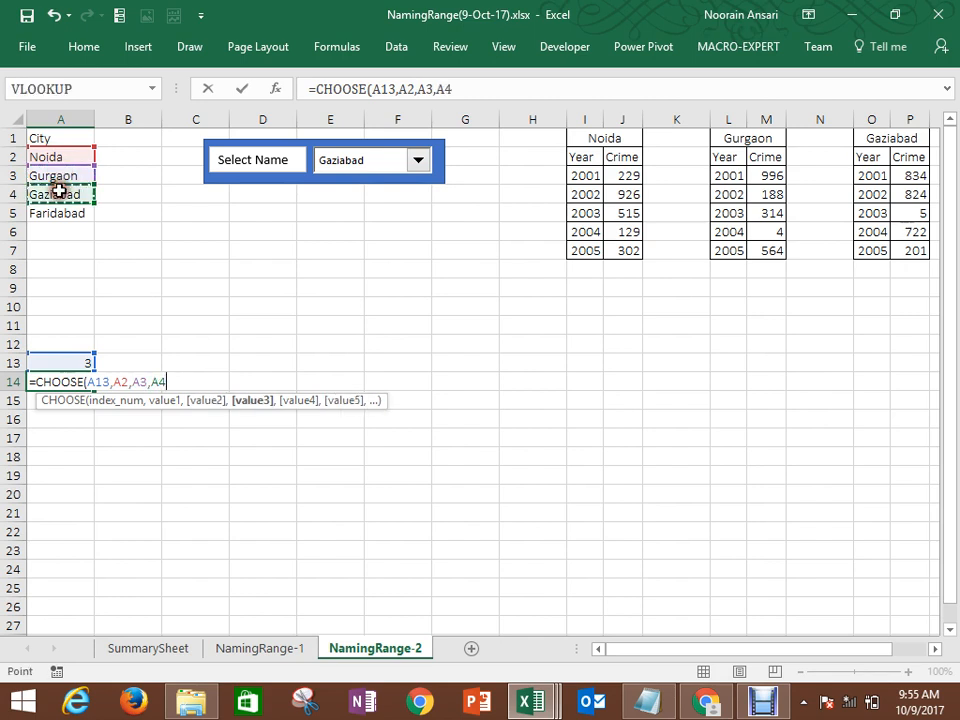
type(",")
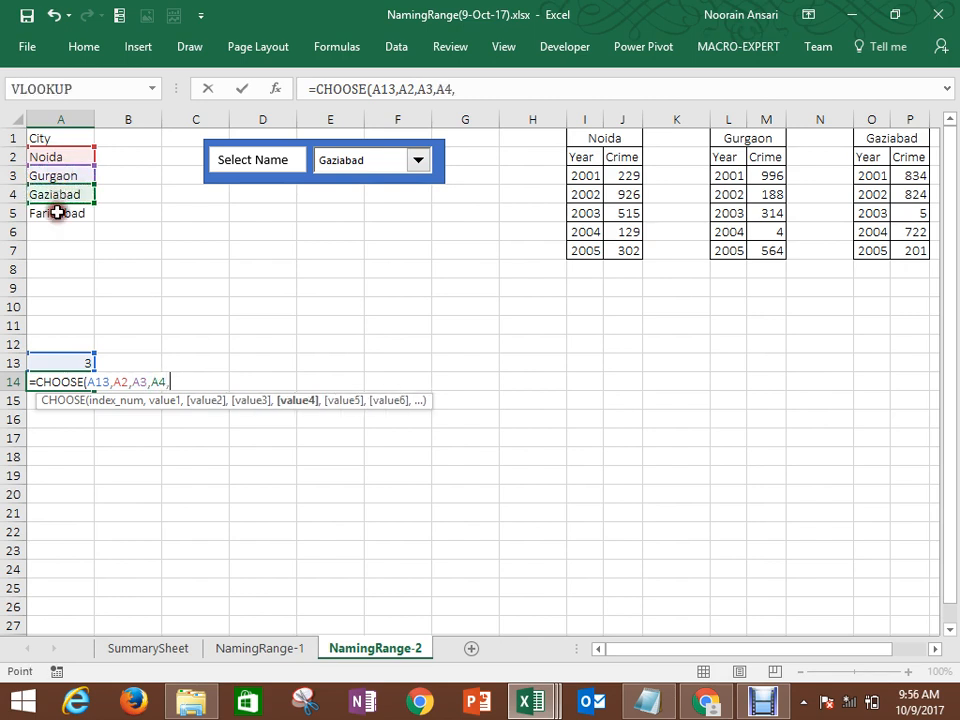
left_click(57, 213)
key("Return")
key("Return")
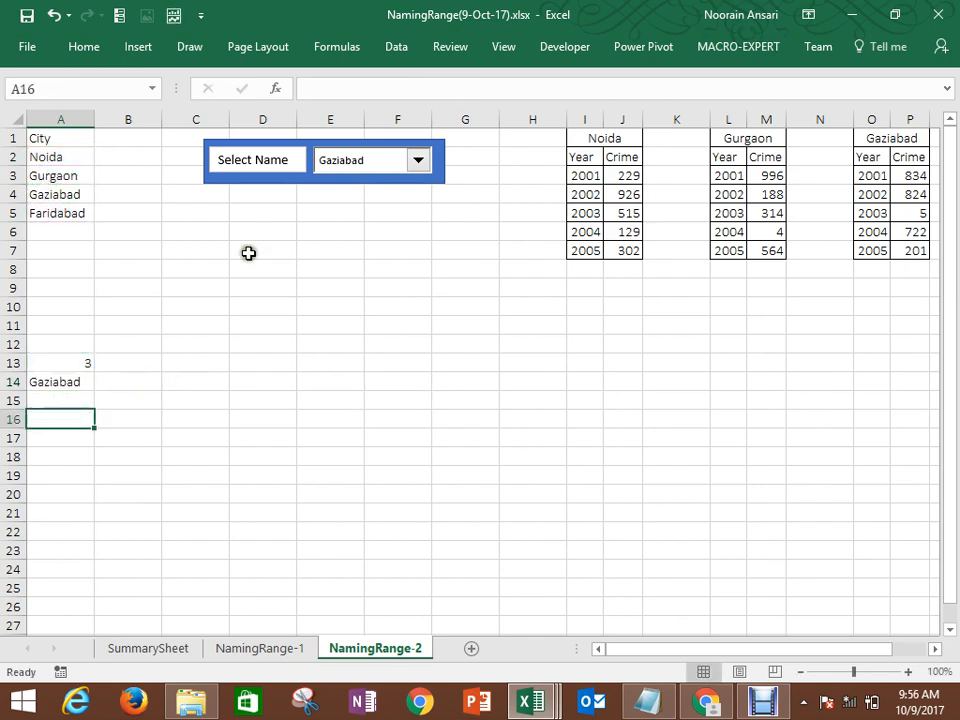
Step: Test the CHOOSE formula by picking Gurgaon and Faridabad in the drop-down, ending on Gurgaon
left_click(343, 172)
left_click(335, 192)
left_click(350, 175)
left_click(336, 215)
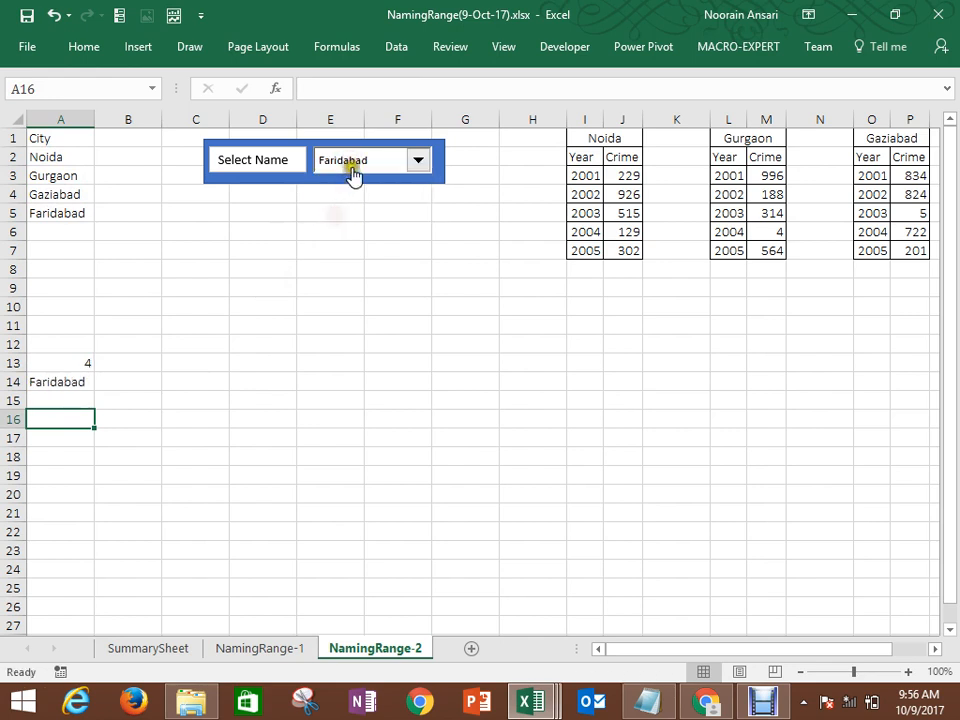
left_click(352, 173)
left_click(343, 193)
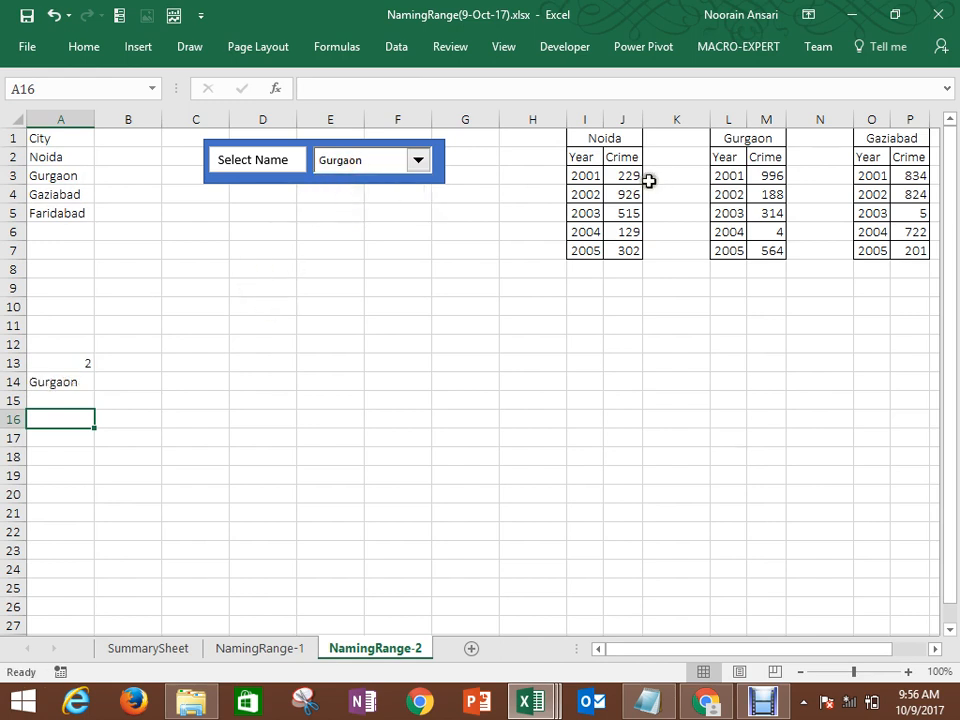
Step: Enter the array formula =INDIRECT(A14) across D8:E13 to pull in the selected city's year and crime table
left_click_drag(590, 176, 585, 250)
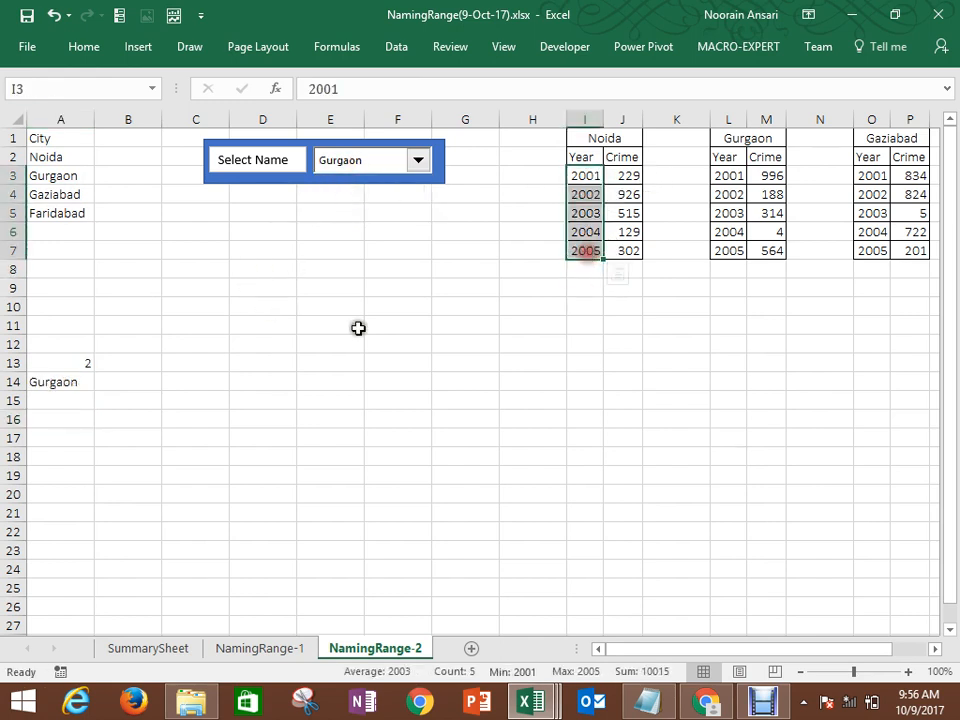
left_click_drag(269, 270, 320, 365)
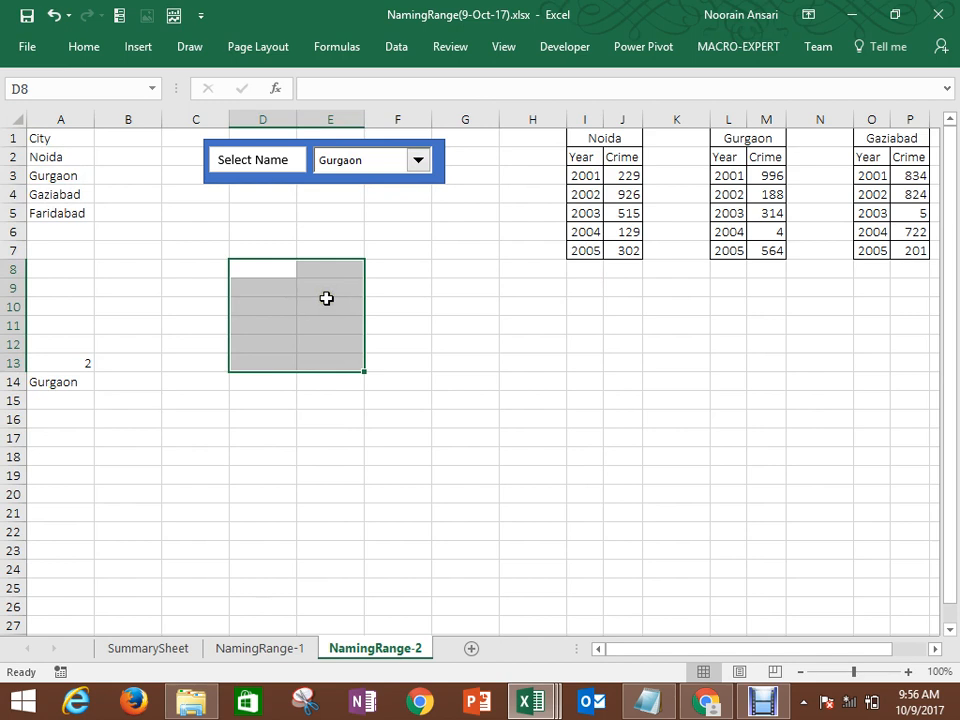
type("=")
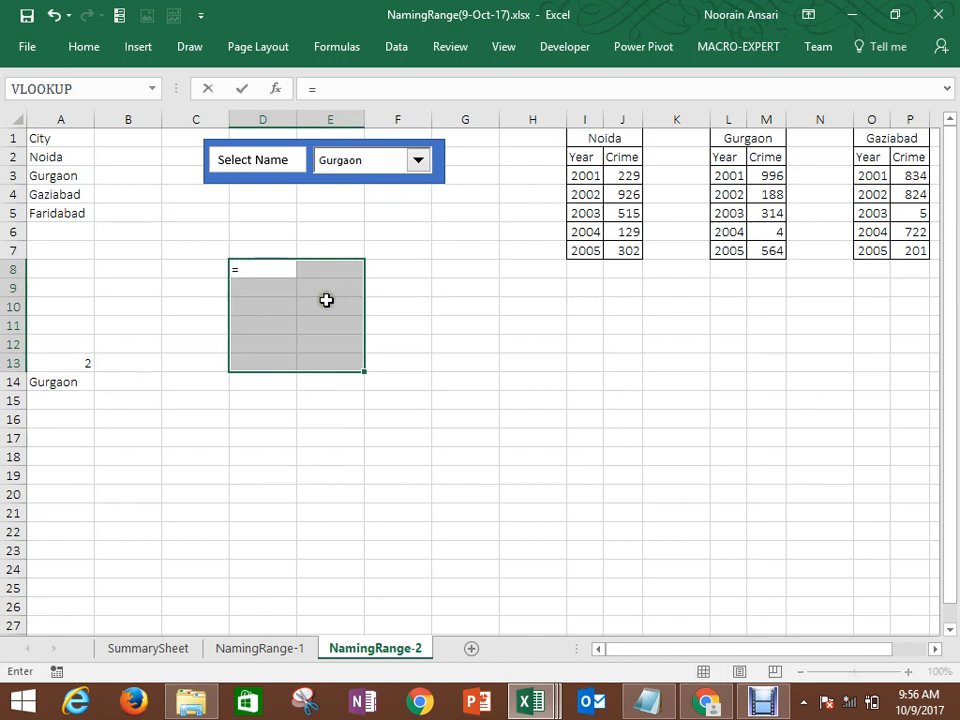
type("indi")
key("Tab")
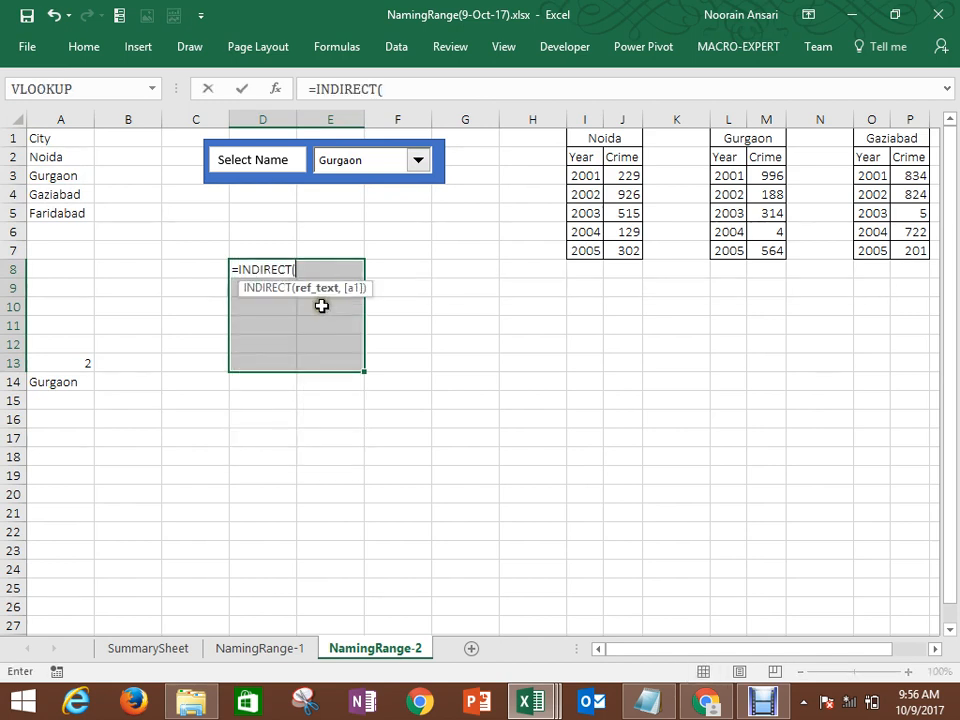
left_click(66, 382)
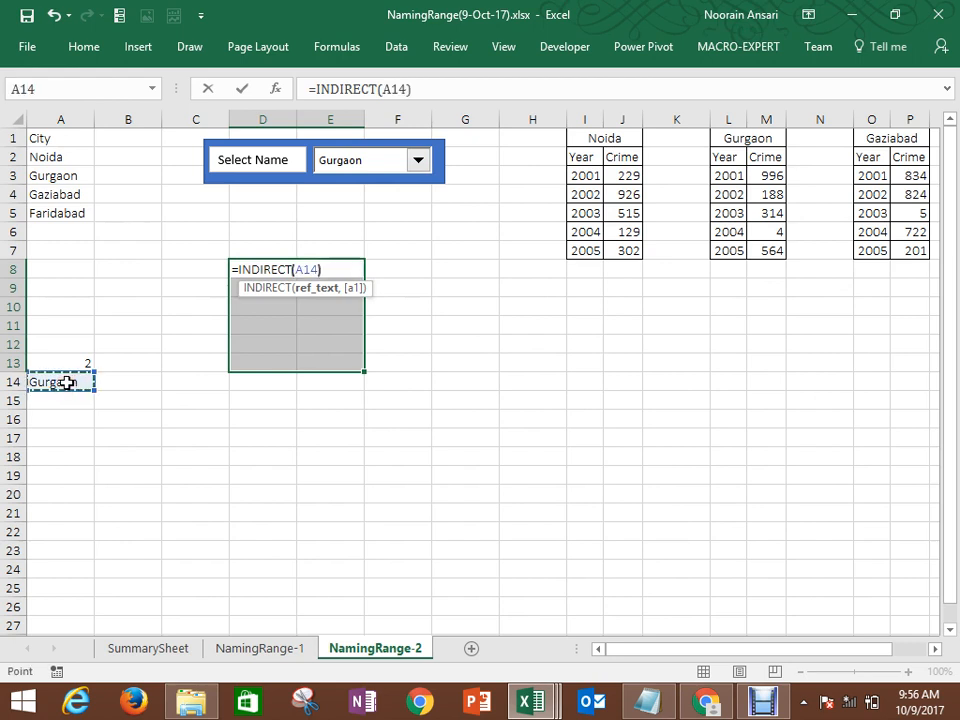
key("ctrl+shift+Return")
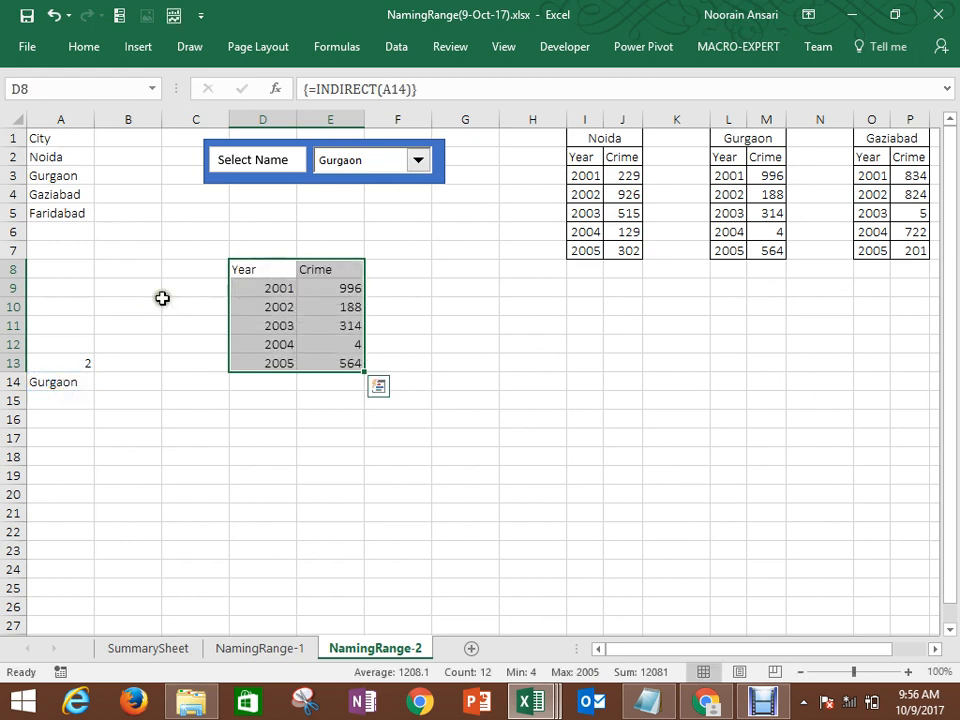
Step: Test the INDIRECT table by choosing Noida, Faridabad, Gaziabad and Gurgaon in the city drop-down
left_click(380, 163)
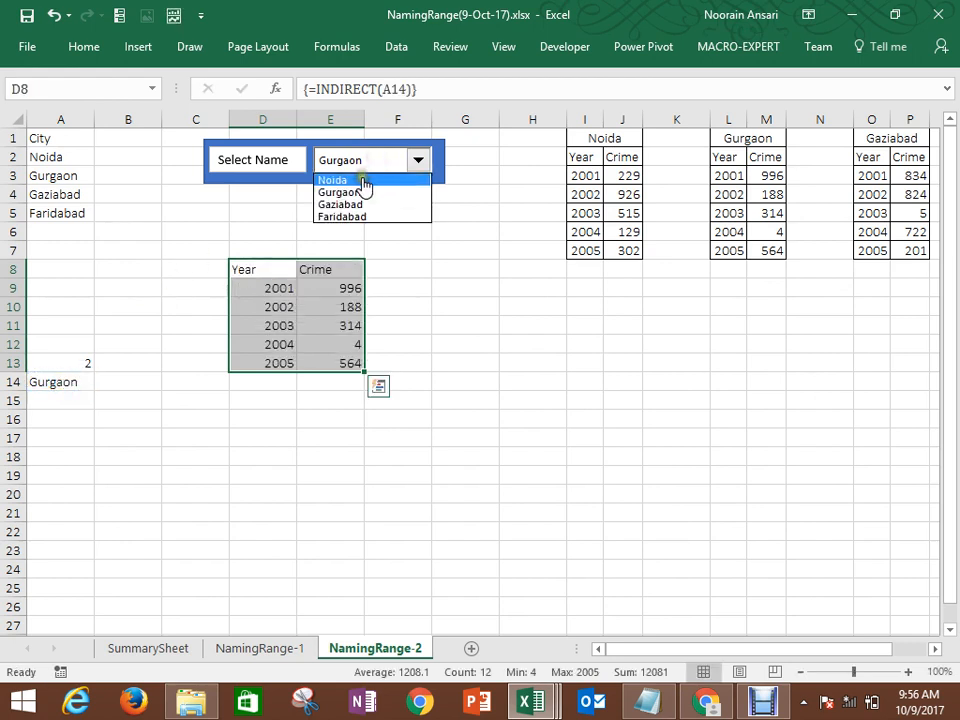
left_click(362, 181)
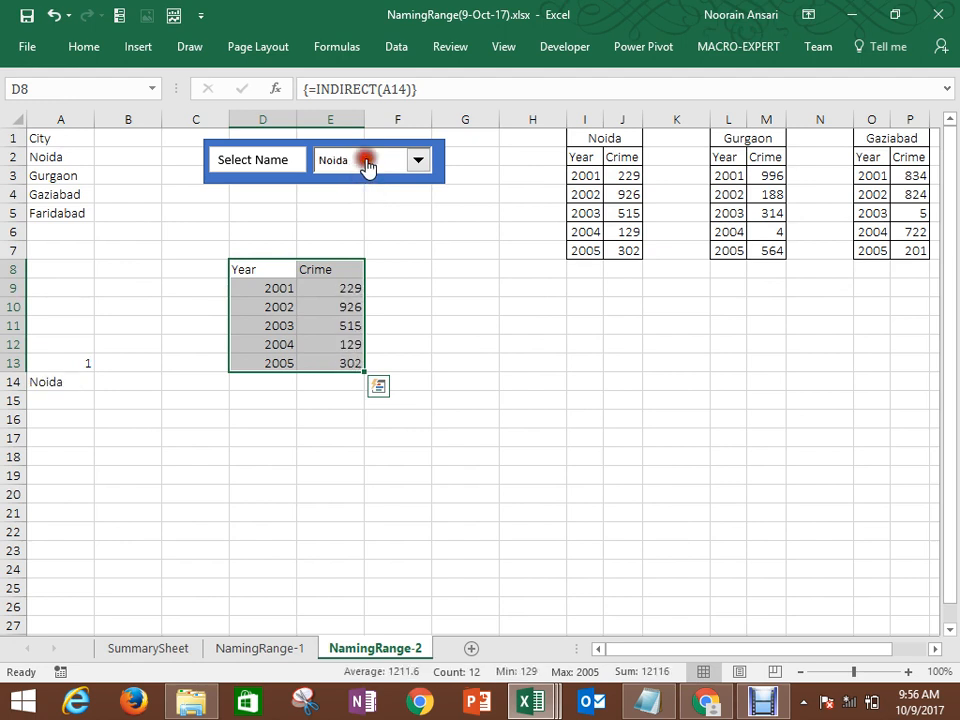
left_click(367, 167)
left_click(352, 217)
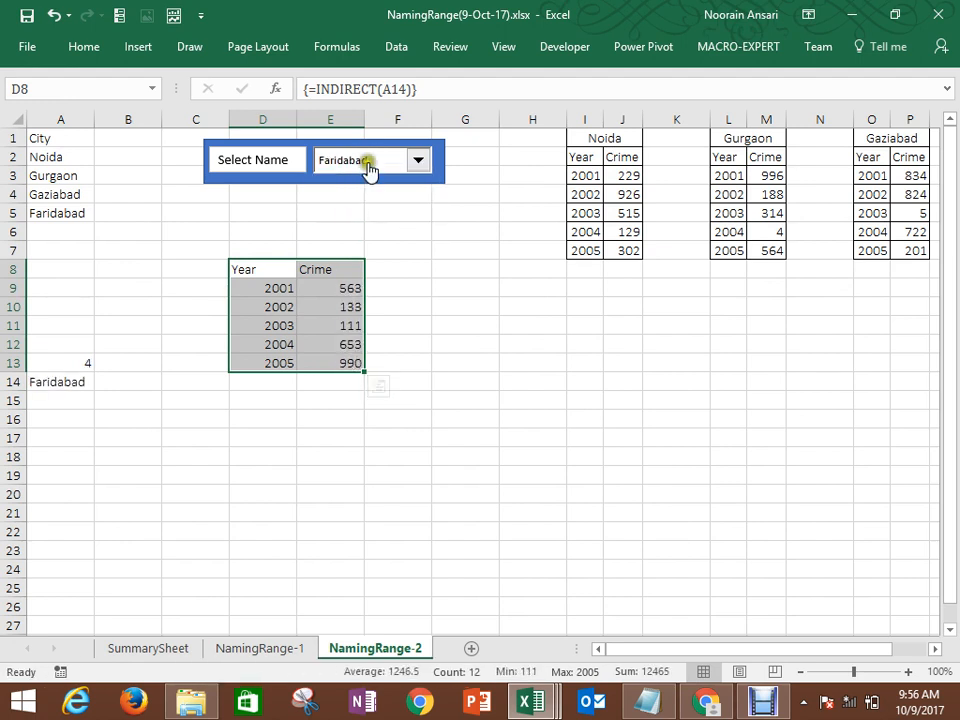
left_click(368, 170)
left_click(354, 204)
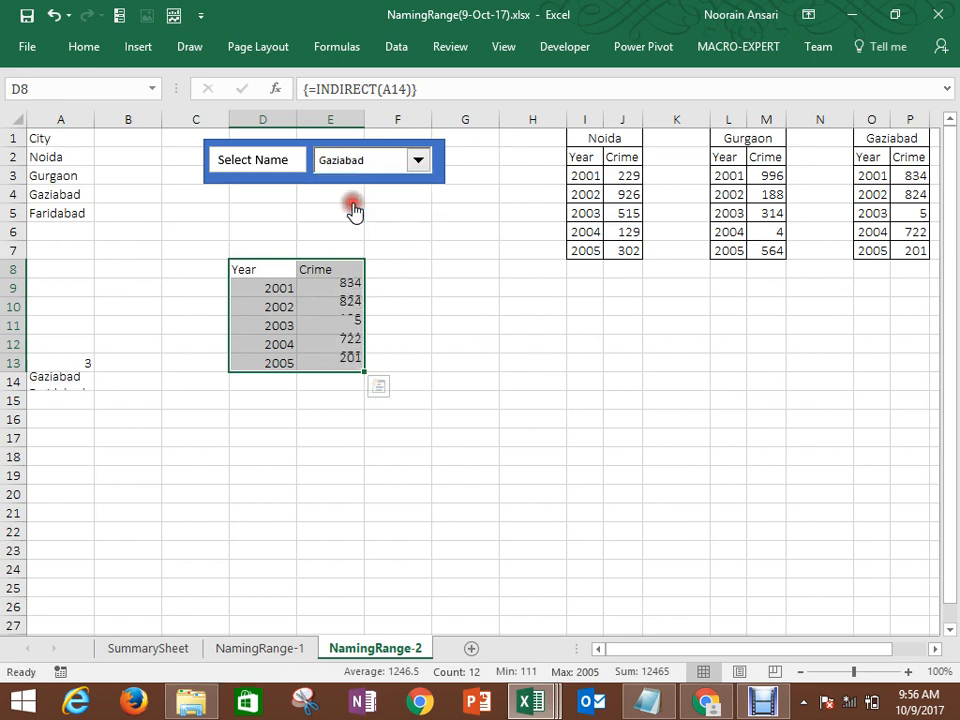
left_click(364, 168)
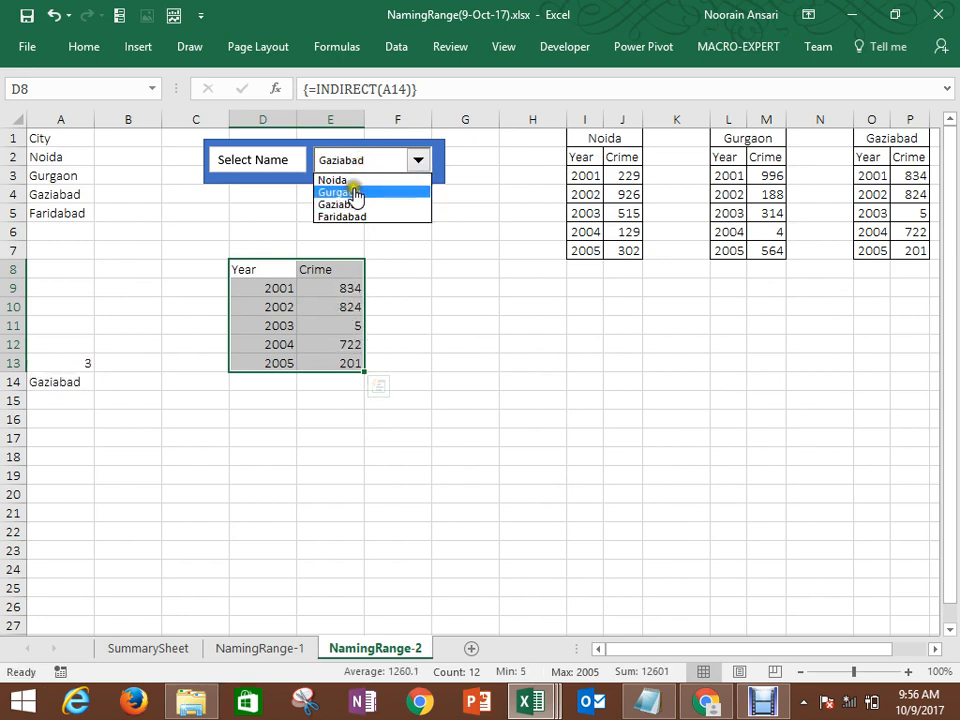
left_click(355, 193)
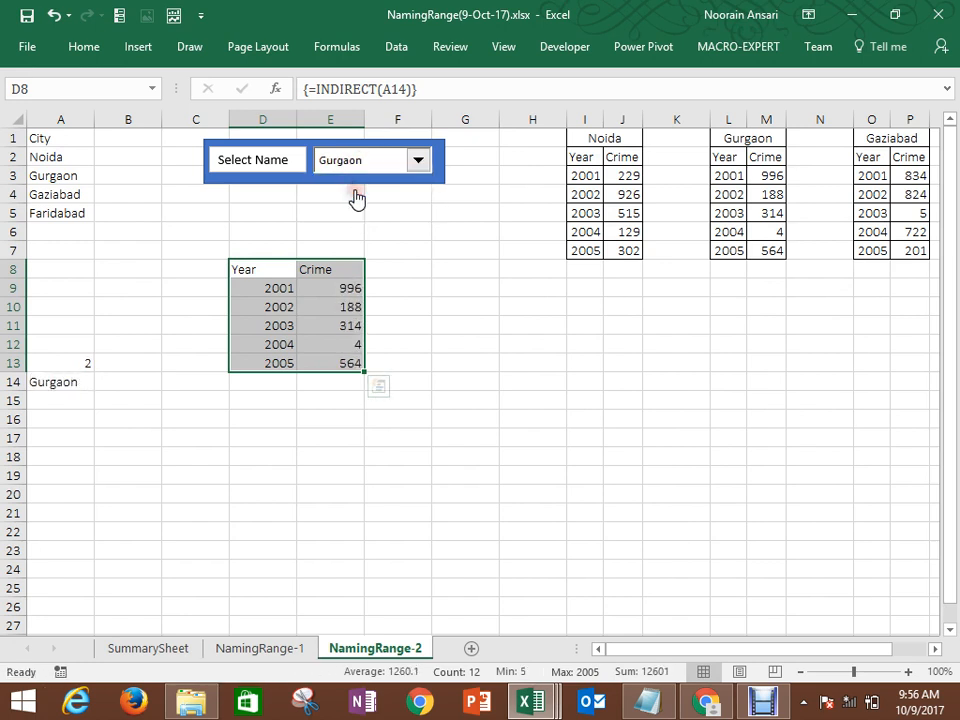
Step: Narrow column D slightly and insert the recommended column chart from the year and crime table in D8:E13
left_click(413, 247)
left_click_drag(307, 127, 288, 122)
left_click_drag(262, 271, 343, 357)
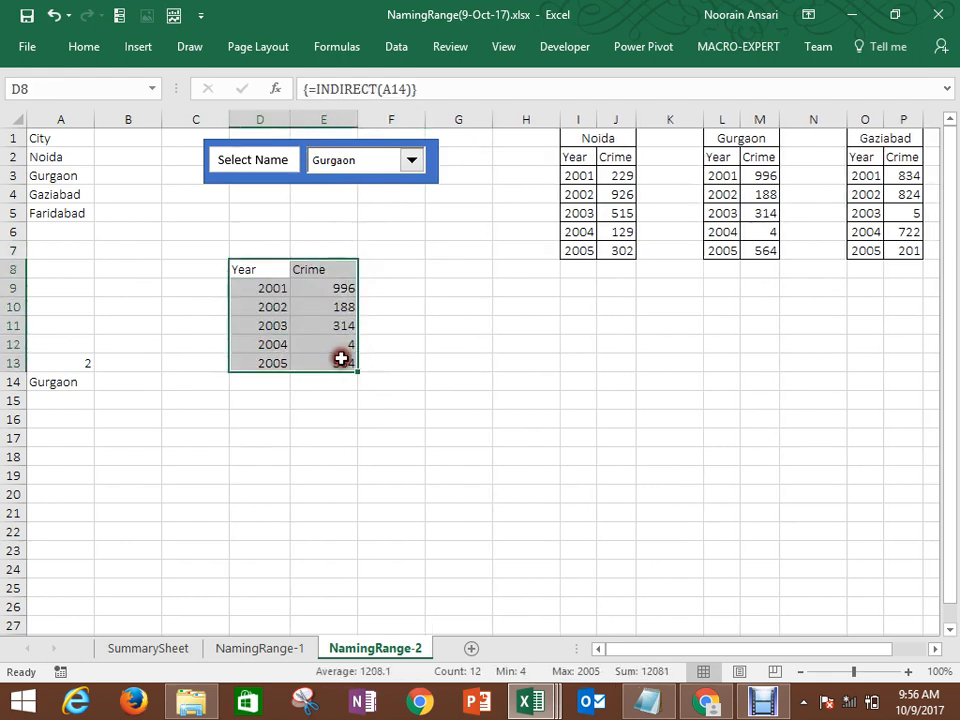
left_click(140, 53)
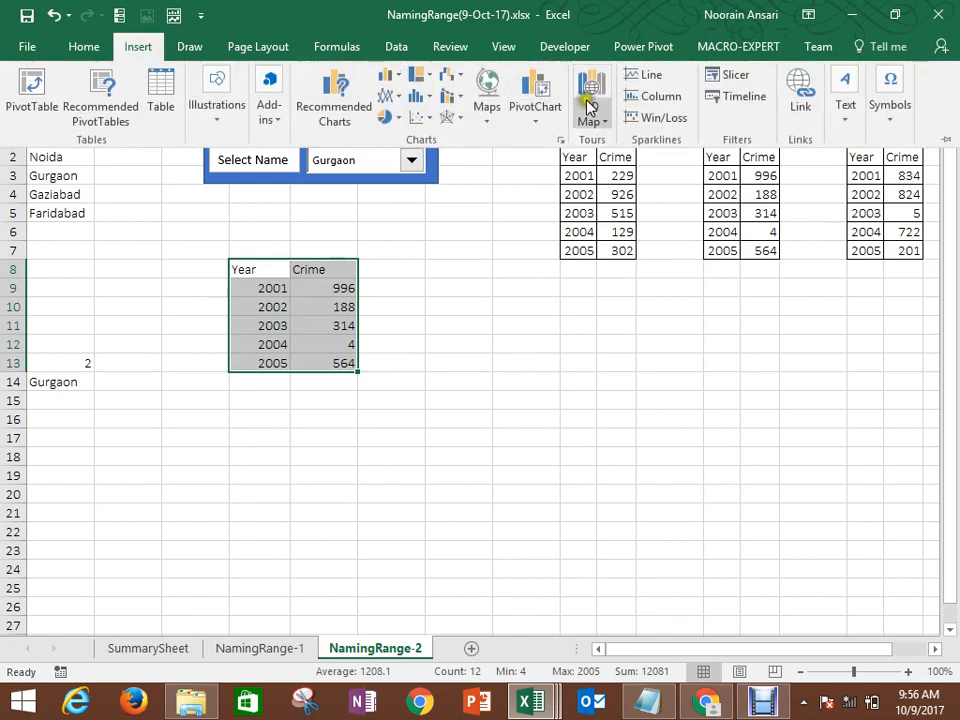
left_click(333, 101)
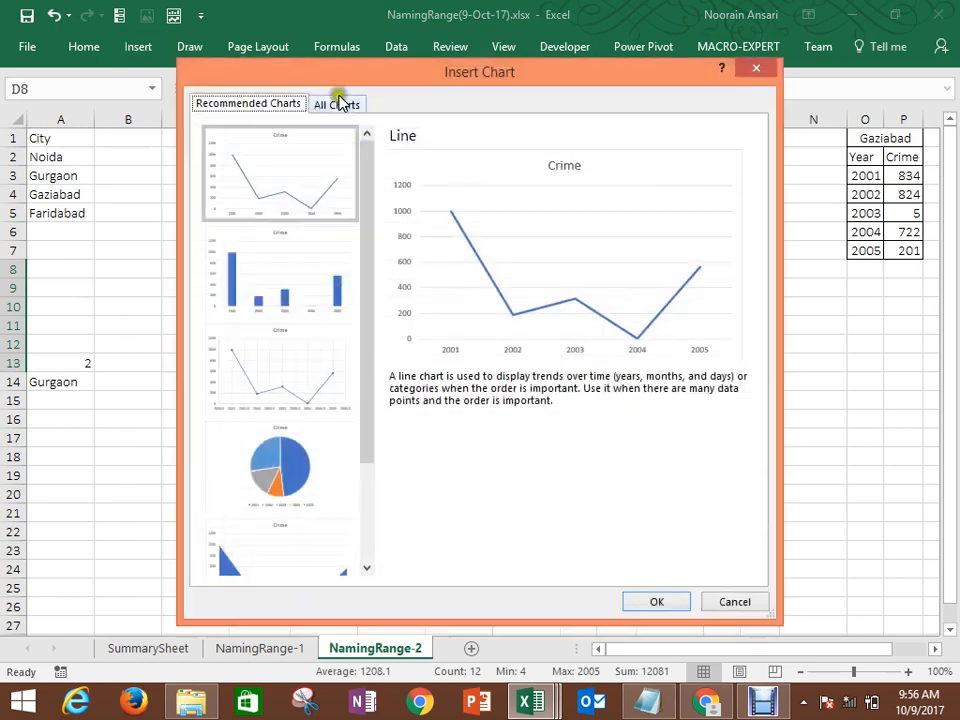
double_click(276, 272)
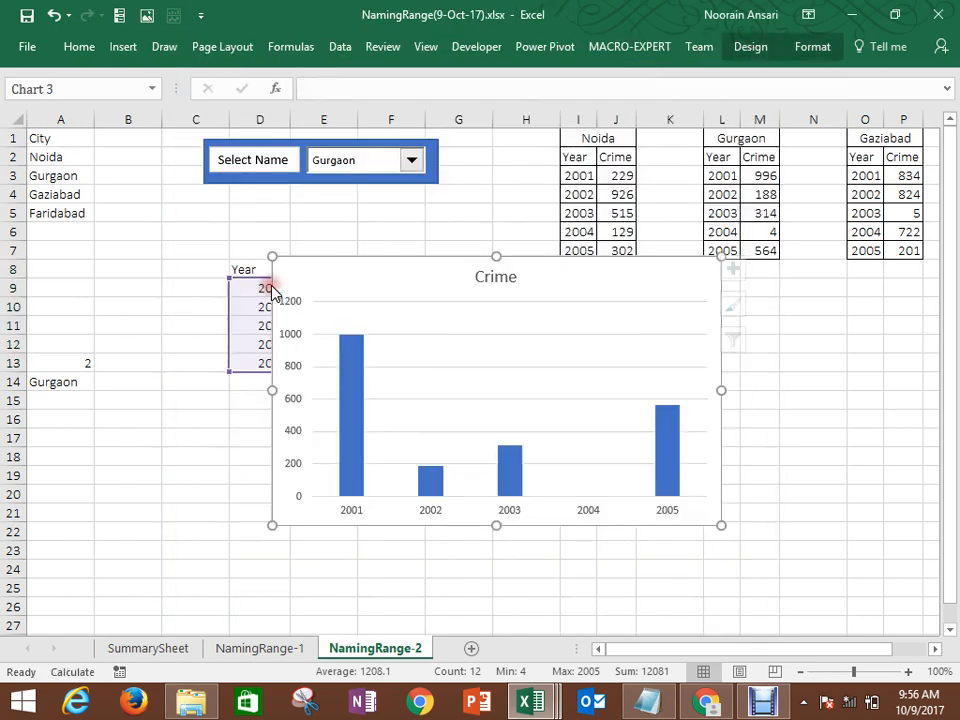
Step: Shrink the crime chart and place it over the table below the drop-down, and delete its horizontal gridlines
left_click_drag(565, 278, 369, 262)
mouse_move(527, 243)
left_mouse_down()
mouse_move(446, 287)
mouse_move(444, 302)
mouse_move(426, 302)
mouse_move(422, 261)
mouse_move(454, 199)
mouse_move(468, 231)
left_mouse_up()
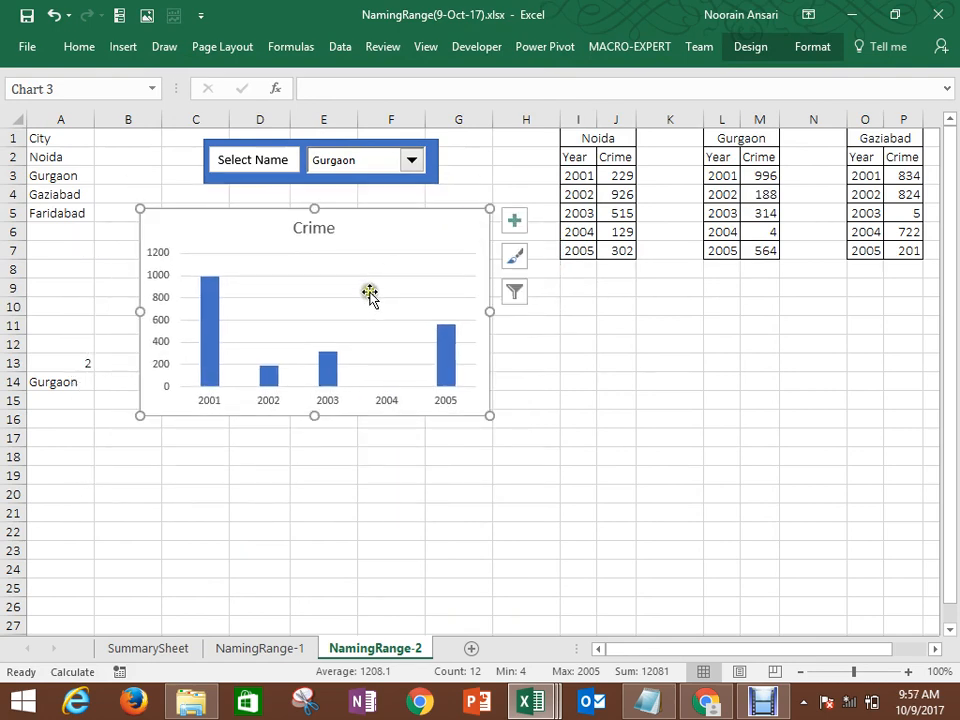
left_click(367, 298)
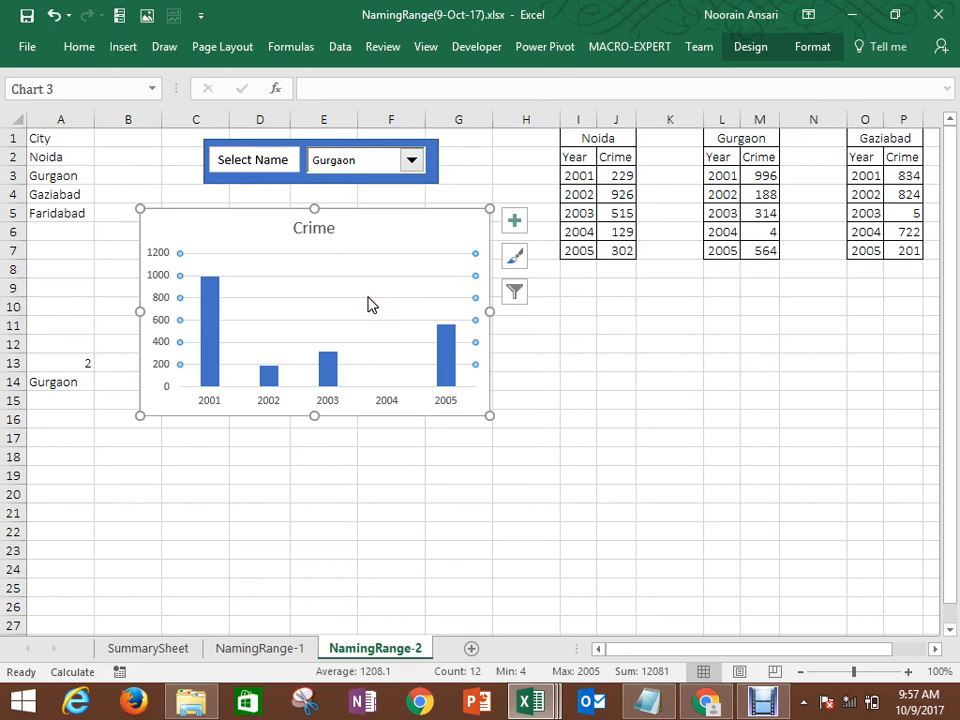
key("Delete")
Step: Link the chart title to cell $A$14 on the NamingRange-2 sheet
left_click(317, 227)
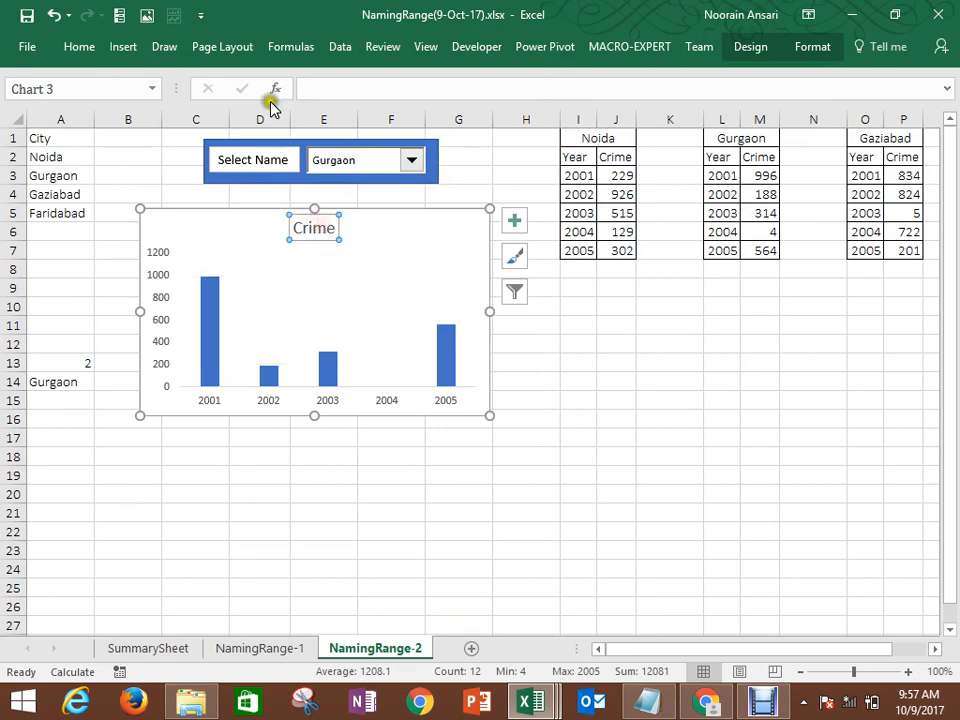
left_click(311, 88)
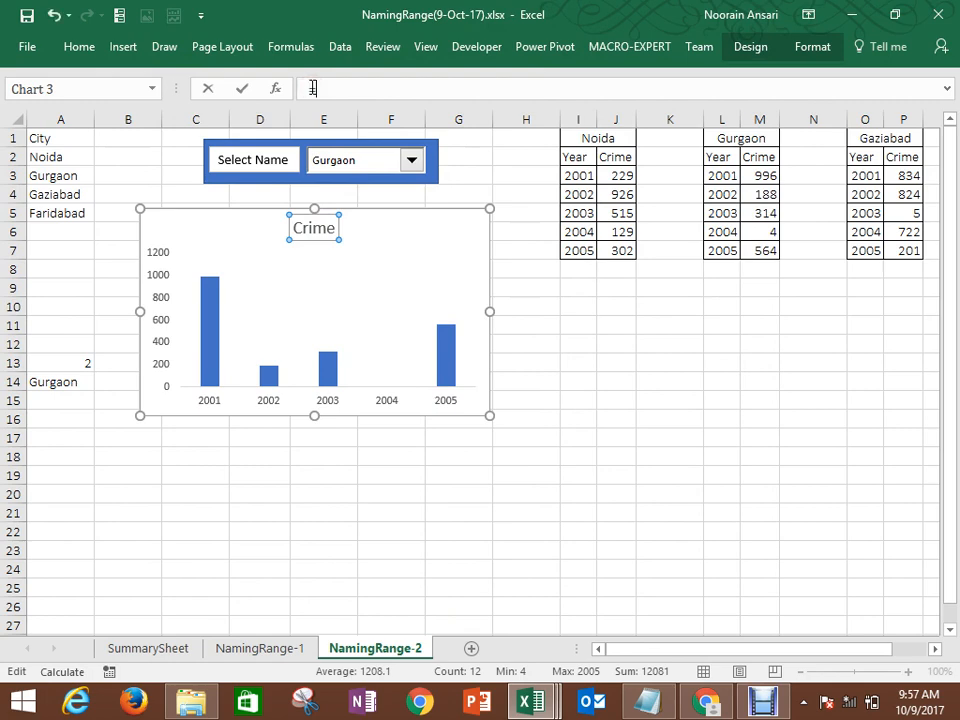
left_click(72, 383)
key("Return")
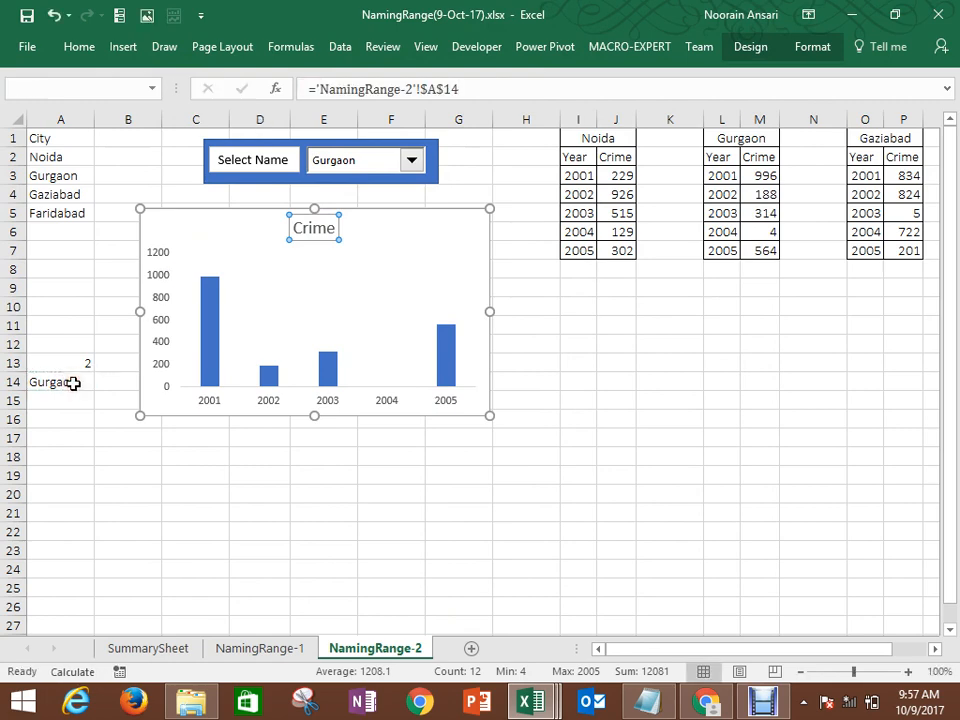
left_click(330, 515)
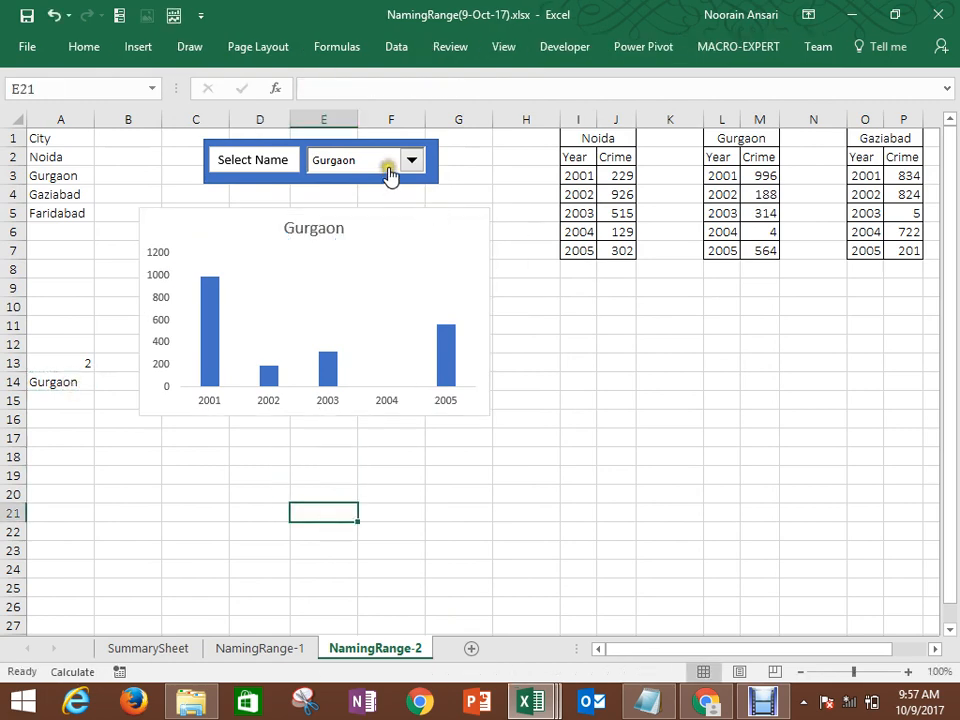
Step: Test the chart and its linked title by choosing Gurgaon, Gaziabad, Faridabad and Noida in the drop-down
left_click(385, 168)
left_click(368, 193)
left_click(349, 163)
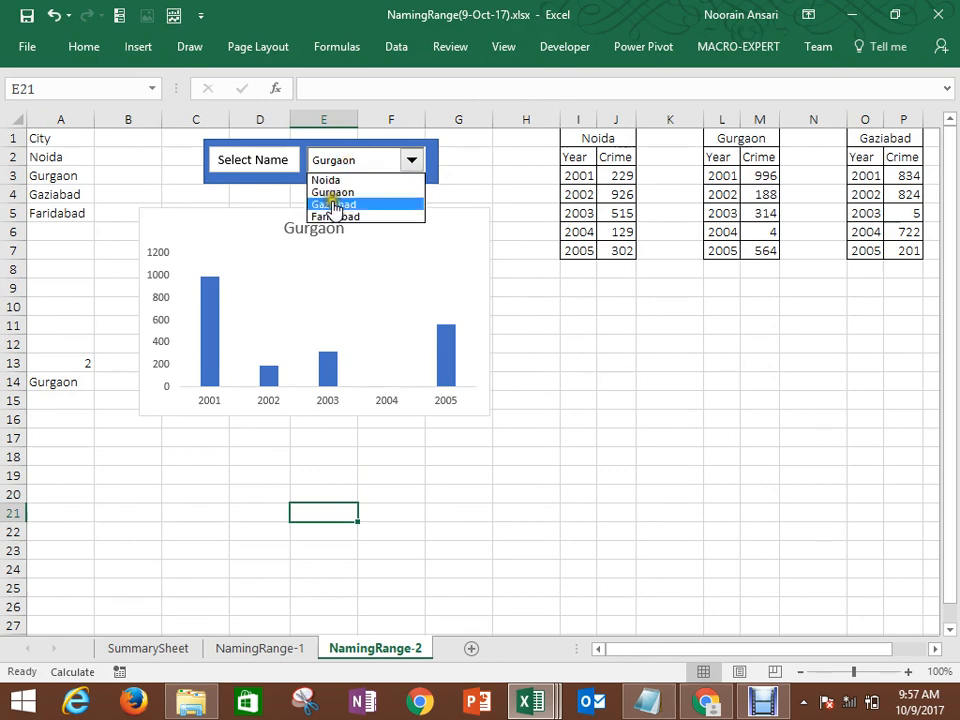
left_click(333, 206)
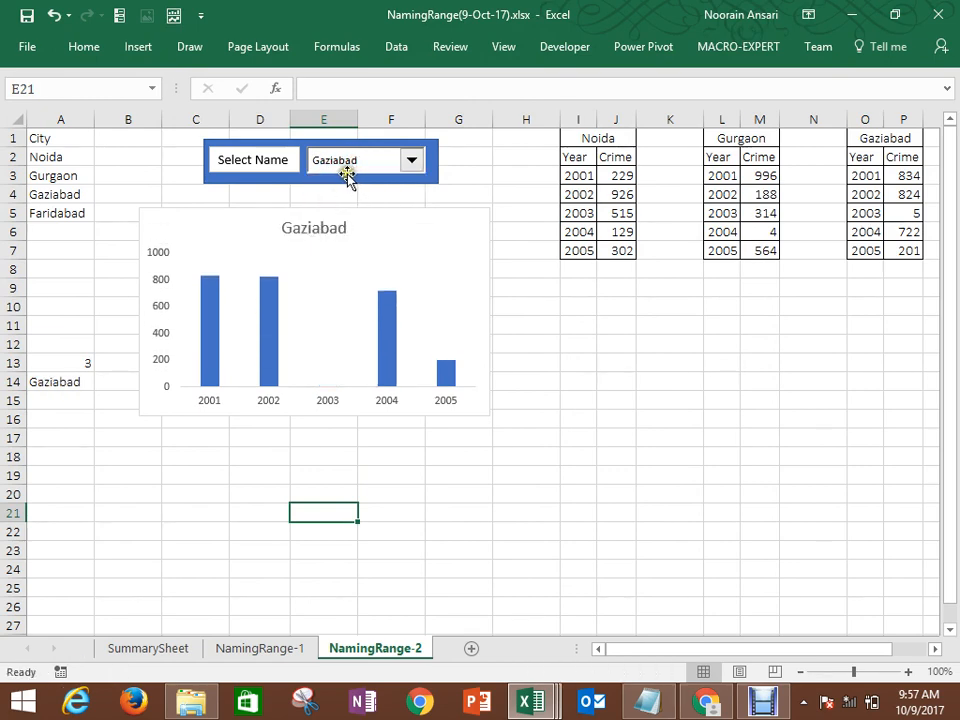
left_click(349, 168)
left_click(336, 216)
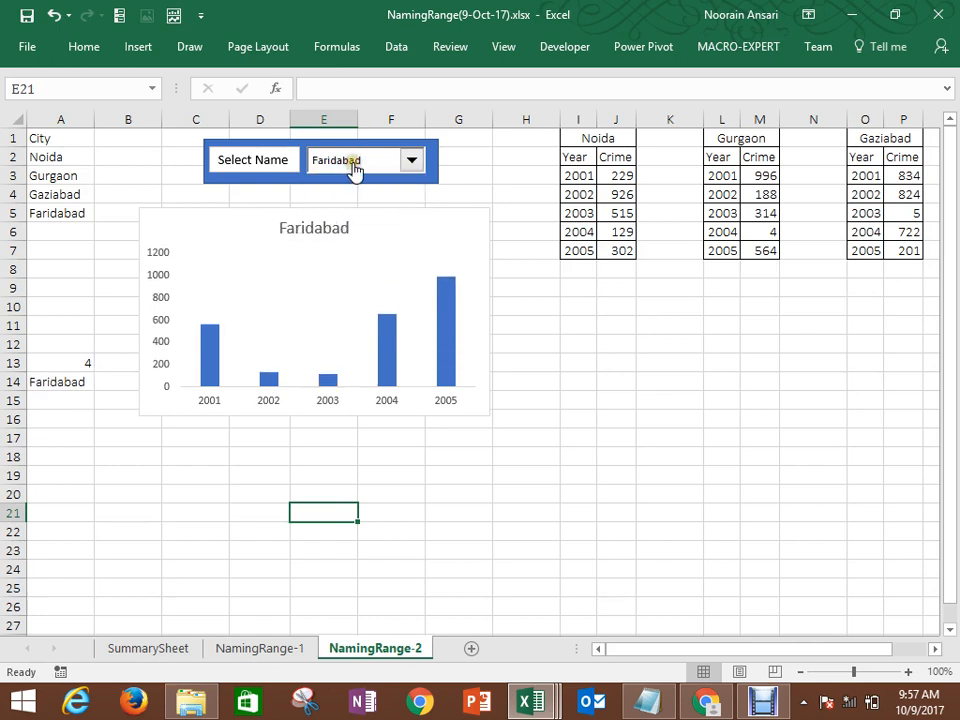
left_click(355, 170)
left_click(342, 181)
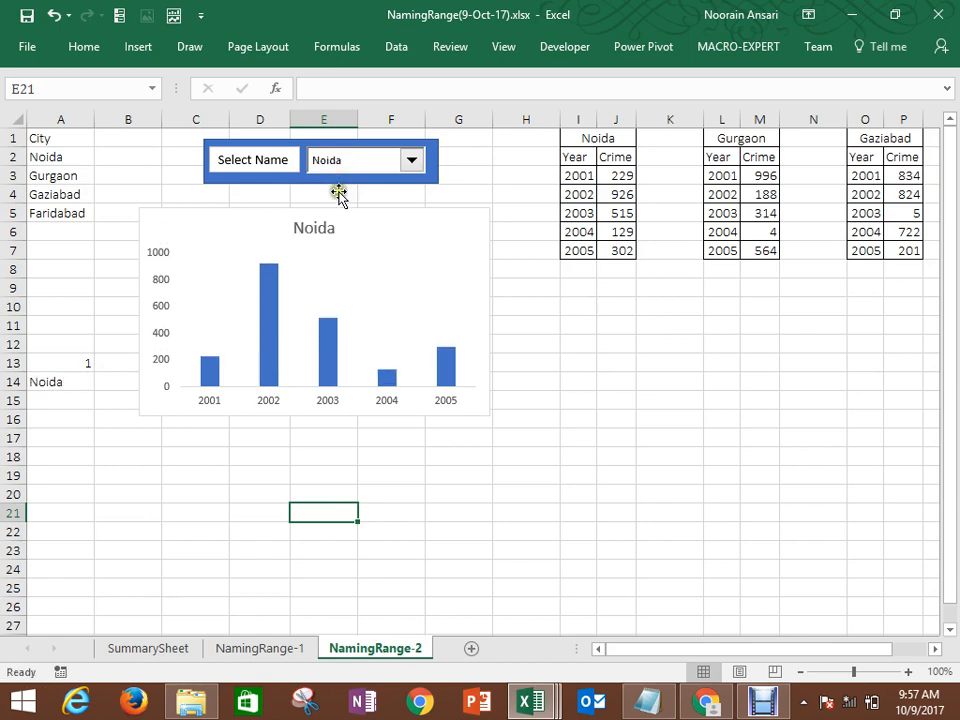
Step: Add a new worksheet after NamingRange-2 and rename it Namingrange-3
left_click(467, 651)
right_click(453, 652)
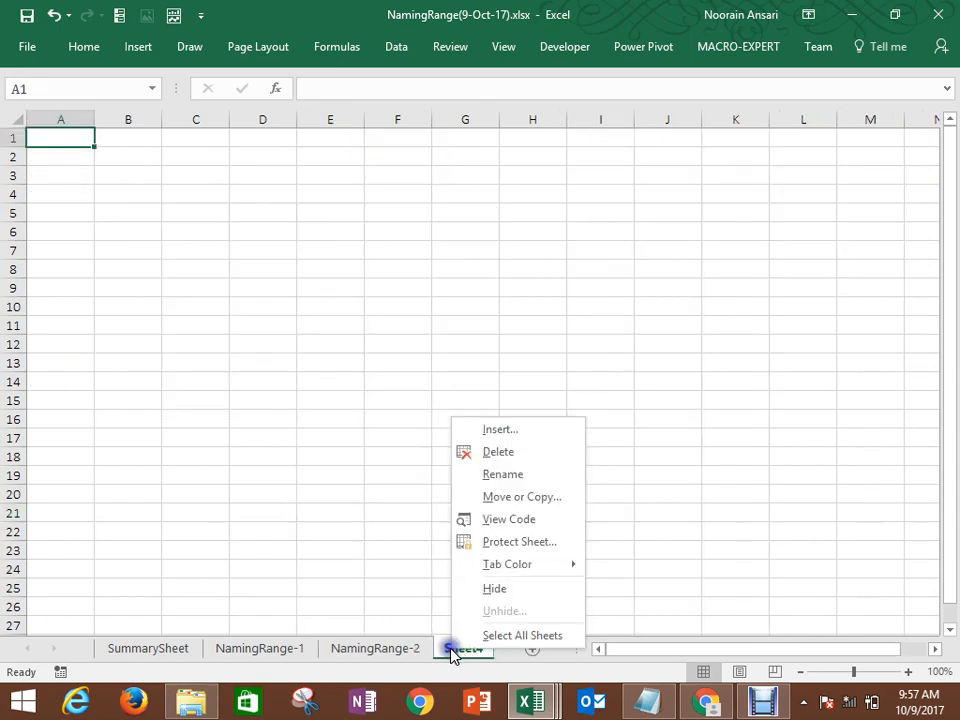
left_click(505, 475)
type("Na")
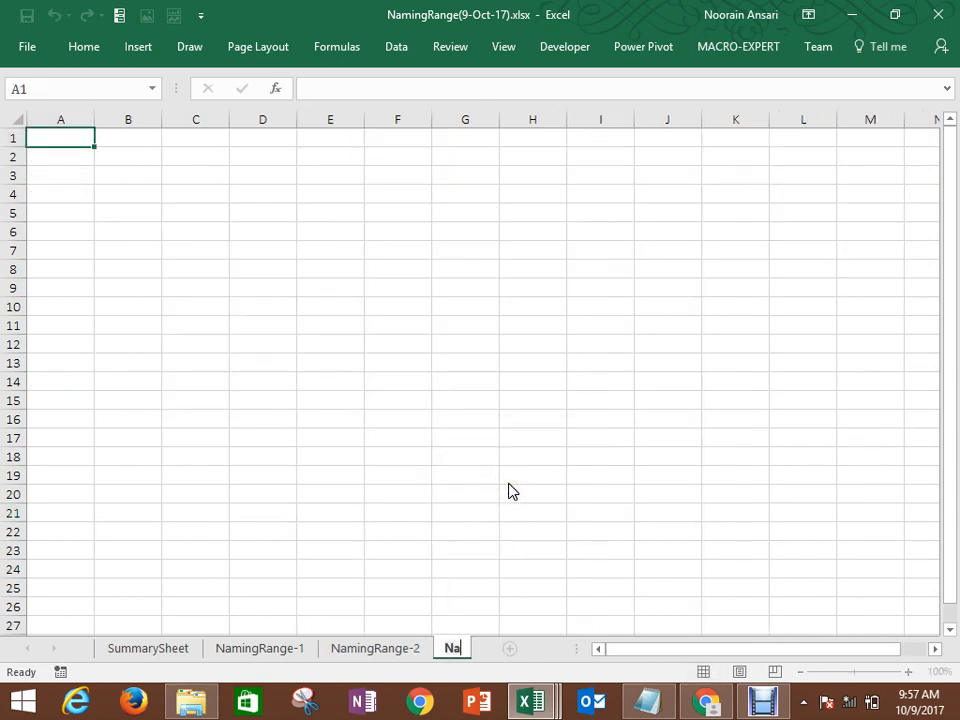
type("mingrange")
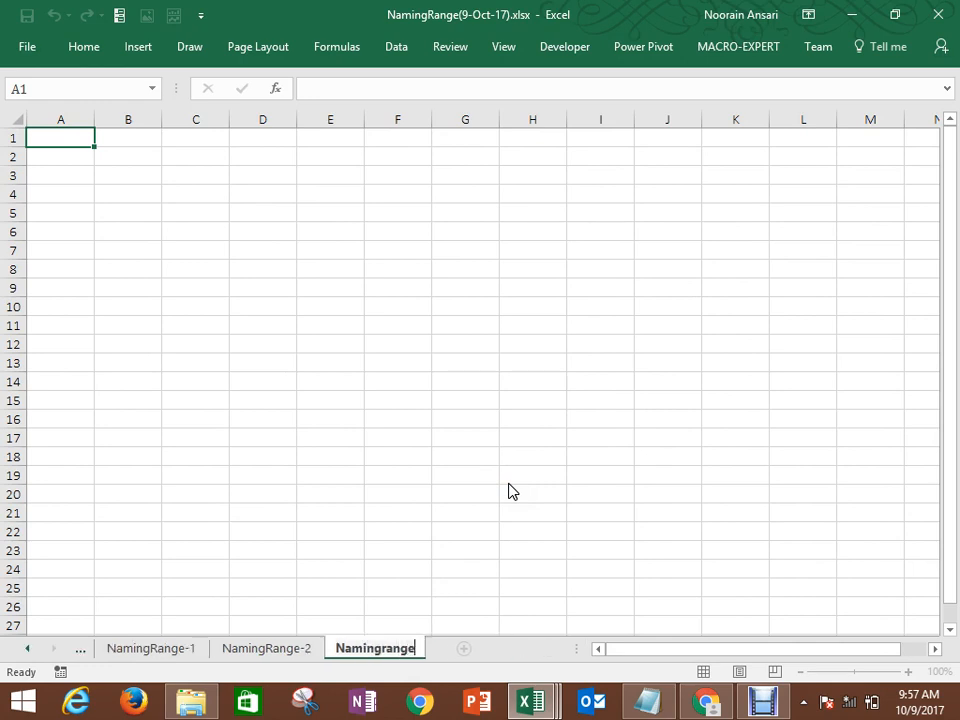
type("-3")
left_click(280, 186)
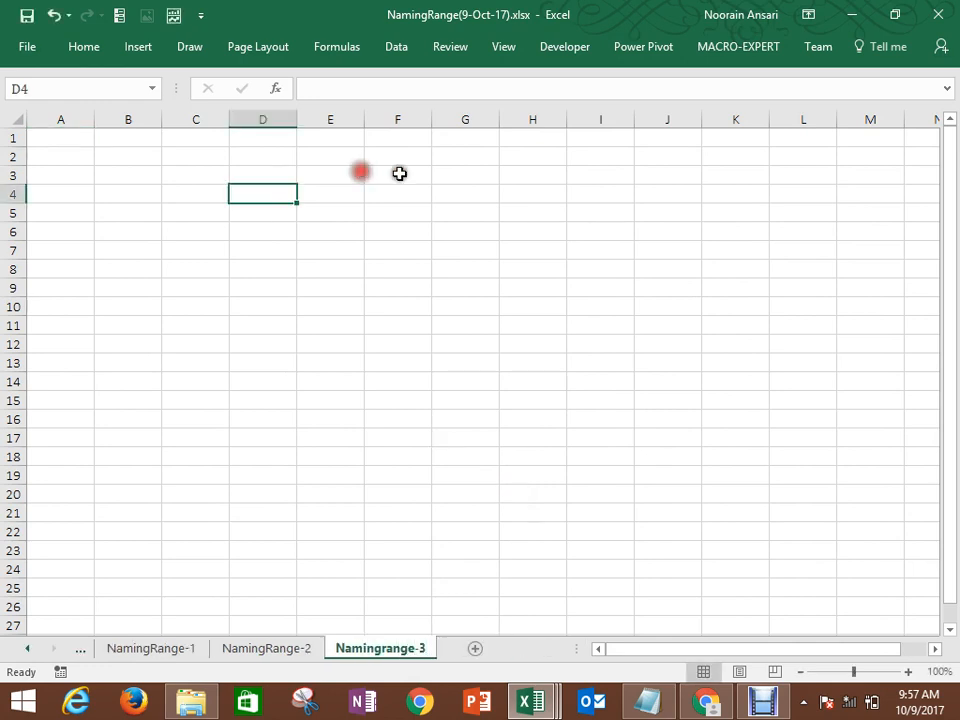
Step: Enter the heading Delhi in I4 with the areas CP, Nehru Place, Karolbag and South Ex listed below it in I5:I8
left_click(608, 198)
type("De")
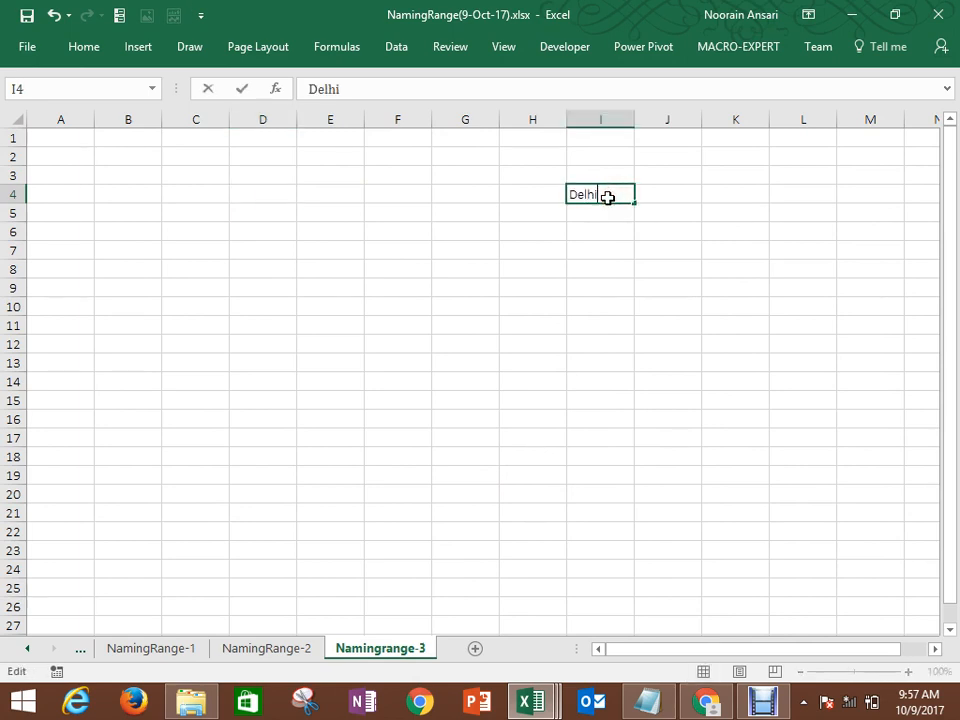
type("lhi")
key("Return")
type("CP")
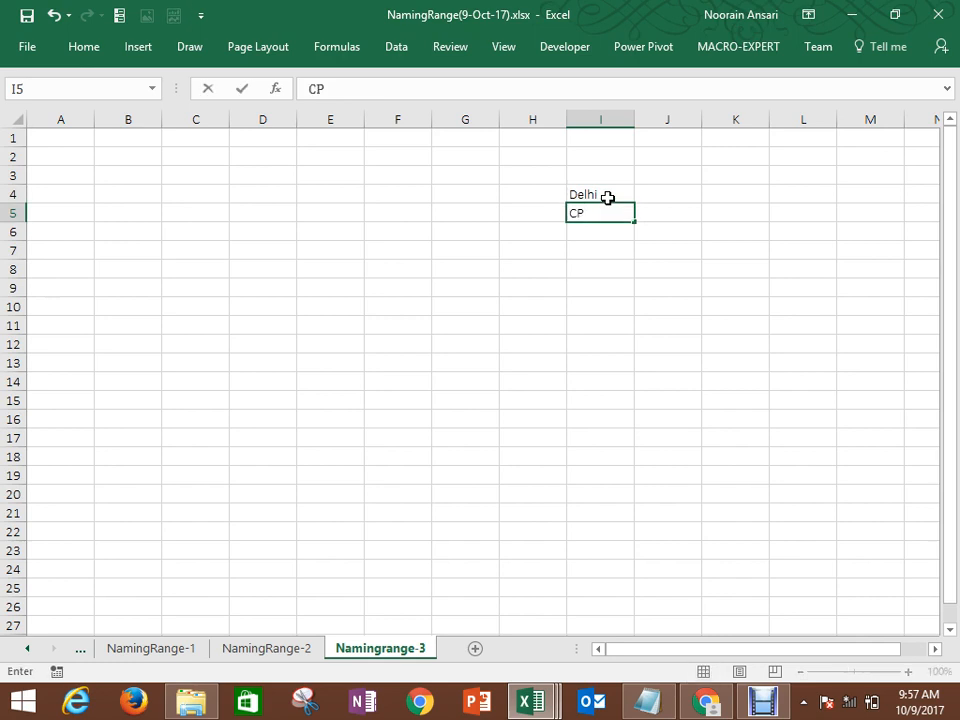
key("Return")
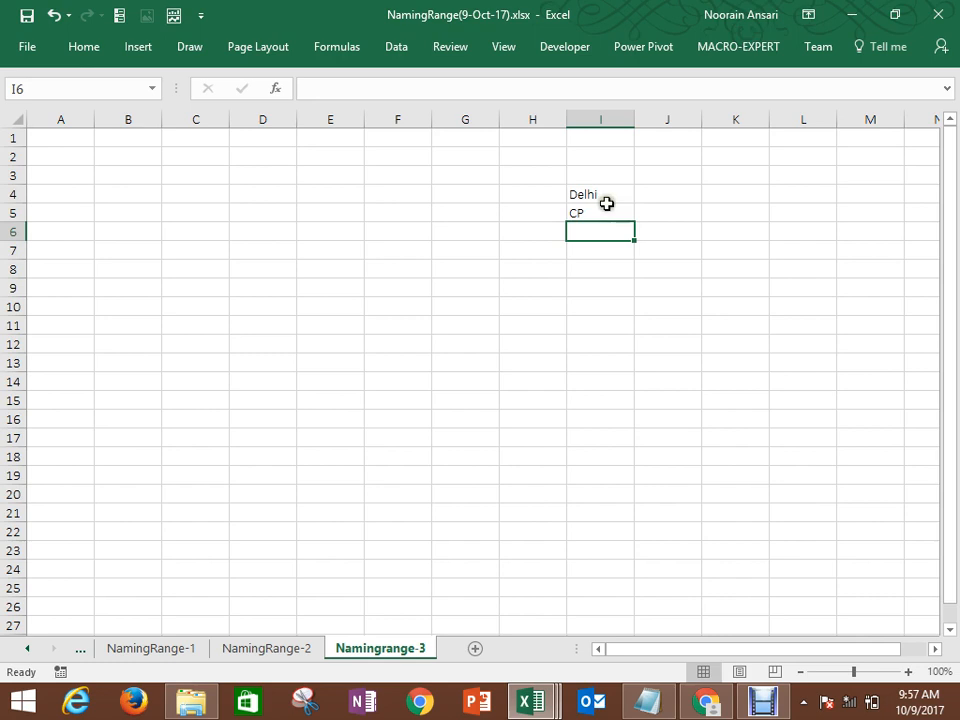
type("Nehru Place")
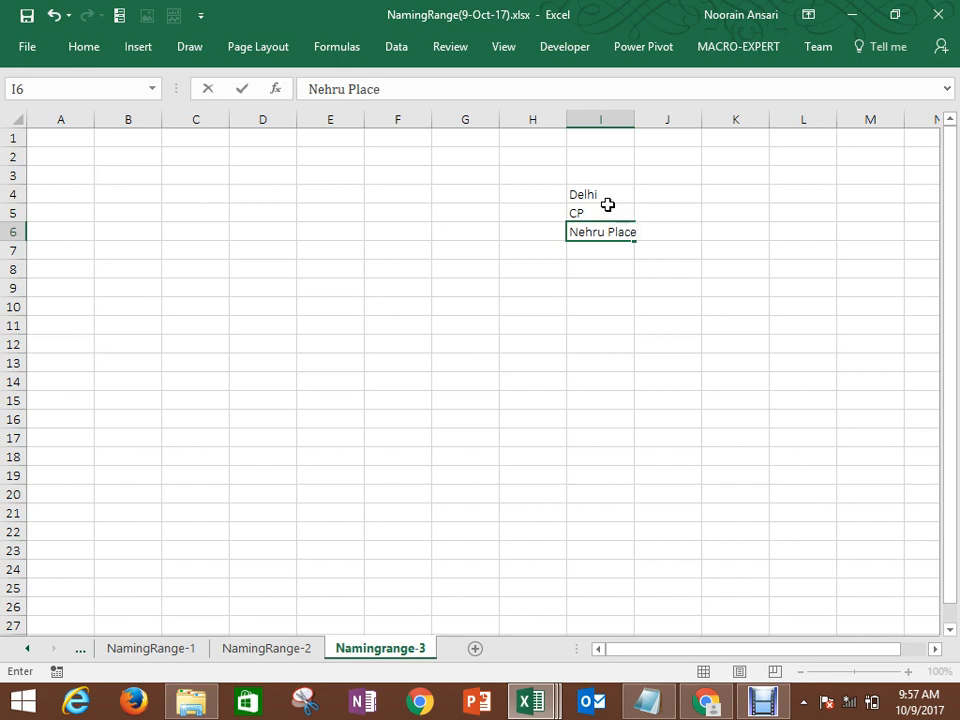
key("Return")
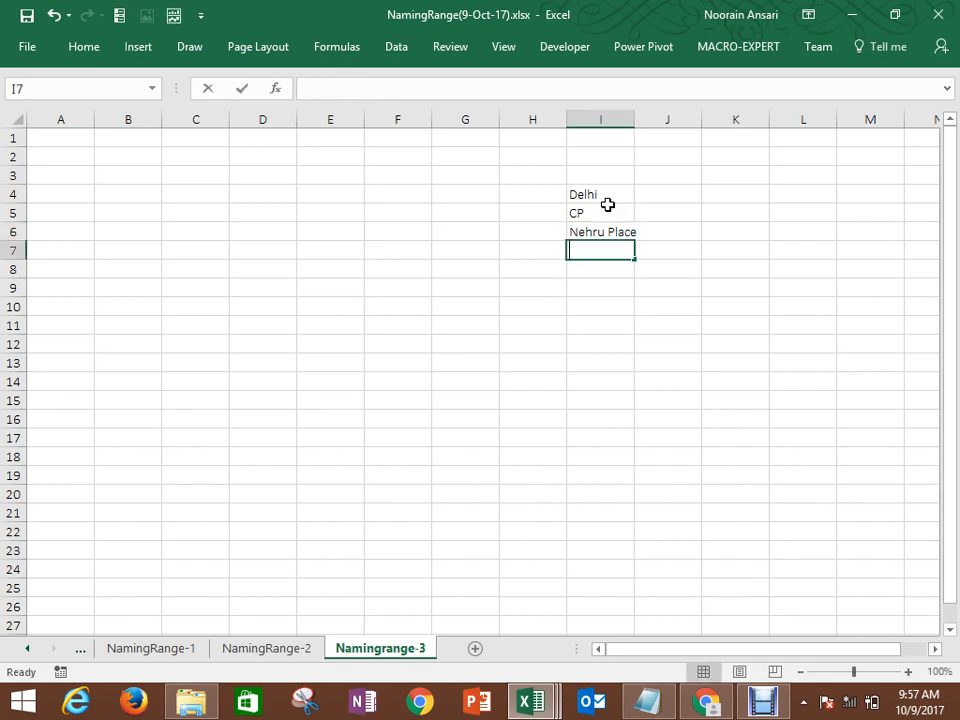
type("Karolbag")
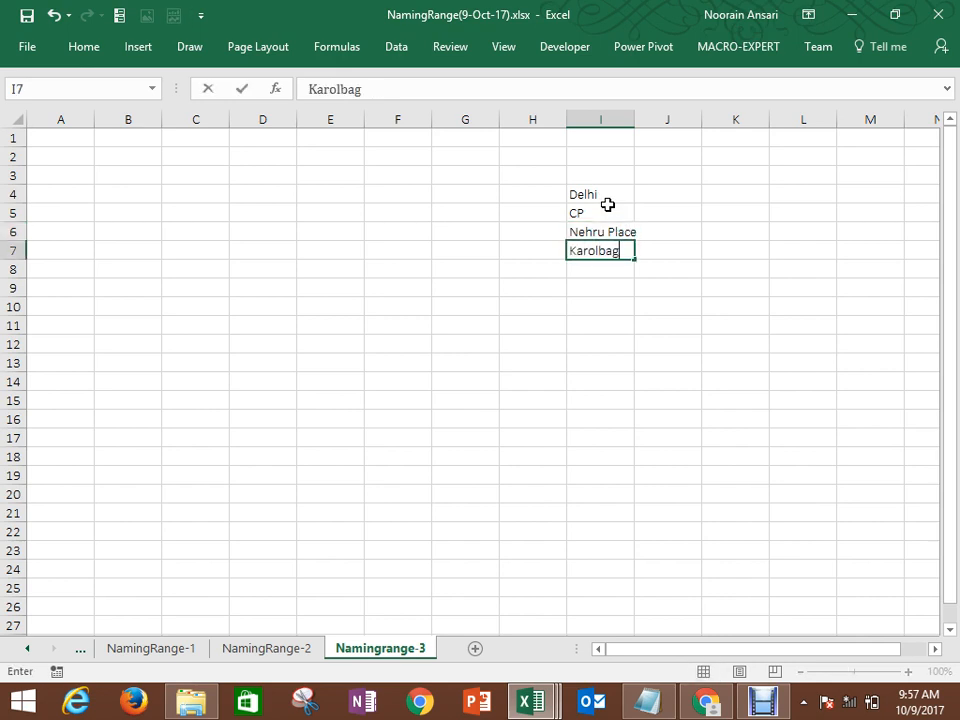
key("Return")
type("South Ex")
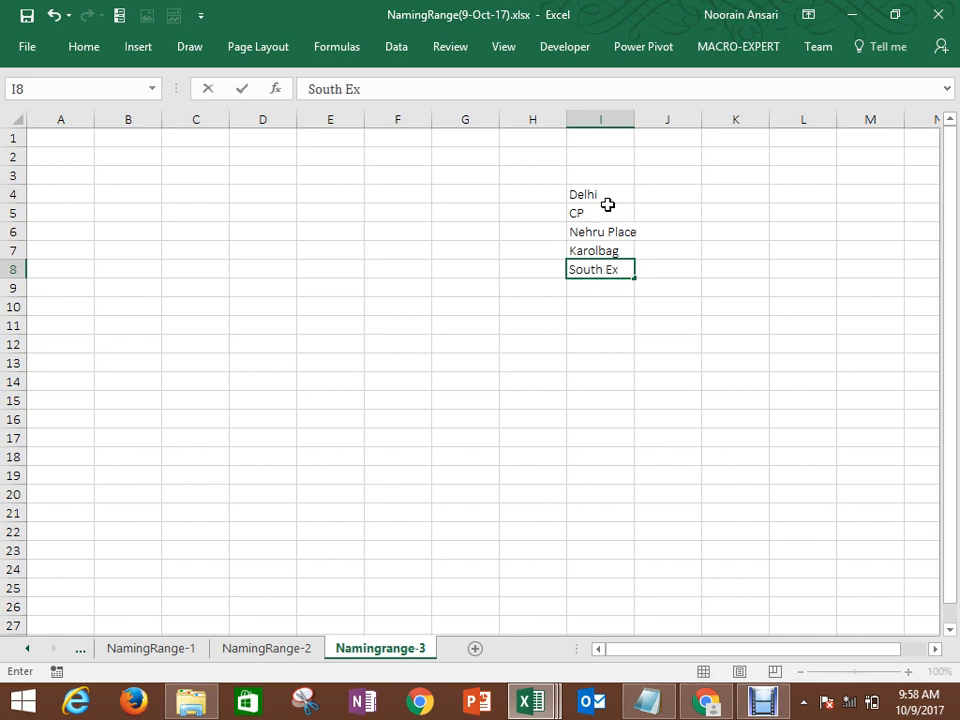
key("Return")
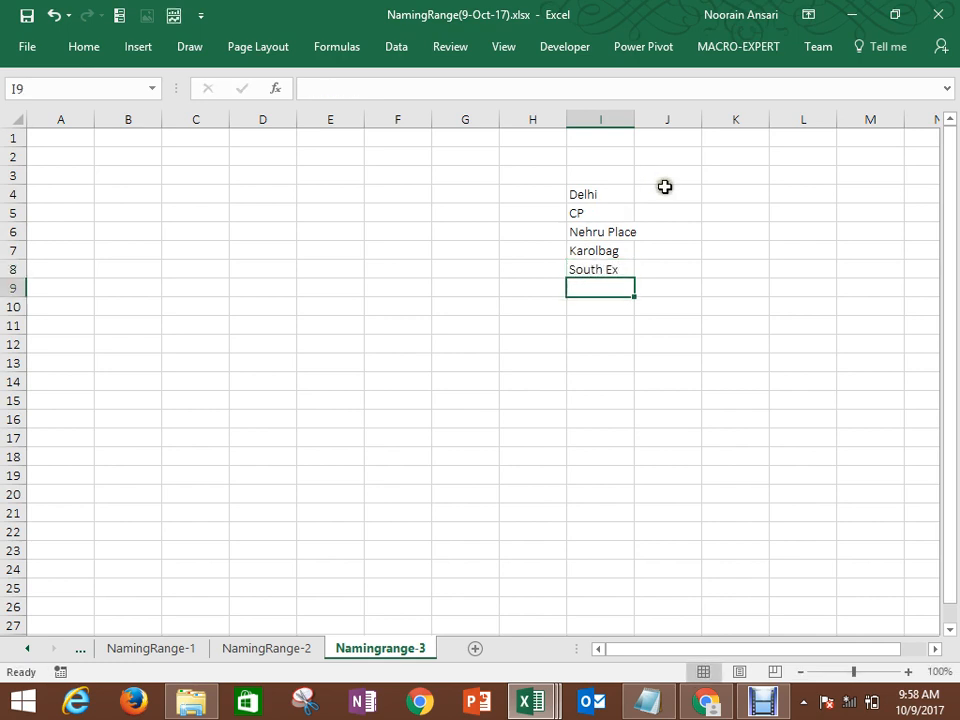
Step: Enter the heading Mumbai in J4 with the areas Bandra, Andheri, Juhu and Berly listed below it in J5:J8
left_click(655, 191)
type("Mumbai")
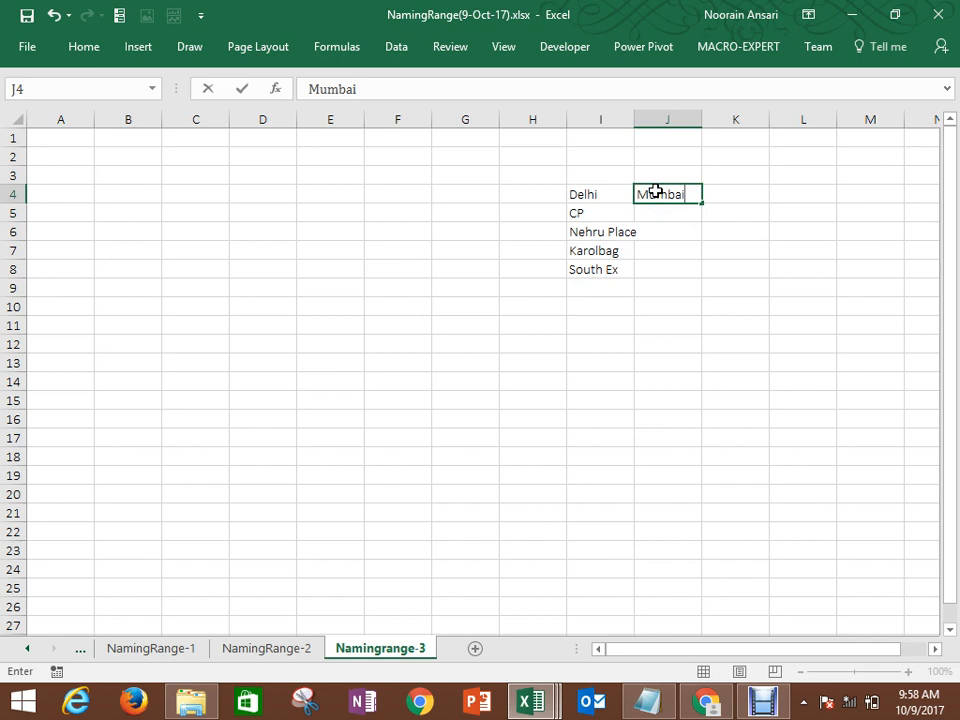
key("Return")
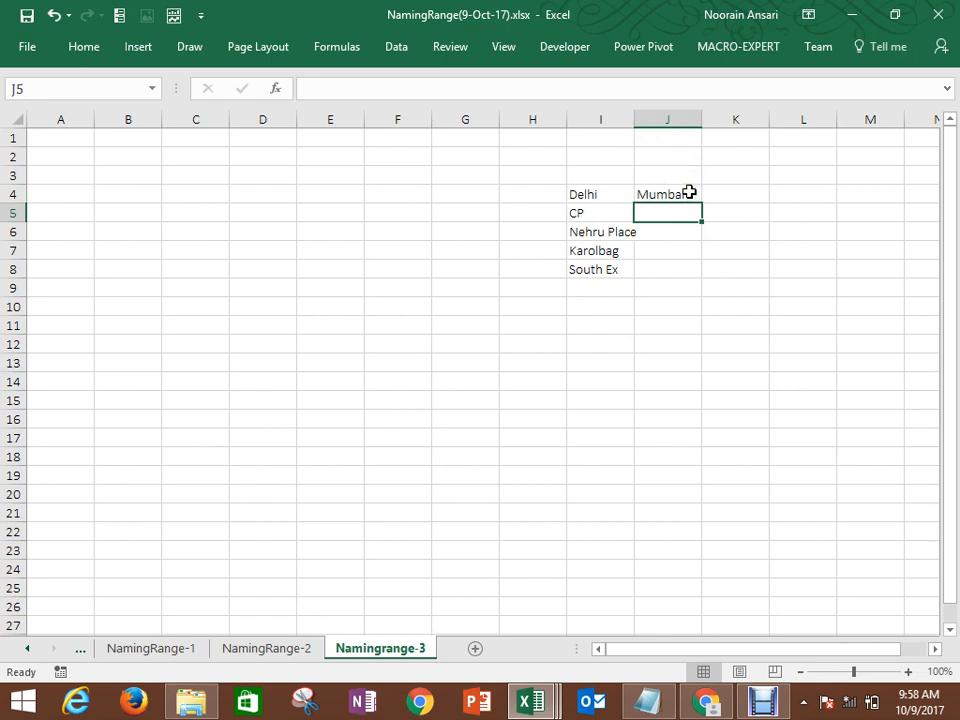
type("Bandra")
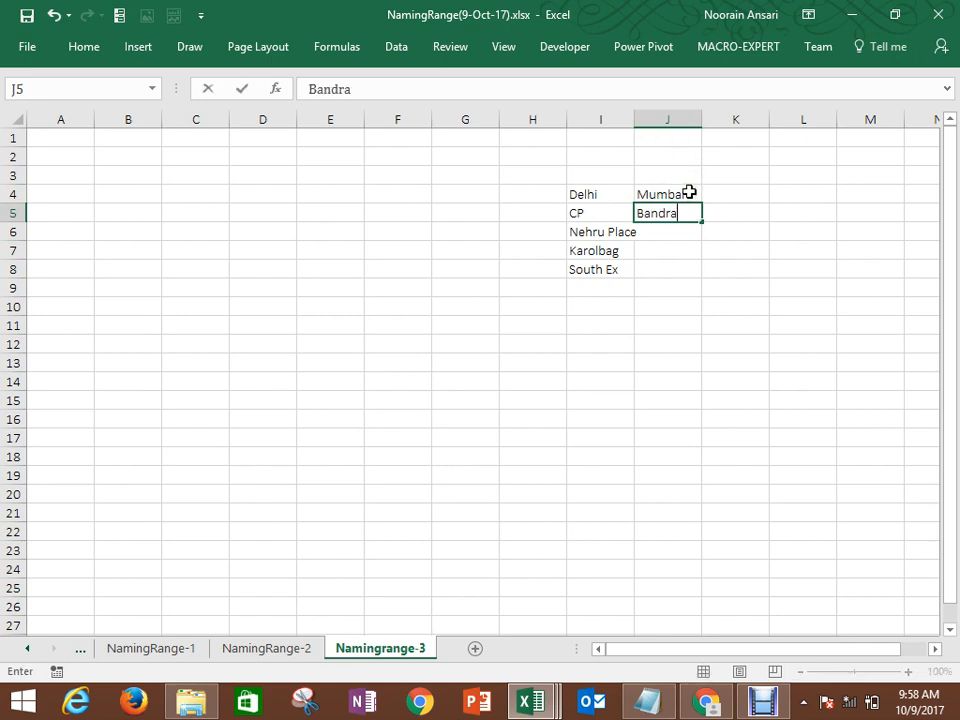
key("Return")
type("Andheri")
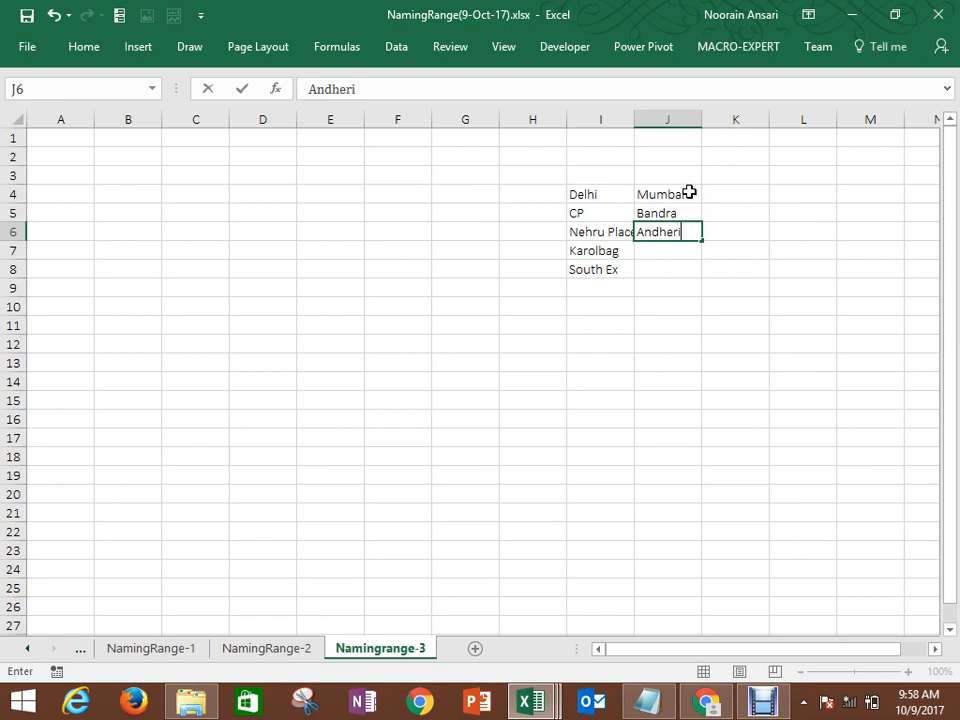
key("Return")
type("Juhu")
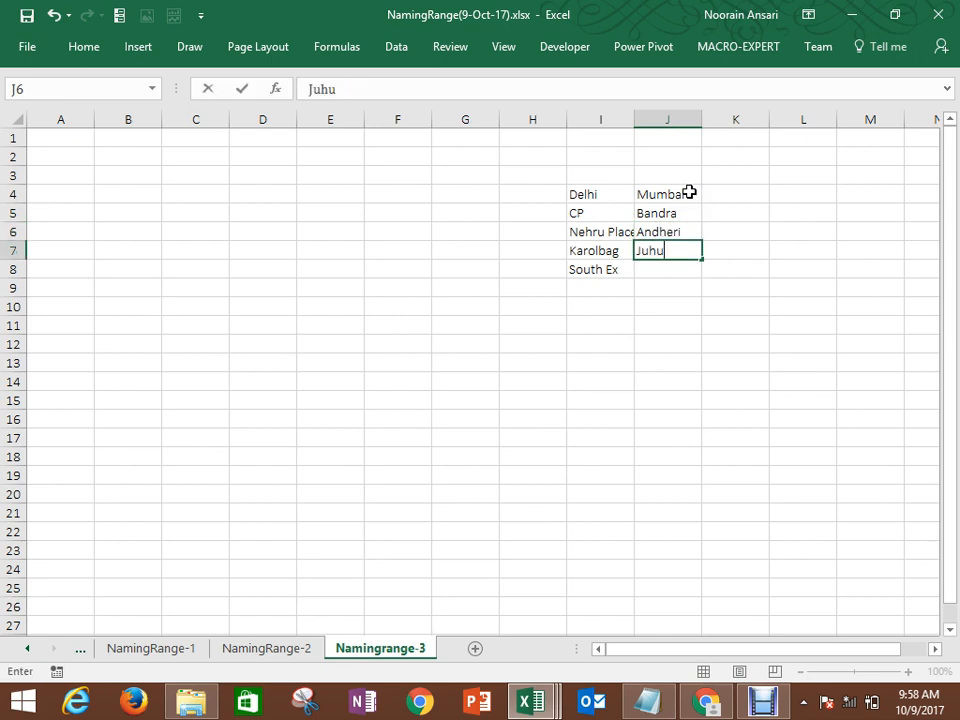
key("Return")
type("Ber")
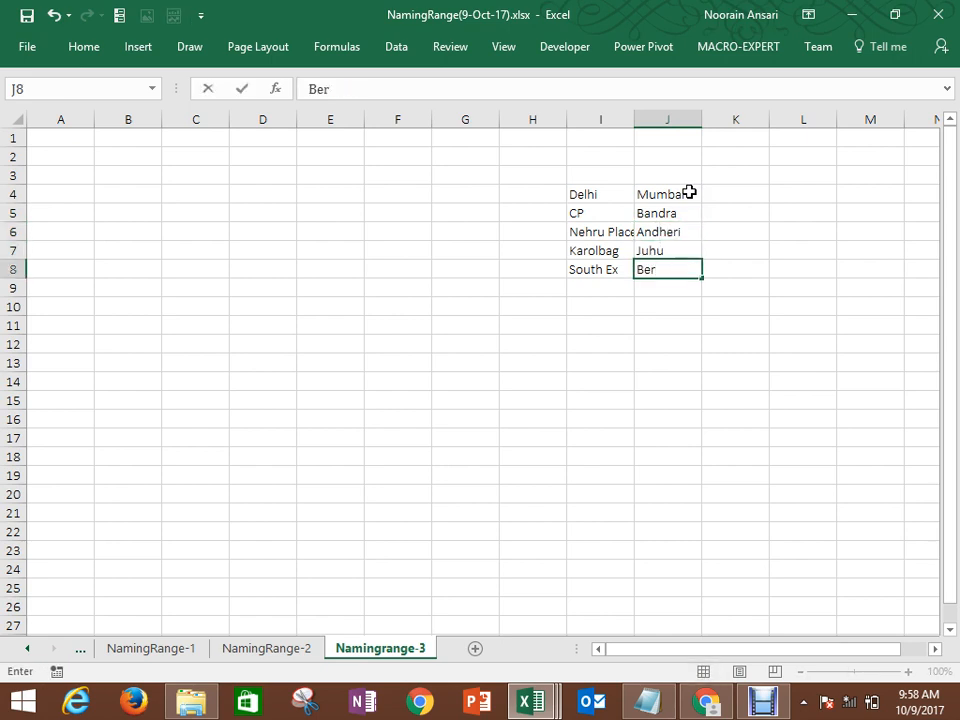
type("ly")
key("Return")
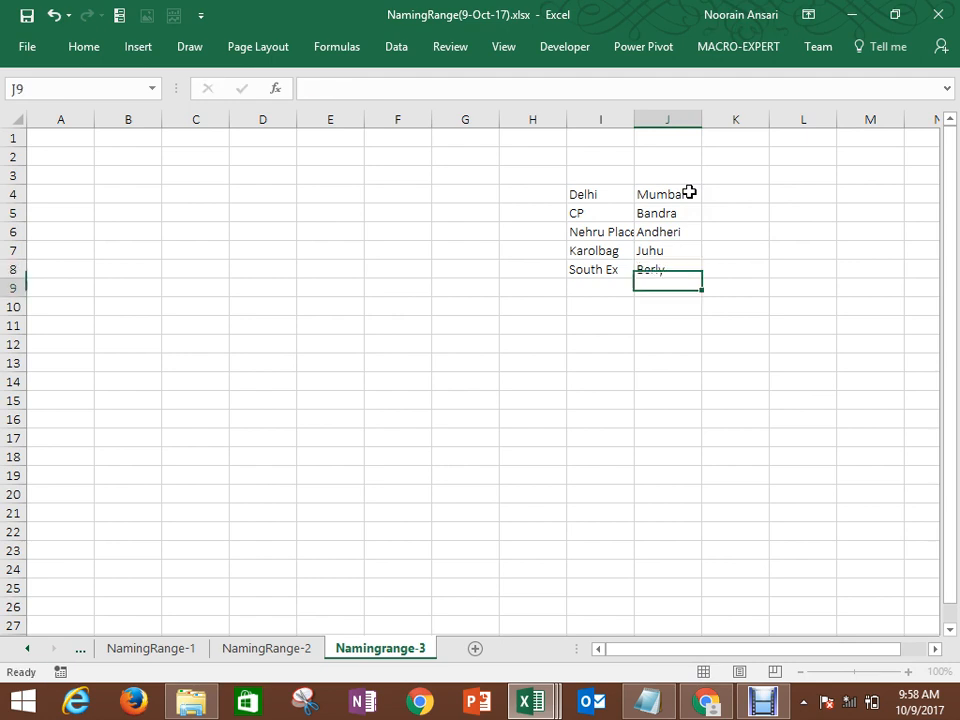
Step: Enter the heading Kolkata in K4 and its first area, DharamTala, in K5
key("Up")
key("Up")
key("Up")
key("Up")
key("Up")
key("Up")
key("Right")
key("Down")
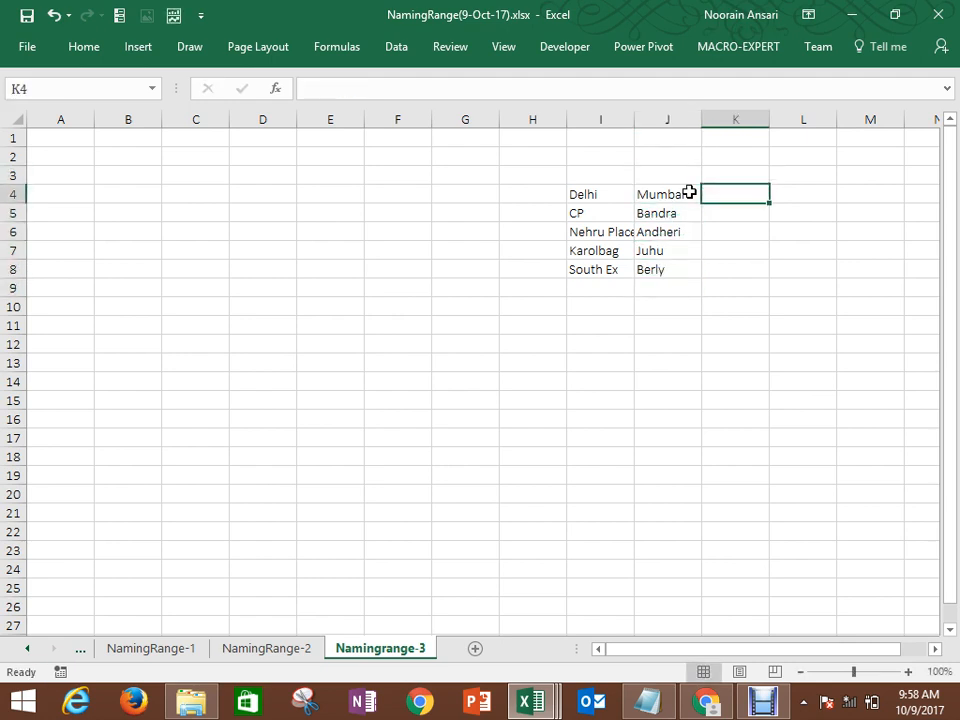
type("Kolkata")
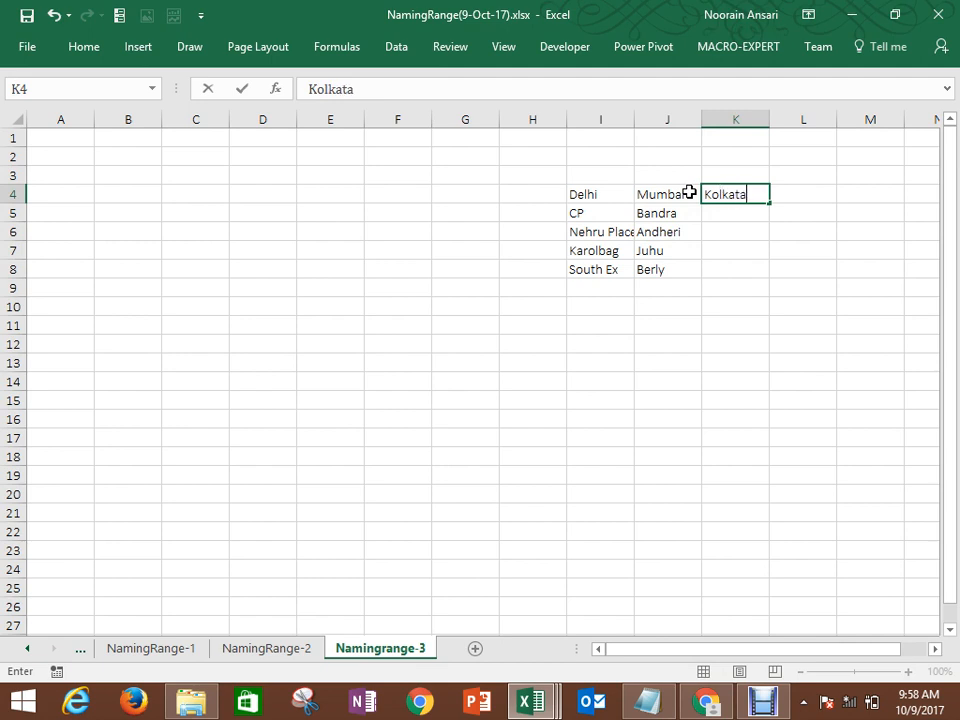
key("ctrl+Return")
key("Down")
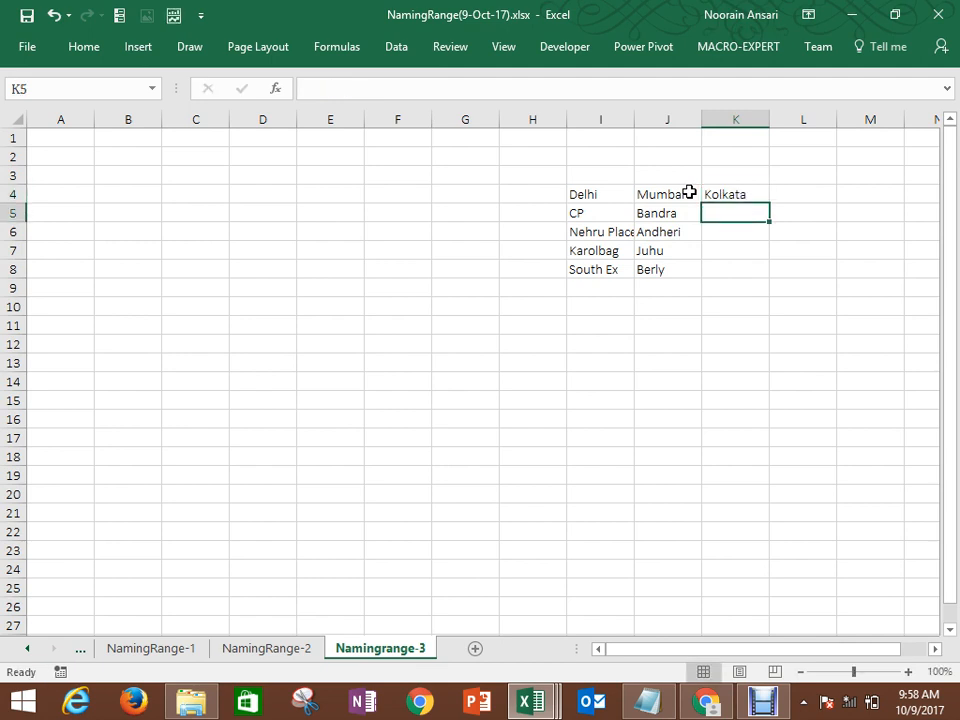
type("Dgar")
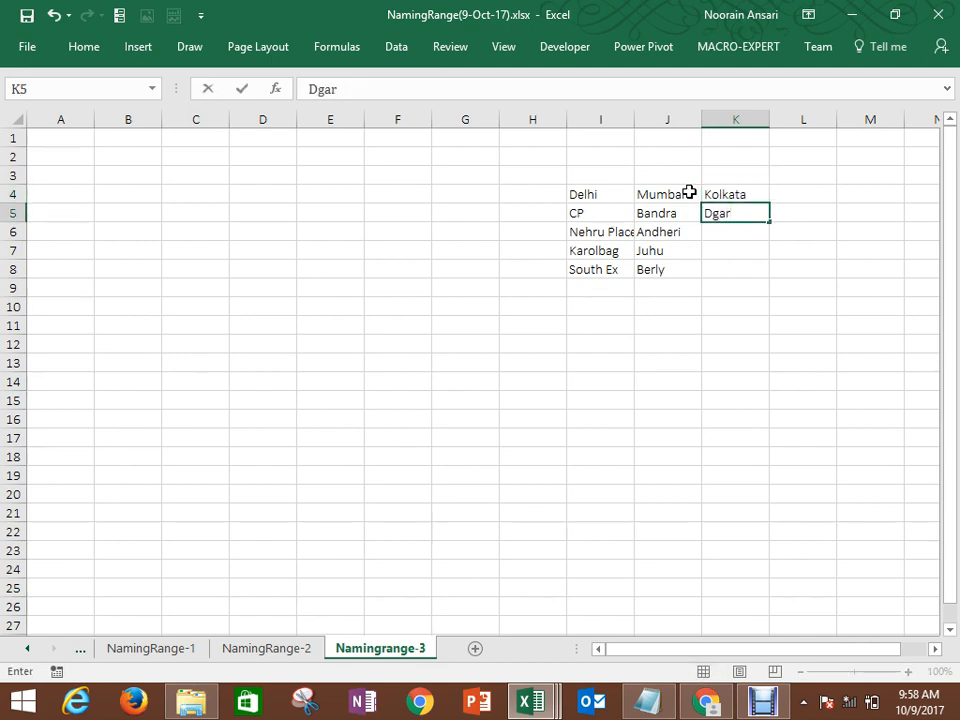
key("BackSpace")
key("BackSpace")
key("BackSpace")
type("haramTala")
key("Return")
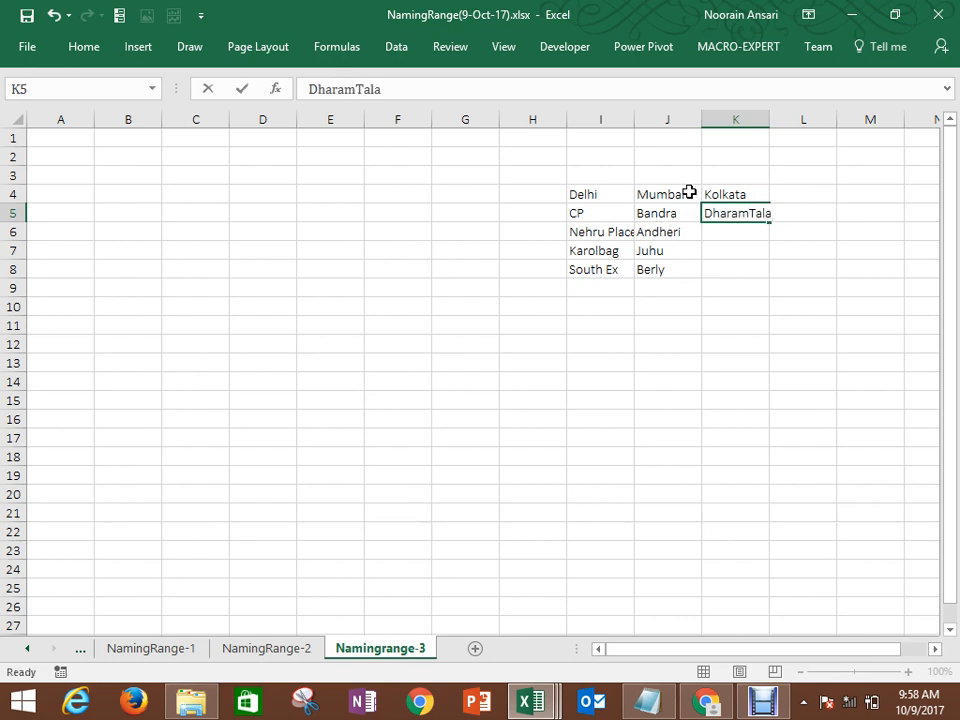
Step: Complete the Kolkata list with ParkStreet, Saltlake and Camac Street in K6:K8, widening column K to fit the names
type("Park")
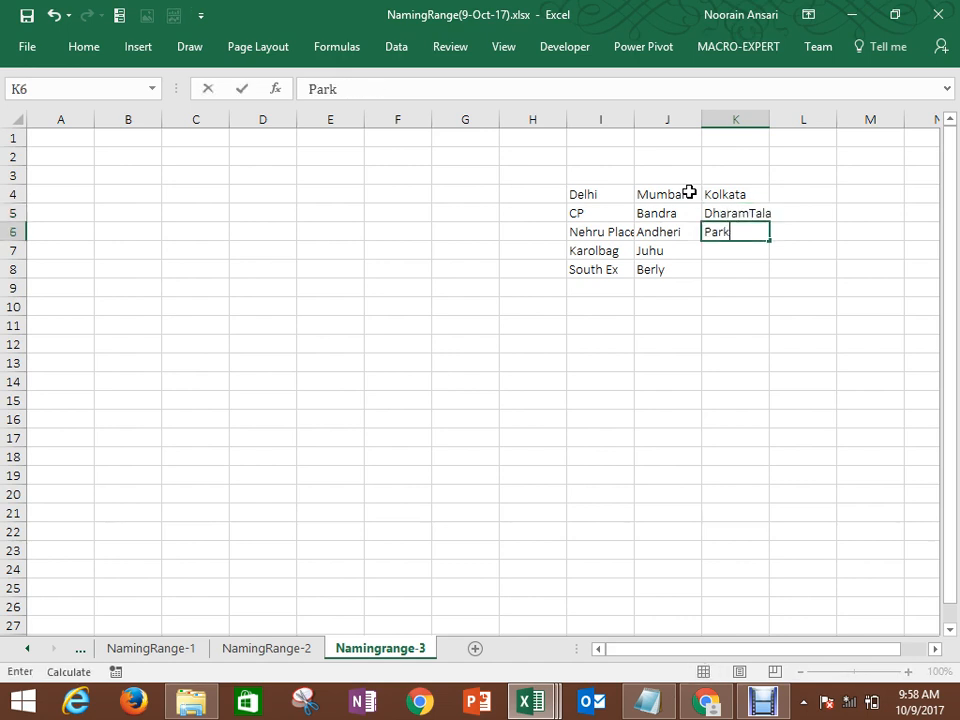
type("Street")
key("ctrl+Return")
key("Return")
left_click_drag(768, 119, 790, 121)
type("Salk")
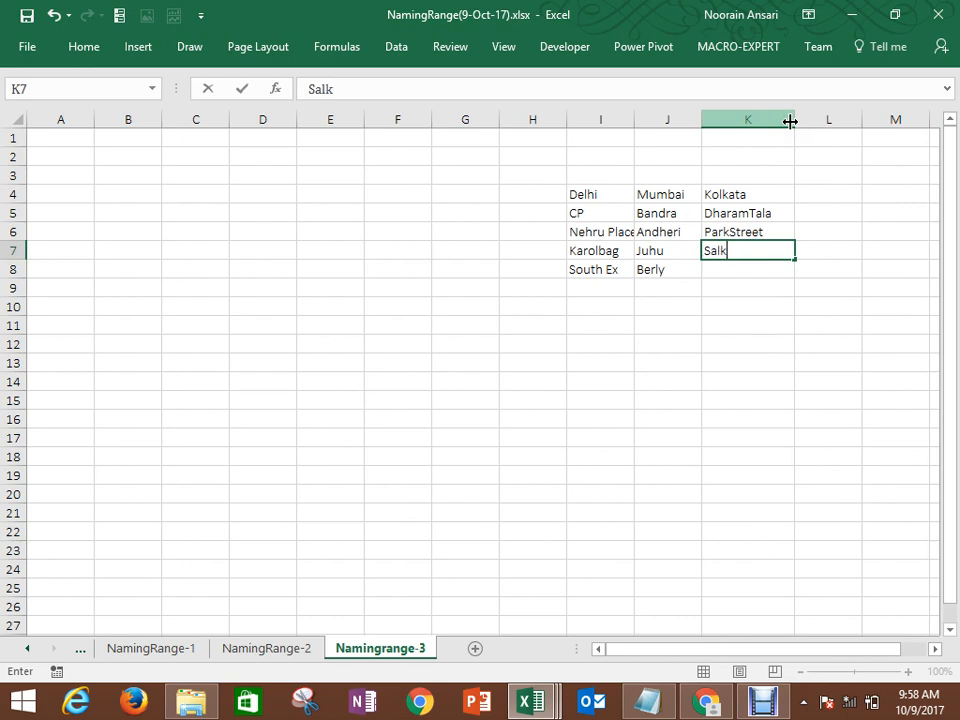
key("BackSpace")
type("tlake")
key("Return")
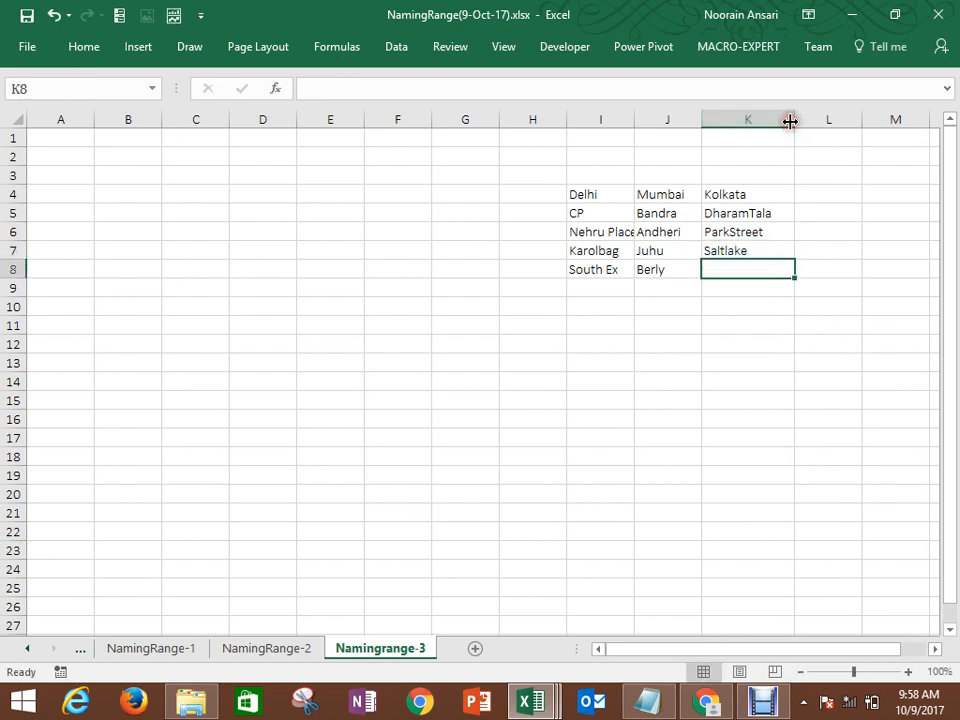
type("Camac")
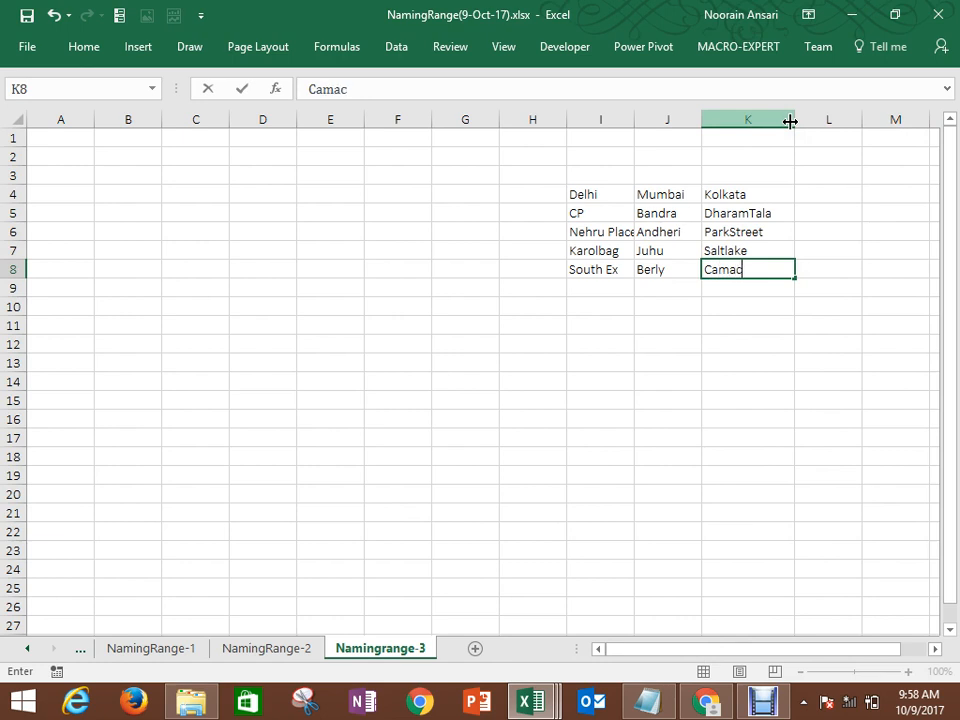
type(" Street")
key("ctrl+Return")
Step: Enter the heading Bangalore in L4 beside the Kolkata heading
key("Up")
key("Up")
key("Up")
key("Up")
key("Right")
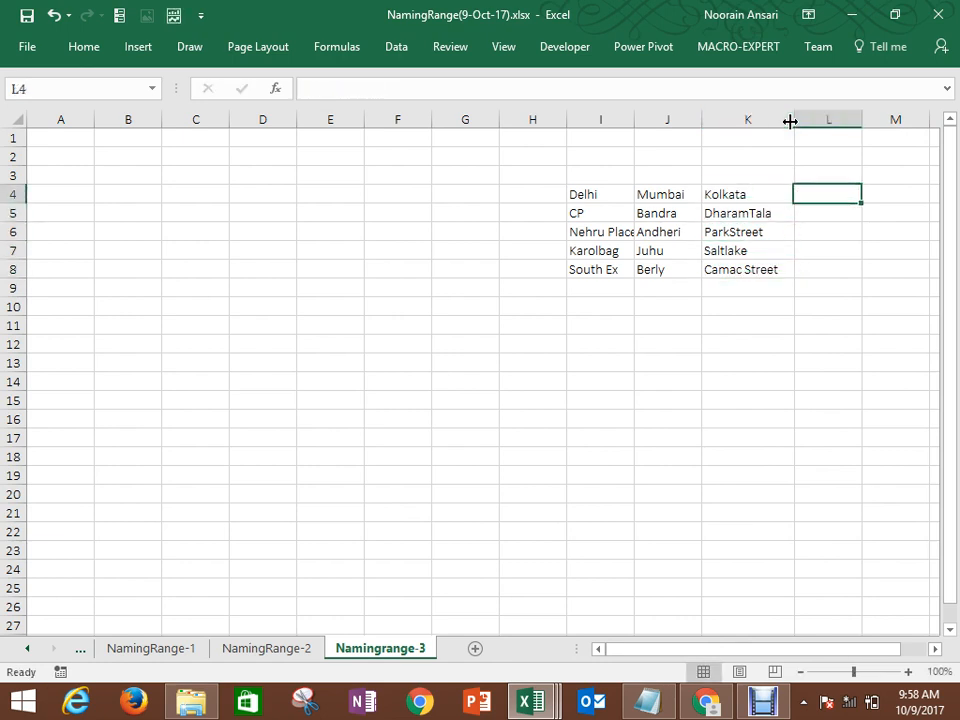
type("aBagn")
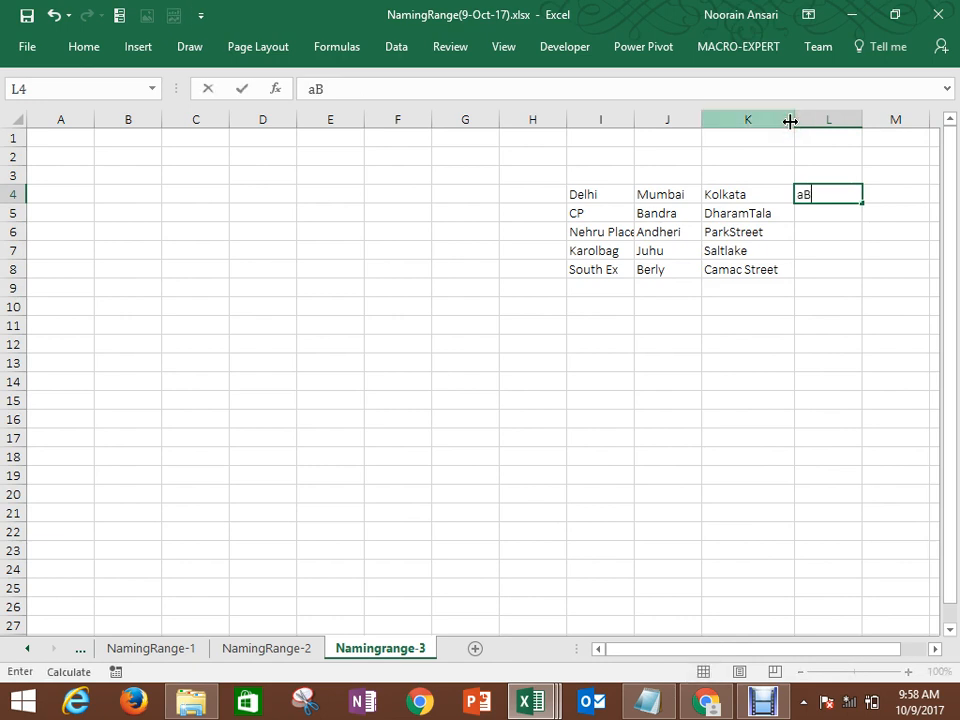
key("BackSpace")
key("BackSpace")
key("BackSpace")
key("BackSpace")
key("BackSpace")
type("Bangalore")
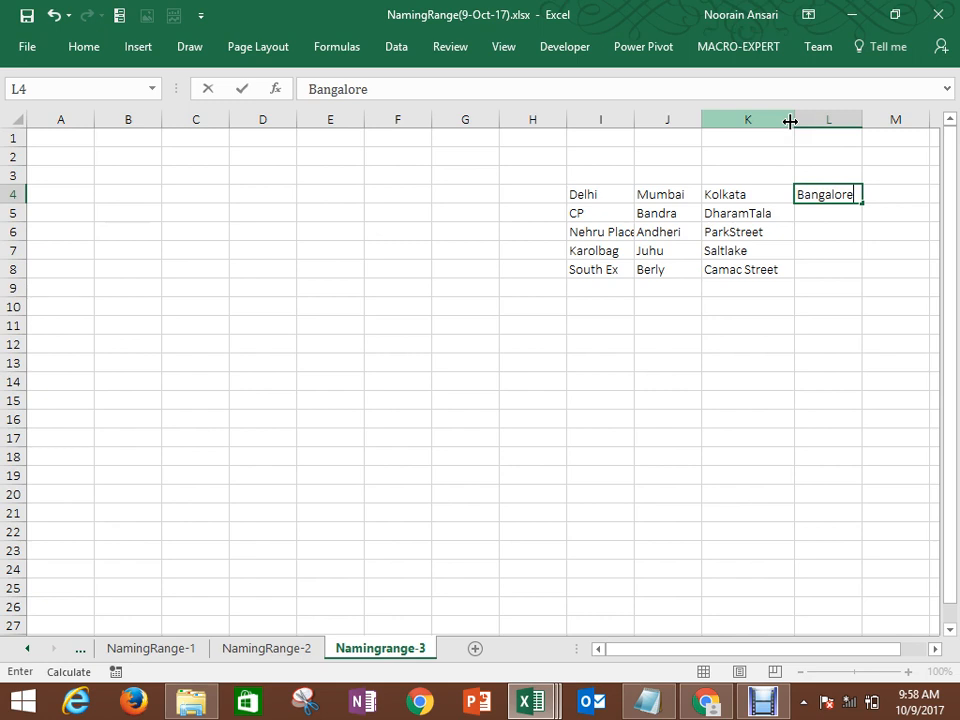
key("Return")
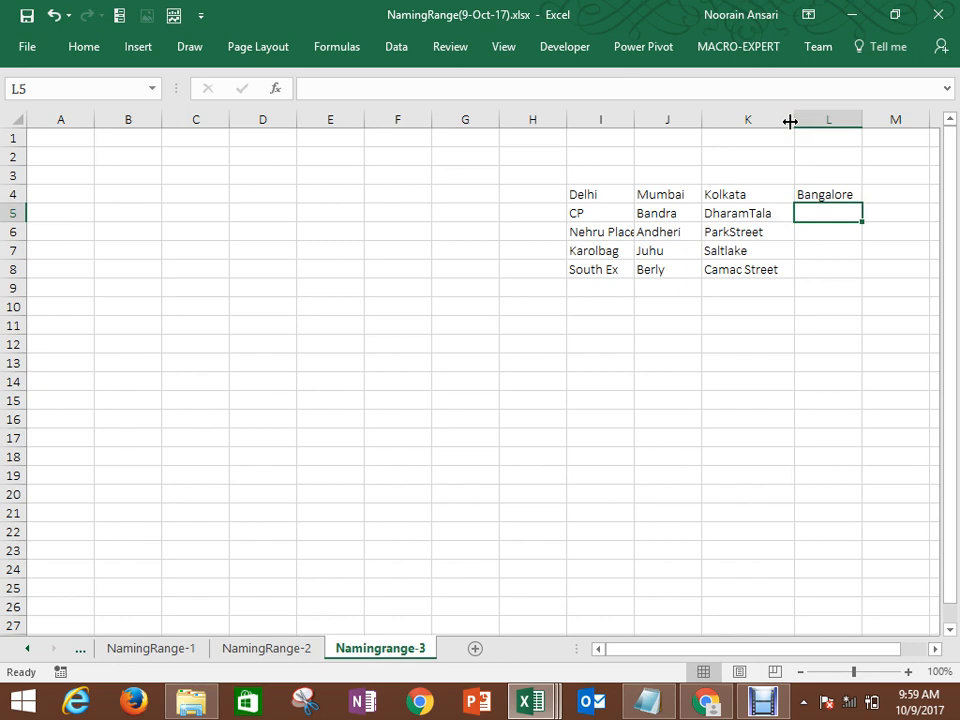
key("Up")
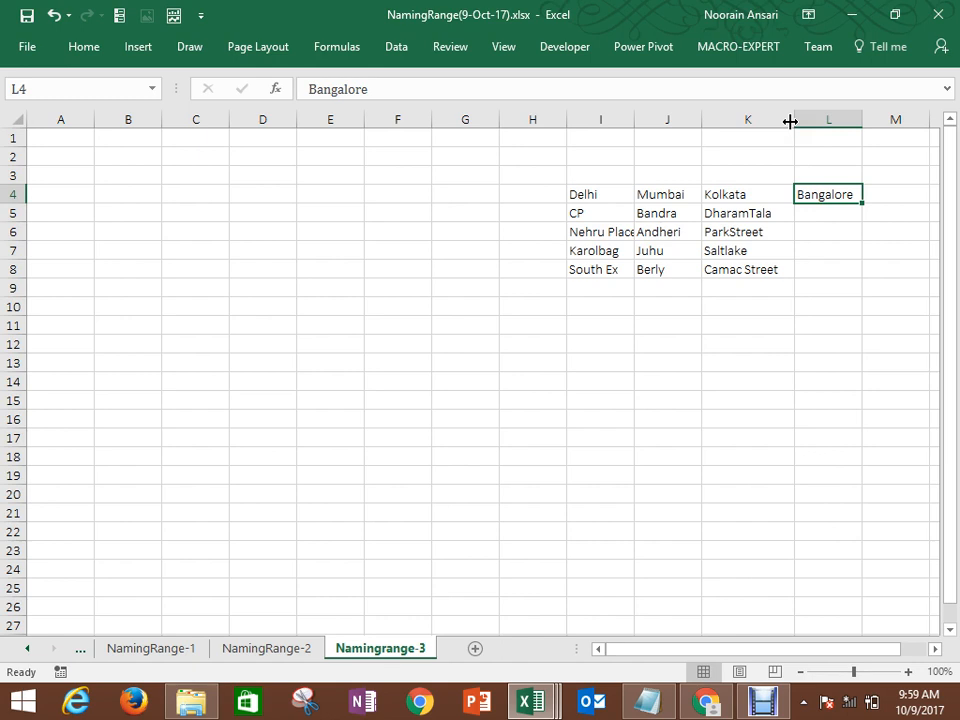
key("Left")
key("Left")
key("Left")
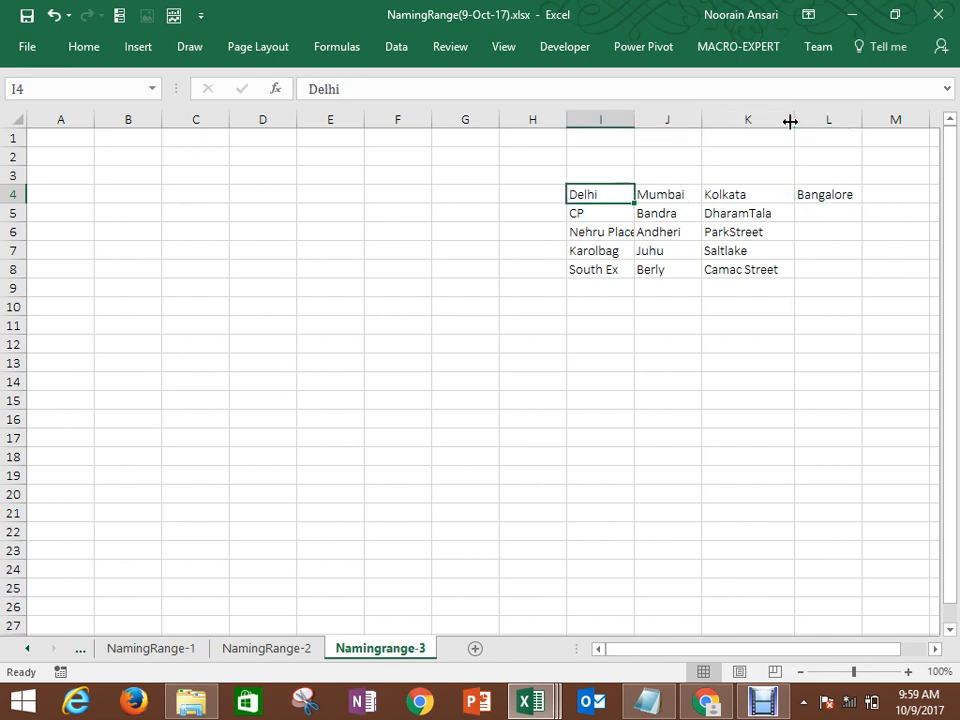
key("ctrl+shift+Right")
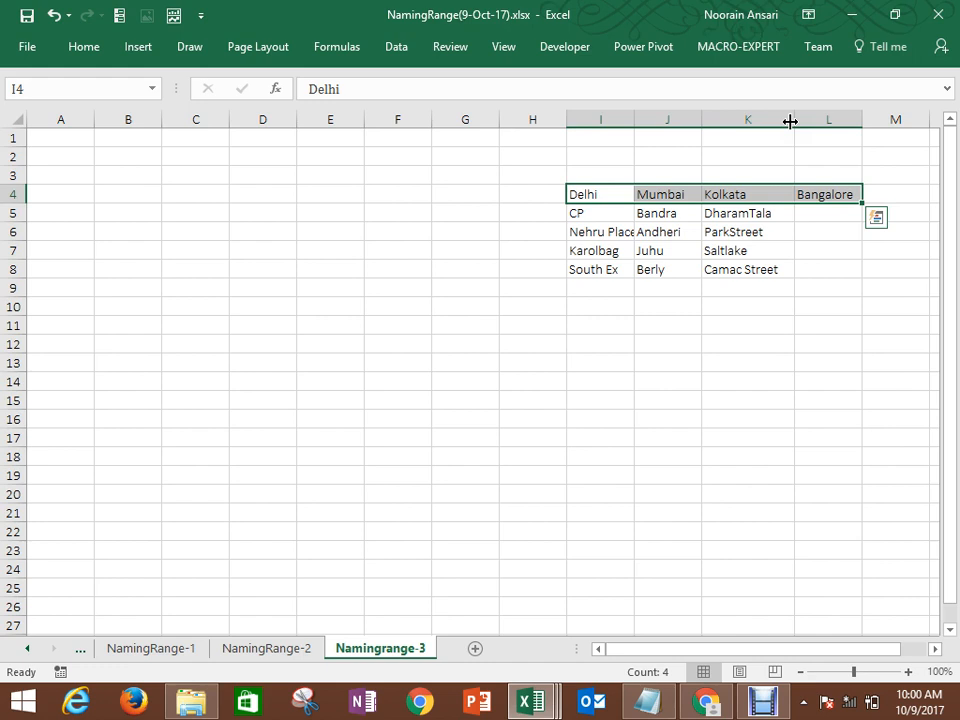
left_click(769, 213)
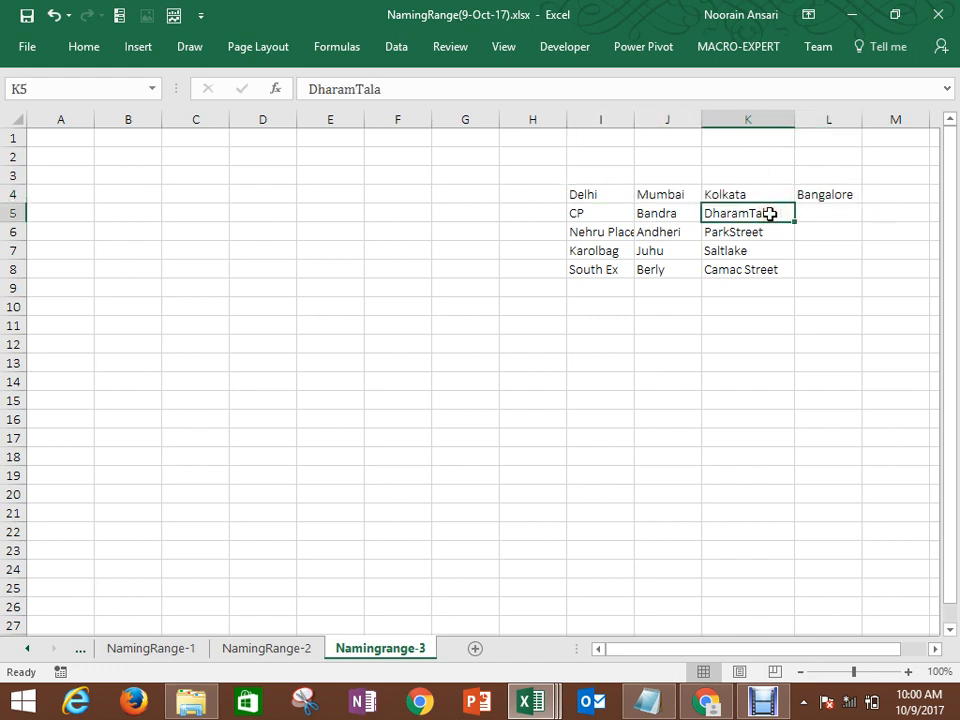
key("Up")
key("Left")
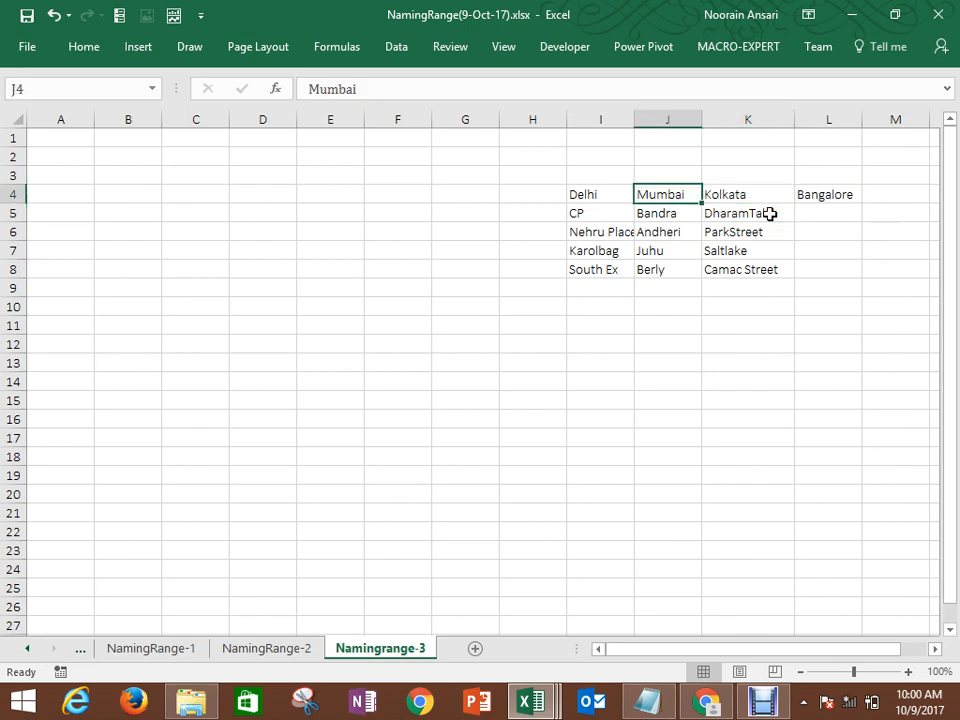
key("Left")
key("shift+Right")
key("shift+Right")
key("shift+Right")
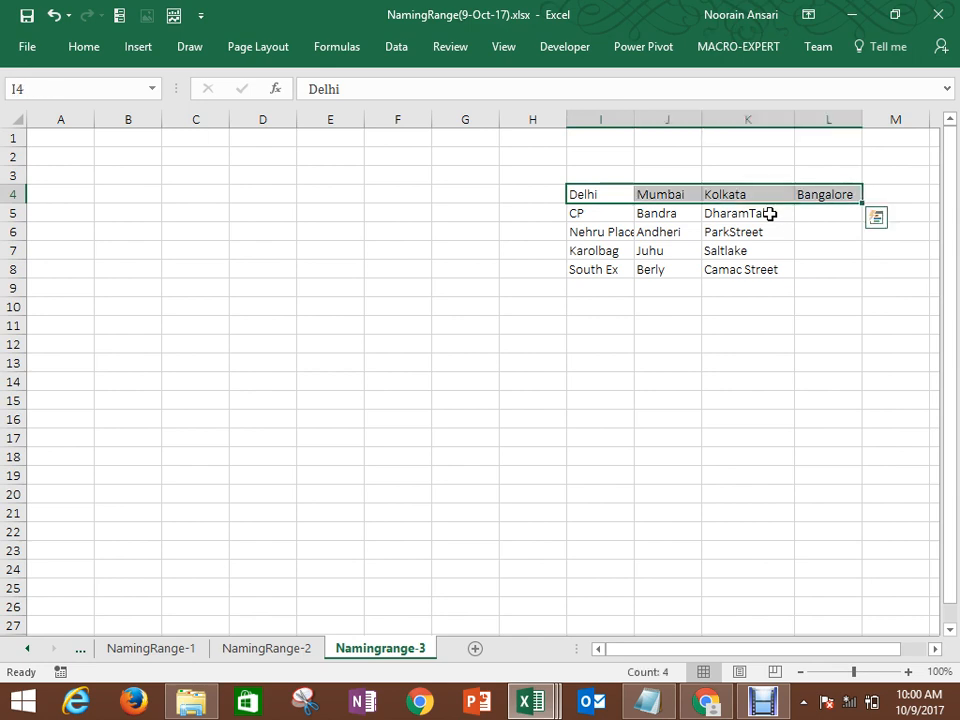
left_click(831, 221)
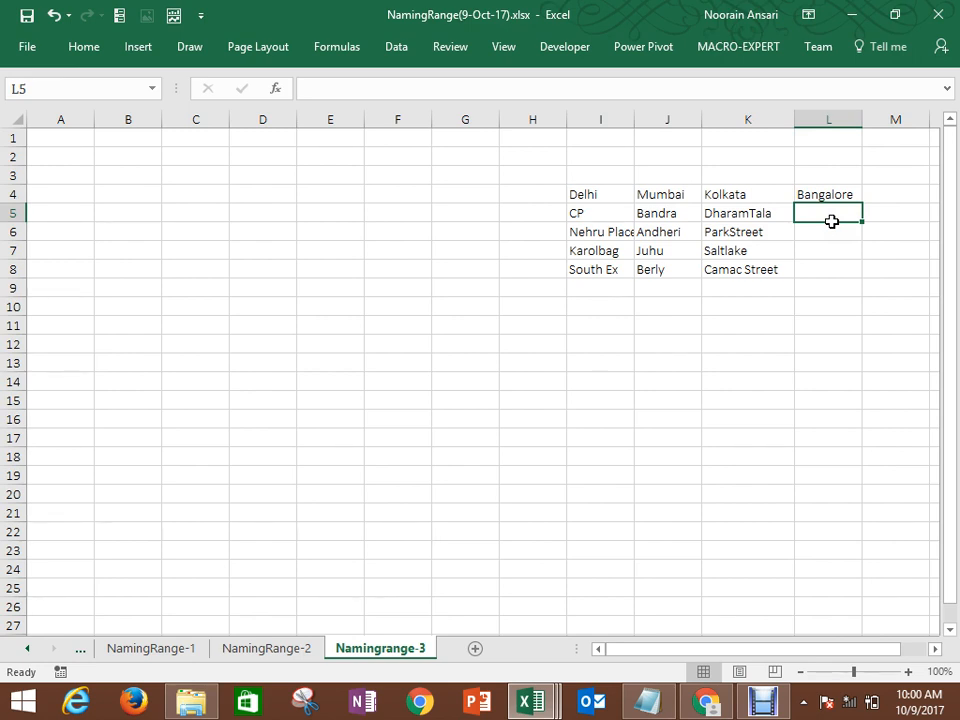
Step: List the Bangalore areas Kormangla, WhiteField, Domluru and Lalbagh below the heading in L5:L8
type("Kormangla")
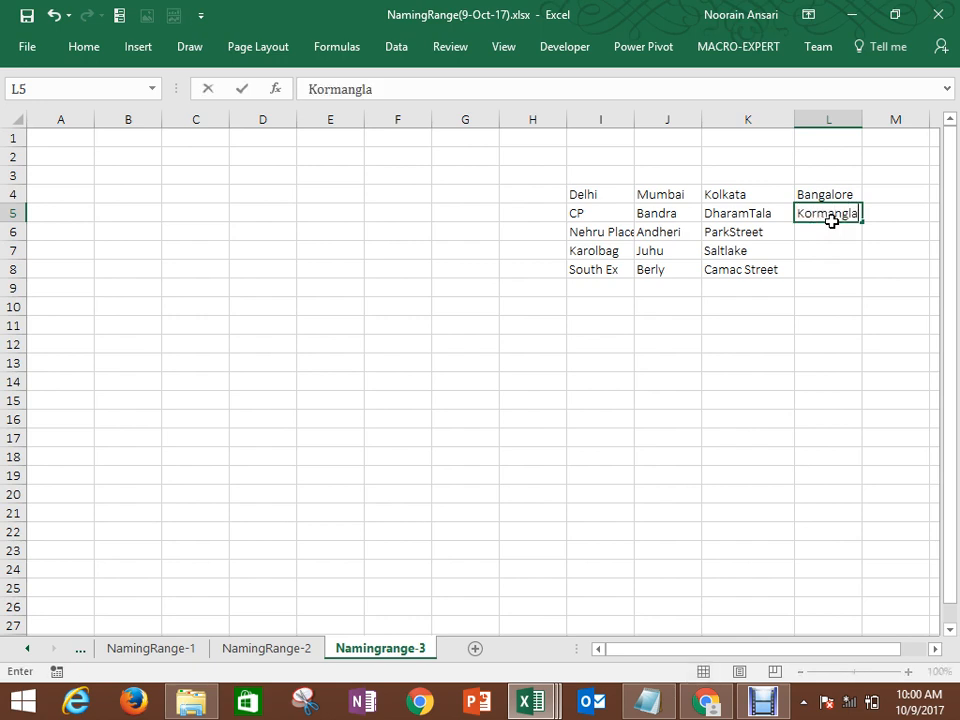
key("Return")
type("White")
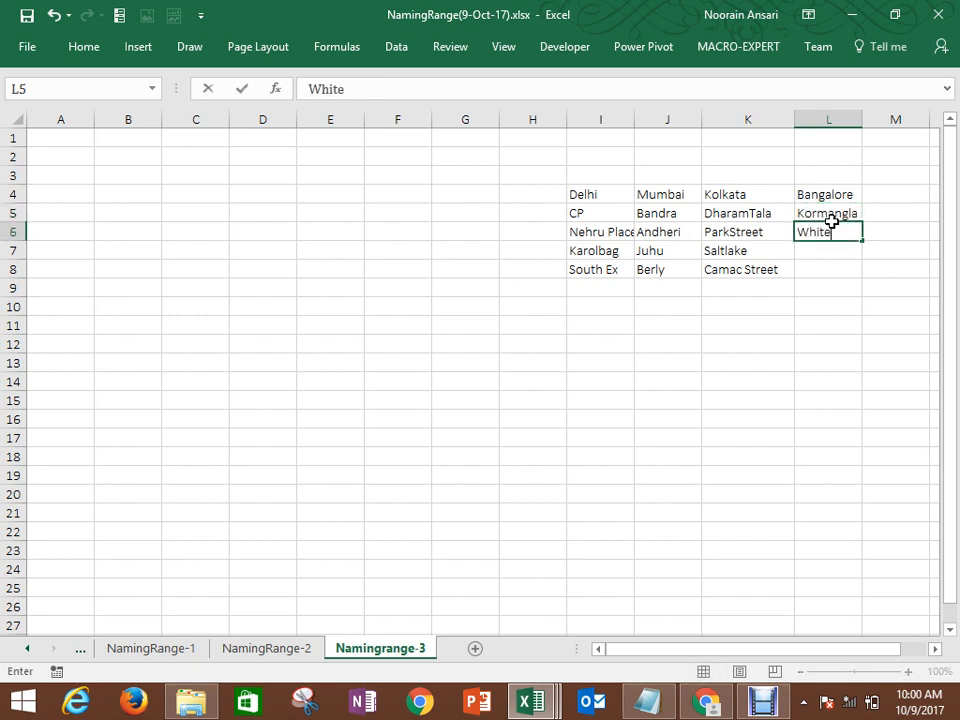
type("Field")
key("Return")
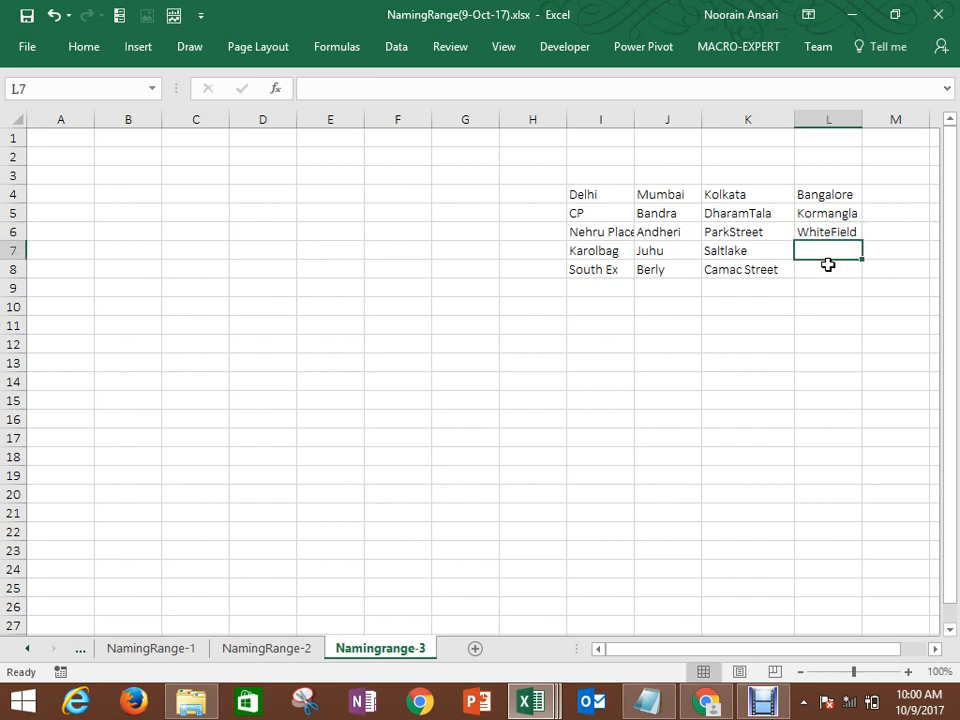
type("Dom")
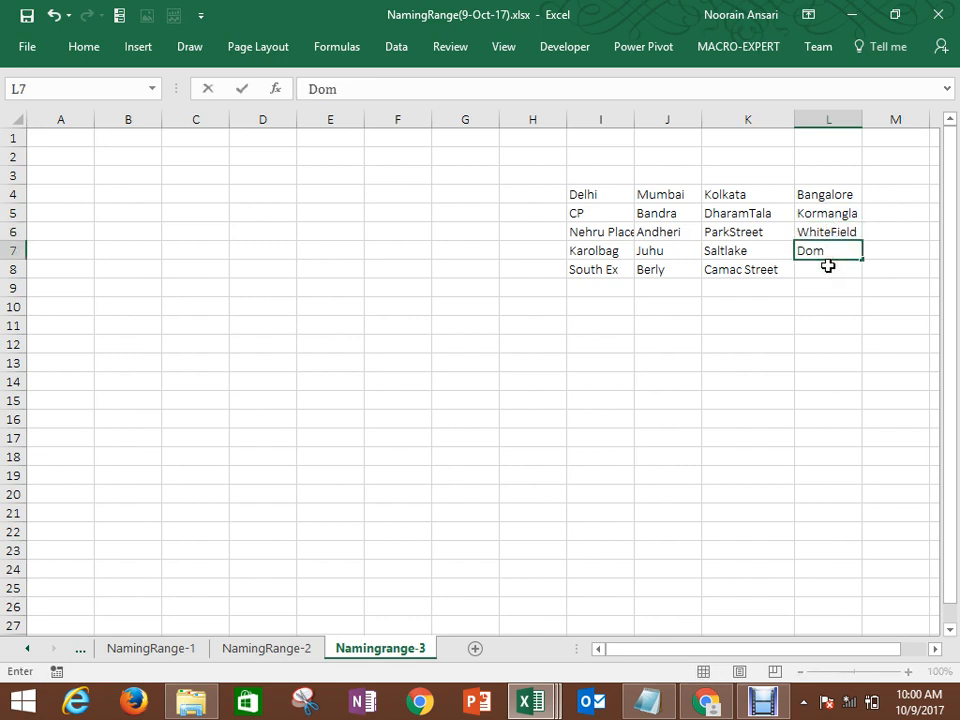
type("luru")
key("Return")
type("Lalba")
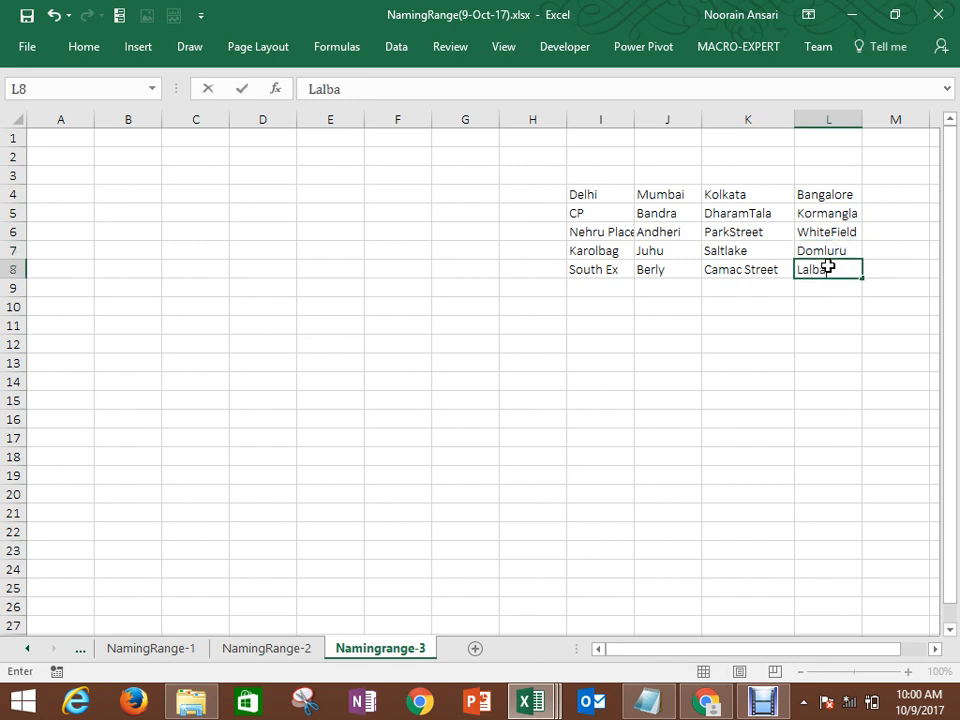
type("gh")
key("Return")
Step: Fill the city headings in I4:L4 with yellow
key("Up")
key("Up")
key("Up")
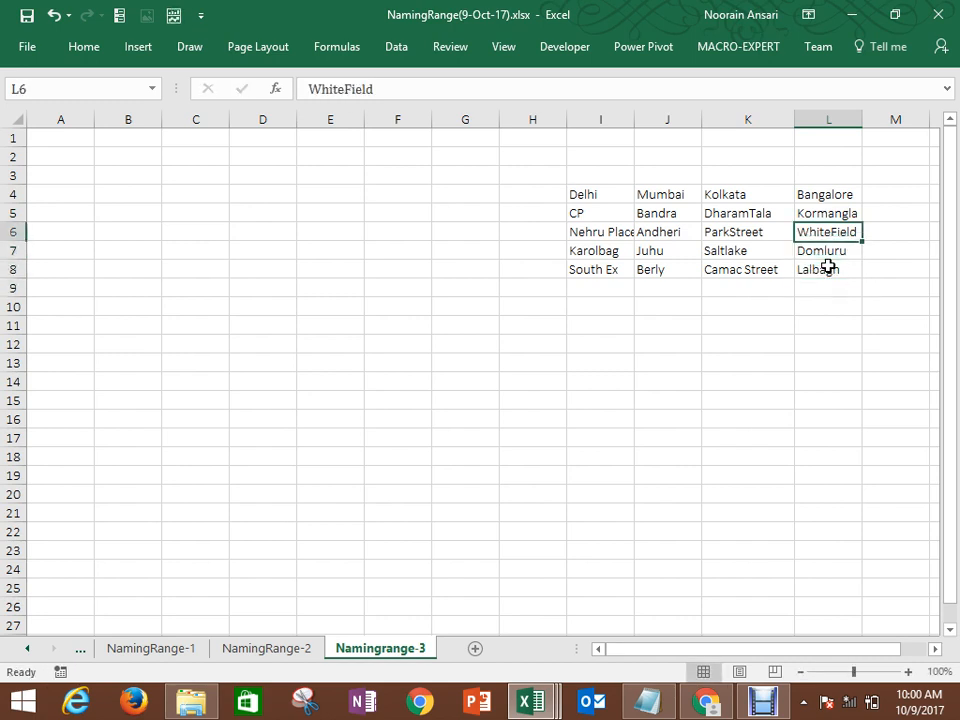
key("Up")
key("Up")
key("ctrl+Left")
key("ctrl+shift+Right")
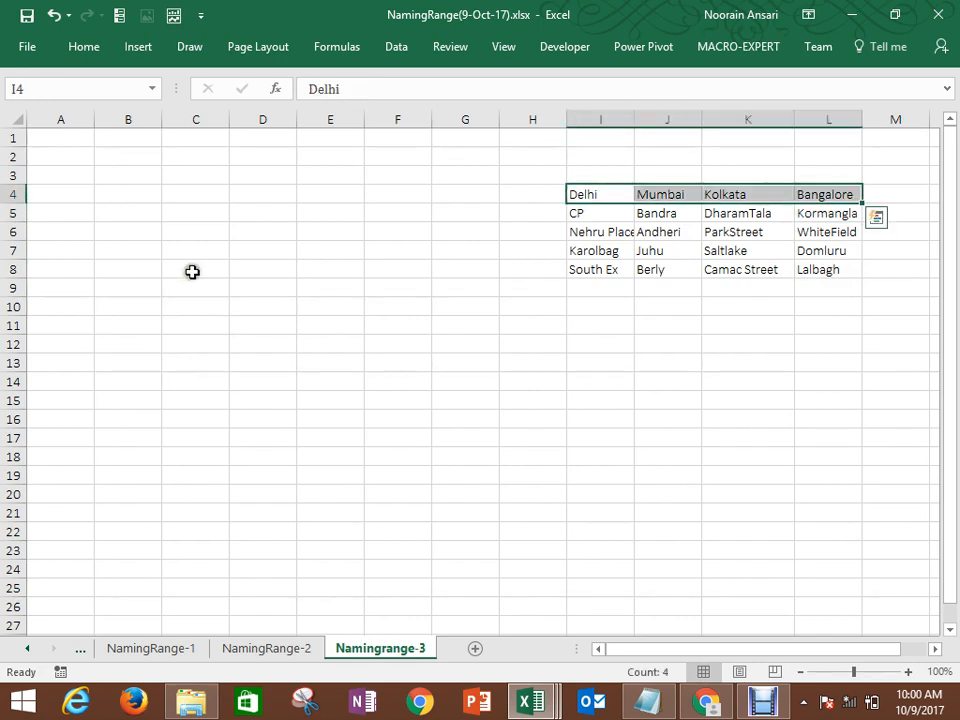
left_click(86, 50)
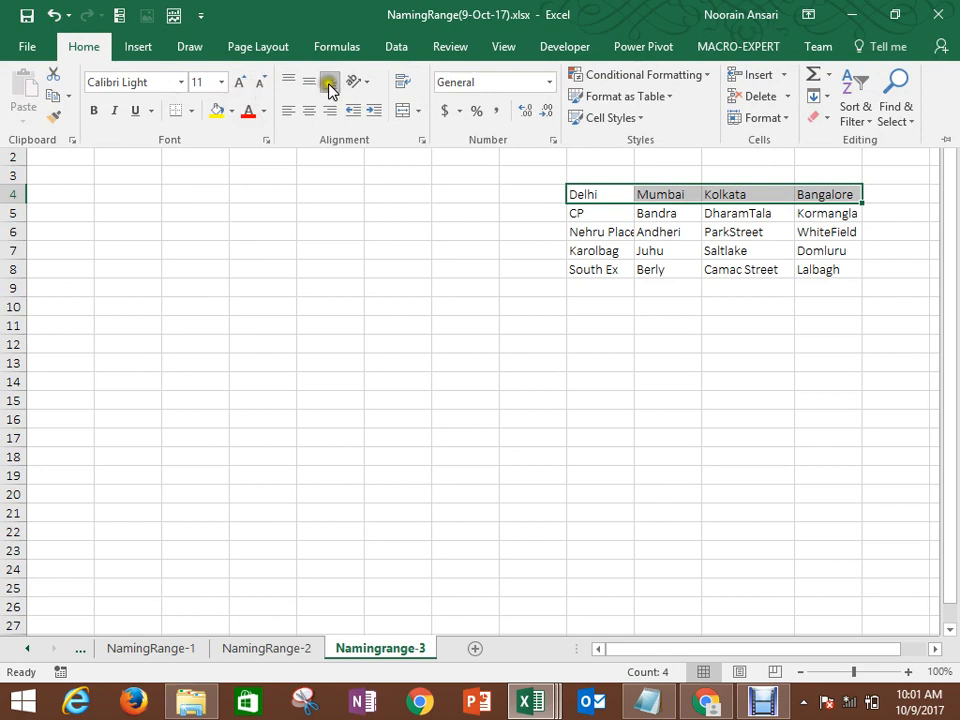
left_click(215, 111)
left_click(354, 189)
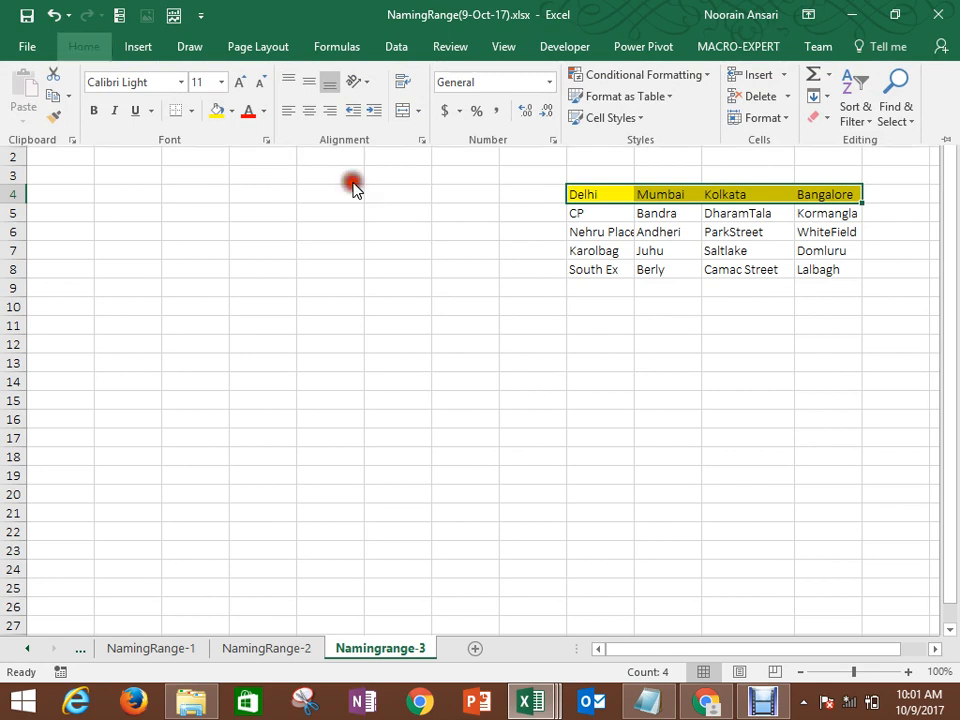
left_click(360, 206)
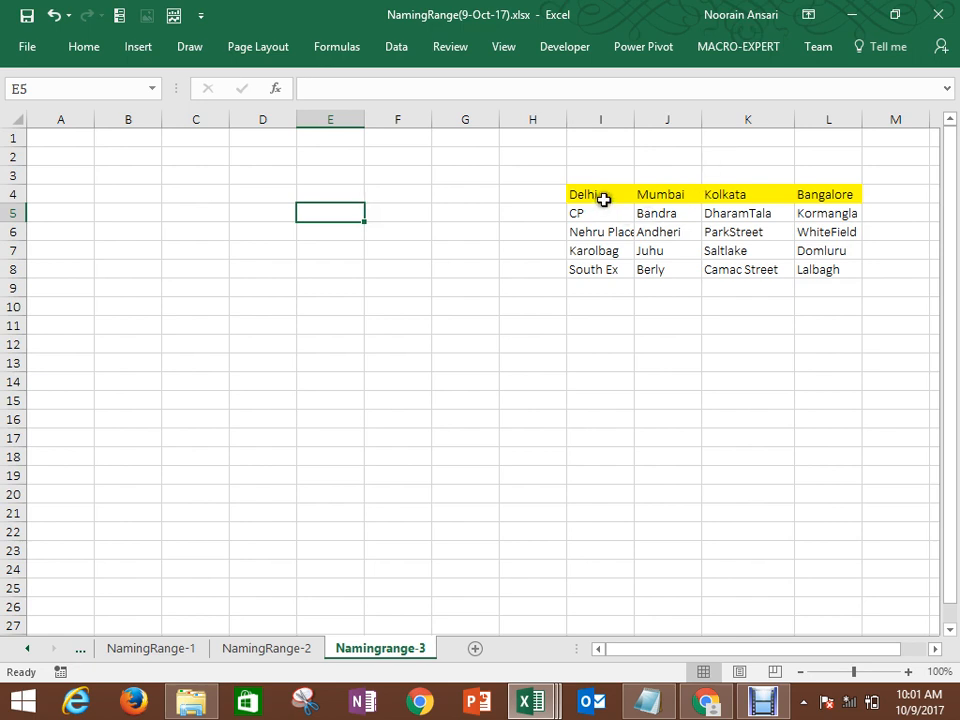
Step: Apply All Borders to the city heading cells I4:L4
left_click_drag(604, 197, 806, 186)
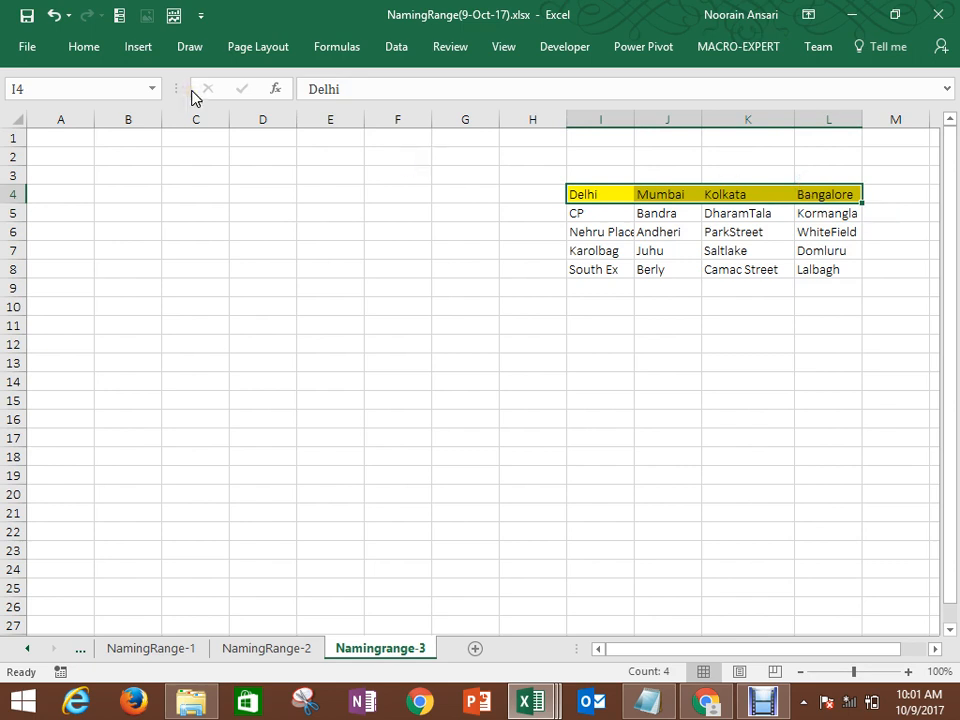
left_click(88, 47)
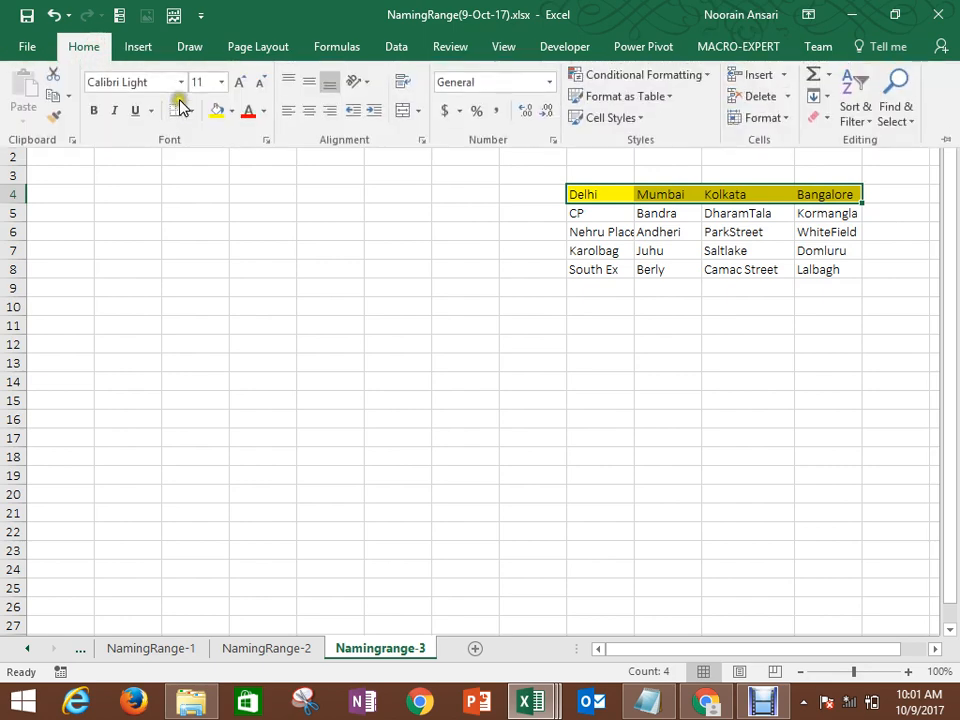
left_click(193, 112)
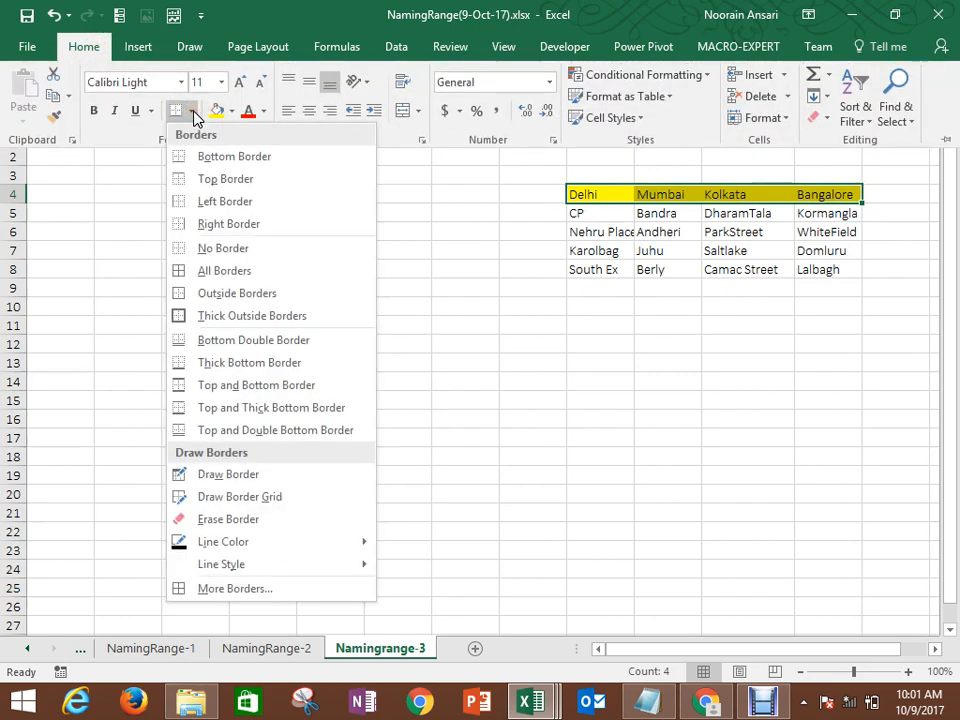
left_click(193, 113)
left_click(193, 113)
left_click(208, 274)
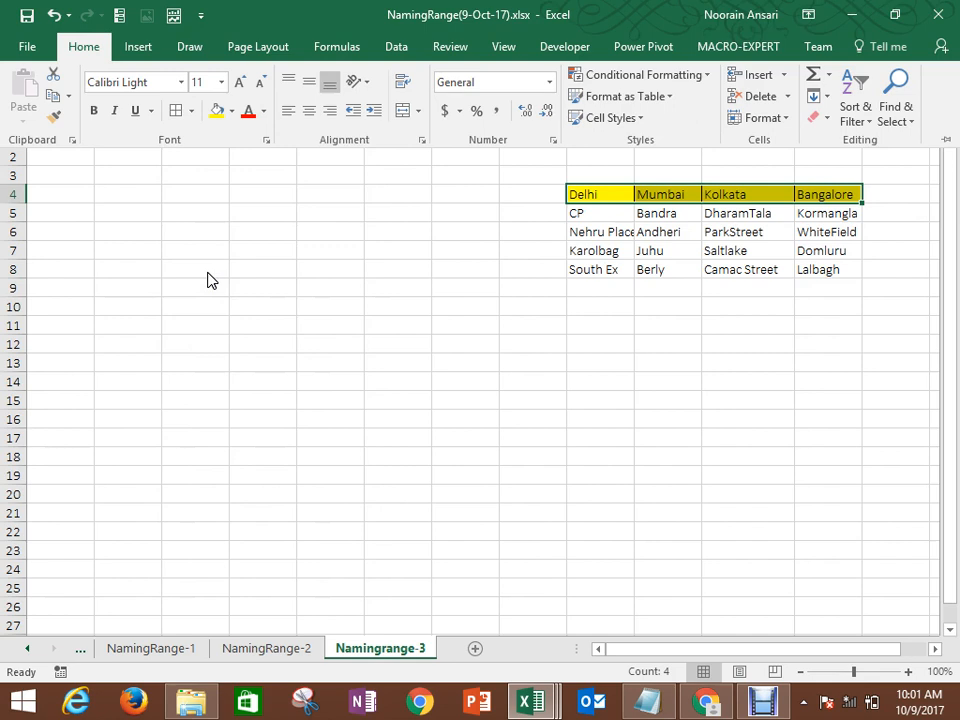
left_click(612, 222)
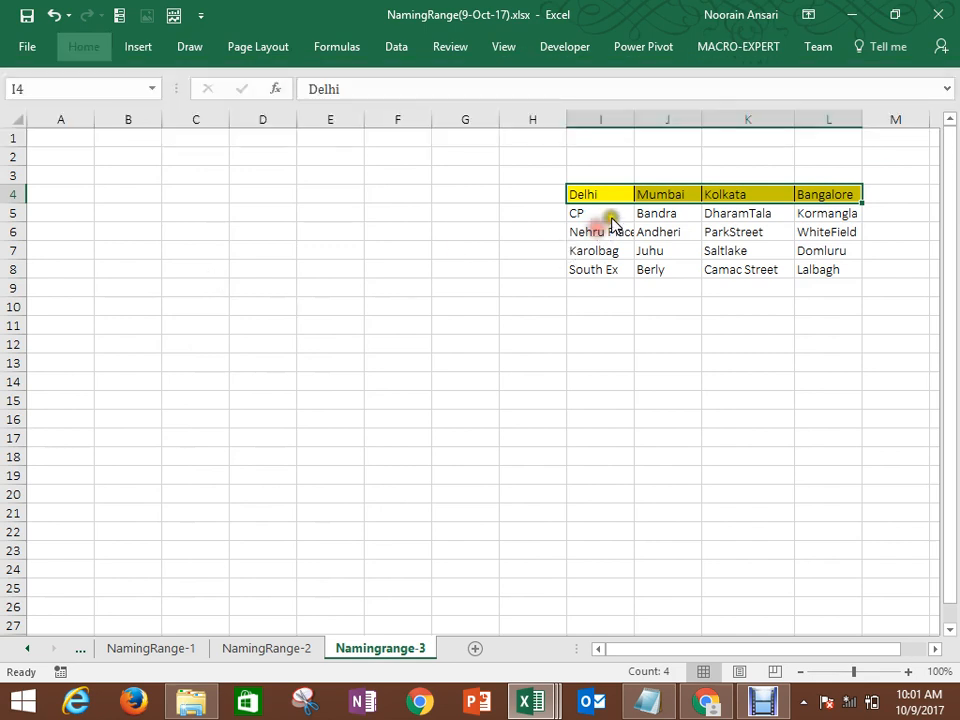
Step: Apply all borders to the area lists in I5:L8 below the headings
left_click(613, 213)
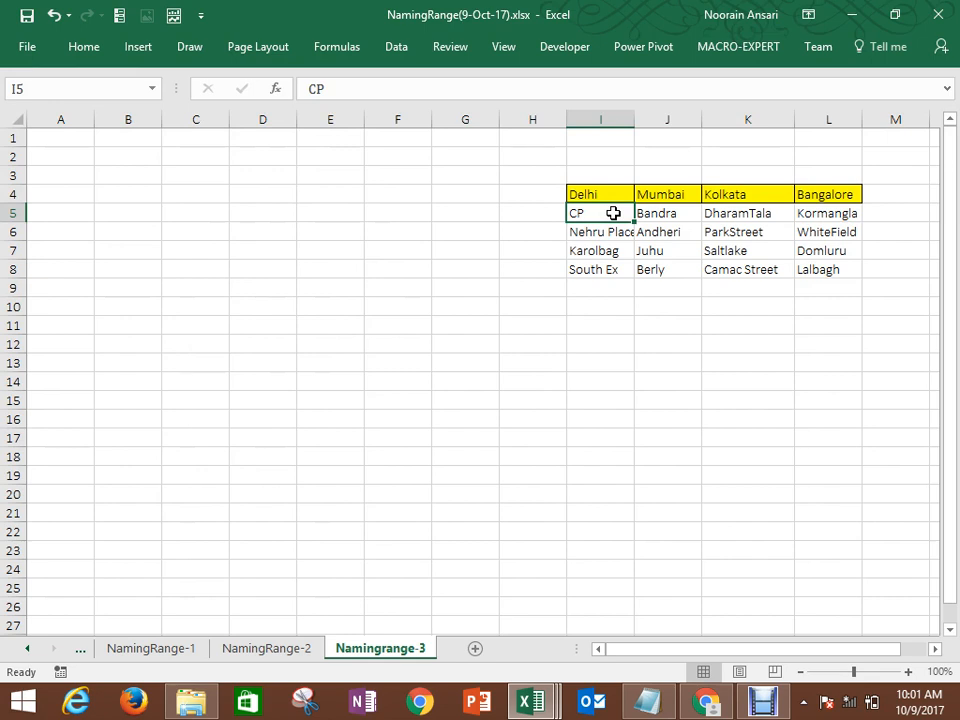
key("ctrl+shift+Down")
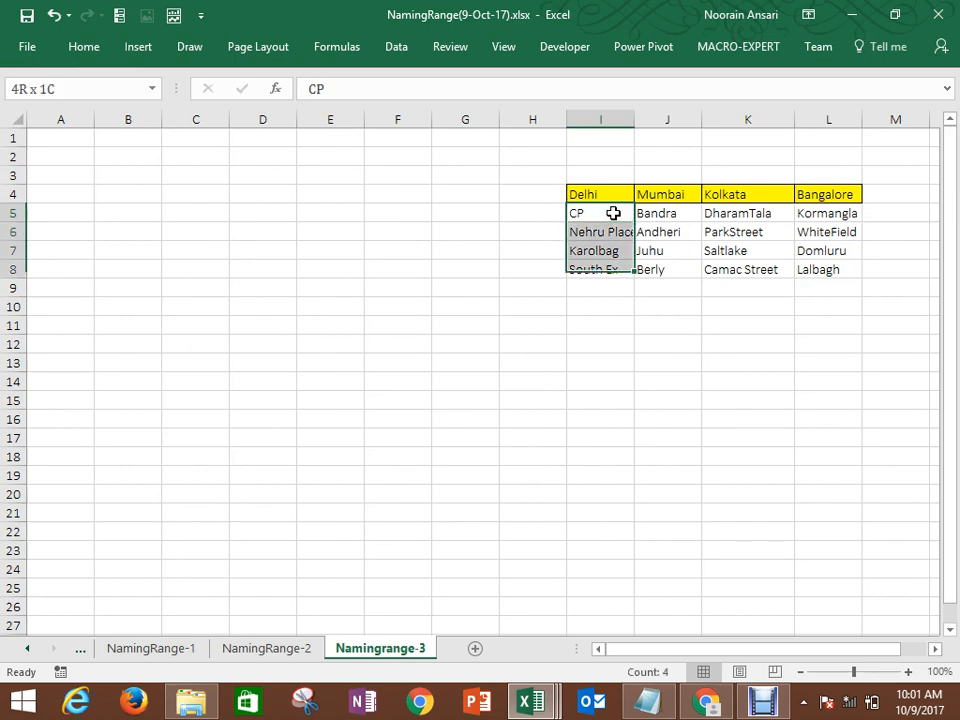
key("ctrl+shift+Right")
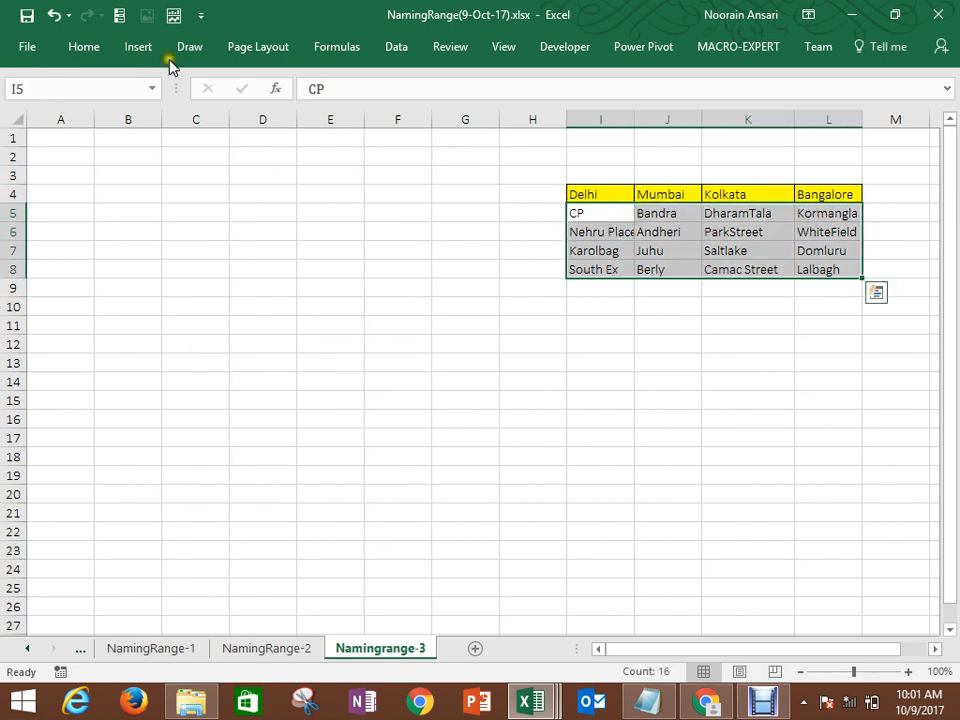
left_click(95, 47)
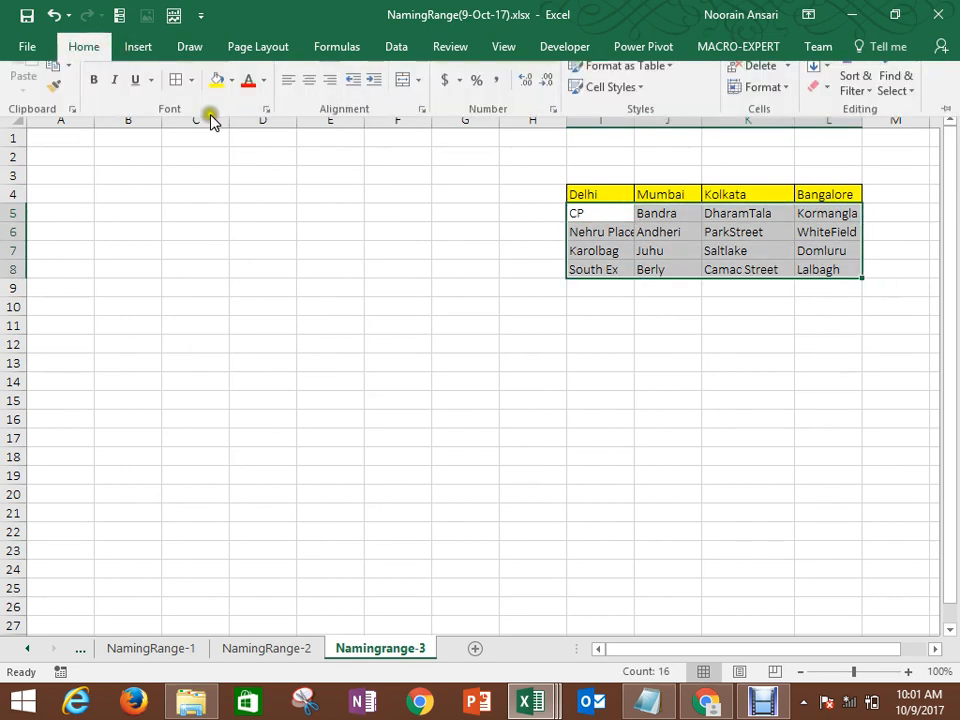
left_click(179, 114)
left_click(306, 208)
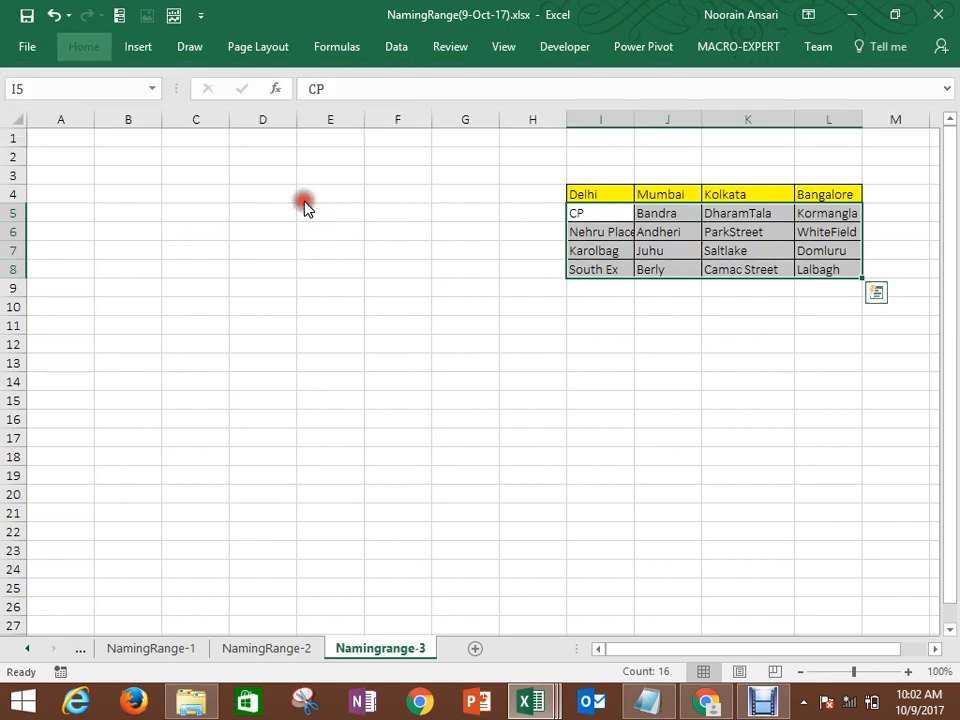
left_click(306, 208)
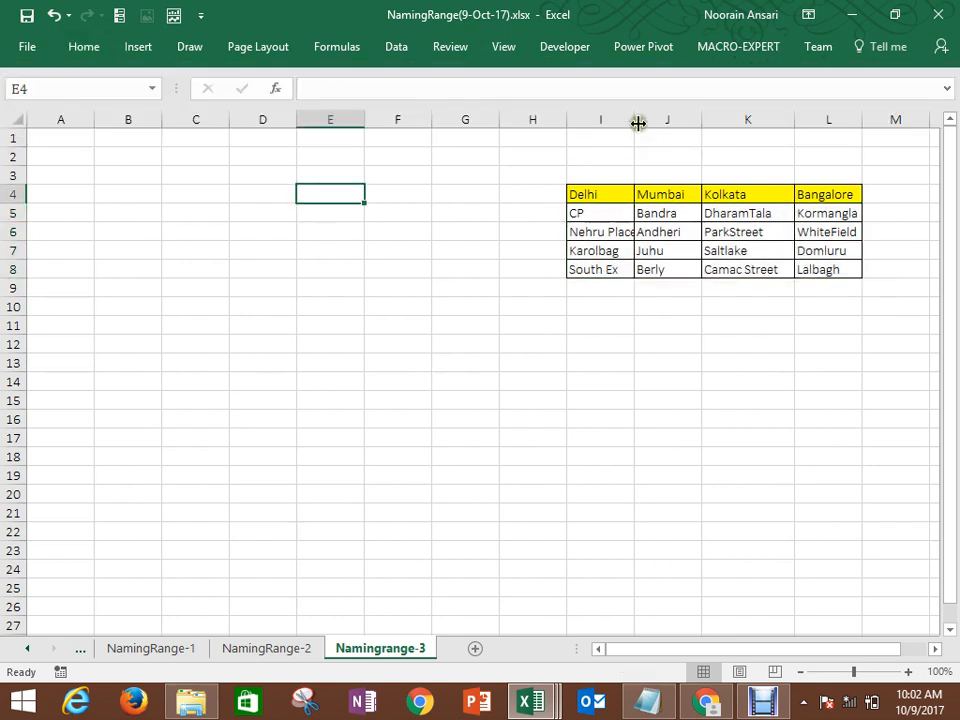
Step: Auto-fit the width of column I to the Delhi area names
left_click_drag(636, 121, 656, 122)
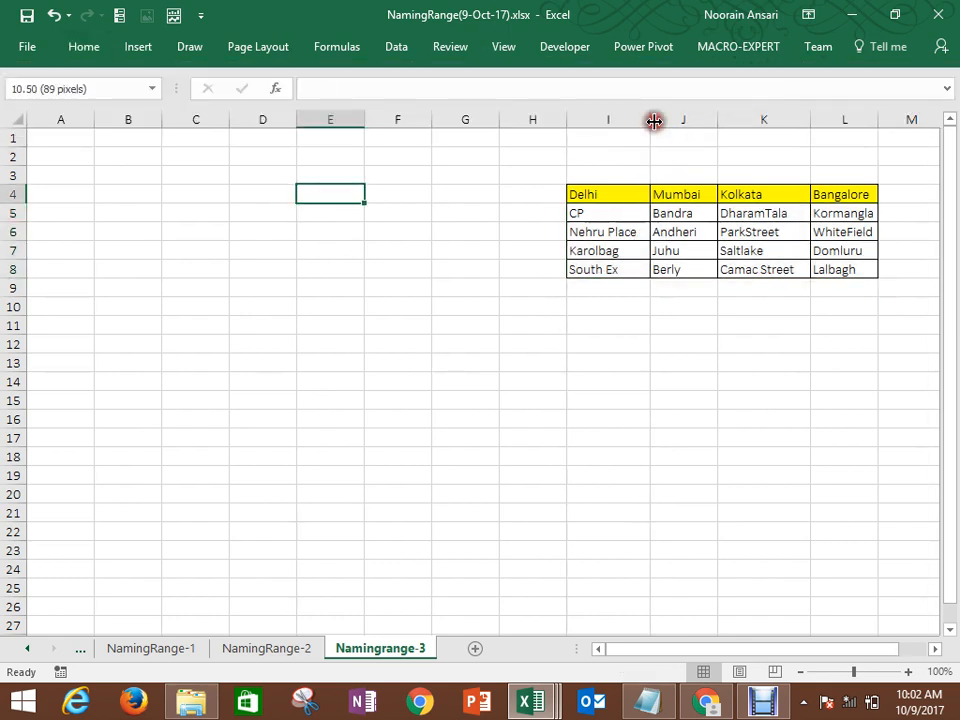
double_click(654, 121)
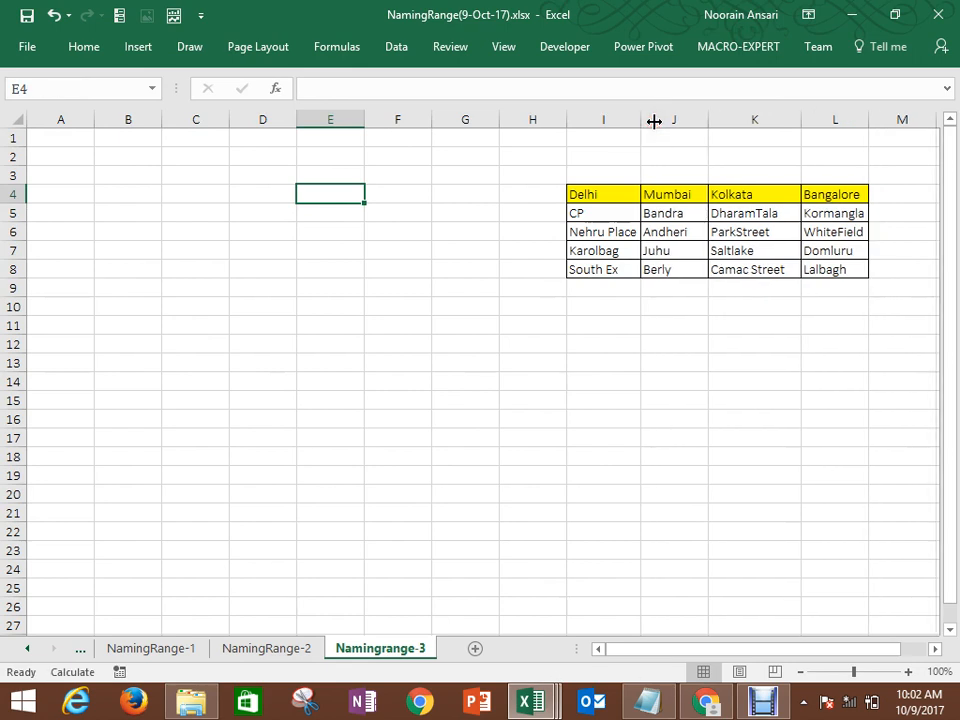
left_click(506, 236)
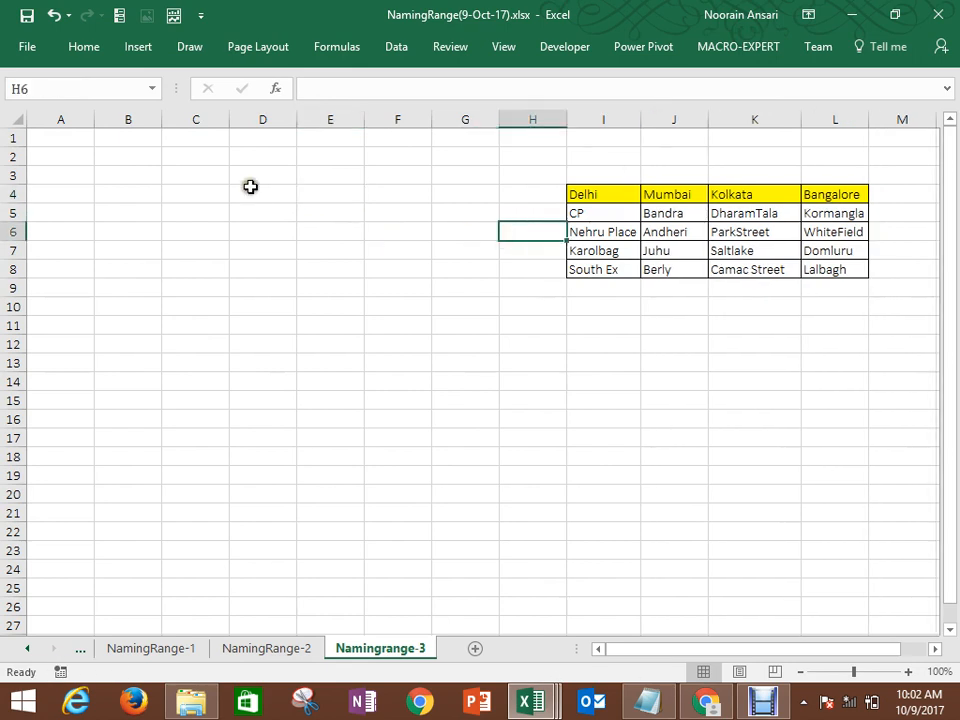
left_click(190, 179)
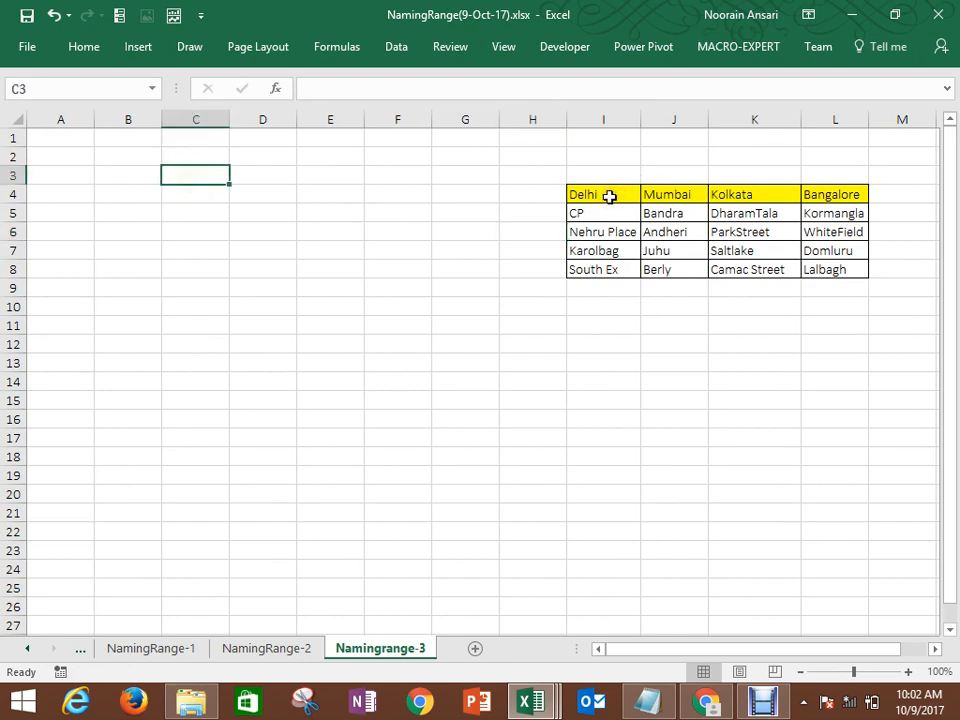
Step: Create named ranges from the selection I4:L8, using only the top row as the source of the names
left_click_drag(576, 215, 589, 270)
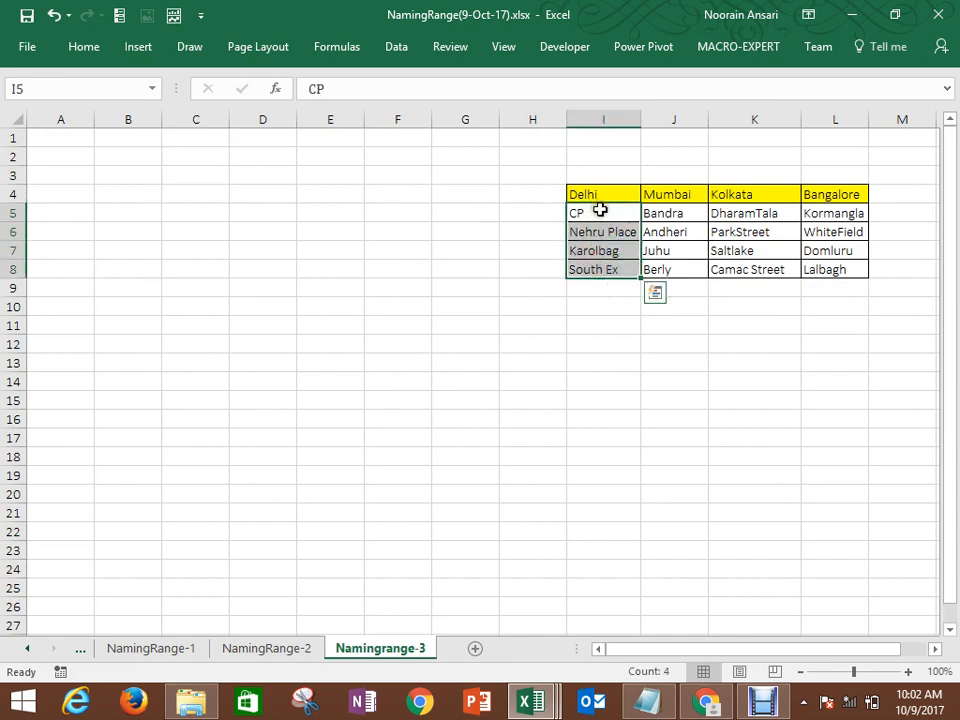
left_click_drag(656, 220, 656, 266)
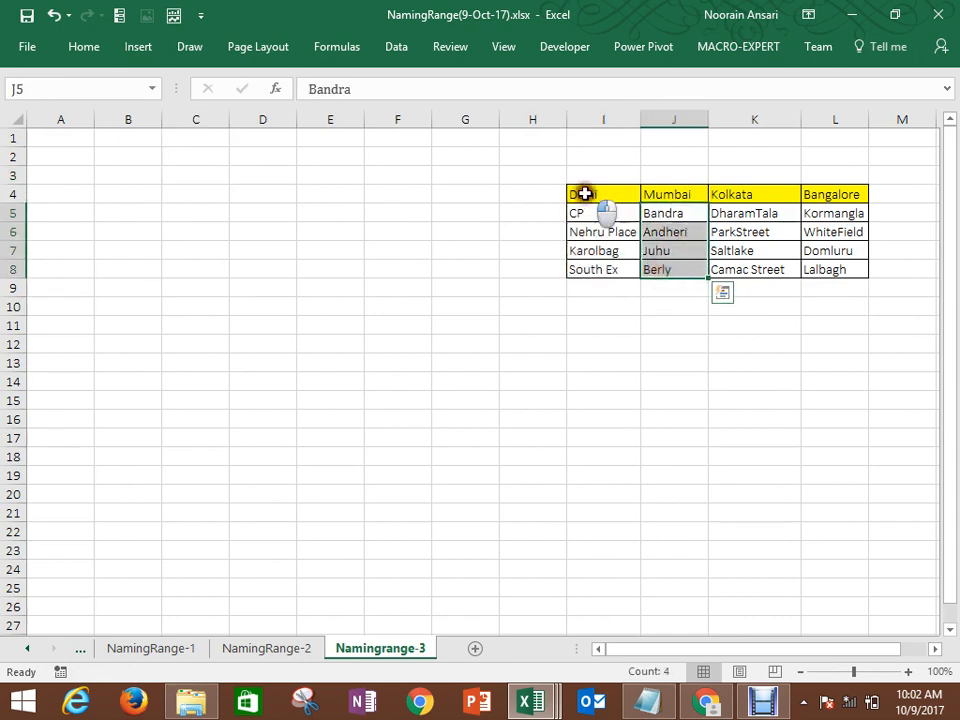
left_click_drag(585, 193, 825, 268)
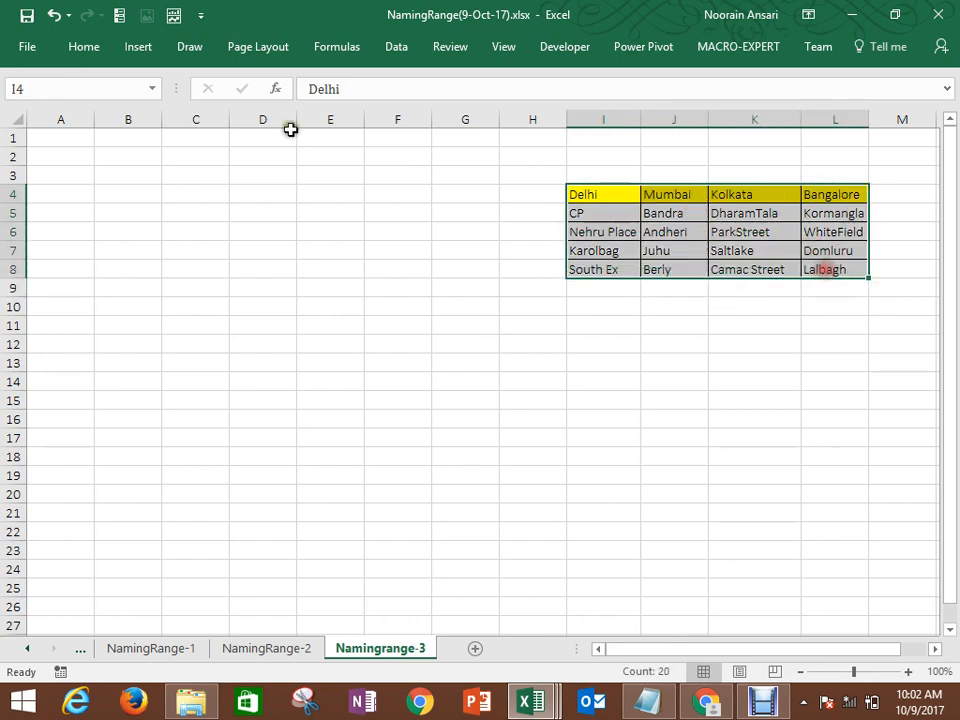
left_click(330, 48)
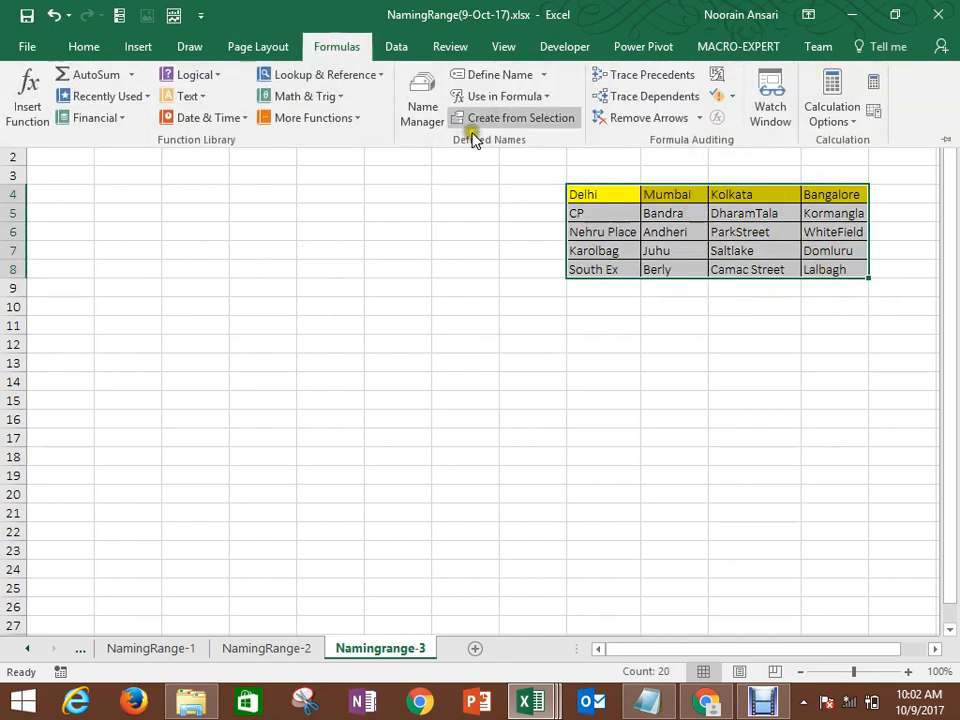
left_click(536, 119)
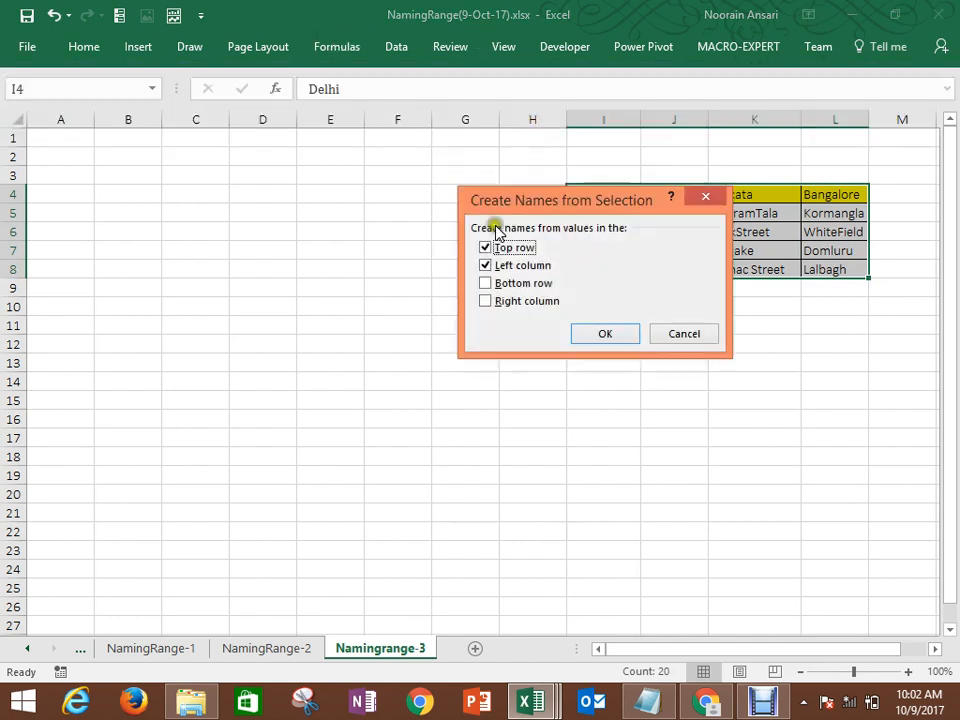
left_click(485, 266)
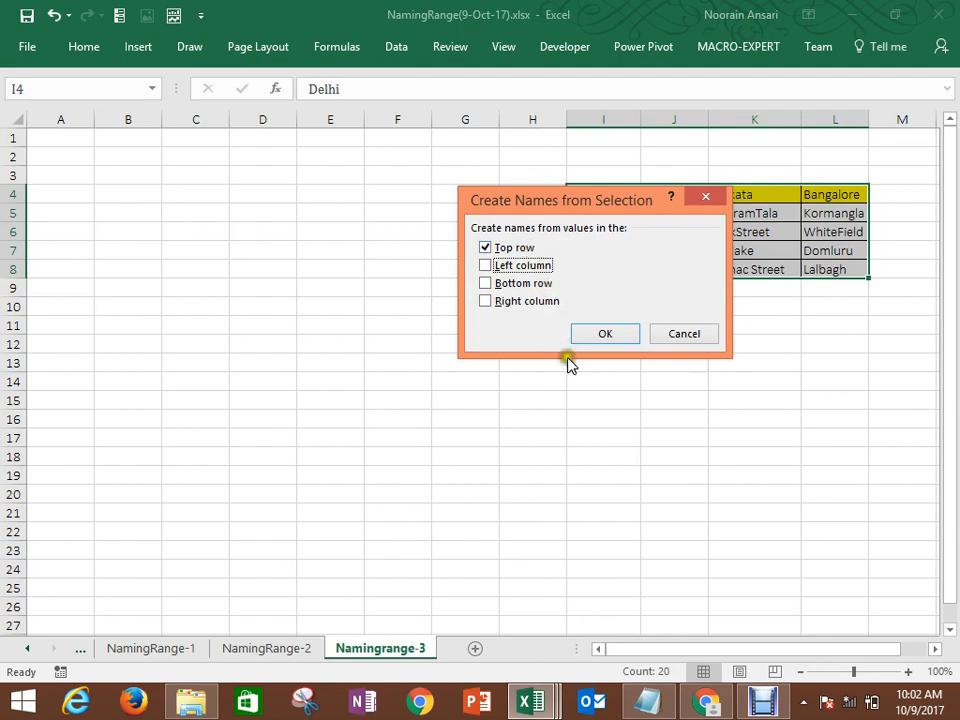
left_click(590, 336)
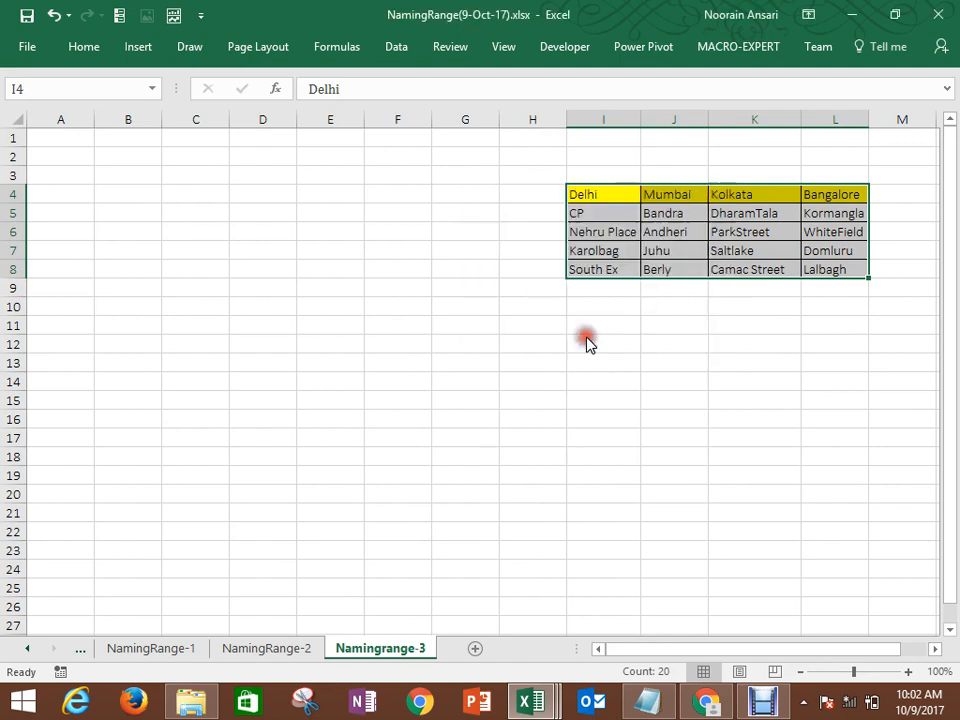
Step: Select the area list under each city heading in turn to check the range name assigned to it
left_click(603, 214)
key("ctrl+shift+Down")
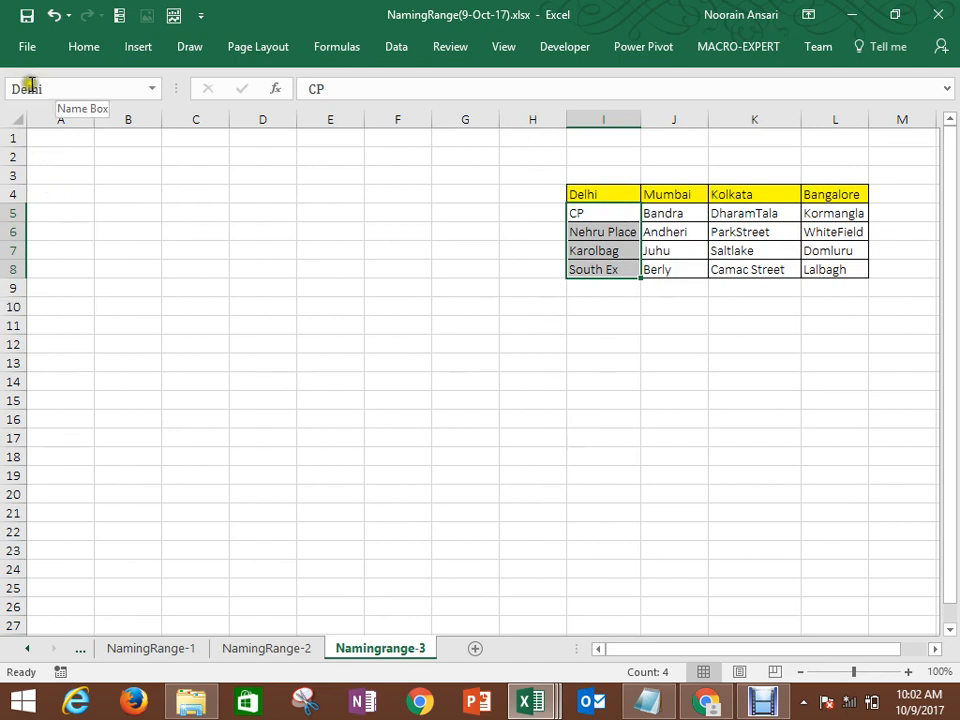
key("Right")
key("ctrl+shift+Down")
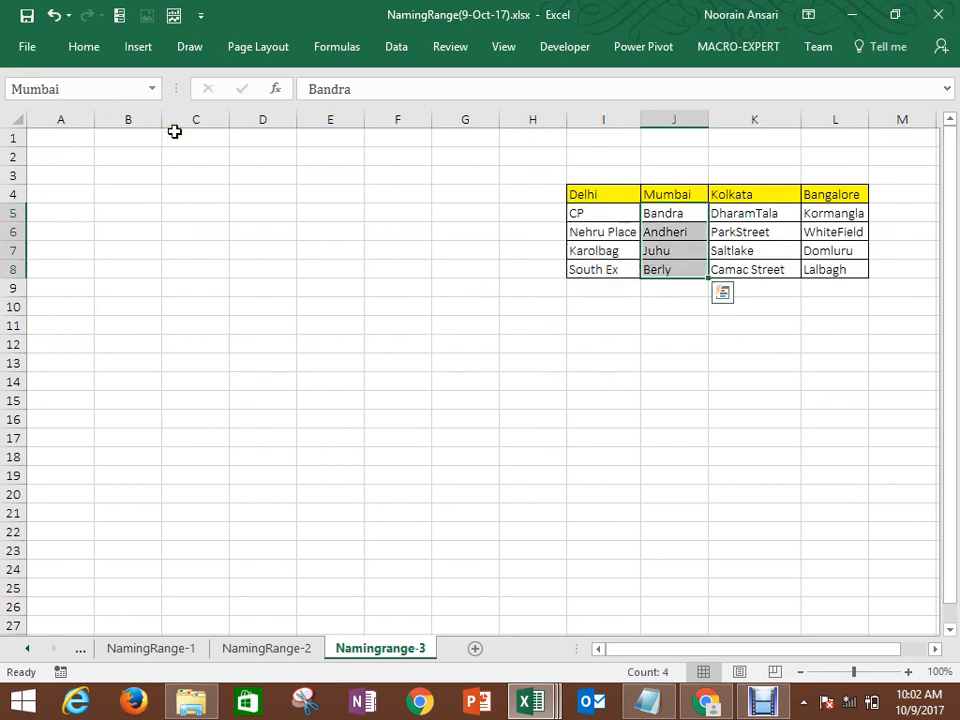
key("Right")
key("ctrl+shift+Down")
key("Right")
key("ctrl+shift+Down")
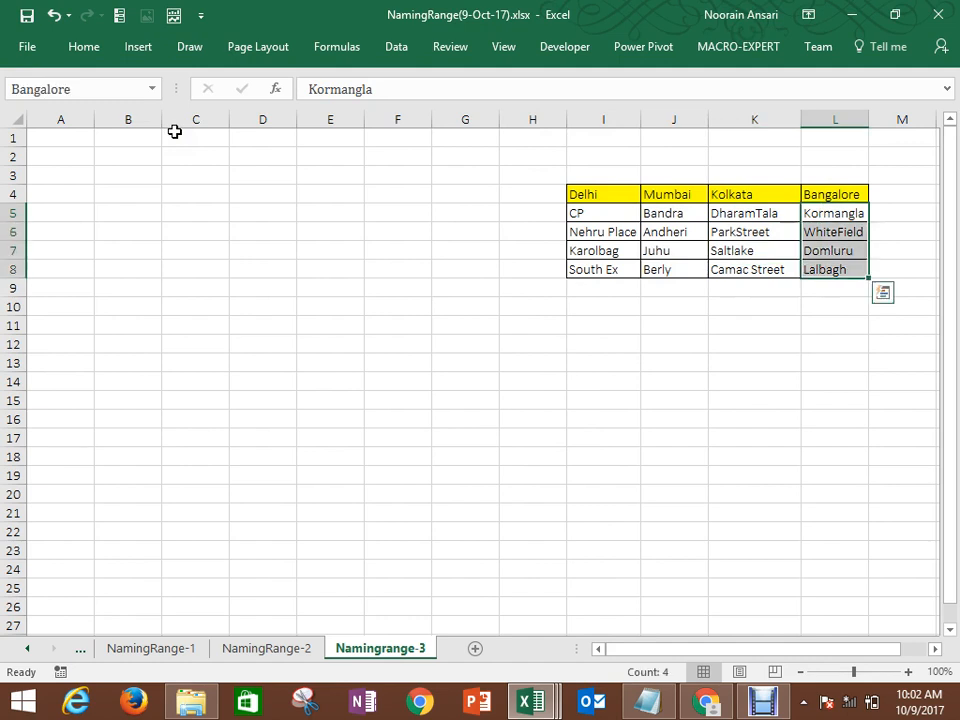
Step: Name the city heading cells I4:L4 as MetroCity
key("Up")
key("ctrl+shift+Left")
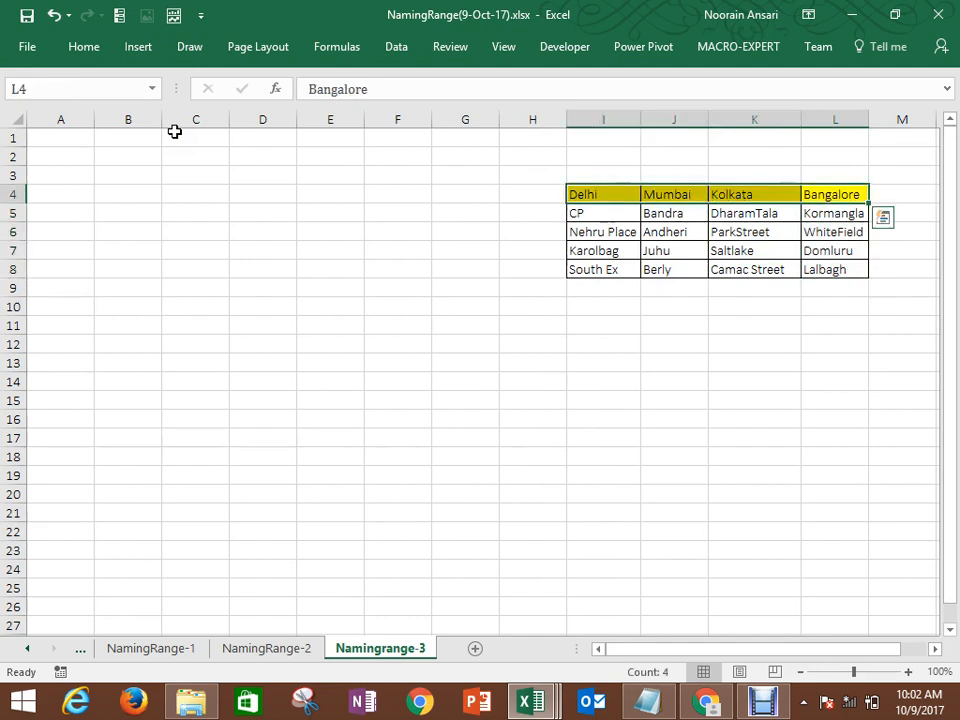
left_click(36, 80)
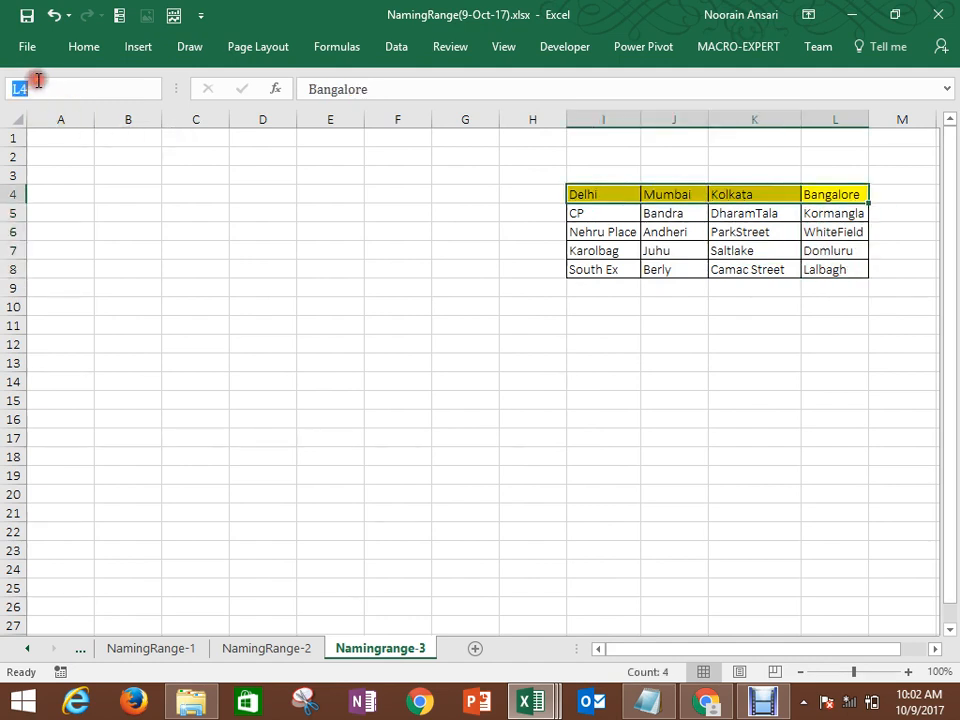
type("Metro")
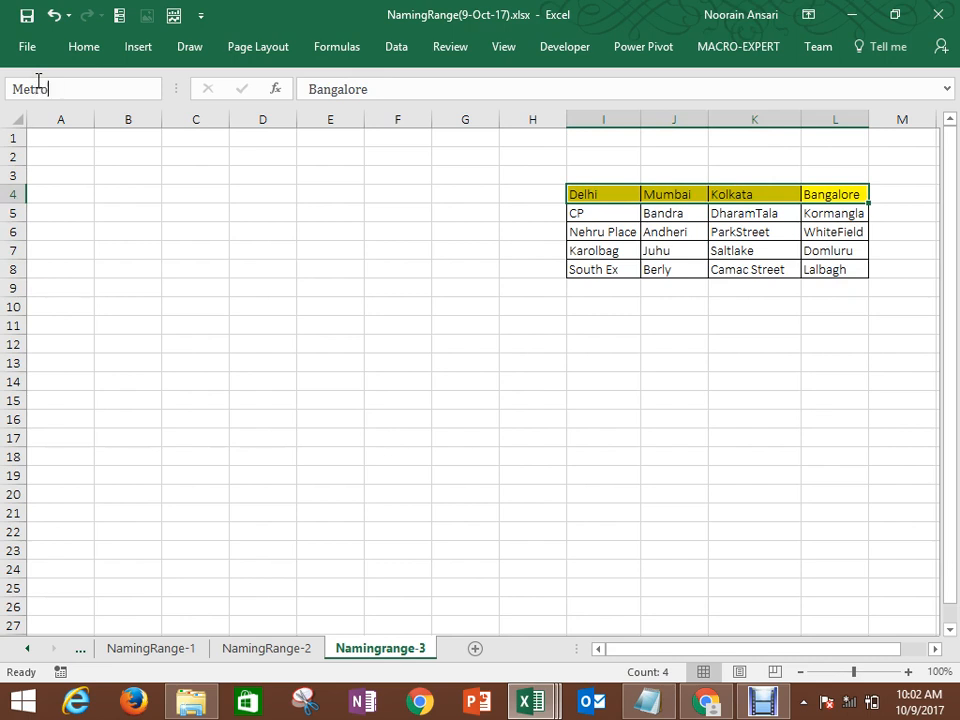
type("City")
key("Return")
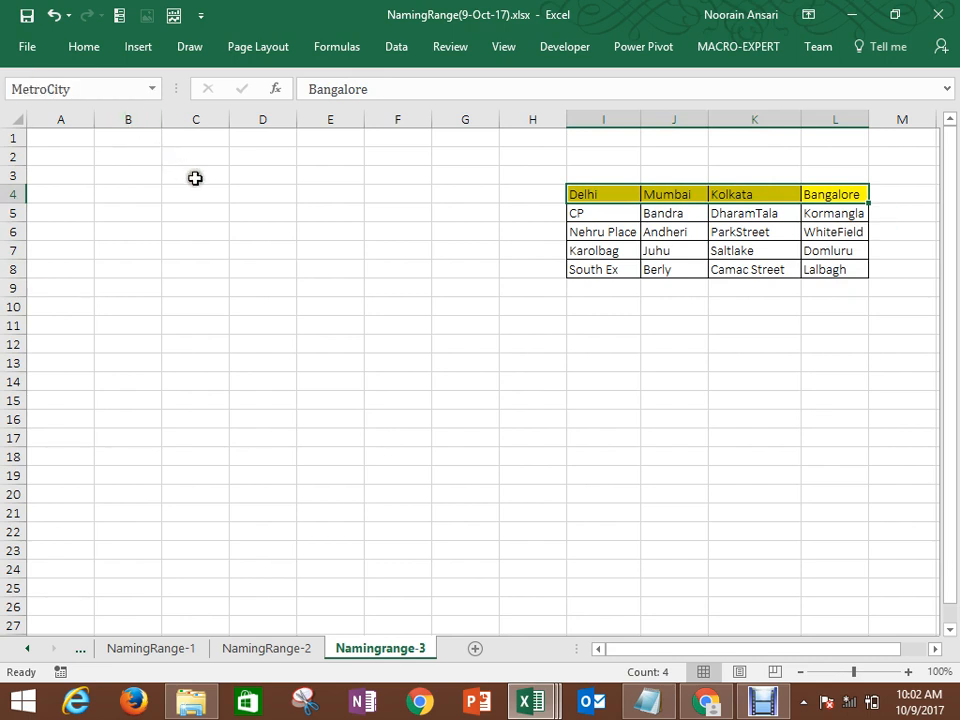
Step: Enter the heading MetroCity in C3 and restrict C4 to a validation list sourced from the city headings in I4:L4
left_click(195, 178)
type("MetroCity")
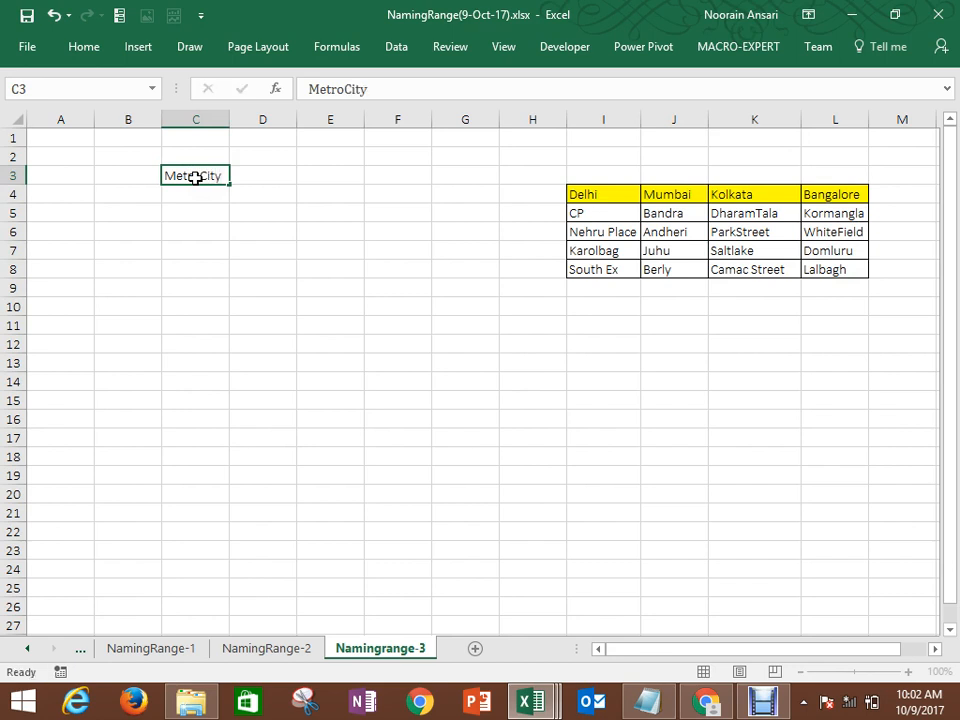
left_click(195, 191)
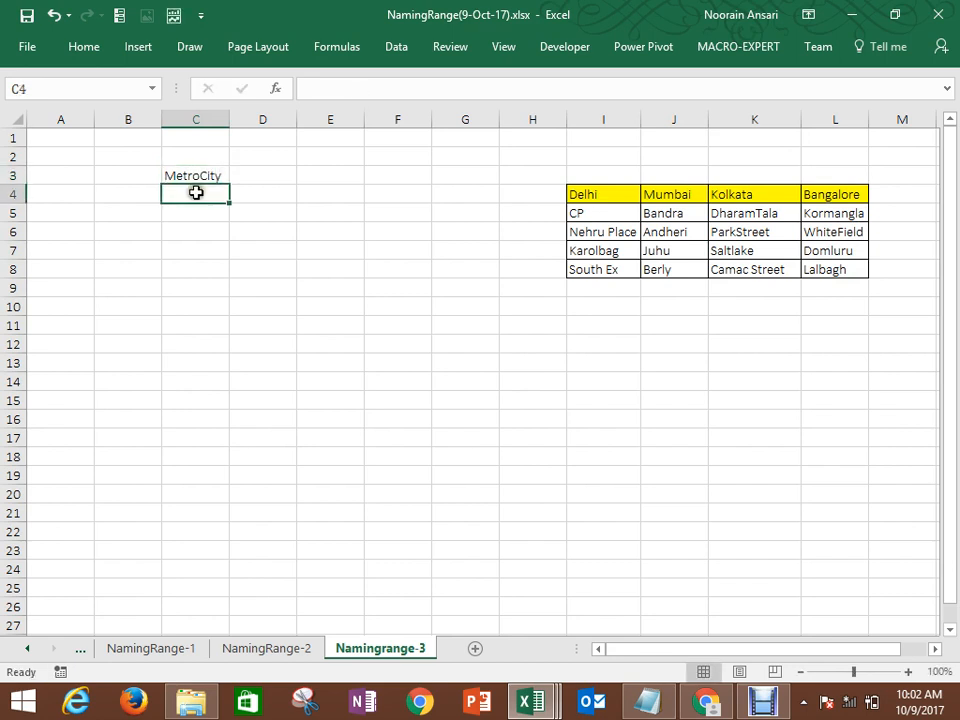
left_click(383, 48)
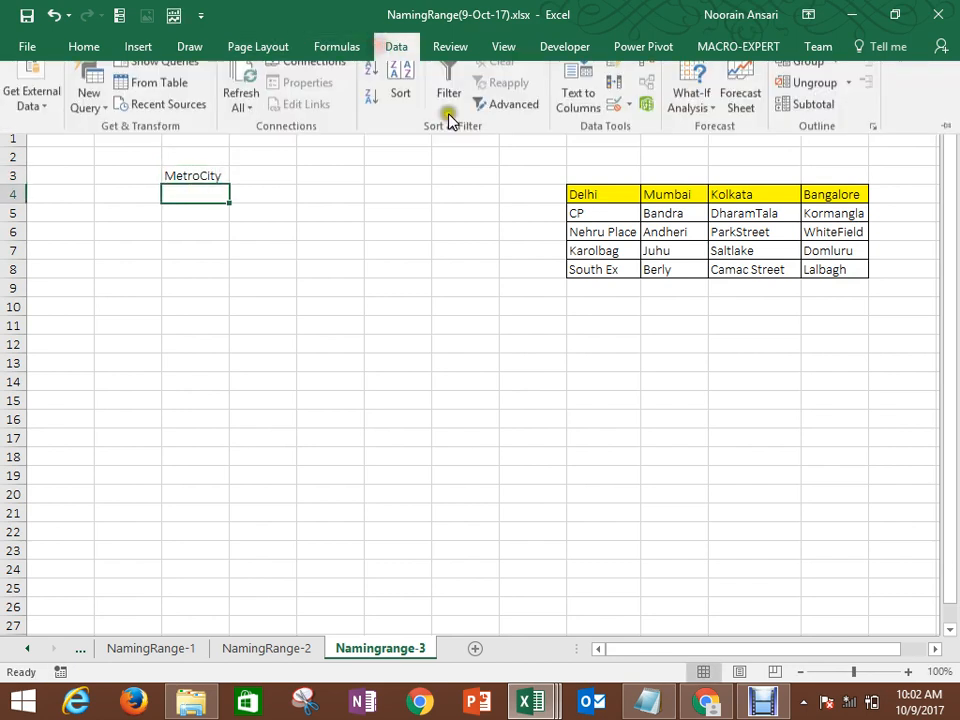
left_click(627, 119)
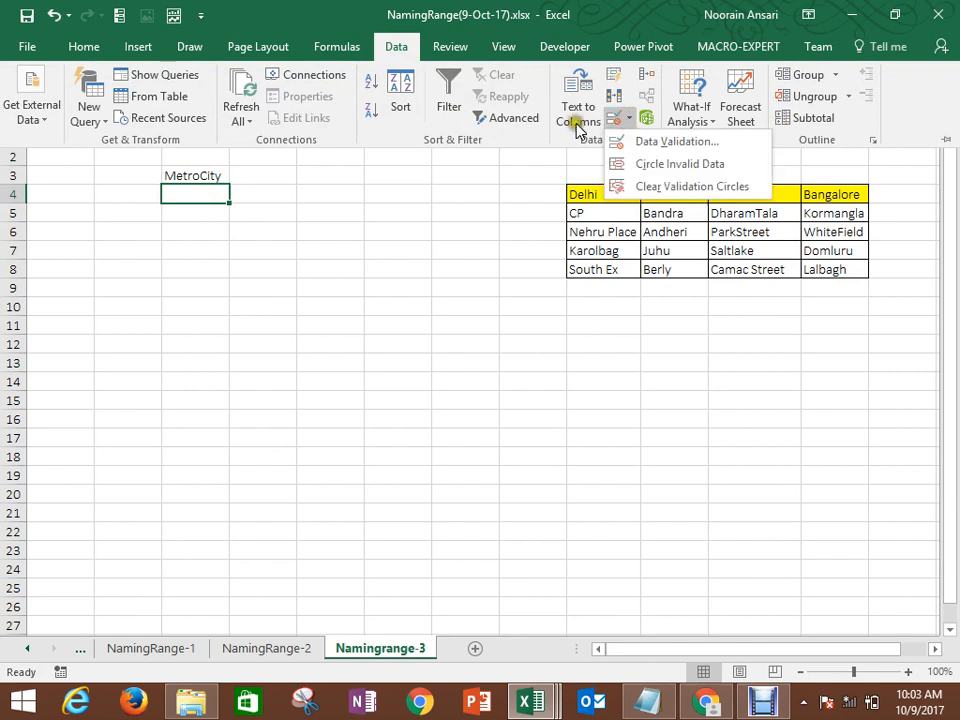
left_click(634, 144)
left_click(568, 227)
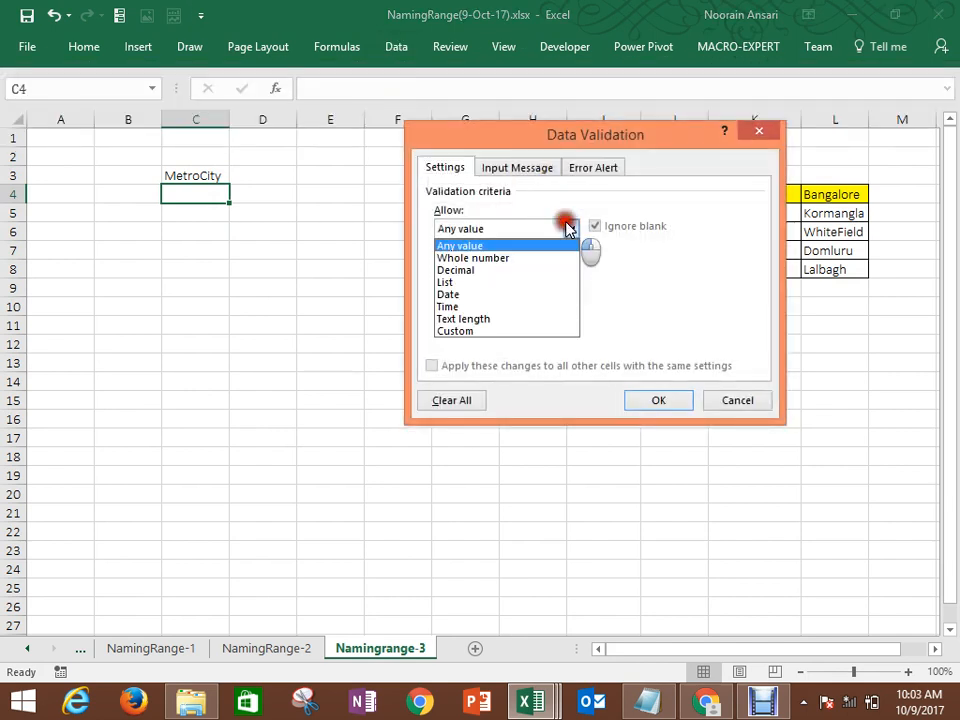
left_click(463, 283)
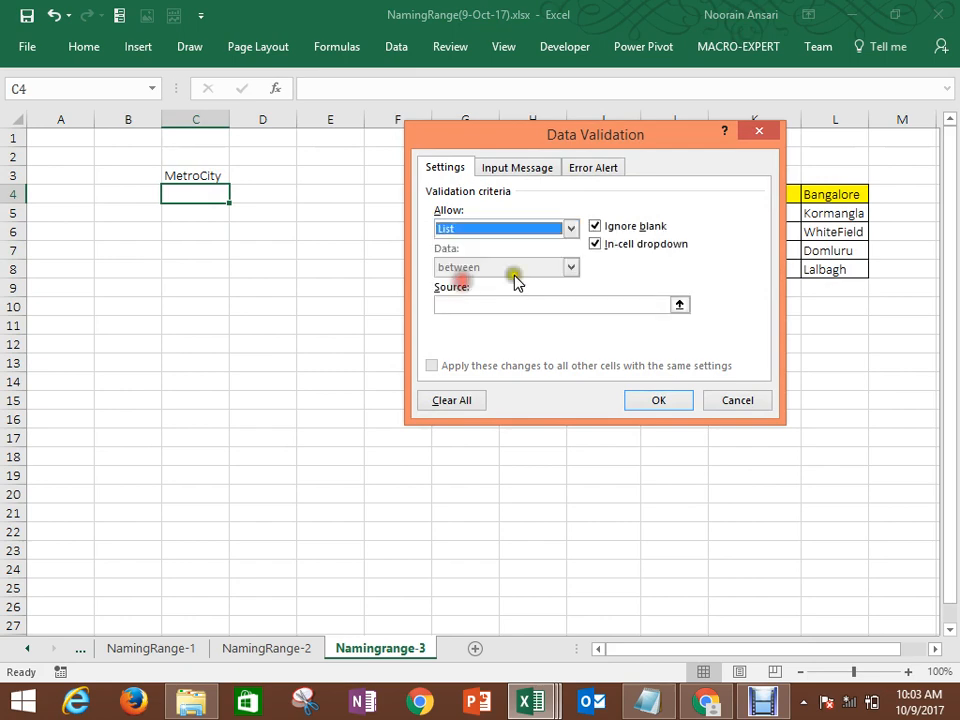
left_click(677, 304)
left_click_drag(589, 196, 808, 194)
key("Return")
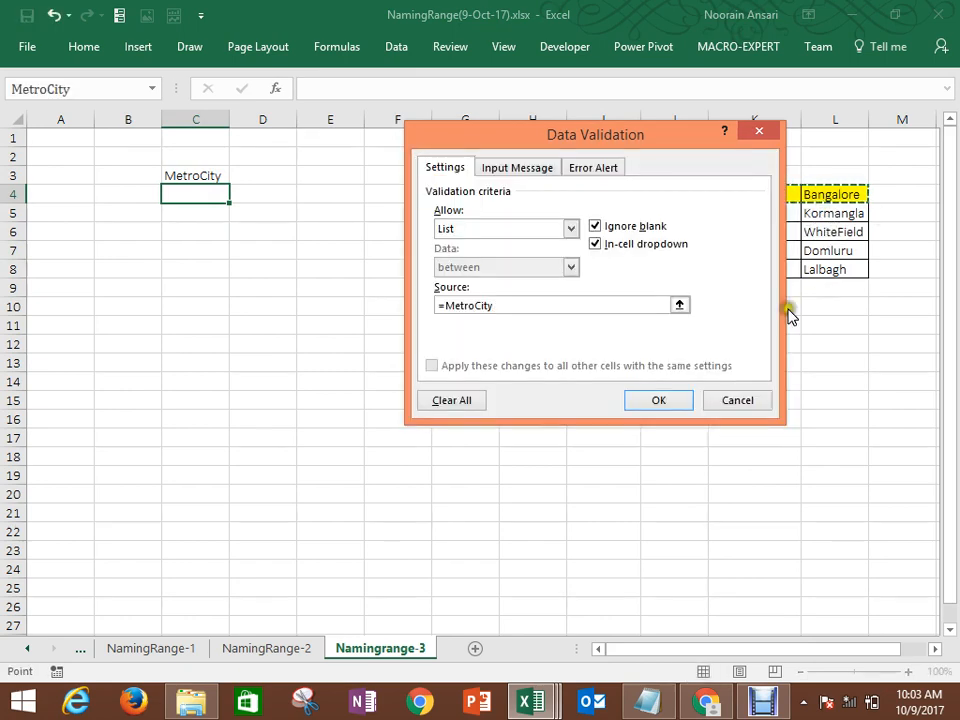
left_click(686, 400)
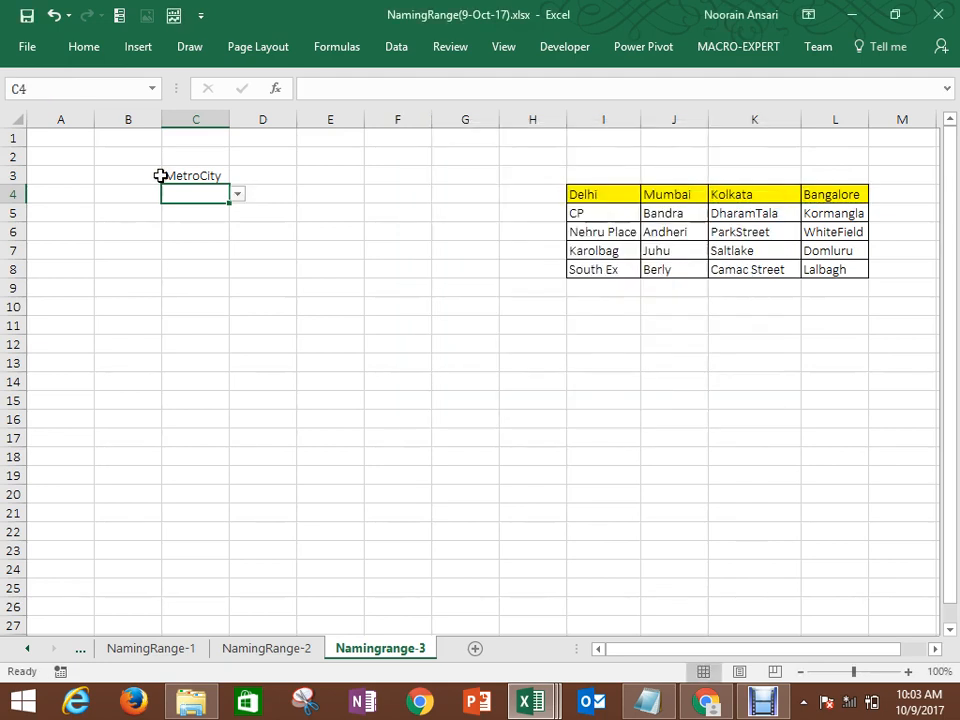
Step: Choose Delhi from the city drop-down list in C4
key("alt+Down")
key("Down")
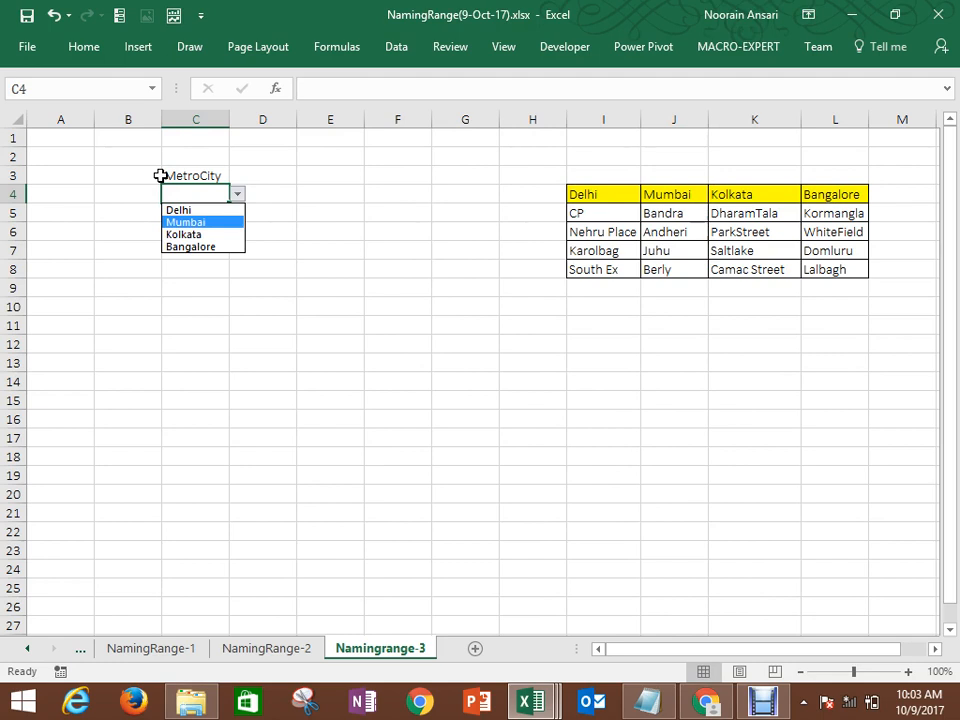
key("Escape")
left_click(251, 175)
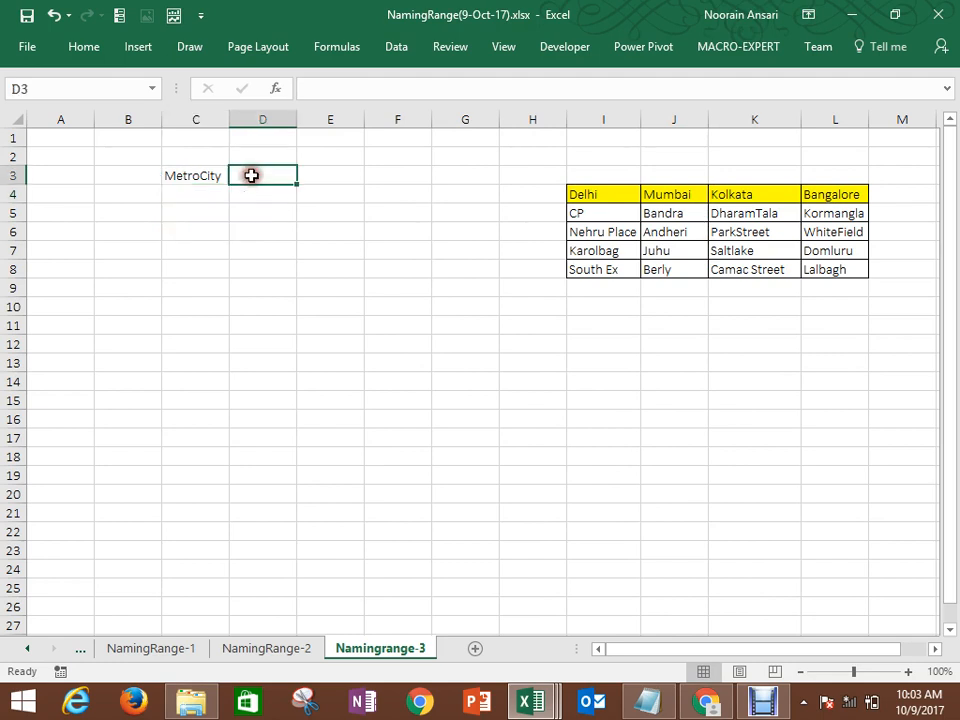
key("Left")
key("Down")
key("alt+Down")
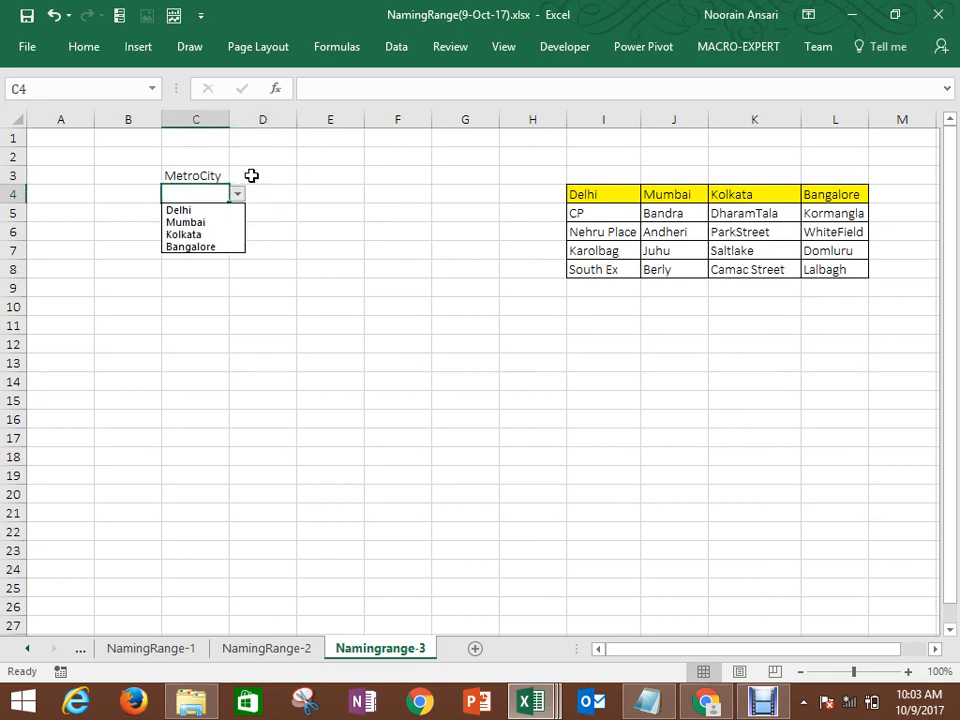
key("Down")
key("Return")
Step: Enter the heading SubCity in D3 and reselect Delhi from the drop-down list in C4
left_click(270, 172)
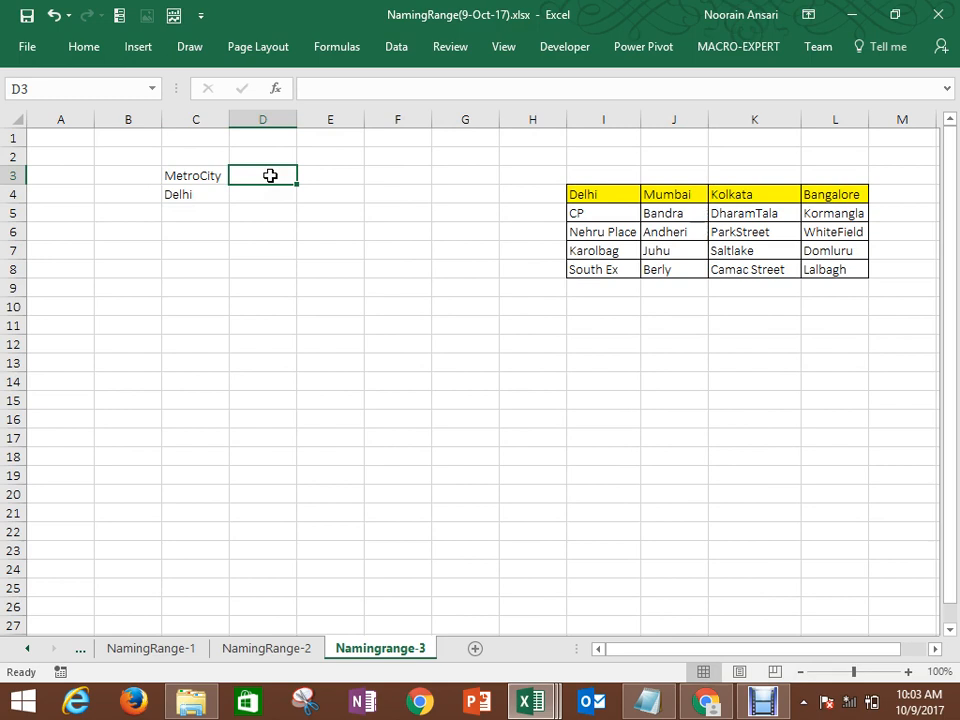
type("SubCity")
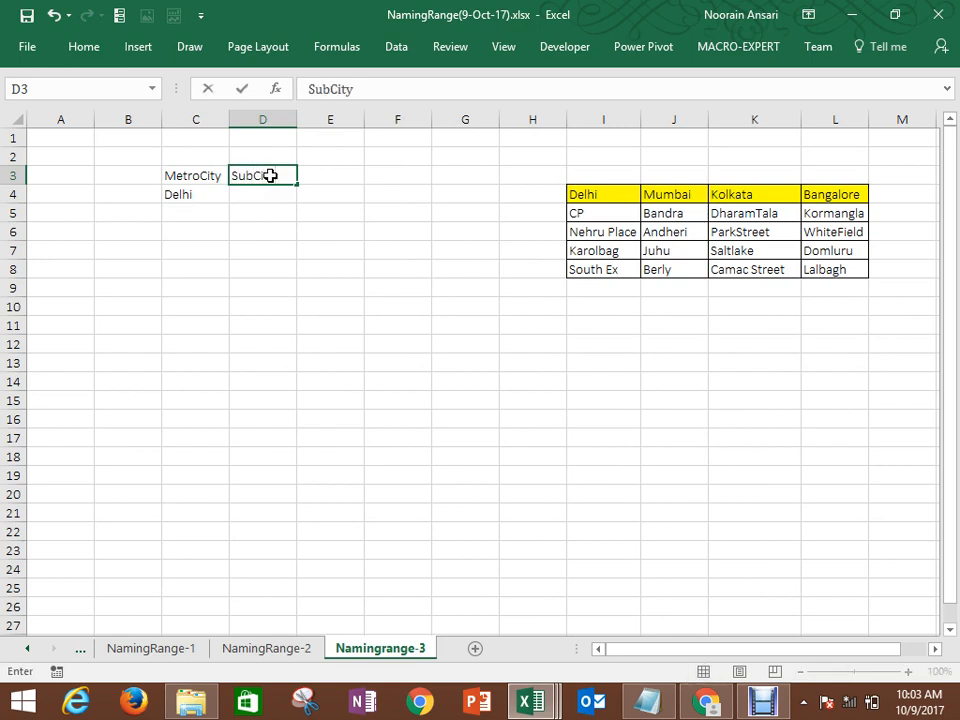
key("Return")
key("Left")
key("Down")
key("Up")
key("alt+Down")
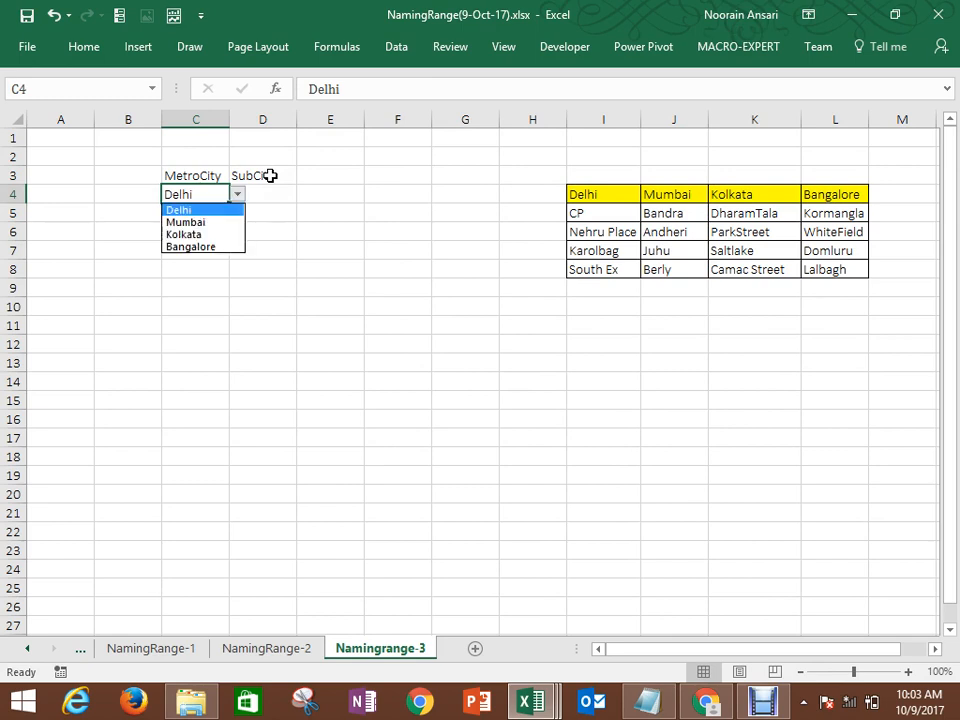
key("Return")
Step: Restrict D4 to a validation list with the source =Indirect($C$4), so it depends on the city chosen in C4
key("Right")
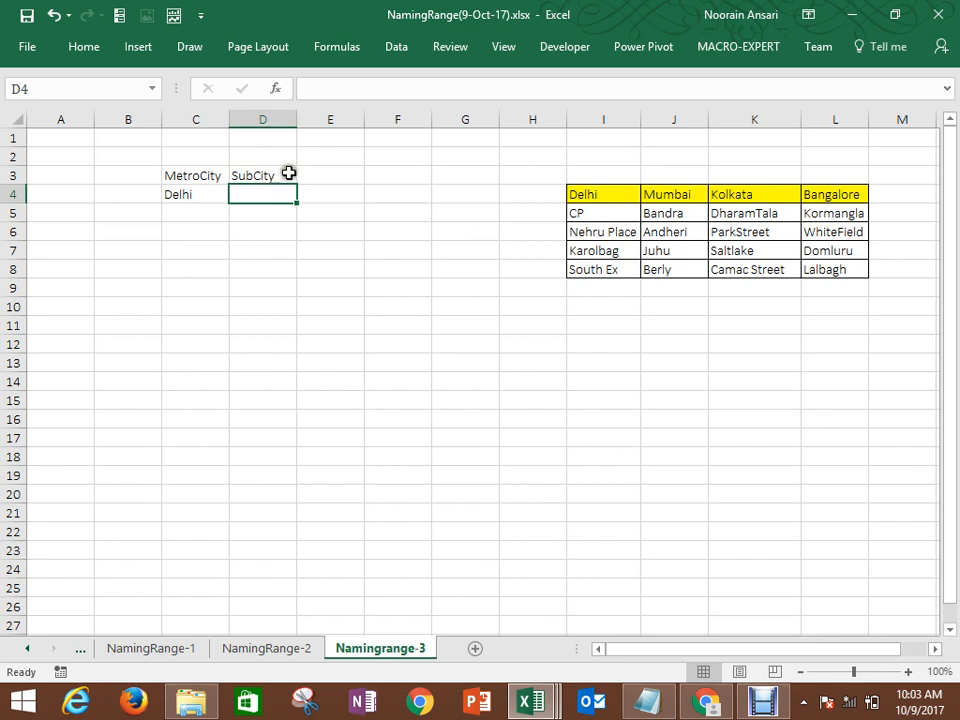
left_click(398, 47)
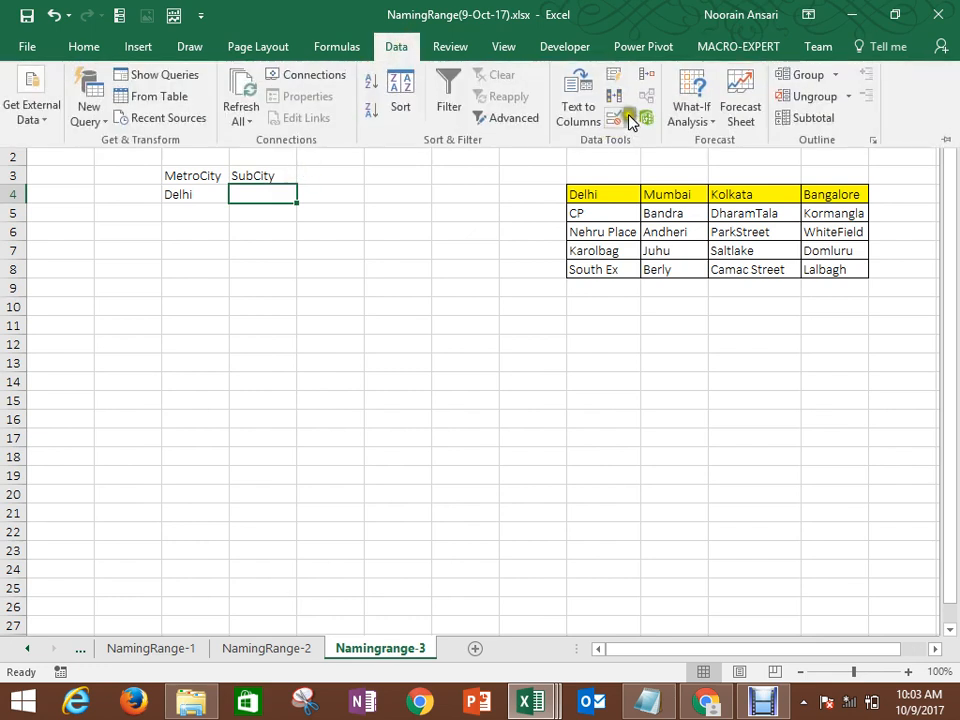
left_click(628, 119)
left_click(638, 142)
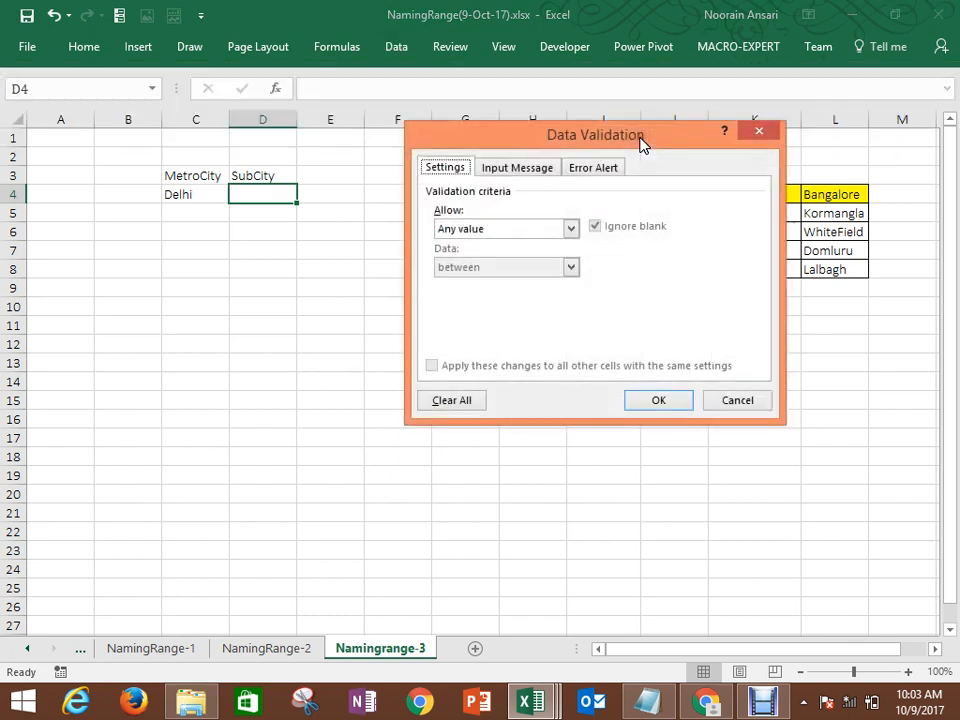
left_click(508, 229)
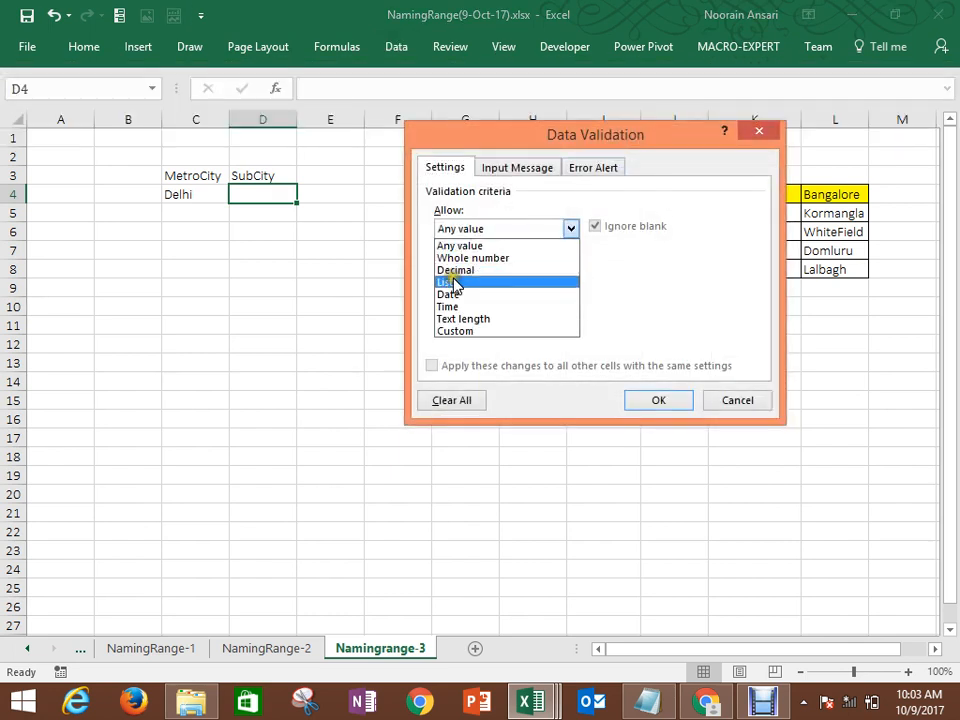
left_click(456, 282)
left_click(495, 302)
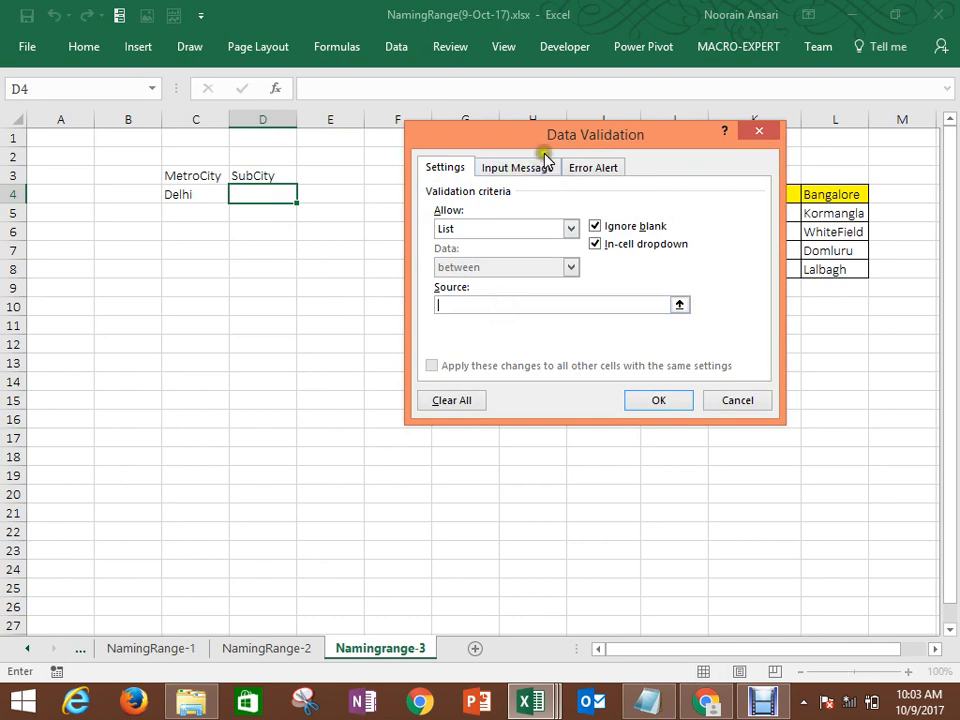
left_click_drag(545, 142, 546, 332)
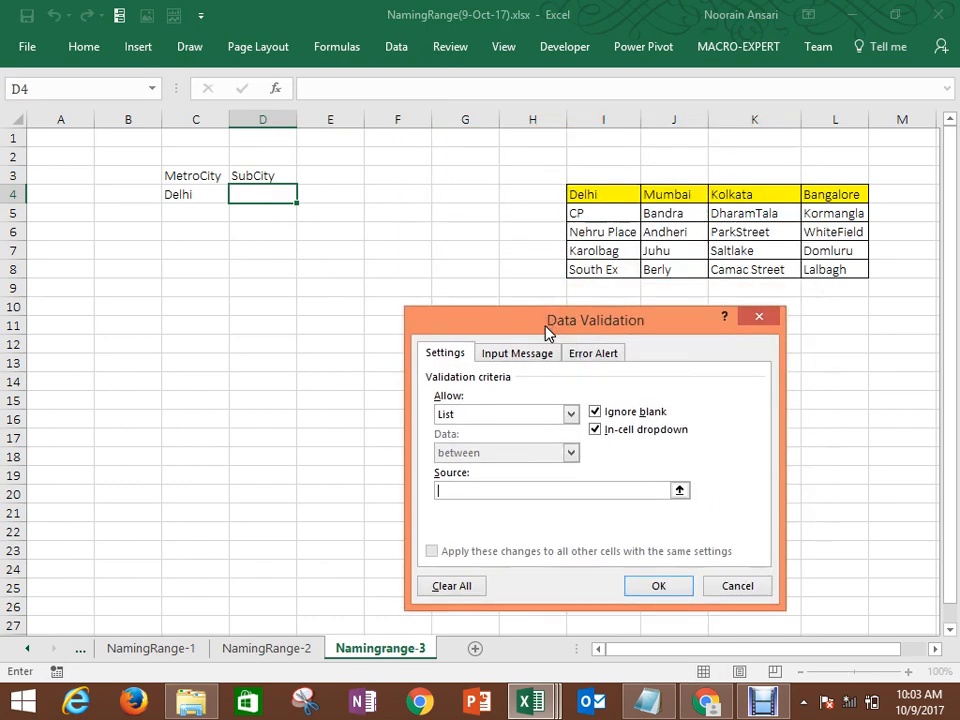
type("=Indirect(")
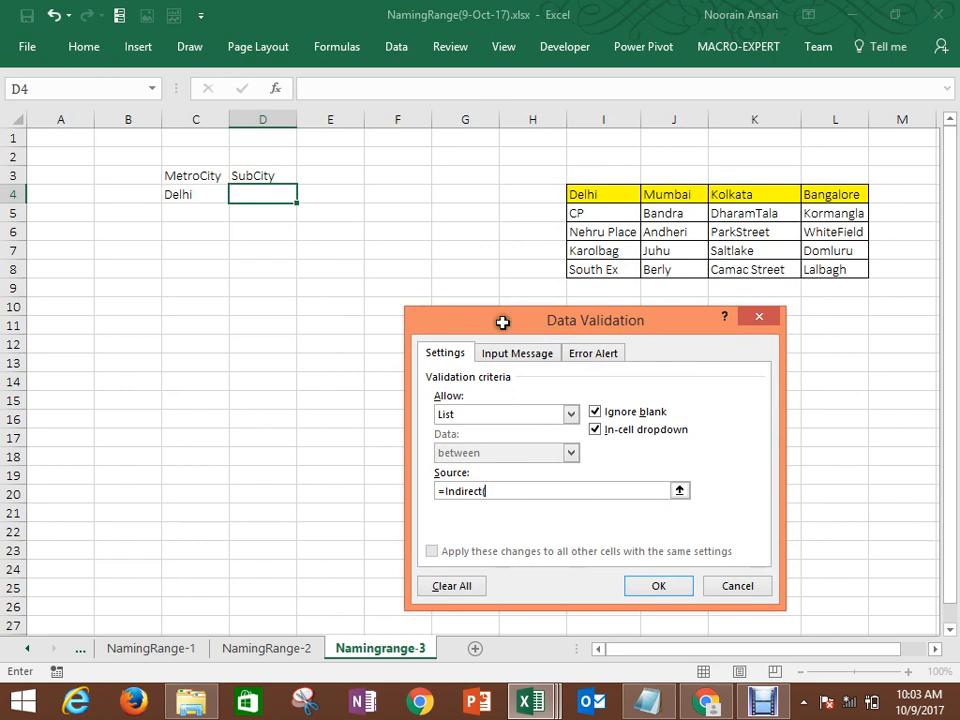
left_click(198, 191)
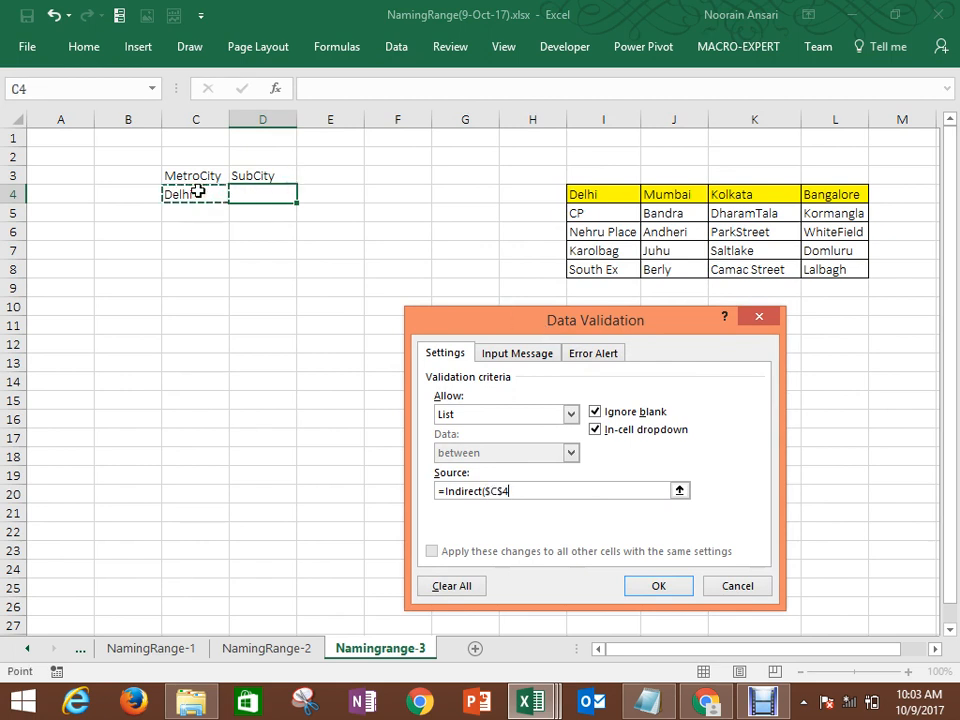
type(")")
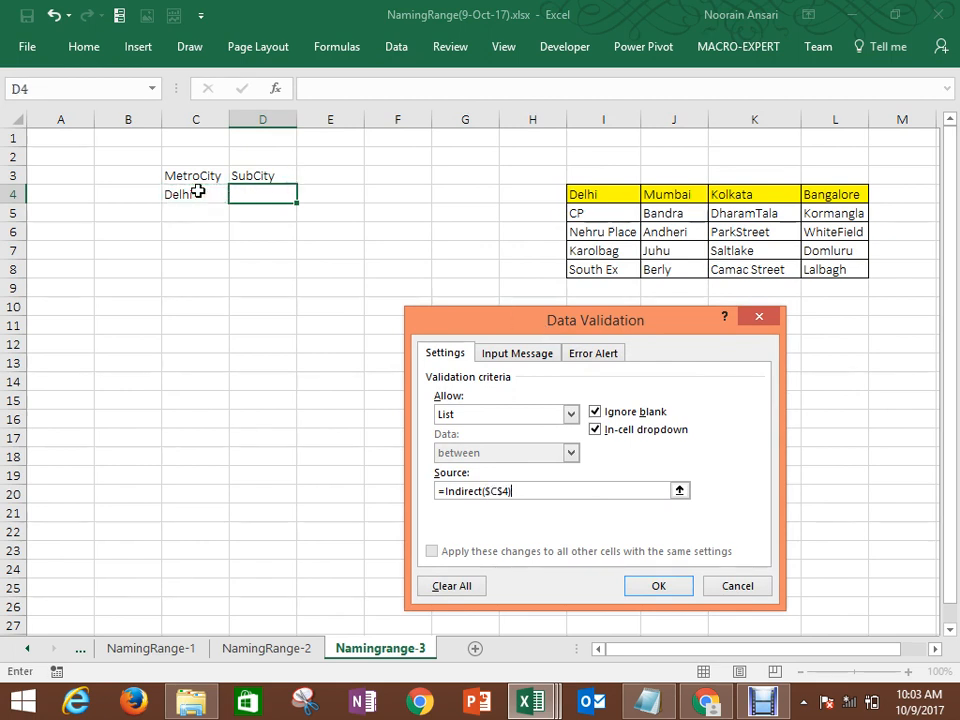
left_click(655, 586)
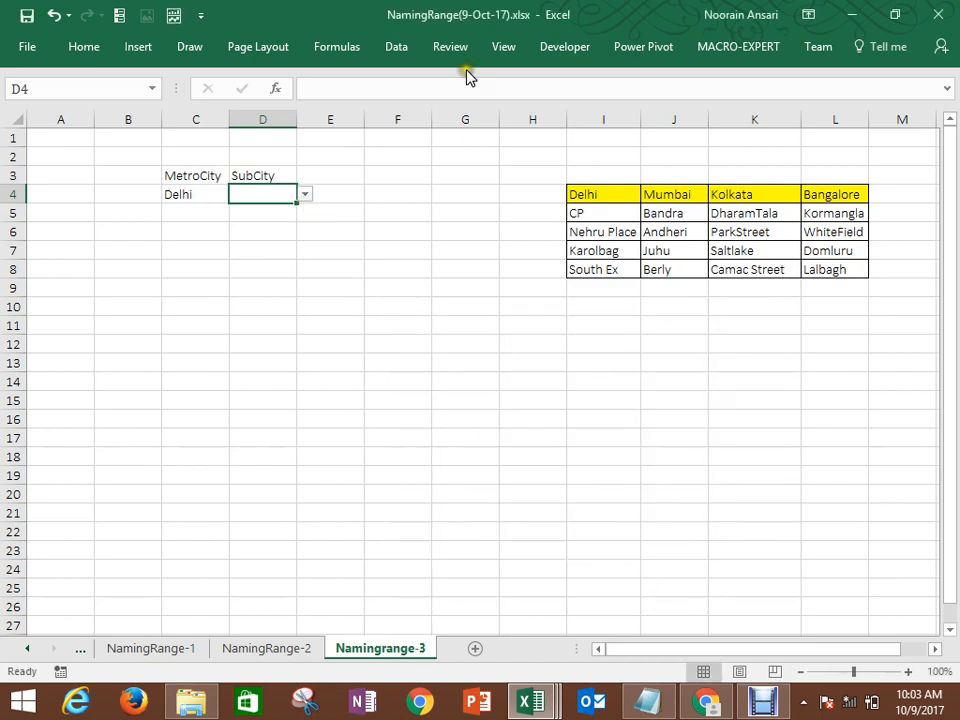
left_click(400, 47)
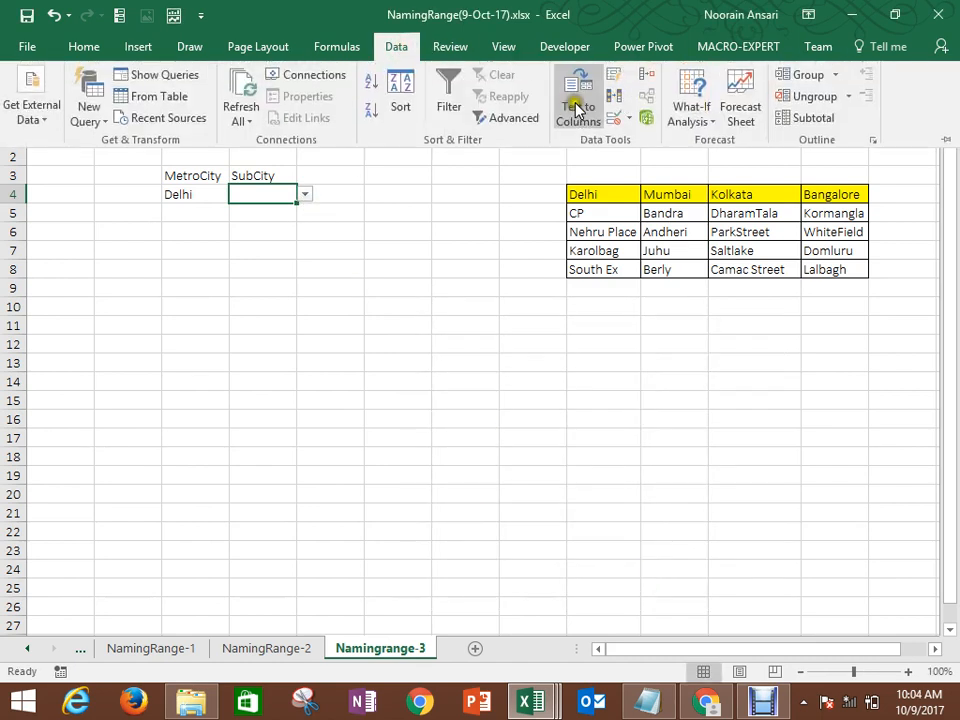
left_click(613, 97)
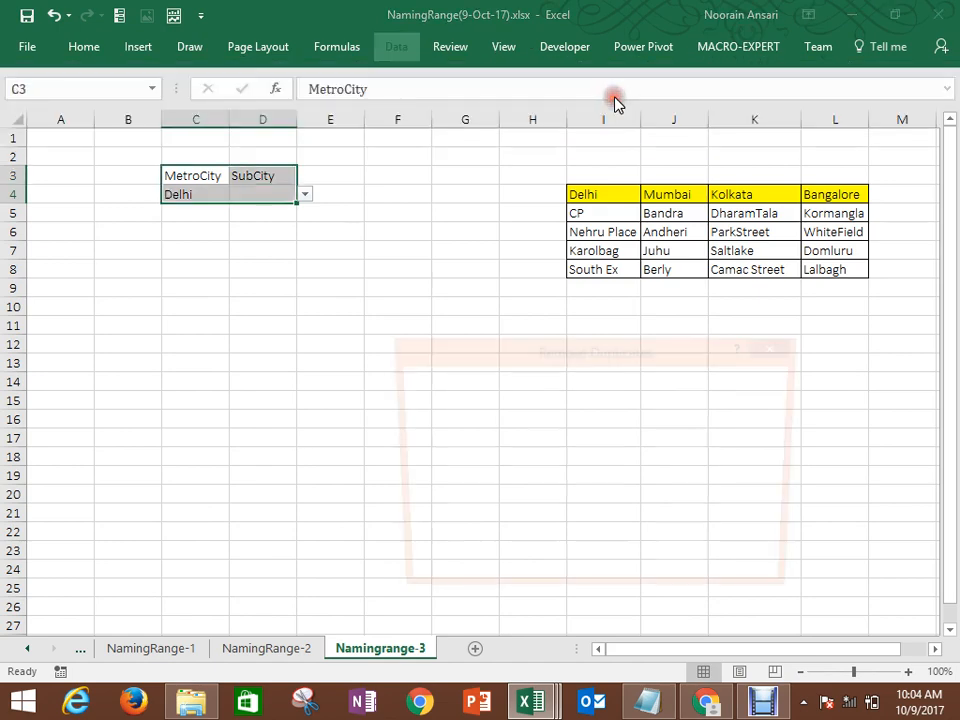
key("Escape")
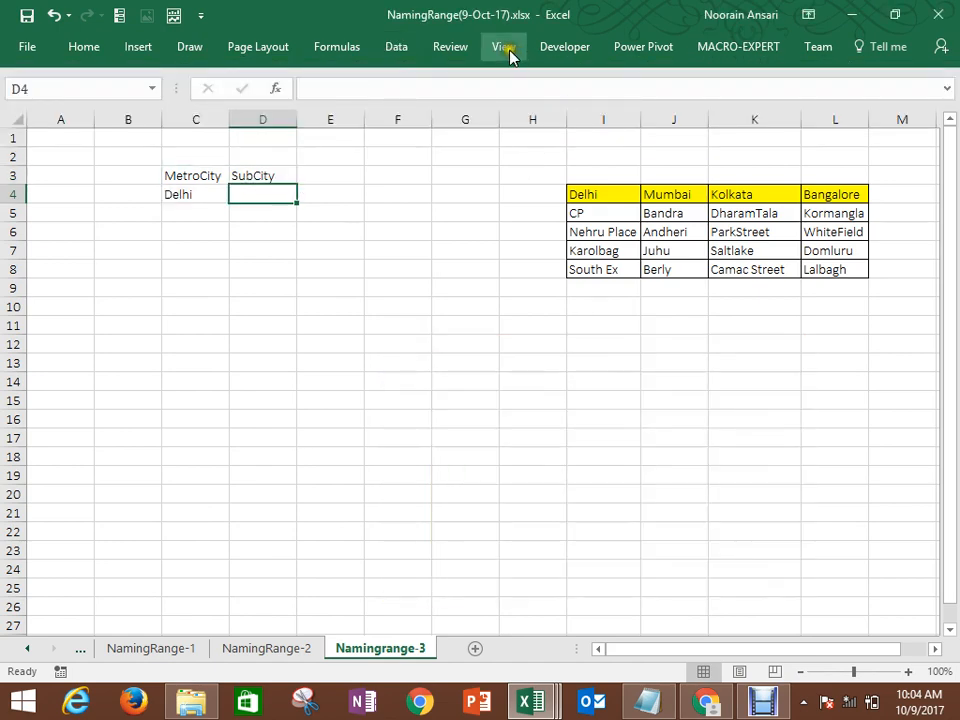
Step: Reopen the data validation settings of D4 and capture the dialog as a rectangular screen snip with Snipping Tool
left_click(404, 50)
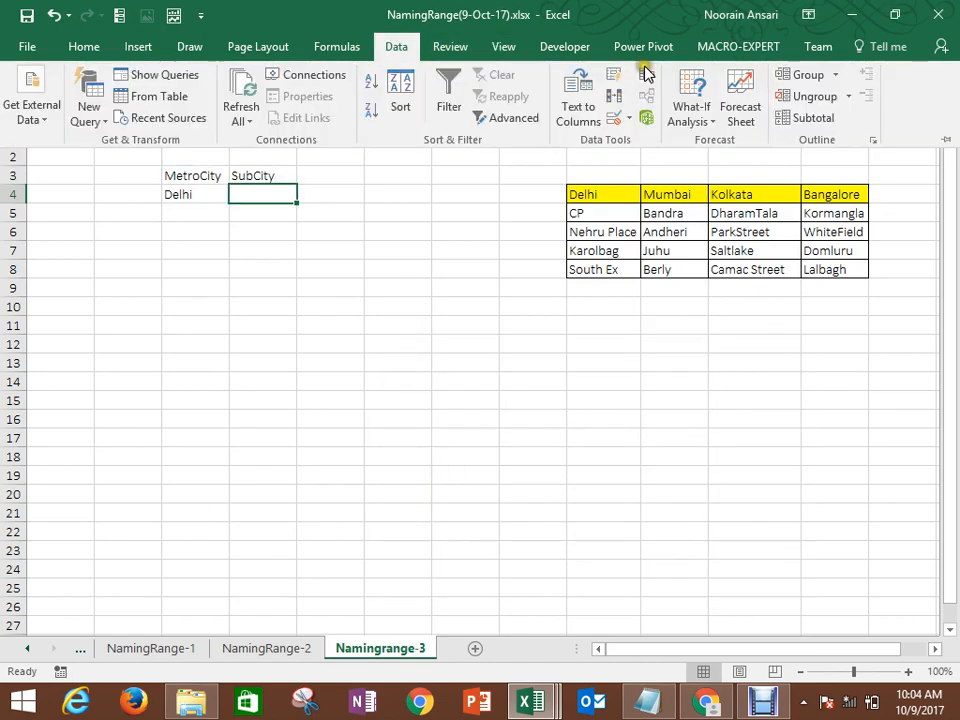
left_click(632, 120)
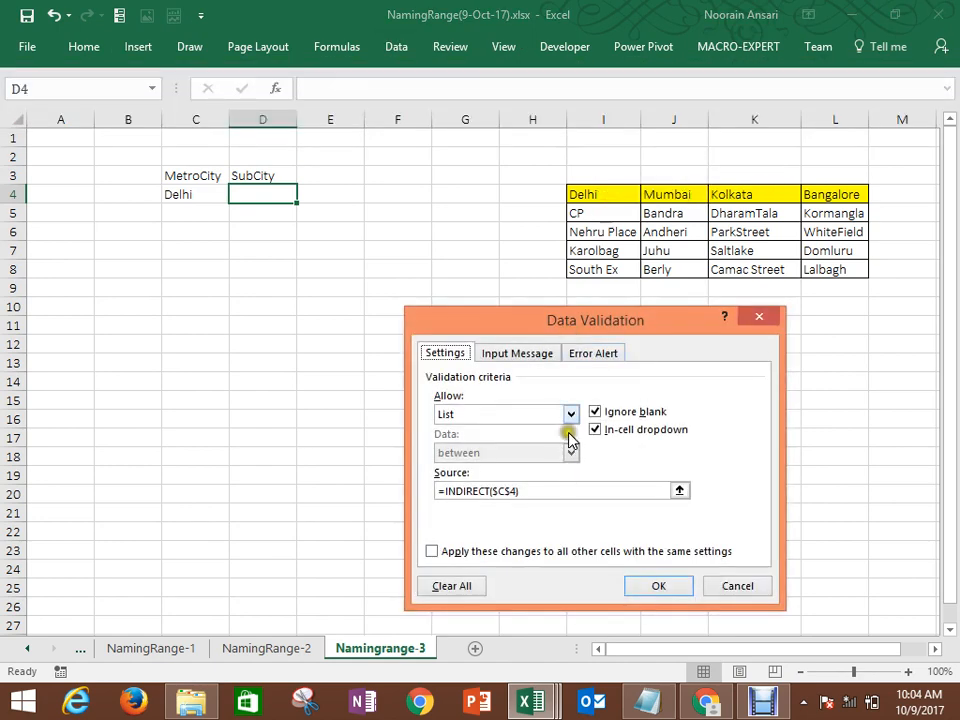
left_click_drag(559, 320, 430, 262)
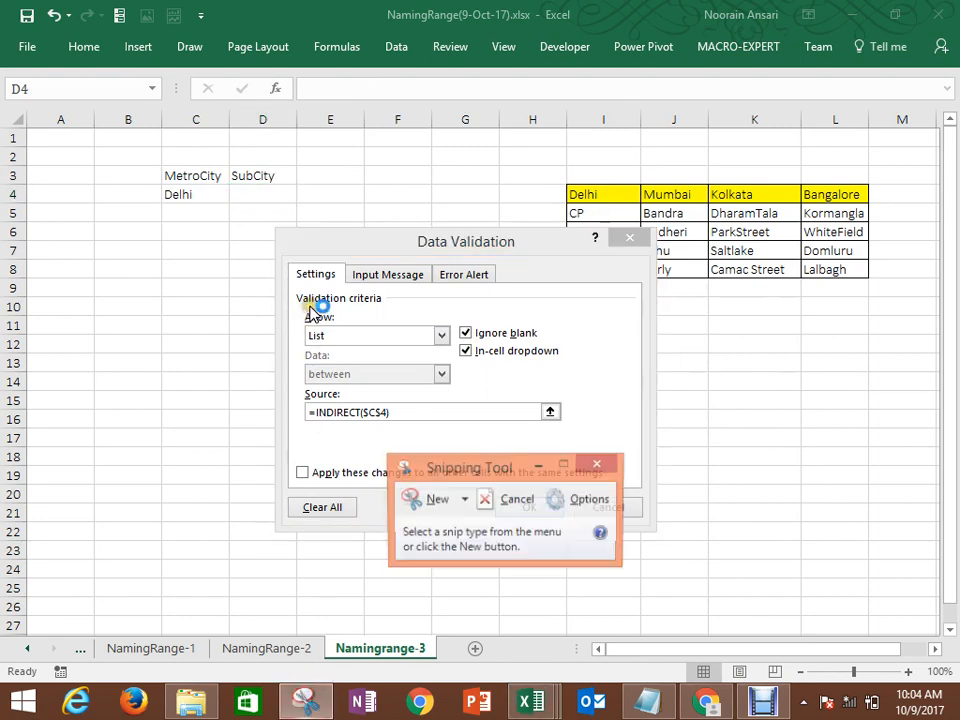
left_click(428, 508)
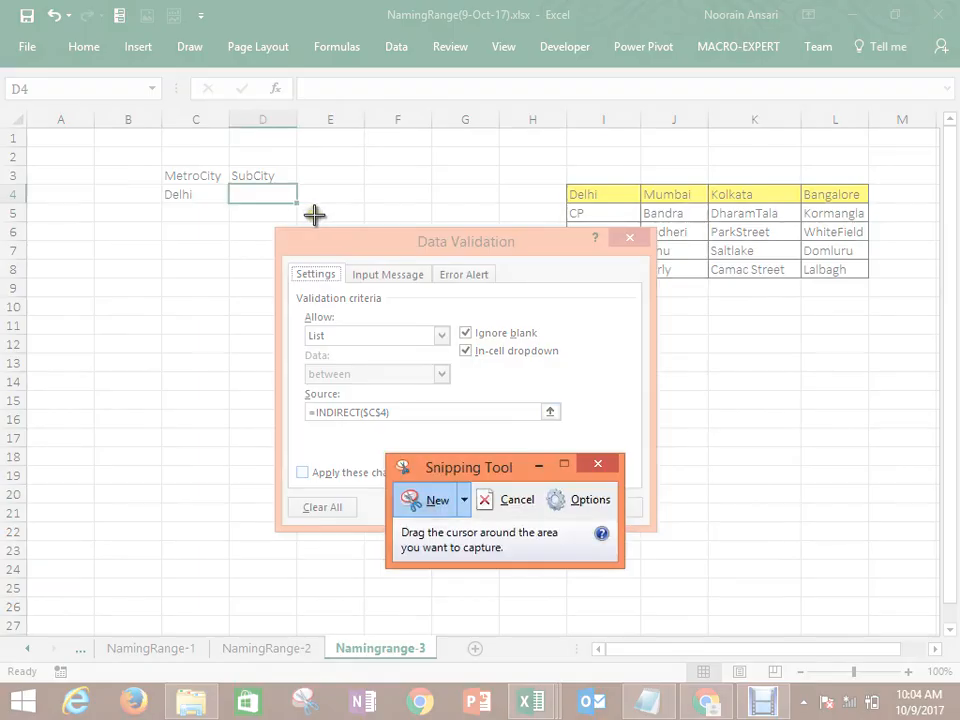
left_click_drag(274, 224, 658, 531)
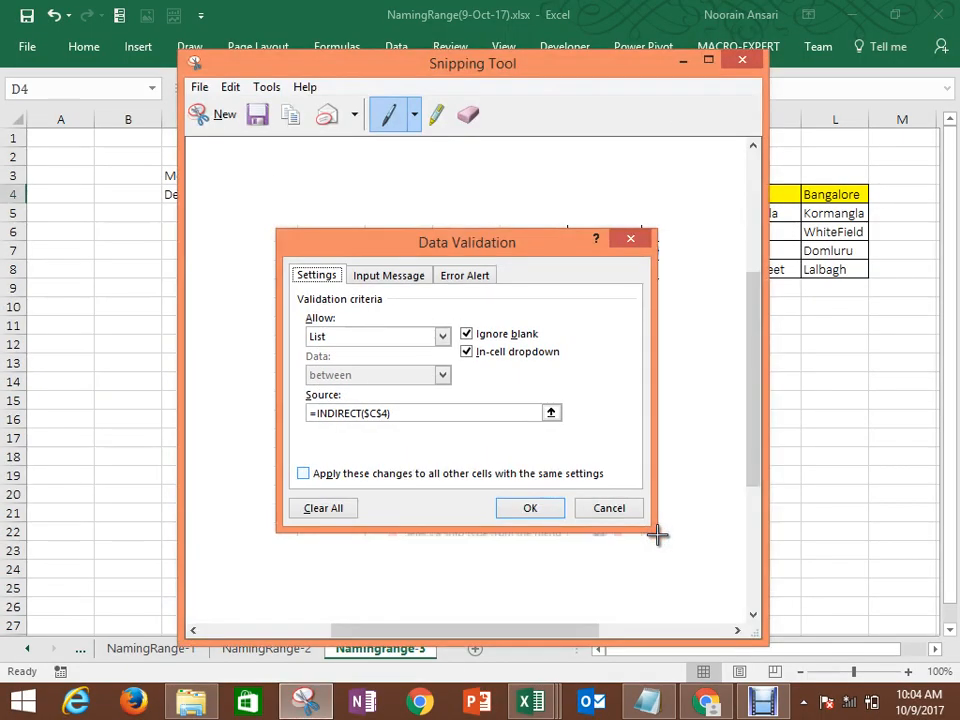
left_click(742, 60)
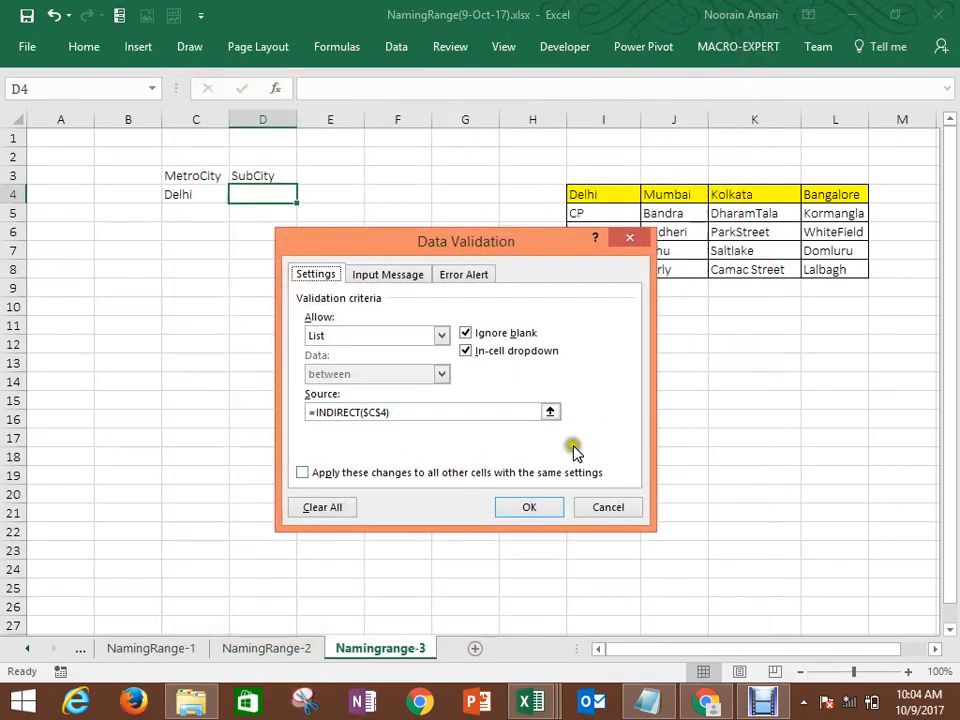
left_click(544, 507)
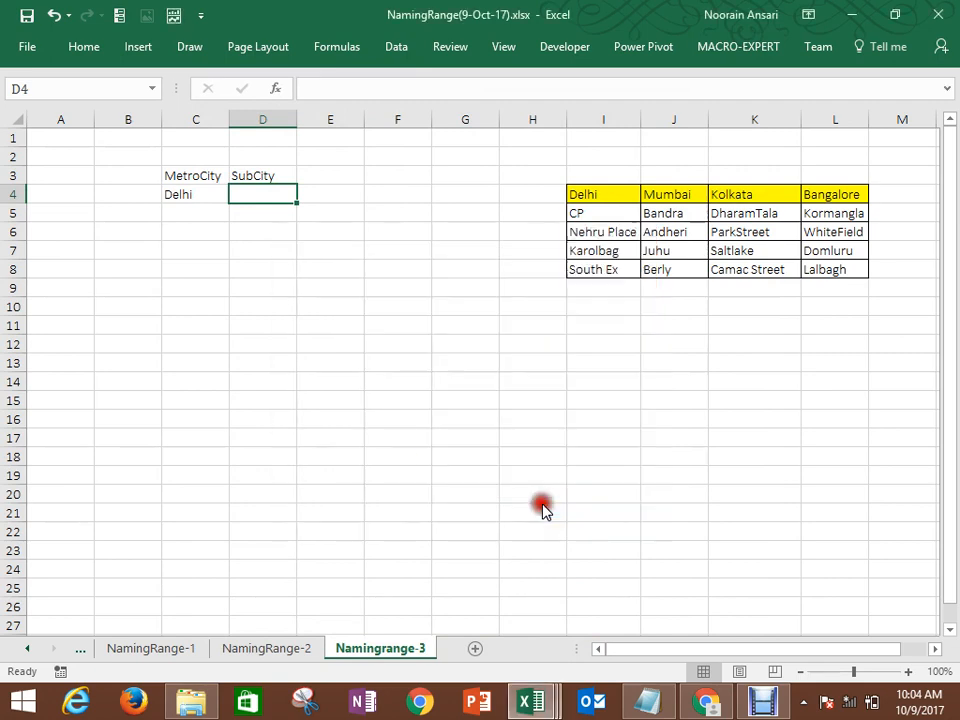
Step: Paste the validation dialog snip below the city cells and enter the caption Data-Validation-List above it in C13
left_click(239, 393)
key("ctrl+v")
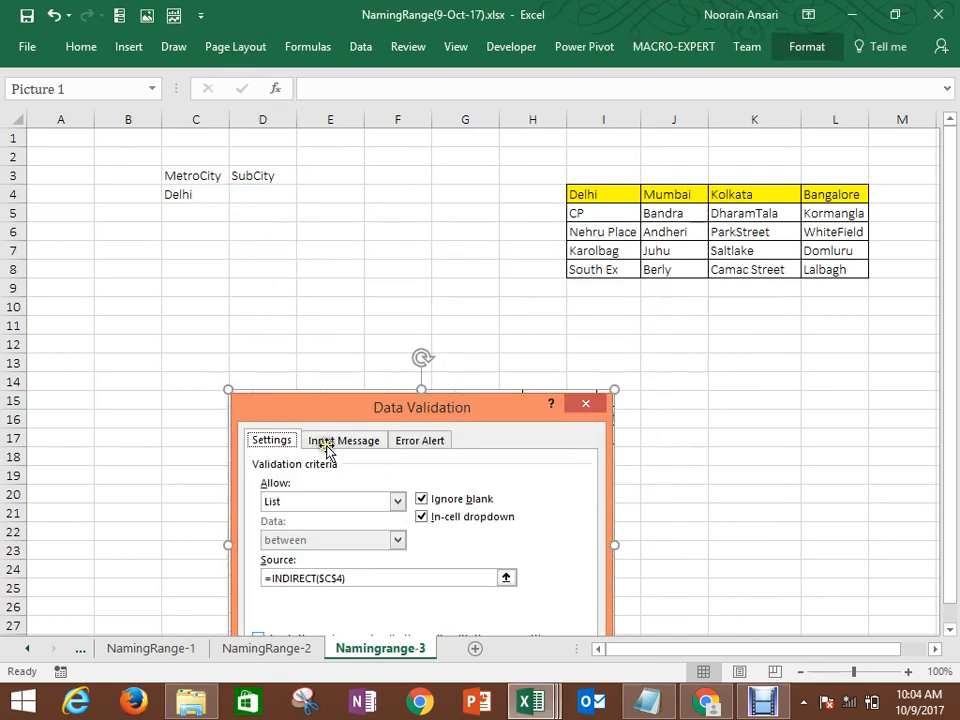
left_click_drag(321, 439, 241, 415)
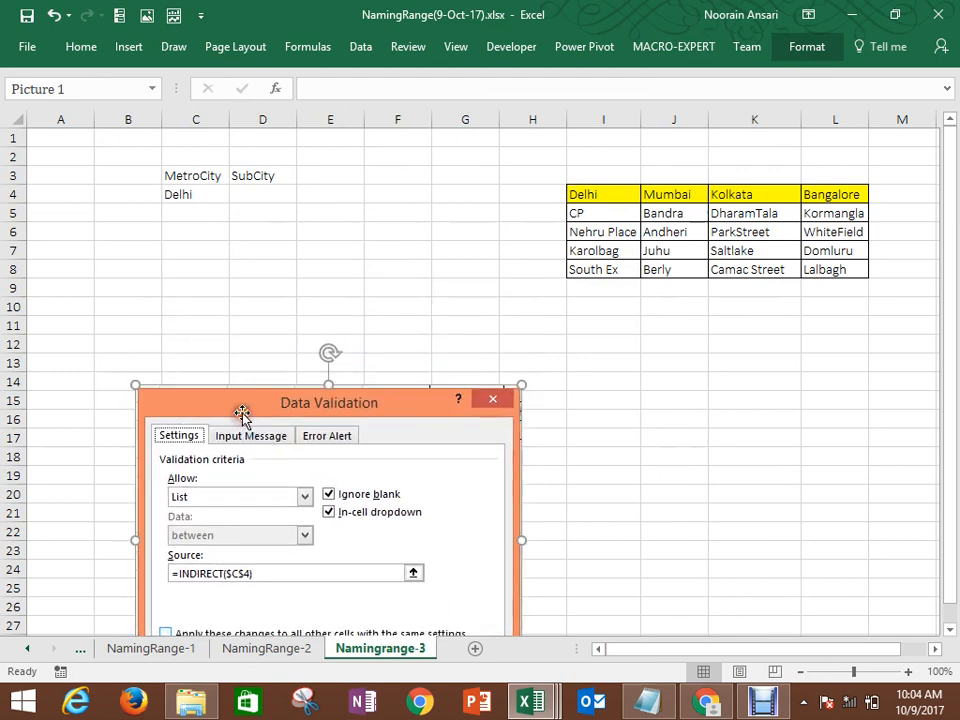
left_click(199, 355)
type("Data-Validation-List")
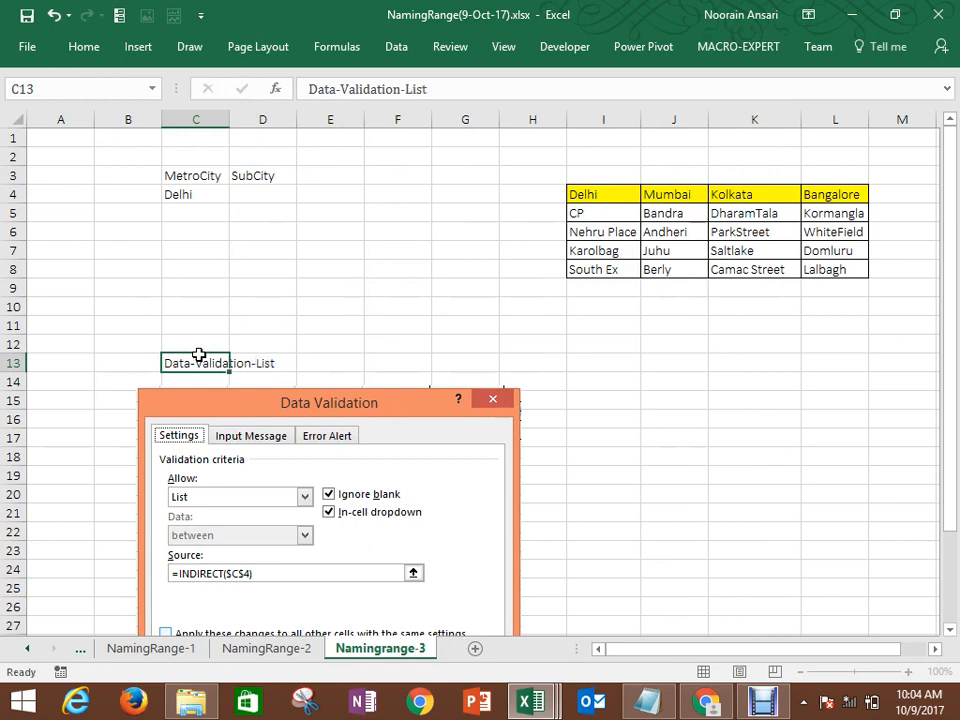
key("Return")
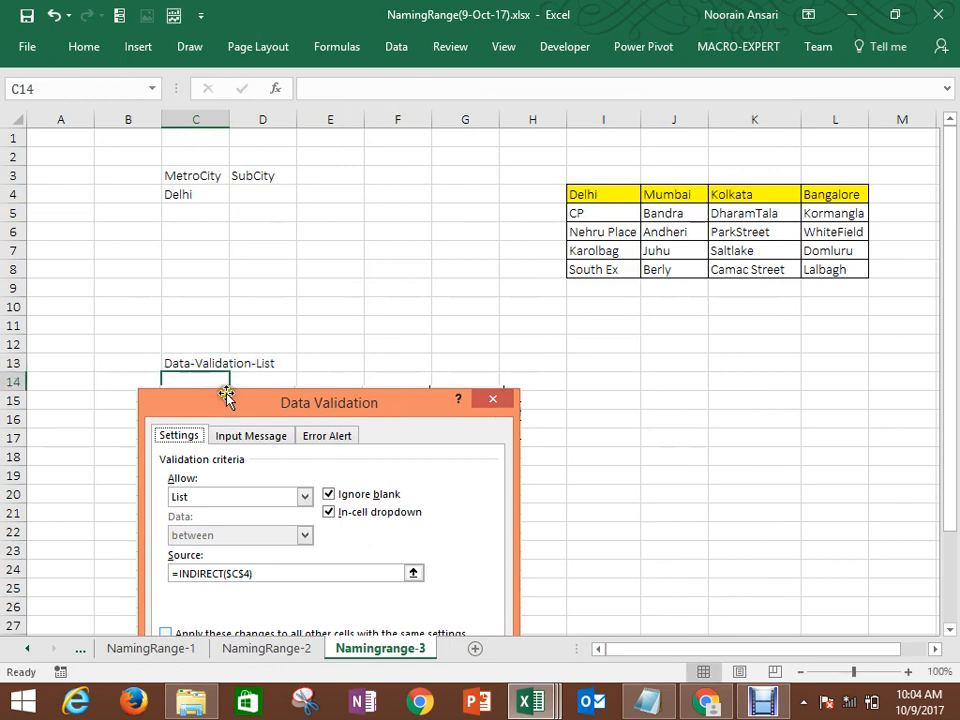
Step: Draw a straight arrow from the Data-Validation-List caption down to the INDIRECT source formula in the pasted picture
left_click(136, 50)
left_click(212, 119)
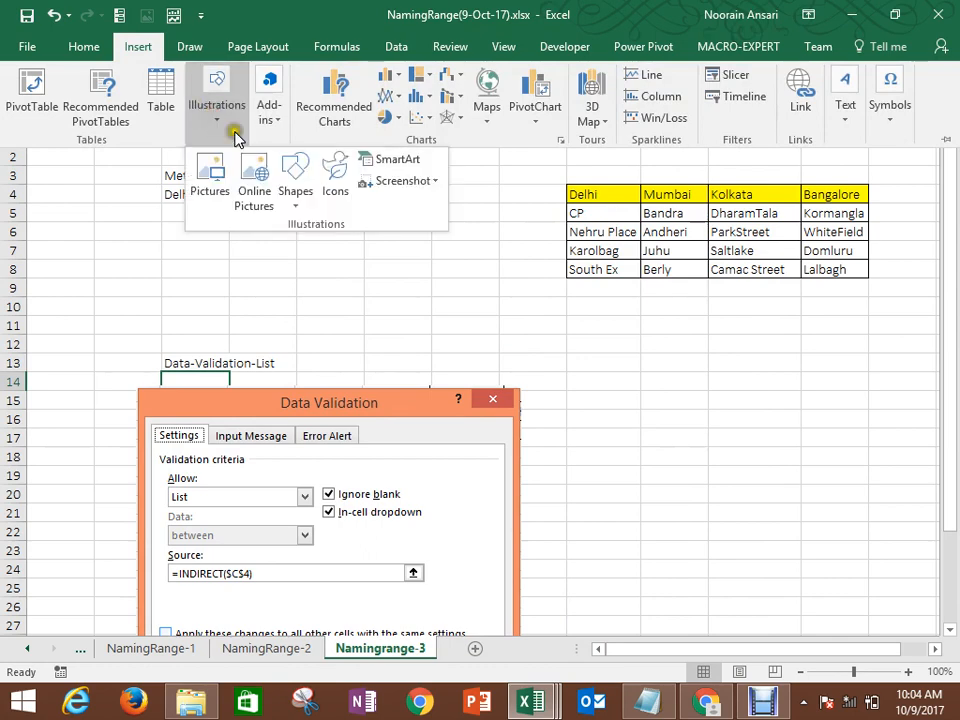
left_click(292, 200)
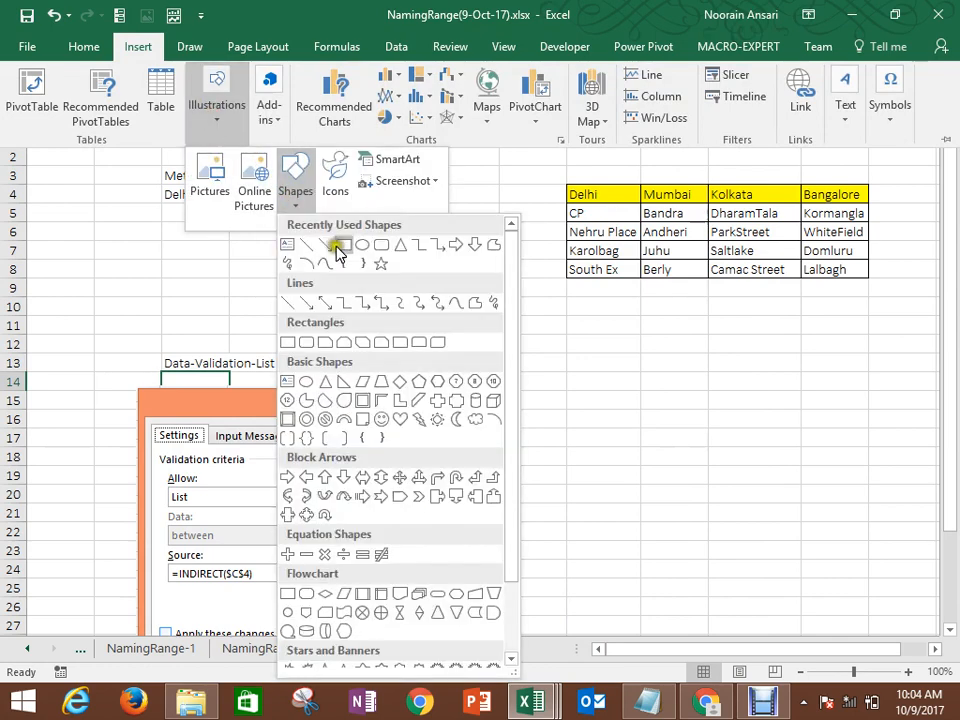
left_click(331, 247)
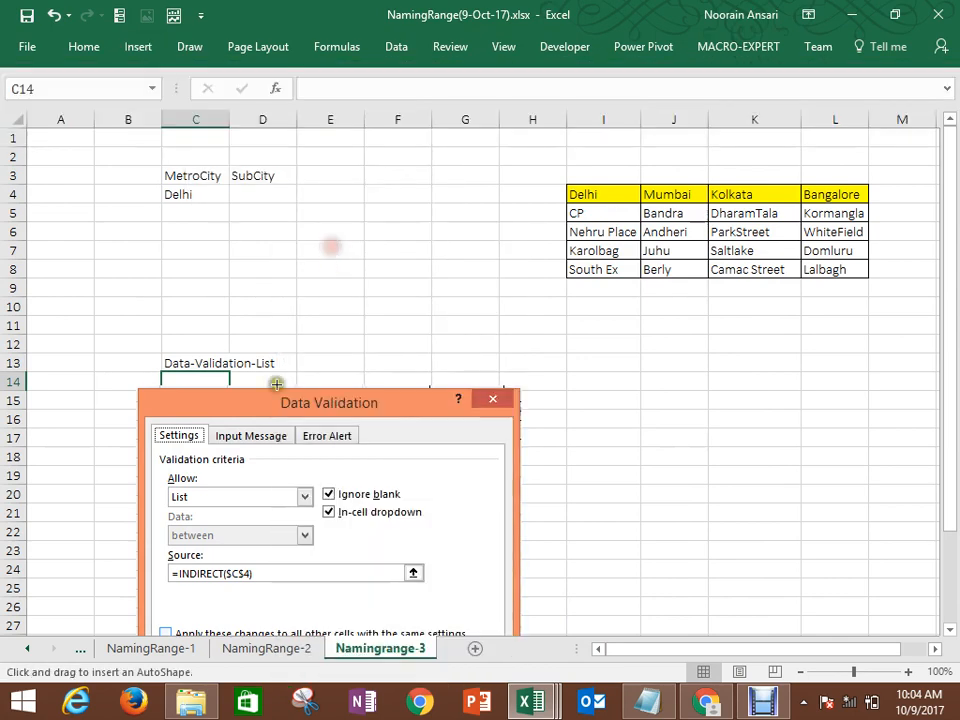
left_click_drag(254, 362, 249, 575)
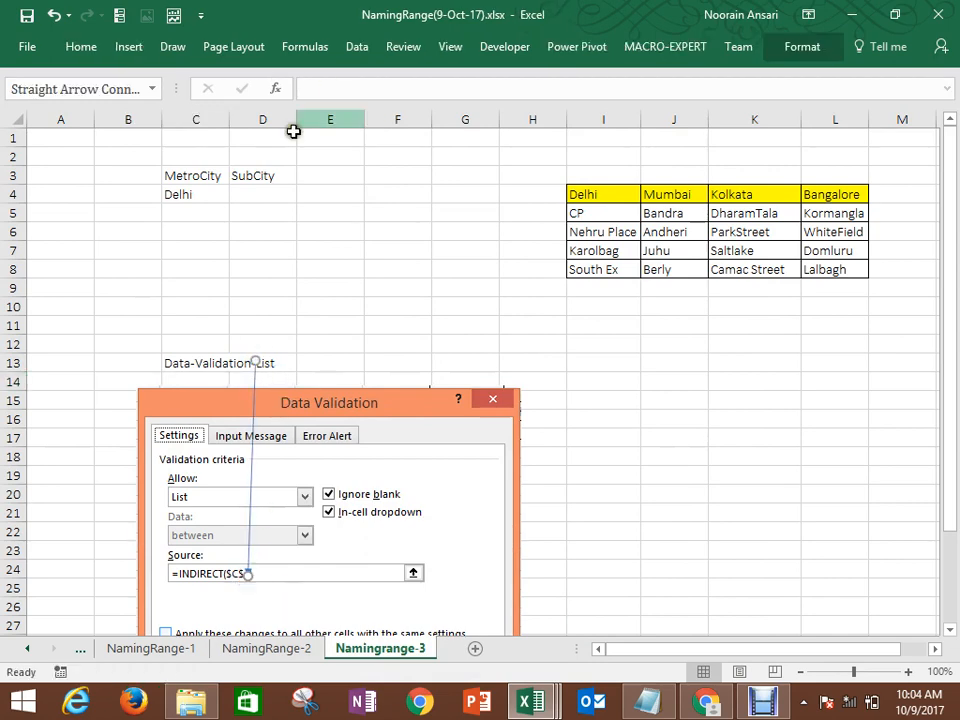
Step: Inspect the SubCity drop-down choices in D4 for Delhi and for Mumbai, selecting Mumbai in C4
left_click(254, 196)
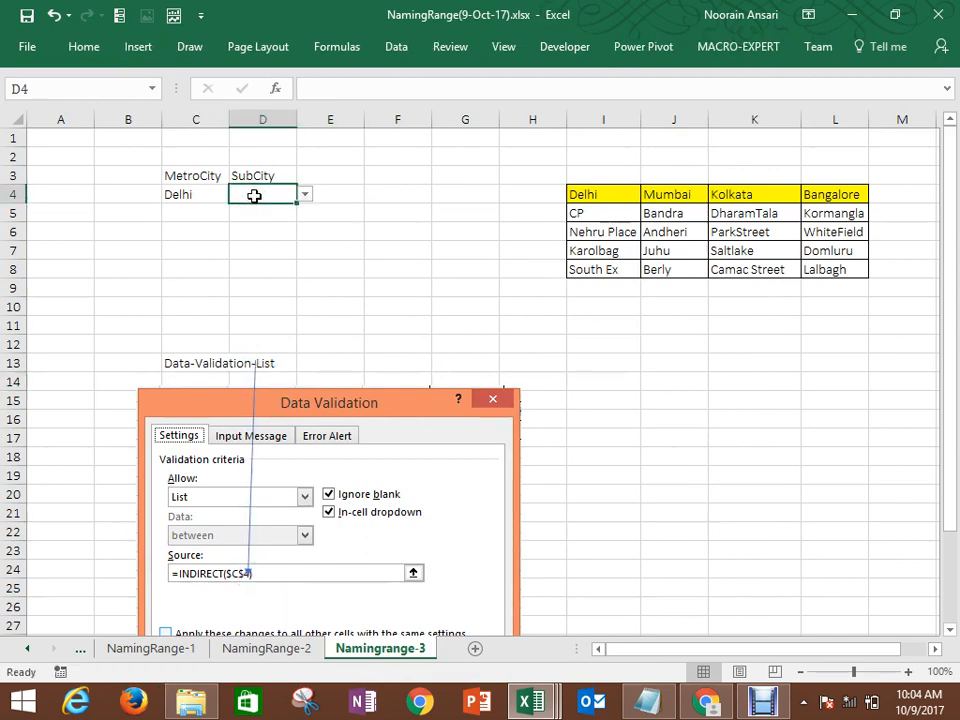
left_click(306, 195)
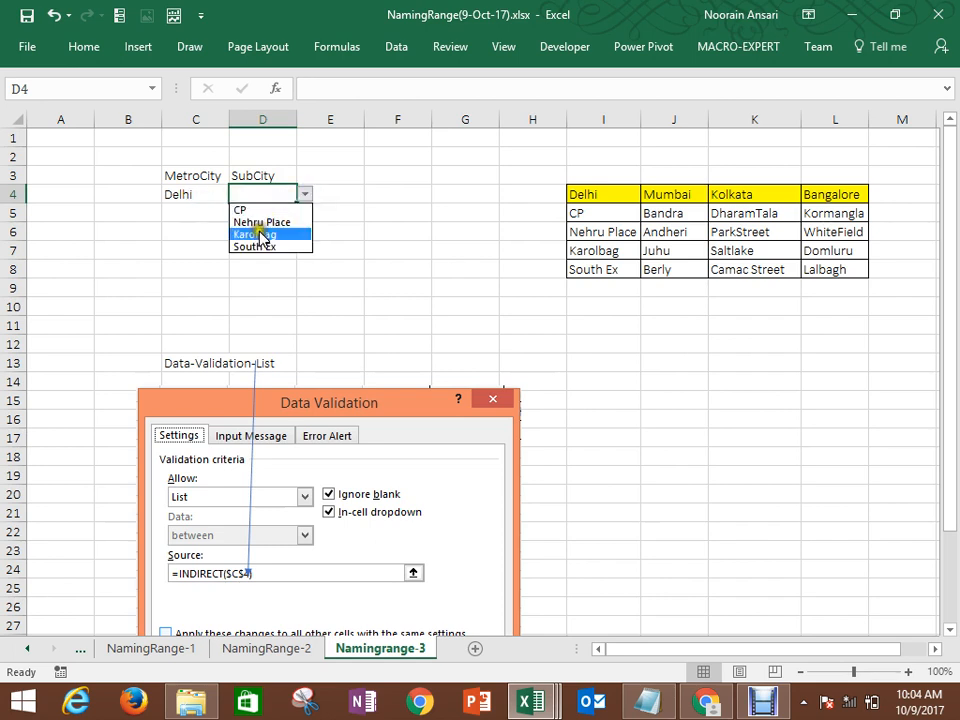
left_click(210, 192)
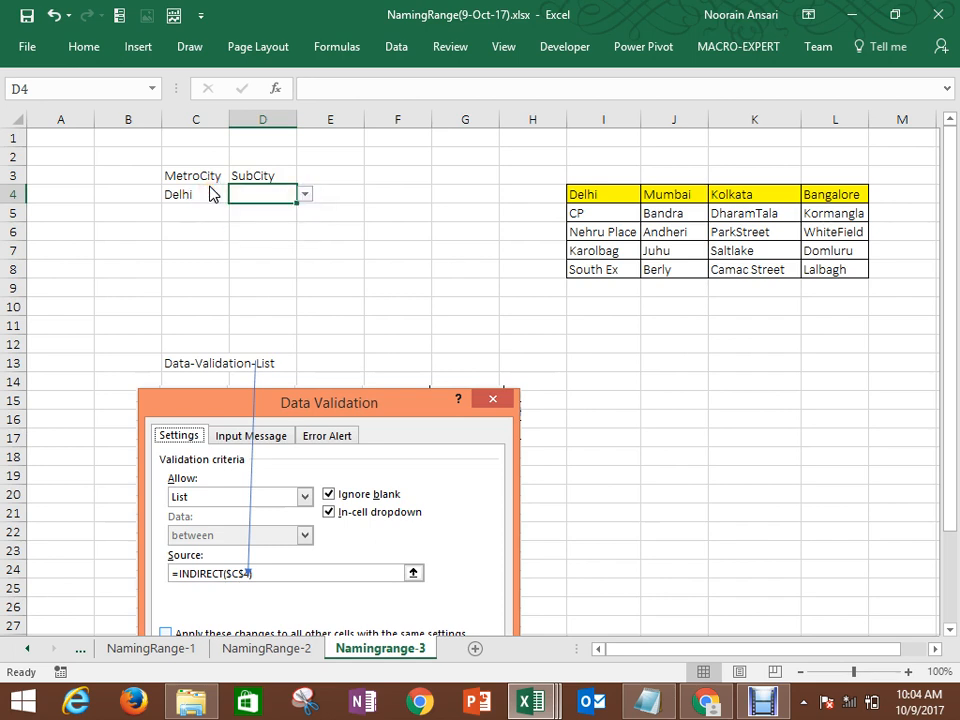
left_click(210, 187)
key("alt+Down")
key("Down")
key("Return")
key("Right")
key("alt+Down")
Step: Choose Bangalore in C4 and inspect the dependent SubCity drop-down list in D4
left_click(210, 193)
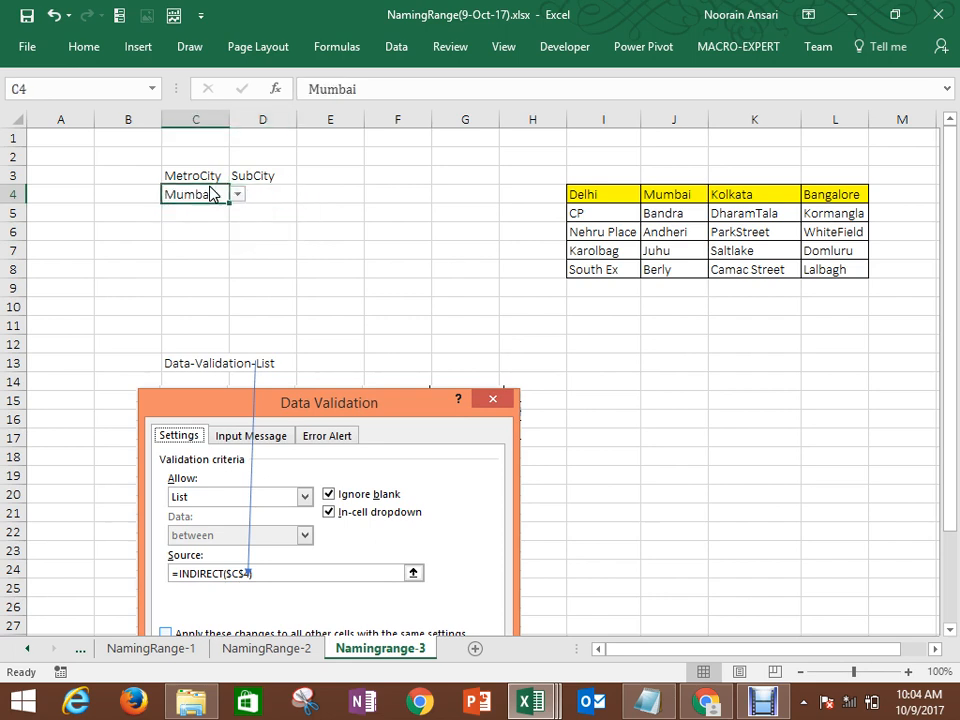
key("alt+Down")
key("Down")
key("Down")
key("Return")
key("Right")
key("alt+Down")
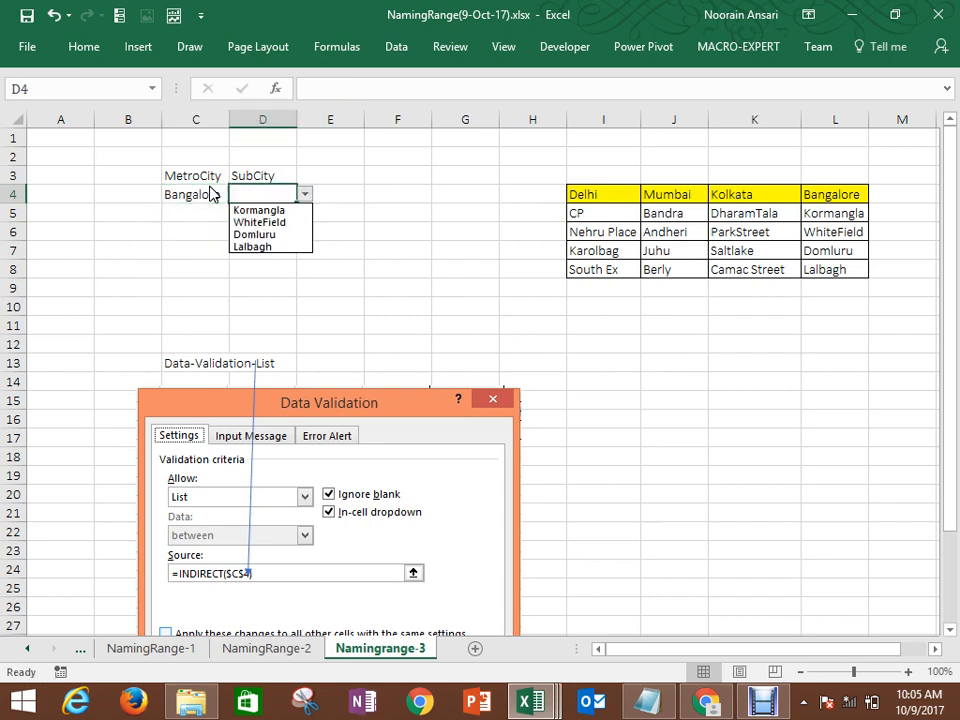
key("Escape")
Step: Enter =INDIRECT(C4) as an array formula across E4:E7 to list the chosen city's sub-cities
key("Right")
key("shift+Down")
key("shift+Down")
key("shift+Down")
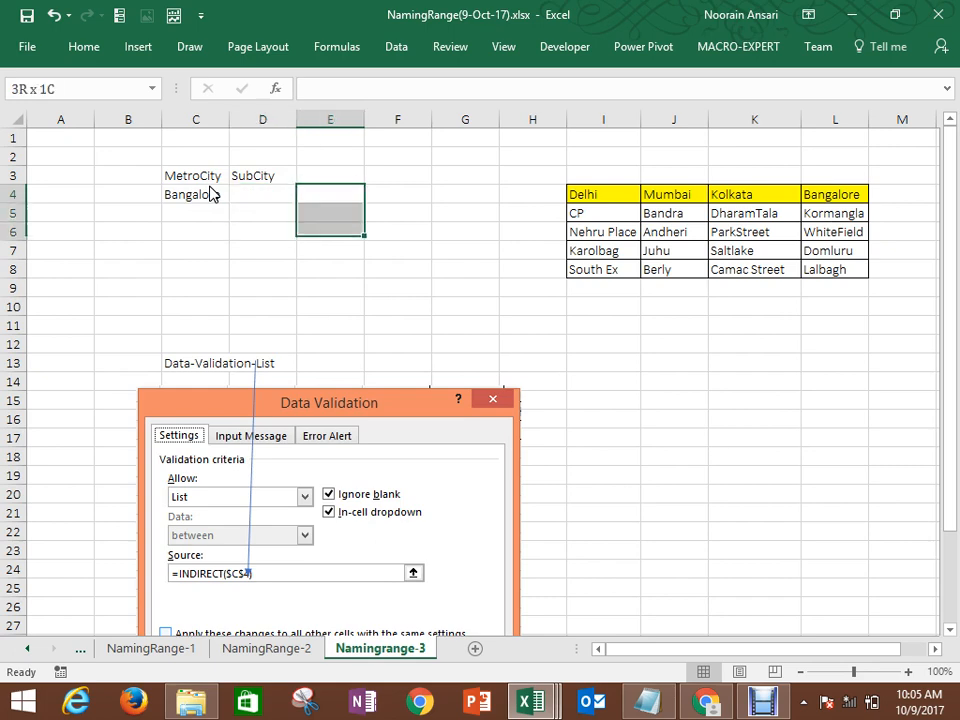
type("=indi")
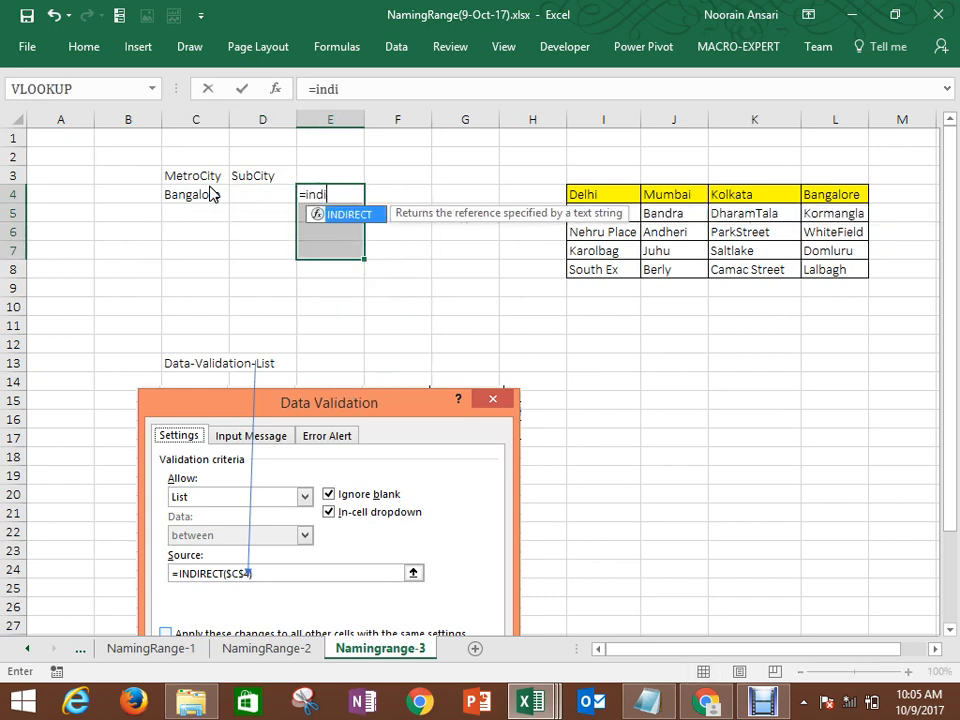
key("Tab")
left_click(211, 194)
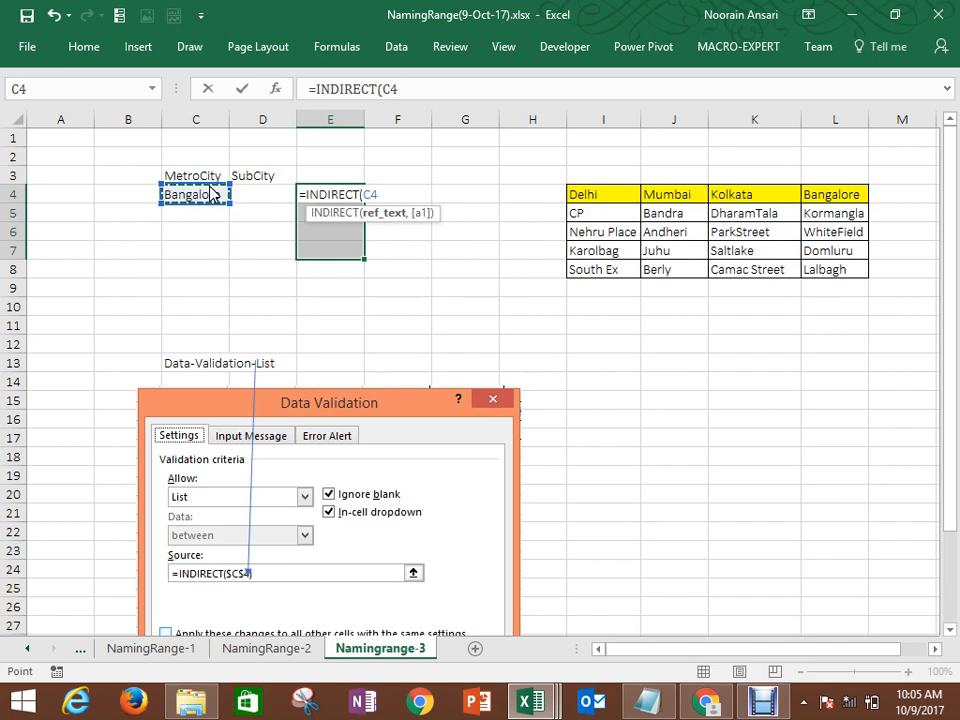
key("ctrl+shift+Return")
Step: Test the array formula by switching C4 to Kolkata, Mumbai and finally Delhi
left_click(211, 194)
key("alt+Down")
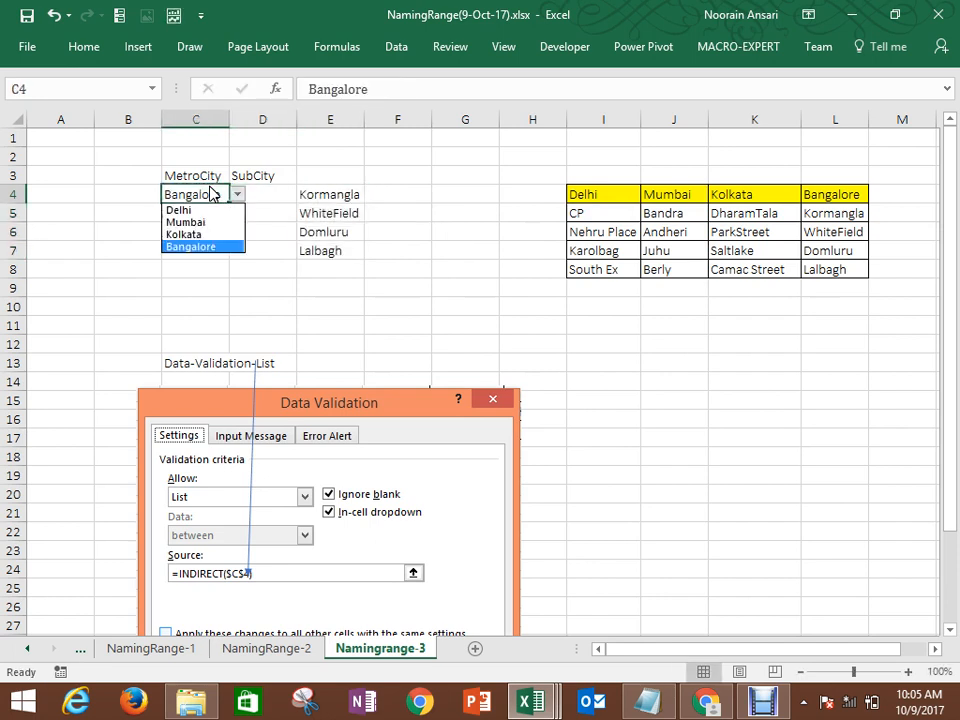
key("Up")
key("Return")
key("alt+Down")
key("Up")
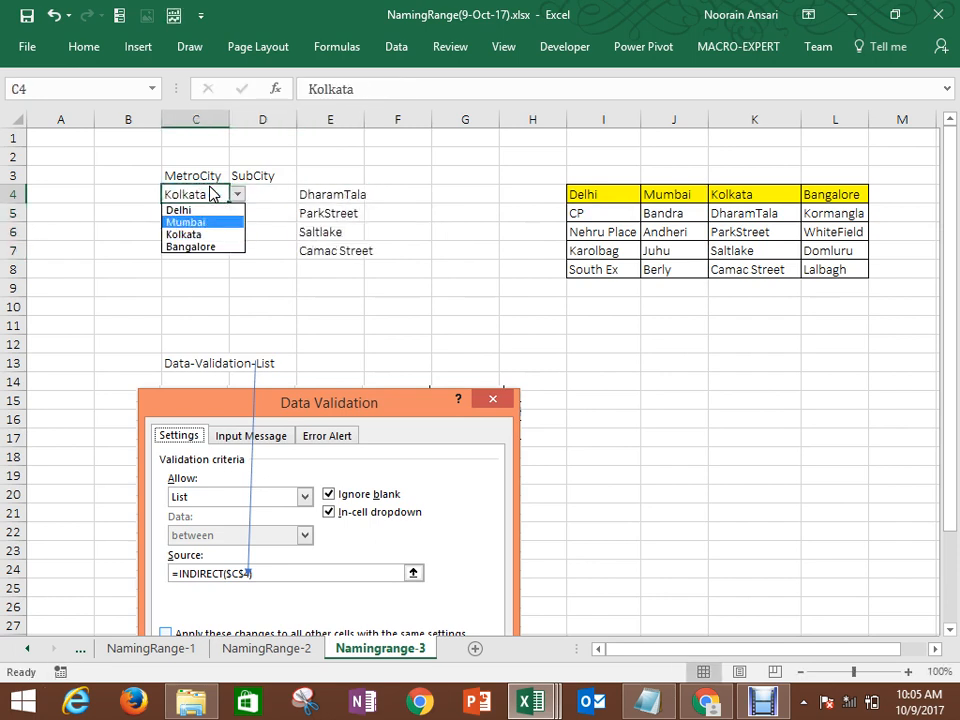
key("Return")
key("alt+Down")
key("Up")
key("Return")
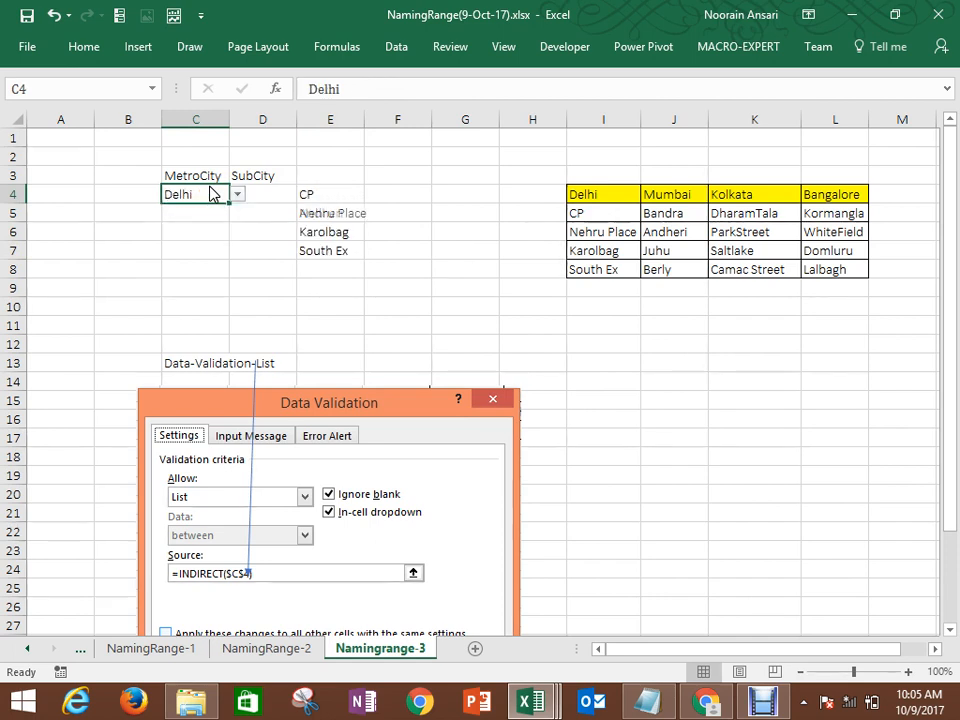
Step: Enter the note Press ctrl+shift+Enter in F4 beside the array formula results
key("Right")
key("Right")
key("Right")
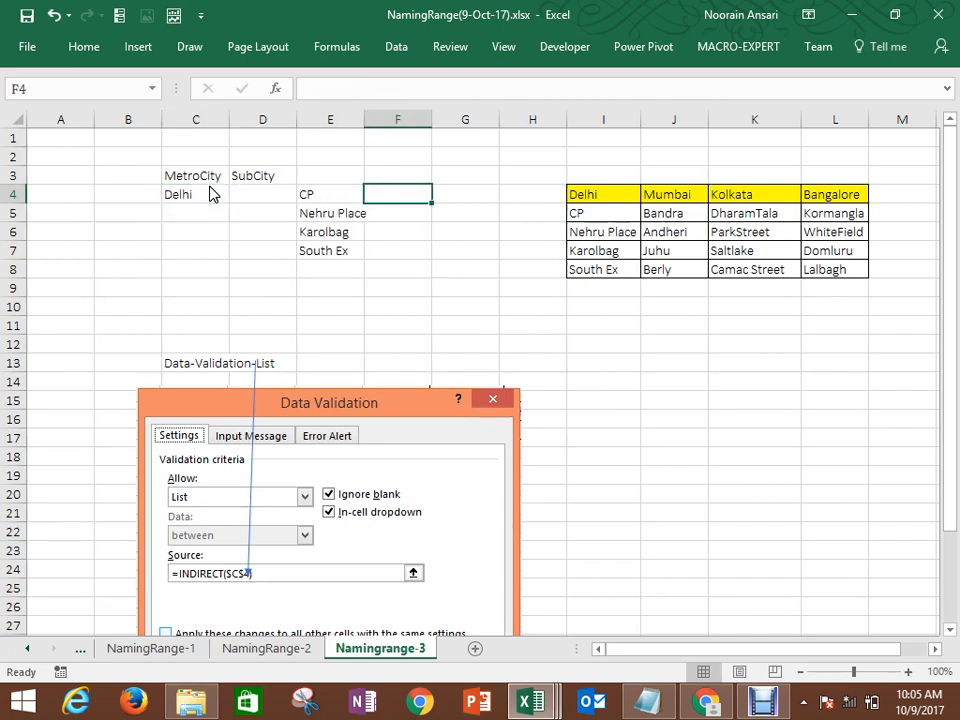
type("Press ctrl+shift+Enter")
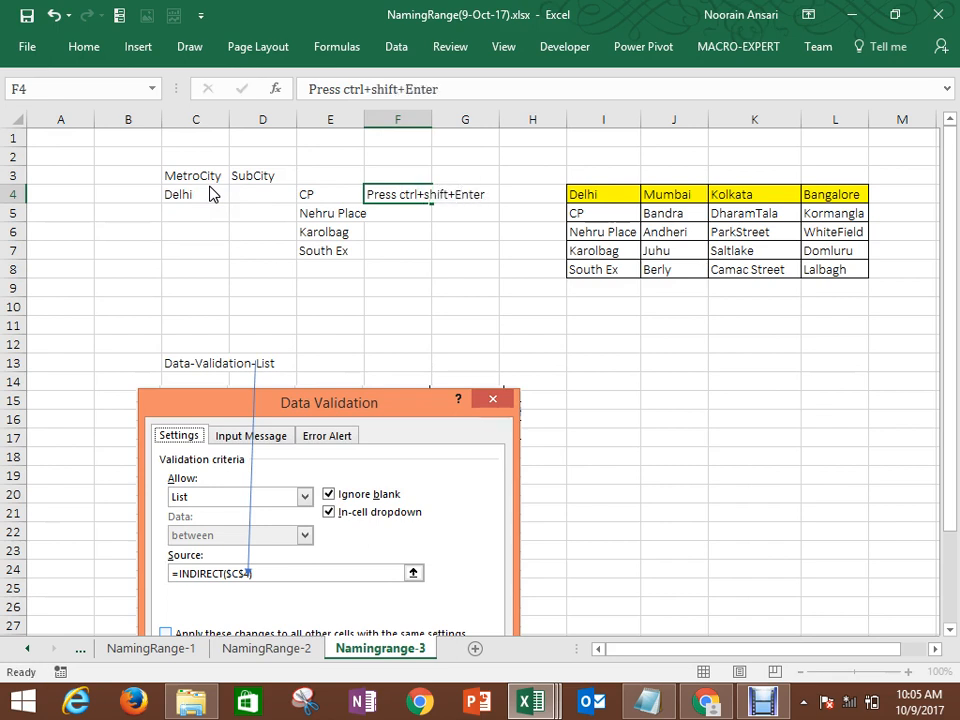
key("Down")
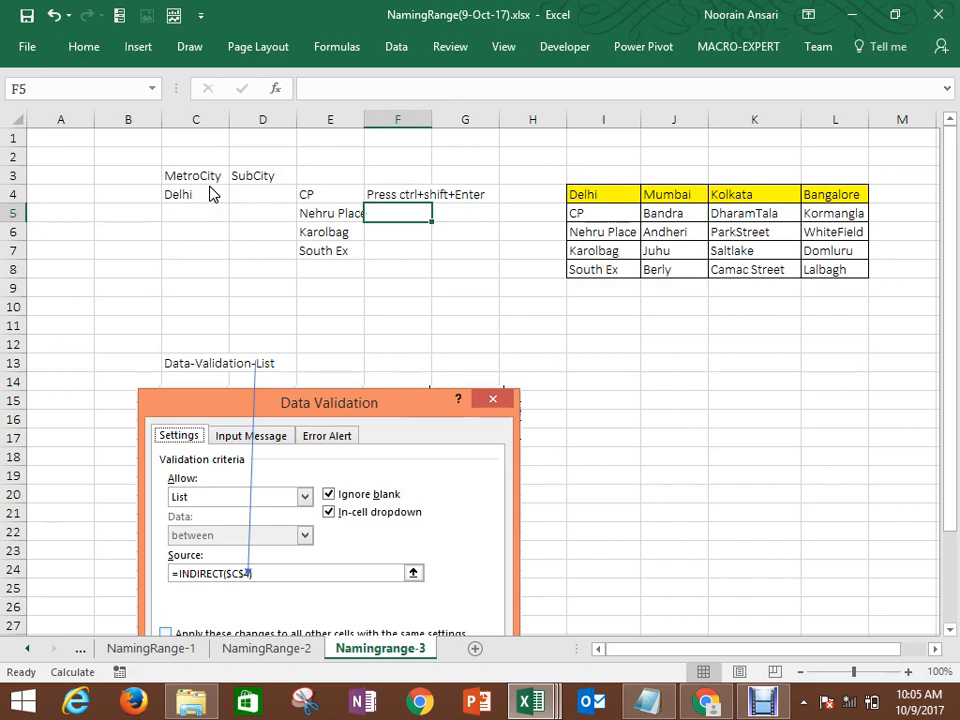
Step: Add a new sheet after Namingrange-3 and enter a name for it beginning with NamingRange
left_click(476, 648)
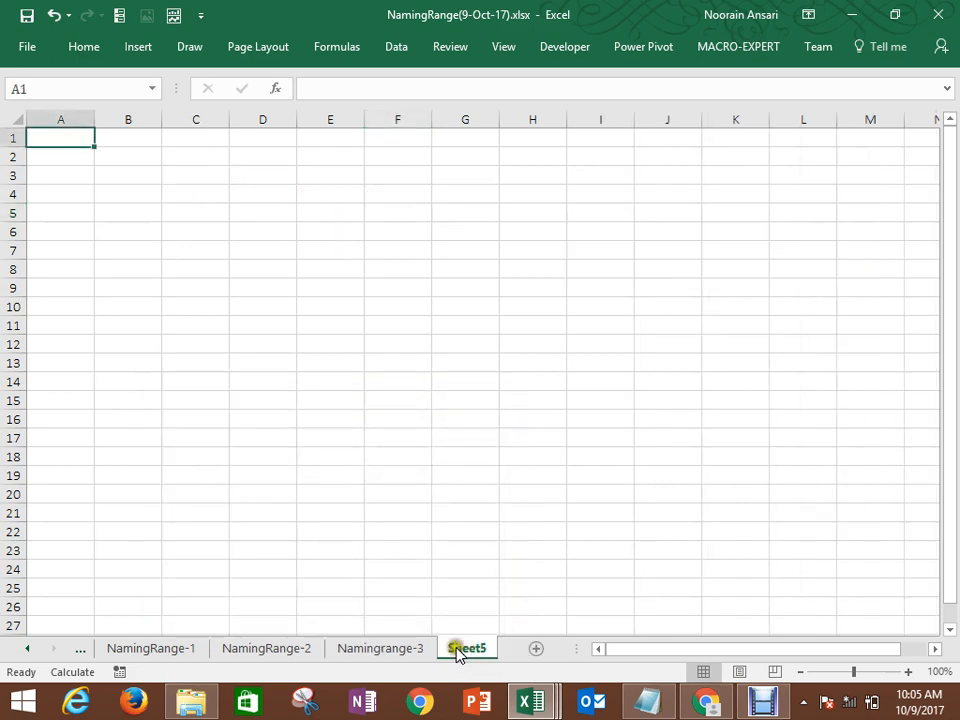
right_click(457, 650)
left_click(514, 473)
type("Nam")
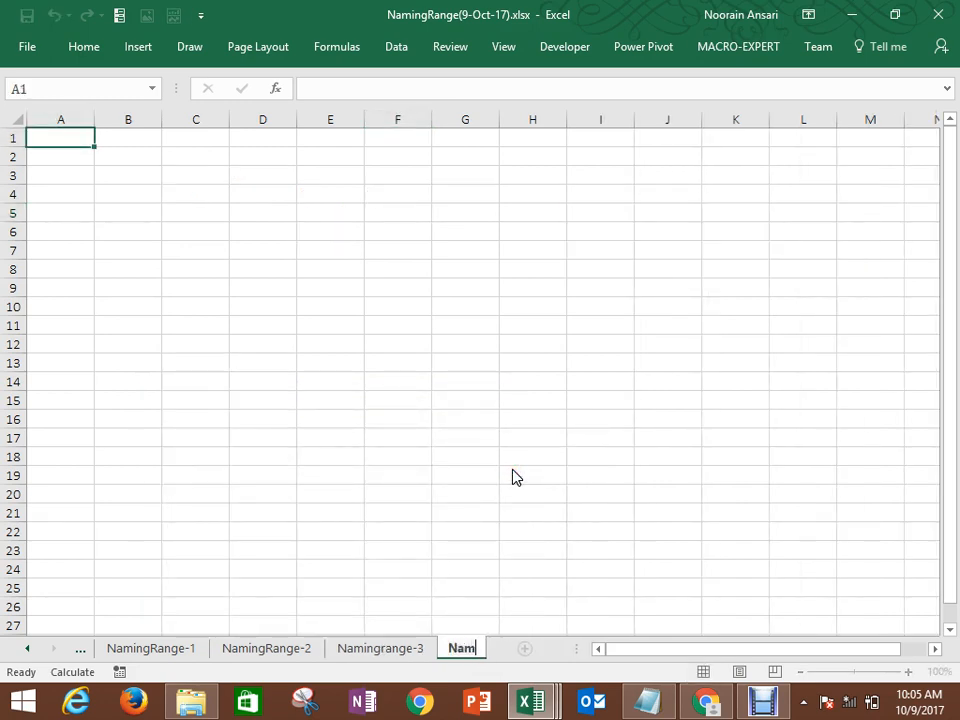
type("ingRange")
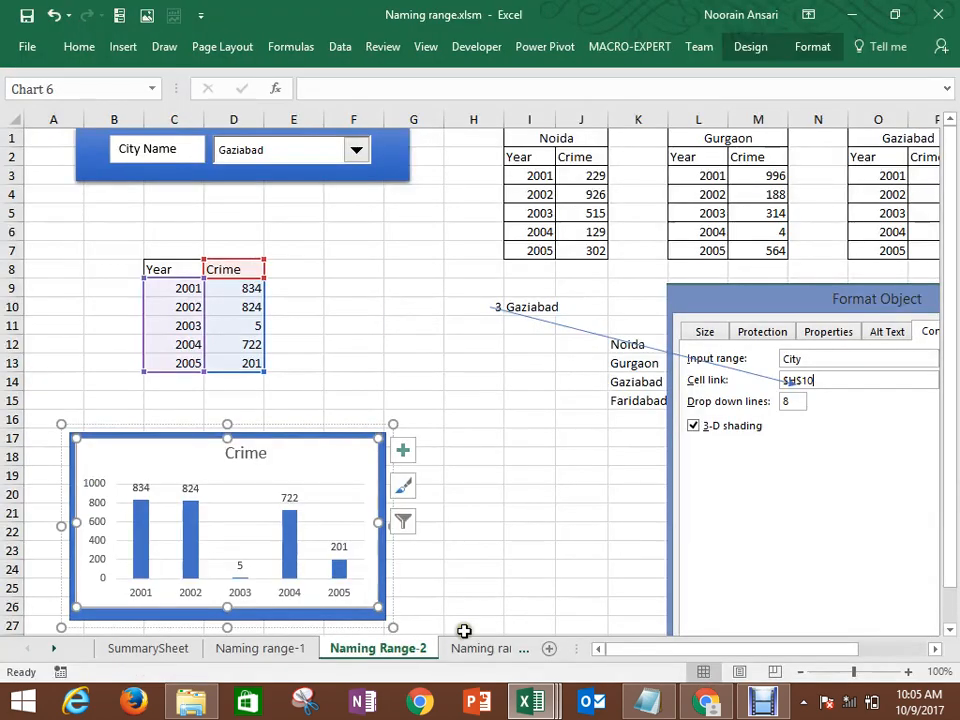
Step: Browse the Naming range-3, Naming Range-4 and Naming Range-5 sheets in the reference workbook Naming range.xlsm
left_click(468, 648)
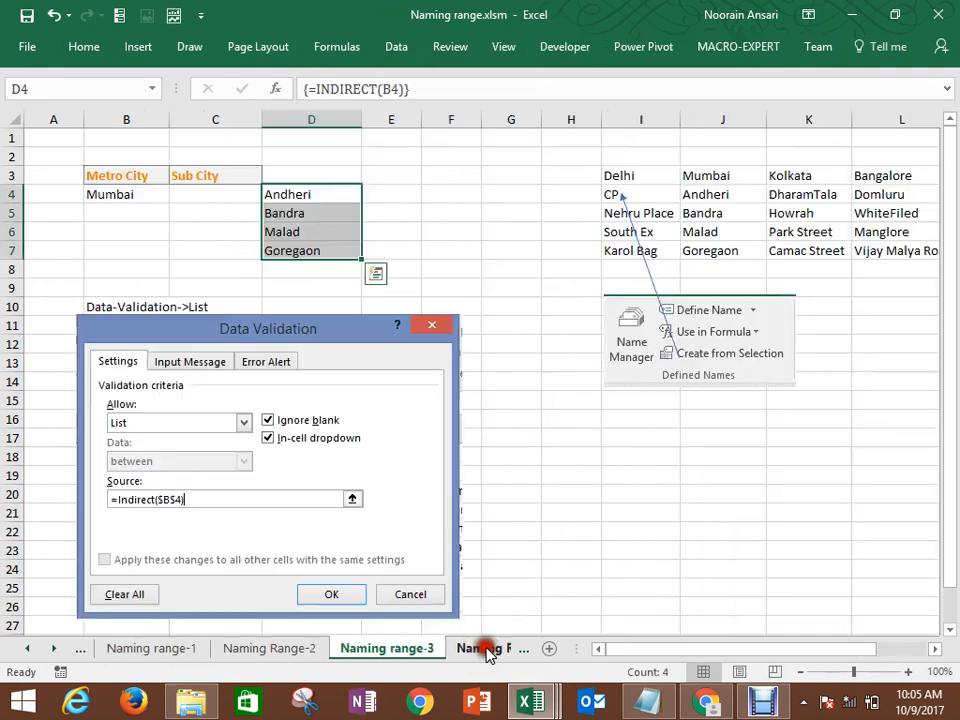
left_click(489, 648)
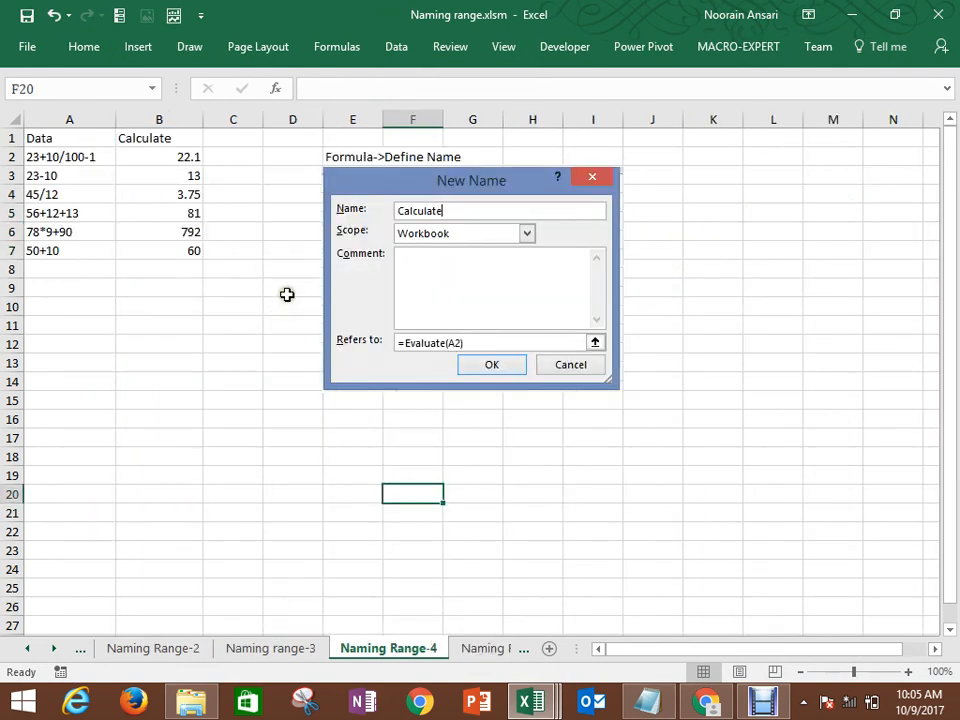
left_click(474, 649)
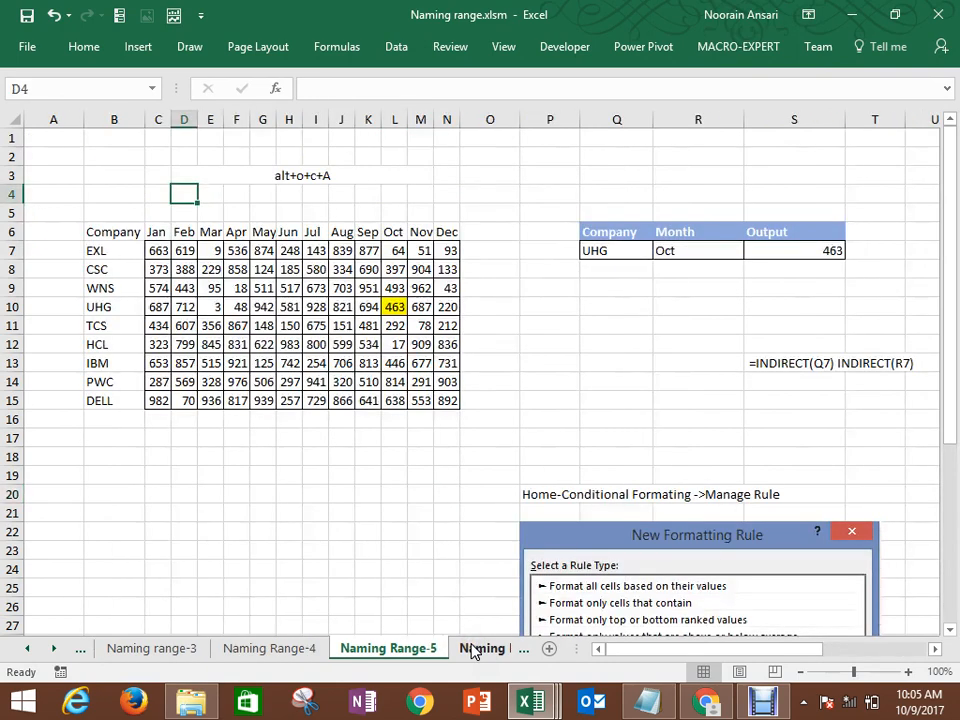
Step: Copy the company-by-month table B6:N15 from Naming Range-5 and paste it at B6 on NamingRange4 in NamingRange(9-Oct-17).xlsx
left_click_drag(105, 232, 445, 400)
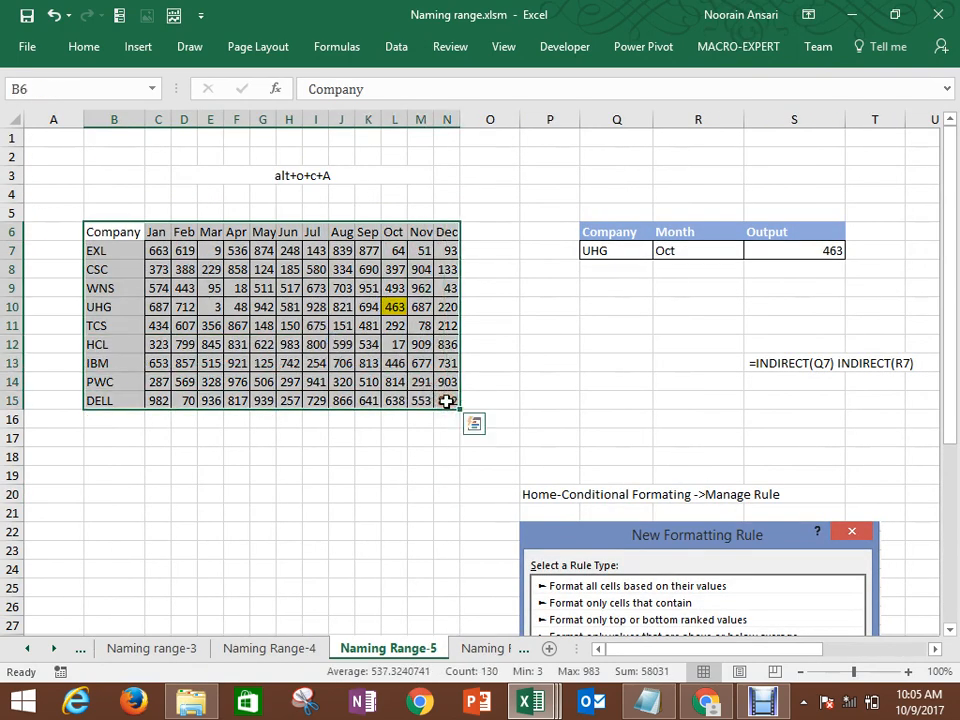
key("ctrl+c")
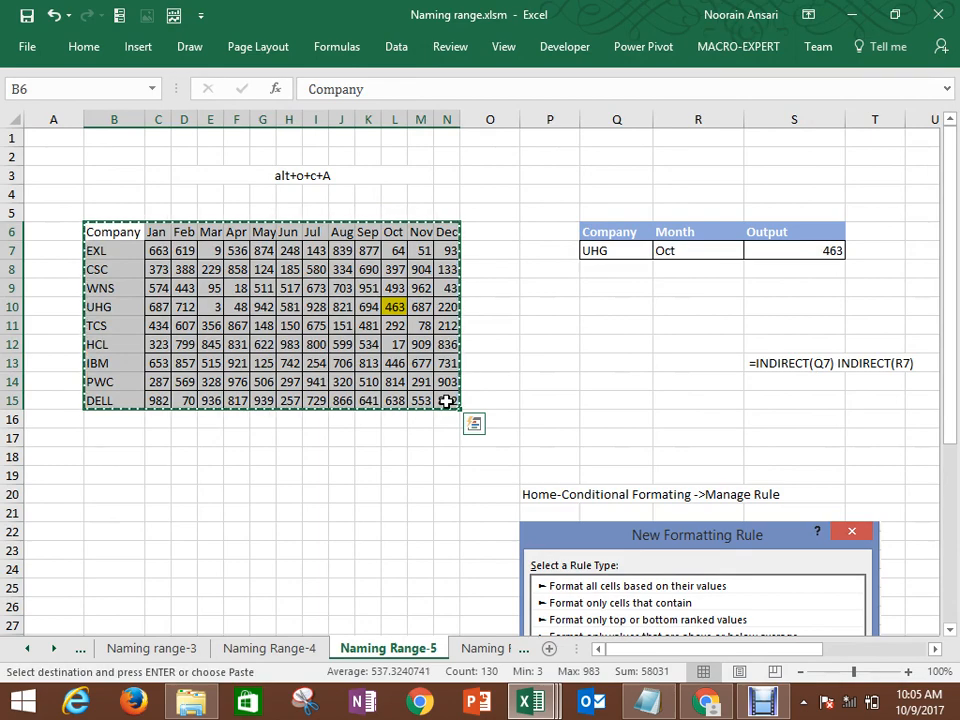
key("alt+Tab")
key("alt+Tab")
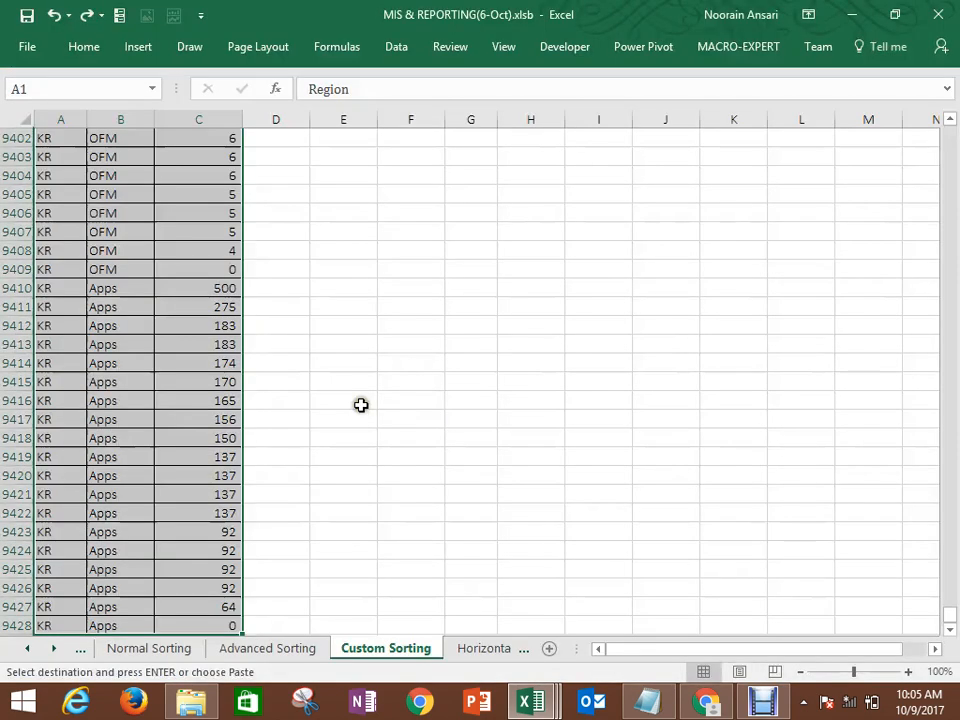
key("alt+Tab")
key("ctrl+a")
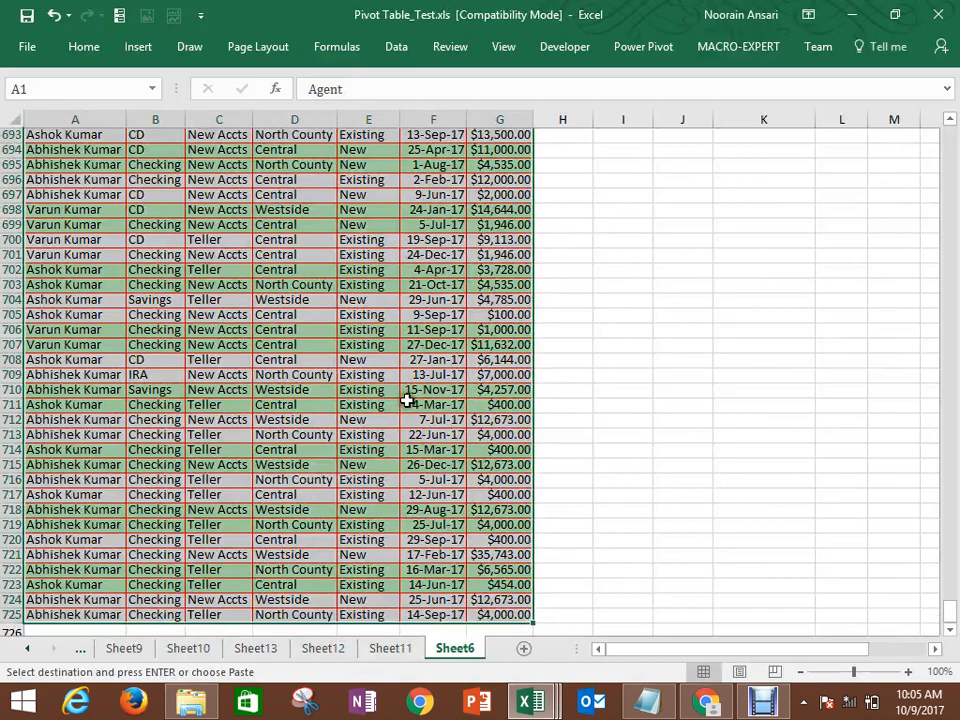
key("alt+Tab")
left_click(191, 207)
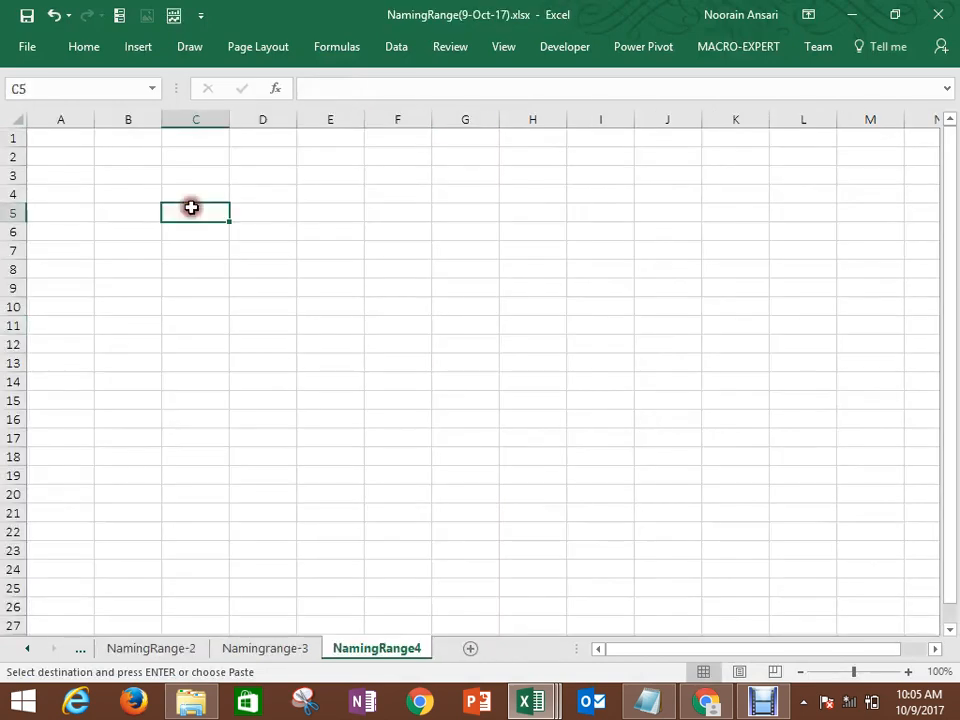
left_click(126, 269)
left_click(131, 238)
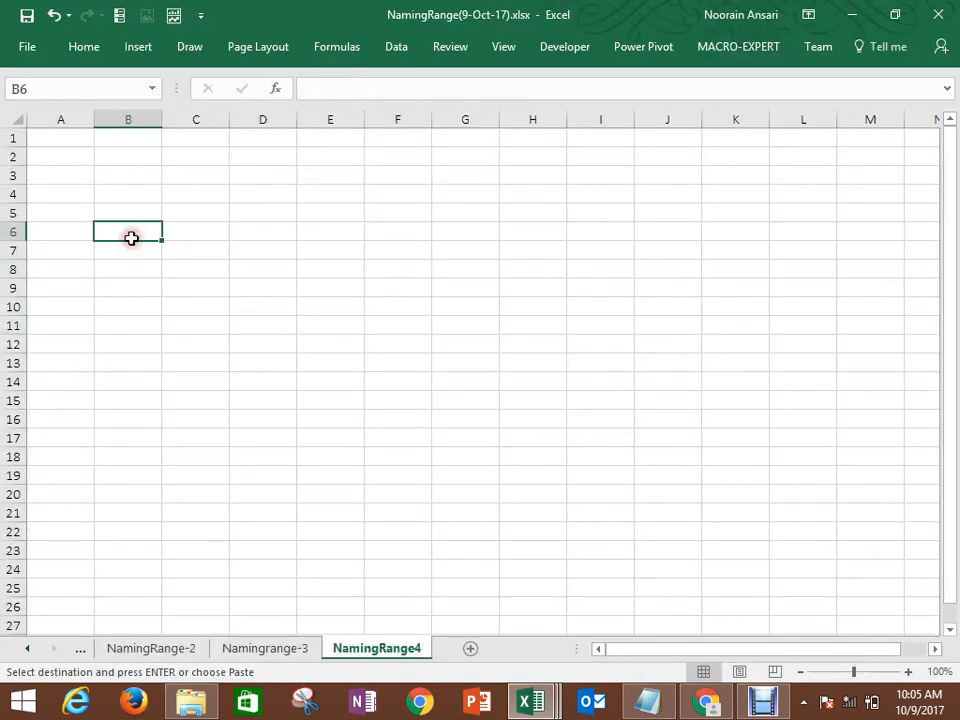
key("ctrl+v")
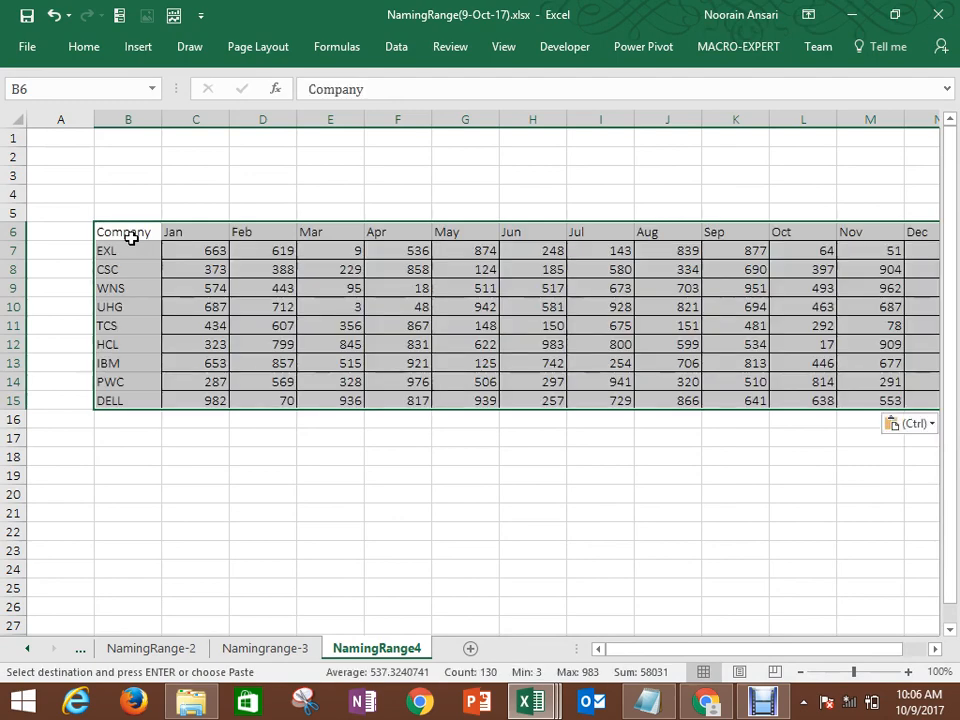
Step: AutoFit the column widths of the pasted company-by-month table
key("alt+o")
key("c")
key("a")
left_click(131, 238)
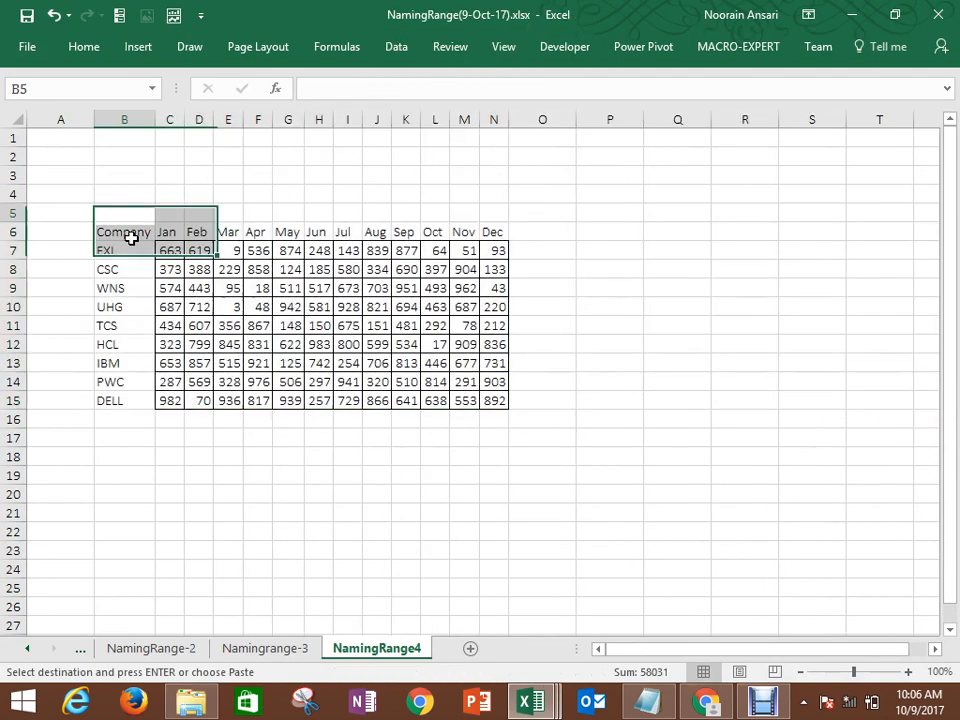
key("Down")
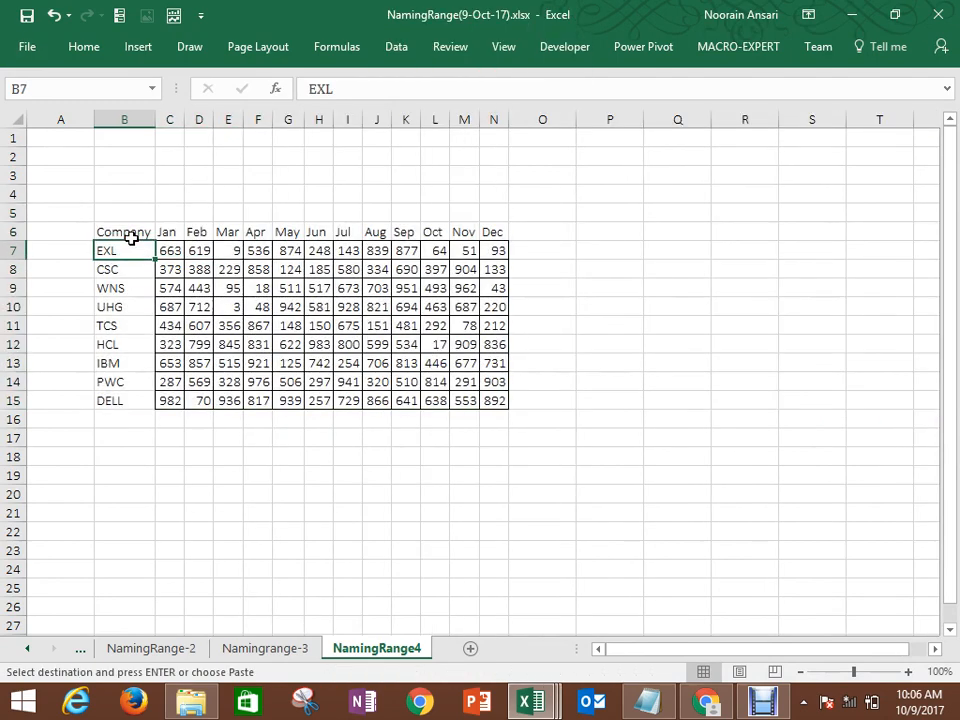
key("Right")
key("ctrl+shift+Down")
key("Up")
key("Down")
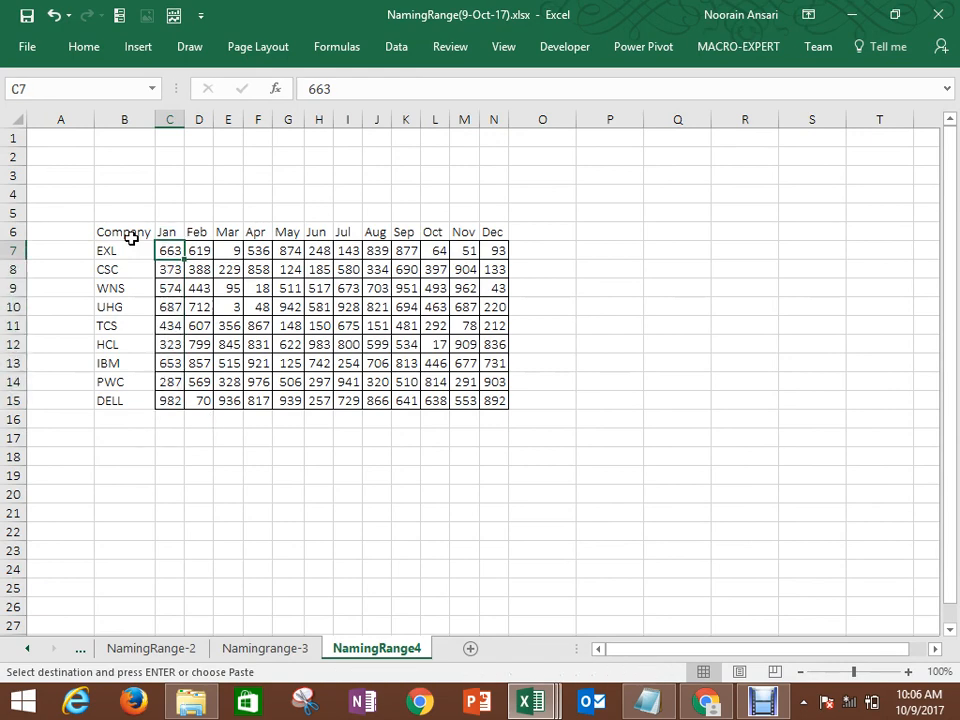
key("ctrl+shift+Right")
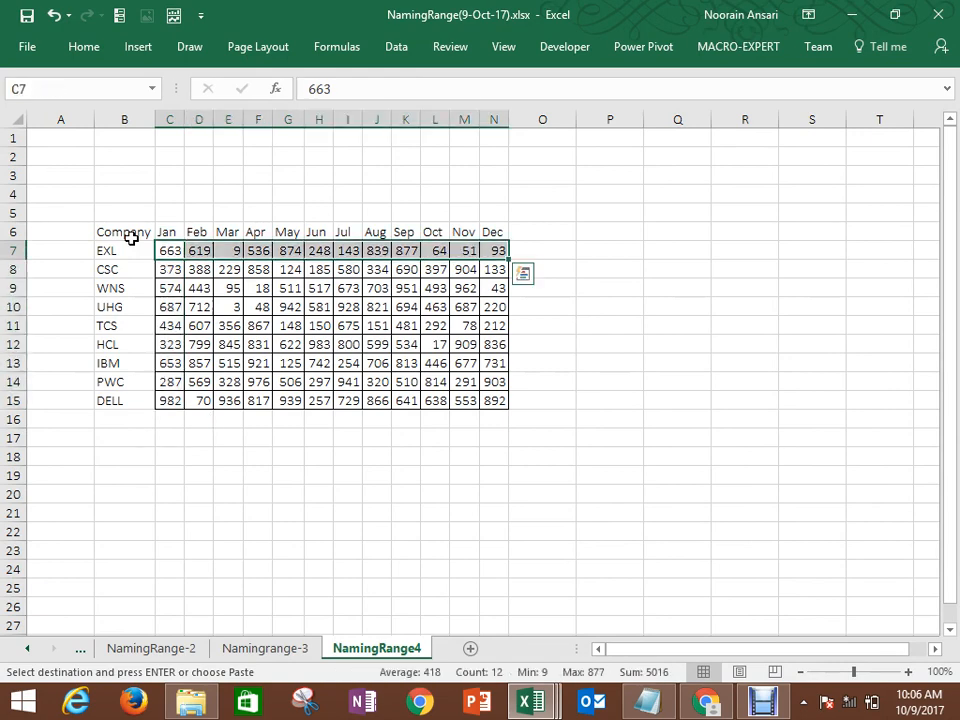
Step: Enter the headings Company in Q6 and Month in R6, to the right of the table
key("Up")
key("Right")
key("Right")
key("Right")
key("Right")
key("Right")
key("Right")
key("Right")
key("Right")
key("Right")
key("Right")
key("Right")
key("Right")
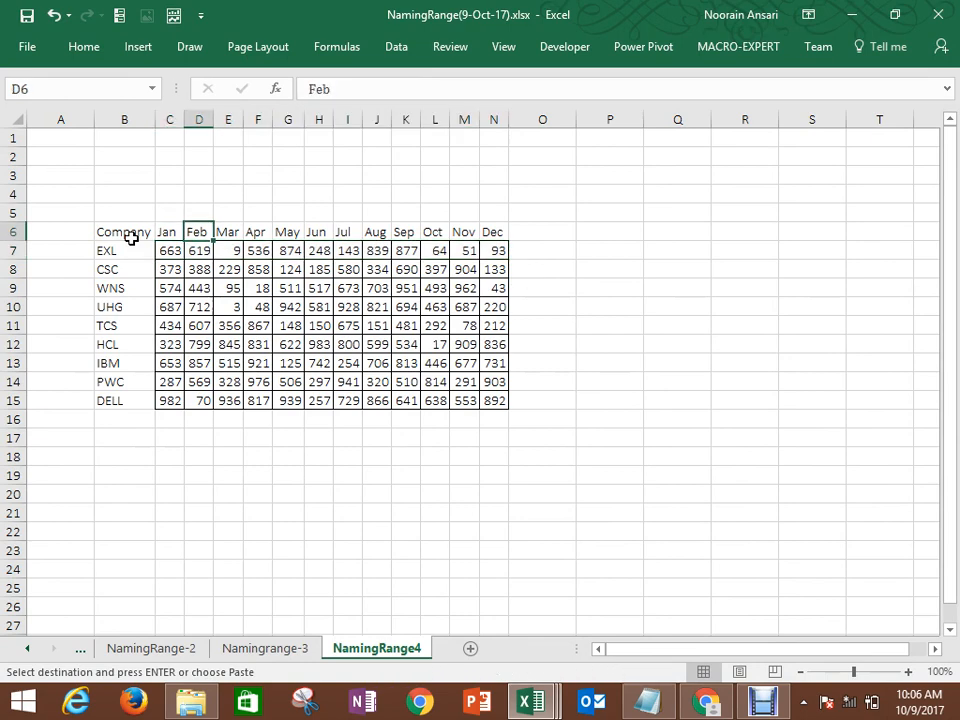
key("Right")
key("Right")
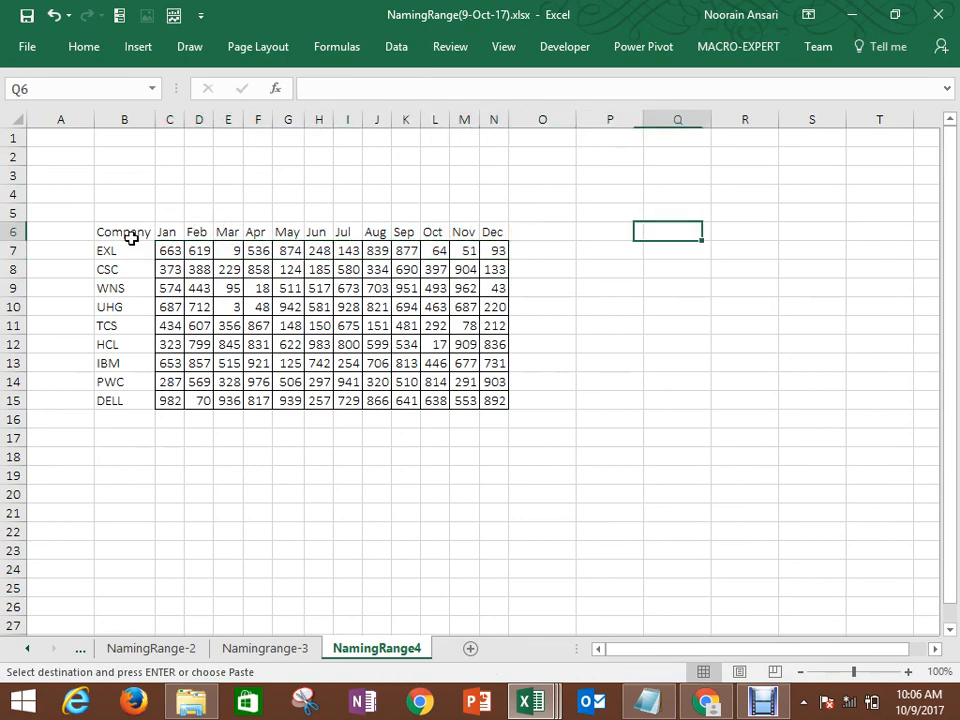
key("Escape")
type("Company")
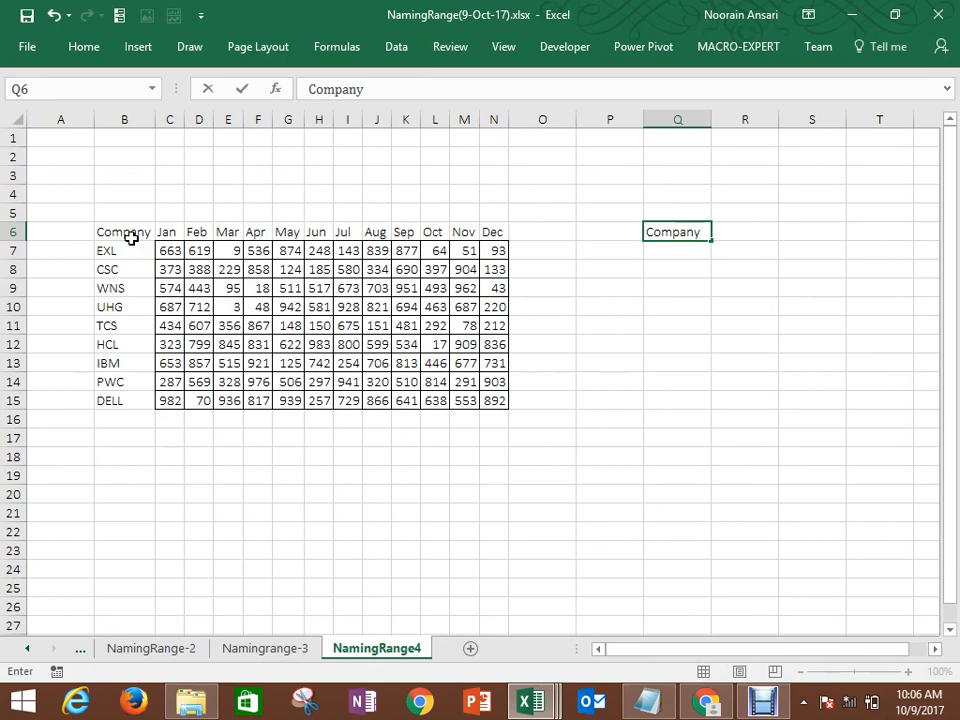
key("ctrl+Return")
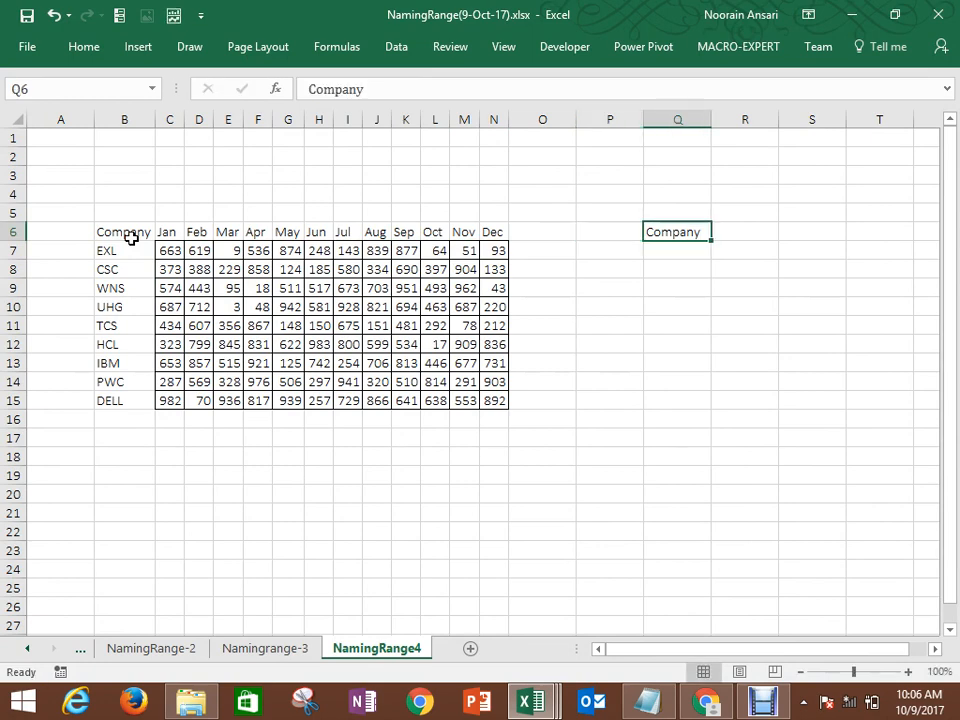
key("Right")
type("M")
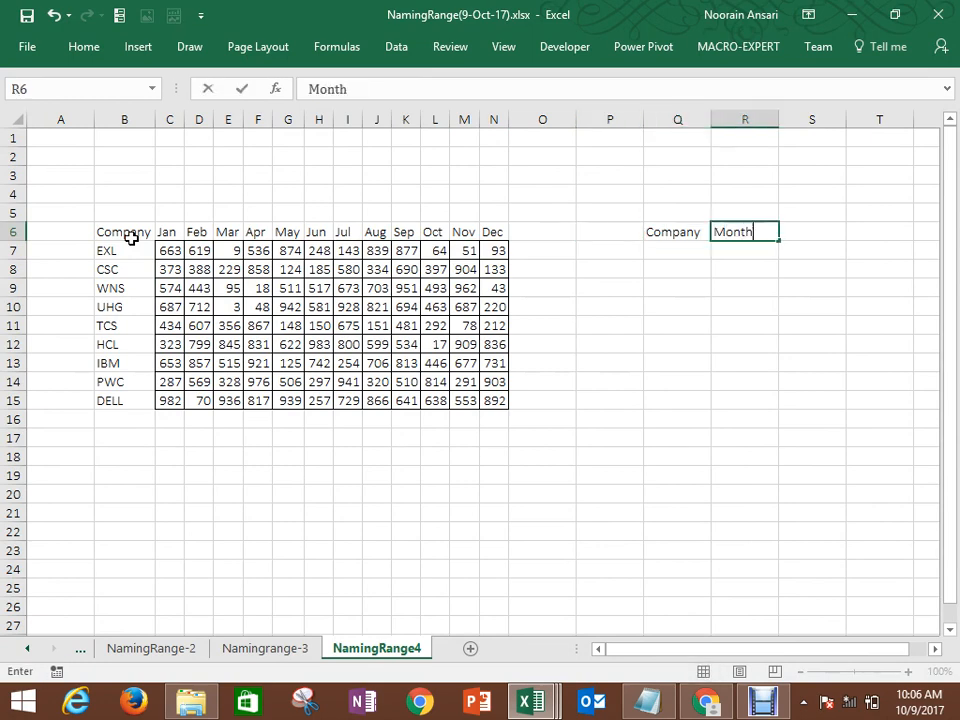
key("Return")
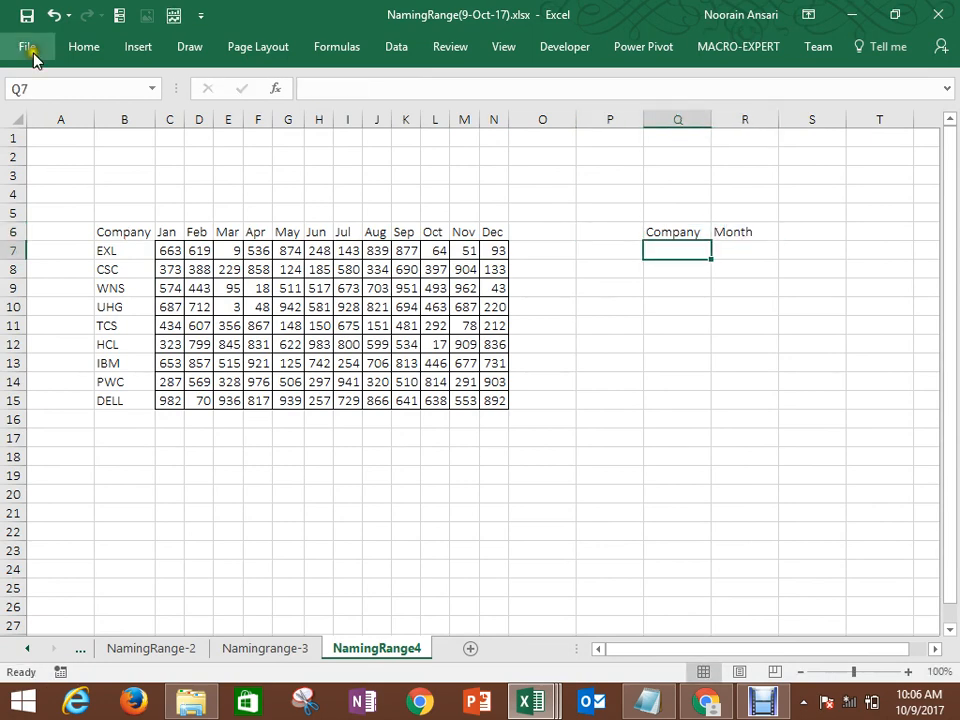
Step: Add a List data validation to Q7 using the company names in B7:B15 as its source
left_click(397, 53)
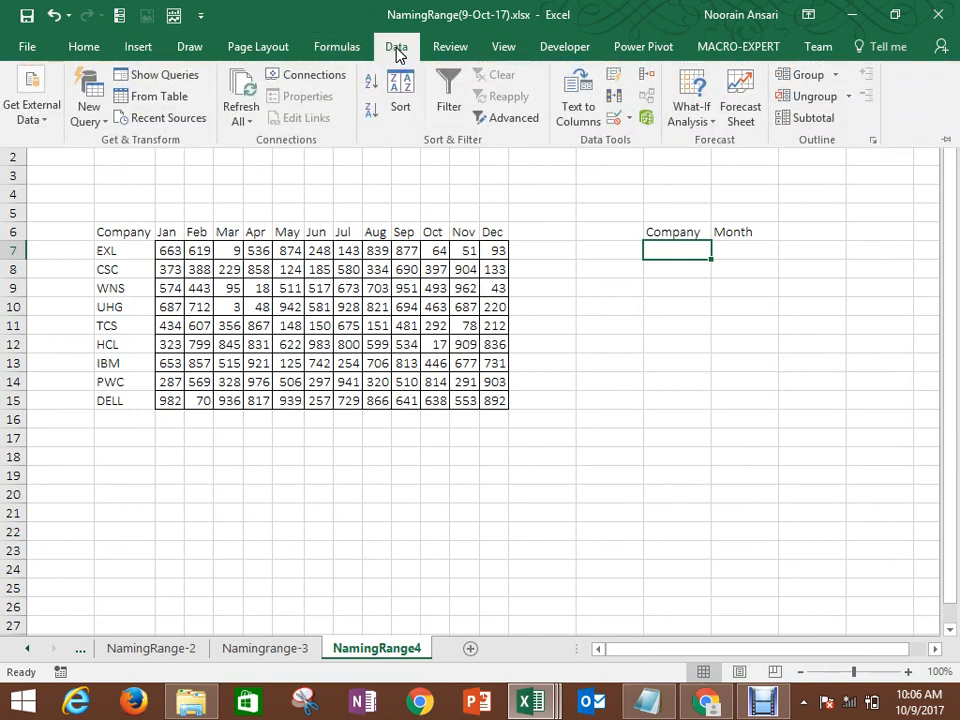
left_click(627, 118)
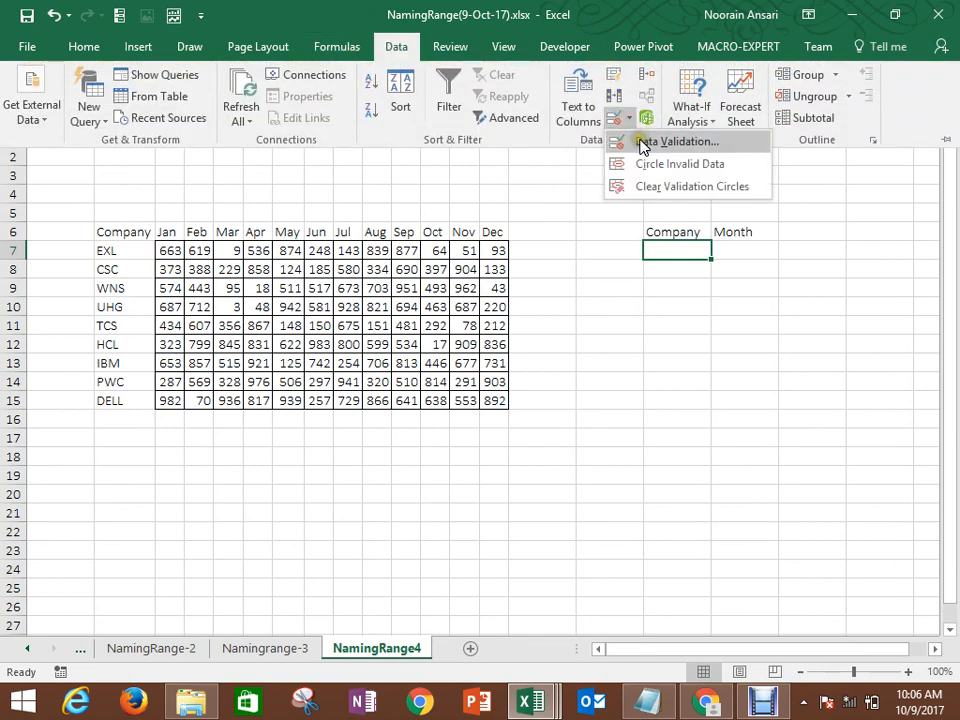
left_click(640, 142)
left_click(410, 337)
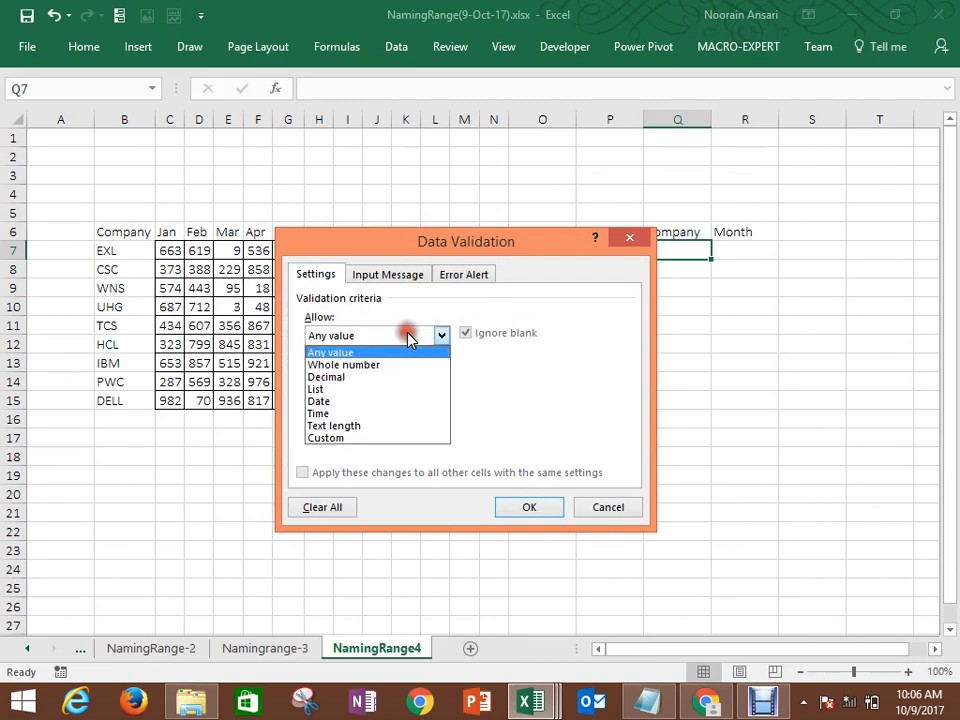
left_click(359, 387)
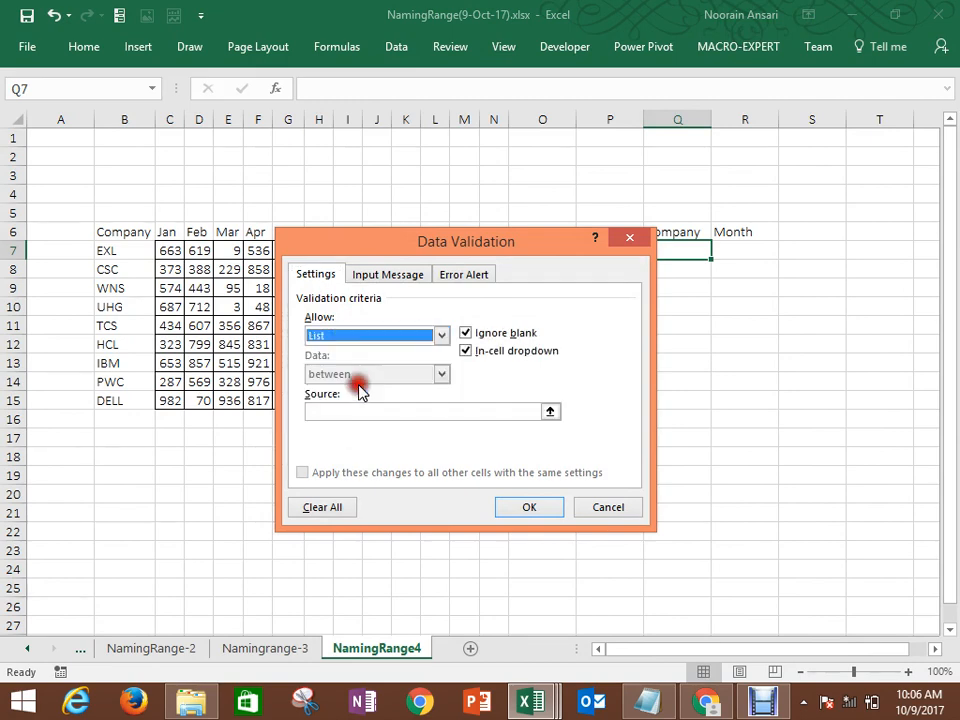
left_click(548, 410)
left_click_drag(114, 253, 124, 392)
left_click(529, 508)
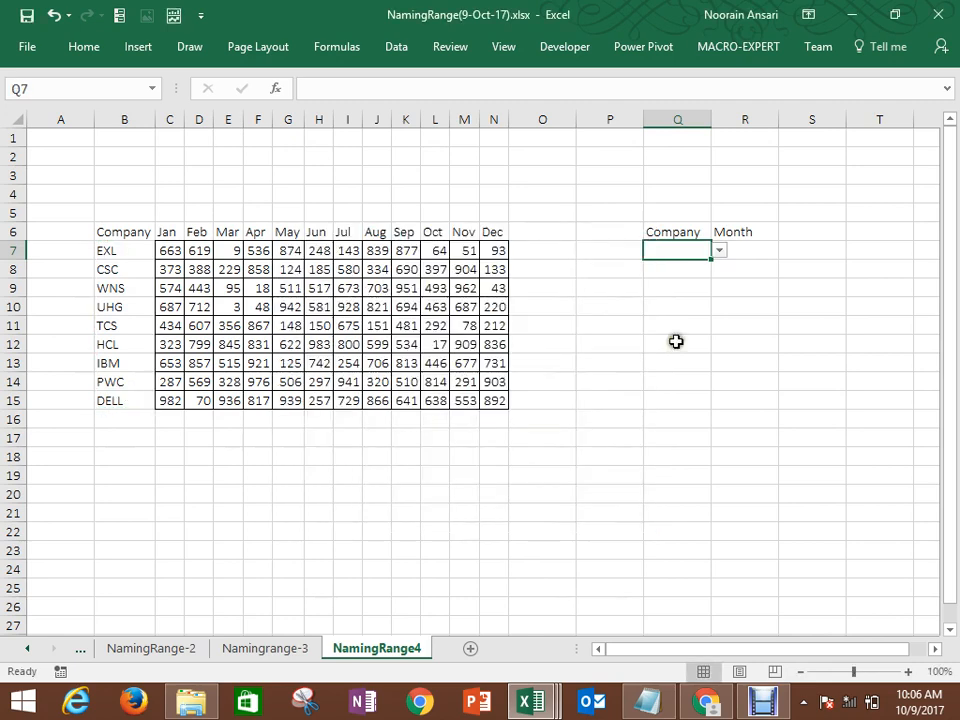
Step: Add a List data validation to R7 using the month headings Jan to Dec in C6:N6 as its source
left_click(741, 248)
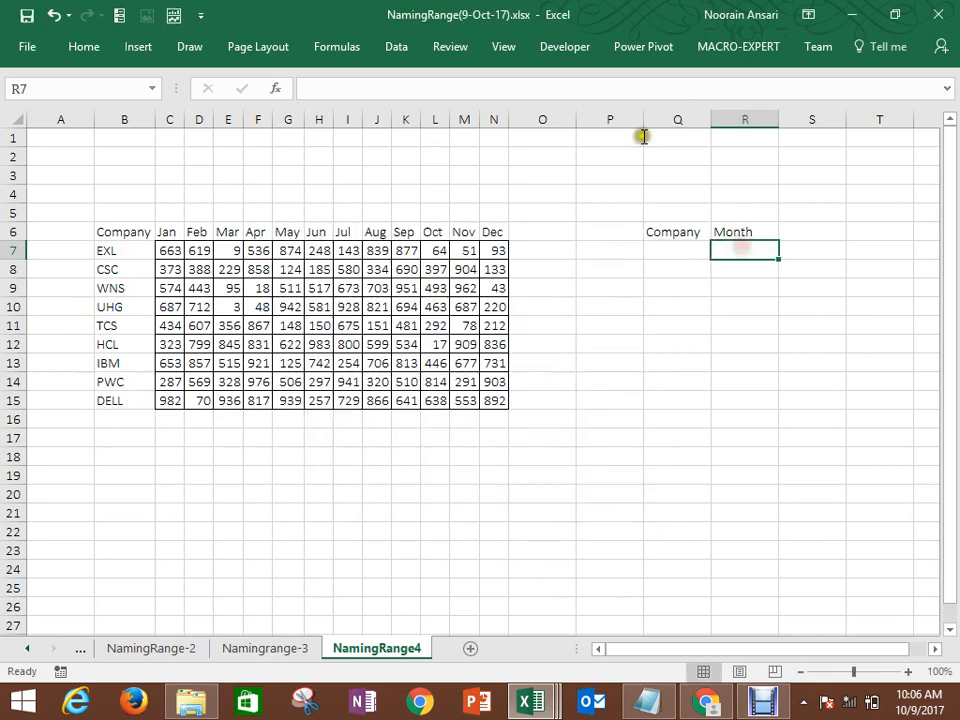
left_click(398, 50)
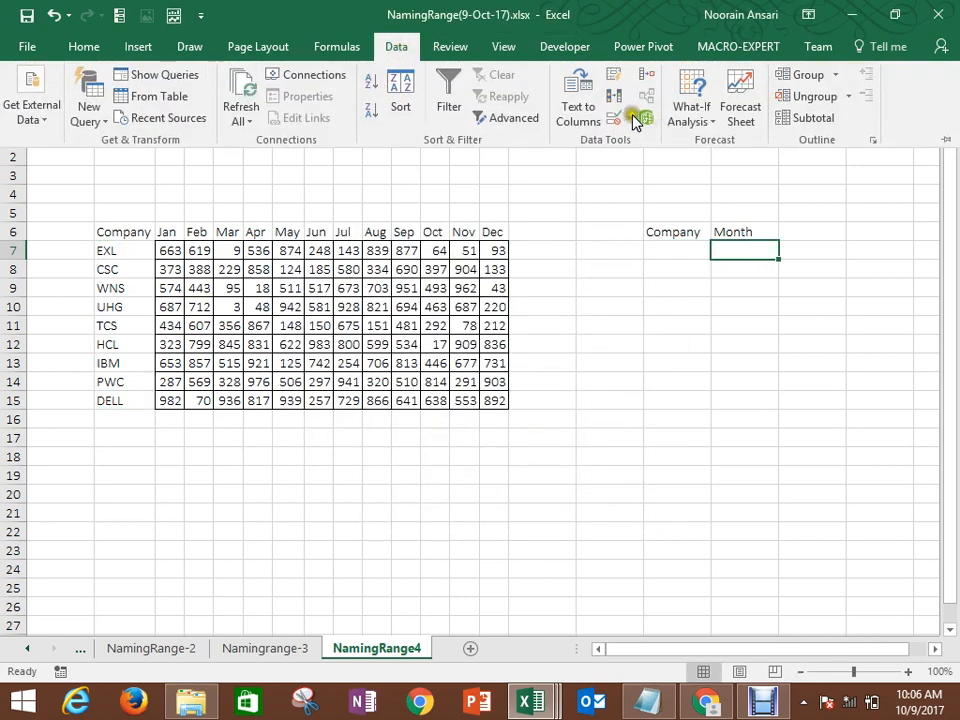
left_click(630, 122)
left_click(662, 143)
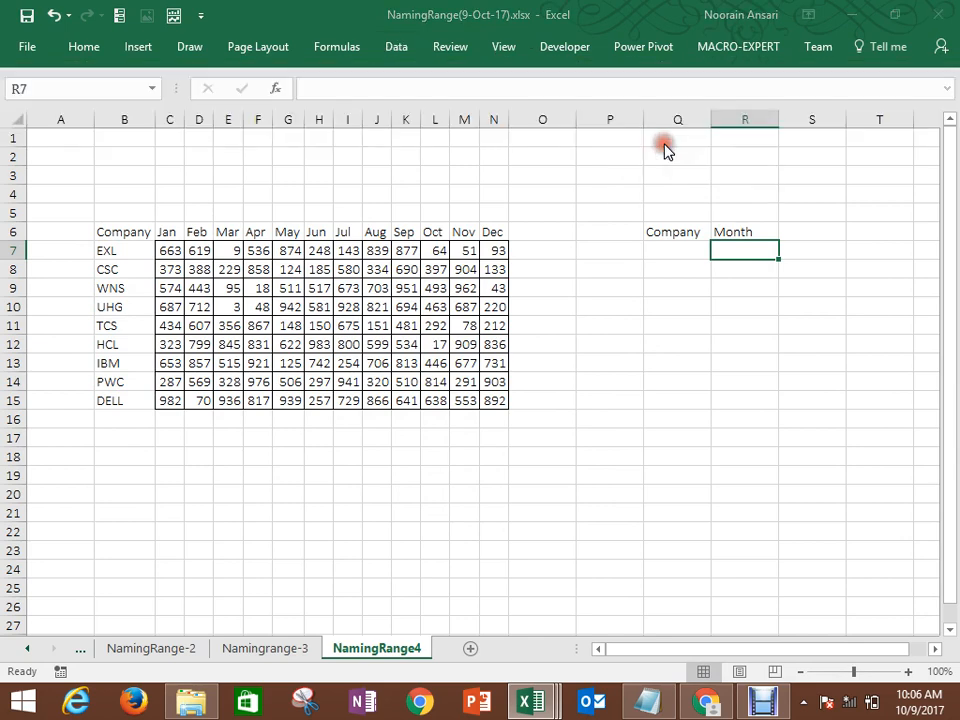
left_click(381, 336)
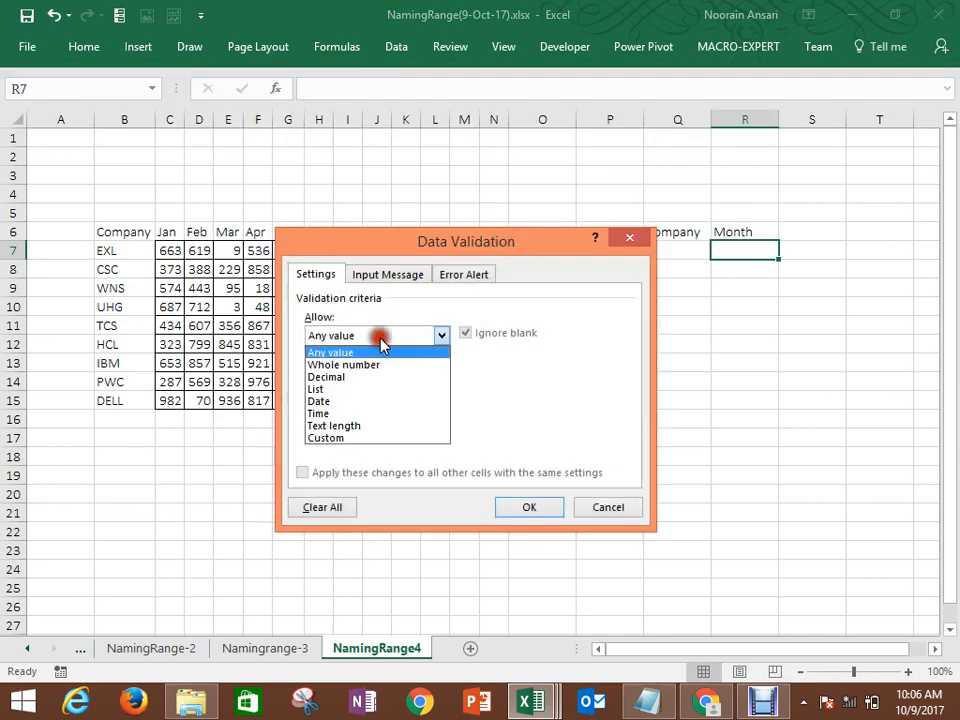
left_click(350, 398)
left_click(551, 414)
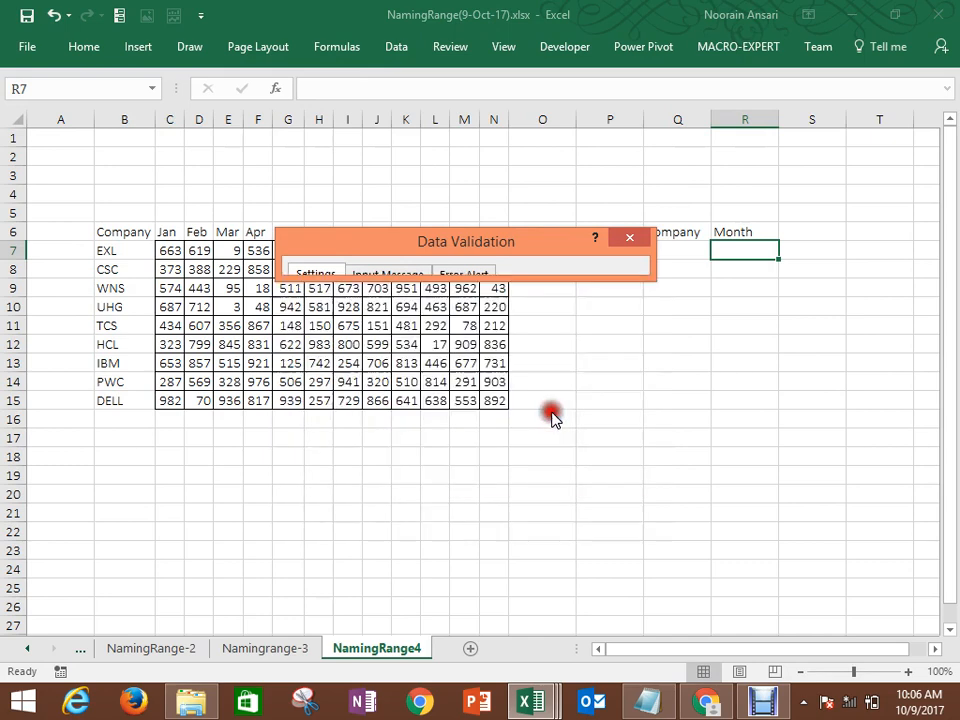
left_click_drag(369, 242, 300, 360)
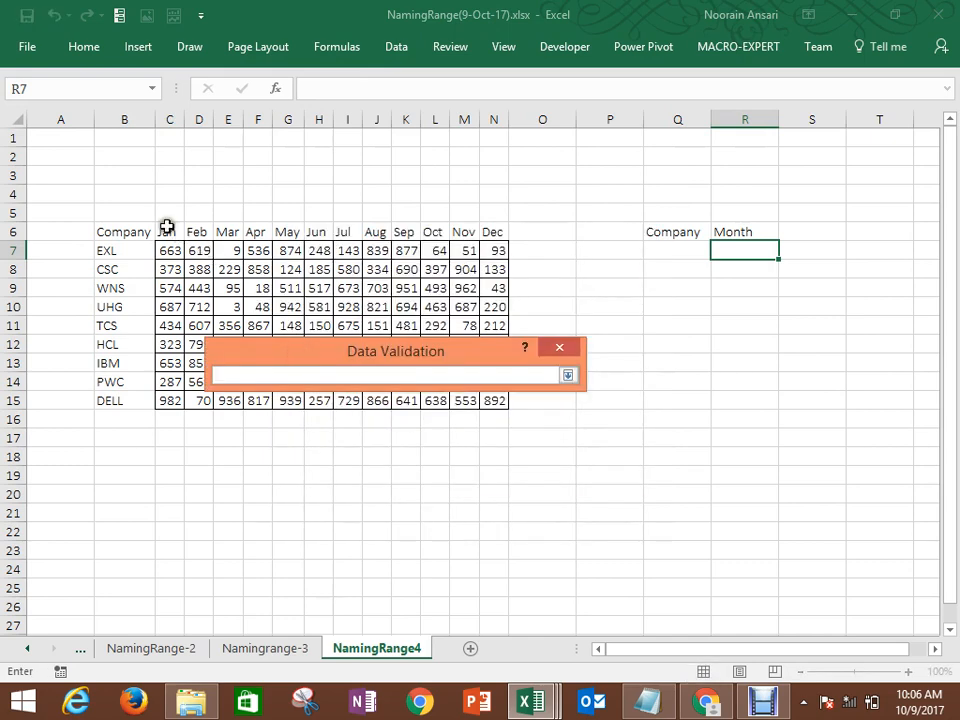
left_click_drag(167, 232, 484, 226)
key("Return")
key("Return")
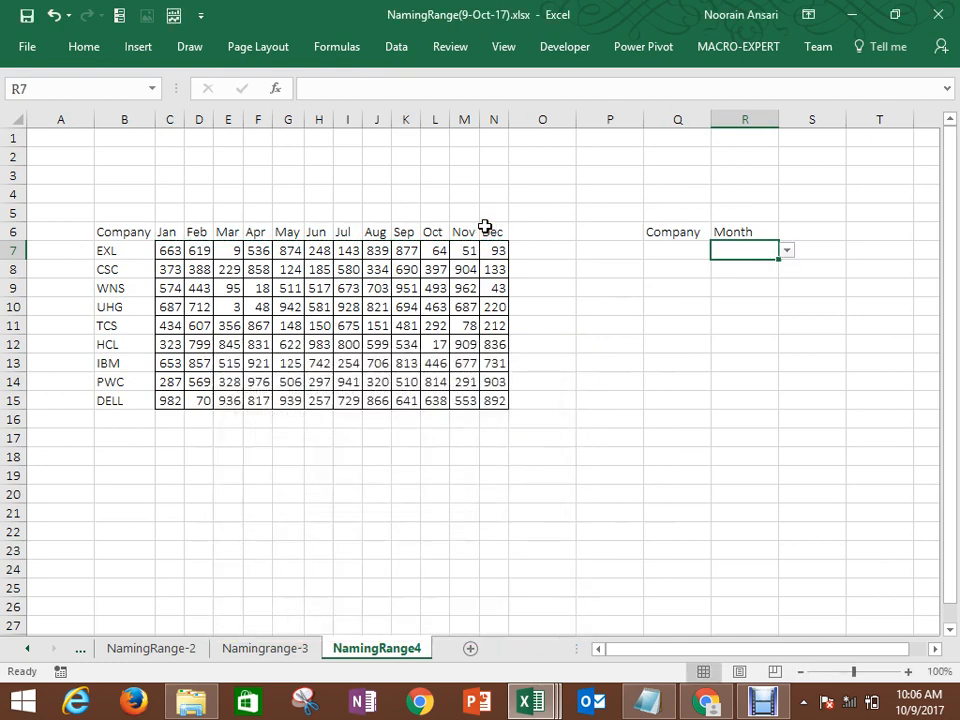
Step: Check the entries offered by the Company drop-down in Q7 and the Month drop-down in R7
key("Left")
key("alt+Down")
key("Escape")
key("Right")
key("alt+Down")
key("Escape")
Step: Apply the Total cell style to the Company and Month lookup block Q6:R7
key("Up")
key("Left")
key("shift+Right")
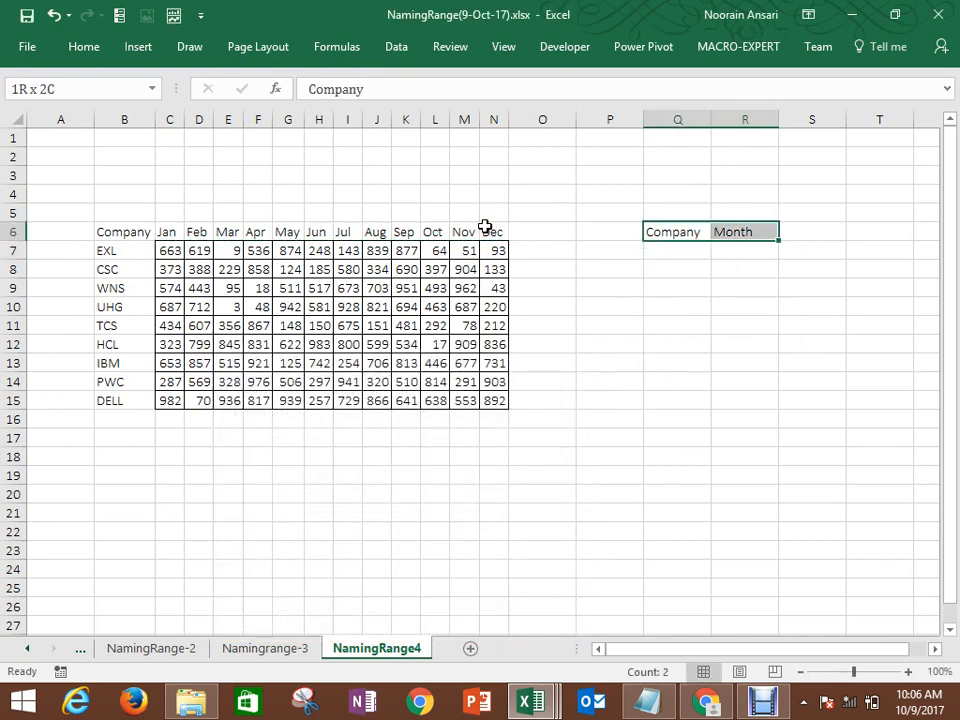
key("ctrl+shift+Down")
key("ctrl+shift+Up")
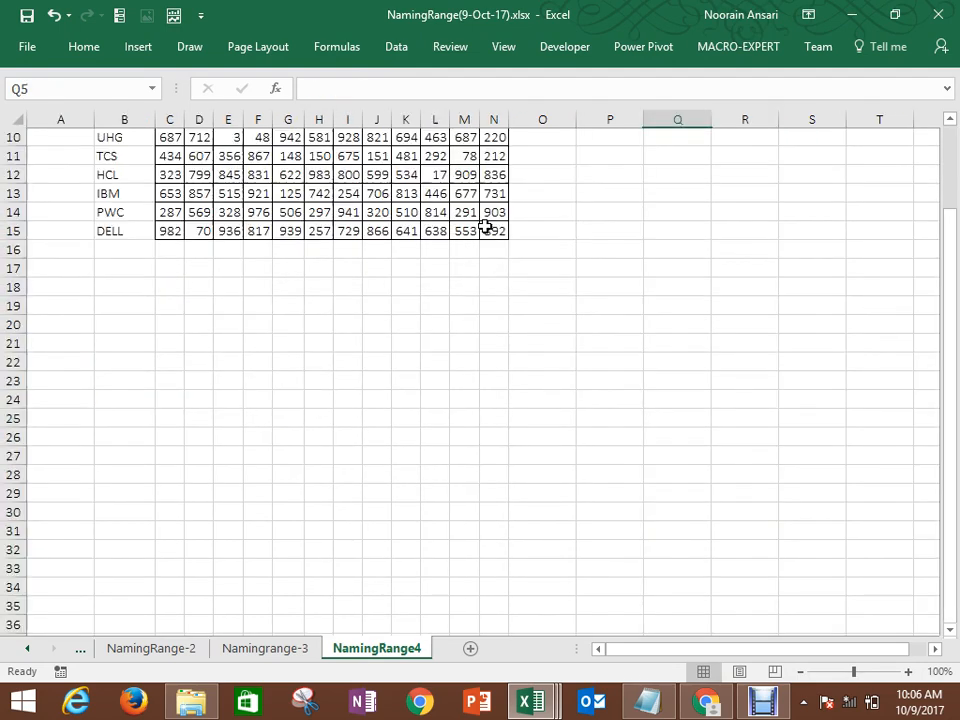
key("shift+Down")
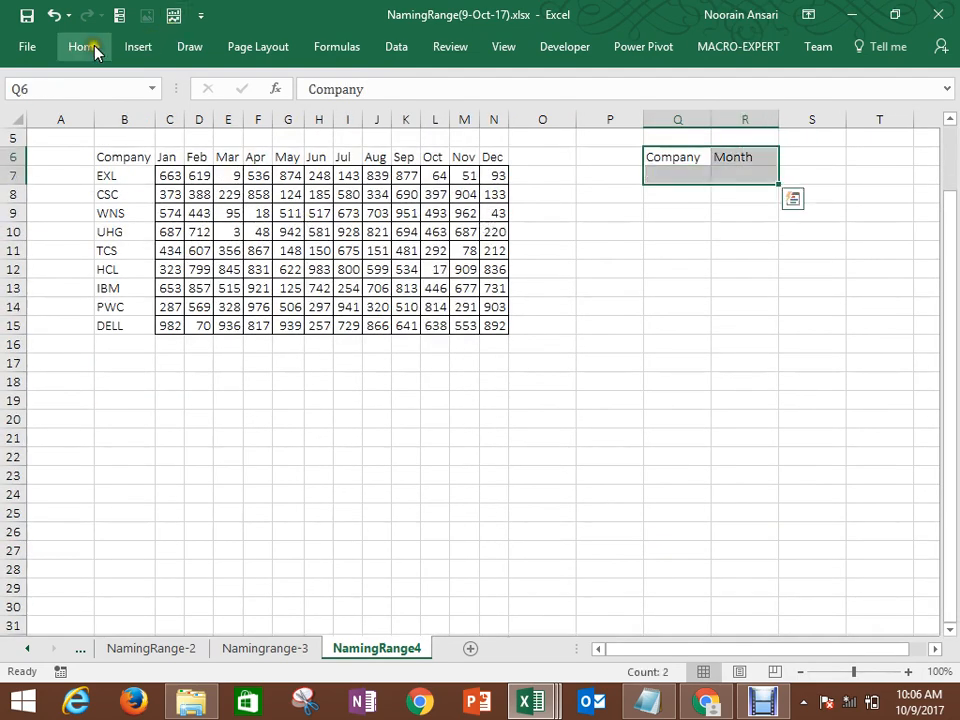
left_click(90, 48)
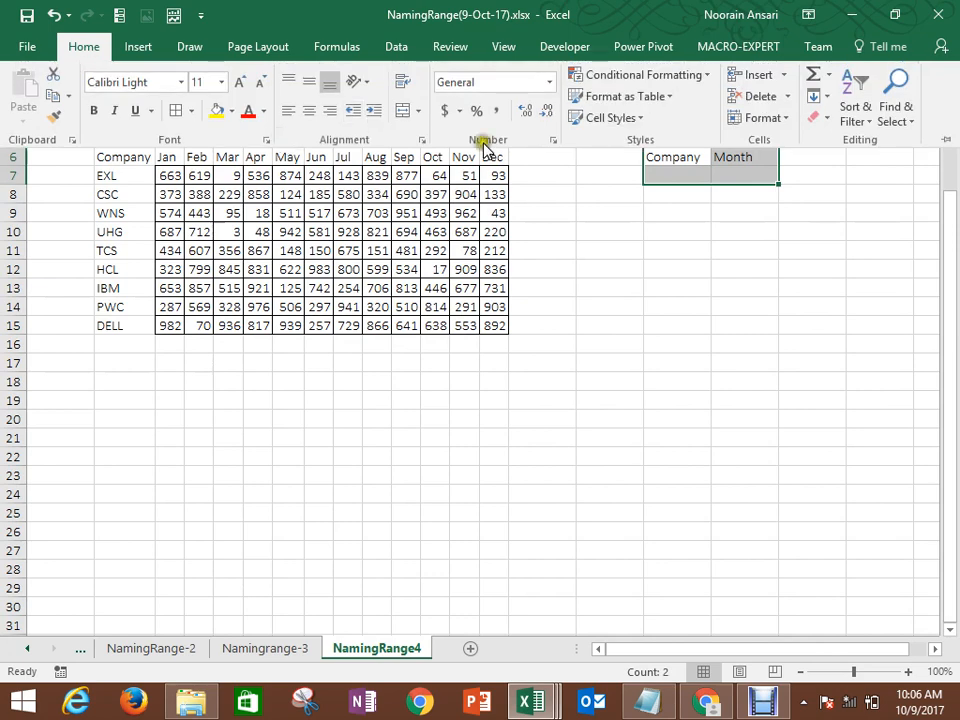
left_click(627, 119)
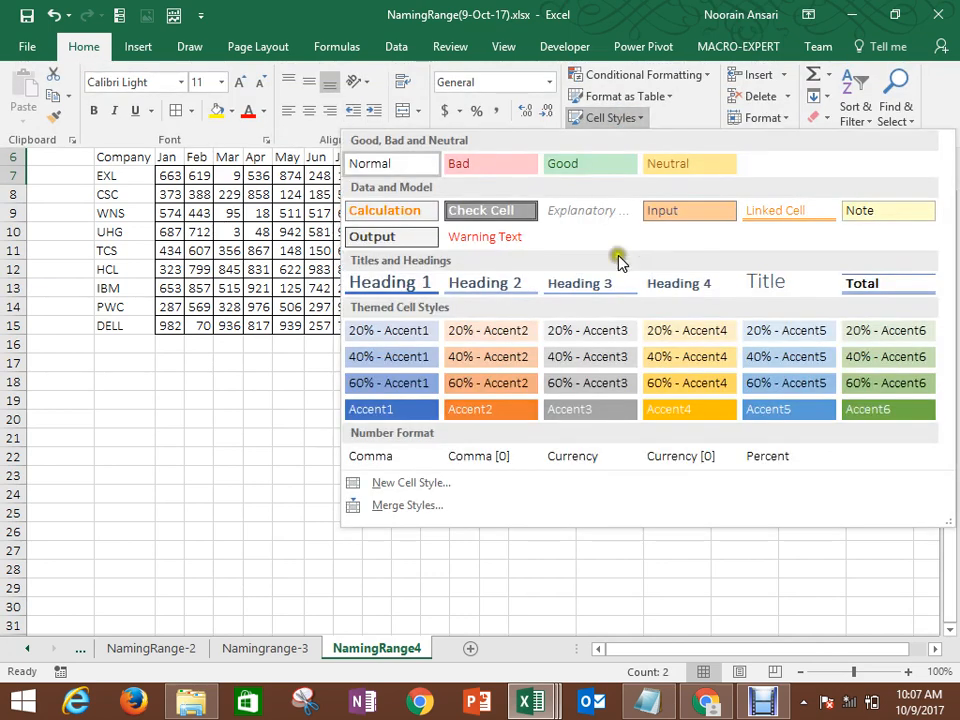
left_click(850, 281)
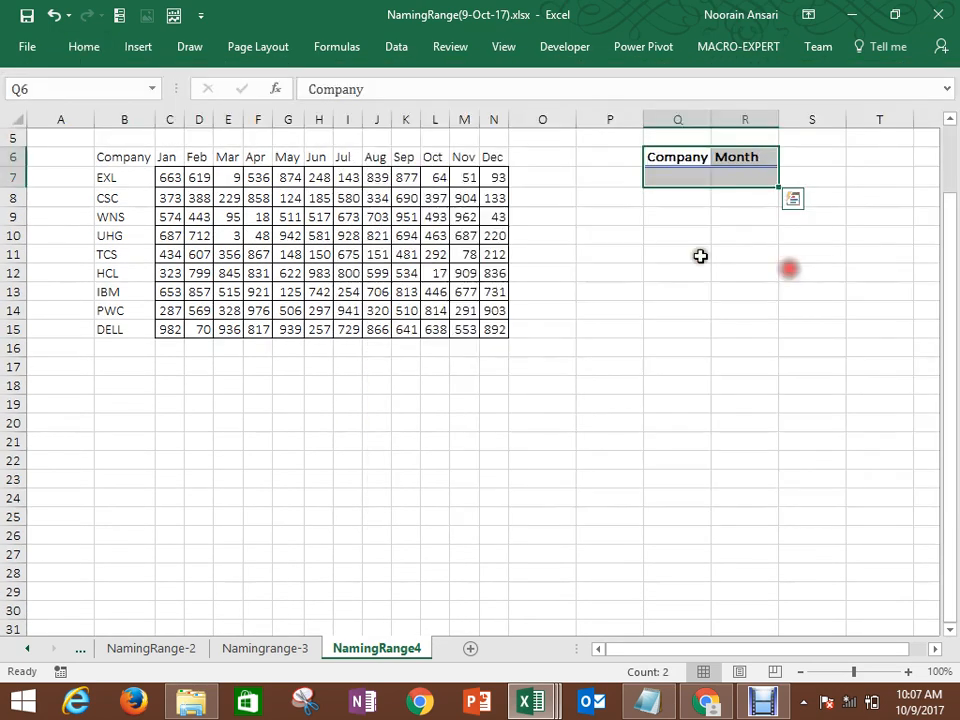
Step: Adjust the widths of columns Q and R to fit the Company and Month headings
left_click(700, 256)
left_click_drag(711, 119, 737, 119)
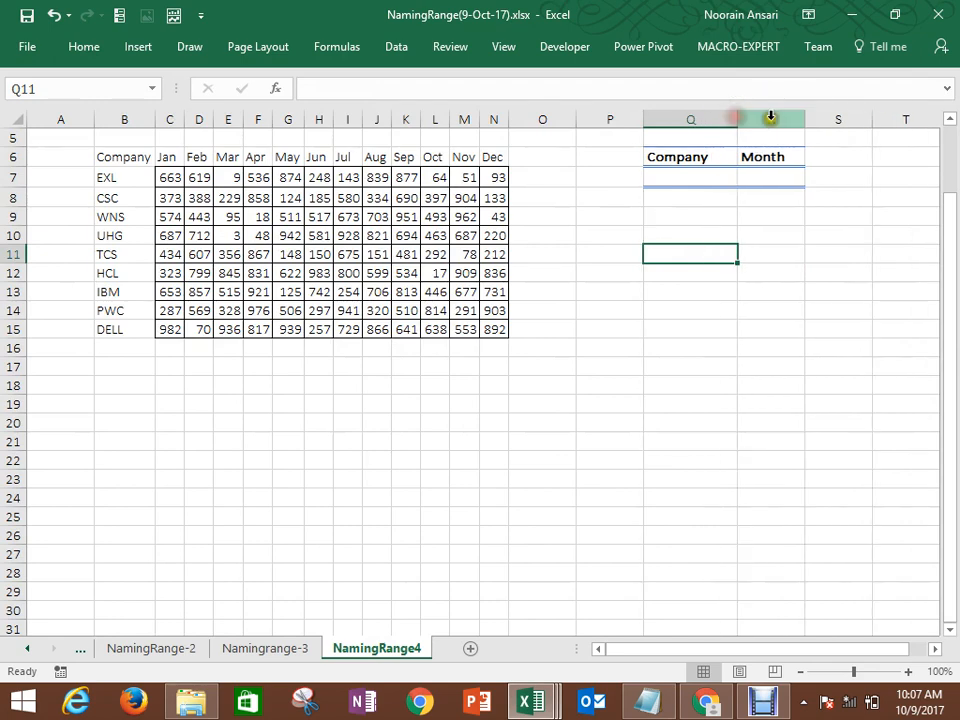
mouse_move(800, 118)
left_mouse_down()
mouse_move(808, 118)
mouse_move(787, 118)
left_mouse_up()
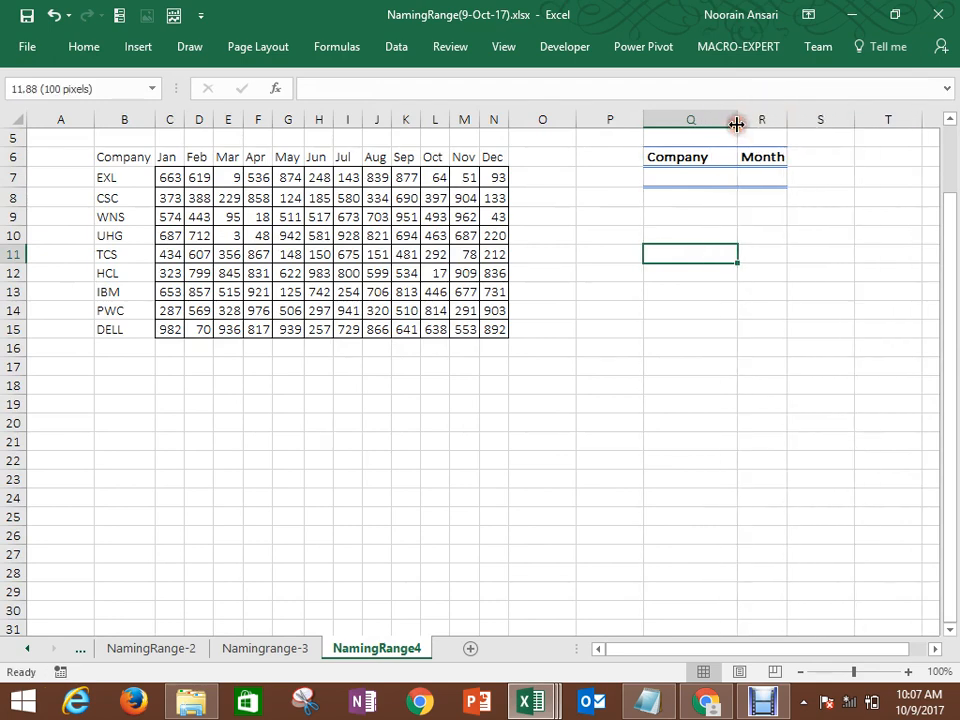
double_click(737, 120)
Step: Choose EXL as the Company in Q7 and Mar as the Month in R7 from their drop-down lists
left_click(730, 179)
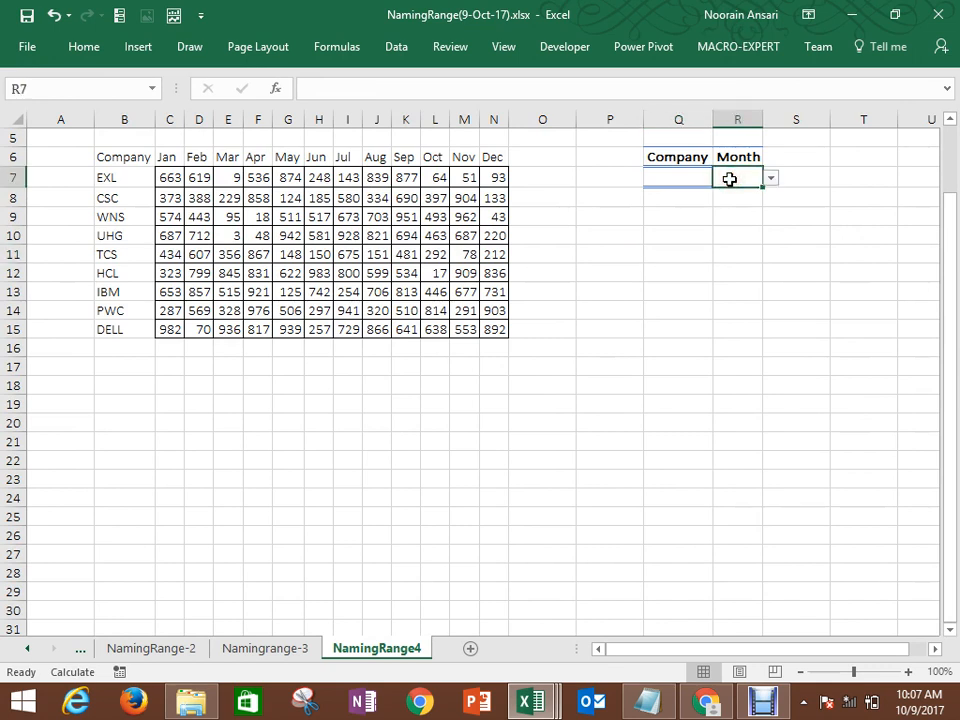
key("Left")
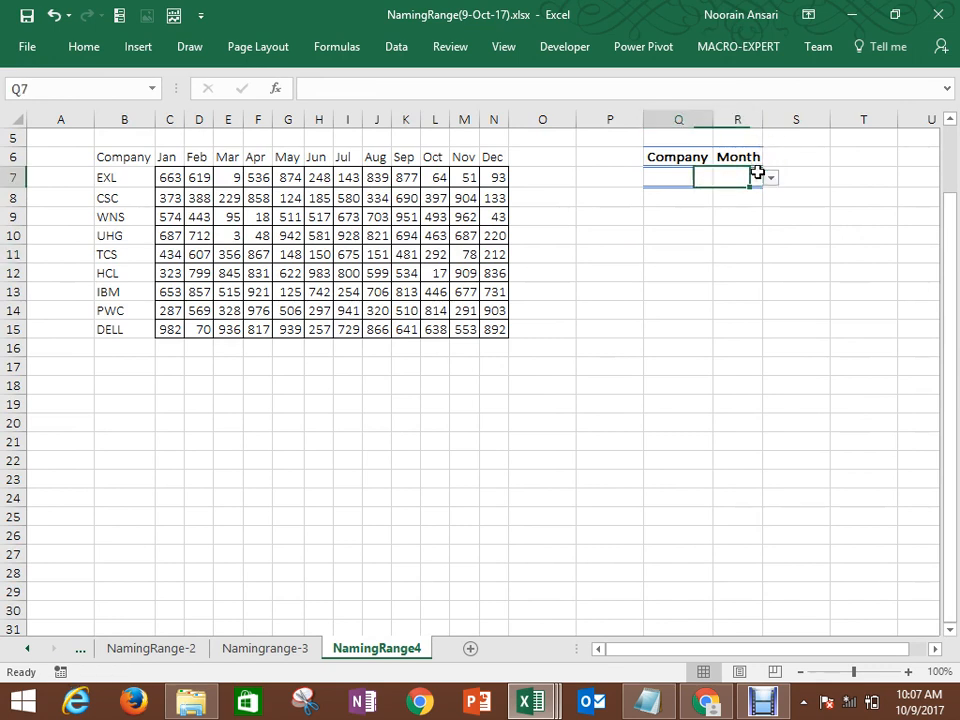
key("alt+Down")
key("Down")
key("Return")
key("Right")
key("alt+Down")
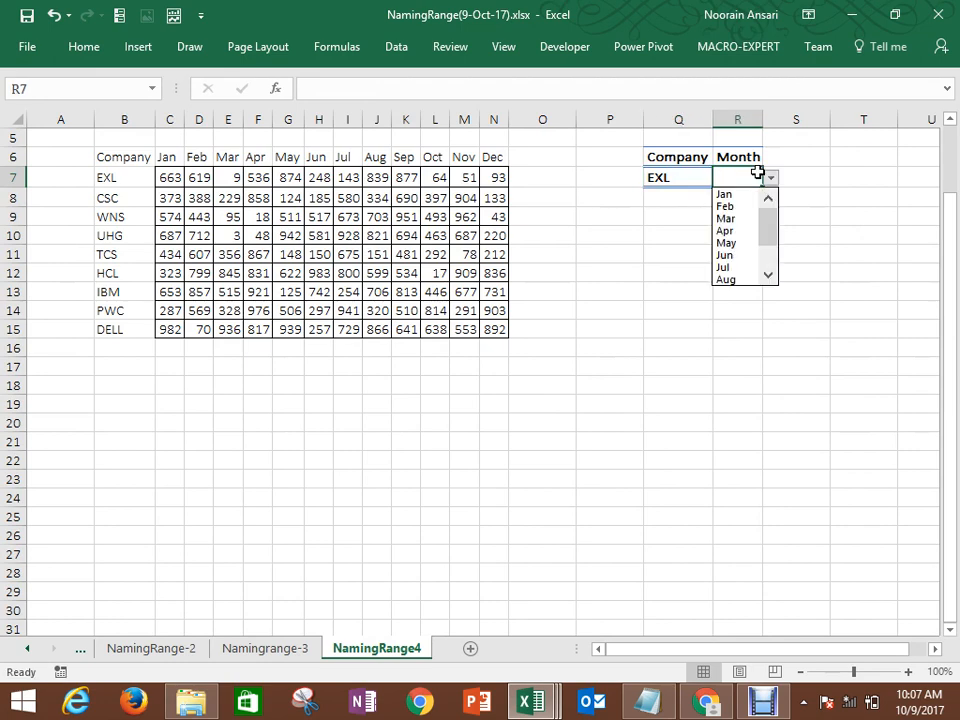
key("Down")
key("Down")
key("Down")
key("Return")
Step: Add the heading Output in S6, beside the Month heading
key("Right")
key("Right")
key("Right")
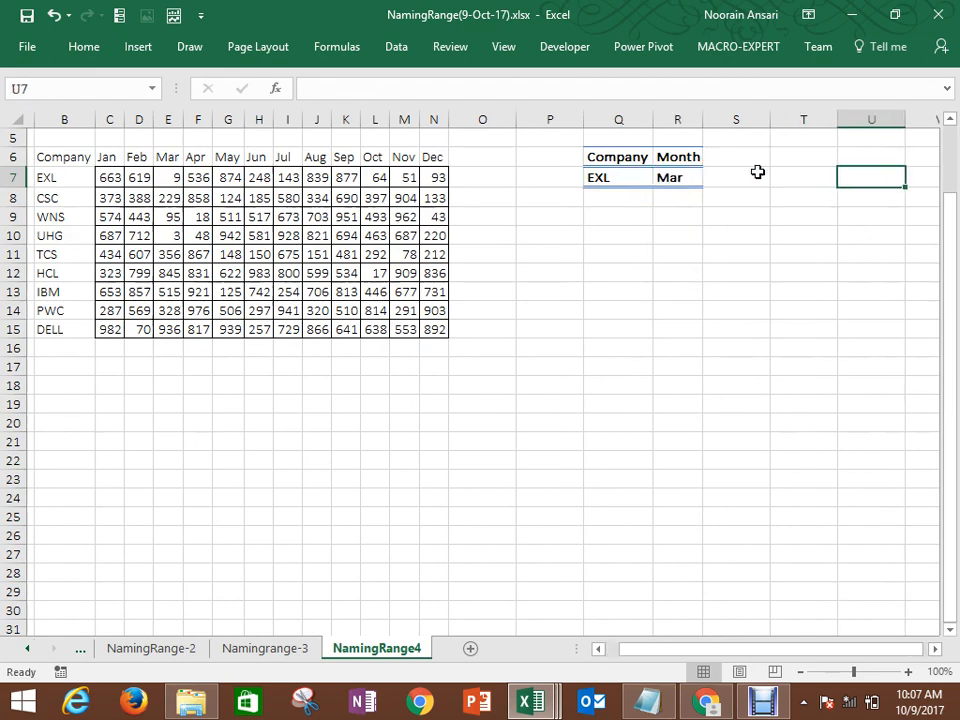
key("Up")
key("Left")
key("Left")
type("Outp")
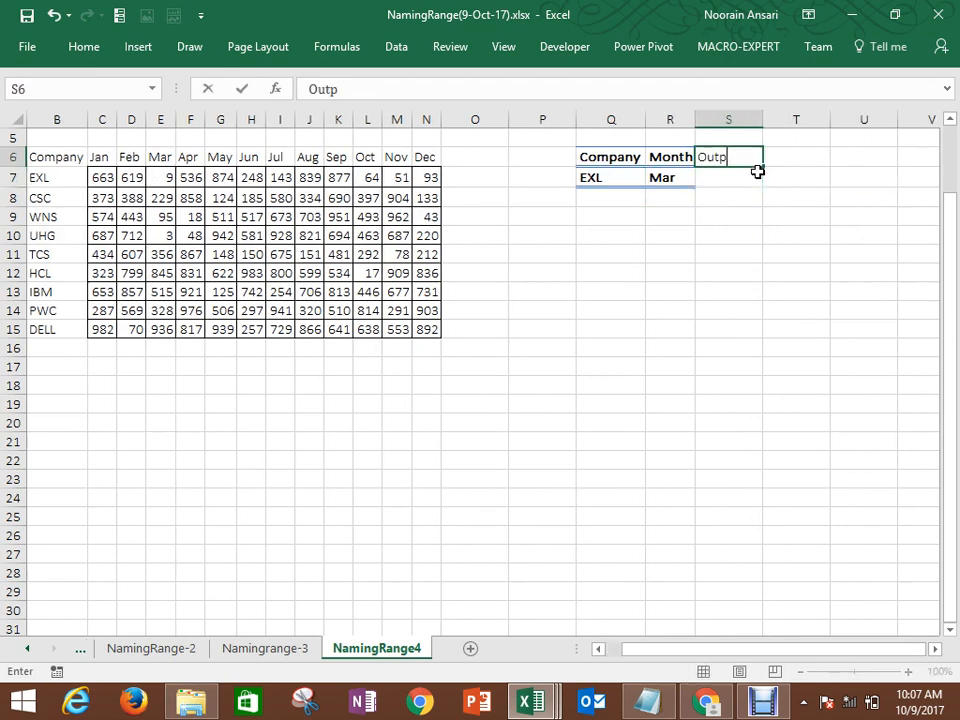
key("Return")
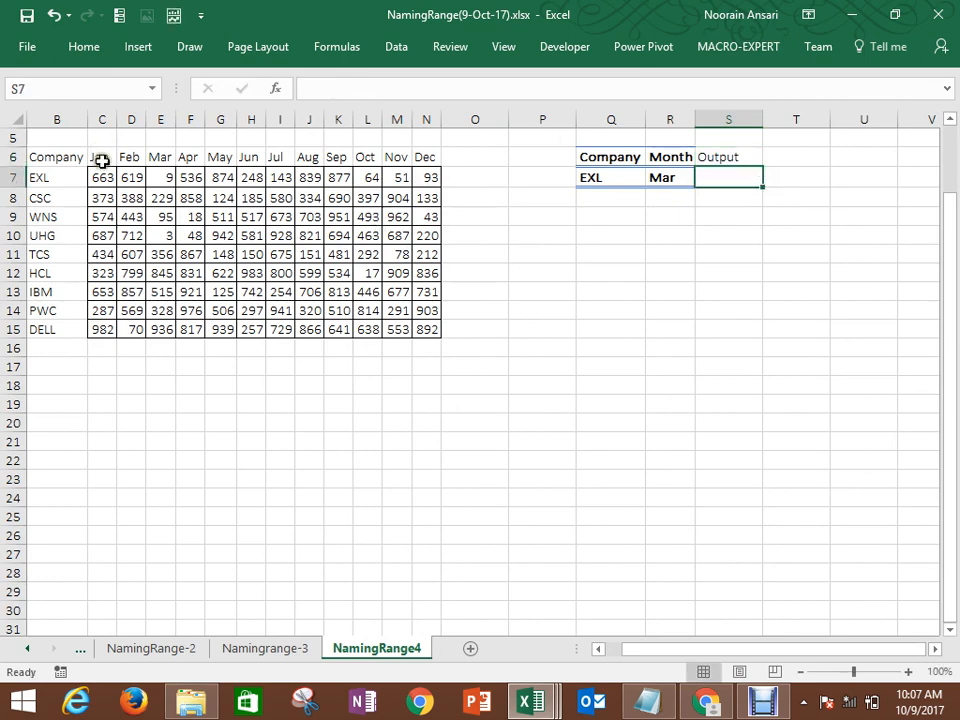
Step: Create named ranges for the whole table B6:N15, using the top row and left column labels as names
left_click_drag(103, 178, 426, 180)
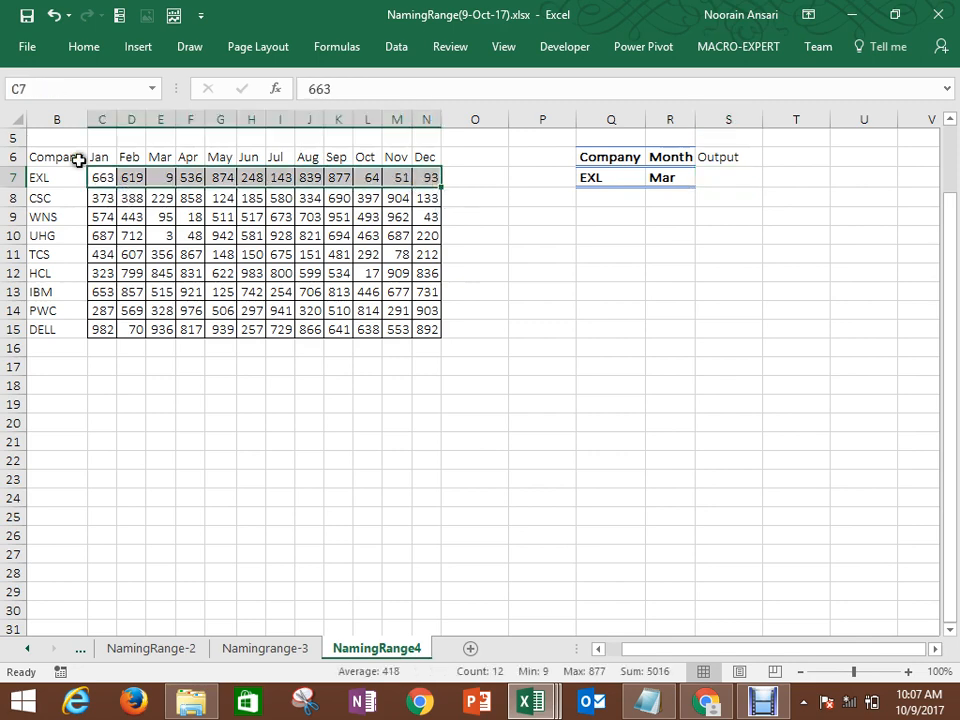
left_click_drag(103, 176, 111, 332)
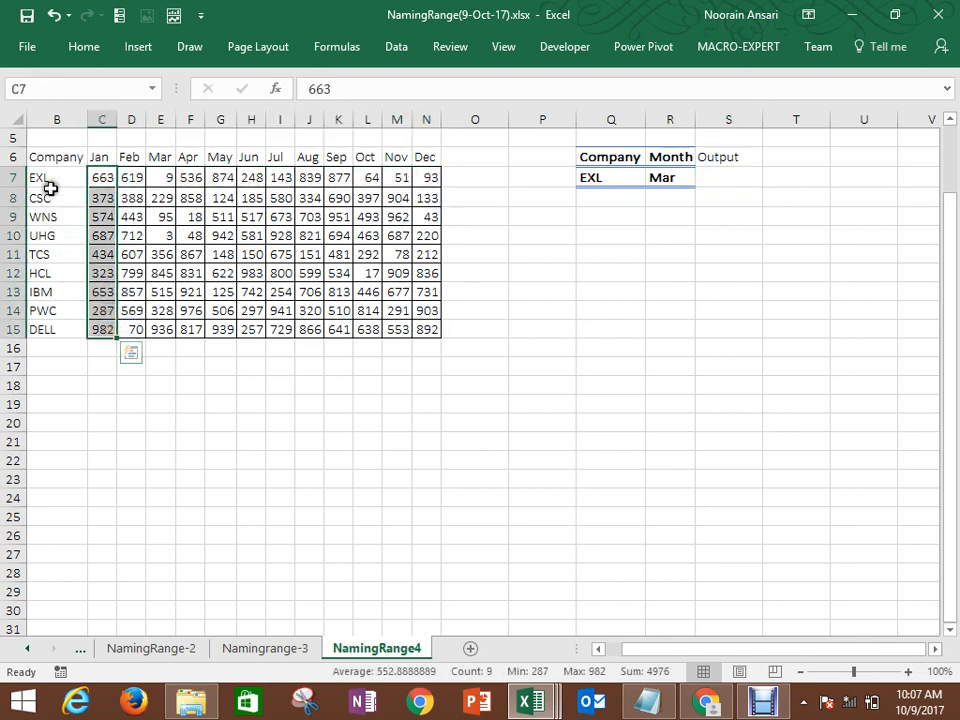
left_click_drag(47, 184, 428, 342)
left_click_drag(105, 156, 427, 327)
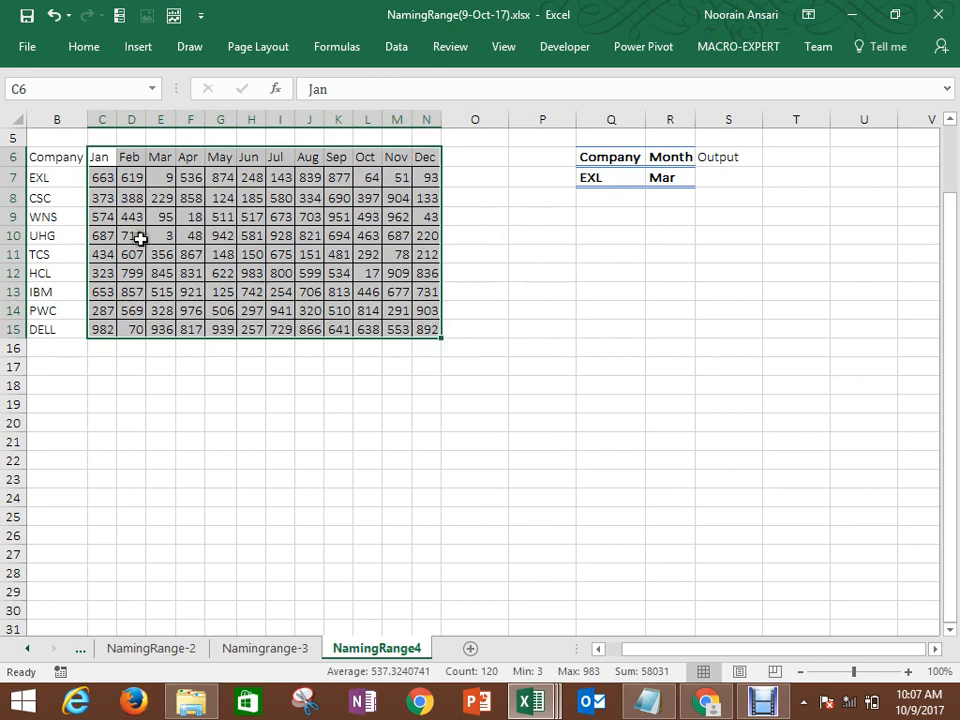
left_click_drag(64, 165, 428, 327)
left_click(341, 53)
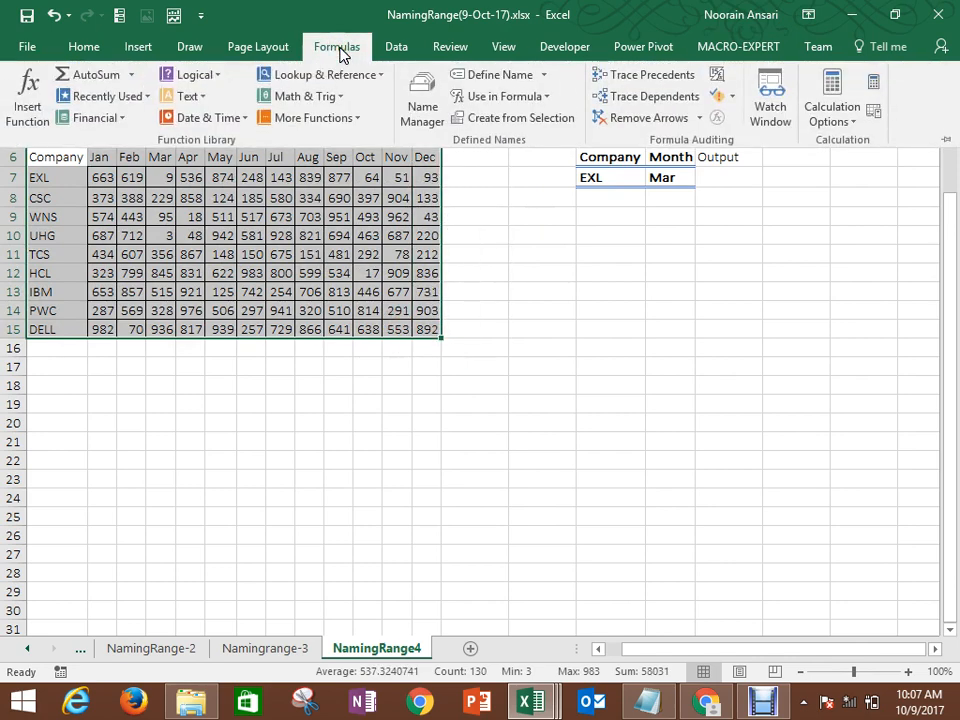
left_click(535, 120)
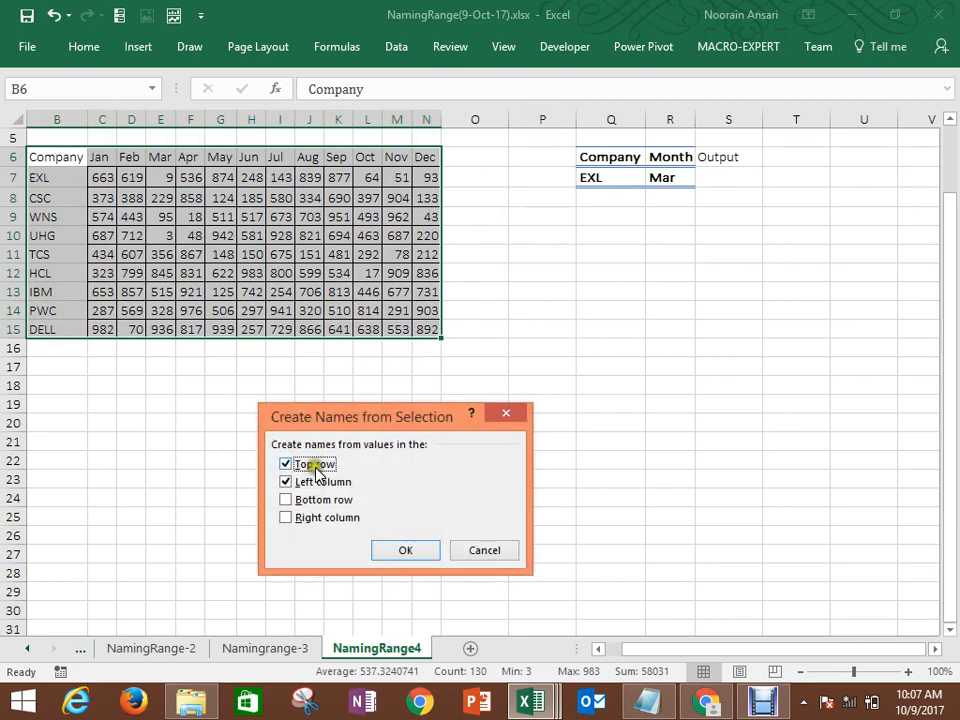
left_click(286, 482)
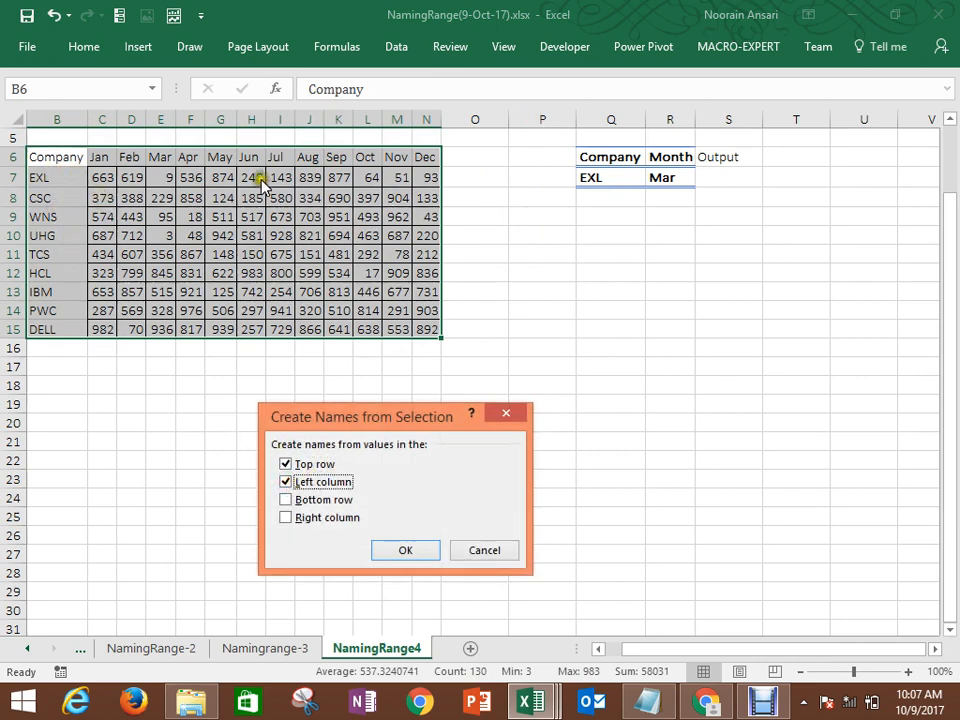
left_click(418, 556)
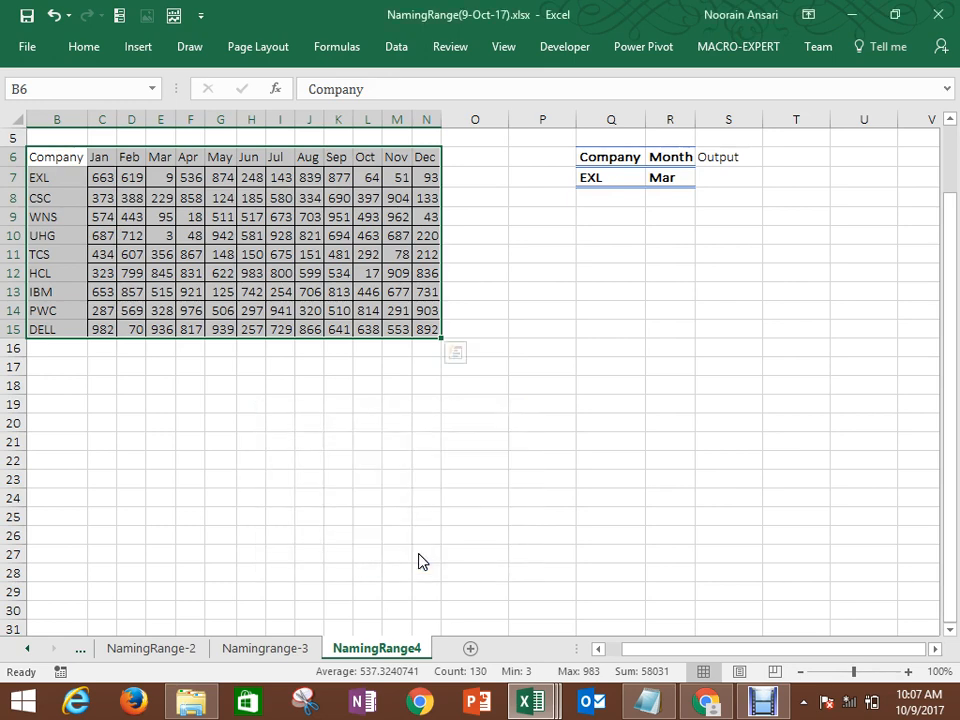
left_click(711, 186)
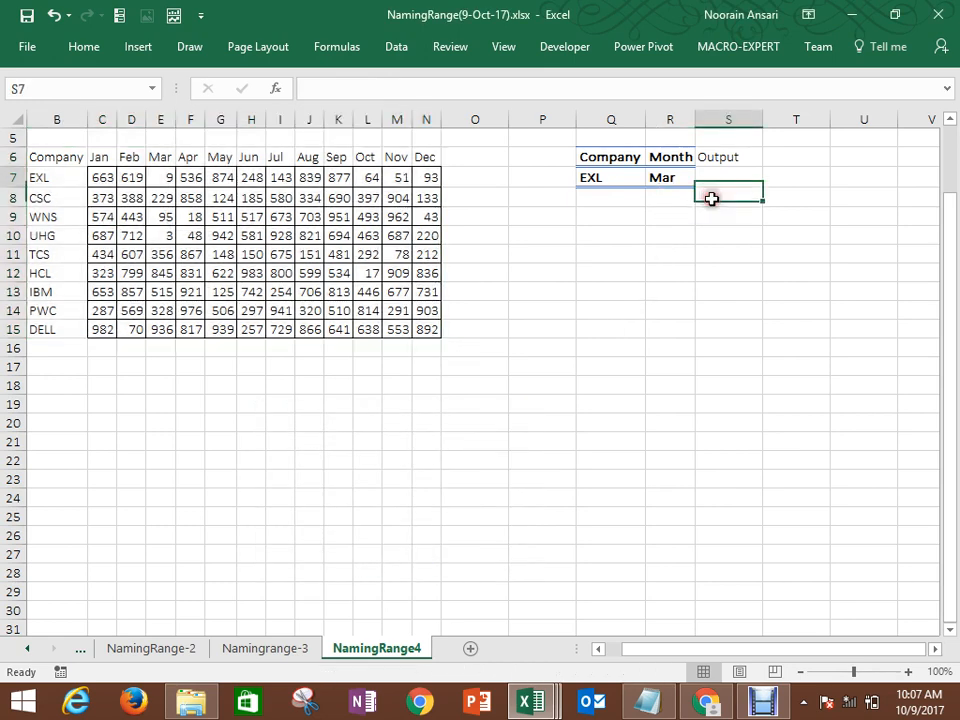
type("=in")
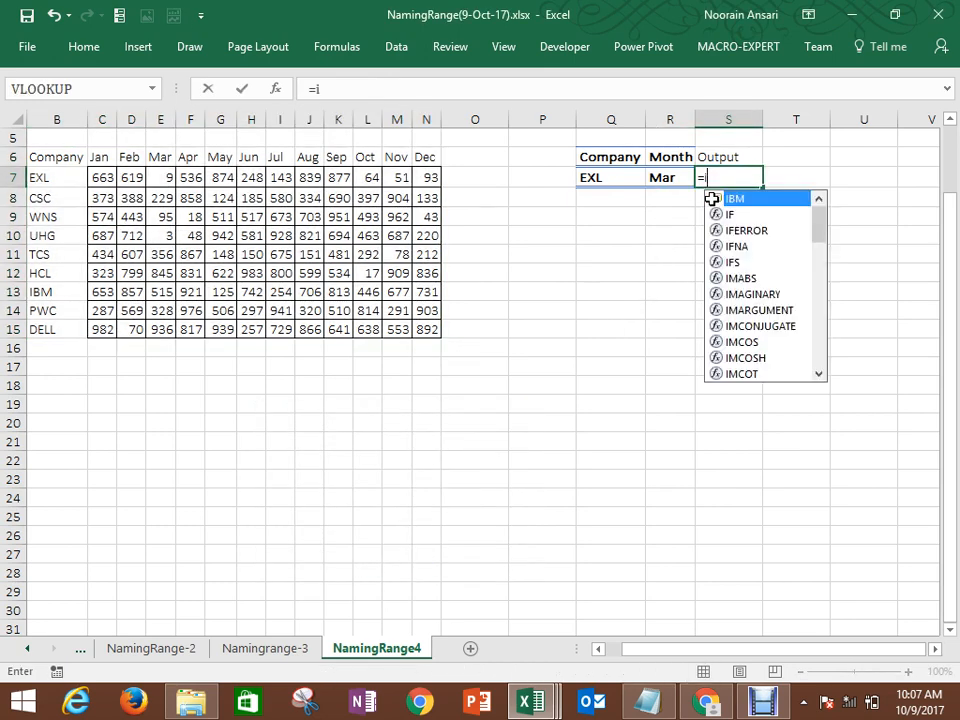
key("Escape")
Step: Check the range names assigned to the Nov values in M7:M15 and the TCS values in C11:N11
key("Left")
key("Left")
key("Left")
key("Left")
key("Left")
key("Left")
key("Left")
key("Left")
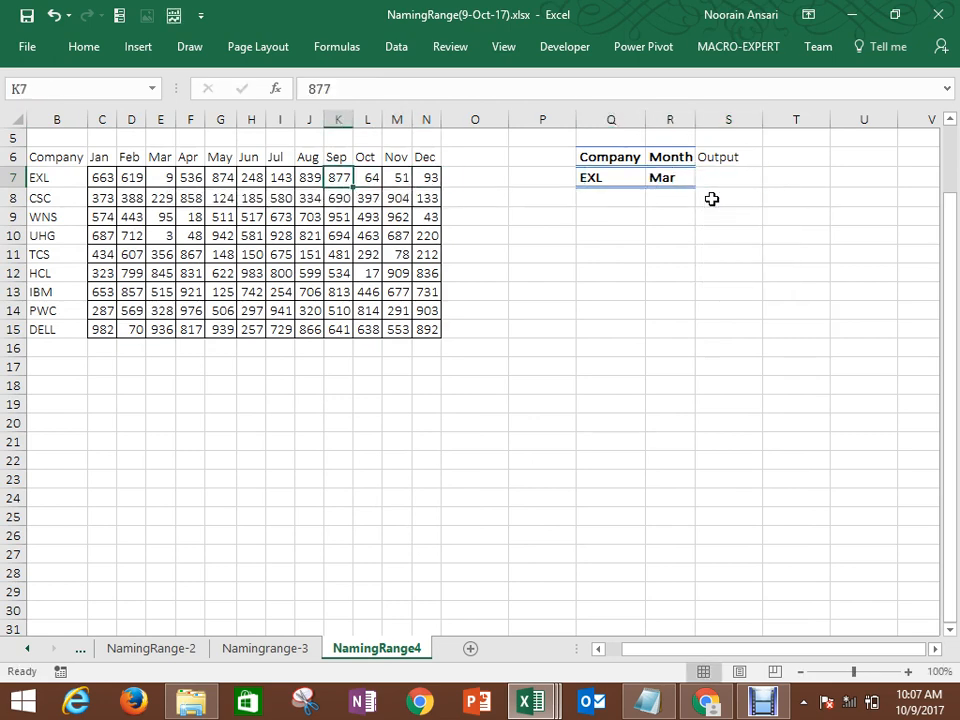
key("Right")
key("Right")
key("ctrl+shift+Down")
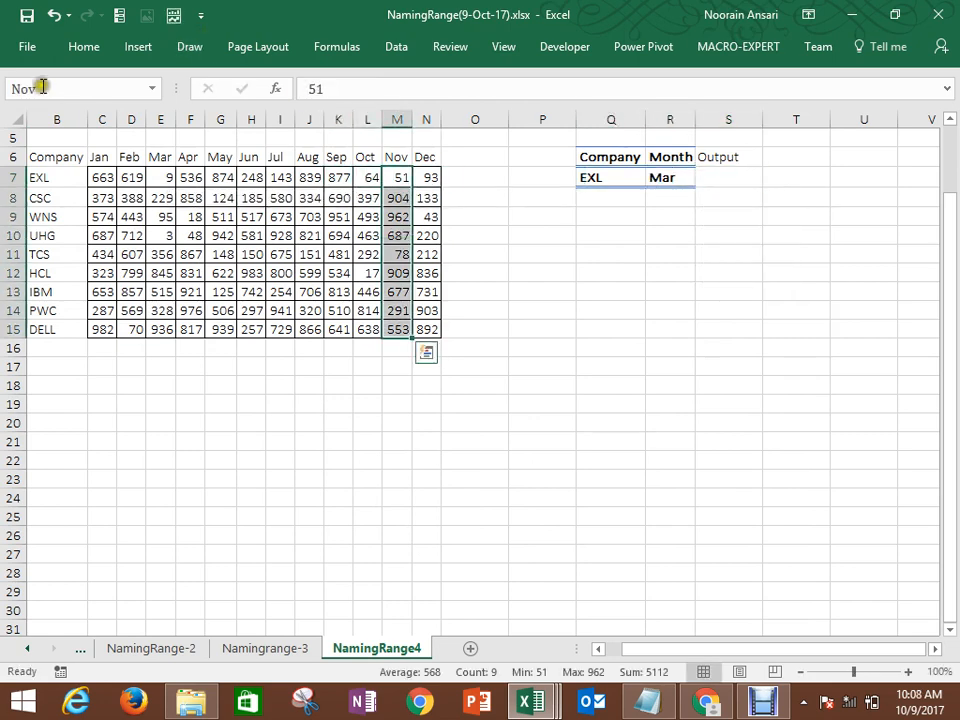
left_click(117, 254)
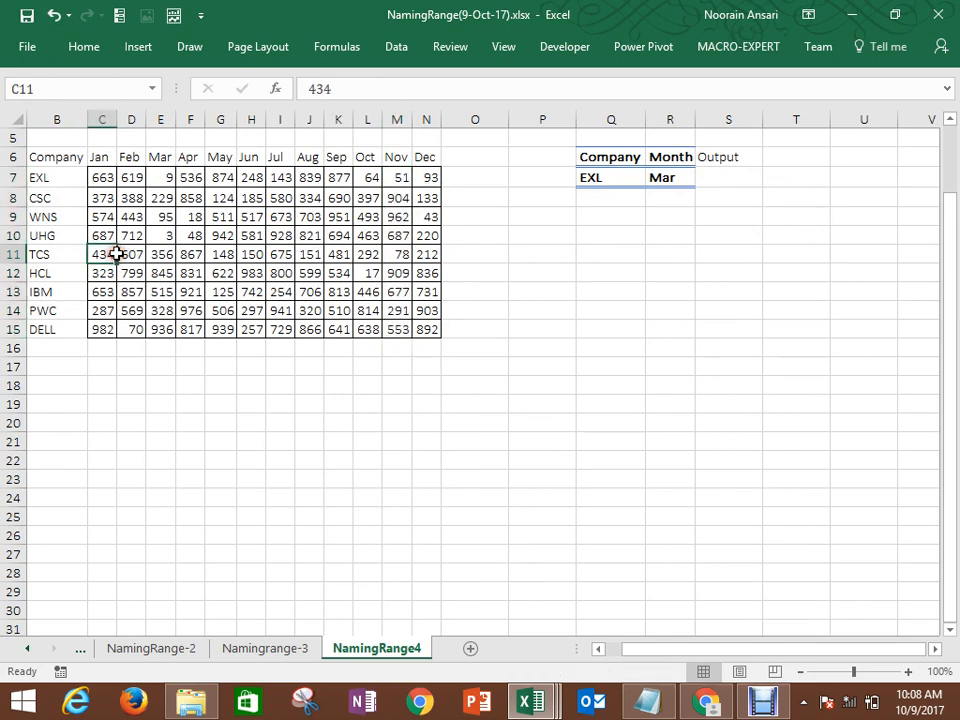
key("ctrl+shift+Right")
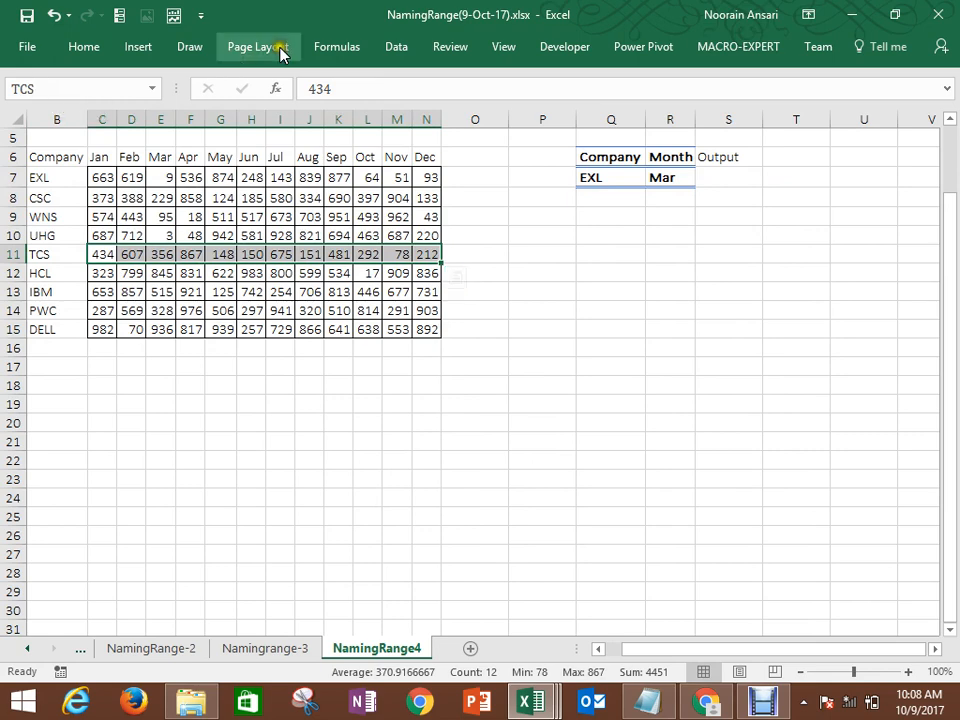
Step: Review the workbook's defined names and the ranges they refer to in the Name Manager
left_click(318, 47)
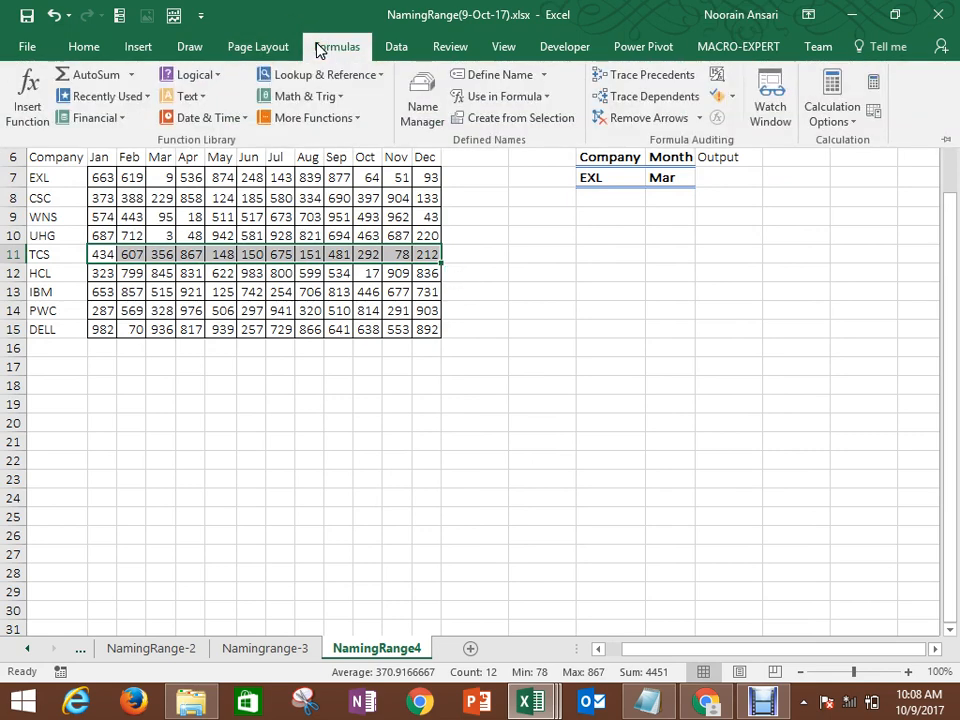
left_click(422, 118)
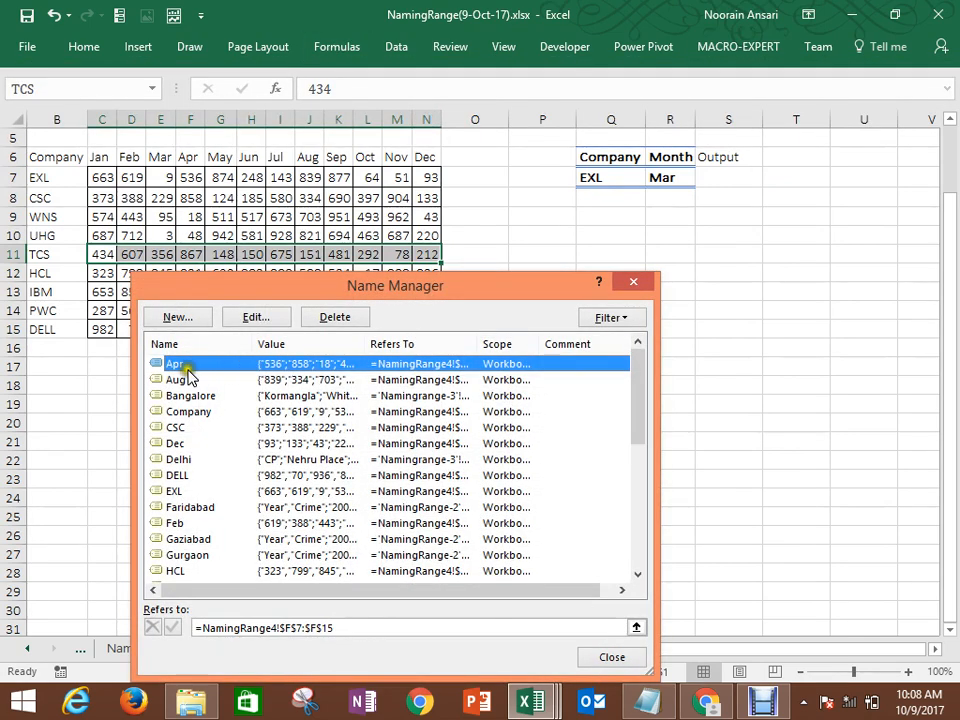
left_click_drag(636, 408, 654, 369)
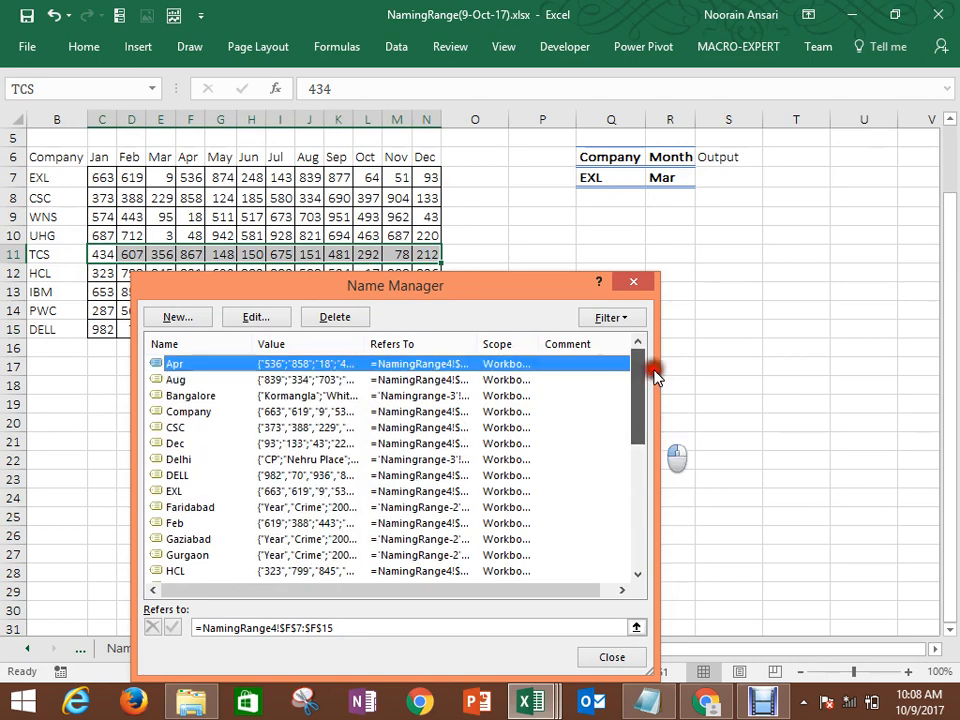
left_click(615, 657)
Step: Enter the intersection formula =INDIRECT(Q7) INDIRECT(R7) in S7 under the Output heading
left_click(735, 186)
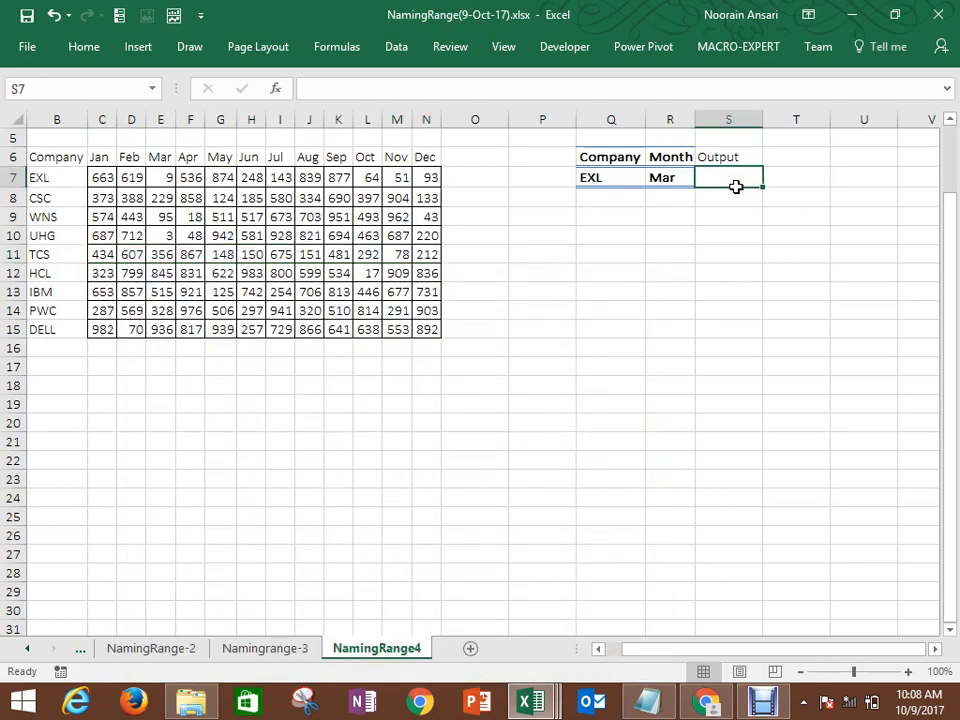
type("=indi")
key("Tab")
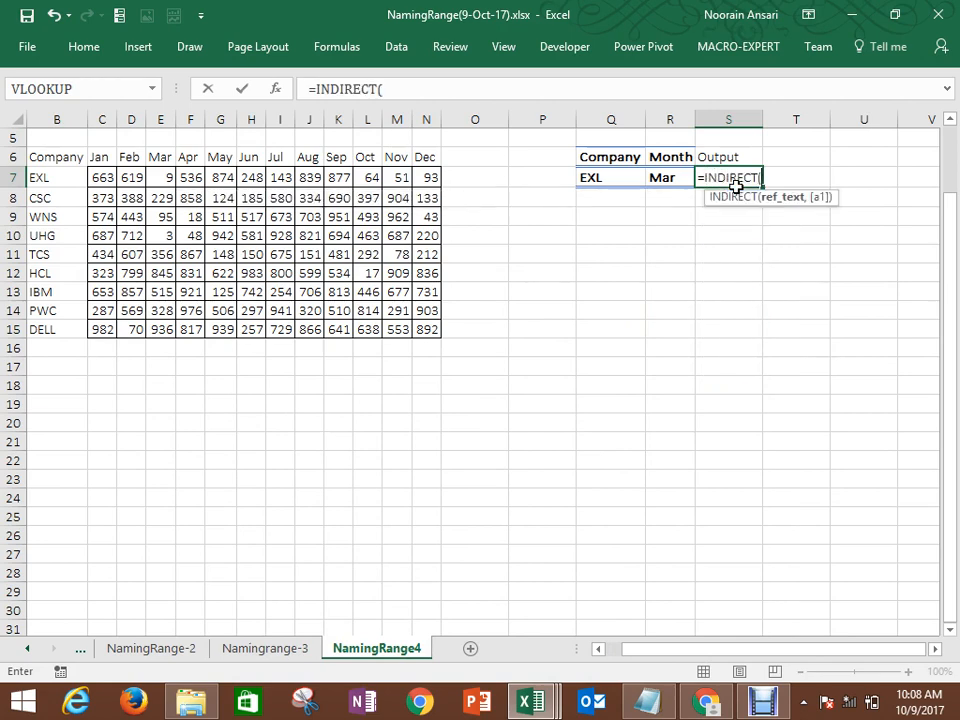
left_click(619, 178)
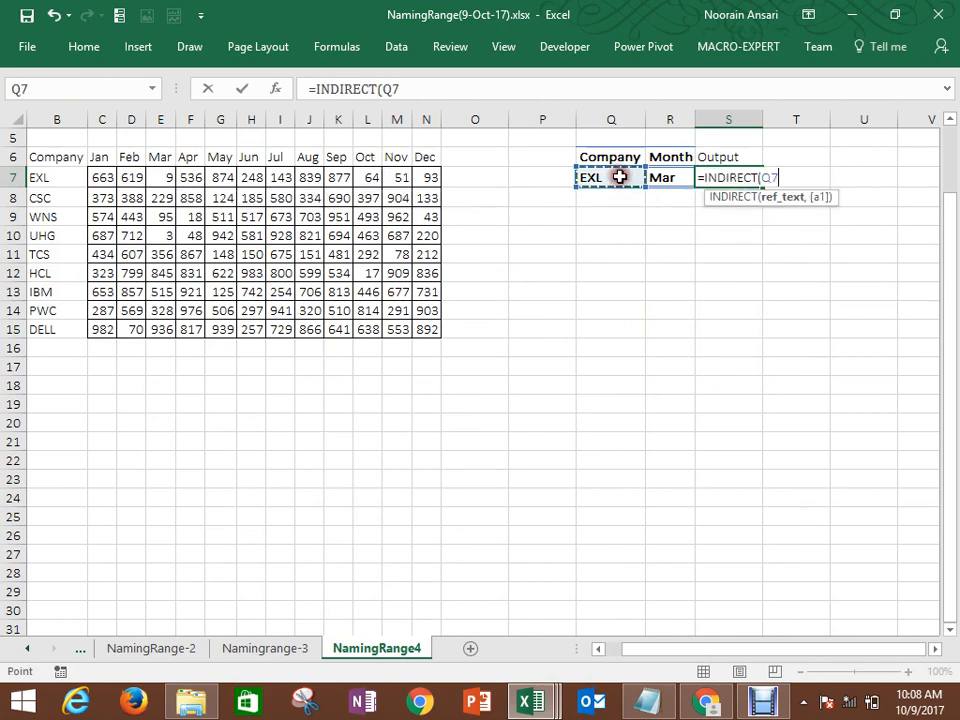
type(") Indir")
key("Tab")
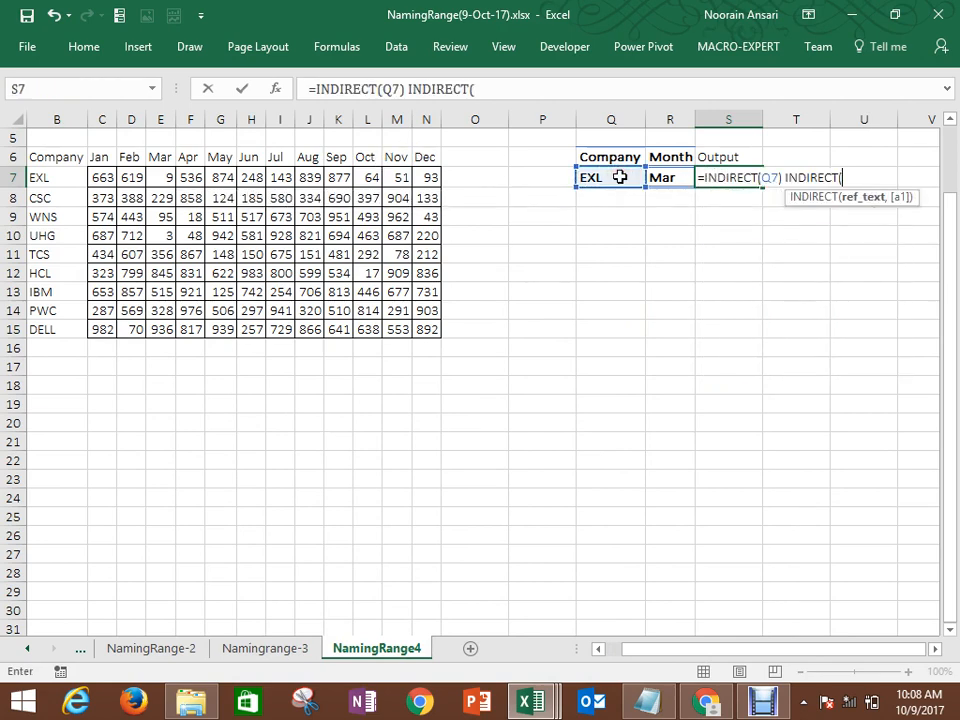
left_click(658, 178)
type(")")
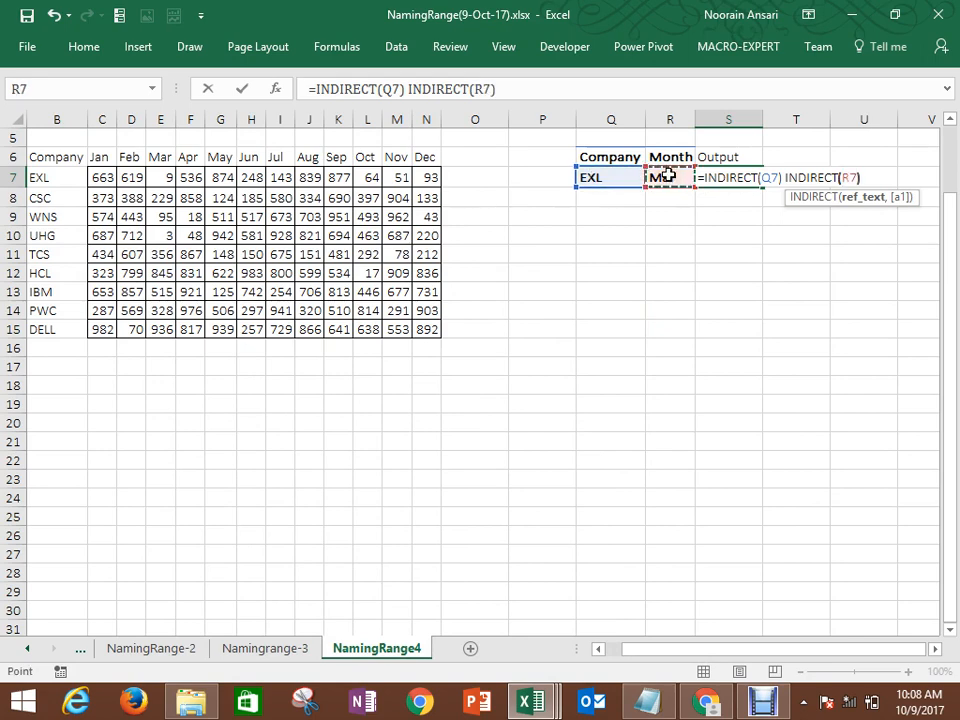
key("Return")
key("Up")
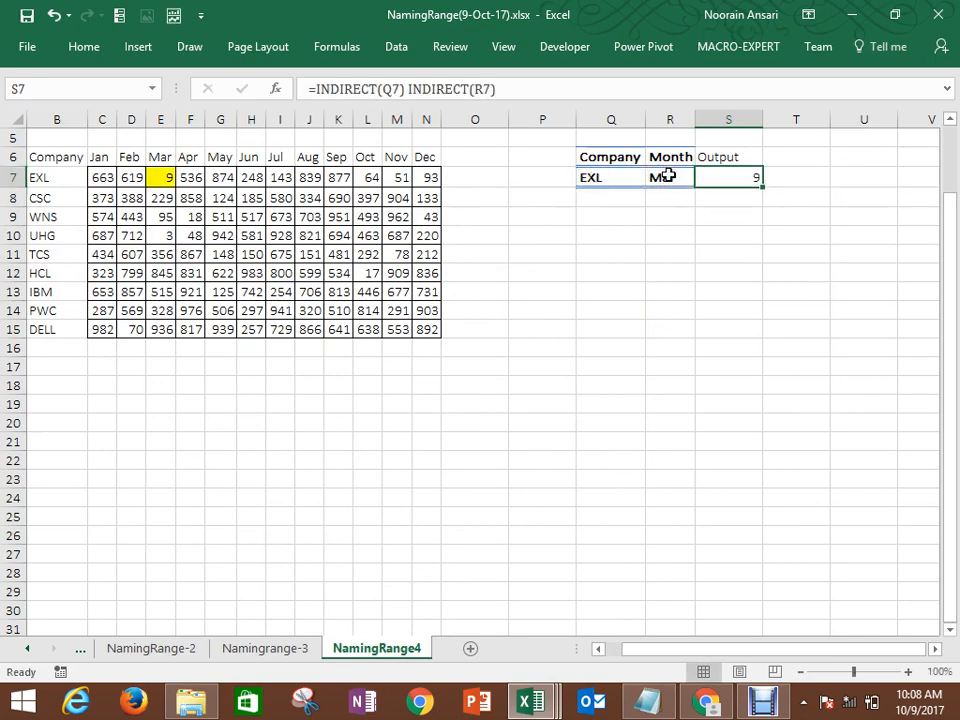
Step: Test the lookup by setting the Month in R7 to Jun and the Company in Q7 to TCS
left_click(668, 176)
key("alt+Down")
key("Down")
key("Down")
key("Down")
key("Return")
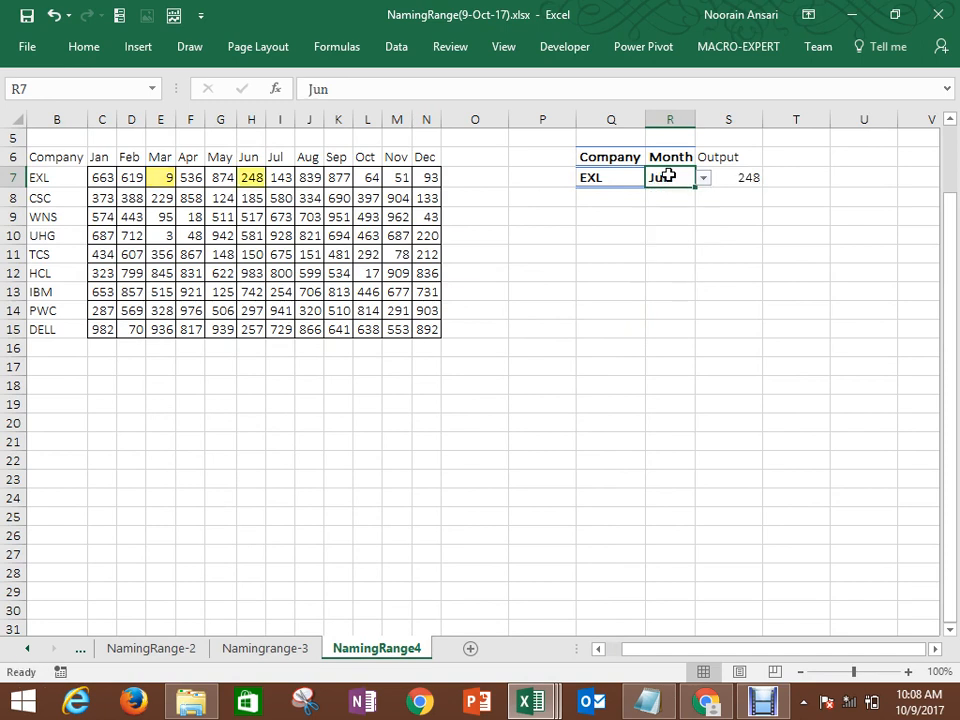
key("Left")
key("alt+Down")
key("Down")
key("Down")
key("Down")
key("Down")
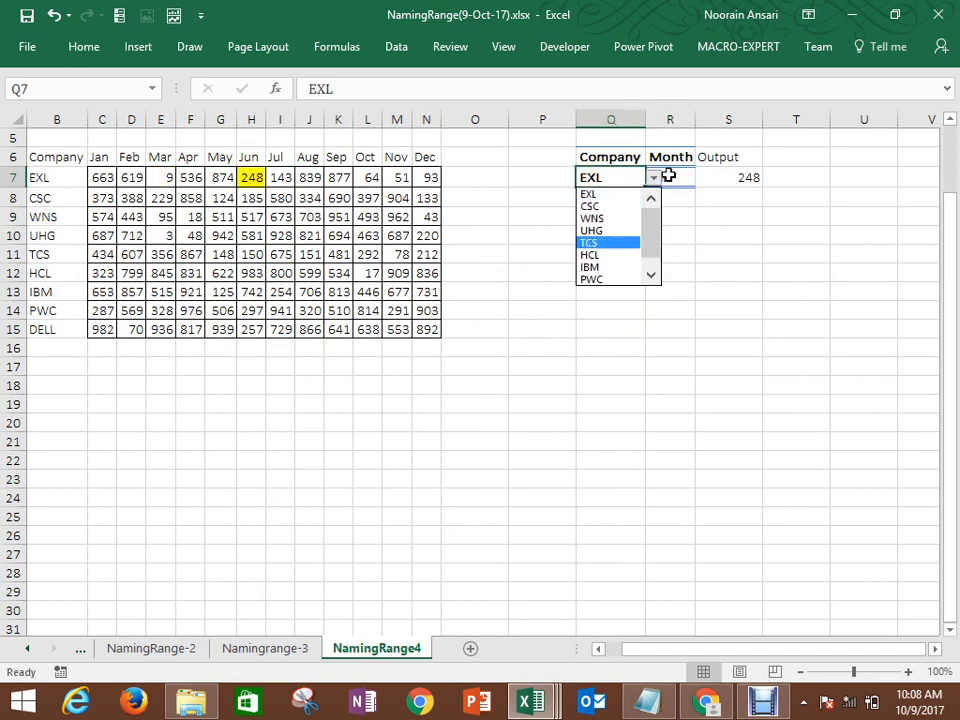
key("Return")
Step: Set the Month in R7 to May to test the lookup for TCS
key("Right")
key("alt+Down")
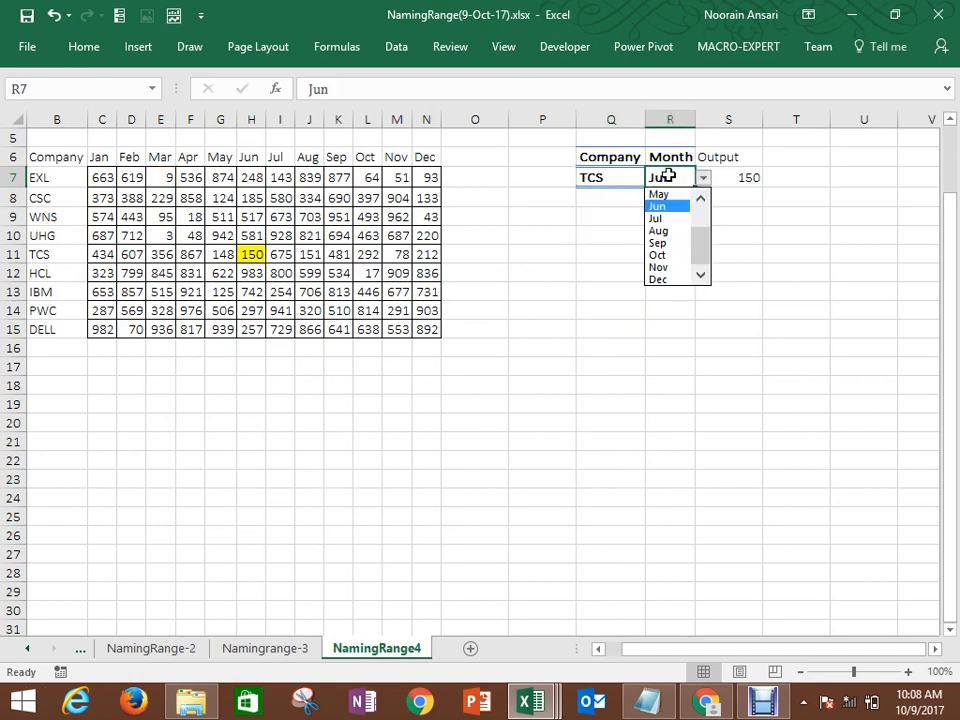
key("Up")
key("Return")
key("Down")
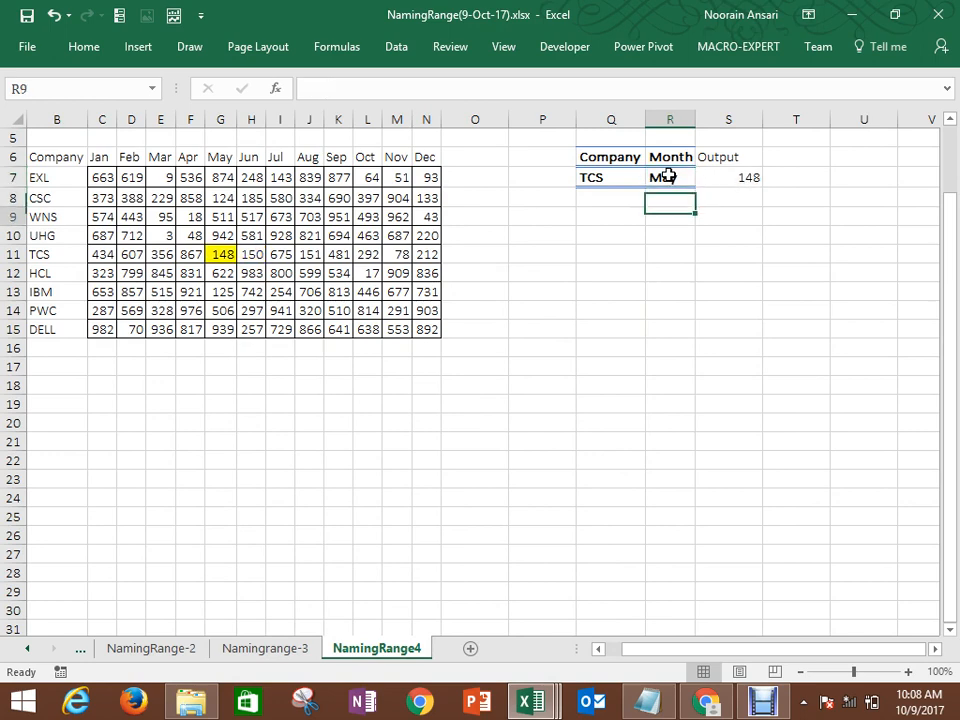
Step: Set the Month in R7 to Oct to test the lookup for TCS
key("Up")
key("alt+Down")
key("Down")
key("Down")
key("Down")
key("Down")
key("Down")
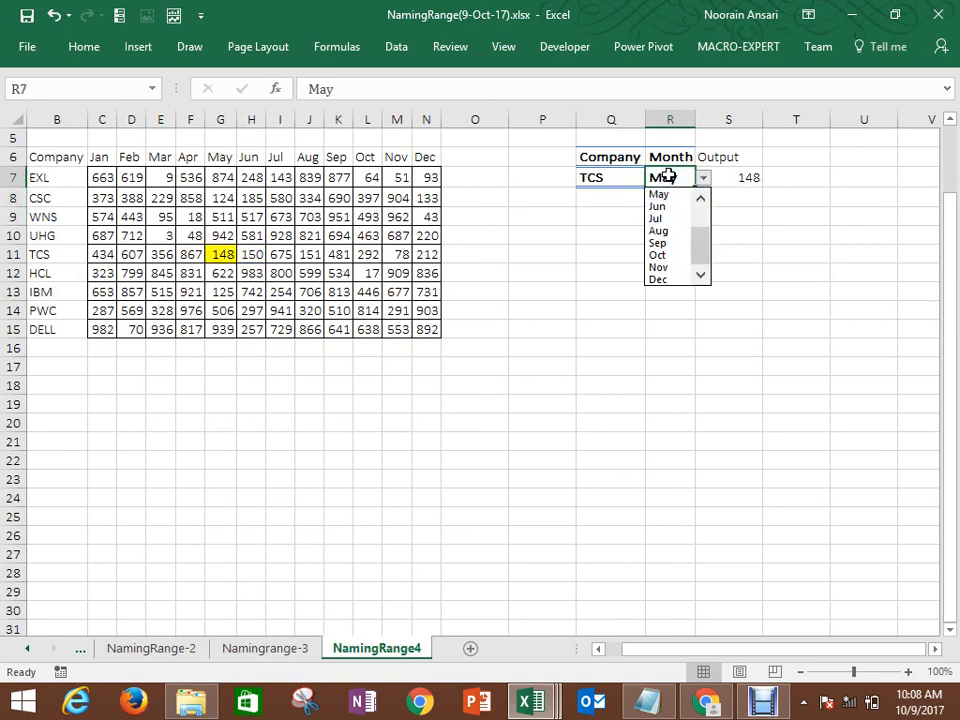
key("Return")
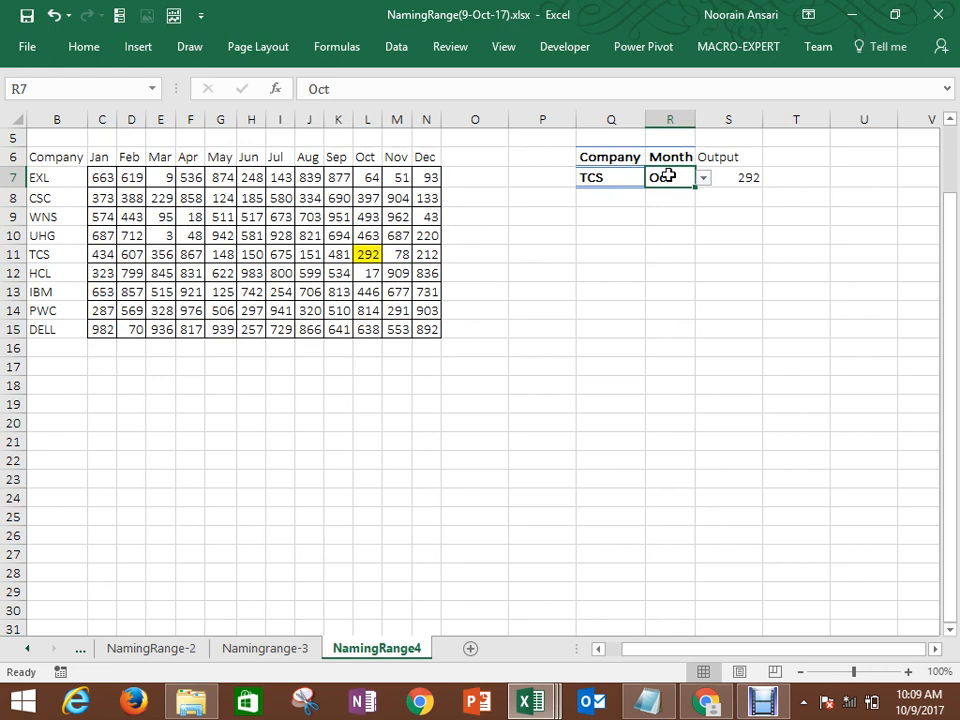
Step: Review the Company drop-down choices in Q7 and the Jan column and EXL row of the source table
left_click(471, 648)
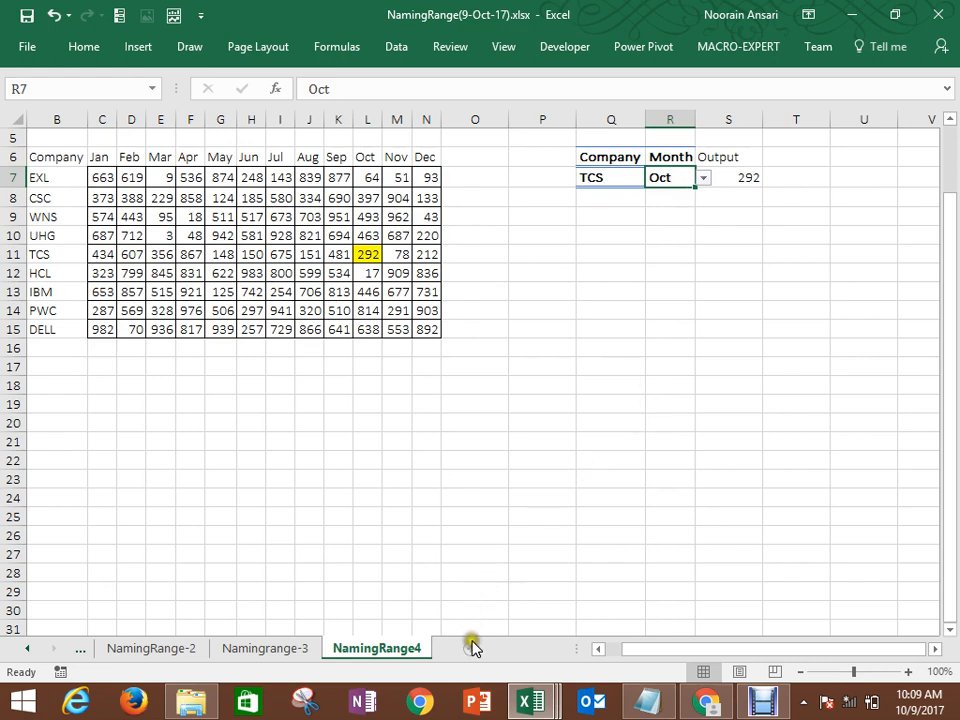
left_click(608, 178)
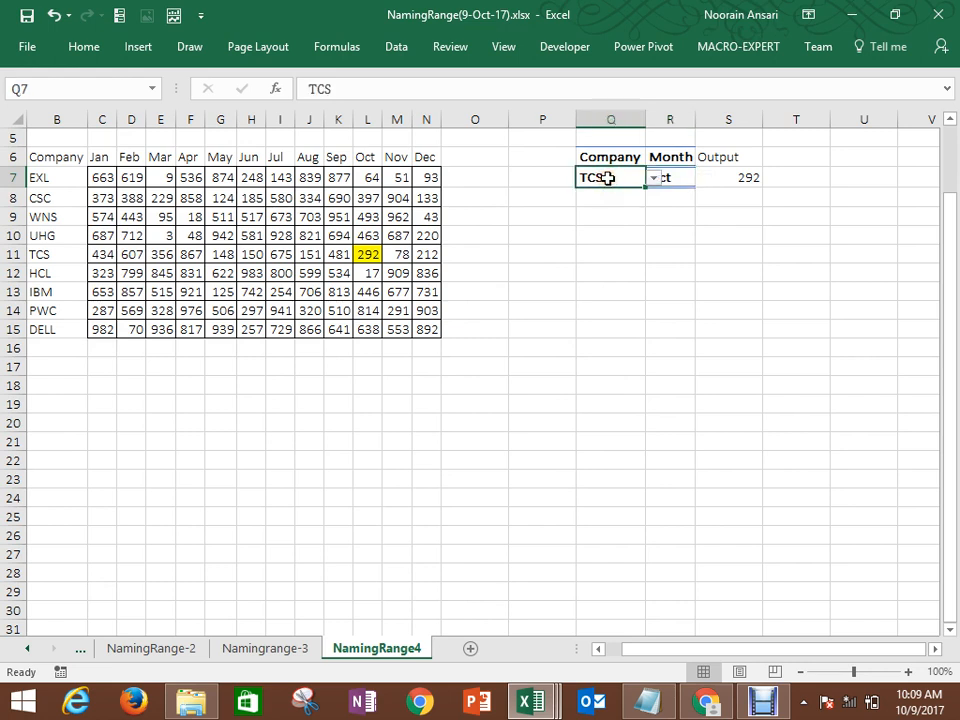
left_click(653, 178)
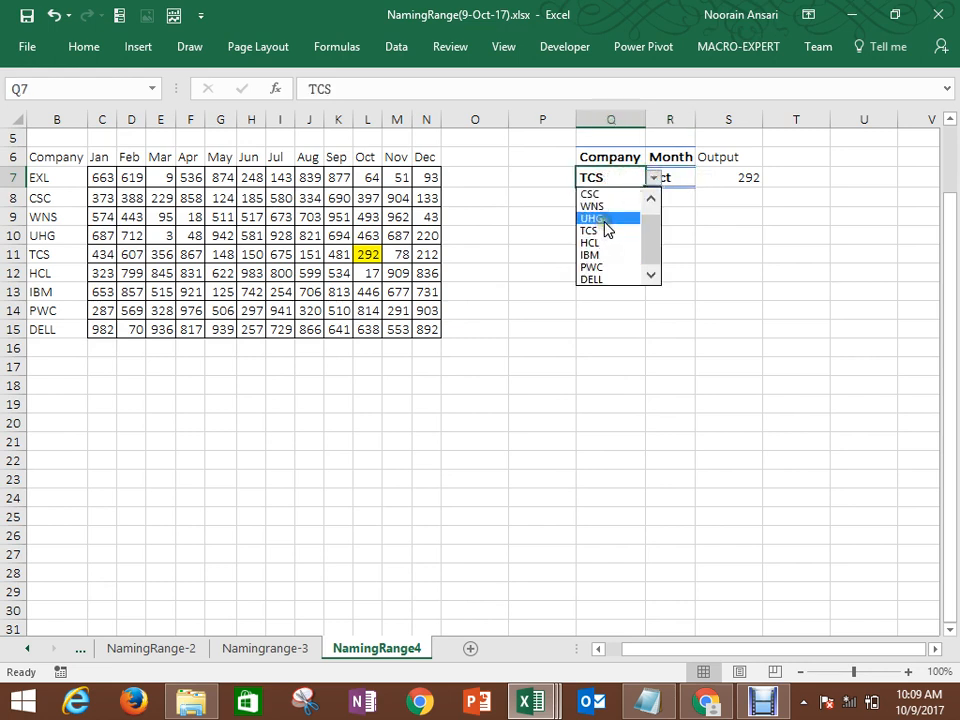
key("Escape")
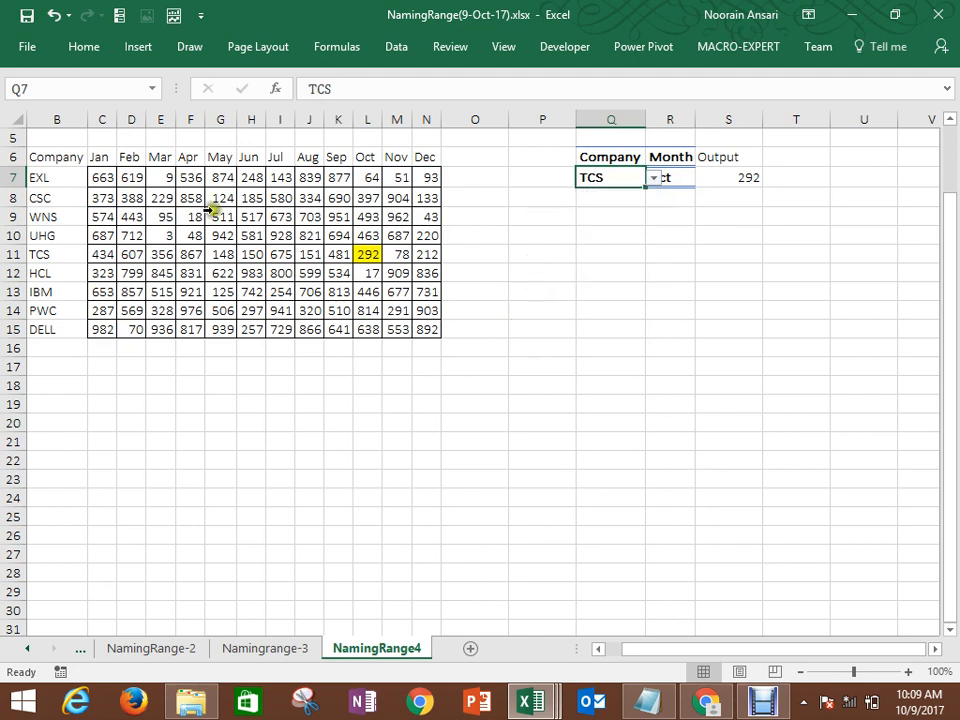
left_click_drag(101, 180, 101, 330)
left_click(100, 178)
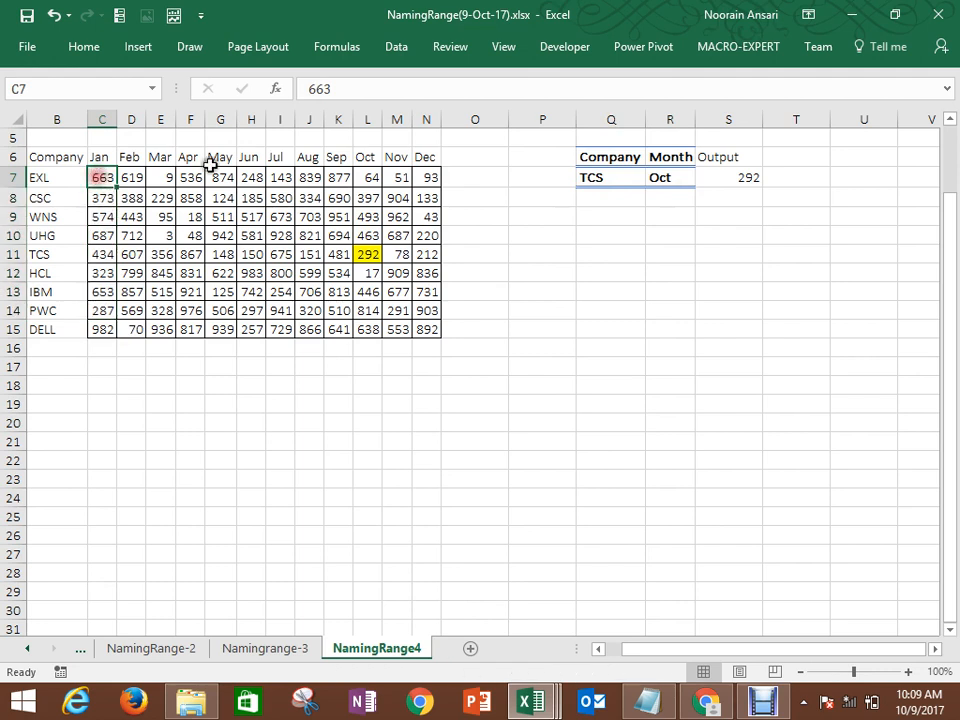
left_click_drag(140, 178, 421, 175)
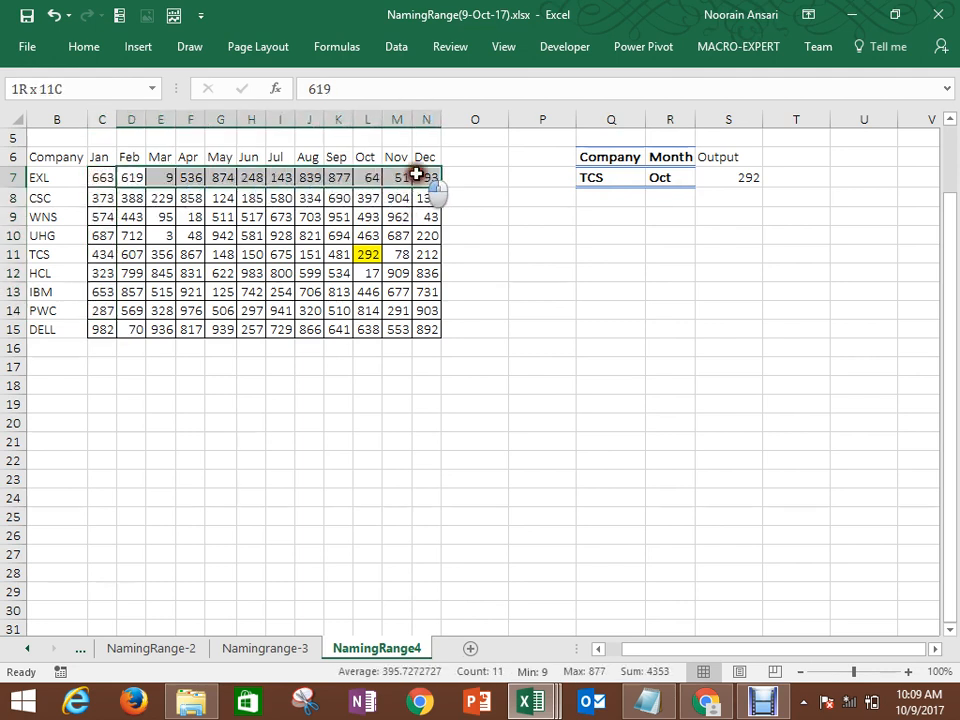
left_click(677, 230)
key("Up")
key("Up")
key("Up")
key("Left")
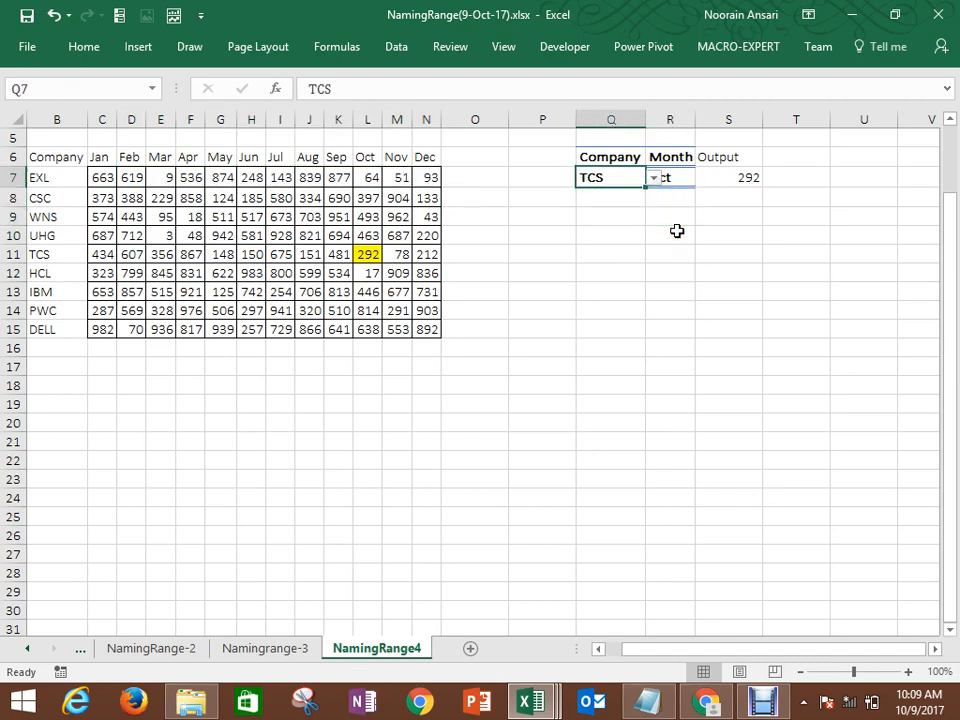
Step: Copy the Company drop-down cell Q7 to Q11 and check the list of choices in the copy
key("Right")
key("Right")
key("Left")
key("Left")
key("ctrl+c")
key("ctrl+Down")
key("ctrl+Up")
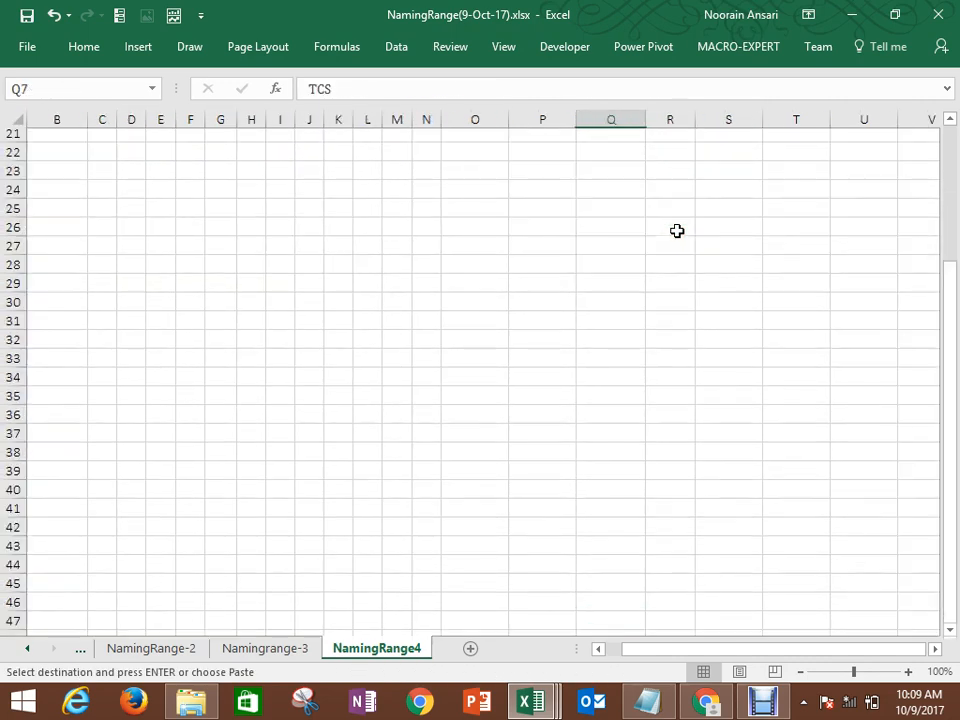
key("Up")
key("Down")
key("Down")
key("Down")
key("Down")
key("Down")
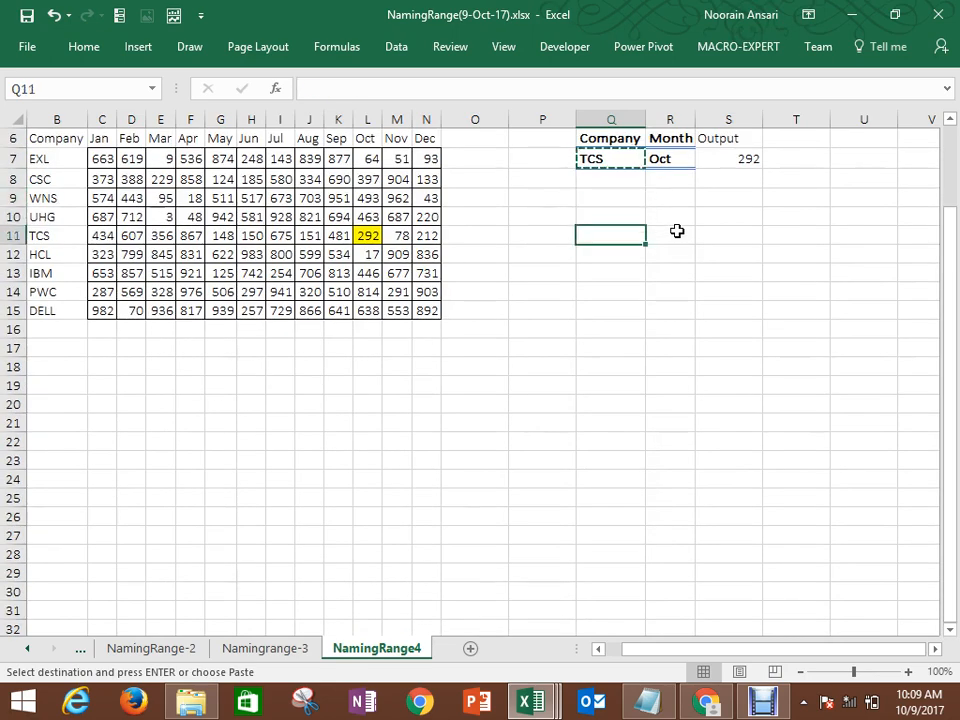
key("ctrl+v")
key("ctrl")
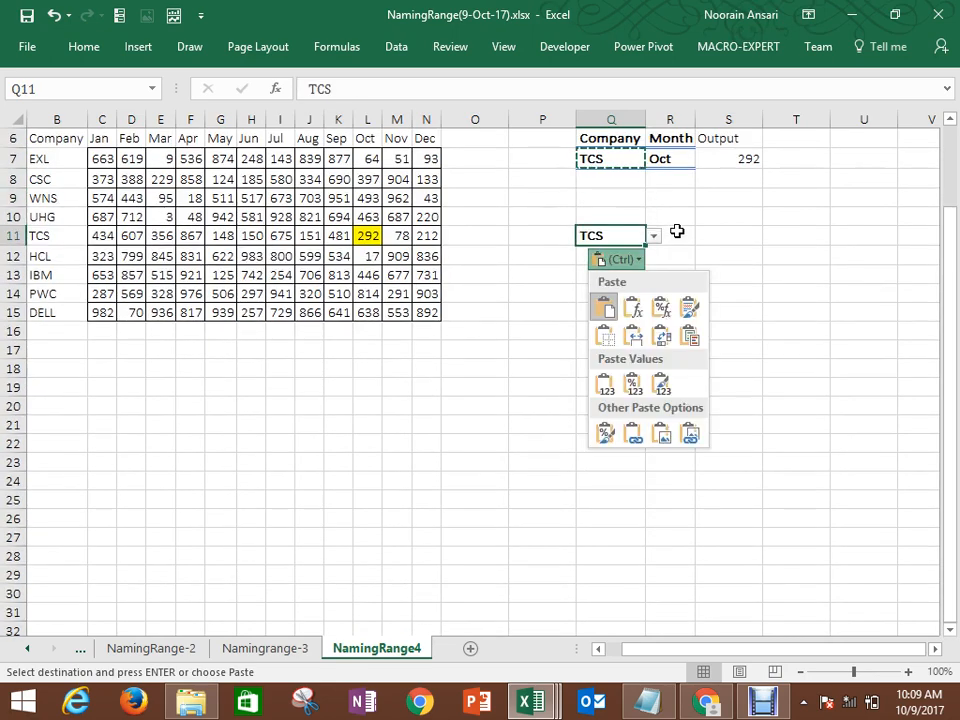
key("Escape")
key("alt+Down")
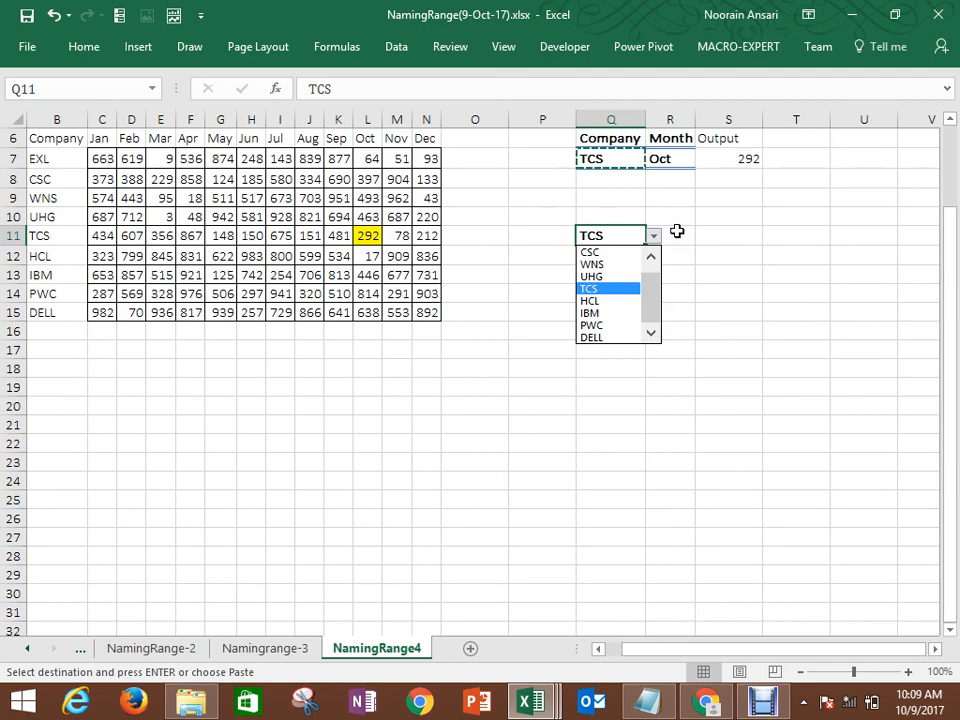
key("Escape")
Step: Copy the Jan to Dec headings from C6:N6 into row 10, starting at R10
key("Up")
key("Left")
key("Left")
key("Left")
key("Left")
key("Left")
key("Left")
key("Up")
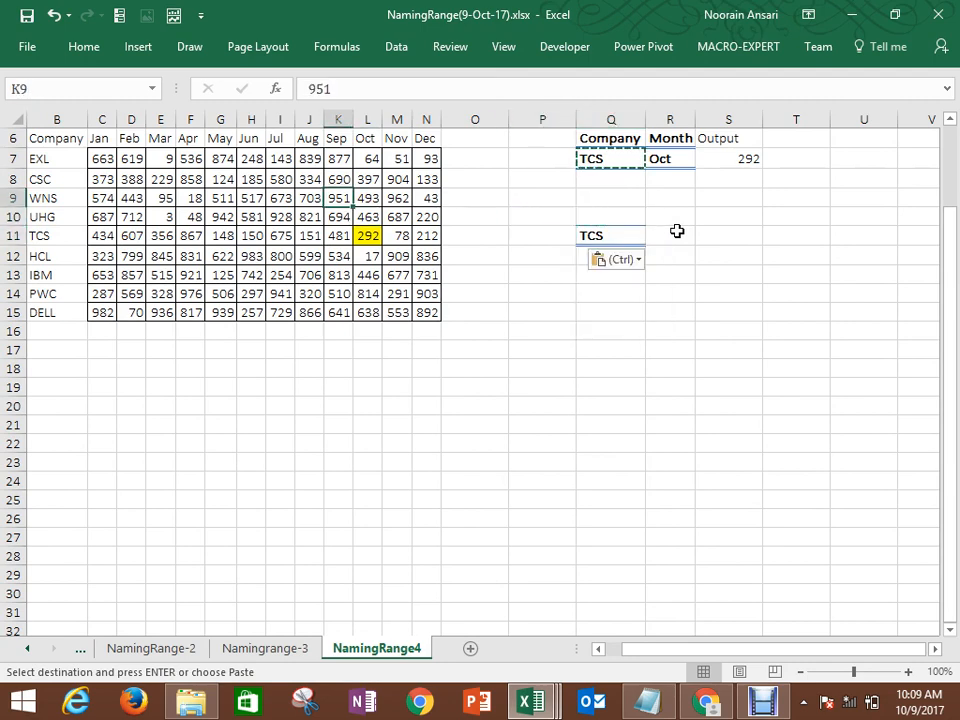
key("Up")
key("Up")
key("Up")
key("Left")
key("Left")
key("Left")
key("Left")
key("Left")
key("Left")
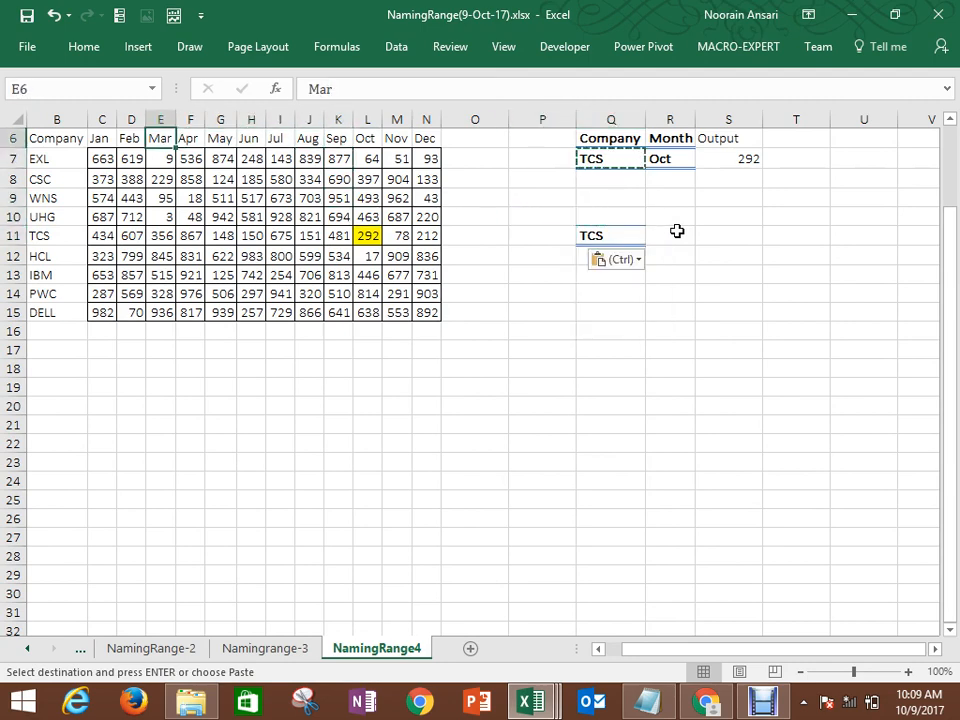
key("Left")
key("Left")
key("ctrl+shift+Right")
key("ctrl+c")
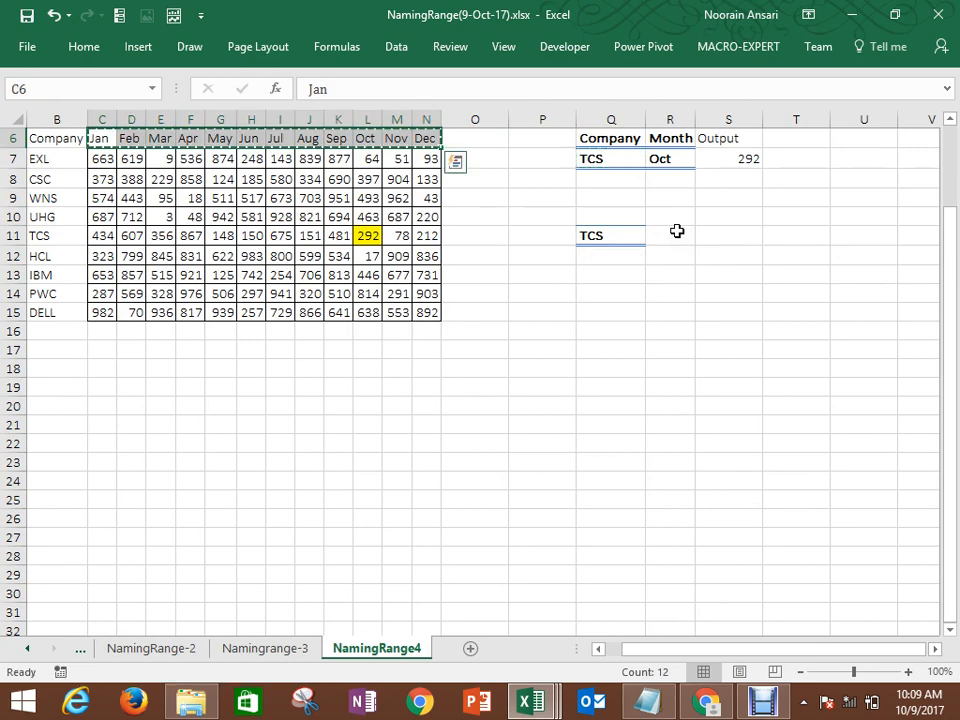
key("Right")
key("Right")
key("Right")
key("Right")
key("Right")
key("Right")
key("Right")
key("Right")
key("Right")
key("Right")
key("Right")
key("Down")
key("Down")
key("Down")
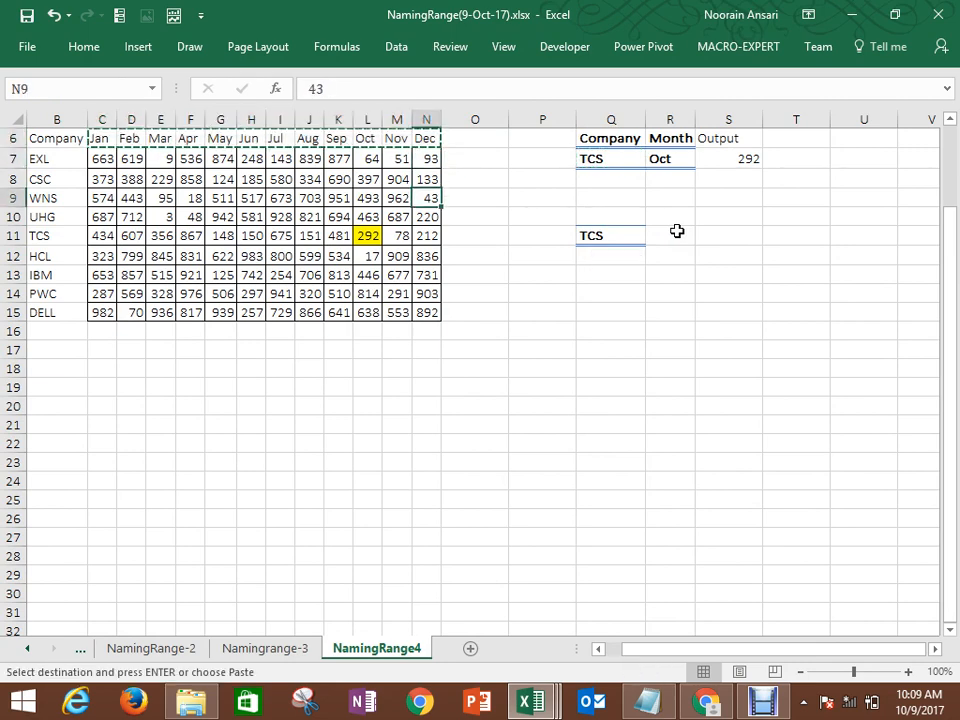
key("Down")
key("Right")
key("Right")
key("Right")
key("Right")
key("ctrl+v")
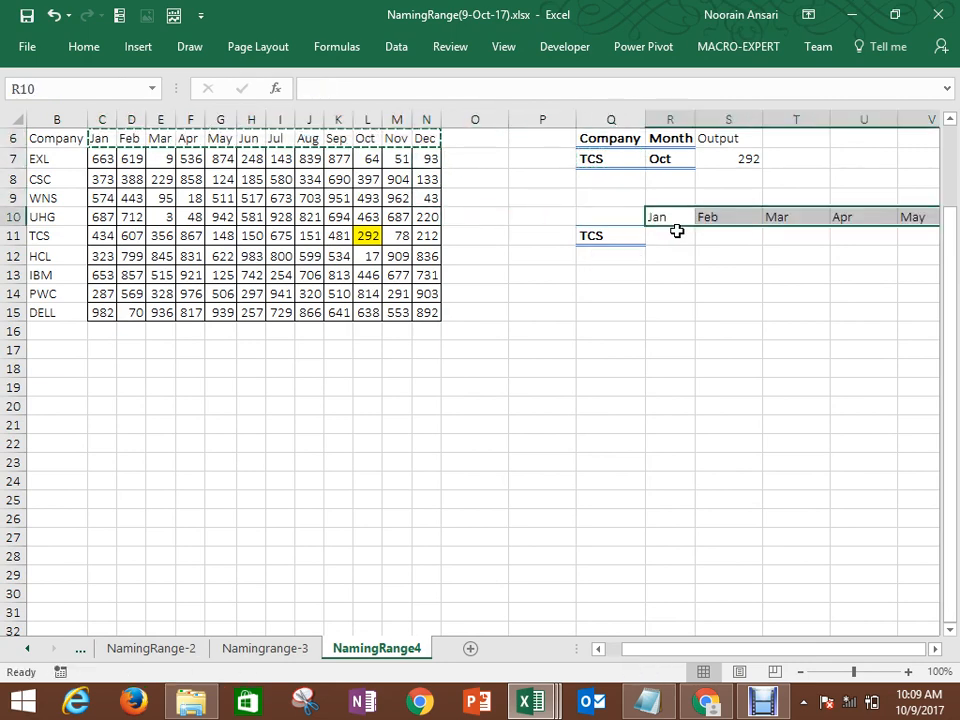
Step: Enter =INDIRECT(Q11) as an array formula across R11:AC11, under the Jan to Dec headings
key("Down")
key("shift+Right")
key("shift+Right")
key("shift+Right")
key("shift+Right")
key("shift+Right")
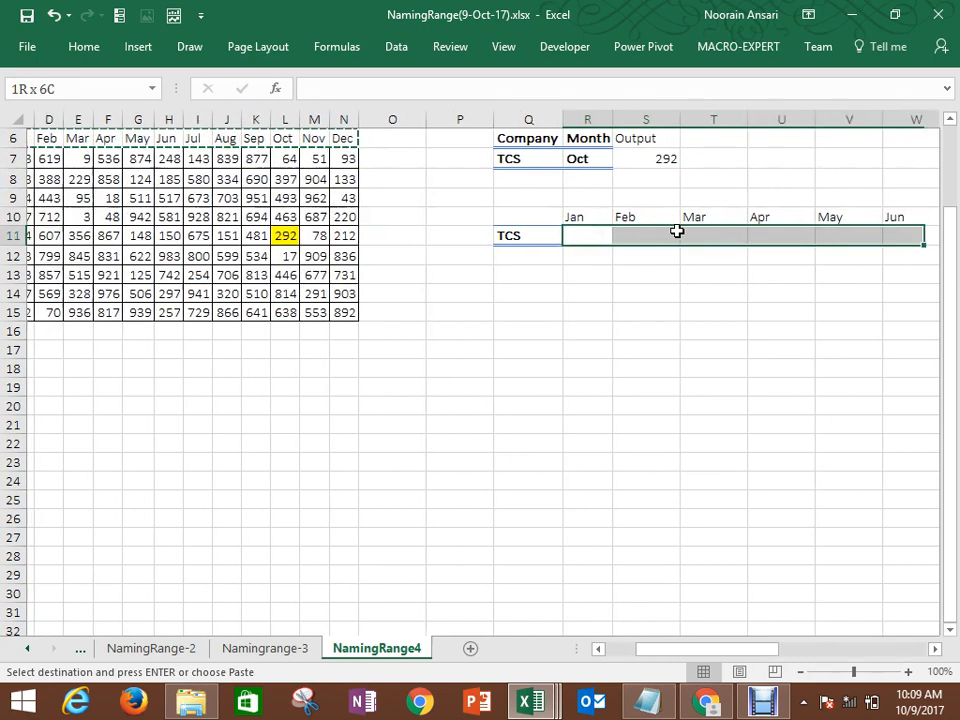
key("shift+Right")
key("shift+Right")
key("shift+Right")
key("shift+Right")
key("shift+Right")
key("shift+Right")
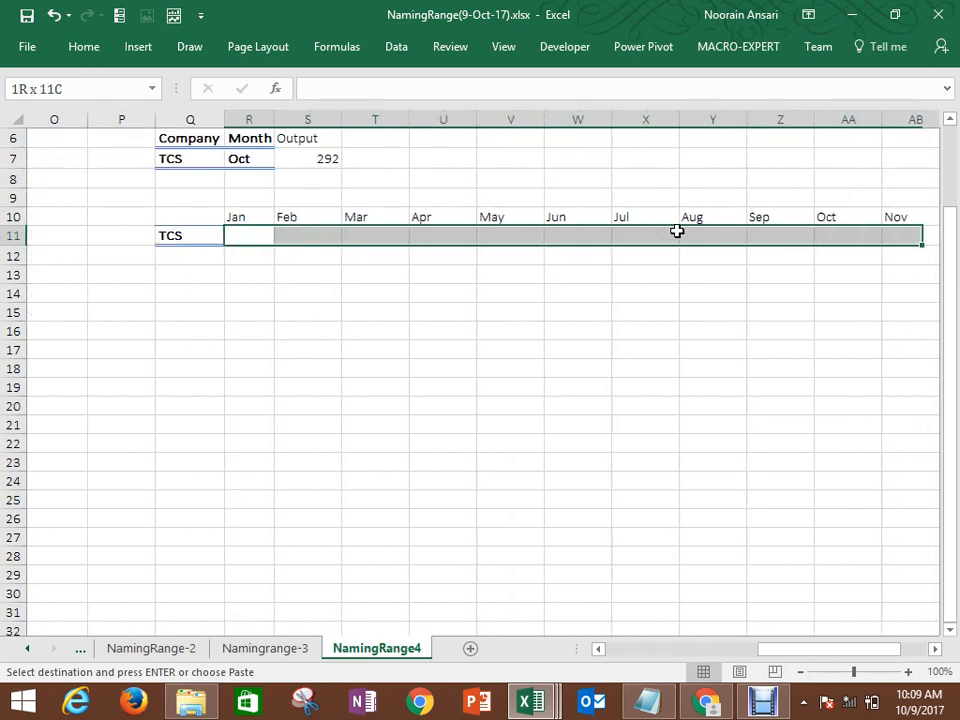
key("ctrl+v")
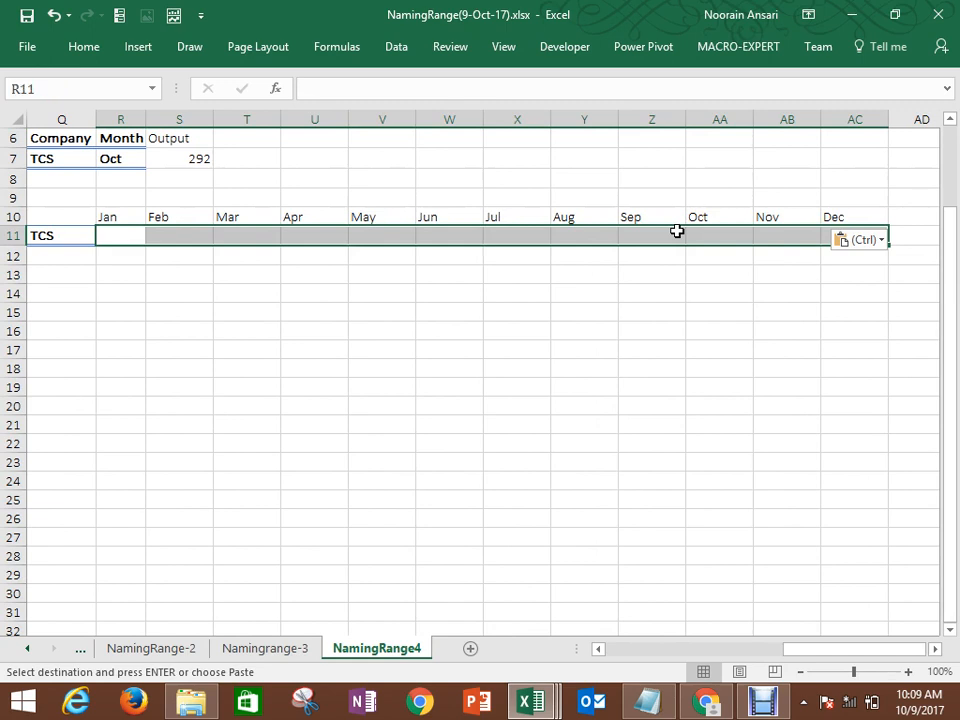
key("Escape")
type("=indi")
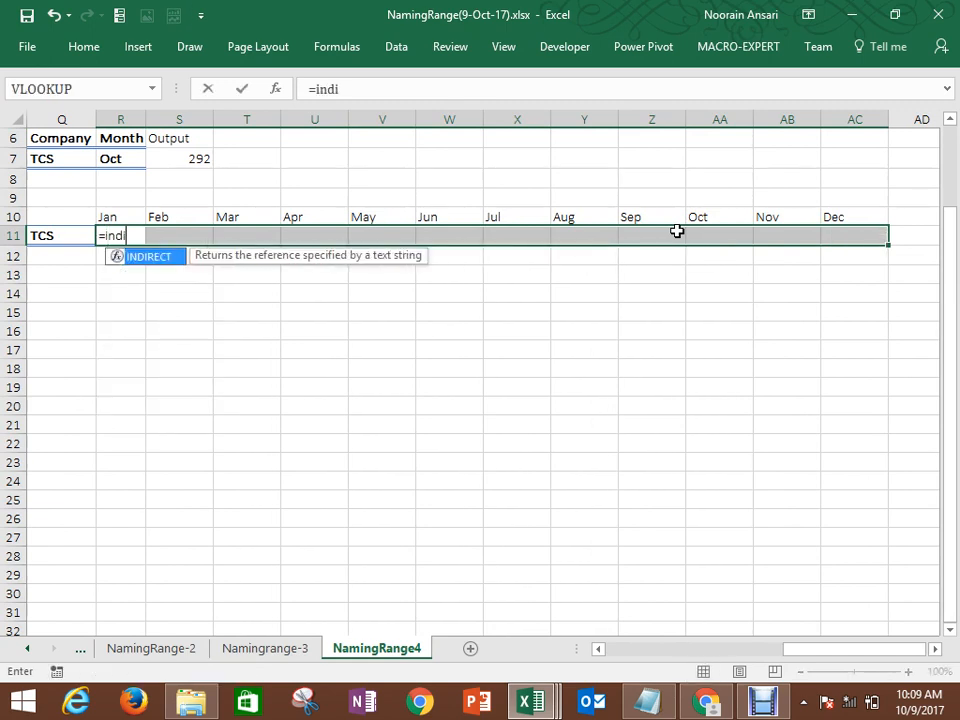
key("Tab")
key("Left")
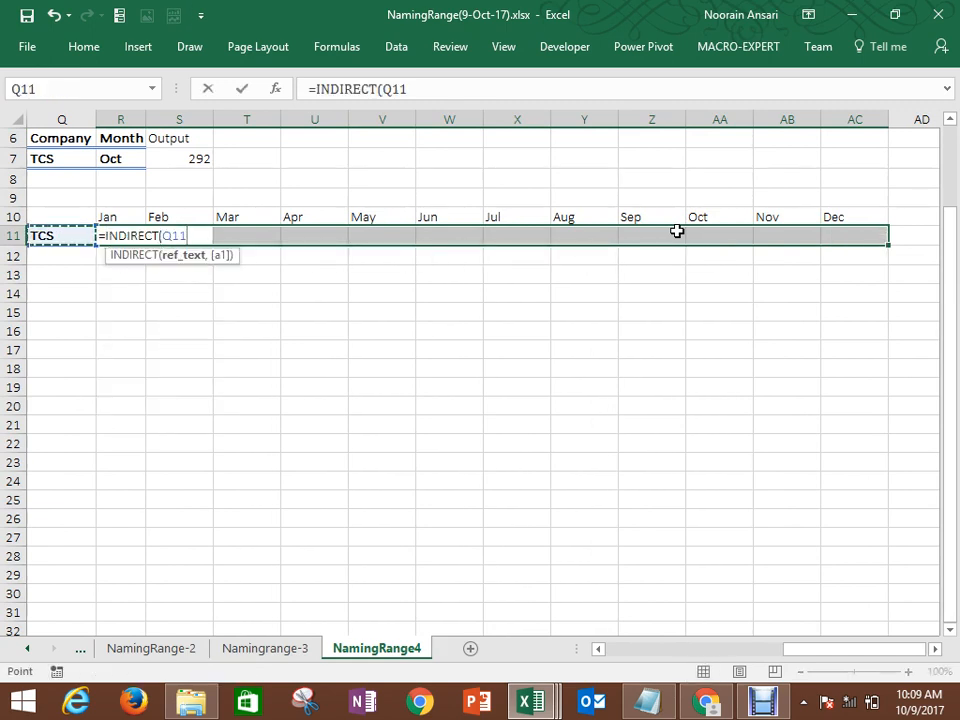
type(")")
key("ctrl+shift+Return")
Step: Compare the monthly values returned in row 11 with the TCS row of the source table
key("Left")
key("Left")
key("Left")
key("Left")
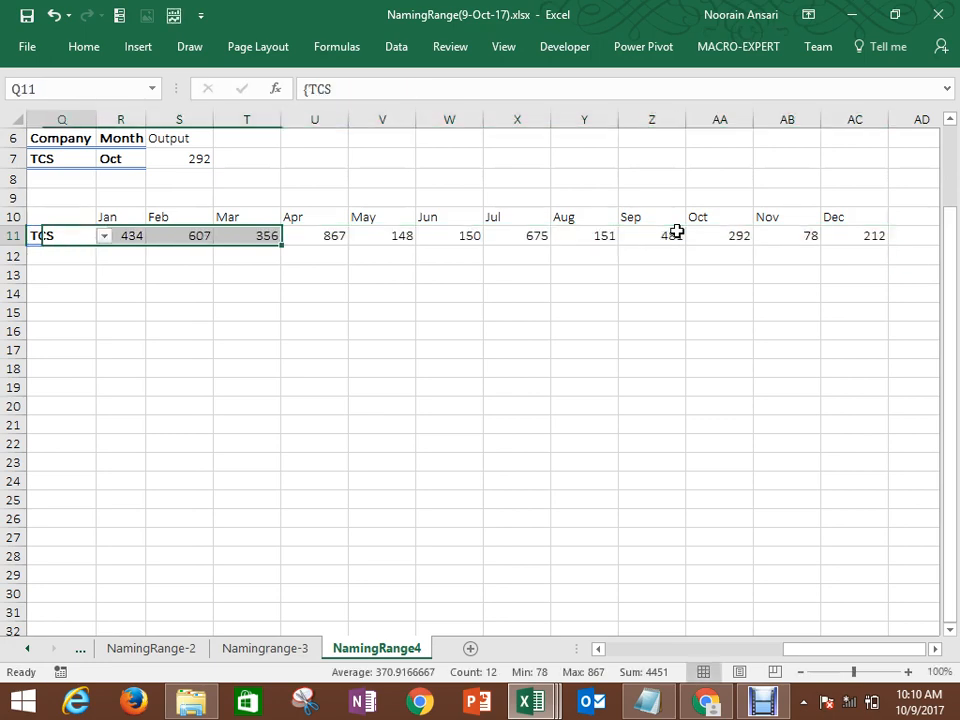
key("Left")
key("Left")
key("Left")
key("Left")
key("Left")
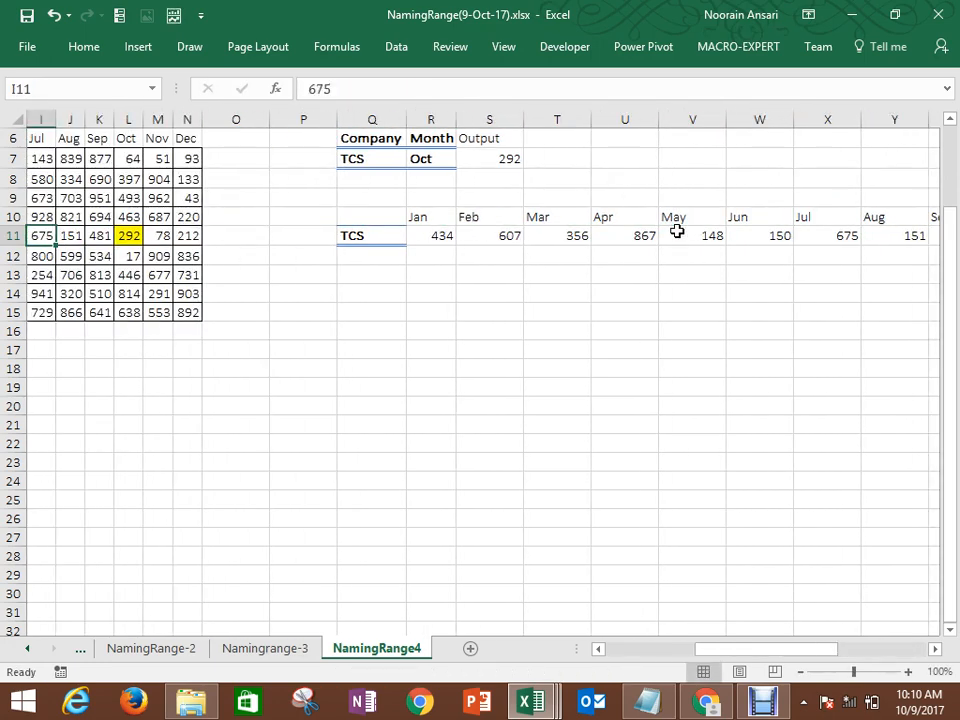
key("Left")
key("Left")
key("Left")
key("Left")
key("Left")
key("Left")
key("Left")
key("Left")
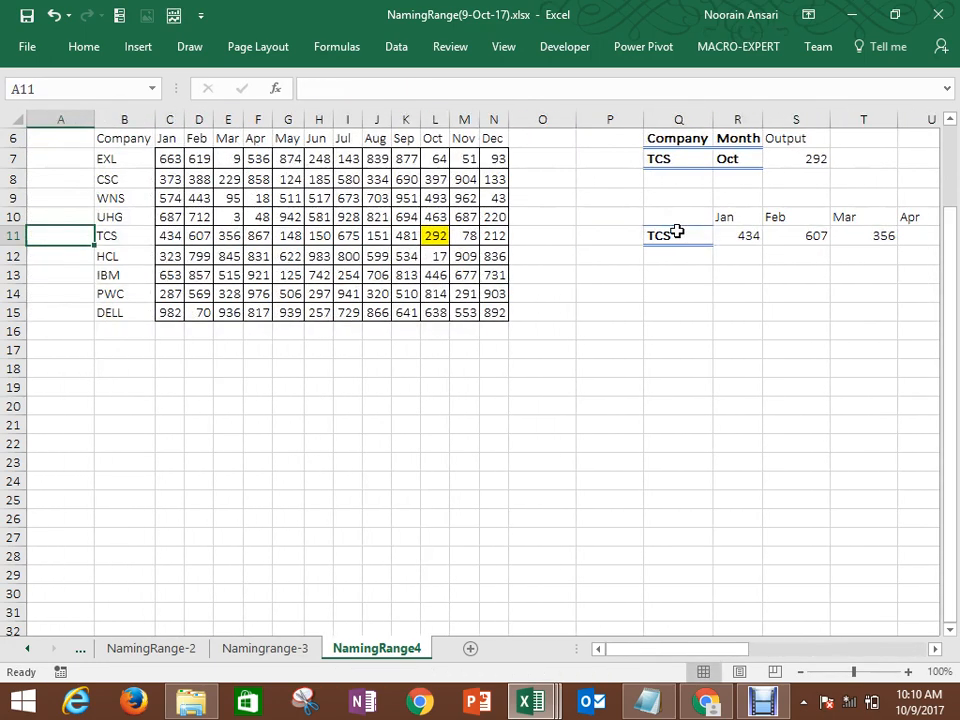
key("Right")
key("Right")
key("shift+Right")
key("shift+Right")
key("Right")
key("Right")
key("Right")
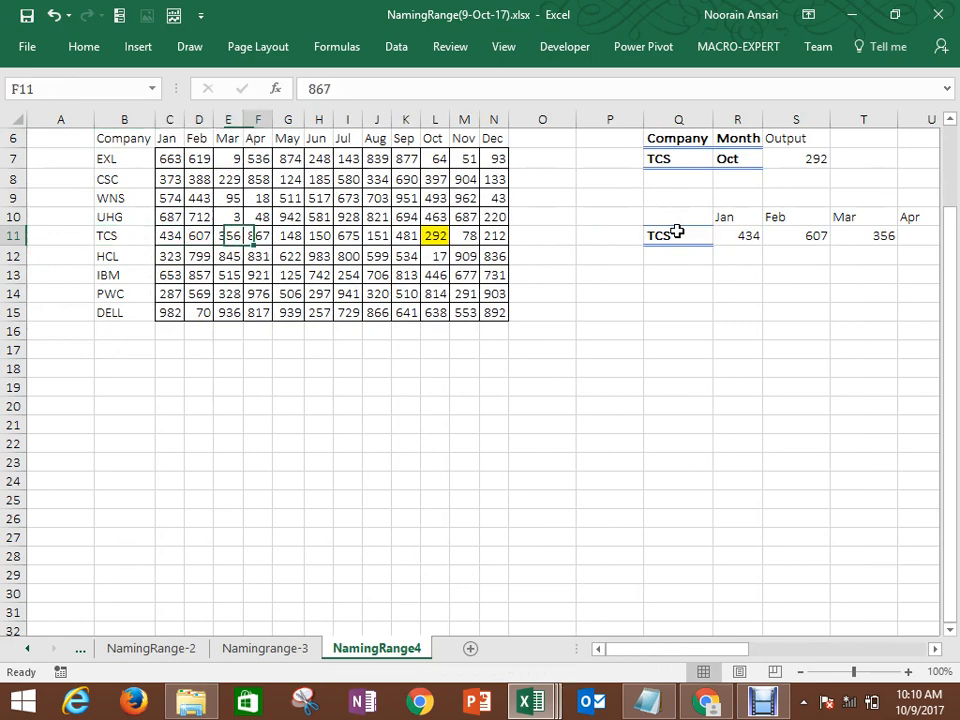
Step: Test the row lookup by setting the Company in Q11 to CSC, WNS and finally UHG
key("Right")
key("Right")
key("Right")
key("Right")
key("Right")
key("Right")
key("Right")
key("Right")
key("Right")
key("Right")
key("Right")
key("alt+Down")
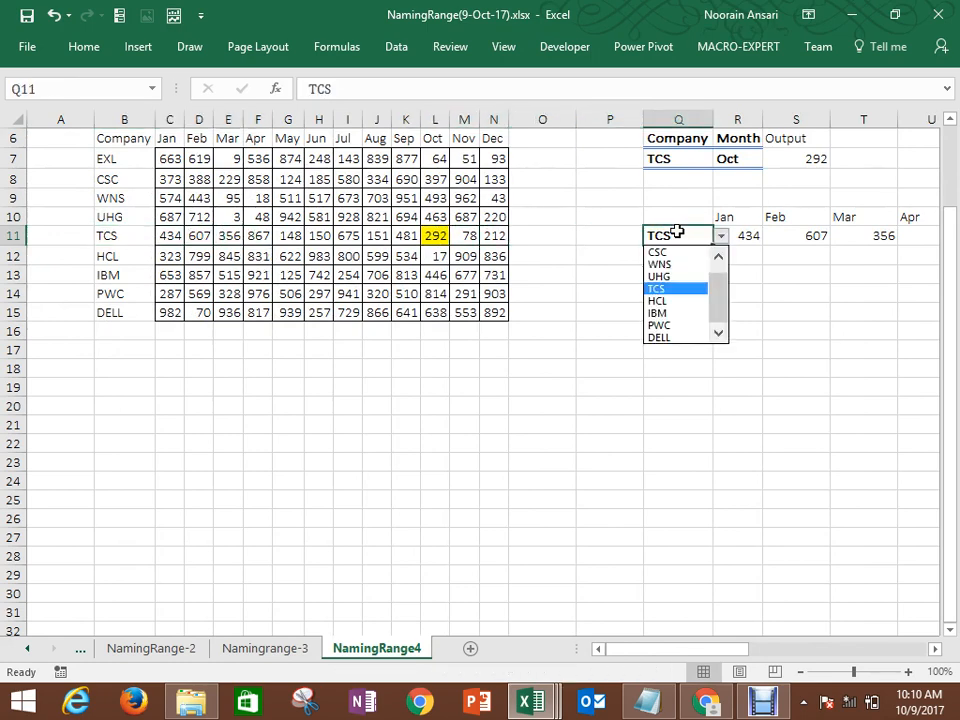
key("Up")
key("Up")
key("Up")
key("Return")
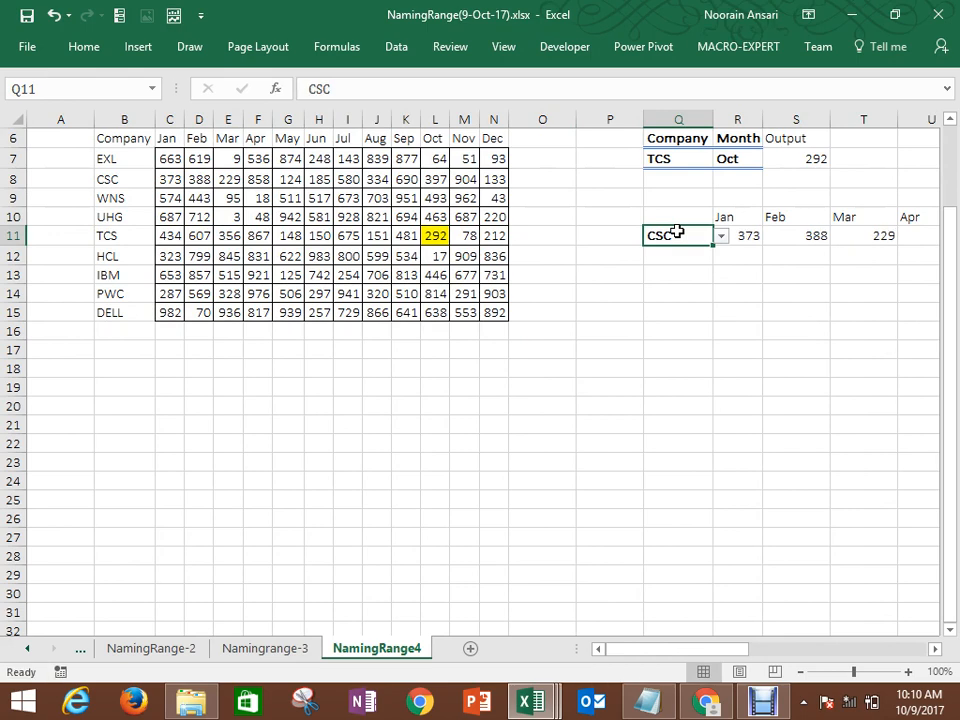
key("alt+Down")
key("Down")
key("Return")
key("alt+Down")
key("Down")
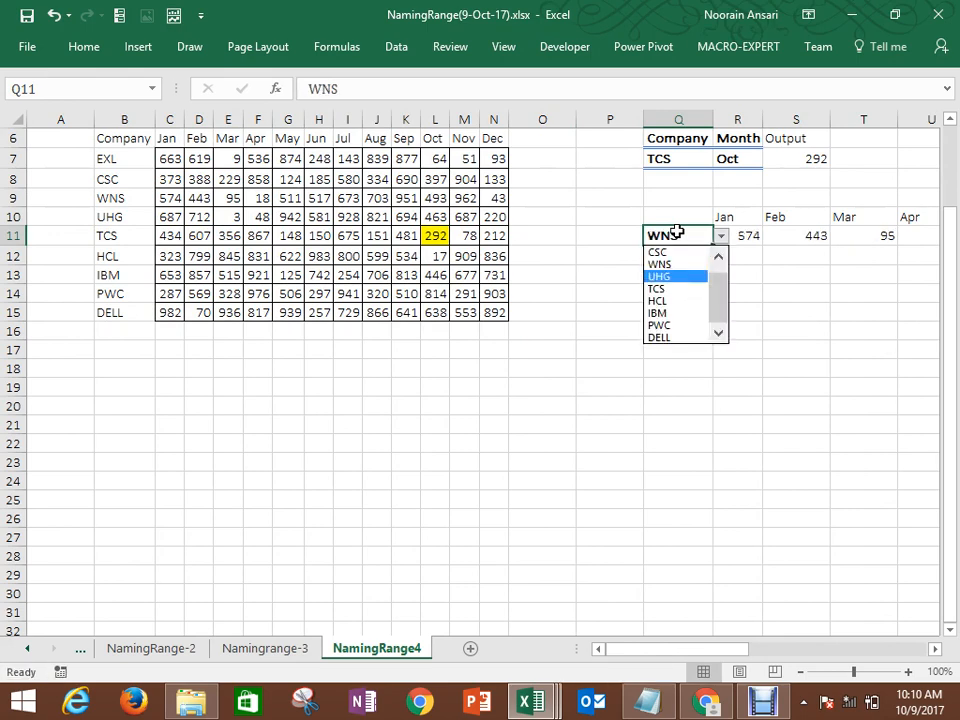
key("Return")
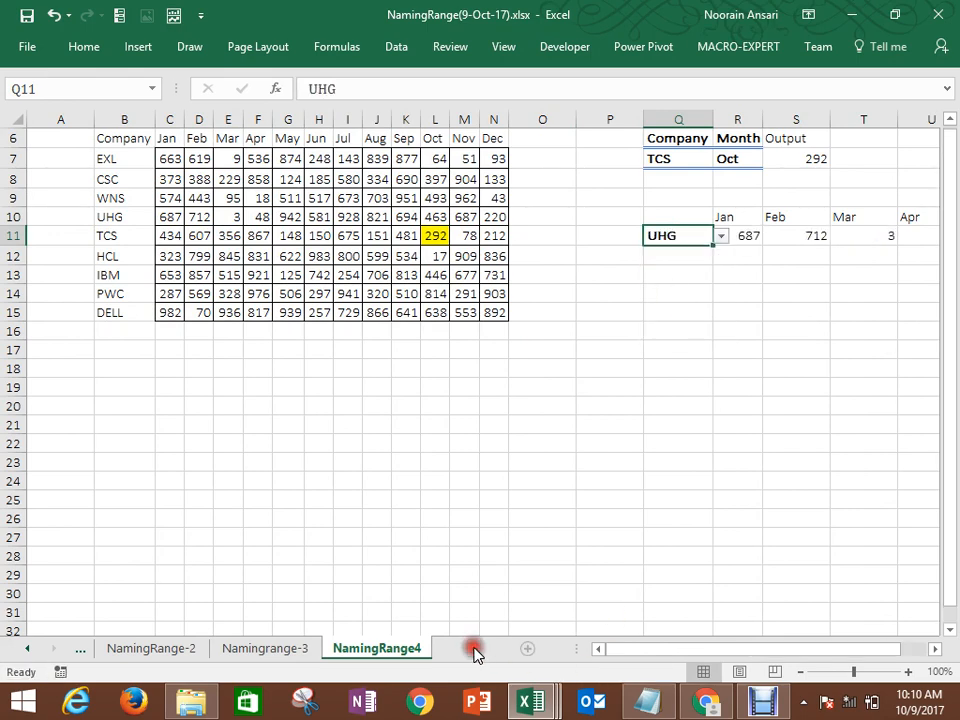
Step: Add a new worksheet after NamingRange4 and name it NamingRange-5
left_click(474, 652)
right_click(476, 650)
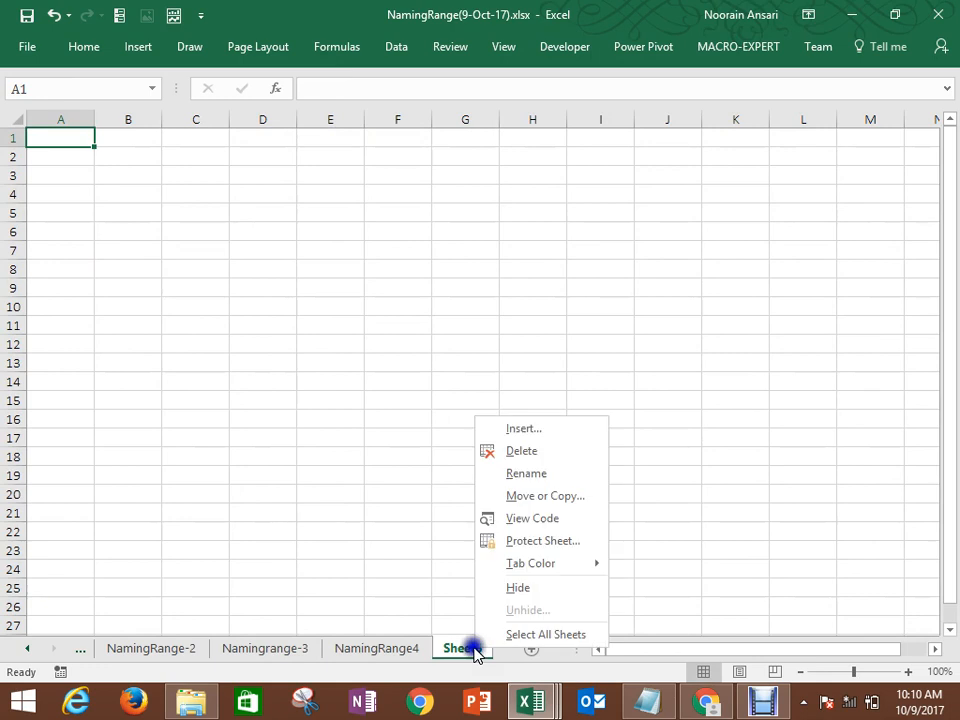
left_click(527, 473)
type("NamingR")
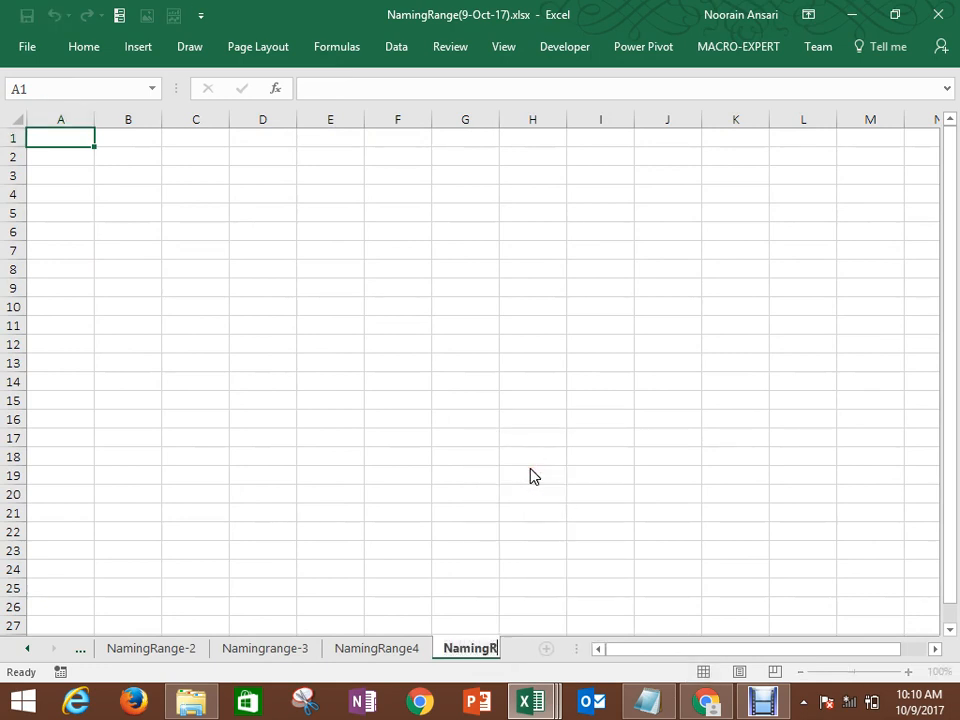
type("ange-")
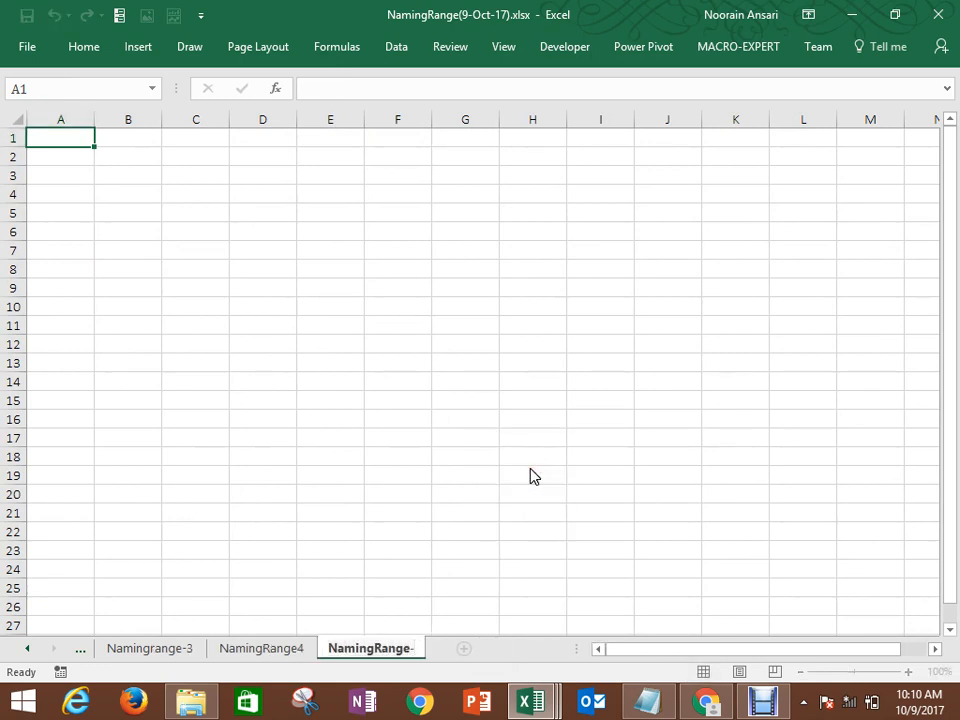
type("5")
left_click(380, 450)
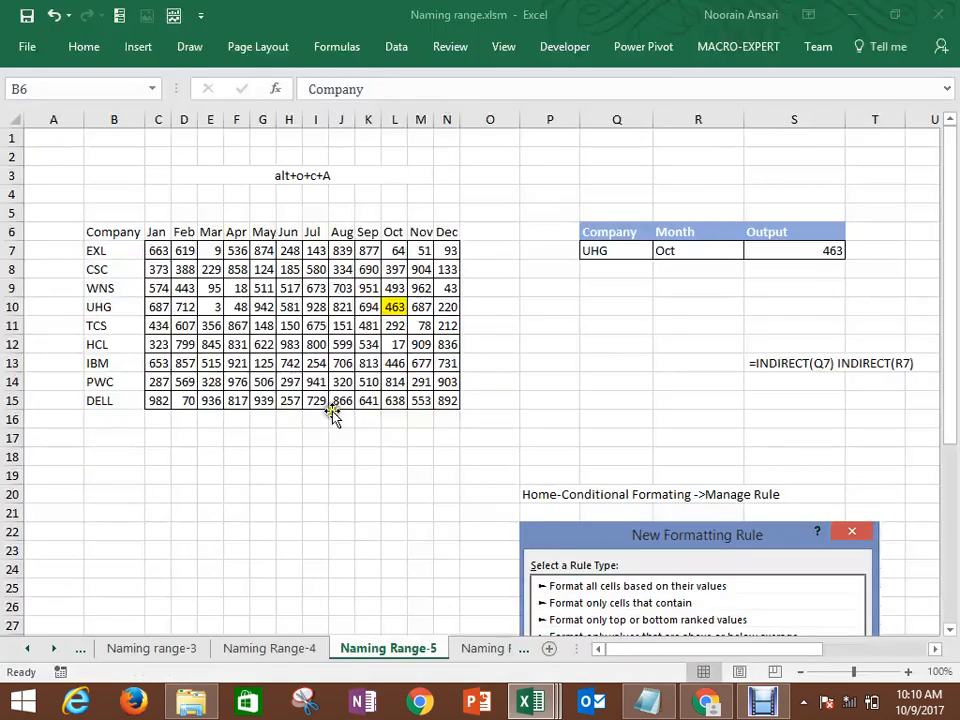
Step: Copy the Data list A1:A7 from the Naming Range-4 sheet of Naming range.xlsm into A1 of NamingRange-5 and widen column A
key("ctrl+a")
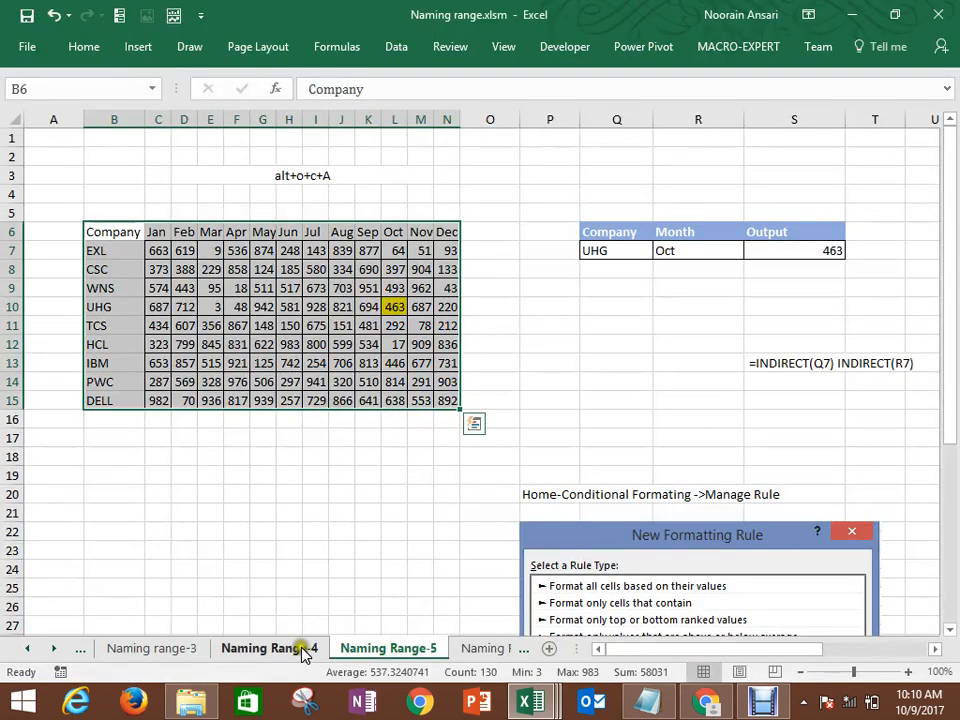
left_click(293, 652)
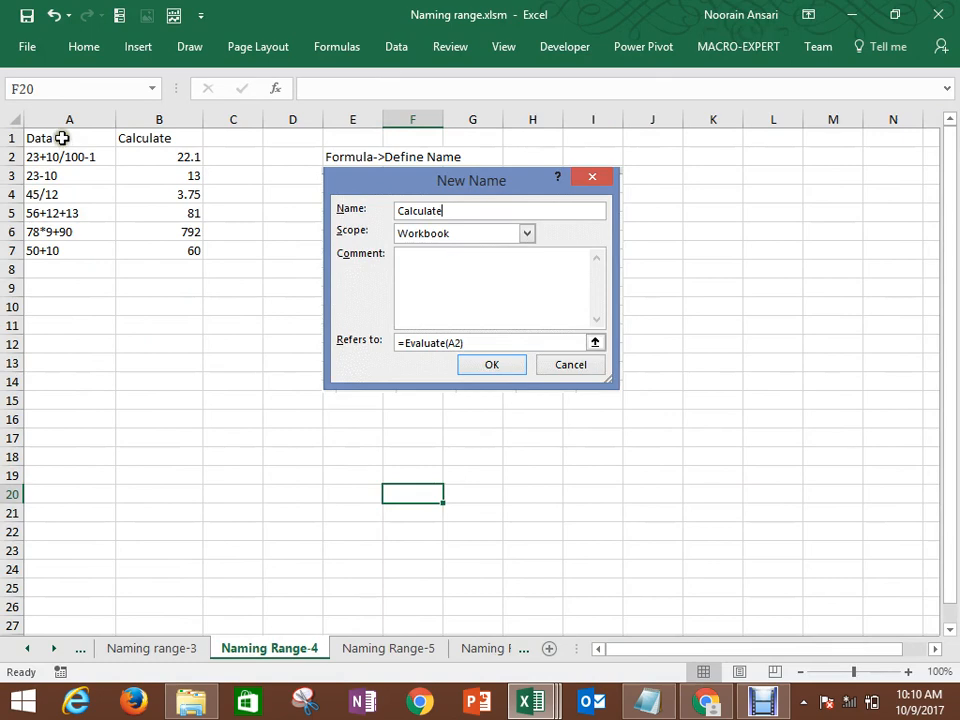
left_click_drag(62, 138, 96, 253)
key("ctrl+c")
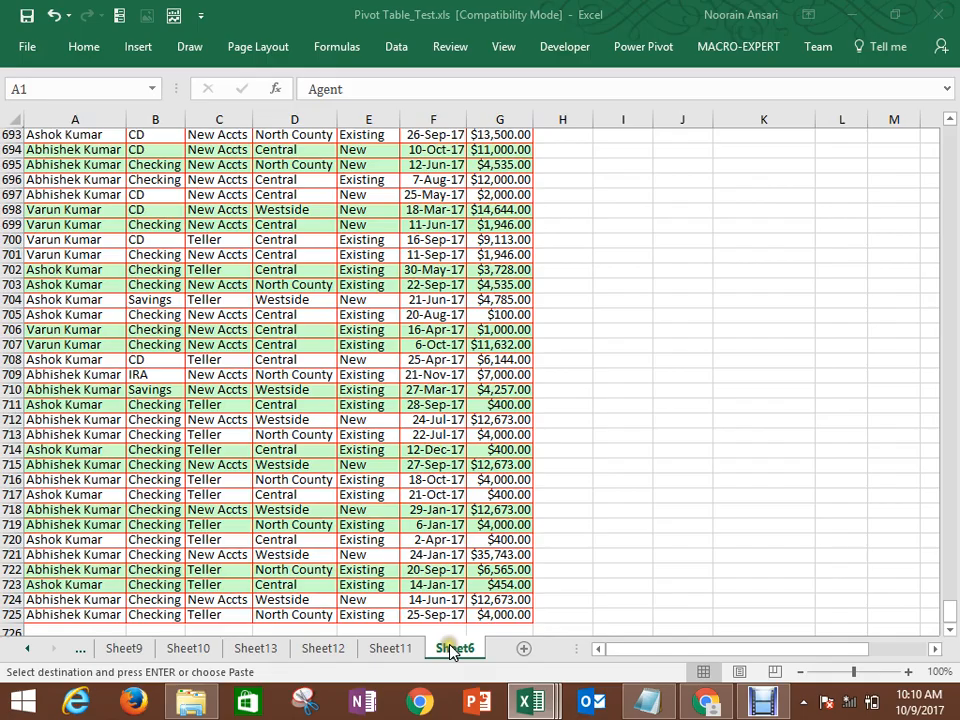
left_click(450, 650)
key("ctrl+a")
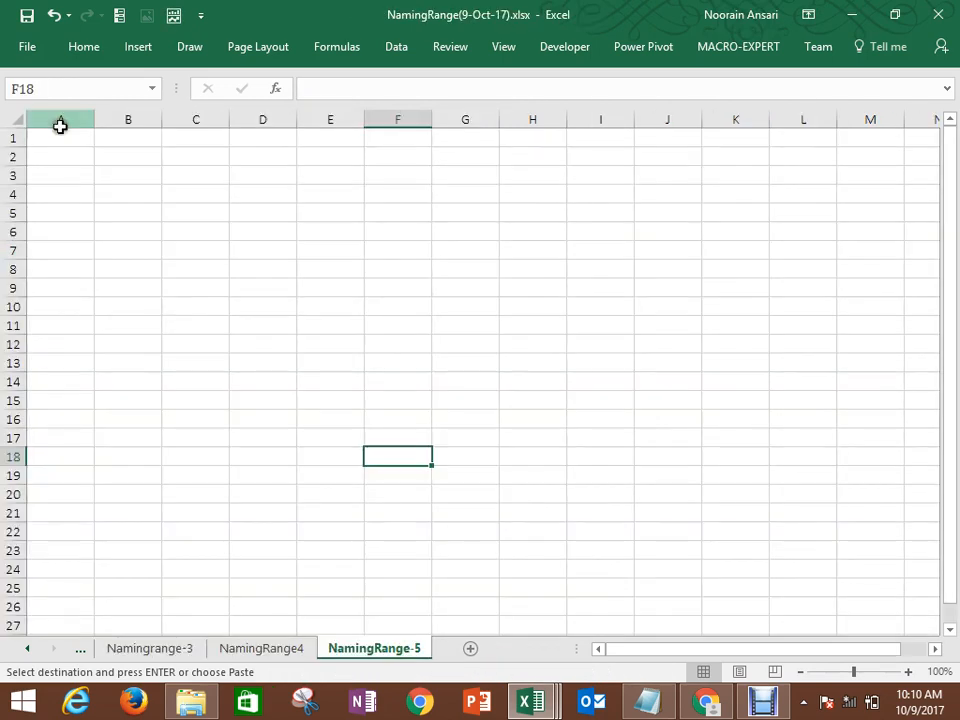
left_click(64, 139)
key("ctrl+v")
left_click_drag(95, 120, 137, 121)
Step: Enter the heading Calculation in B1, beside the Data heading
left_click(168, 141)
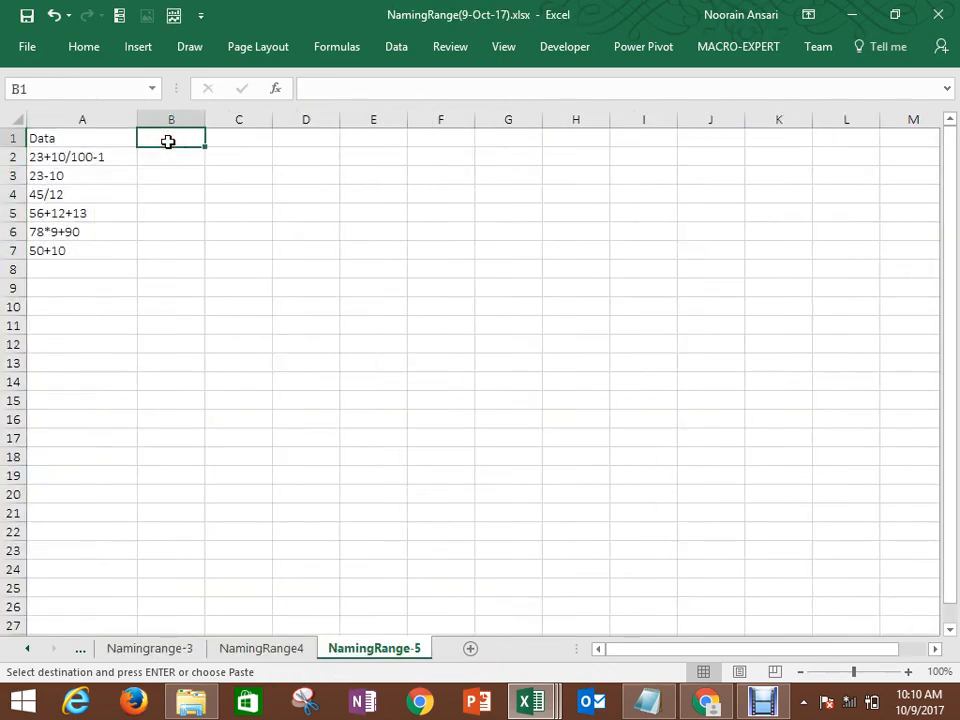
type("Calcuati")
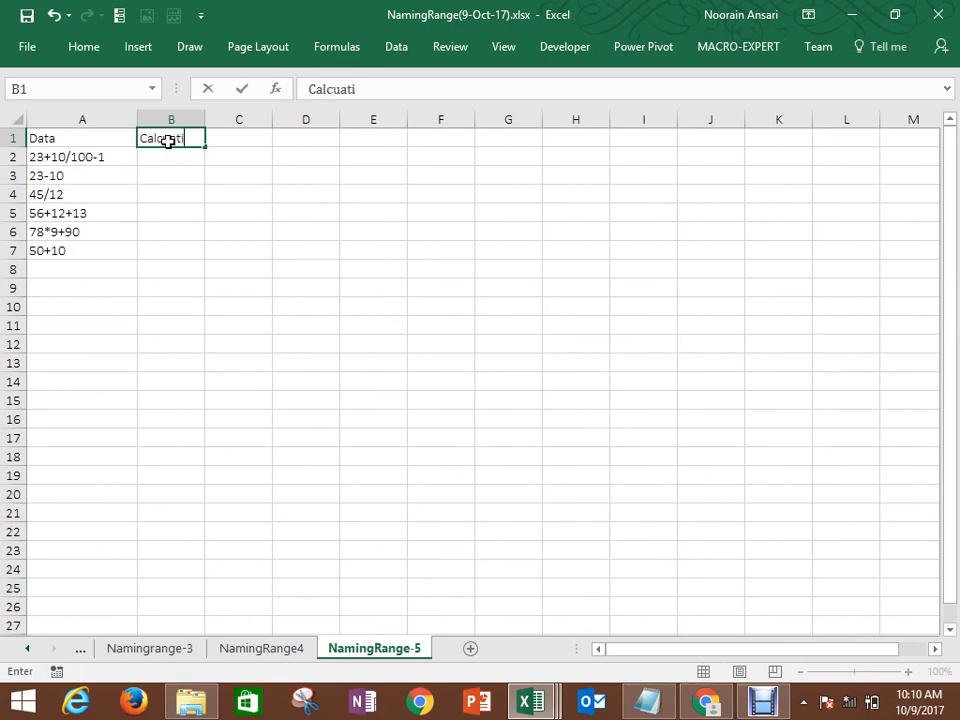
type("on")
left_click(161, 156)
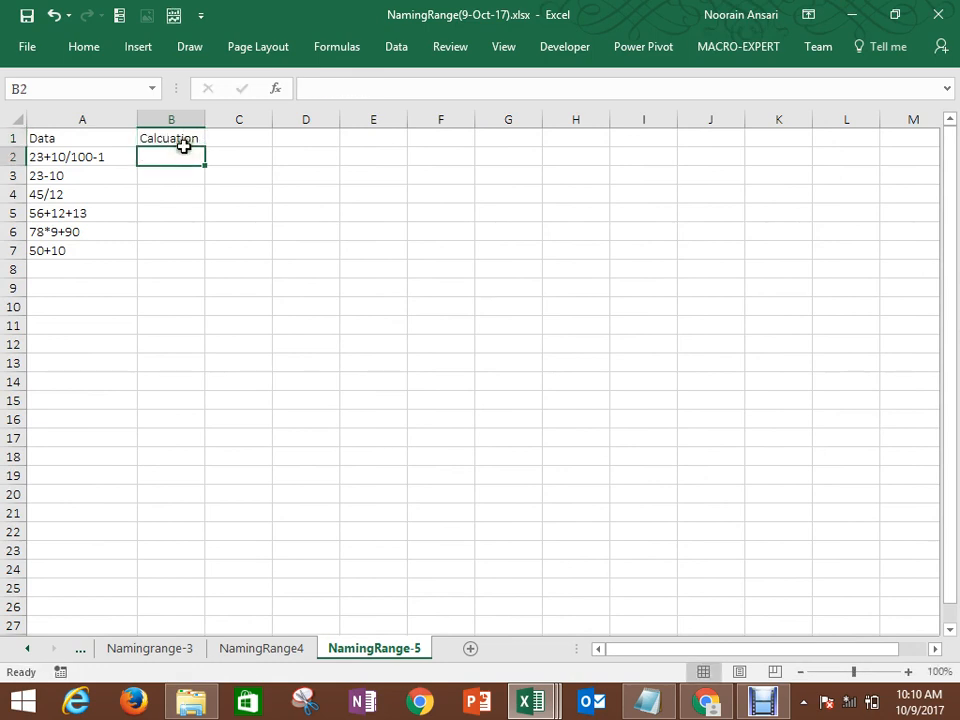
left_click(188, 140)
type("Calc")
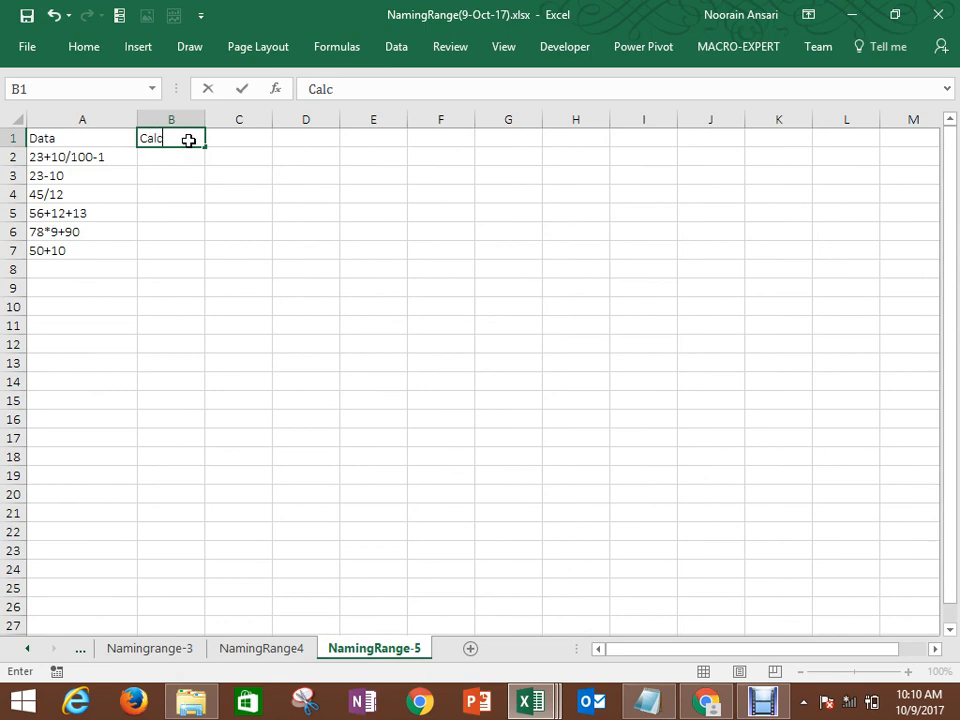
key("Return")
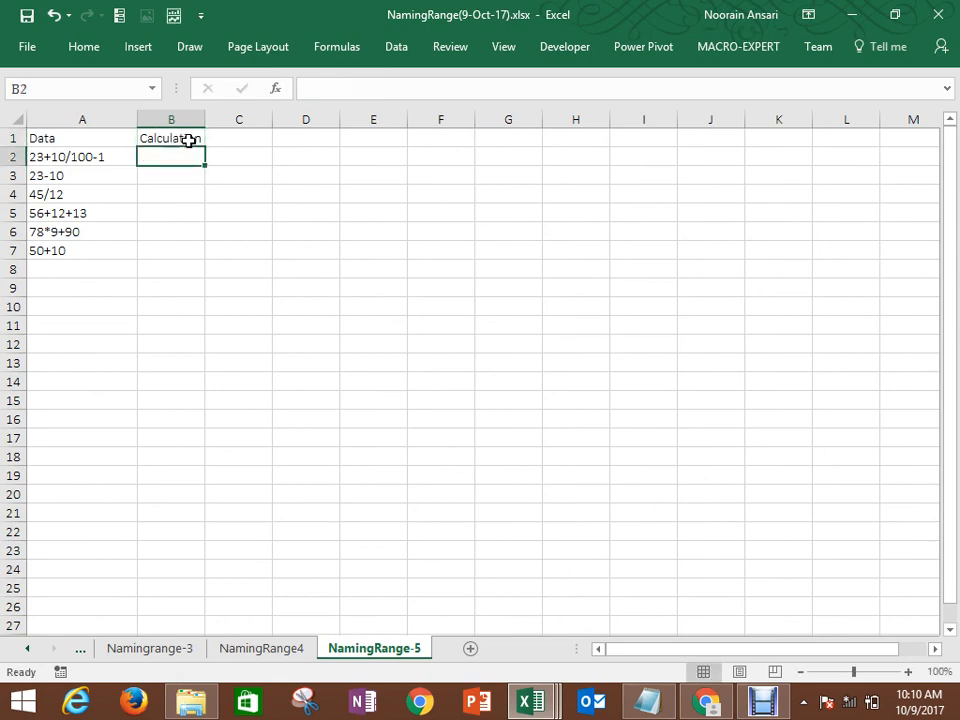
Step: Try a plain reference to the first expression by entering =A2 in B2
type("=")
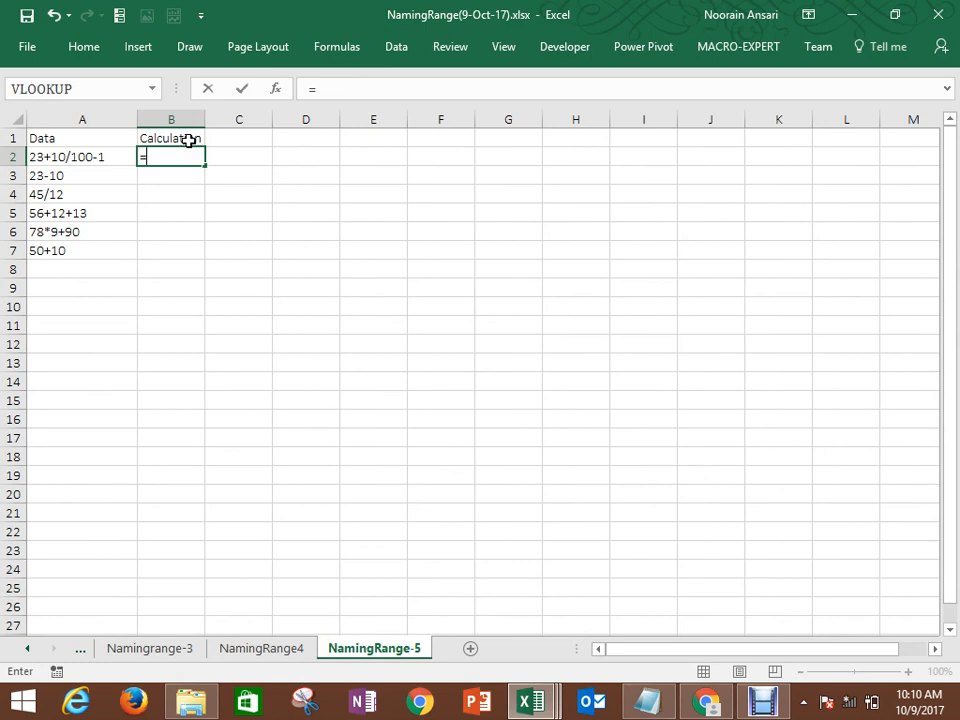
key("Left")
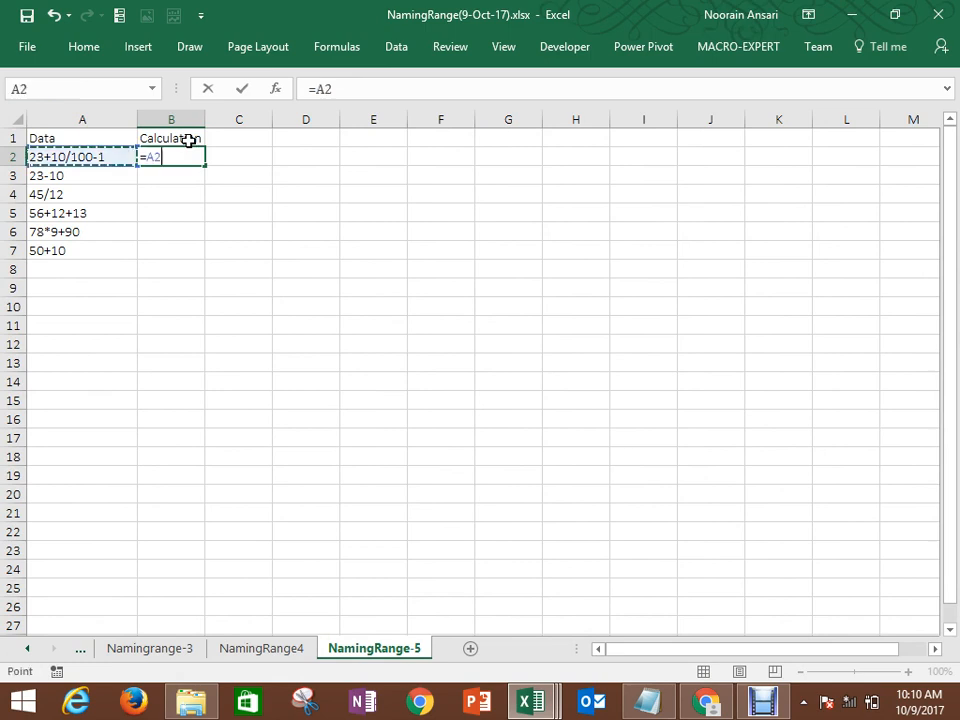
key("Return")
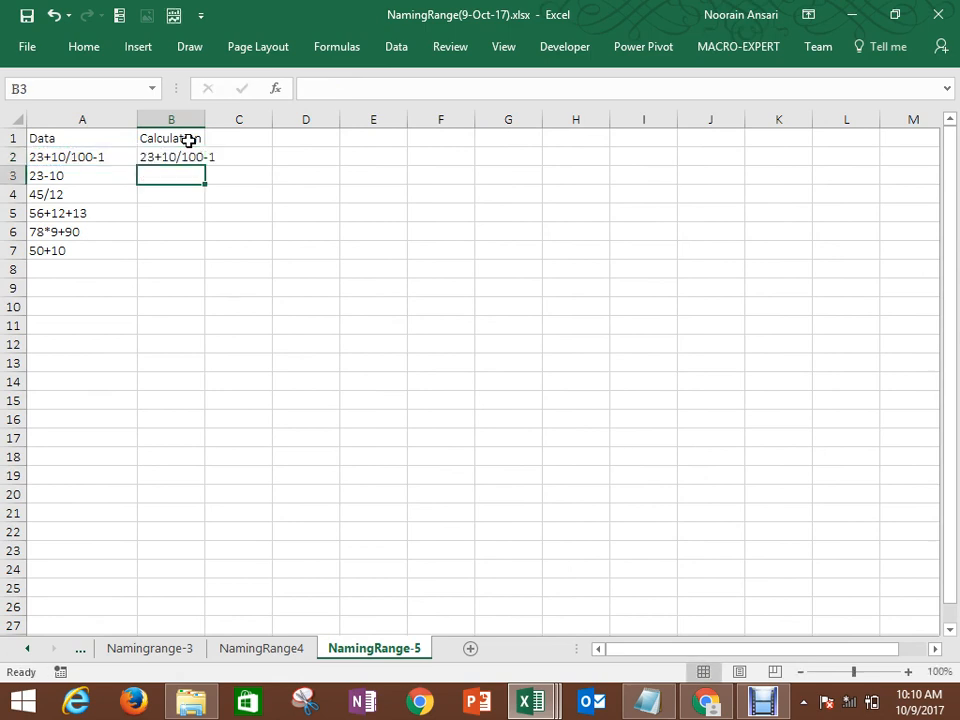
key("Up")
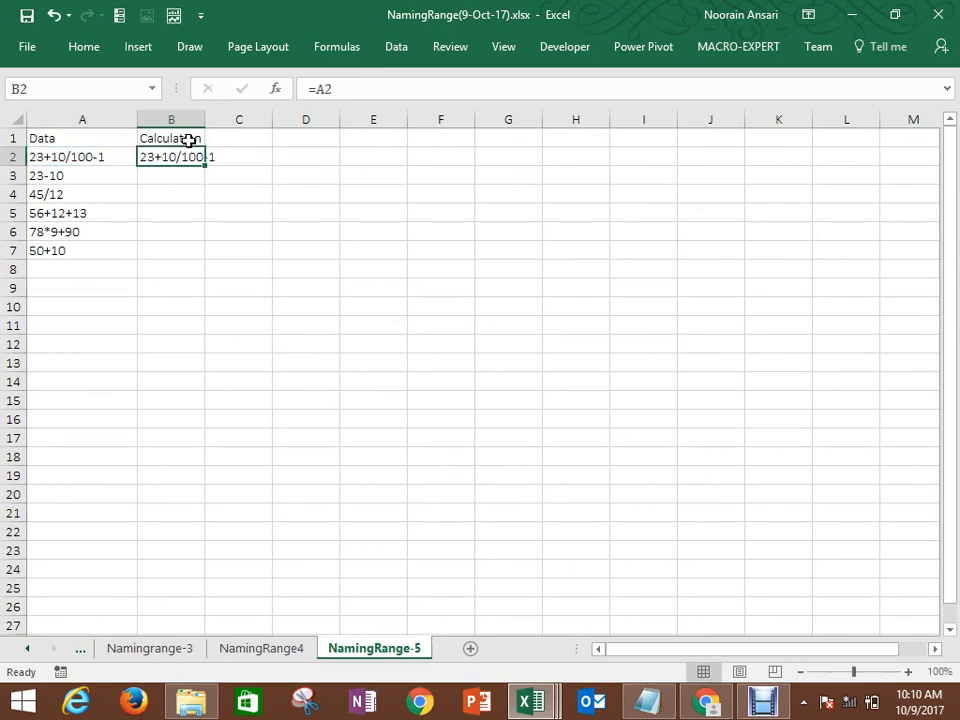
Step: Try prefixing the expression with an equals sign using ="="&A2 in B2, and clear the cell
type("=\"=\"&")
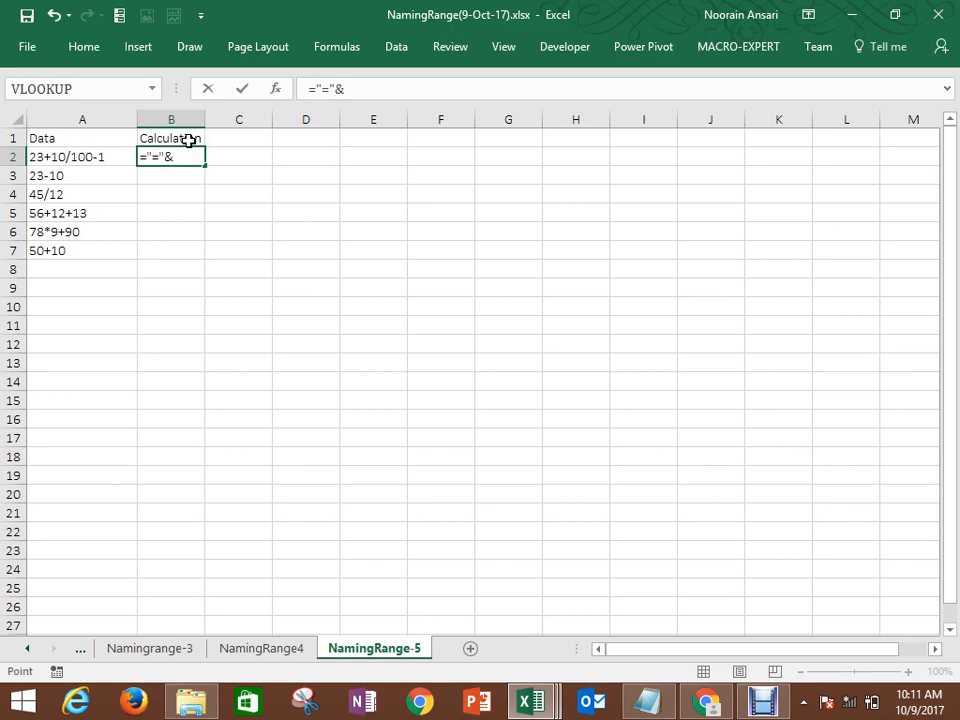
key("Left")
key("Return")
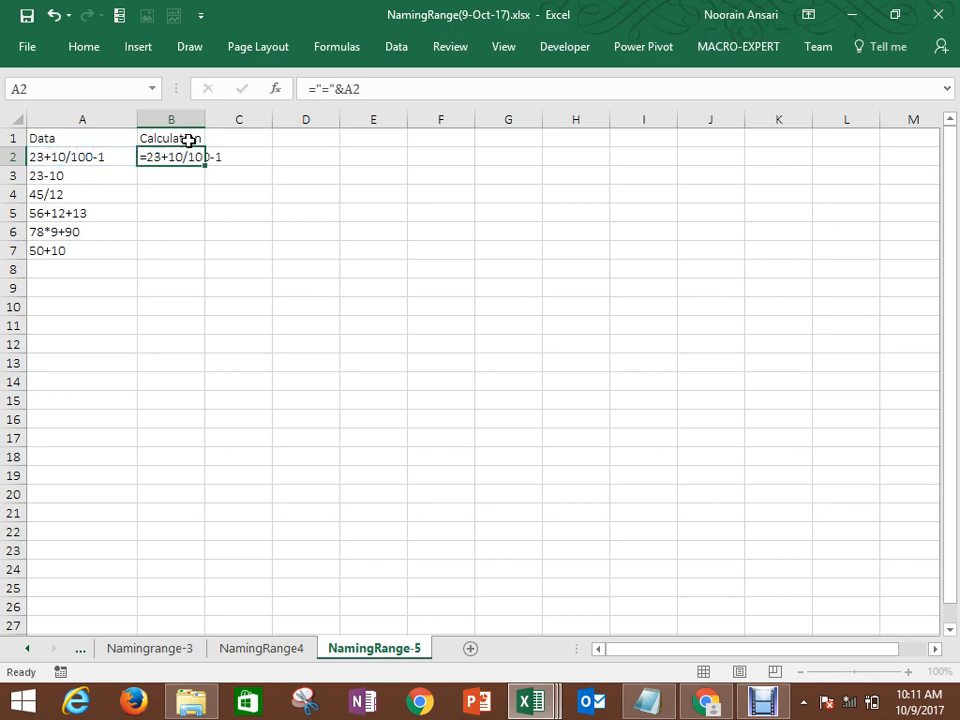
key("Up")
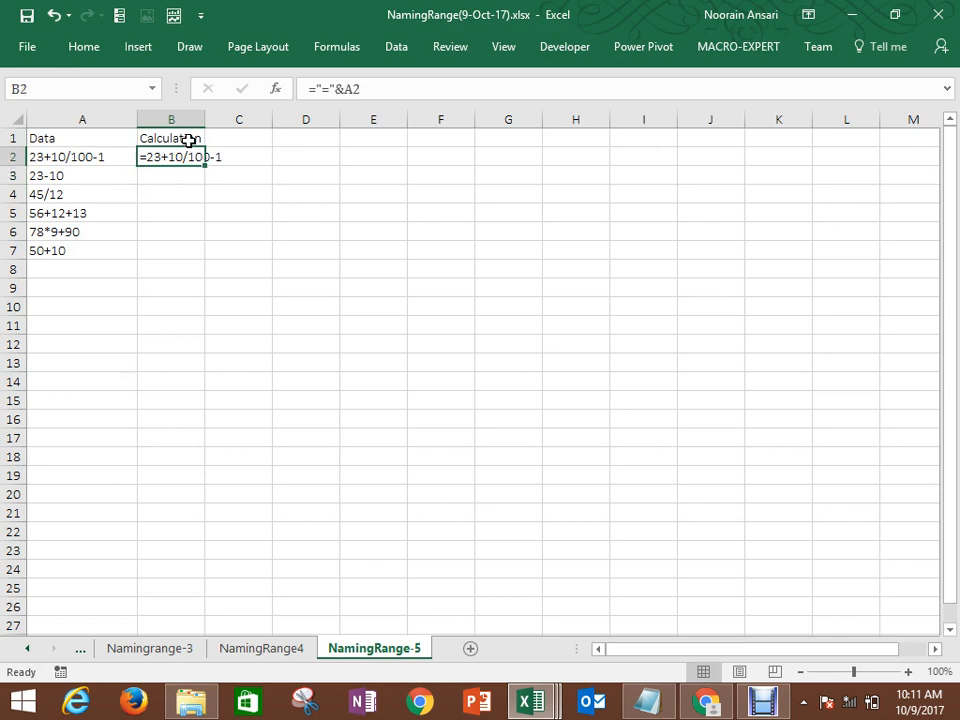
key("Delete")
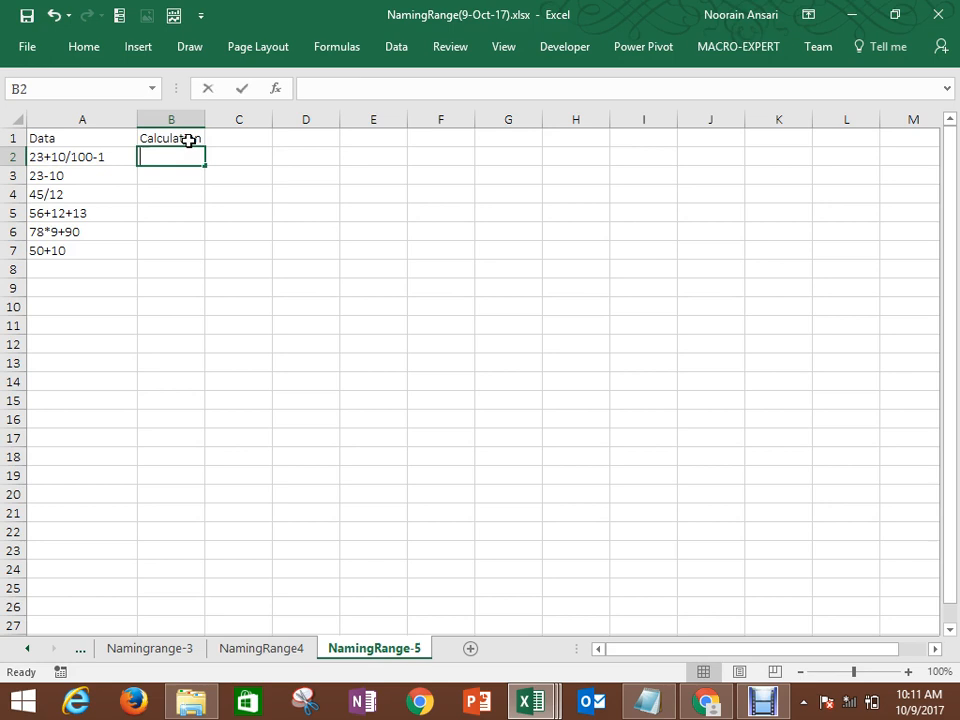
Step: Try to calculate the text expression in A2 directly by entering =Evaluate(A2) in B2
type("=Evaluat")
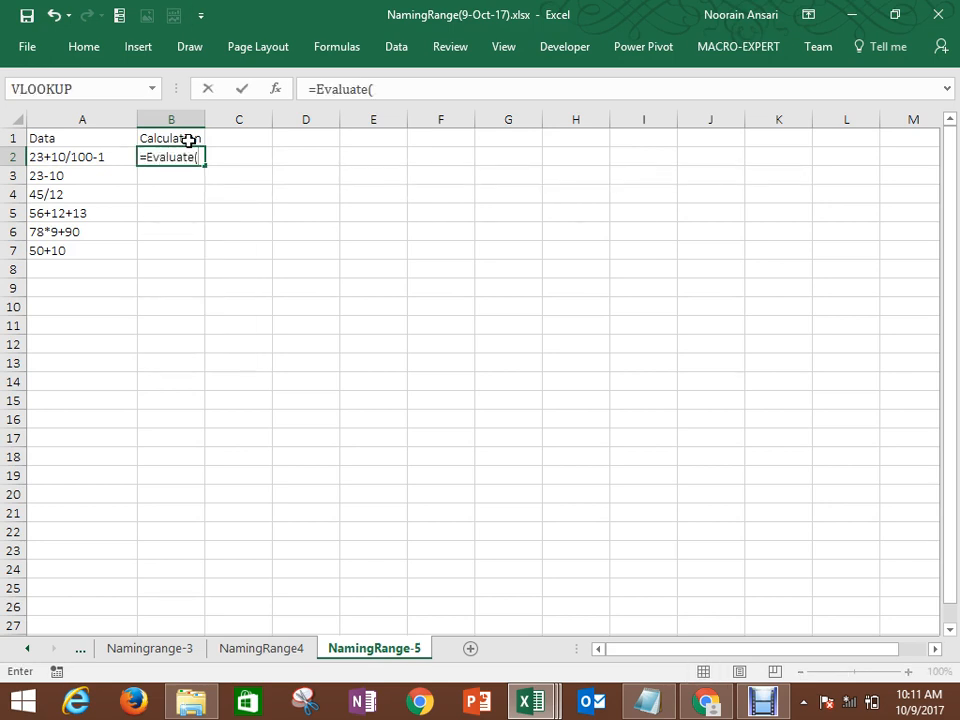
type("e(")
key("Left")
key("Return")
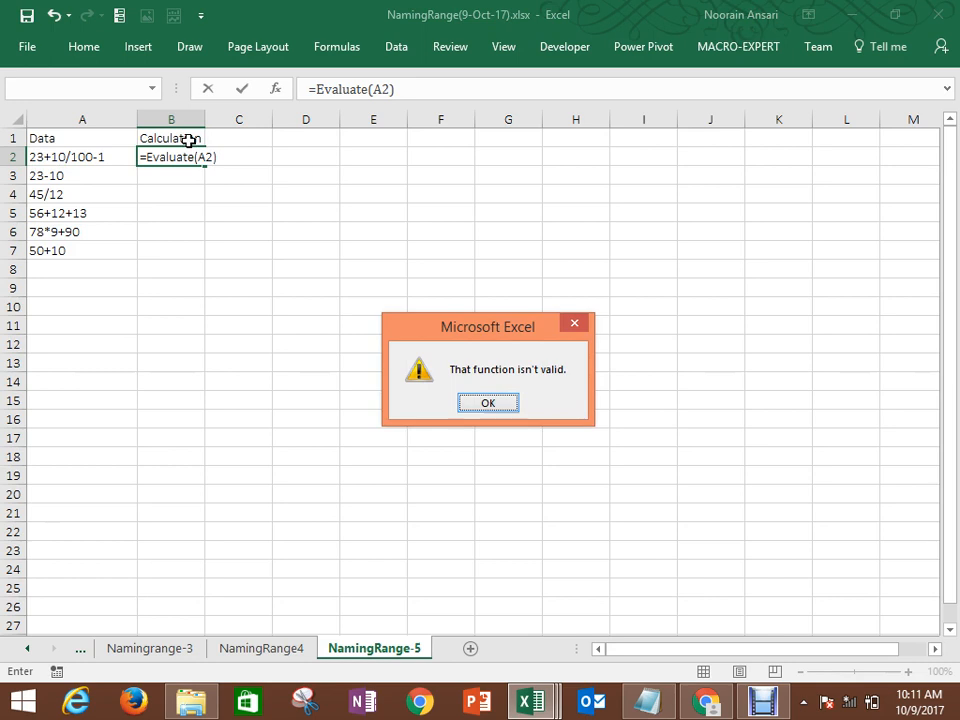
key("Return")
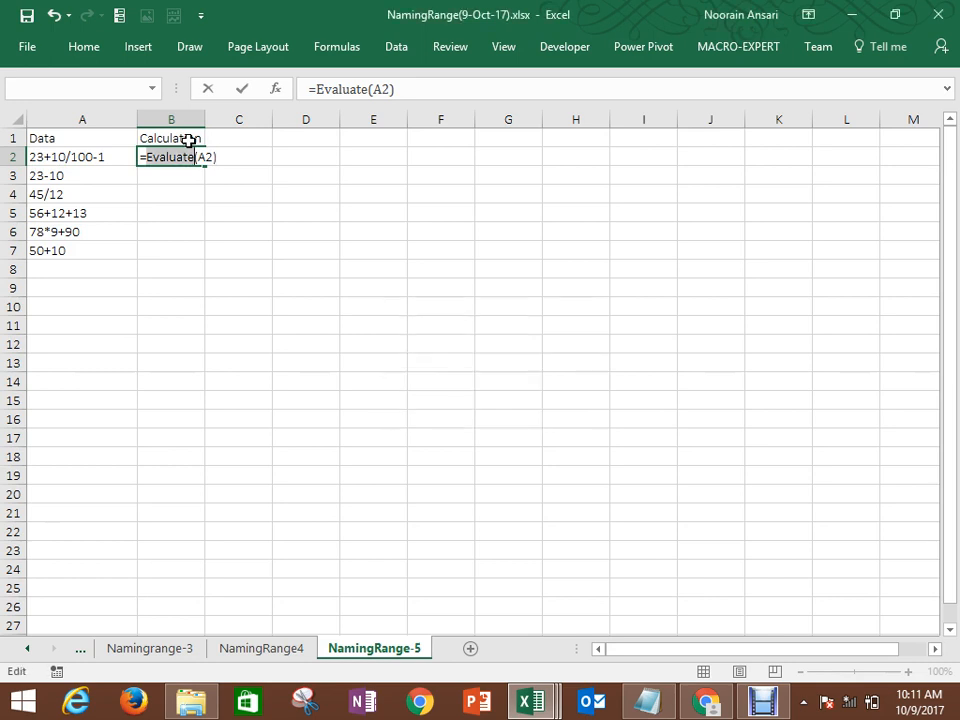
Step: Copy the formula text =Evaluate(A2), cancel the entry in B2 and place the text as a note in D2
key("Left")
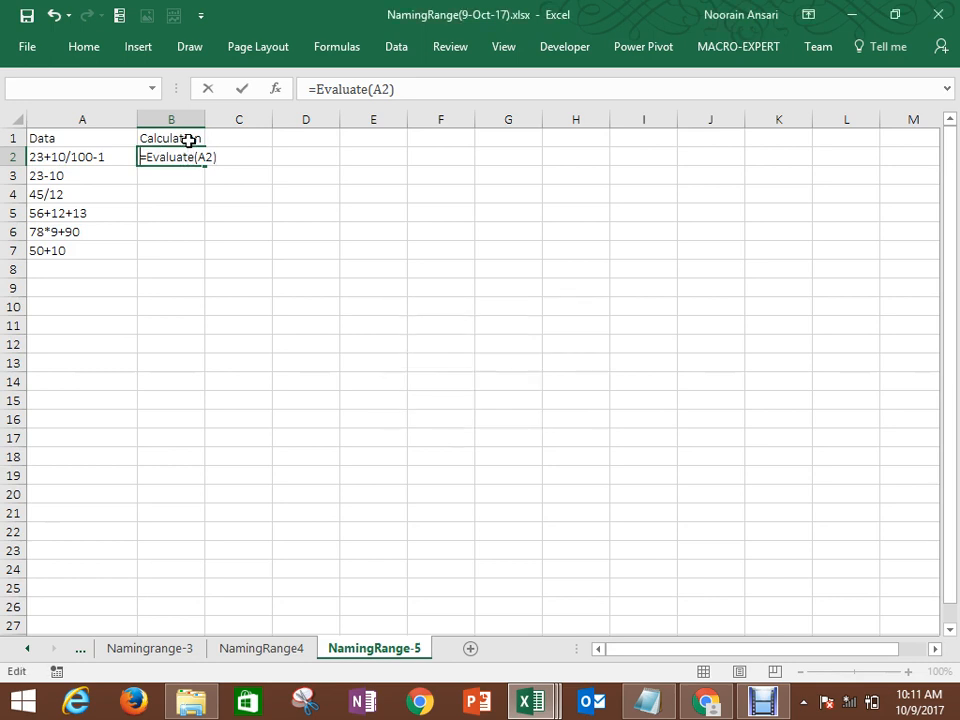
key("End")
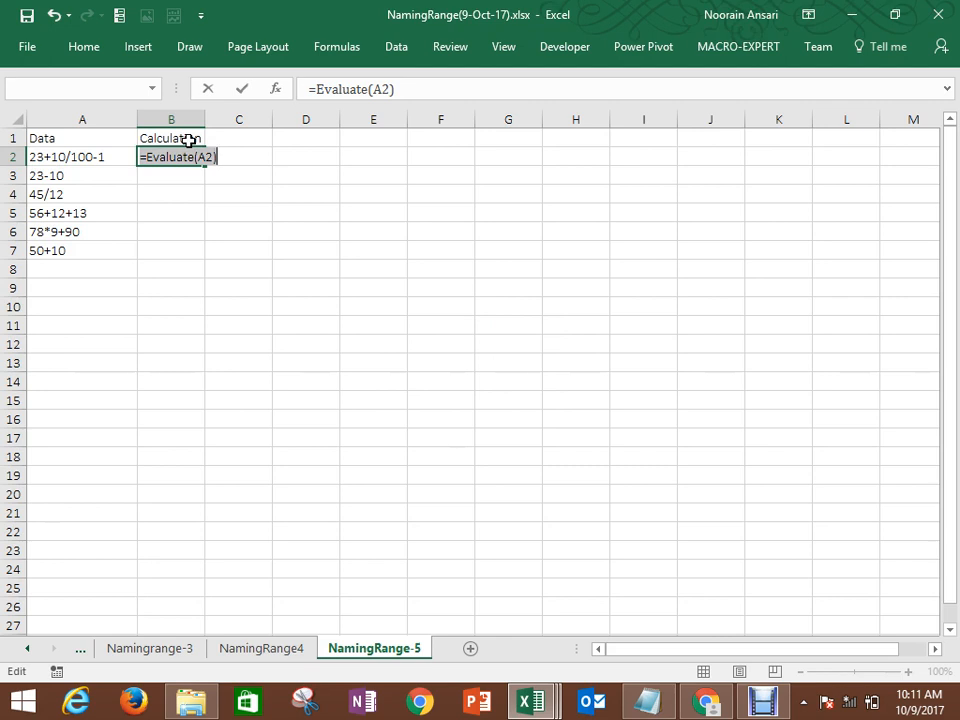
key("ctrl+c")
key("Escape")
key("Right")
key("Right")
key("ctrl+v")
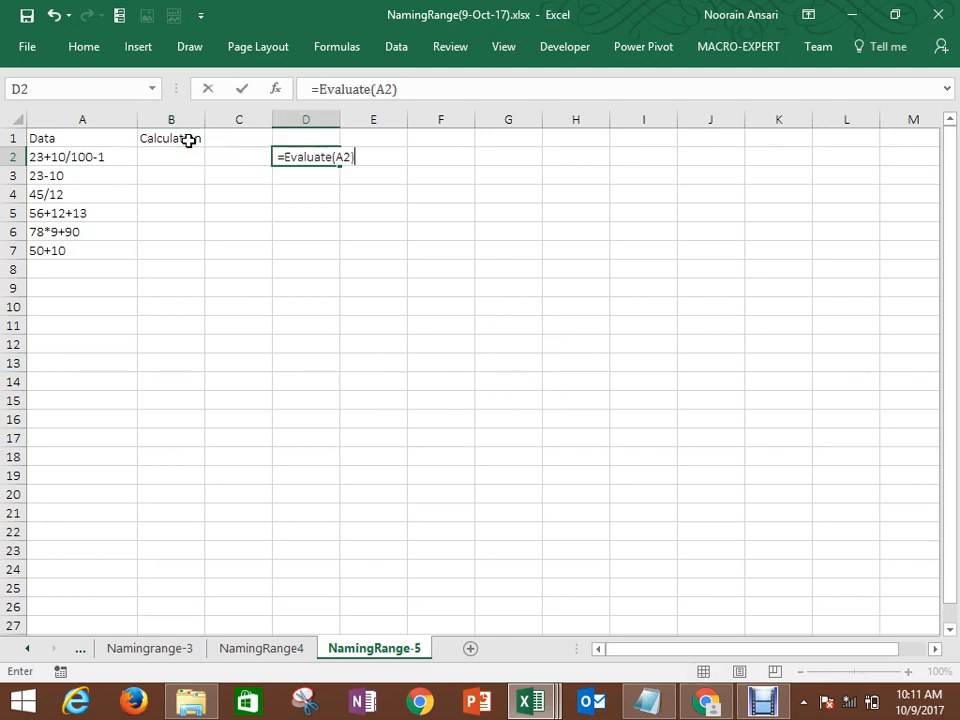
key("Up")
Step: With B2 selected, set up a new workbook-scoped name Calculate that refers to =Evaluate(A2)
key("Left")
key("Left")
key("Down")
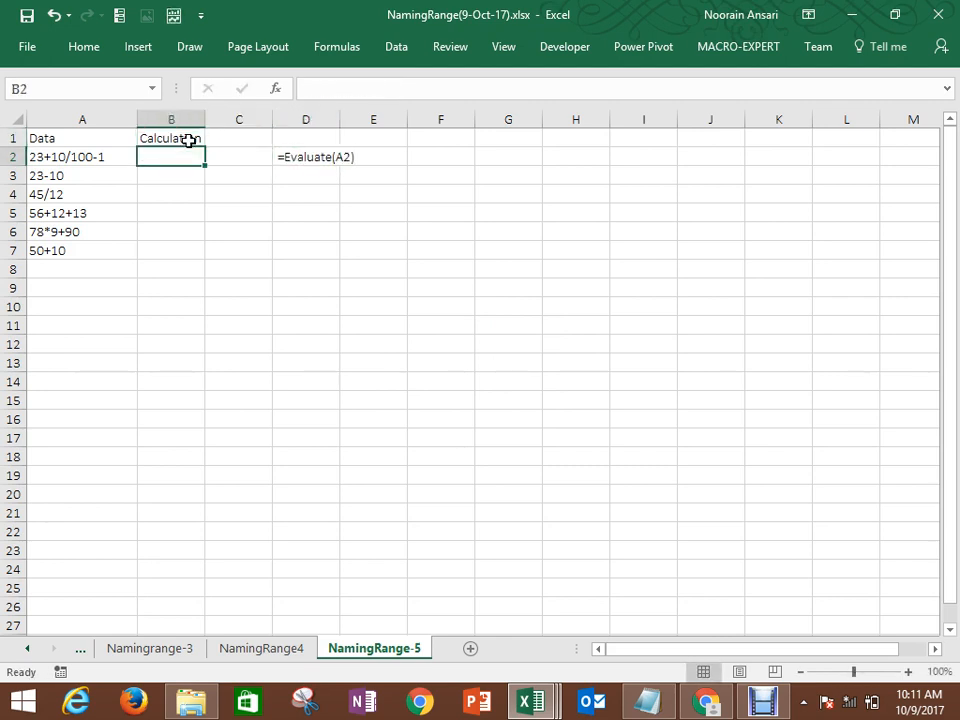
left_click(348, 50)
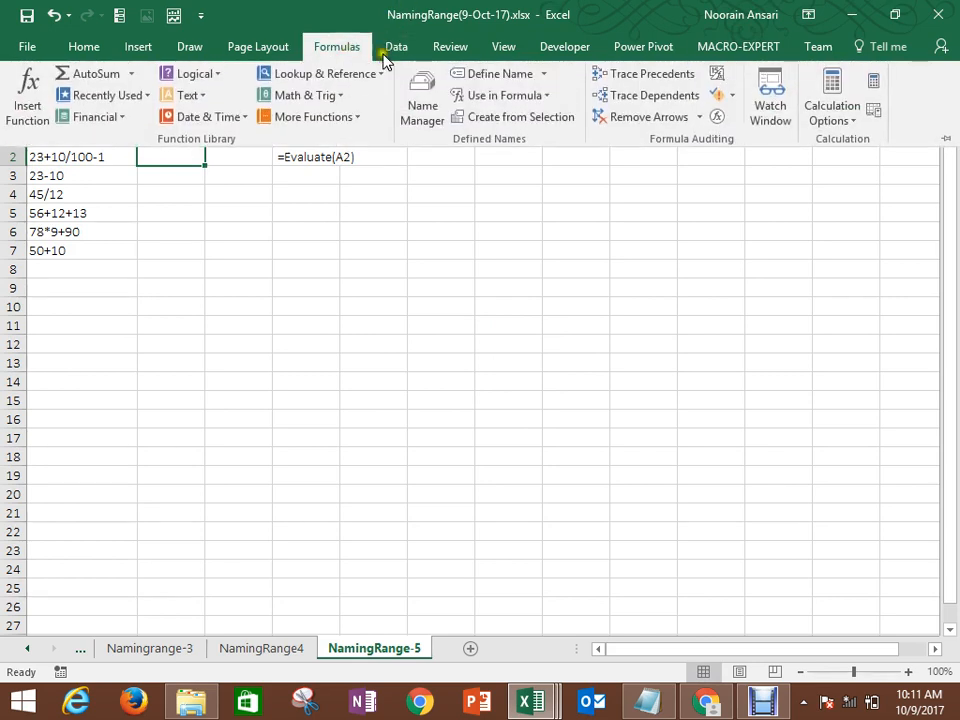
left_click(500, 76)
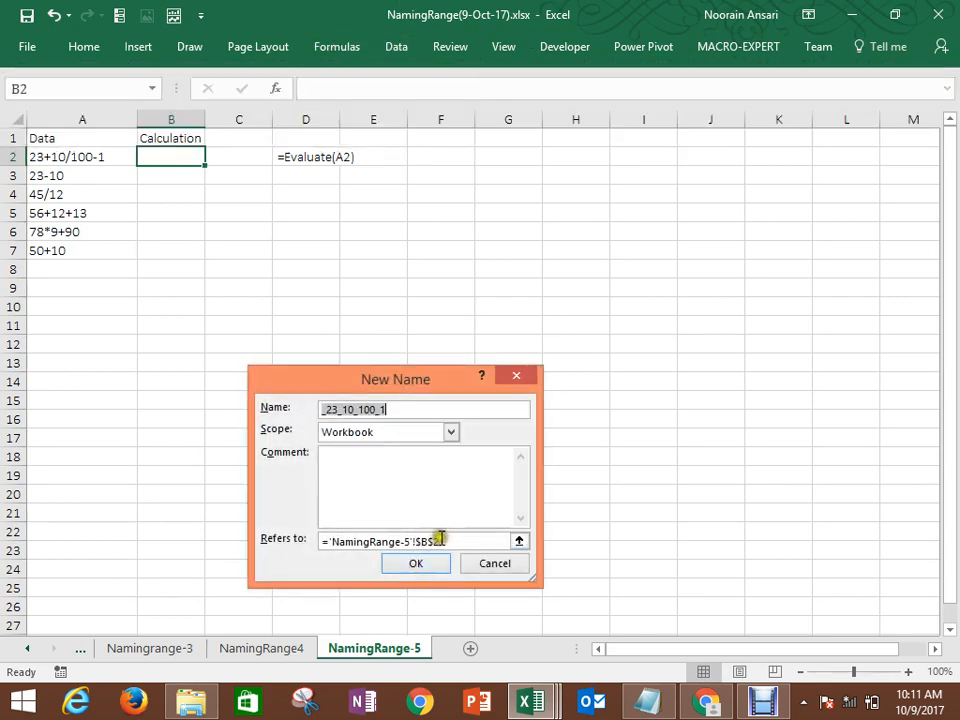
left_click_drag(445, 540, 294, 542)
key("ctrl+v")
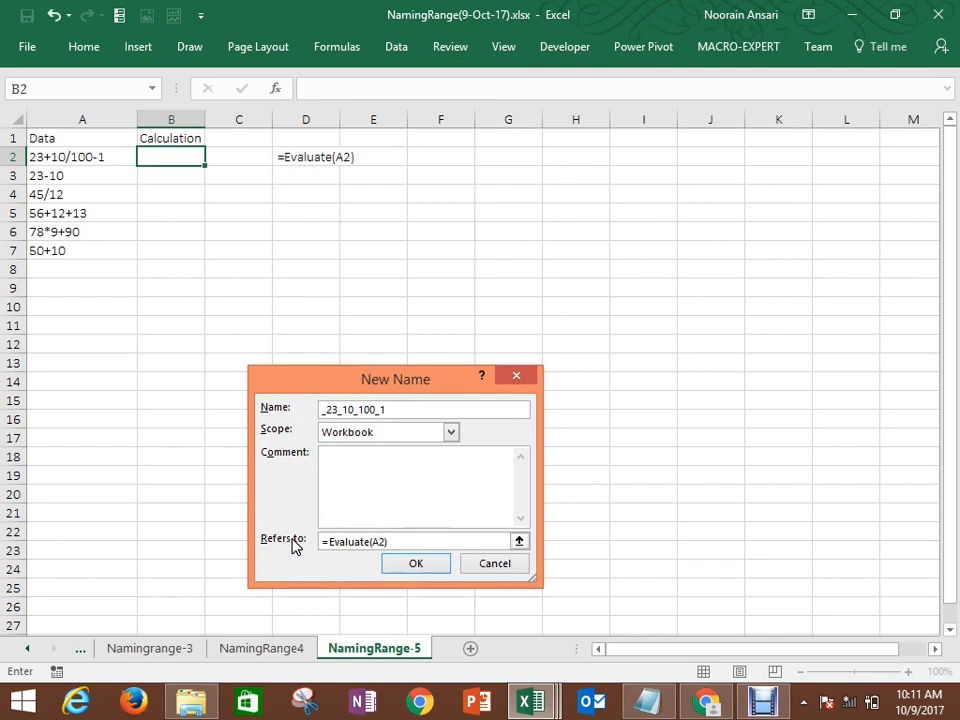
left_click_drag(452, 409, 245, 397)
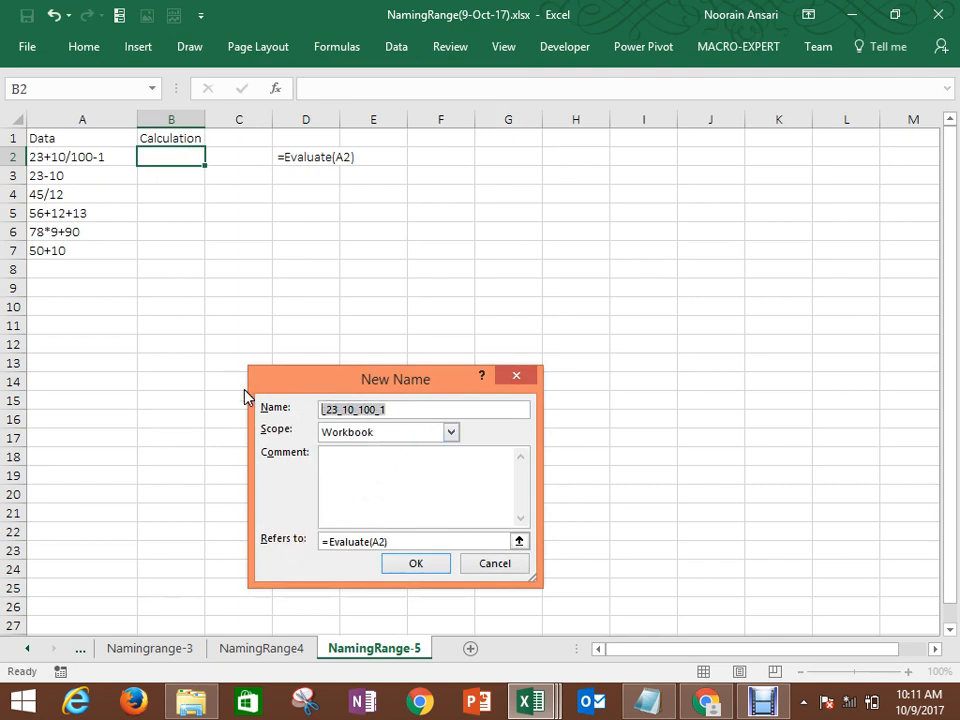
type("Calculate")
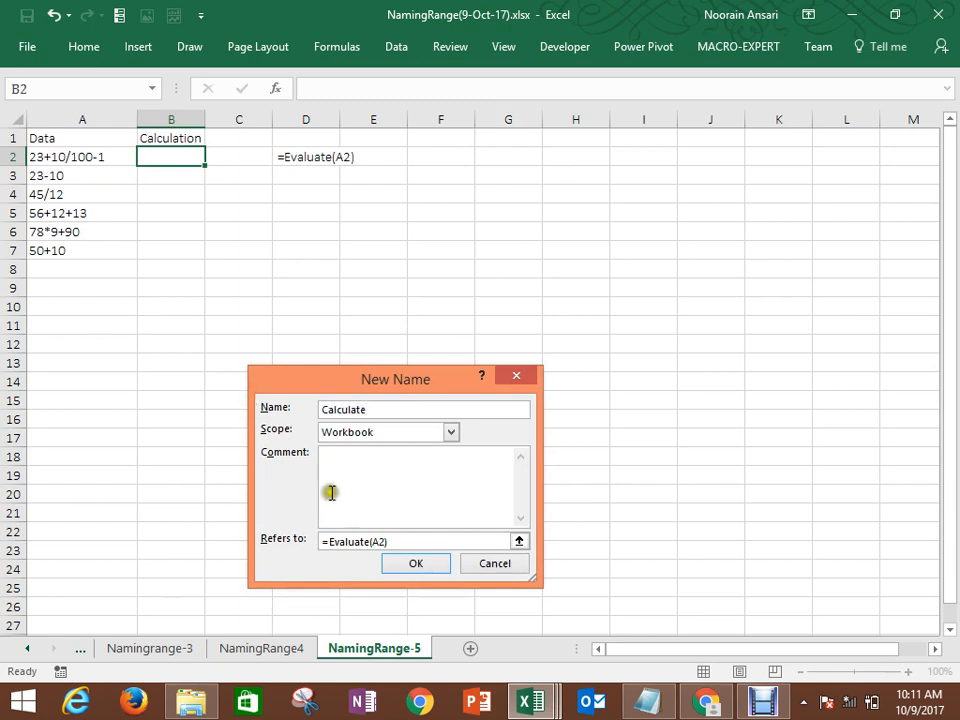
Step: Capture the New Name dialog with the Snipping Tool, confirming the name and pasting the image on the sheet at E8
left_click_drag(369, 384, 359, 210)
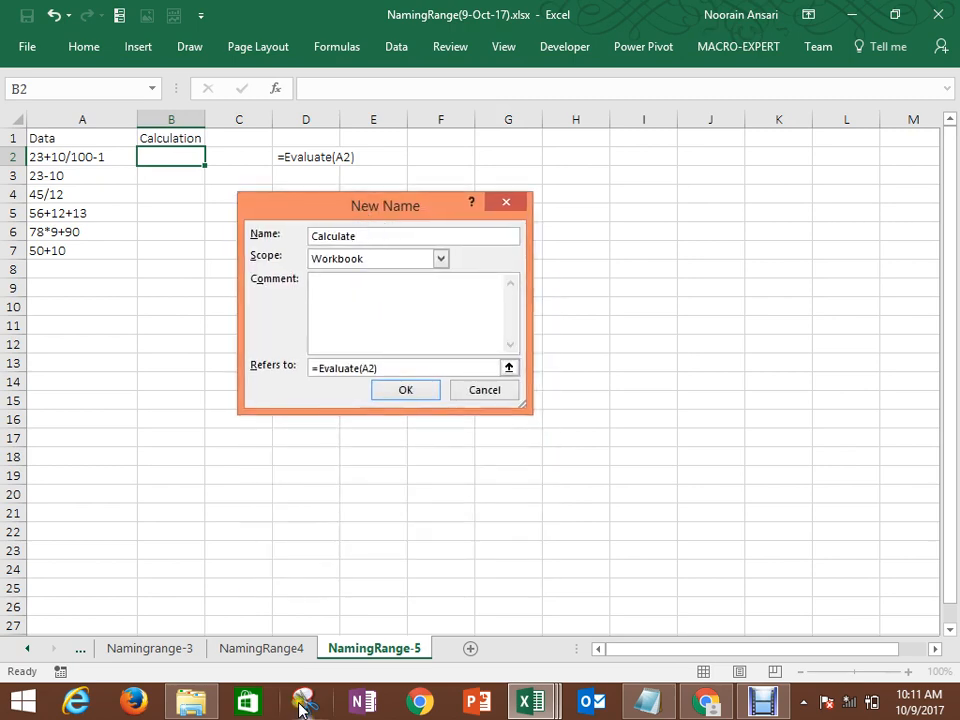
left_click(316, 702)
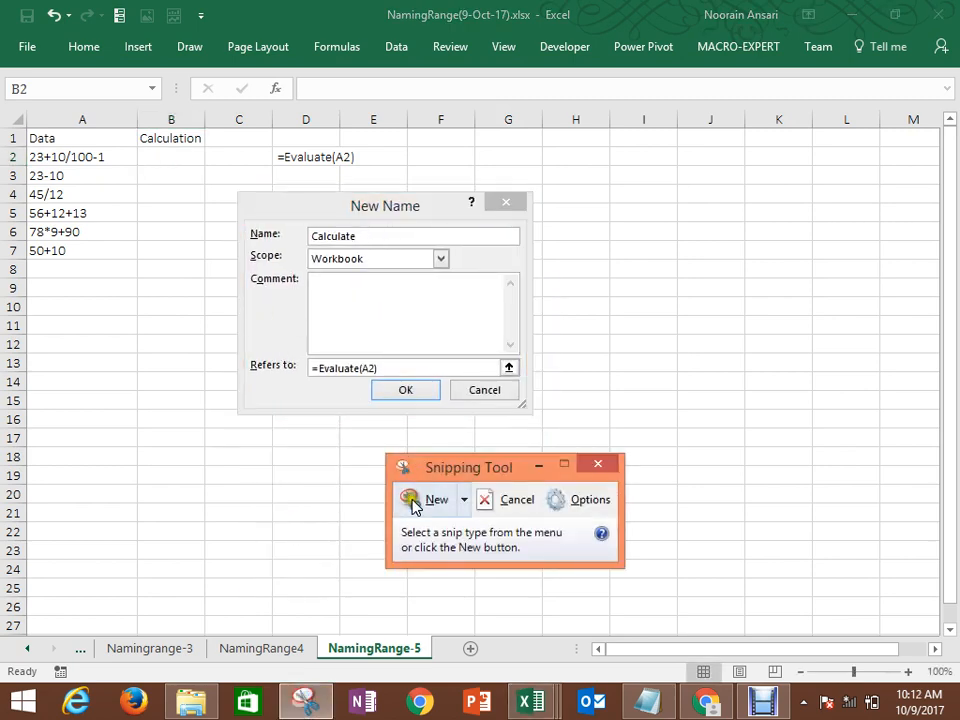
left_click(409, 500)
left_click_drag(237, 190, 536, 422)
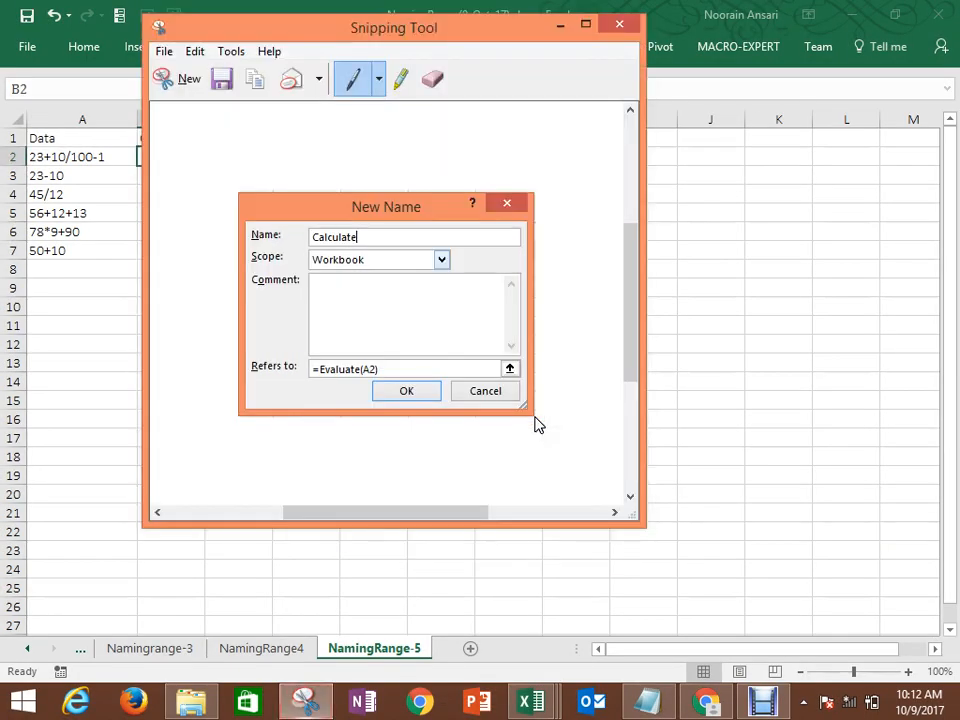
left_click(622, 22)
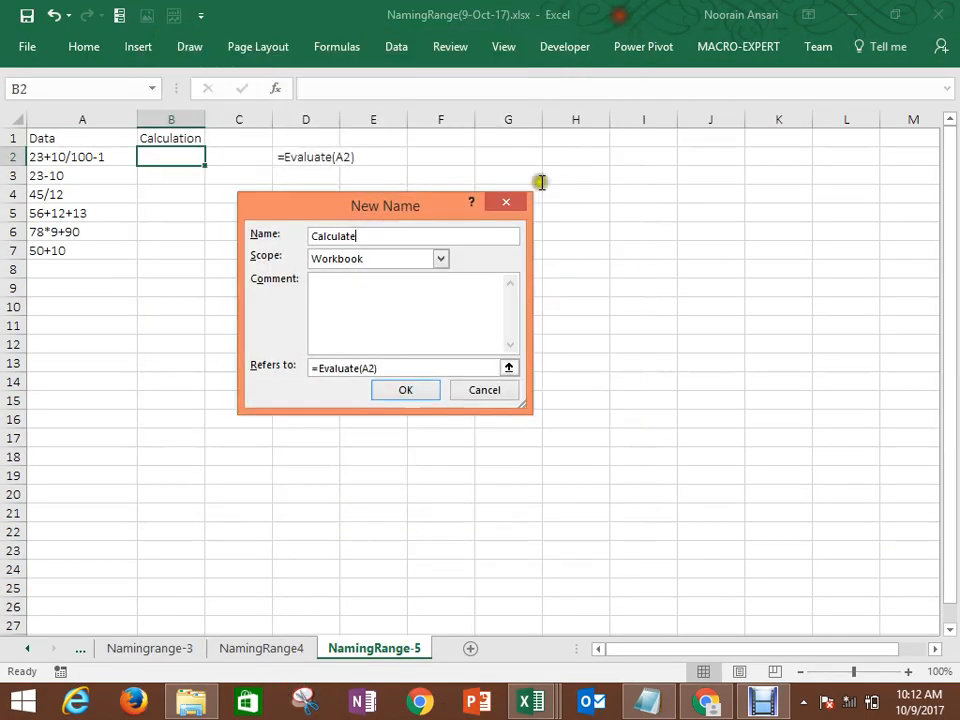
left_click(405, 390)
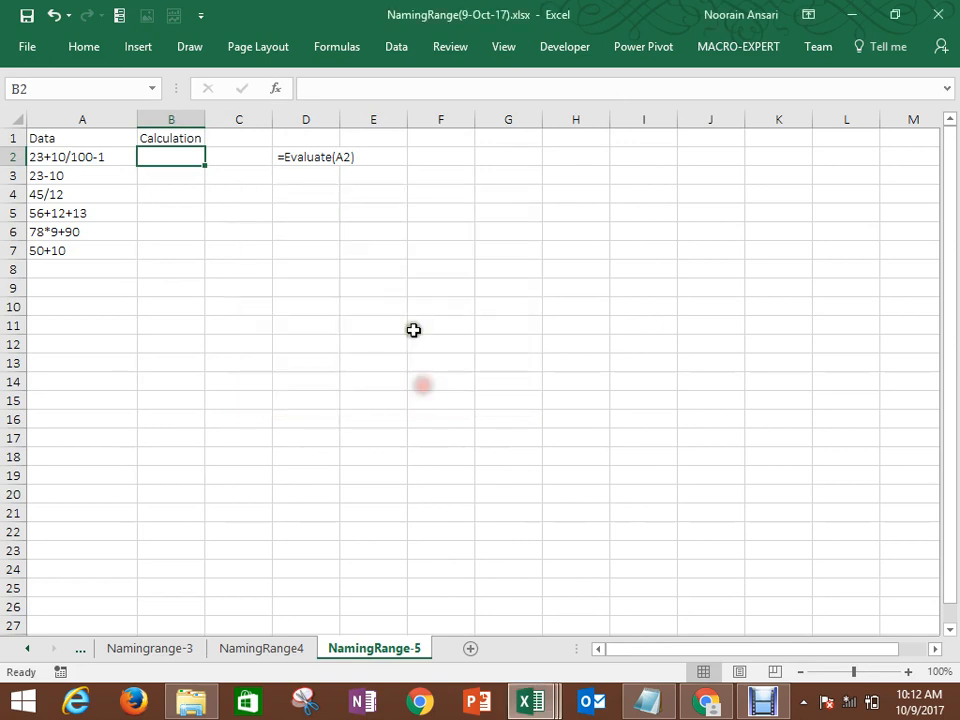
left_click(359, 261)
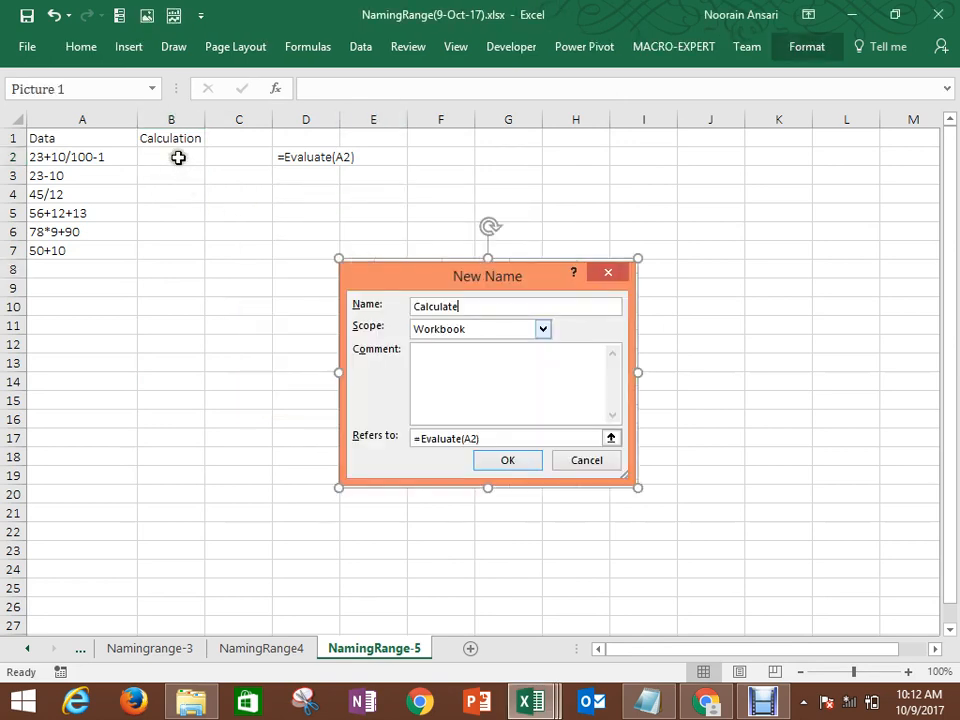
Step: Enter =Calculate in B2 and fill the formula down through B7 to evaluate all expressions in the Data column
left_click(178, 157)
type("=Cal")
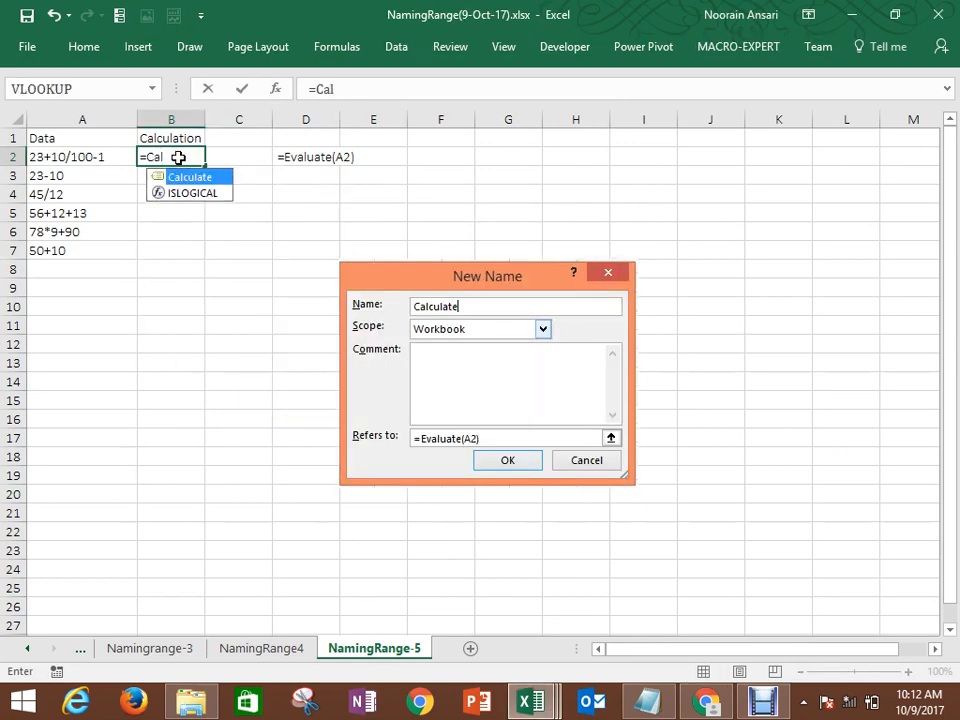
key("Tab")
key("Return")
key("Left")
key("ctrl+Down")
key("Right")
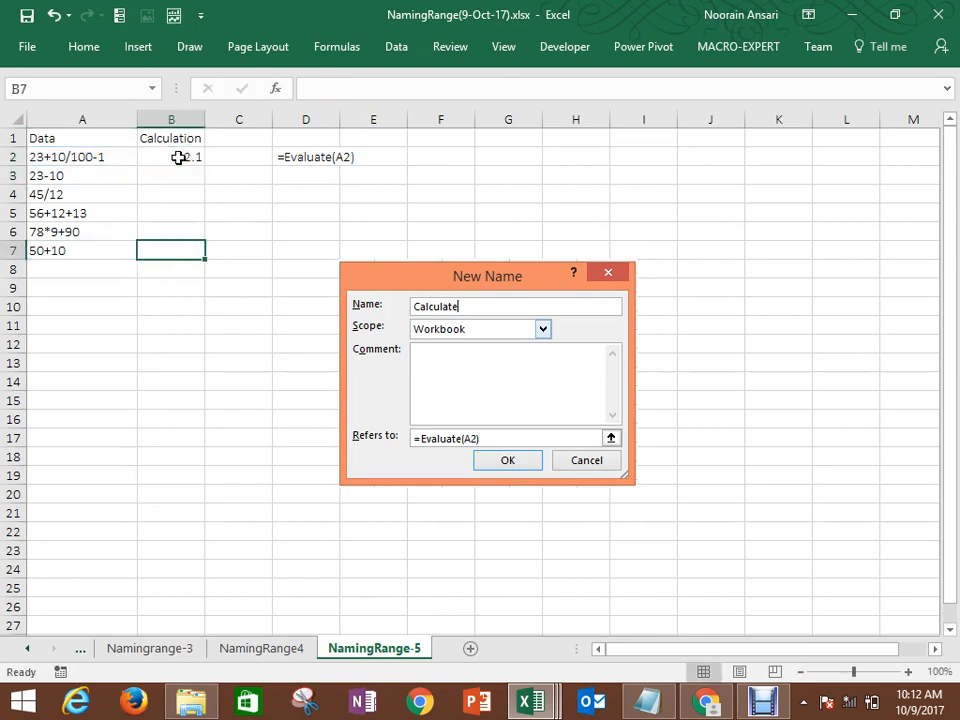
key("ctrl+shift+Up")
key("ctrl+d")
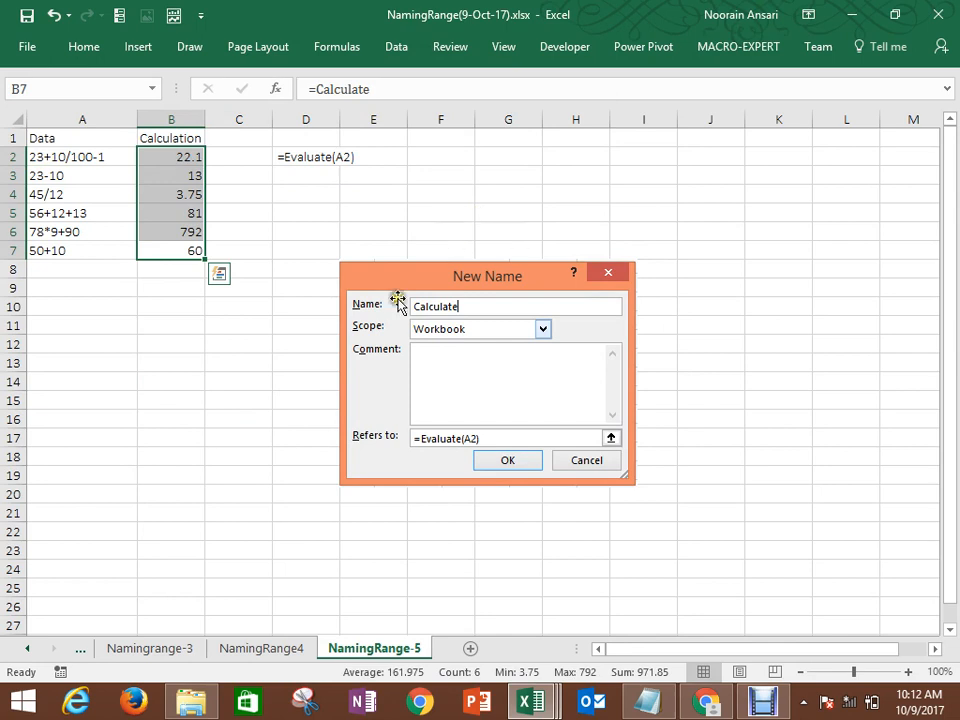
left_click(189, 161)
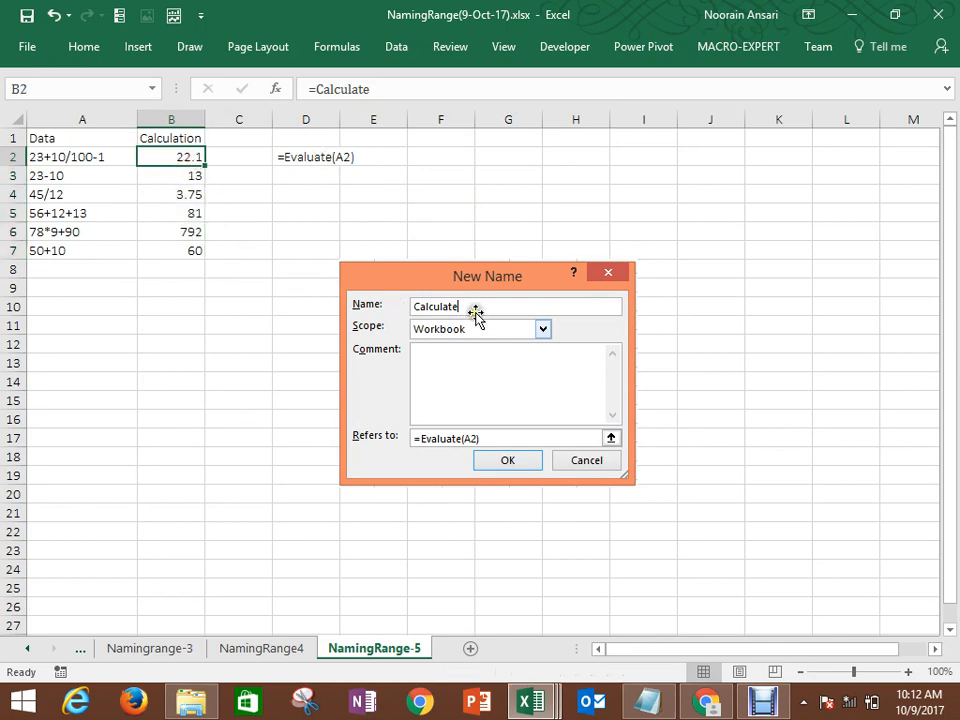
key("Return")
Step: Add a new worksheet after NamingRange-5 and rename it NamingRange-6
left_click(469, 648)
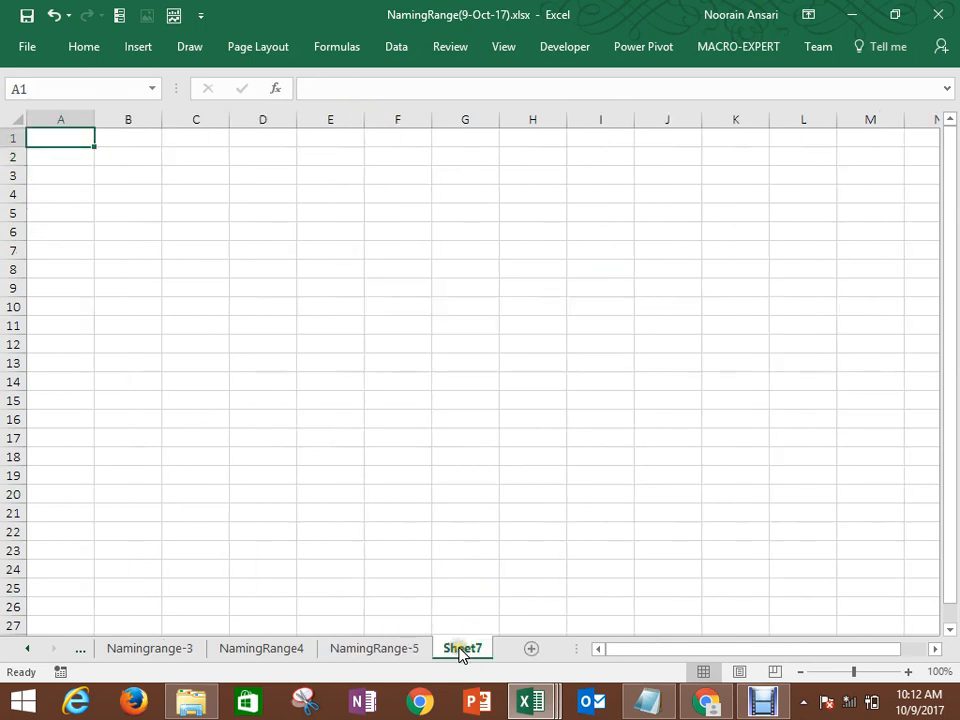
left_click(276, 220)
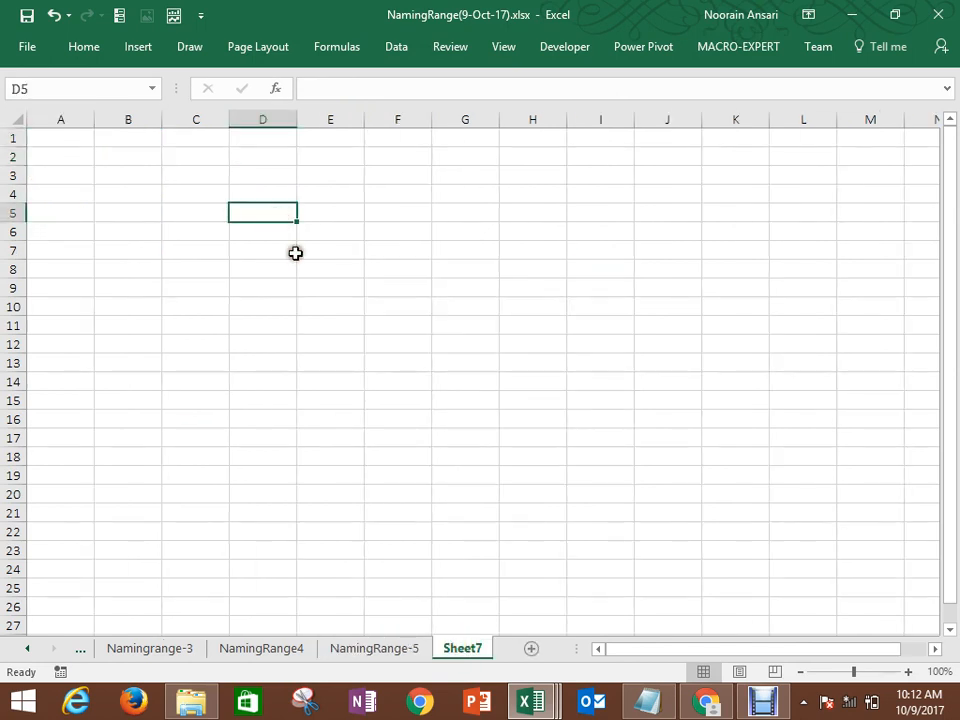
right_click(469, 647)
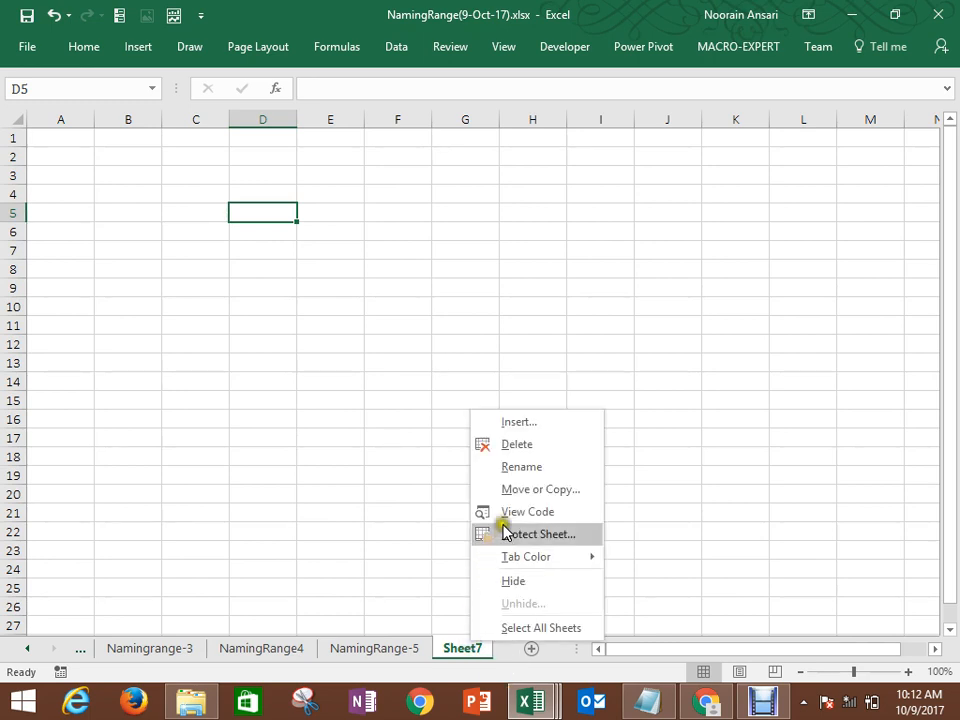
left_click(520, 470)
type("NamingRange-6")
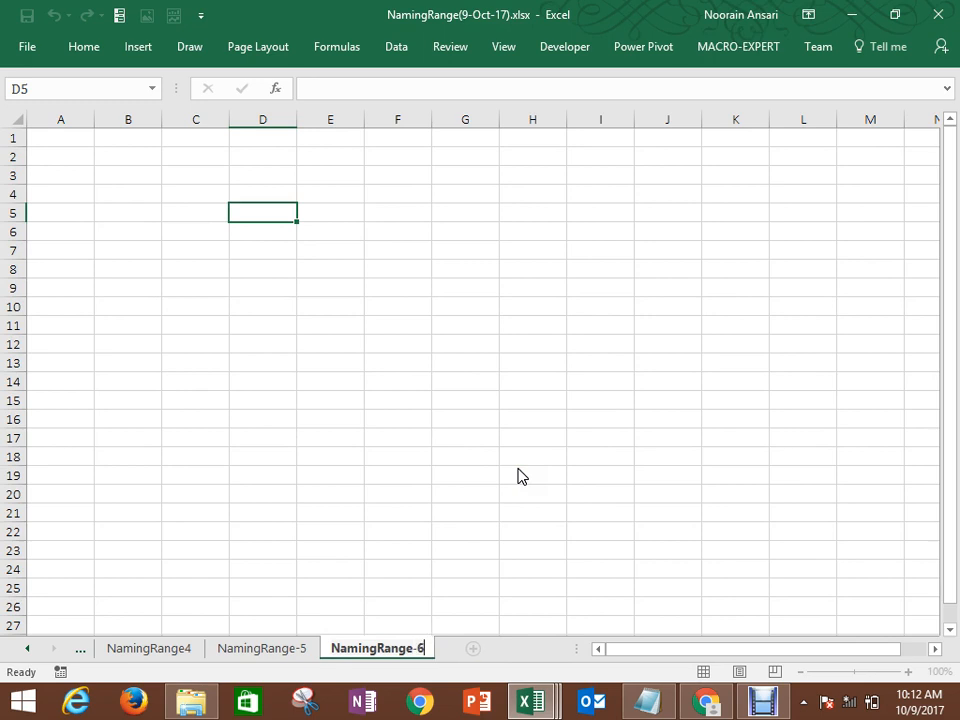
left_click(336, 285)
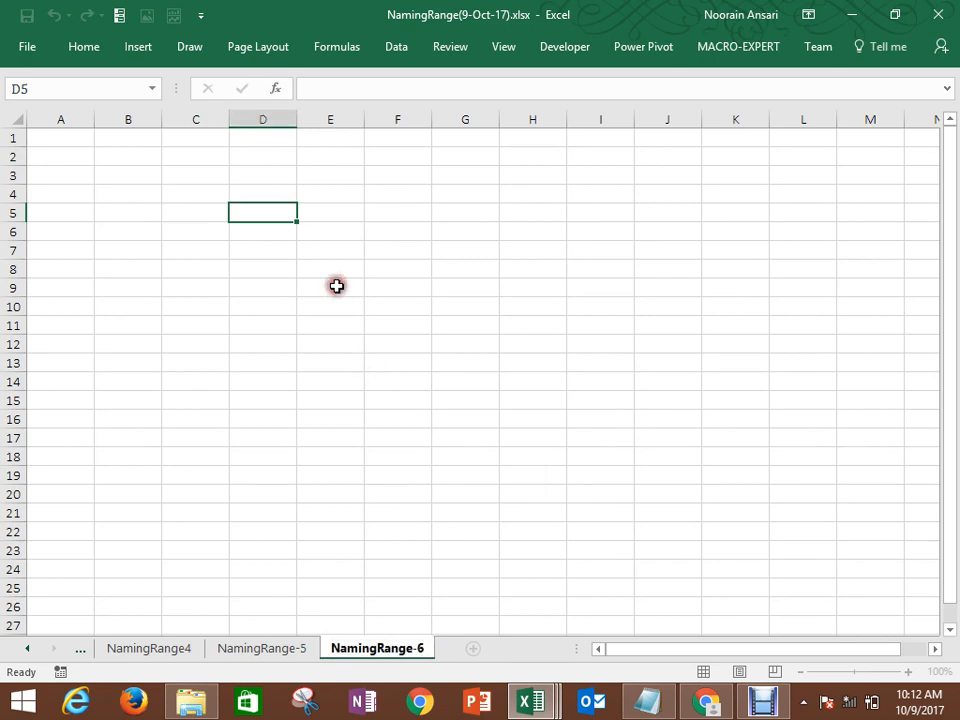
Step: Paste the full list of the workbook's defined names with their references into NamingRange-6, starting at E9
left_click(352, 50)
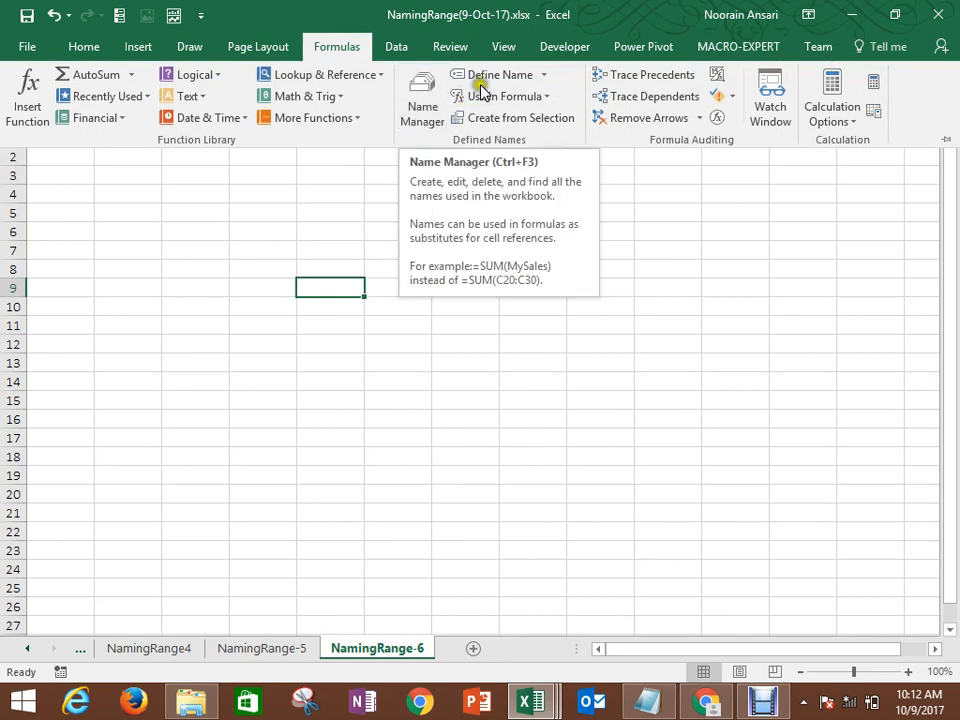
left_click(546, 99)
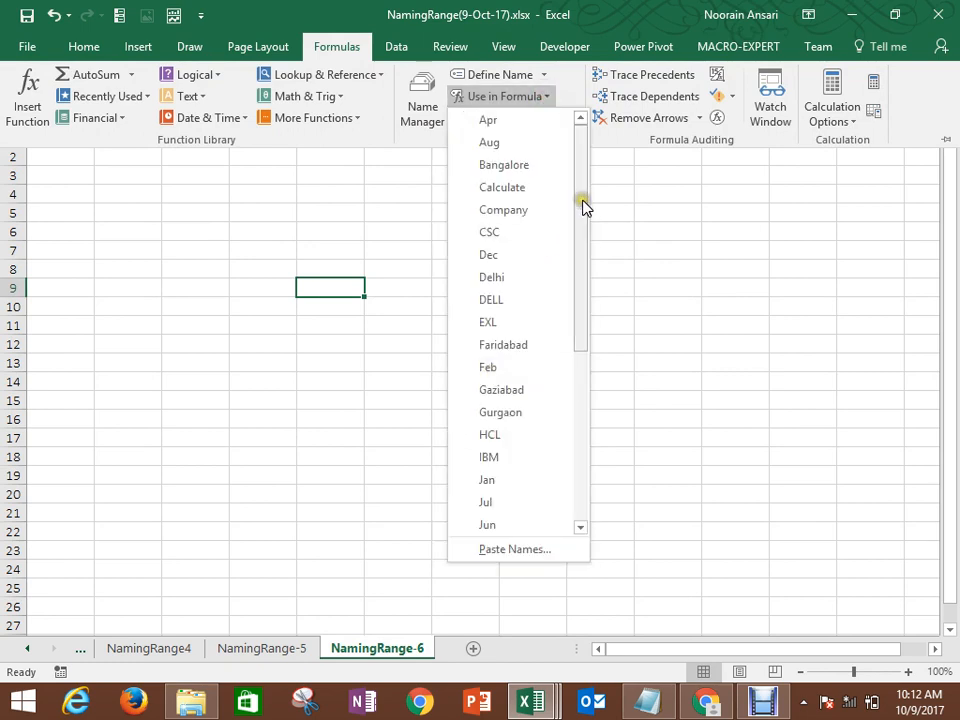
left_click_drag(583, 206, 561, 499)
left_click(506, 548)
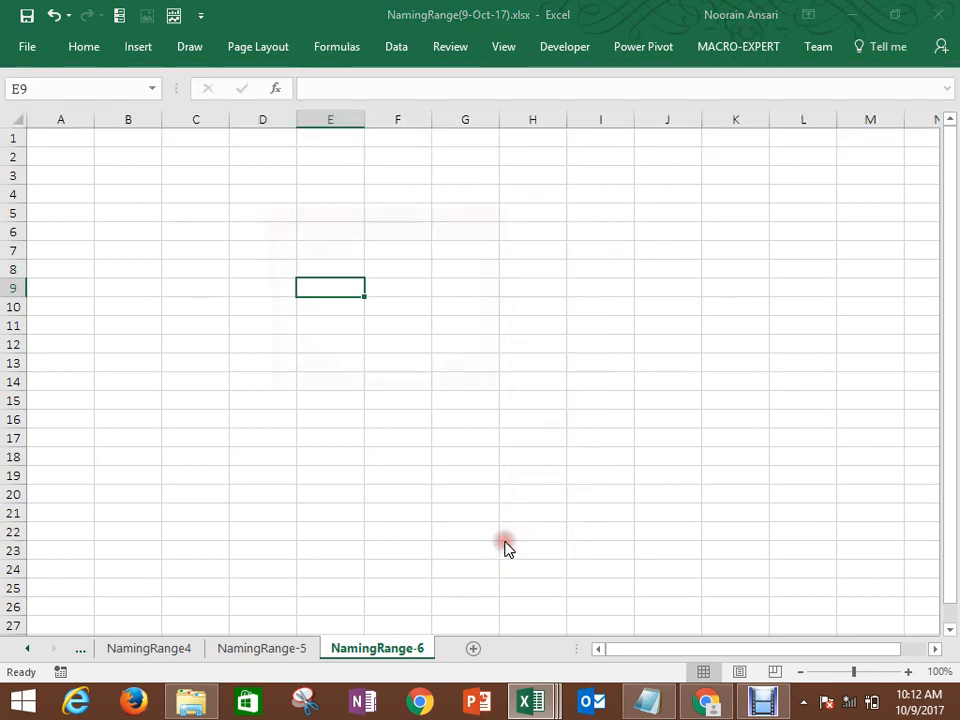
left_click(388, 377)
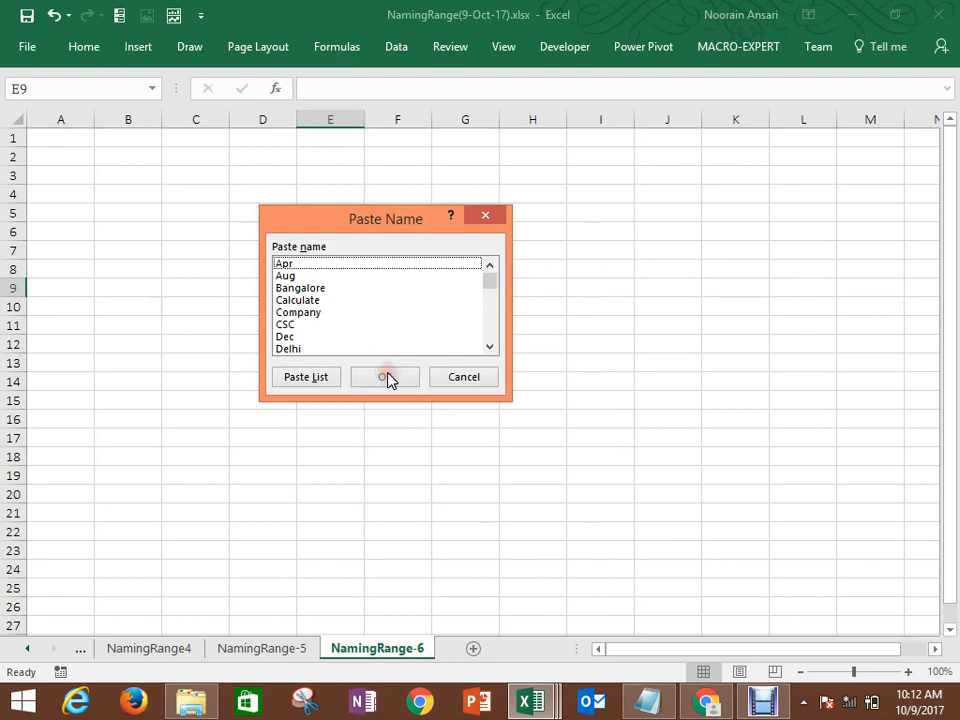
left_click(309, 378)
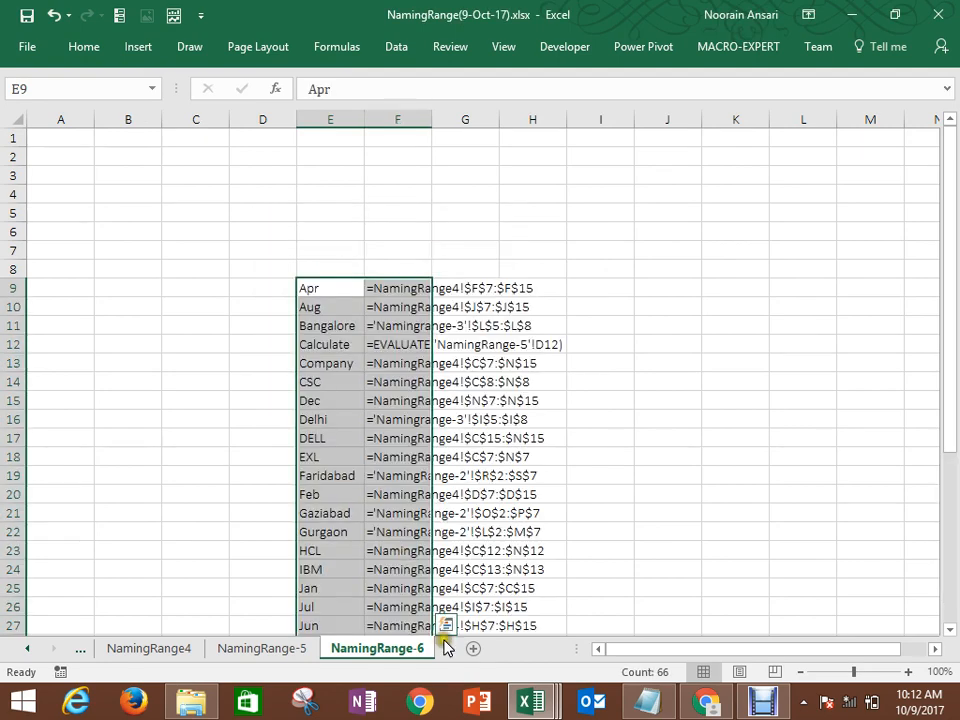
Step: Add another worksheet after NamingRange-6 and rename it HomeTask
left_click(473, 648)
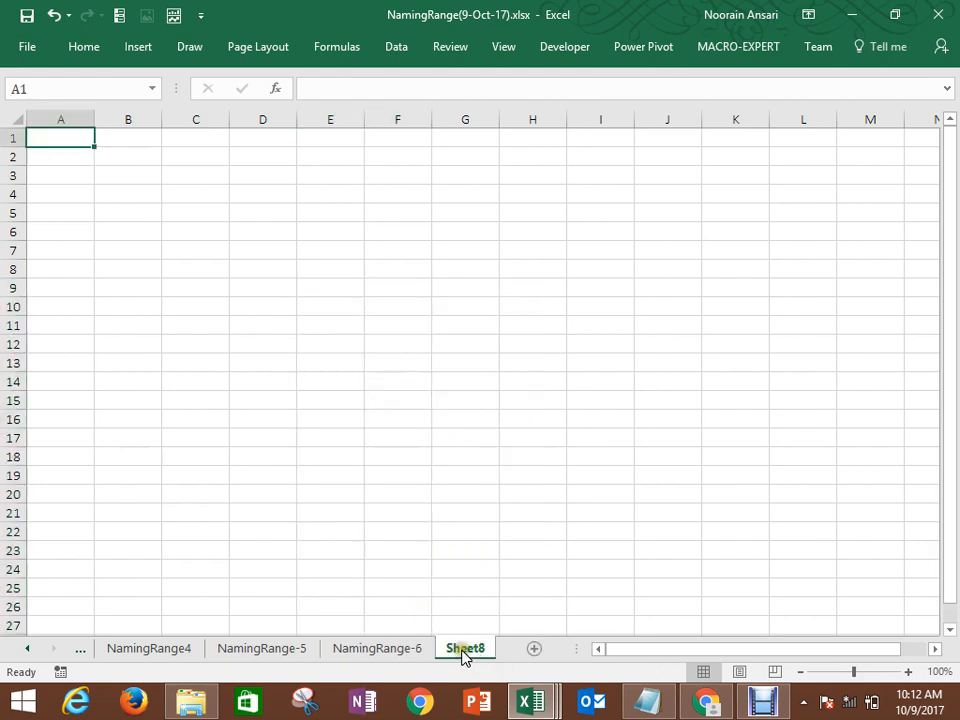
right_click(465, 652)
left_click(516, 478)
type("H")
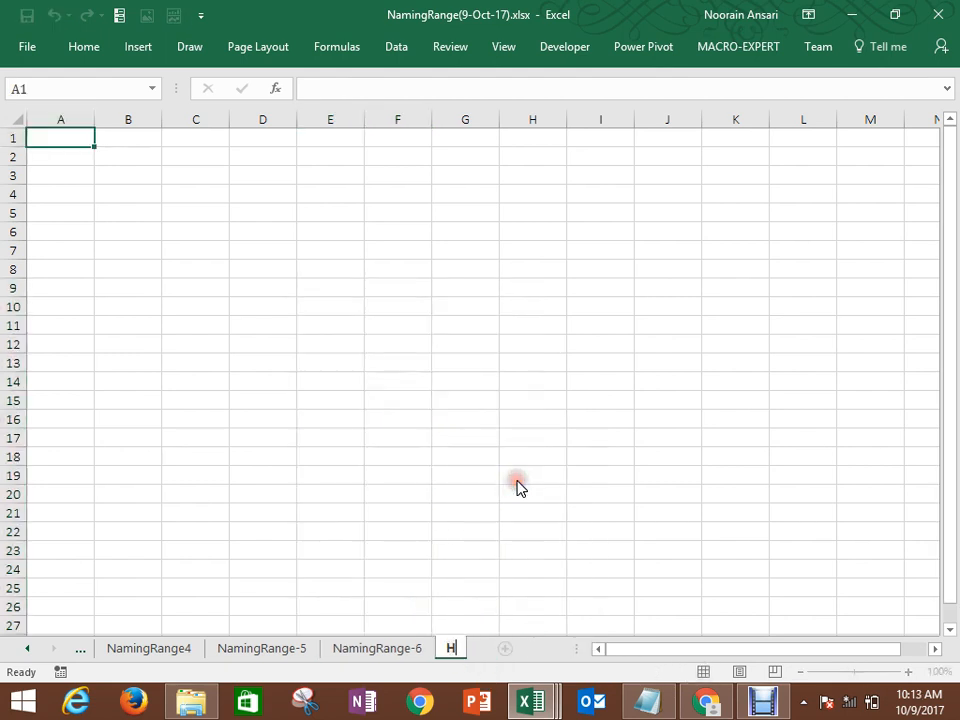
type("omeTask")
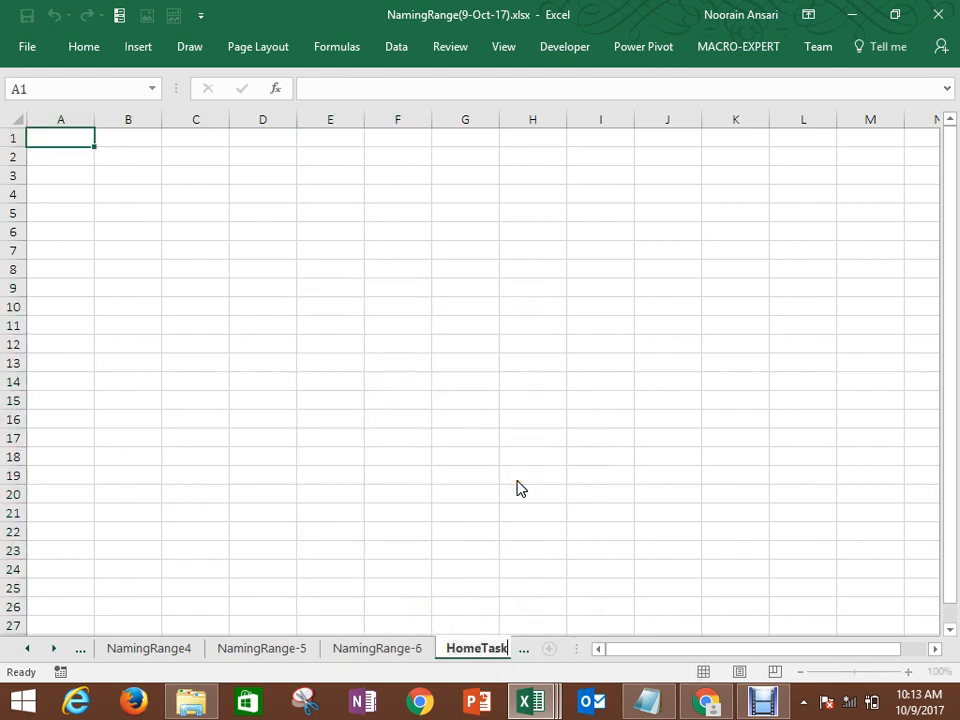
key("Return")
left_click(301, 270)
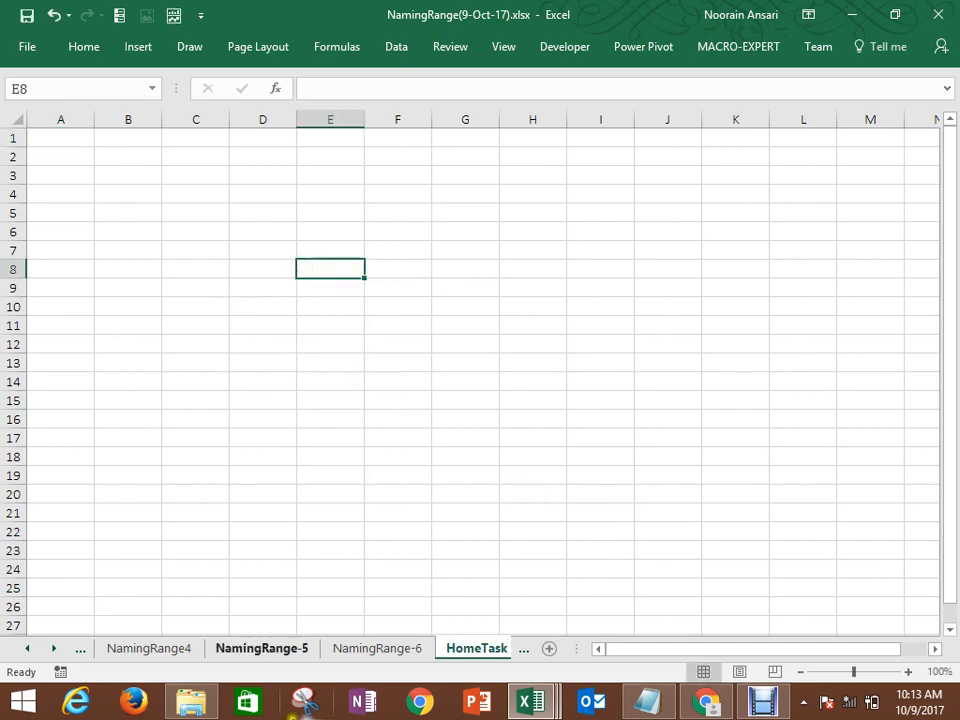
Step: Copy the whole Q1 validation exercise sheet from the Naming range.xlsm workbook and paste it into HomeTask at A1
left_click(192, 702)
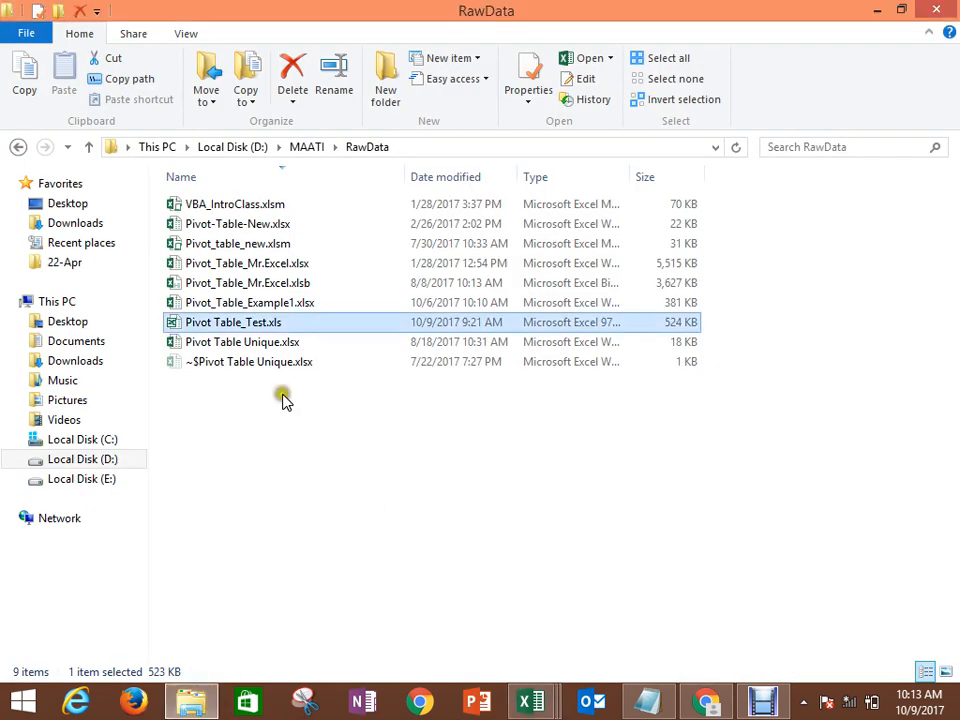
left_click(535, 704)
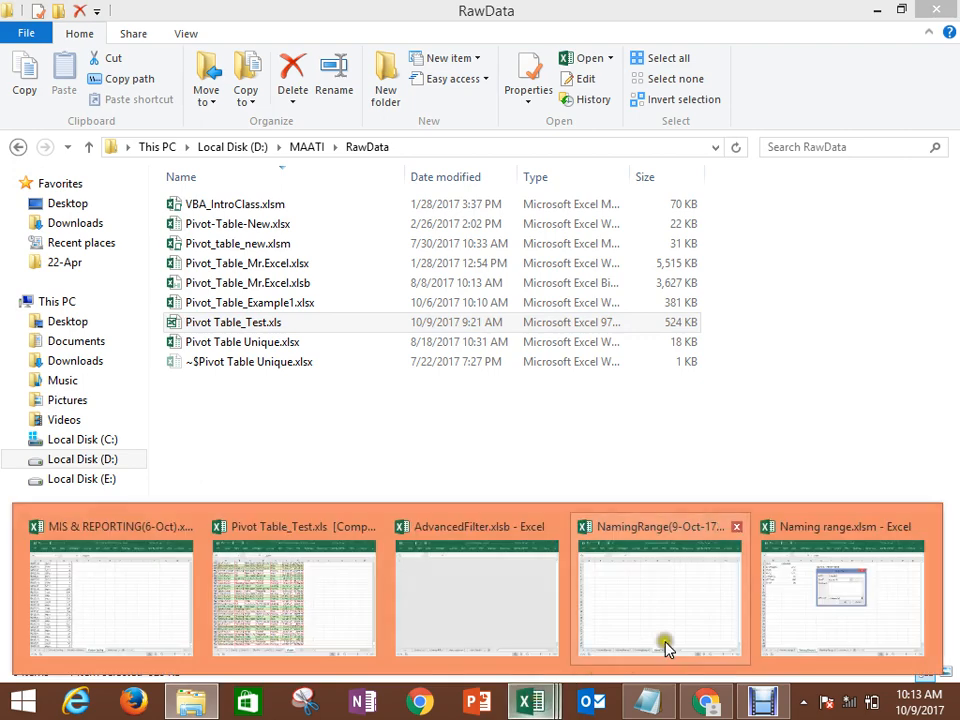
mouse_move(815, 601)
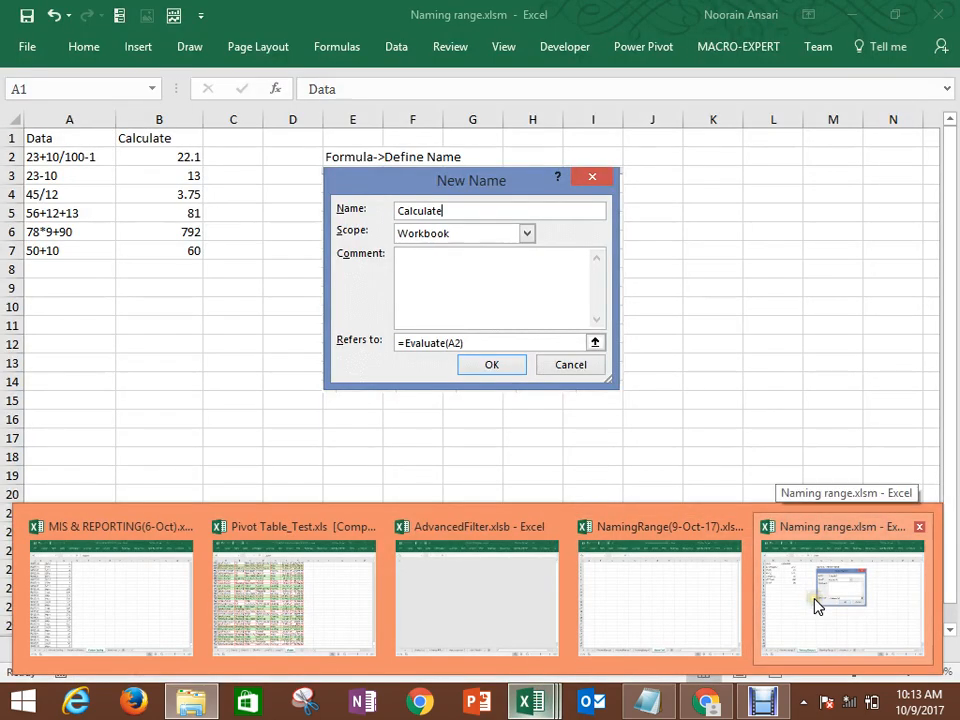
left_click(800, 601)
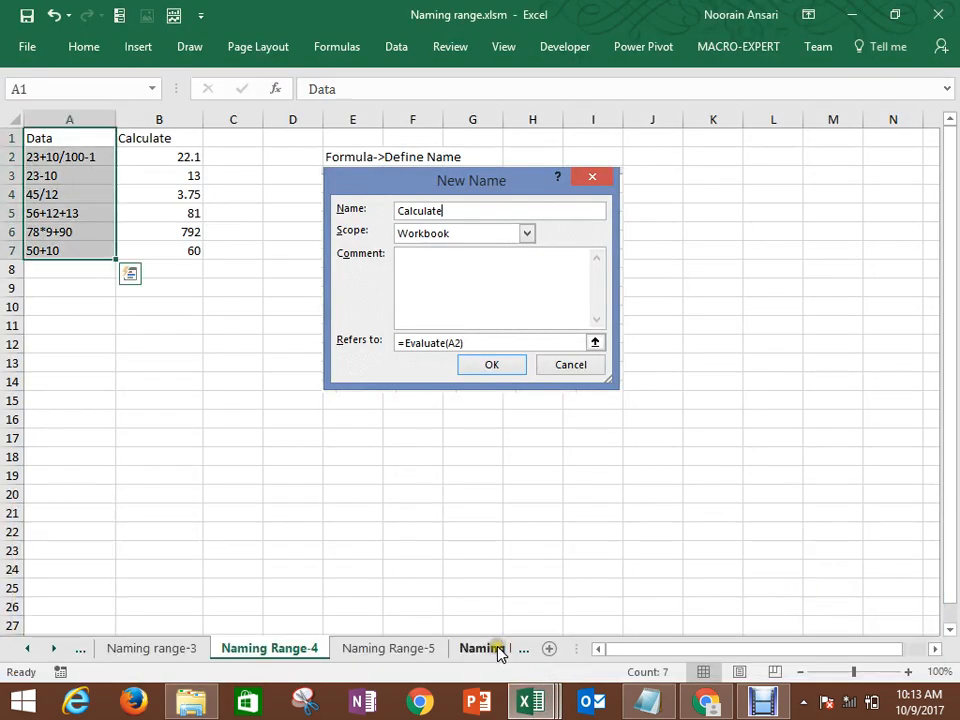
left_click(497, 651)
left_click(511, 649)
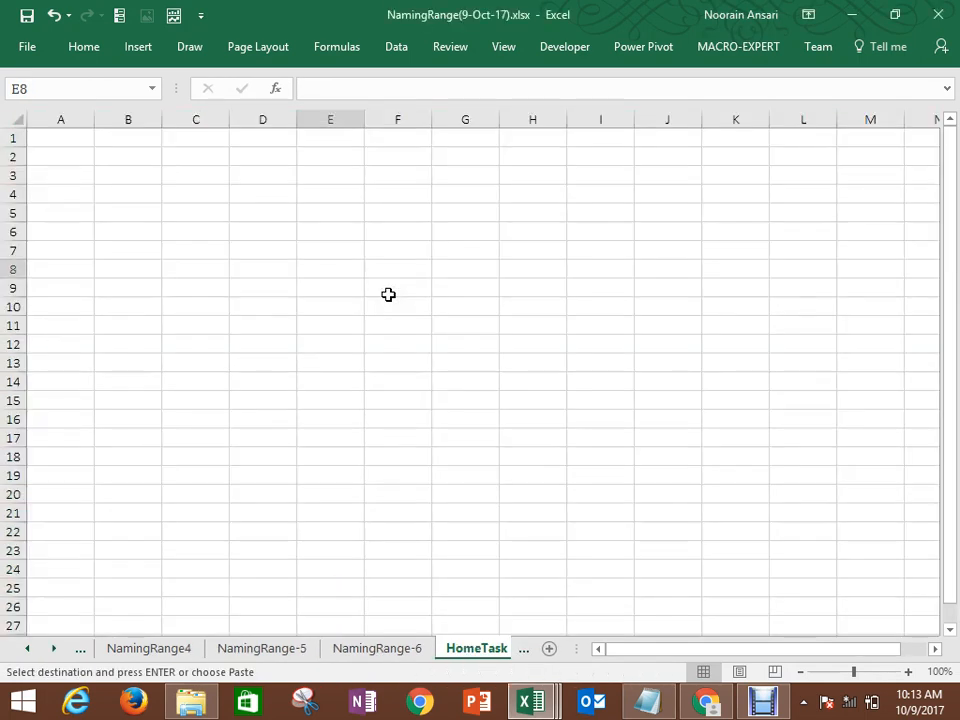
key("ctrl+a")
key("ctrl+v")
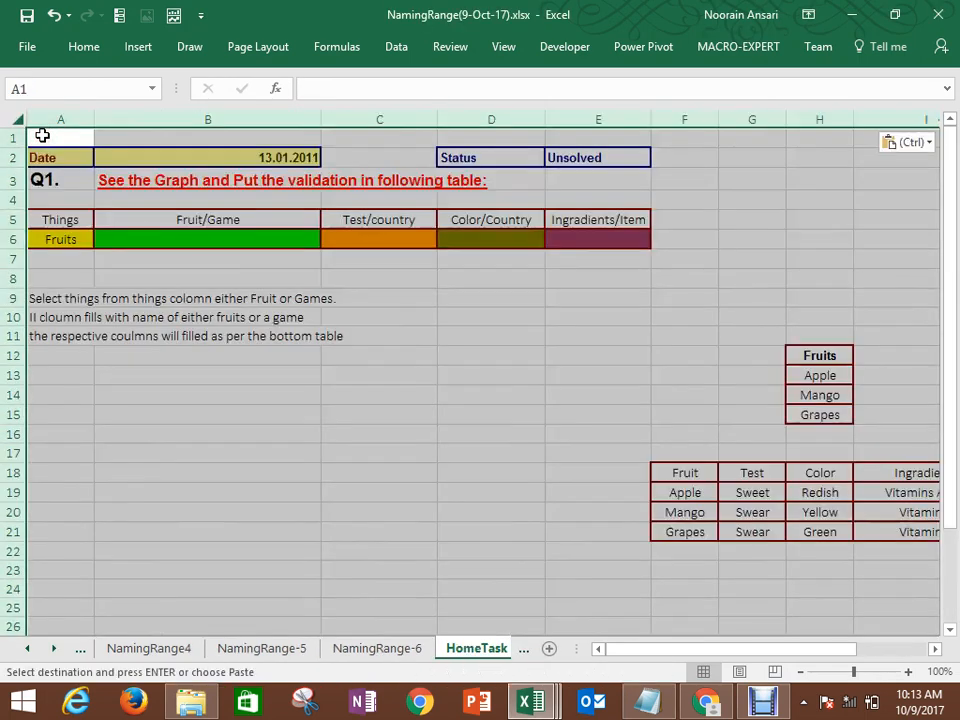
left_click(342, 371)
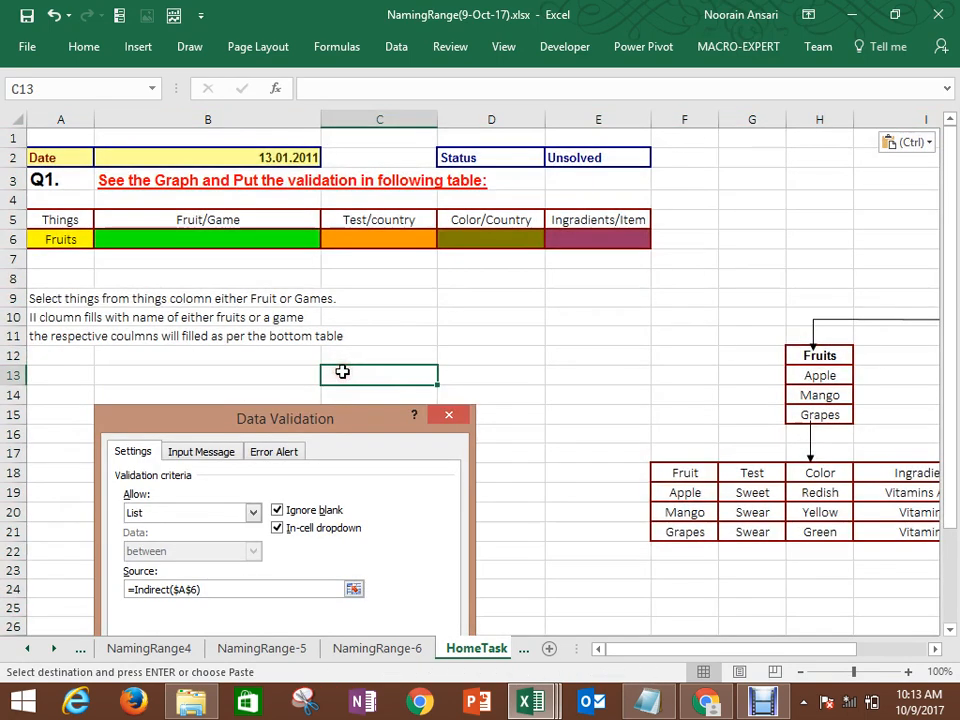
Step: Examine the exercise diagram on HomeTask, tracing how the Things list in J7:J8 branches to the Fruits and Games lists
key("Right")
key("Right")
key("Right")
key("Right")
key("Right")
key("Right")
key("Right")
key("Right")
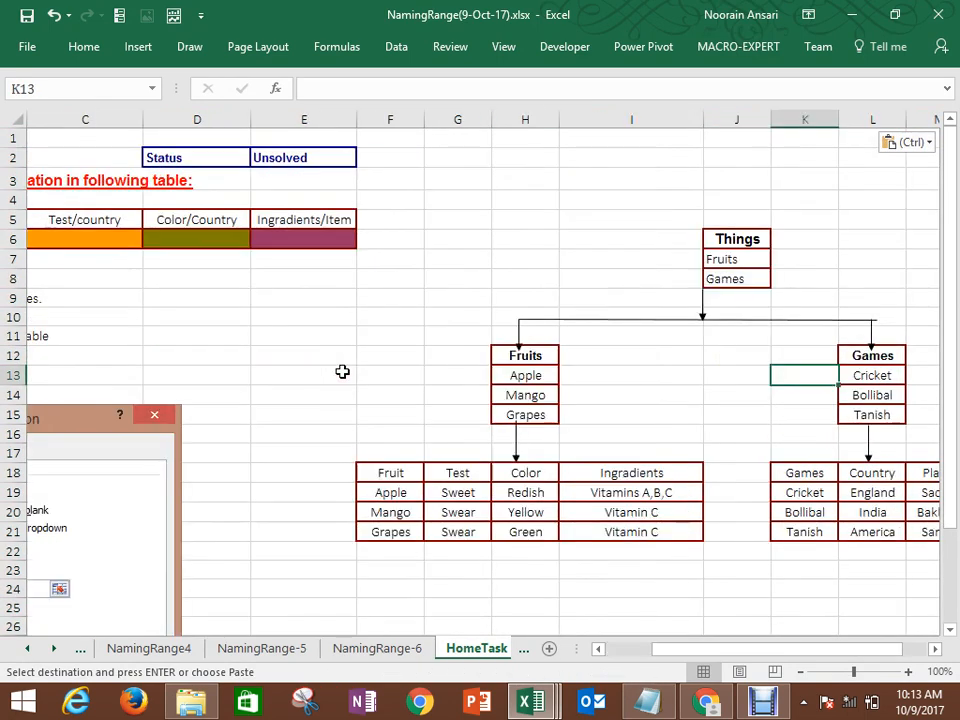
key("Left")
key("Up")
key("Up")
key("Up")
key("Up")
key("Up")
key("Up")
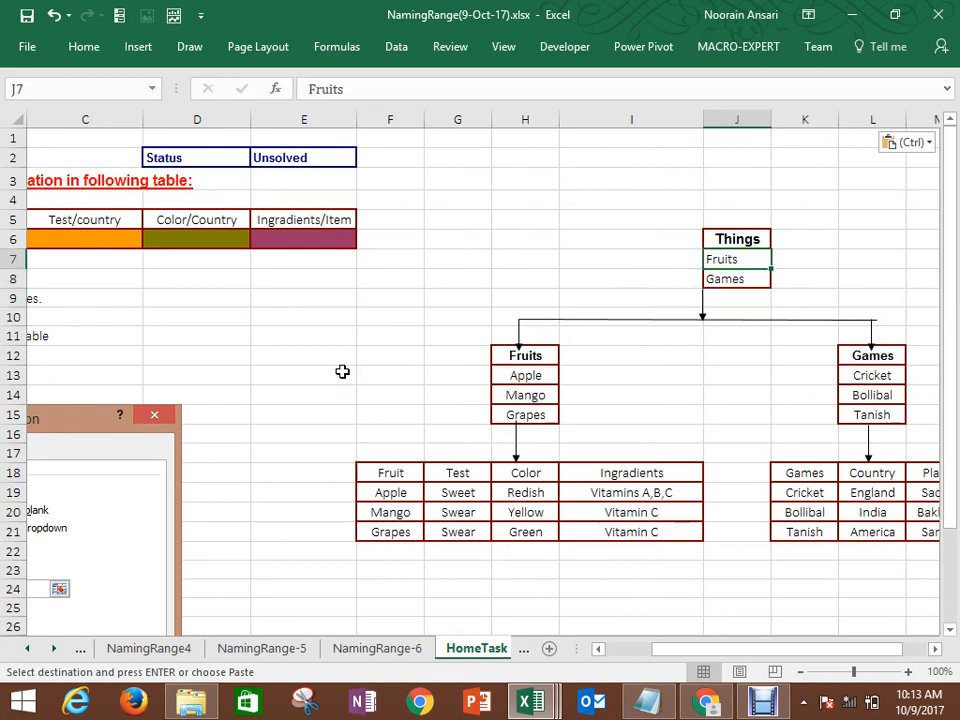
key("Down")
key("Down")
key("Down")
key("Down")
key("Down")
key("Down")
key("Down")
key("Down")
key("Left")
key("Up")
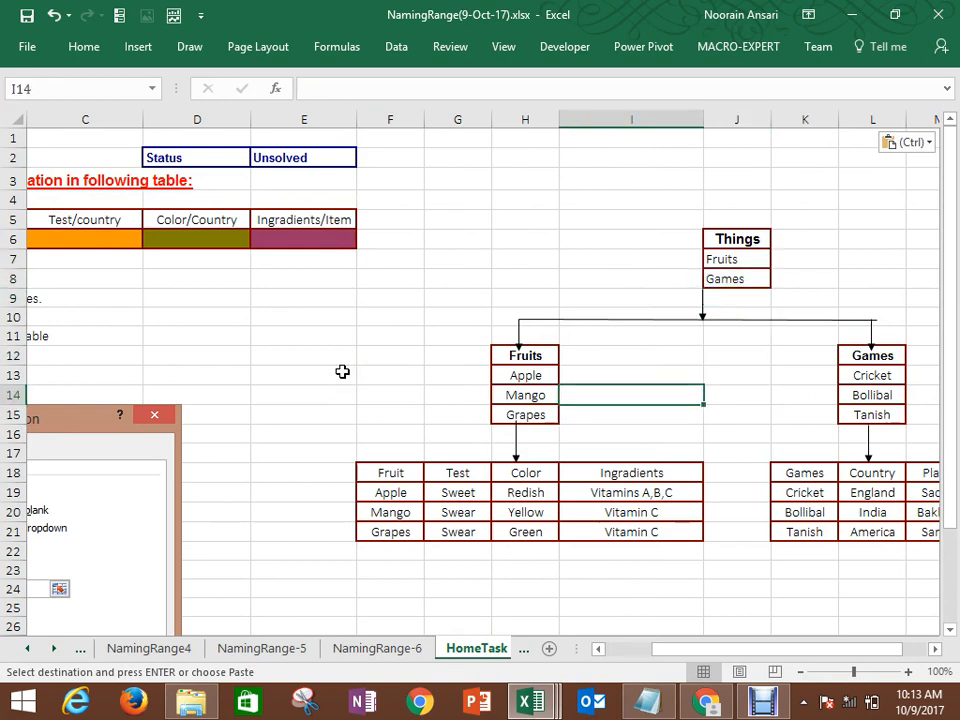
key("Up")
key("Right")
key("Up")
key("Up")
key("Up")
key("Up")
key("Up")
key("Up")
key("shift+Down")
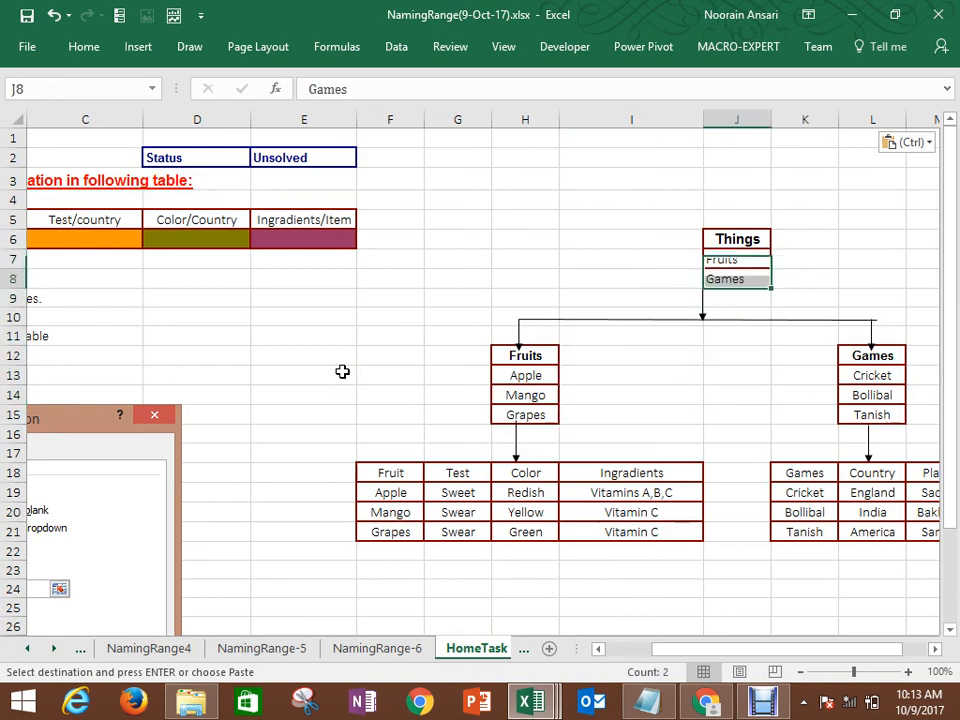
Step: Review the entries of the Fruits list in H13:H15 and the Games list in L13:L15
key("Down")
key("Down")
key("Down")
key("Down")
key("Left")
key("Down")
key("Left")
key("Left")
key("Right")
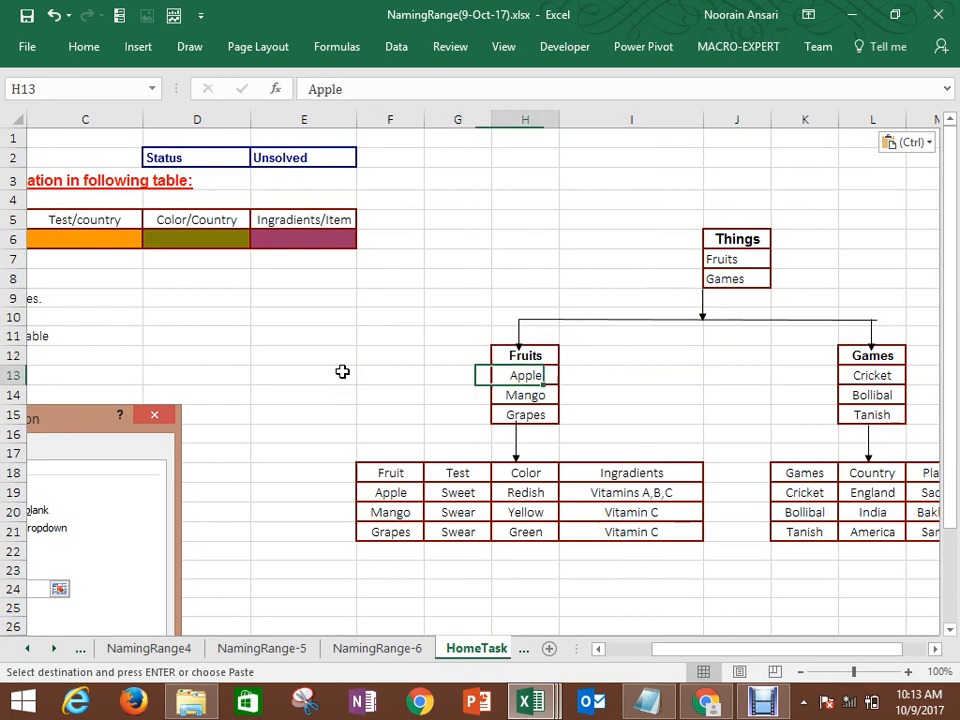
key("shift+Down")
key("shift+Down")
key("Right")
key("Right")
key("Right")
key("Right")
key("Right")
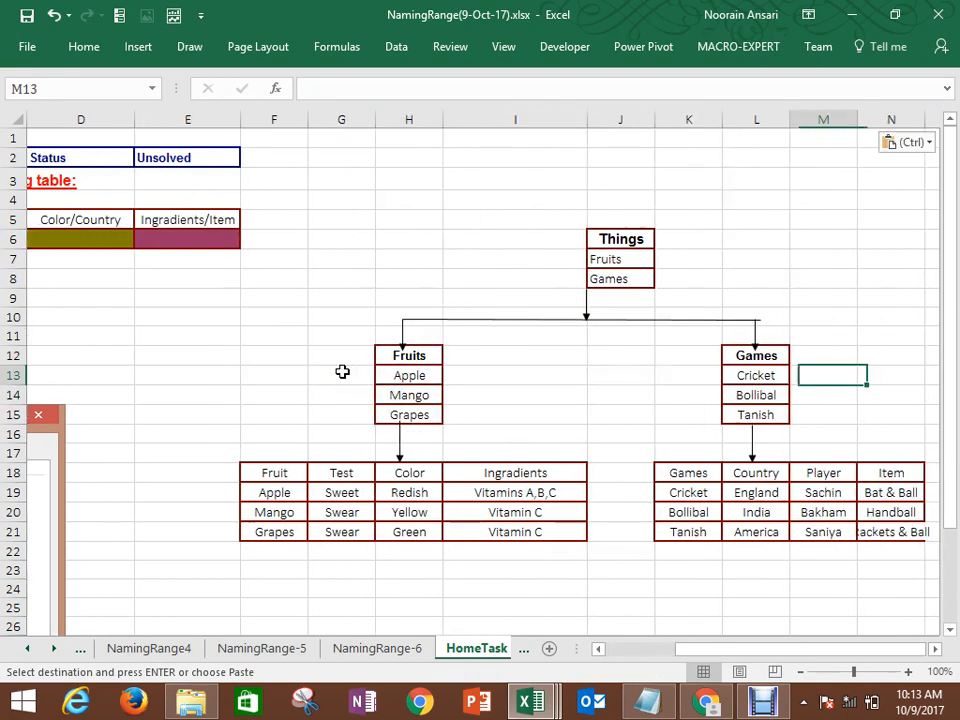
key("Left")
key("shift+Down")
key("shift+Down")
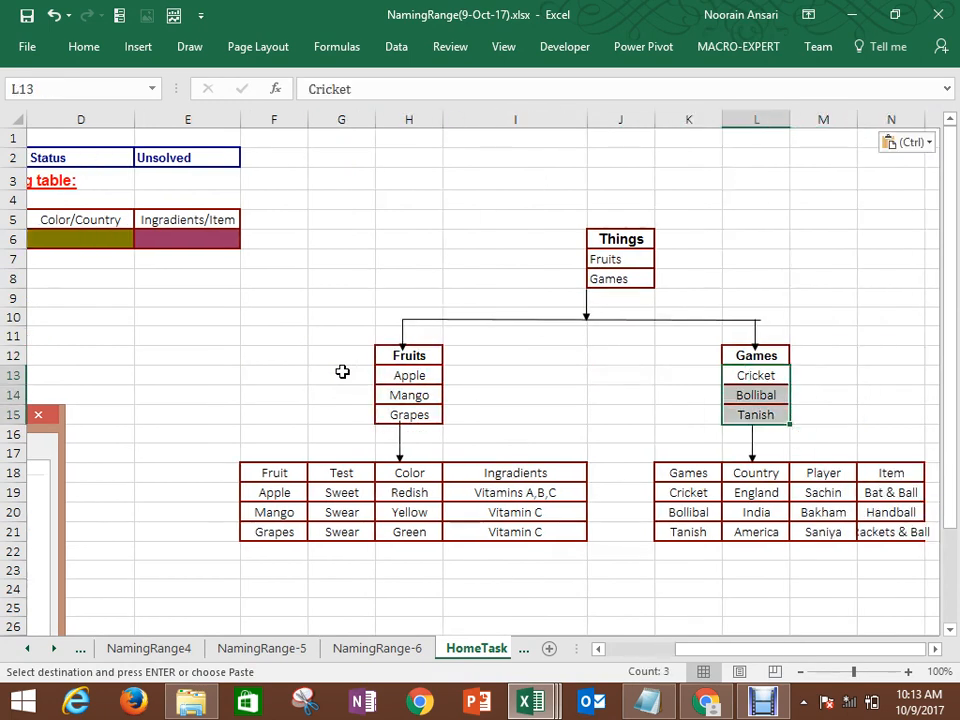
Step: Trace the diagram from the Fruits list in H13:H15 down to the Fruit details table starting in row 18
key("ctrl+Left")
key("ctrl+Left")
key("ctrl+Right")
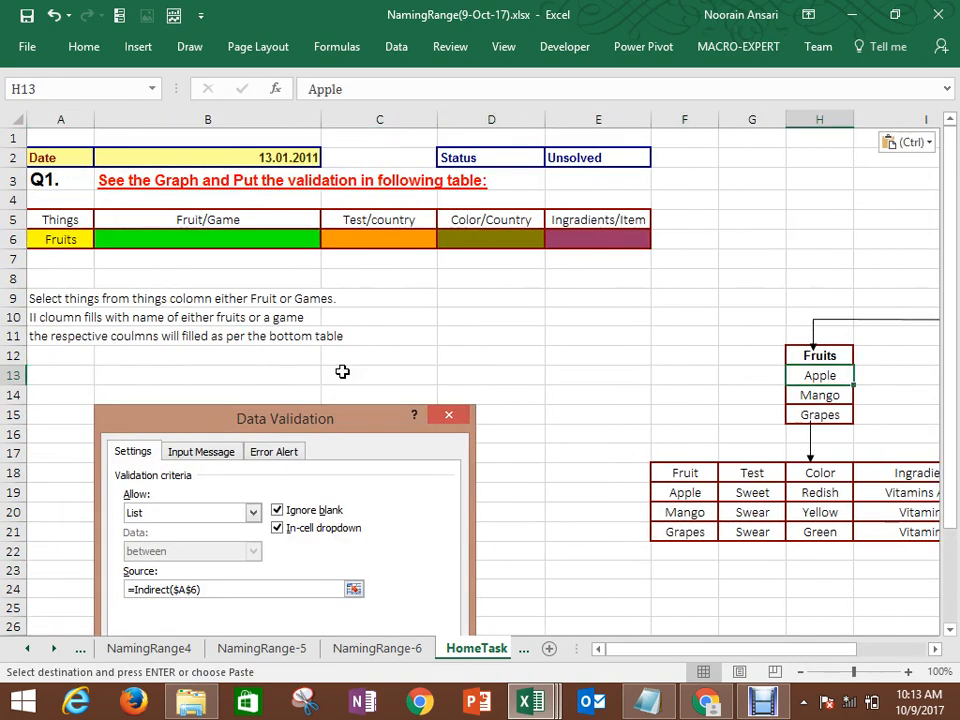
key("Down")
key("Down")
key("Down")
key("Down")
key("Up")
key("Down")
key("Down")
key("Down")
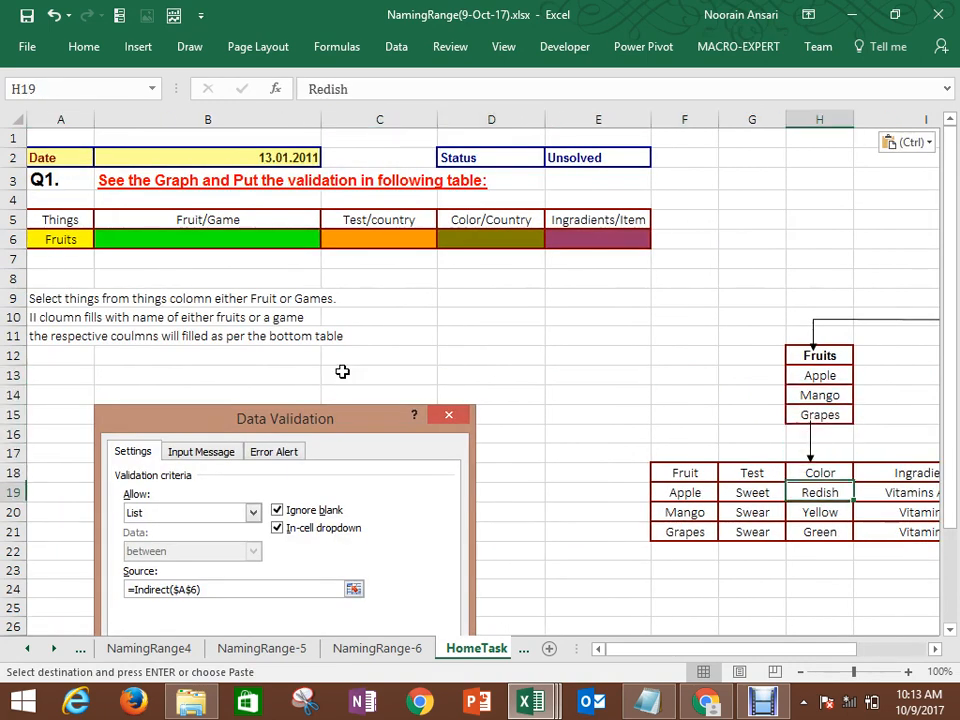
Step: Review the Test, Color and Ingredients details of Apple, Mango and Grapes in rows 19 to 21
key("Left")
key("shift+Right")
key("shift+Right")
key("shift+Right")
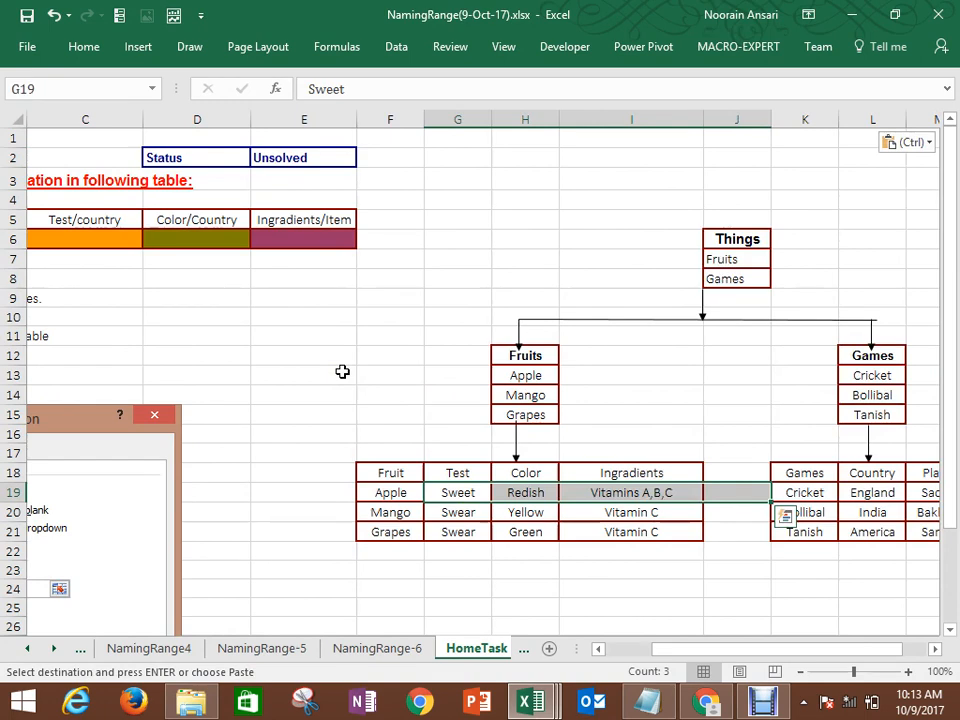
key("Down")
key("shift+Right")
key("shift+Right")
key("shift+Right")
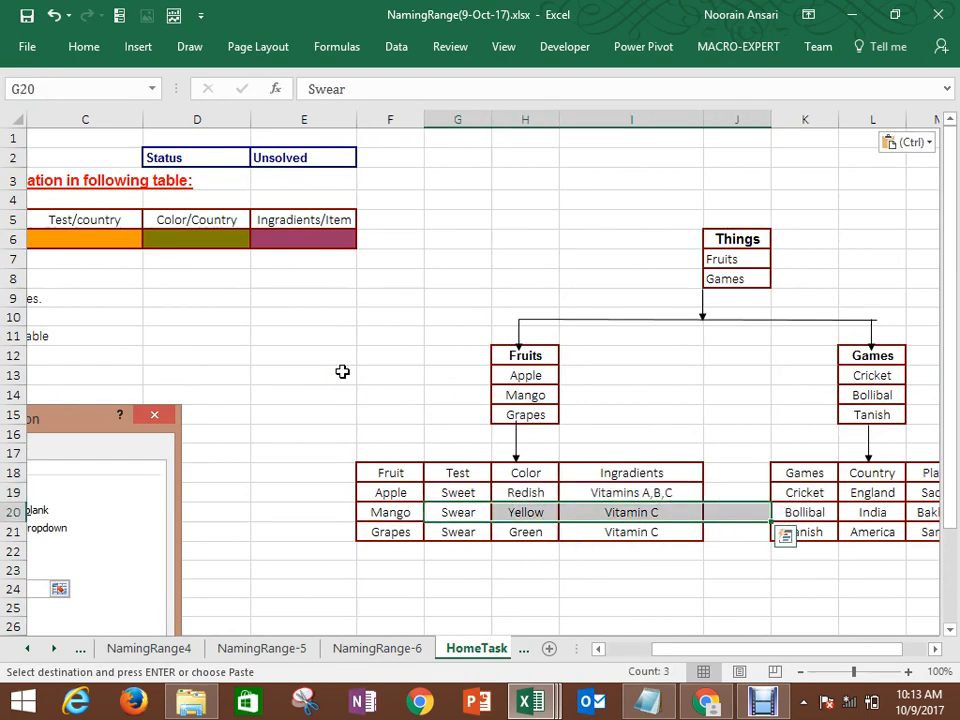
key("Down")
key("shift+Right")
key("shift+Right")
Step: Look across the Games details table along row 21, through its Country, Player and Item columns
key("Right")
key("Right")
key("Right")
key("Right")
key("Right")
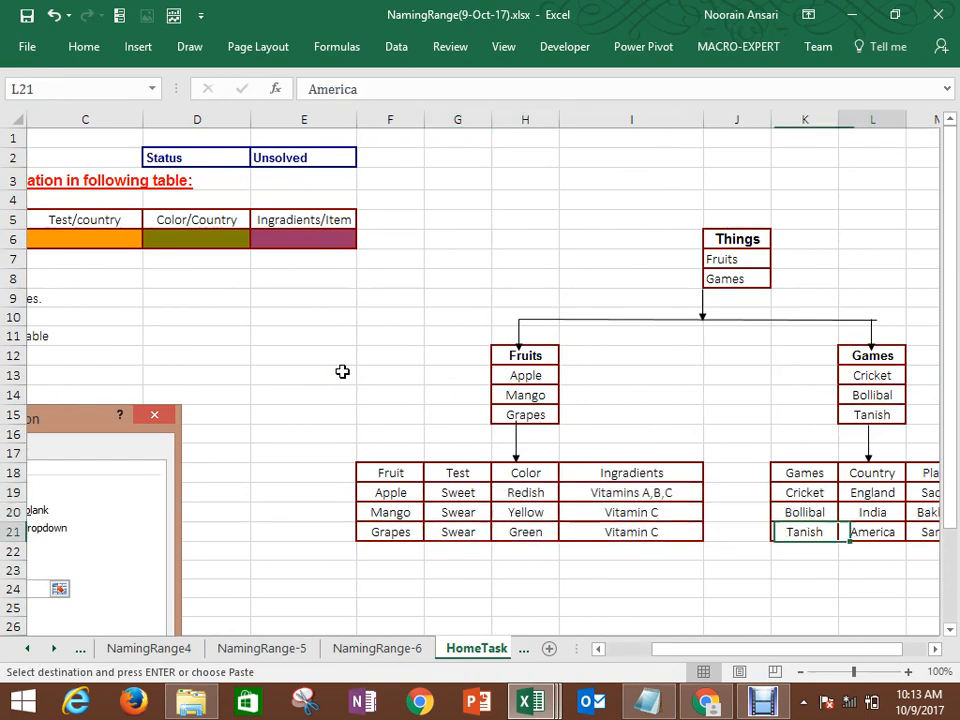
key("Right")
key("Right")
key("Right")
key("Right")
key("Right")
Step: Examine the answer row of the Q1 validation table, from Things in A6 through the detail cells C6:E6
key("Left")
key("Left")
key("Left")
key("Left")
key("Left")
key("Left")
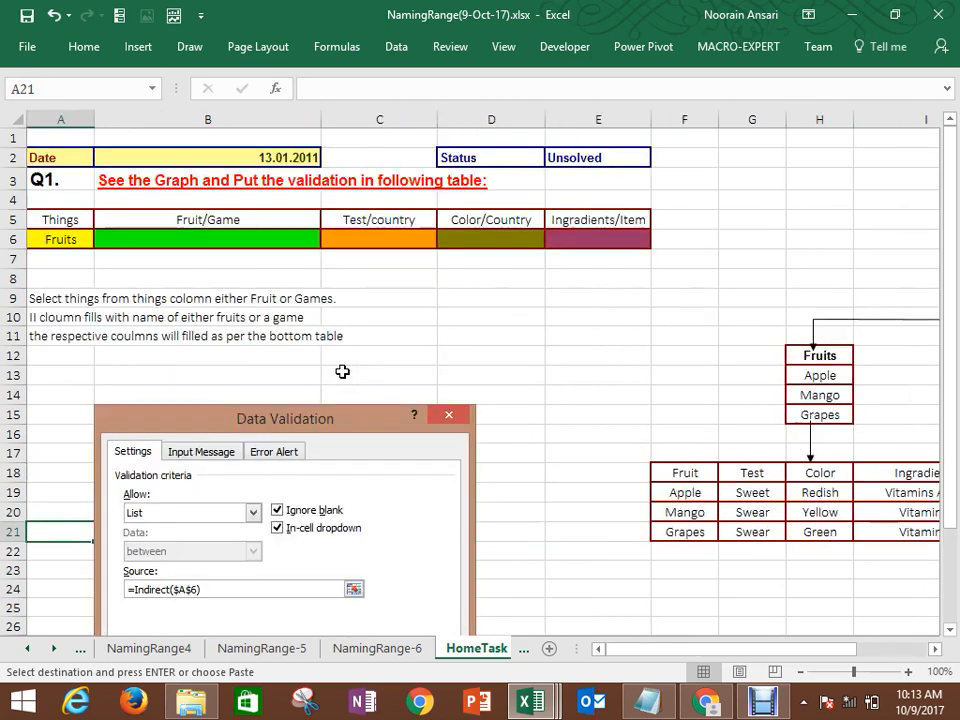
key("ctrl+Up")
key("Up")
key("Up")
key("Up")
key("Up")
key("Up")
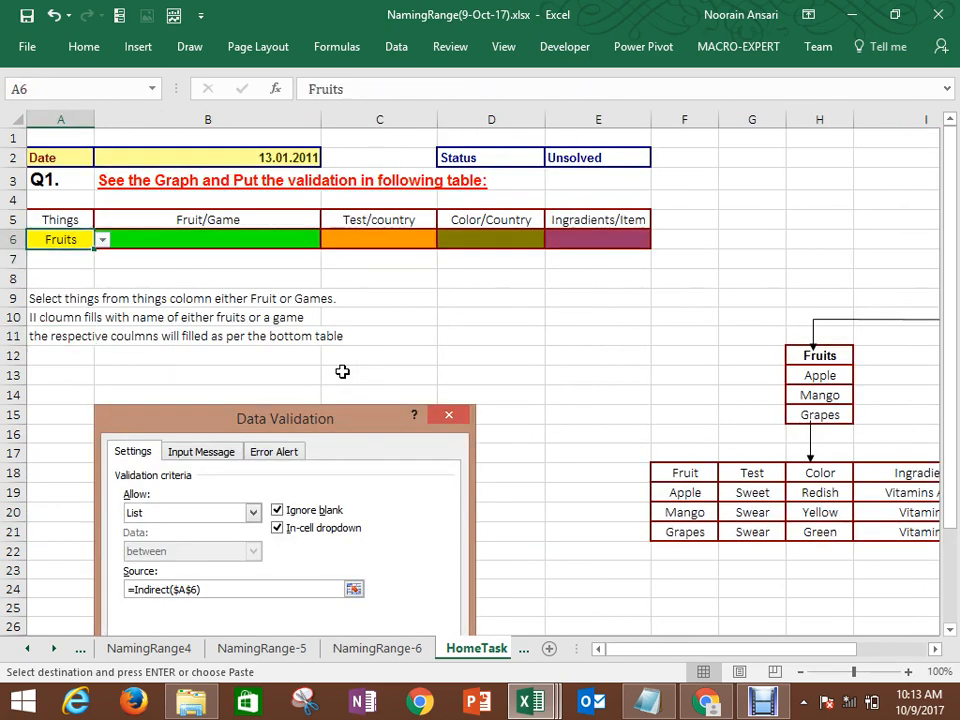
key("Right")
key("Right")
key("shift+Right")
key("shift+Right")
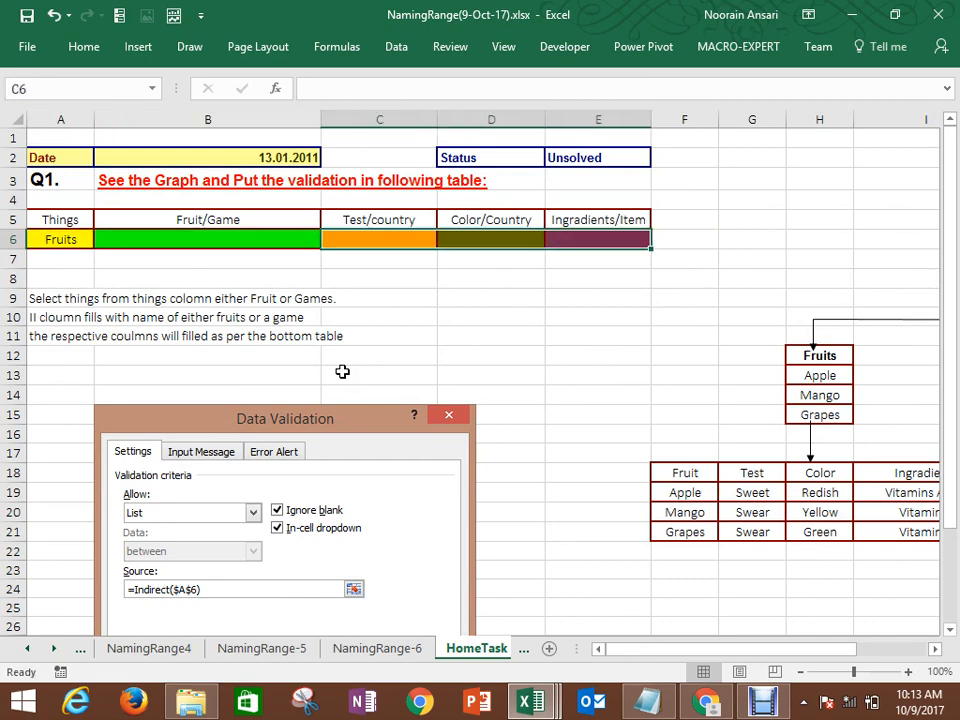
Step: Save NamingRange(9-Oct-17).xlsx as a macro-free workbook and close it
key("ctrl+s")
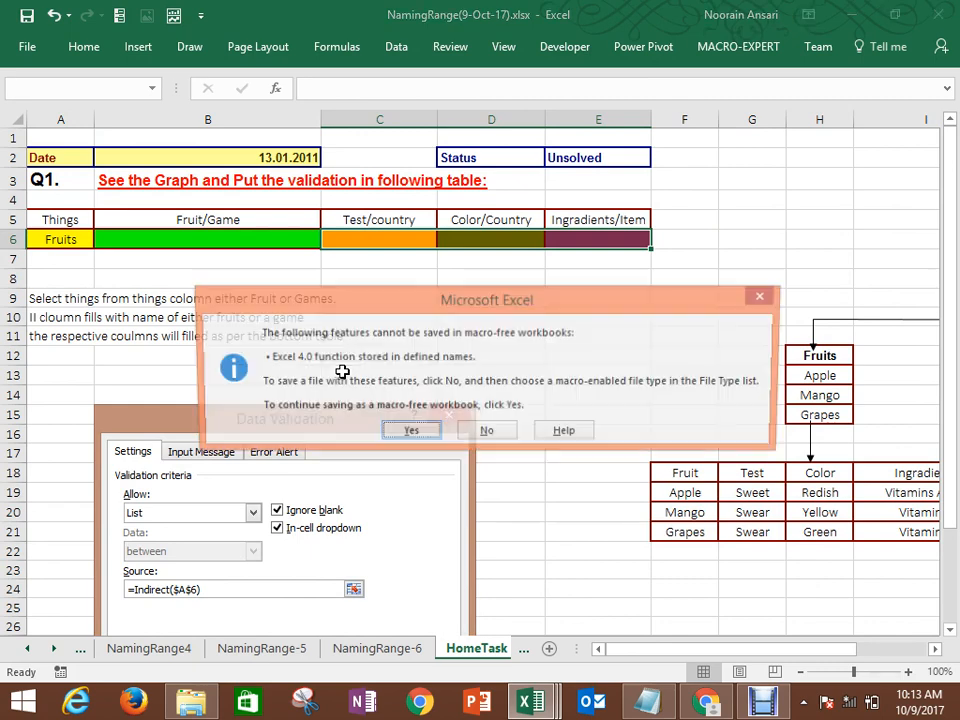
left_click(418, 435)
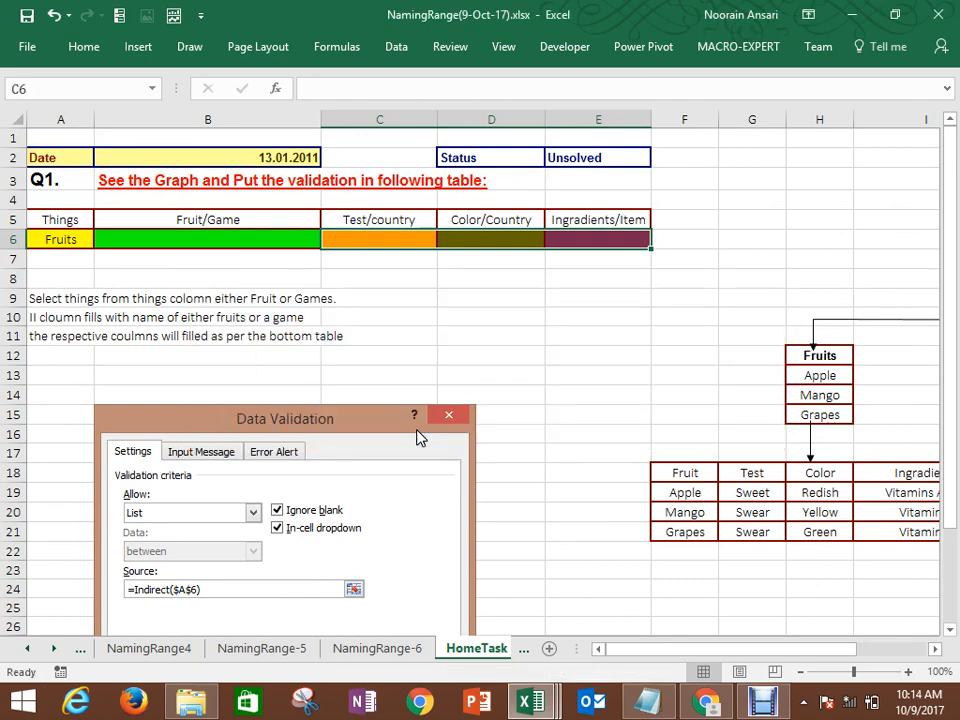
left_click(942, 18)
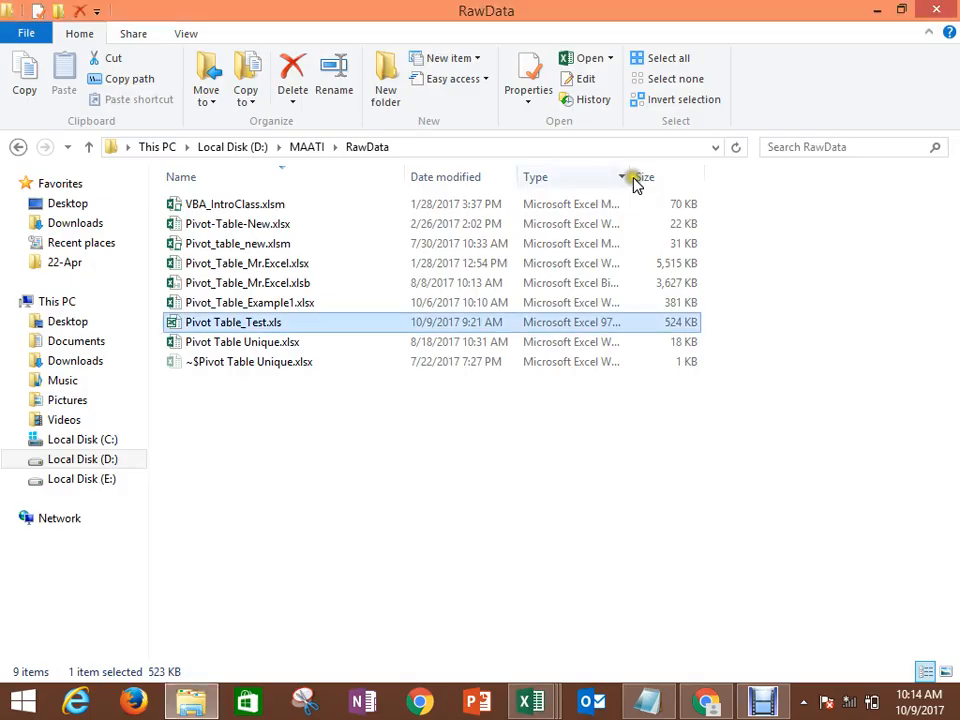
Step: Close the RawData folder window and the MIS & REPORTING(6-Oct).xlsb workbook
left_click(938, 17)
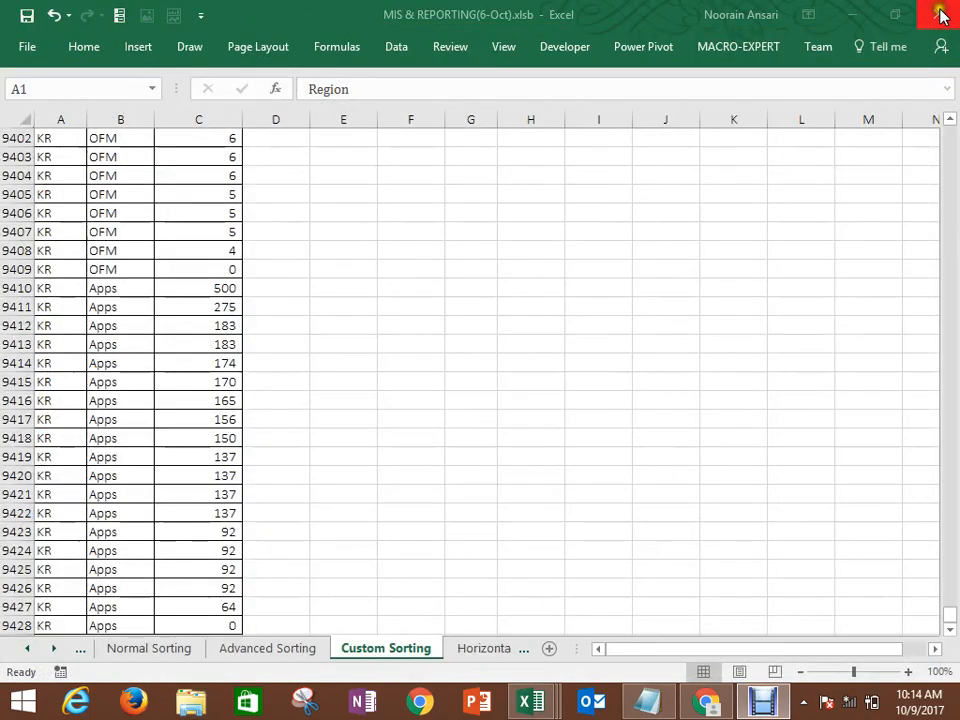
left_click(940, 14)
left_click(420, 388)
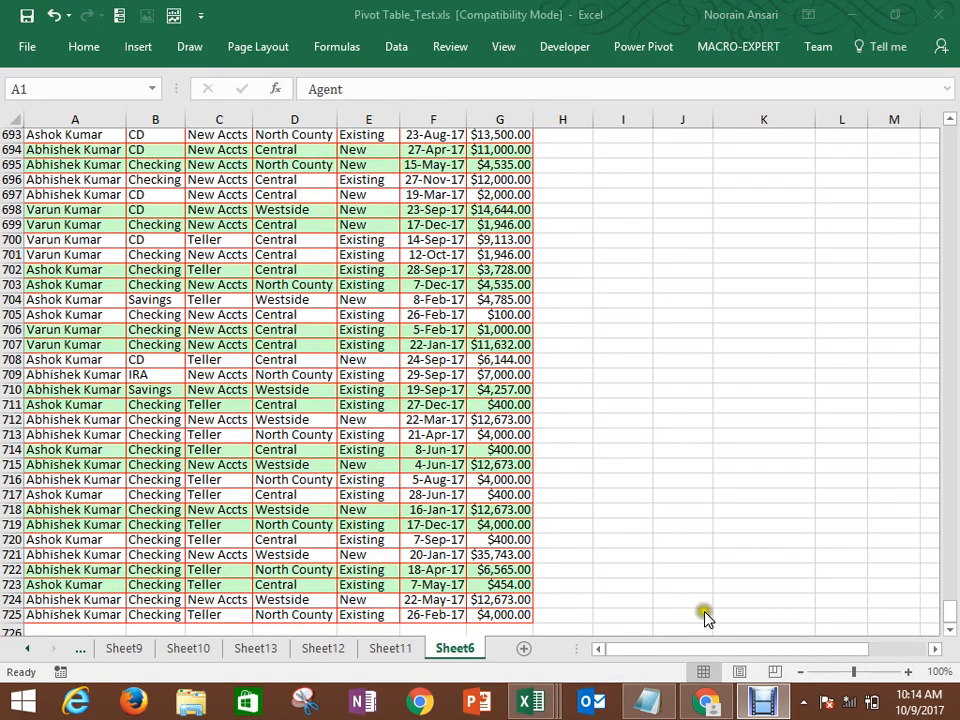
Step: Select the entire data table on Sheet6 of Pivot Table_Test.xls
left_click(705, 165)
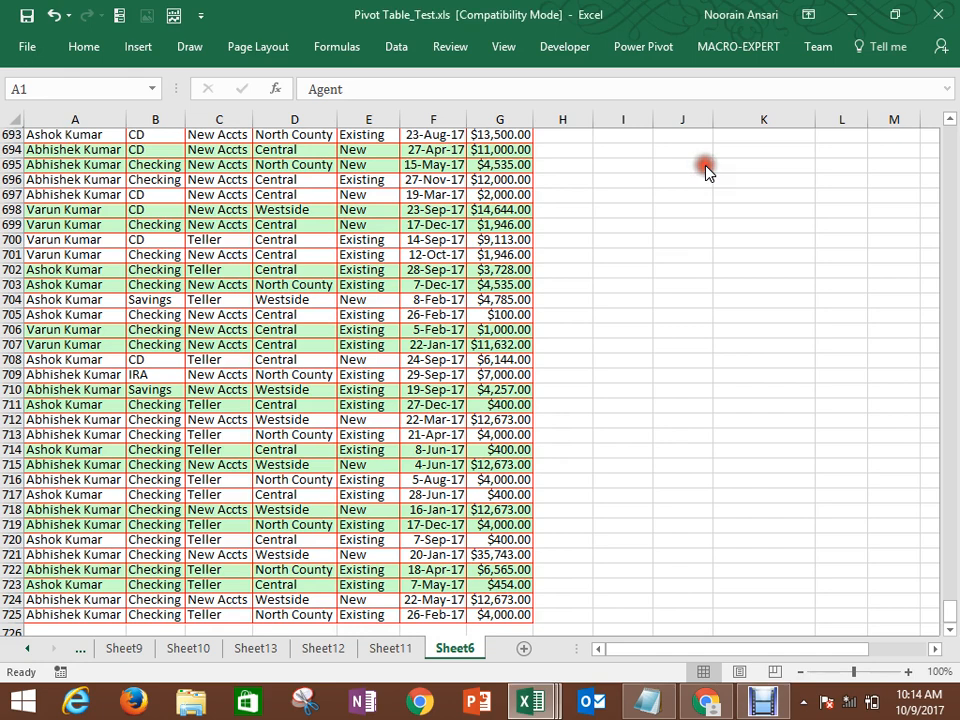
key("ctrl+a")
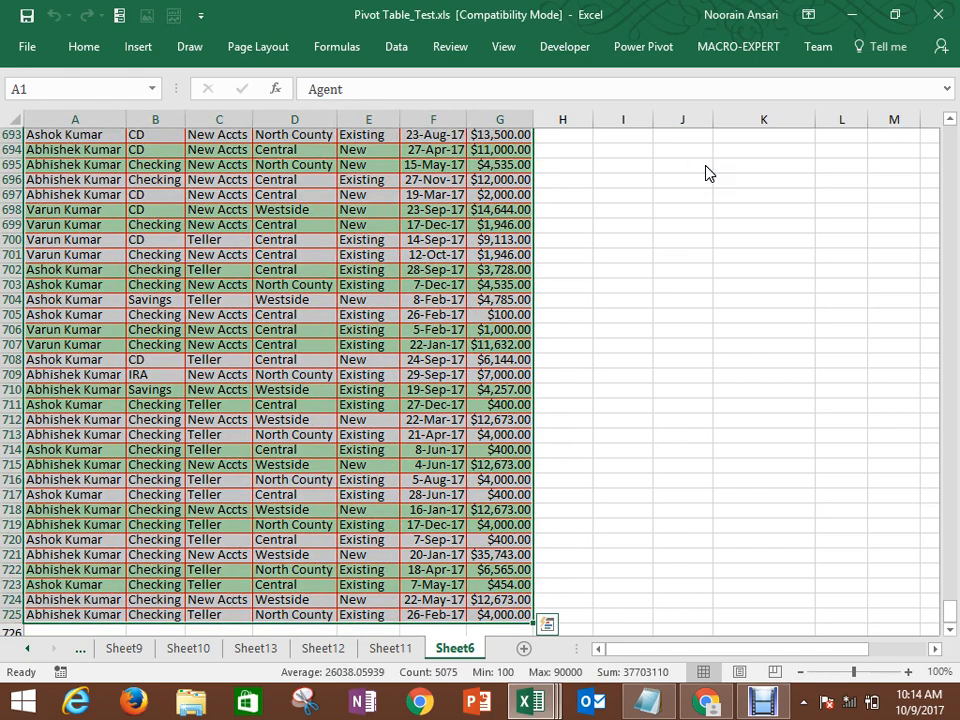